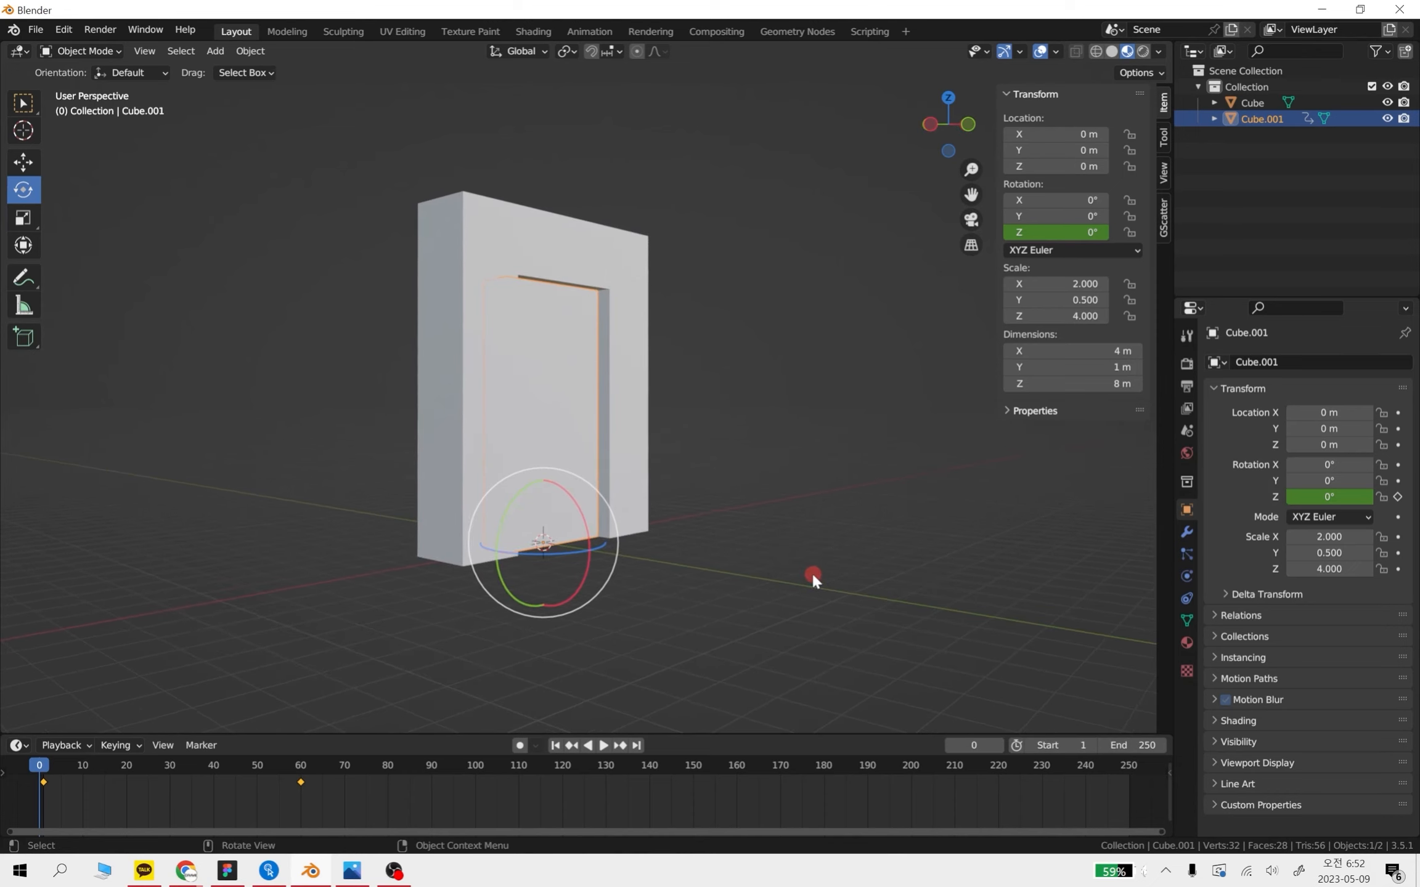
# Play back the door's rotation animation, with the door both deselected and selected, rewinding to frame 0 between runs
pyautogui.click(782, 509)
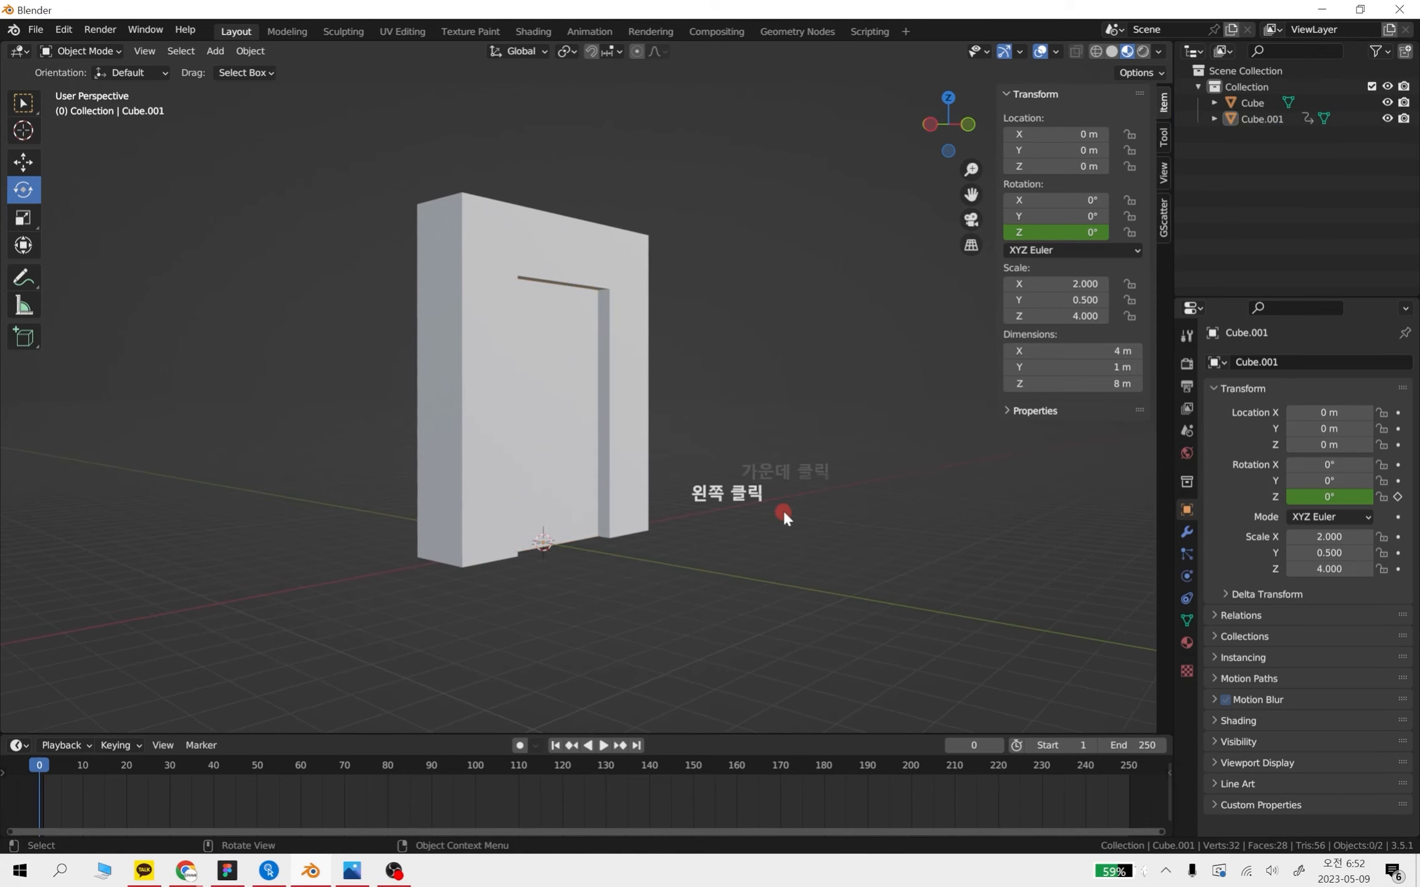
pyautogui.press('space')
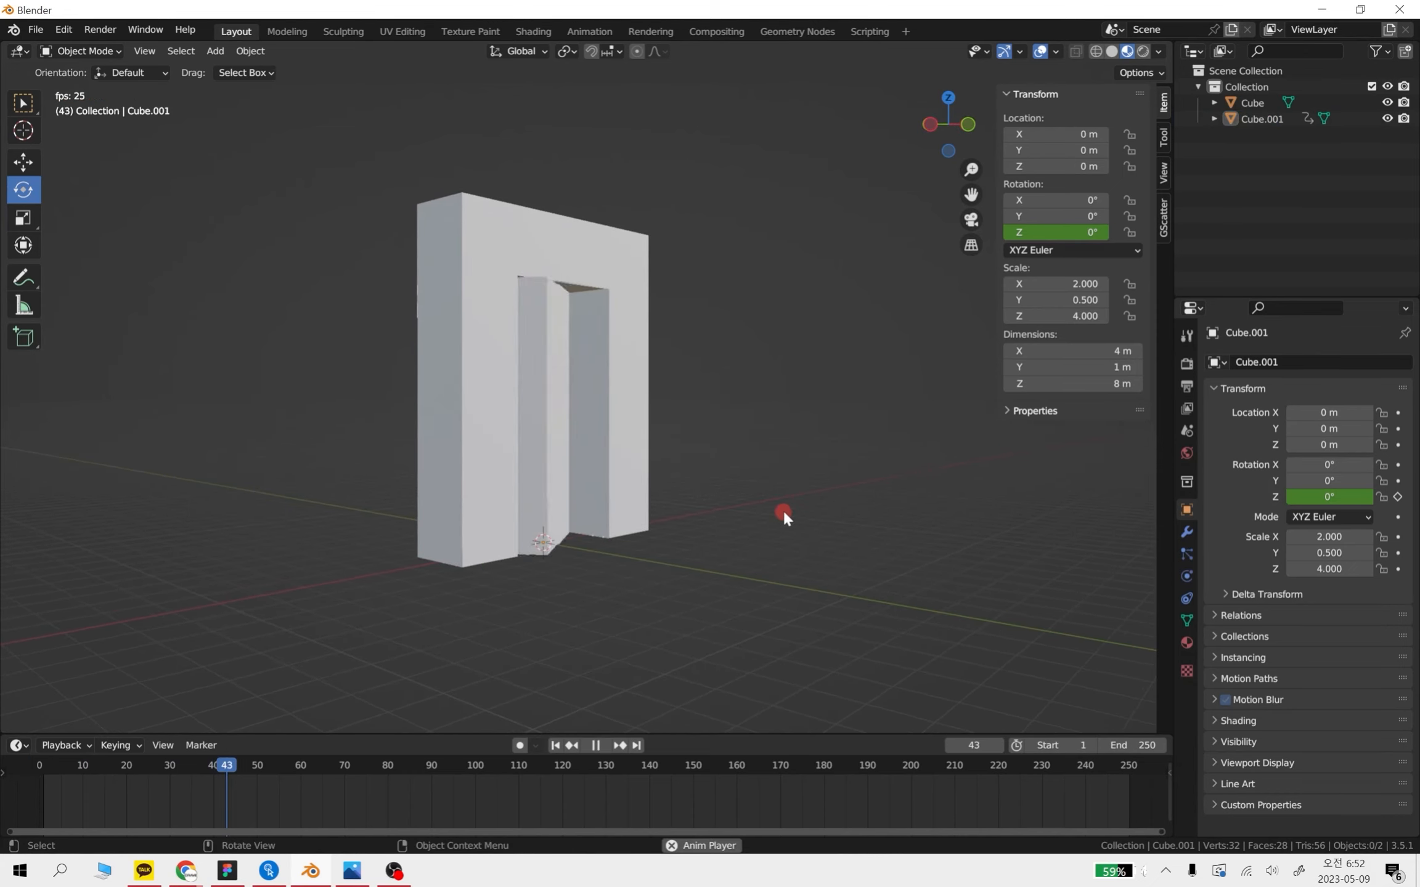
pyautogui.click(406, 744)
pyautogui.press('space')
pyautogui.moveTo(342, 764); pyautogui.dragTo(17, 767)
pyautogui.click(561, 417)
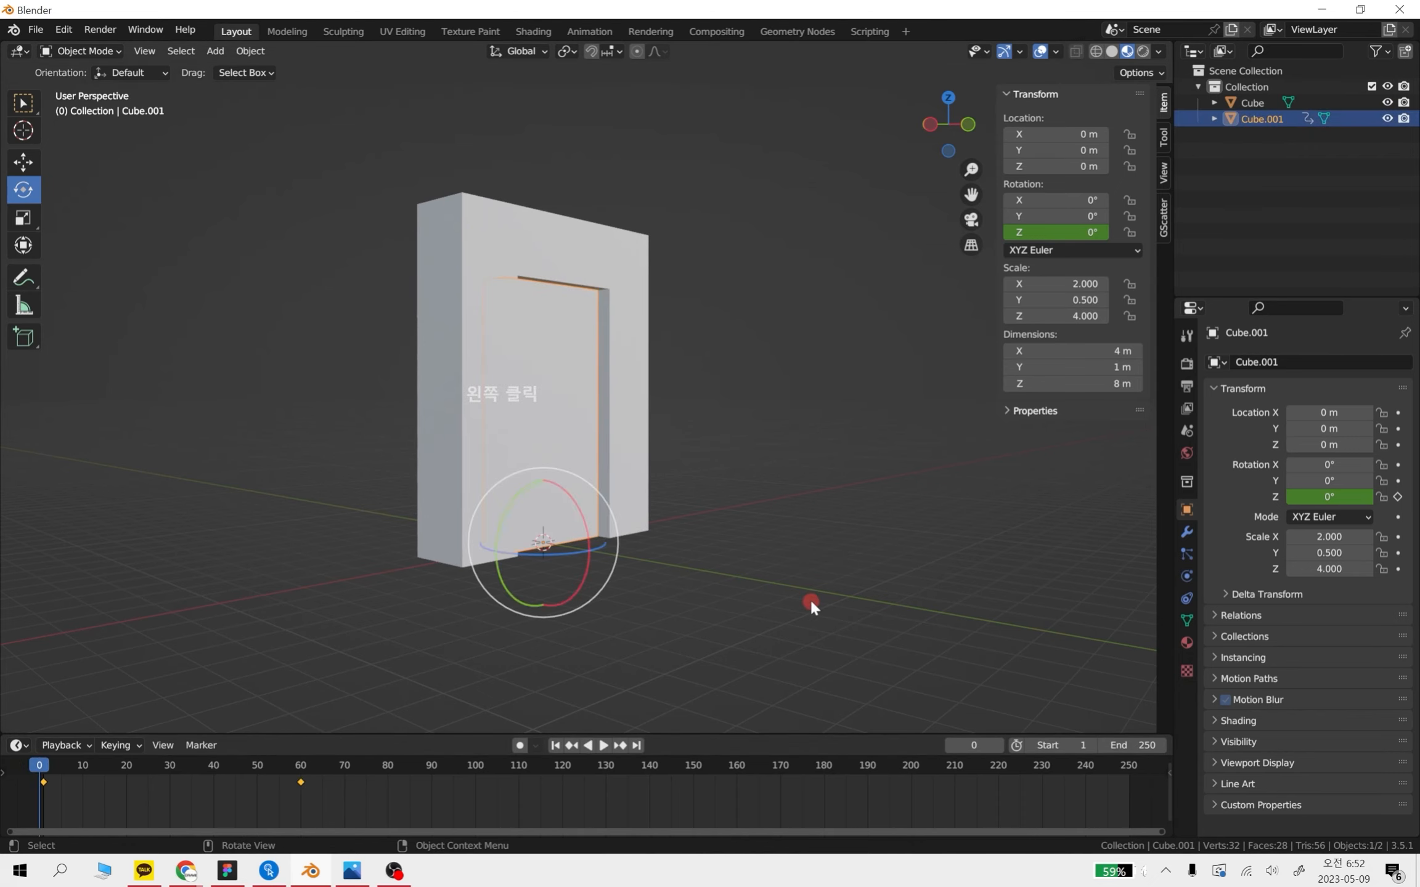
pyautogui.moveTo(809, 603); pyautogui.dragTo(808, 602, button='middle')
pyautogui.press('space')
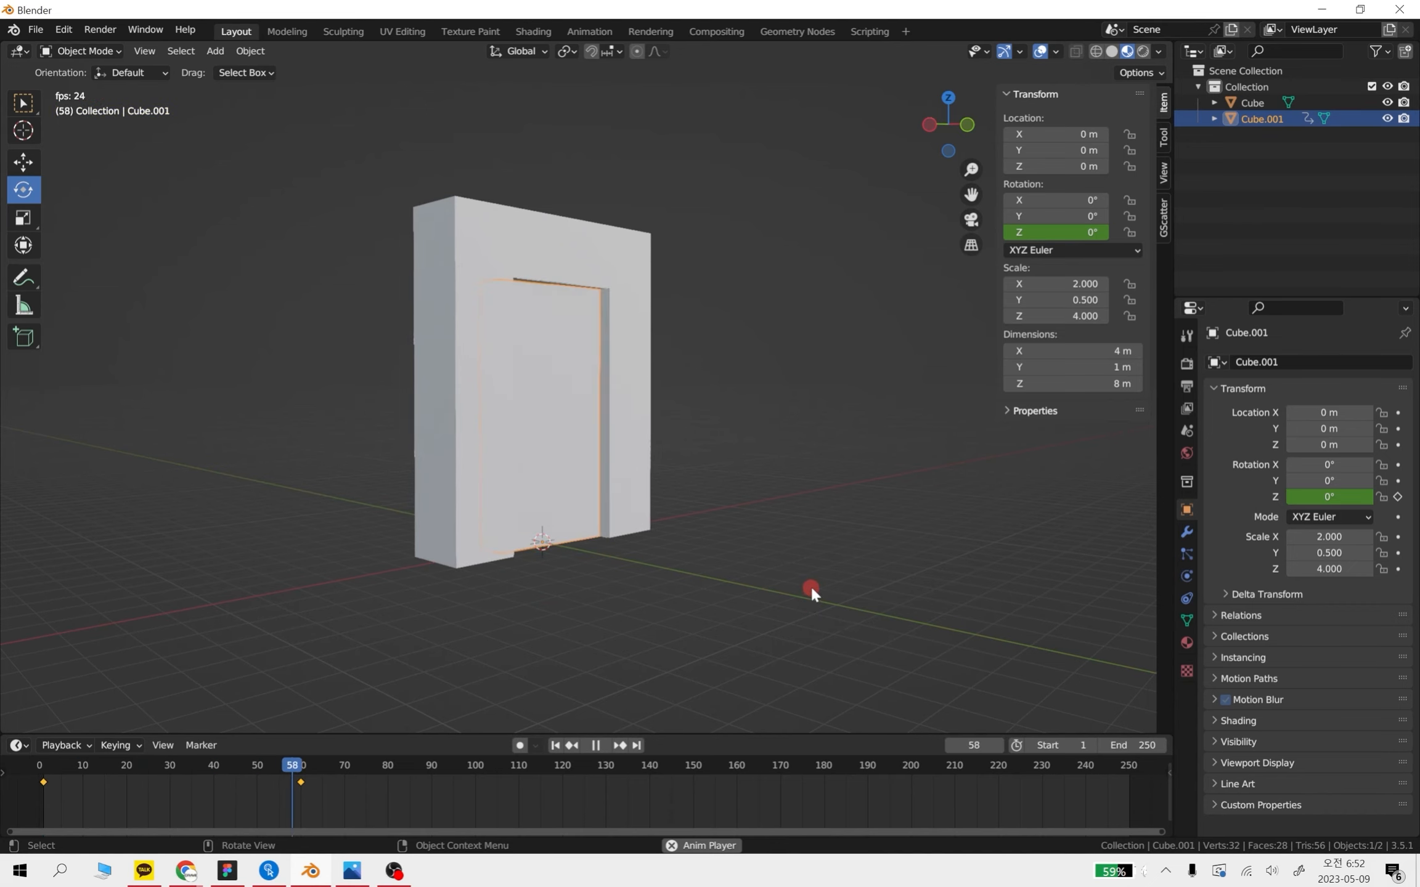
pyautogui.press('space')
# Delete both the door and its frame in front view, and return the timeline to frame 0
pyautogui.moveTo(738, 589); pyautogui.dragTo(794, 528, button='middle')
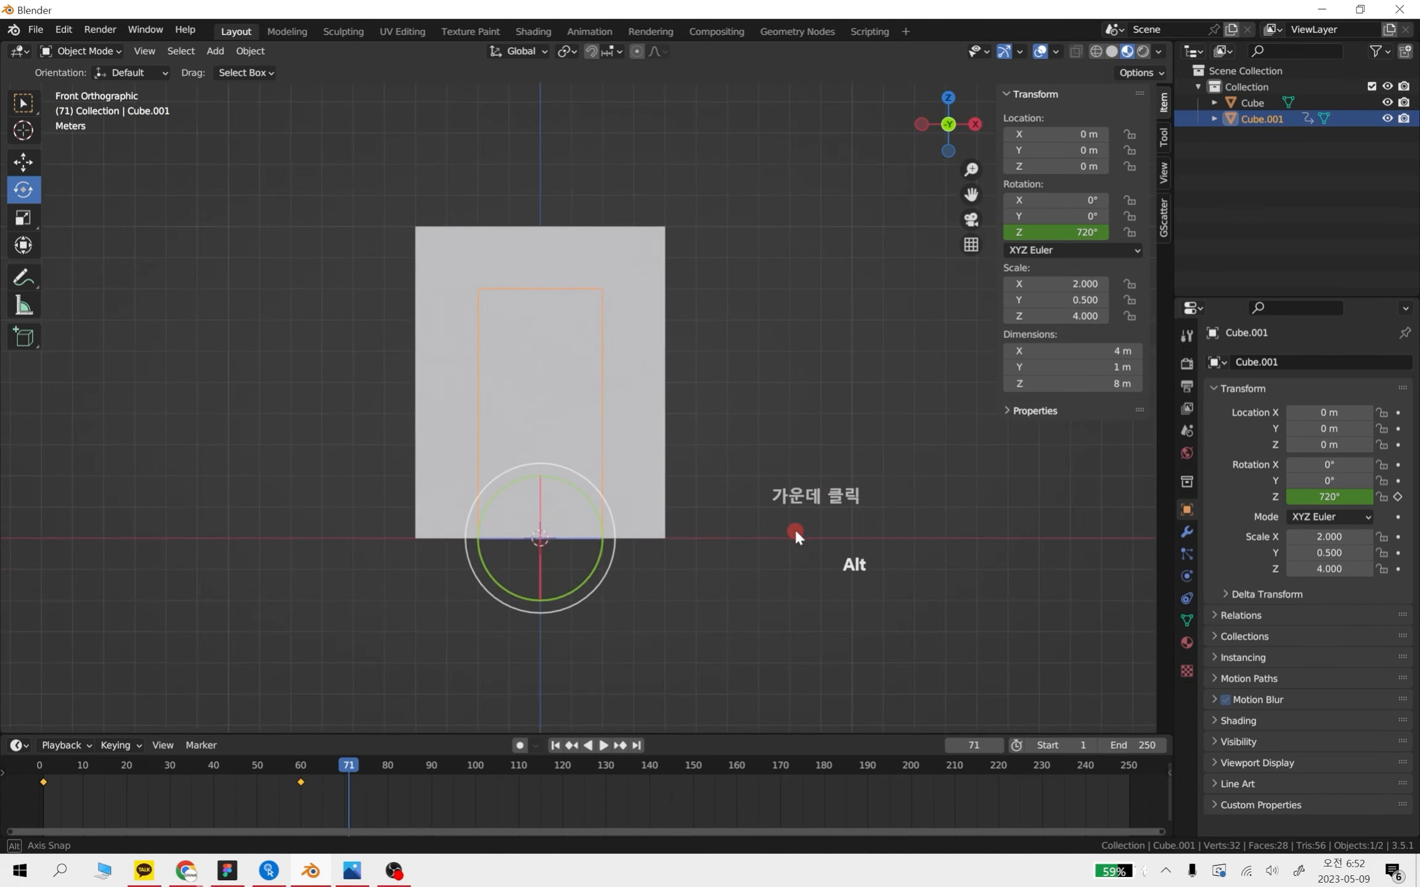
pyautogui.click(794, 528)
pyautogui.moveTo(786, 673); pyautogui.dragTo(406, 224)
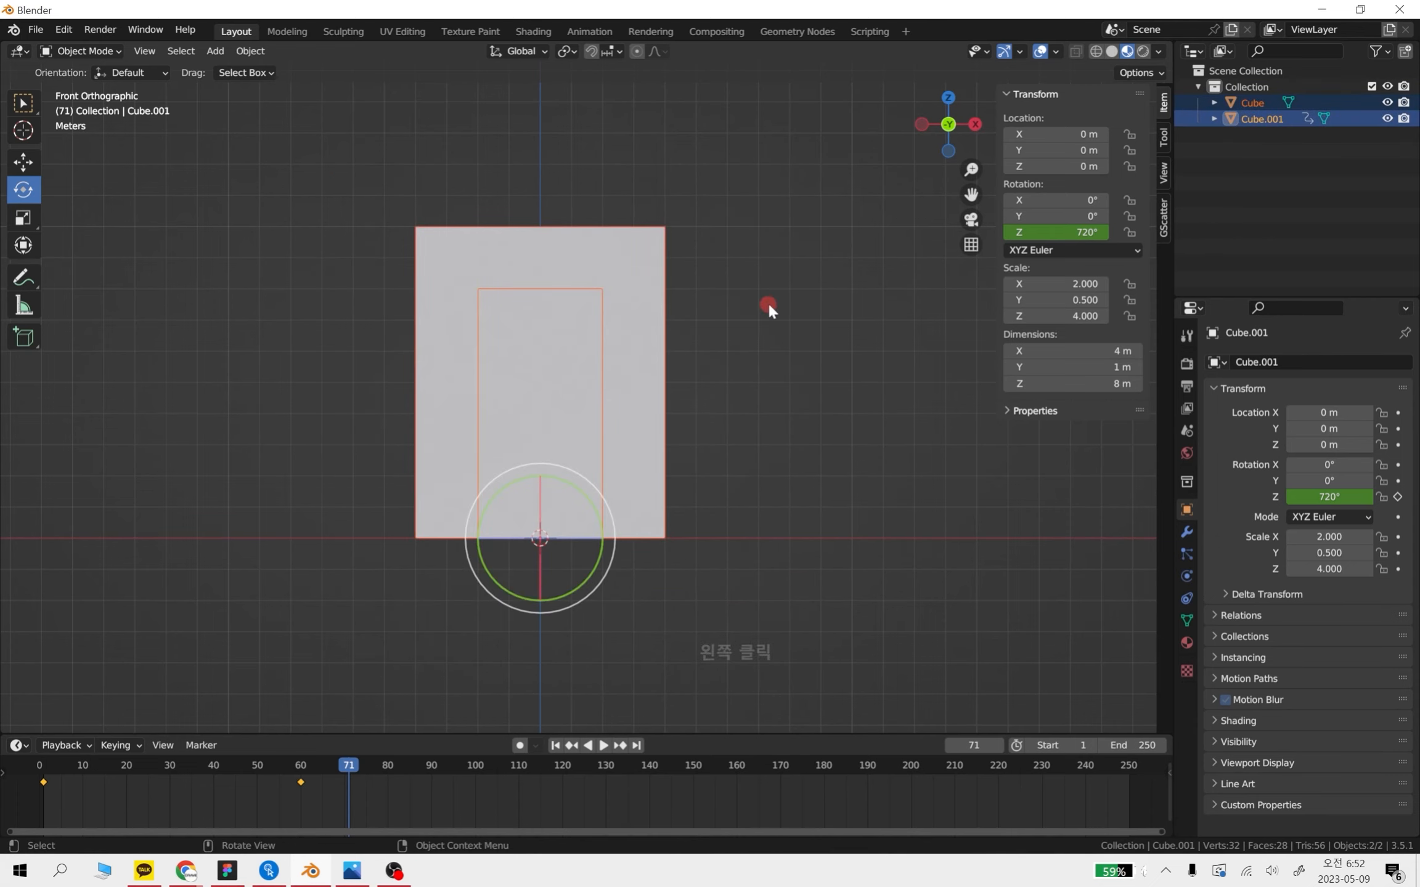
pyautogui.press('Delete')
pyautogui.moveTo(571, 411); pyautogui.dragTo(555, 469, button='middle')
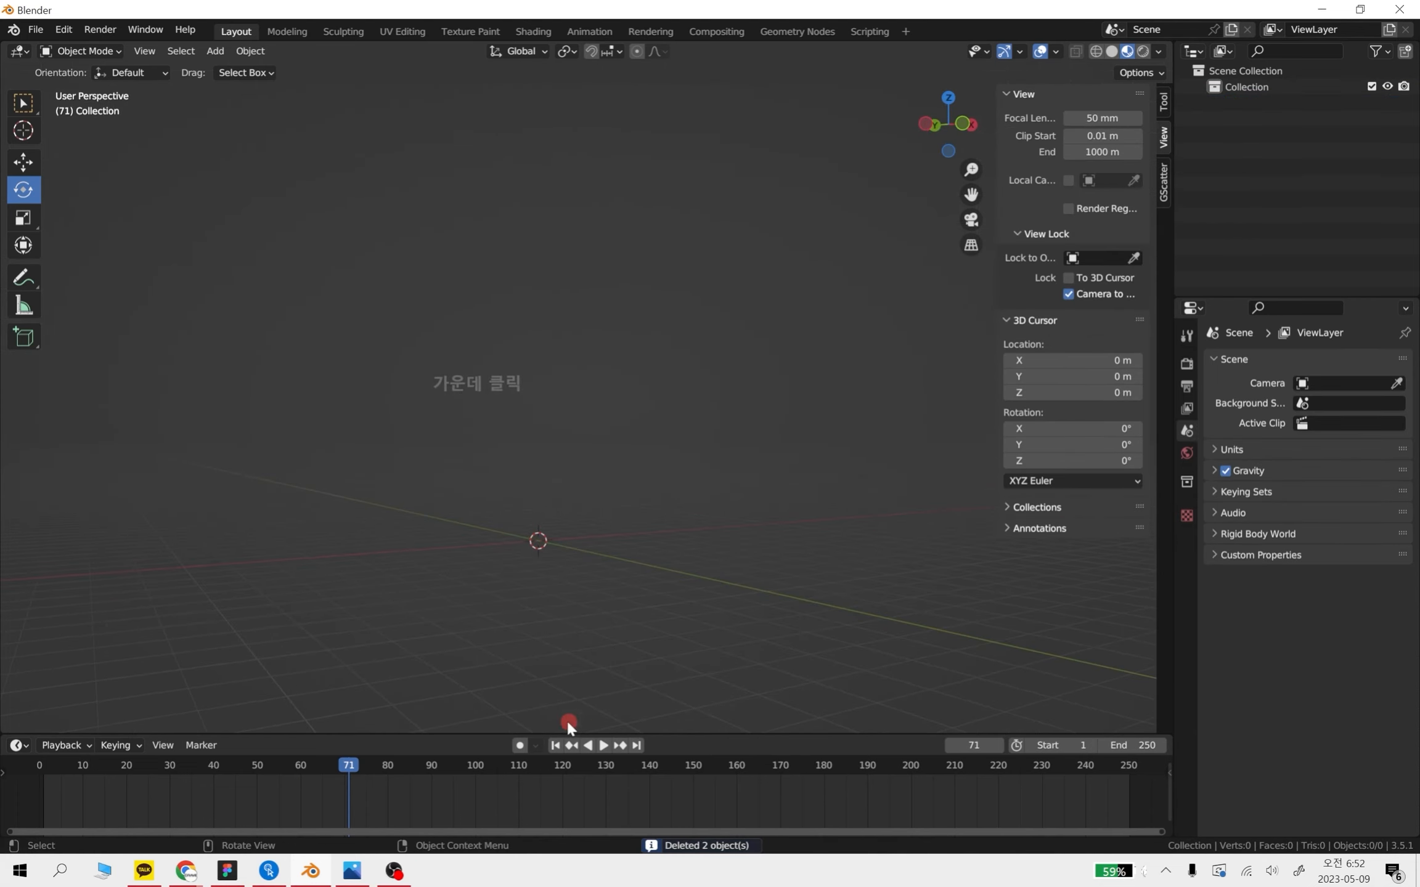
pyautogui.moveTo(349, 766); pyautogui.dragTo(32, 766)
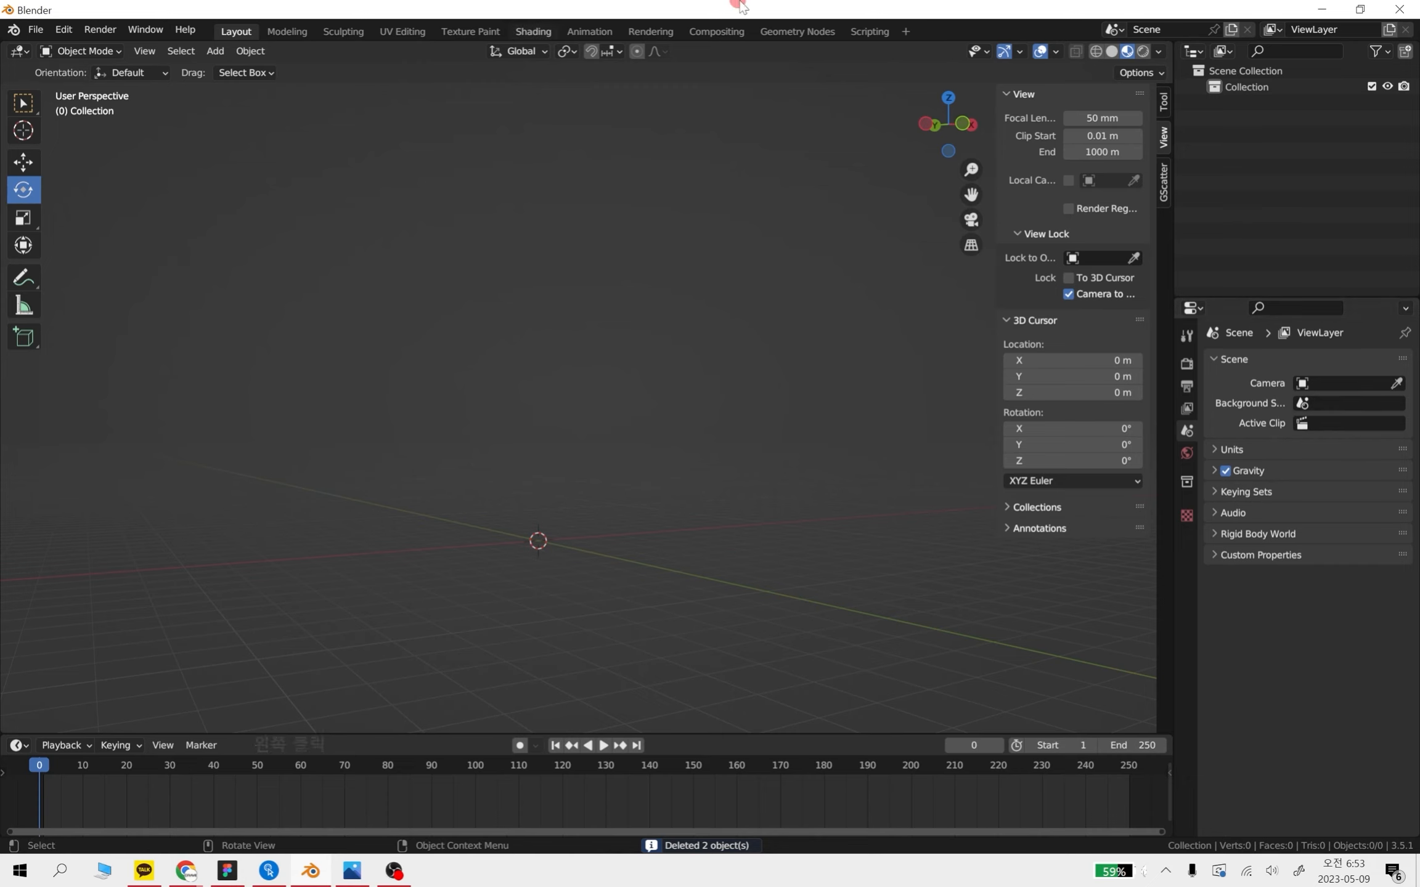
# Close the current Blender session and launch a new Blender 3.5 session
pyautogui.click(1398, 9)
pyautogui.click(741, 459)
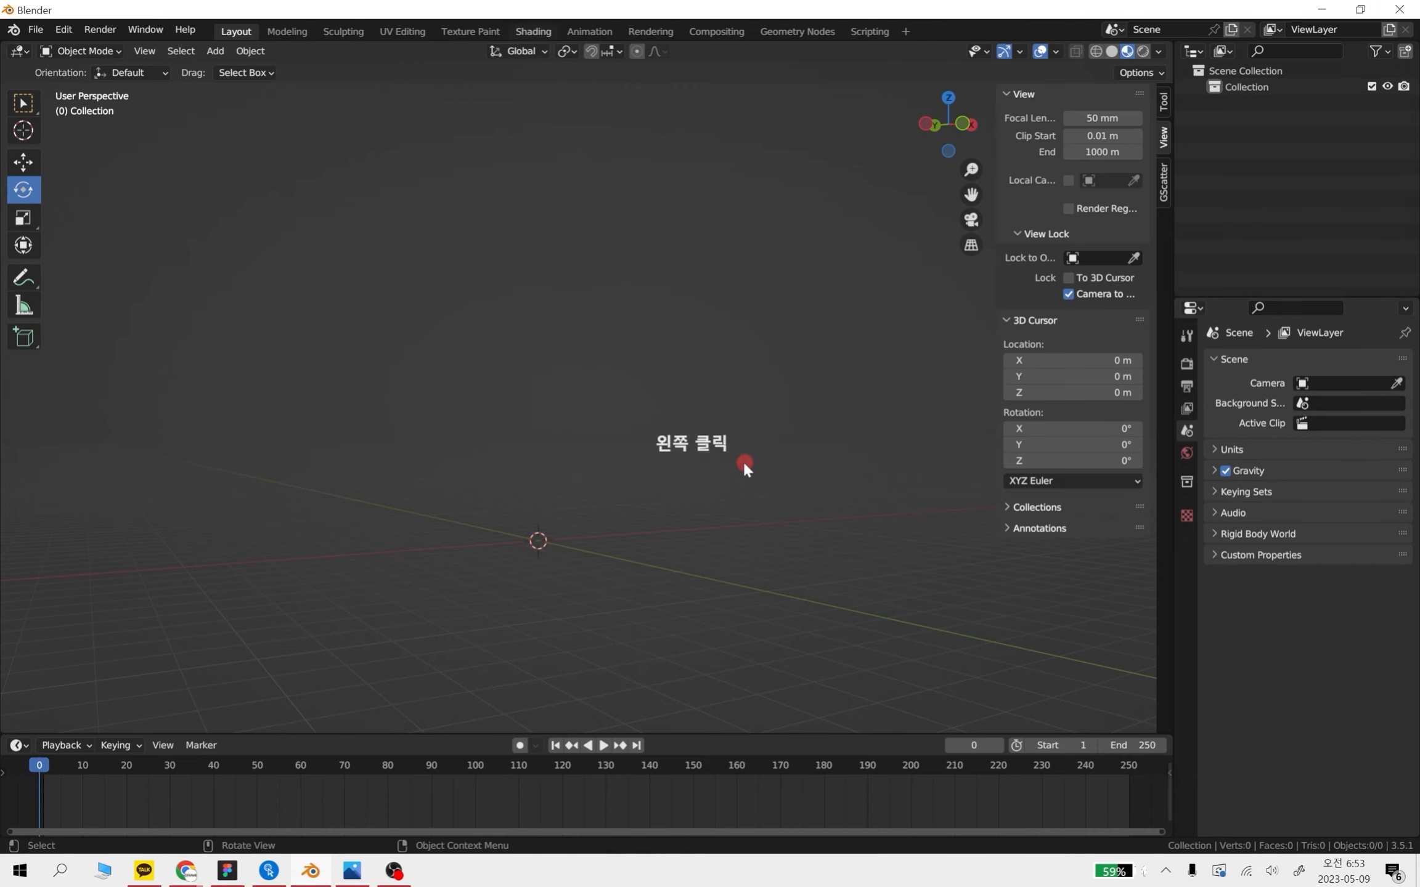
pyautogui.click(20, 870)
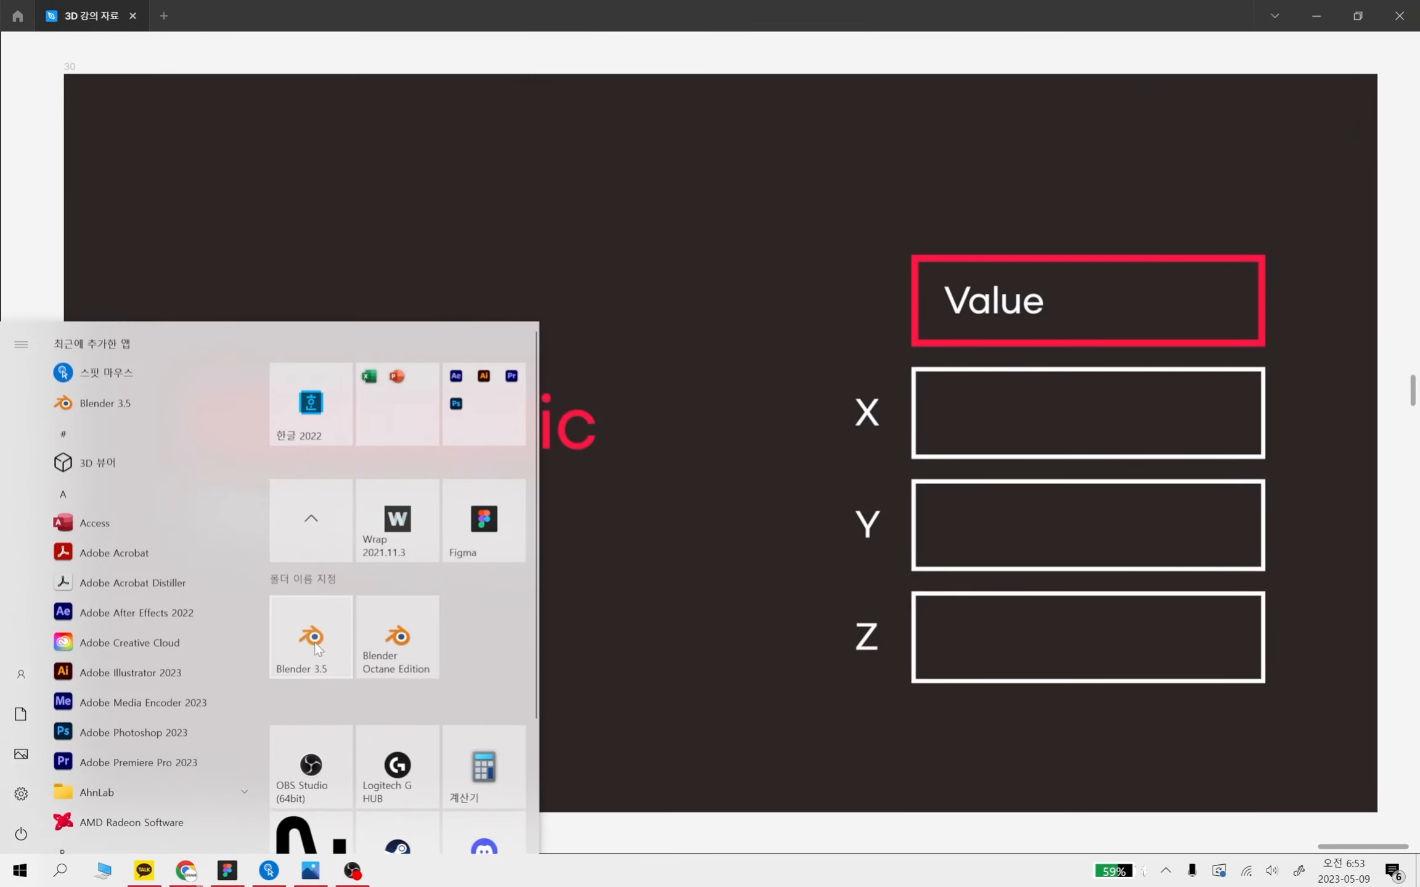
pyautogui.click(314, 644)
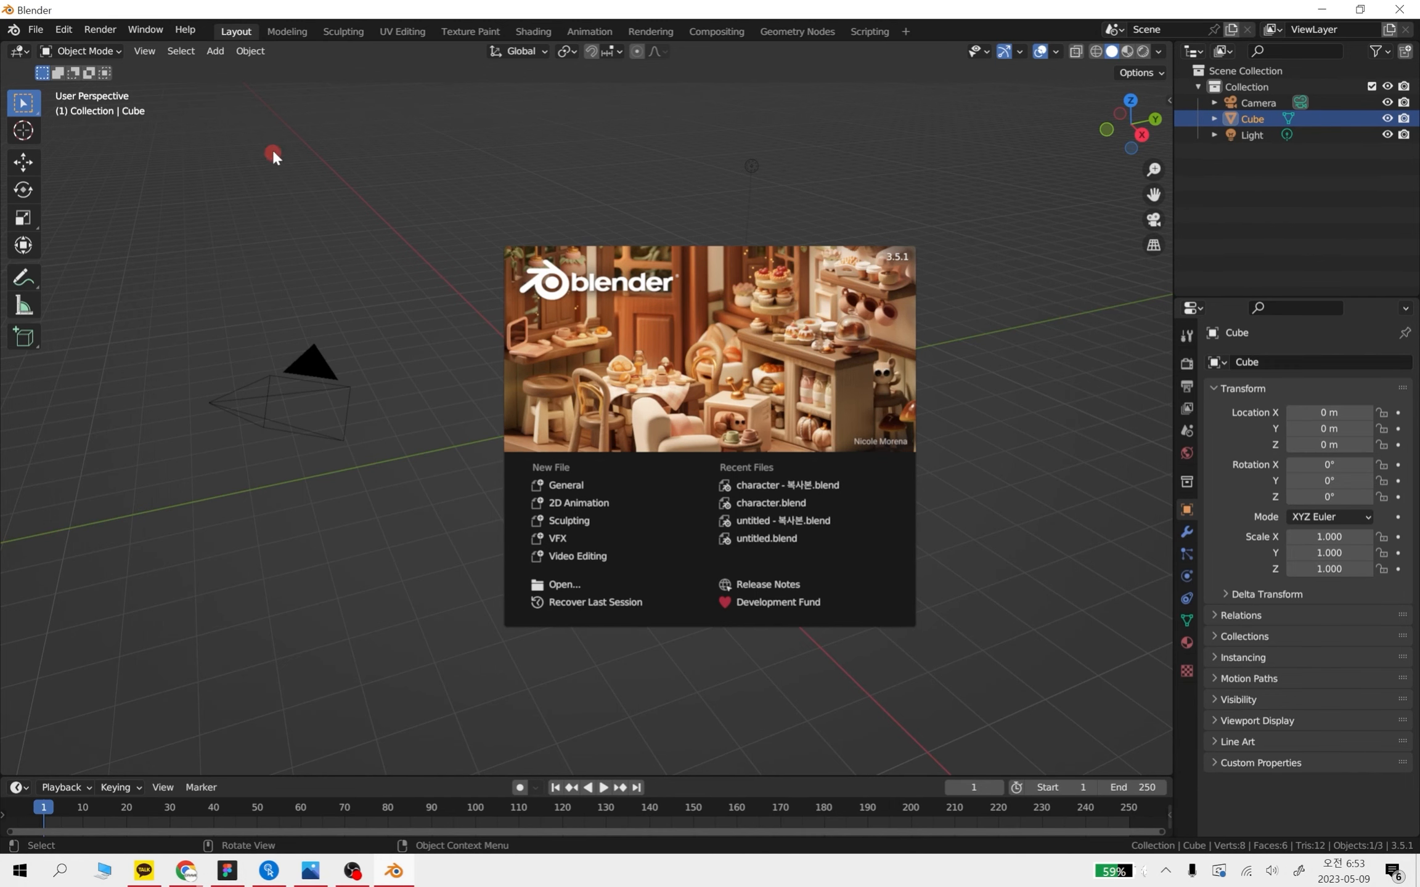
# Dismiss the splash screen and delete the default camera, cube and light
pyautogui.click(328, 157)
pyautogui.moveTo(296, 104); pyautogui.dragTo(881, 597)
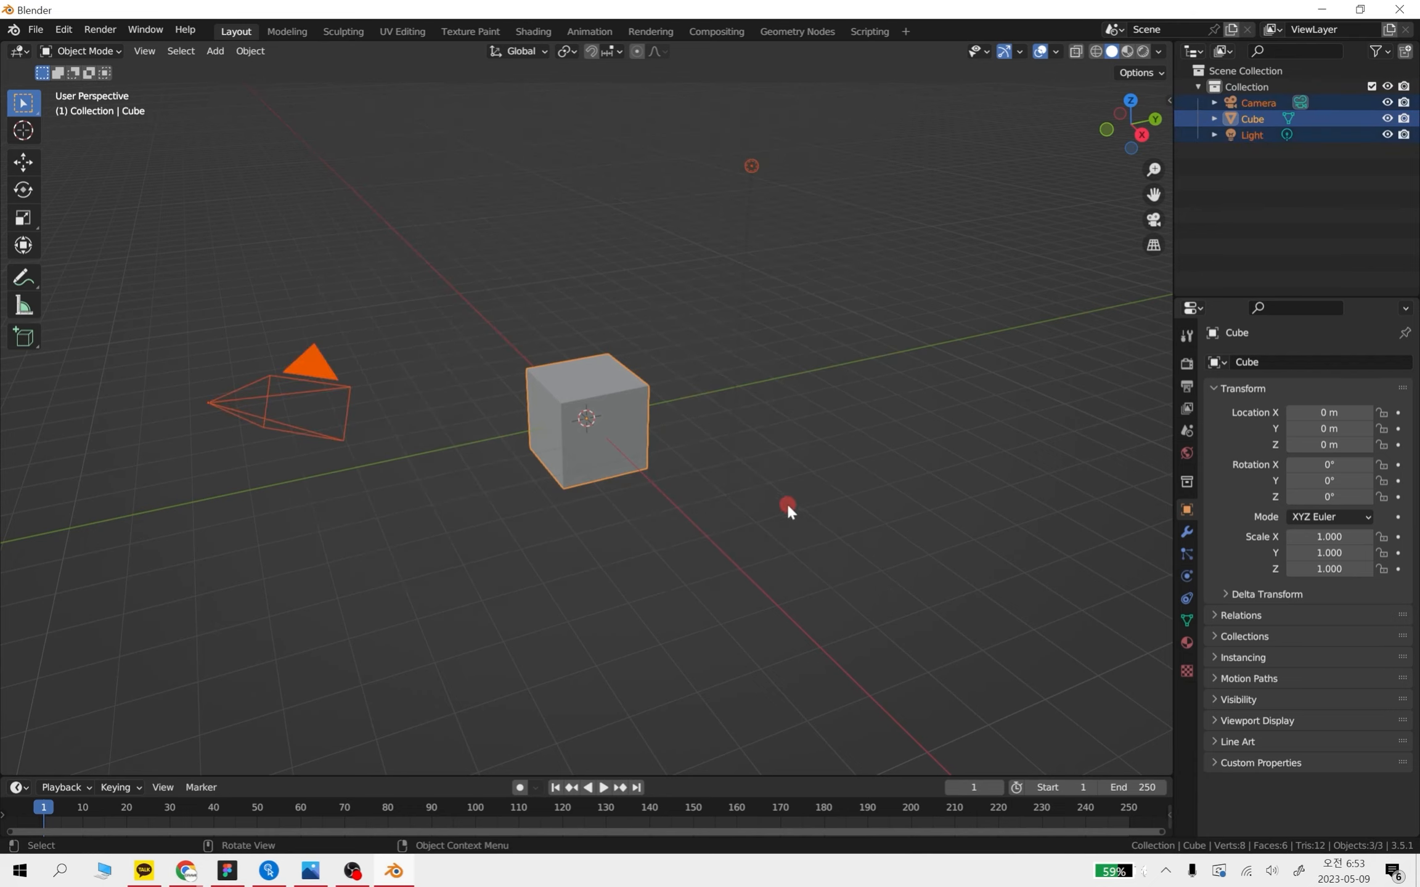
pyautogui.press('Delete')
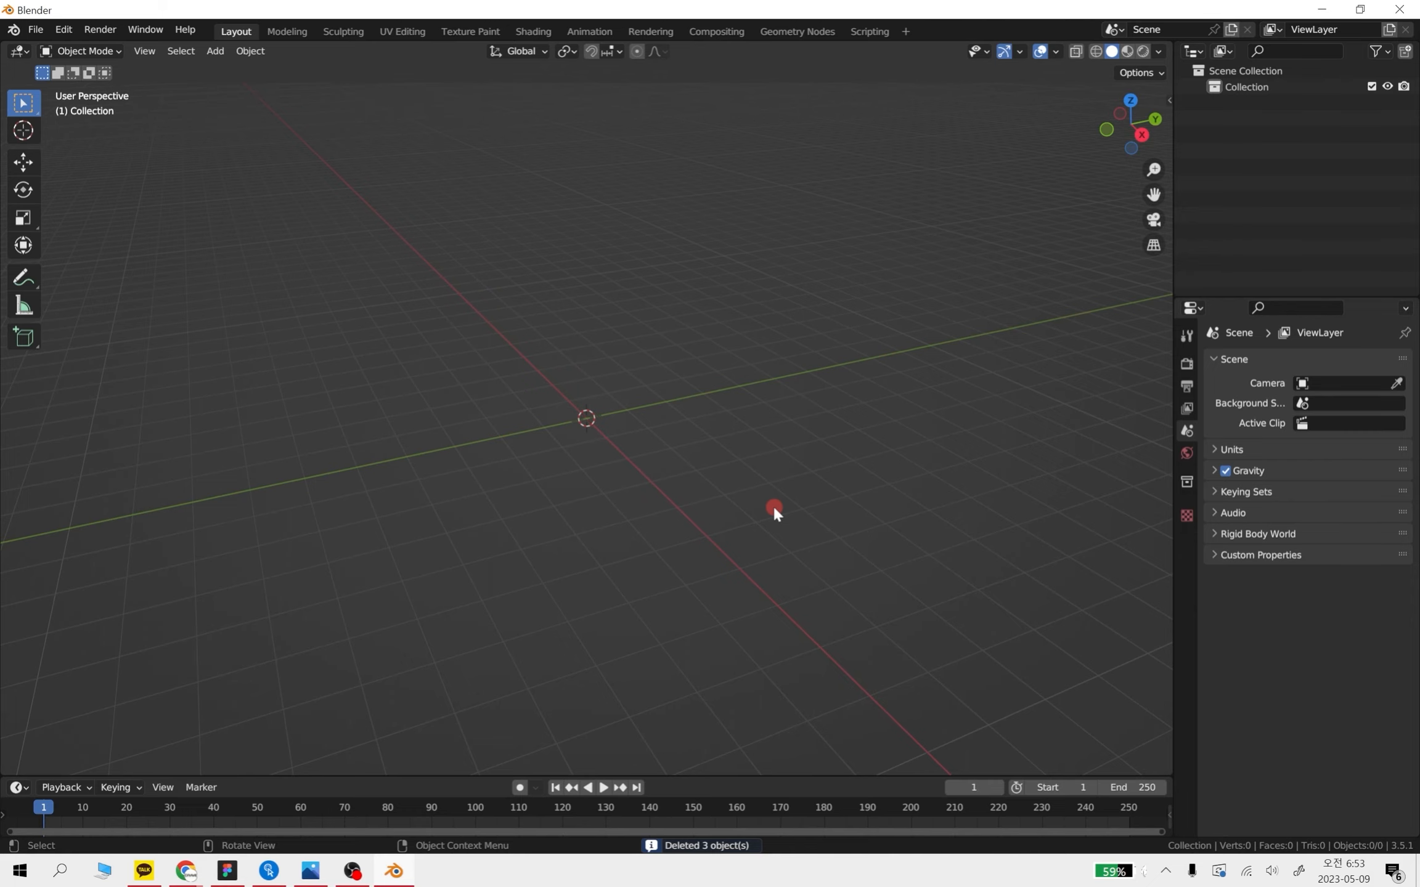
# Examine the perforated egg and ball in the reference image untitled.png, and return to Blender
pyautogui.click(310, 870)
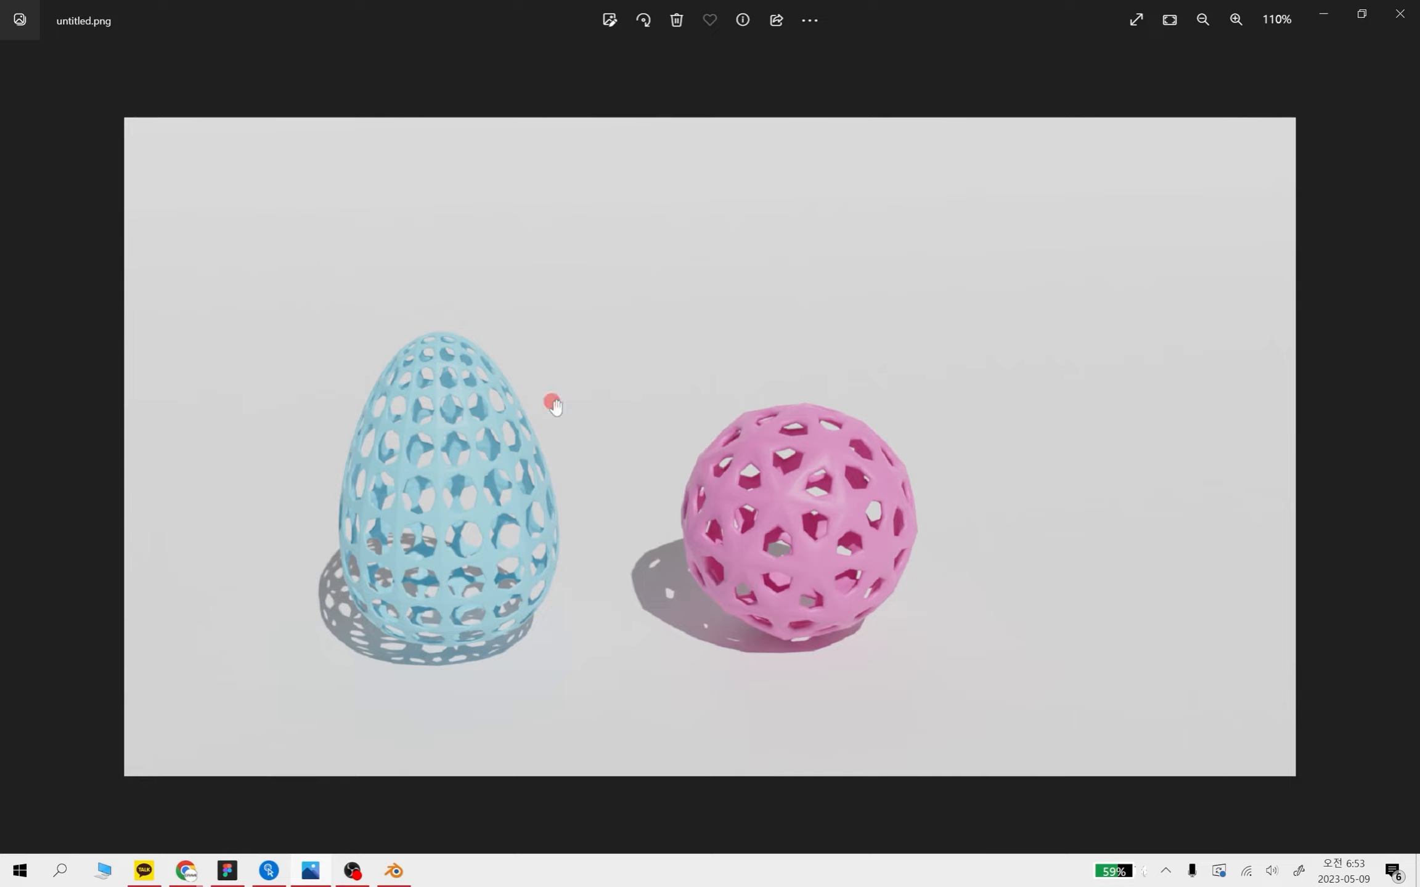
pyautogui.click(1328, 15)
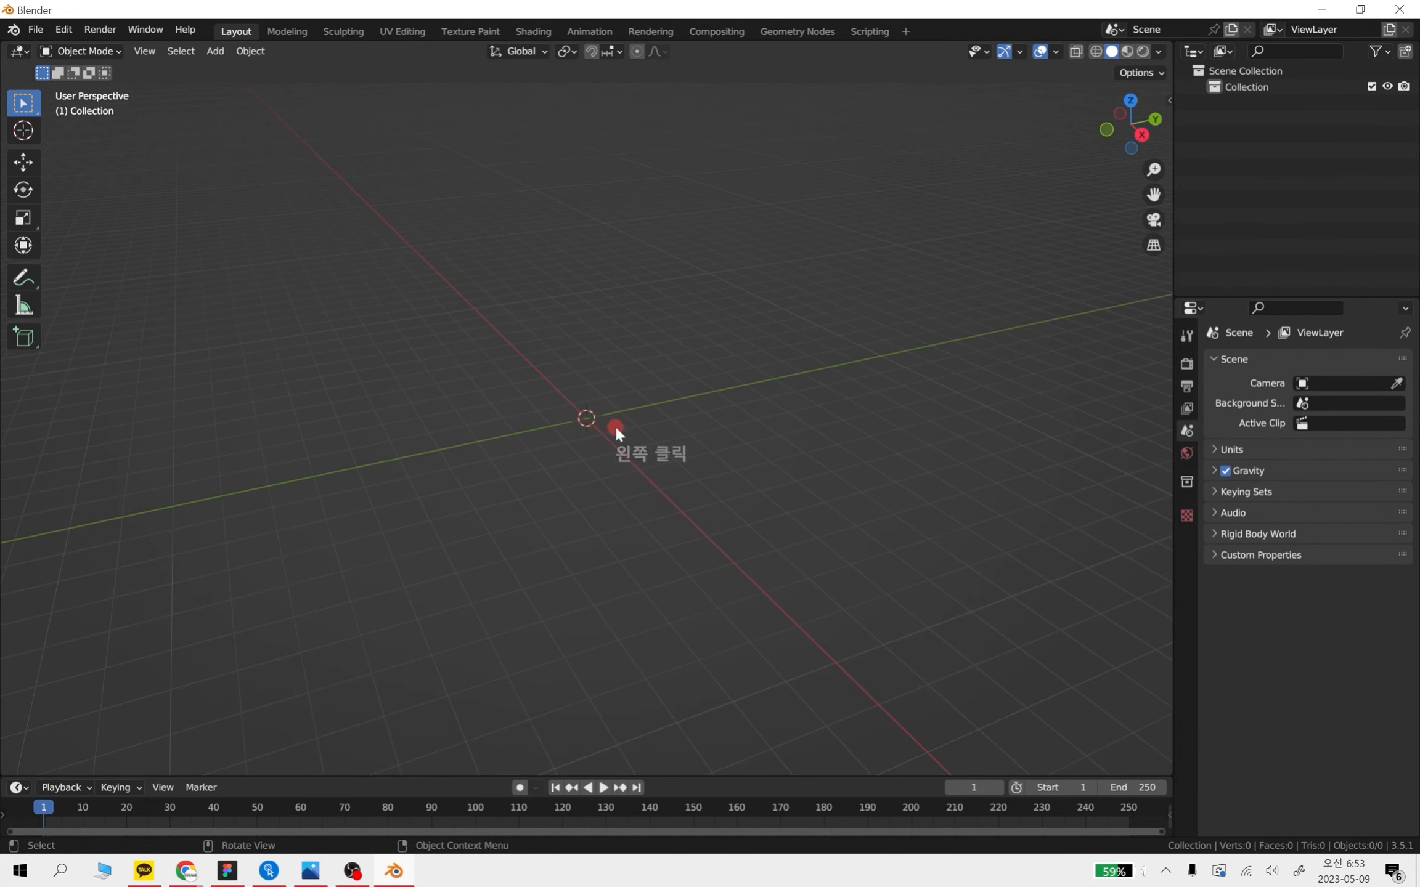
# Add an Ico Sphere mesh at the world origin
pyautogui.moveTo(618, 434); pyautogui.dragTo(577, 396, button='middle')
pyautogui.hotkey('shift', 'a')
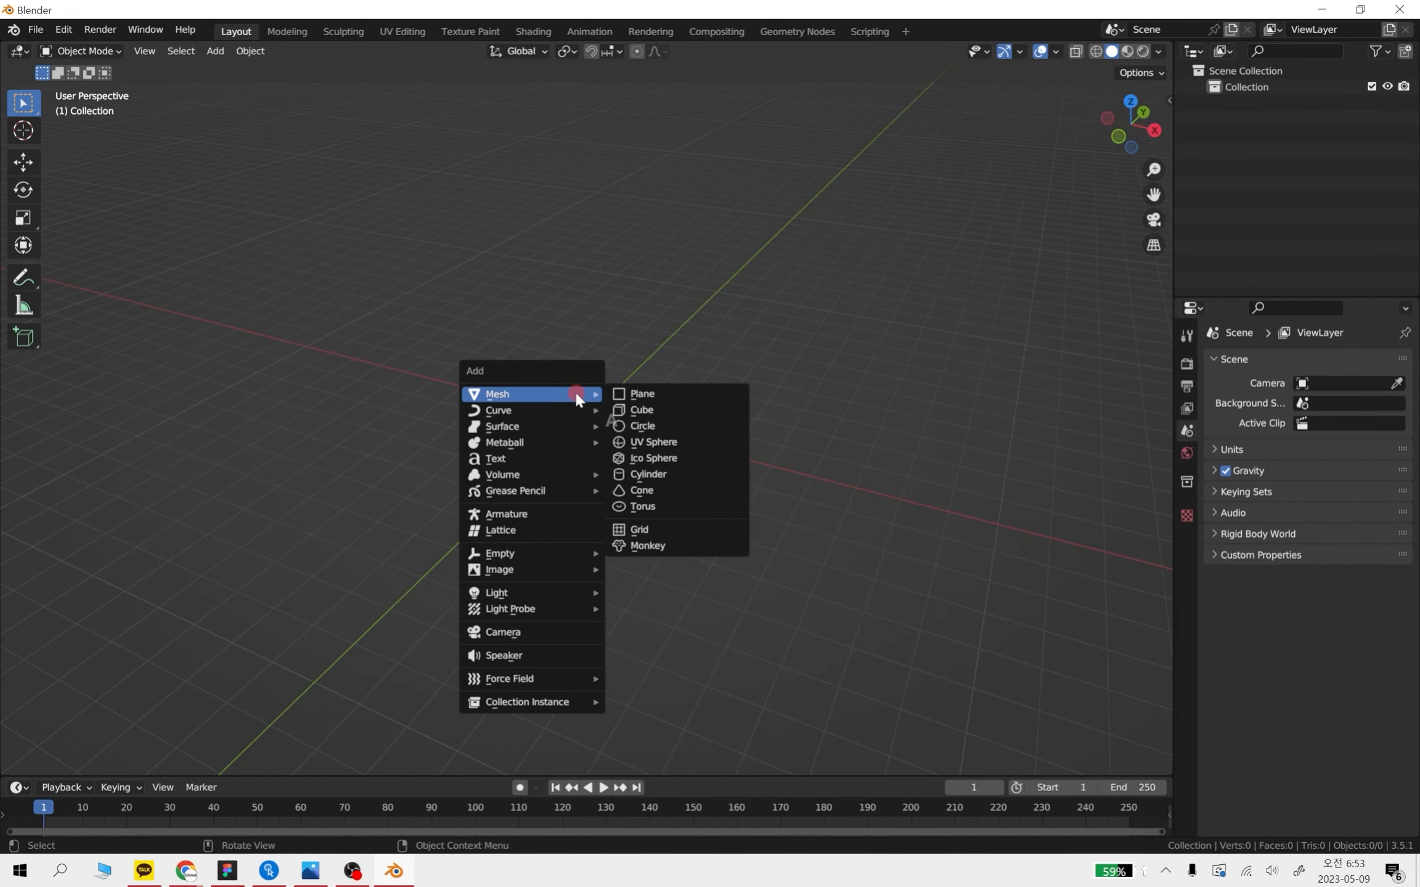
pyautogui.click(703, 459)
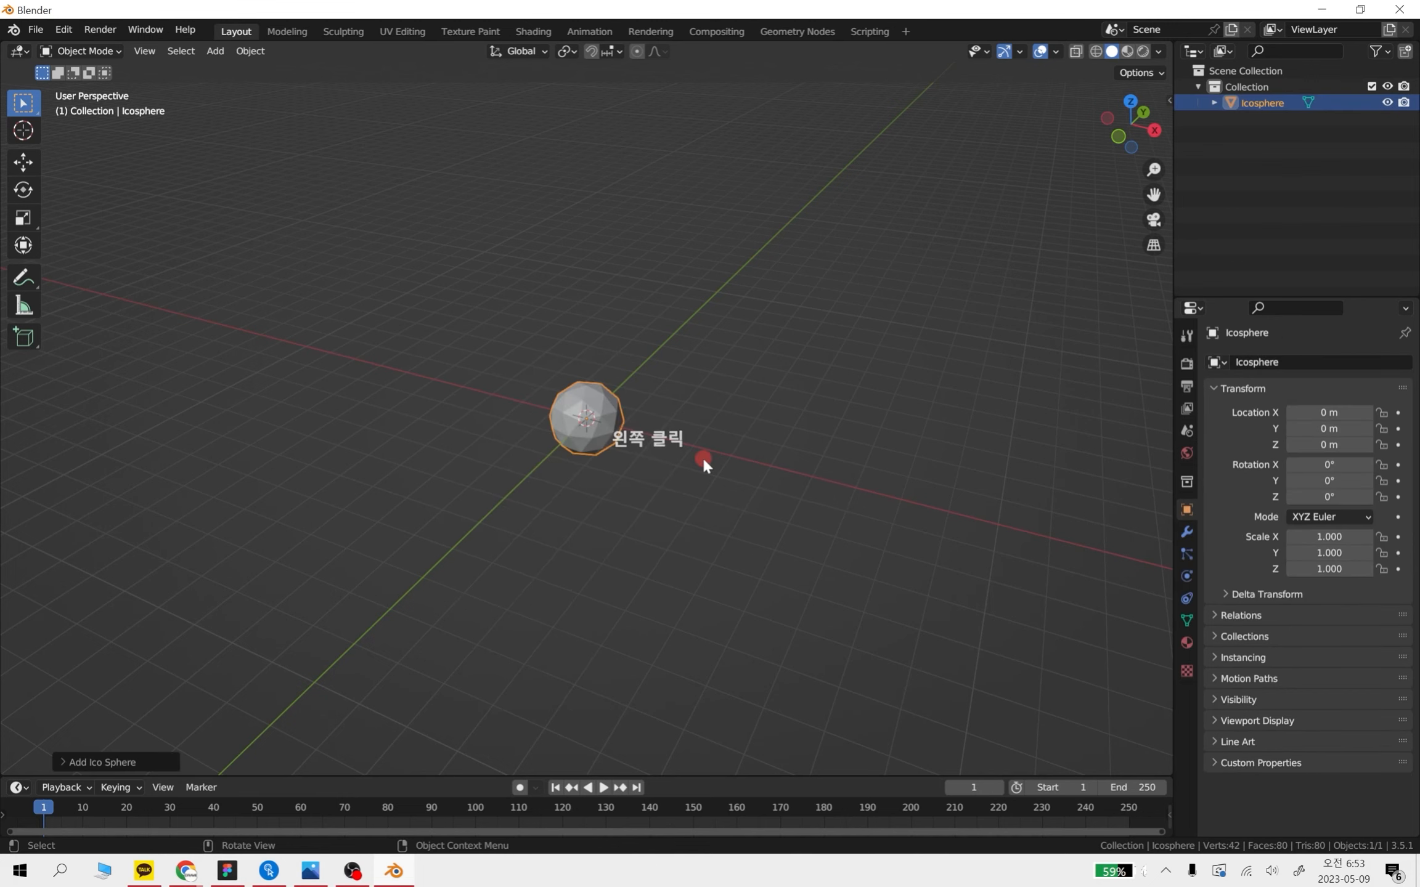
# Try scaling the ico sphere up uniformly by eye twice, undoing each attempt
pyautogui.press('s')
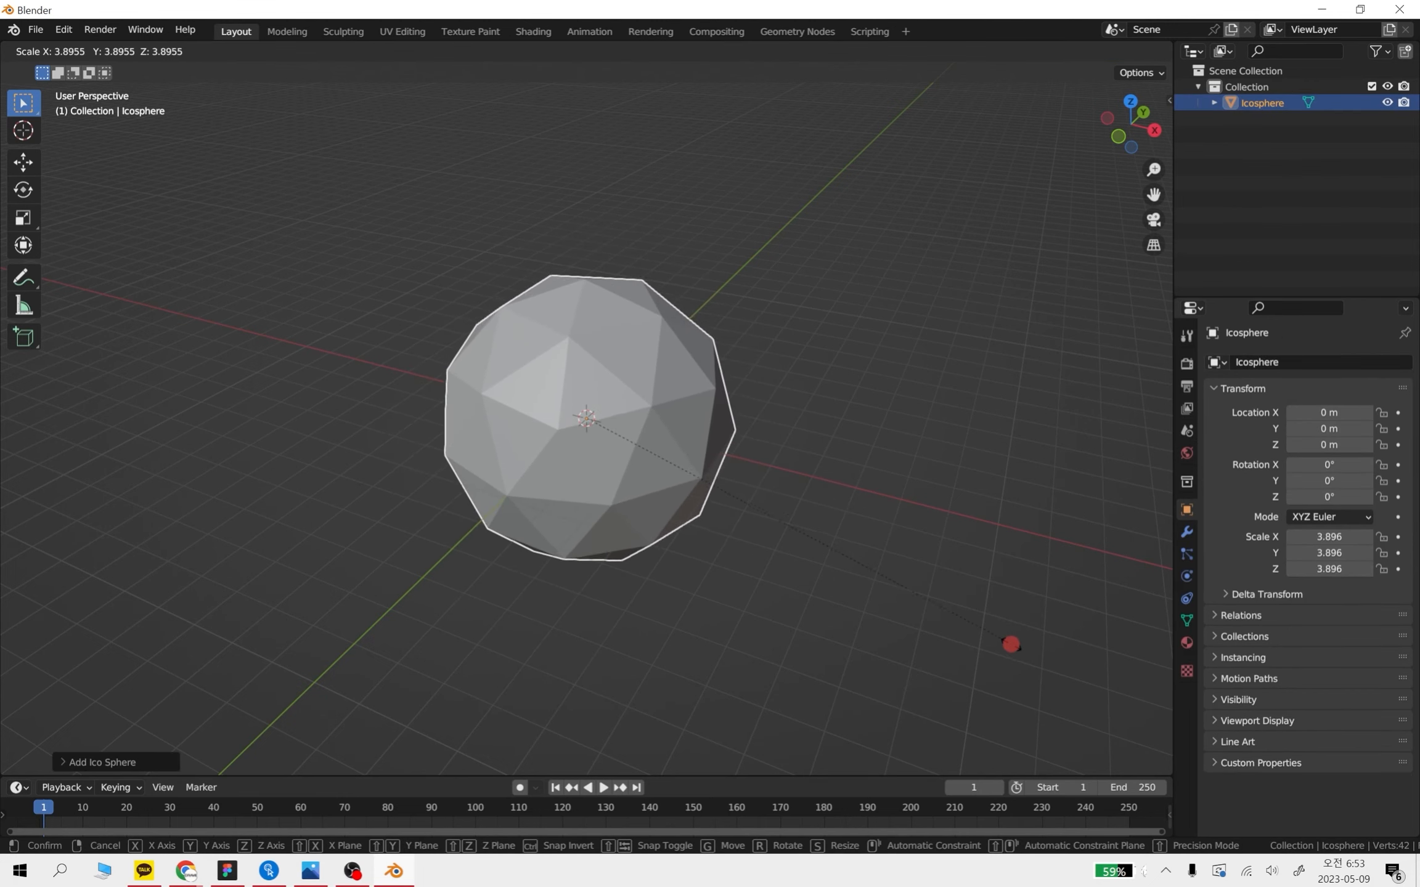
pyautogui.click(1012, 653)
pyautogui.hotkey('ctrl', 'z')
pyautogui.moveTo(755, 515); pyautogui.dragTo(789, 509, button='middle')
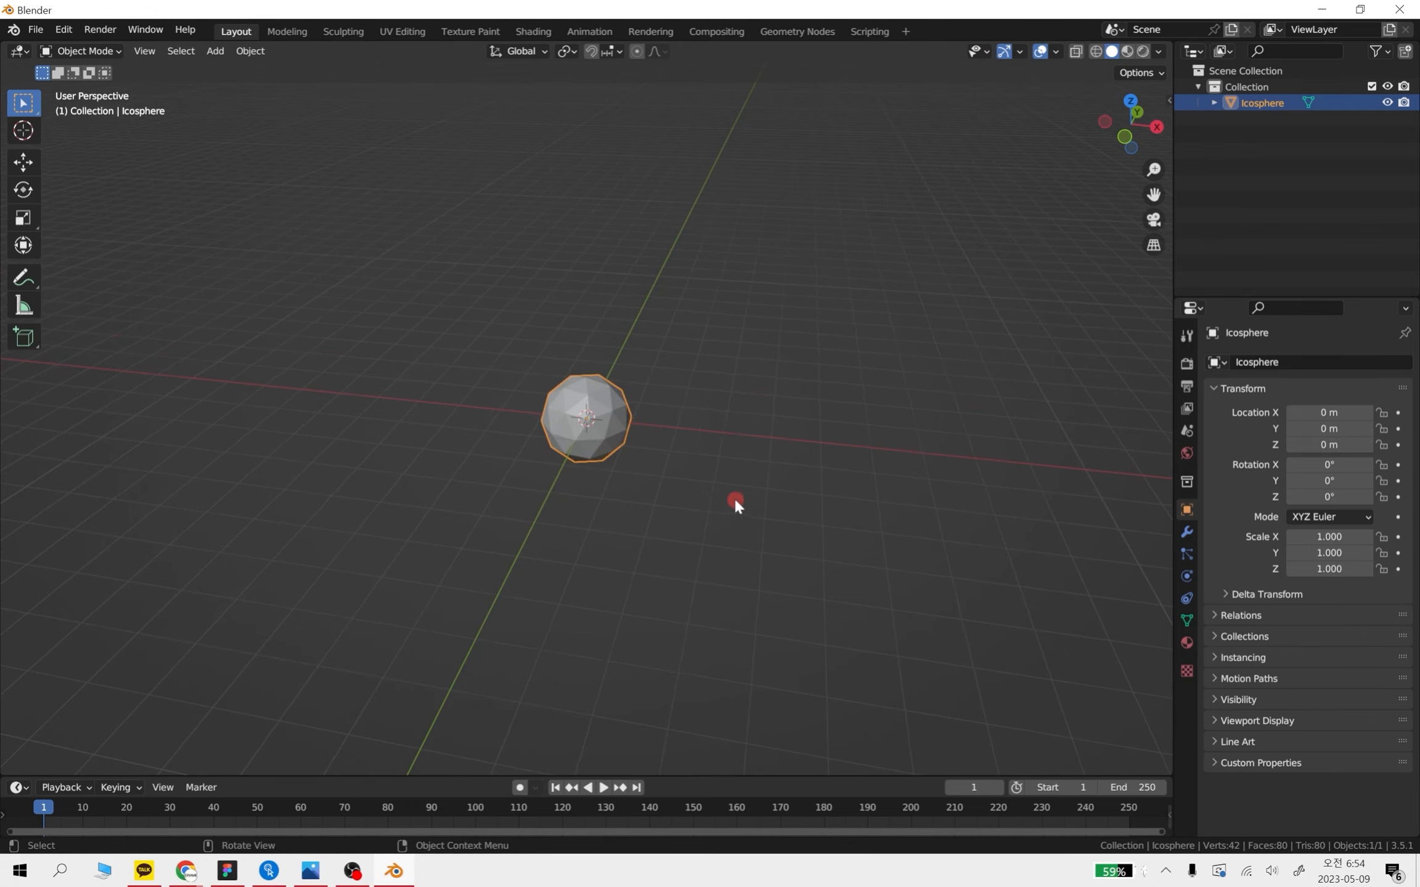
pyautogui.press('s')
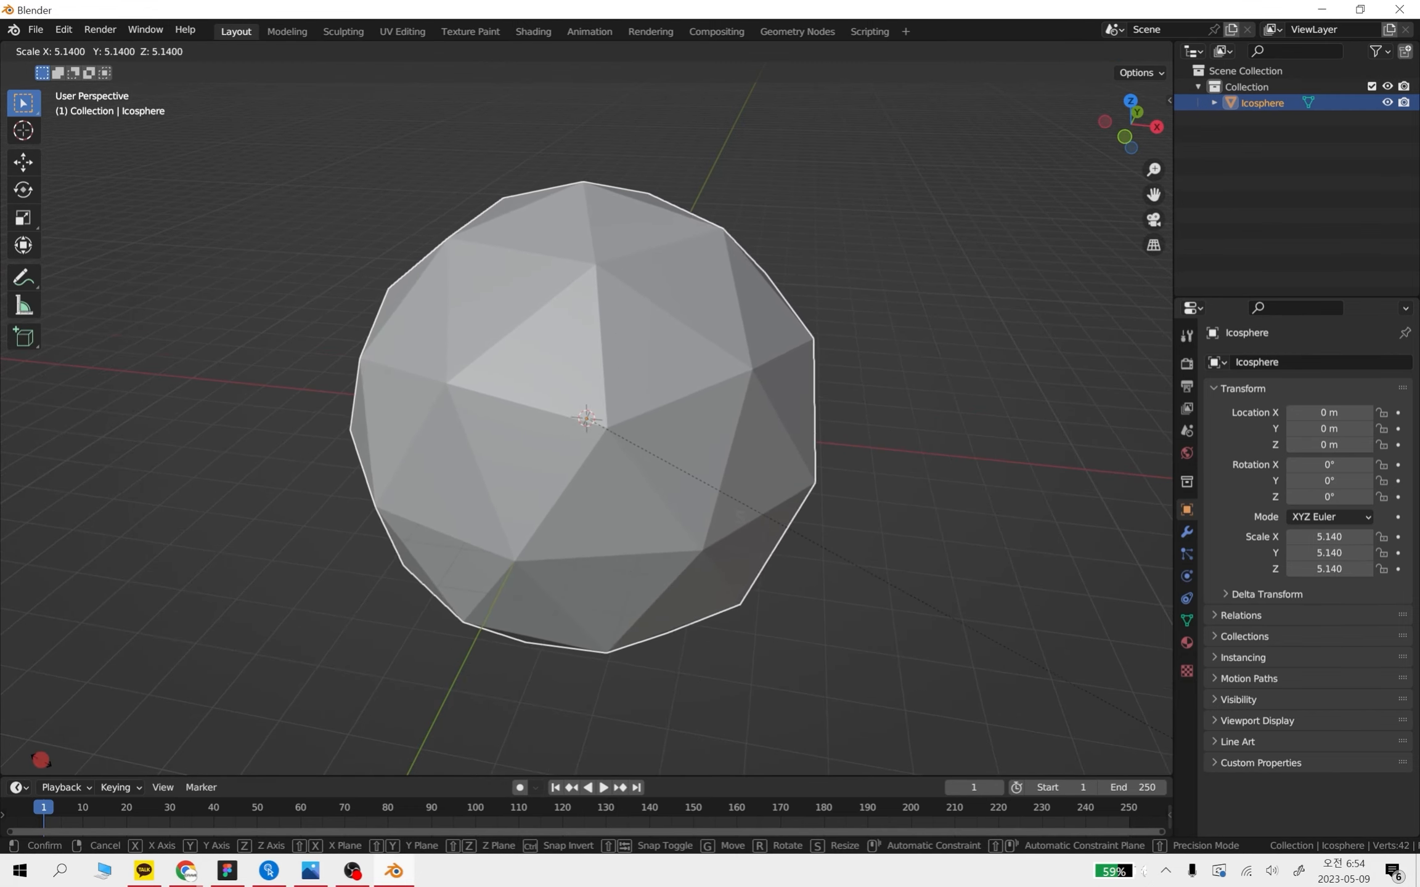
pyautogui.click(158, 713)
pyautogui.hotkey('ctrl', 'z')
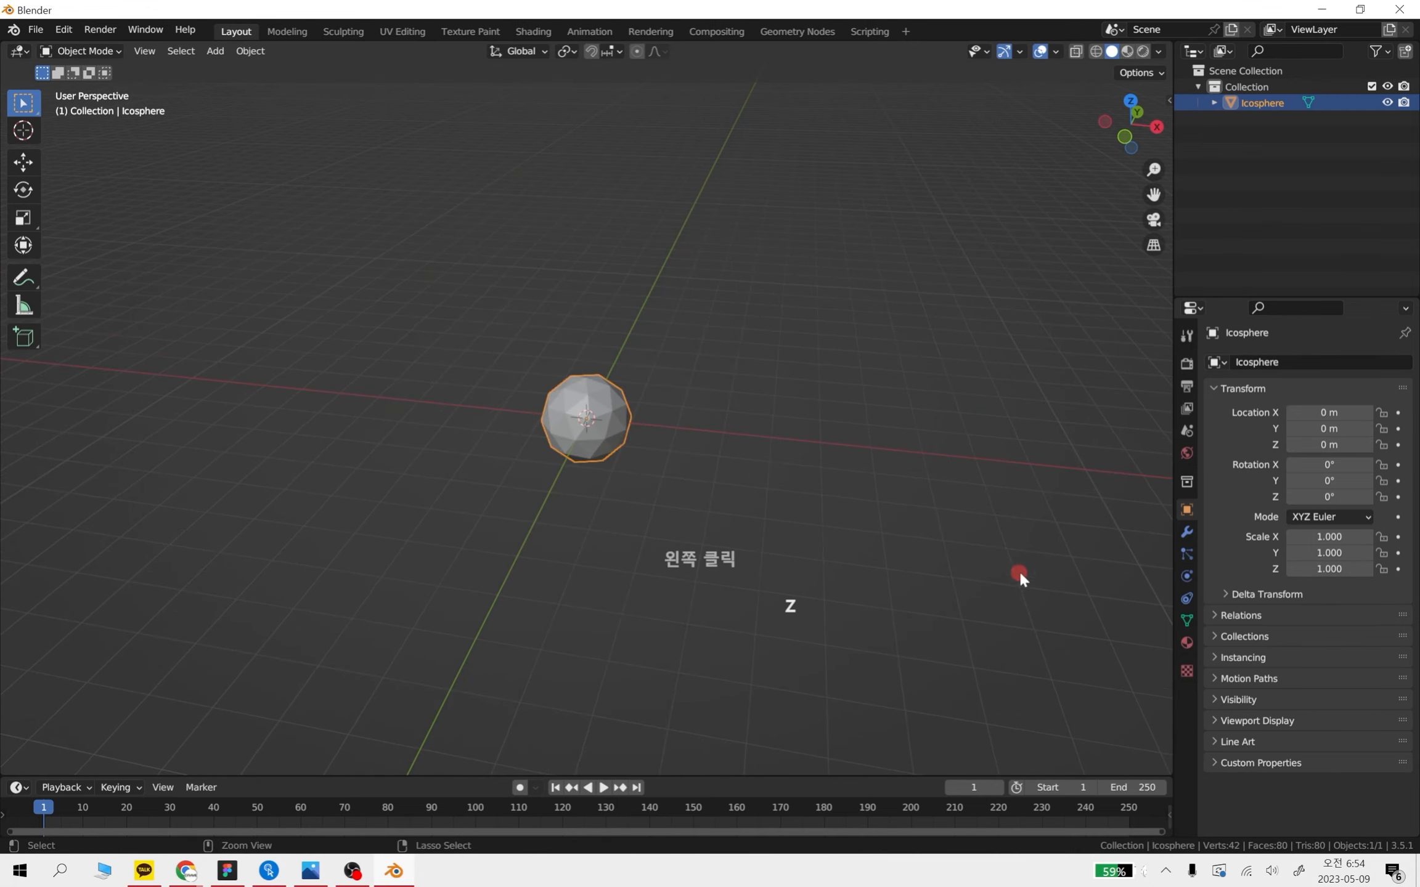
# Show the viewport sidebar with the ico sphere's transform values and dimensions, leaving the X scale unedited
pyautogui.scroll(4, 746, 435)
pyautogui.keyDown('shift'); pyautogui.moveTo(893, 478); pyautogui.dragTo(754, 474, button='middle'); pyautogui.keyUp('shift')
pyautogui.scroll(1, 764, 490)
pyautogui.scroll(-2, 793, 513)
pyautogui.doubleClick(1356, 536)
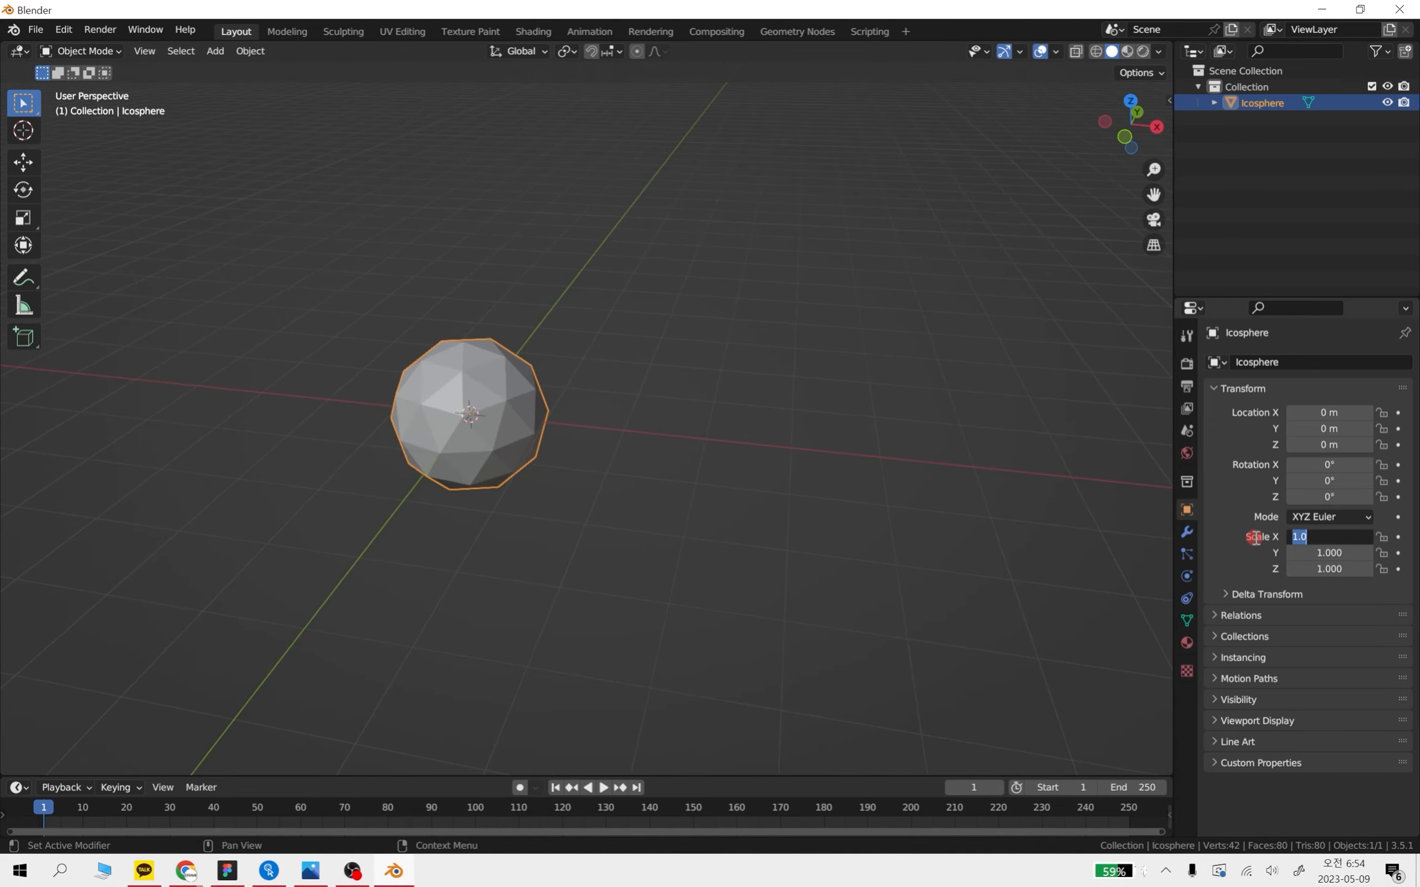
pyautogui.click(1169, 98)
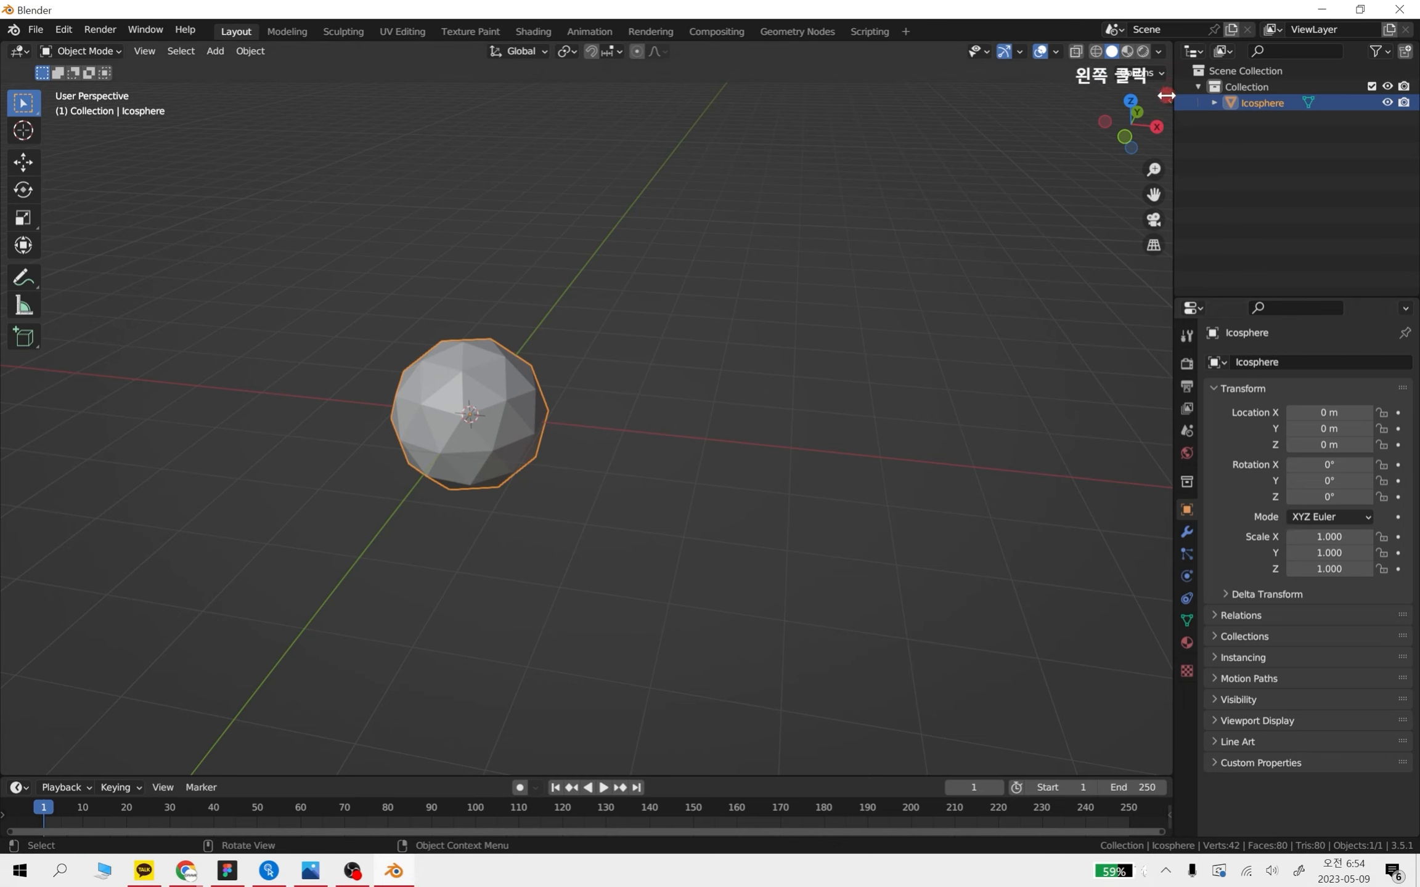
pyautogui.click(1169, 99)
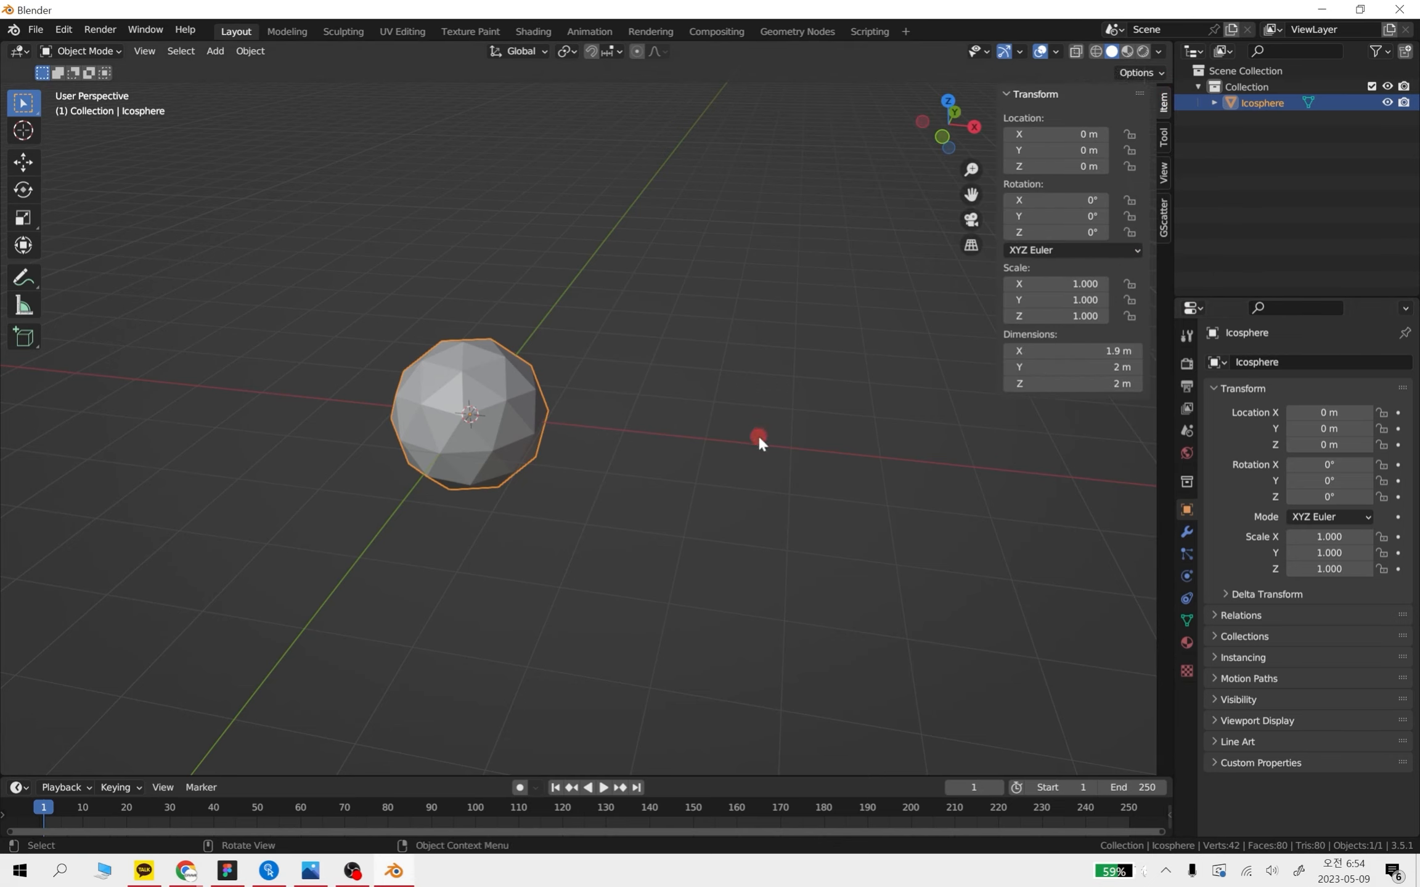
# Delete the existing ico sphere and add a fresh Ico Sphere mesh at the origin
pyautogui.press('Delete')
pyautogui.hotkey('shift', 'a')
pyautogui.moveTo(517, 426)
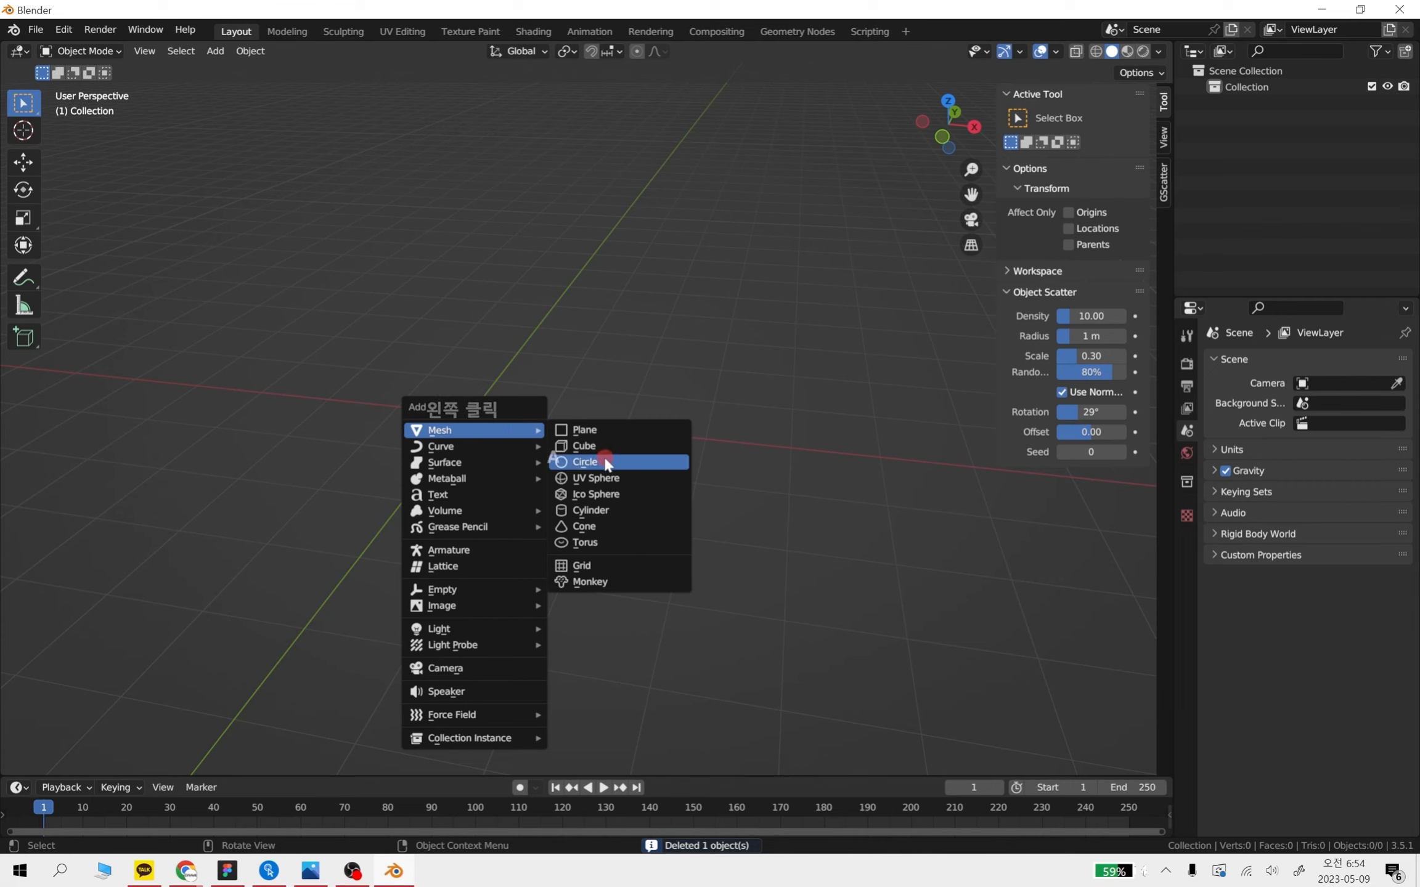
pyautogui.click(606, 495)
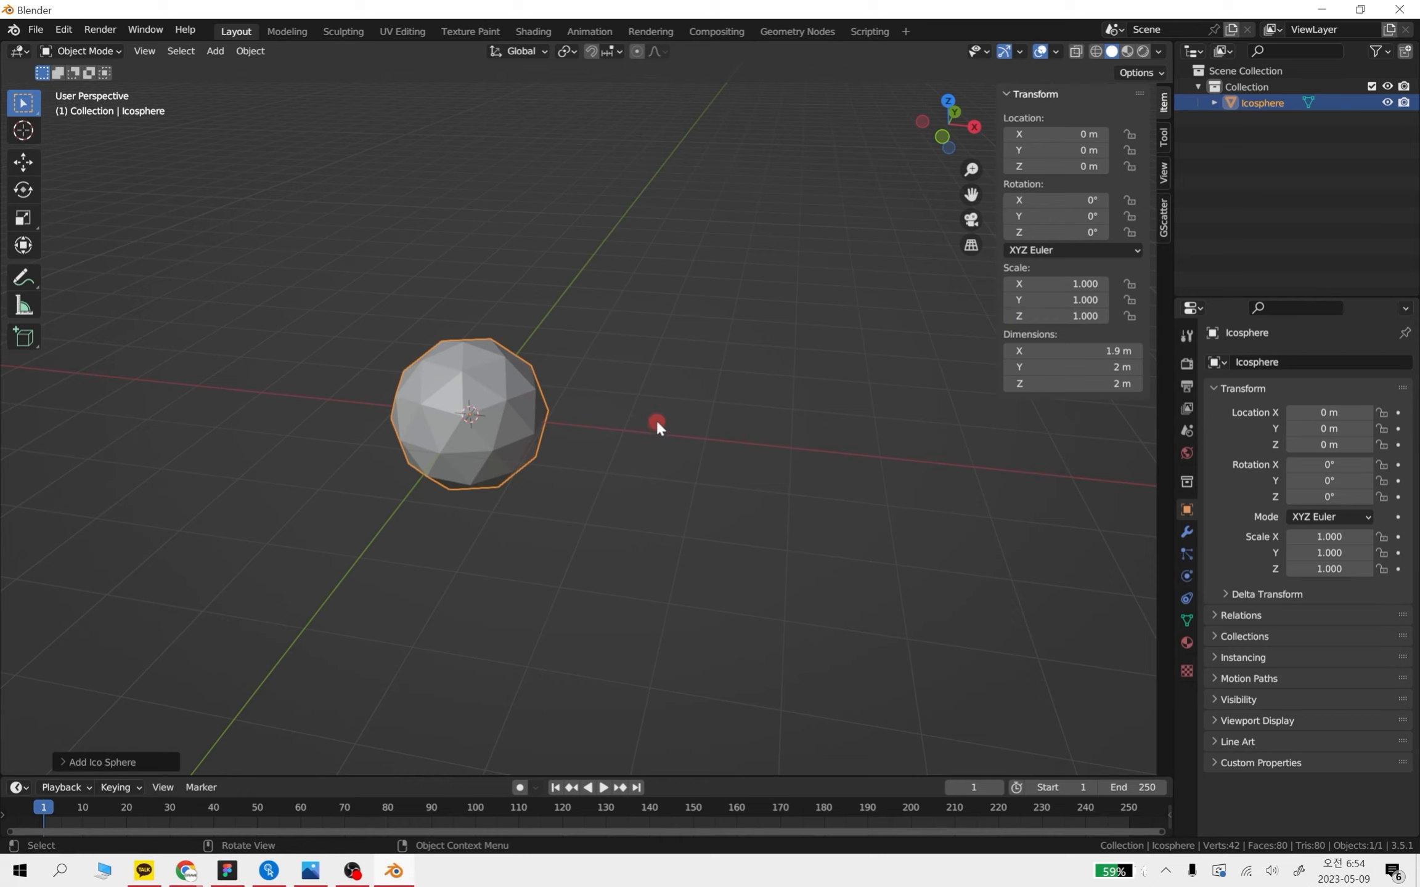
# Set the ico sphere's Z and Y dimensions to 4 m each
pyautogui.click(448, 415)
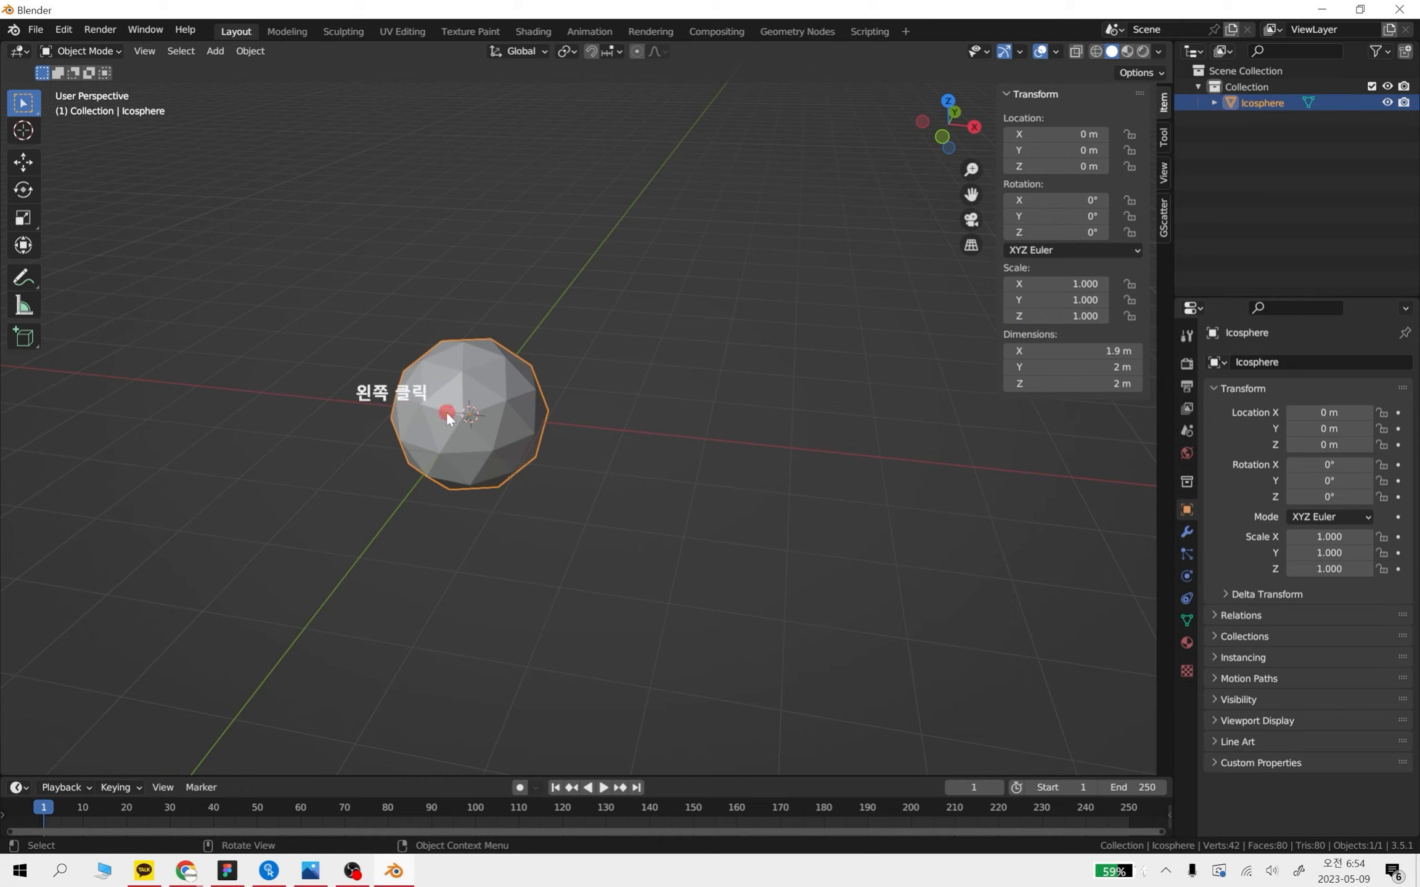
pyautogui.click(1104, 384)
pyautogui.write('4')
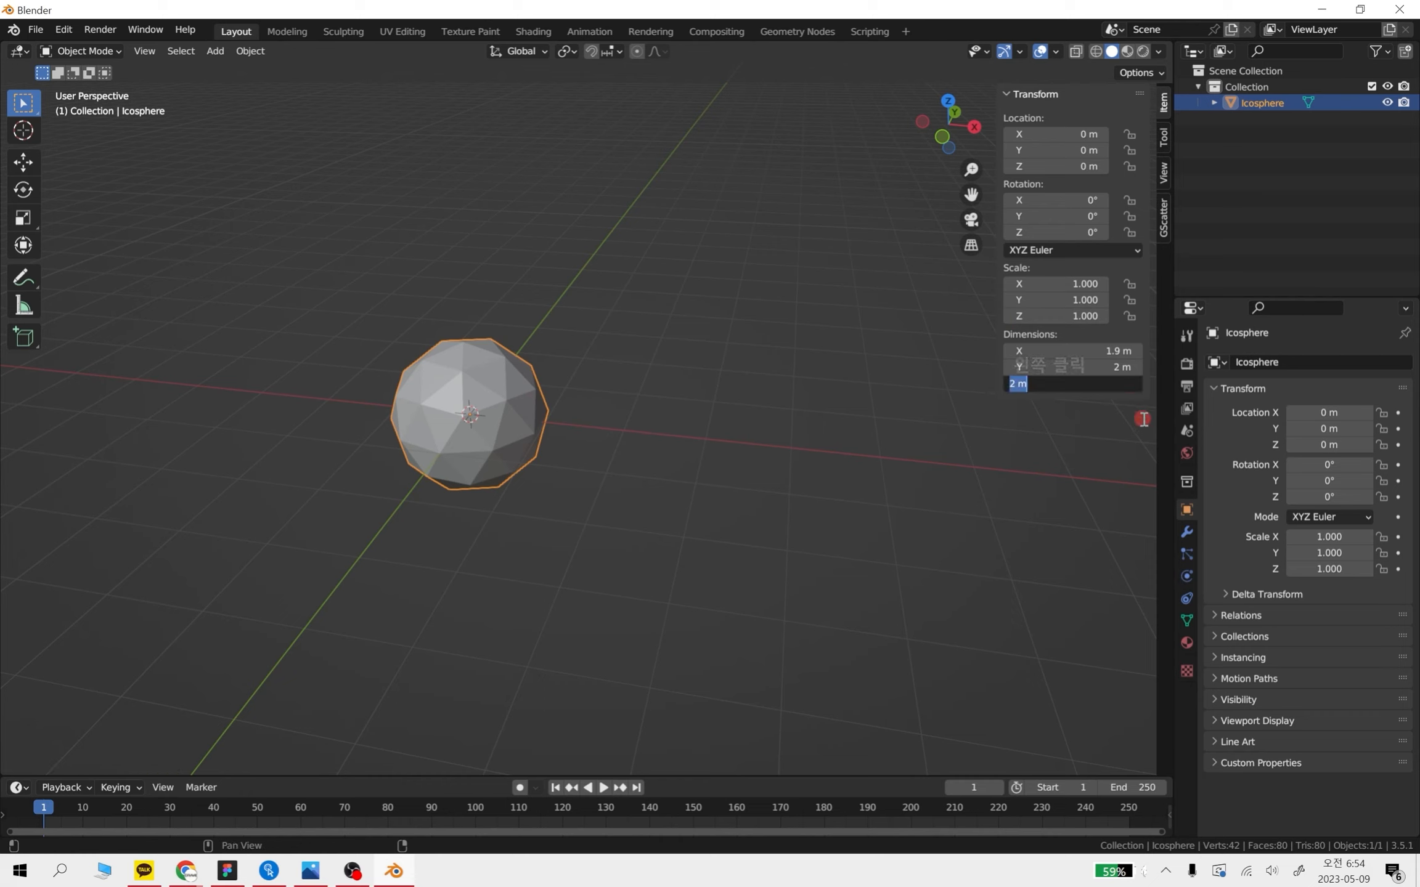
pyautogui.press('Return')
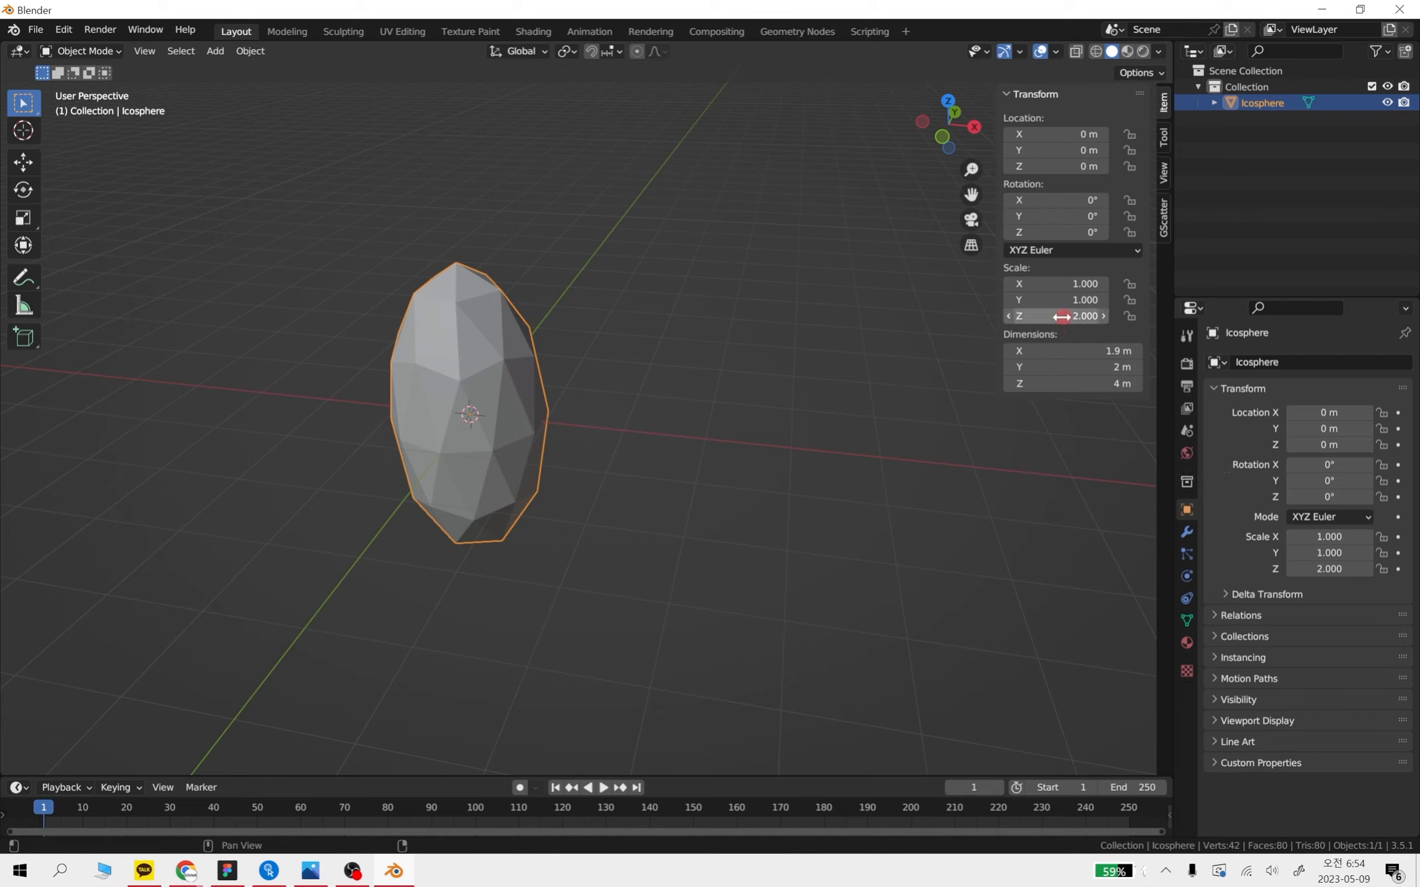
pyautogui.click(1129, 368)
pyautogui.write('4')
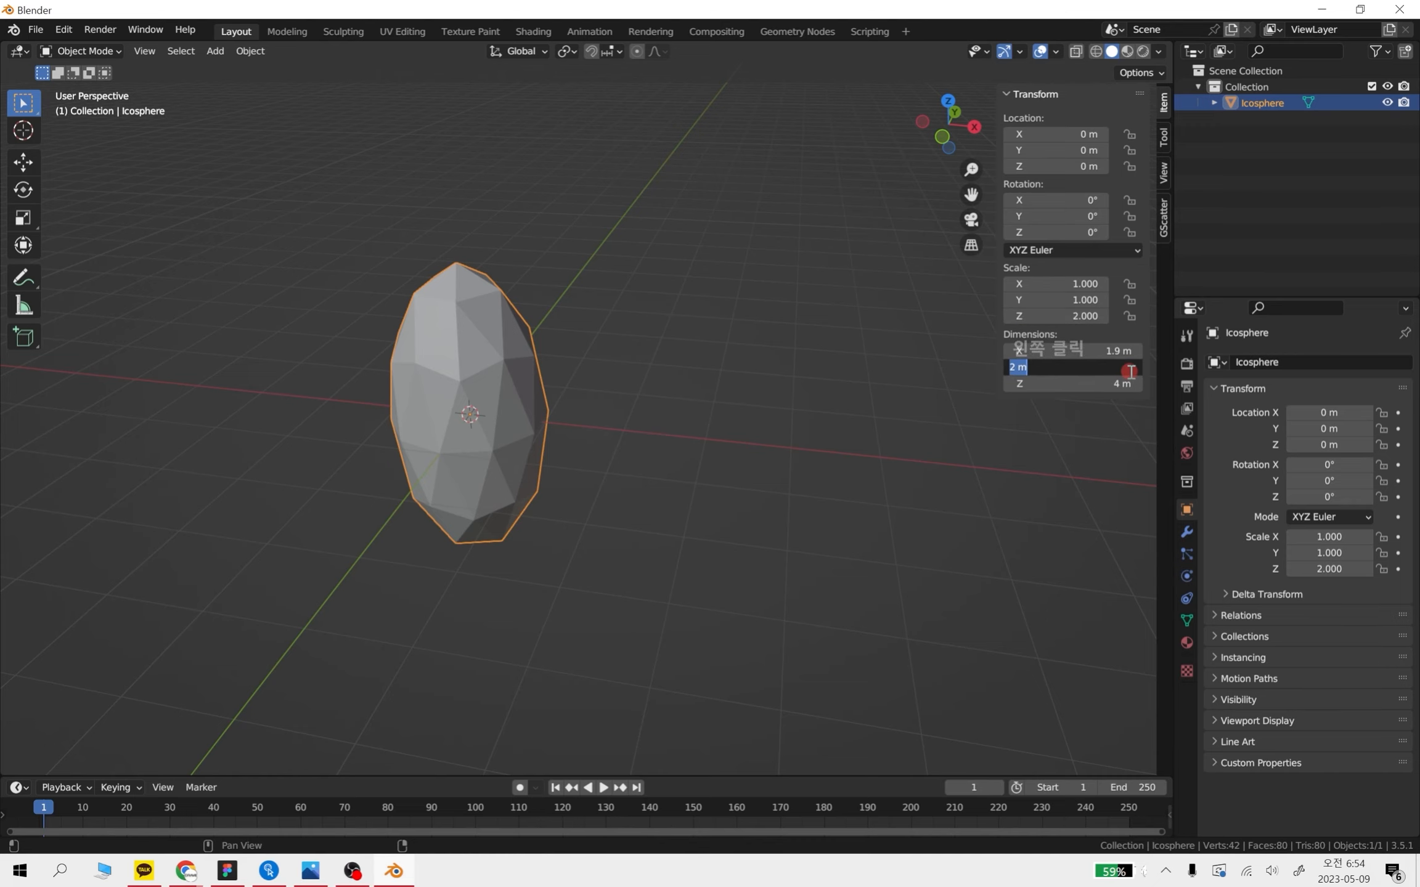
pyautogui.press('Return')
# Set the ico sphere's X dimension to 3.8 m and correct its X scale to 2
pyautogui.moveTo(585, 387); pyautogui.dragTo(654, 469, button='middle')
pyautogui.moveTo(388, 223); pyautogui.dragTo(878, 421, button='middle')
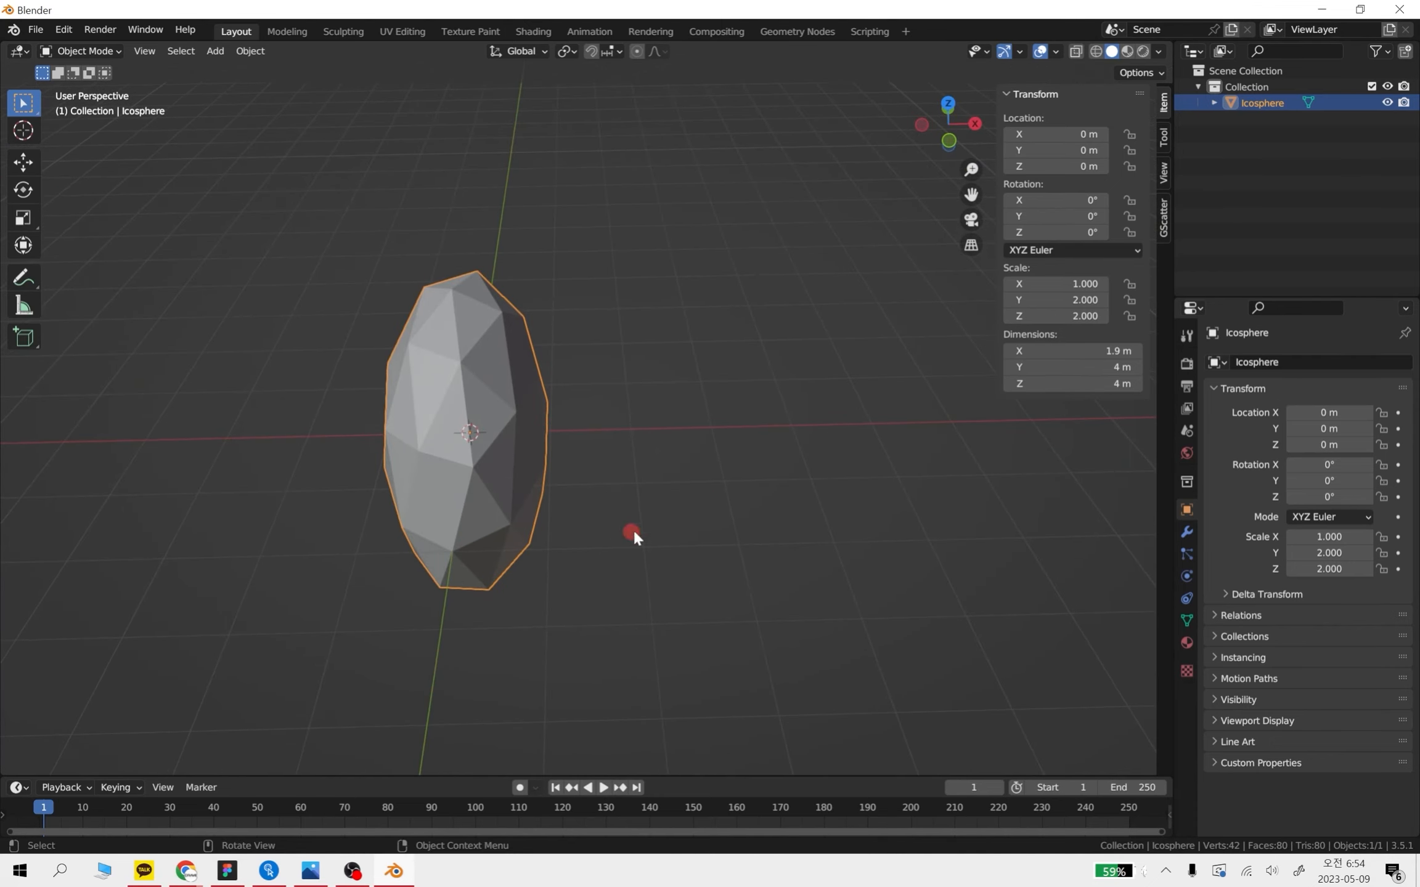
pyautogui.moveTo(665, 559); pyautogui.dragTo(678, 548, button='middle')
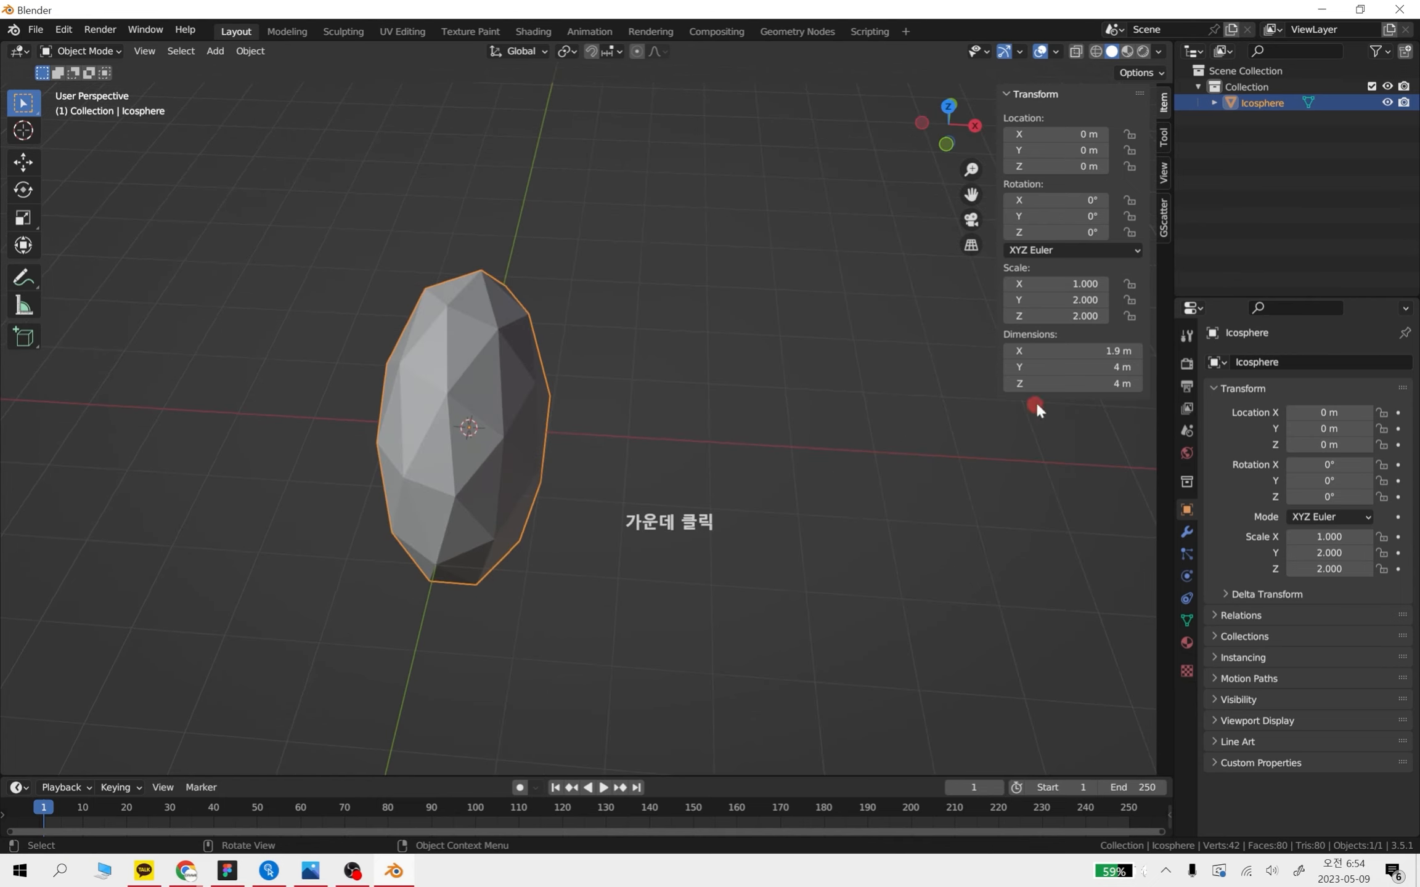
pyautogui.click(1035, 351)
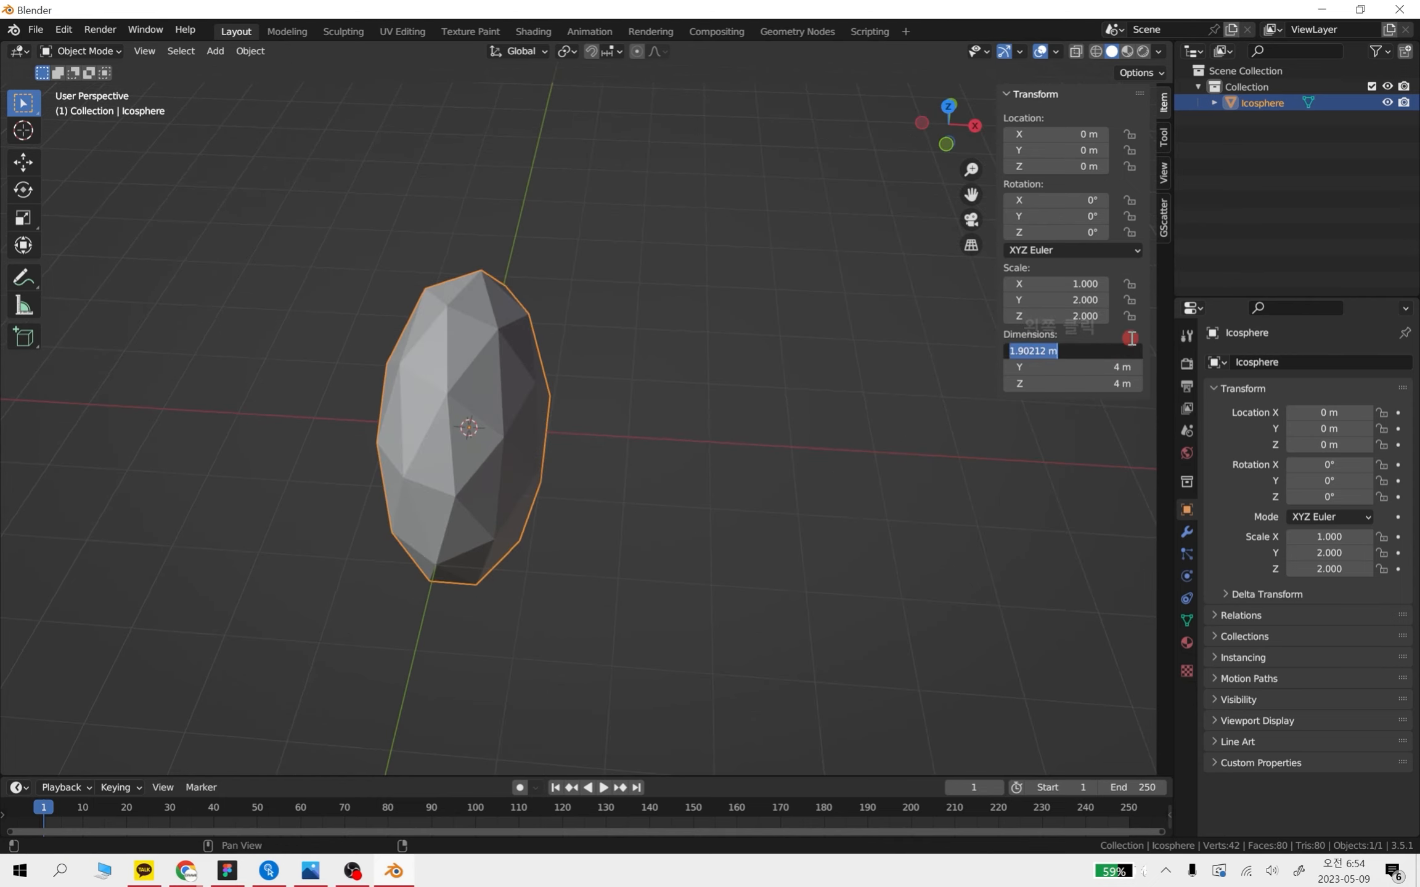
pyautogui.write('3.8')
pyautogui.press('Return')
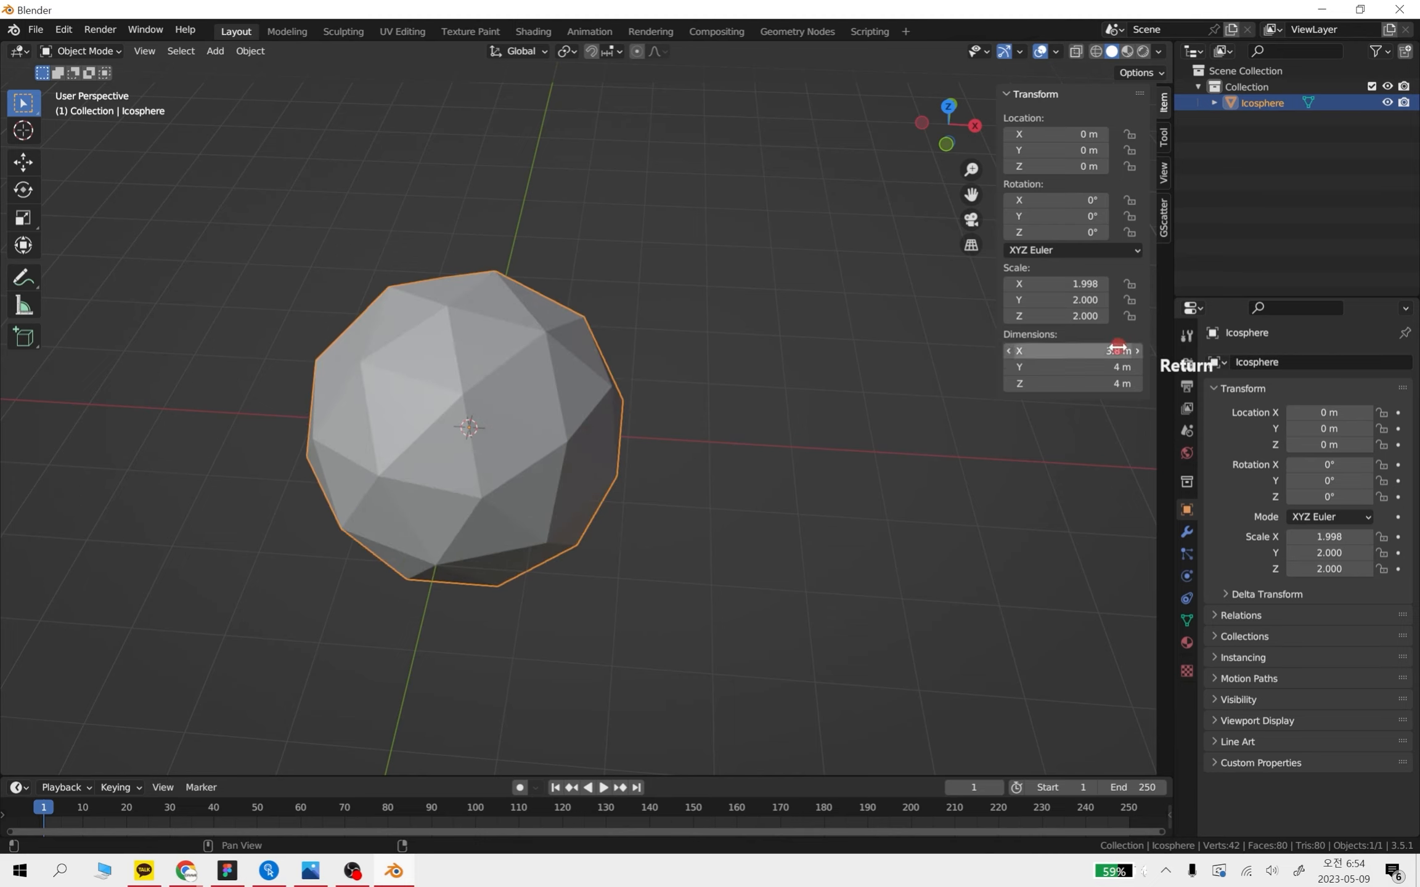
pyautogui.click(1083, 283)
pyautogui.write('2')
pyautogui.press('Return')
pyautogui.click(806, 429)
pyautogui.moveTo(805, 428)
pyautogui.mouseDown(button='middle')
pyautogui.moveTo(805, 477)
pyautogui.moveTo(795, 456)
pyautogui.mouseUp(button='middle')
pyautogui.scroll(-1, 622, 422)
pyautogui.keyDown('shift'); pyautogui.moveTo(700, 417); pyautogui.dragTo(794, 426, button='middle'); pyautogui.keyUp('shift')
pyautogui.moveTo(799, 468); pyautogui.dragTo(760, 536, button='middle')
pyautogui.click(677, 445)
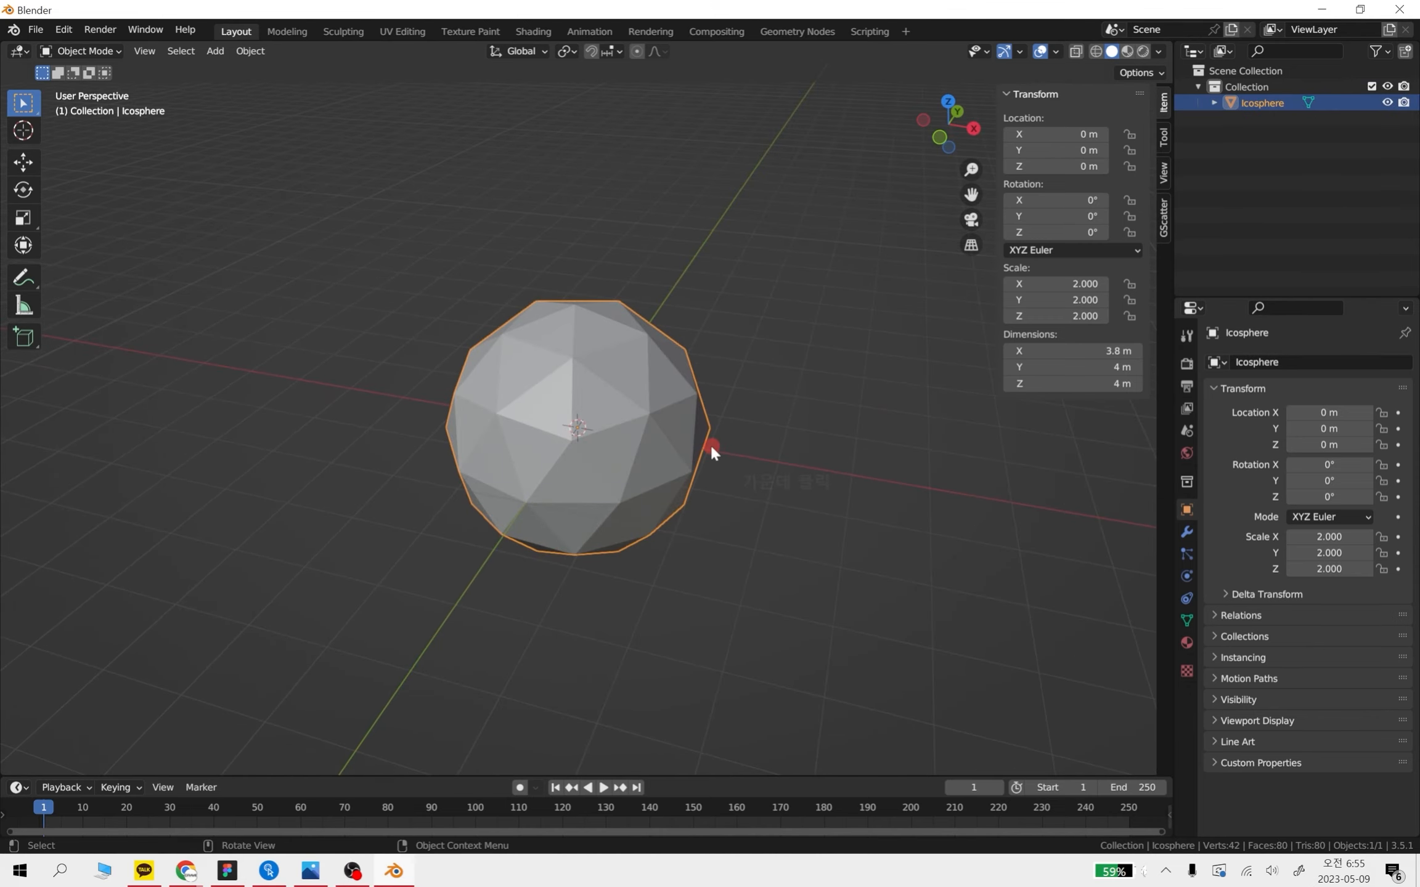
# Show the modifier settings of the ico sphere
pyautogui.scroll(2, 709, 487)
pyautogui.moveTo(779, 484); pyautogui.dragTo(802, 509, button='middle')
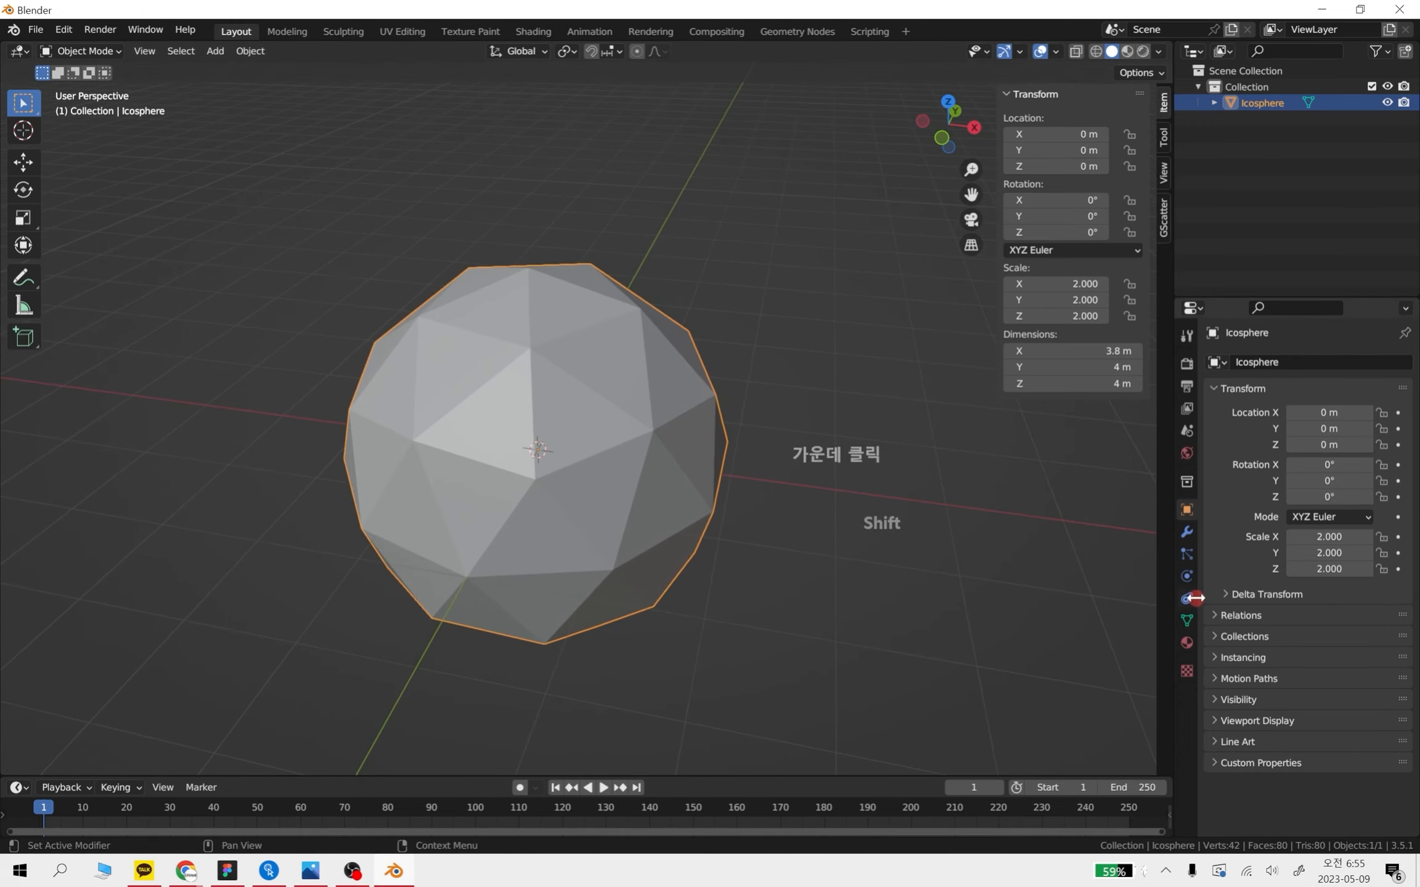
pyautogui.click(1186, 535)
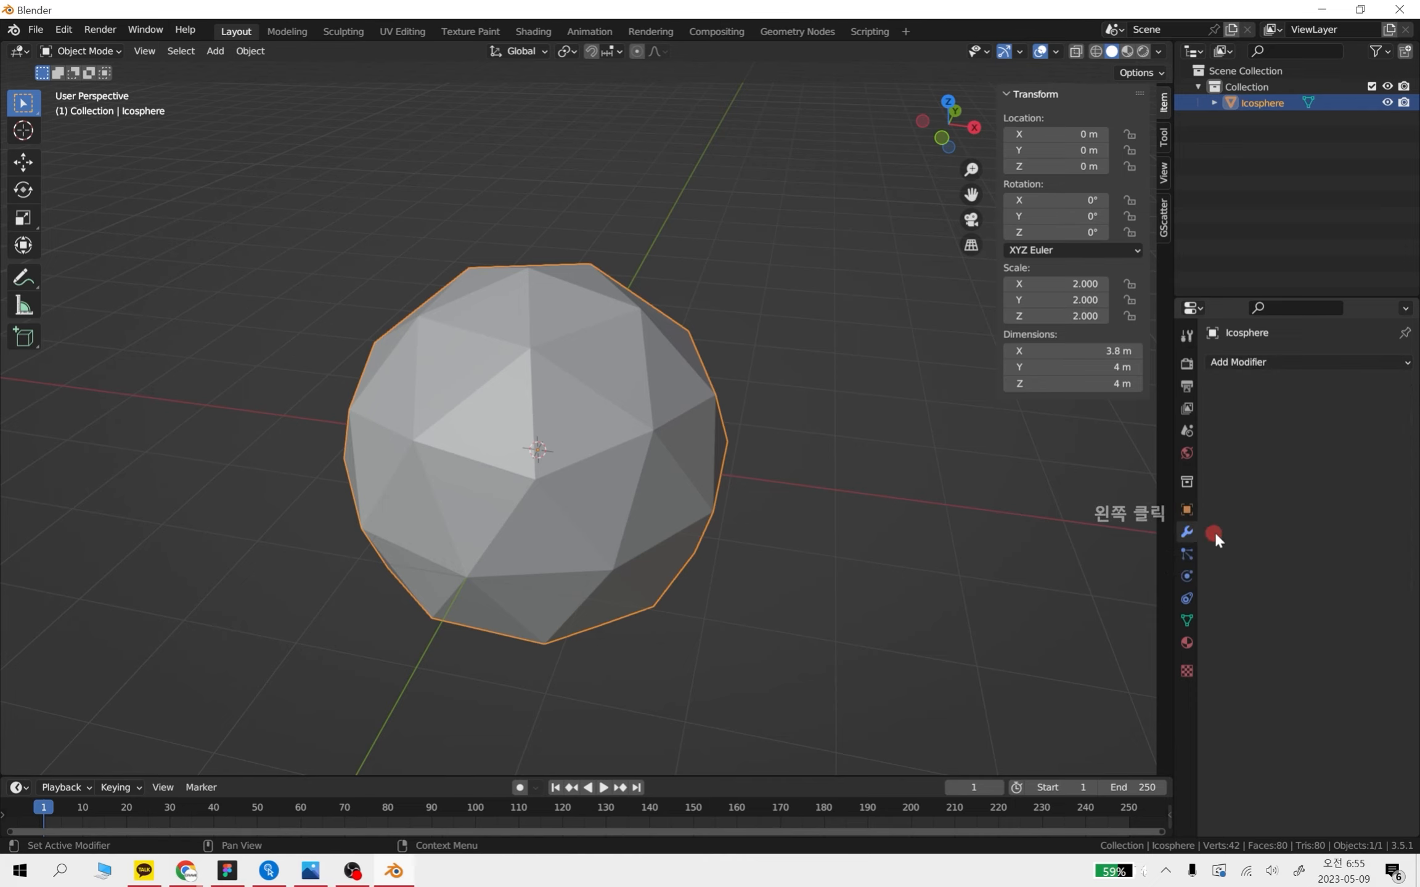
pyautogui.moveTo(878, 527); pyautogui.dragTo(798, 545, button='middle')
pyautogui.scroll(2, 702, 493)
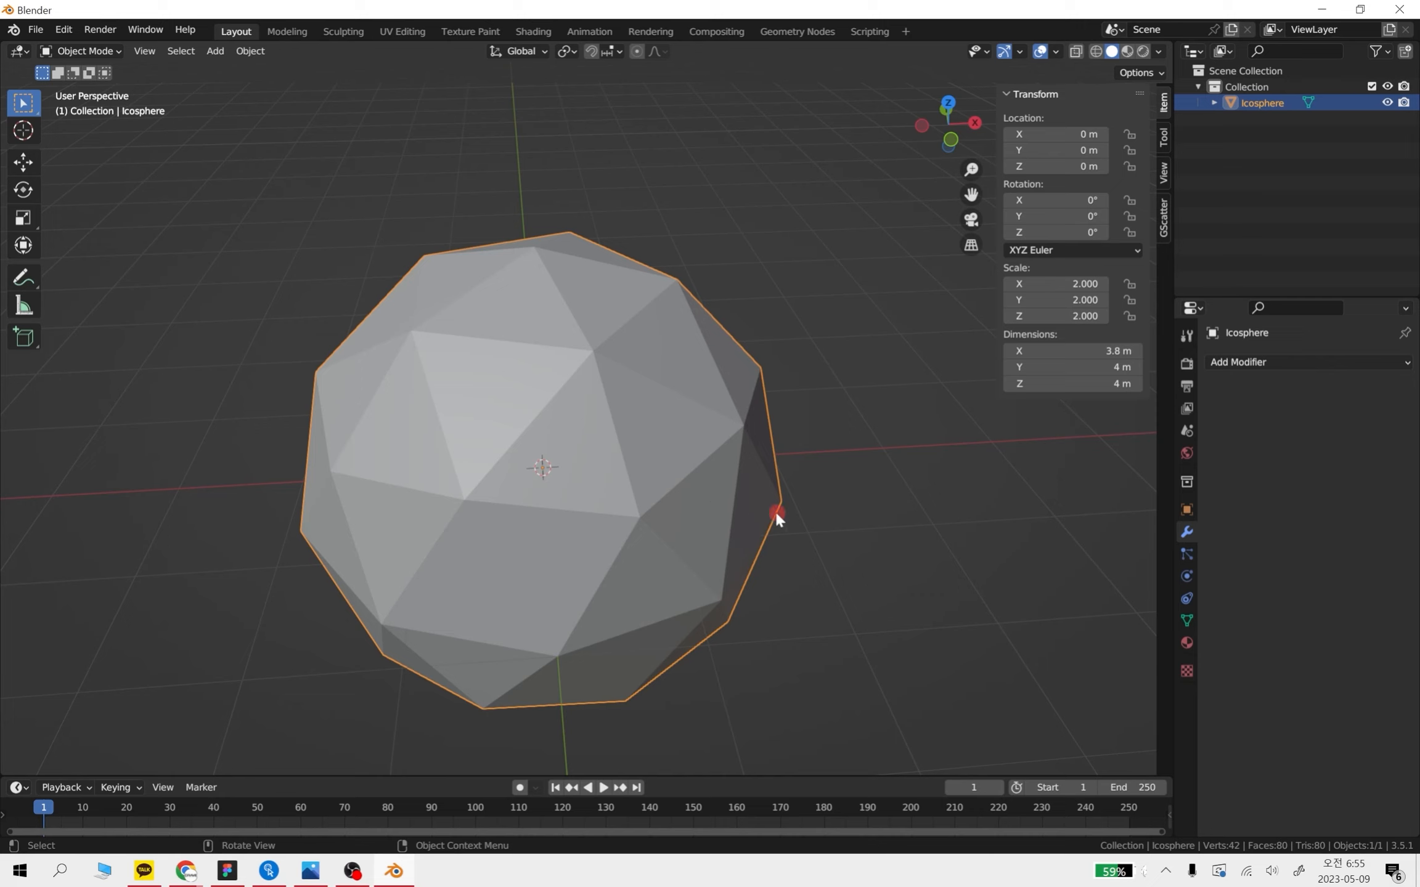
# Enter Edit Mode on the ico sphere with face selection and delete two adjacent triangular faces on its front
pyautogui.press('Tab')
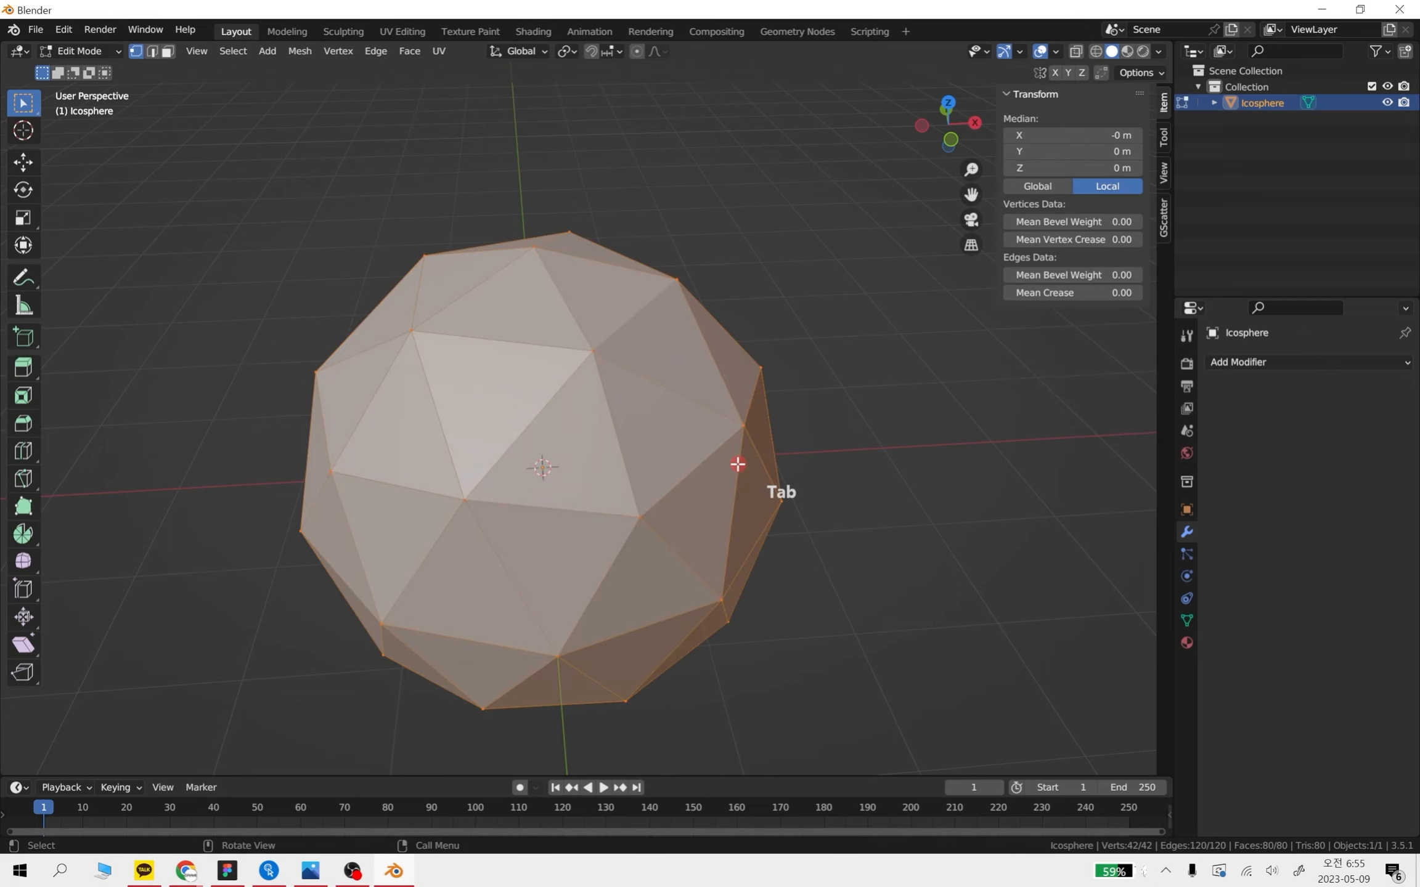
pyautogui.click(169, 54)
pyautogui.click(132, 52)
pyautogui.click(167, 52)
pyautogui.click(651, 416)
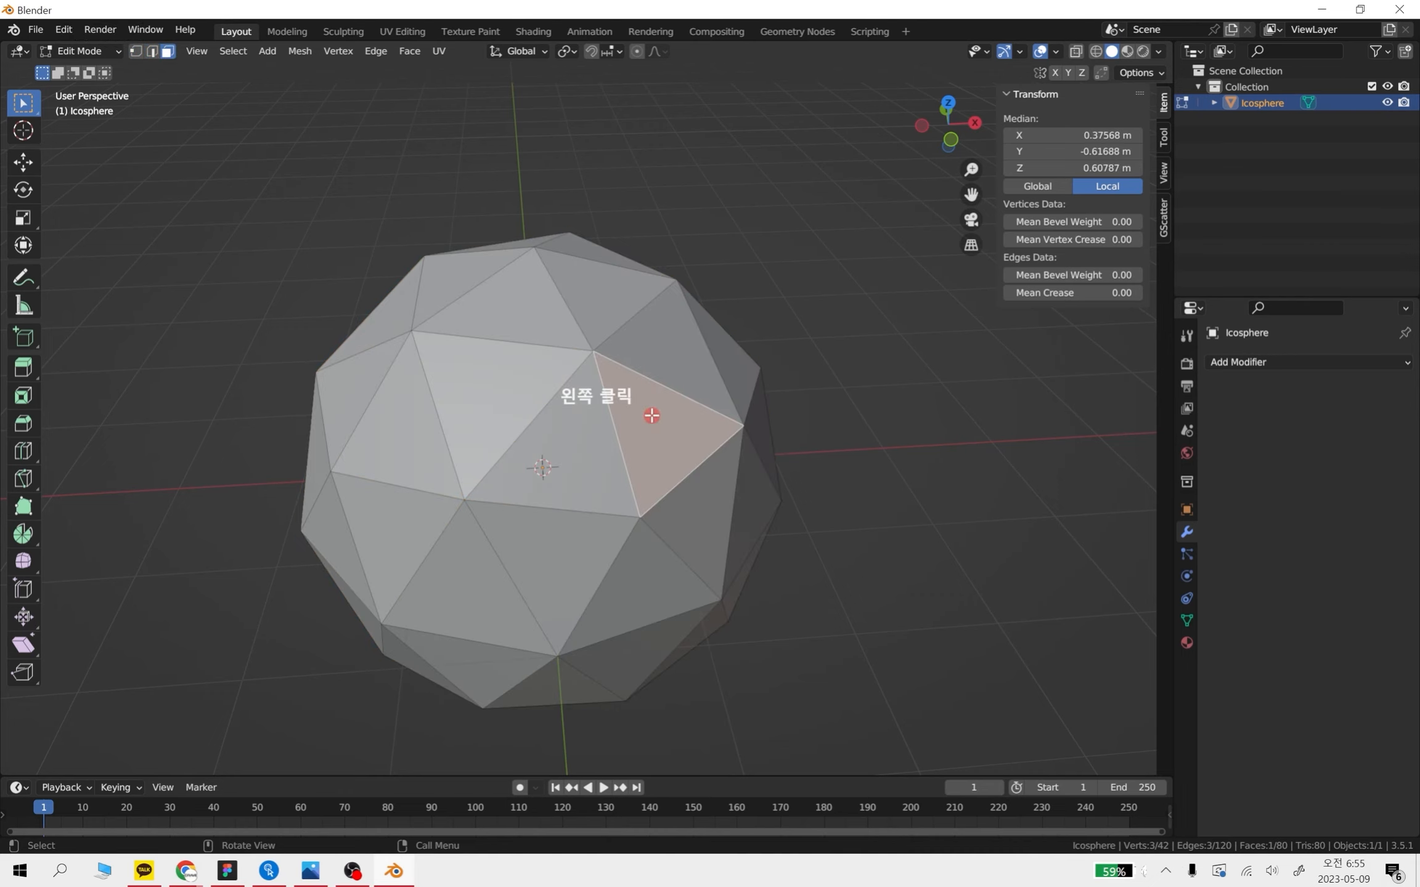
pyautogui.click(506, 377)
pyautogui.press('Delete')
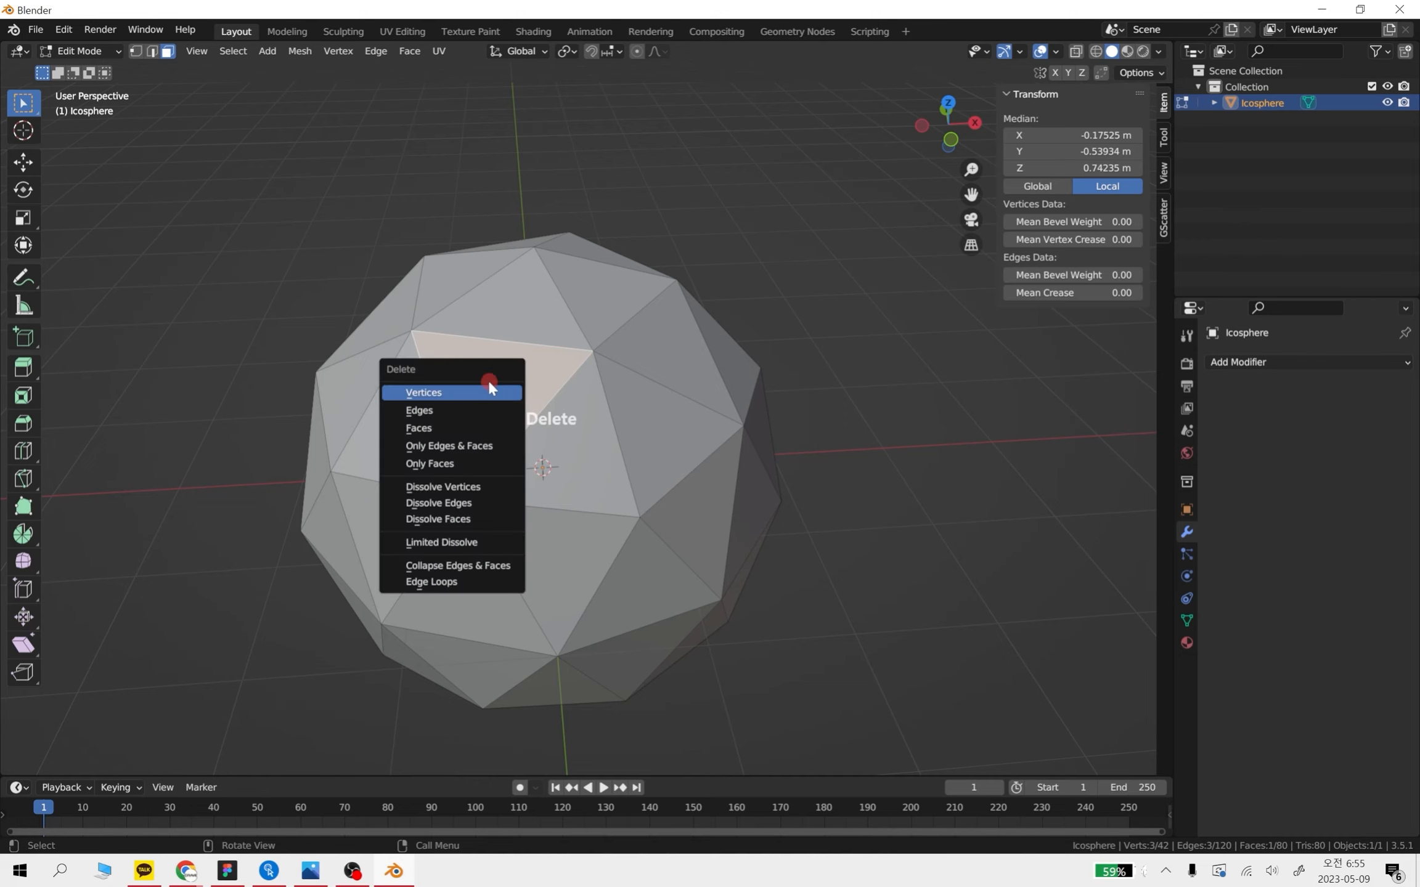
pyautogui.click(470, 460)
pyautogui.click(586, 453)
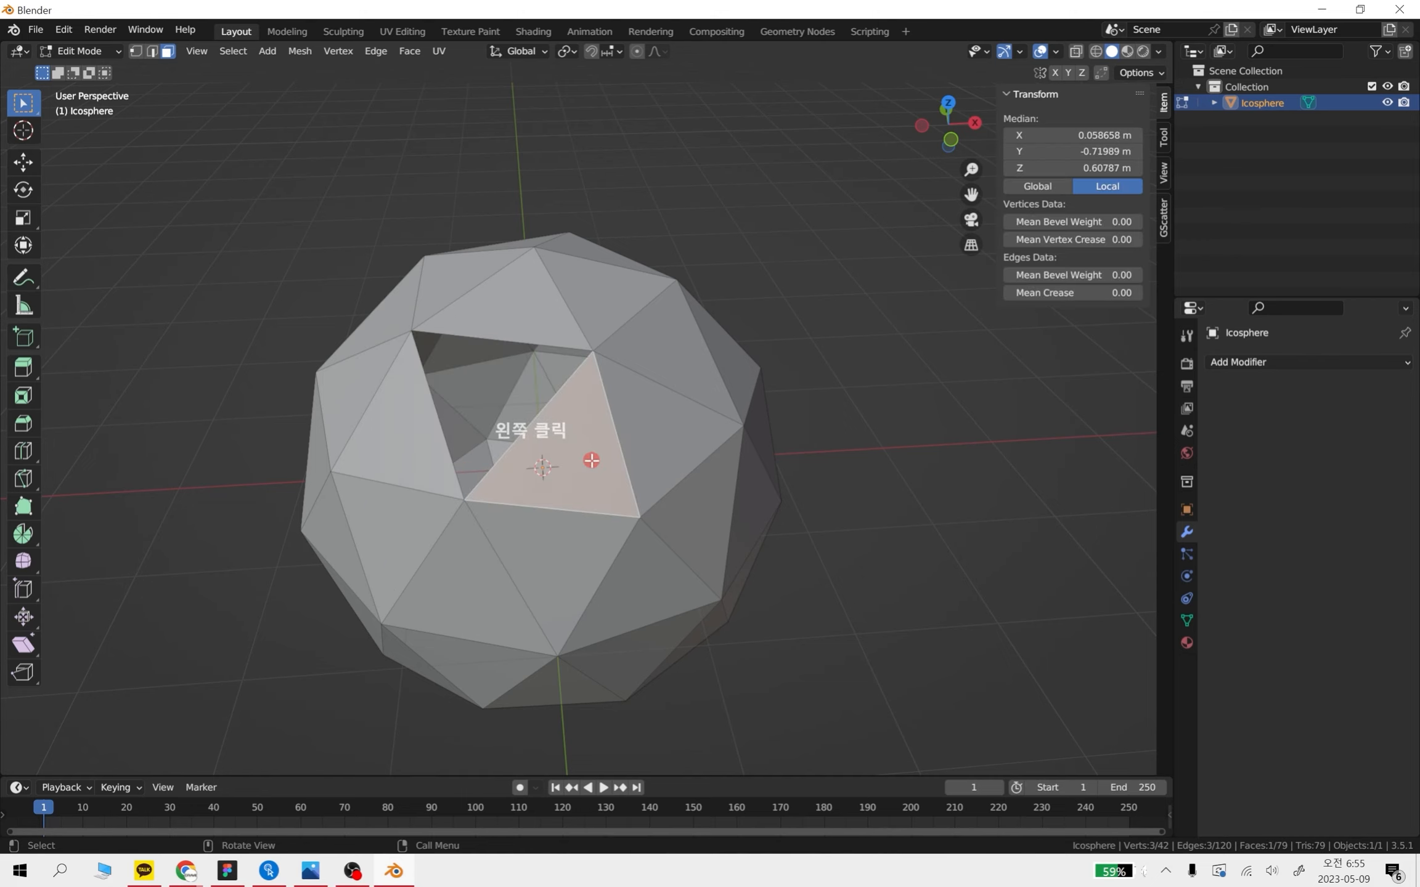
pyautogui.press('Delete')
pyautogui.click(583, 468)
# Delete three more triangular faces around the opening in the ico sphere
pyautogui.moveTo(769, 438); pyautogui.dragTo(633, 444, button='middle')
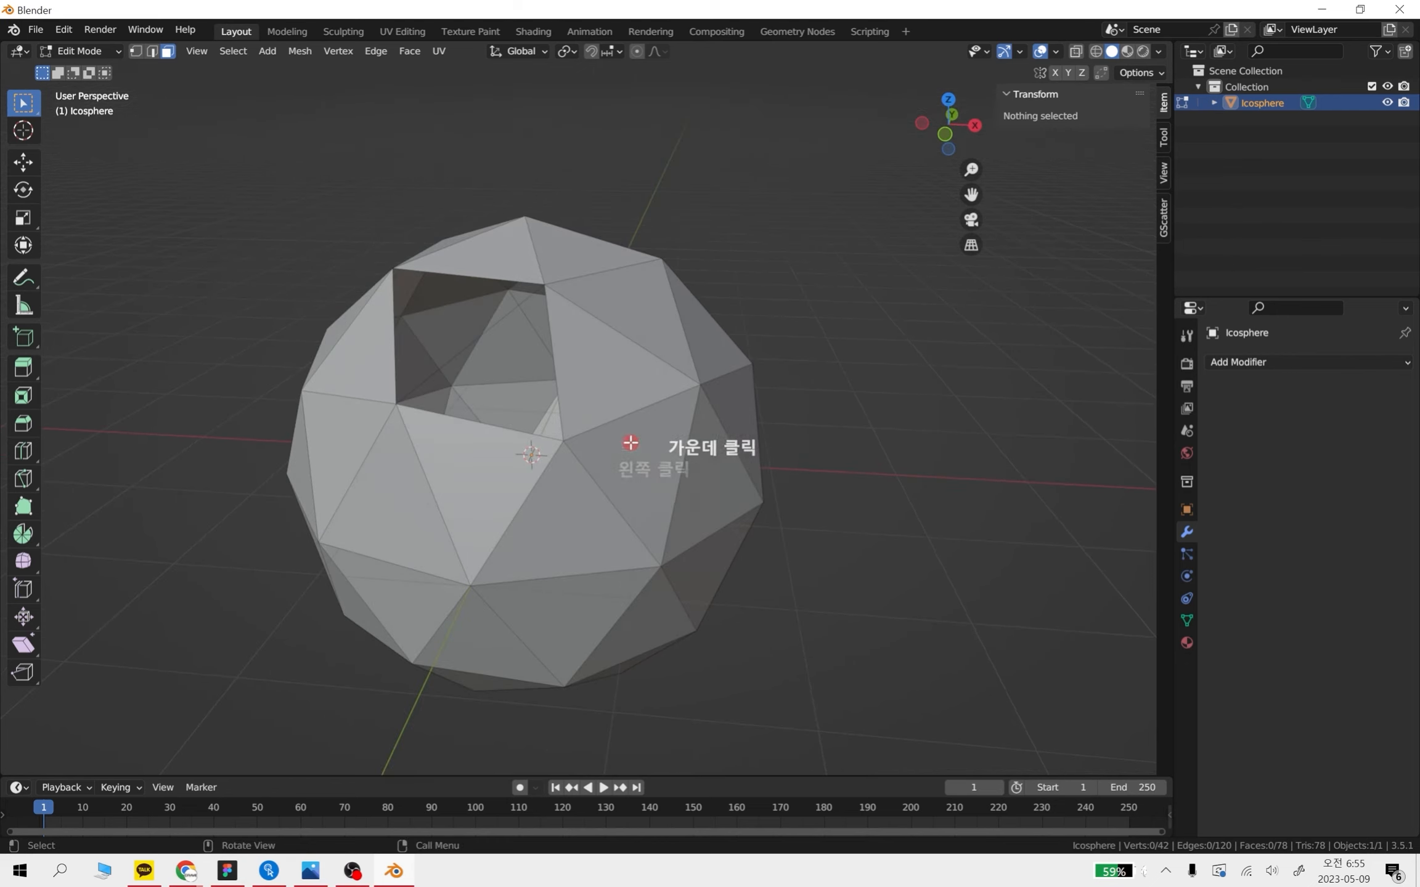
pyautogui.click(590, 363)
pyautogui.press('Delete')
pyautogui.click(590, 385)
pyautogui.click(590, 385)
pyautogui.moveTo(591, 385)
pyautogui.mouseDown(button='middle')
pyautogui.moveTo(624, 428)
pyautogui.moveTo(586, 371)
pyautogui.mouseUp(button='middle')
pyautogui.click(586, 373)
pyautogui.press('Delete')
pyautogui.click(559, 409)
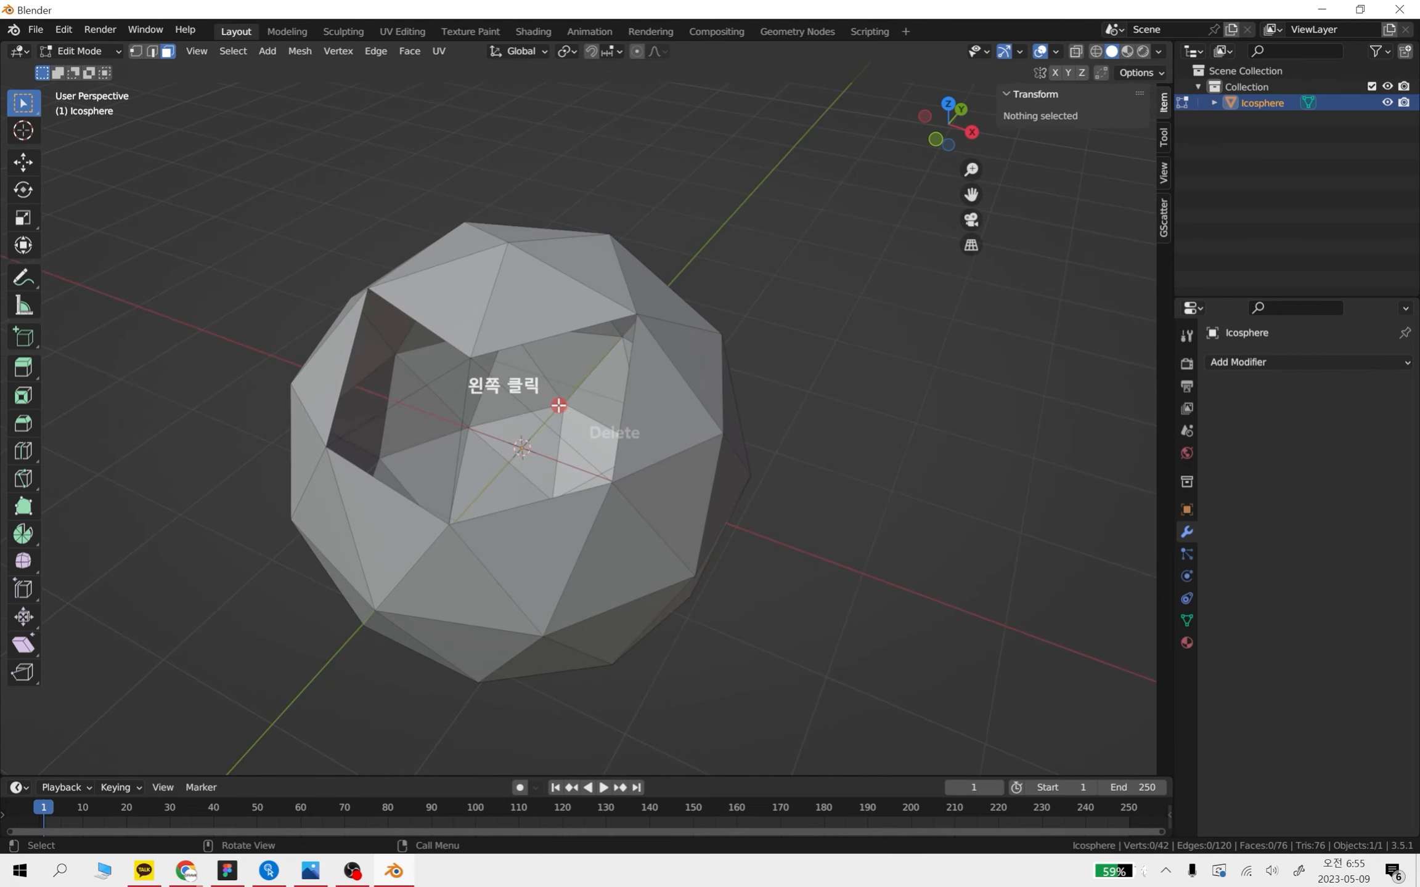
pyautogui.click(558, 327)
pyautogui.press('Delete')
pyautogui.click(562, 319)
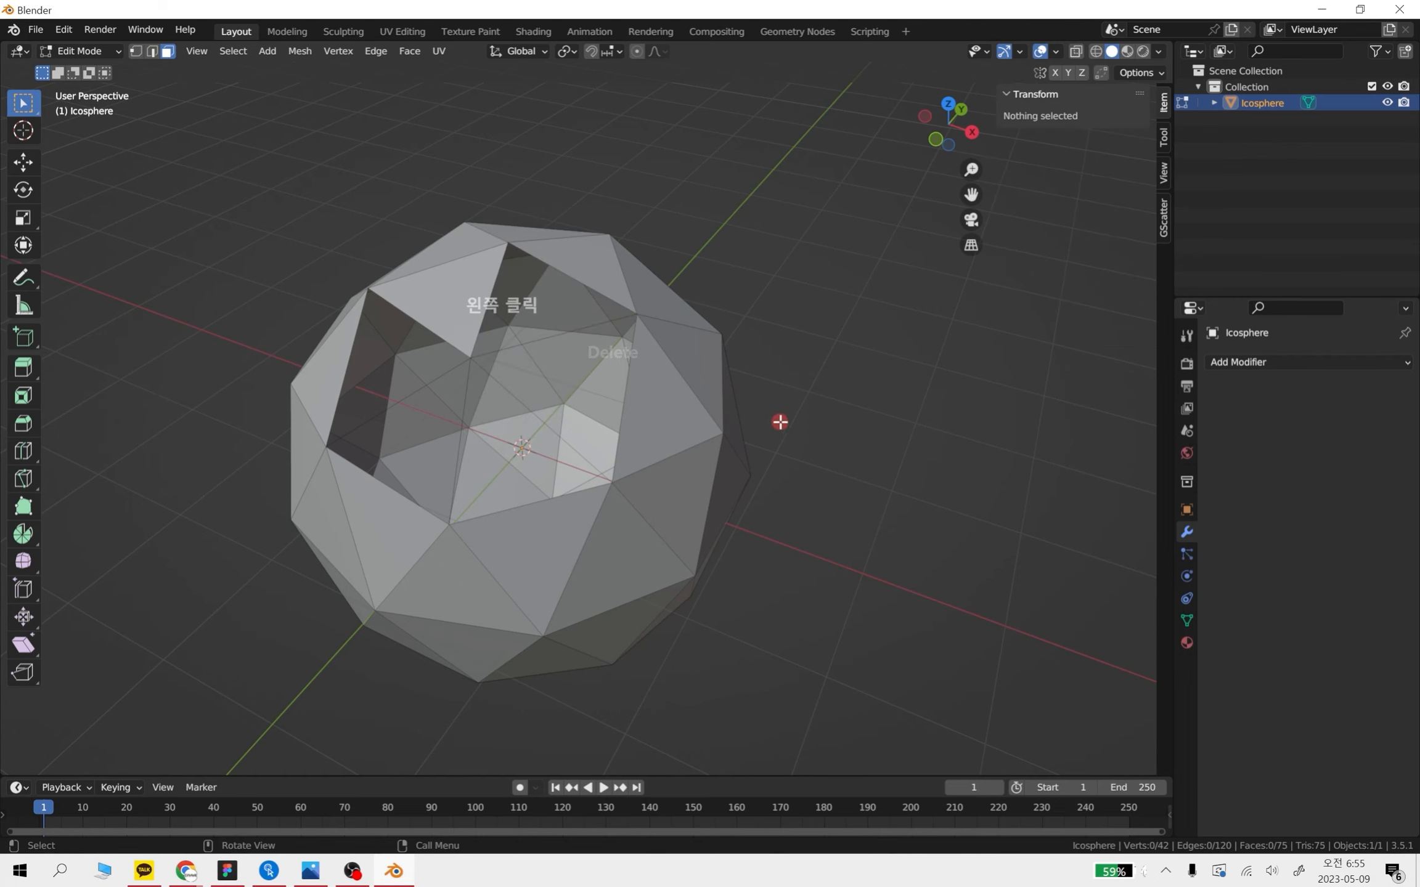
# Undo all the face deletions on the ico sphere
pyautogui.moveTo(778, 419); pyautogui.dragTo(844, 397, button='middle')
pyautogui.hotkey('ctrl', 'z')
pyautogui.hotkey('ctrl', 'z')
pyautogui.hotkey('ctrl', 'z')
pyautogui.hotkey('ctrl', 'z')
pyautogui.hotkey('ctrl', 'z')
pyautogui.hotkey('ctrl', 'z')
pyautogui.hotkey('ctrl', 'z')
pyautogui.hotkey('ctrl', 'z')
pyautogui.hotkey('ctrl', 'z')
pyautogui.hotkey('ctrl', 'z')
pyautogui.hotkey('ctrl', 'z')
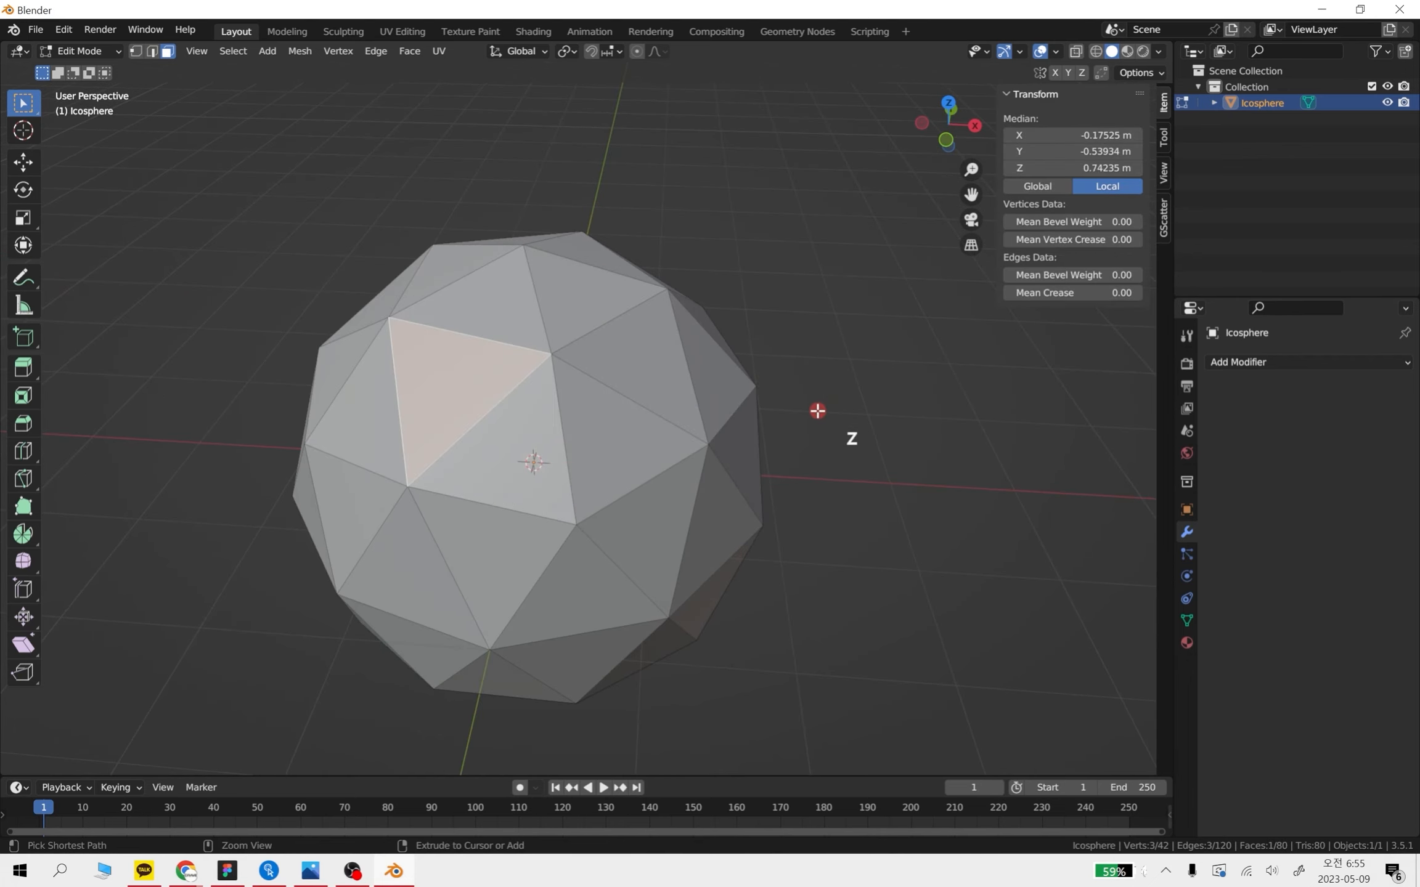
# Examine the ico sphere's mesh in see-through wireframe display and return to solid shading
pyautogui.moveTo(795, 539); pyautogui.dragTo(819, 468, button='middle')
pyautogui.click(1075, 51)
pyautogui.click(874, 497)
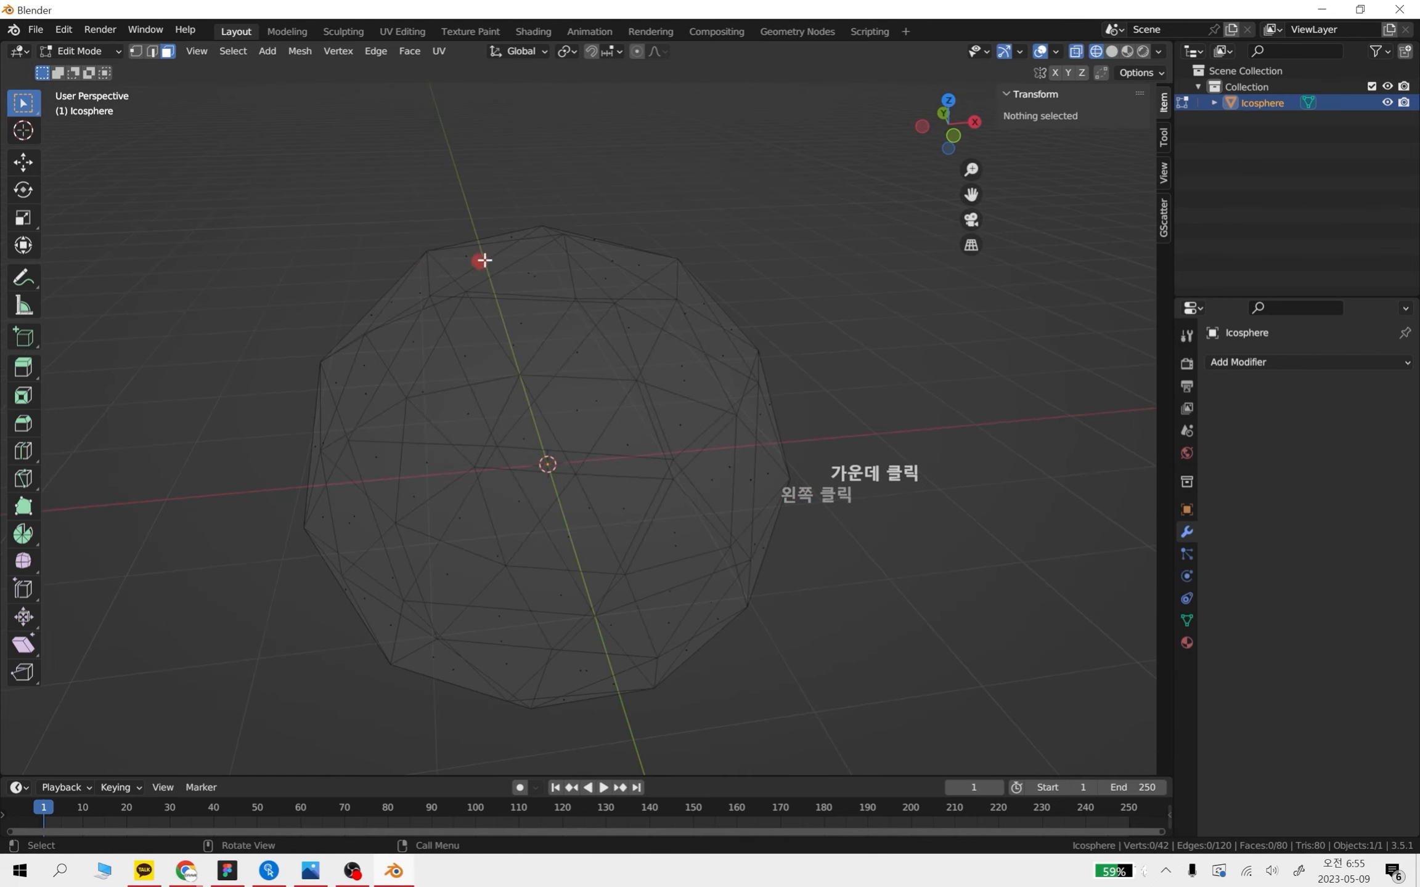
pyautogui.moveTo(725, 514); pyautogui.dragTo(826, 511, button='middle')
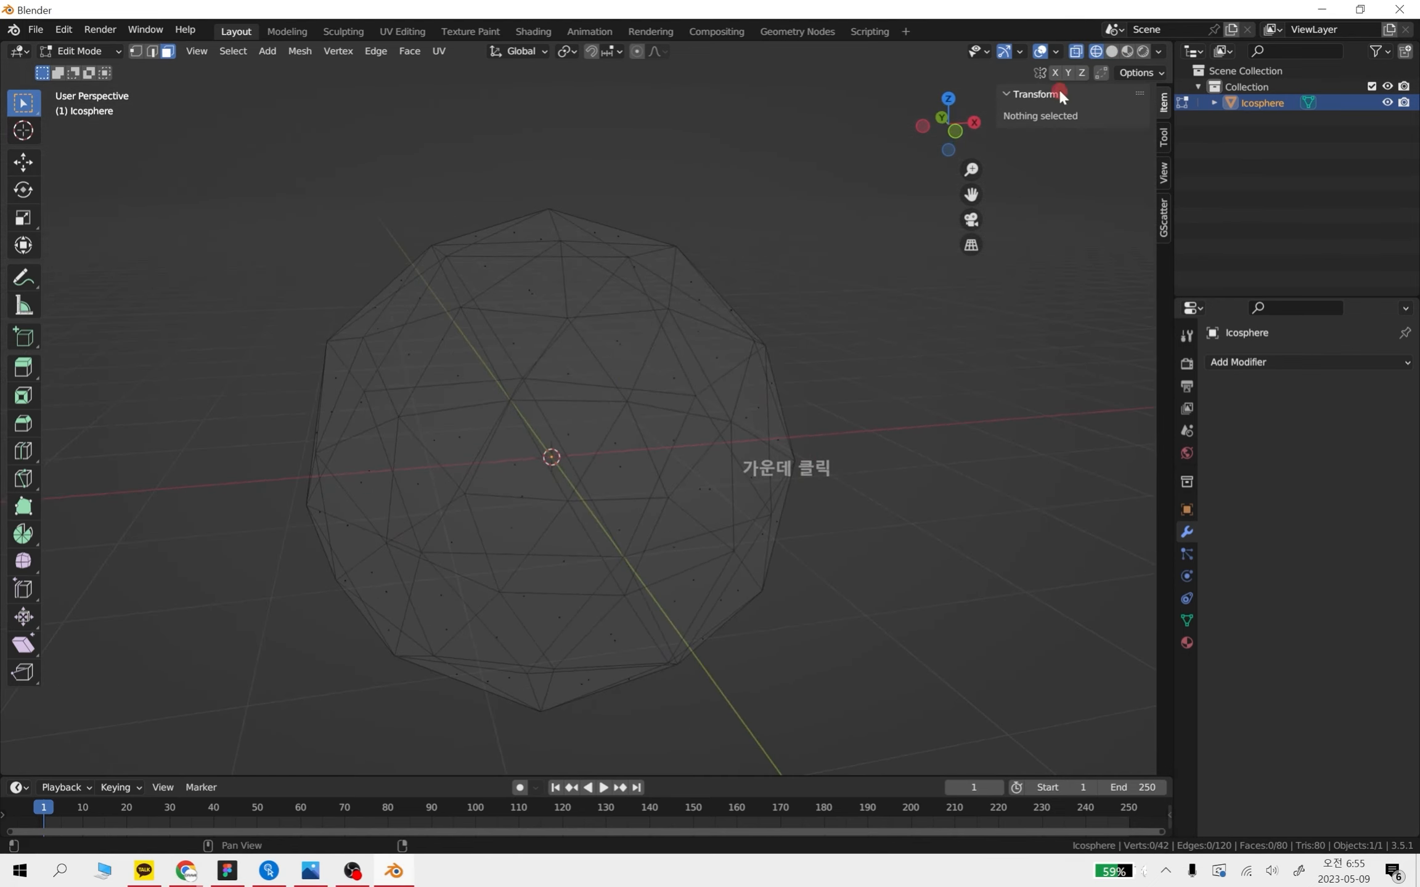
pyautogui.click(1111, 51)
# Add a Wireframe modifier to the ico sphere and return to Object Mode
pyautogui.click(1272, 362)
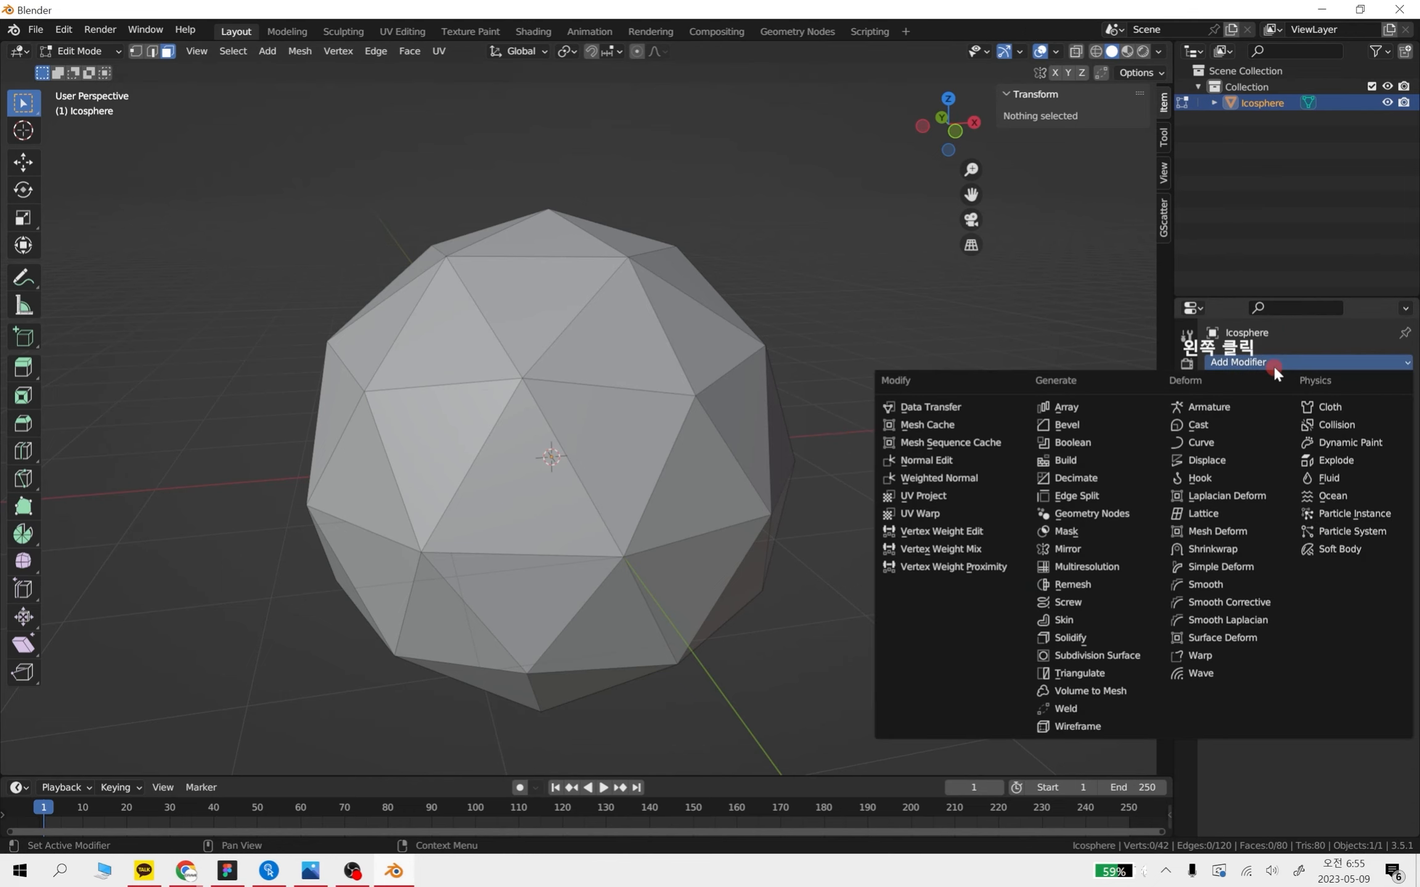
pyautogui.click(1078, 708)
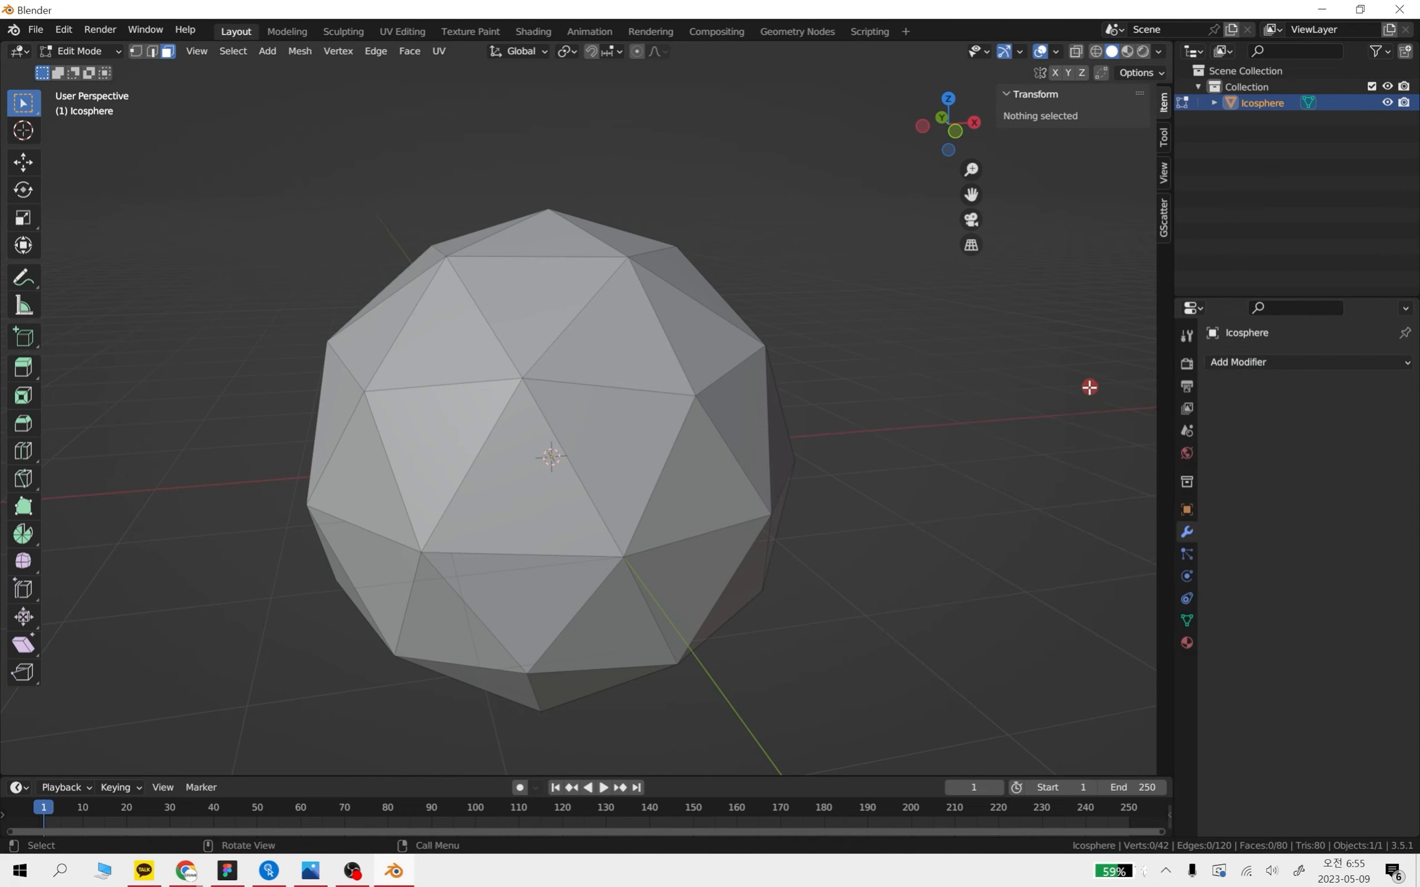
pyautogui.click(1260, 363)
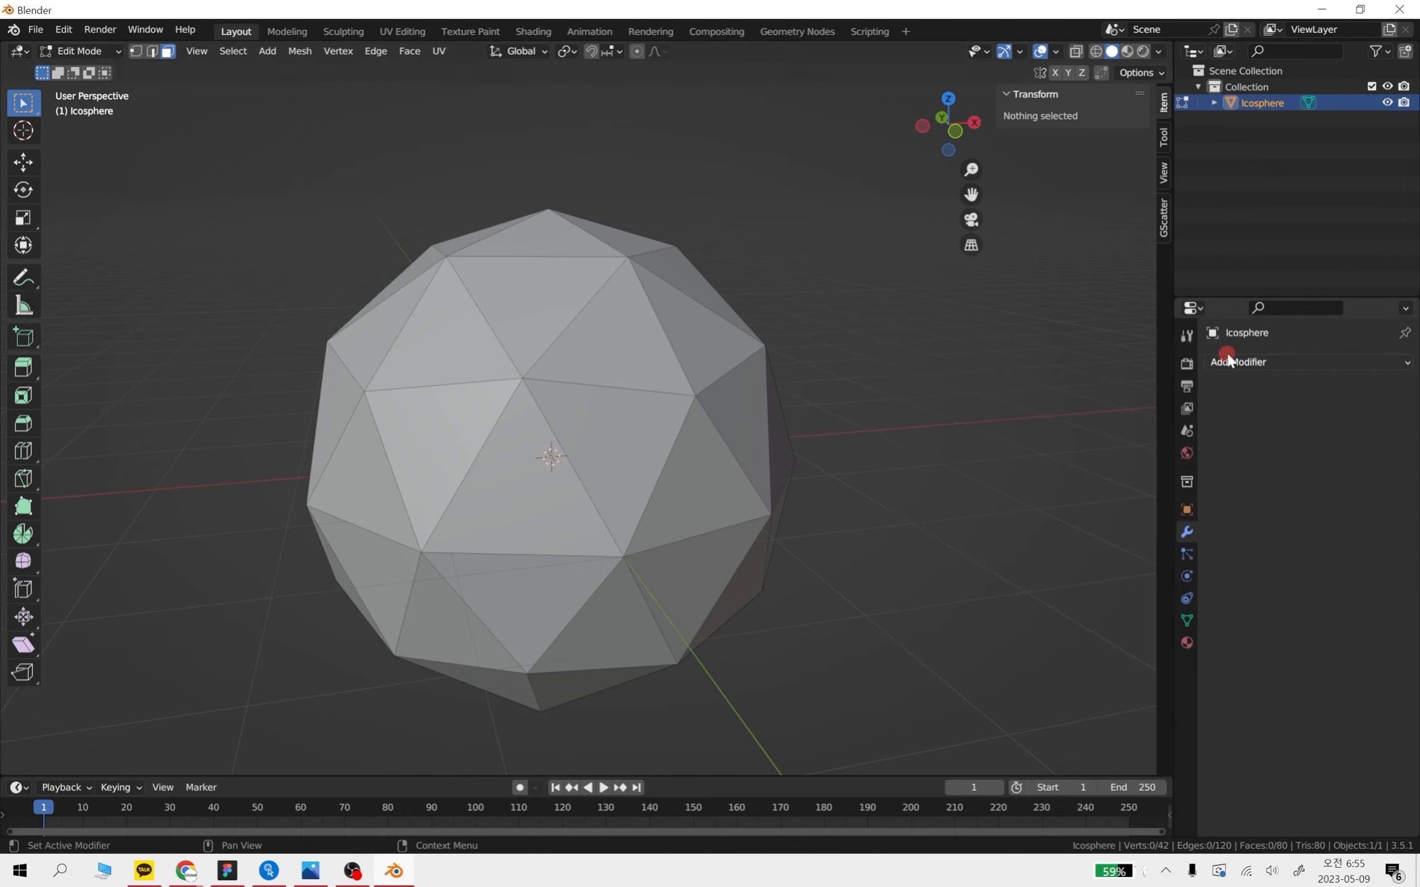
pyautogui.click(1227, 362)
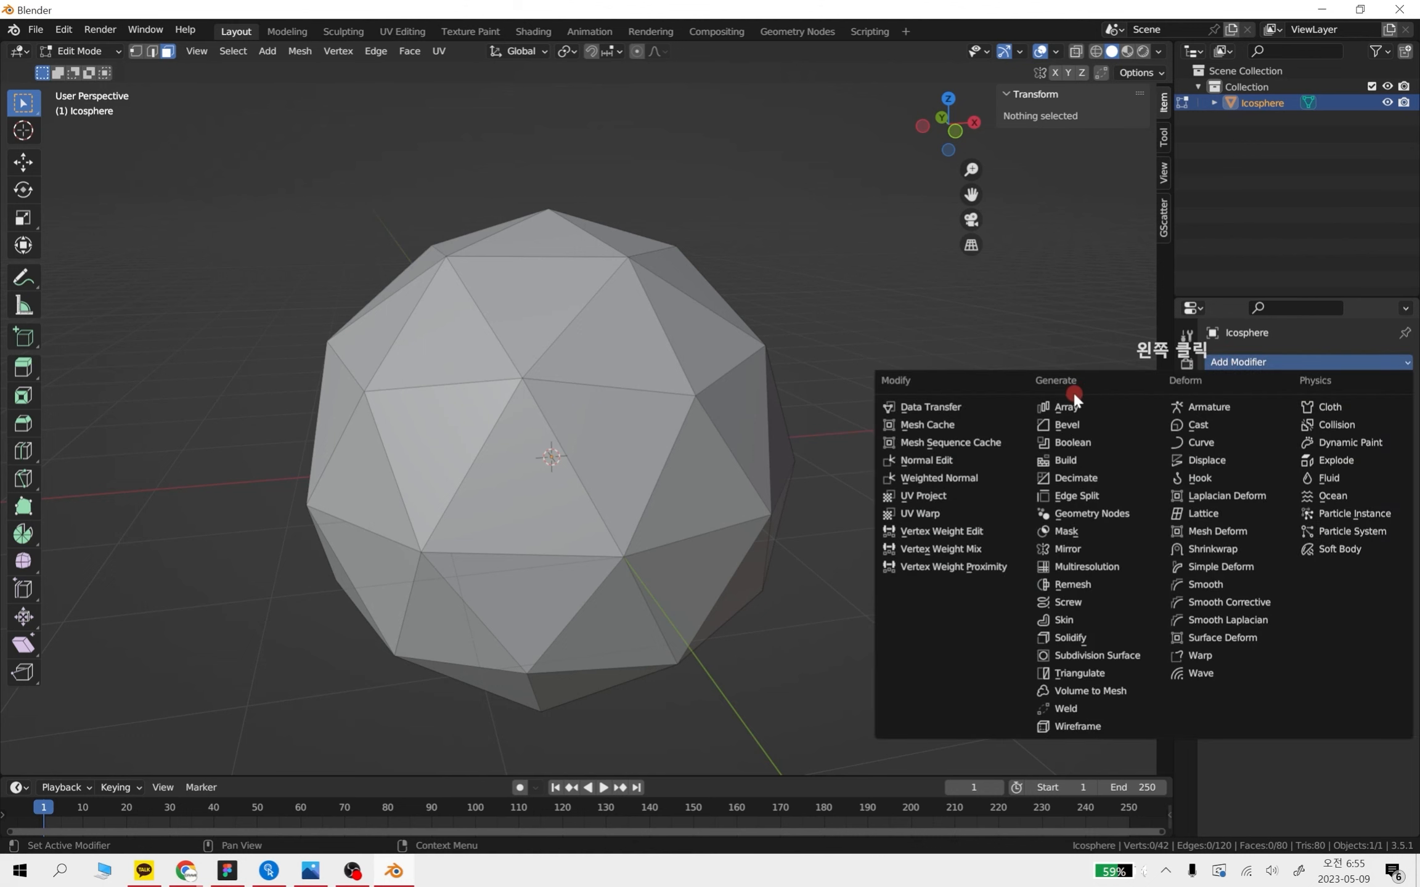
pyautogui.click(1083, 727)
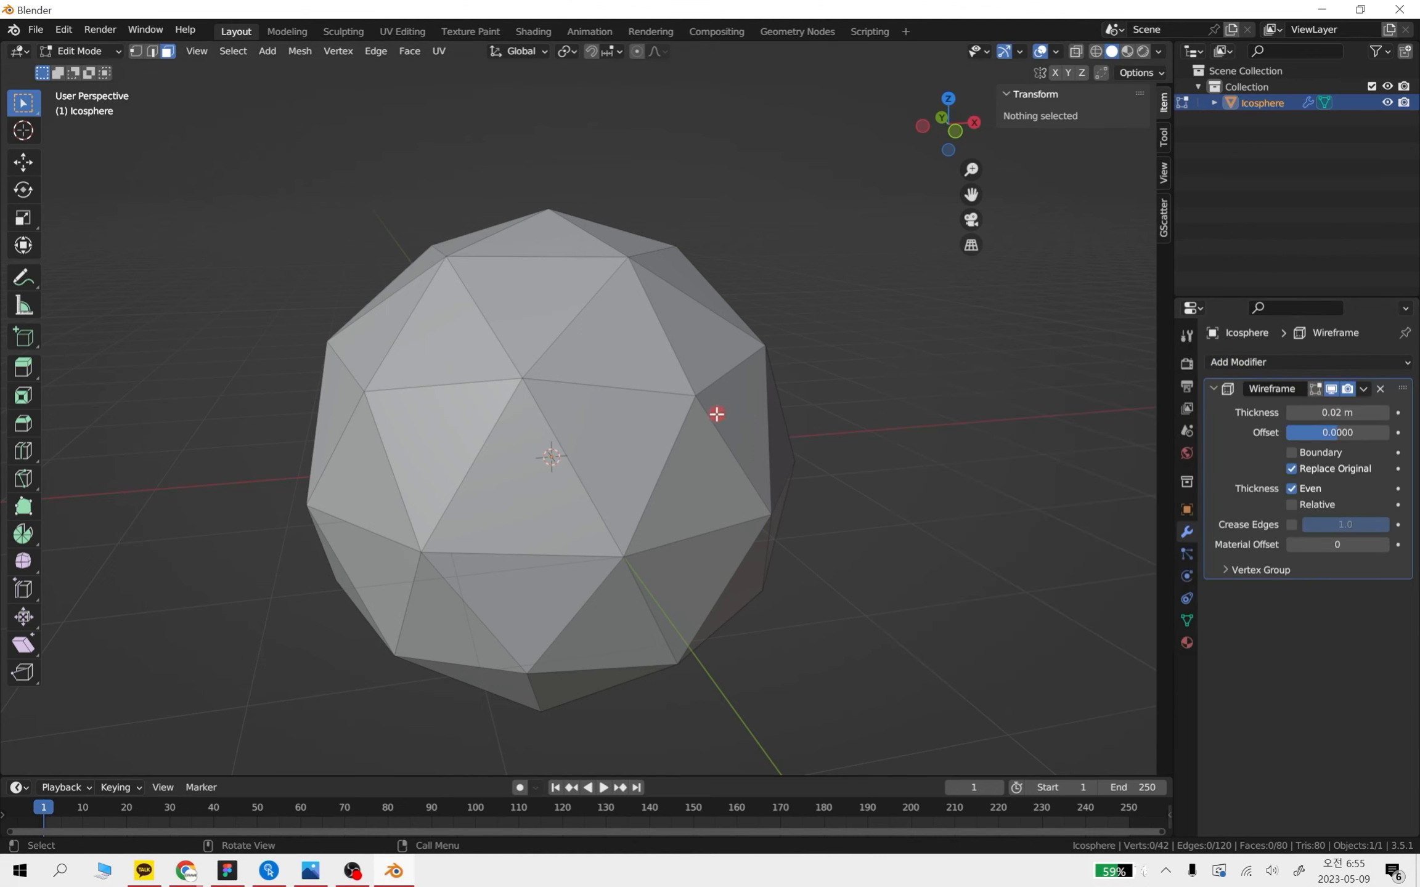
pyautogui.click(729, 426)
pyautogui.press('Tab')
pyautogui.click(640, 458)
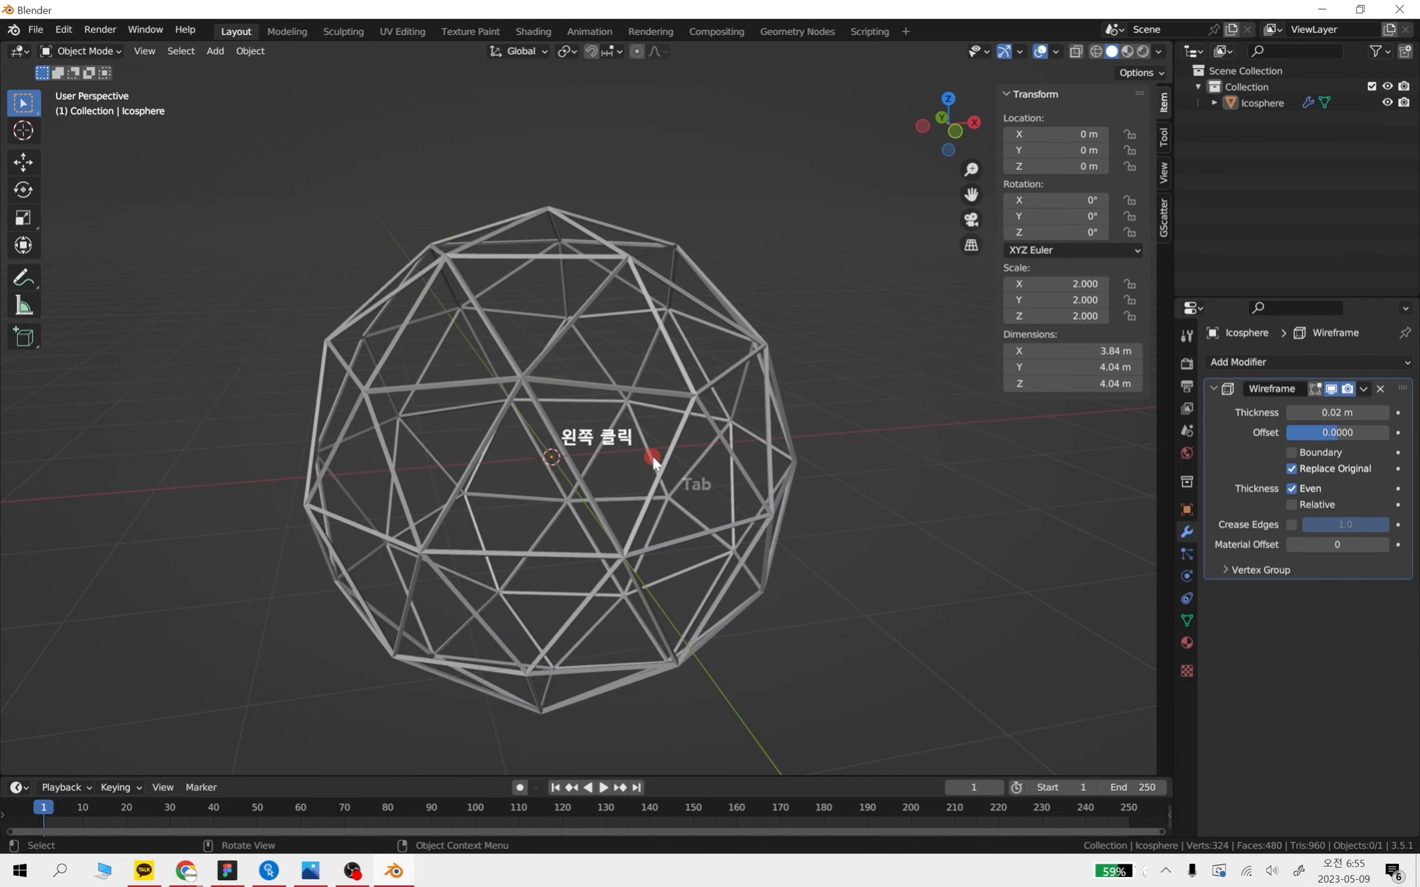
# Set the Wireframe modifier's thickness to 0.05 m, discarding a first trial adjustment
pyautogui.moveTo(767, 598); pyautogui.dragTo(606, 288, button='middle')
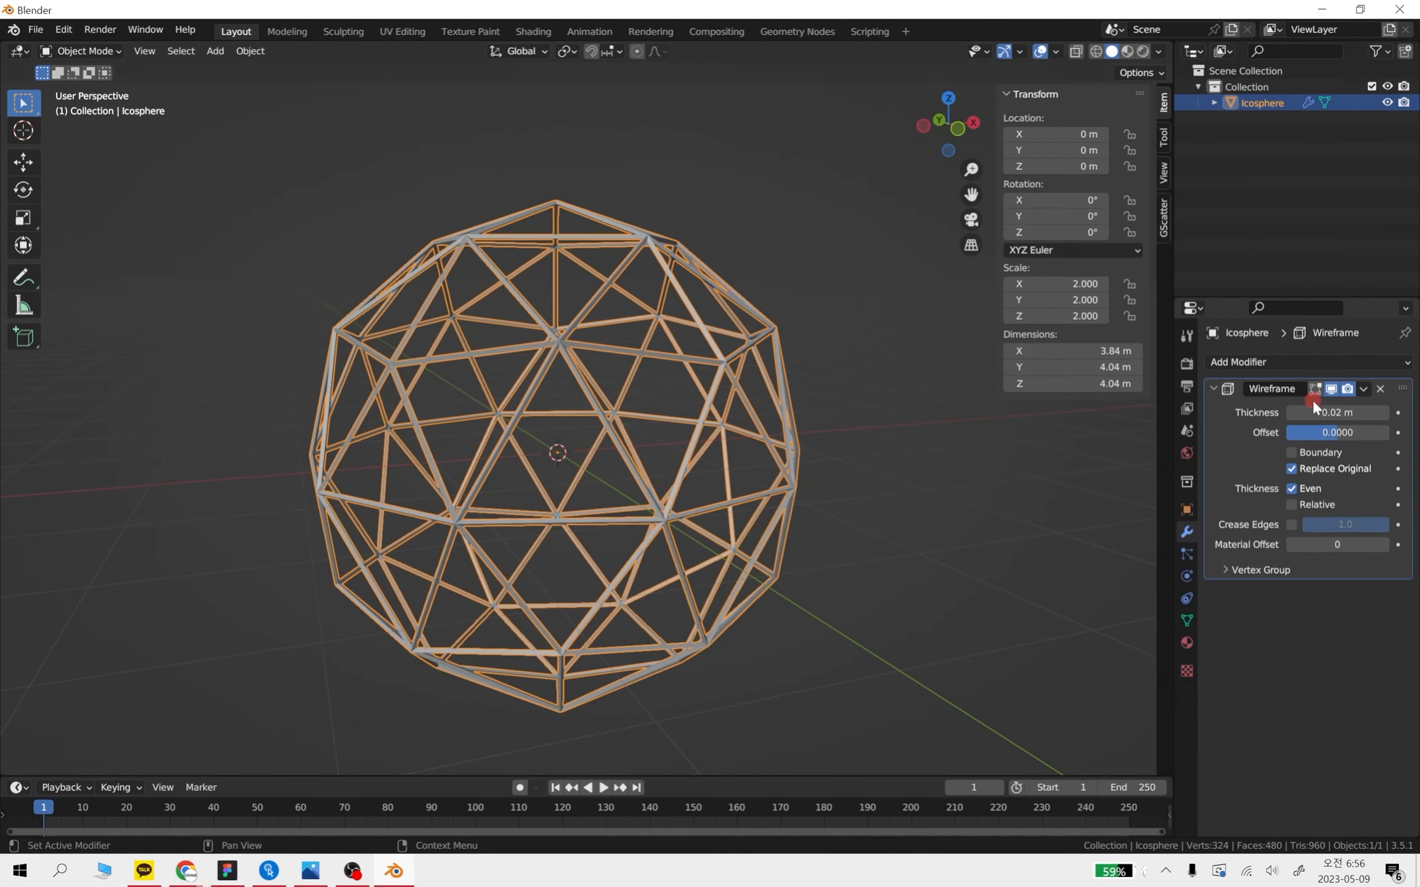
pyautogui.moveTo(623, 408)
pyautogui.mouseDown(button='middle')
pyautogui.moveTo(727, 460)
pyautogui.moveTo(725, 270)
pyautogui.mouseUp(button='middle')
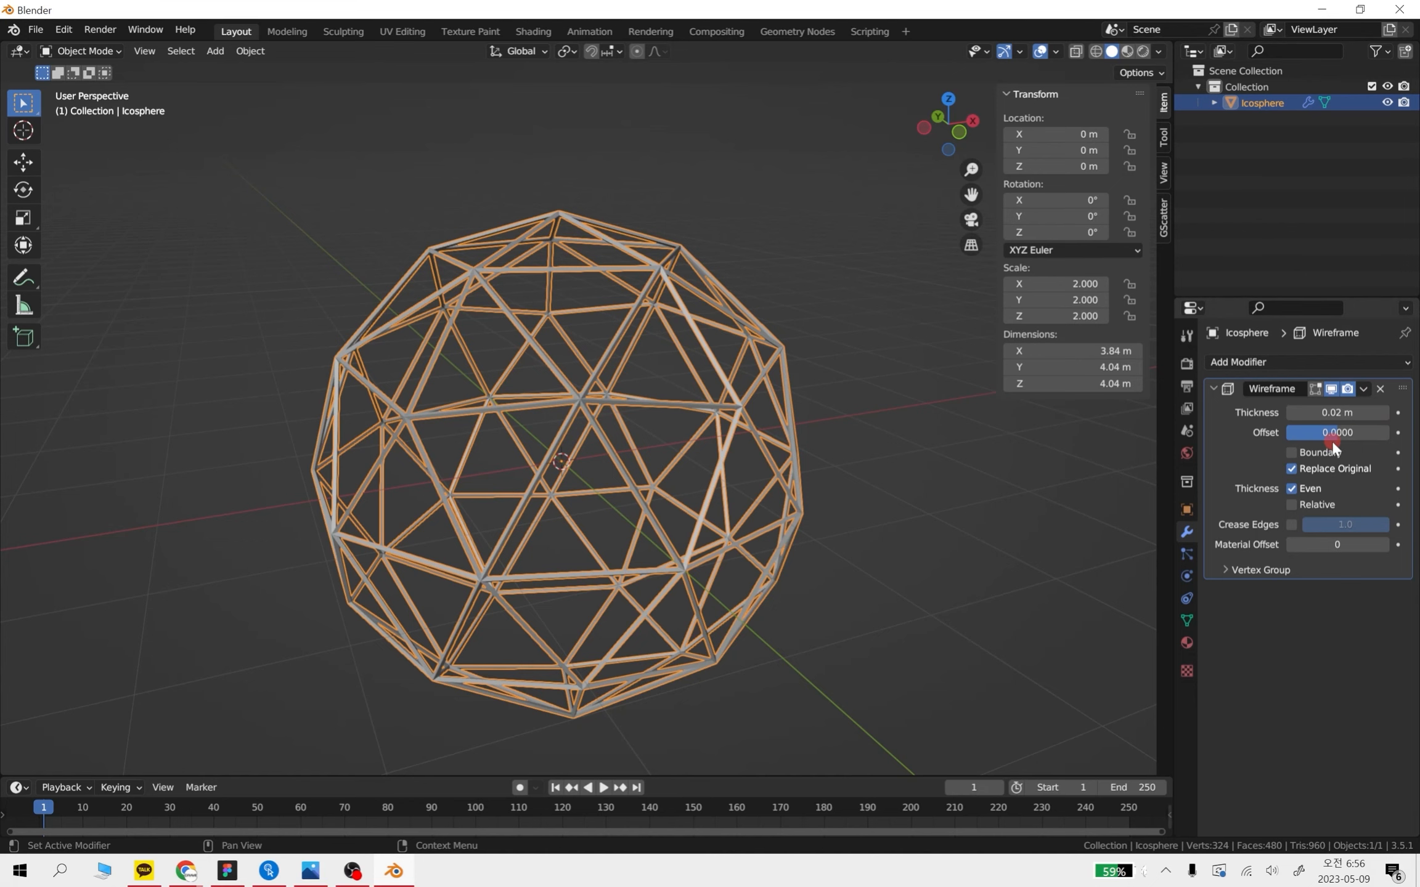
pyautogui.moveTo(893, 458); pyautogui.dragTo(930, 449, button='middle')
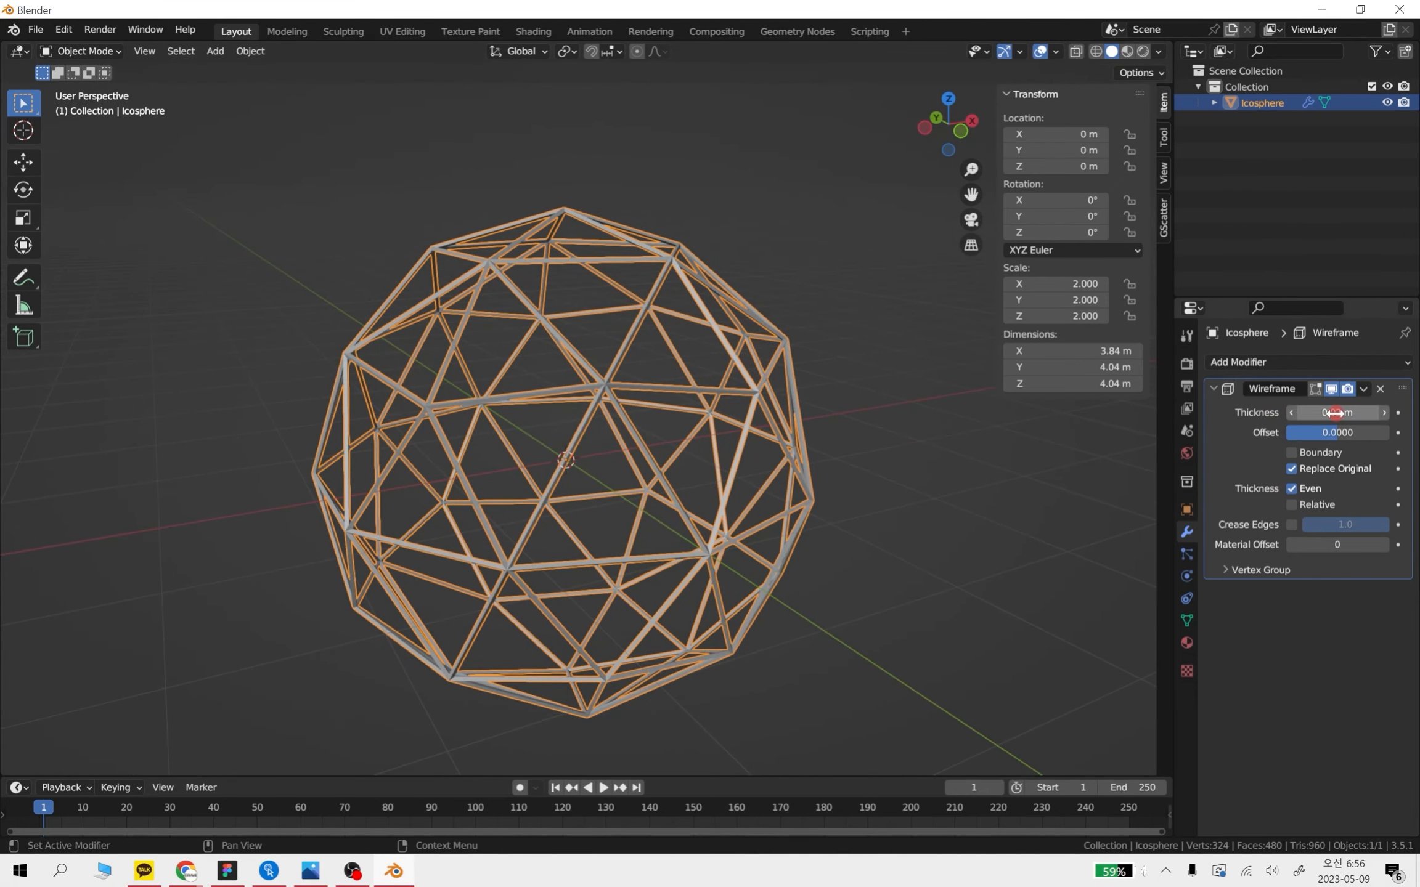
pyautogui.moveTo(1354, 417)
pyautogui.mouseDown()
pyautogui.moveTo(649, 403)
pyautogui.moveTo(1378, 412)
pyautogui.mouseUp()
pyautogui.hotkey('ctrl', 'z')
pyautogui.click(1355, 413)
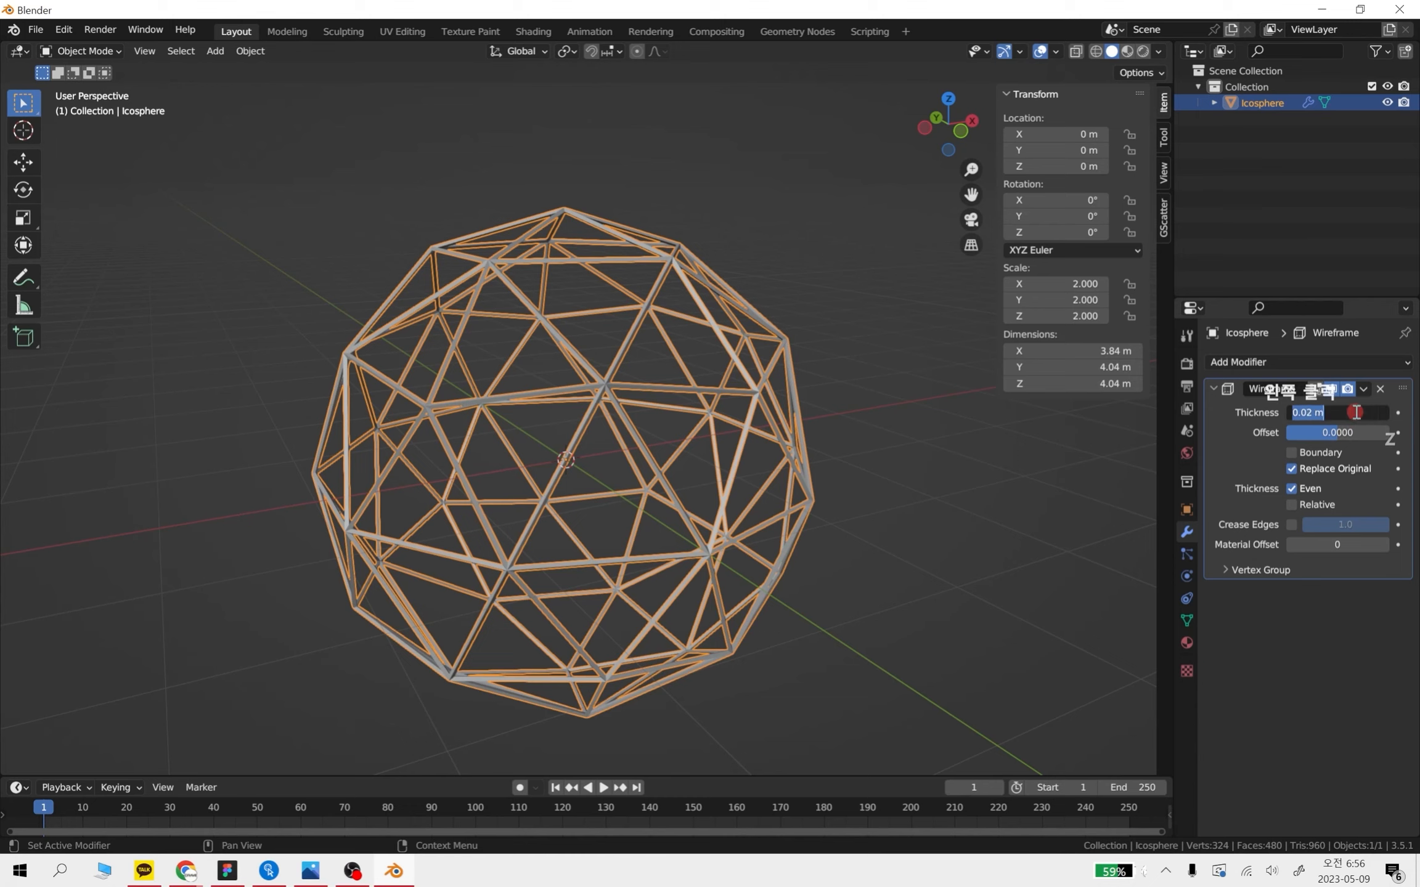
pyautogui.click(1313, 413)
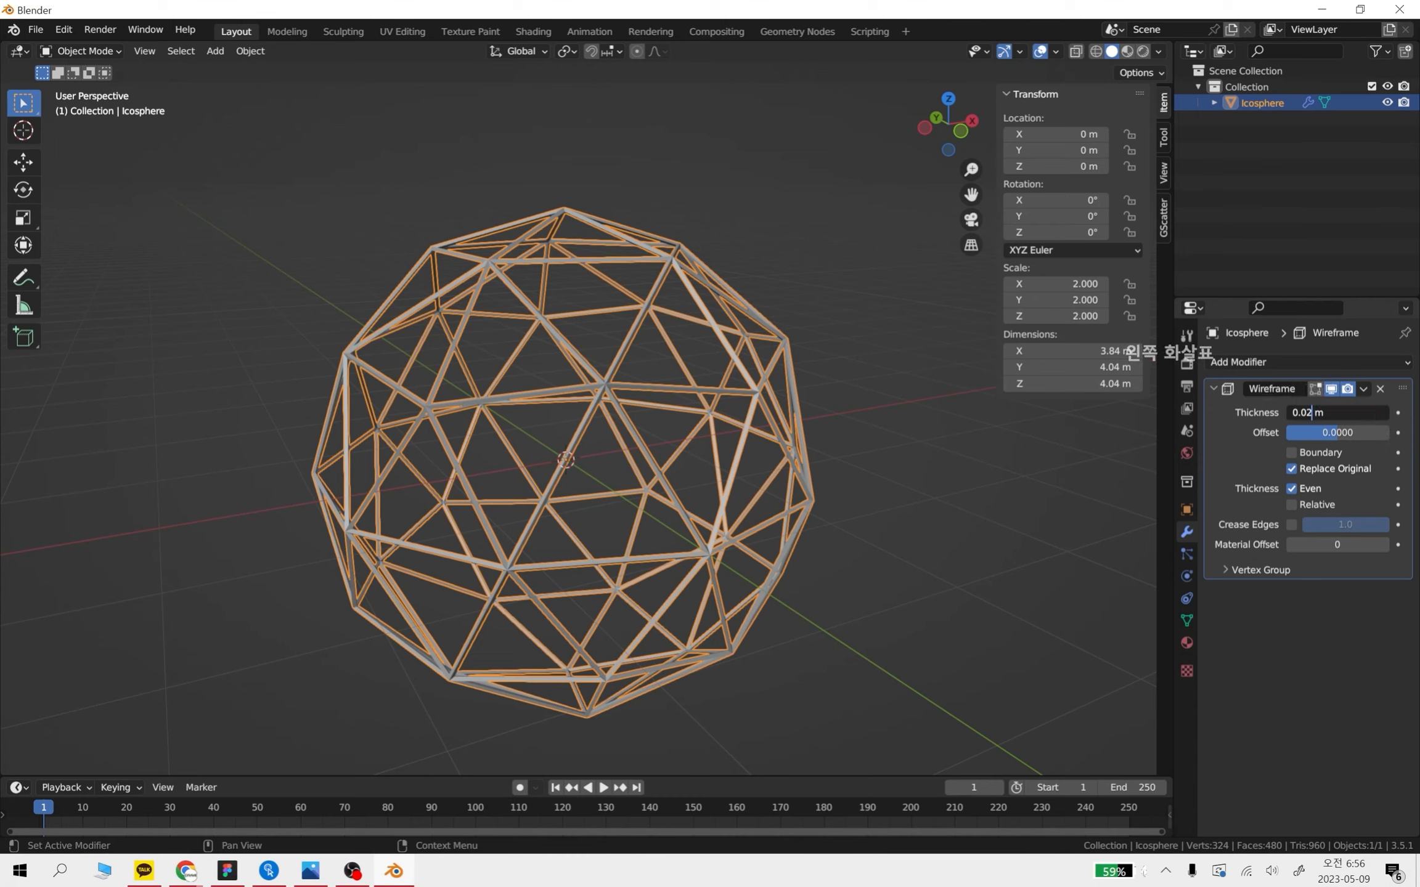
pyautogui.write('5')
pyautogui.press('Return')
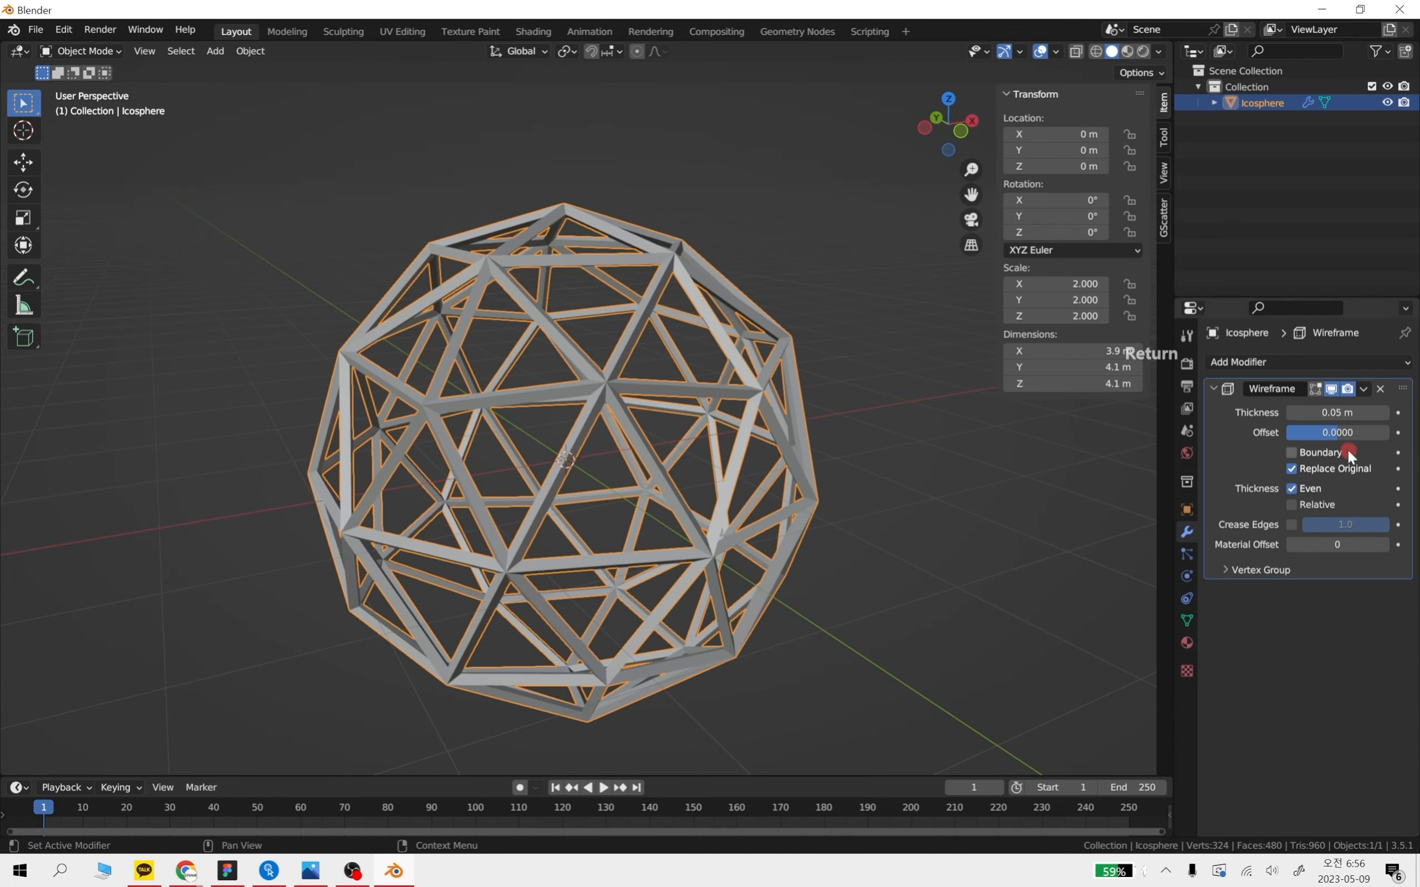
# Set the Wireframe modifier's thickness to 0.1 m and keep the ico sphere selected
pyautogui.click(1336, 413)
pyautogui.click(1315, 413)
pyautogui.press('BackSpace')
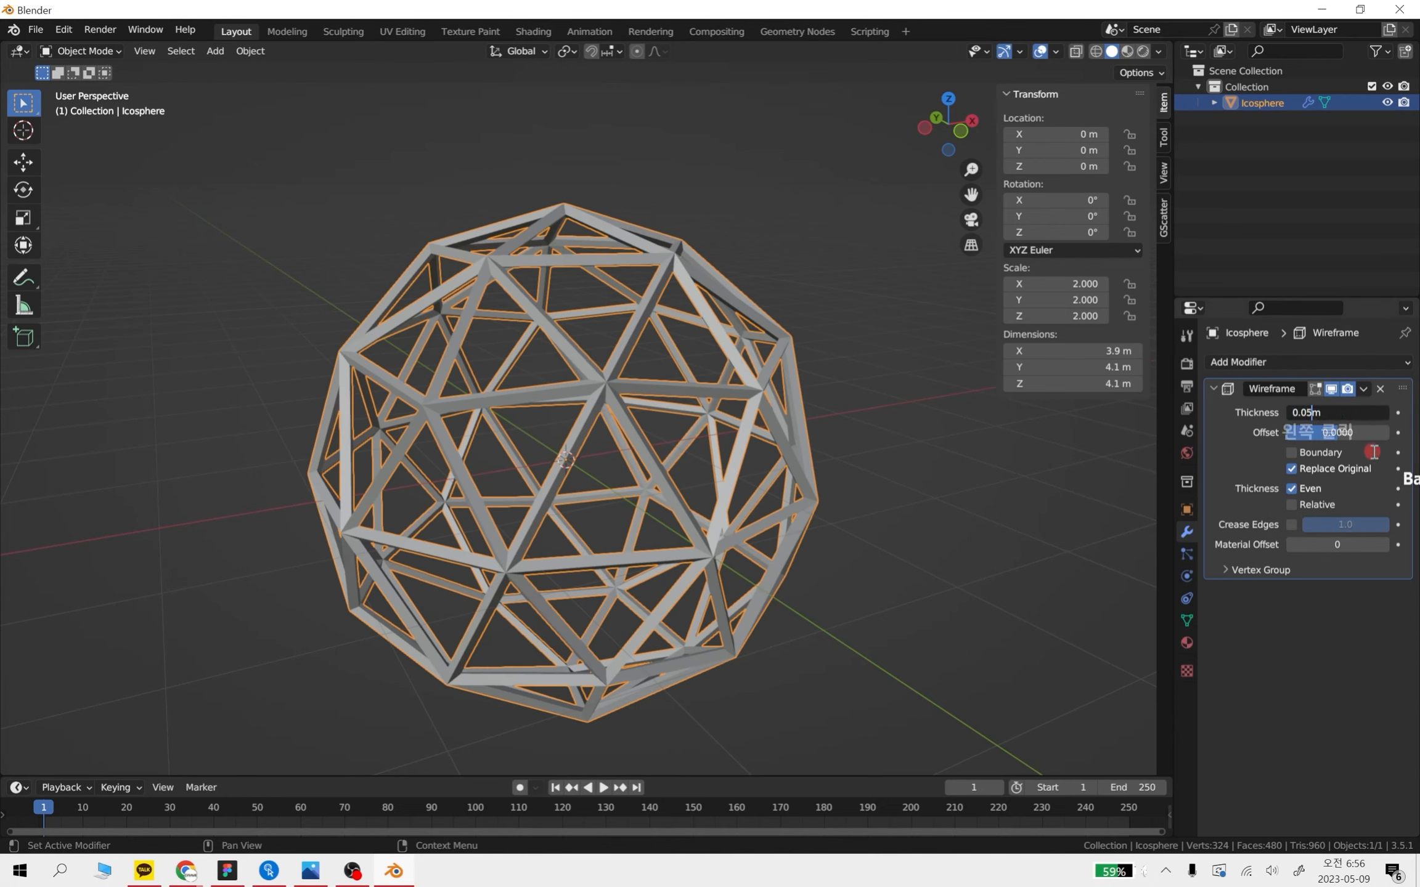
pyautogui.write('1')
pyautogui.press('Return')
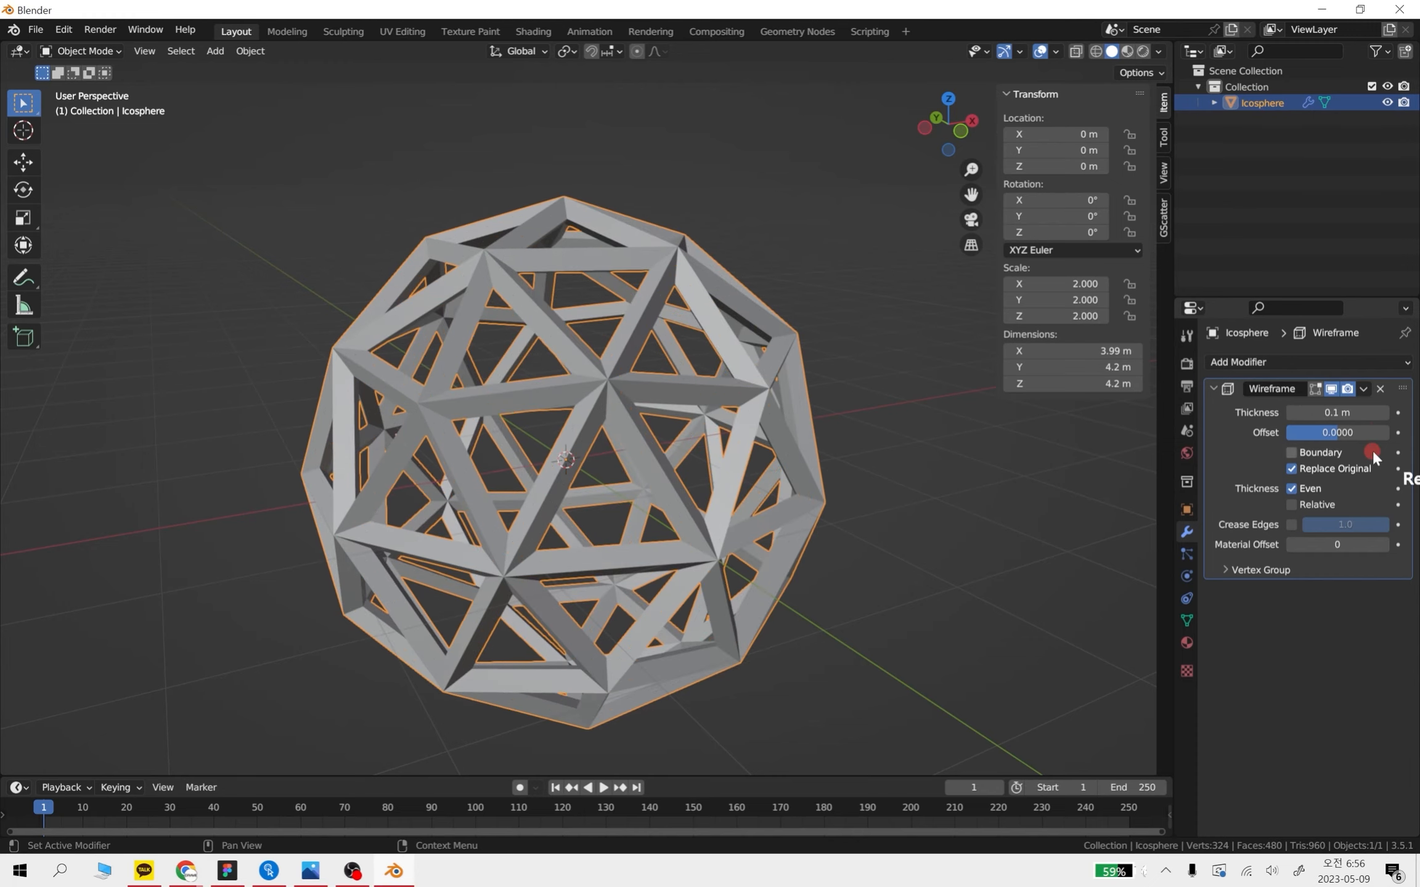
pyautogui.click(925, 613)
pyautogui.click(683, 514)
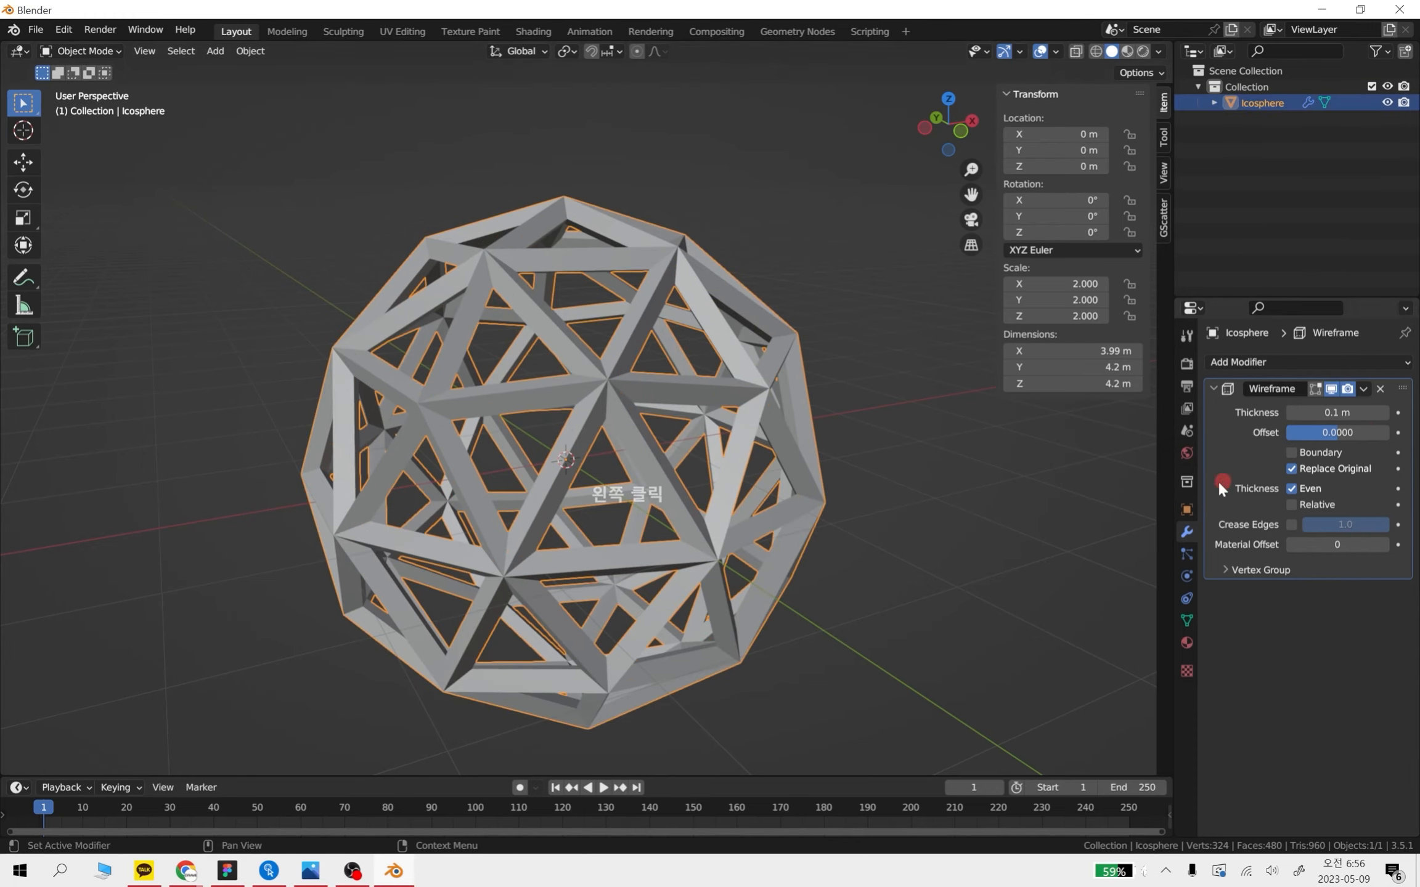
# Add a Subdivision Surface modifier to the ico sphere after the Wireframe modifier
pyautogui.moveTo(865, 559); pyautogui.dragTo(855, 529, button='middle')
pyautogui.scroll(1, 931, 521)
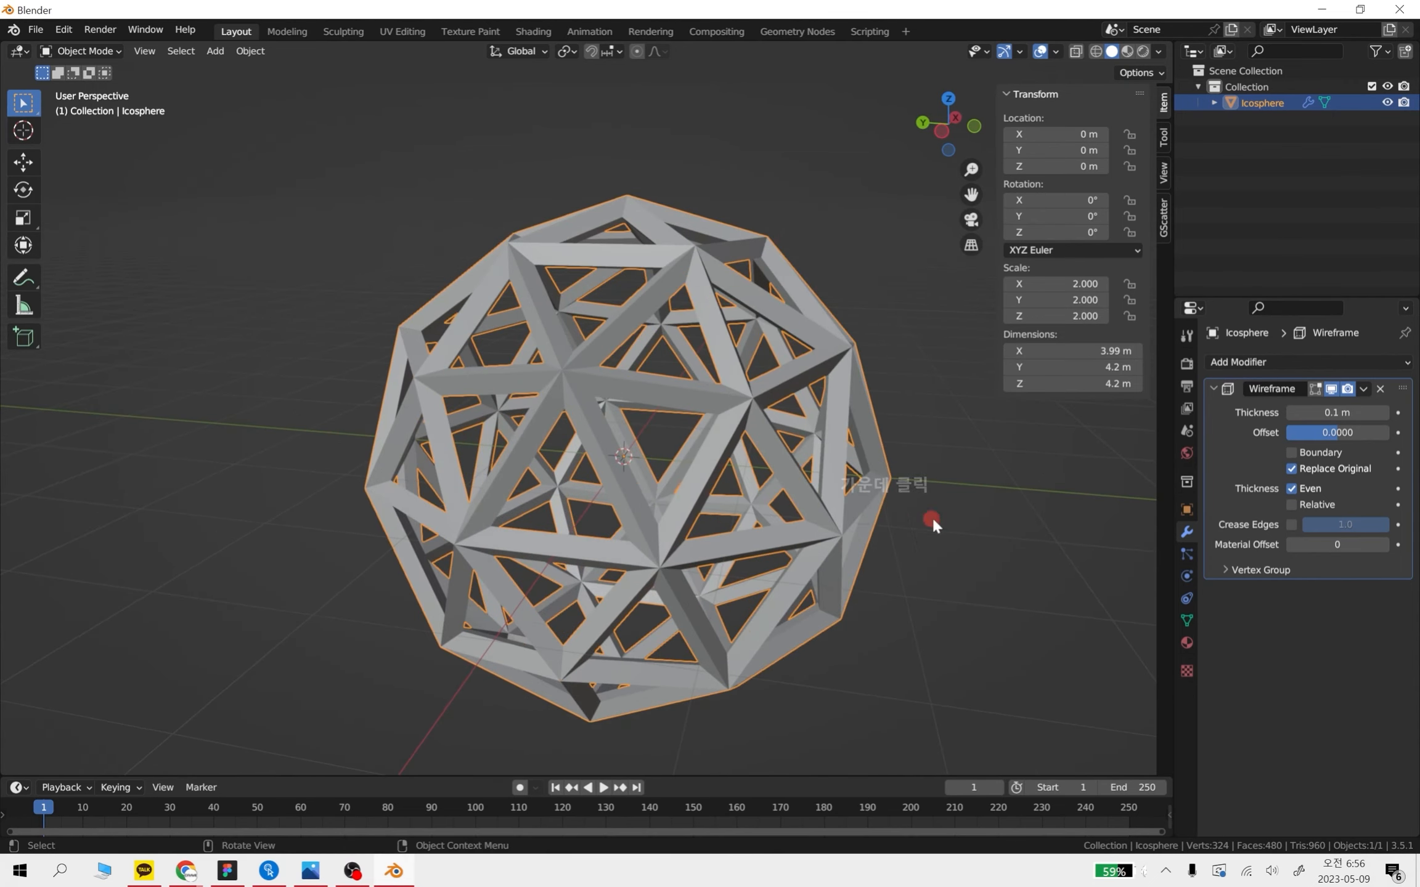
pyautogui.keyDown('shift'); pyautogui.moveTo(957, 545); pyautogui.dragTo(932, 579, button='middle'); pyautogui.keyUp('shift')
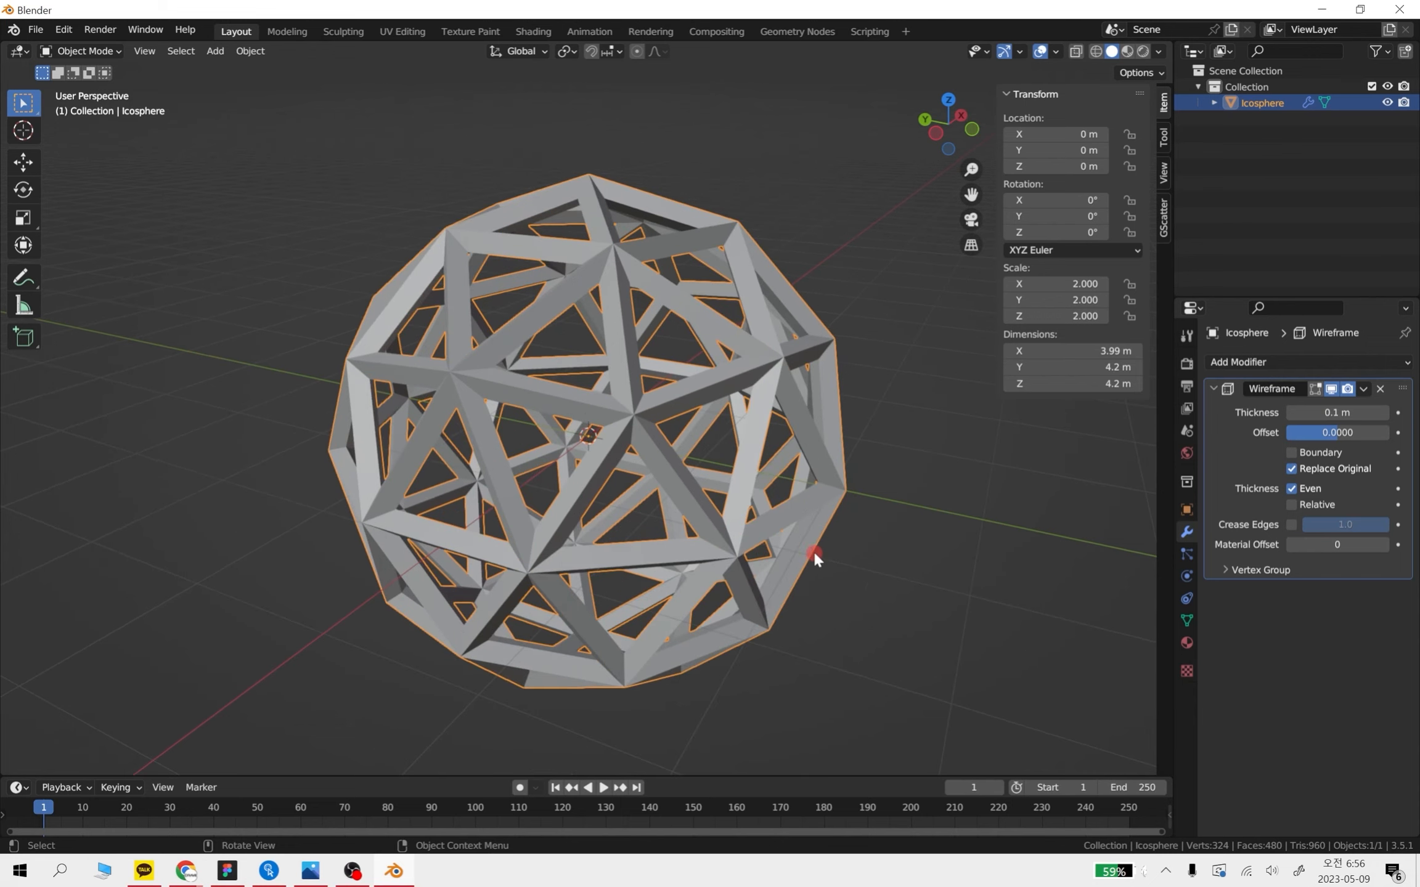
pyautogui.moveTo(861, 404); pyautogui.dragTo(940, 551, button='middle')
pyautogui.click(1283, 362)
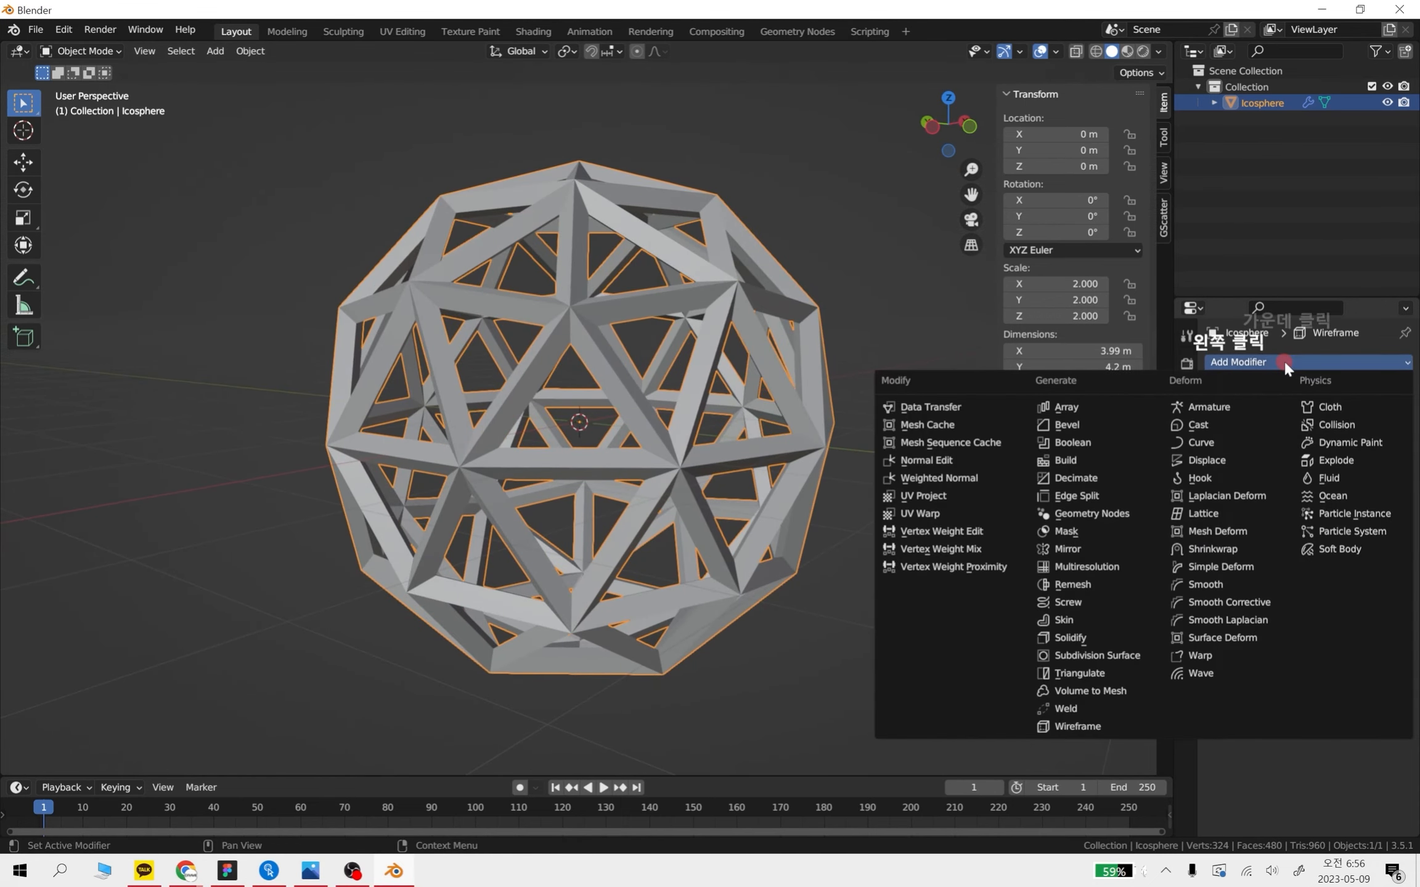
pyautogui.click(1143, 656)
pyautogui.moveTo(968, 531); pyautogui.dragTo(704, 413, button='middle')
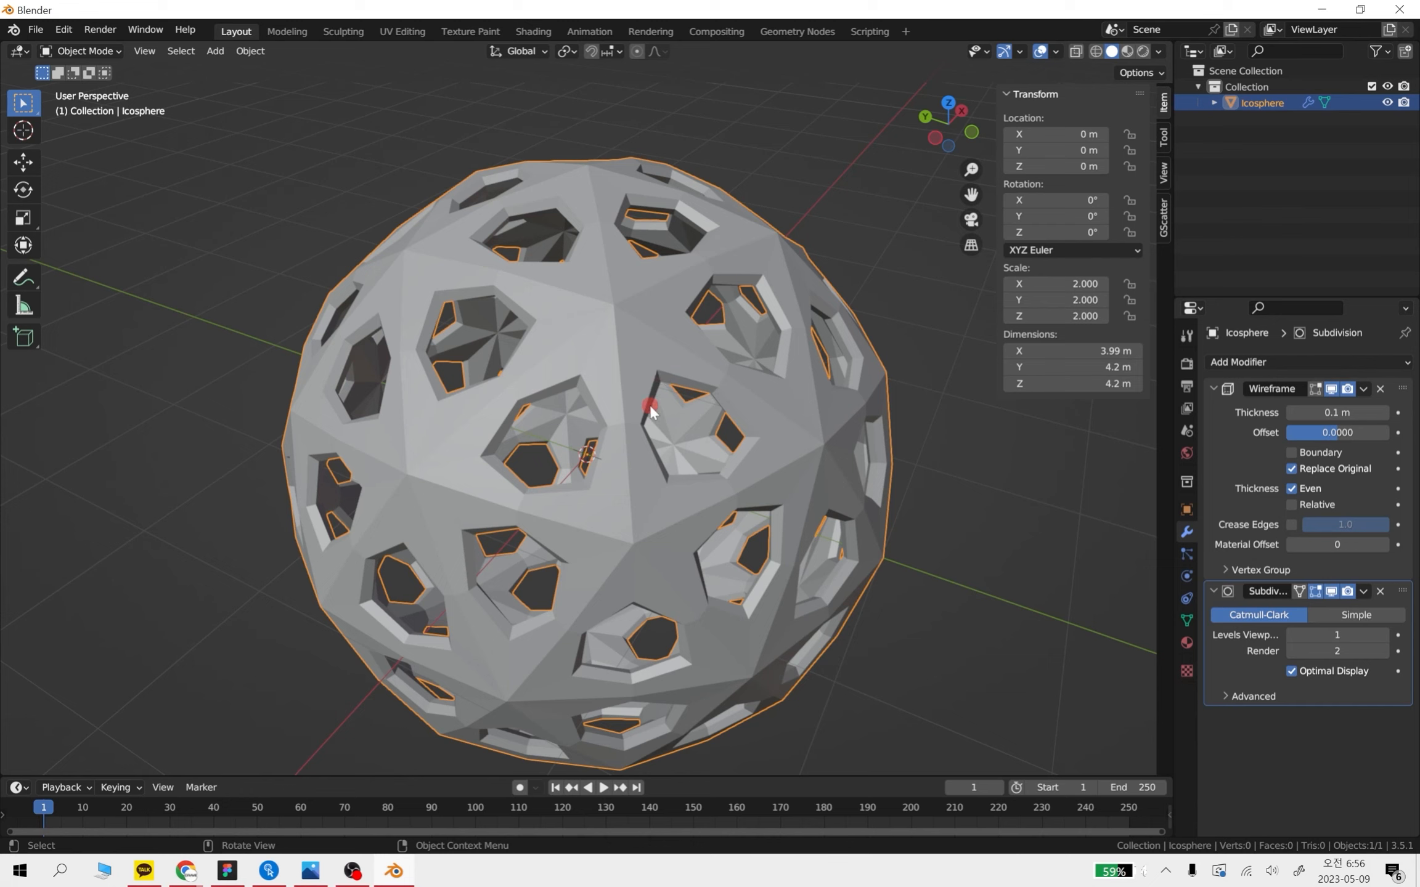
# Set the Subdivision modifier's viewport and render levels to 3 each, and deselect the ball
pyautogui.click(1384, 635)
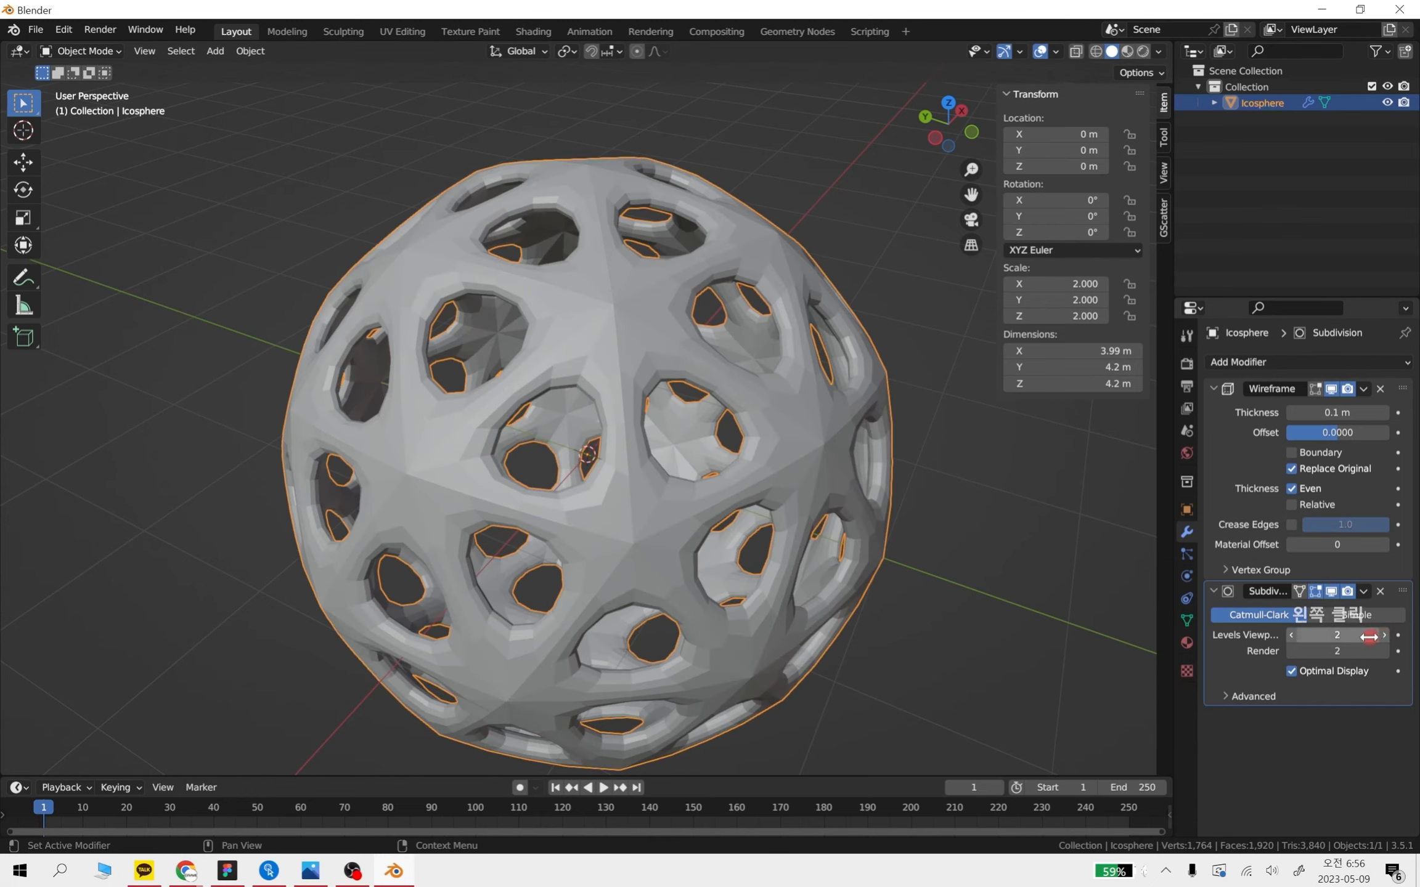
pyautogui.click(1384, 651)
pyautogui.click(1381, 633)
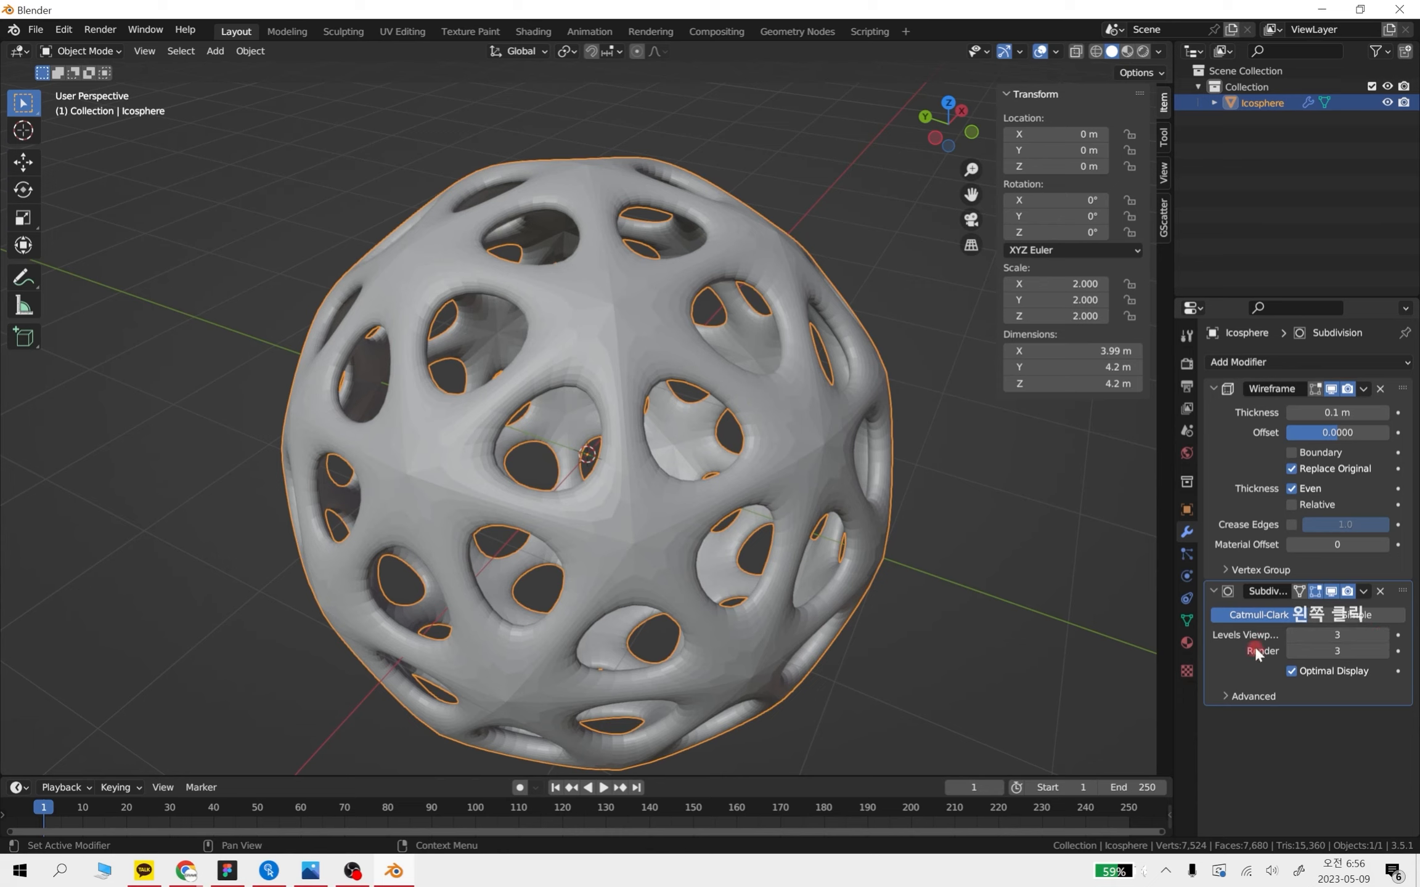
pyautogui.scroll(-3, 951, 585)
pyautogui.click(854, 578)
pyautogui.keyDown('alt'); pyautogui.moveTo(854, 578); pyautogui.dragTo(899, 536, button='middle'); pyautogui.keyUp('alt')
pyautogui.scroll(3, 823, 446)
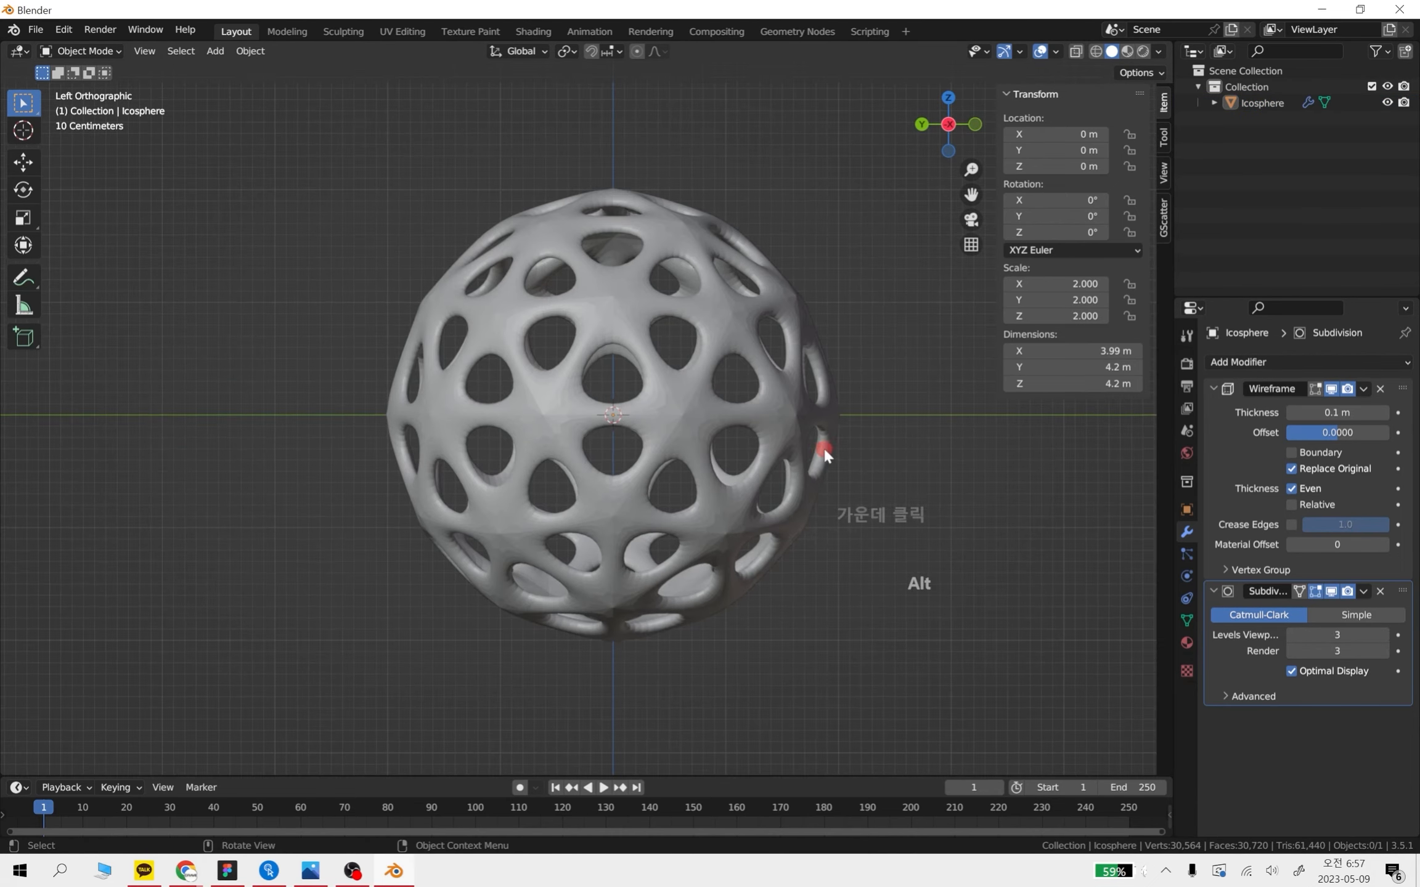
# Set the ball's Subdivision modifier viewport and render levels to 1 each, and deselect the ball
pyautogui.moveTo(927, 473); pyautogui.dragTo(923, 501, button='middle')
pyautogui.click(912, 461)
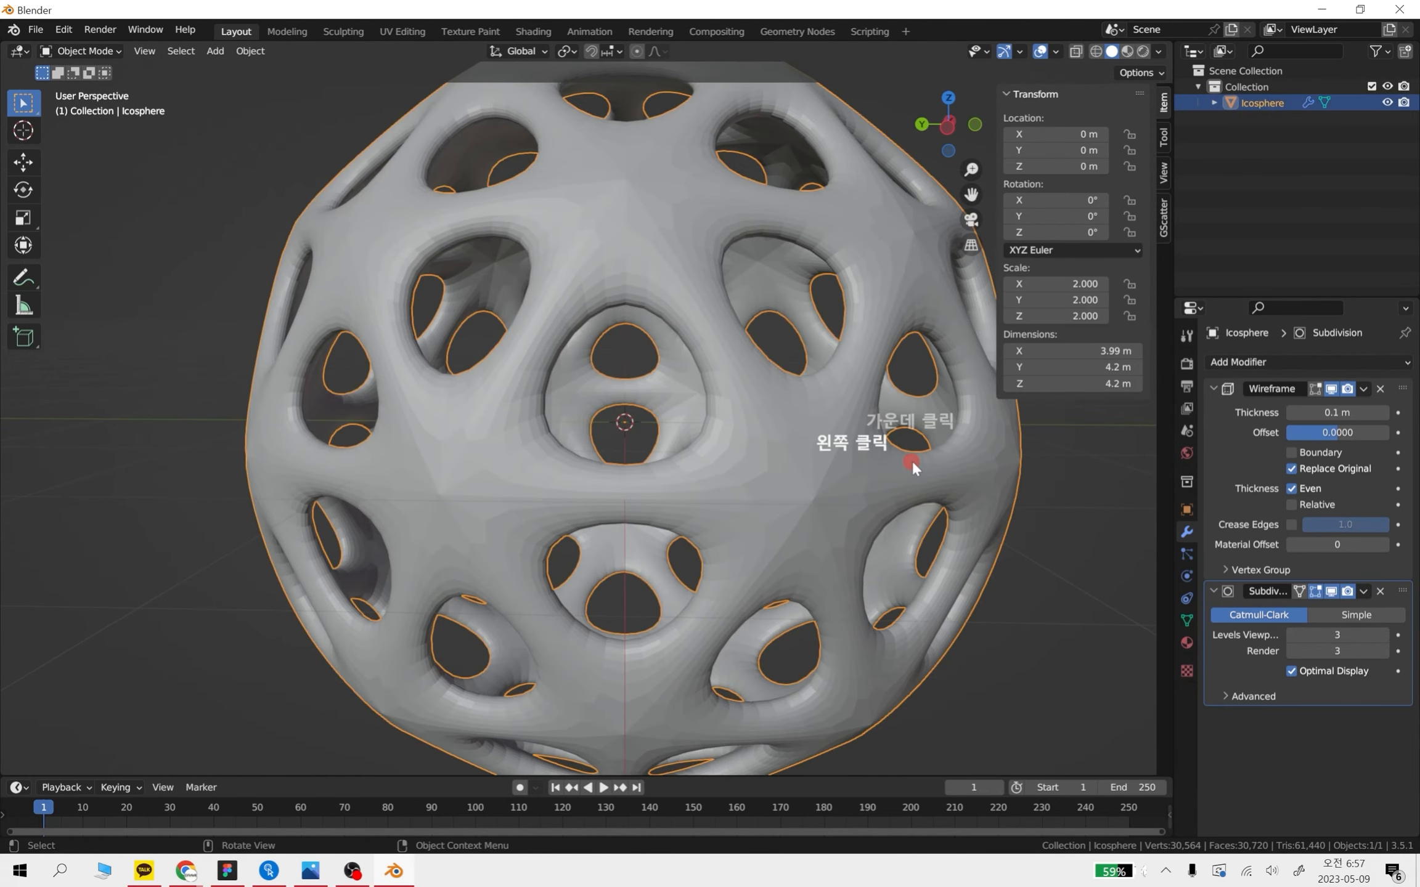
pyautogui.click(1292, 635)
pyautogui.click(1292, 635)
pyautogui.click(1293, 652)
pyautogui.click(1293, 652)
pyautogui.scroll(-4, 951, 614)
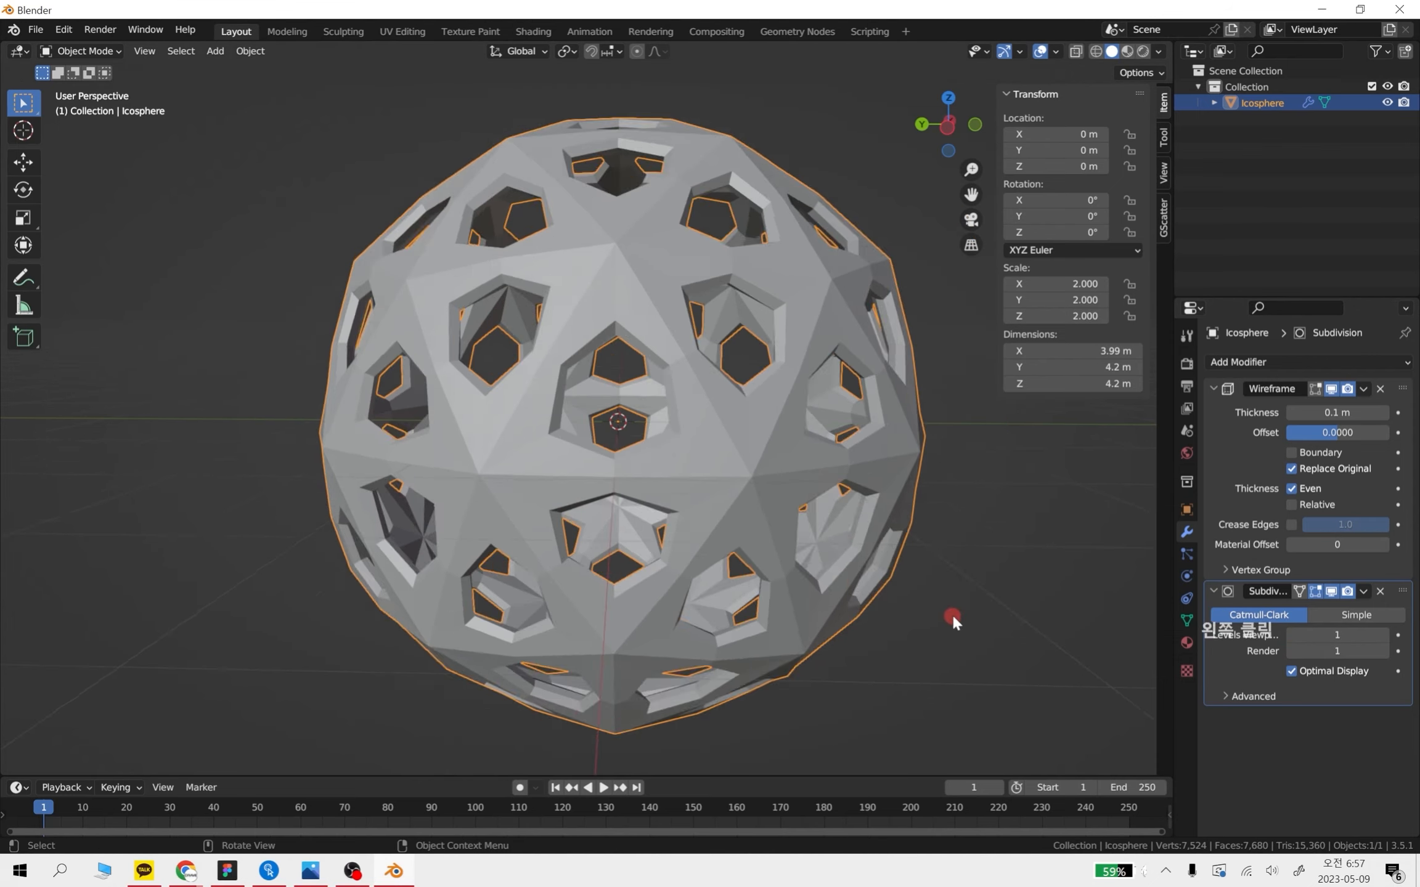
pyautogui.click(908, 587)
pyautogui.scroll(3, 784, 468)
pyautogui.moveTo(785, 468); pyautogui.dragTo(840, 552, button='middle')
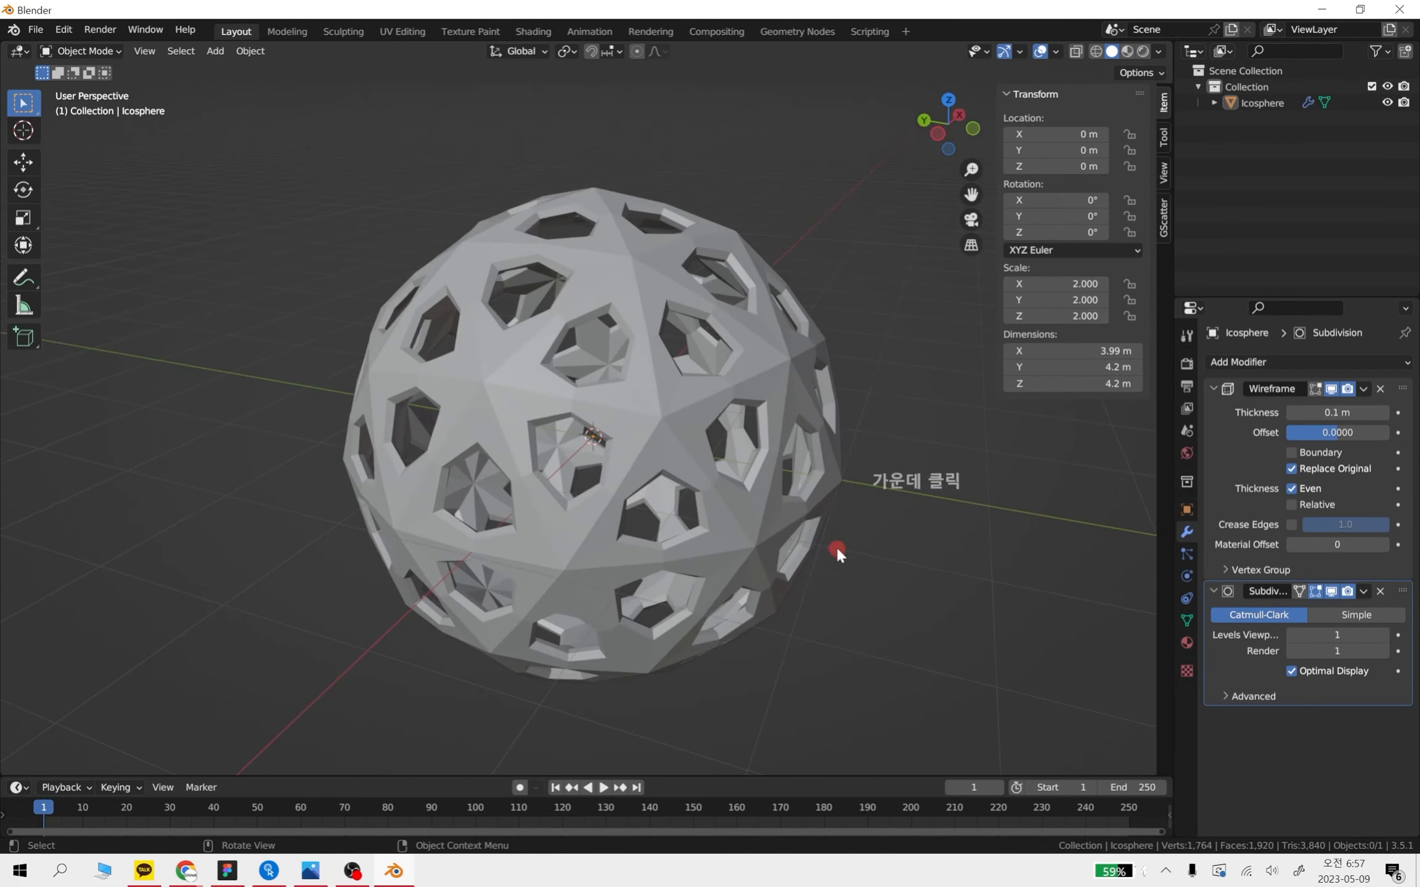
# Add a cube and move it along Y to about -4.66 m, beside the perforated ball
pyautogui.scroll(-3, 840, 552)
pyautogui.click(601, 397)
pyautogui.moveTo(595, 395); pyautogui.dragTo(795, 439, button='middle')
pyautogui.scroll(-2, 881, 456)
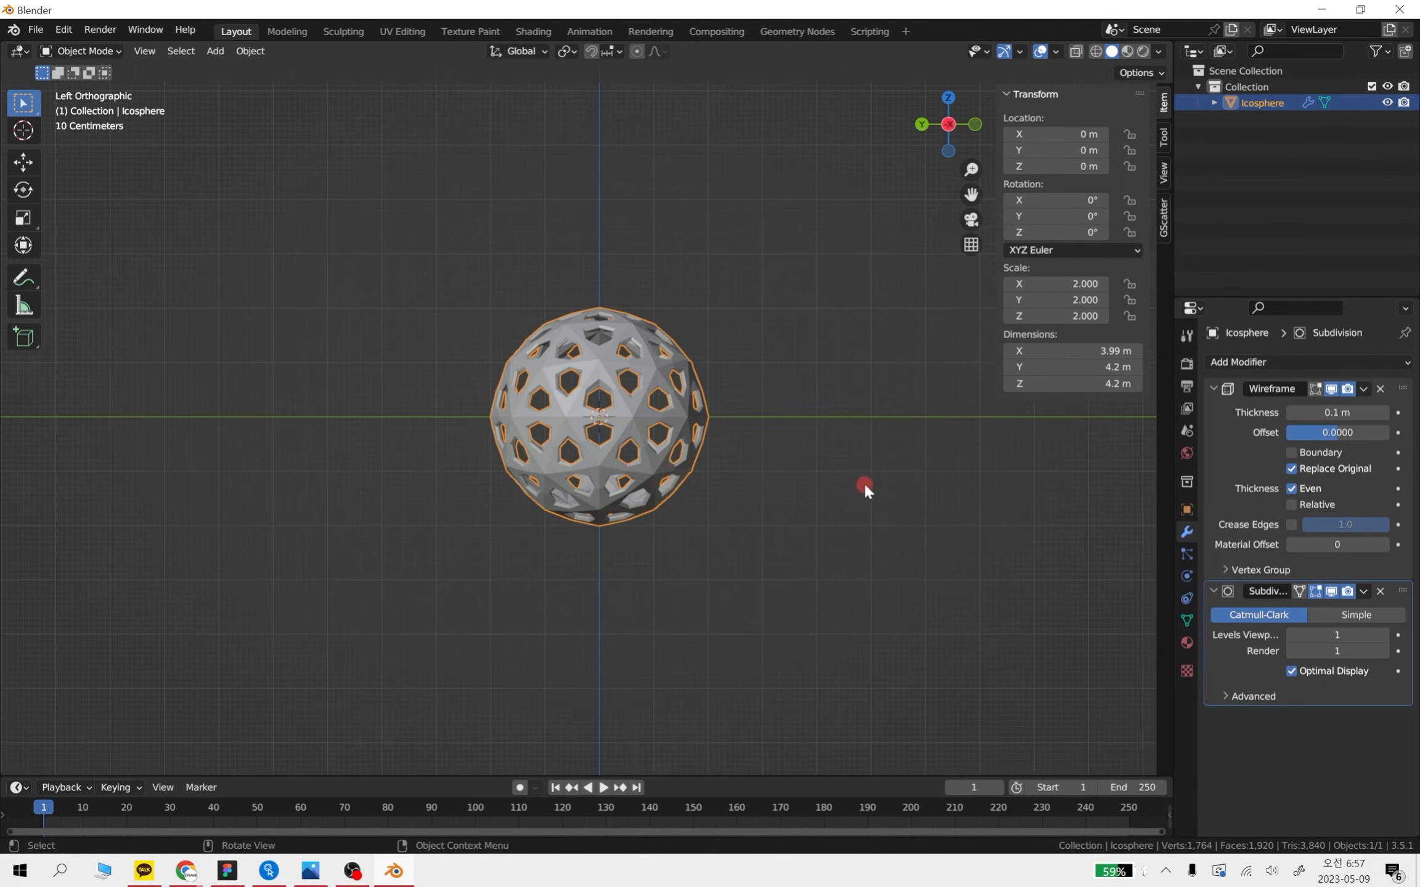
pyautogui.click(878, 465)
pyautogui.keyDown('shift'); pyautogui.moveTo(883, 457); pyautogui.dragTo(696, 414, button='middle'); pyautogui.keyUp('shift')
pyautogui.hotkey('shift', 'a')
pyautogui.moveTo(696, 407)
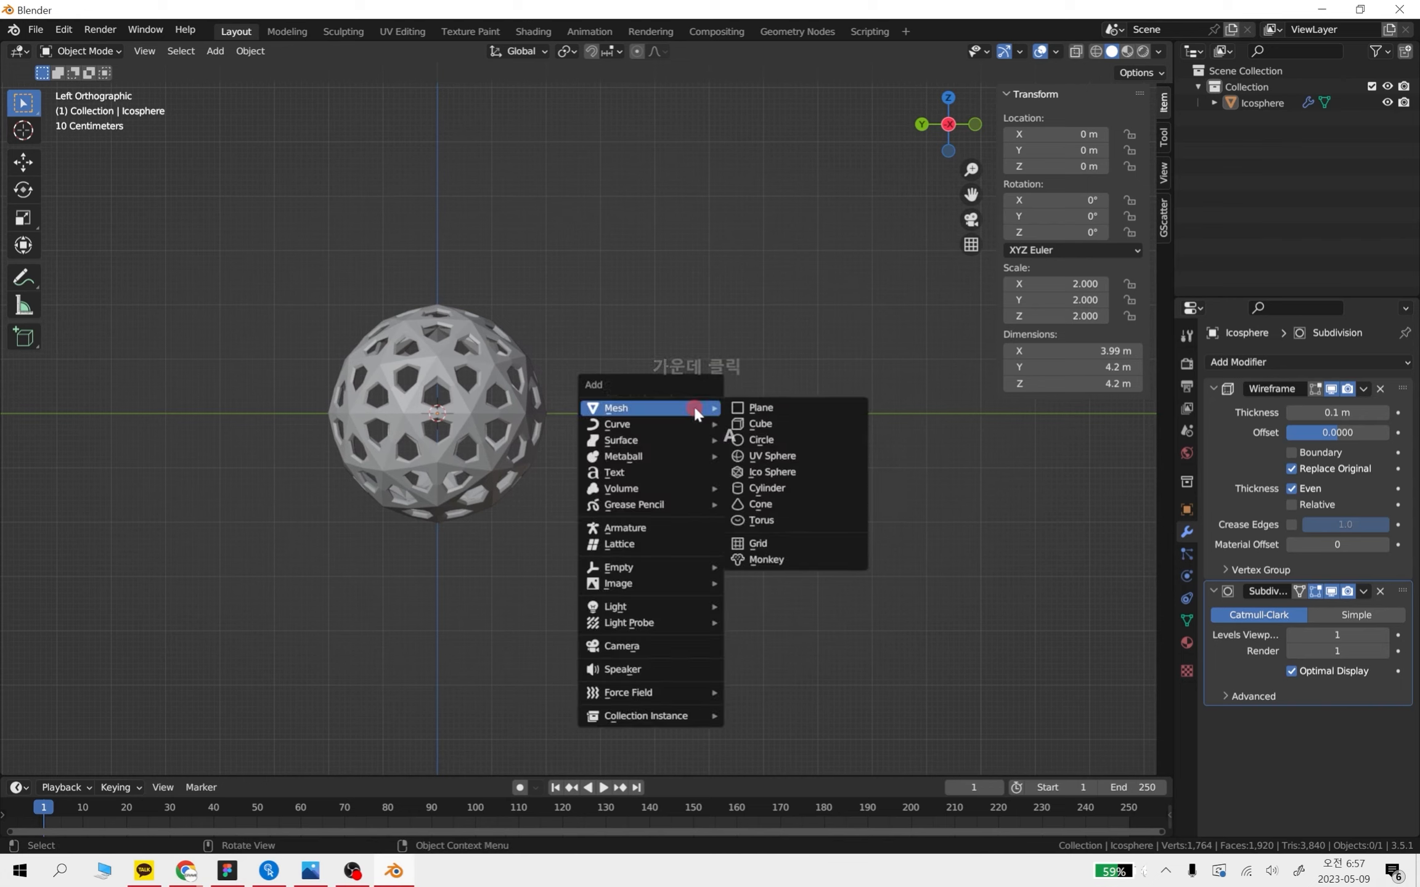
pyautogui.click(797, 424)
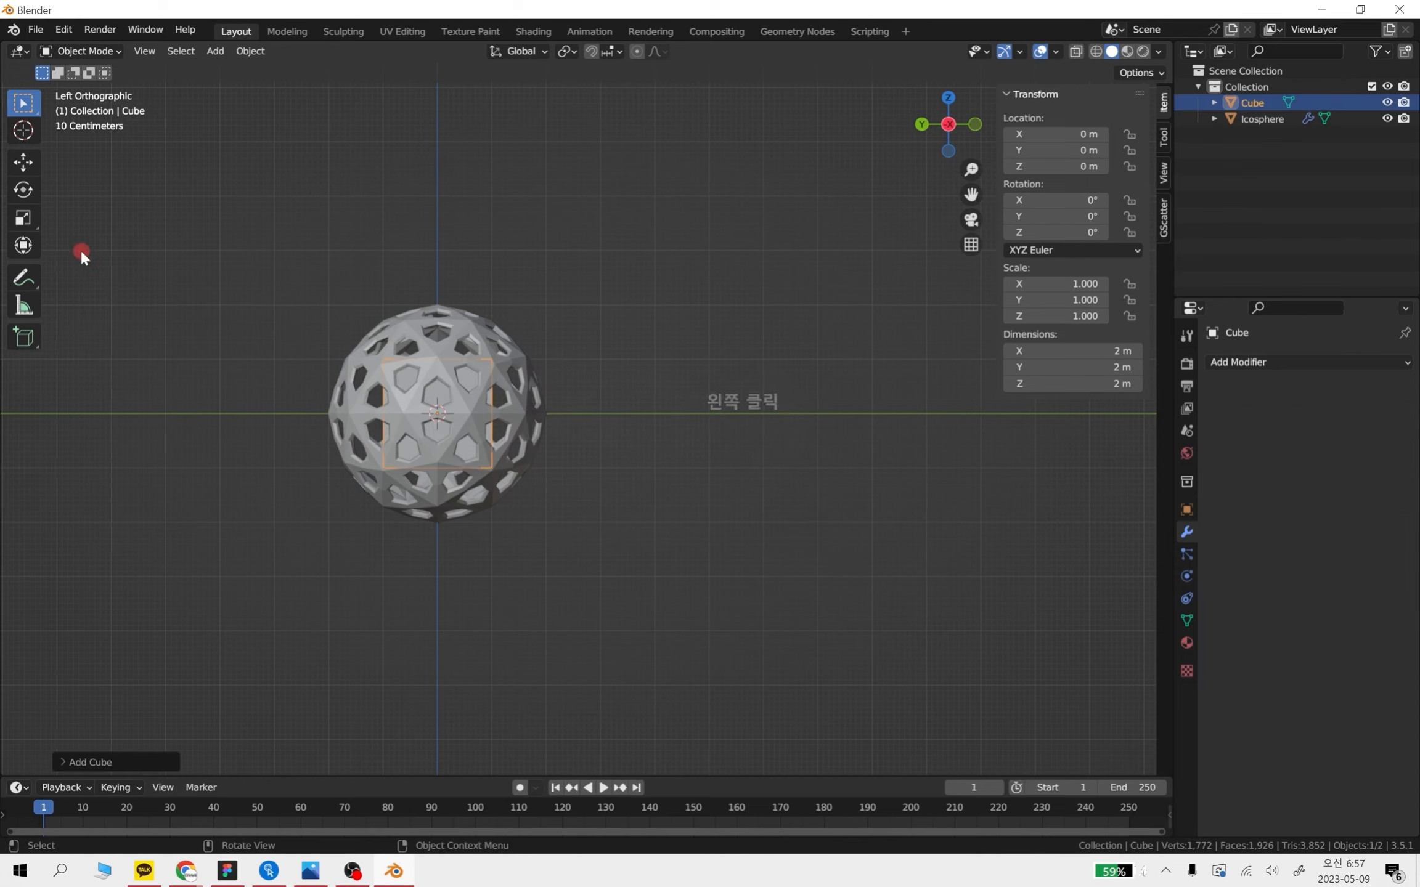
pyautogui.click(23, 163)
pyautogui.moveTo(396, 420); pyautogui.dragTo(647, 433)
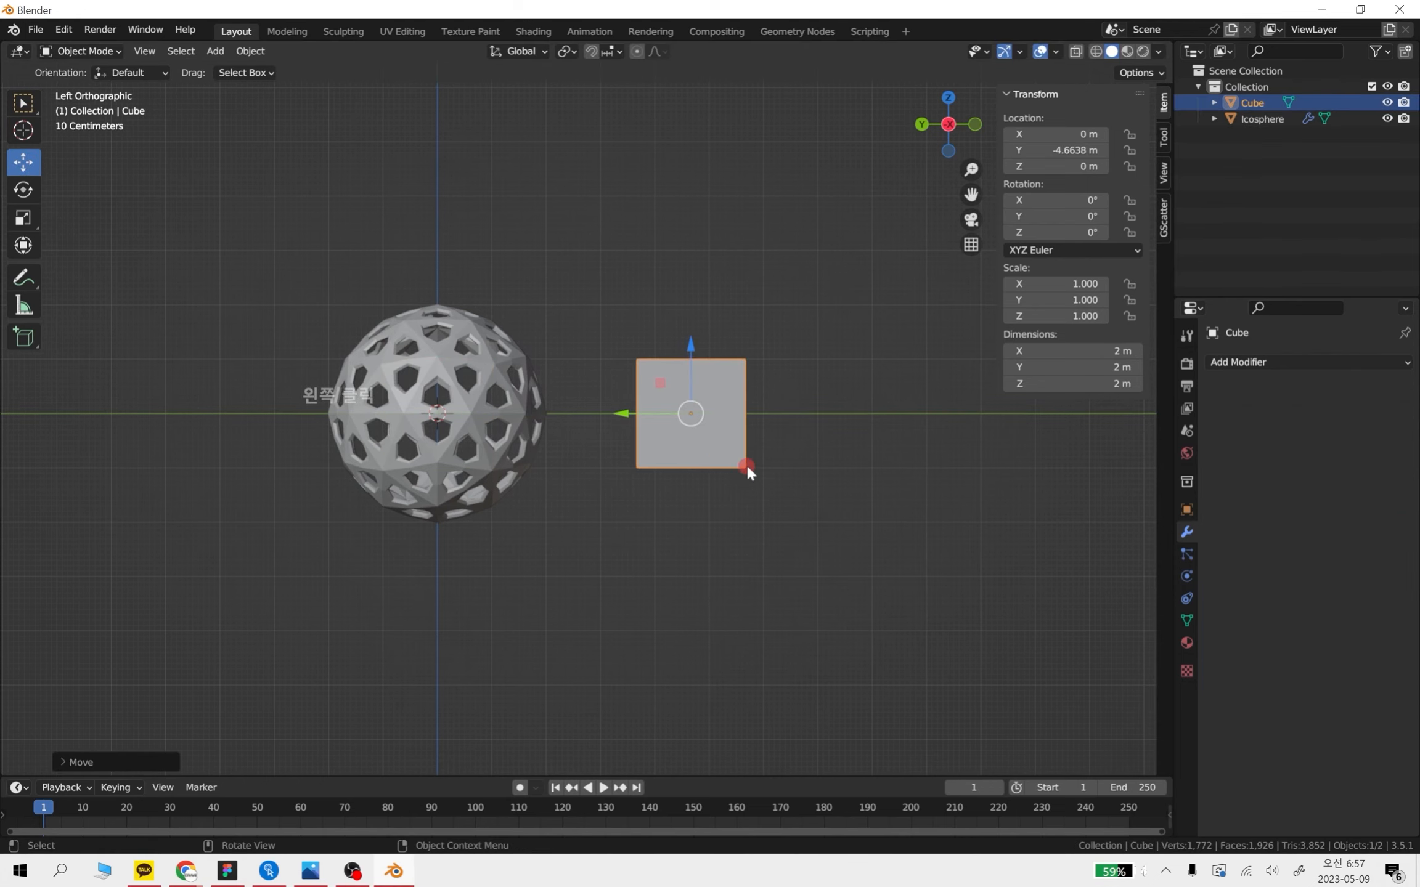
# Try scaling the cube uniformly by about 1.89, and undo the scaling
pyautogui.press('s')
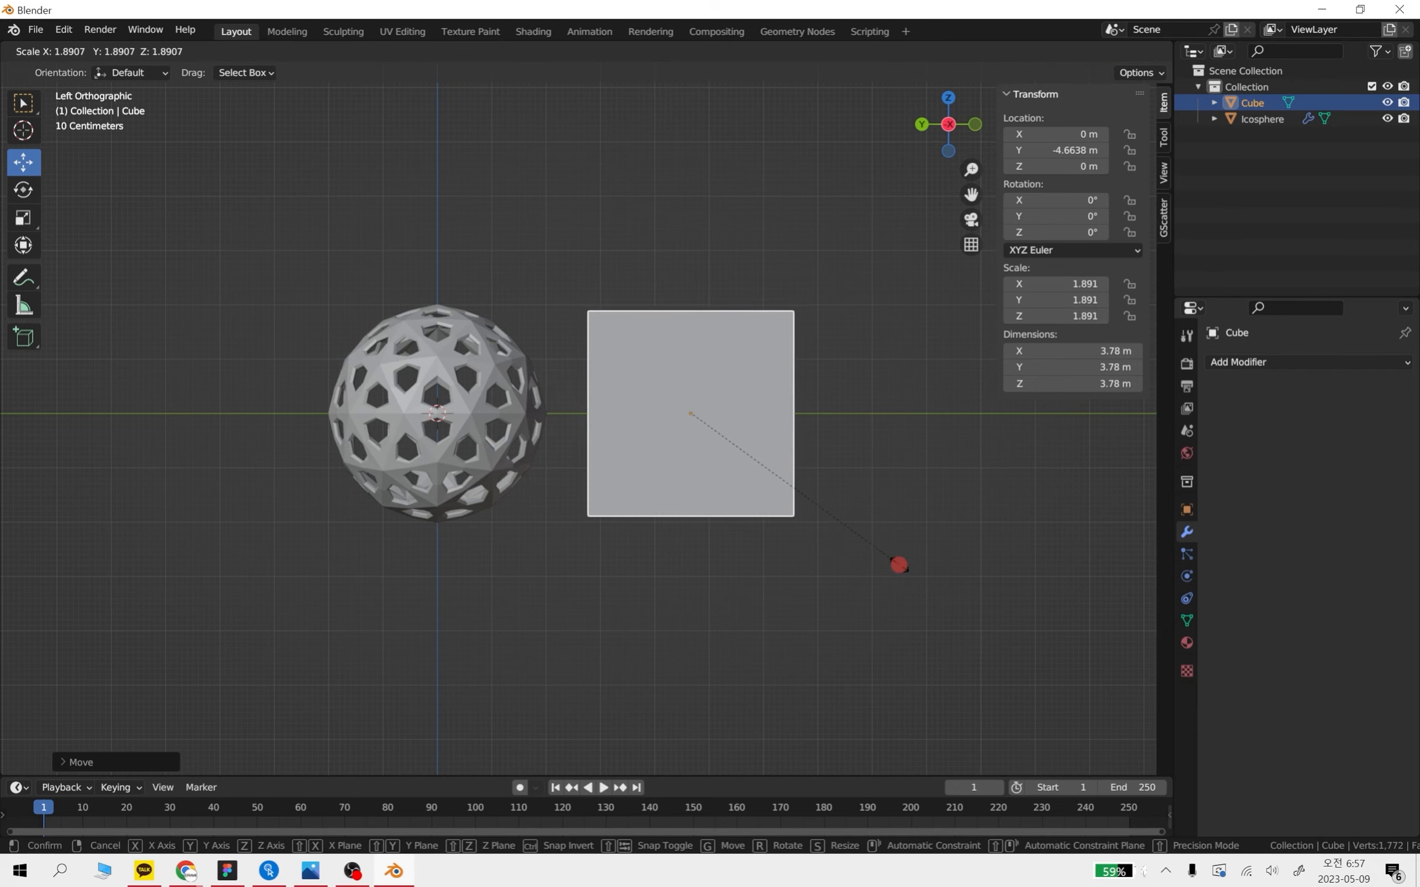
pyautogui.click(897, 570)
pyautogui.moveTo(854, 469); pyautogui.dragTo(696, 399, button='middle')
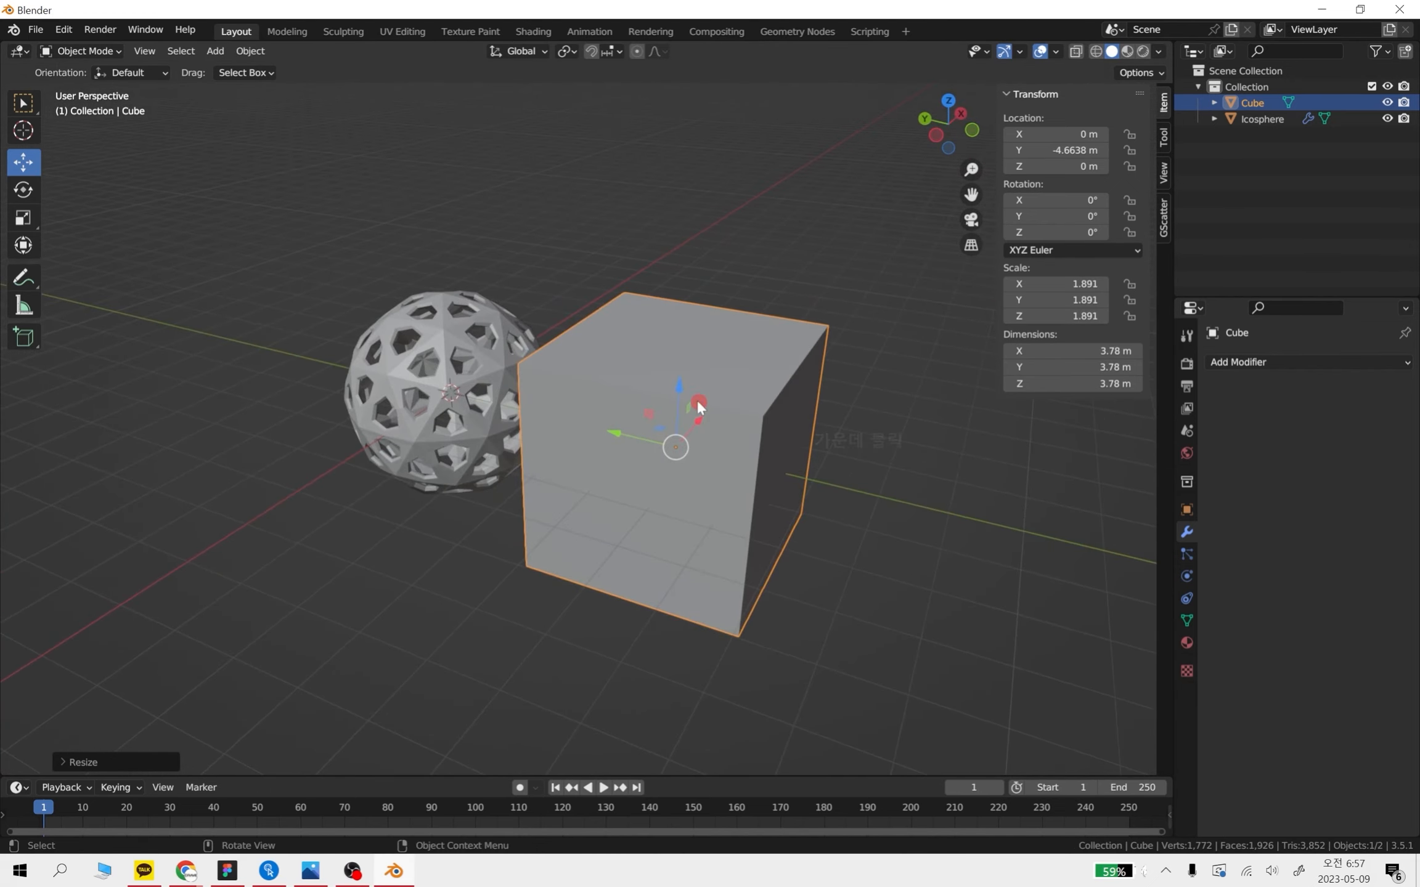
pyautogui.hotkey('ctrl', 'z')
# Set the cube's X, Y and Z dimensions to 4 m each
pyautogui.moveTo(796, 465); pyautogui.dragTo(1029, 369, button='middle')
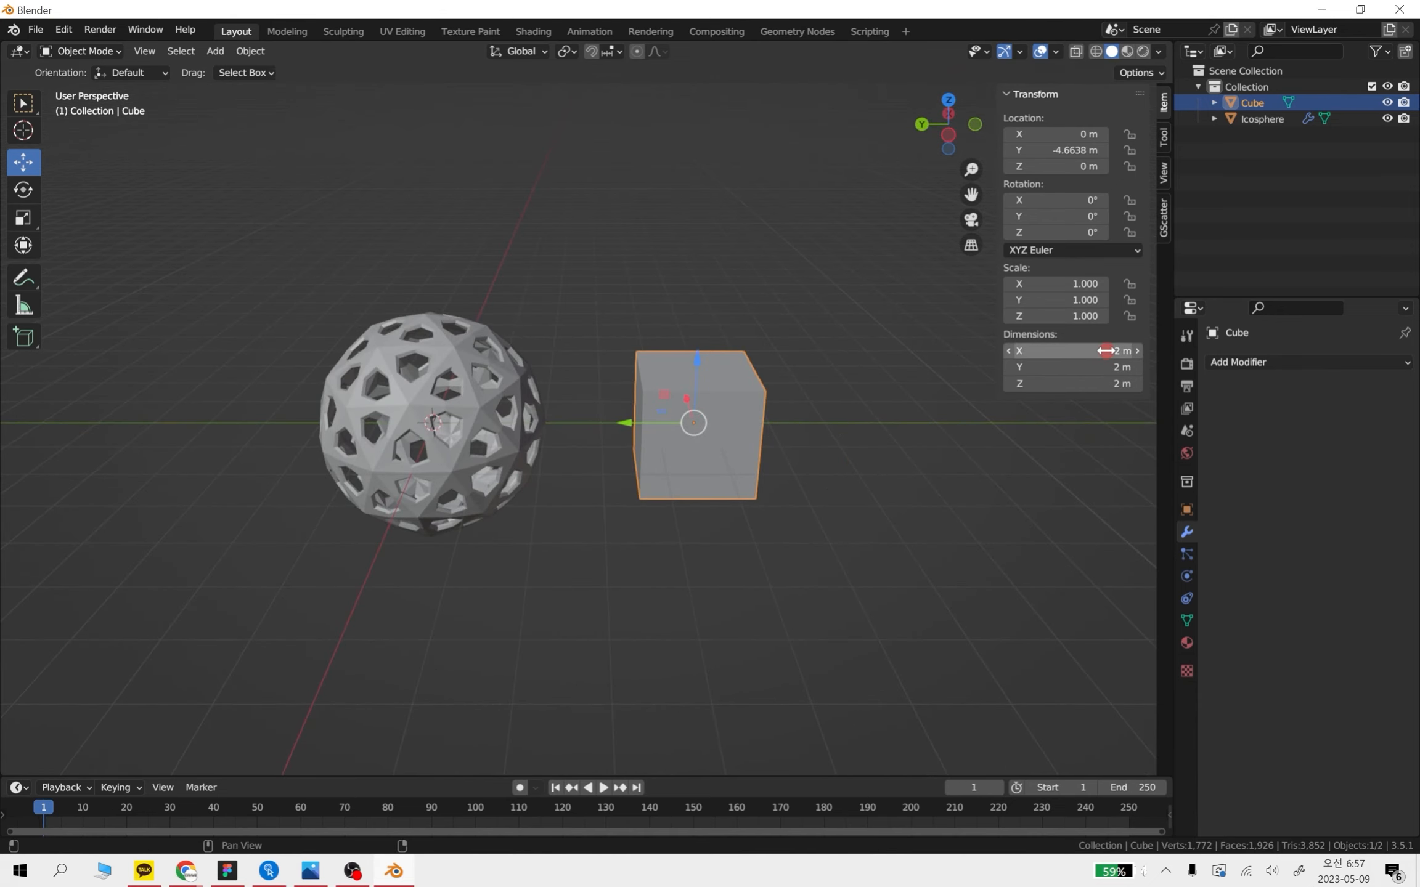
pyautogui.click(1106, 351)
pyautogui.write('4')
pyautogui.click(1106, 367)
pyautogui.write('4')
pyautogui.press('Return')
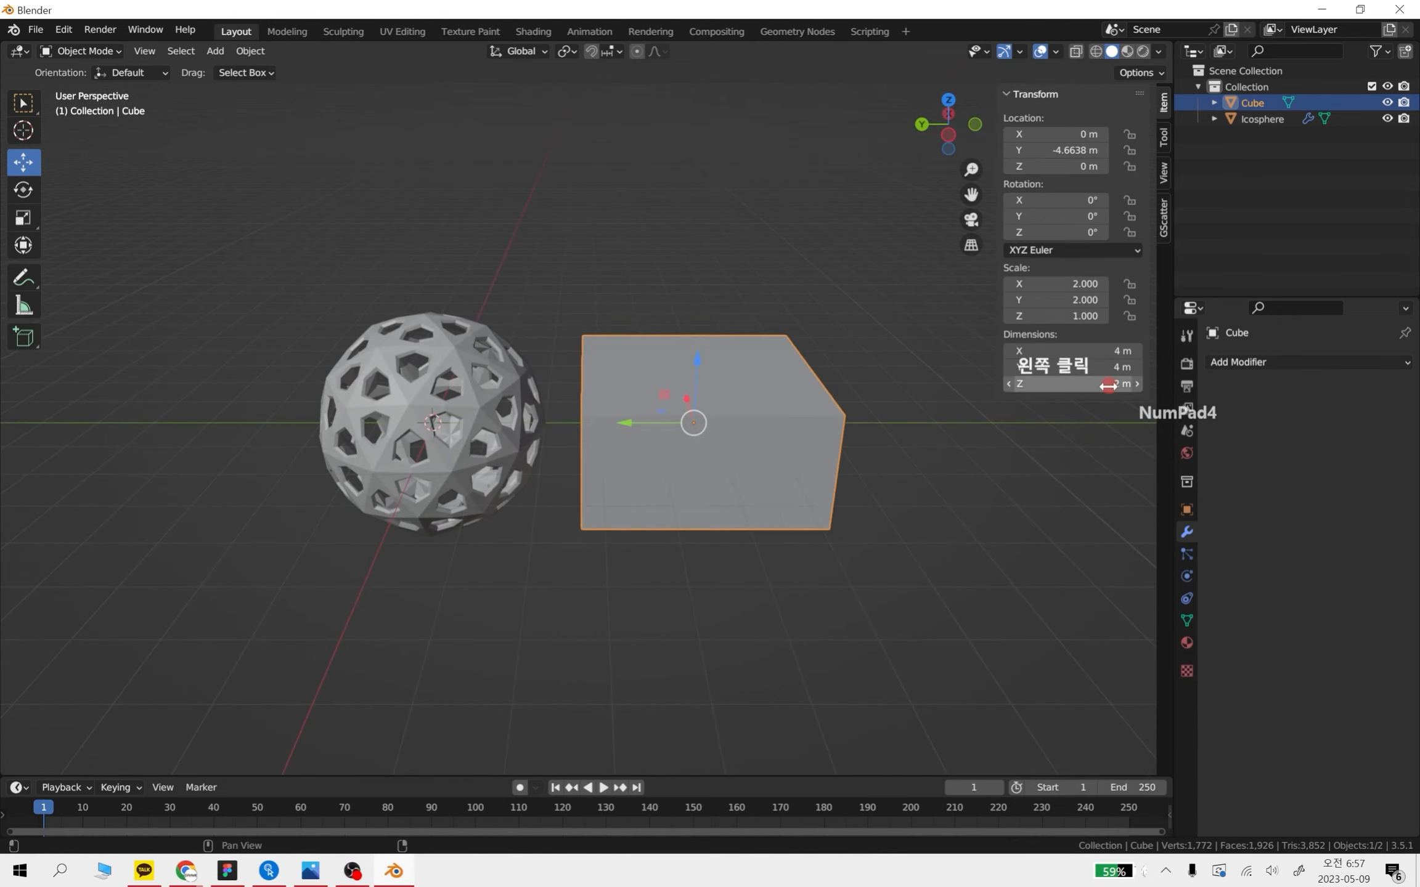
pyautogui.click(1107, 383)
pyautogui.write('4')
pyautogui.press('Return')
pyautogui.moveTo(968, 509); pyautogui.dragTo(1036, 467, button='middle')
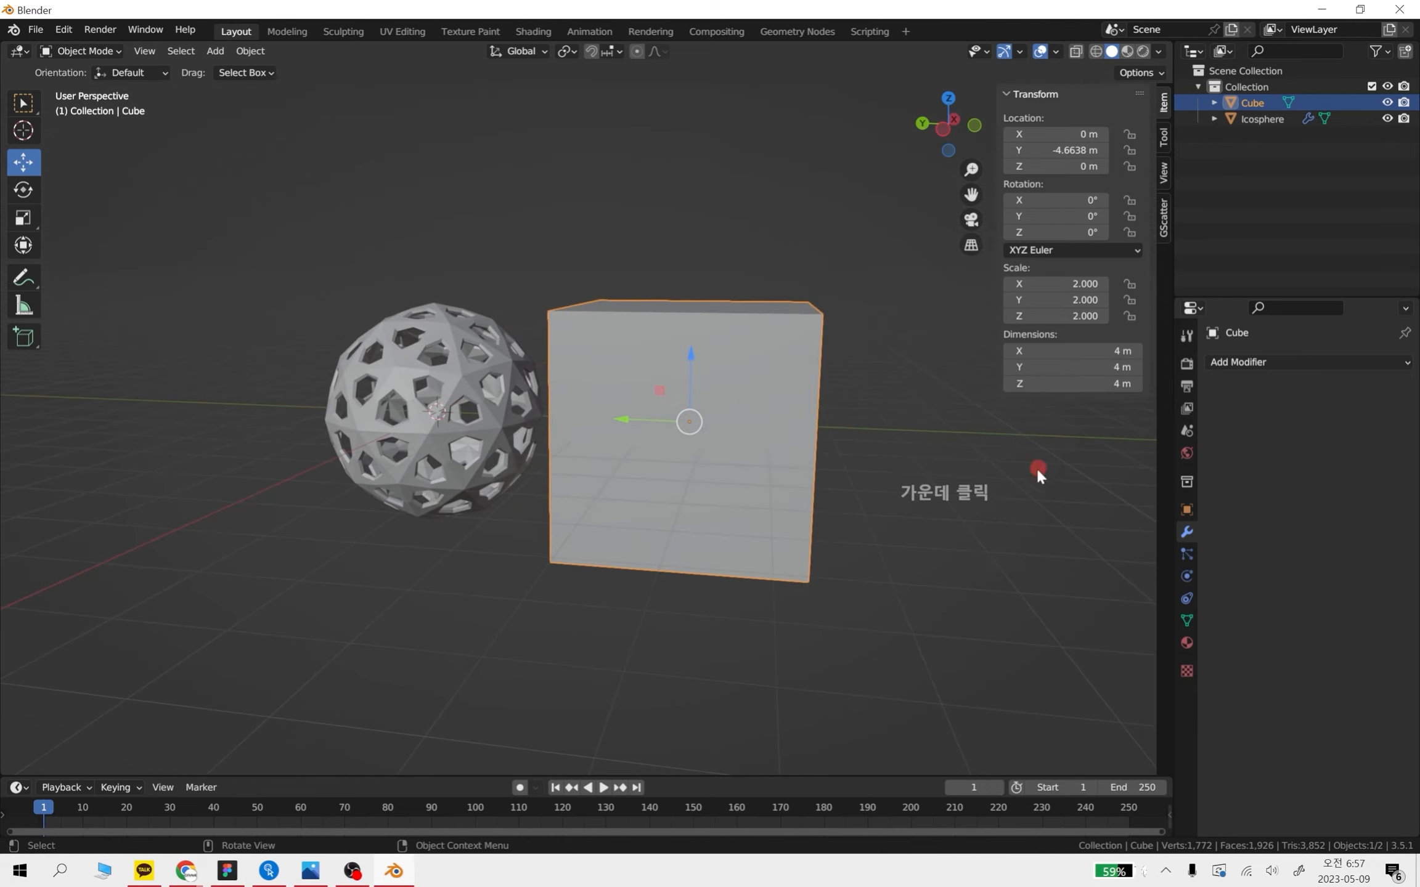
# Move the cube farther from the ball along Y to about -6.26 m, keeping it selected
pyautogui.keyDown('shift'); pyautogui.moveTo(934, 496); pyautogui.dragTo(641, 479, button='middle'); pyautogui.keyUp('shift')
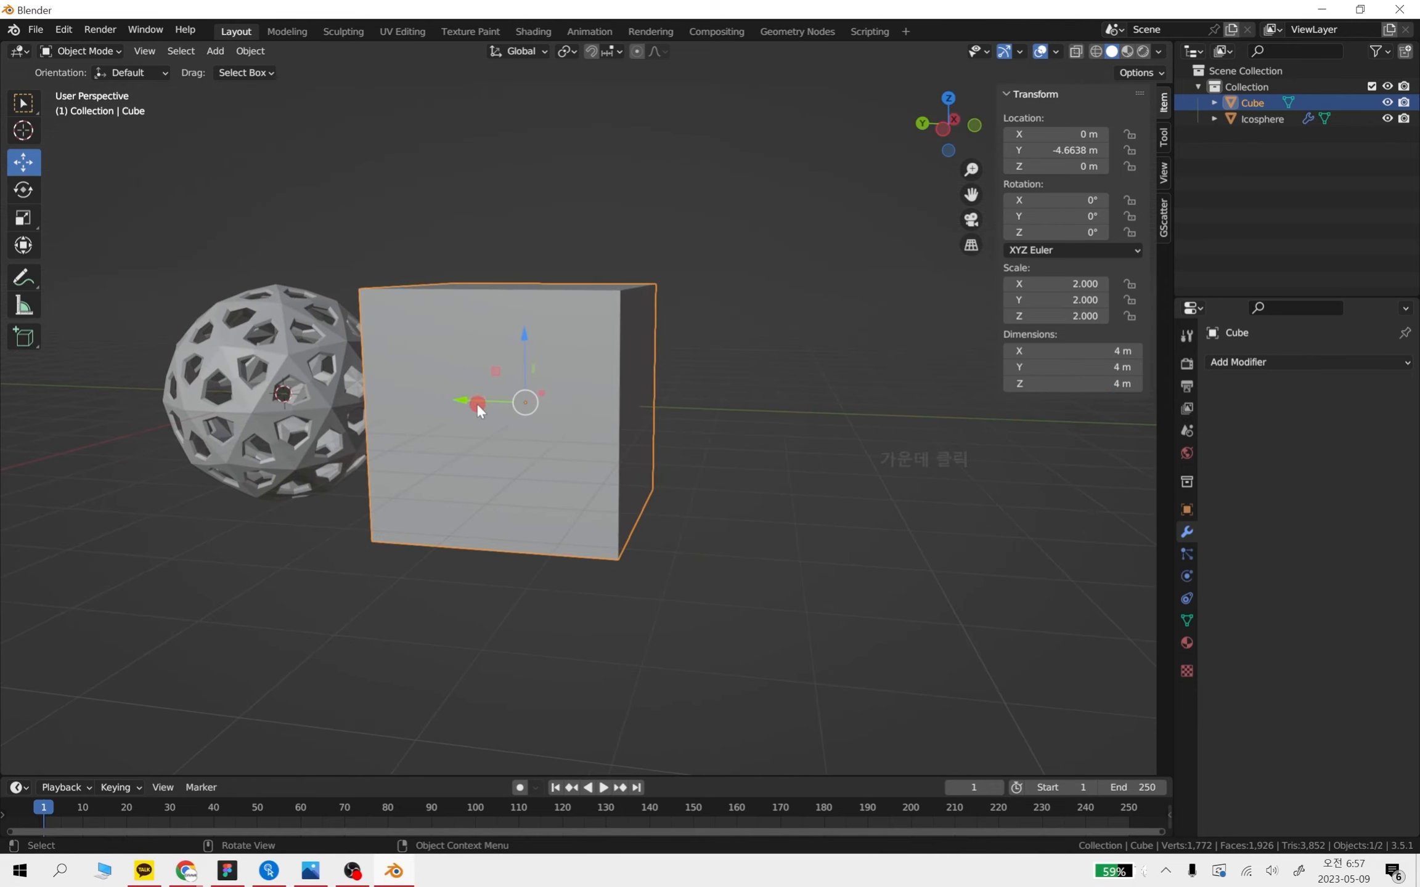
pyautogui.moveTo(463, 402); pyautogui.dragTo(553, 404)
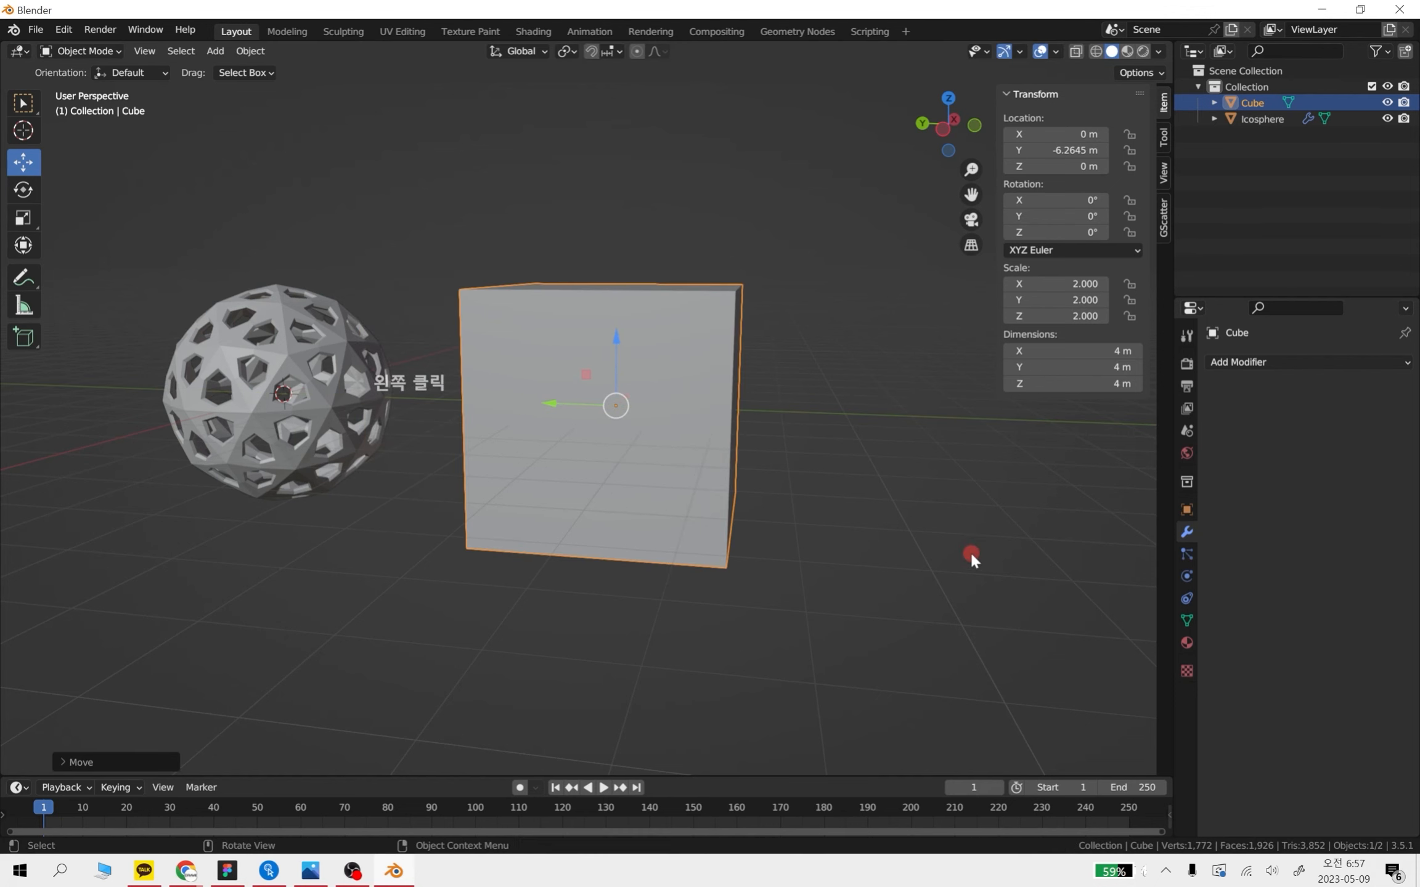
pyautogui.click(849, 542)
pyautogui.moveTo(849, 543); pyautogui.dragTo(728, 459, button='middle')
pyautogui.click(713, 440)
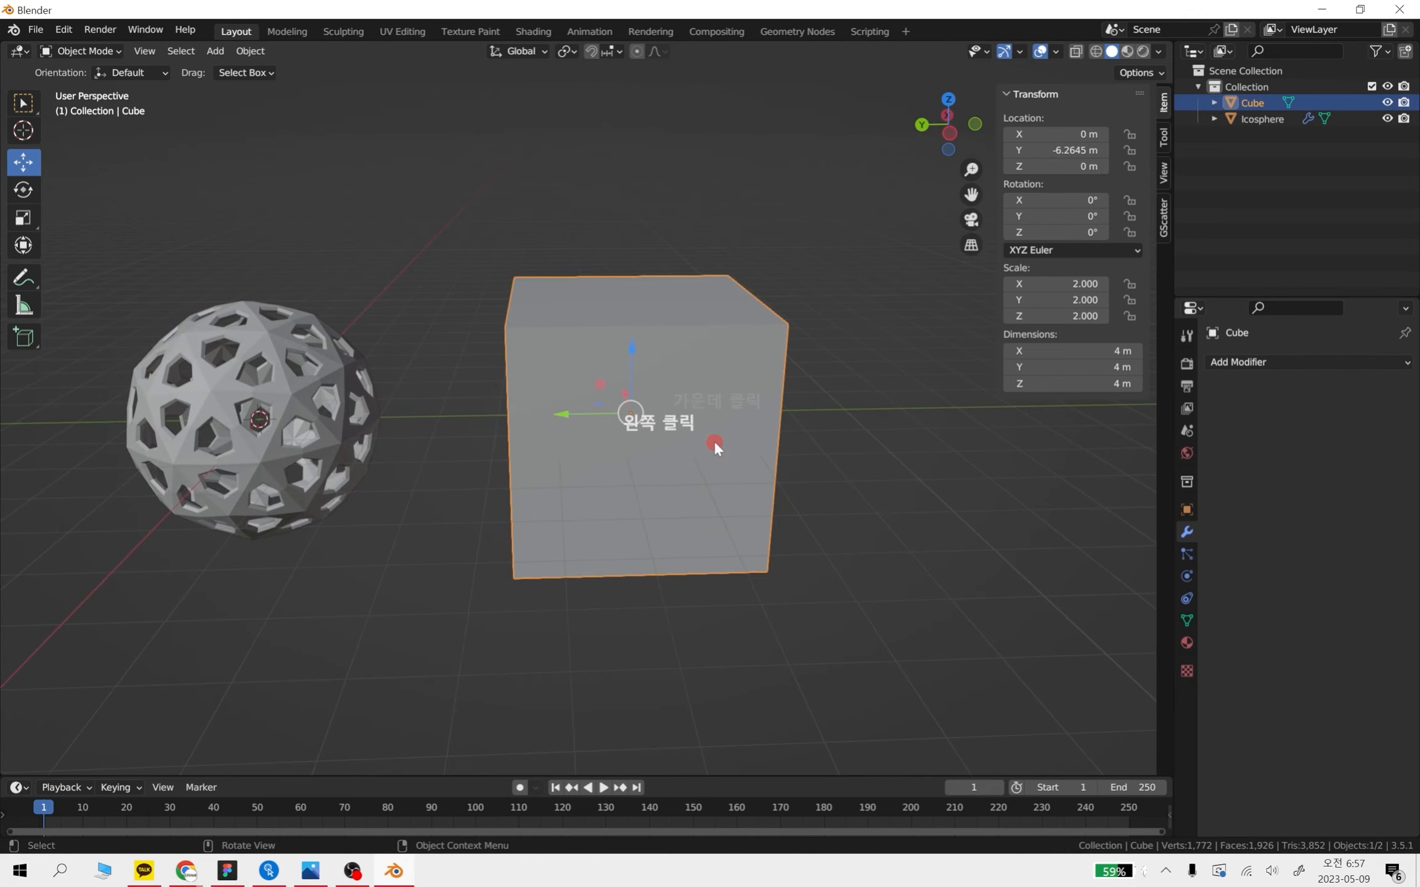
# Subdivide all faces of the cube in Edit Mode with the number of cuts set to 2
pyautogui.press('Tab')
pyautogui.moveTo(688, 412); pyautogui.dragTo(686, 482, button='middle')
pyautogui.rightClick(581, 353)
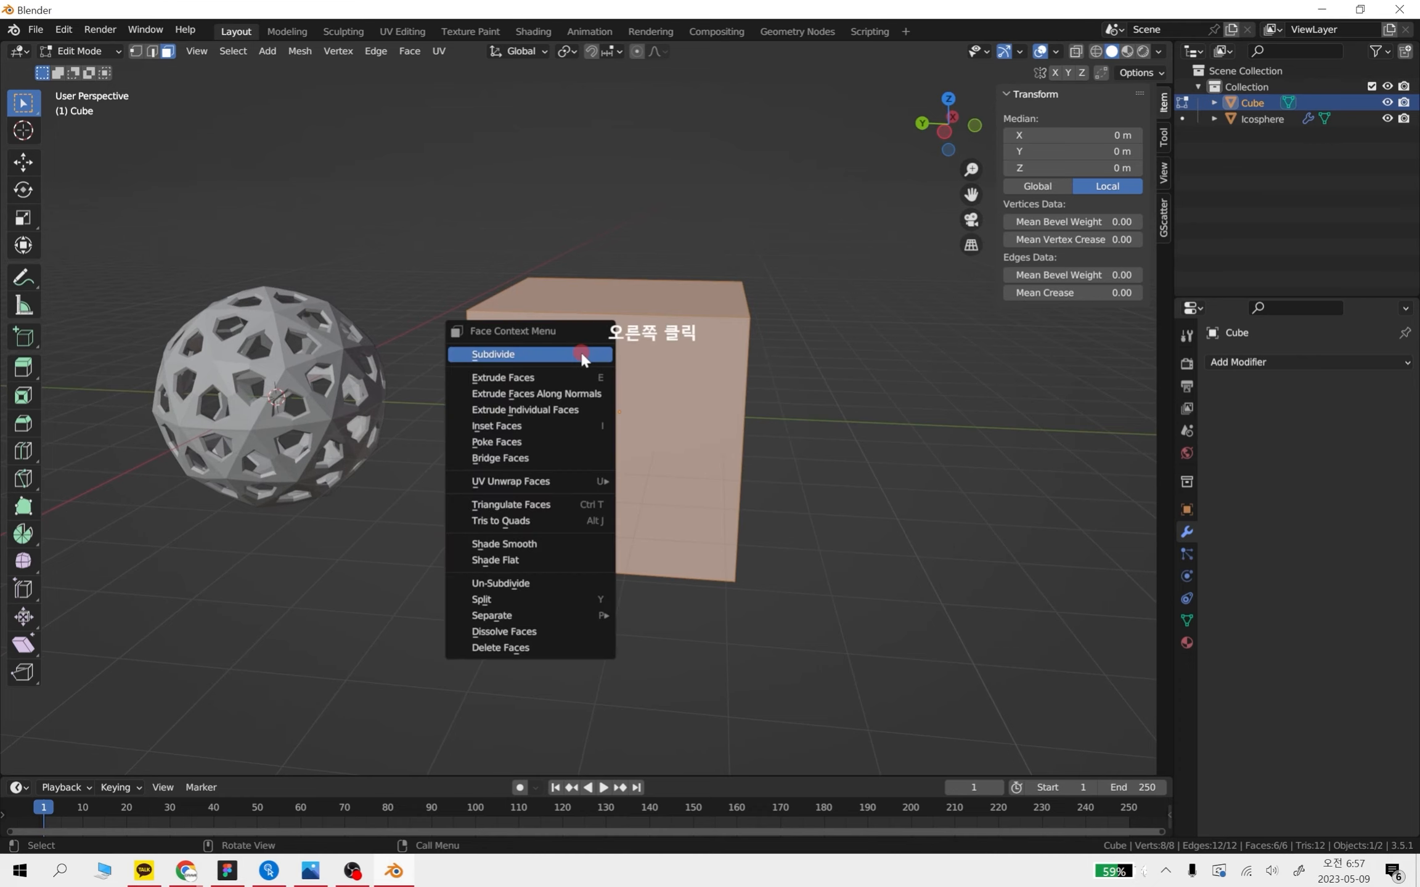
pyautogui.click(568, 353)
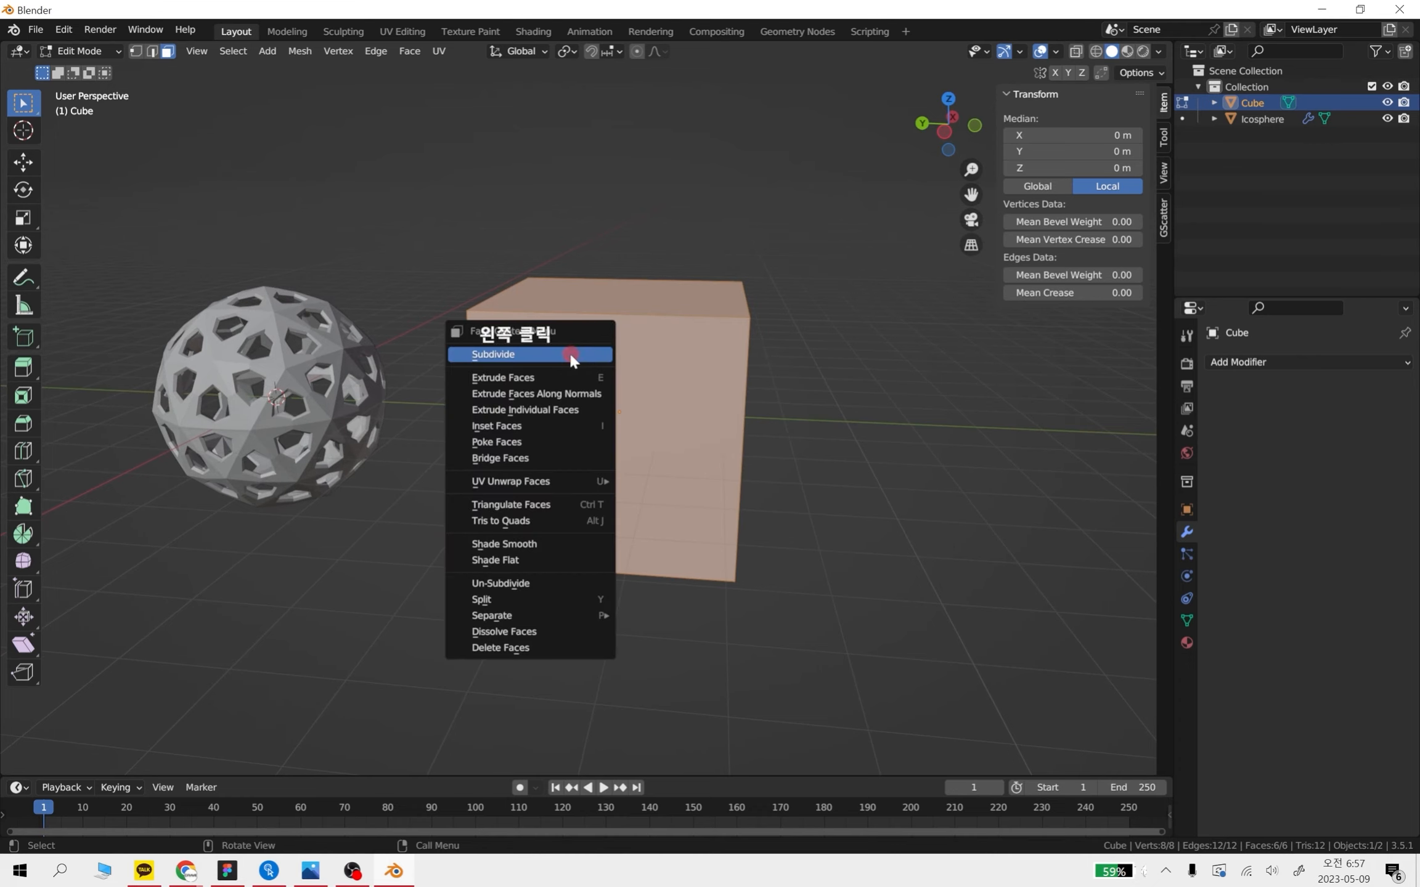
pyautogui.click(105, 764)
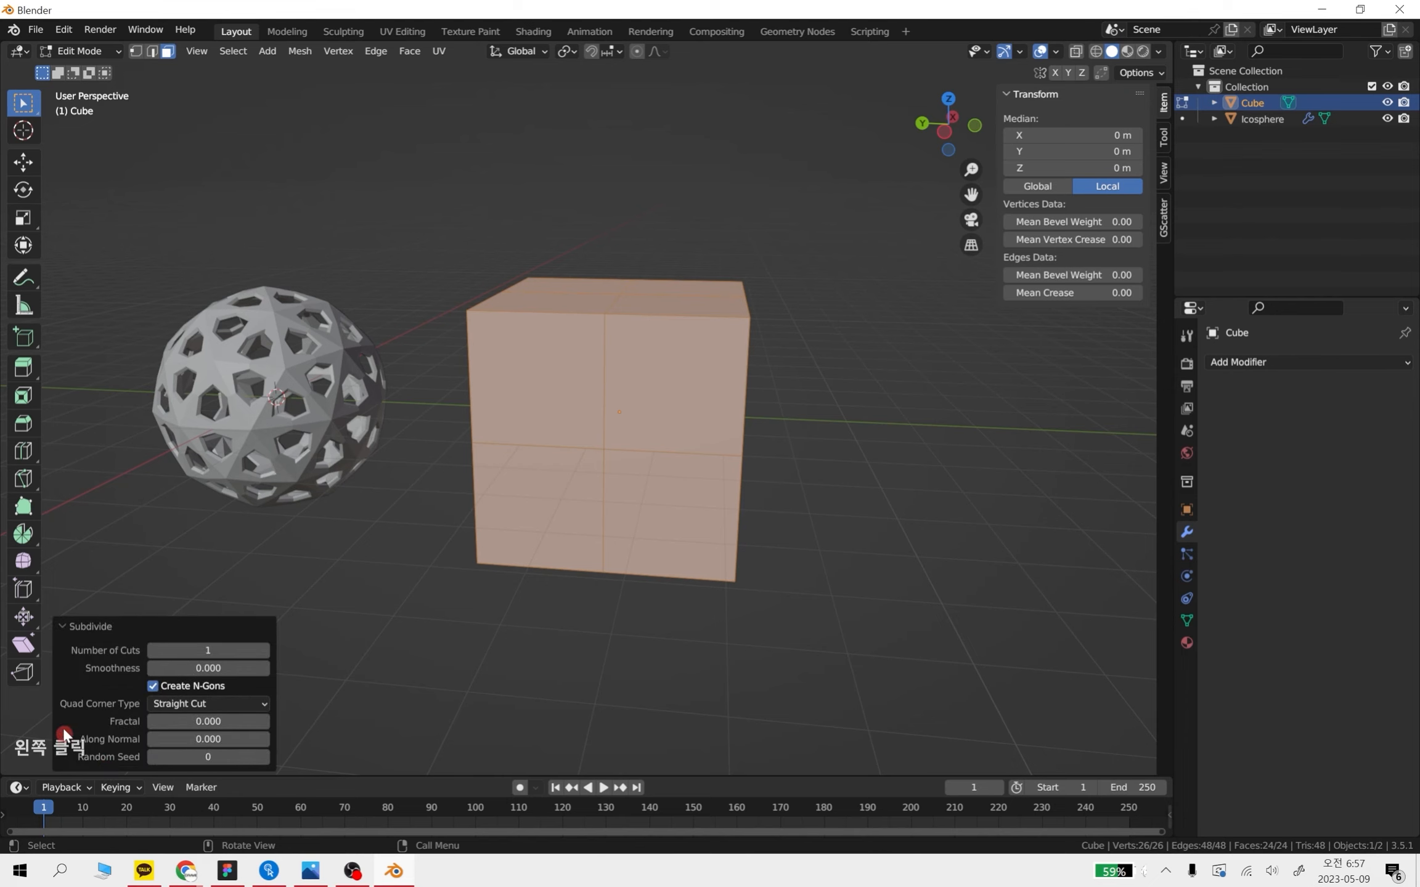
pyautogui.click(264, 651)
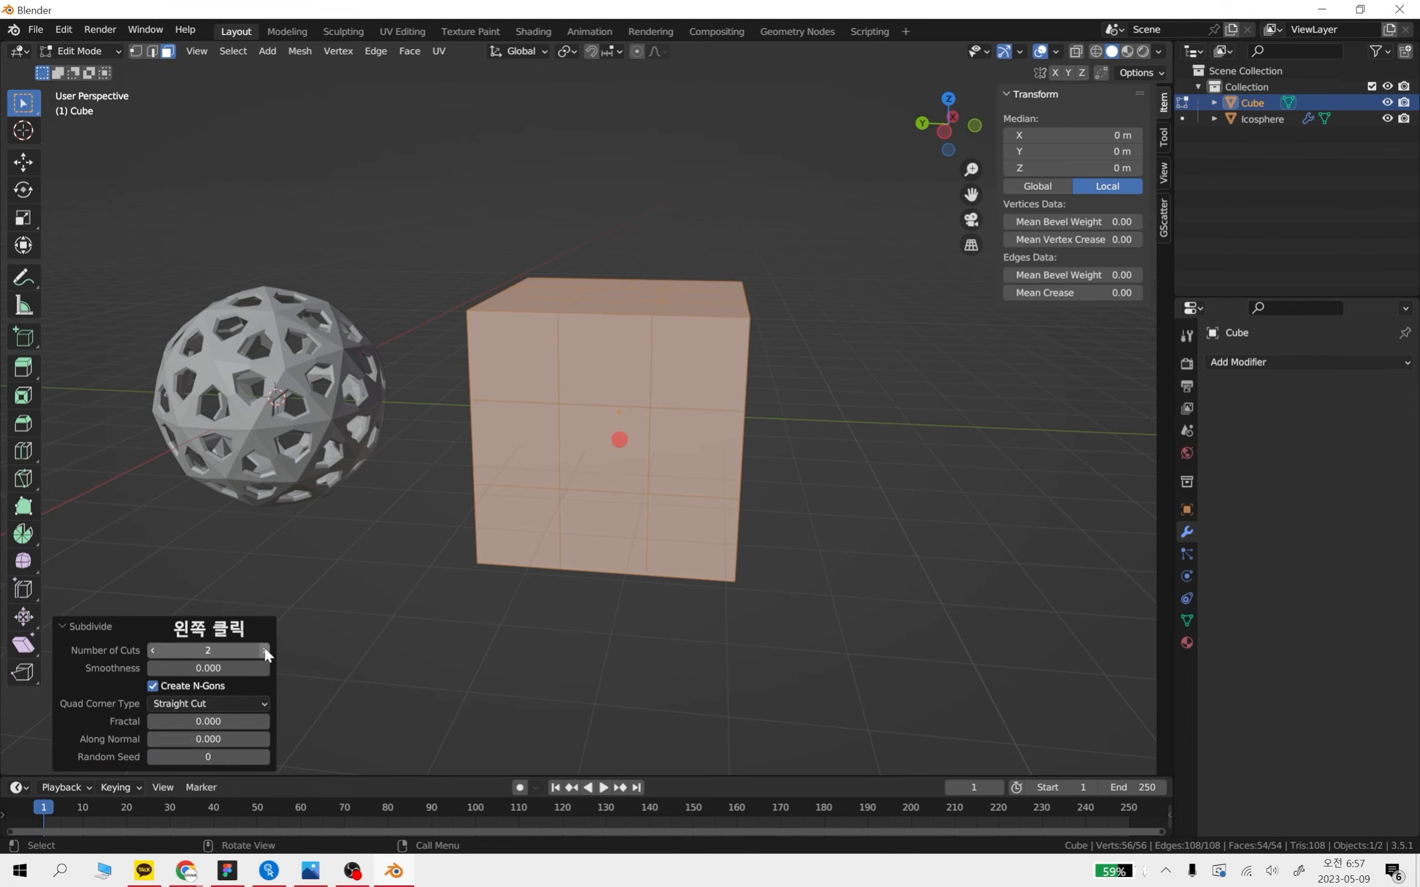
pyautogui.moveTo(856, 370); pyautogui.dragTo(704, 571, button='middle')
pyautogui.scroll(2, 684, 447)
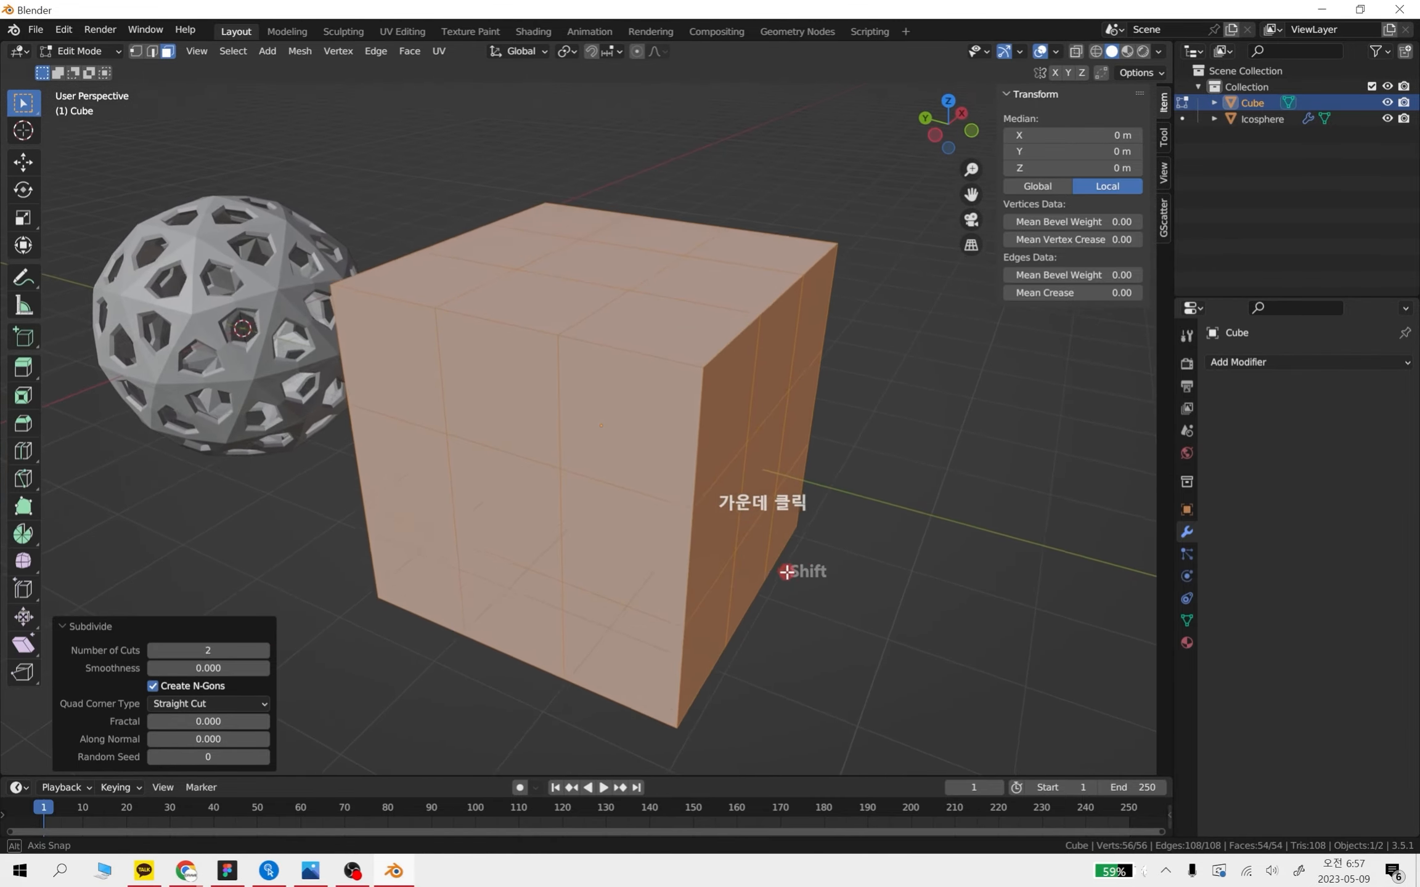
# Add a Wireframe modifier to the cube and return to Object Mode with the cube selected
pyautogui.click(1262, 361)
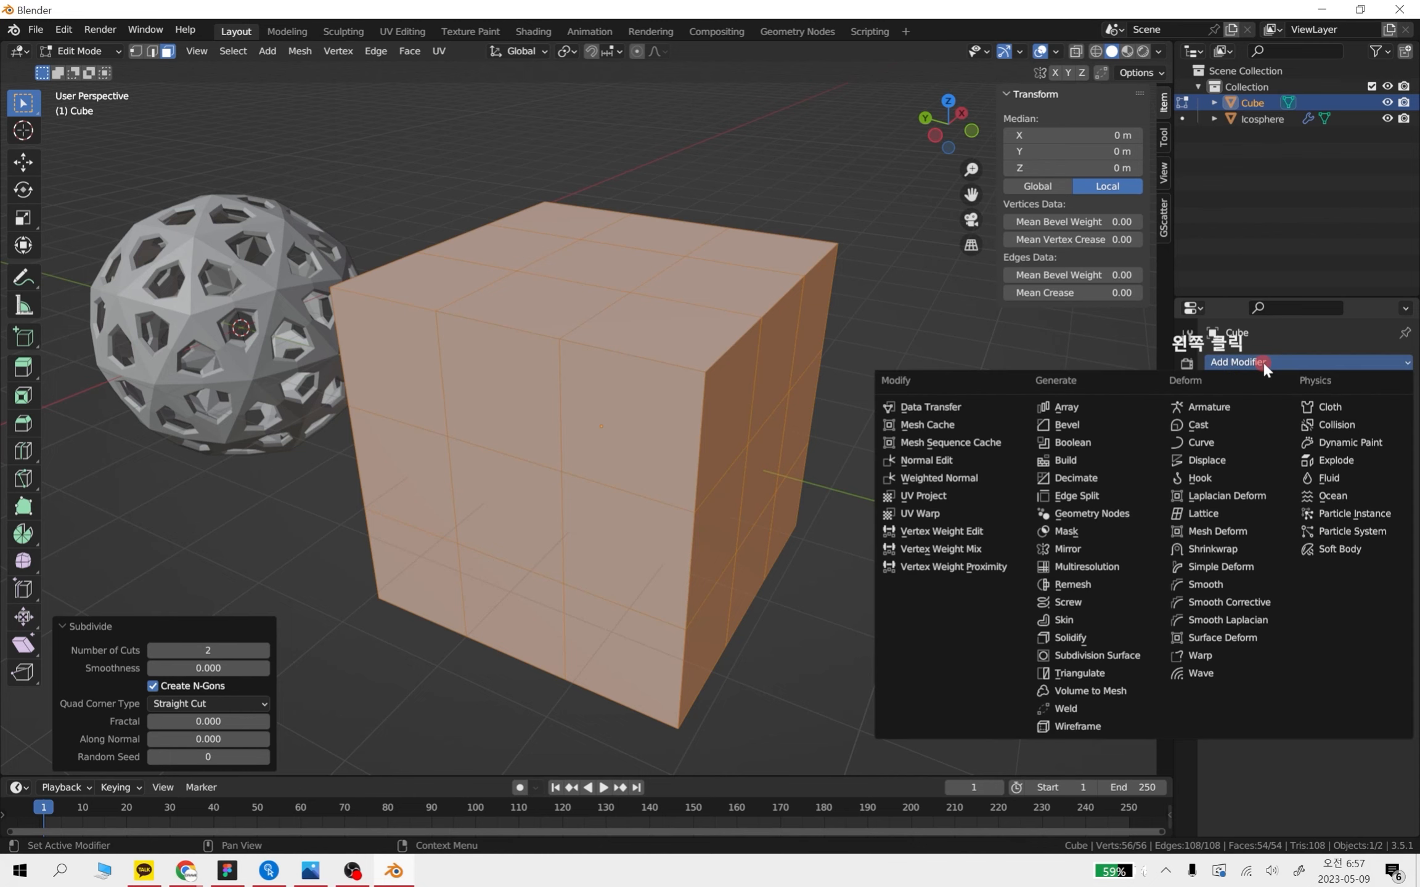
pyautogui.click(1100, 727)
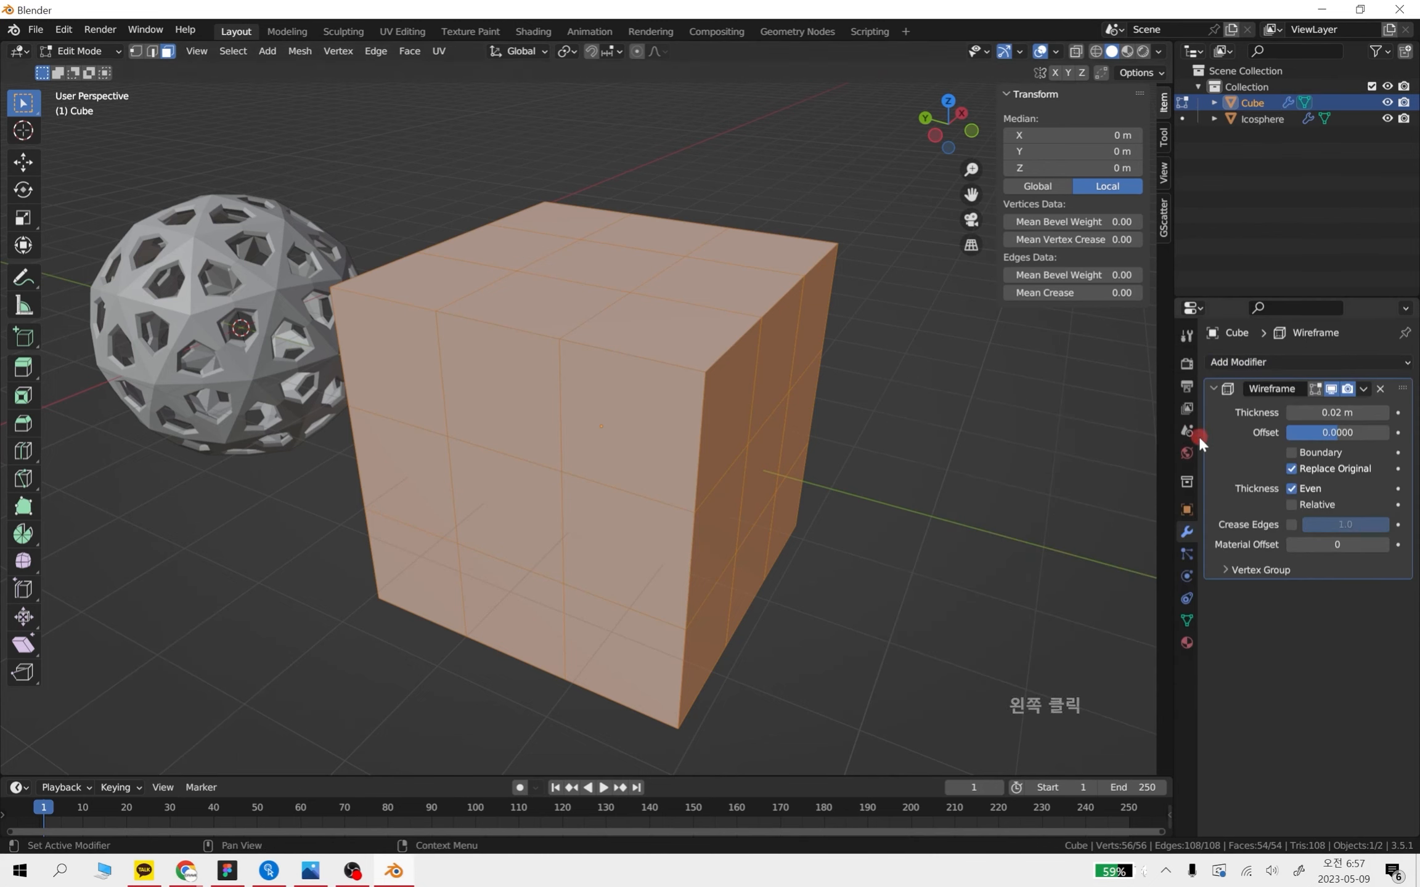
pyautogui.press('Tab')
pyautogui.moveTo(874, 447); pyautogui.dragTo(975, 501, button='middle')
pyautogui.click(918, 499)
pyautogui.click(781, 377)
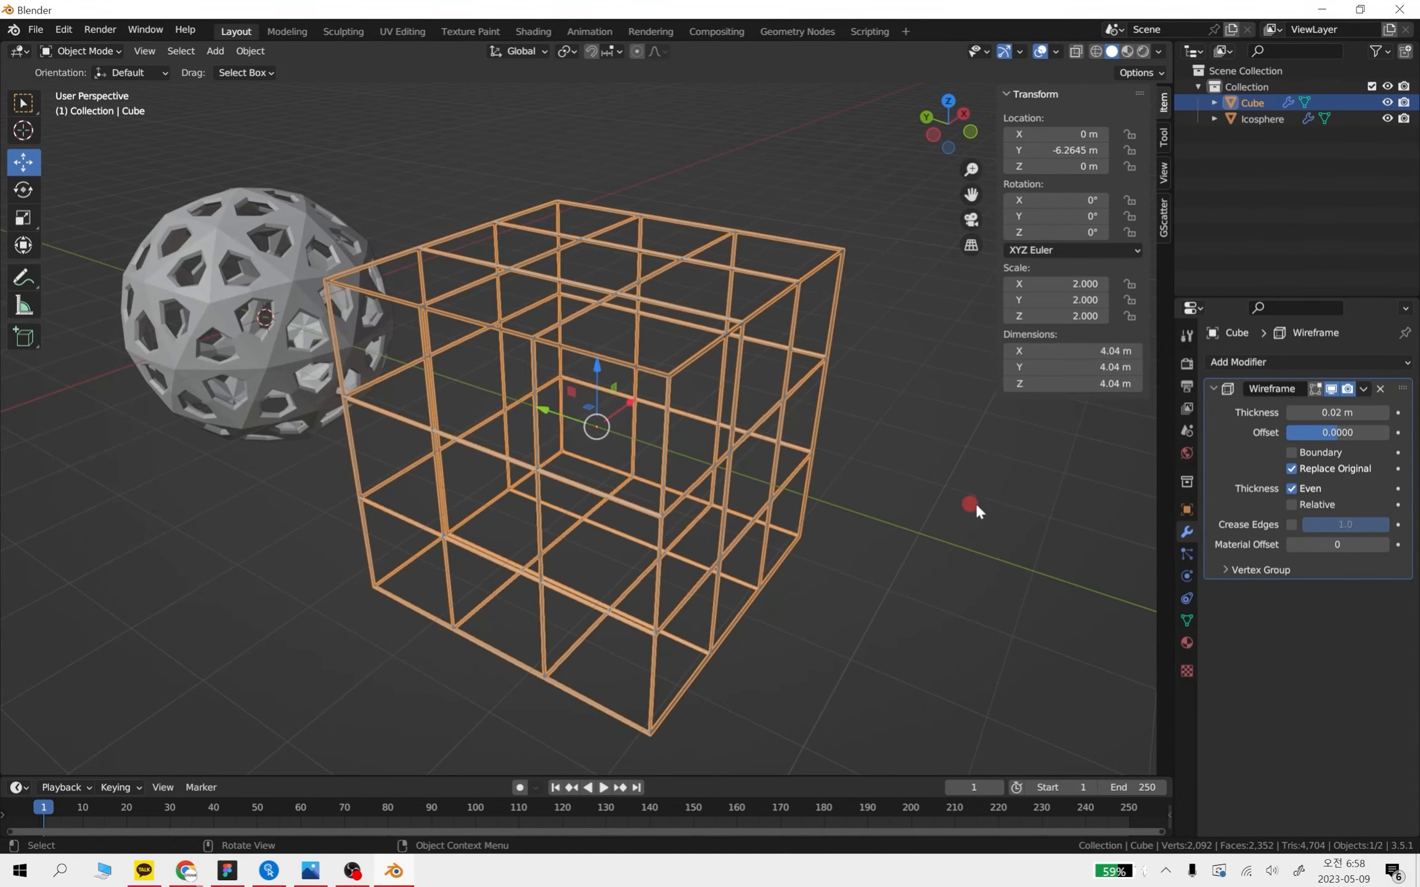
# Set the cube's Wireframe modifier thickness to 0.1 m
pyautogui.click(1335, 415)
pyautogui.click(1311, 412)
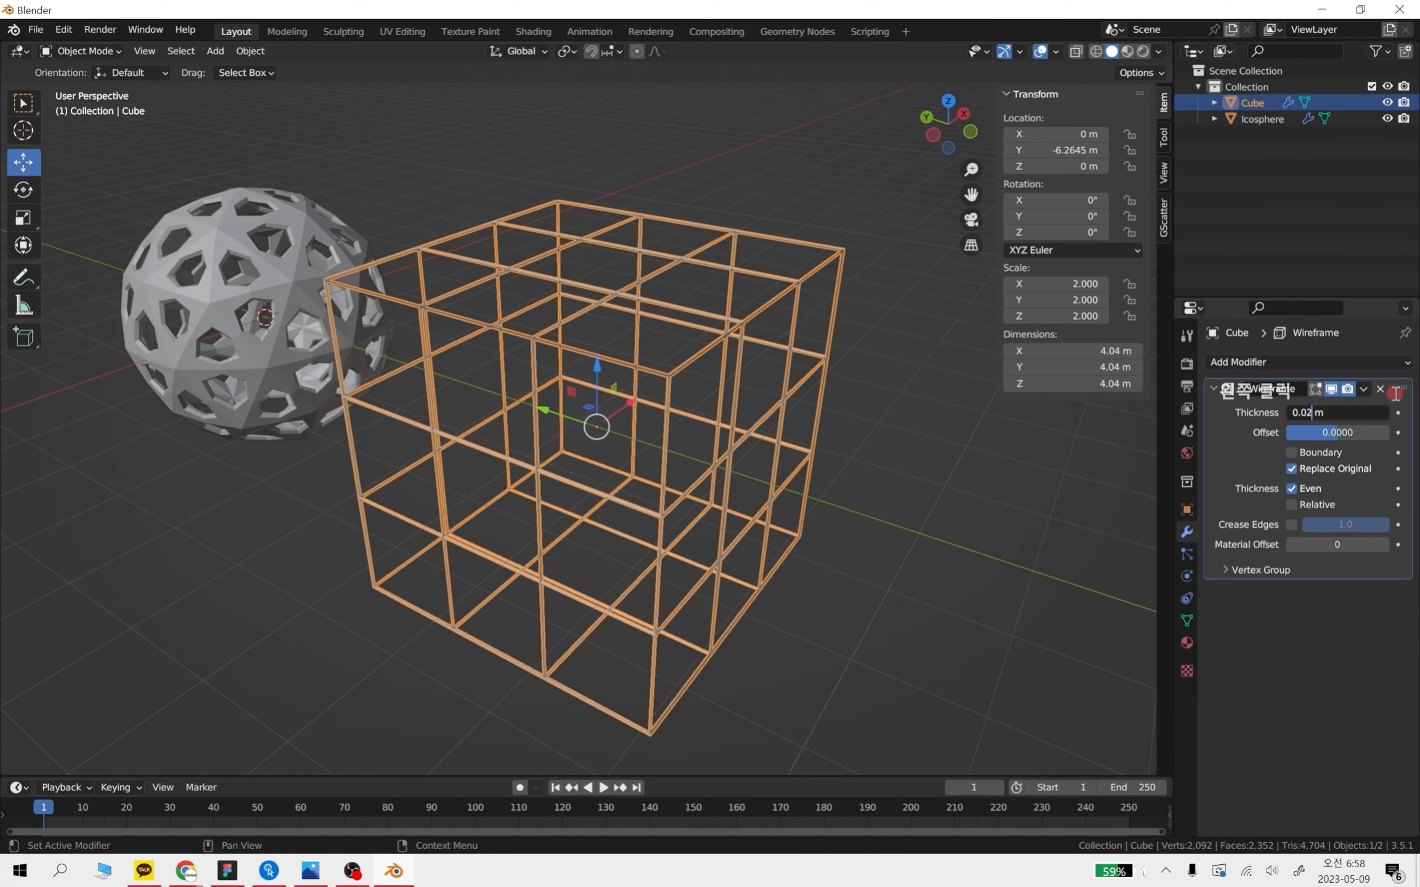
pyautogui.write('1')
pyautogui.press('Return')
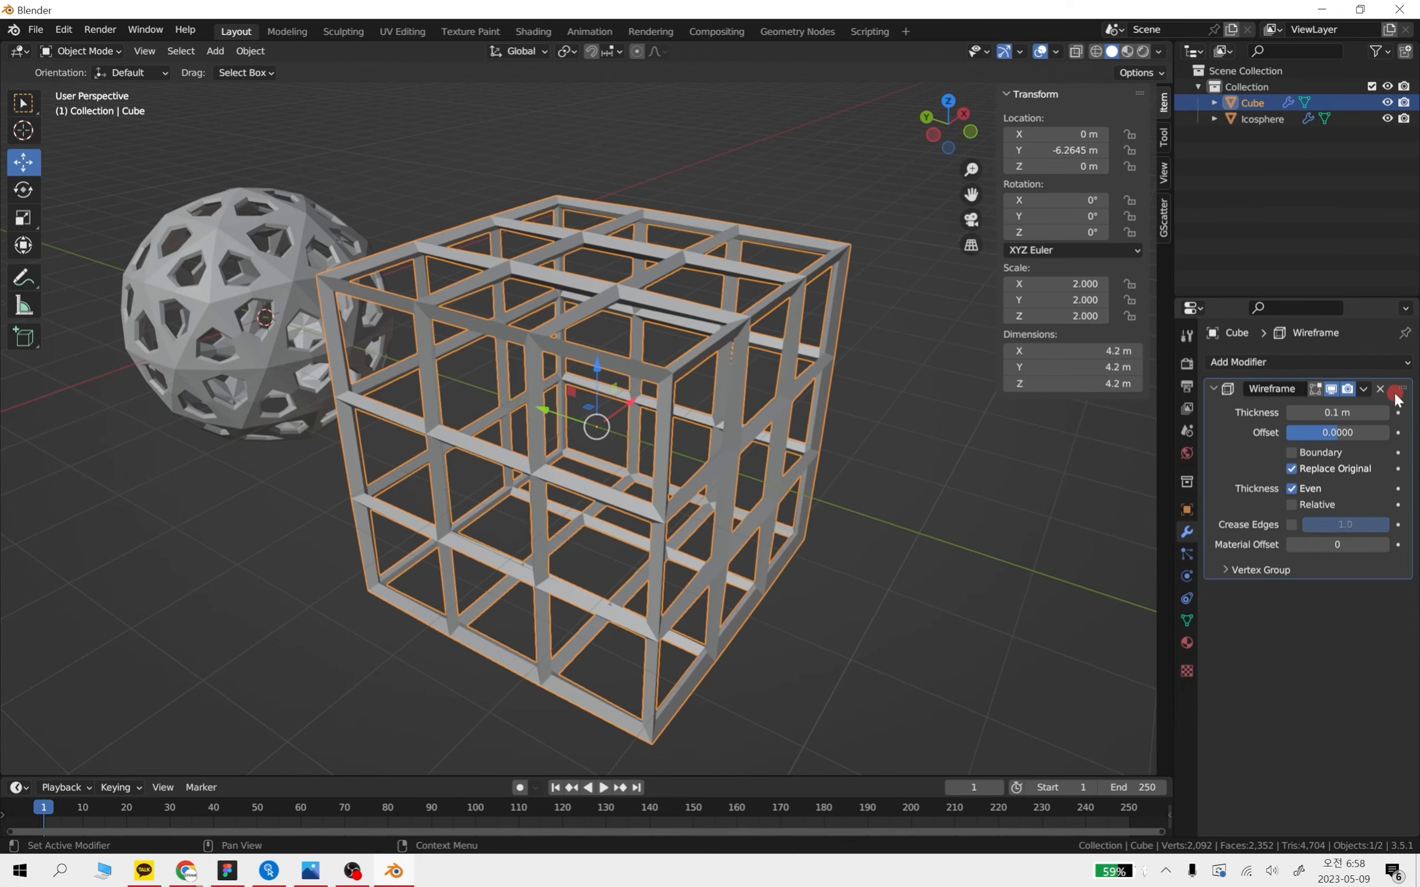
pyautogui.moveTo(696, 543); pyautogui.dragTo(525, 437, button='middle')
pyautogui.scroll(3, 802, 409)
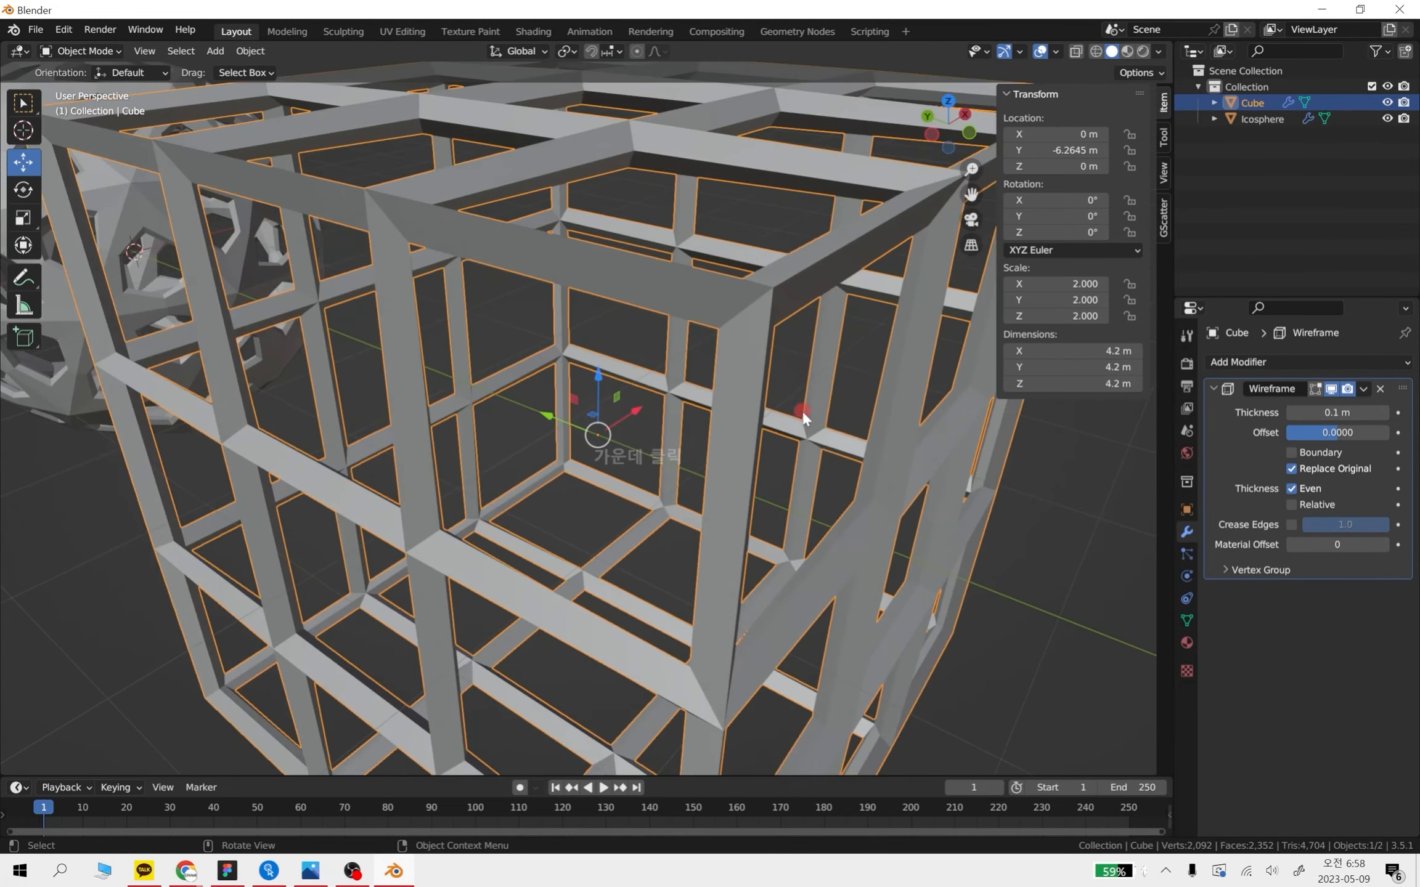
pyautogui.scroll(-2, 844, 472)
pyautogui.keyDown('shift'); pyautogui.moveTo(881, 484); pyautogui.dragTo(776, 432, button='middle'); pyautogui.keyUp('shift')
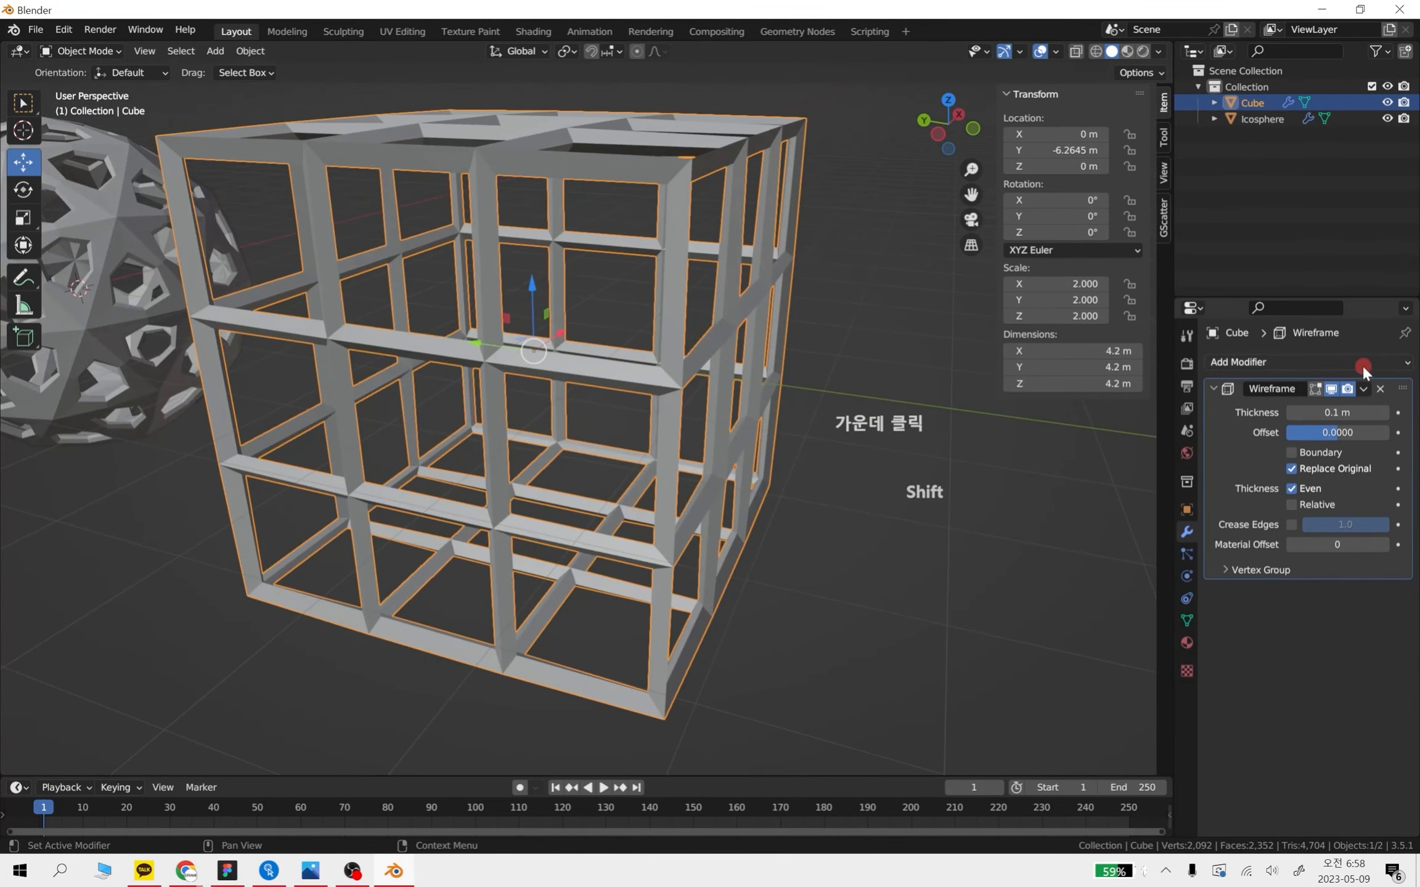
# Add a Subdivision Surface modifier to the cube after the Wireframe modifier and set its viewport level to 2
pyautogui.click(1356, 362)
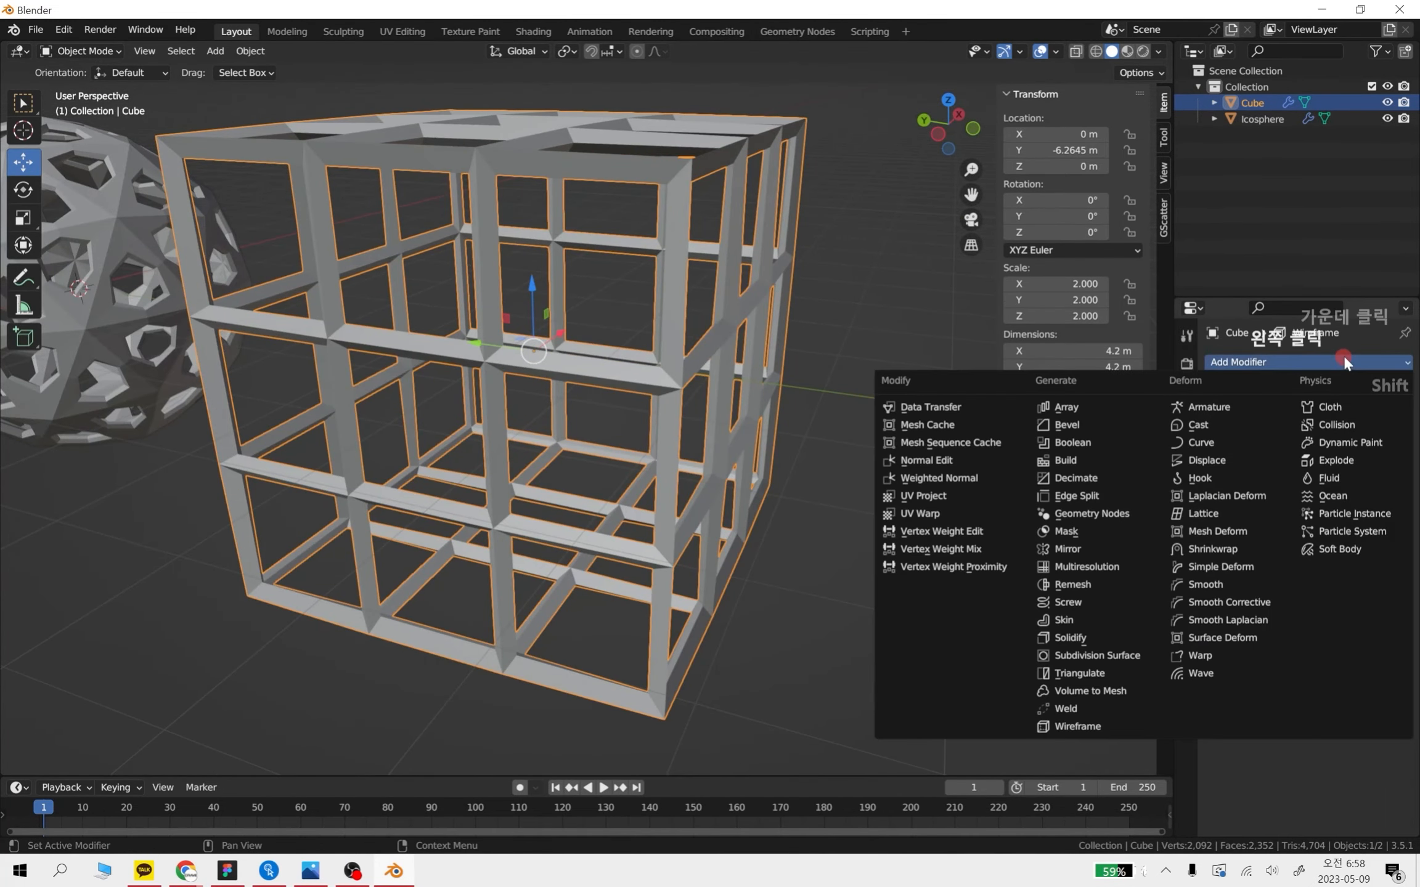
pyautogui.click(1126, 659)
pyautogui.moveTo(801, 502); pyautogui.dragTo(738, 637, button='middle')
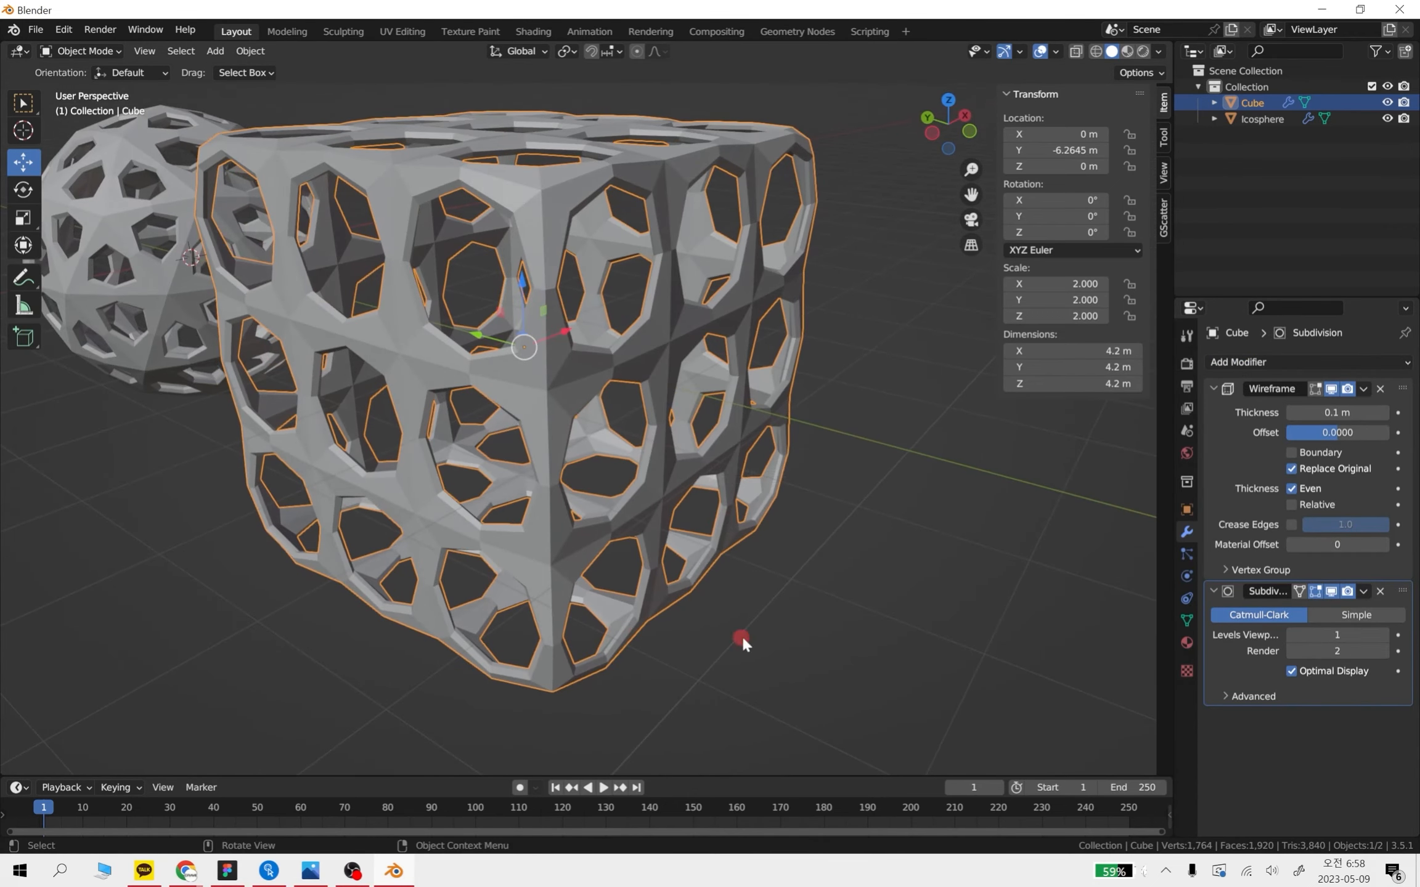
pyautogui.click(1384, 635)
pyautogui.click(862, 562)
pyautogui.scroll(-3, 847, 567)
pyautogui.moveTo(847, 567); pyautogui.dragTo(784, 453, button='middle')
# Select both the perforated cube and the perforated ball, and delete them
pyautogui.moveTo(915, 677); pyautogui.dragTo(221, 303)
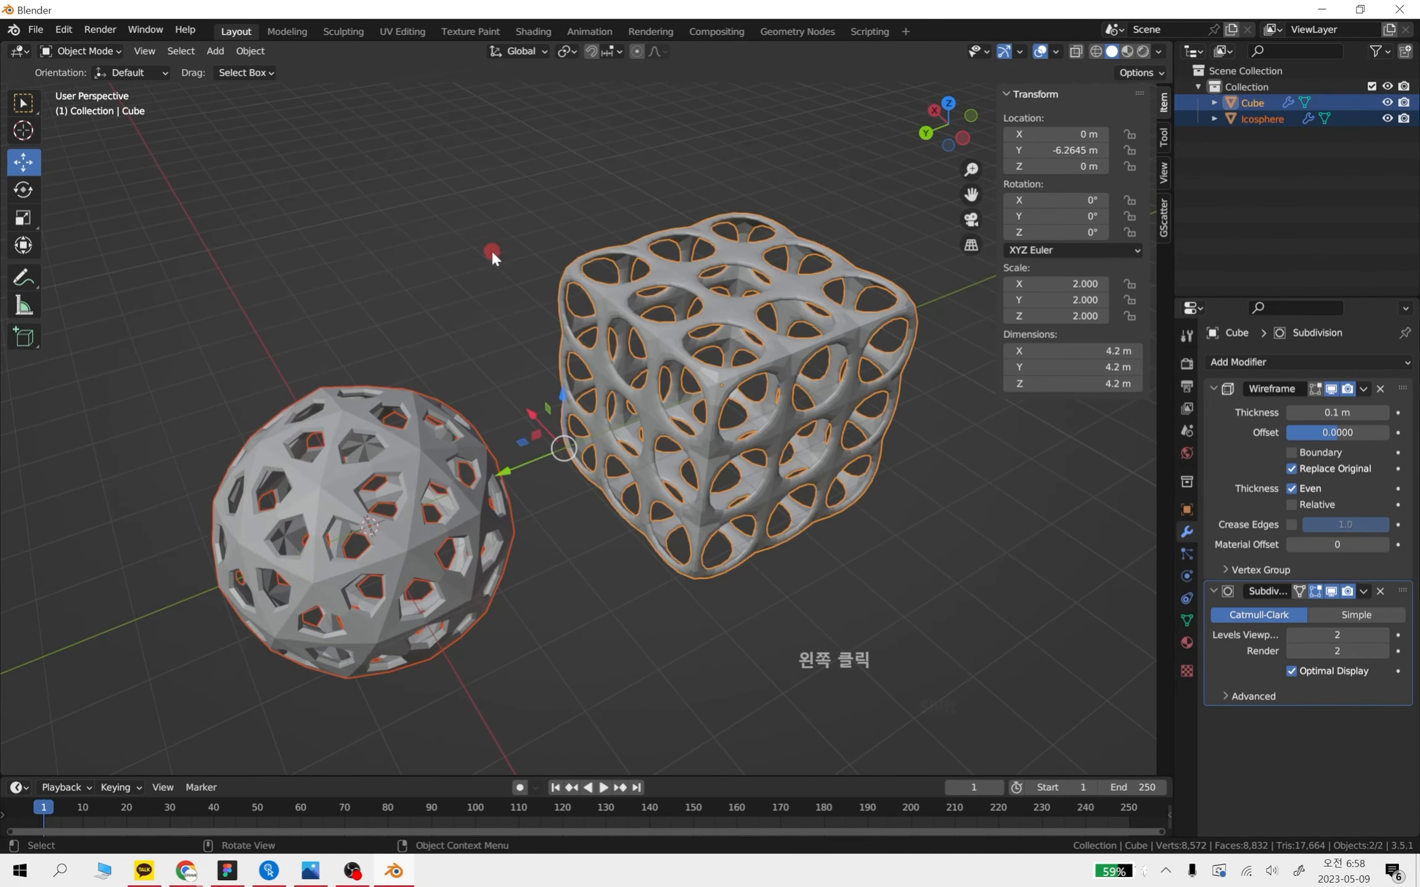
pyautogui.press('Delete')
pyautogui.moveTo(573, 393); pyautogui.dragTo(456, 385, button='middle')
# Add a new ico sphere at the origin with 3 subdivisions and a 1 m radius
pyautogui.hotkey('shift', 'a')
pyautogui.moveTo(425, 384)
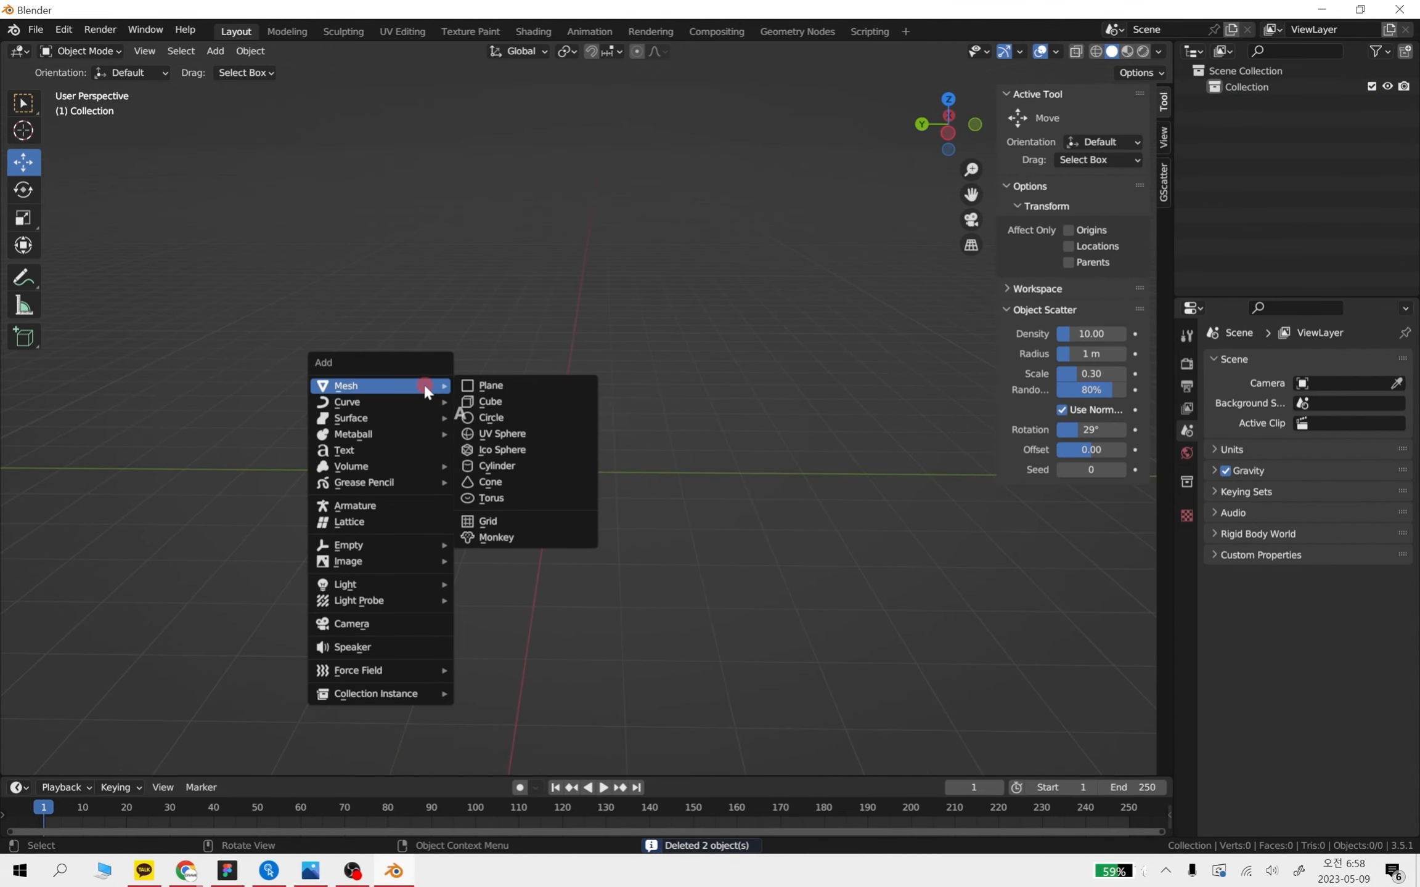
pyautogui.click(523, 453)
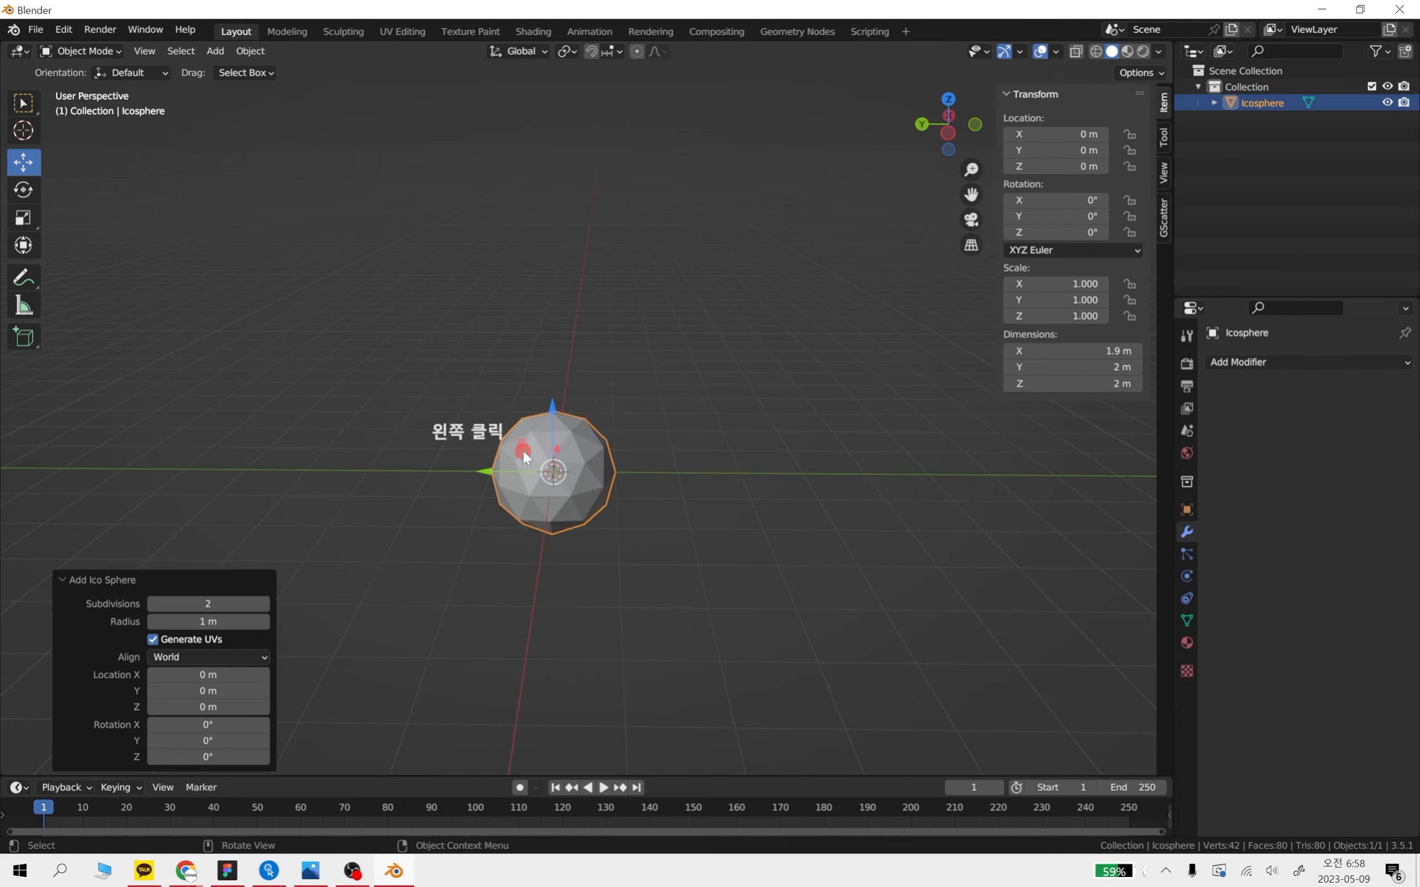
pyautogui.click(264, 605)
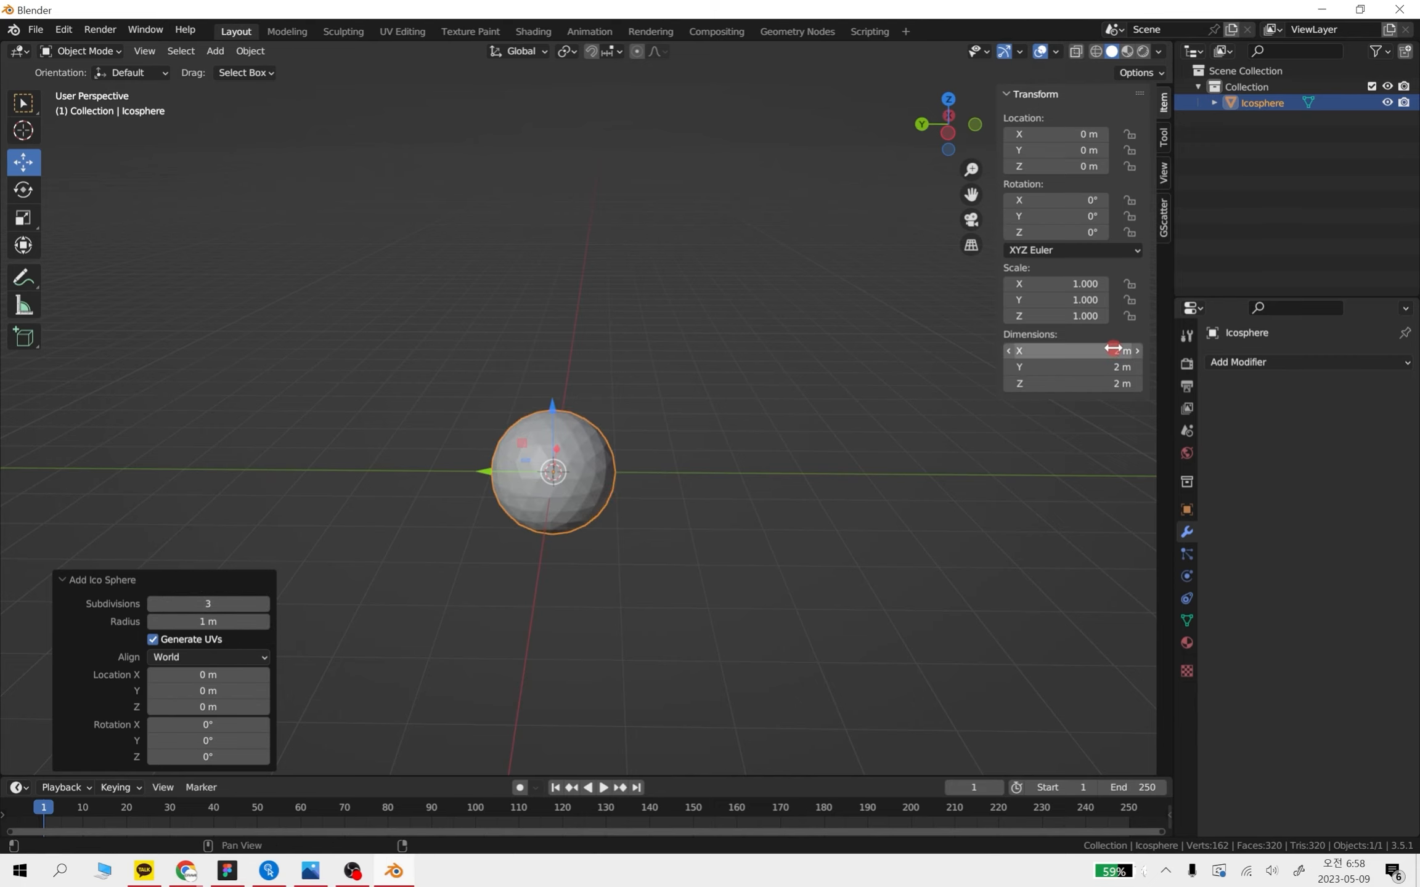
# Add a Wireframe modifier to the ico sphere
pyautogui.scroll(3, 646, 527)
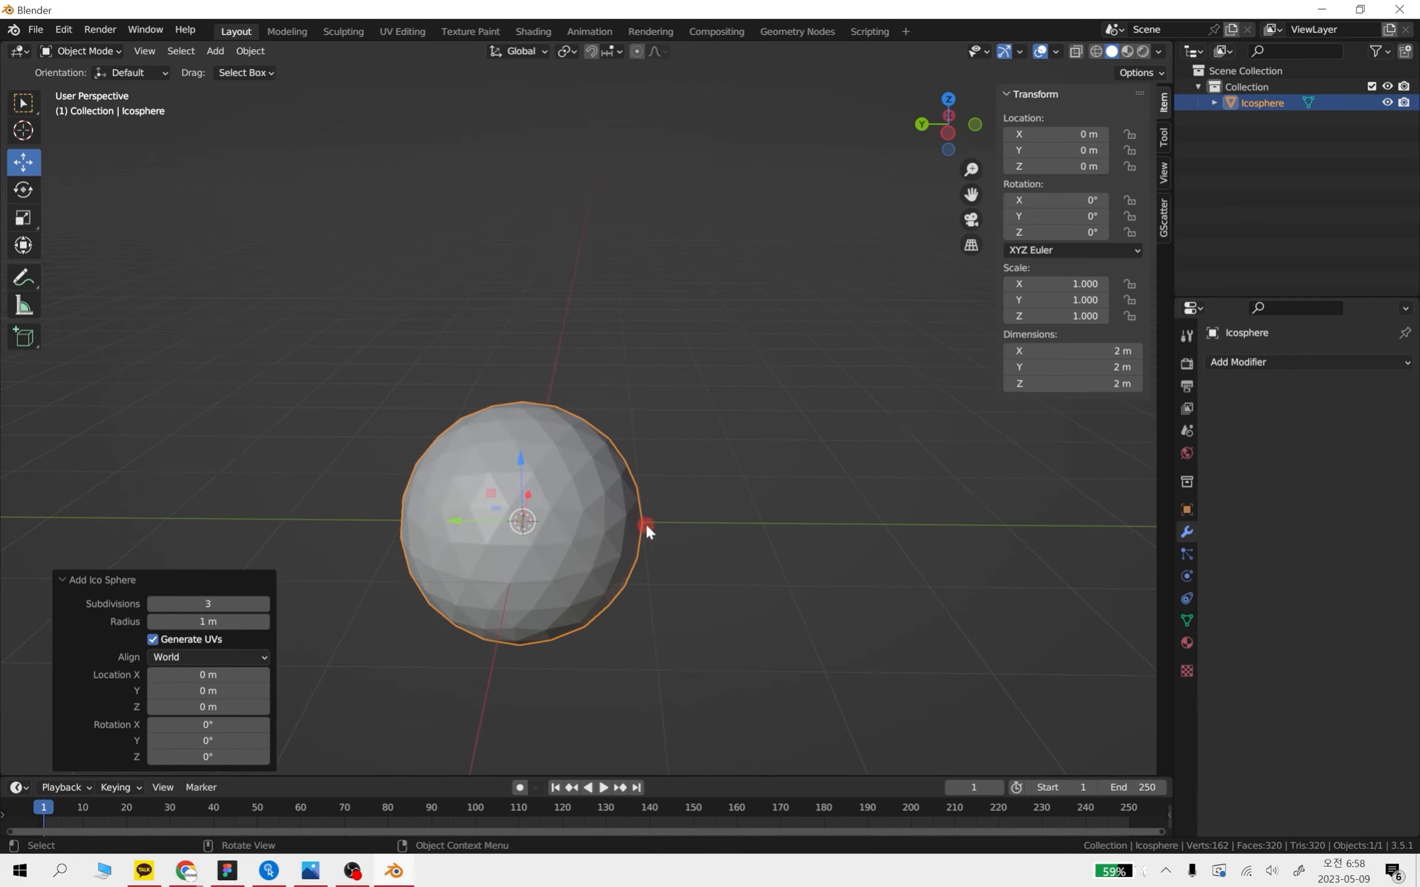
pyautogui.click(1184, 531)
pyautogui.click(1278, 369)
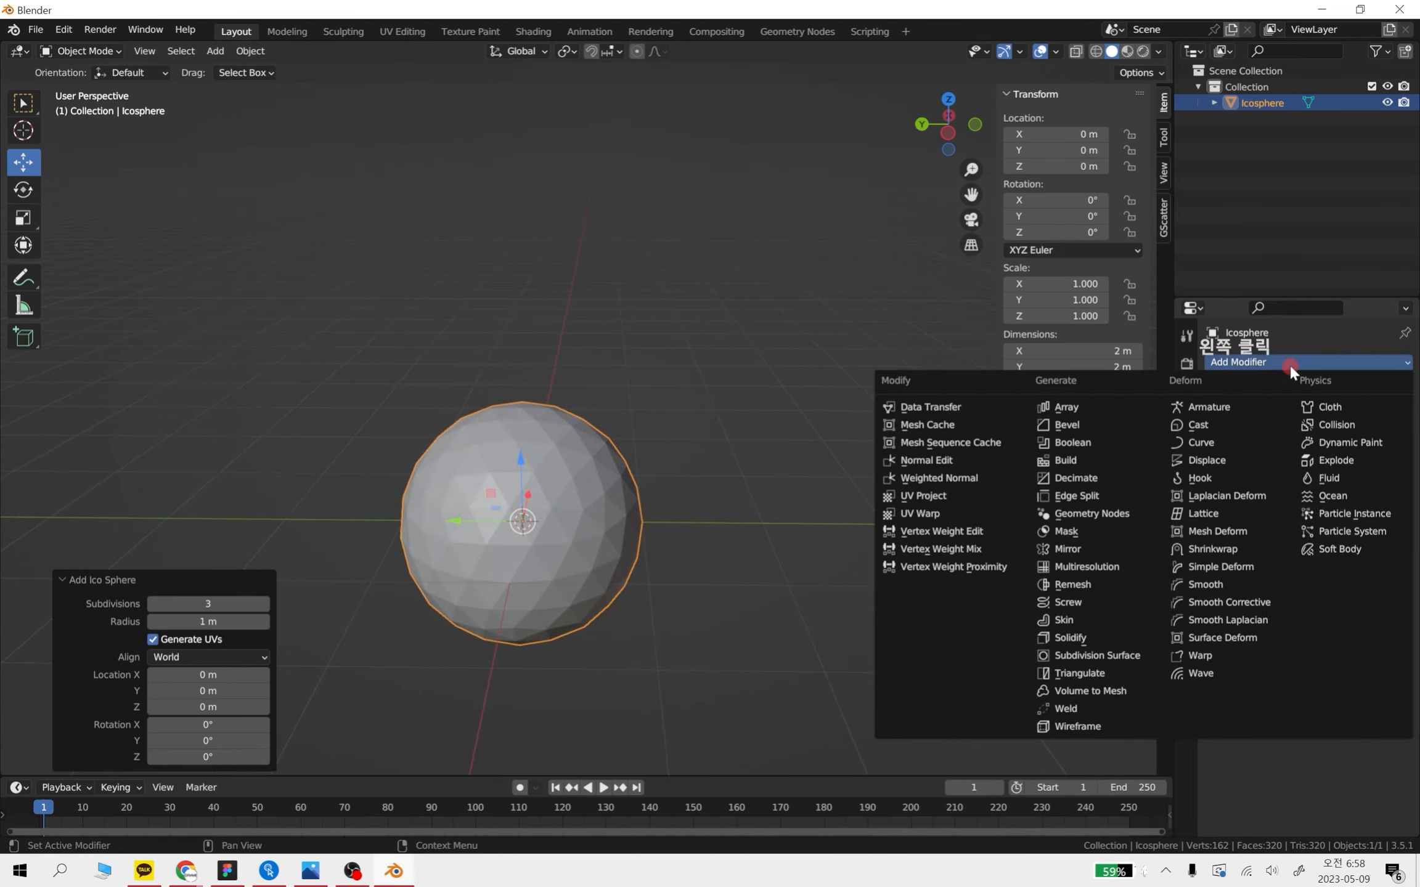
pyautogui.click(1073, 724)
pyautogui.scroll(5, 650, 513)
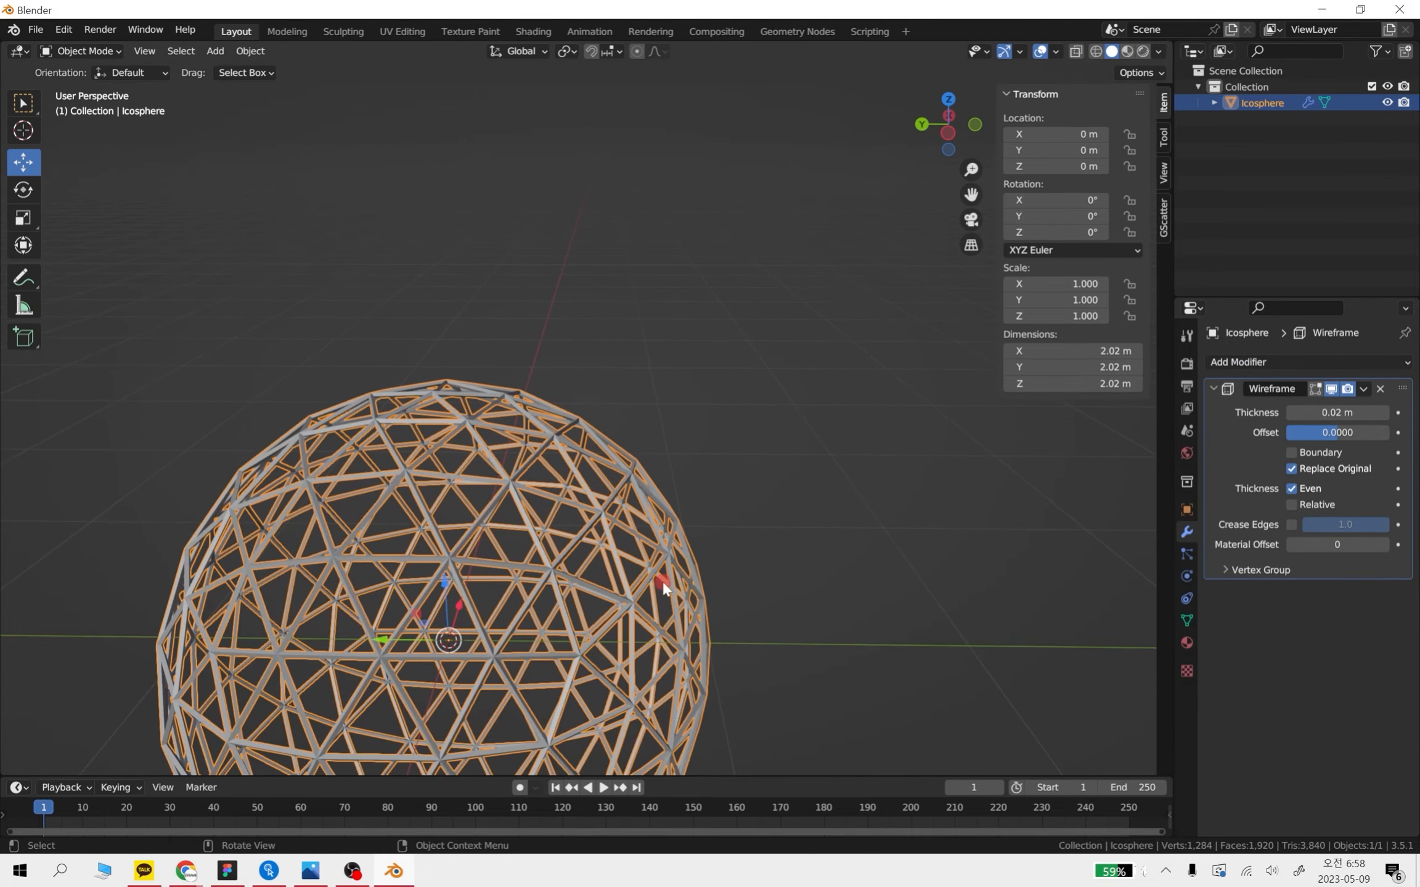
pyautogui.keyDown('shift'); pyautogui.moveTo(784, 581); pyautogui.dragTo(824, 532, button='middle'); pyautogui.keyUp('shift')
# Set the ico sphere's Wireframe modifier thickness to 0.1 m and deselect the sphere
pyautogui.click(1332, 412)
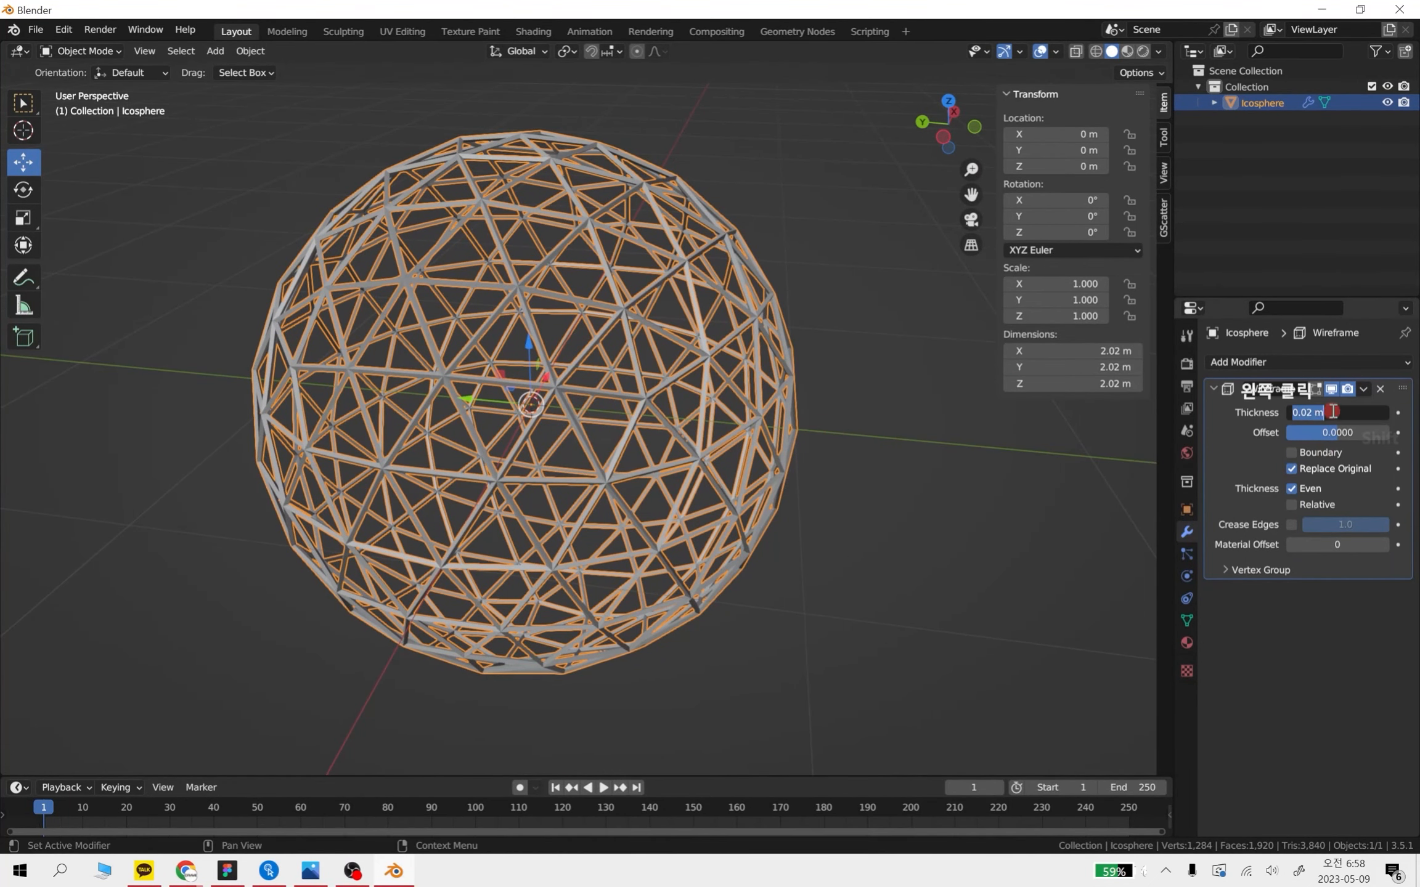
pyautogui.click(1309, 413)
pyautogui.press('BackSpace')
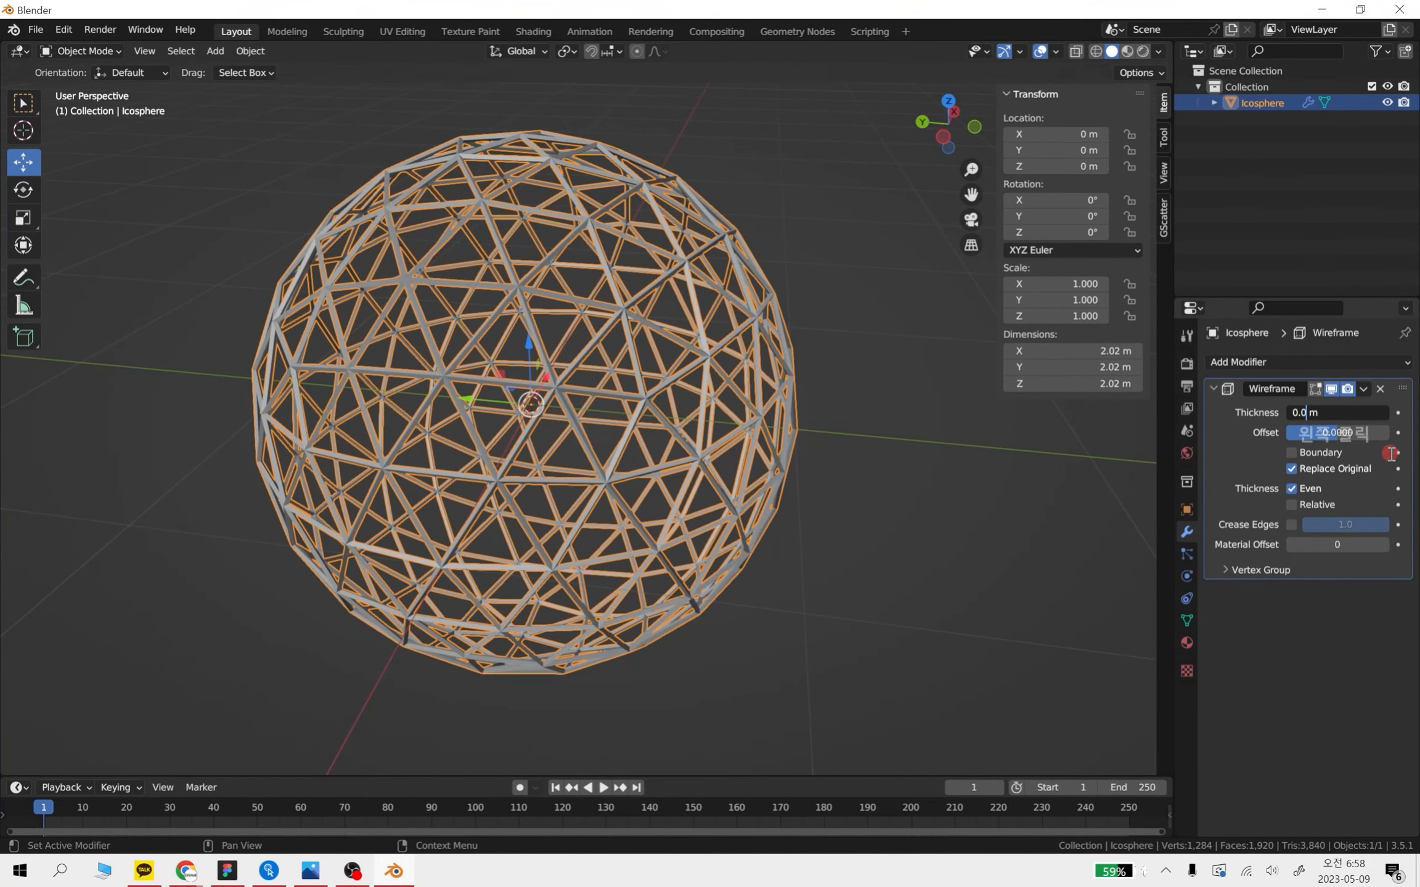
pyautogui.press('Return')
pyautogui.click(955, 591)
pyautogui.moveTo(956, 591); pyautogui.dragTo(846, 581, button='middle')
pyautogui.moveTo(839, 491); pyautogui.dragTo(875, 493, button='middle')
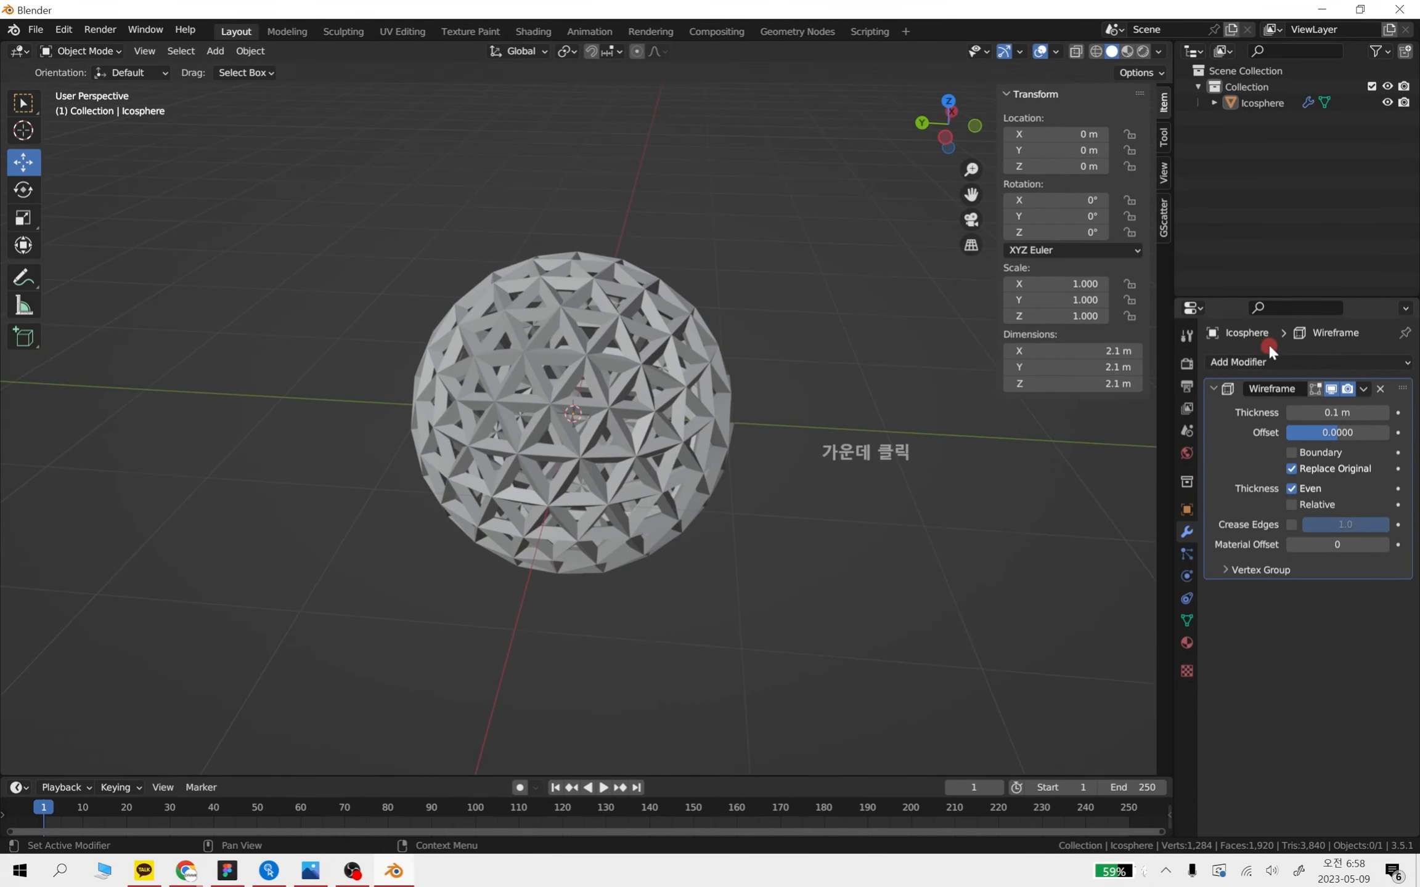
# Add a Subdivision Surface modifier to the ico sphere after the Wireframe modifier, and inspect the perforated ball from several angles
pyautogui.click(1349, 363)
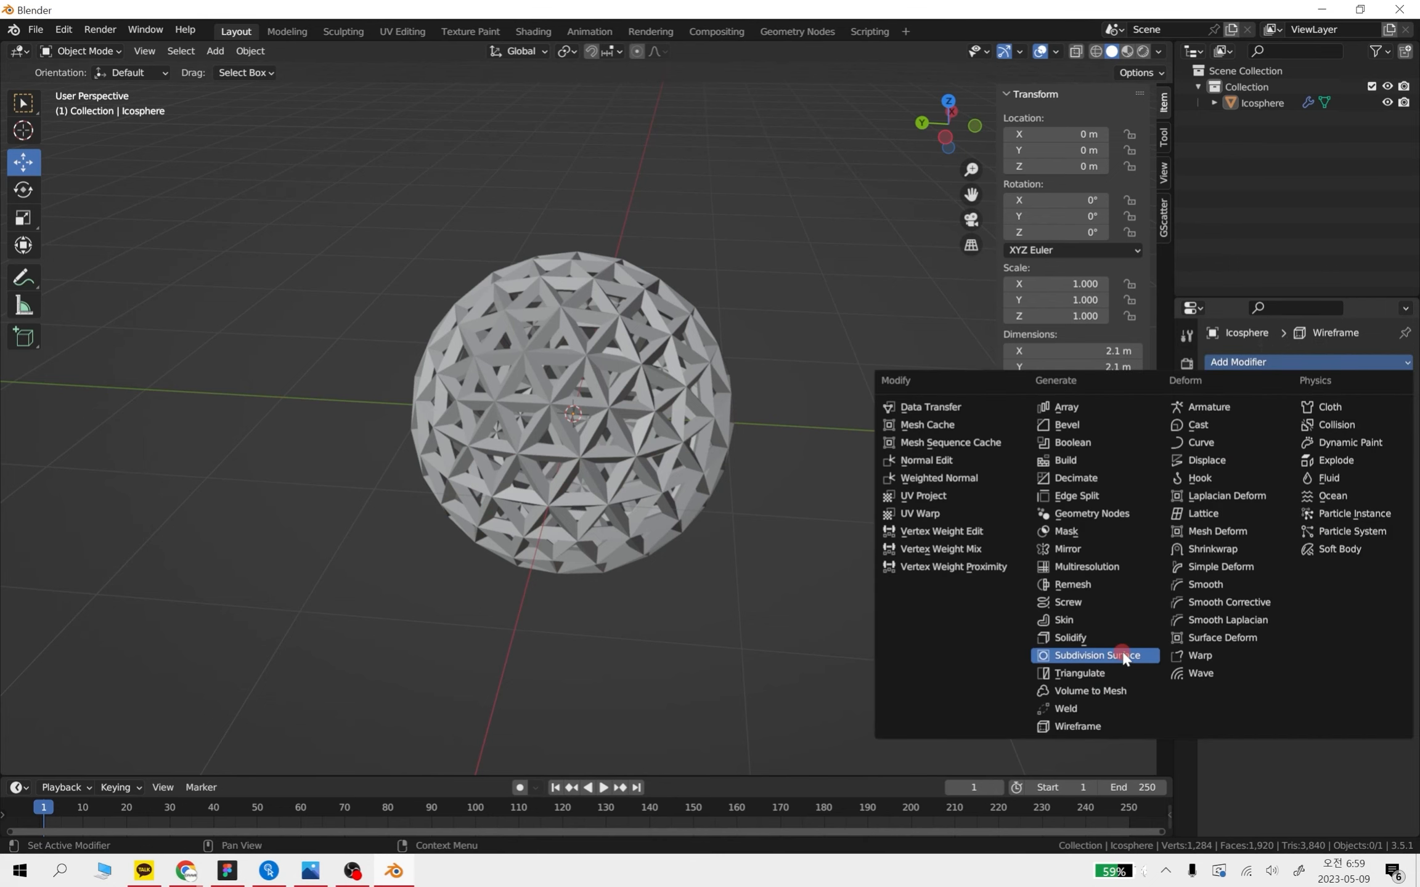
pyautogui.scroll(3, 638, 386)
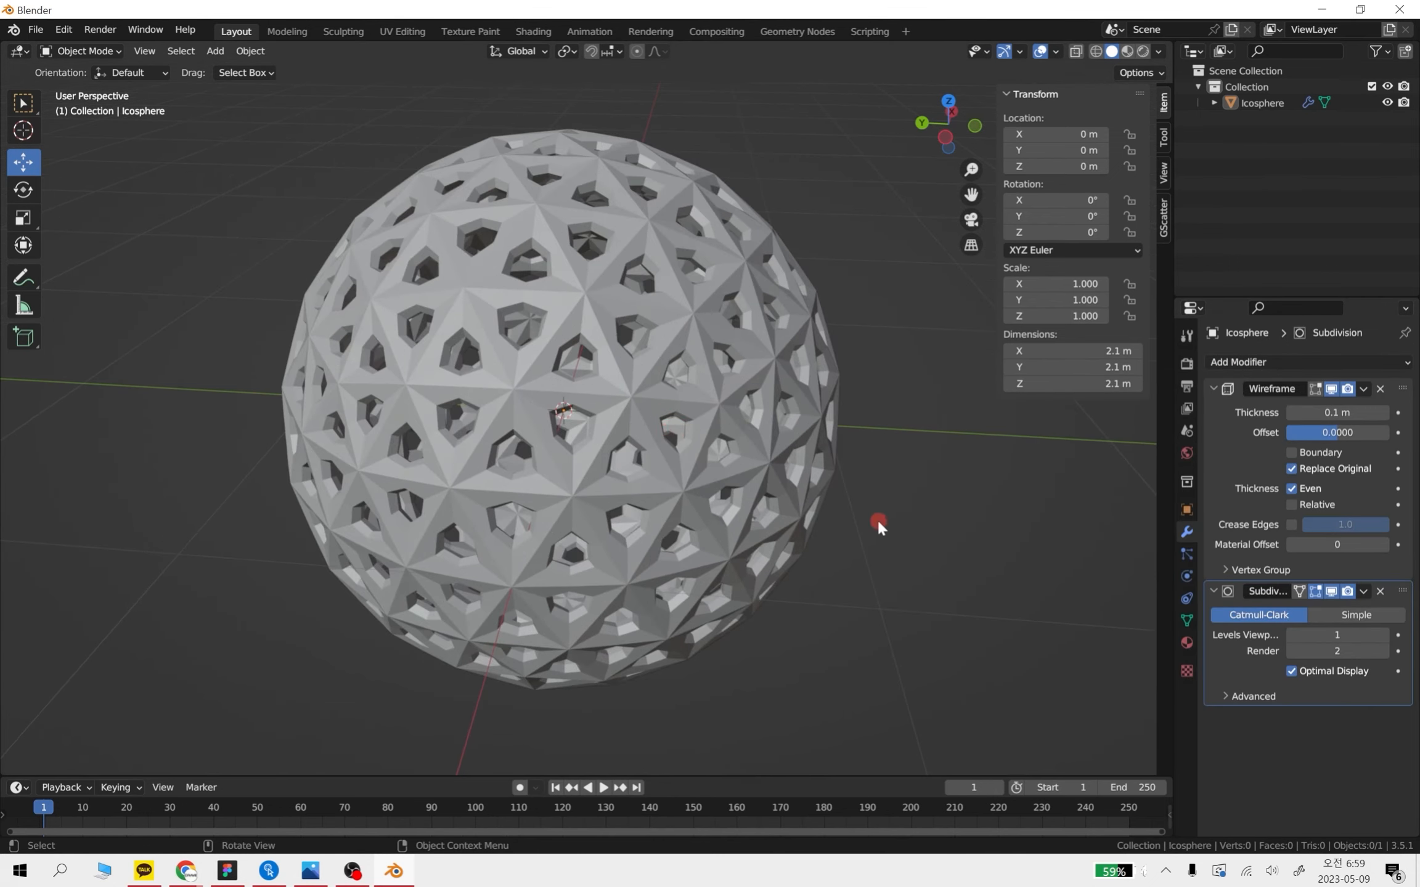
pyautogui.moveTo(877, 523); pyautogui.dragTo(904, 578, button='middle')
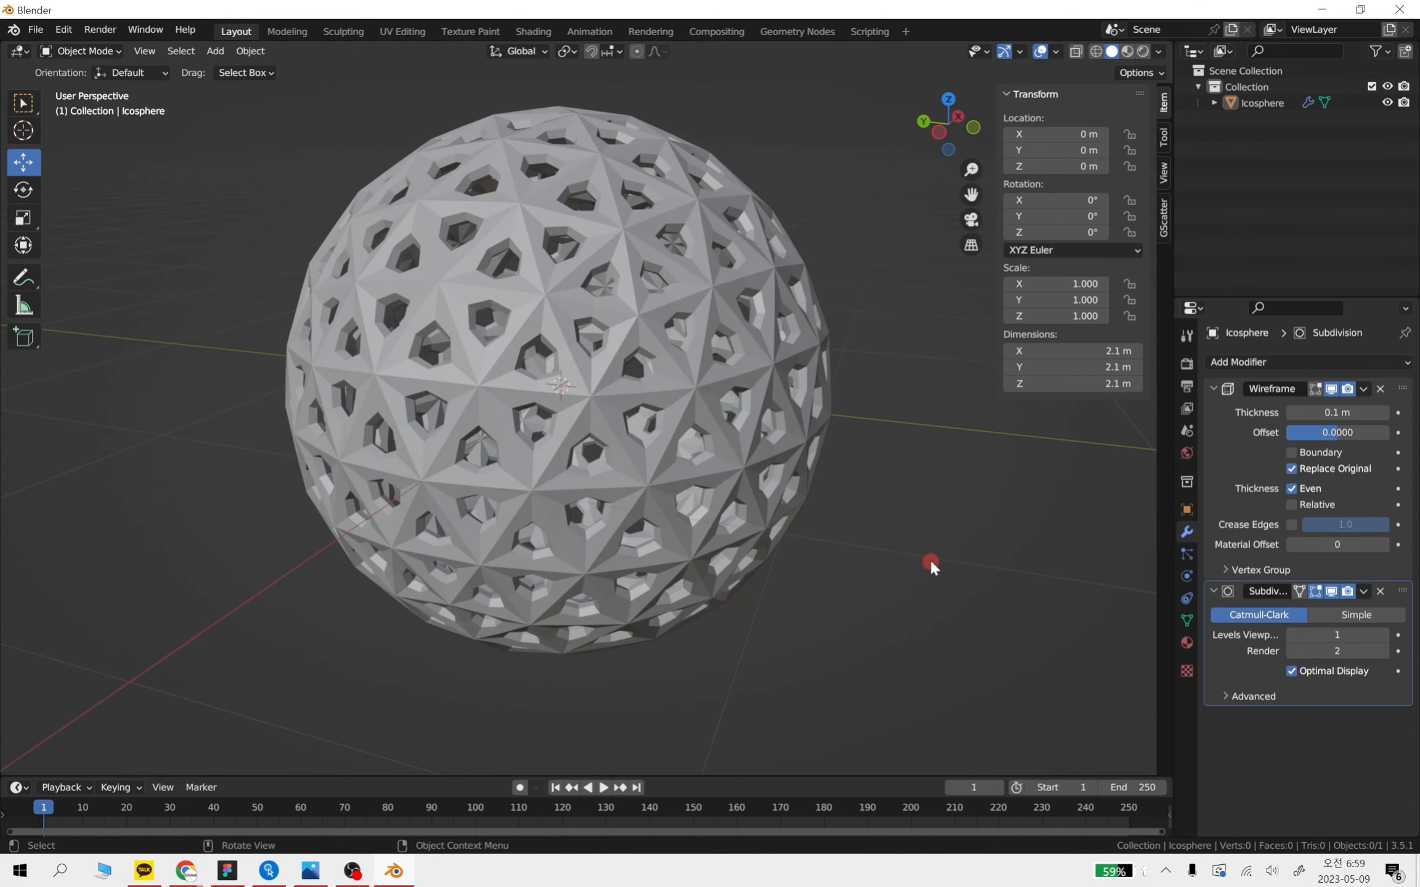
pyautogui.moveTo(793, 619); pyautogui.dragTo(853, 620, button='middle')
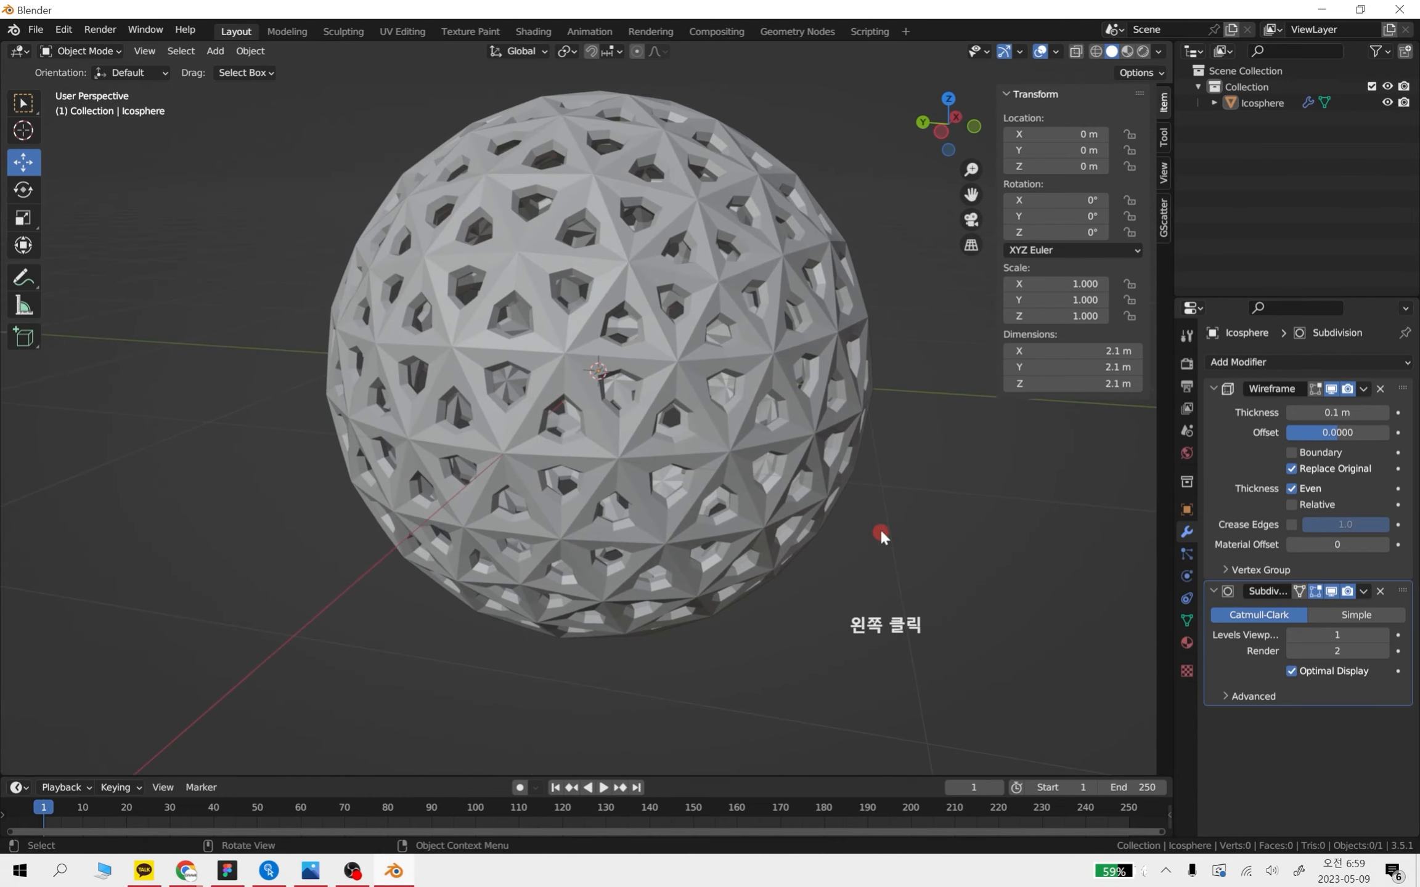
# Move the perforated ico sphere about 10.2 m along the Y axis from the origin, and delete it
pyautogui.click(773, 373)
pyautogui.scroll(-8, 691, 469)
pyautogui.keyDown('alt'); pyautogui.moveTo(691, 469); pyautogui.dragTo(541, 453, button='middle'); pyautogui.keyUp('alt')
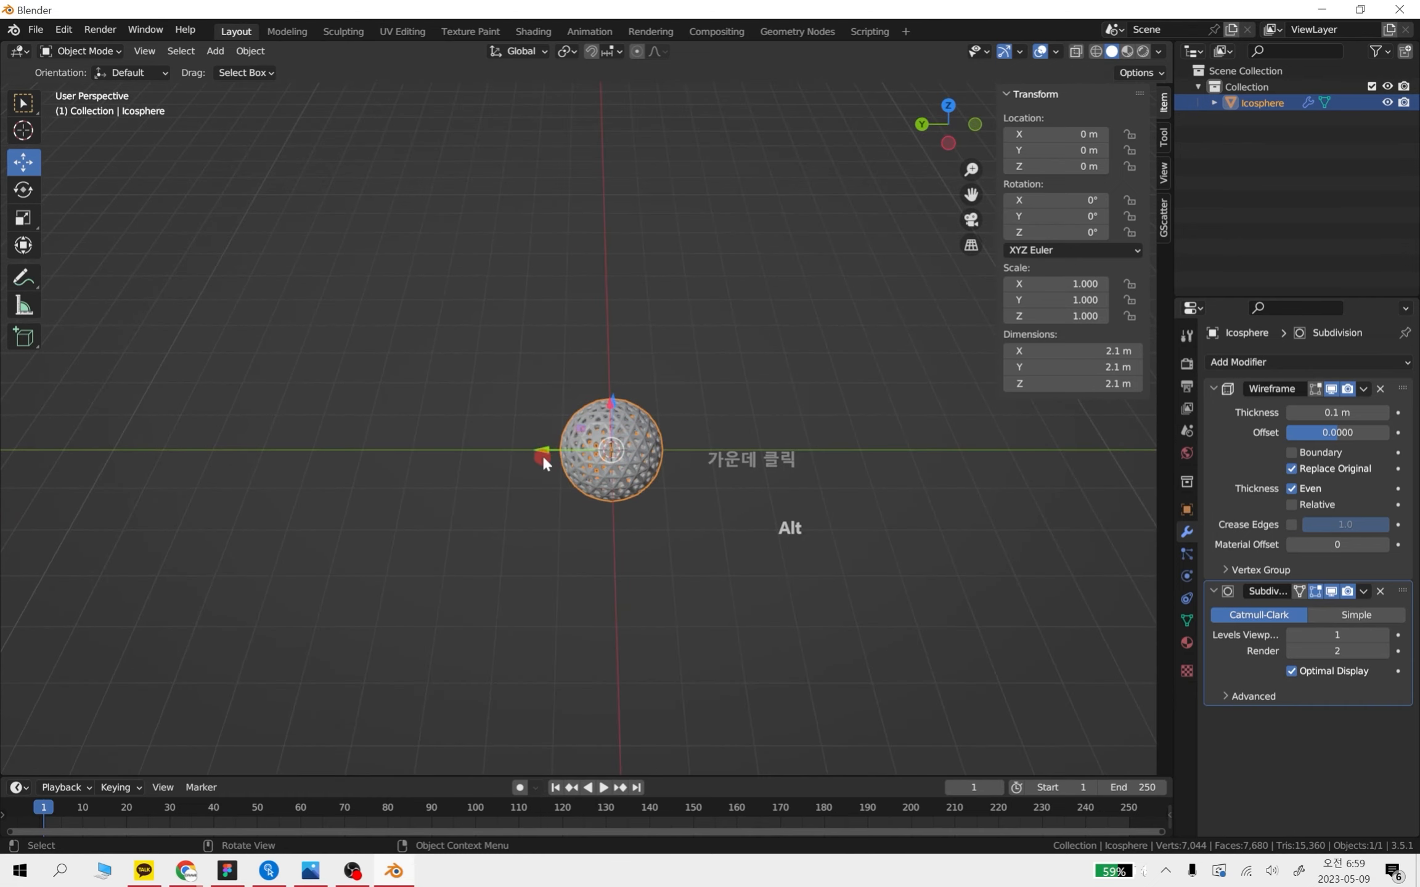
pyautogui.moveTo(541, 454); pyautogui.dragTo(154, 486)
pyautogui.click(302, 487)
pyautogui.click(476, 506)
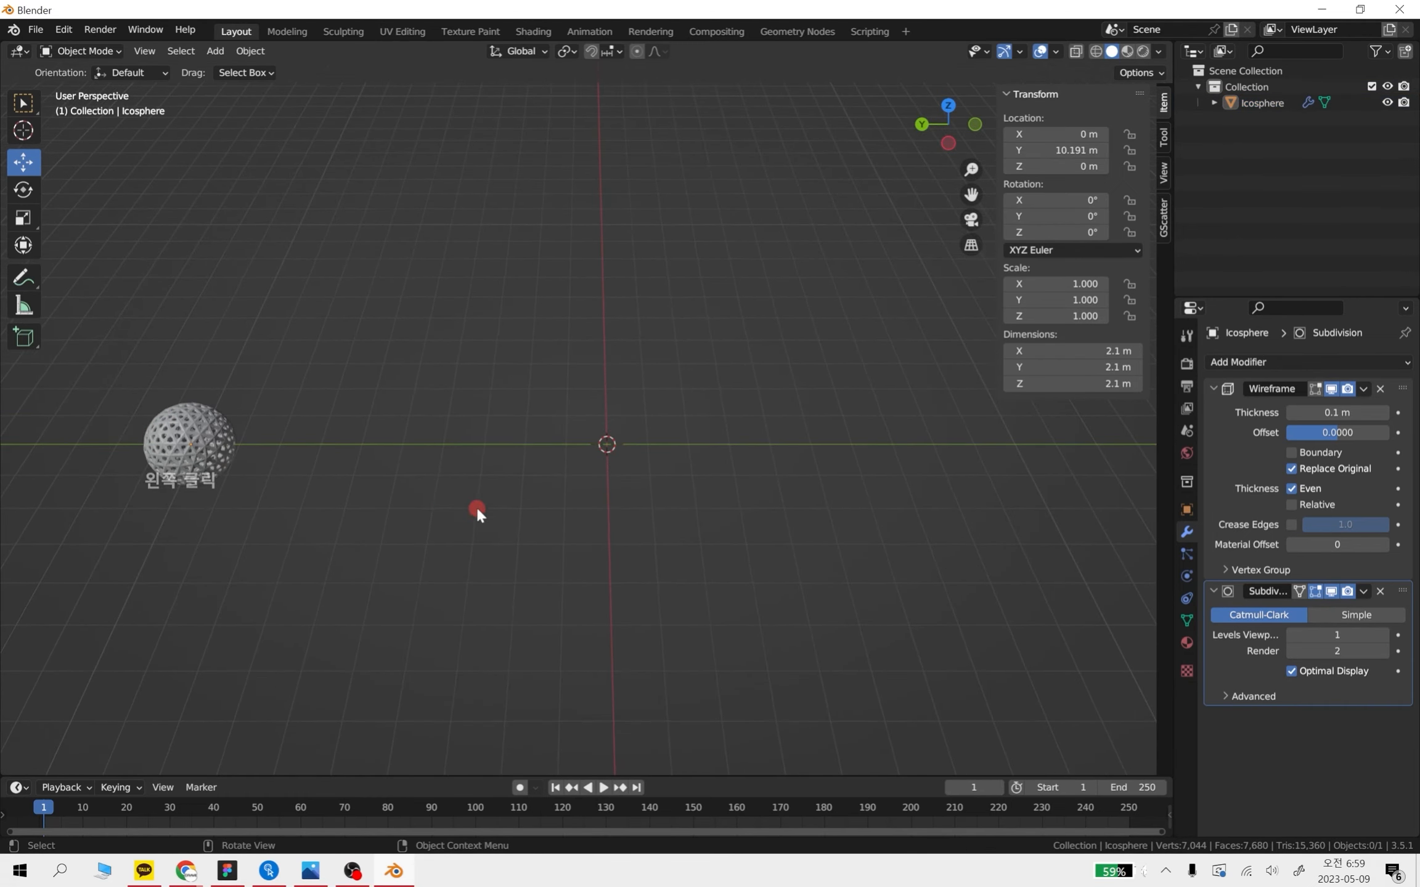
pyautogui.keyDown('shift'); pyautogui.moveTo(604, 520); pyautogui.dragTo(617, 557, button='middle'); pyautogui.keyUp('shift')
pyautogui.press('Delete')
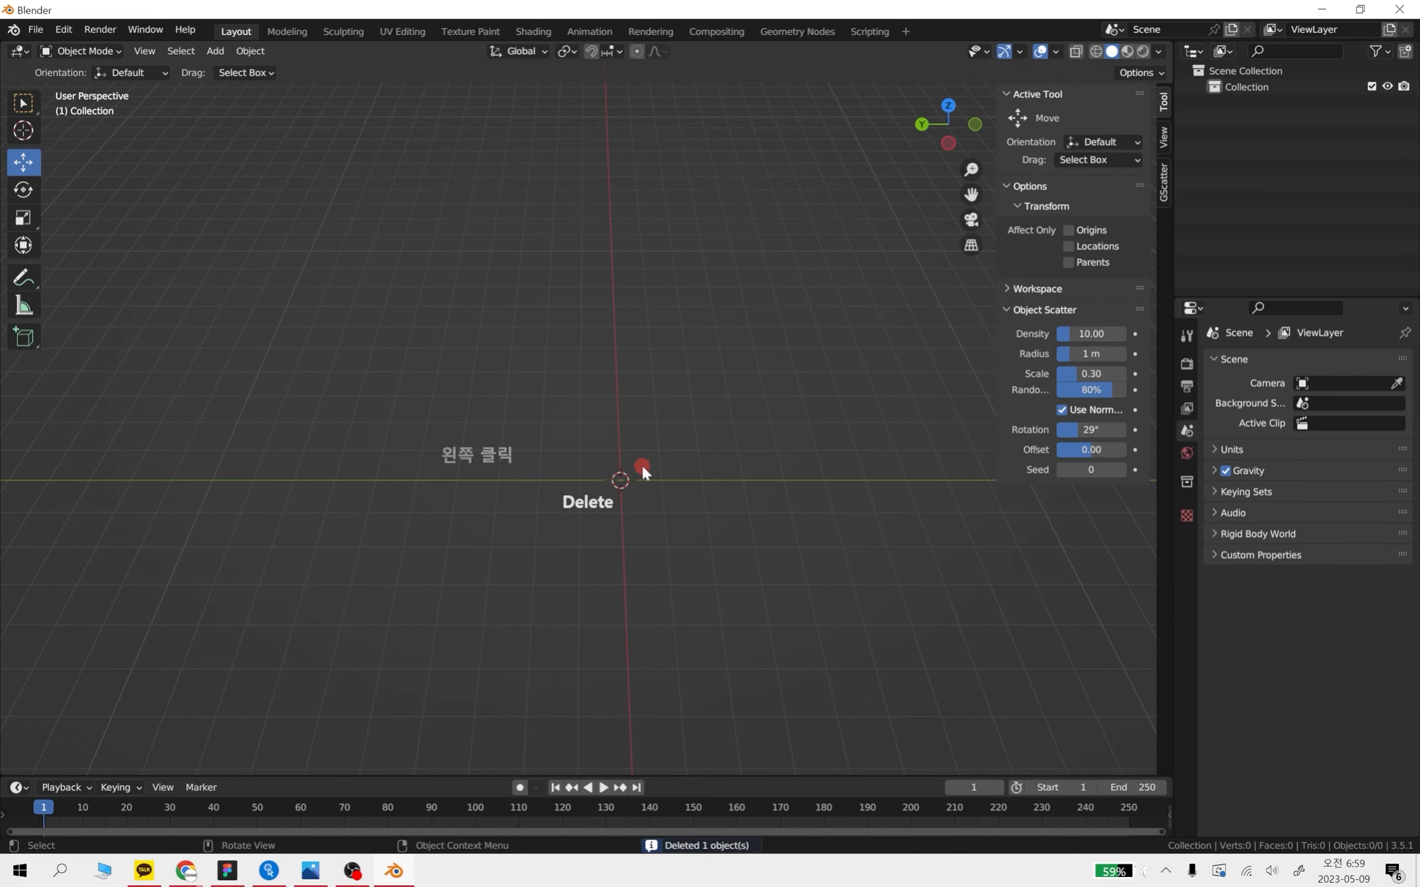
pyautogui.click(579, 424)
# Add a new cube mesh with a size of 2 m at the origin
pyautogui.moveTo(654, 522); pyautogui.dragTo(659, 484, button='middle')
pyautogui.moveTo(660, 483)
pyautogui.mouseDown(button='middle')
pyautogui.moveTo(674, 493)
pyautogui.moveTo(641, 480)
pyautogui.mouseUp(button='middle')
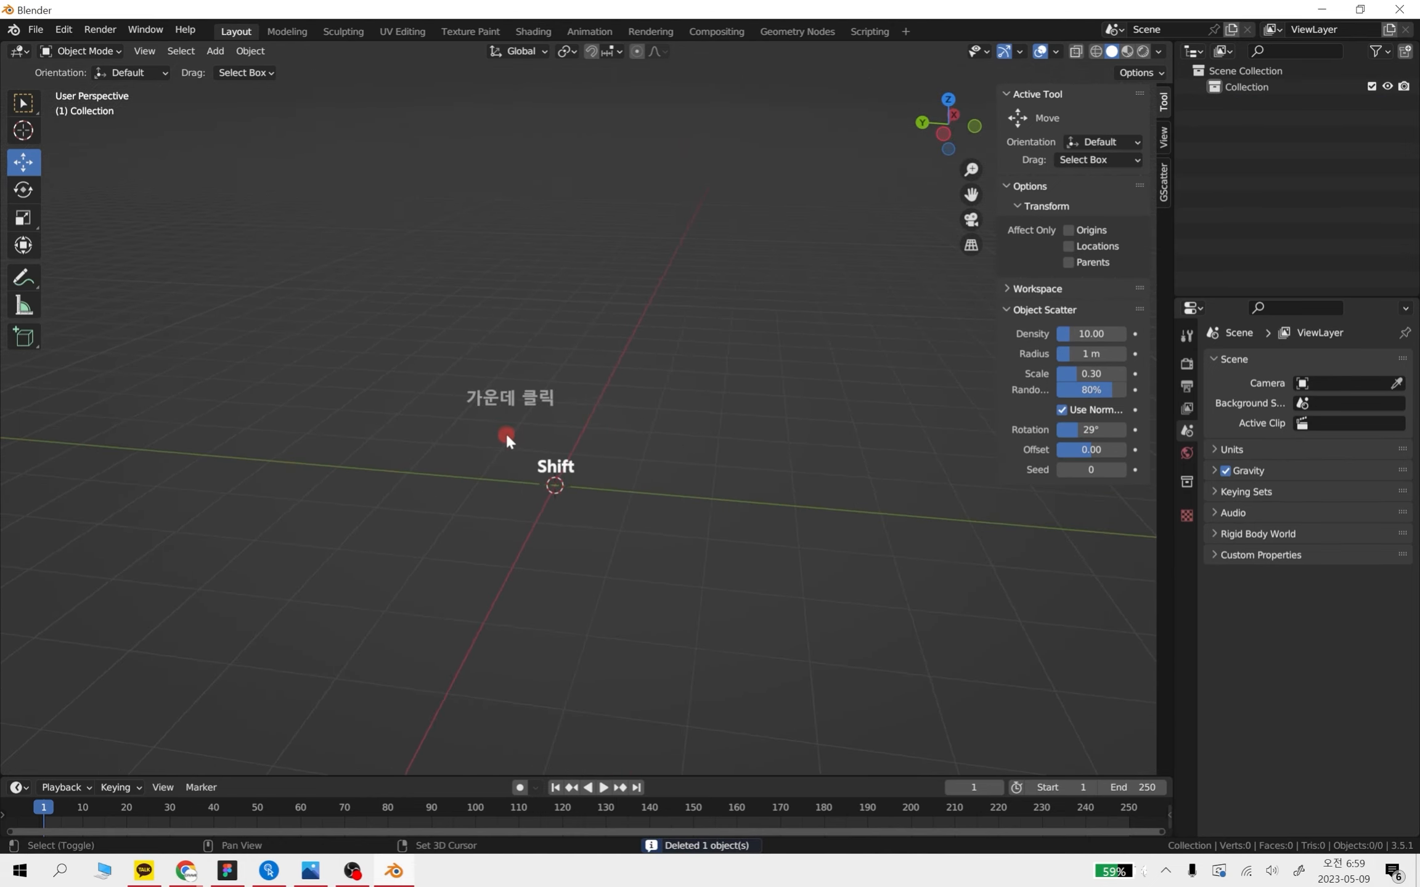
pyautogui.hotkey('shift', 'a')
pyautogui.moveTo(506, 429)
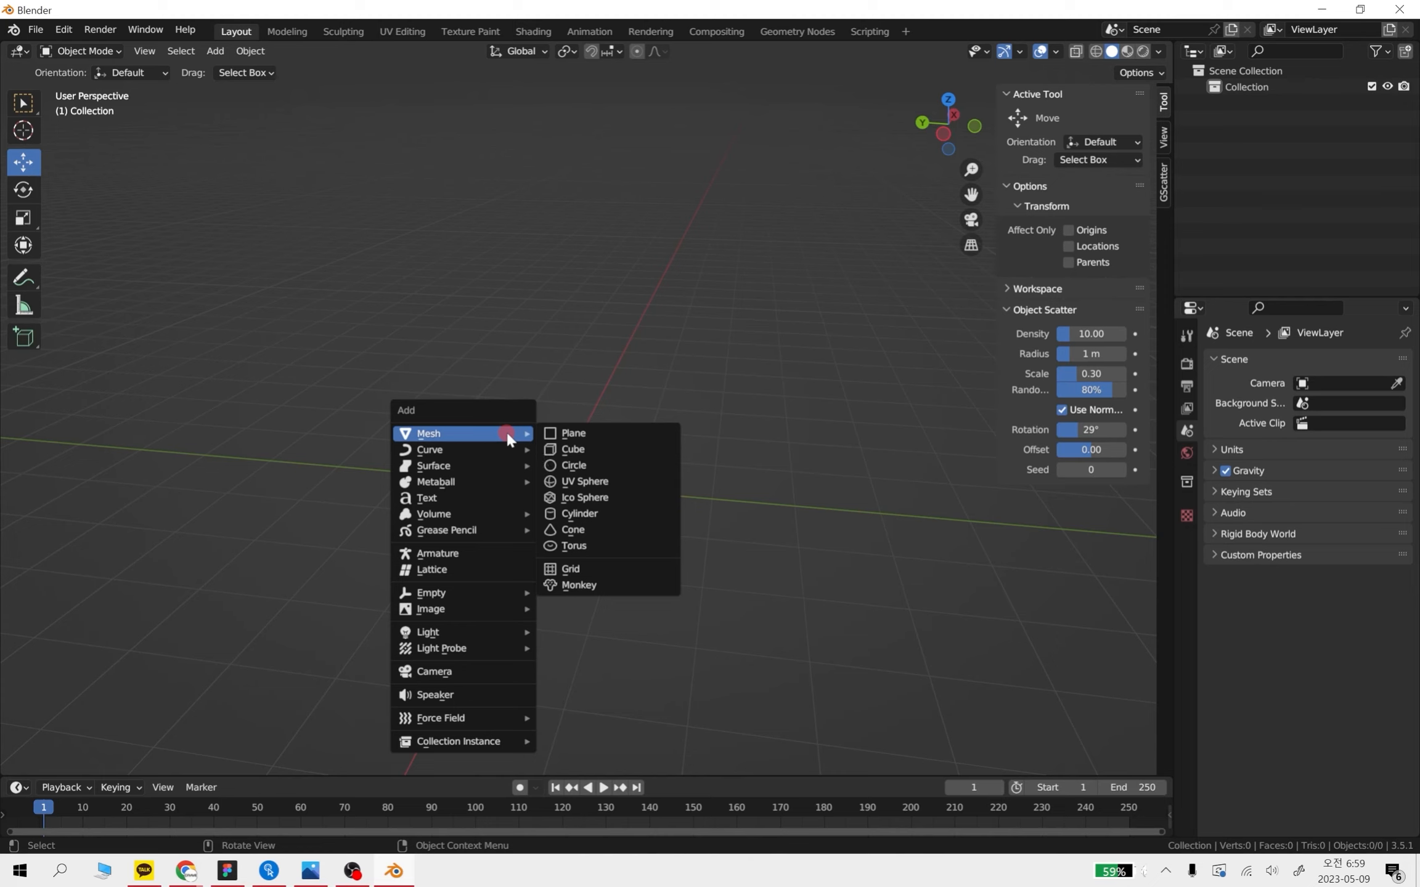
pyautogui.click(594, 449)
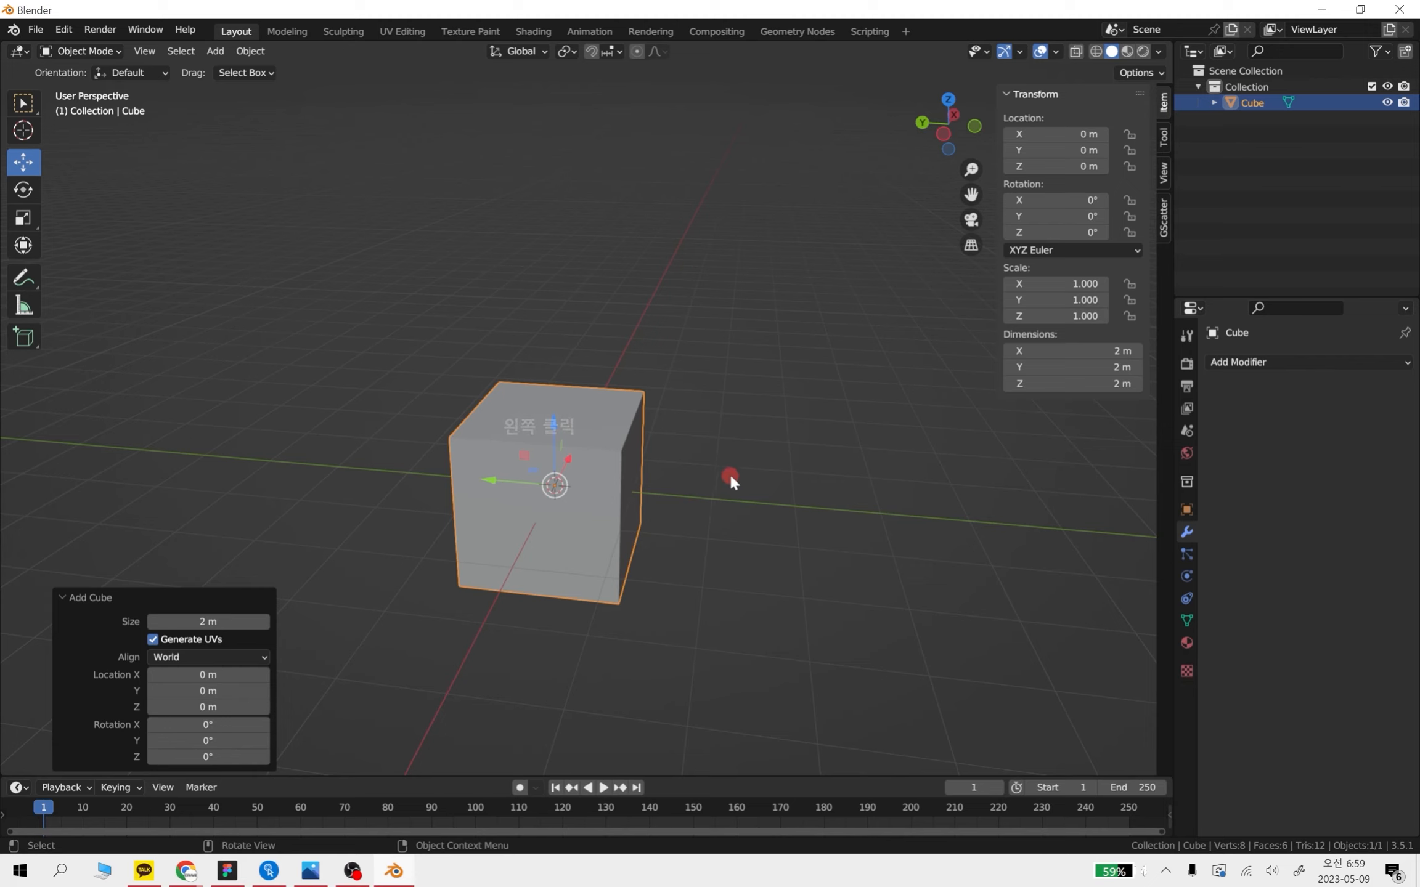
pyautogui.moveTo(775, 515); pyautogui.dragTo(727, 505, button='middle')
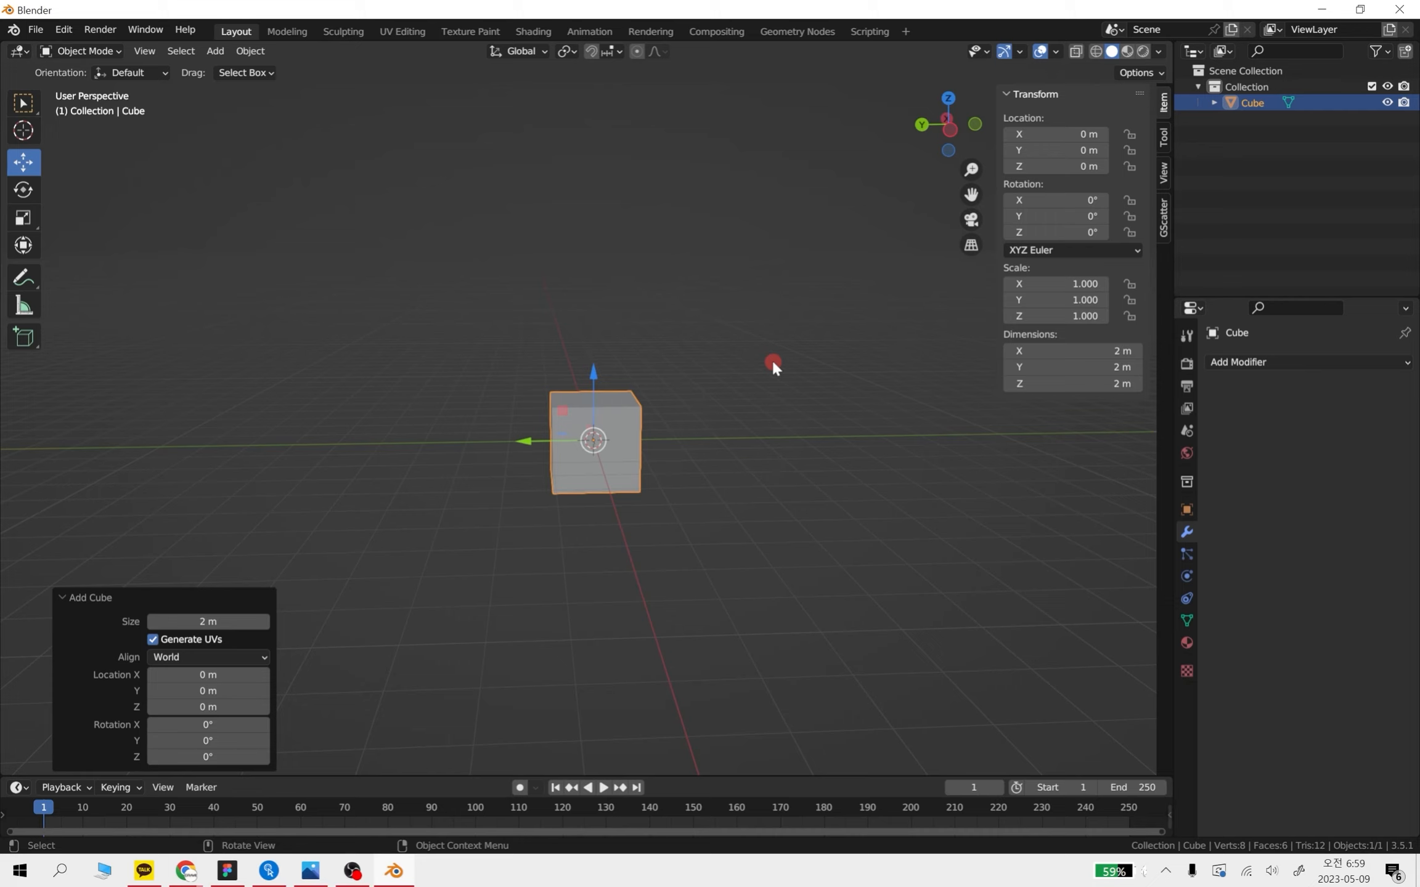
# Show the cube in the left orthographic view
pyautogui.moveTo(666, 508); pyautogui.dragTo(770, 498, button='middle')
pyautogui.scroll(2, 729, 410)
pyautogui.scroll(1, 729, 408)
pyautogui.keyDown('shift'); pyautogui.moveTo(729, 419); pyautogui.dragTo(738, 468, button='middle'); pyautogui.keyUp('shift')
pyautogui.scroll(-3, 596, 429)
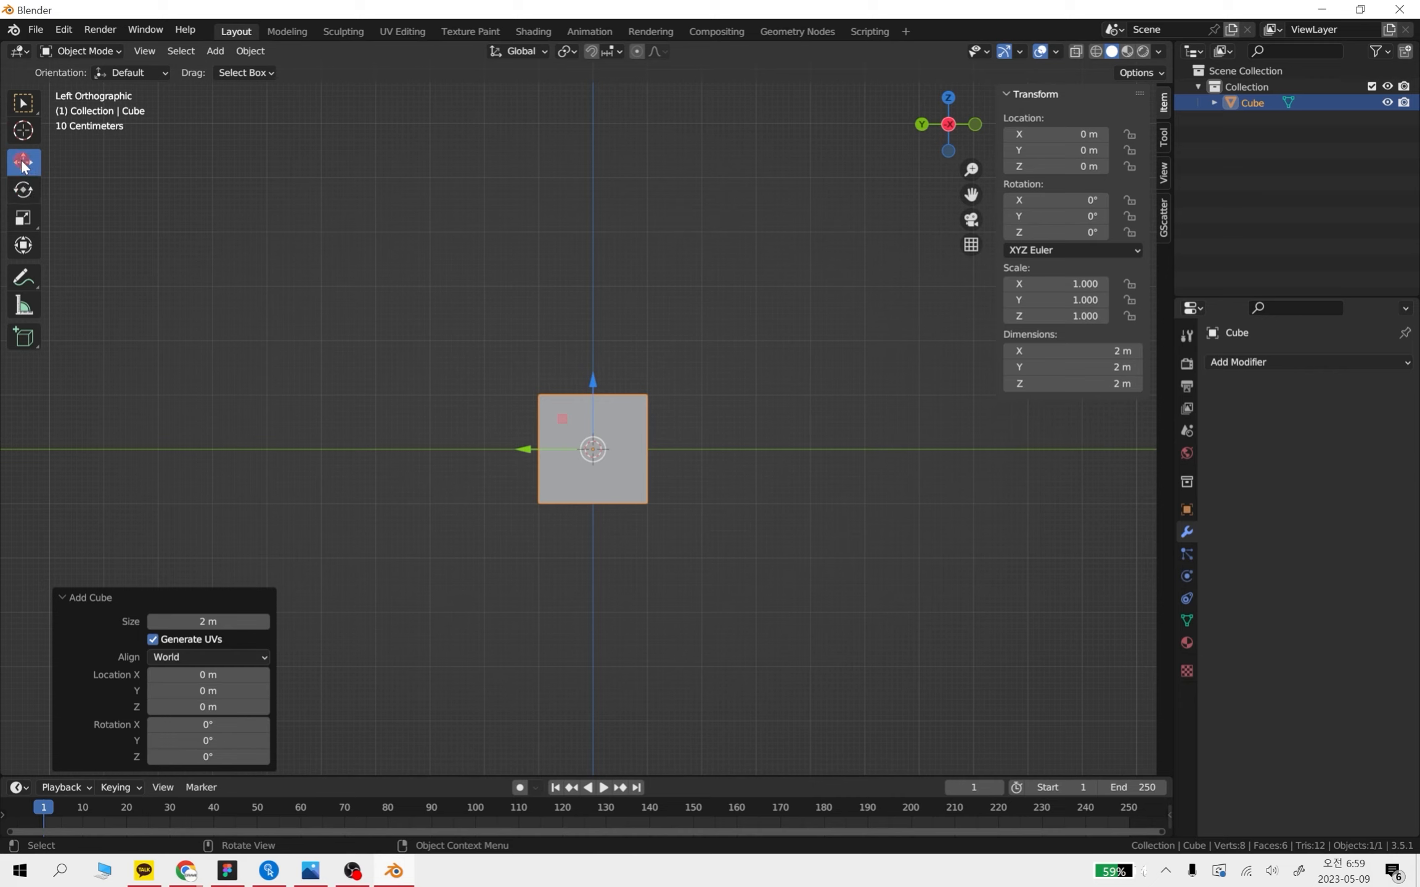
# Try scaling the cube with the Scale tool, undo the scaling, and return to the Move tool
pyautogui.click(29, 222)
pyautogui.moveTo(716, 439); pyautogui.dragTo(1046, 597)
pyautogui.hotkey('ctrl', 'z')
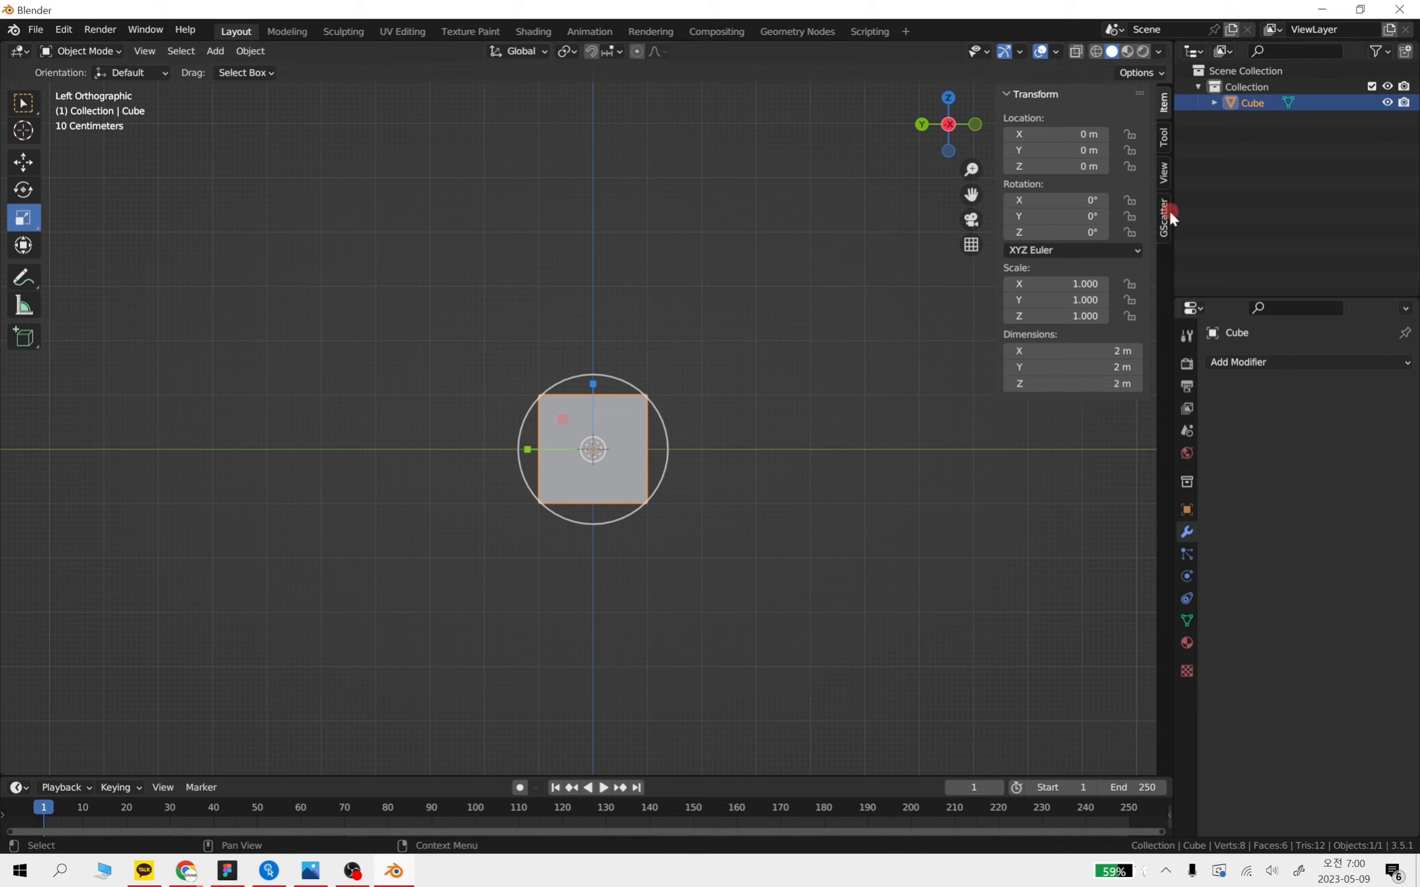
pyautogui.click(23, 166)
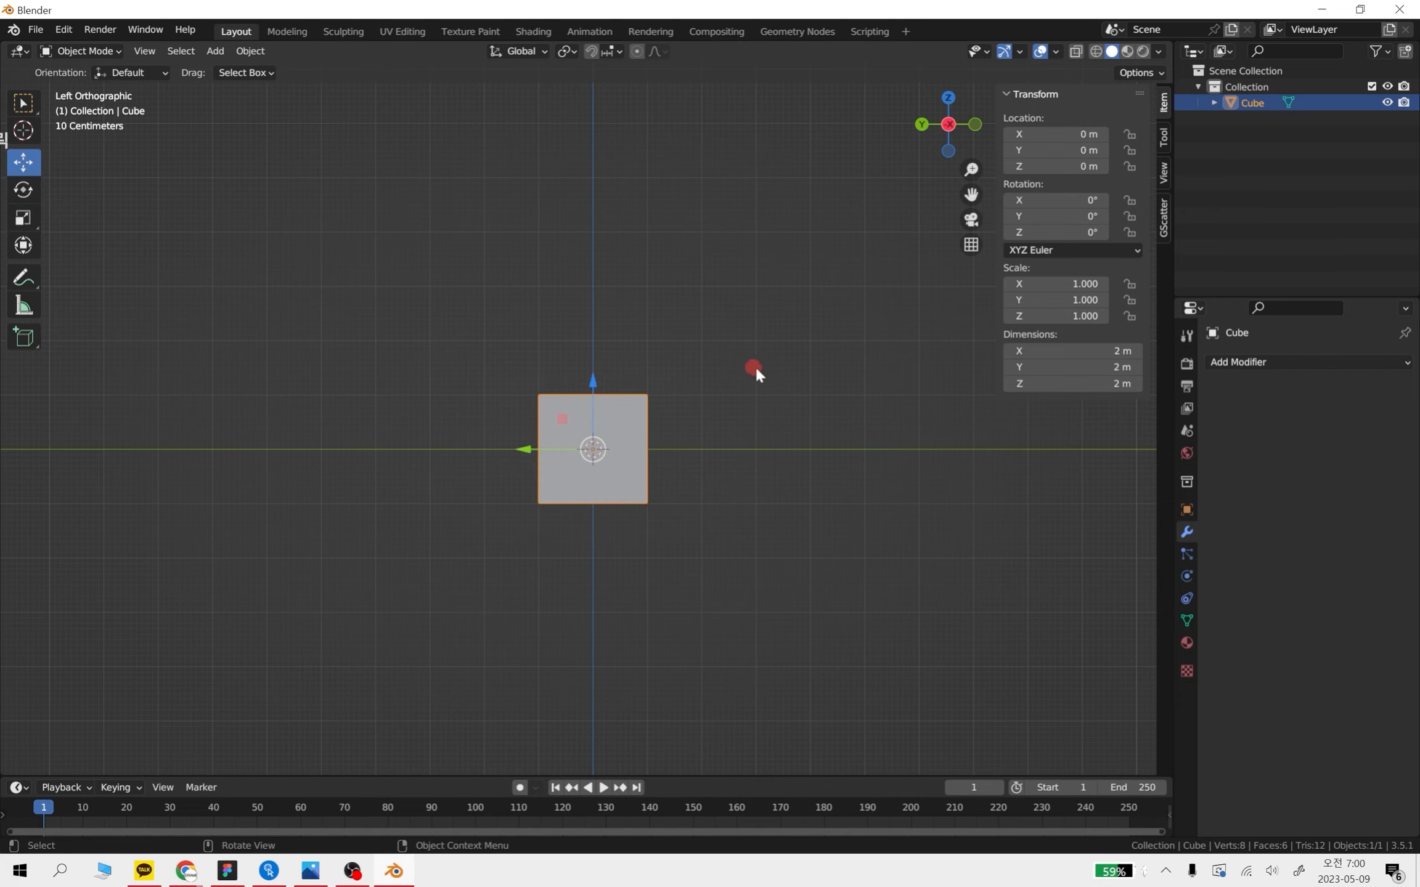
# Try setting the cube's Z location to 2 m, and undo the change
pyautogui.scroll(-1, 664, 452)
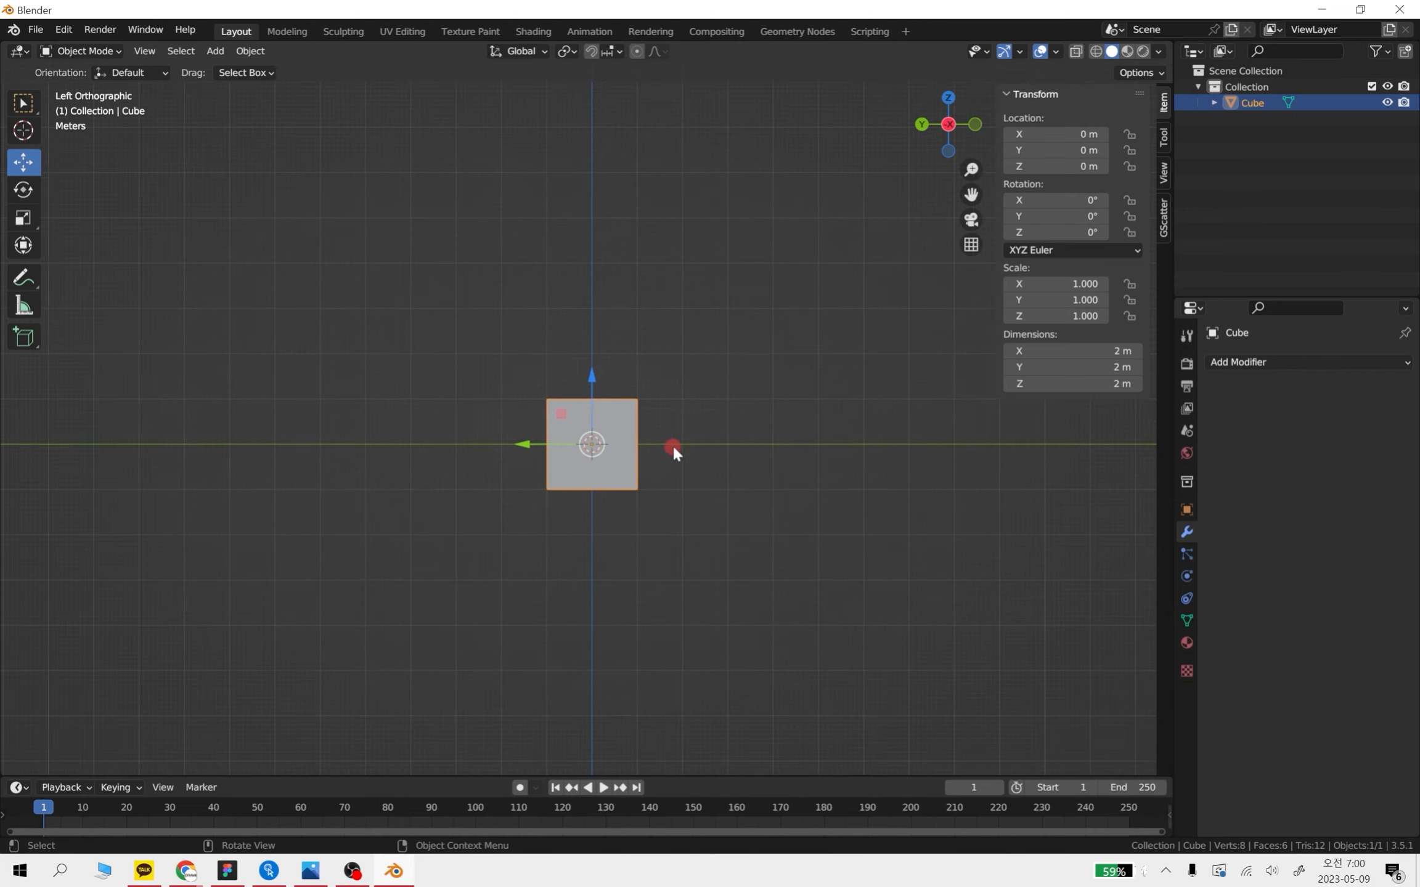
pyautogui.scroll(1, 672, 443)
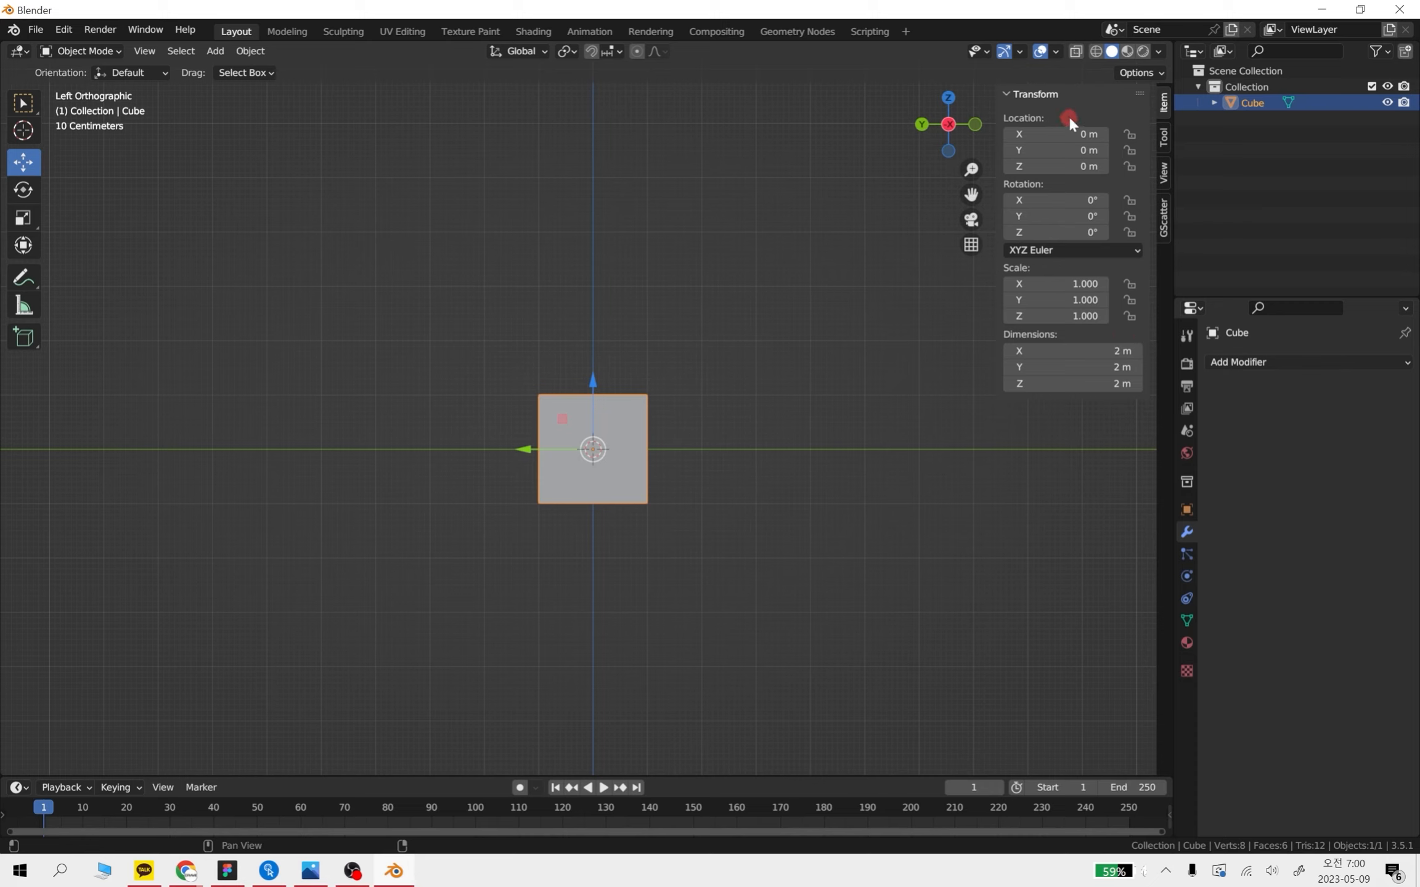
pyautogui.click(1077, 135)
pyautogui.press('Return')
pyautogui.hotkey('ctrl', 'z')
pyautogui.click(1078, 166)
pyautogui.write('2')
pyautogui.press('Return')
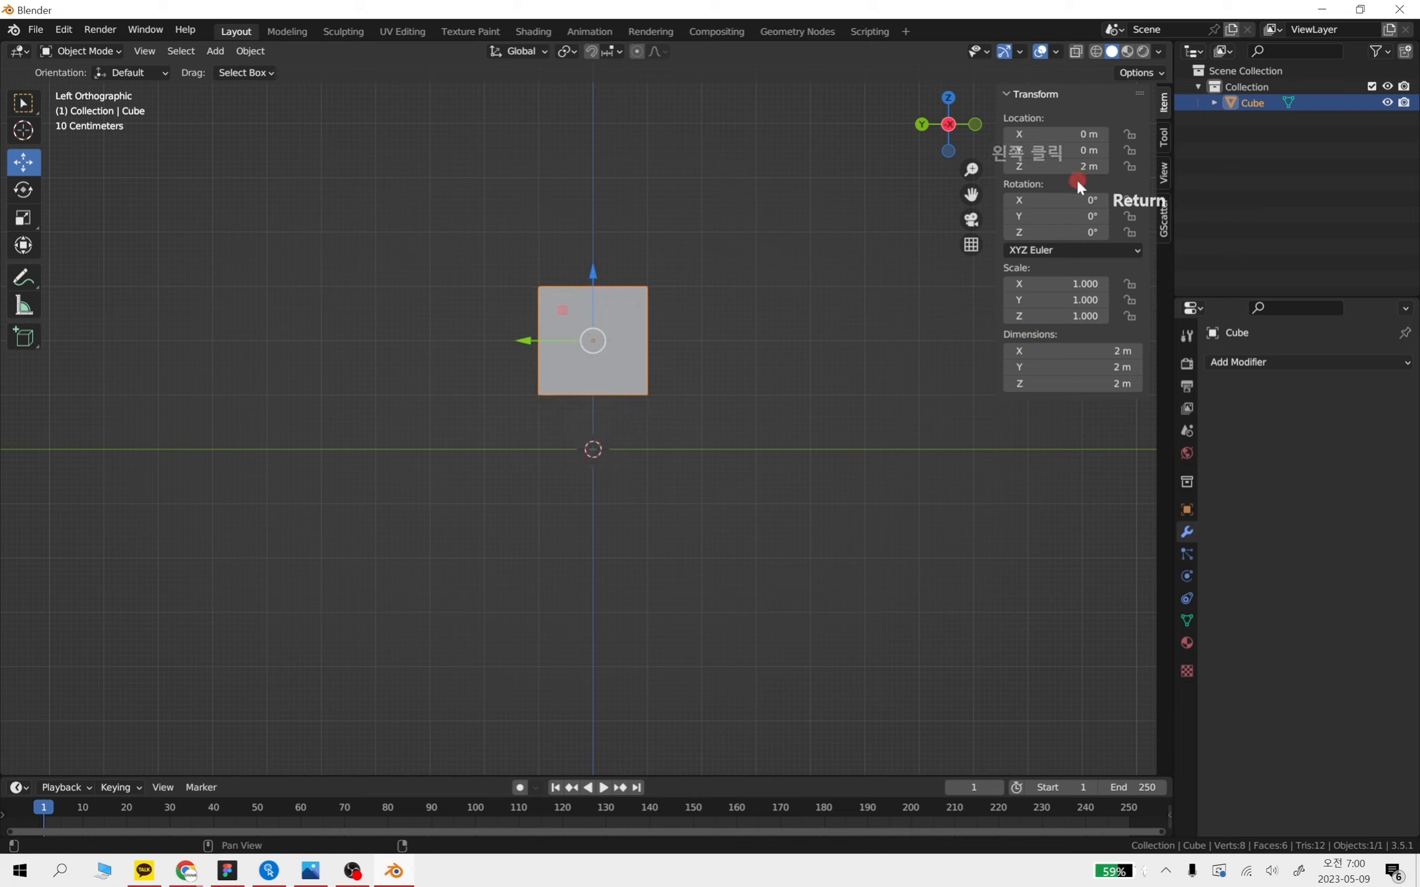
pyautogui.hotkey('ctrl', 'z')
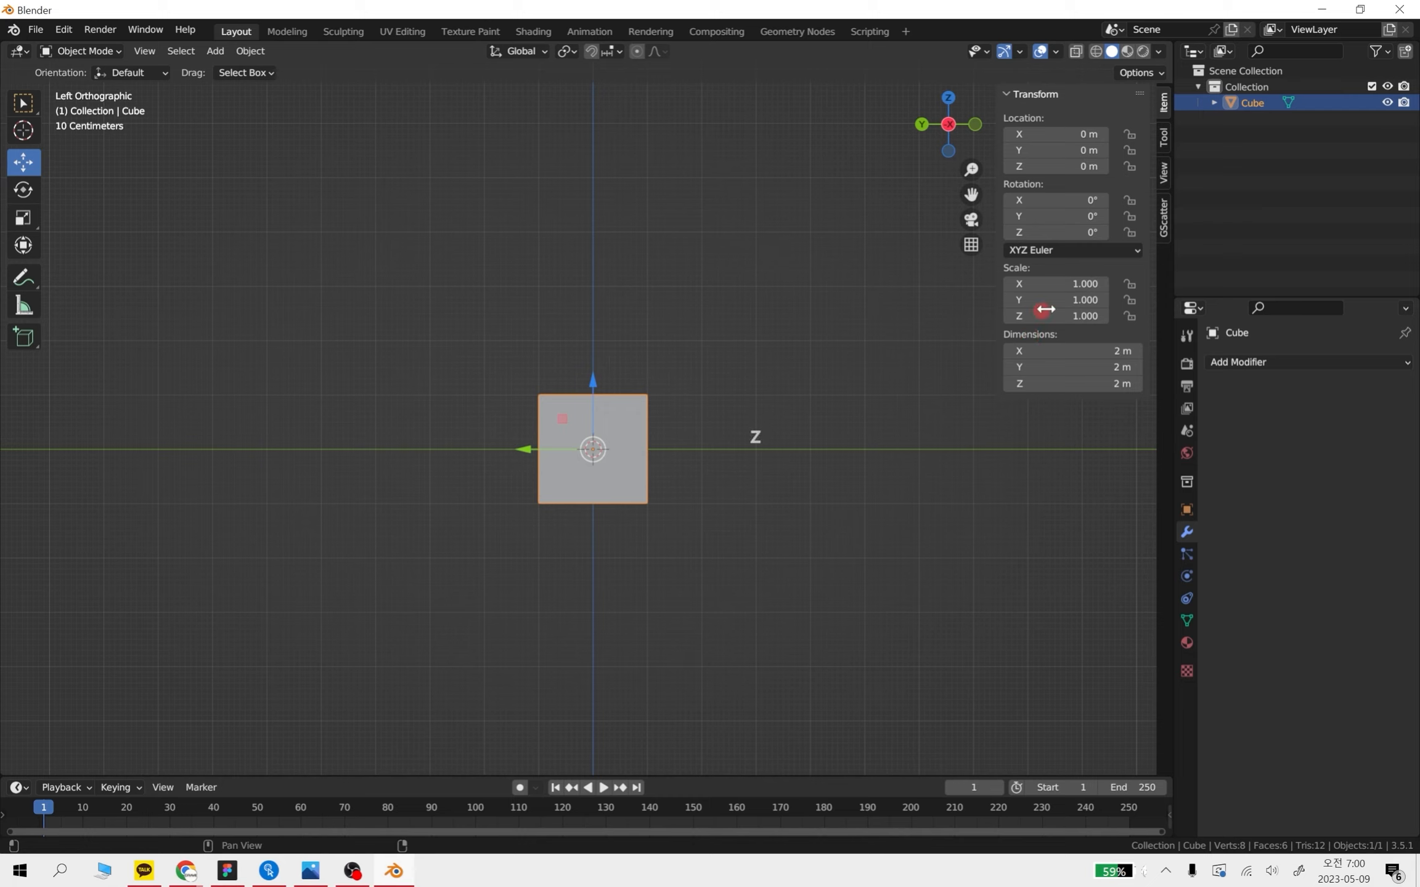
# Try setting the cube's Z location to 1 m, and undo the change
pyautogui.click(1079, 166)
pyautogui.write('1')
pyautogui.press('Return')
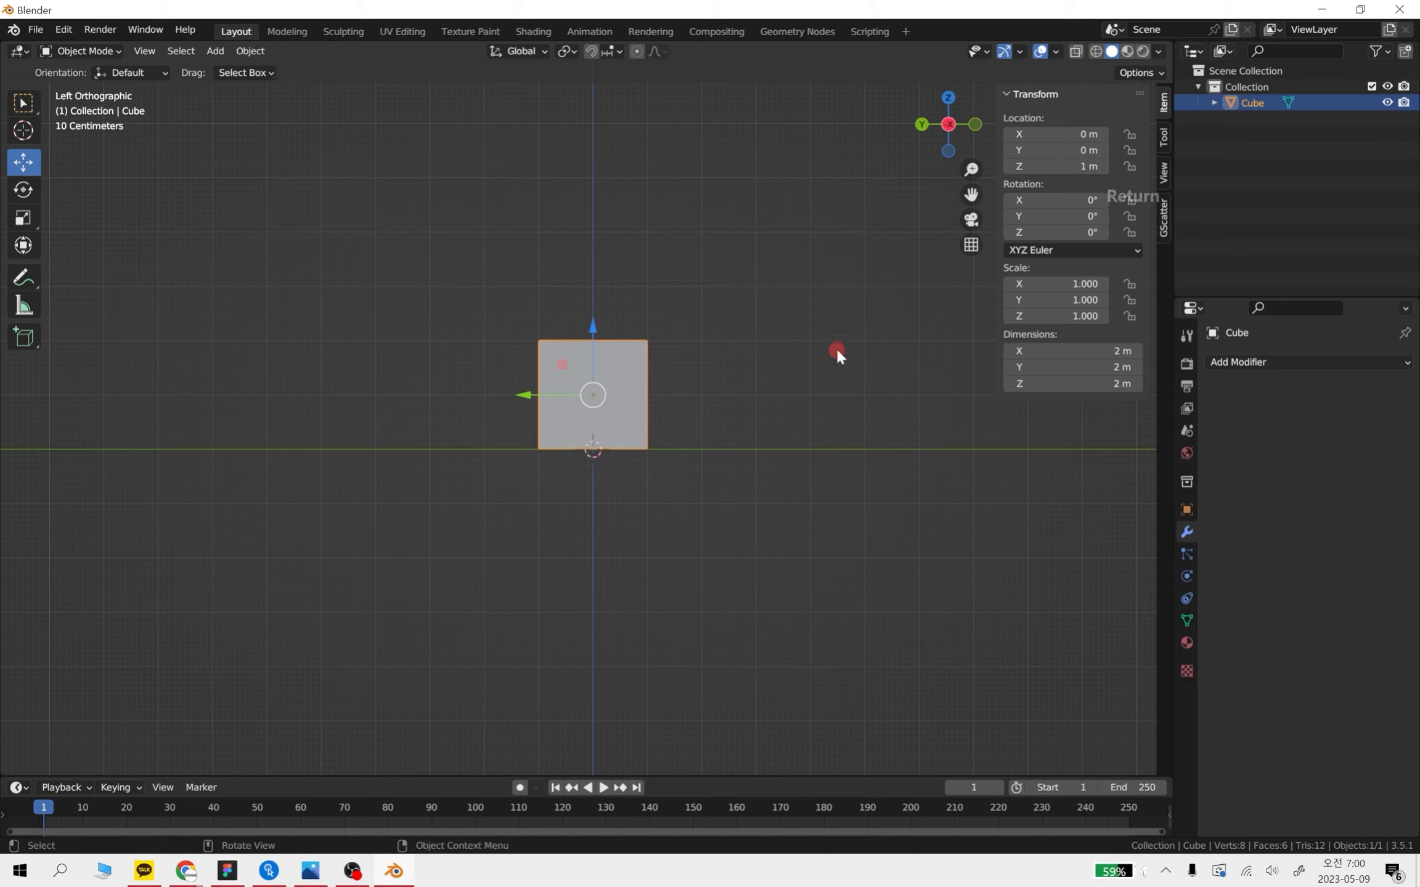
pyautogui.hotkey('ctrl', 'z')
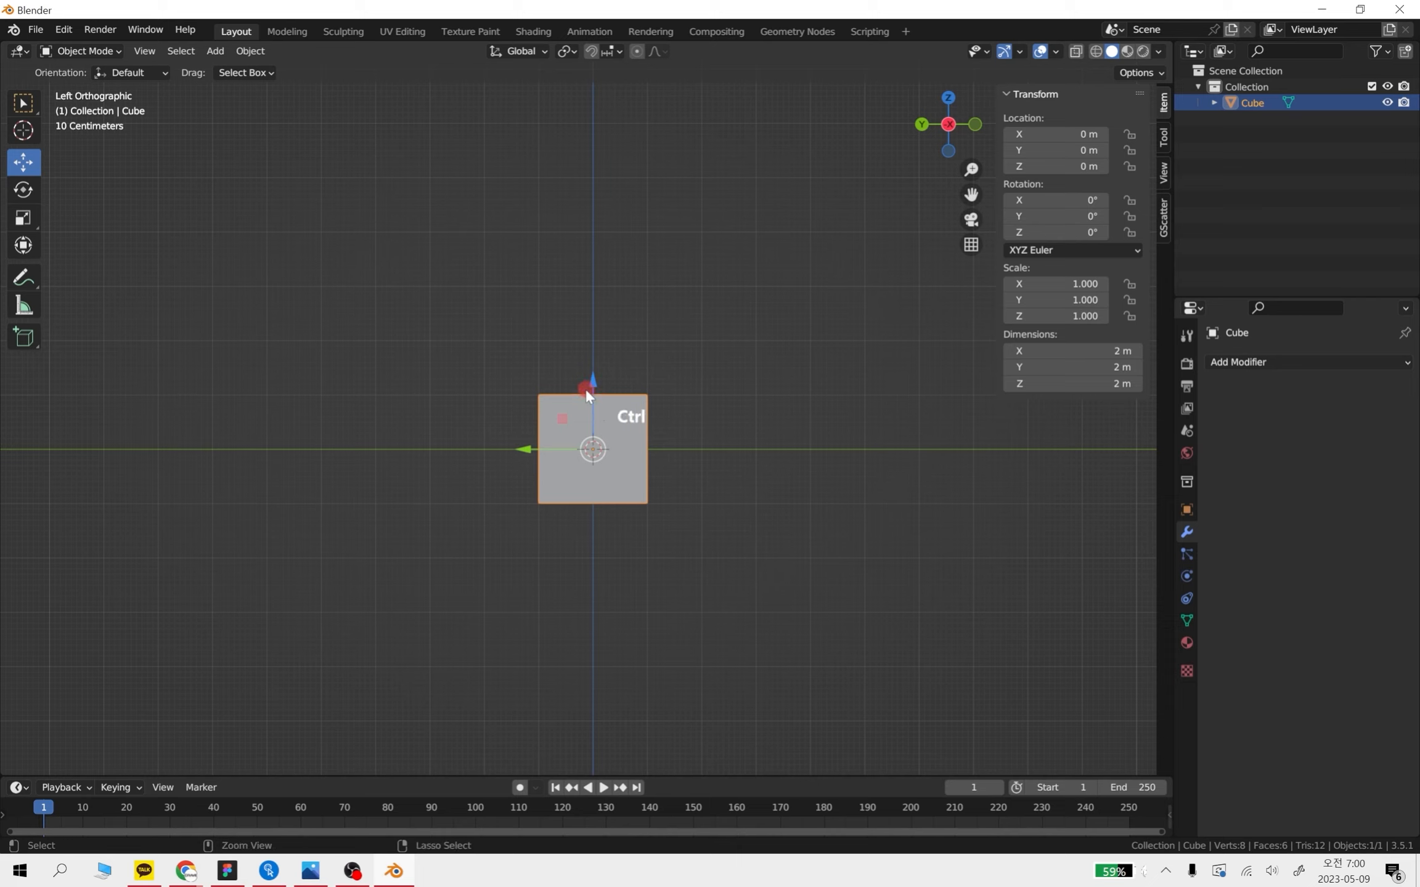
# Move the cube up 1 m along the Z axis with increment snapping so its base sits on the ground line
pyautogui.keyDown('ctrl'); pyautogui.moveTo(589, 418); pyautogui.dragTo(589, 358); pyautogui.keyUp('ctrl')
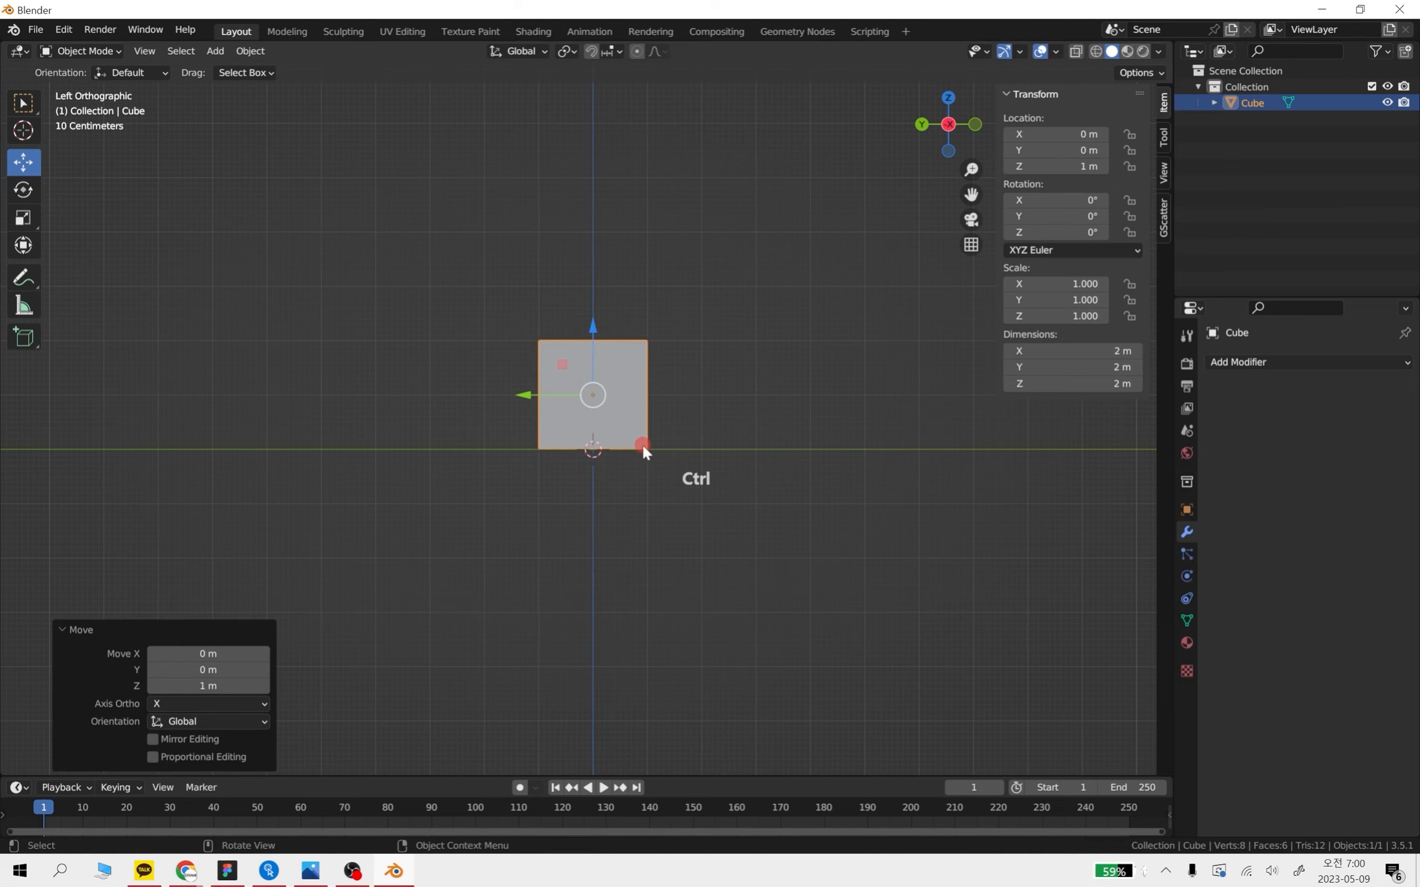
pyautogui.hotkey('ctrl', 'z')
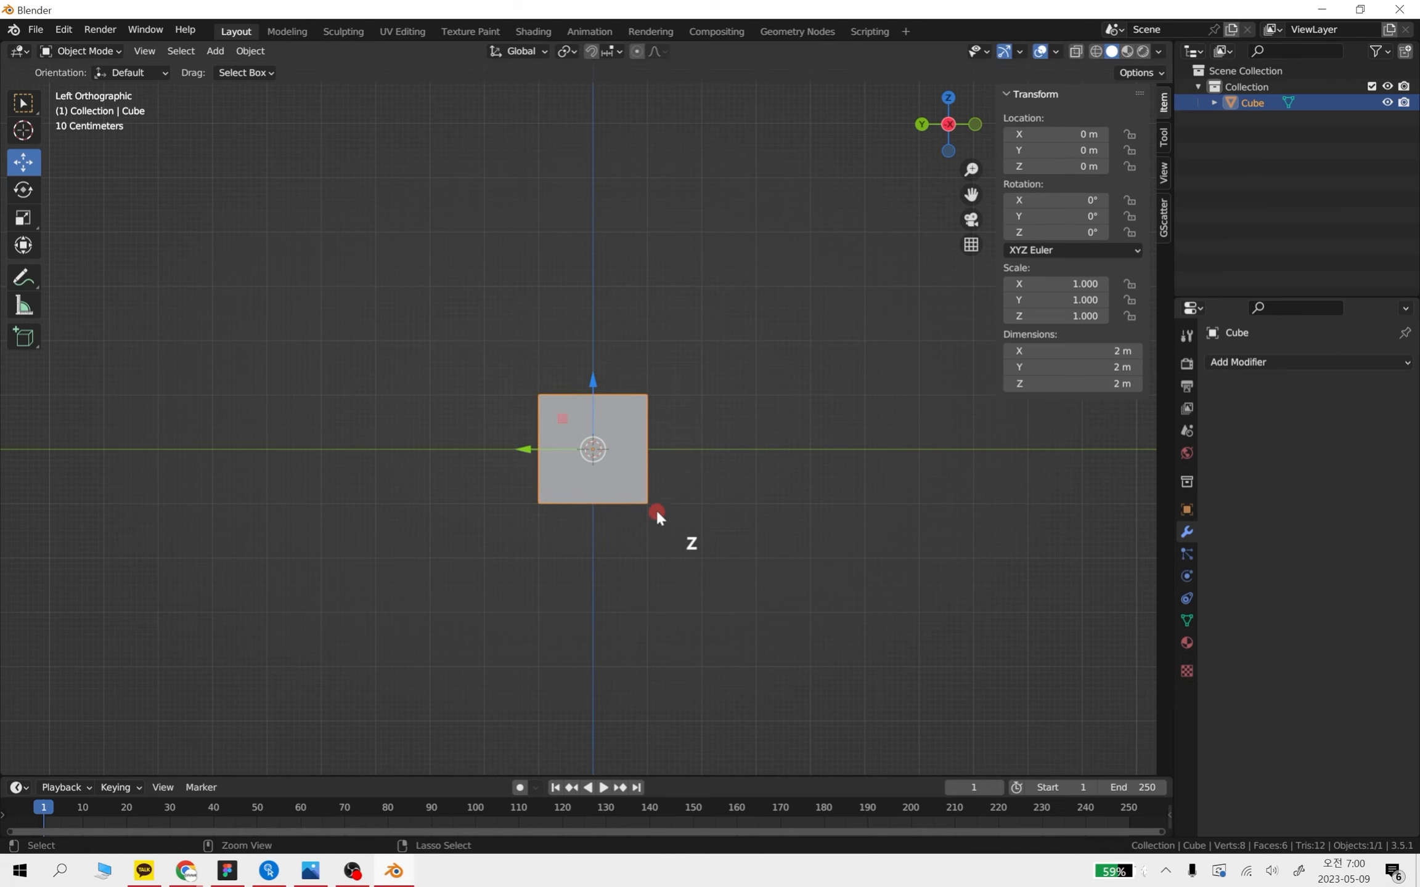
pyautogui.scroll(-5, 682, 469)
pyautogui.press('ctrl')
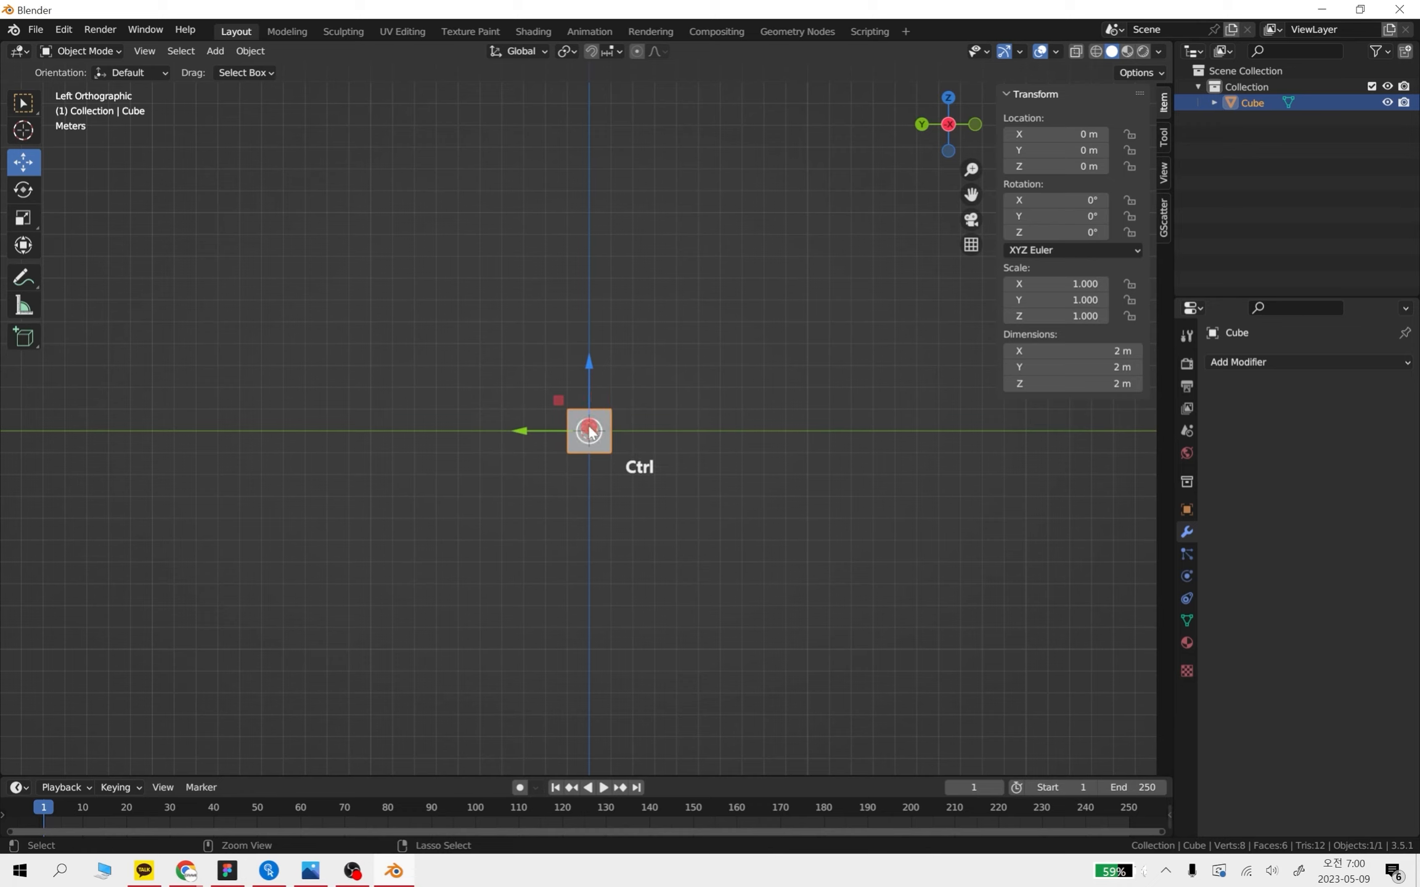
pyautogui.keyDown('ctrl'); pyautogui.moveTo(589, 391); pyautogui.dragTo(615, 368); pyautogui.keyUp('ctrl')
pyautogui.scroll(10, 612, 441)
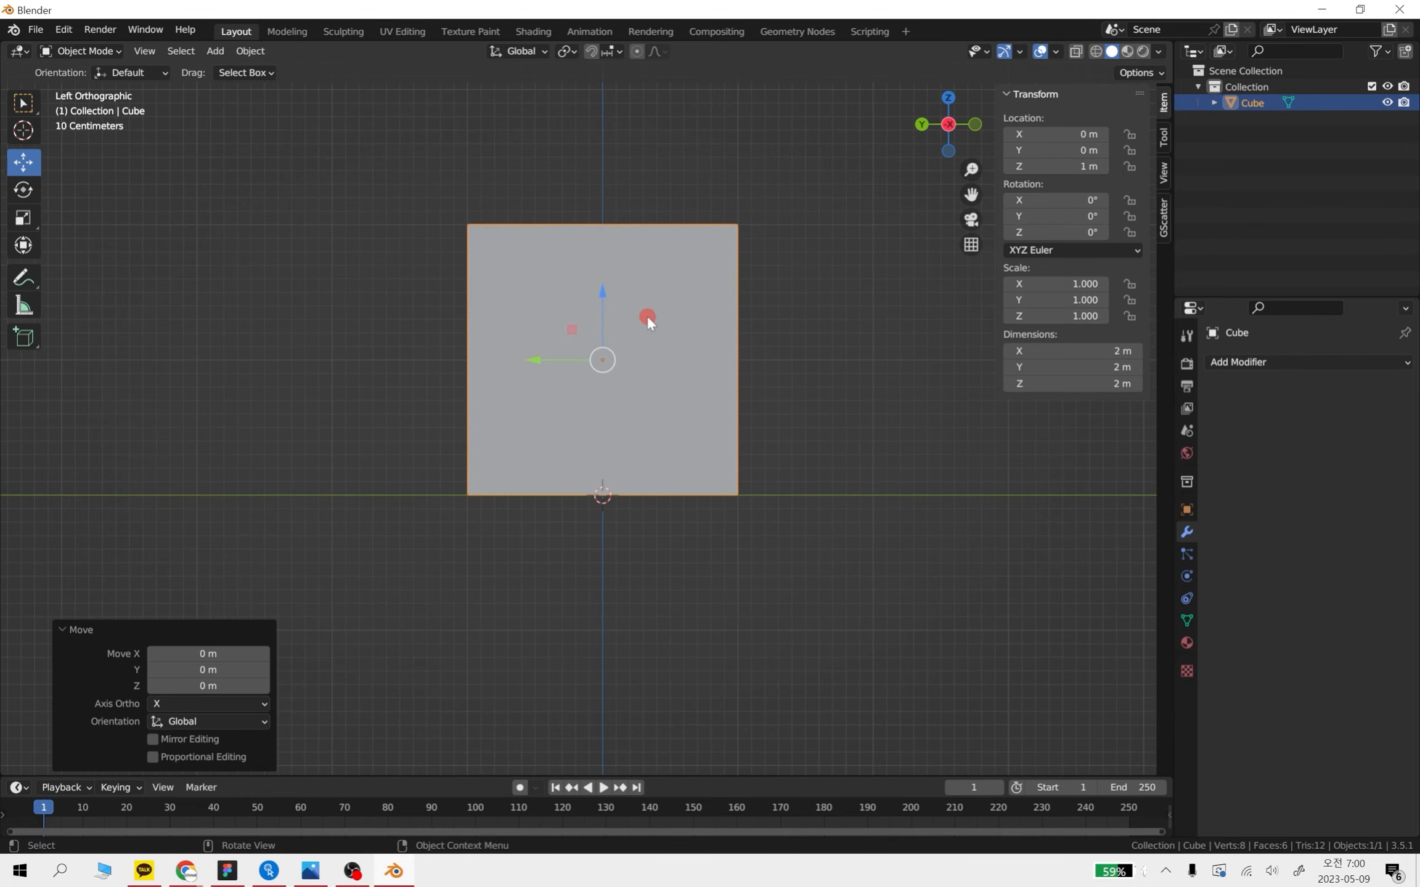
pyautogui.moveTo(599, 308)
pyautogui.keyDown('ctrl'); pyautogui.mouseDown()
pyautogui.moveTo(613, 445)
pyautogui.moveTo(614, 314)
pyautogui.mouseUp(); pyautogui.keyUp('ctrl')
# Try moving the raised cube down along the Z axis with snapping in the left orthographic view, and undo the move
pyautogui.scroll(-4, 839, 447)
pyautogui.moveTo(839, 447); pyautogui.dragTo(741, 419, button='middle')
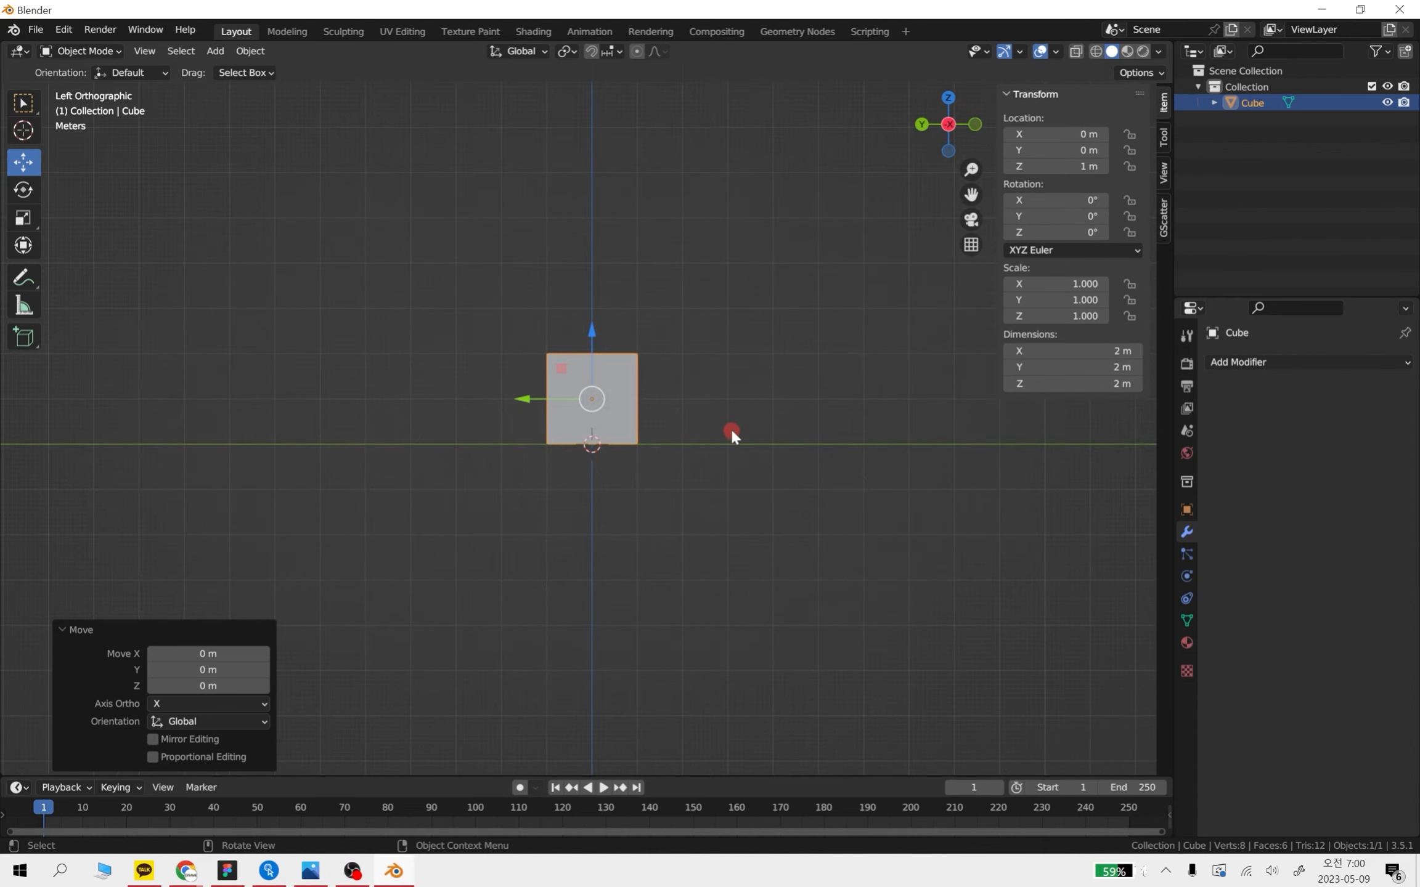
pyautogui.scroll(-1, 733, 406)
pyautogui.moveTo(715, 403); pyautogui.dragTo(710, 436, button='middle')
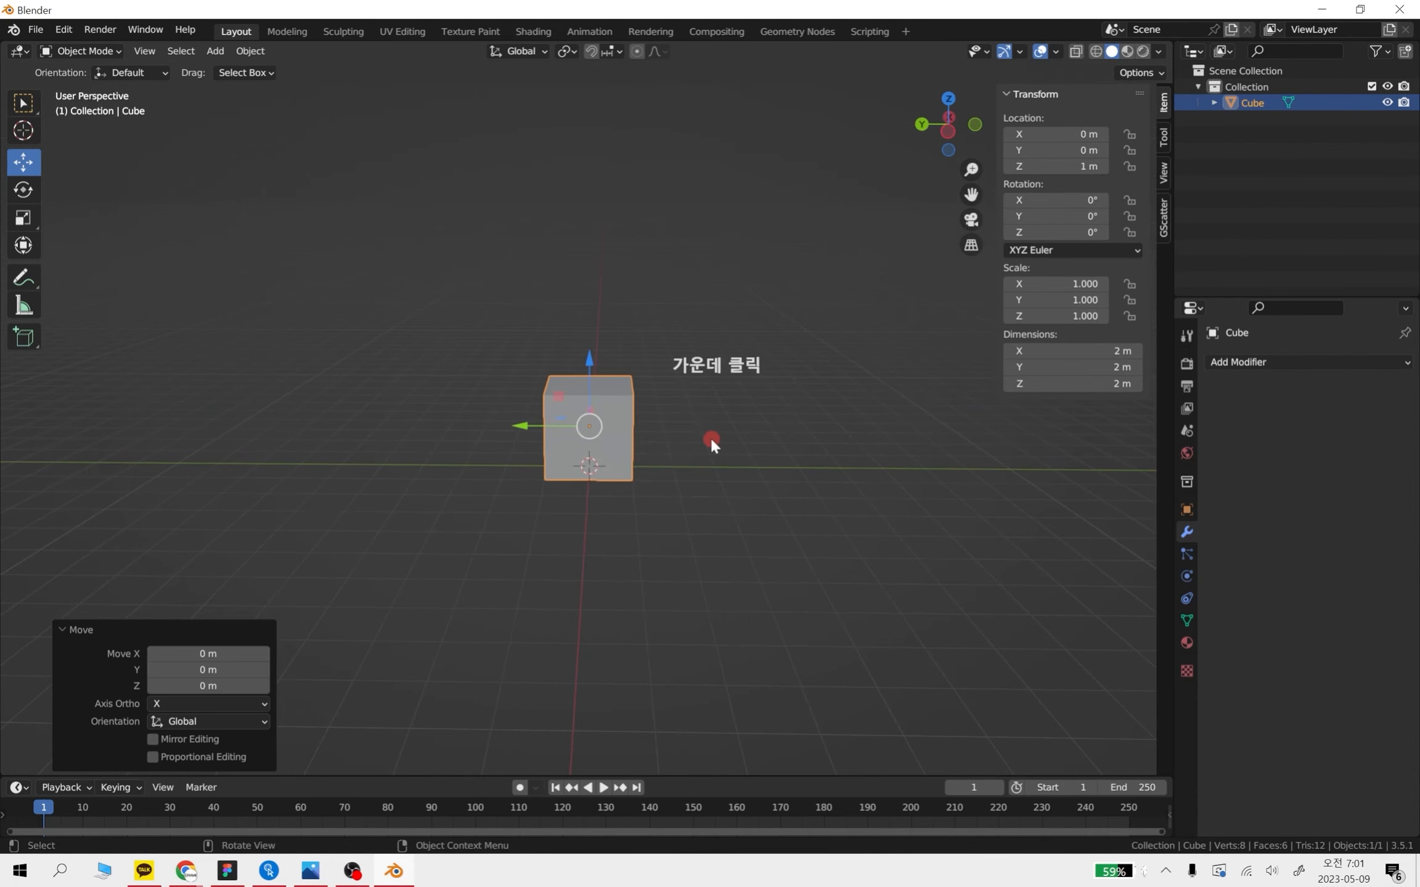
pyautogui.scroll(2, 617, 464)
pyautogui.keyDown('shift'); pyautogui.moveTo(725, 489); pyautogui.dragTo(708, 502, button='middle'); pyautogui.keyUp('shift')
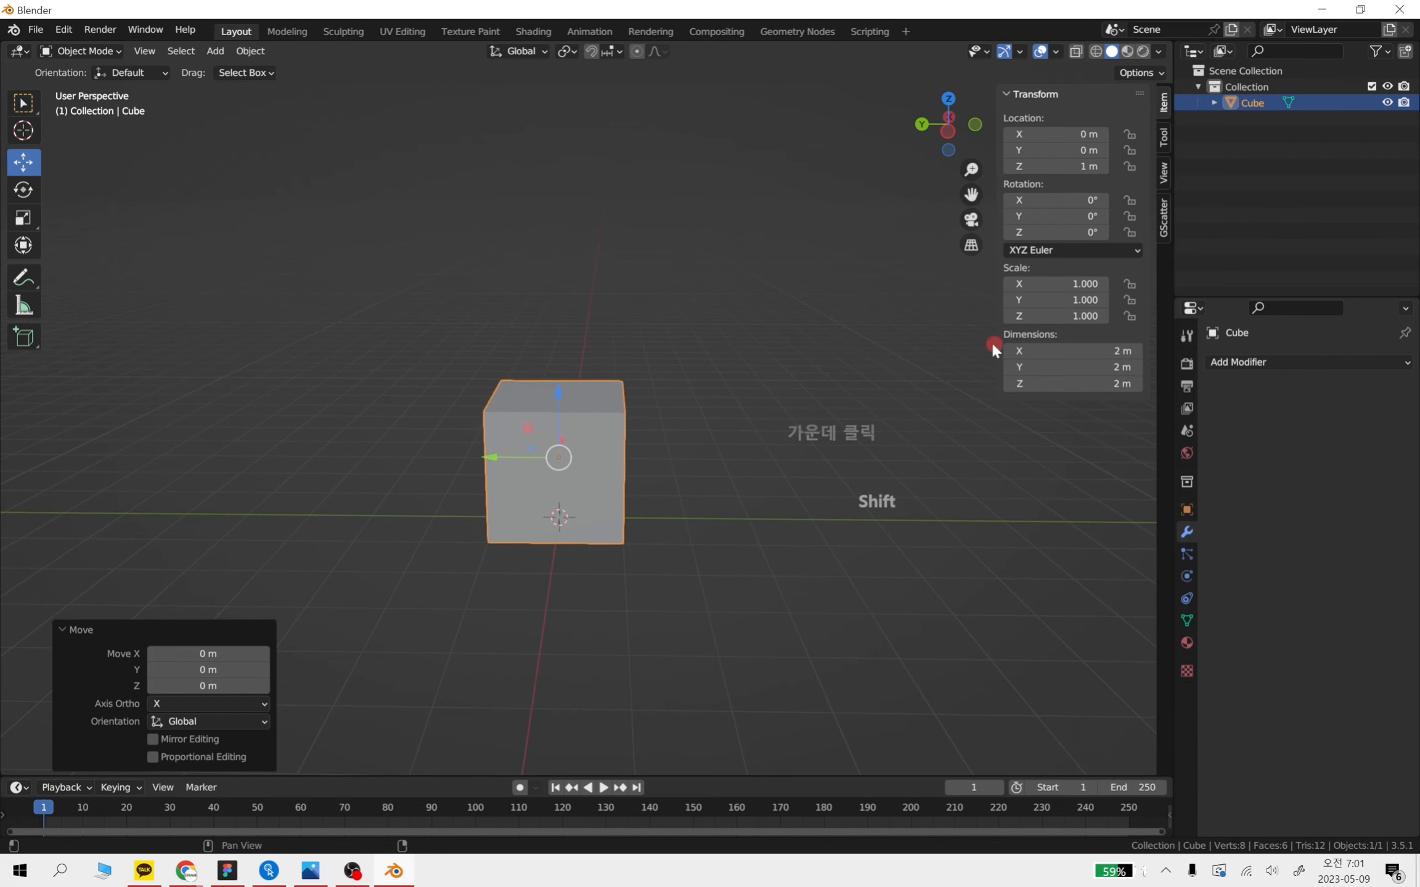
pyautogui.keyDown('alt'); pyautogui.moveTo(834, 467); pyautogui.dragTo(796, 429, button='middle'); pyautogui.keyUp('alt')
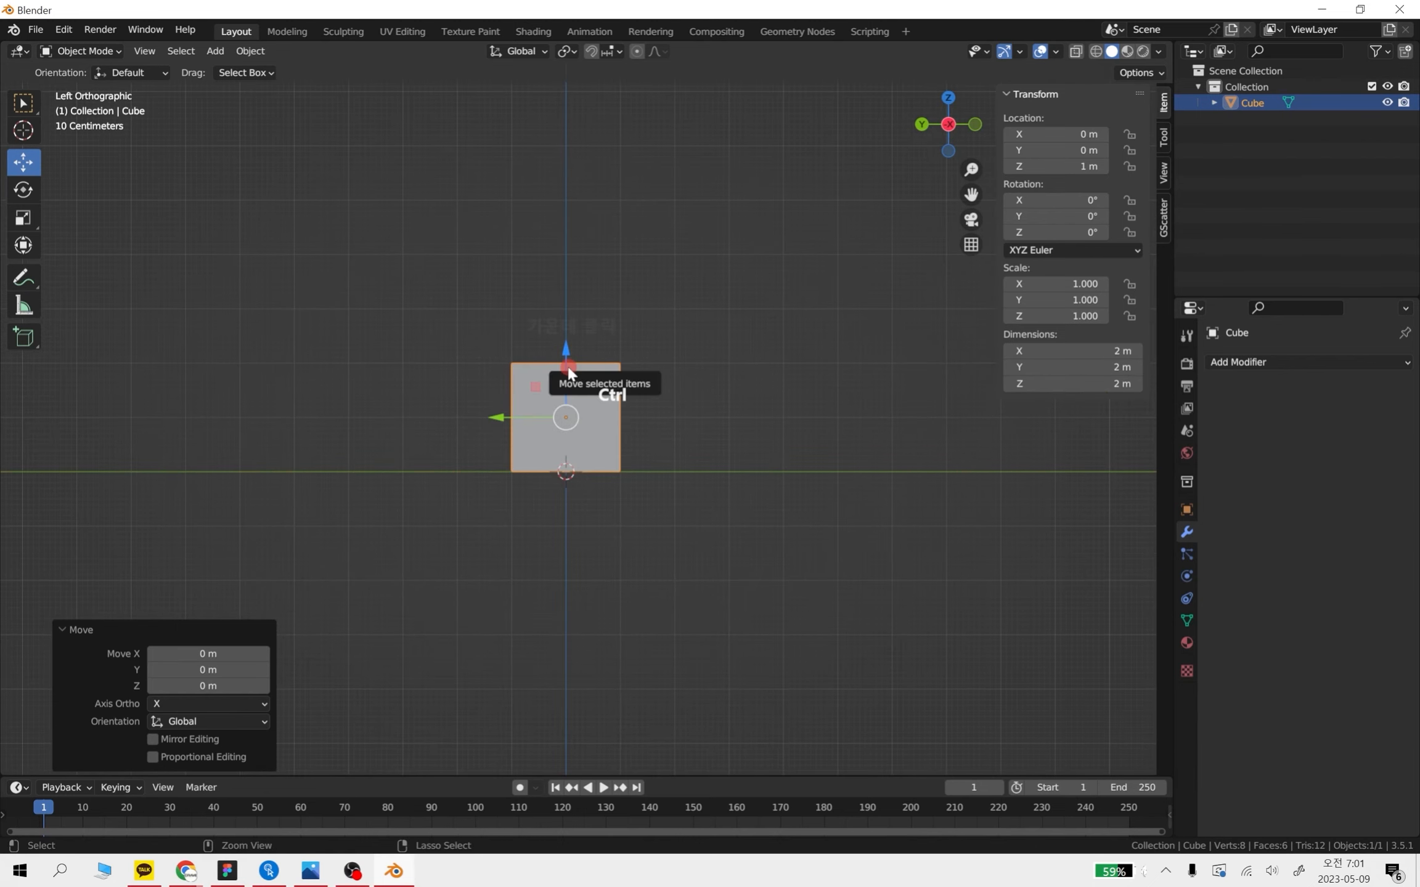
pyautogui.keyDown('ctrl'); pyautogui.moveTo(567, 366); pyautogui.dragTo(562, 478); pyautogui.keyUp('ctrl')
pyautogui.hotkey('ctrl', 'z')
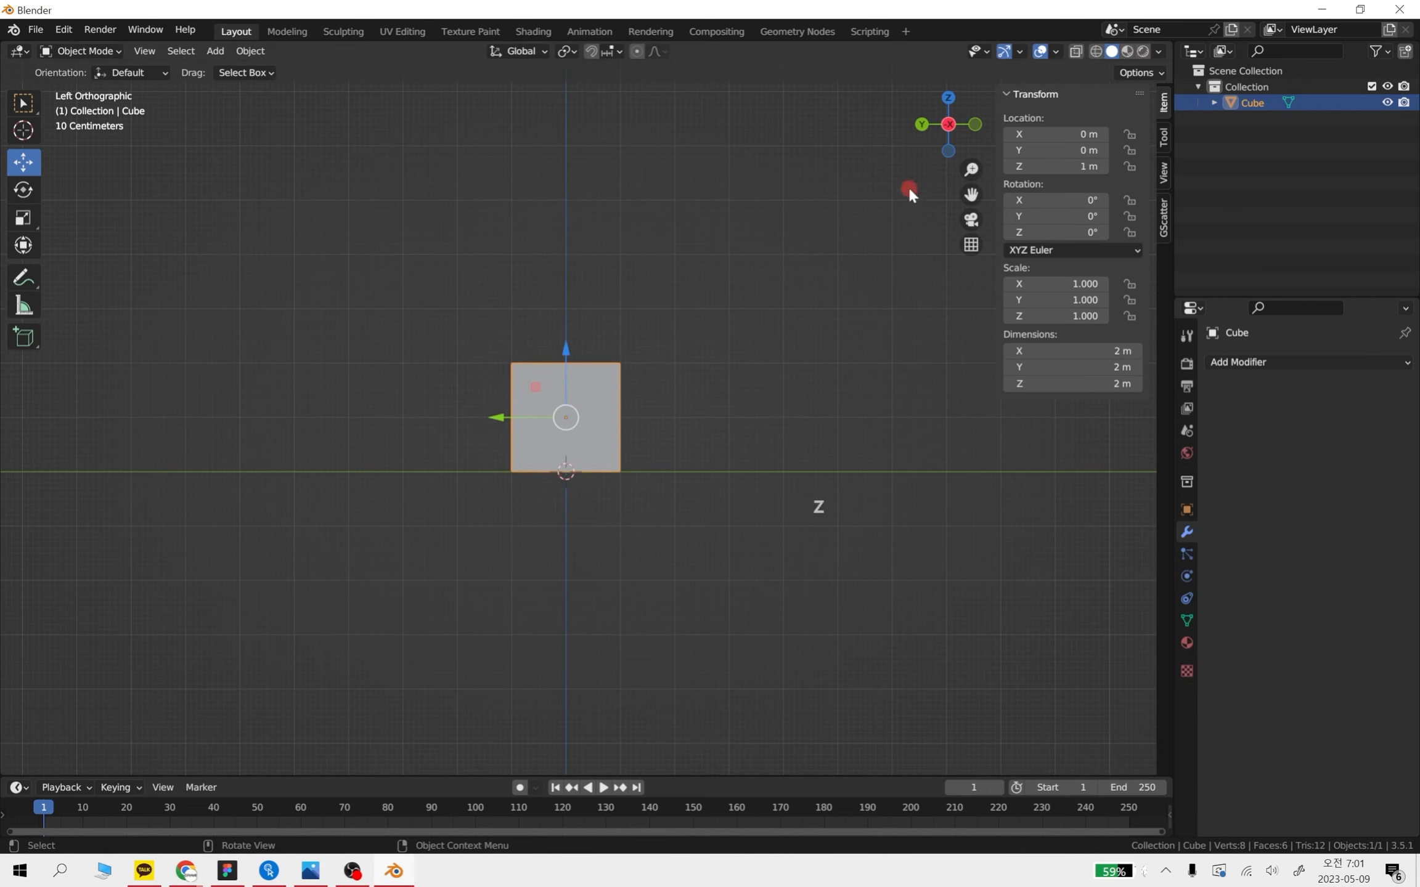
# Try setting the cube's Z location to -1 m, and set it back to 1 m
pyautogui.click(1074, 167)
pyautogui.write('-1')
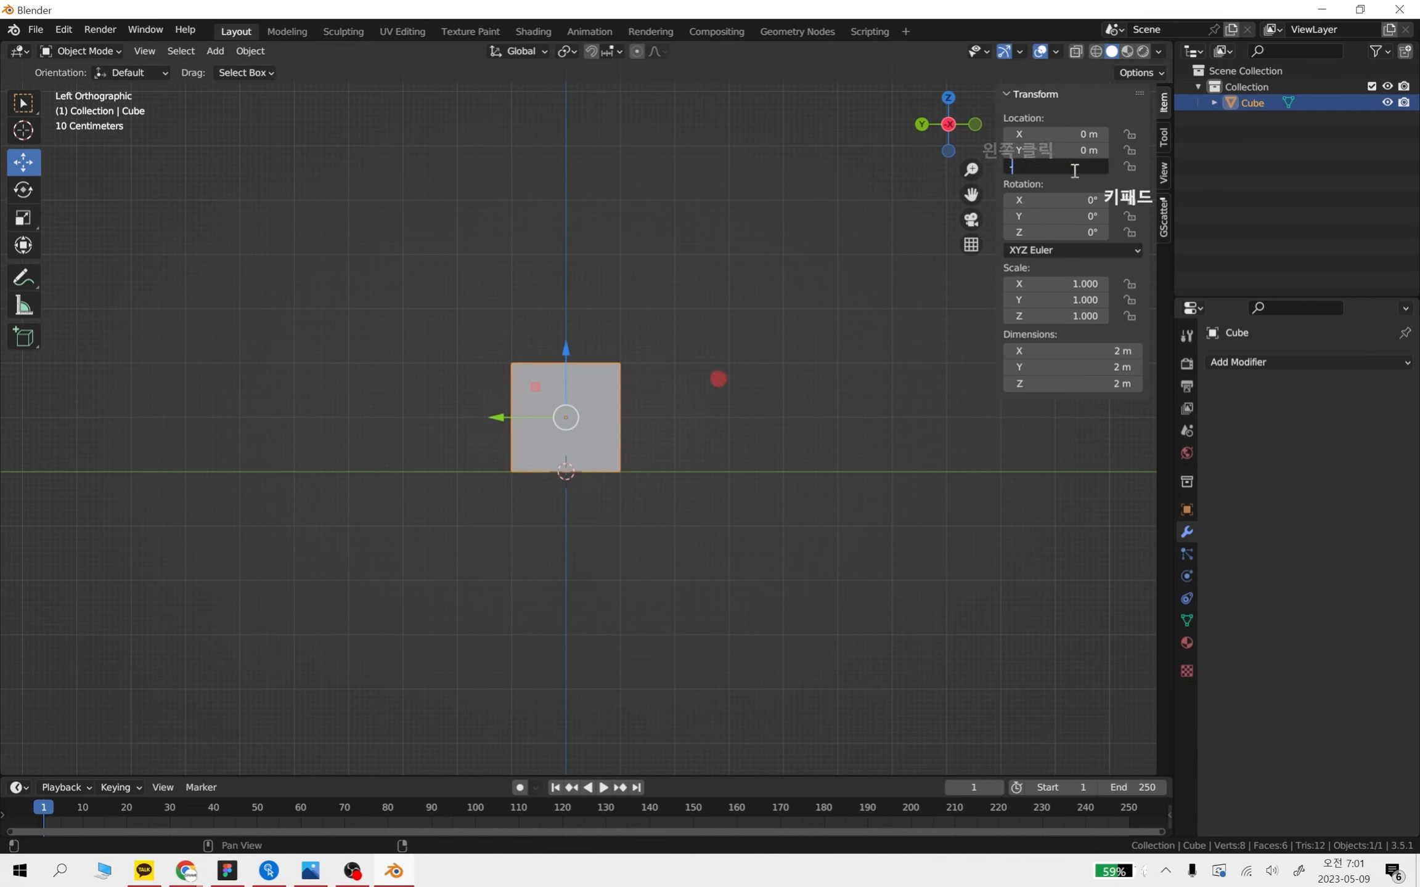
pyautogui.press('Return')
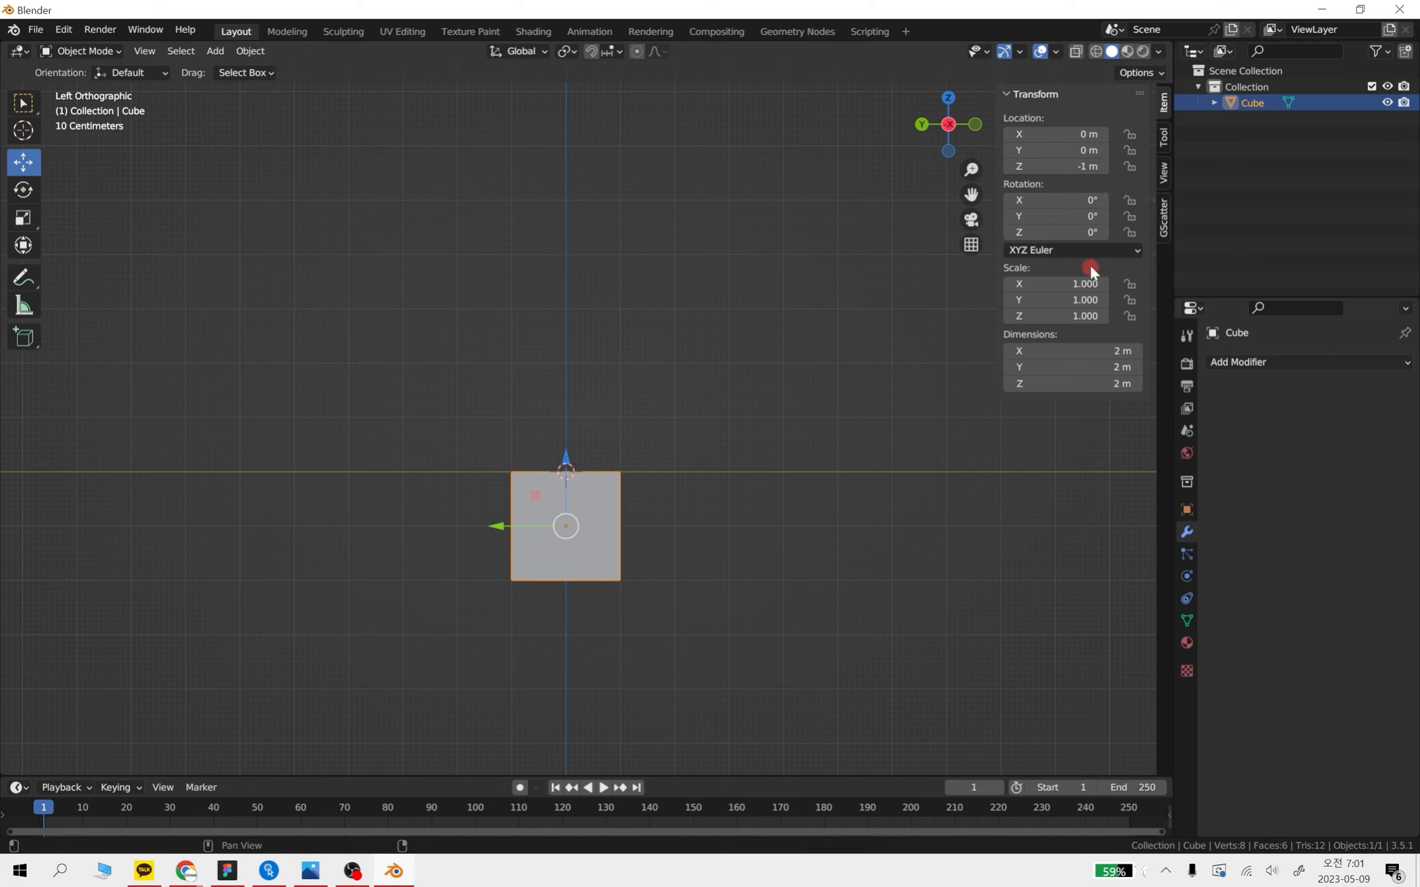
pyautogui.click(1082, 169)
pyautogui.write('1')
pyautogui.press('Return')
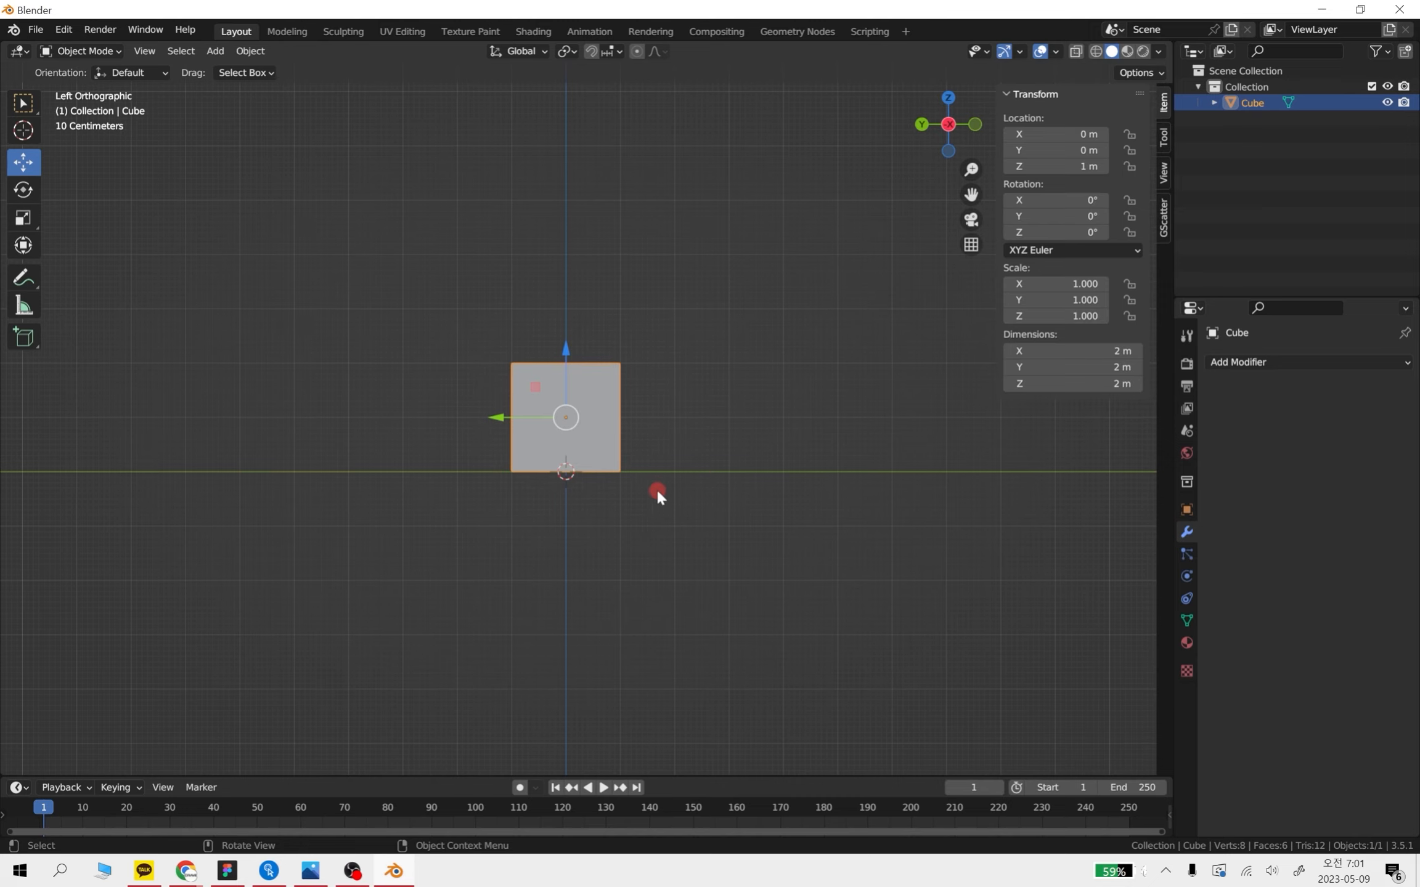
# Set the cube's origin to the 3D cursor at the centre of its base
pyautogui.moveTo(655, 487)
pyautogui.mouseDown(button='middle')
pyautogui.moveTo(660, 514)
pyautogui.moveTo(707, 548)
pyautogui.moveTo(685, 530)
pyautogui.moveTo(683, 487)
pyautogui.moveTo(720, 353)
pyautogui.moveTo(629, 312)
pyautogui.moveTo(676, 374)
pyautogui.moveTo(655, 497)
pyautogui.mouseUp(button='middle')
pyautogui.keyDown('shift'); pyautogui.moveTo(709, 440); pyautogui.dragTo(570, 558, button='middle'); pyautogui.keyUp('shift')
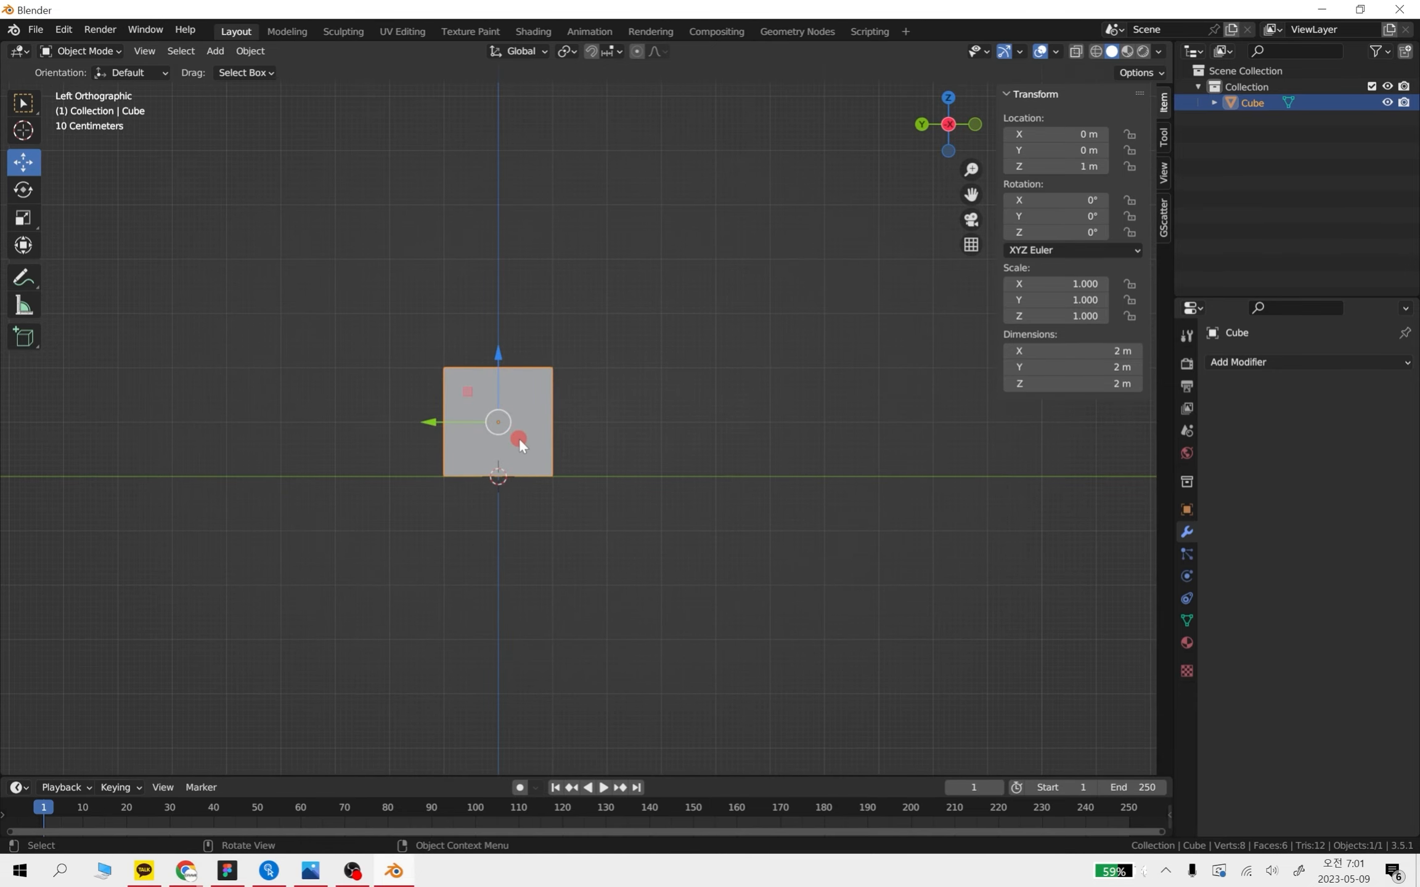
pyautogui.rightClick(519, 395)
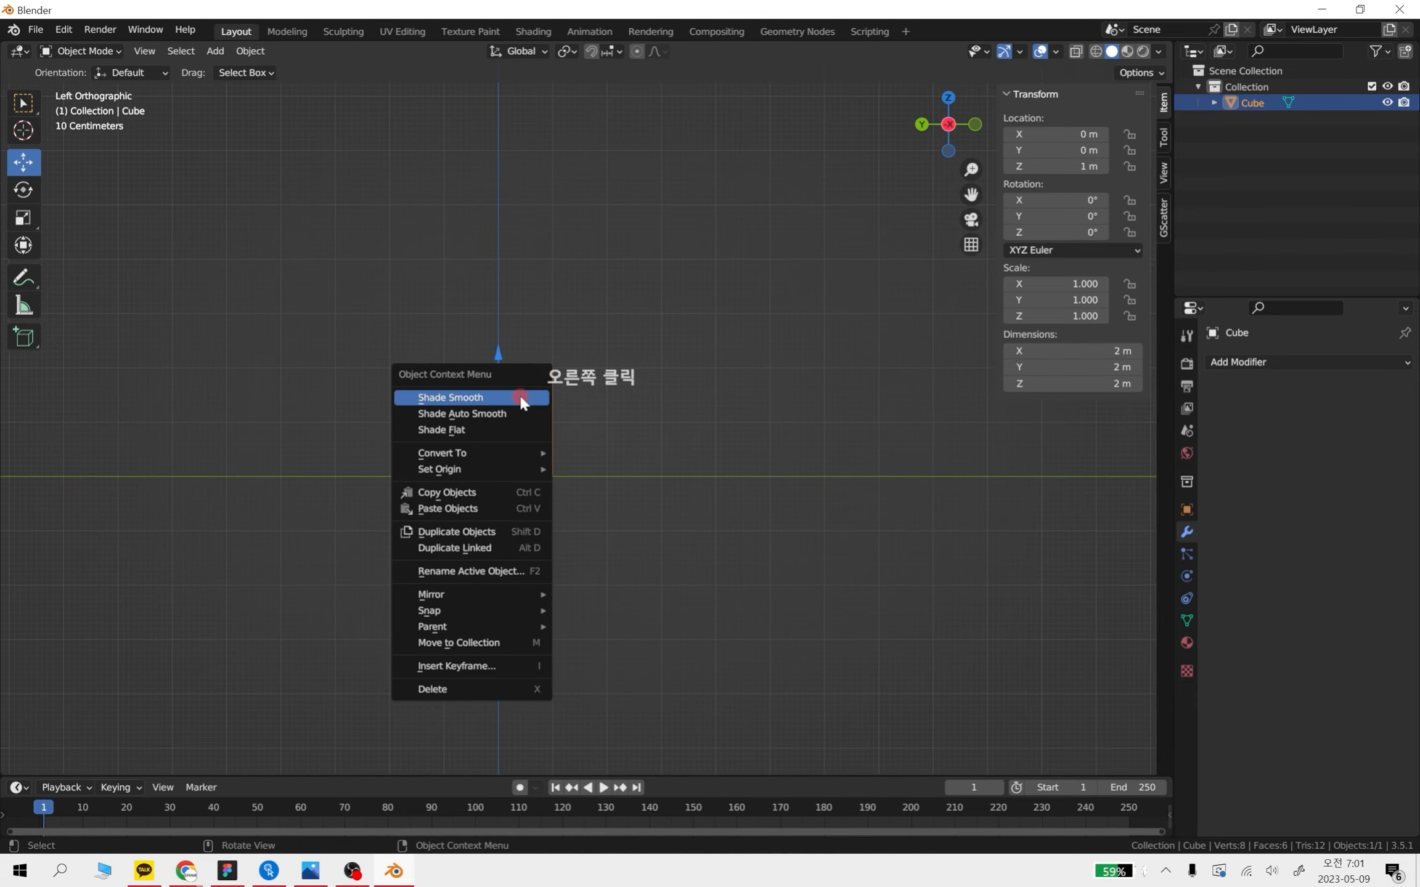
pyautogui.moveTo(501, 471)
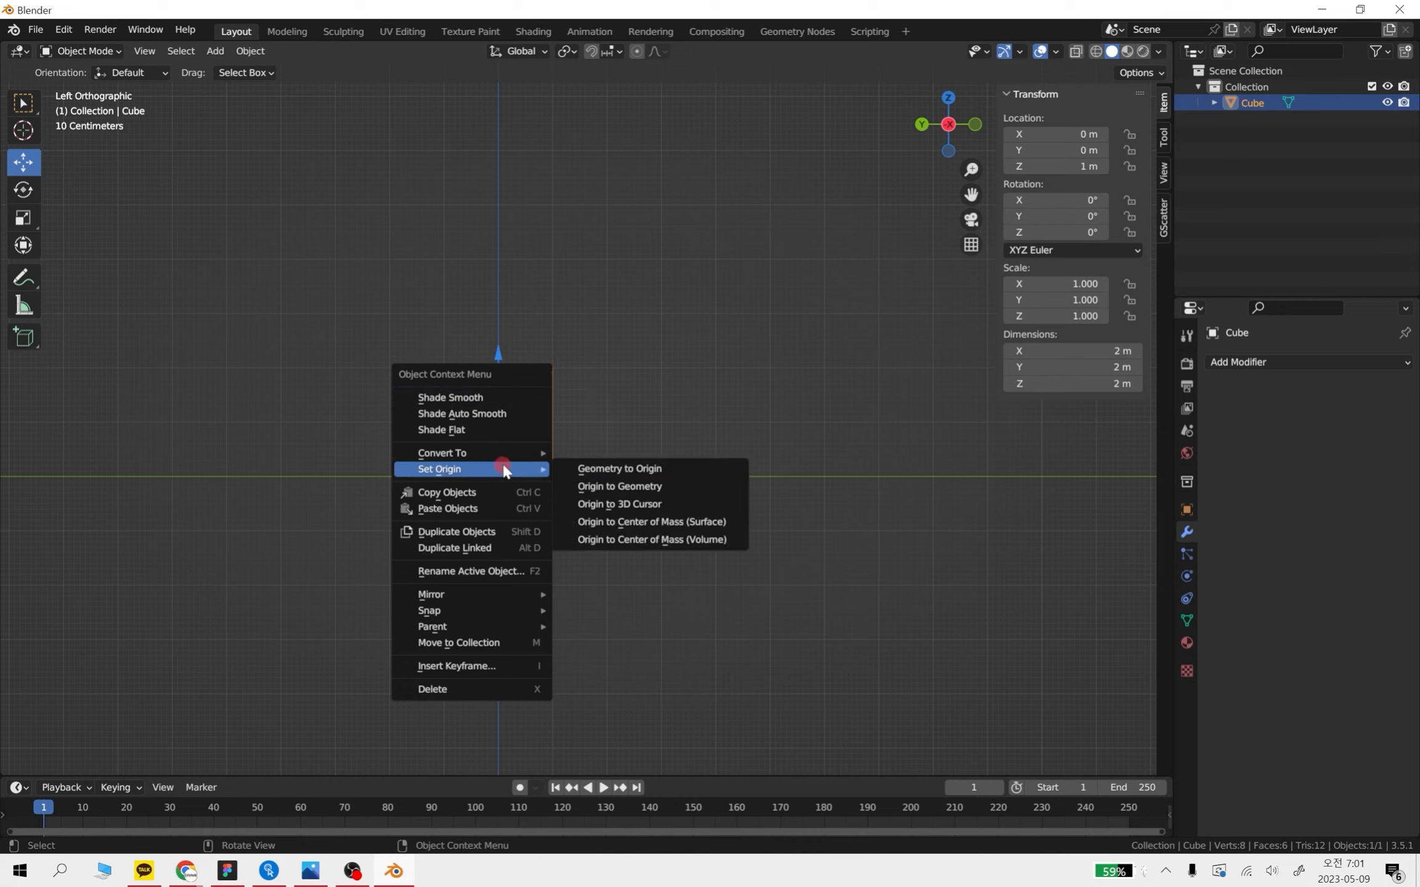
pyautogui.click(658, 509)
# Scale the cube by 3 along the Z axis from its base with increment snapping to make a column
pyautogui.moveTo(629, 514); pyautogui.dragTo(580, 393, button='middle')
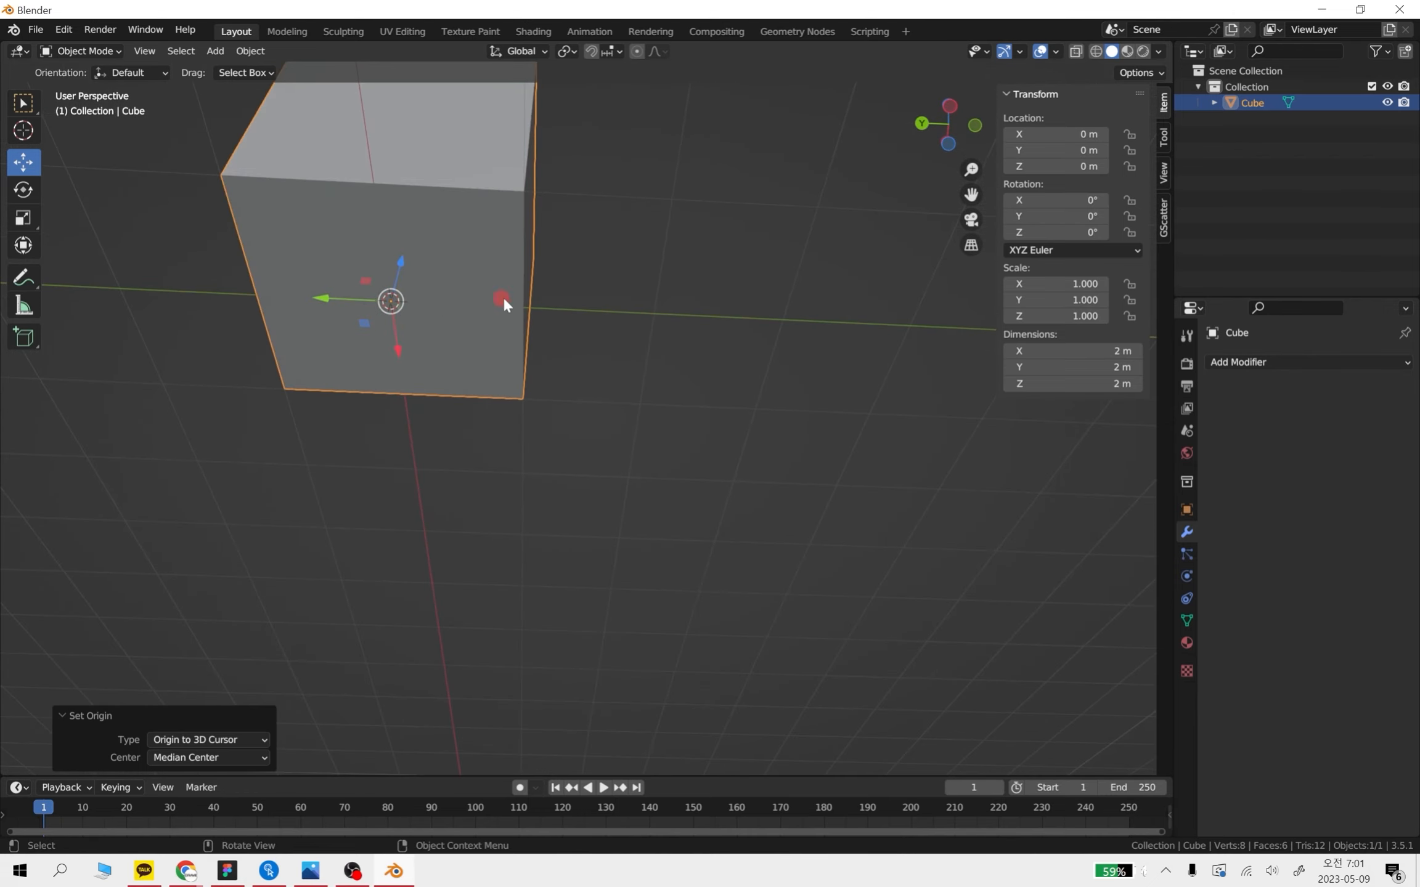
pyautogui.moveTo(646, 316); pyautogui.dragTo(629, 524, button='middle')
pyautogui.scroll(-3, 662, 509)
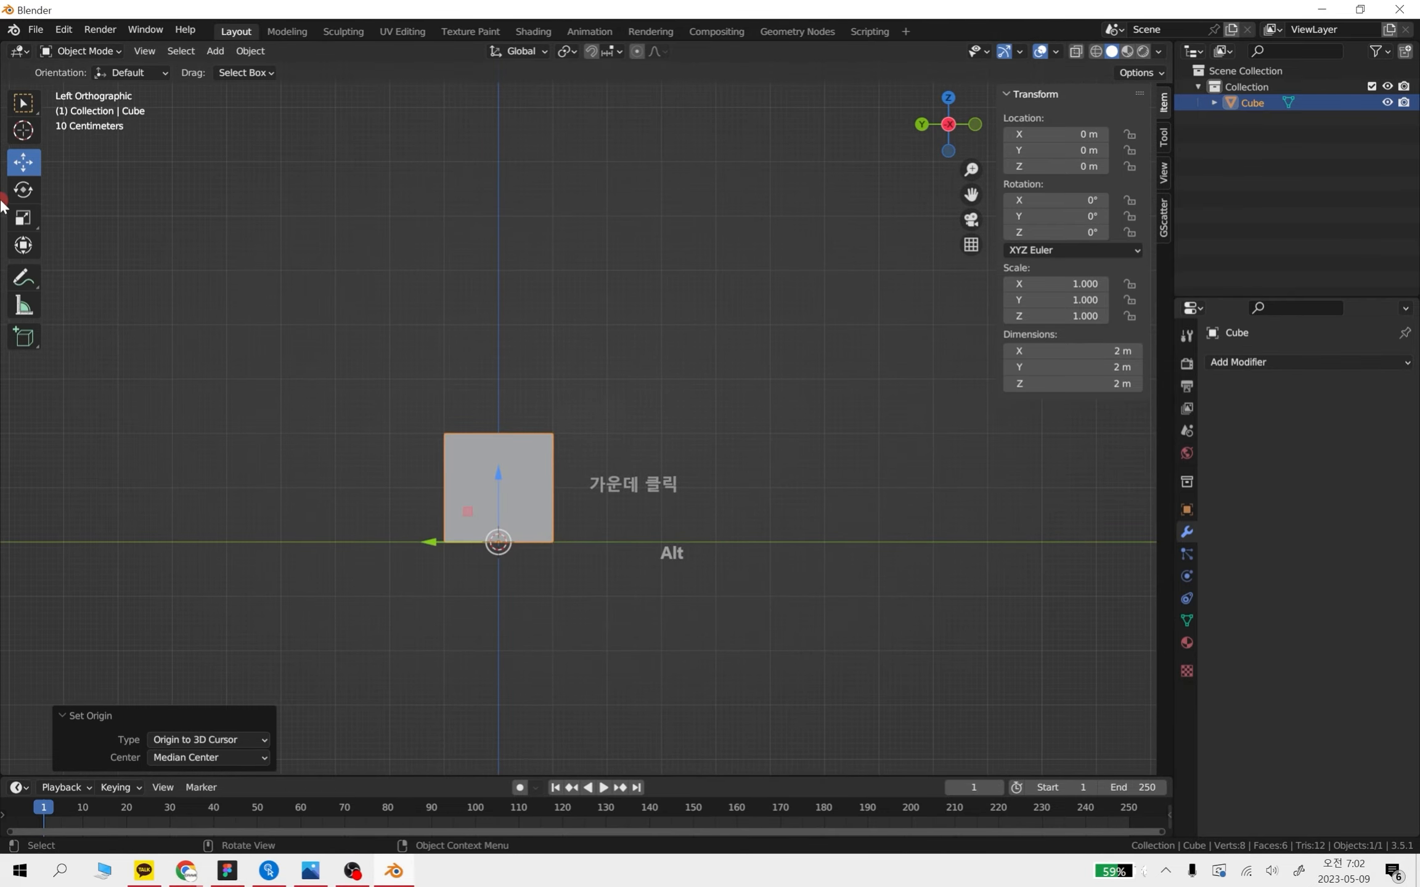
pyautogui.click(23, 218)
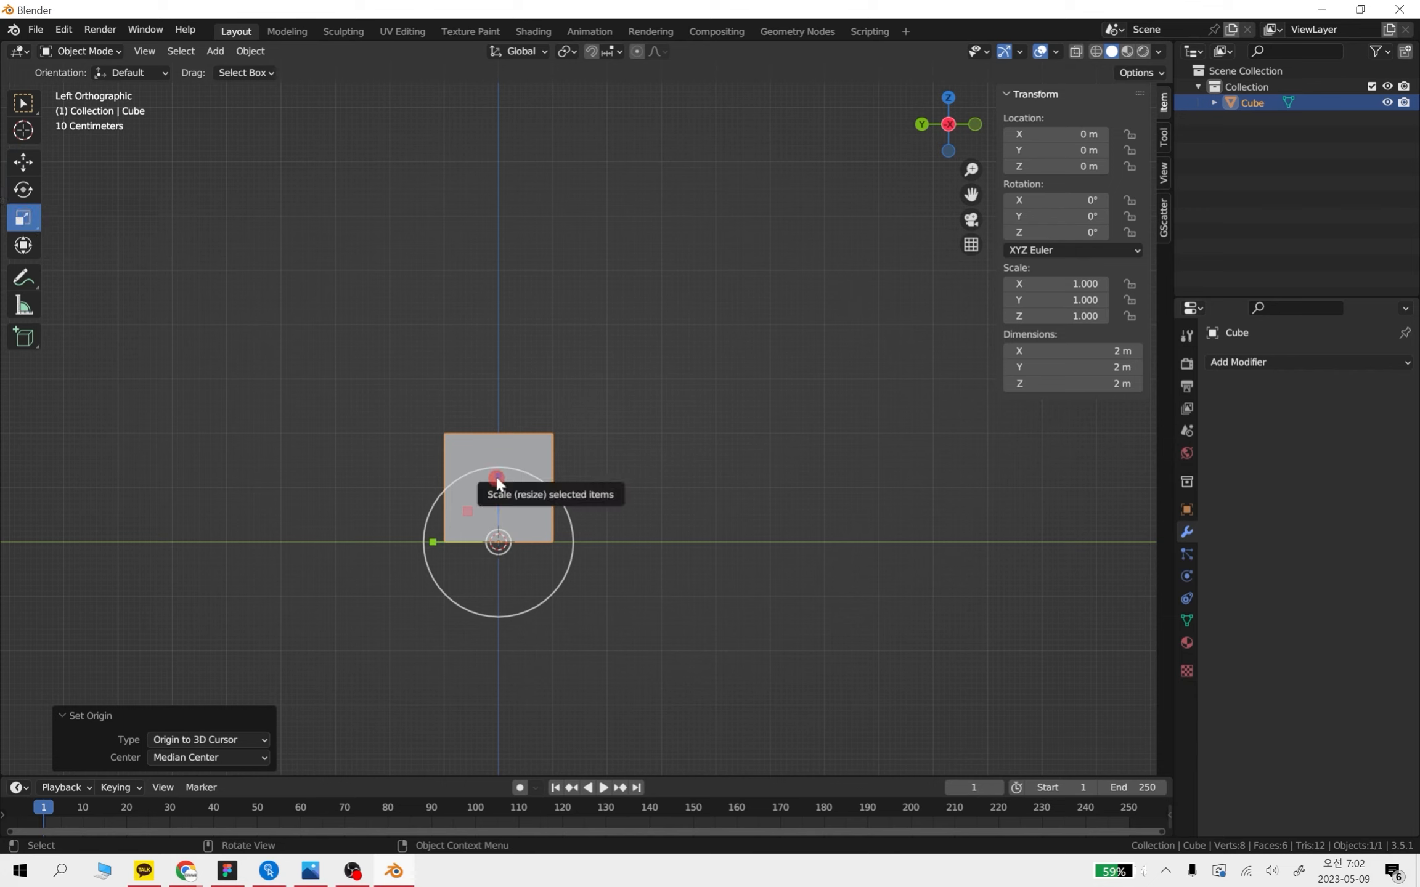
pyautogui.moveTo(497, 480); pyautogui.dragTo(501, 343)
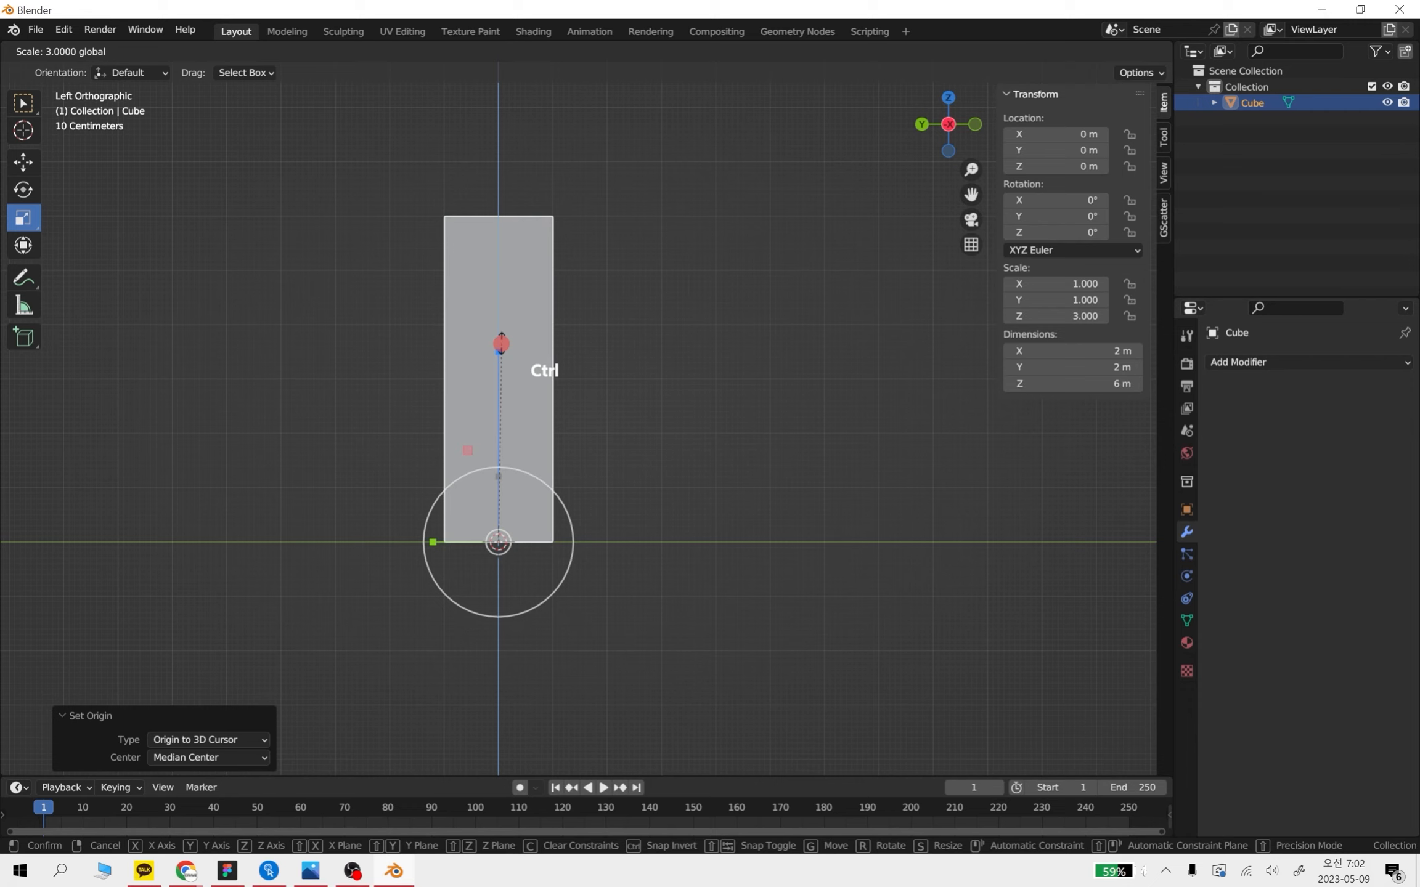
pyautogui.keyDown('ctrl'); pyautogui.moveTo(501, 342); pyautogui.dragTo(501, 341); pyautogui.keyUp('ctrl')
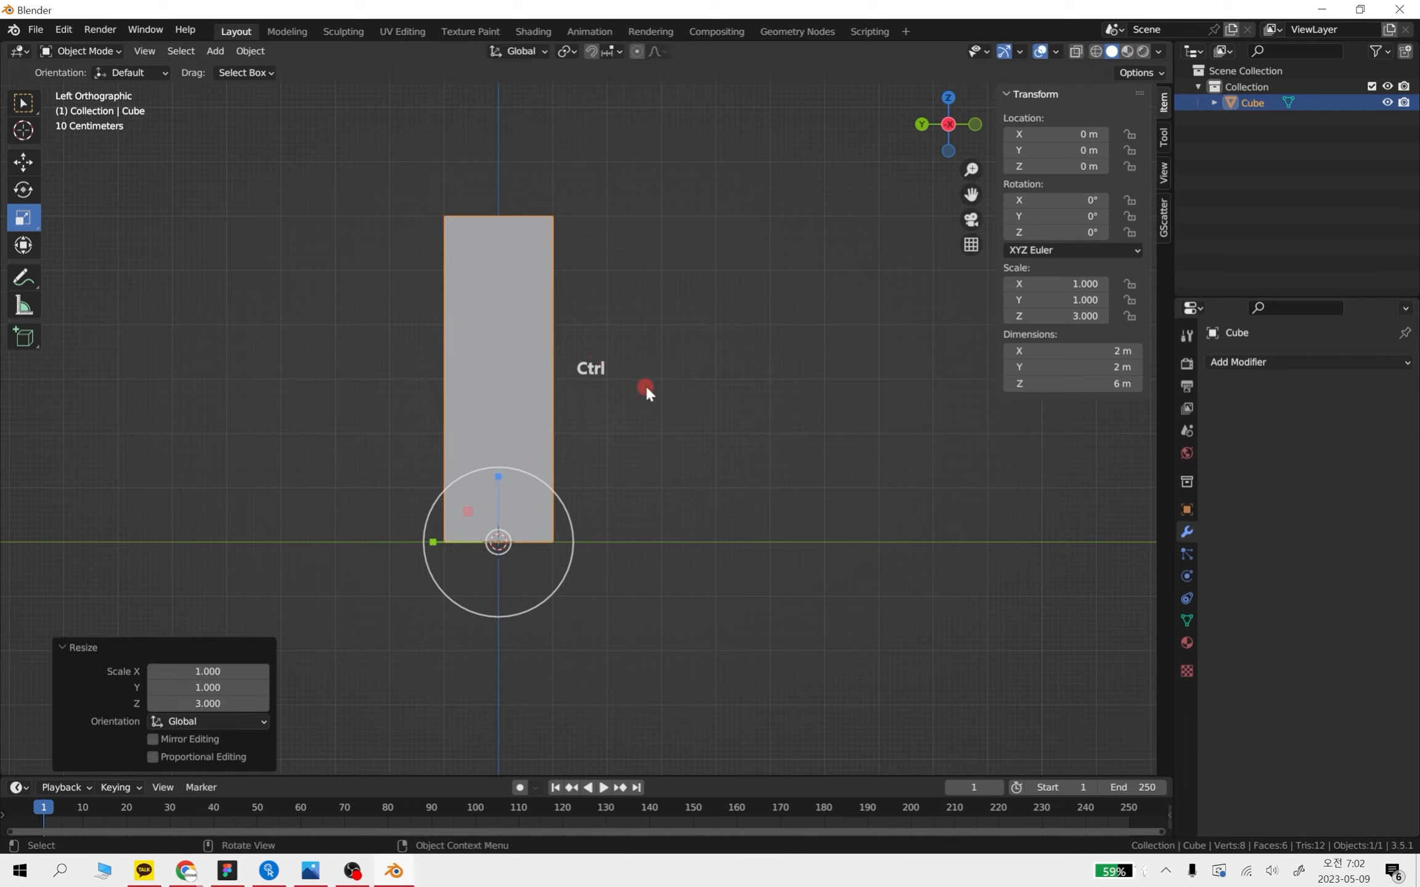
# Copy and paste the column, and move the copy 6 m up along the Z axis with snapping so it sits on the original
pyautogui.keyDown('shift'); pyautogui.moveTo(730, 371); pyautogui.dragTo(634, 382, button='middle'); pyautogui.keyUp('shift')
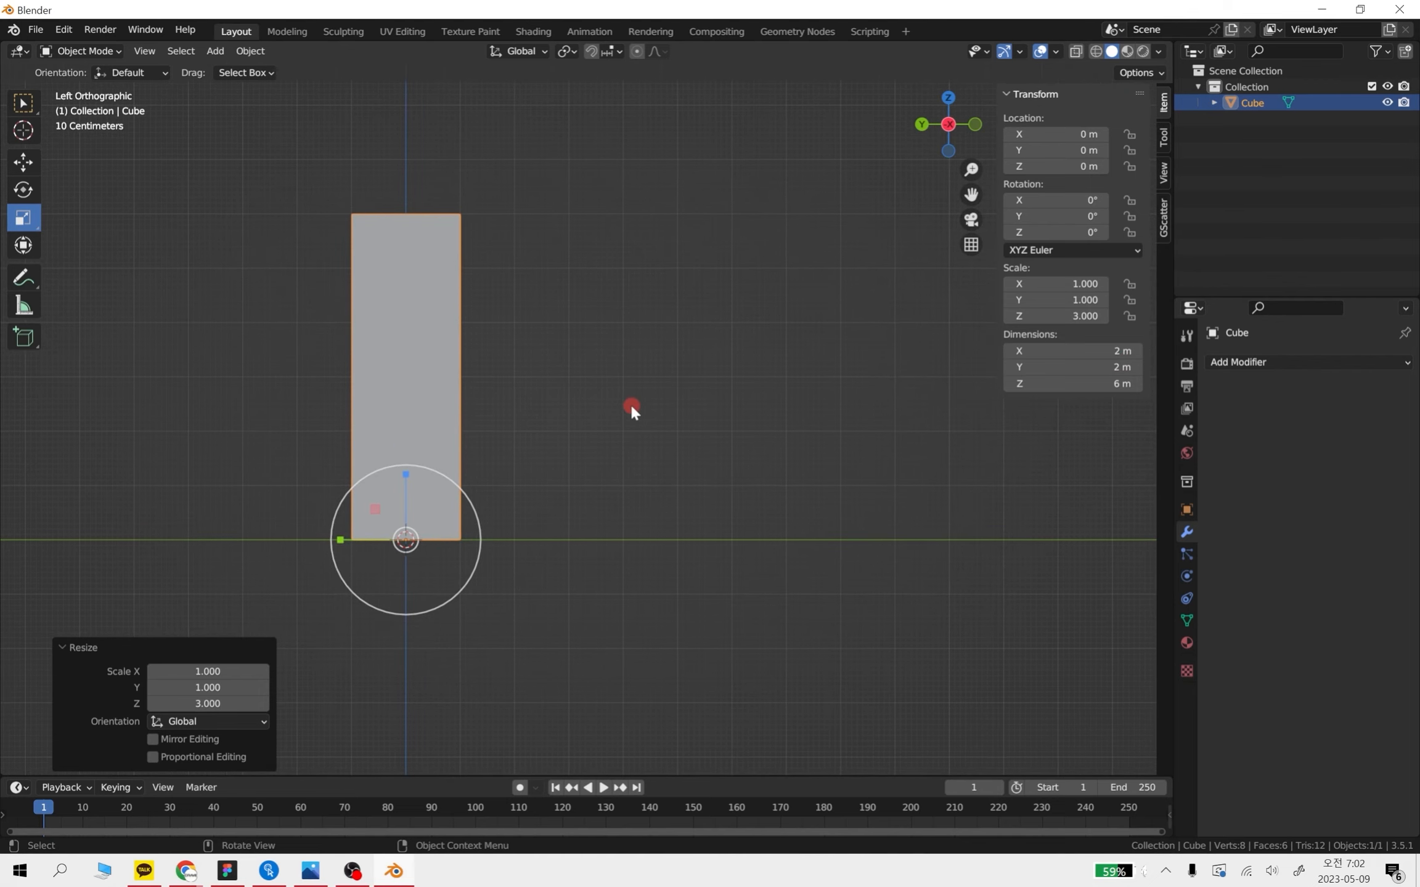
pyautogui.press('Tab')
pyautogui.press('Tab')
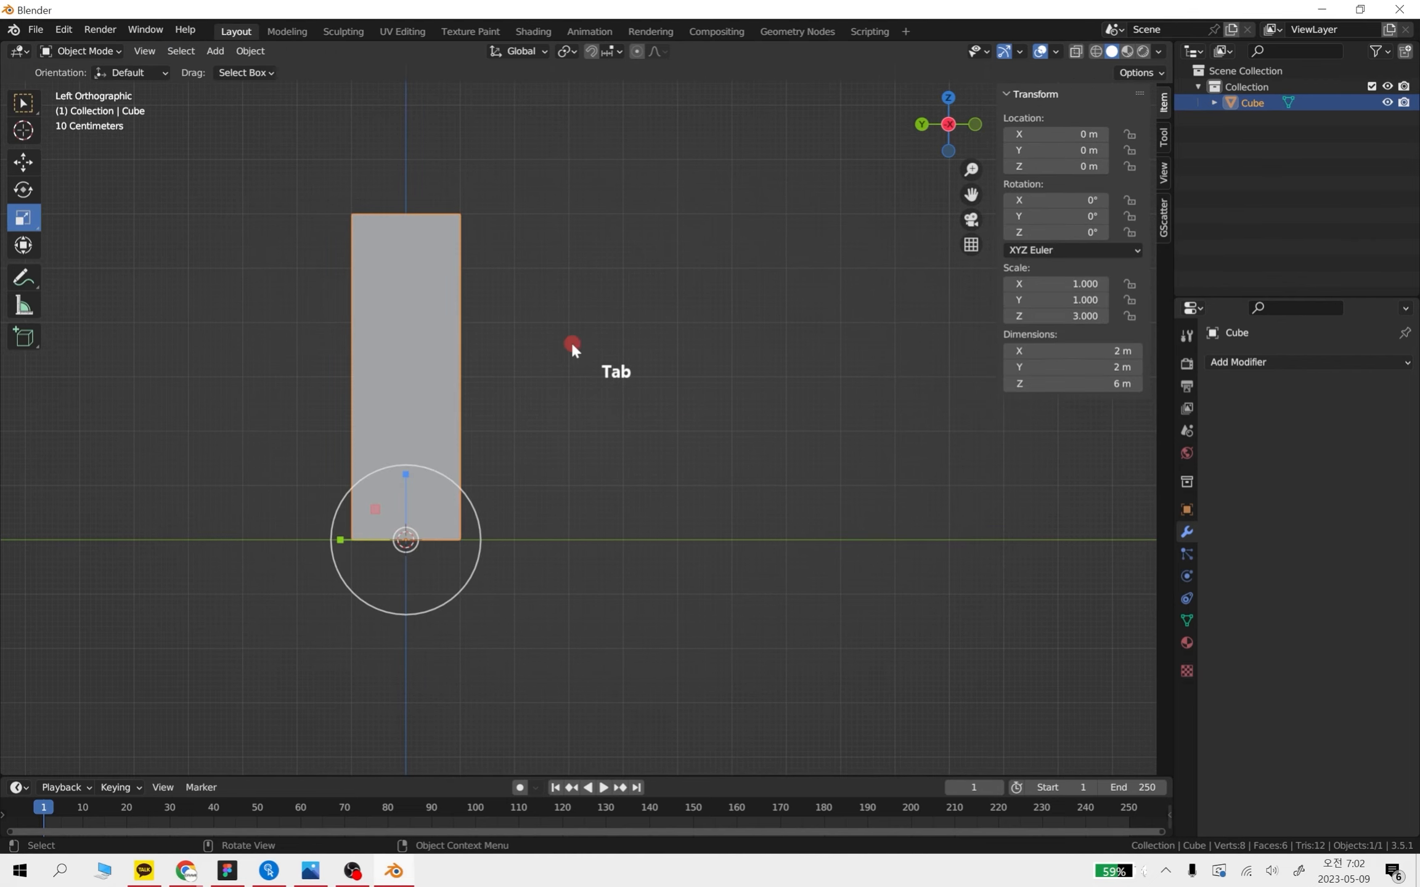
pyautogui.click(22, 162)
pyautogui.scroll(-1, 558, 324)
pyautogui.moveTo(607, 422); pyautogui.dragTo(612, 466, button='middle')
pyautogui.moveTo(513, 534)
pyautogui.mouseDown(button='middle')
pyautogui.moveTo(691, 540)
pyautogui.moveTo(525, 548)
pyautogui.mouseUp(button='middle')
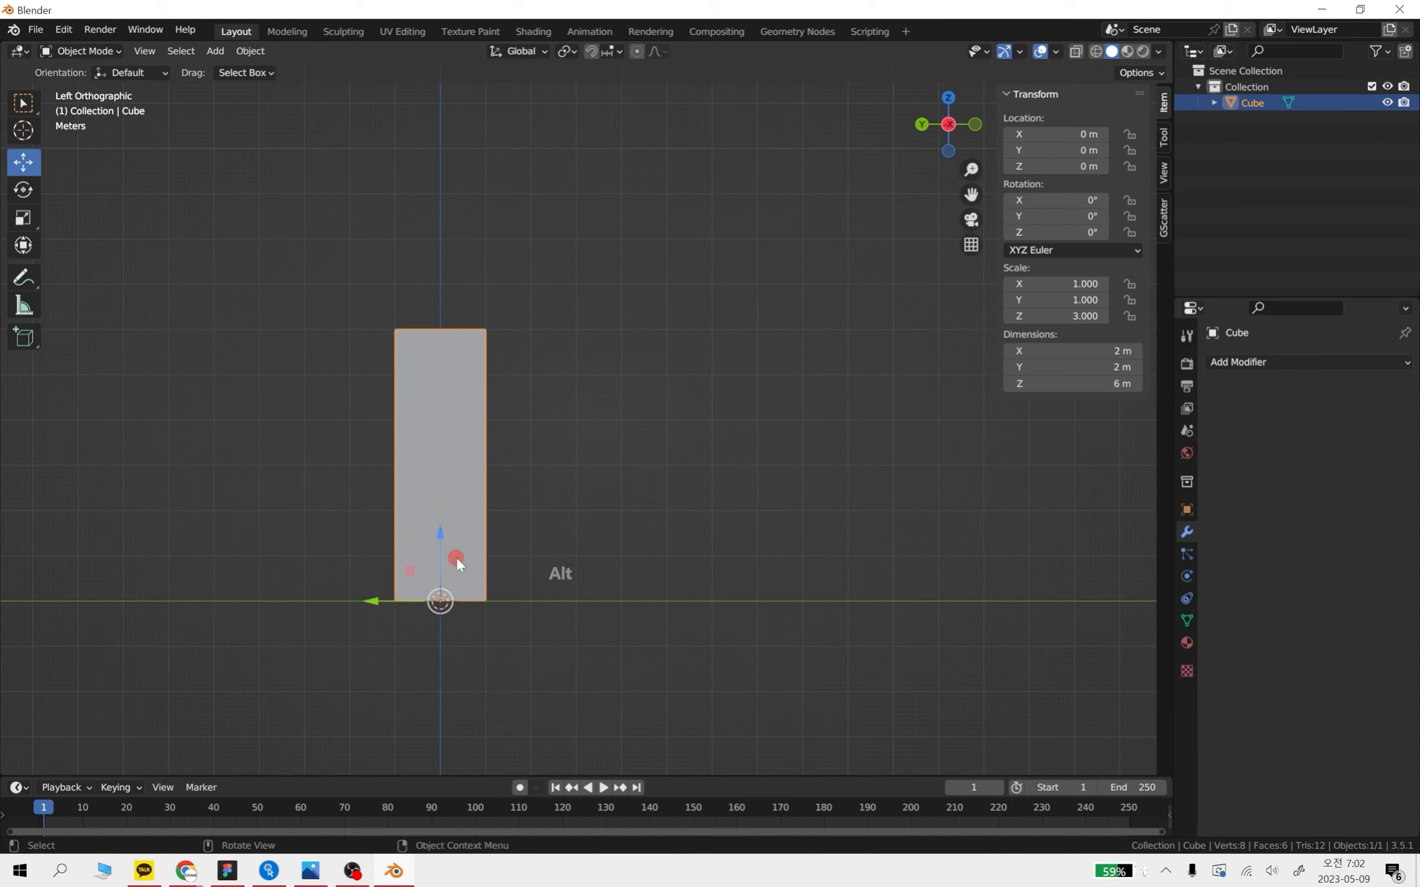
pyautogui.hotkey('ctrl', 'c')
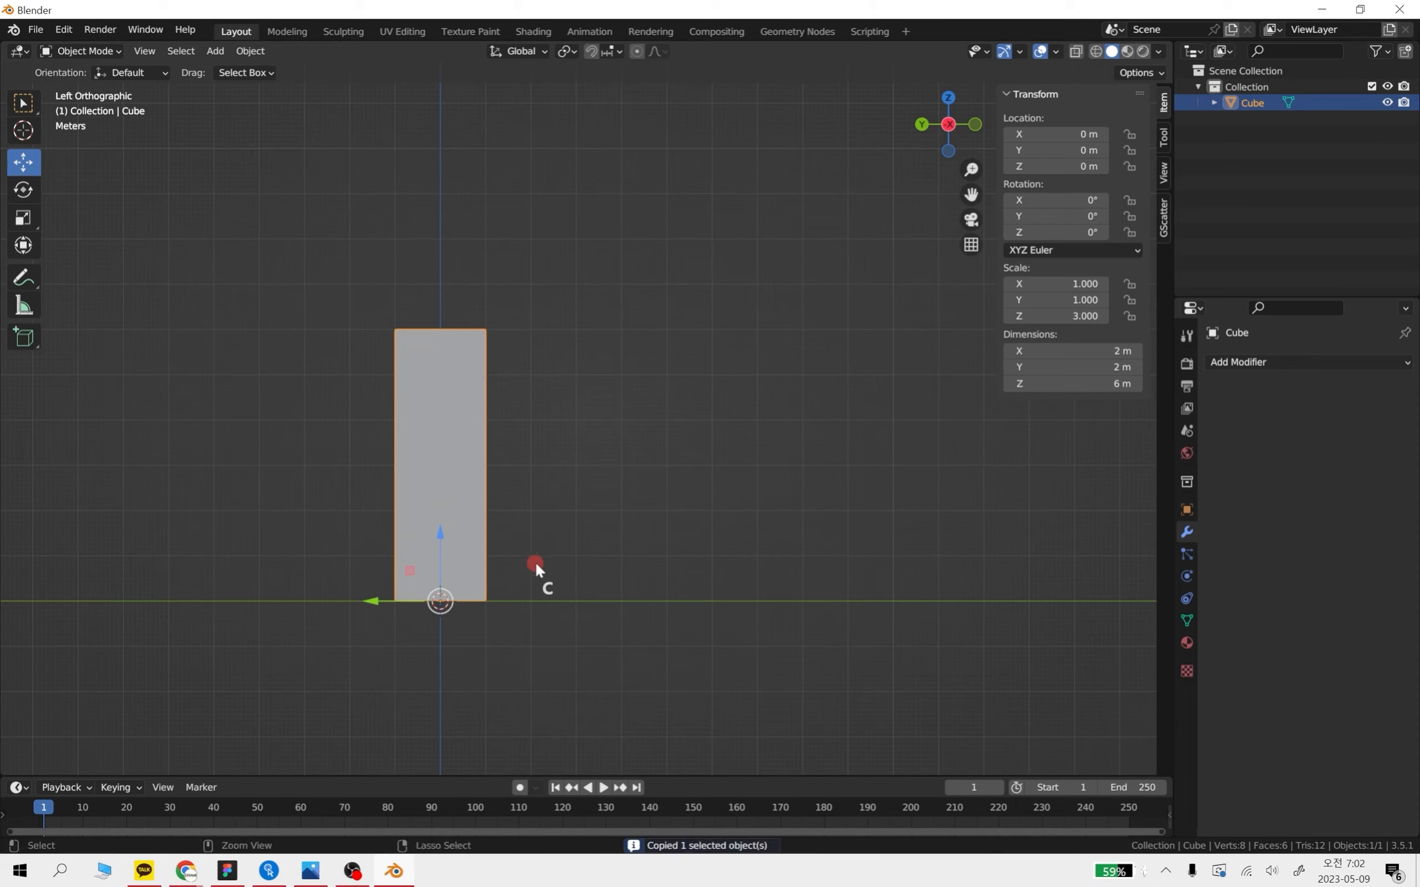
pyautogui.hotkey('ctrl', 'v')
pyautogui.moveTo(440, 563); pyautogui.dragTo(485, 330)
# Examine the joint between the two stacked columns up close and in perspective
pyautogui.scroll(4, 487, 333)
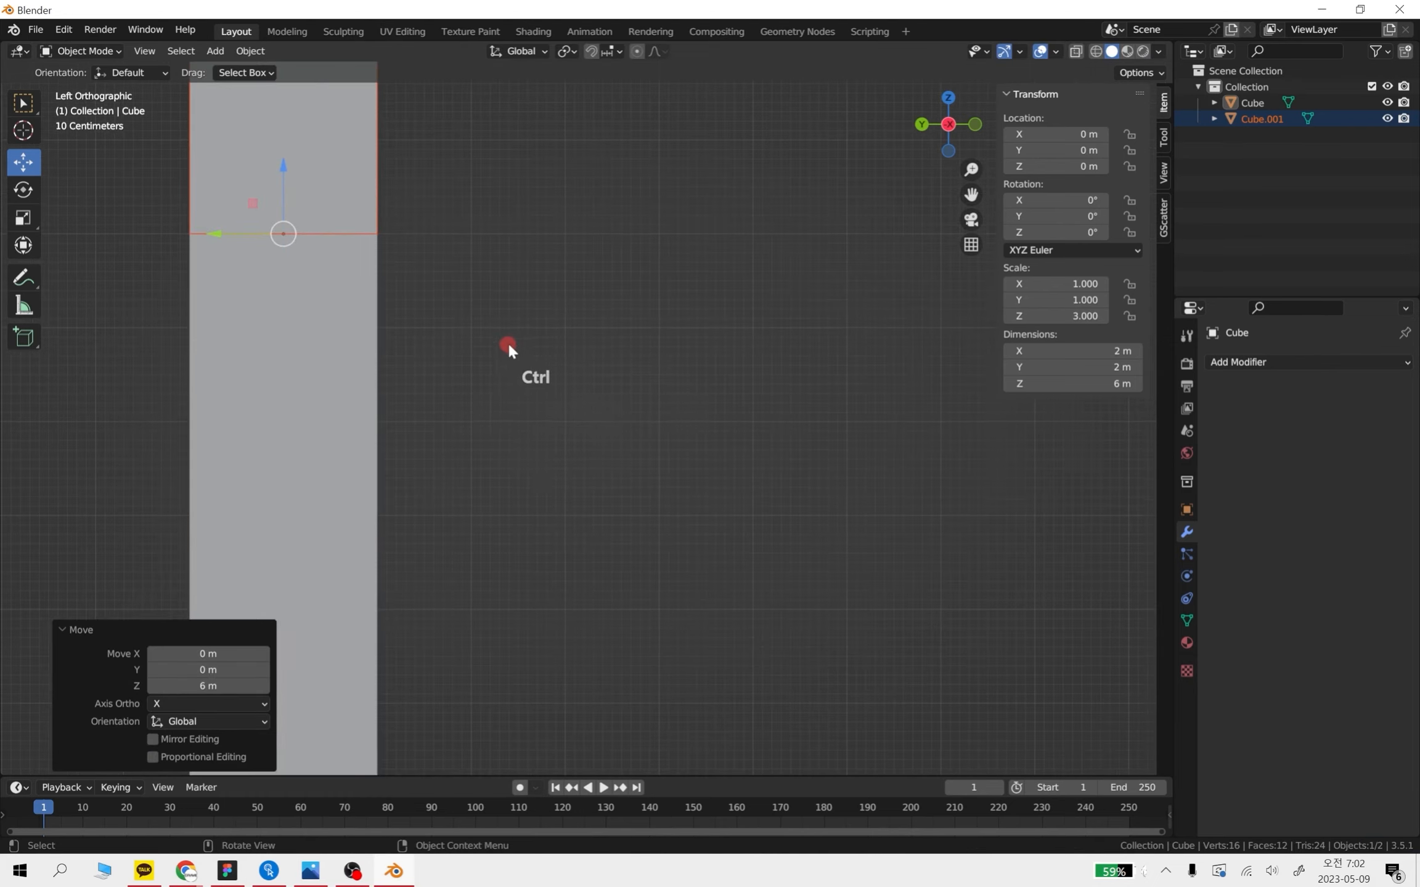
pyautogui.keyDown('shift'); pyautogui.moveTo(521, 348); pyautogui.dragTo(622, 471, button='middle'); pyautogui.keyUp('shift')
pyautogui.click(635, 471)
pyautogui.moveTo(523, 502); pyautogui.dragTo(709, 458, button='middle')
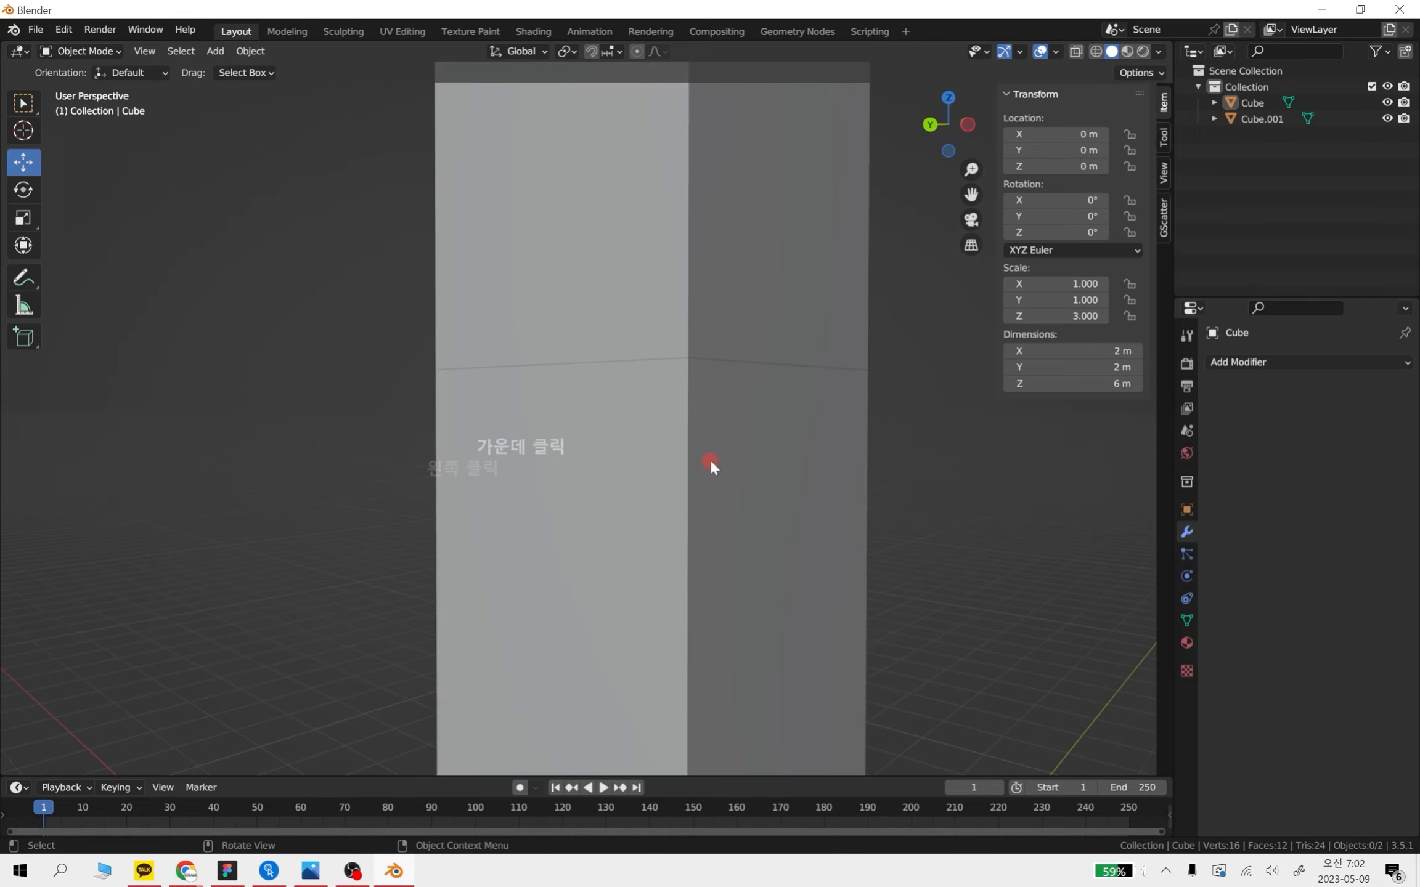
pyautogui.click(709, 458)
pyautogui.click(714, 259)
pyautogui.click(709, 458)
pyautogui.scroll(-5, 859, 504)
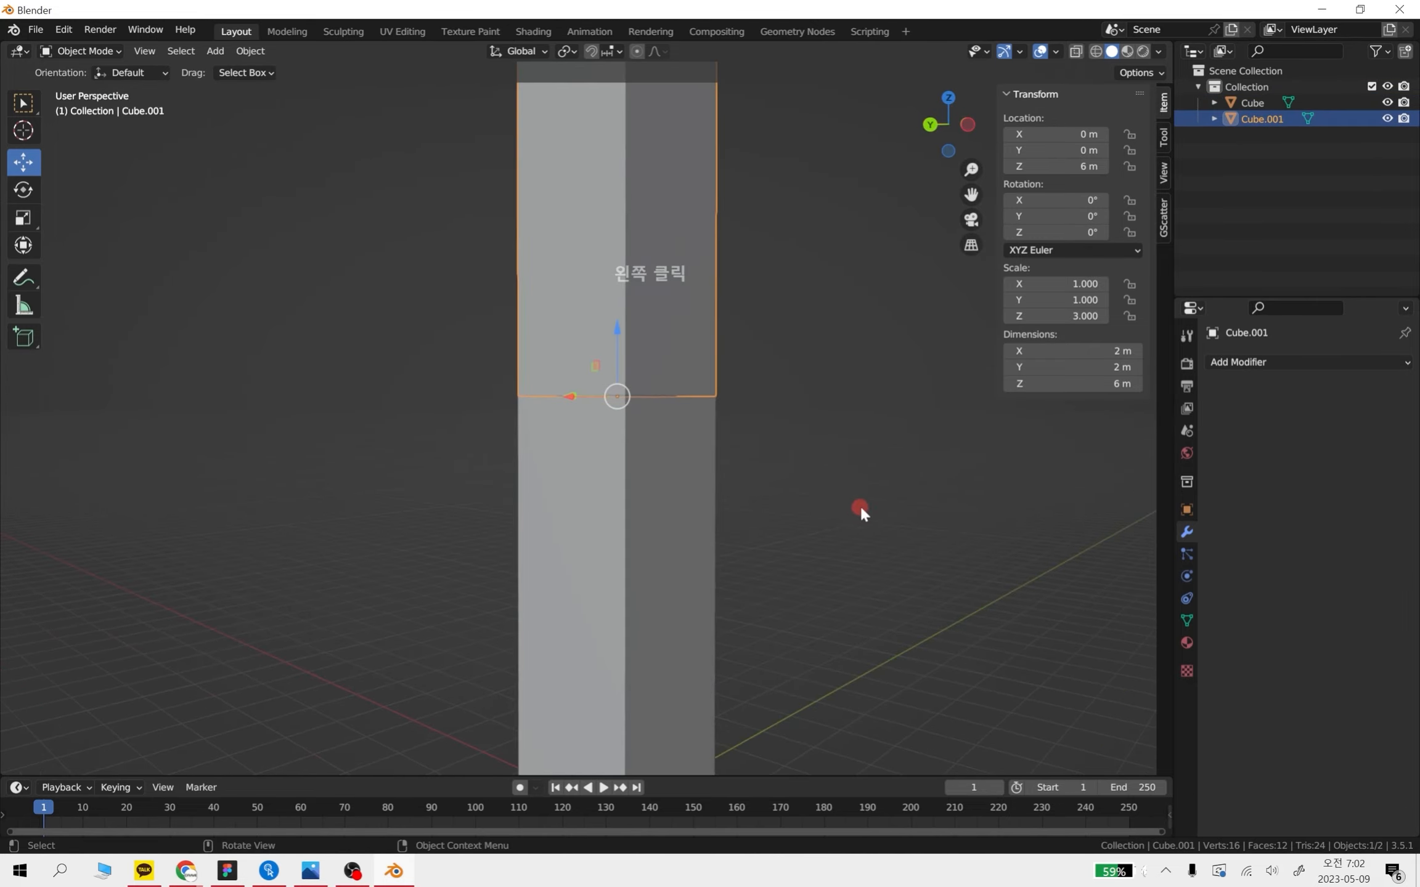
pyautogui.keyDown('alt'); pyautogui.moveTo(789, 512); pyautogui.dragTo(766, 510, button='middle'); pyautogui.keyUp('alt')
pyautogui.keyDown('shift'); pyautogui.moveTo(678, 433); pyautogui.dragTo(630, 488, button='middle'); pyautogui.keyUp('shift')
# Scale the upper column by 0.3 along the Z axis with increment snapping
pyautogui.click(421, 257)
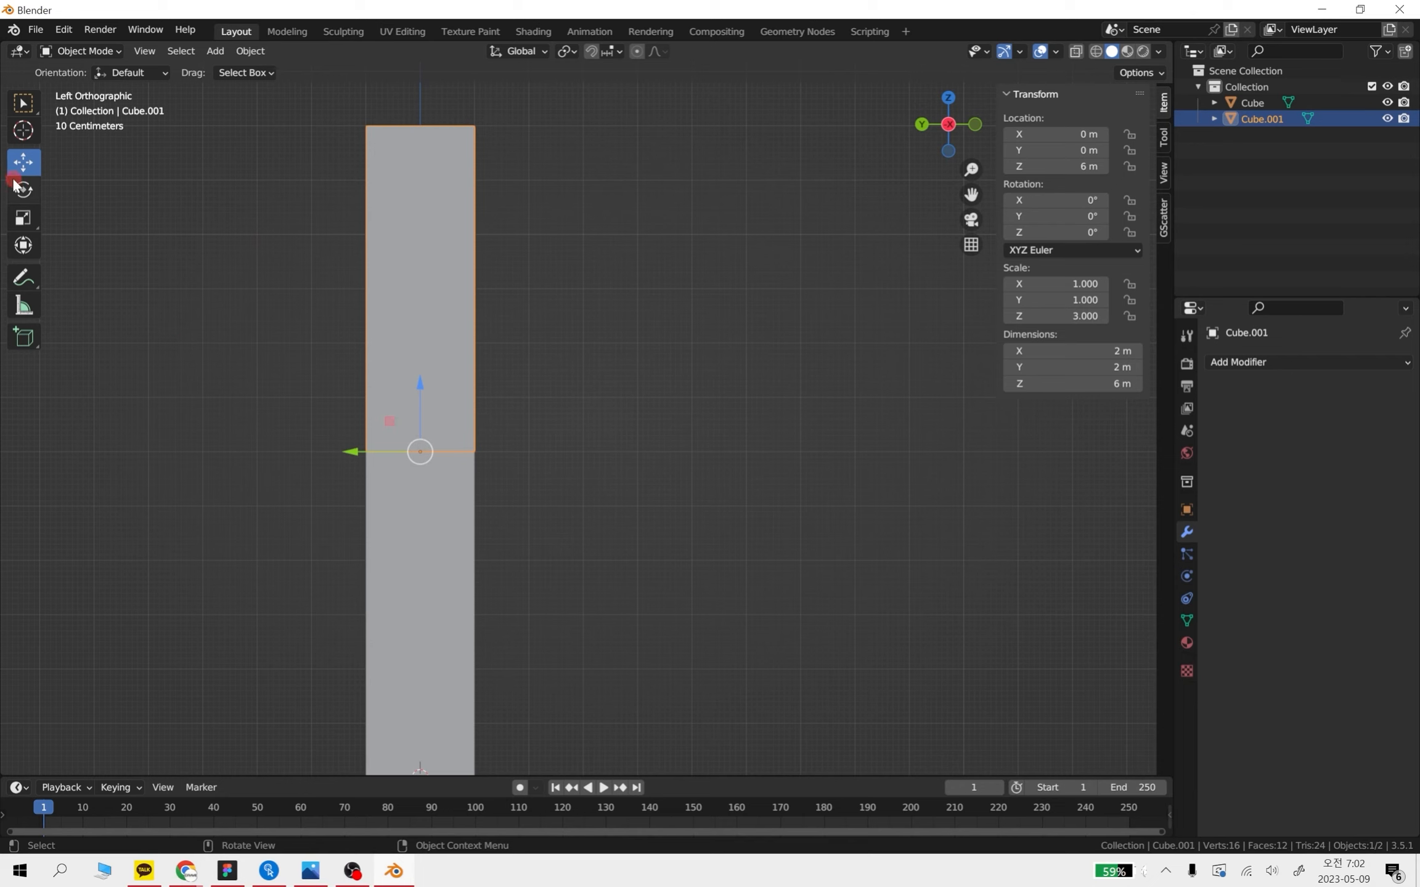
pyautogui.click(23, 219)
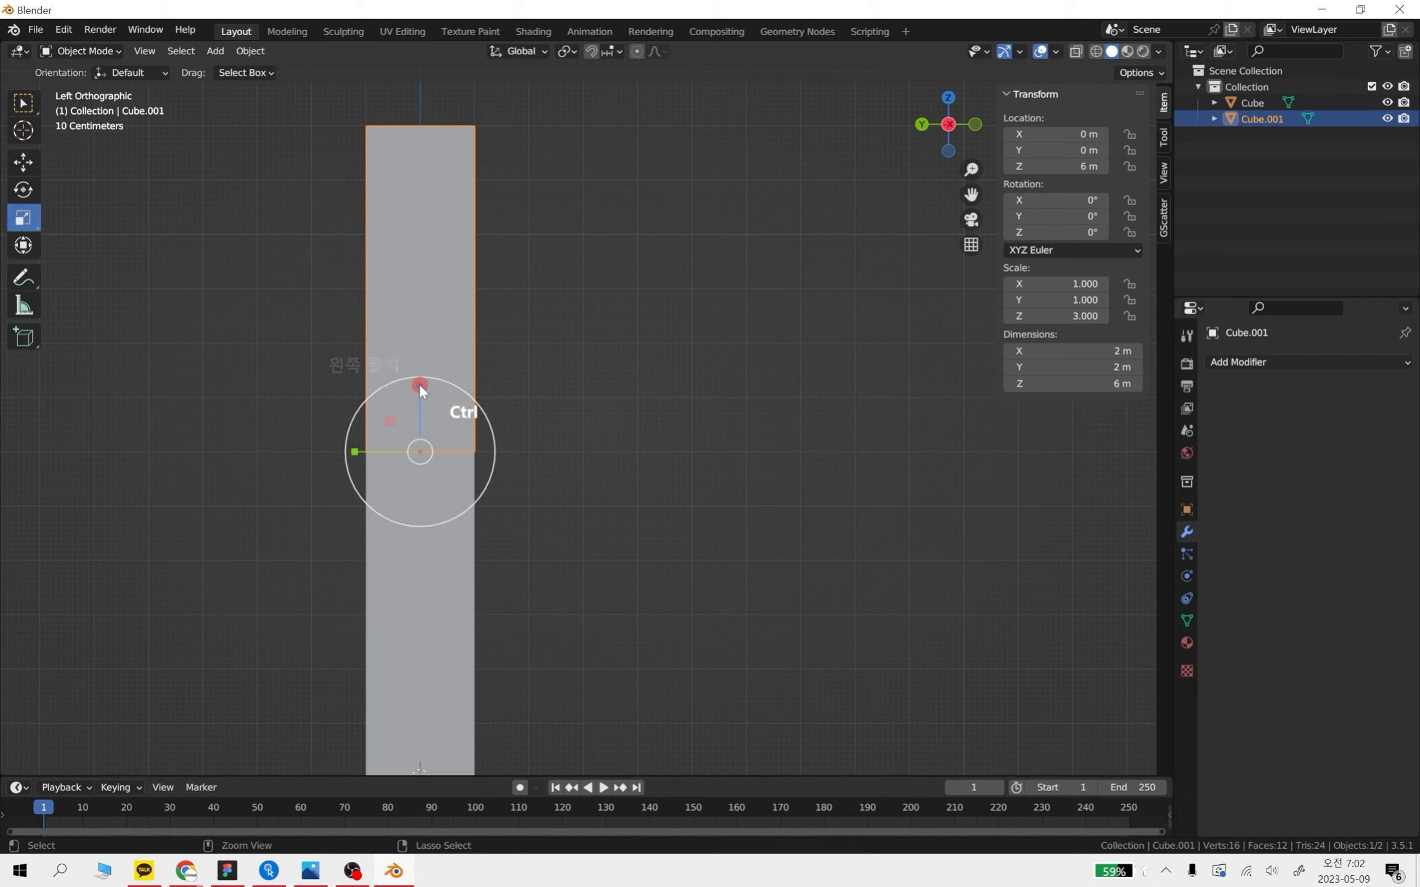
pyautogui.keyDown('ctrl'); pyautogui.moveTo(419, 384); pyautogui.dragTo(425, 437); pyautogui.keyUp('ctrl')
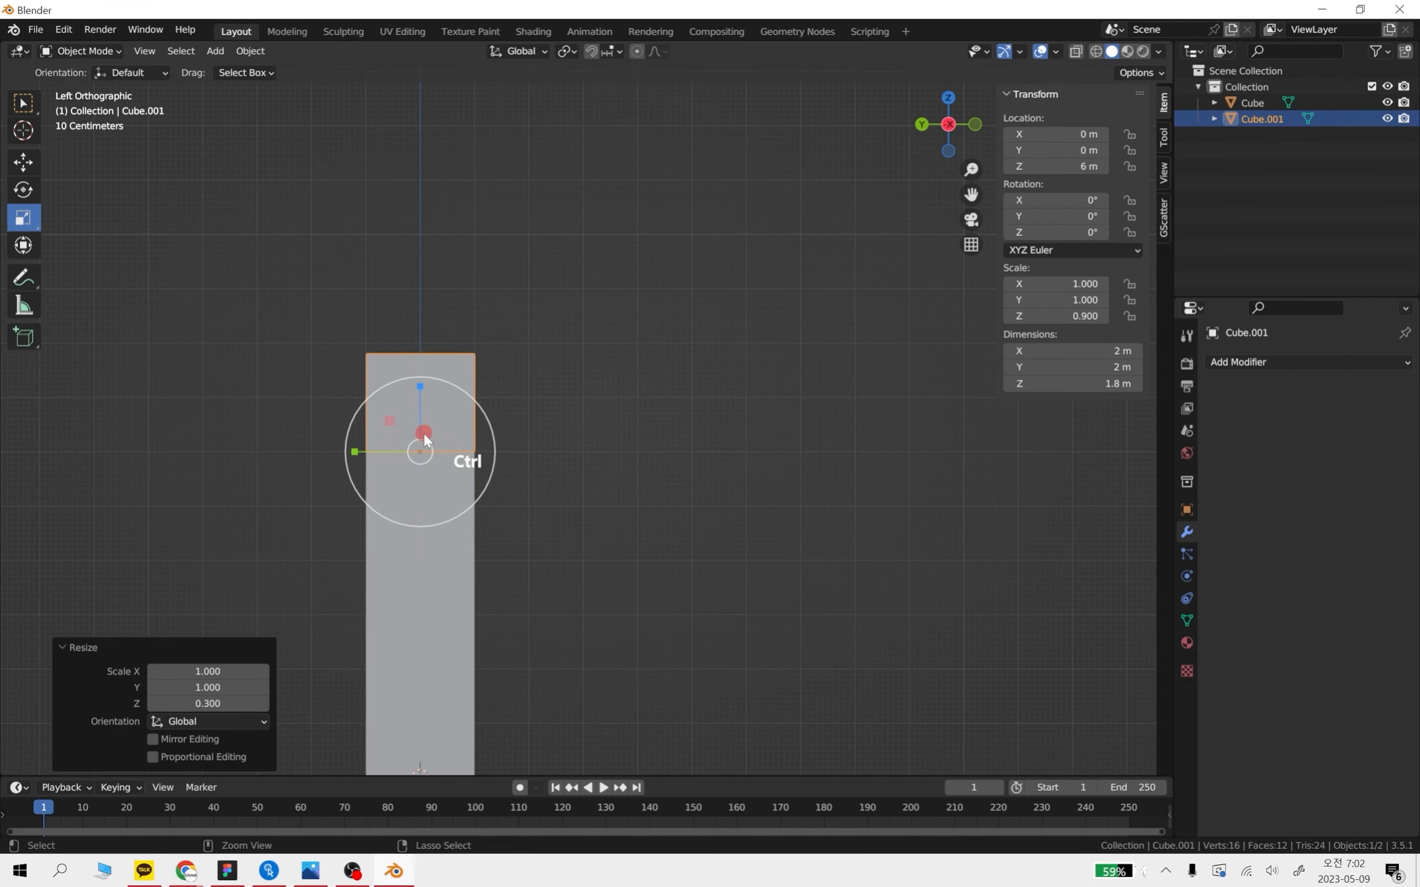
pyautogui.scroll(2, 576, 436)
pyautogui.keyDown('shift'); pyautogui.moveTo(543, 478); pyautogui.dragTo(520, 464, button='middle'); pyautogui.keyUp('shift')
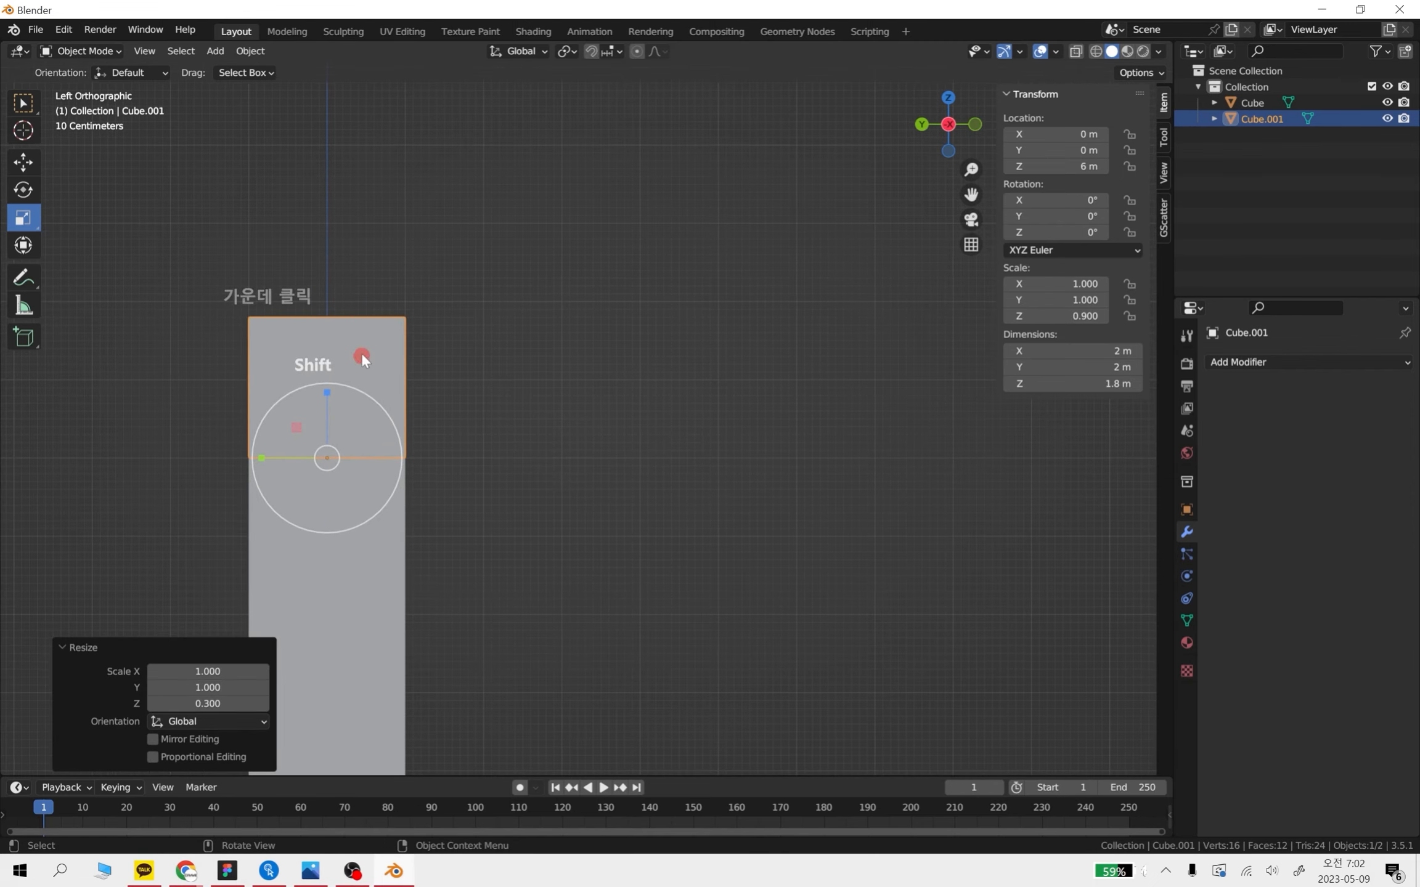
pyautogui.scroll(1, 355, 345)
pyautogui.scroll(-6, 275, 281)
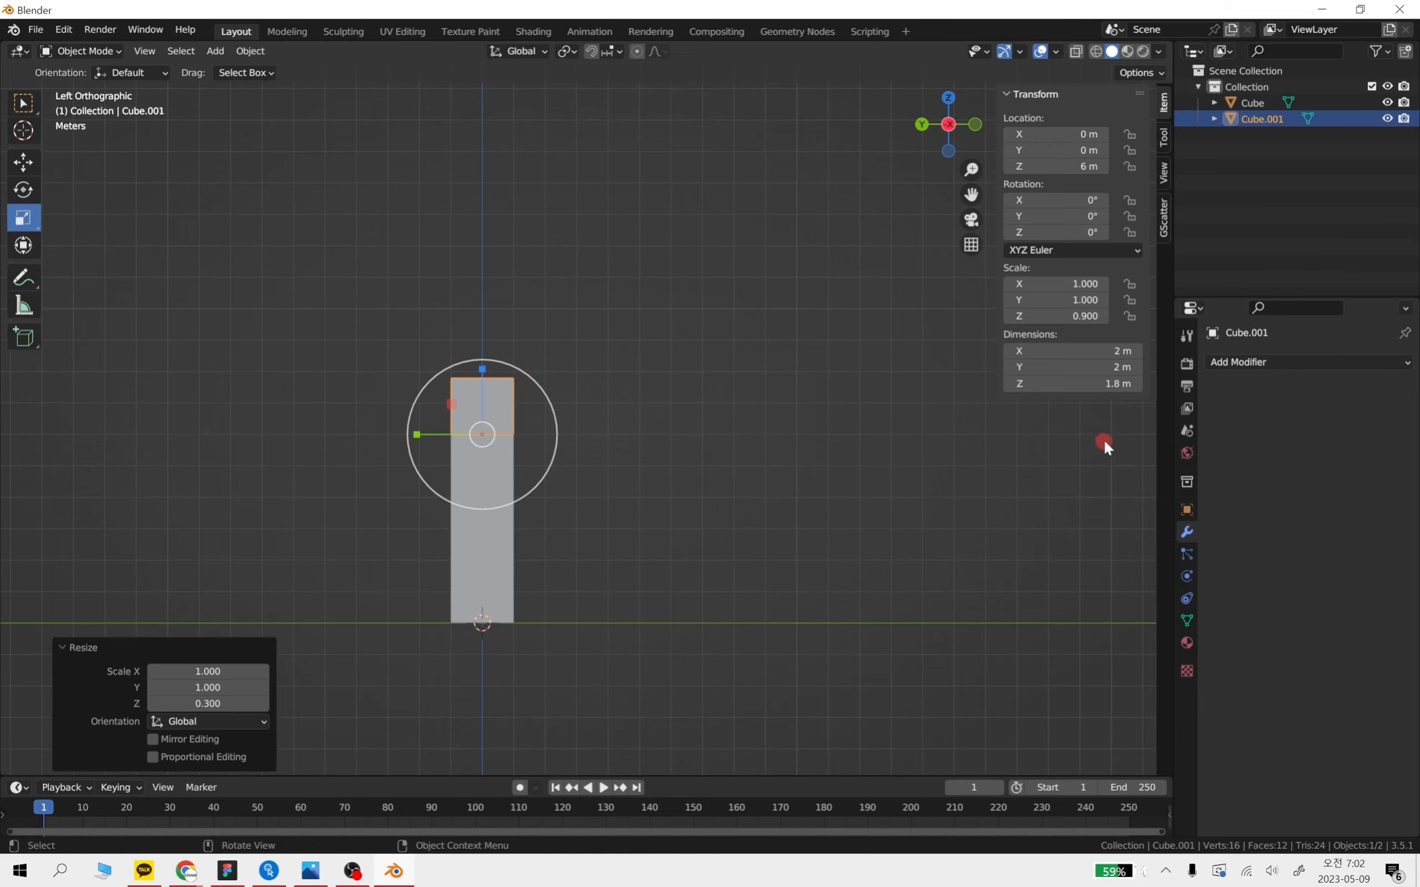
# Set the upper block's Z dimension to 2 m and reselect the block
pyautogui.click(1116, 385)
pyautogui.write('2')
pyautogui.press('Return')
pyautogui.click(708, 410)
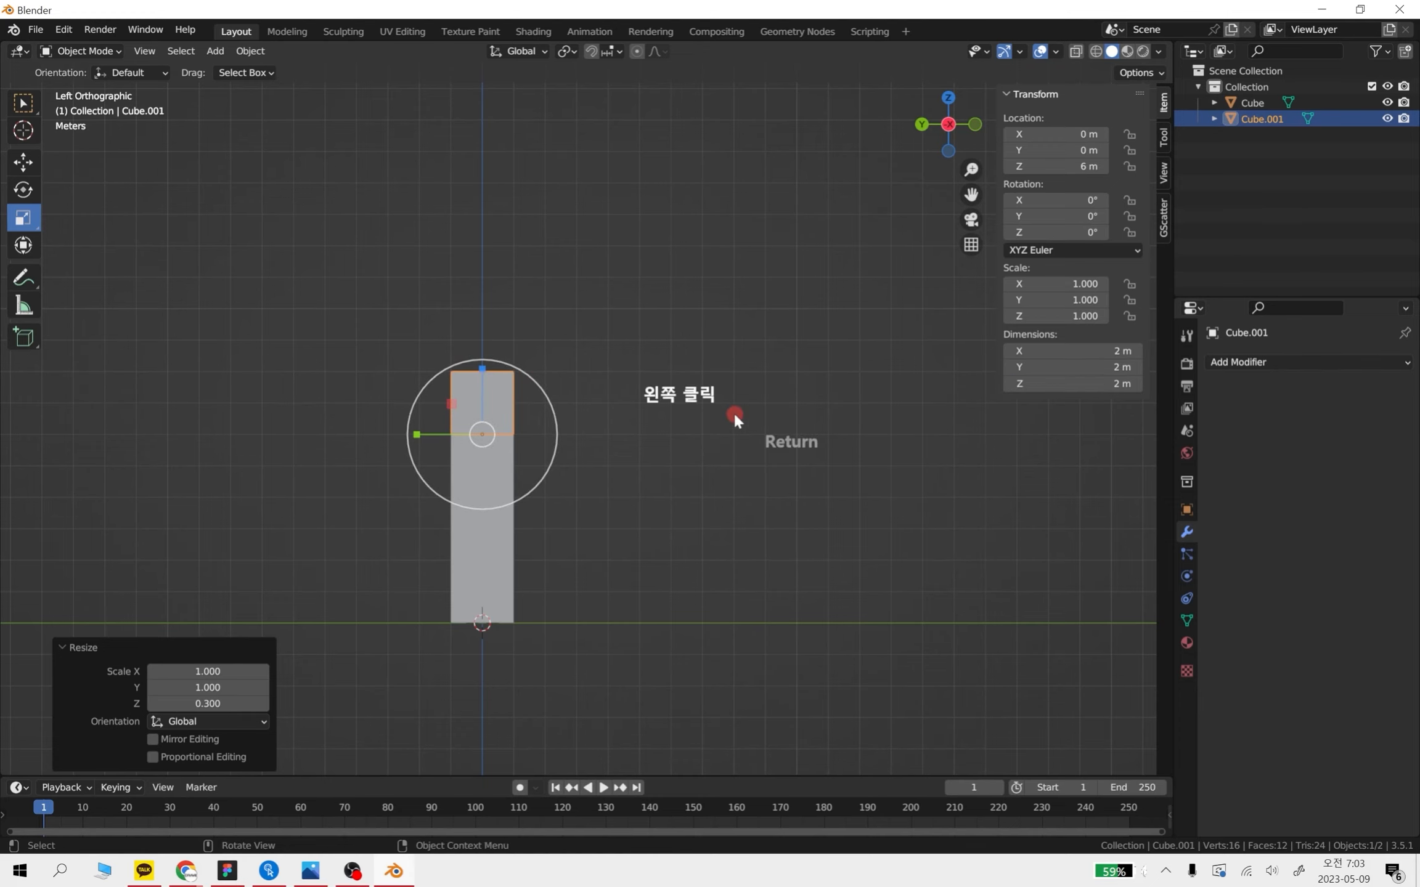
pyautogui.scroll(4, 538, 413)
pyautogui.keyDown('shift'); pyautogui.moveTo(583, 400); pyautogui.dragTo(541, 361, button='middle'); pyautogui.keyUp('shift')
pyautogui.scroll(-2, 338, 324)
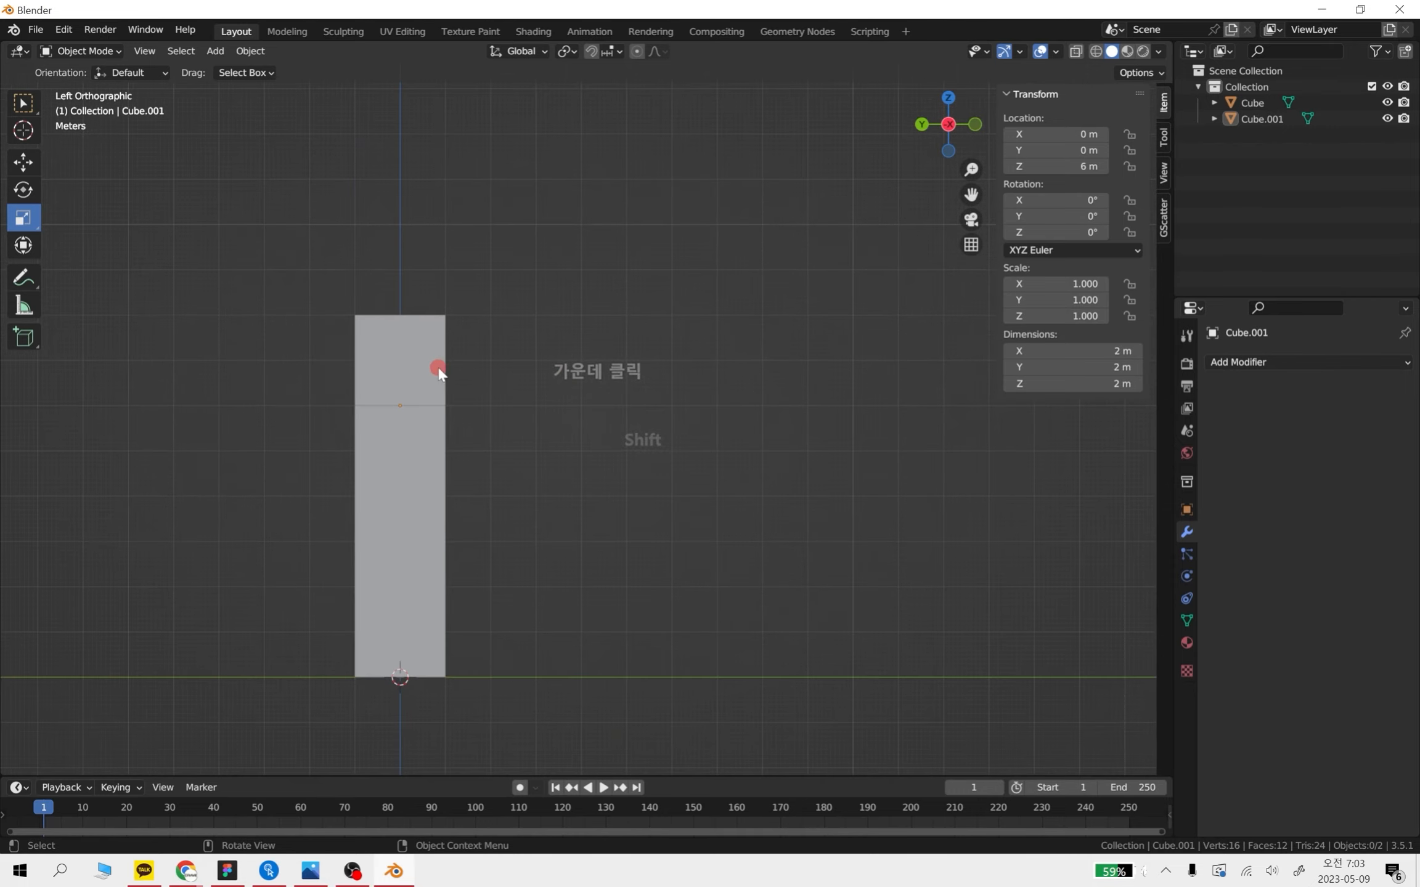
pyautogui.click(441, 365)
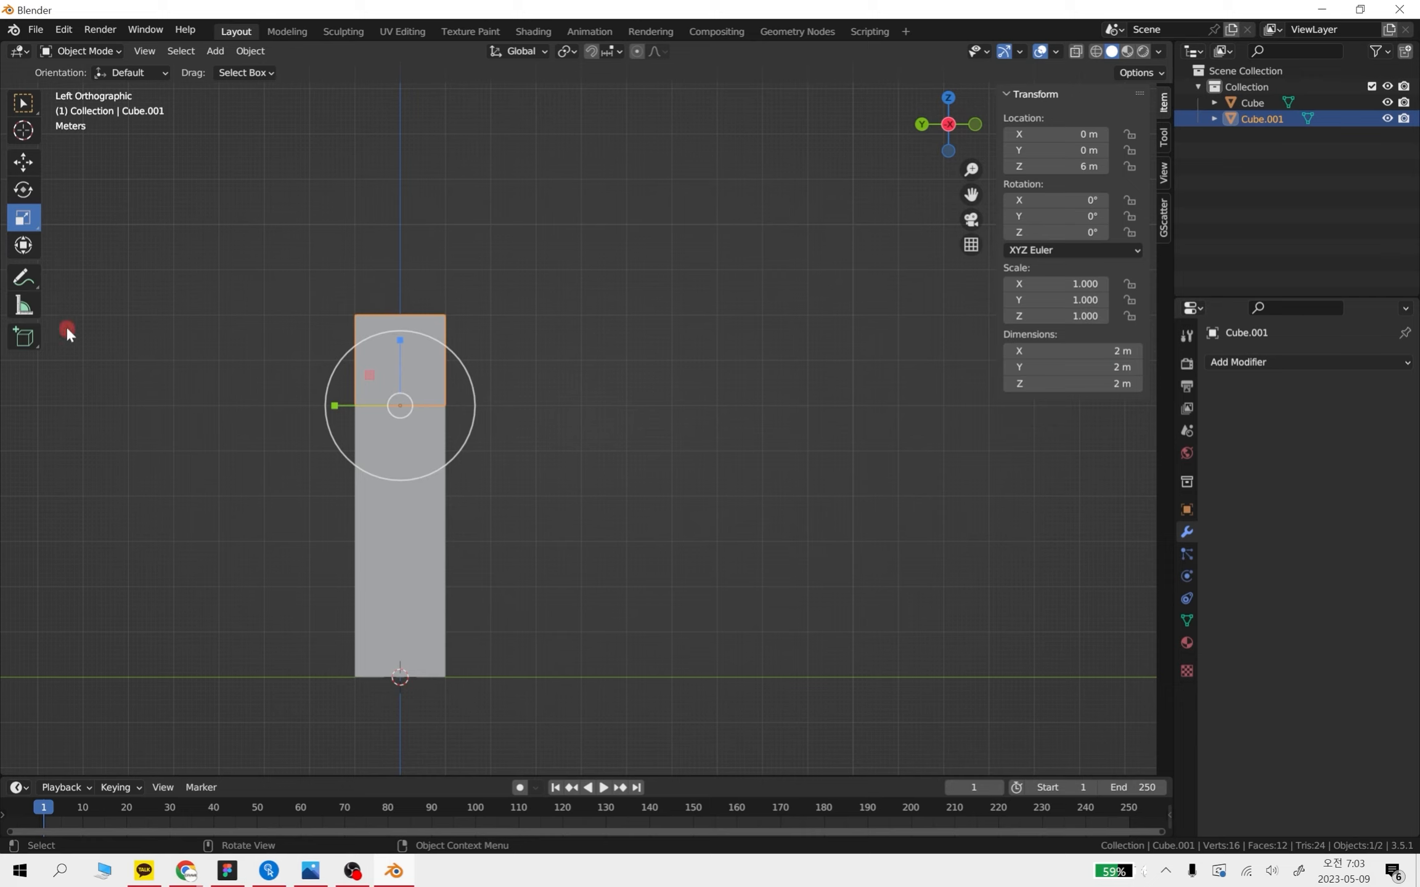
# Sketch annotation lines over the column for a door frame, with an inner door panel and curved rotation arrows
pyautogui.click(30, 280)
pyautogui.moveTo(415, 661); pyautogui.dragTo(412, 629)
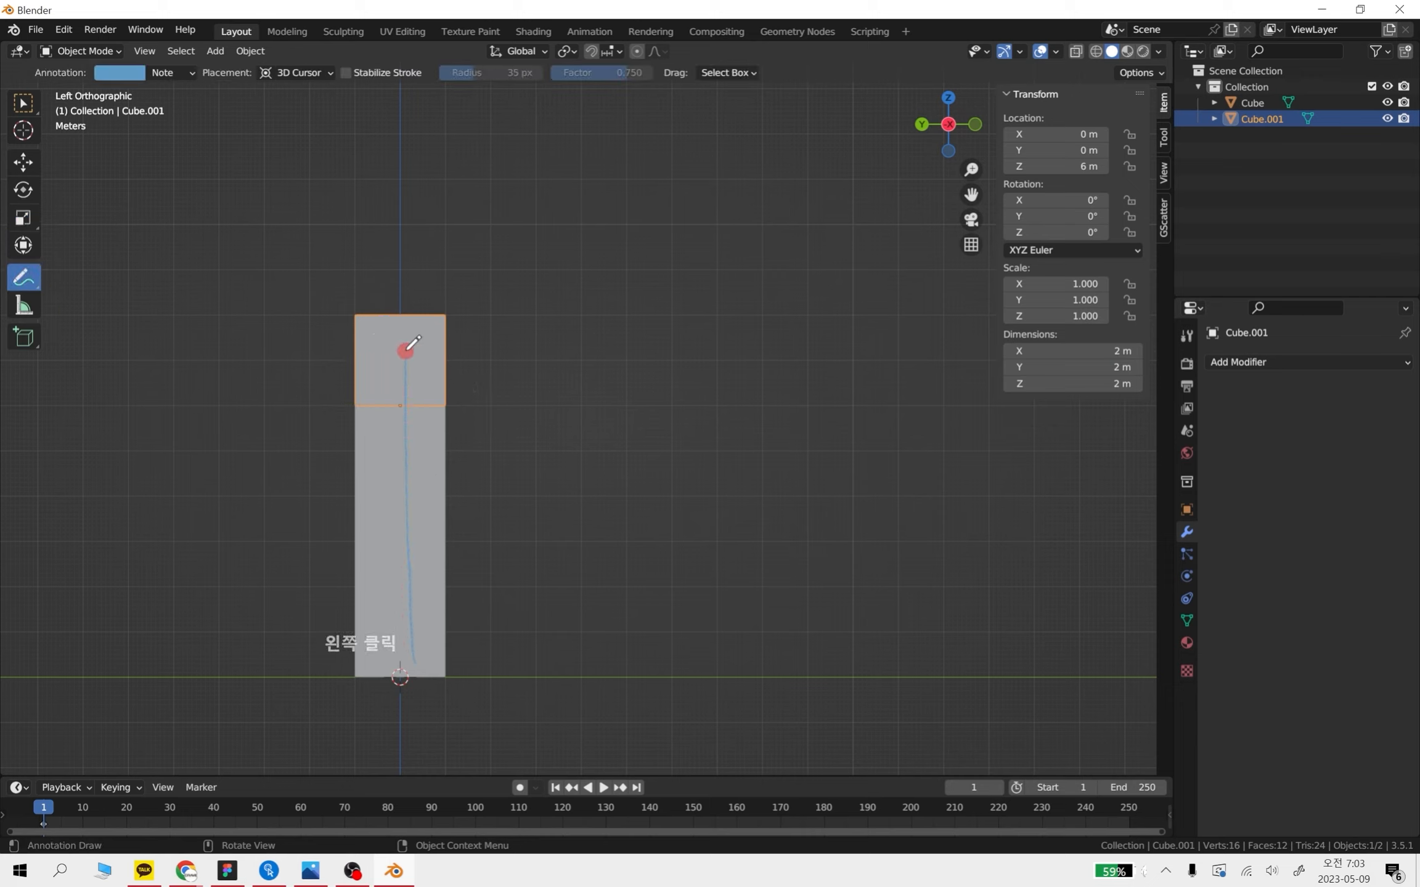
pyautogui.moveTo(406, 350)
pyautogui.mouseDown()
pyautogui.moveTo(724, 345)
pyautogui.moveTo(728, 619)
pyautogui.mouseUp()
pyautogui.moveTo(474, 367); pyautogui.dragTo(481, 676)
pyautogui.moveTo(665, 582); pyautogui.dragTo(529, 365)
pyautogui.moveTo(497, 591)
pyautogui.mouseDown()
pyautogui.moveTo(649, 634)
pyautogui.moveTo(632, 645)
pyautogui.mouseUp()
pyautogui.moveTo(642, 528)
pyautogui.mouseDown()
pyautogui.moveTo(529, 516)
pyautogui.moveTo(514, 542)
pyautogui.mouseUp()
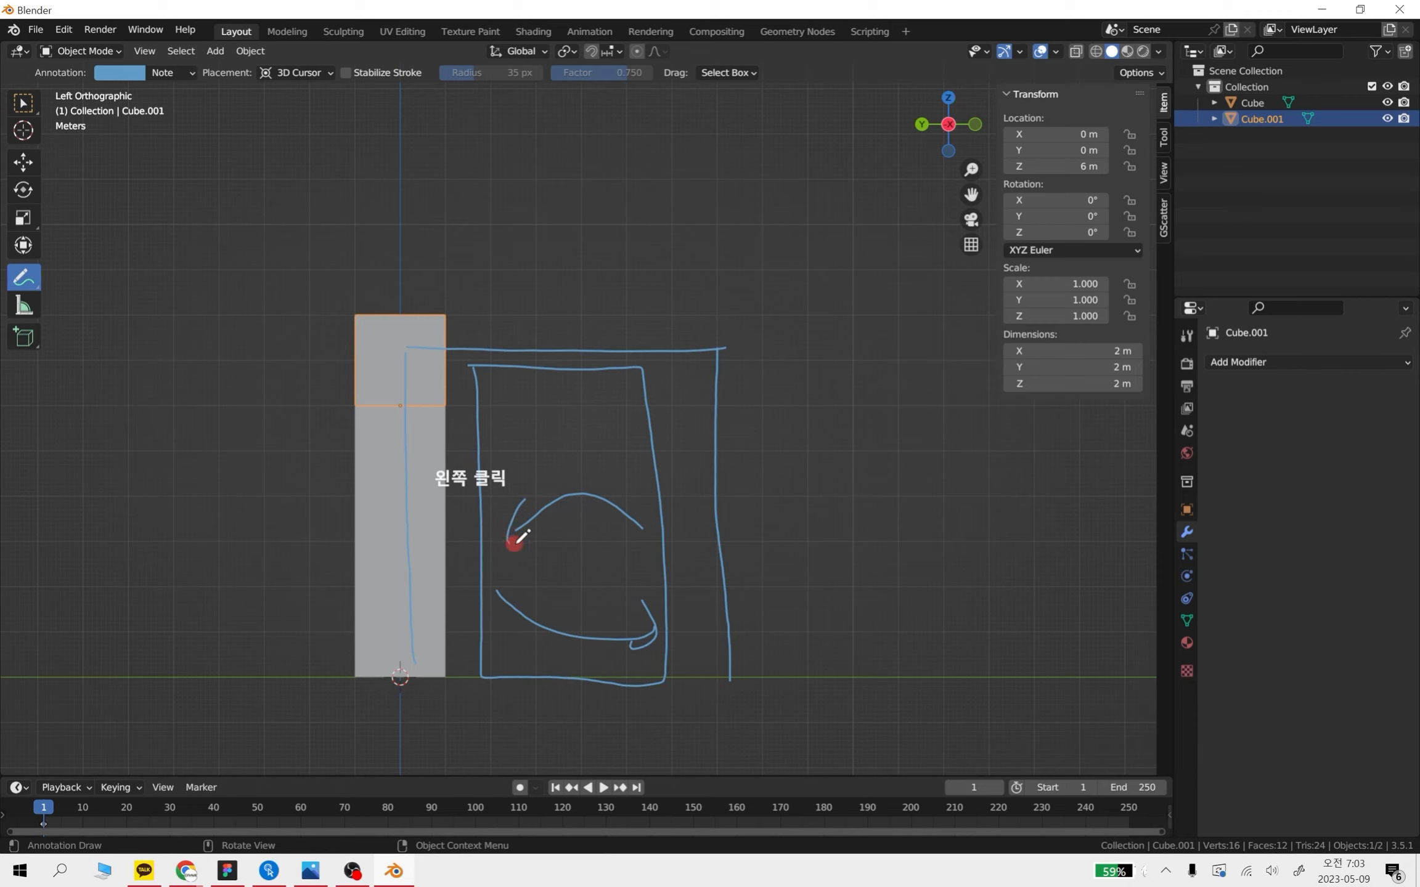
# Switch to the Move tool and undo all the annotation strokes
pyautogui.click(24, 163)
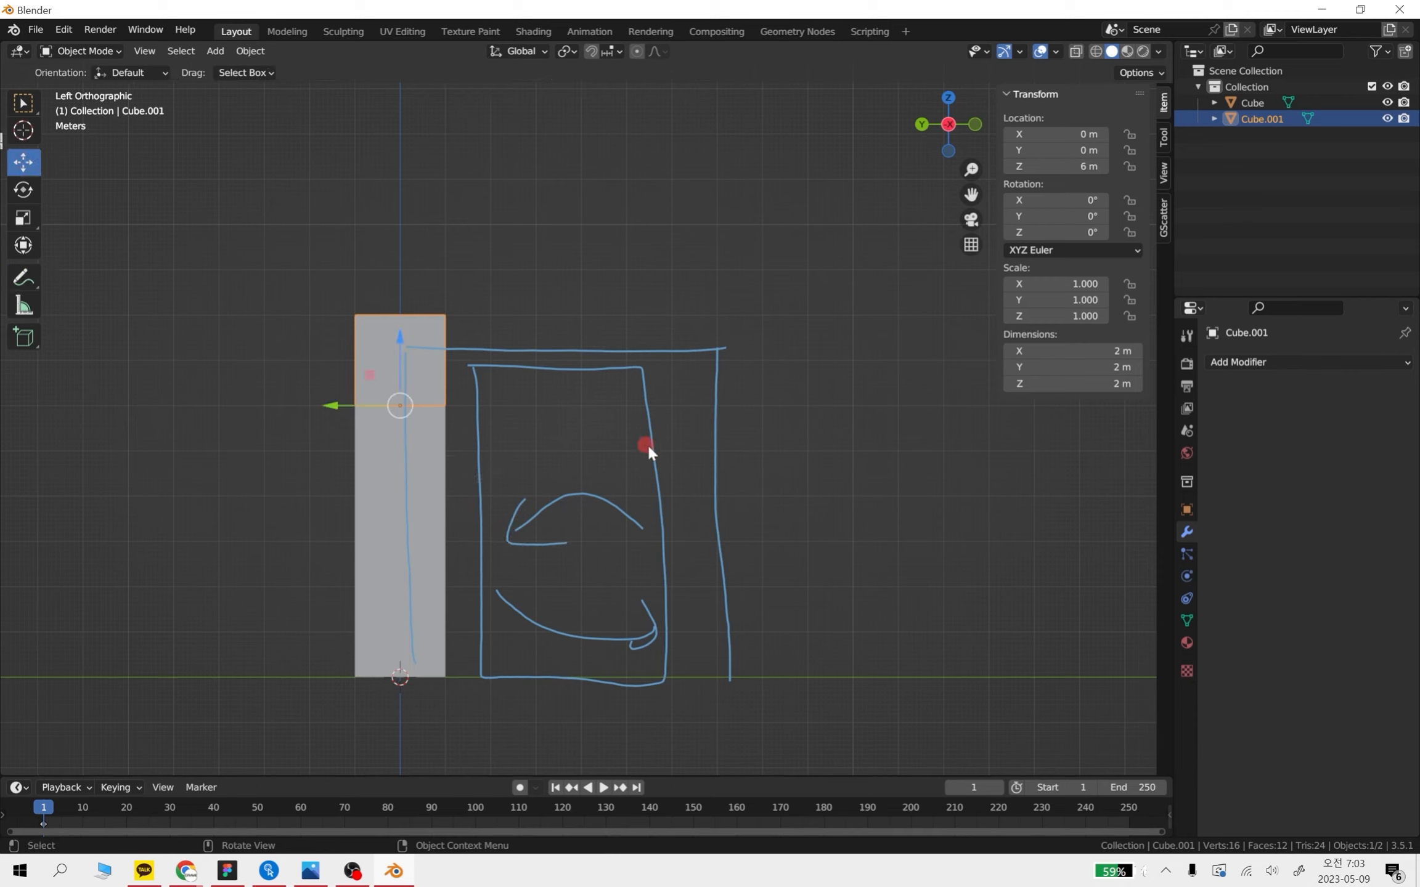
pyautogui.hotkey('ctrl', 'z')
pyautogui.hotkey('ctrl', 'z')
pyautogui.hotkey('ctrl', 'z')
pyautogui.hotkey('ctrl', 'z')
pyautogui.hotkey('ctrl', 'z')
pyautogui.hotkey('ctrl', 'z')
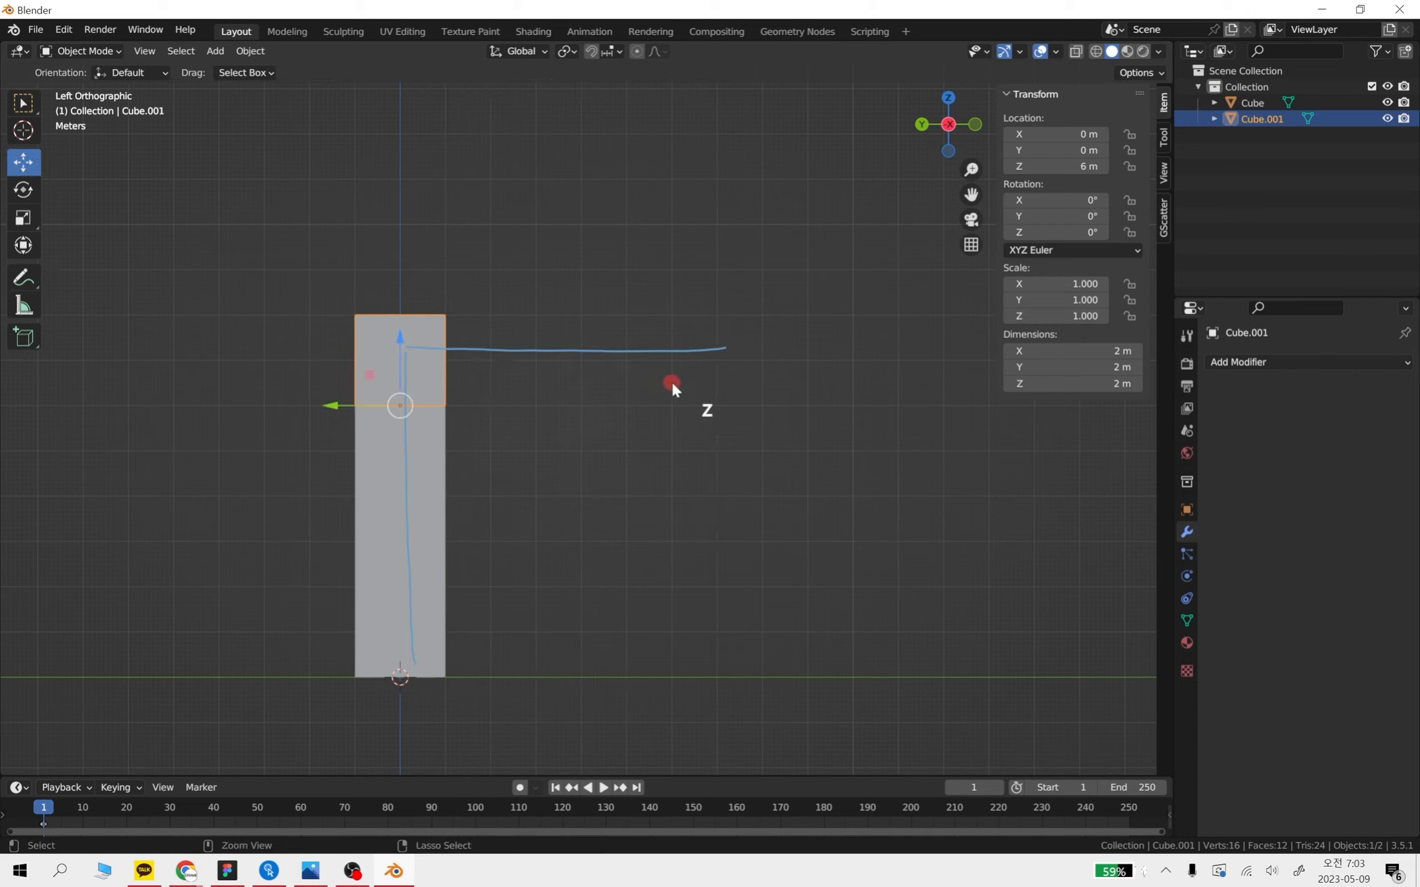
pyautogui.click(404, 351)
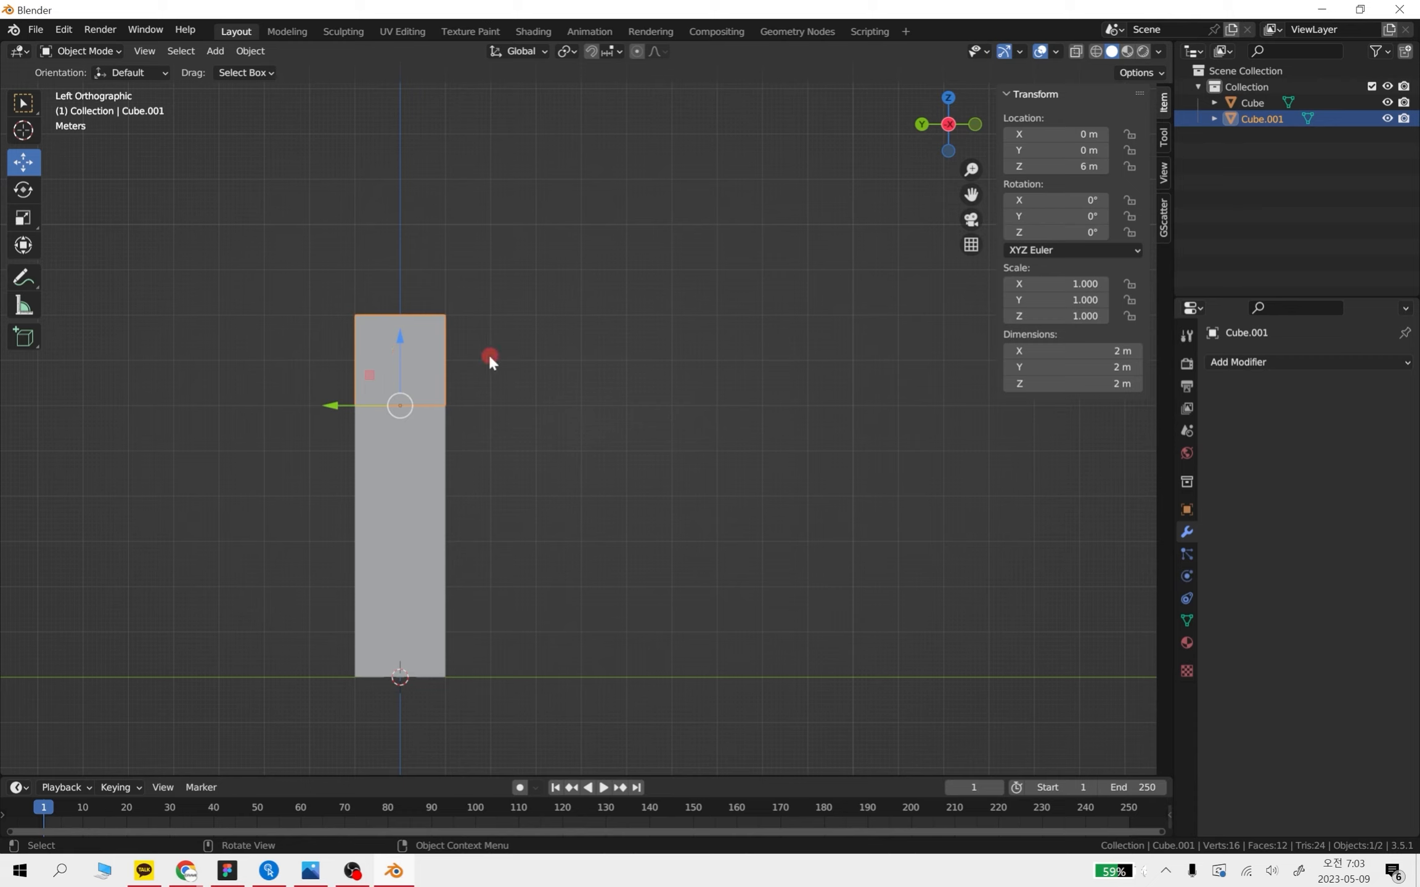
pyautogui.click(476, 363)
pyautogui.moveTo(448, 317); pyautogui.dragTo(623, 404)
pyautogui.click(484, 365)
# Set the upper block's Y dimension to 6 m to form a horizontal beam
pyautogui.scroll(-1, 507, 336)
pyautogui.keyDown('shift'); pyautogui.moveTo(478, 332); pyautogui.dragTo(504, 339, button='middle'); pyautogui.keyUp('shift')
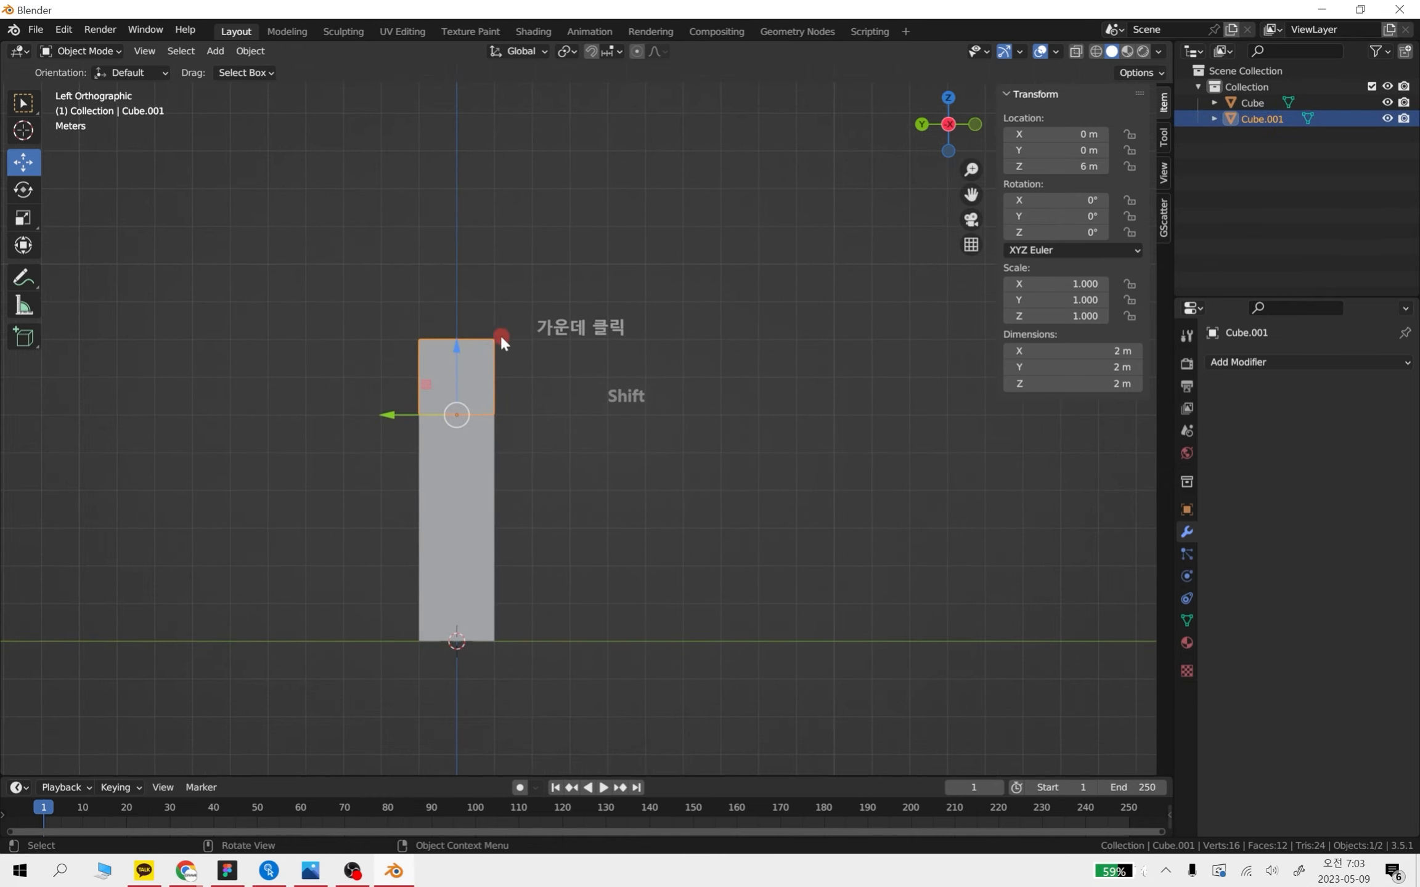
pyautogui.click(1114, 368)
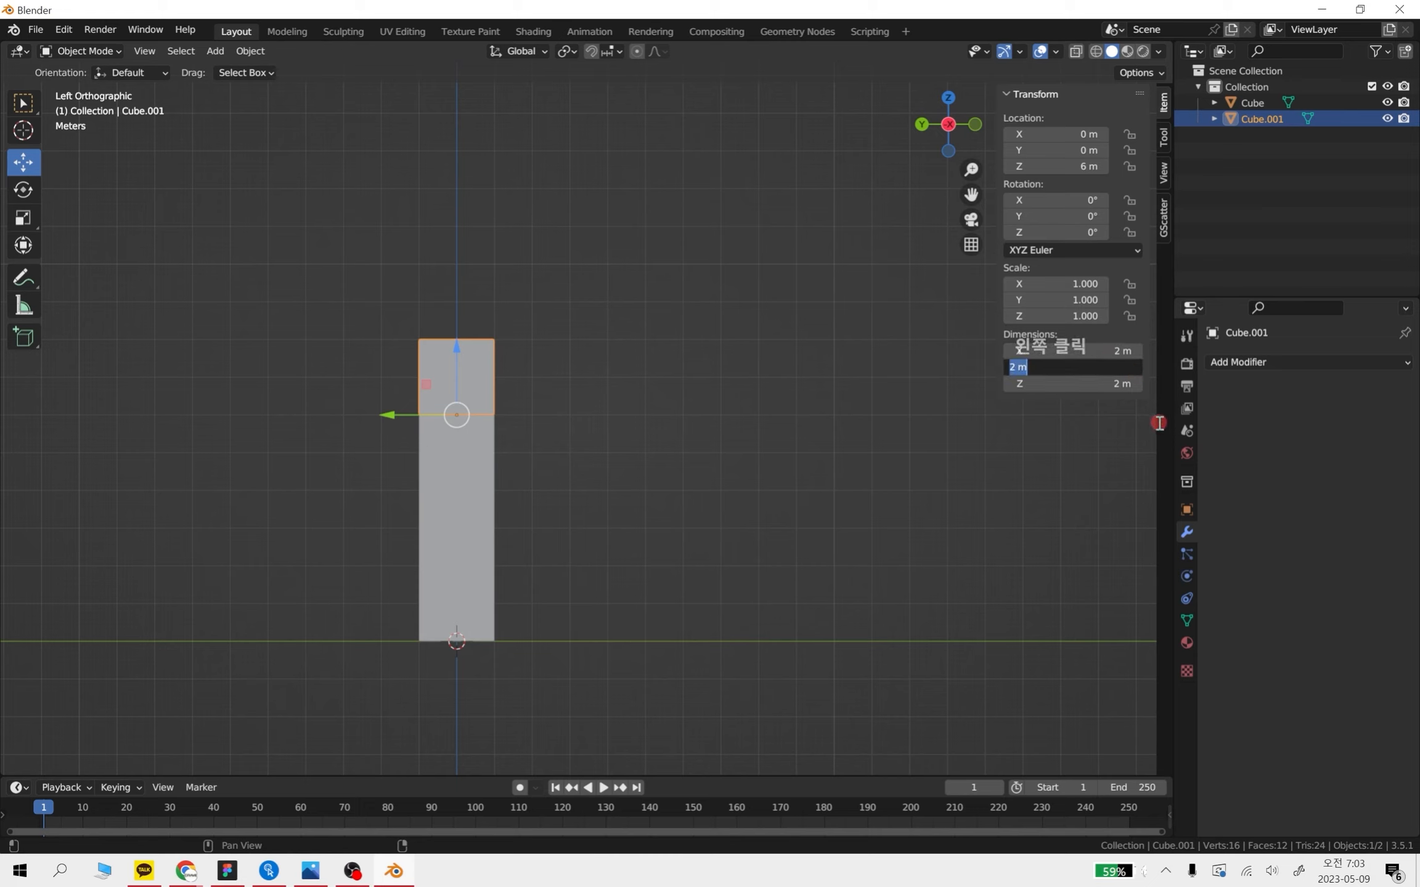
pyautogui.write('6')
pyautogui.press('Return')
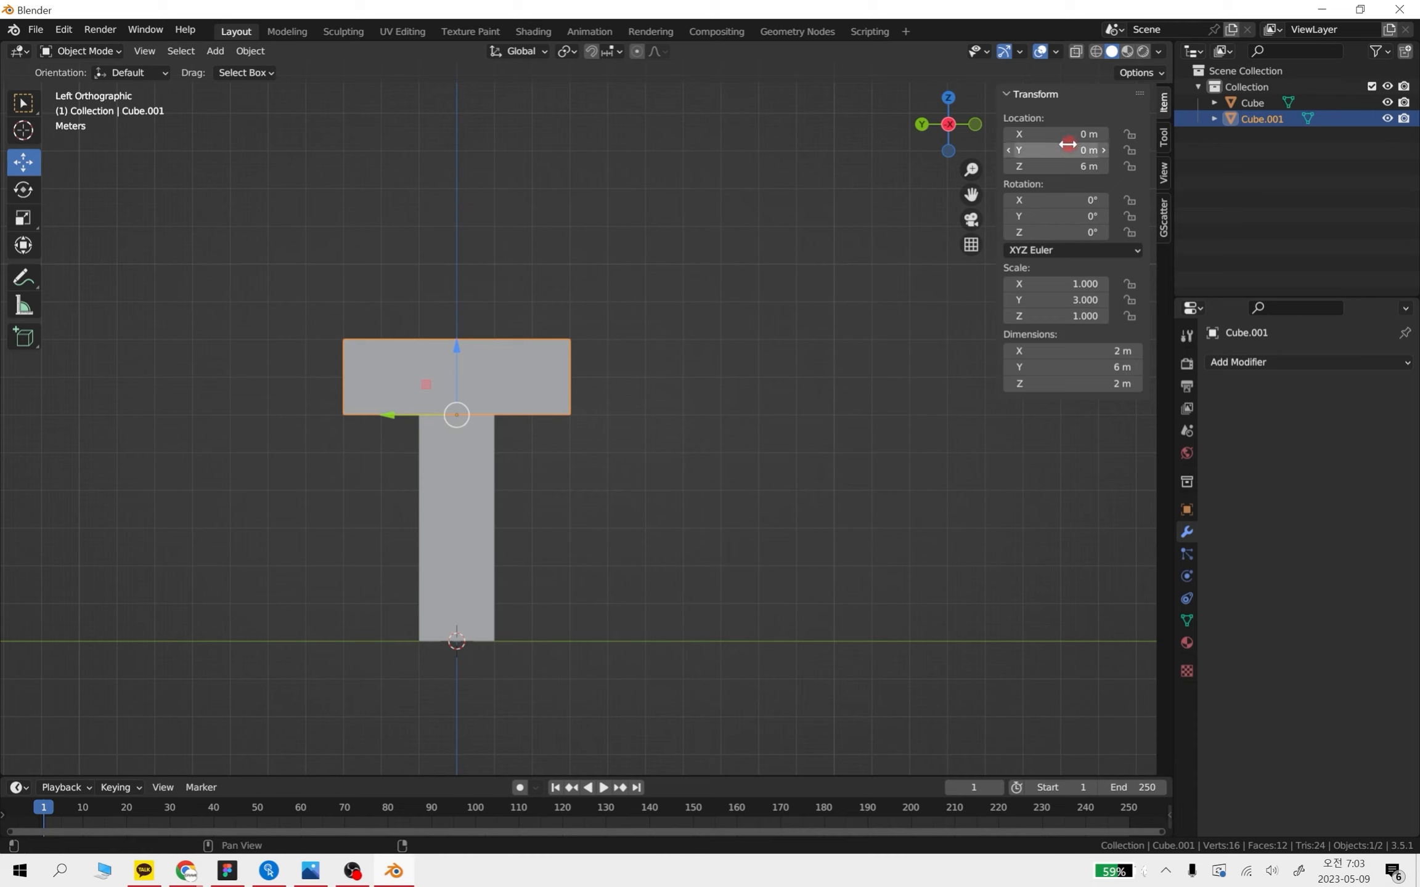
# Move the beam -2 m along the Y axis with snapping so one end lines up with the column's outer side
pyautogui.moveTo(399, 415); pyautogui.dragTo(475, 416)
pyautogui.click(684, 544)
pyautogui.click(579, 376)
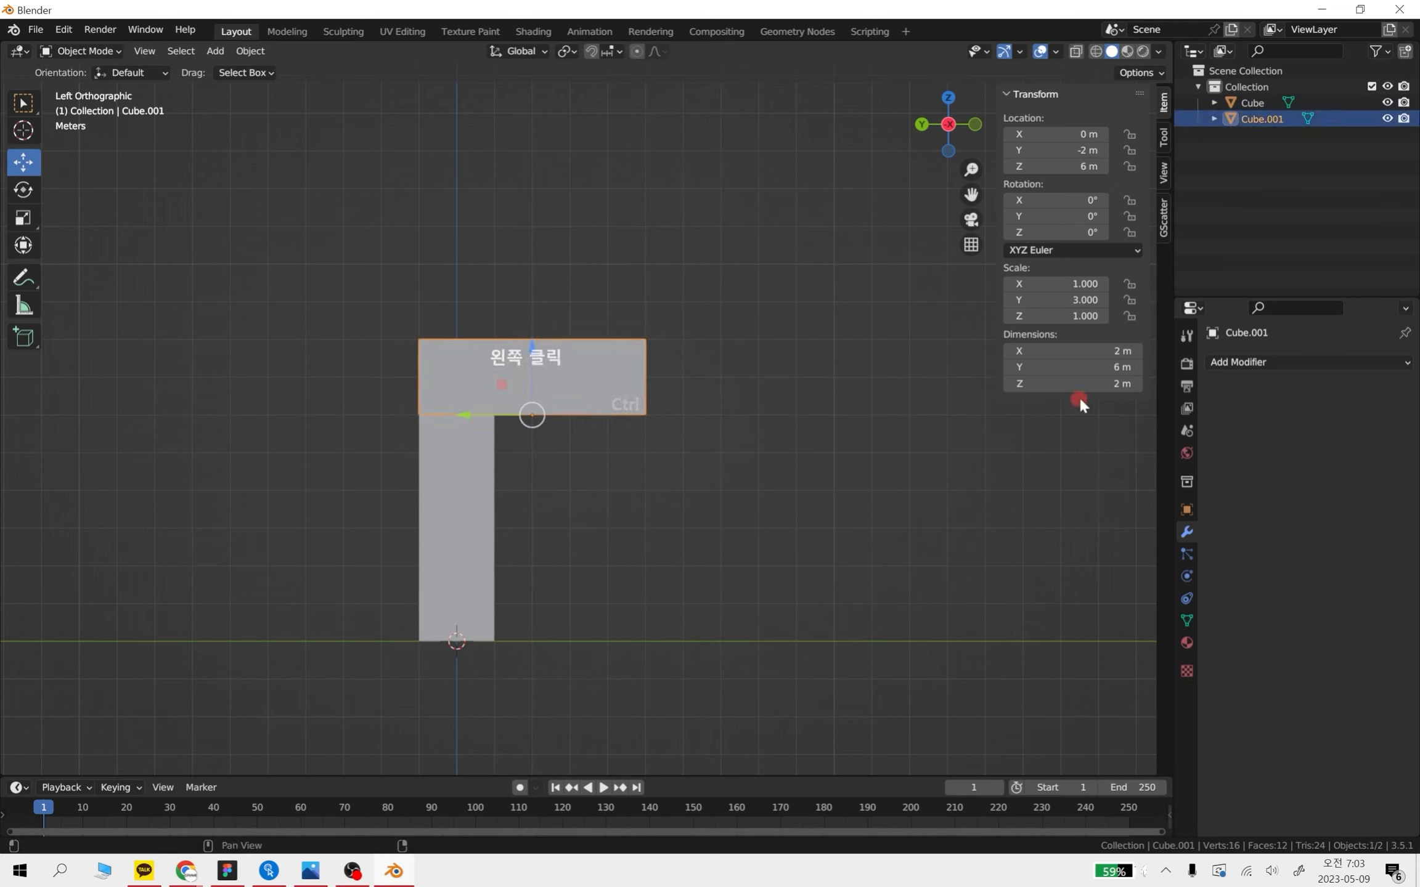
# Set the beam's Y dimension to 8 m and move it -1 m along Y, aligning its end with the column's outer side
pyautogui.doubleClick(1115, 367)
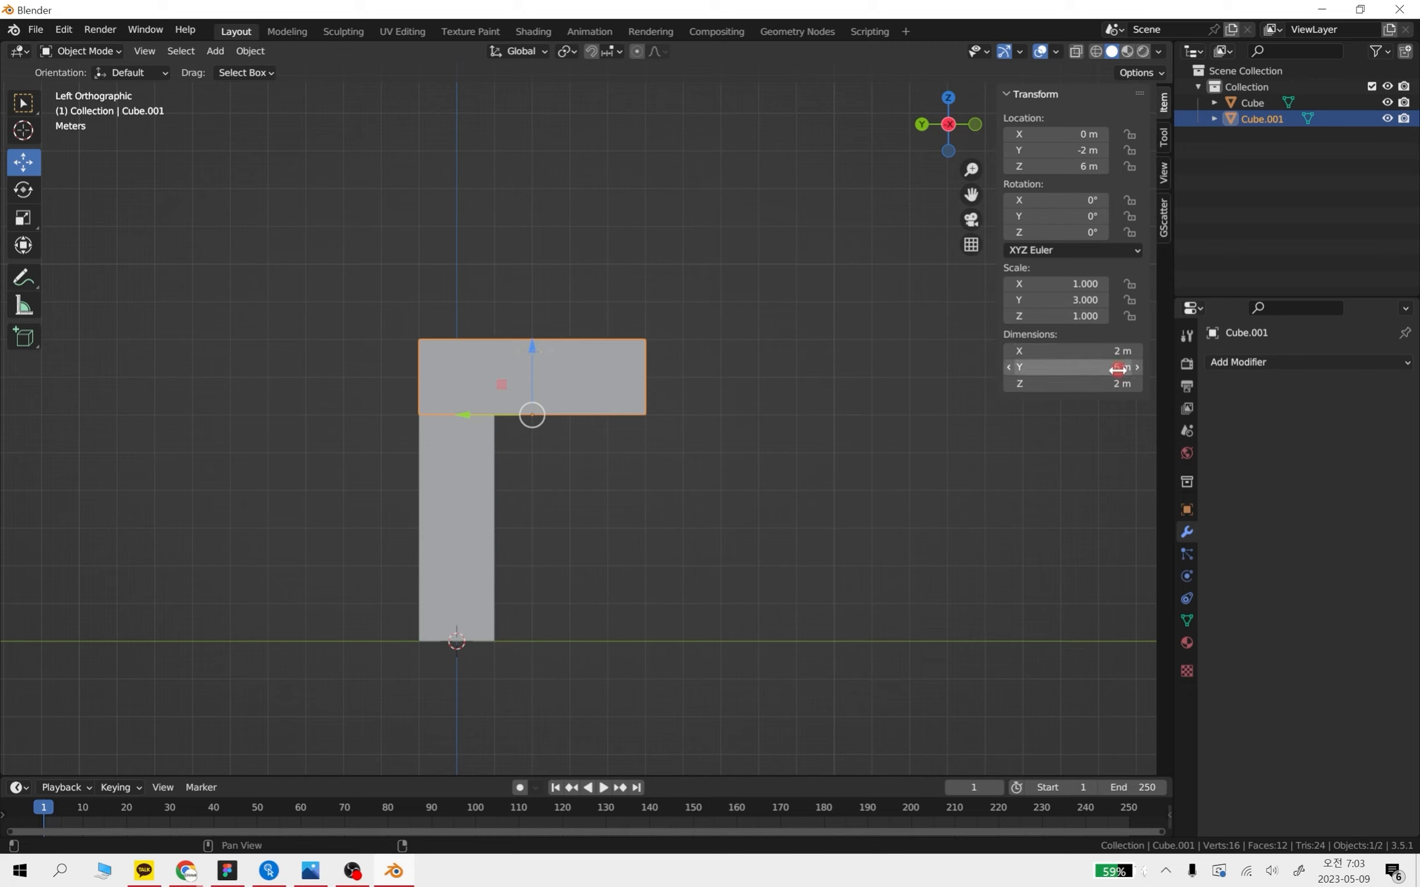
pyautogui.write('8')
pyautogui.press('Return')
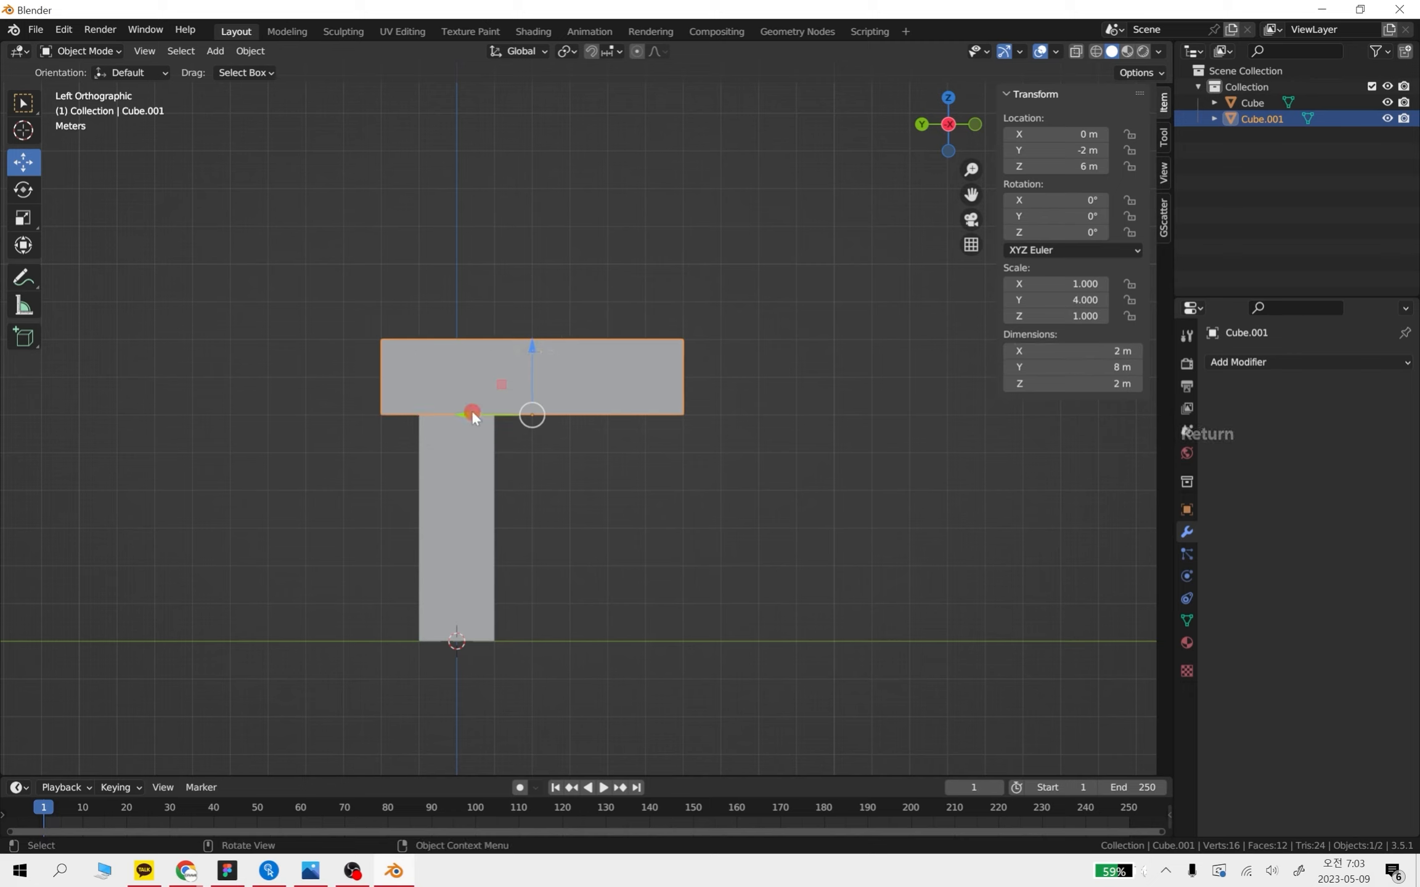
pyautogui.keyDown('ctrl'); pyautogui.moveTo(472, 411); pyautogui.dragTo(505, 412); pyautogui.keyUp('ctrl')
pyautogui.click(647, 535)
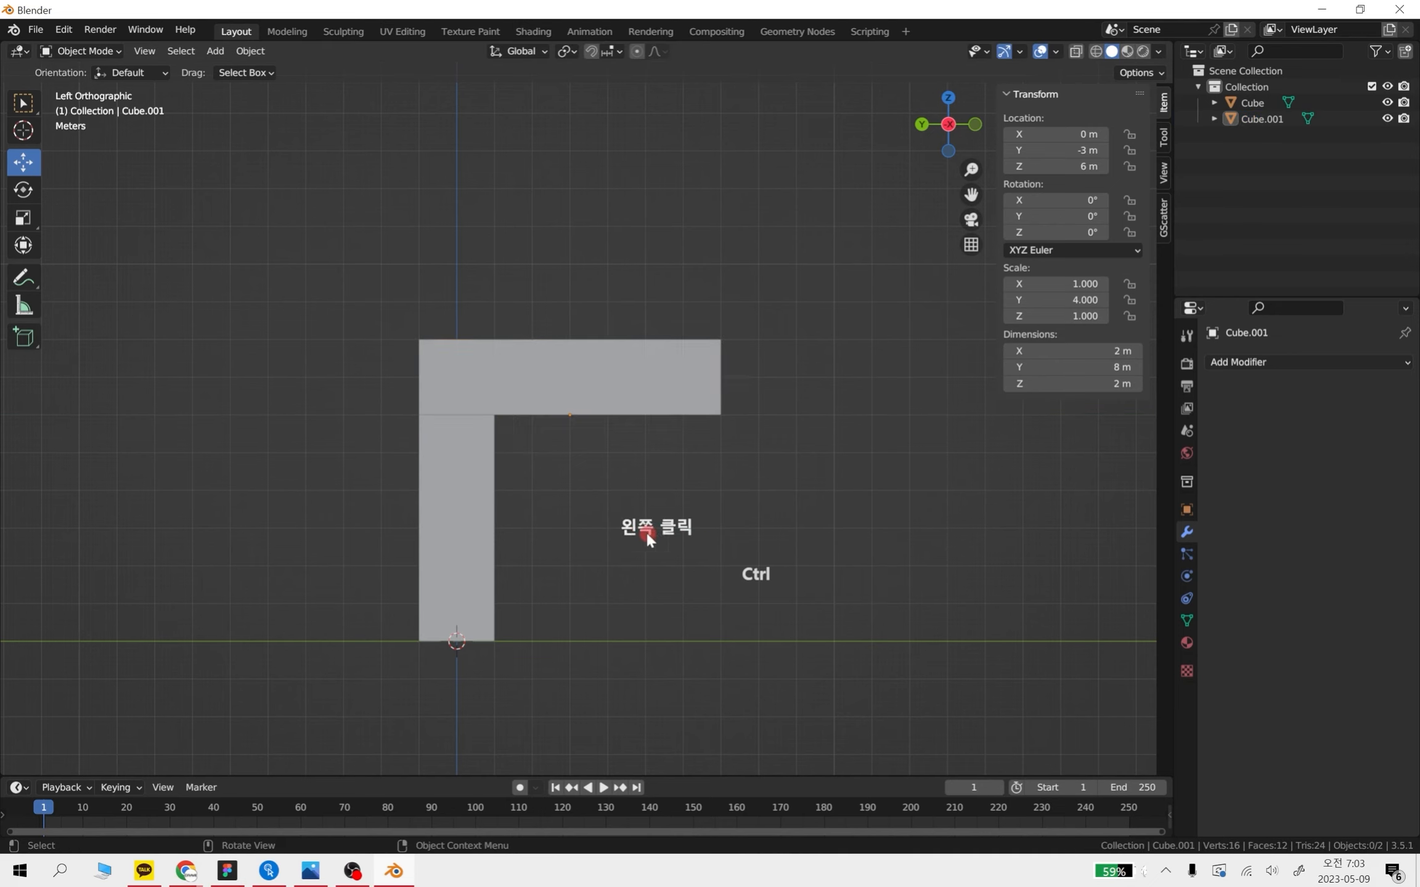
# Duplicate the column and move the copy along the Y axis to stand flush under the beam's free end
pyautogui.click(447, 502)
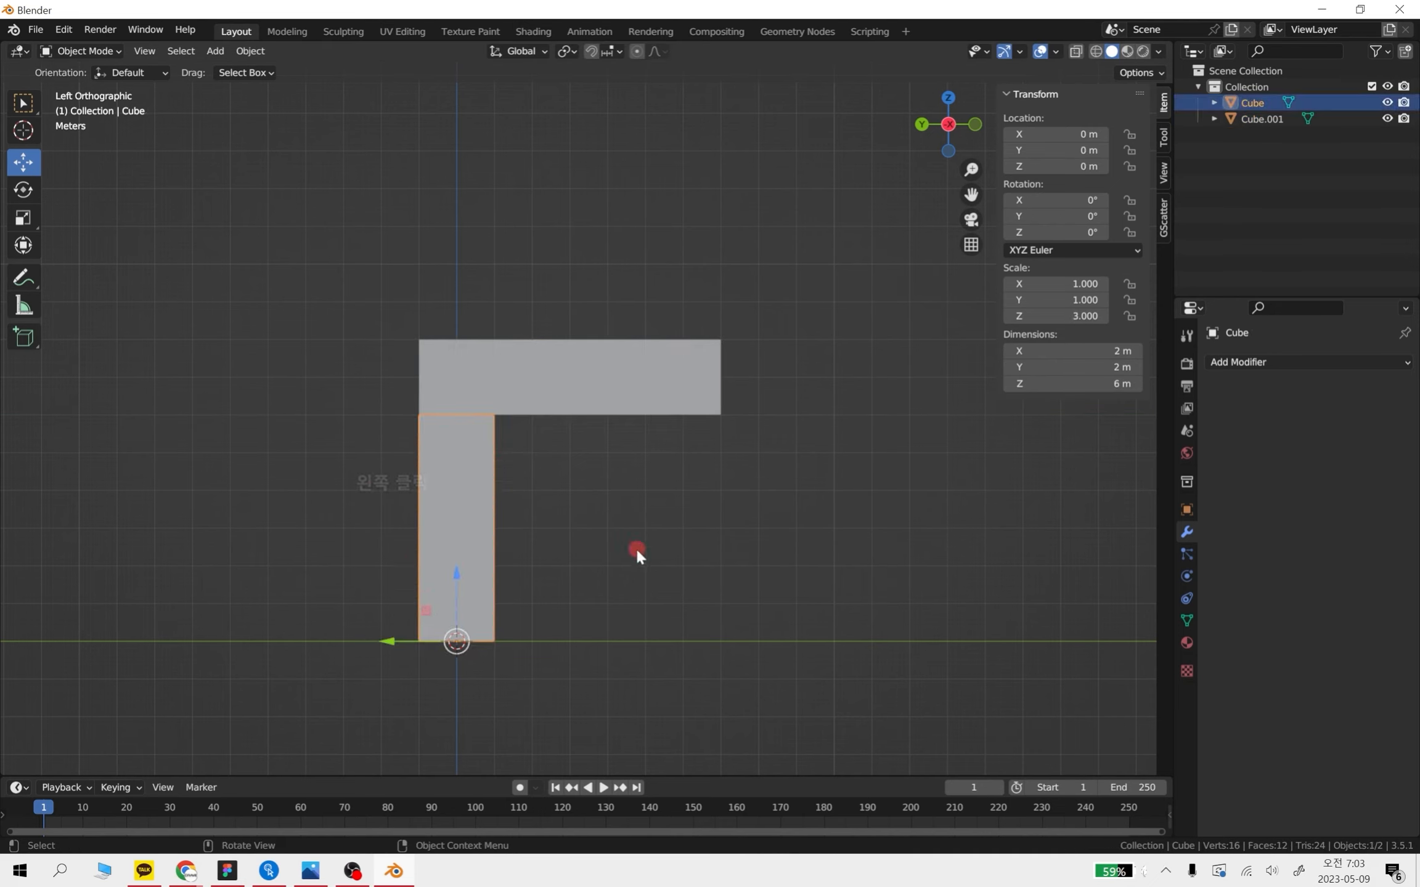
pyautogui.hotkey('ctrl', 'c')
pyautogui.hotkey('ctrl', 'v')
pyautogui.keyDown('shift'); pyautogui.moveTo(394, 642); pyautogui.dragTo(729, 643); pyautogui.keyUp('shift')
pyautogui.click(865, 533)
pyautogui.scroll(3, 863, 529)
pyautogui.moveTo(861, 523); pyautogui.dragTo(757, 510, button='middle')
pyautogui.moveTo(625, 383); pyautogui.dragTo(555, 191, button='middle')
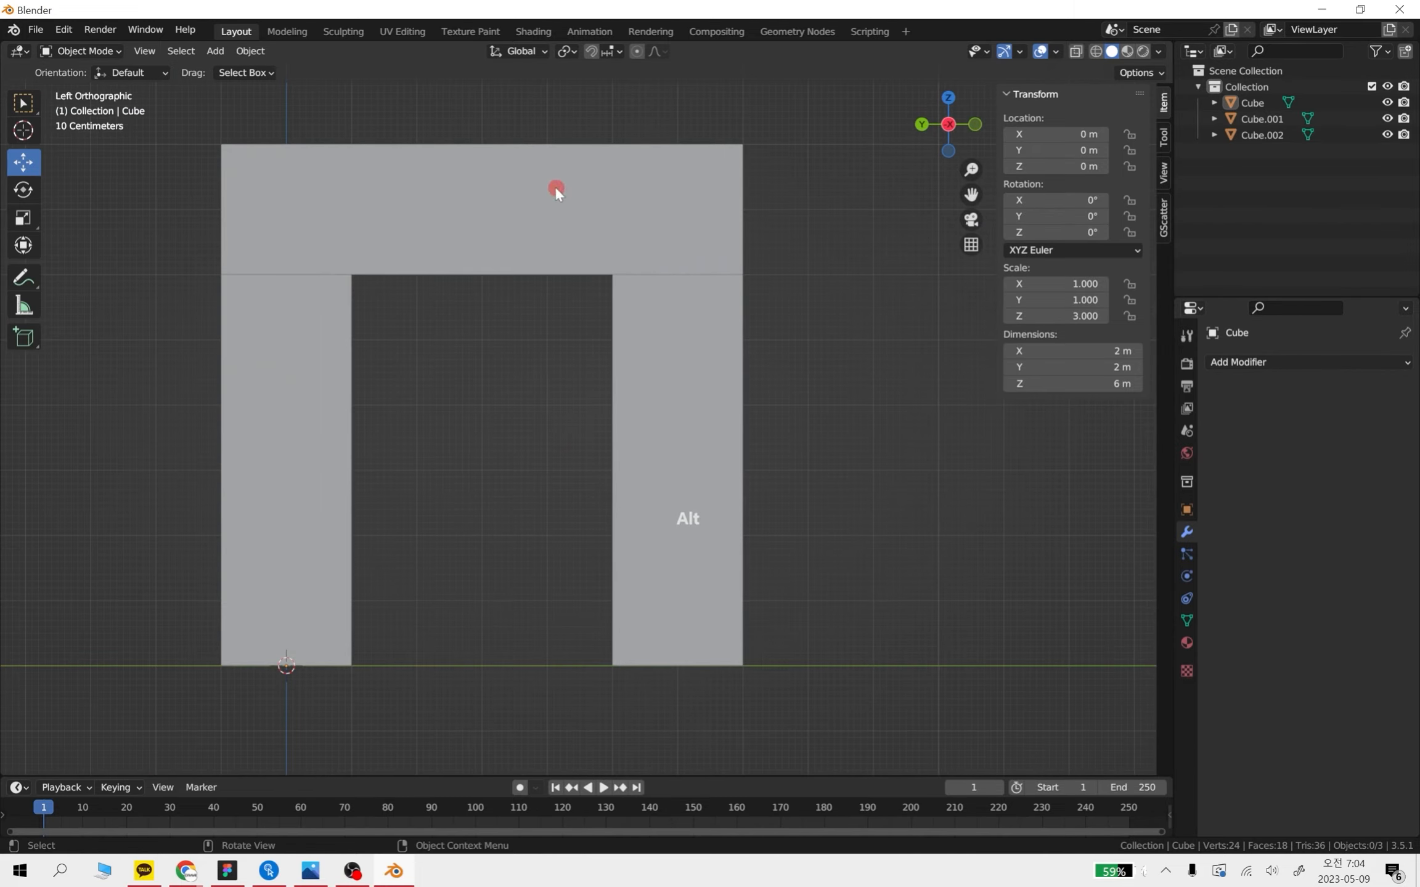
pyautogui.keyDown('shift'); pyautogui.moveTo(641, 512); pyautogui.dragTo(596, 533, button='middle'); pyautogui.keyUp('shift')
pyautogui.scroll(-1, 576, 508)
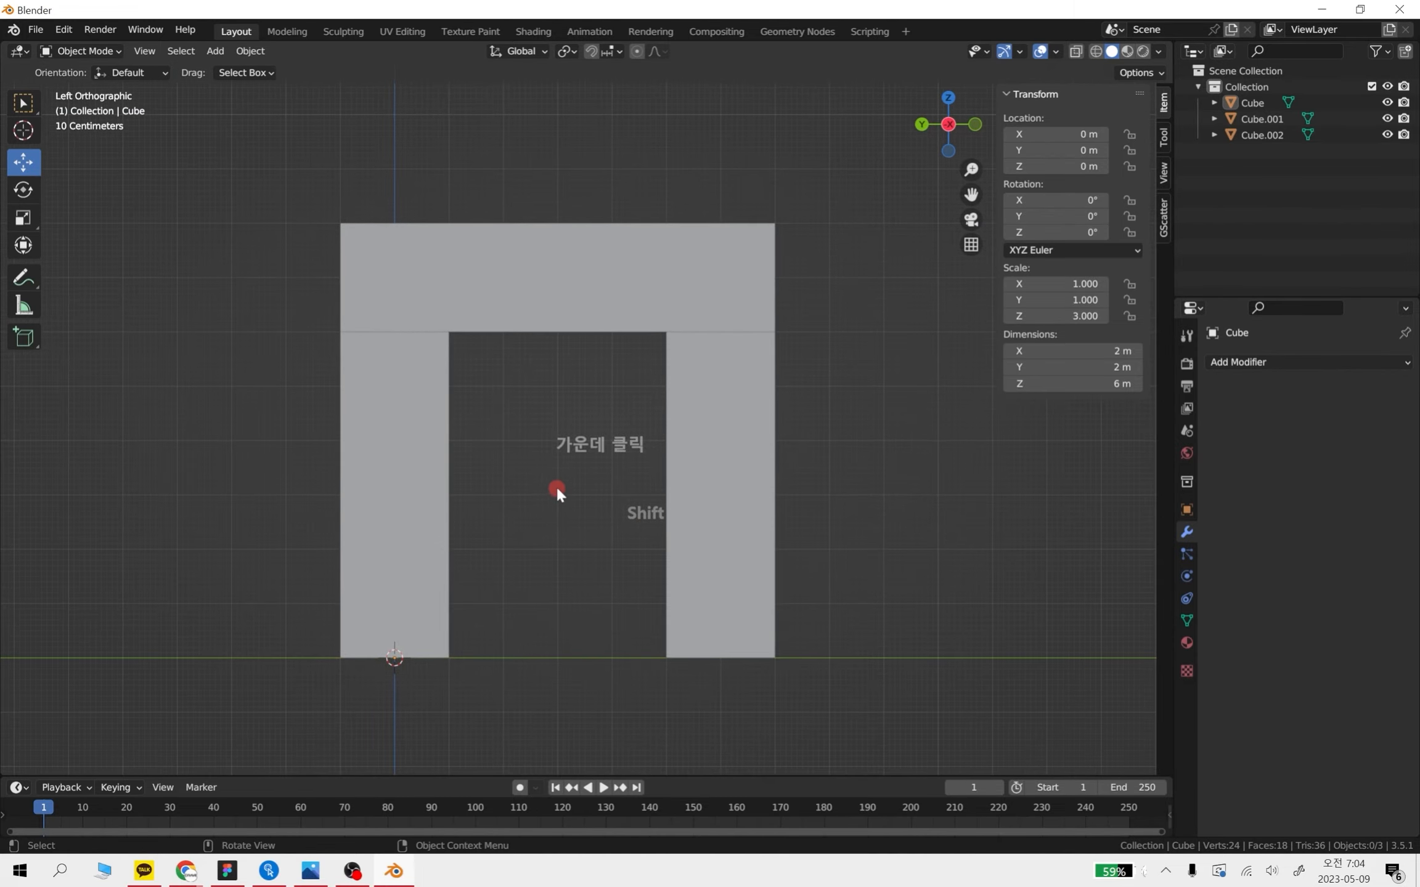
# Duplicate the original column again and move the copy about -2.9 m along Y into the opening as the door panel
pyautogui.click(406, 483)
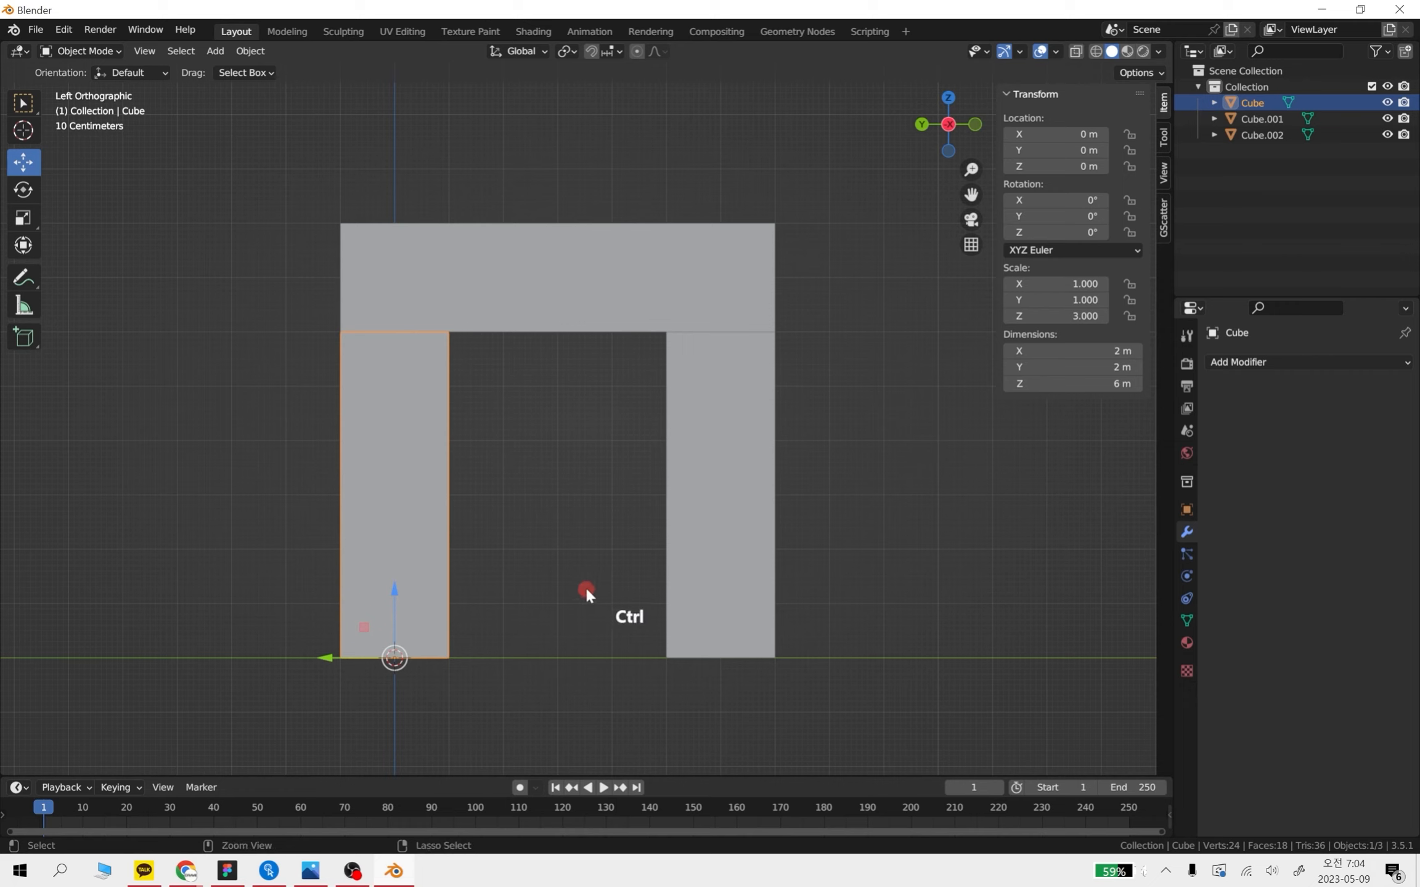
pyautogui.hotkey('ctrl', 'c')
pyautogui.hotkey('ctrl', 'v')
pyautogui.moveTo(327, 656); pyautogui.dragTo(550, 652)
pyautogui.scroll(-3, 550, 652)
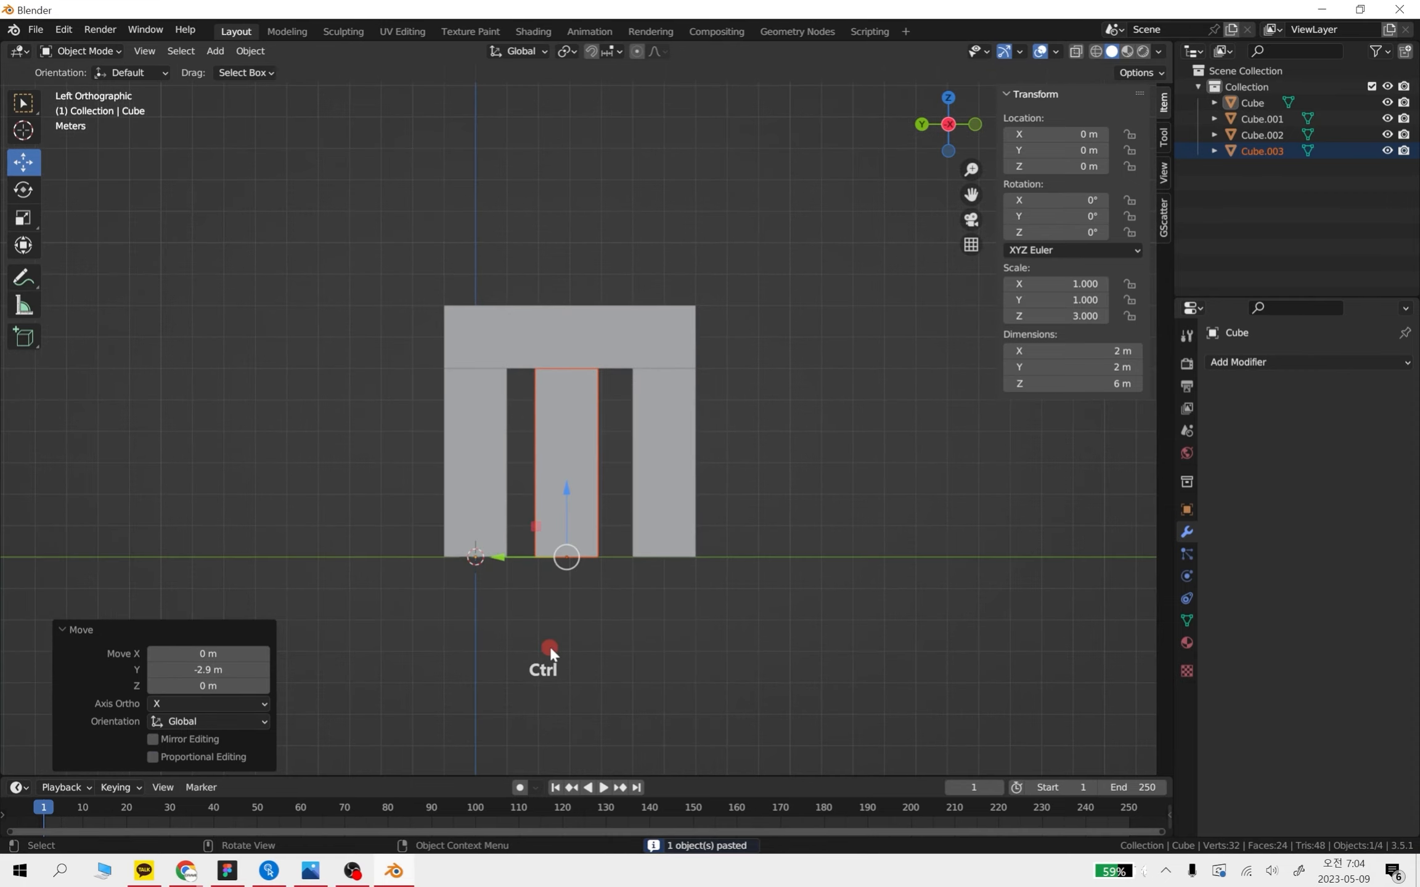
pyautogui.moveTo(535, 548)
pyautogui.keyDown('ctrl'); pyautogui.mouseDown()
pyautogui.moveTo(471, 547)
pyautogui.moveTo(529, 548)
pyautogui.mouseUp(); pyautogui.keyUp('ctrl')
pyautogui.click(781, 659)
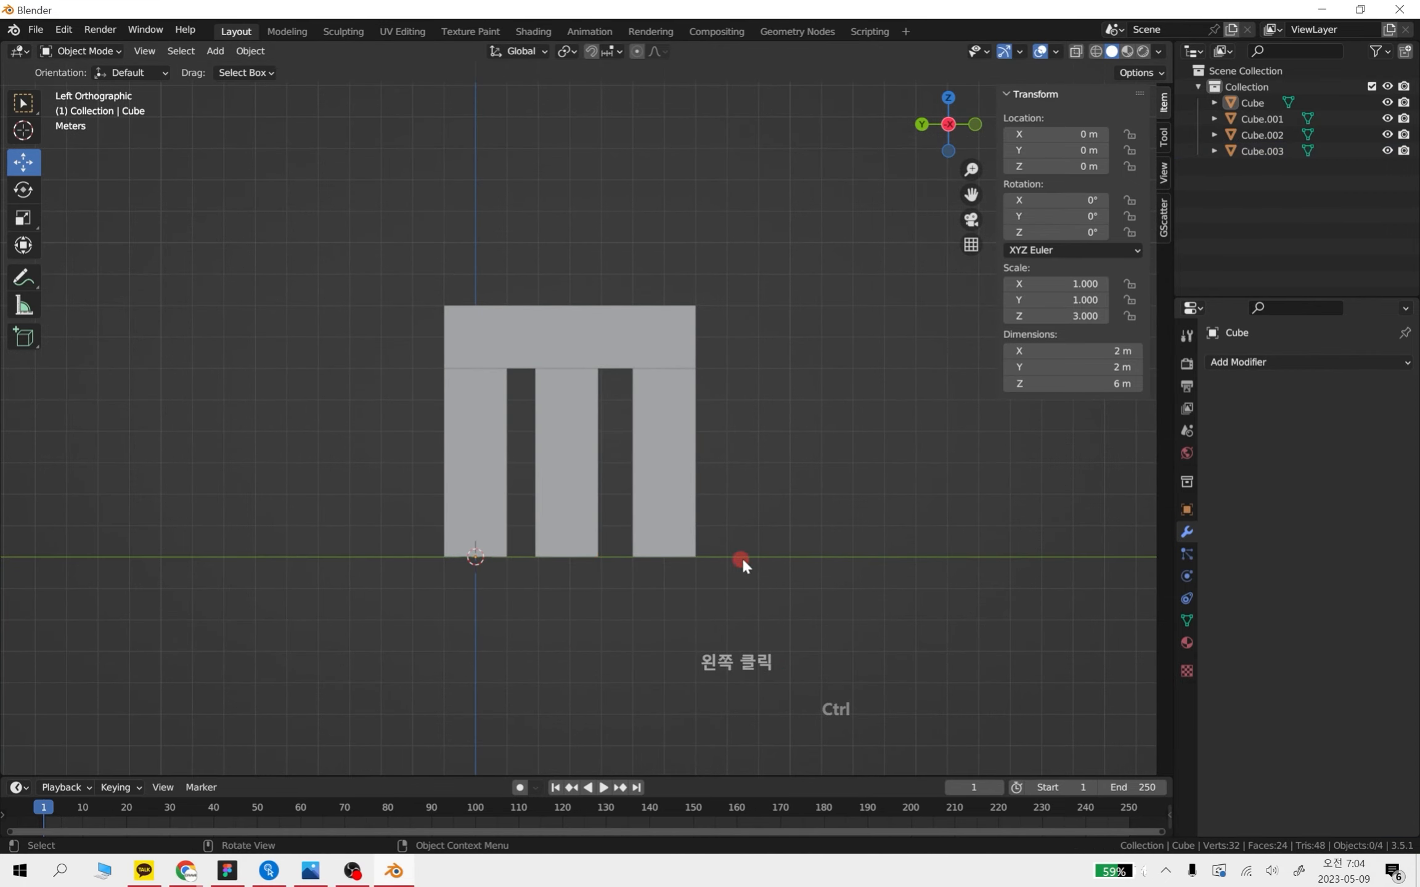
# Select all four blocks and move them 3 m along the Y axis with snapping to centre the frame on the world origin
pyautogui.moveTo(795, 623); pyautogui.dragTo(341, 262)
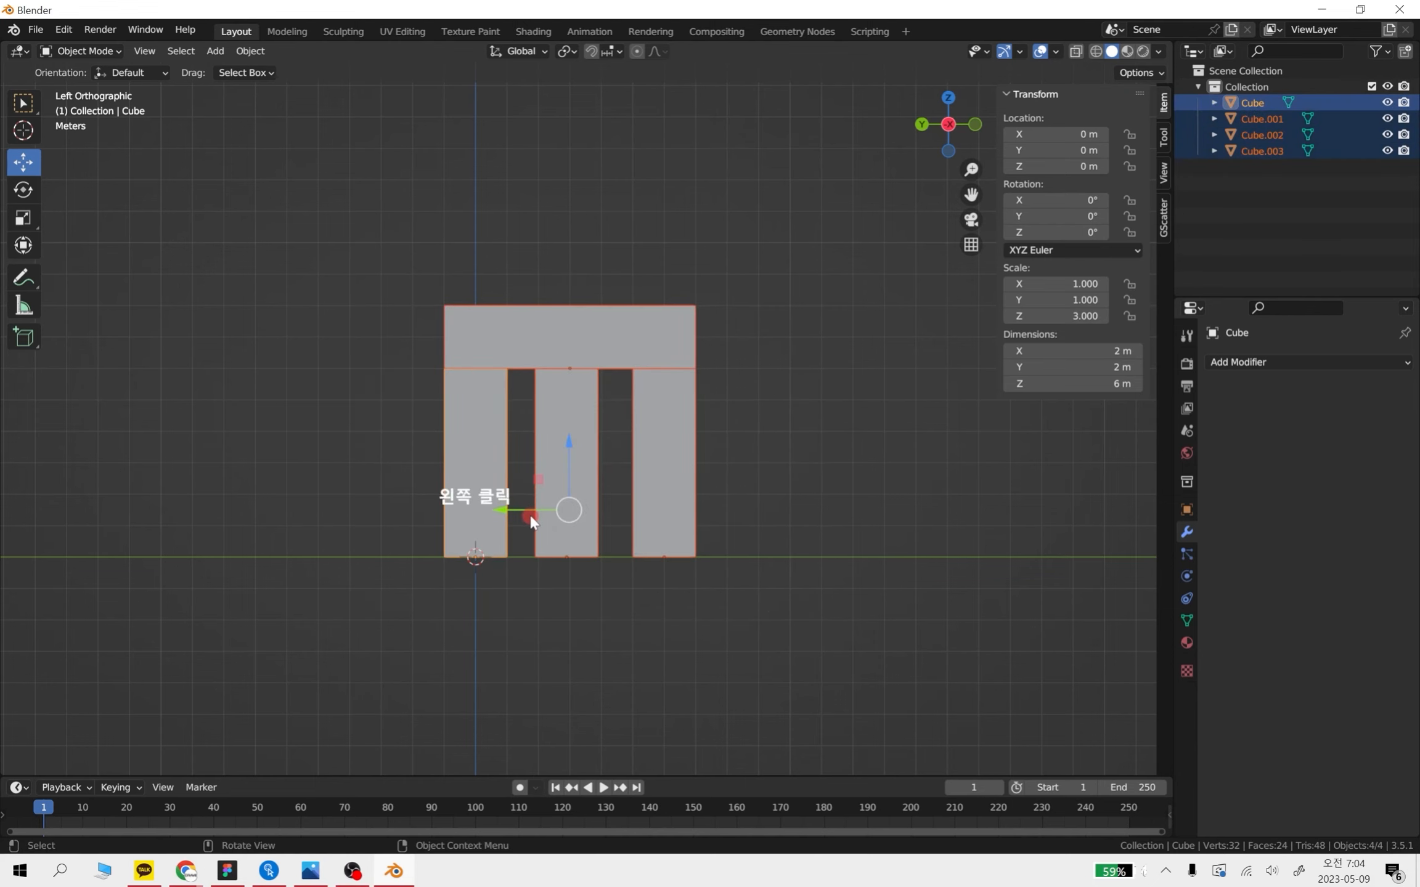
pyautogui.keyDown('ctrl'); pyautogui.moveTo(530, 515); pyautogui.dragTo(440, 509); pyautogui.keyUp('ctrl')
pyautogui.scroll(3, 516, 553)
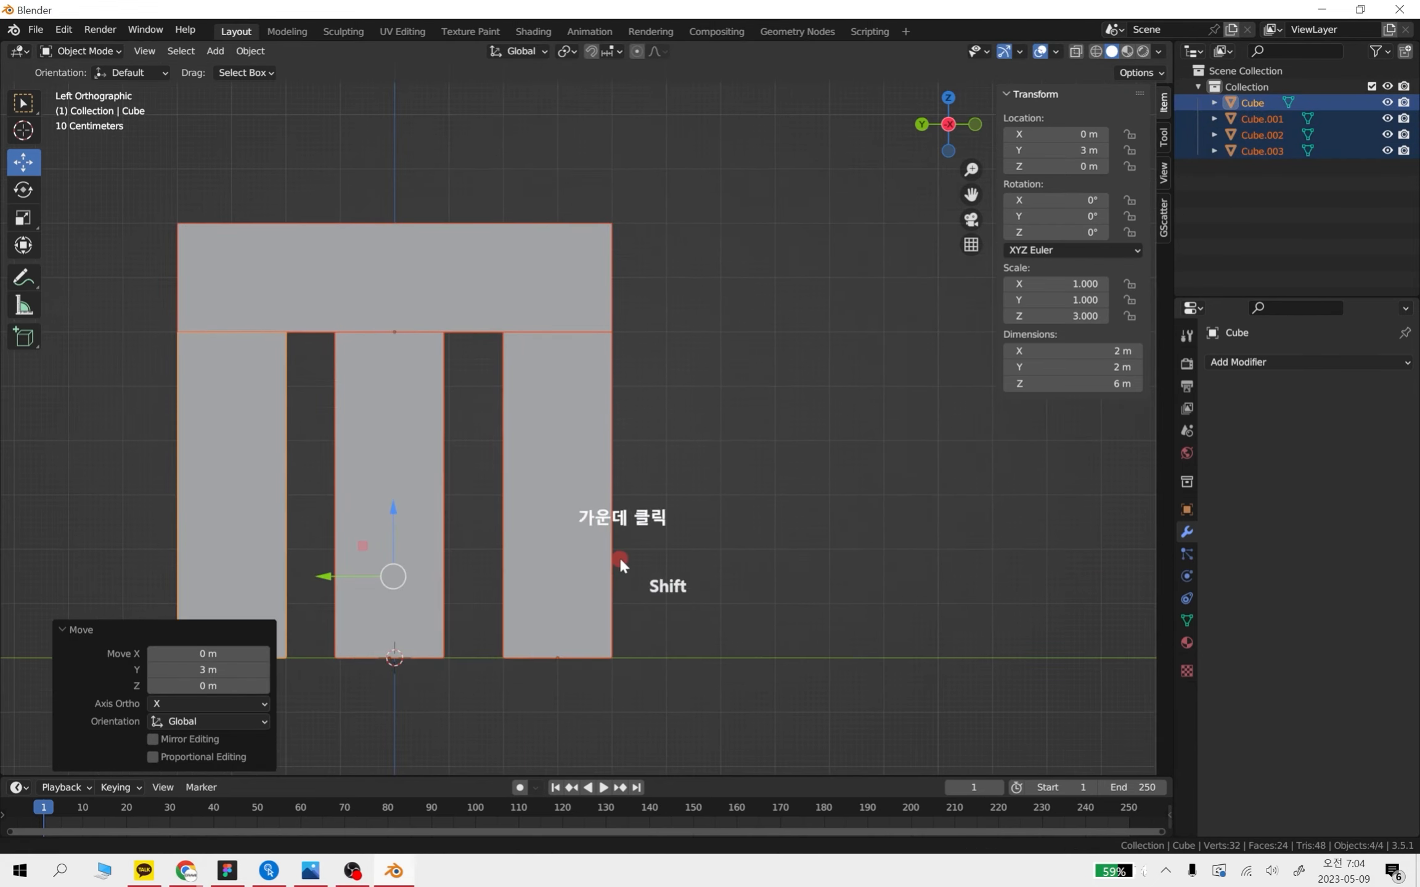
pyautogui.keyDown('shift'); pyautogui.moveTo(619, 556); pyautogui.dragTo(947, 533, button='middle'); pyautogui.keyUp('shift')
pyautogui.click(893, 543)
# Centre the middle panel at Y 0 m and scale it along Y to about 2.09 so it fills the opening
pyautogui.click(559, 491)
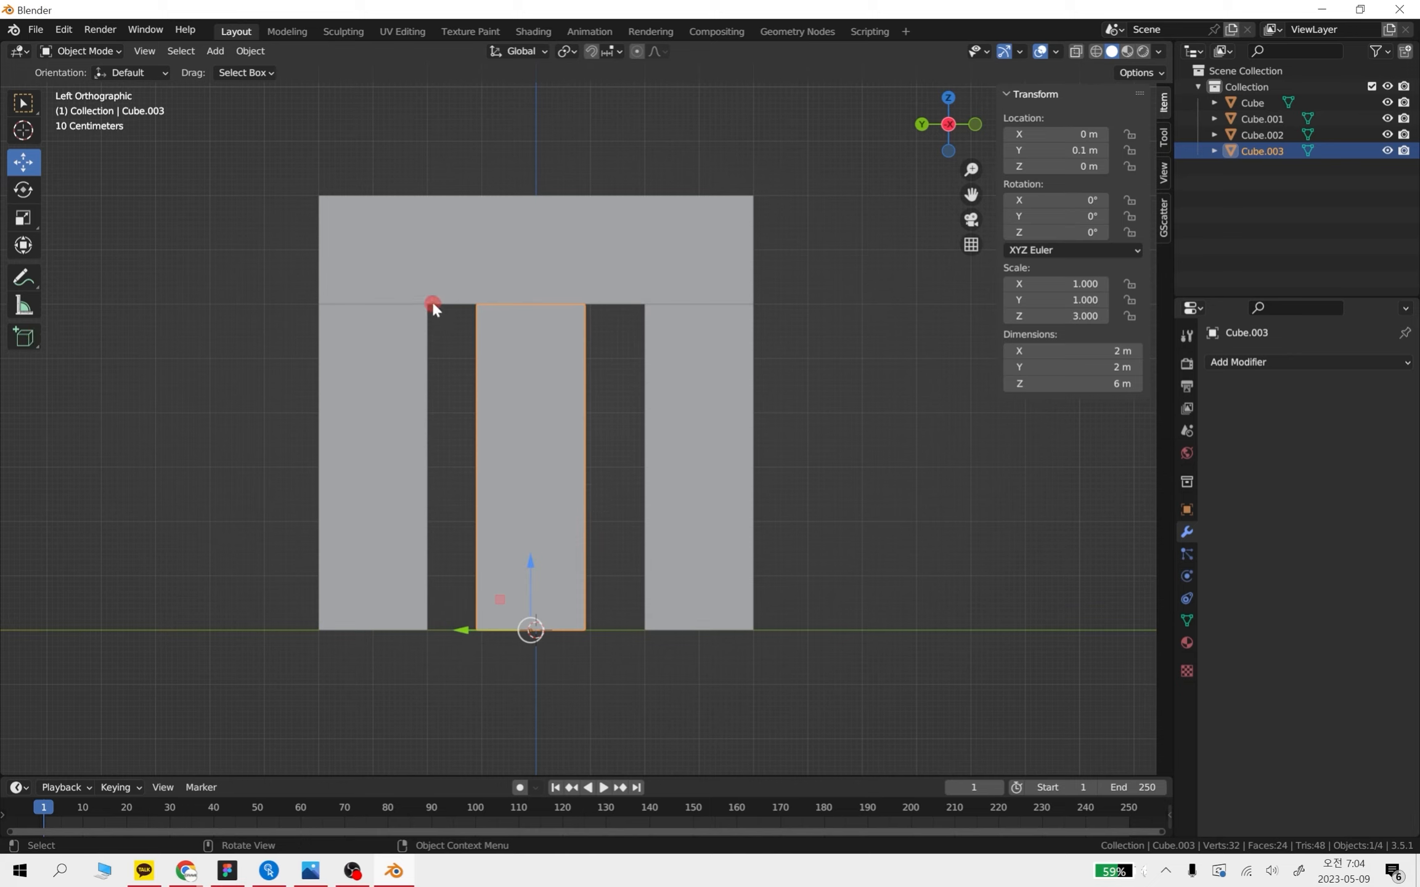
pyautogui.moveTo(429, 301); pyautogui.dragTo(642, 632)
pyautogui.click(546, 454)
pyautogui.click(861, 445)
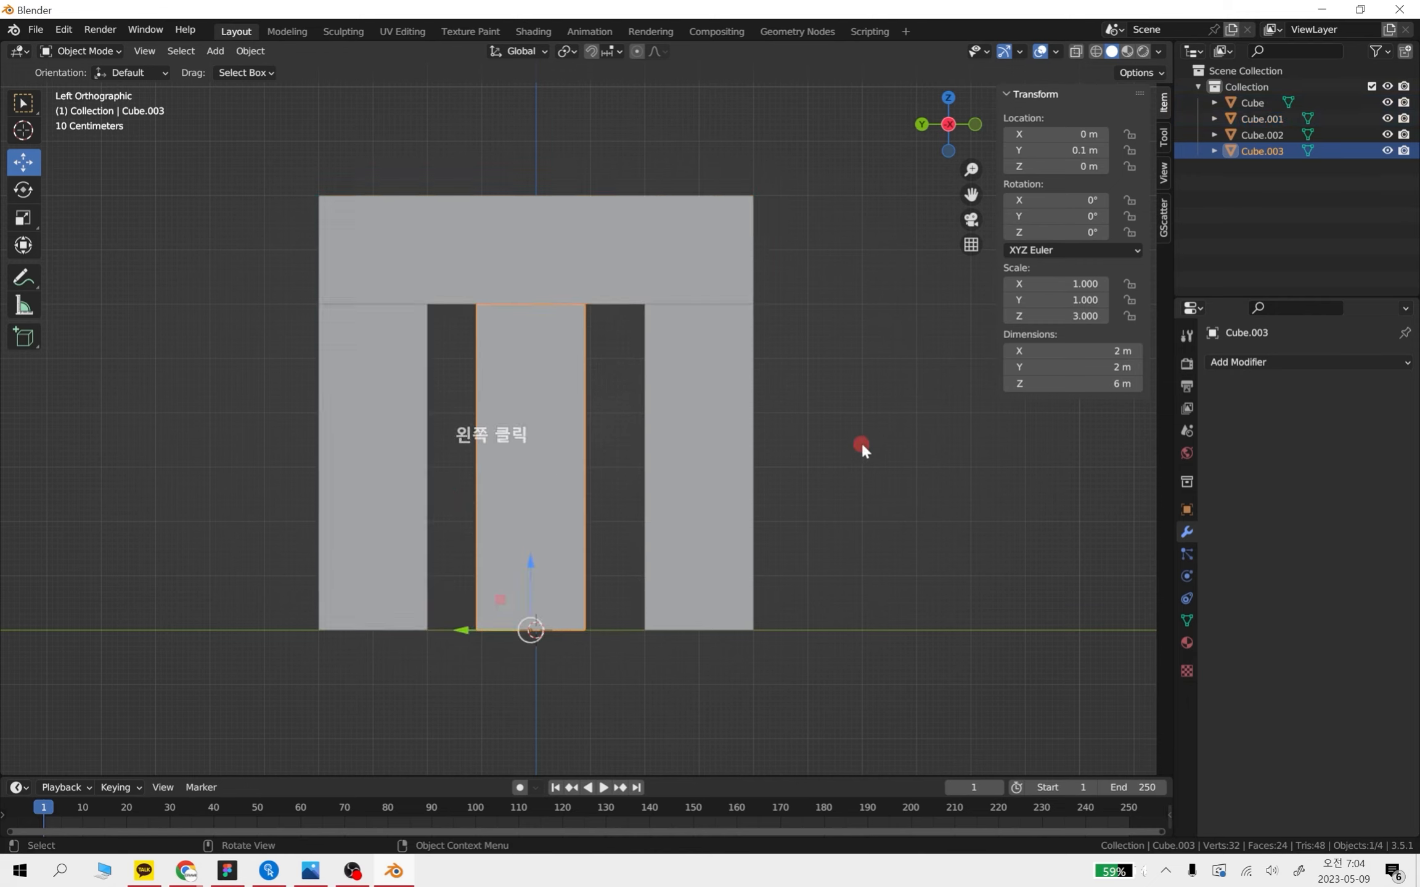
pyautogui.click(24, 218)
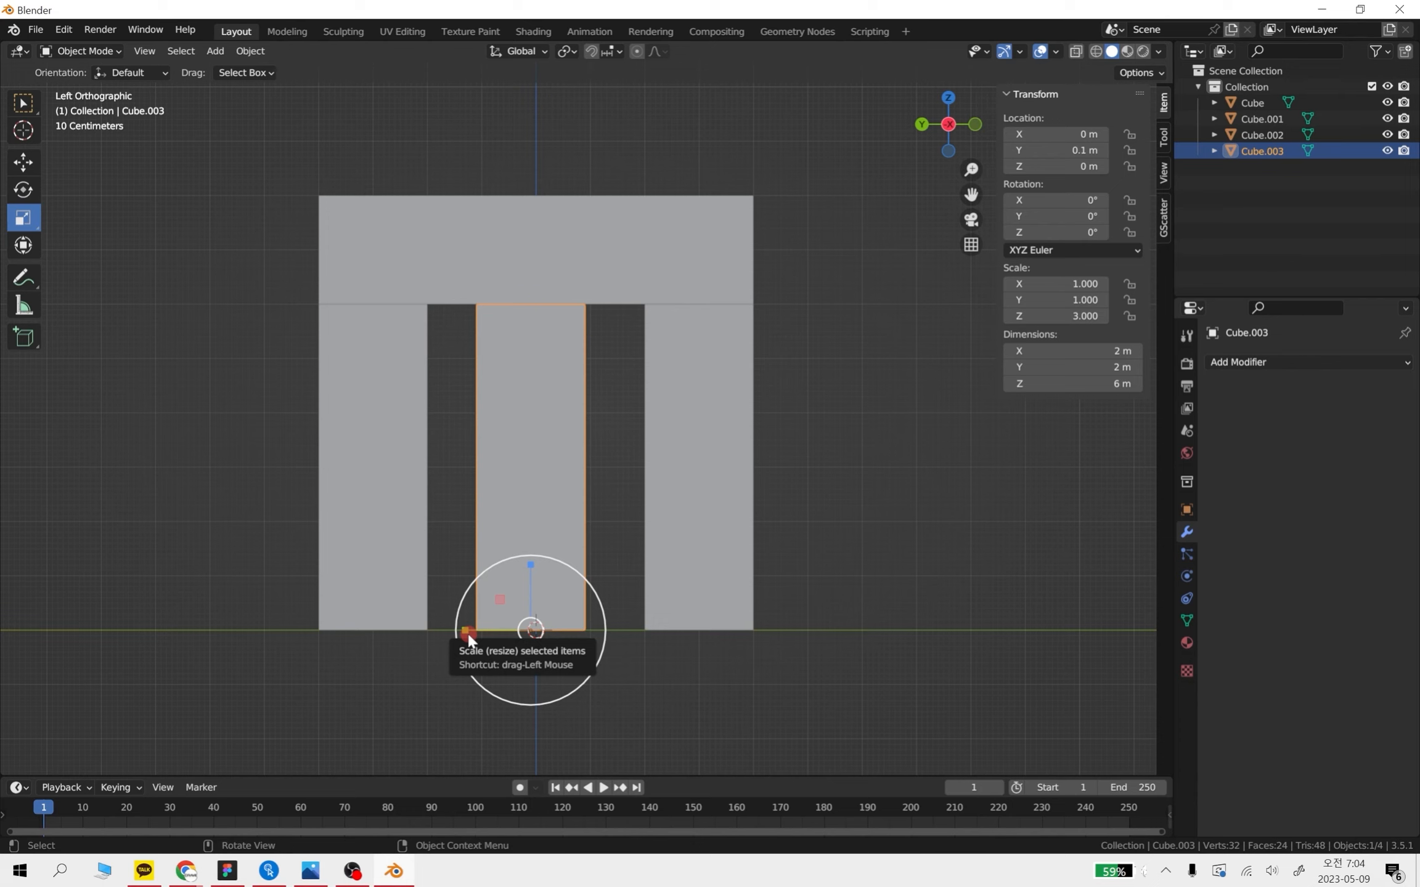
pyautogui.moveTo(467, 631)
pyautogui.keyDown('ctrl'); pyautogui.mouseDown()
pyautogui.moveTo(394, 636)
pyautogui.moveTo(467, 630)
pyautogui.mouseUp(); pyautogui.keyUp('ctrl')
pyautogui.click(24, 163)
pyautogui.click(22, 221)
pyautogui.scroll(4, 751, 672)
pyautogui.keyDown('shift'); pyautogui.moveTo(859, 632); pyautogui.dragTo(821, 311, button='middle'); pyautogui.keyUp('shift')
pyautogui.moveTo(762, 509); pyautogui.dragTo(760, 364, button='middle')
pyautogui.keyDown('alt'); pyautogui.moveTo(760, 360); pyautogui.dragTo(732, 466, button='middle'); pyautogui.keyUp('alt')
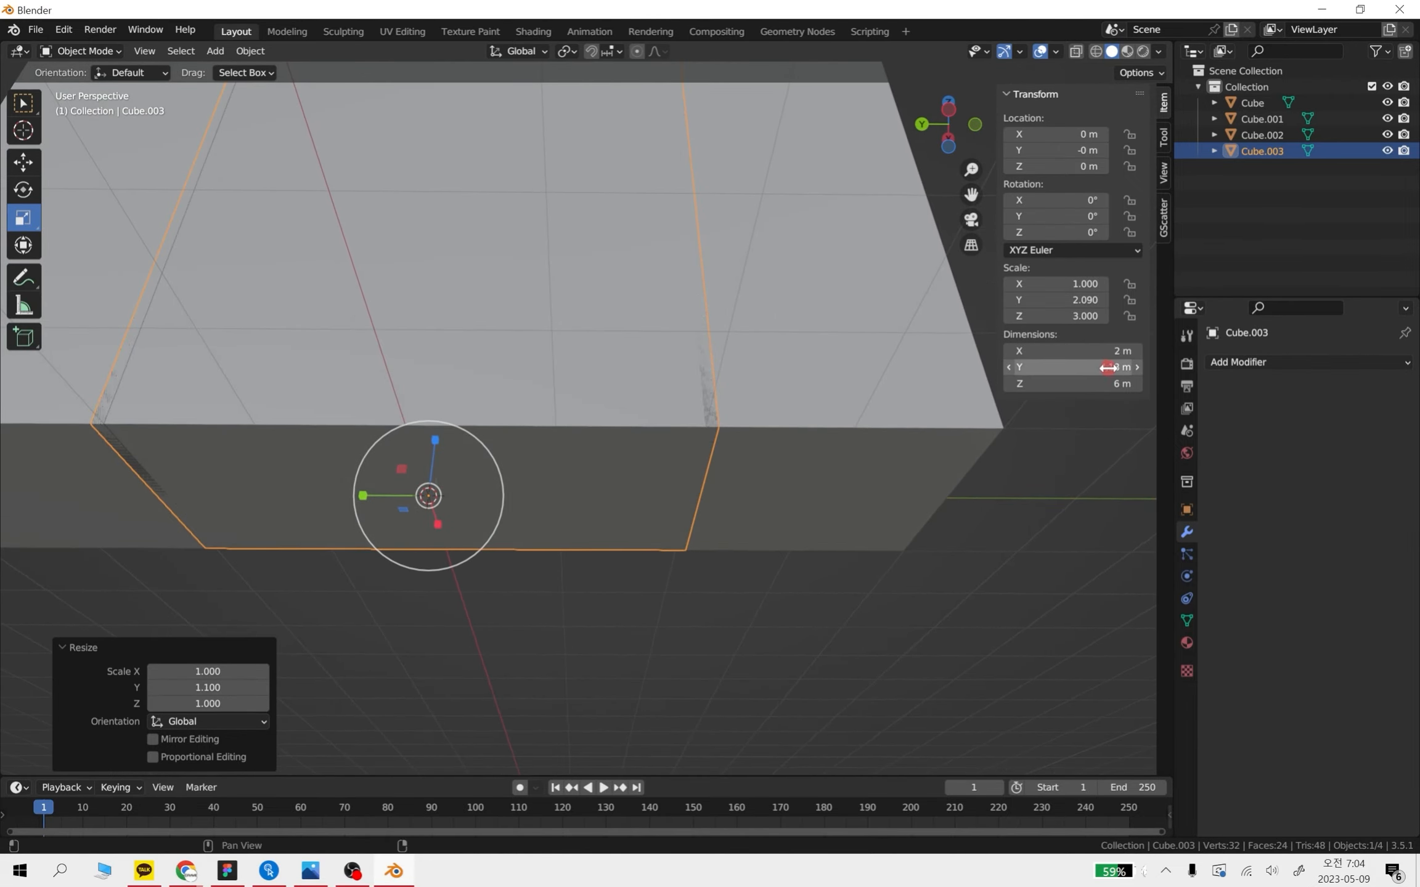
# Set the middle panel's Y scale to exactly 2 and check its fit between the columns from below
pyautogui.moveTo(898, 457); pyautogui.dragTo(844, 504, button='middle')
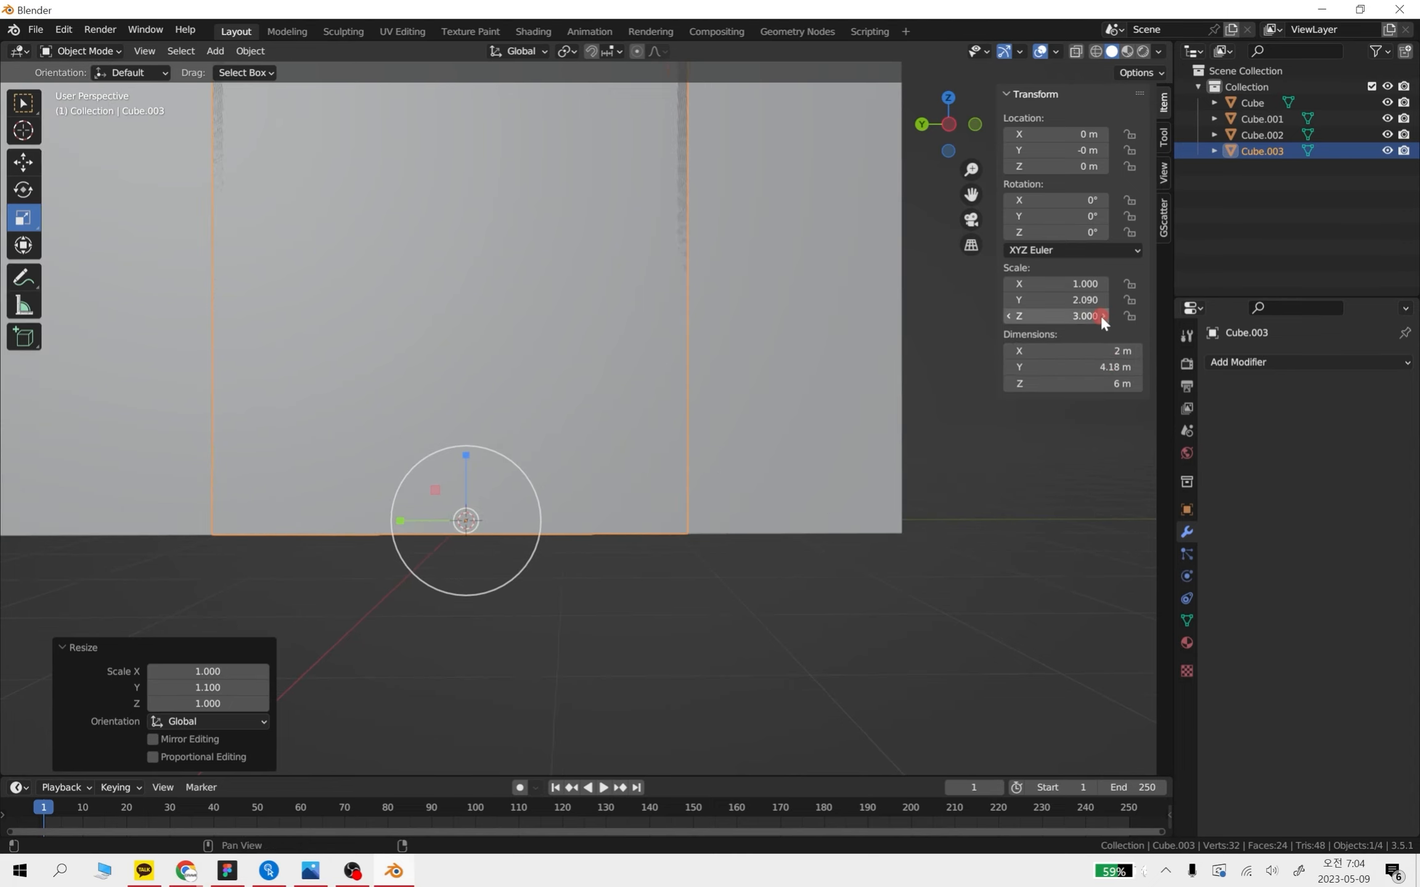
pyautogui.click(1089, 307)
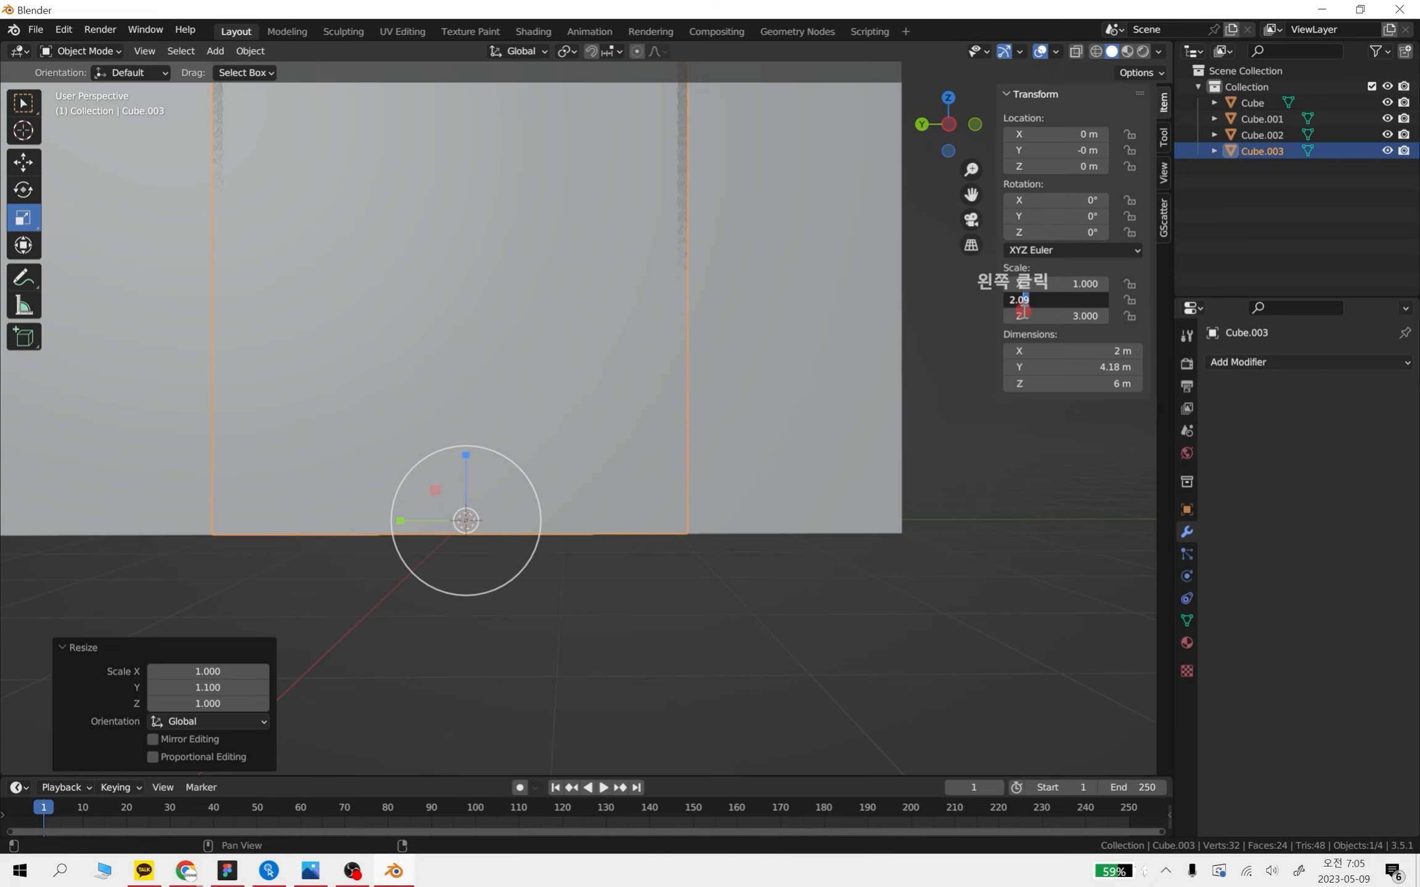
pyautogui.press('Delete')
pyautogui.press('Return')
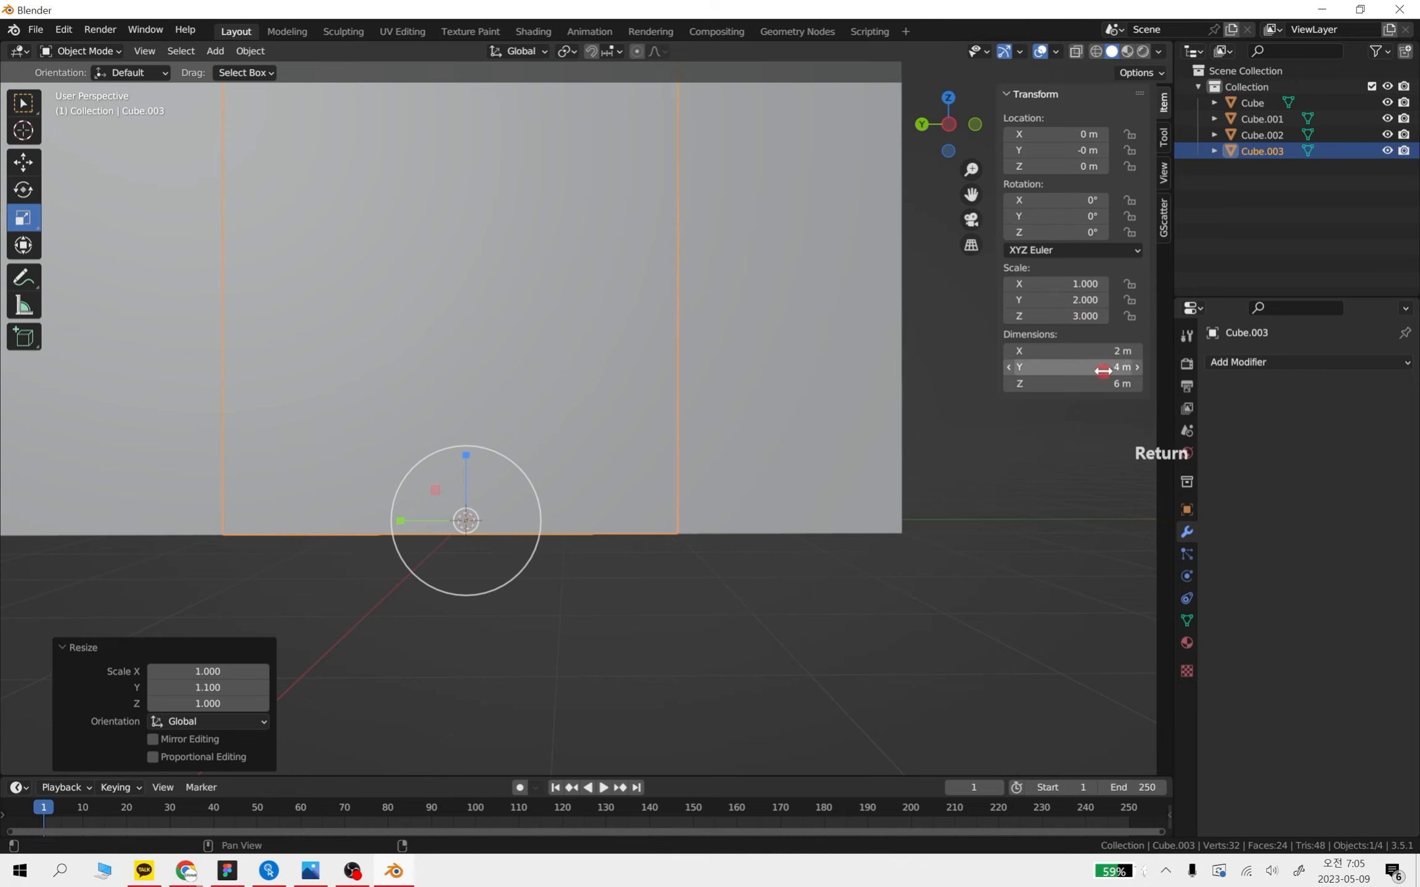
pyautogui.scroll(-3, 863, 567)
pyautogui.keyDown('alt'); pyautogui.moveTo(810, 557); pyautogui.dragTo(941, 631, button='middle'); pyautogui.keyUp('alt')
pyautogui.click(779, 523)
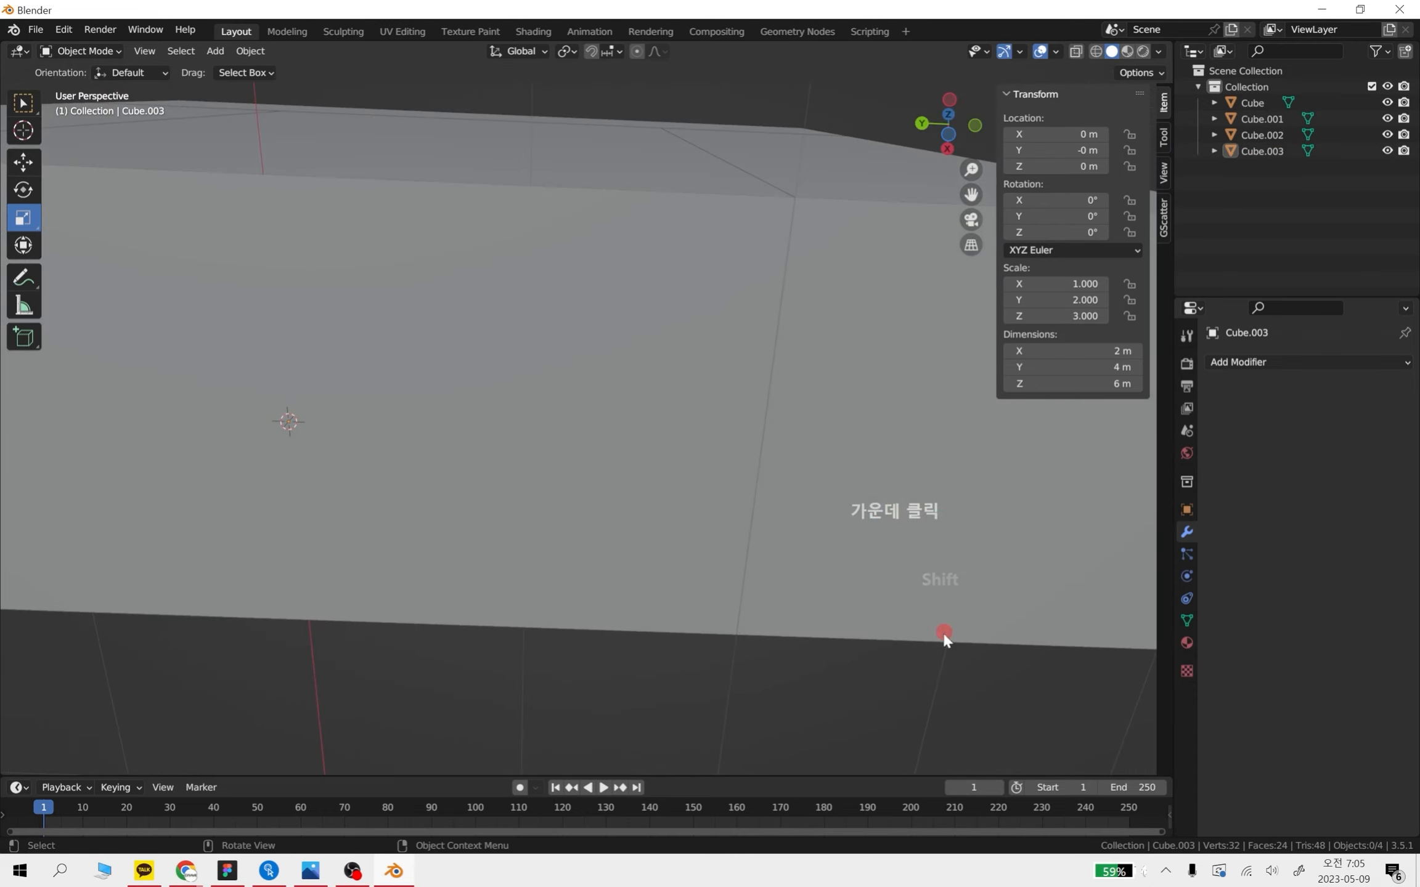
pyautogui.moveTo(877, 708); pyautogui.dragTo(707, 190)
pyautogui.scroll(-3, 724, 218)
pyautogui.click(643, 612)
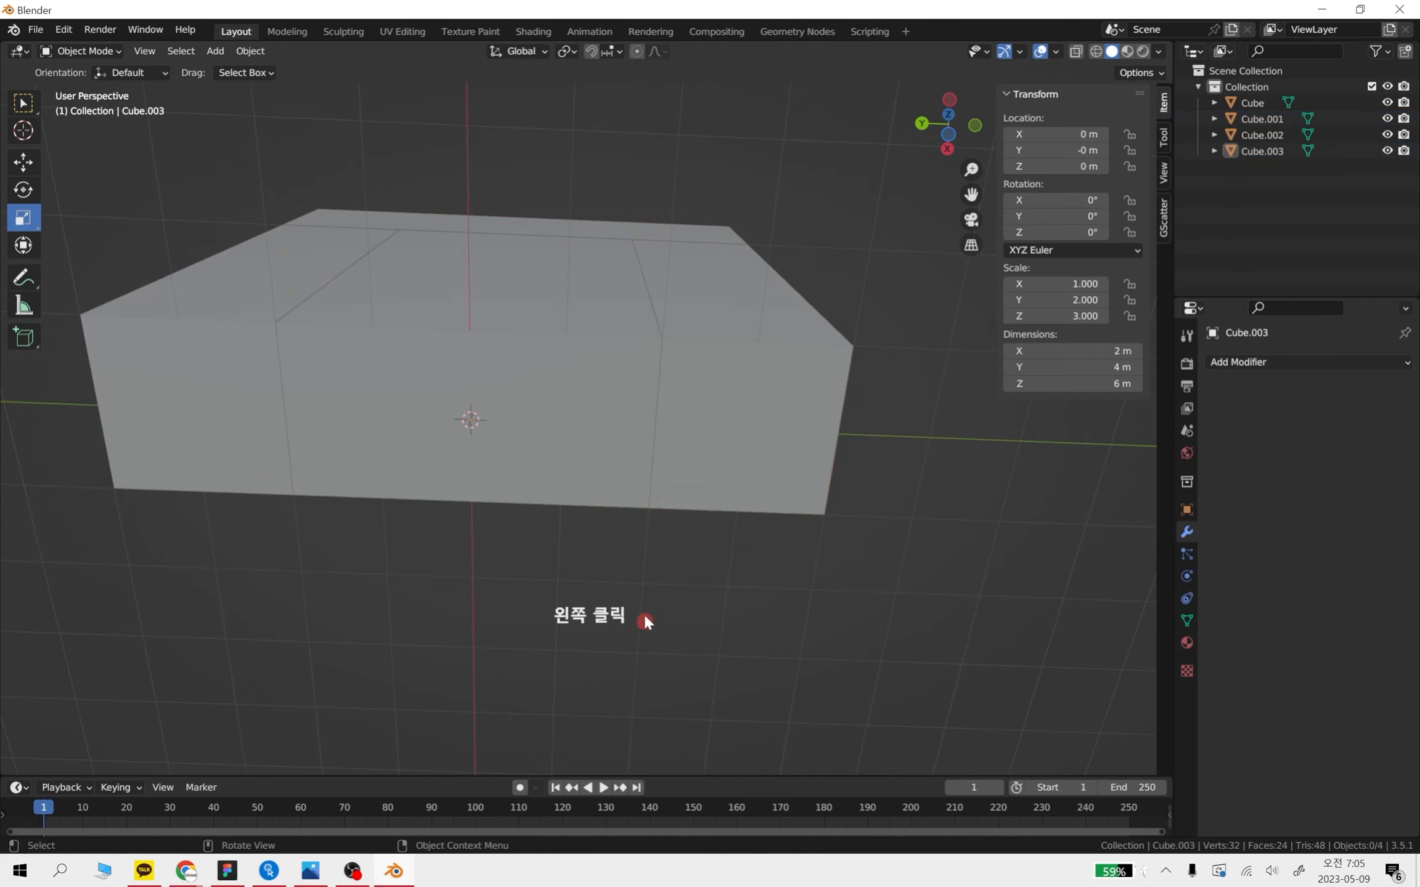
# Set the door panel's X scale to 0.5 to make it thinner than the frame, and enlarge the timeline area
pyautogui.click(573, 358)
pyautogui.moveTo(572, 358); pyautogui.dragTo(846, 568, button='middle')
pyautogui.scroll(2, 669, 456)
pyautogui.keyDown('shift'); pyautogui.moveTo(668, 456); pyautogui.dragTo(783, 554, button='middle'); pyautogui.keyUp('shift')
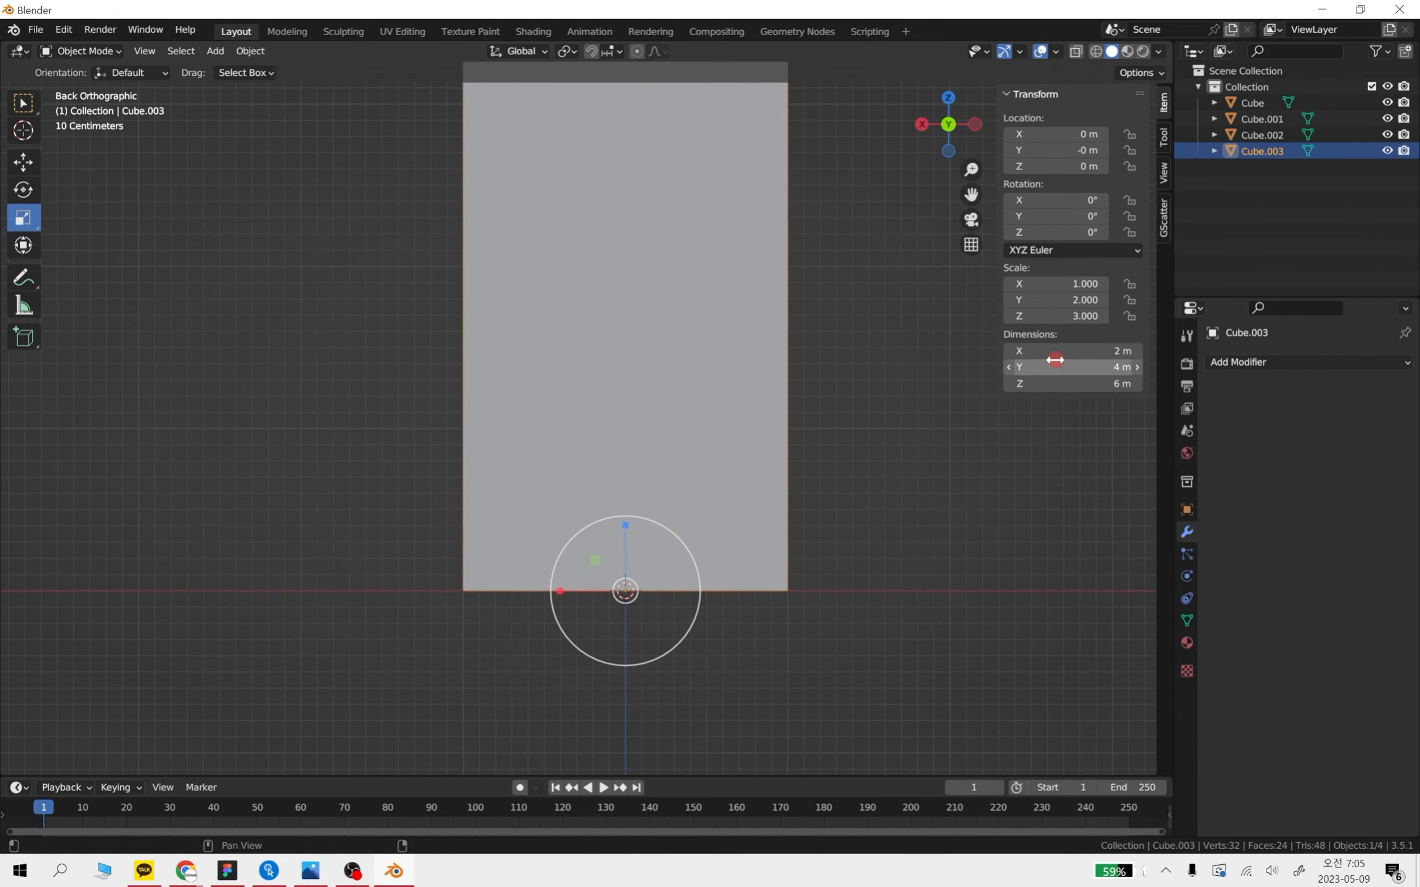
pyautogui.moveTo(719, 545); pyautogui.dragTo(819, 491, button='middle')
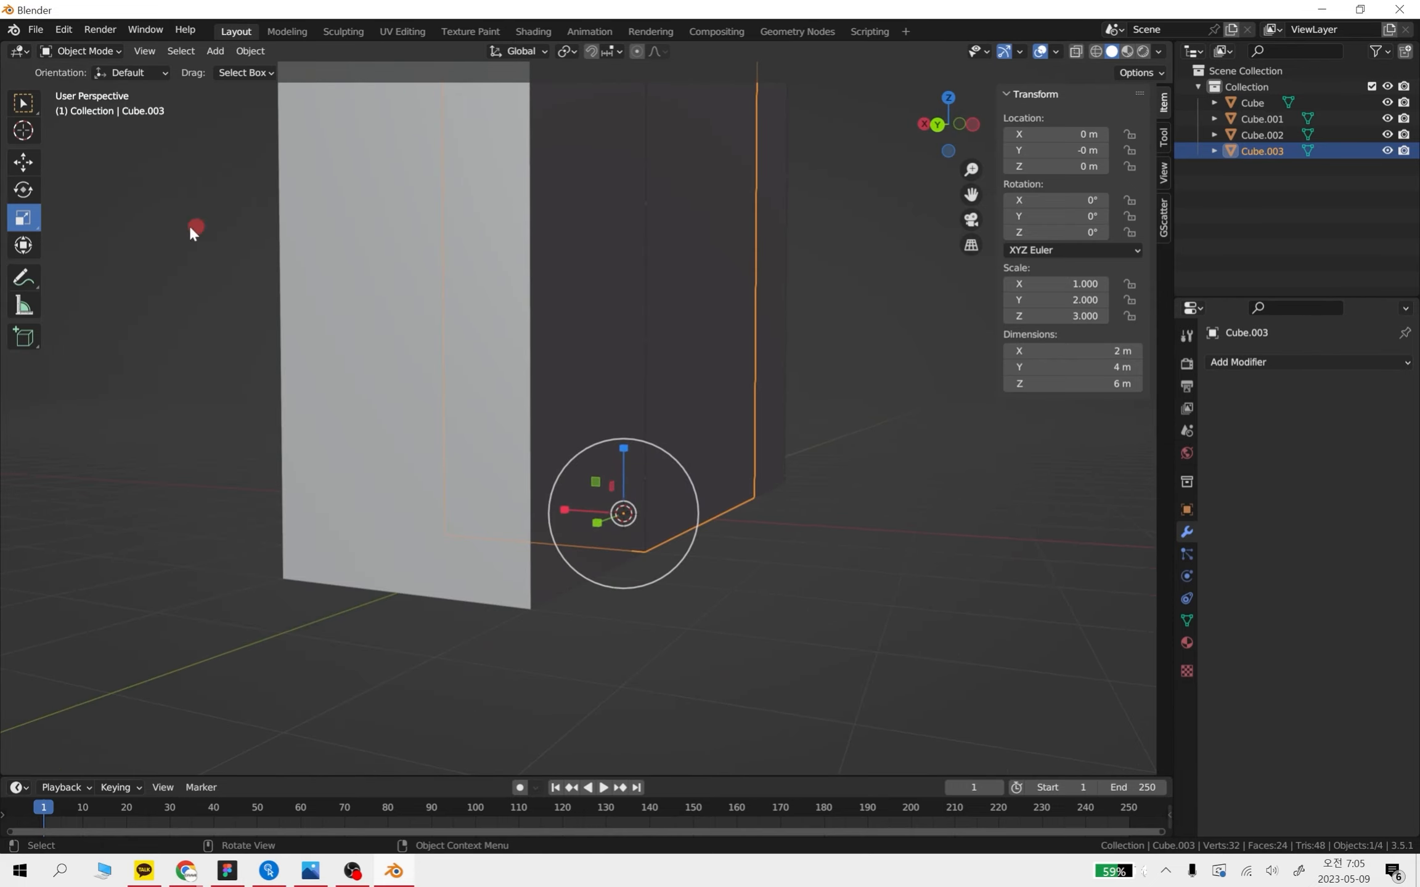
pyautogui.scroll(-1, 809, 392)
pyautogui.keyDown('shift'); pyautogui.moveTo(788, 438); pyautogui.dragTo(816, 541, button='middle'); pyautogui.keyUp('shift')
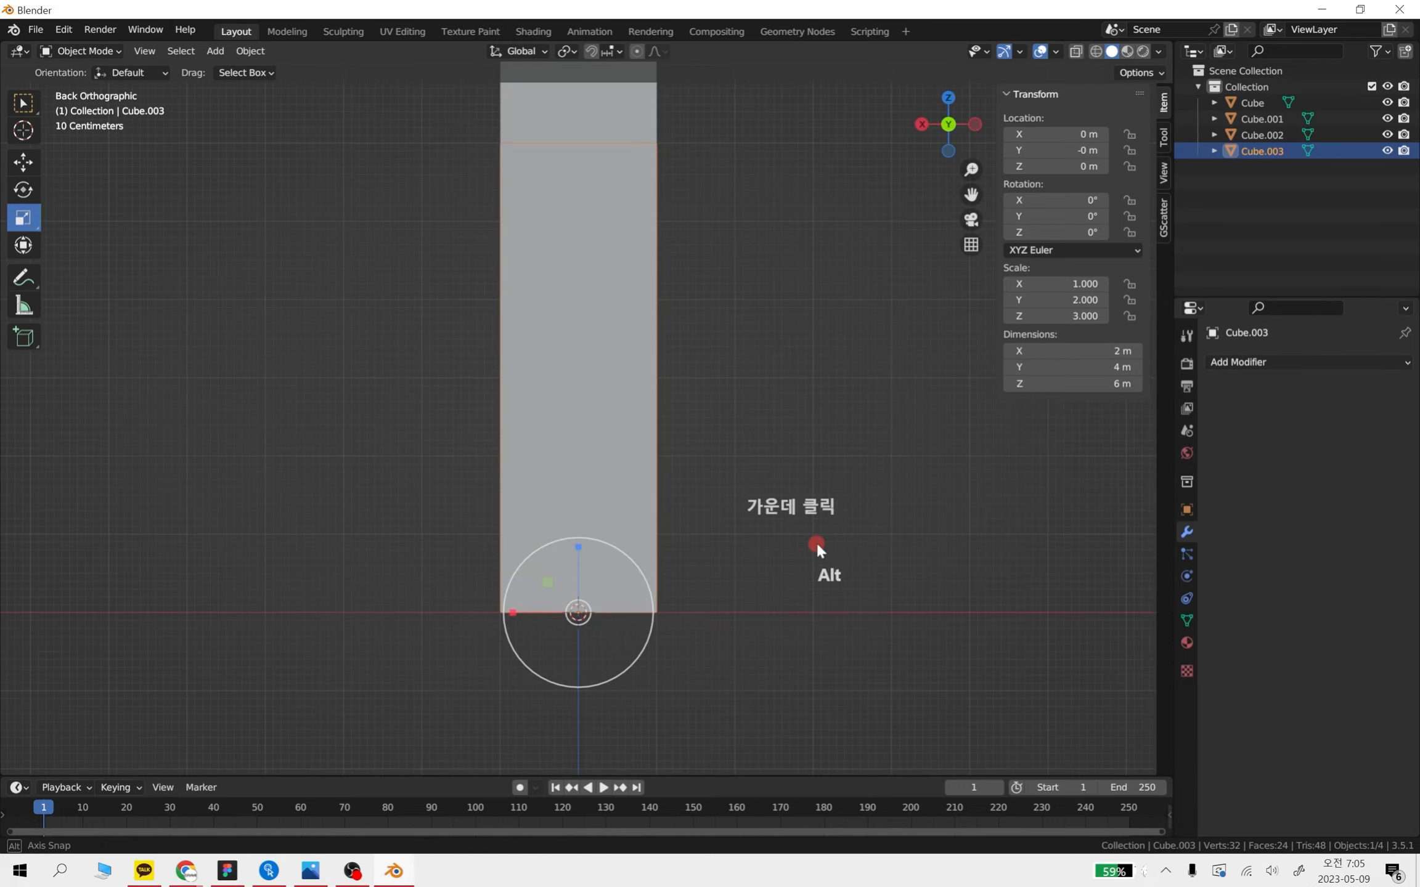
pyautogui.click(1082, 284)
pyautogui.write('0.5')
pyautogui.press('Return')
pyautogui.moveTo(763, 491); pyautogui.dragTo(715, 363, button='middle')
pyautogui.moveTo(653, 288); pyautogui.dragTo(612, 189, button='middle')
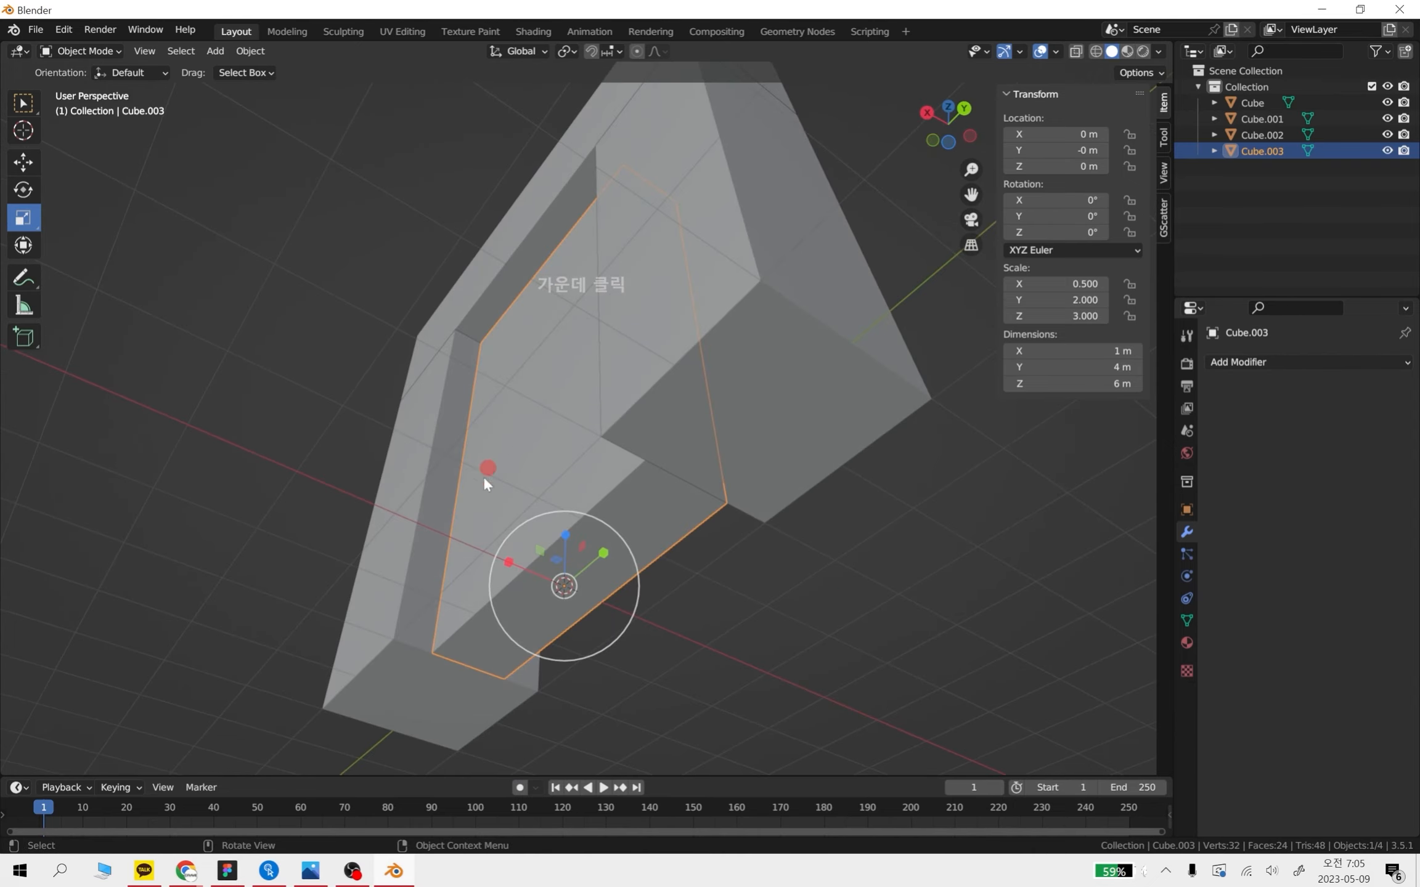
pyautogui.moveTo(487, 484); pyautogui.dragTo(878, 642, button='middle')
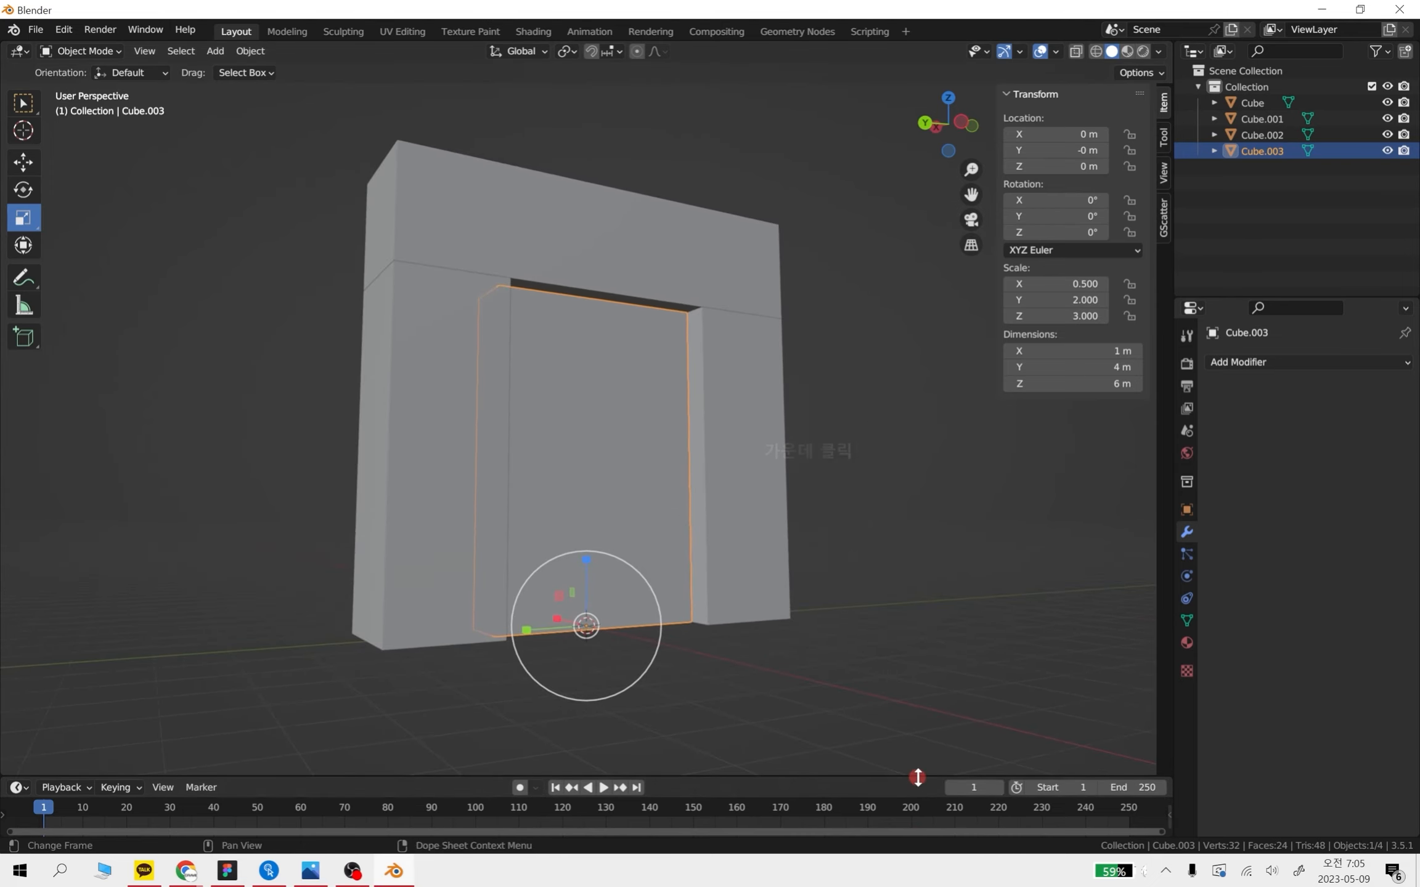
pyautogui.moveTo(917, 778); pyautogui.dragTo(937, 641)
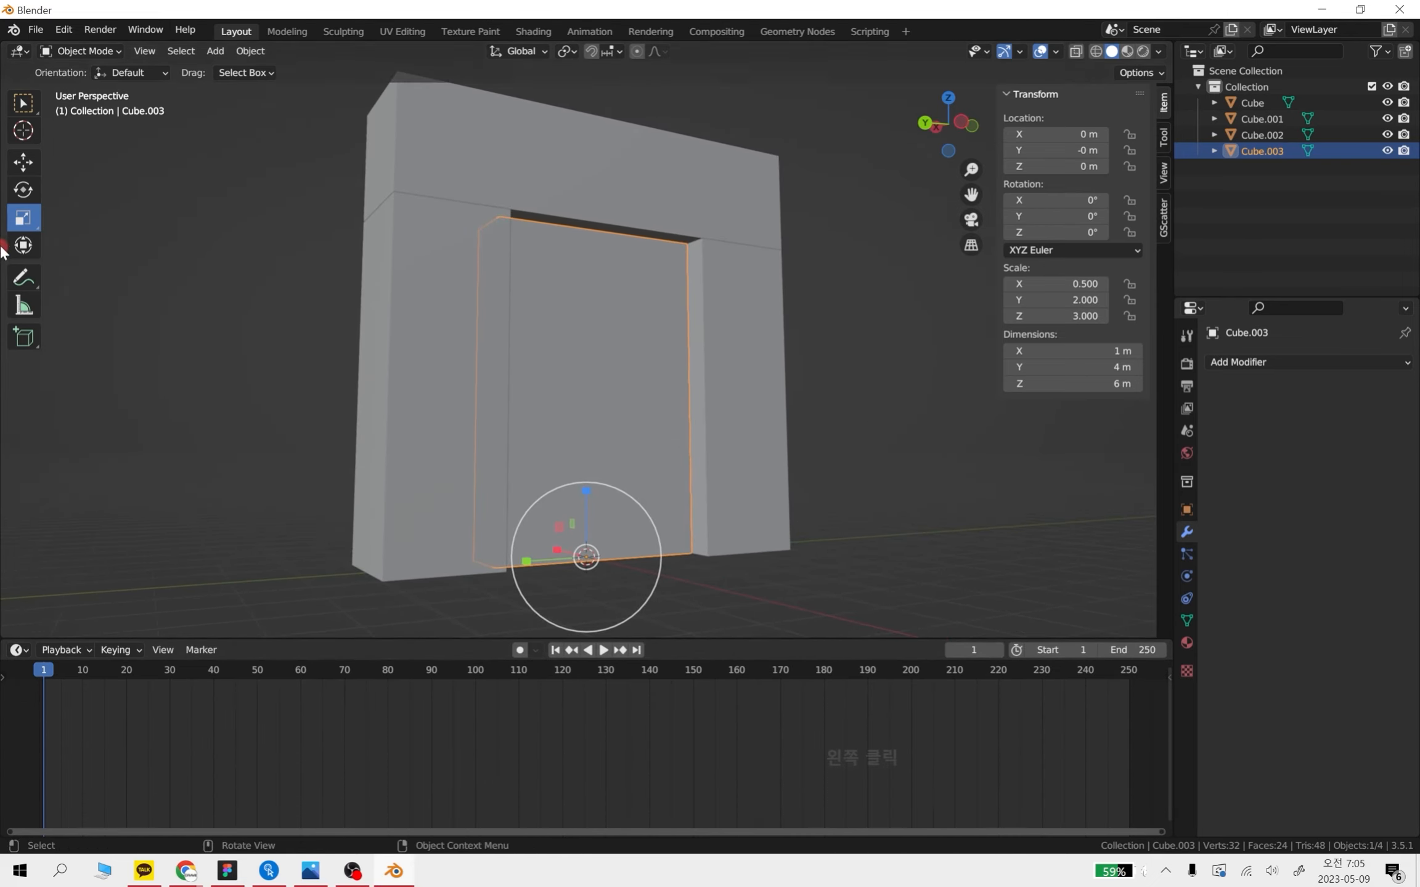
# Try rotating the door panel about the Z axis around its central origin, undoing each rotation
pyautogui.click(23, 190)
pyautogui.moveTo(562, 561); pyautogui.dragTo(118, 570)
pyautogui.hotkey('ctrl', 'z')
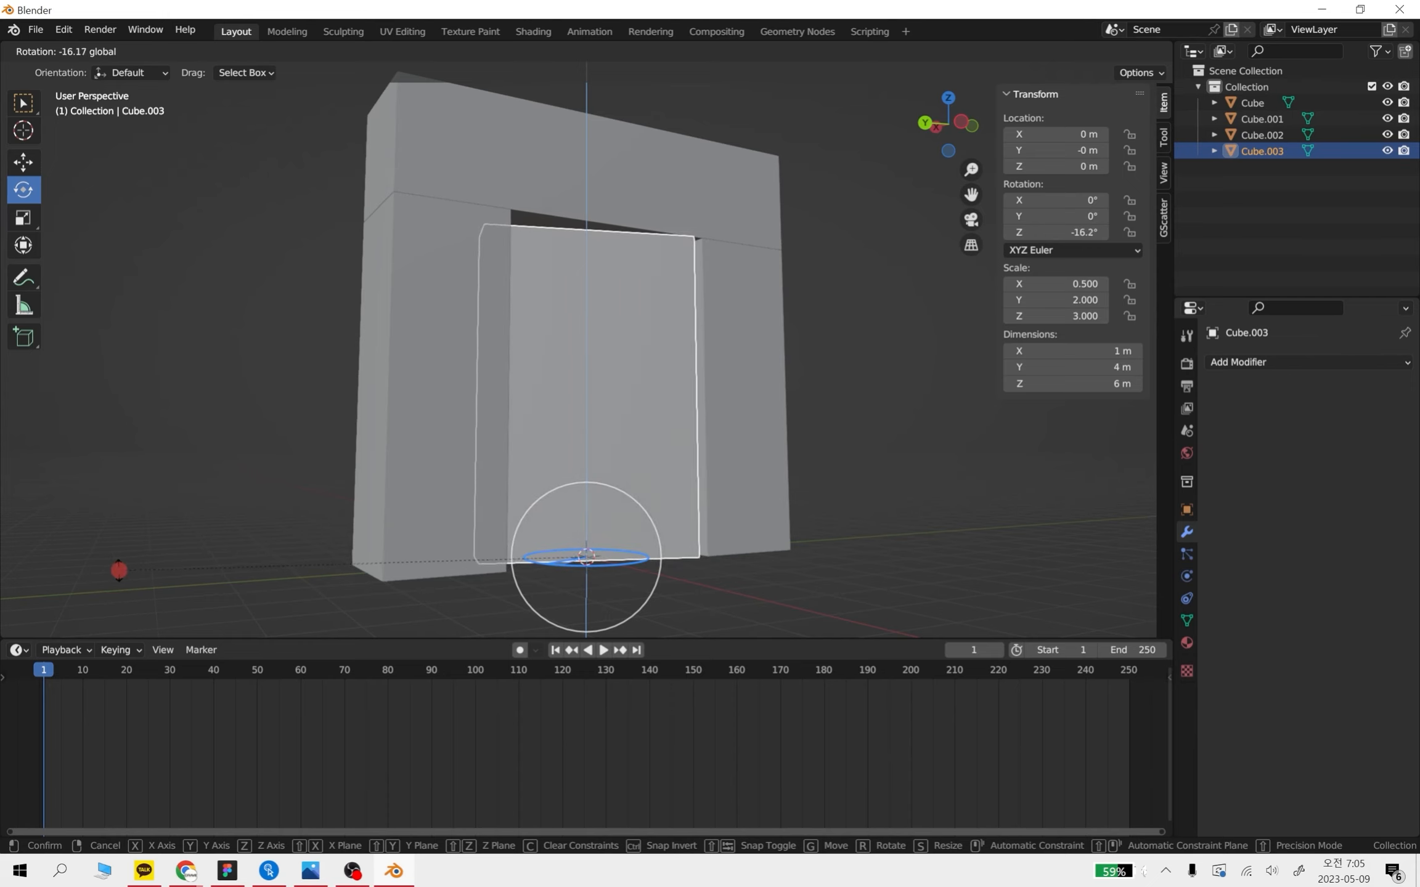
pyautogui.moveTo(454, 562); pyautogui.dragTo(552, 542)
pyautogui.hotkey('ctrl', 'z')
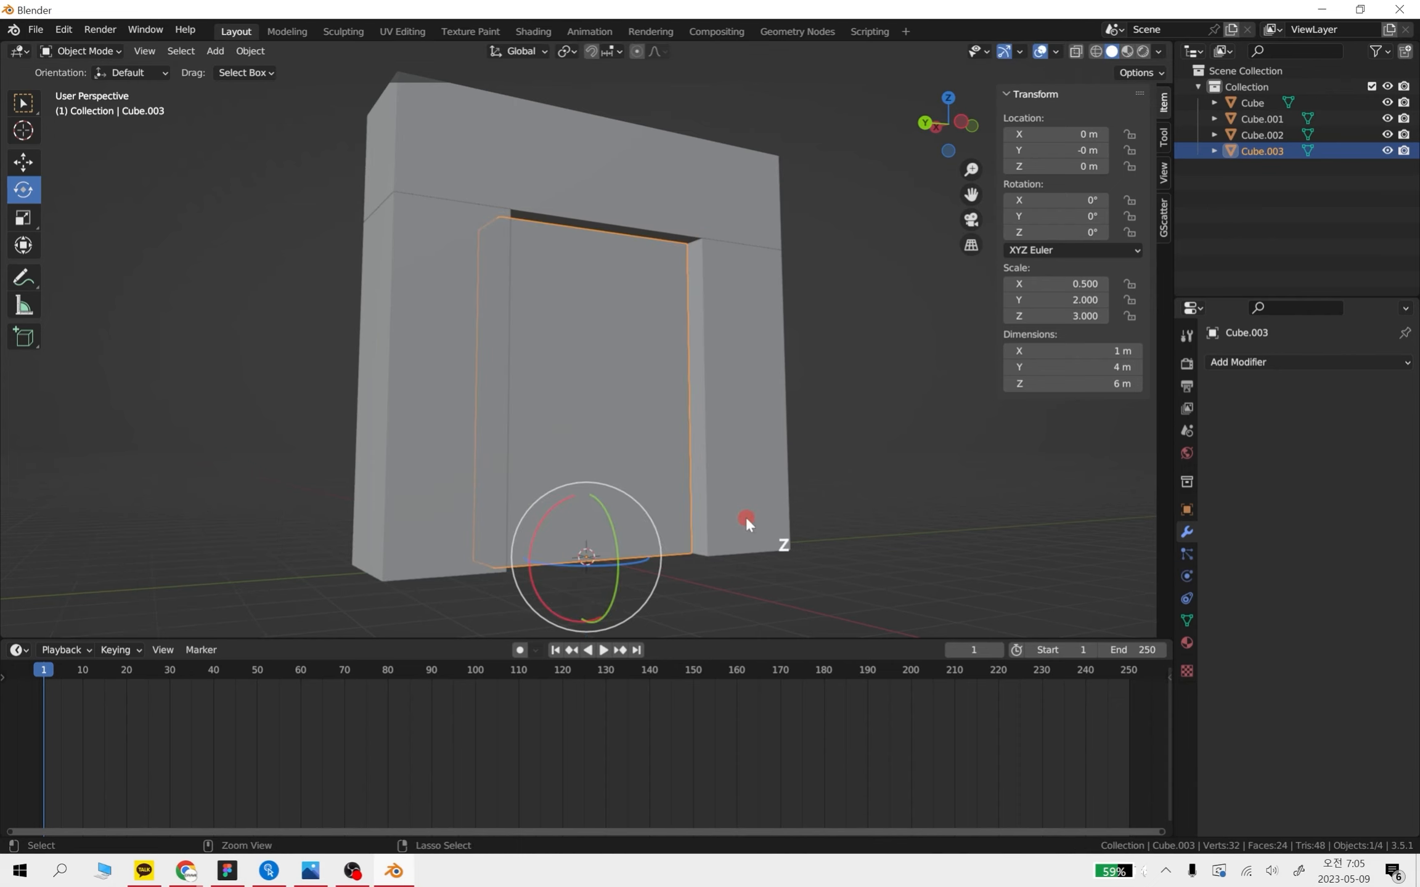
# Select the door panel and display its object properties
pyautogui.click(966, 535)
pyautogui.click(597, 419)
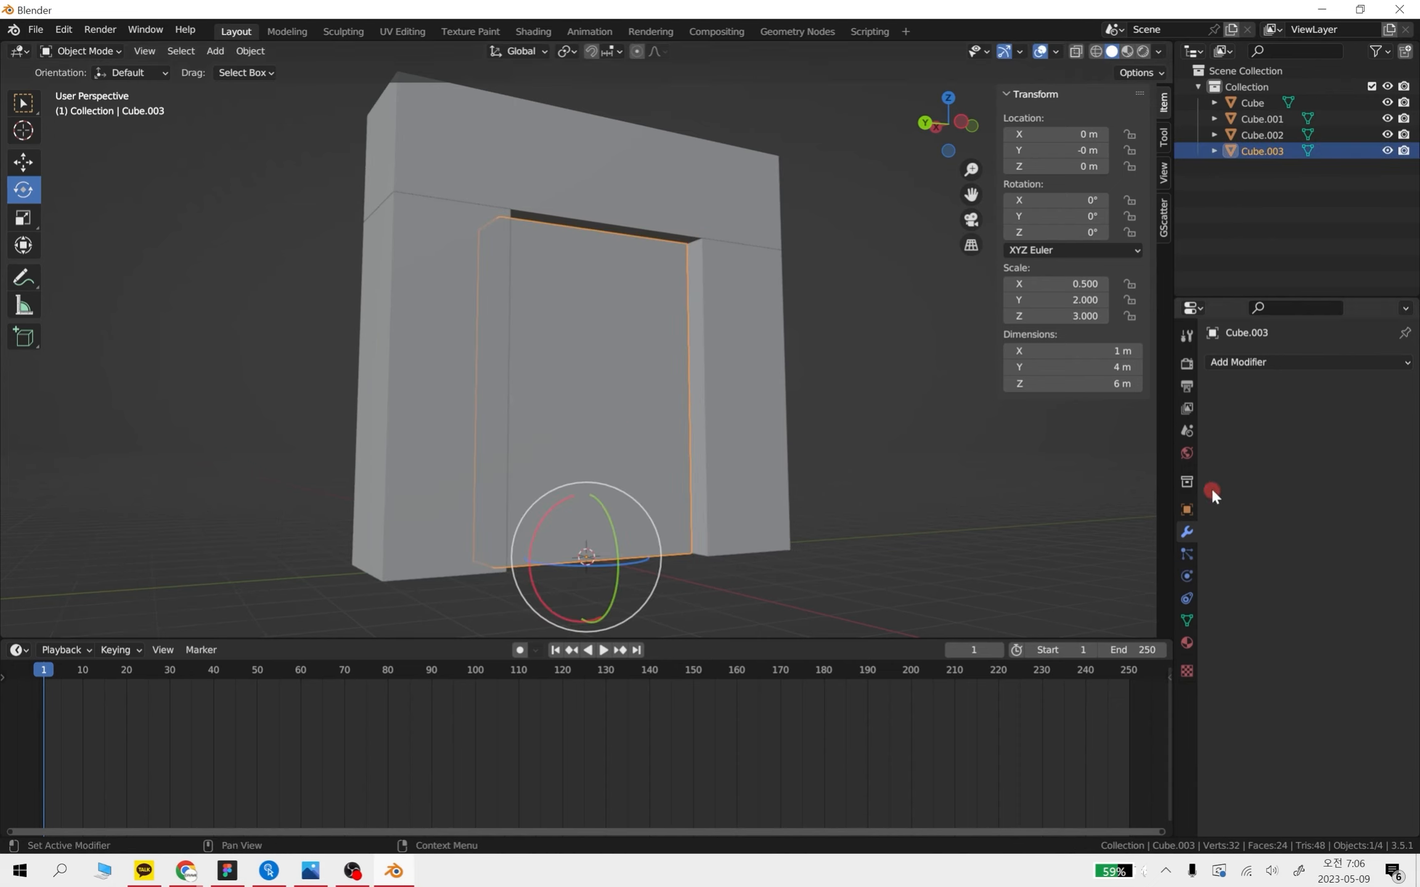
pyautogui.click(1185, 510)
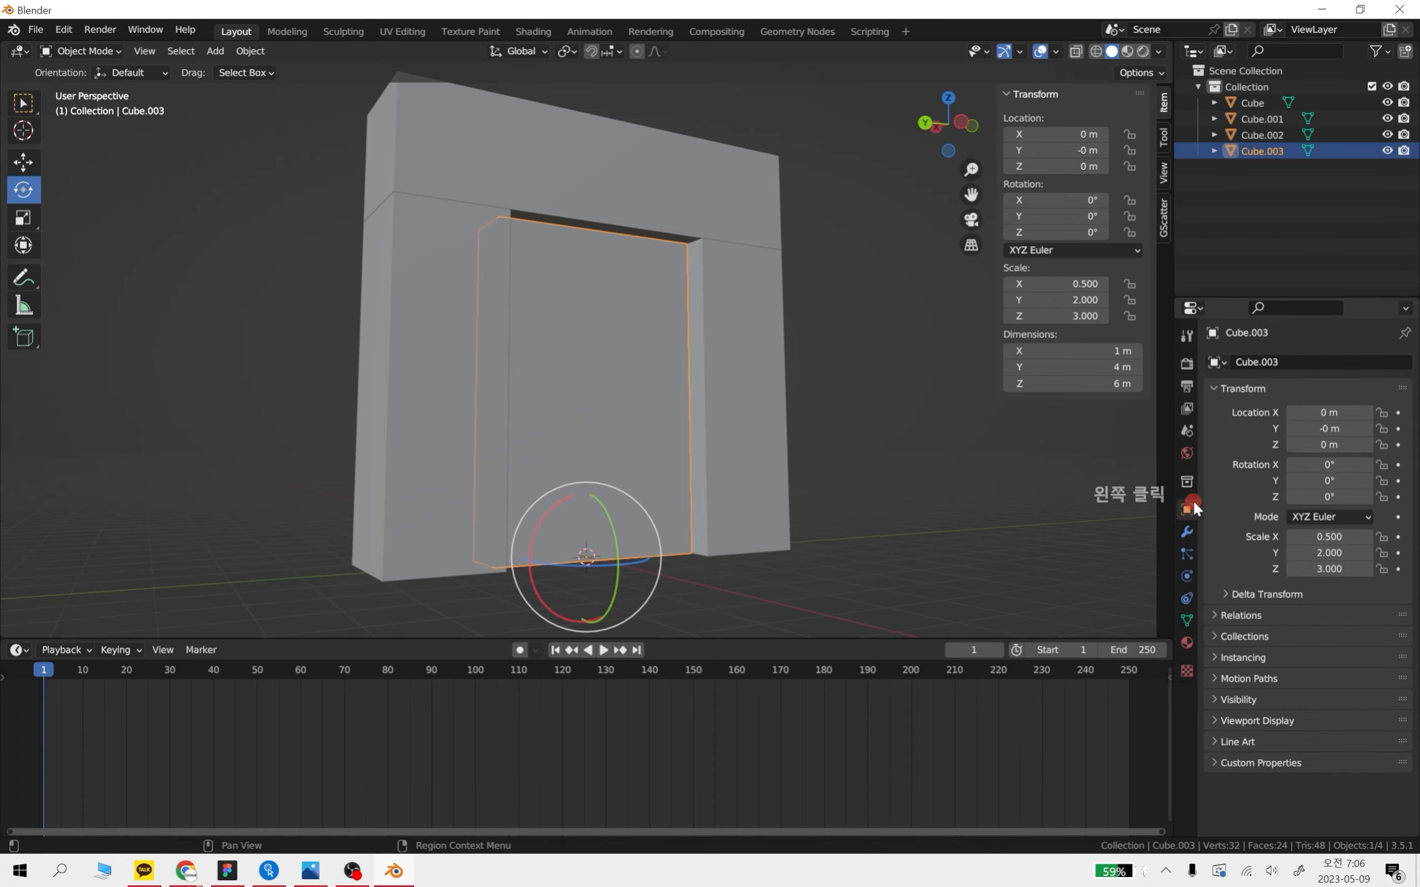
pyautogui.moveTo(911, 506)
pyautogui.mouseDown(button='middle')
pyautogui.moveTo(881, 516)
pyautogui.moveTo(935, 523)
pyautogui.mouseUp(button='middle')
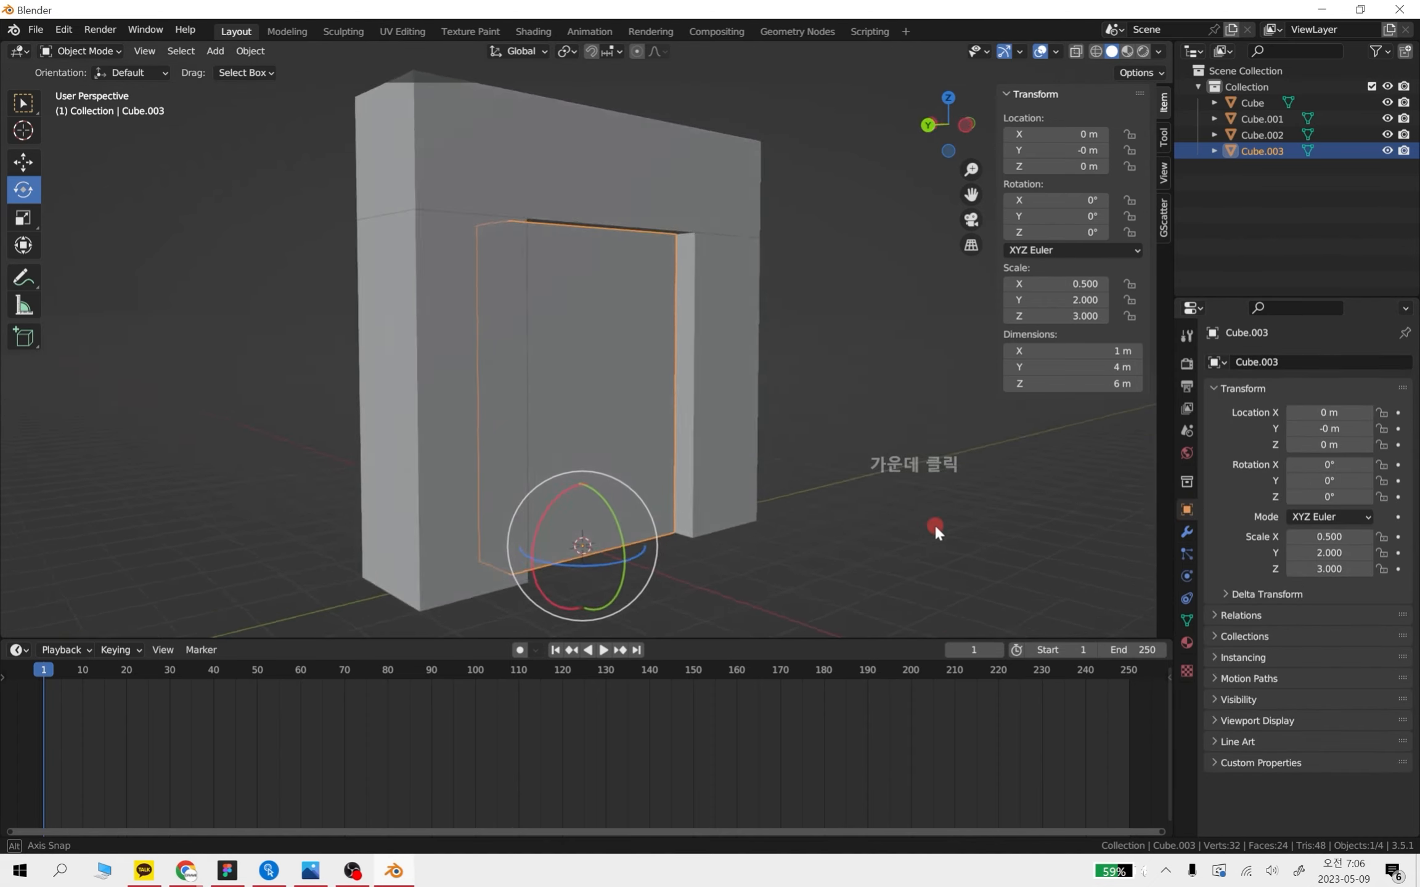
pyautogui.click(582, 410)
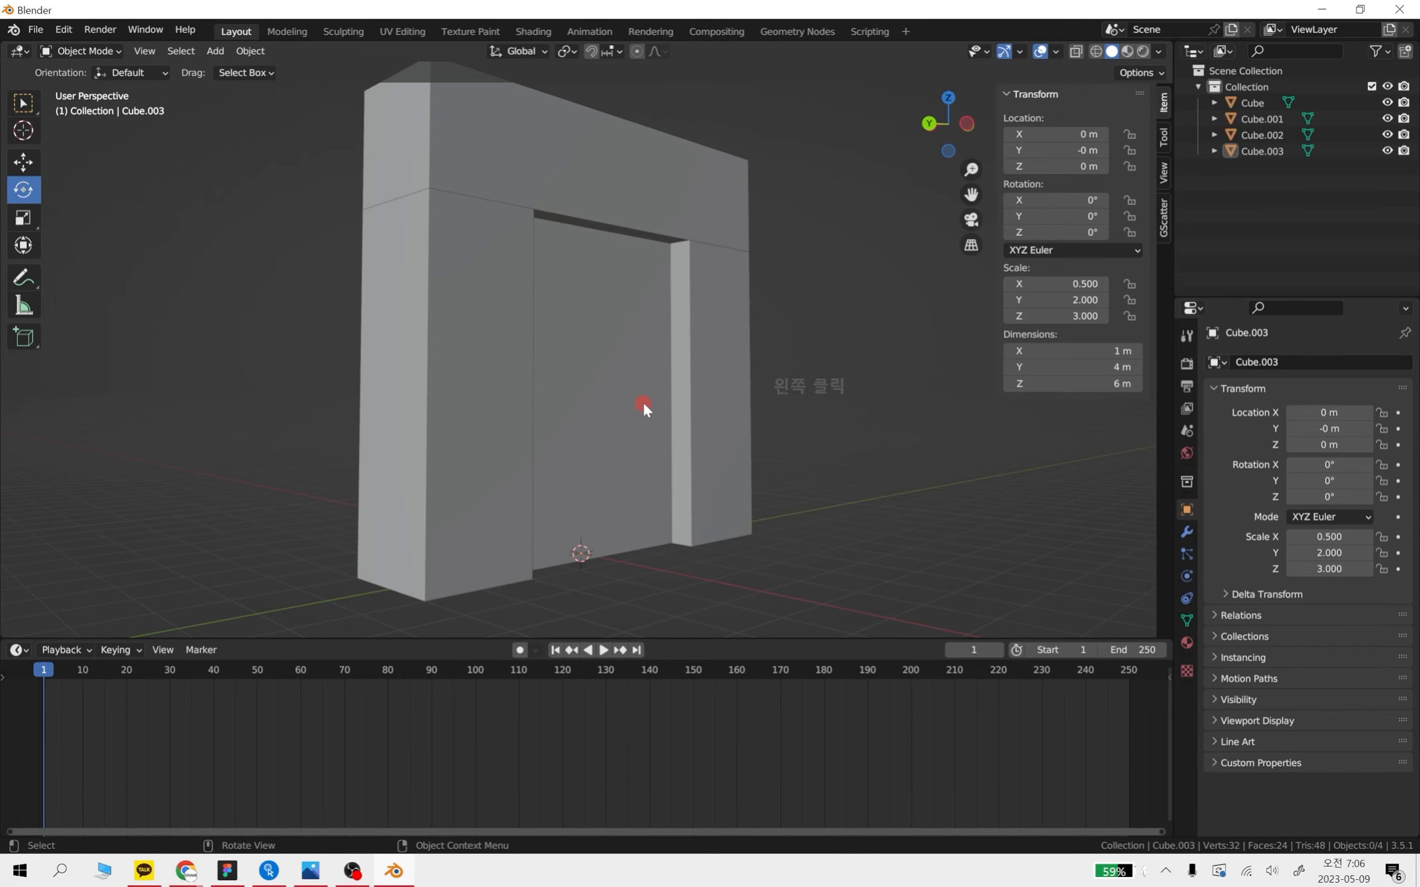
pyautogui.click(636, 438)
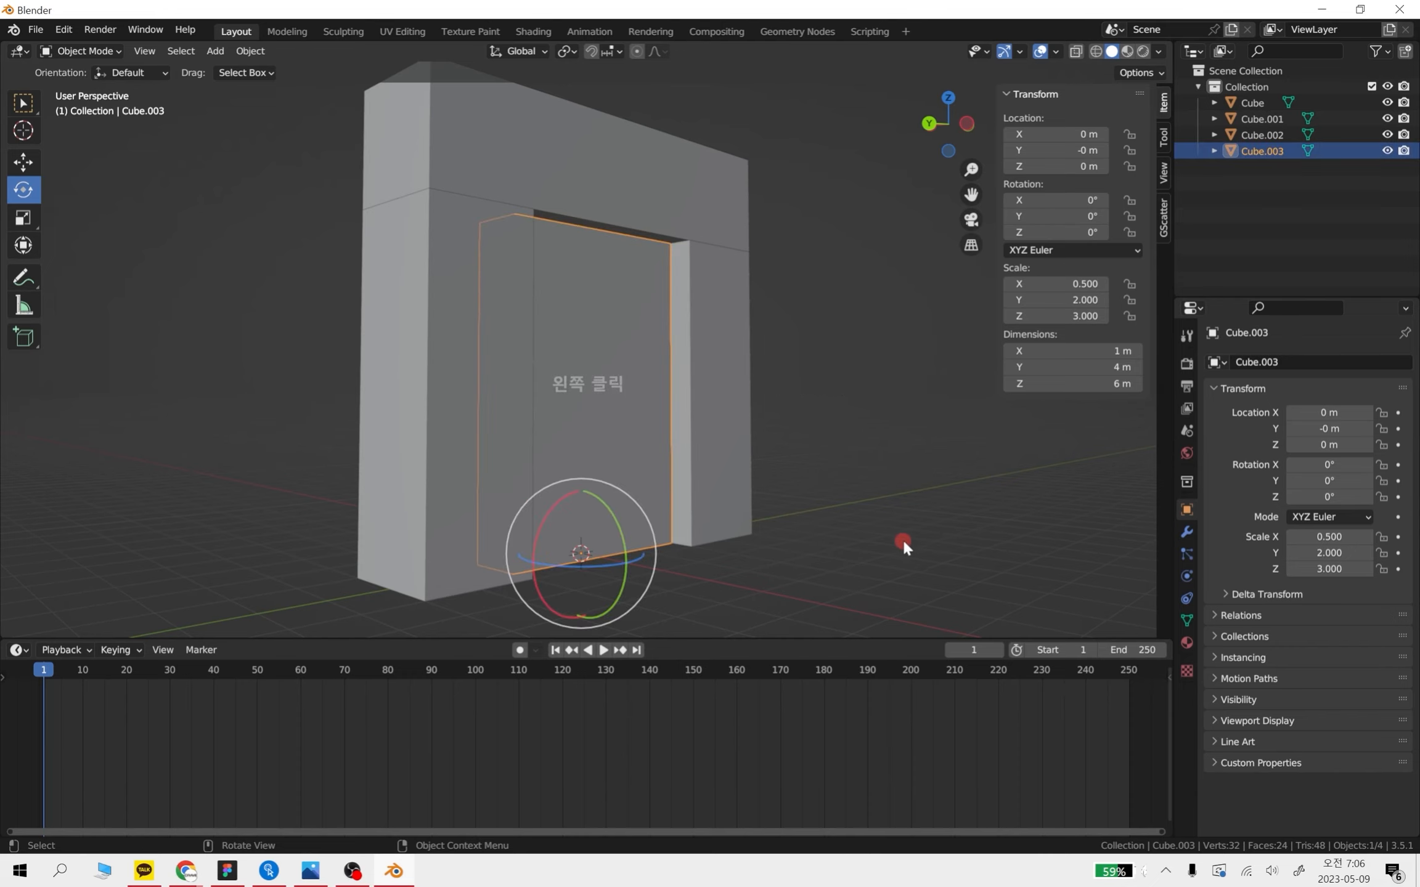
pyautogui.moveTo(925, 527)
pyautogui.mouseDown(button='middle')
pyautogui.moveTo(955, 517)
pyautogui.moveTo(938, 515)
pyautogui.mouseUp(button='middle')
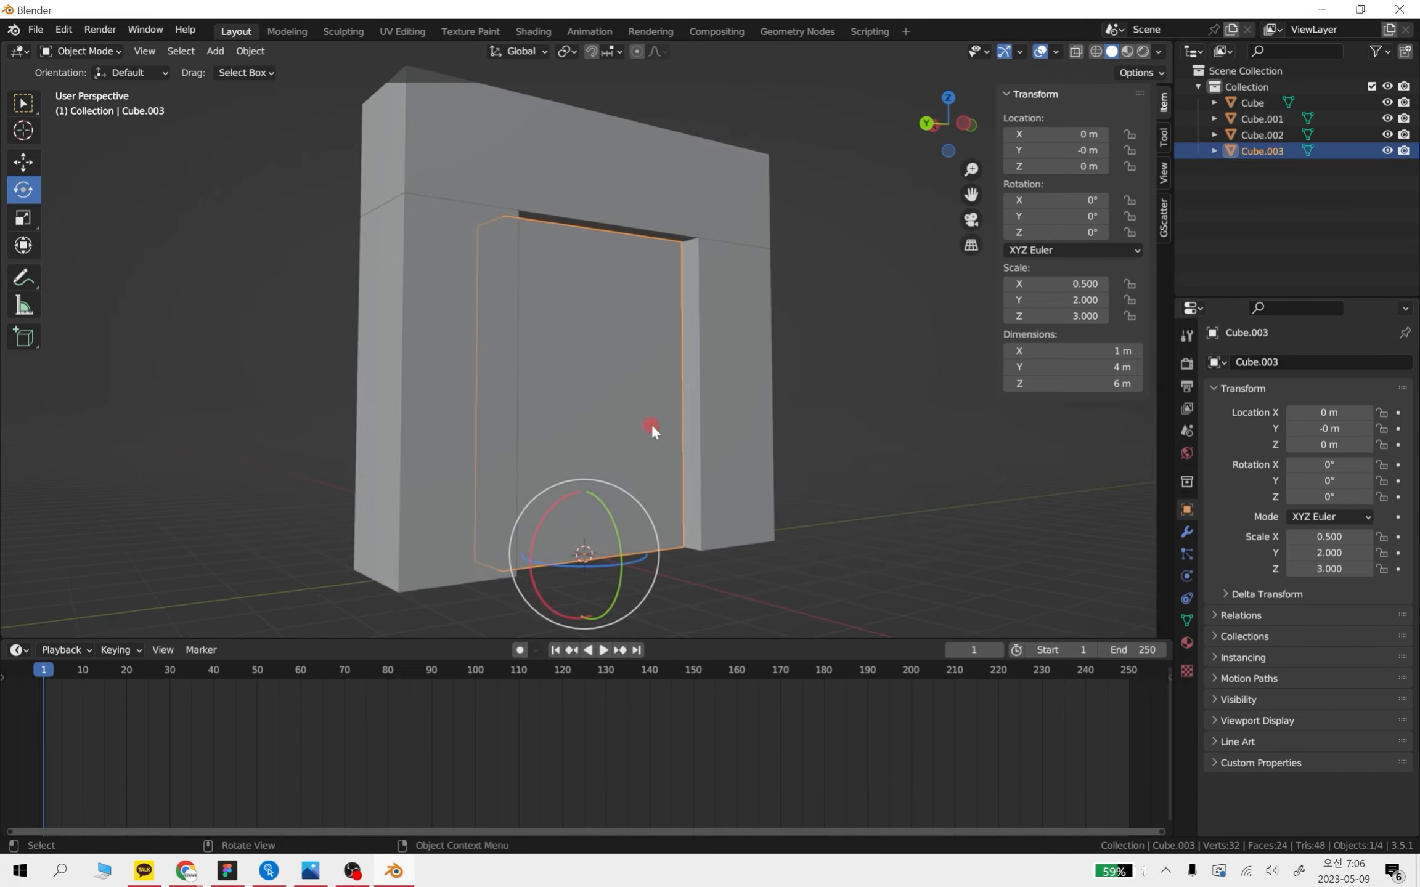
pyautogui.moveTo(869, 509); pyautogui.dragTo(865, 485, button='middle')
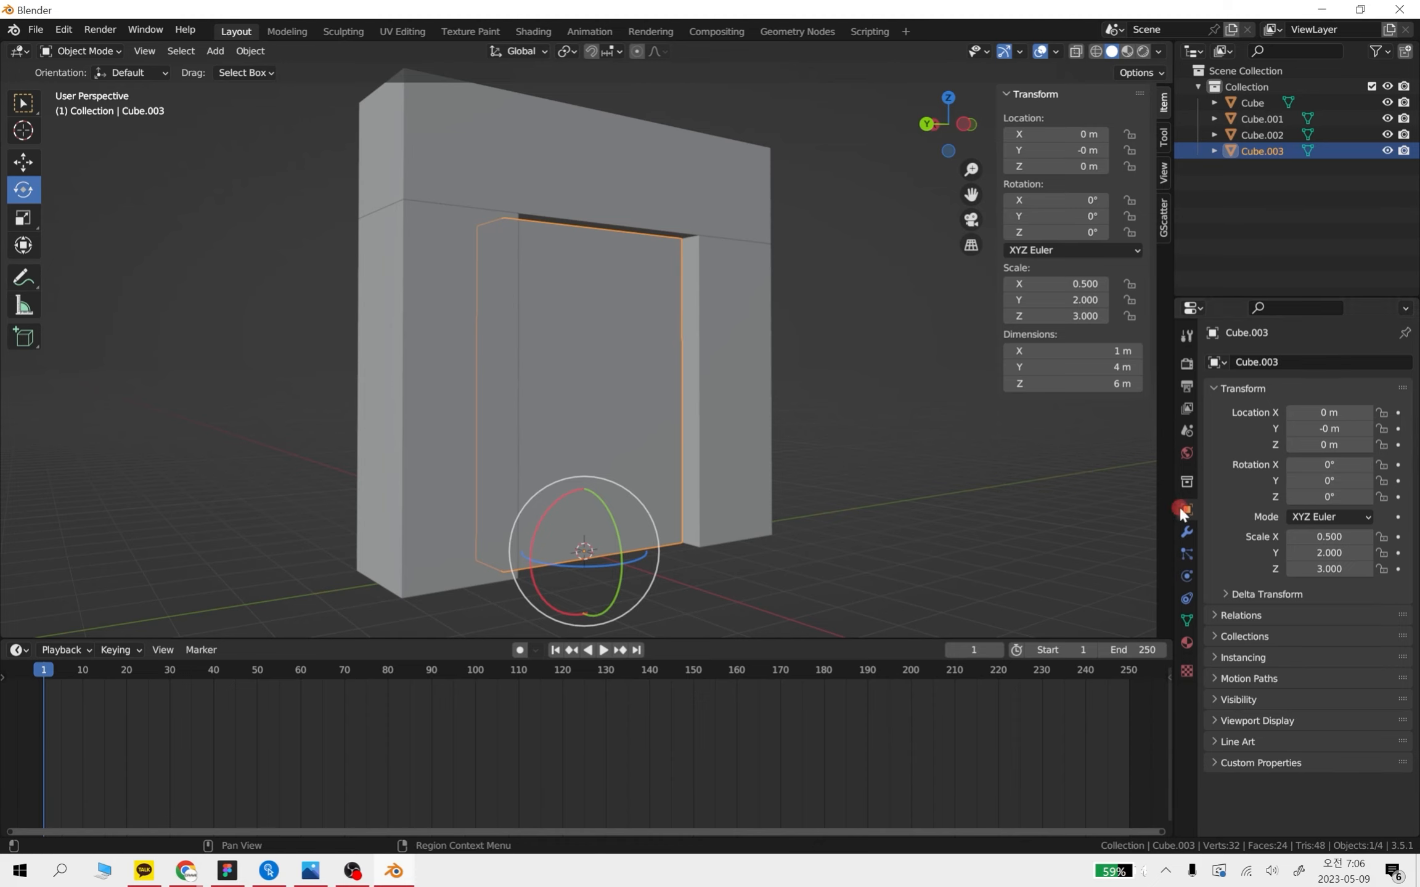
# Try rotating the door panel around its origin and undo the rotation
pyautogui.moveTo(710, 571); pyautogui.dragTo(703, 570, button='middle')
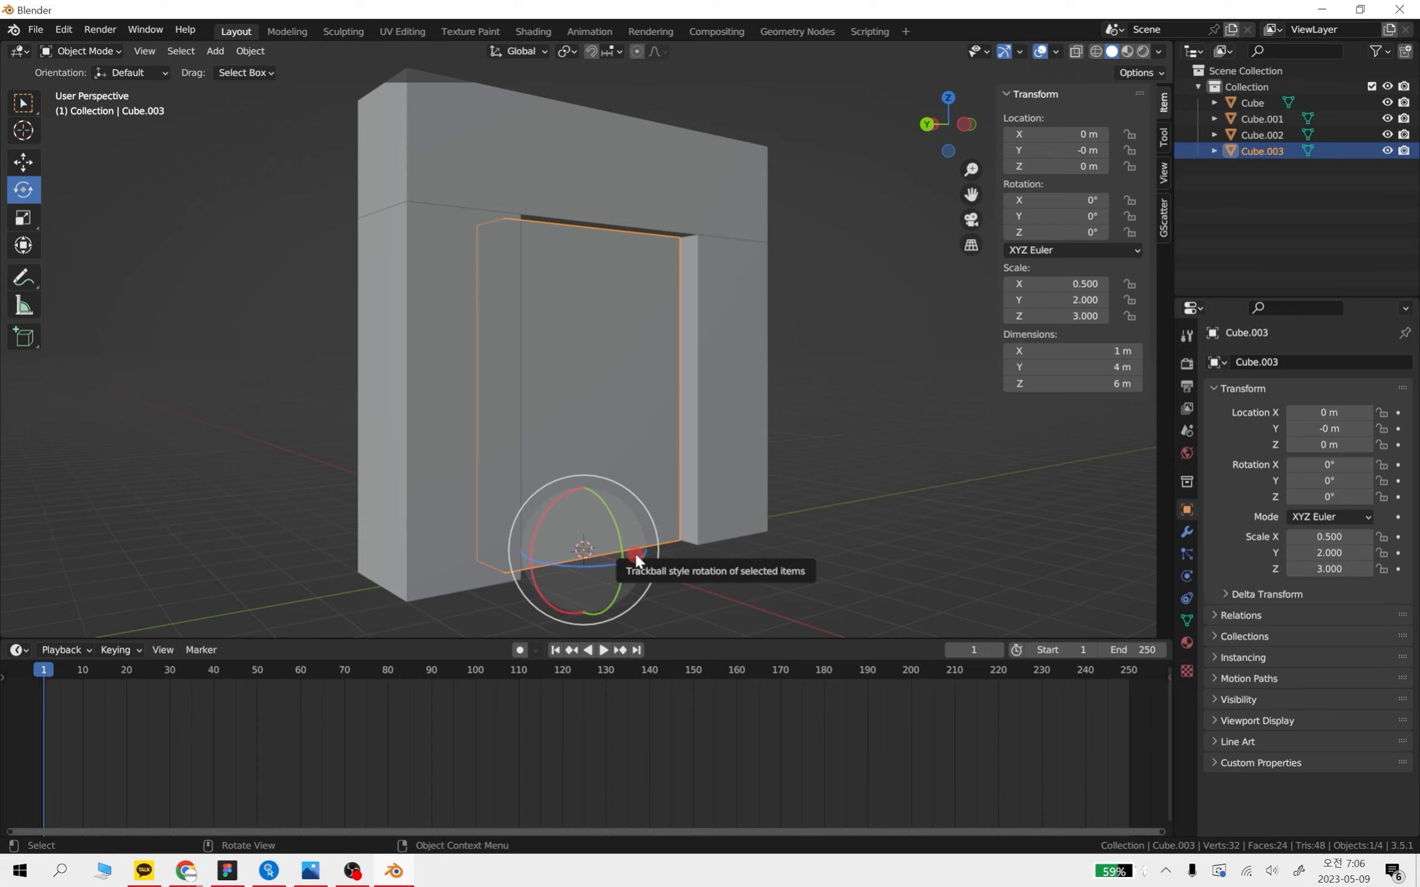
pyautogui.moveTo(635, 551)
pyautogui.mouseDown()
pyautogui.moveTo(518, 557)
pyautogui.moveTo(628, 562)
pyautogui.moveTo(594, 567)
pyautogui.moveTo(644, 553)
pyautogui.mouseUp()
pyautogui.hotkey('ctrl', 'z')
pyautogui.hotkey('ctrl', 'z')
pyautogui.hotkey('ctrl', 'z')
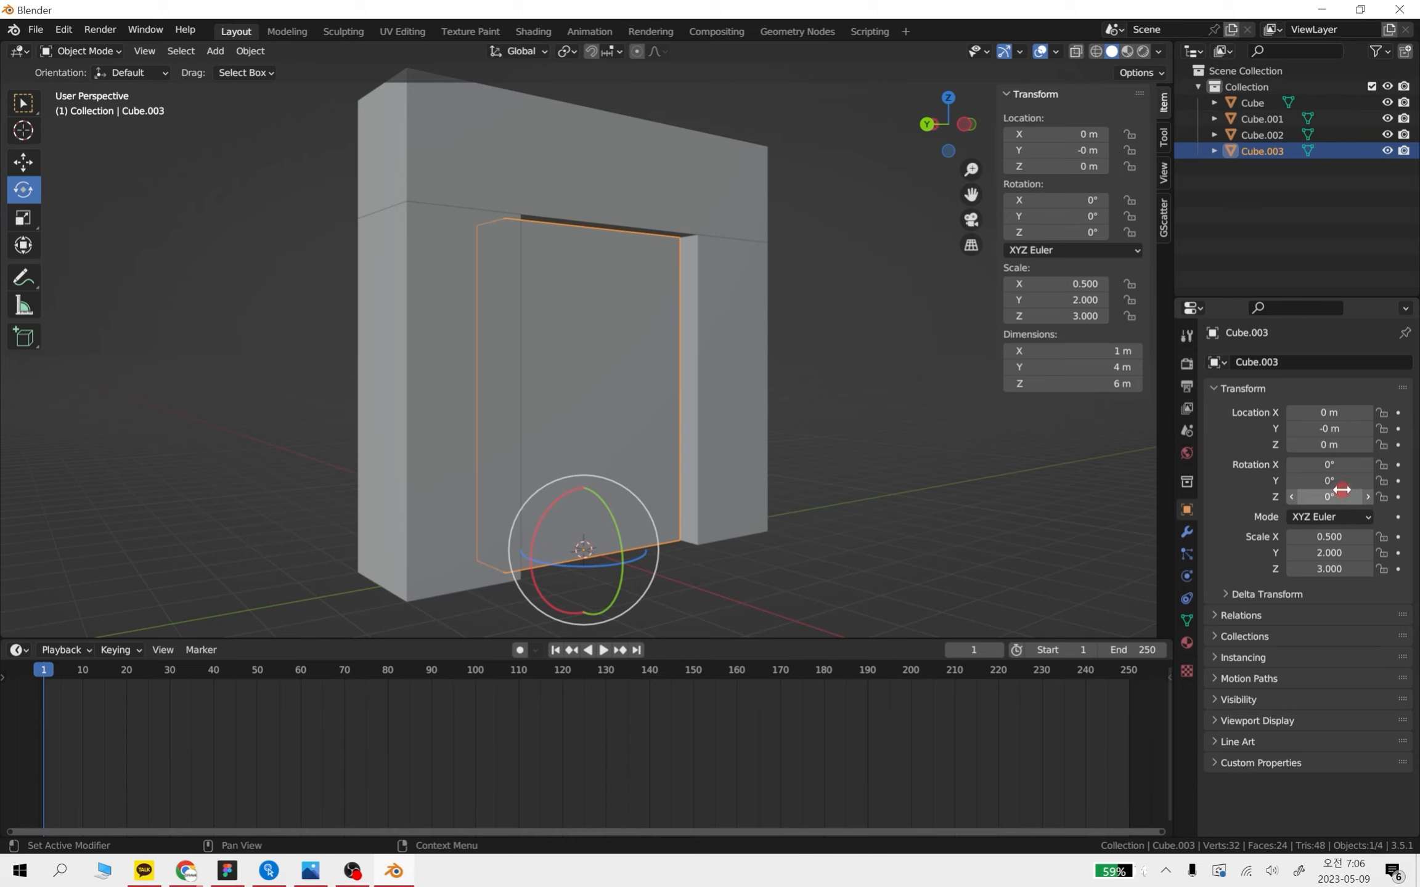
# Insert a keyframe for the door panel's Z rotation of 0° at frame 1
pyautogui.click(1397, 496)
pyautogui.click(31, 688)
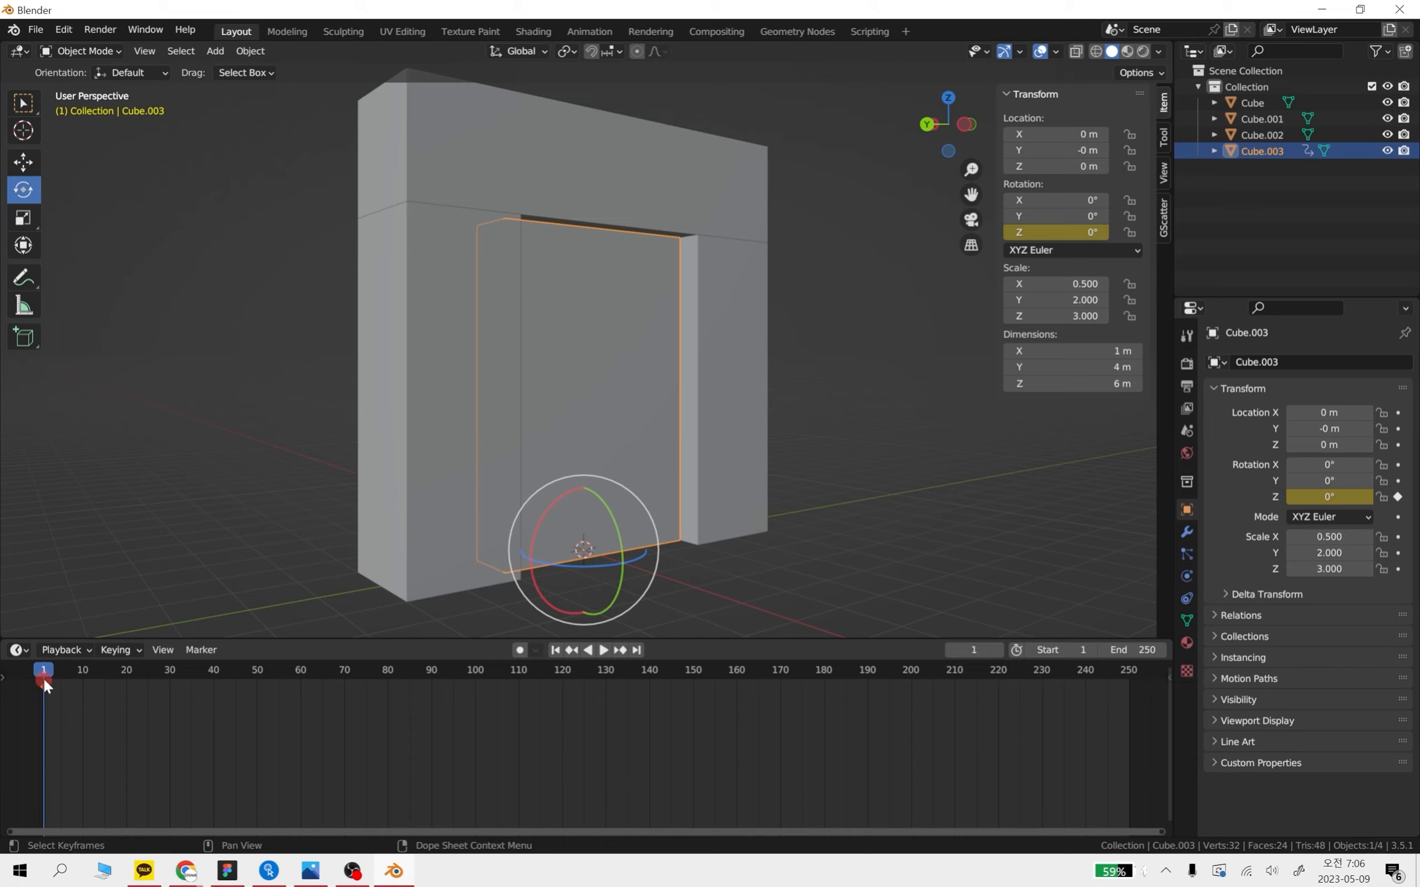
# At frame 60, set the door panel's Z rotation to 720° and keyframe it
pyautogui.moveTo(43, 683); pyautogui.dragTo(78, 672)
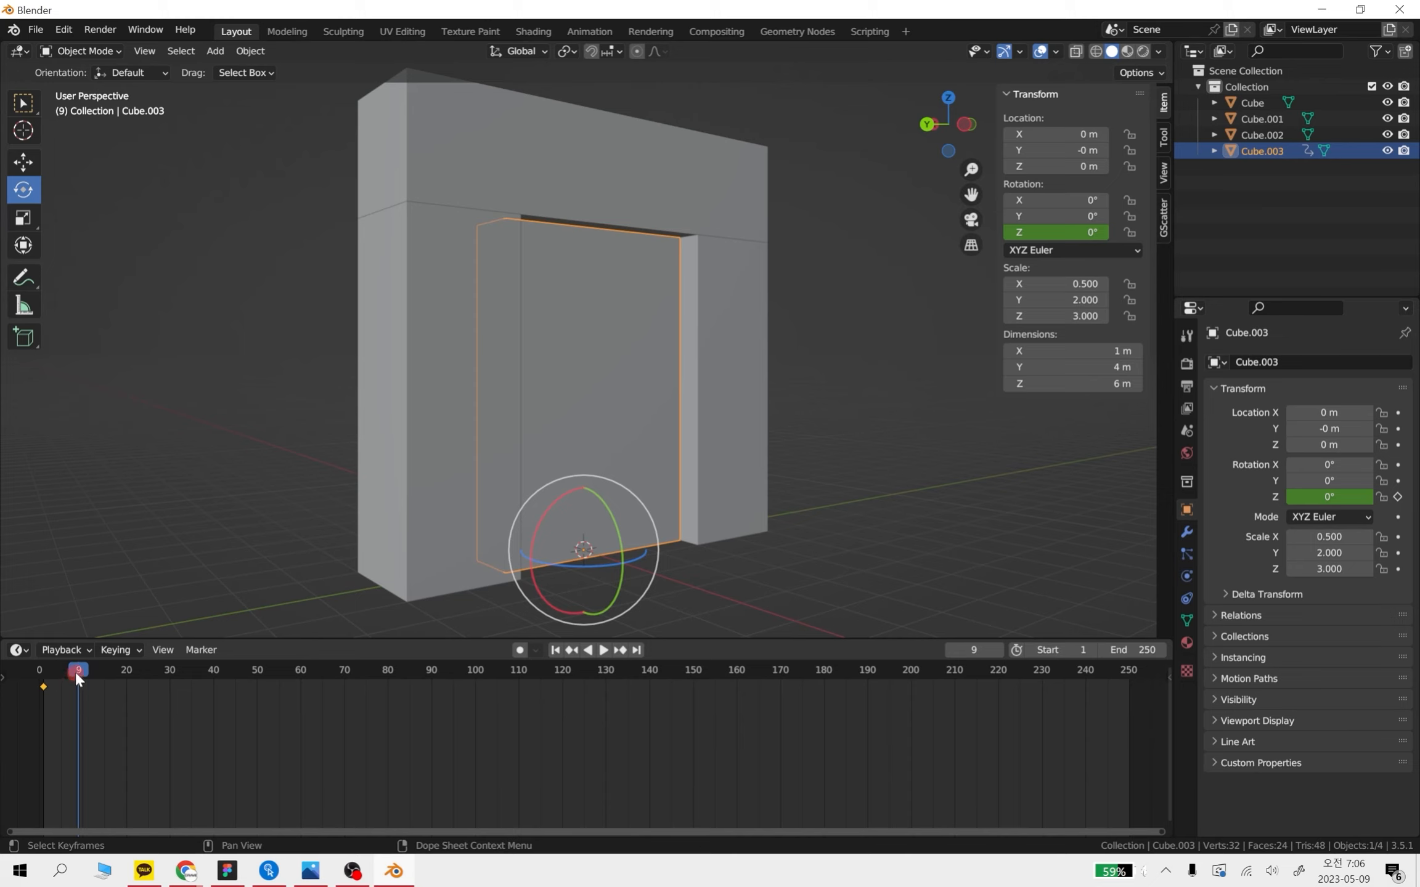
pyautogui.press('space')
pyautogui.moveTo(76, 671); pyautogui.dragTo(145, 673)
pyautogui.press('space')
pyautogui.press('space')
pyautogui.moveTo(274, 670); pyautogui.dragTo(301, 669)
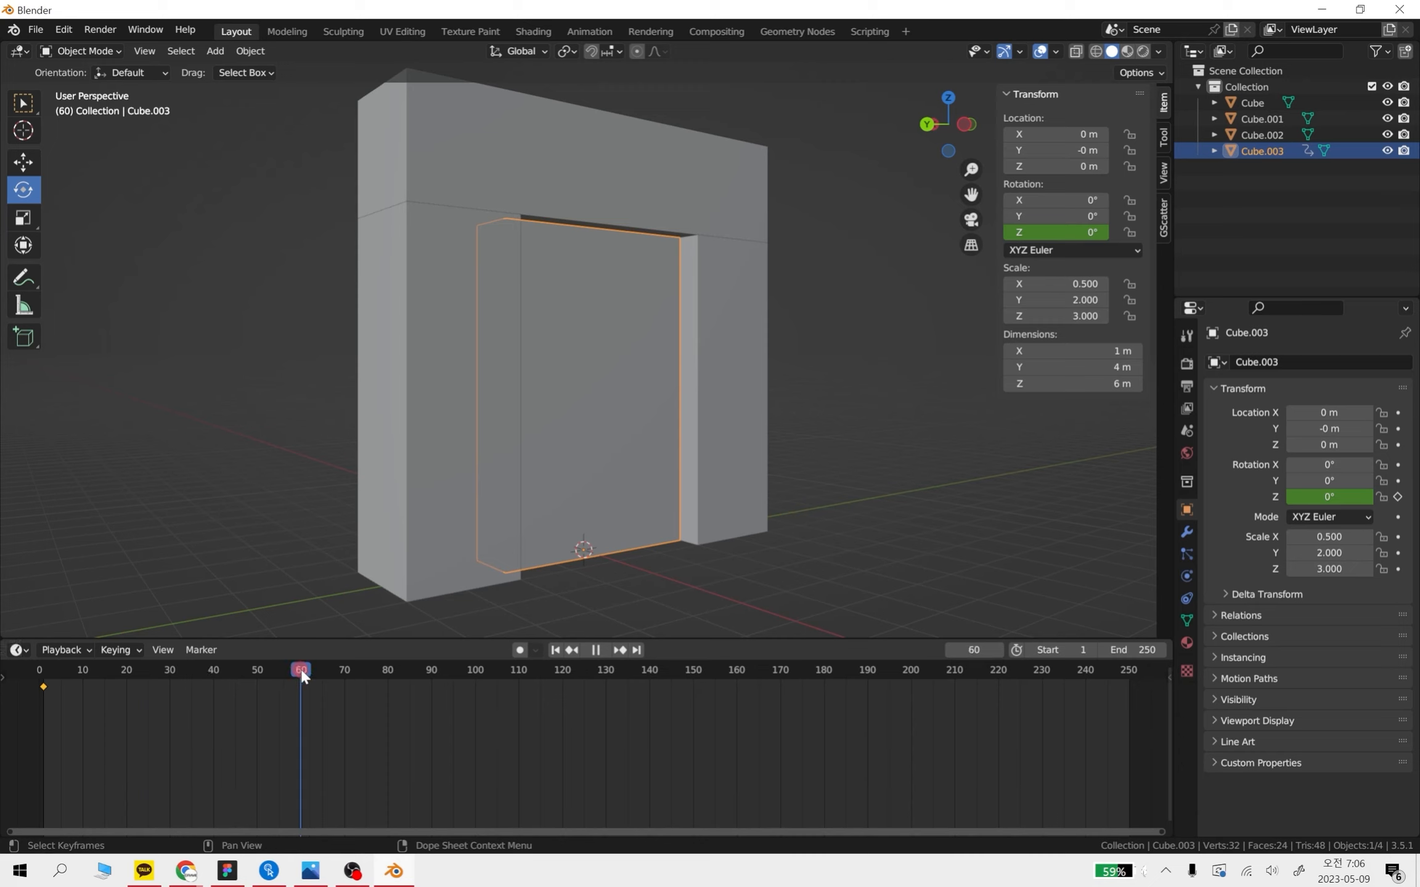
pyautogui.press('space')
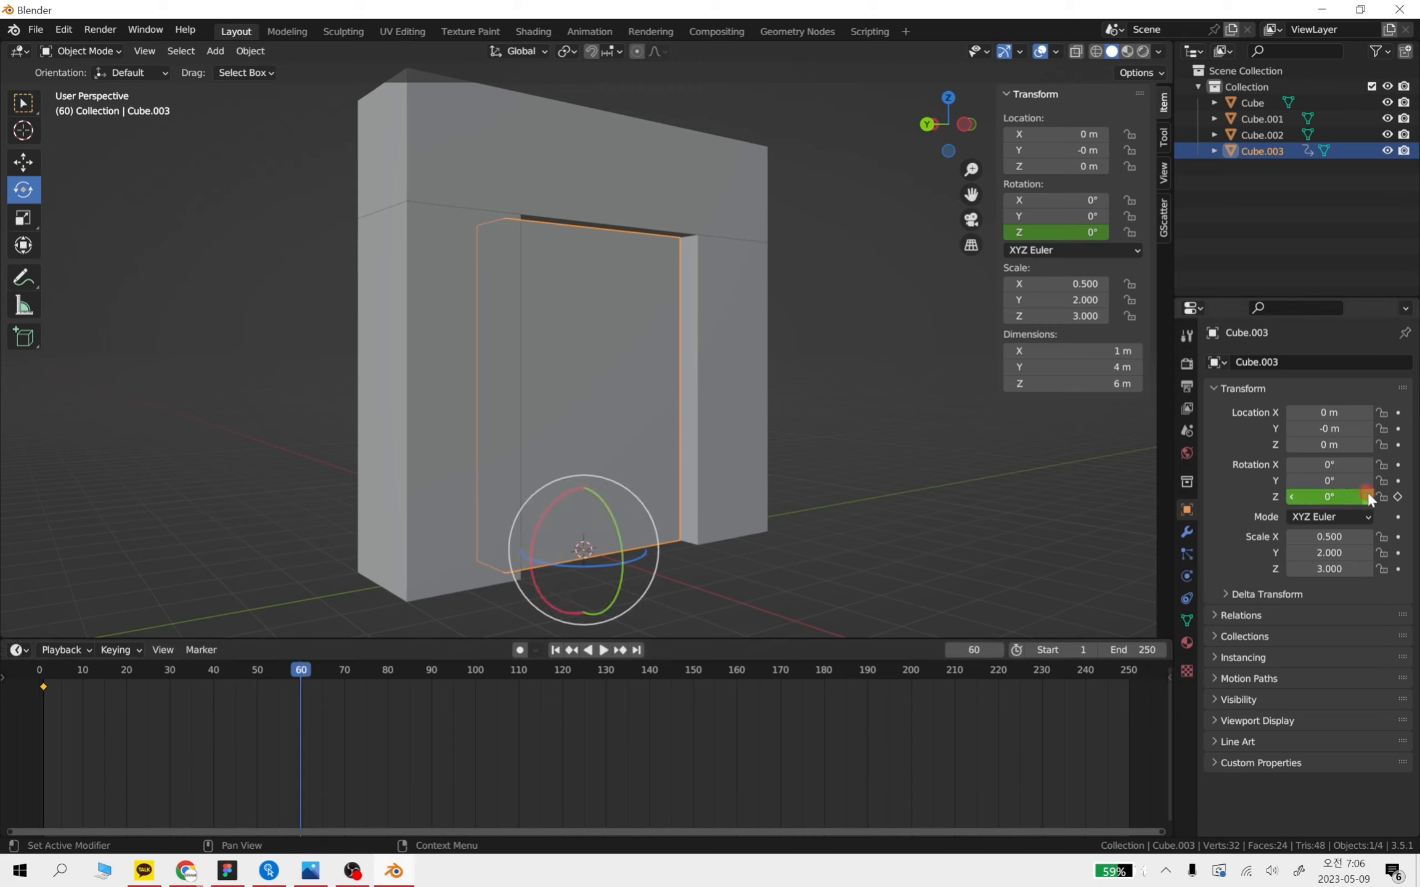
pyautogui.click(1339, 498)
pyautogui.write('720')
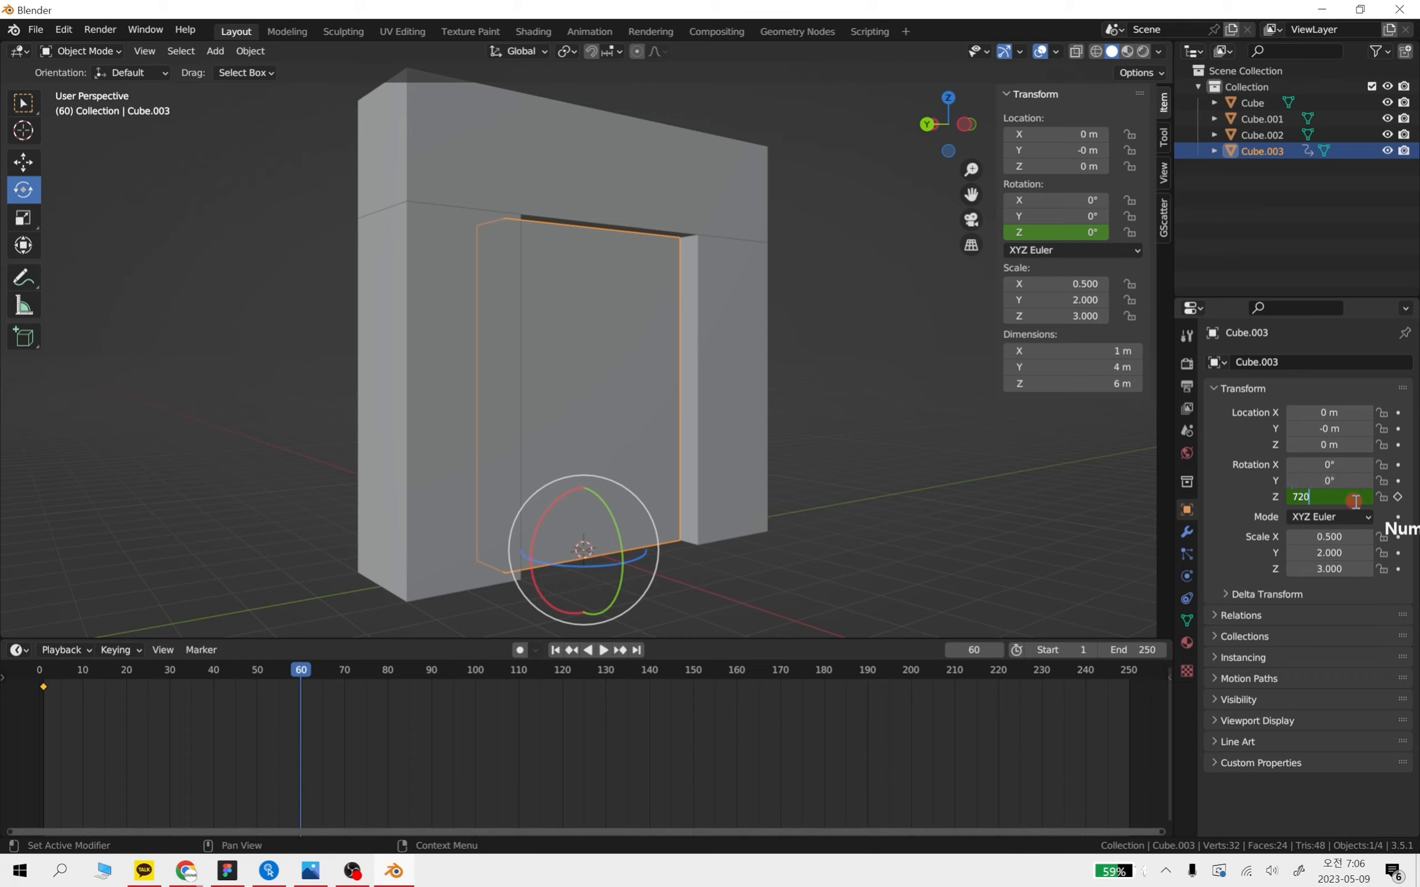
pyautogui.press('Return')
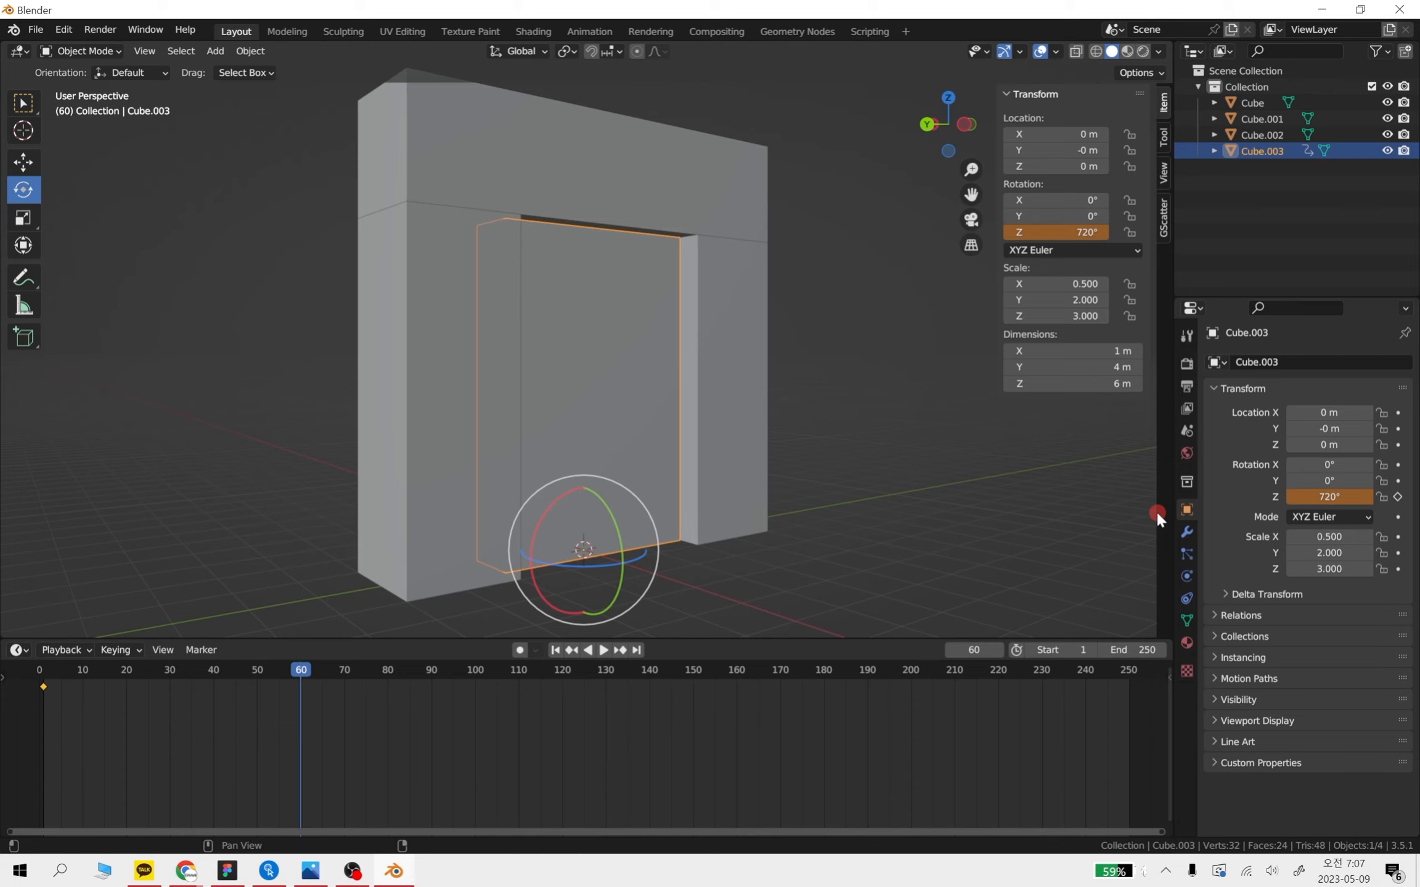
pyautogui.click(1397, 496)
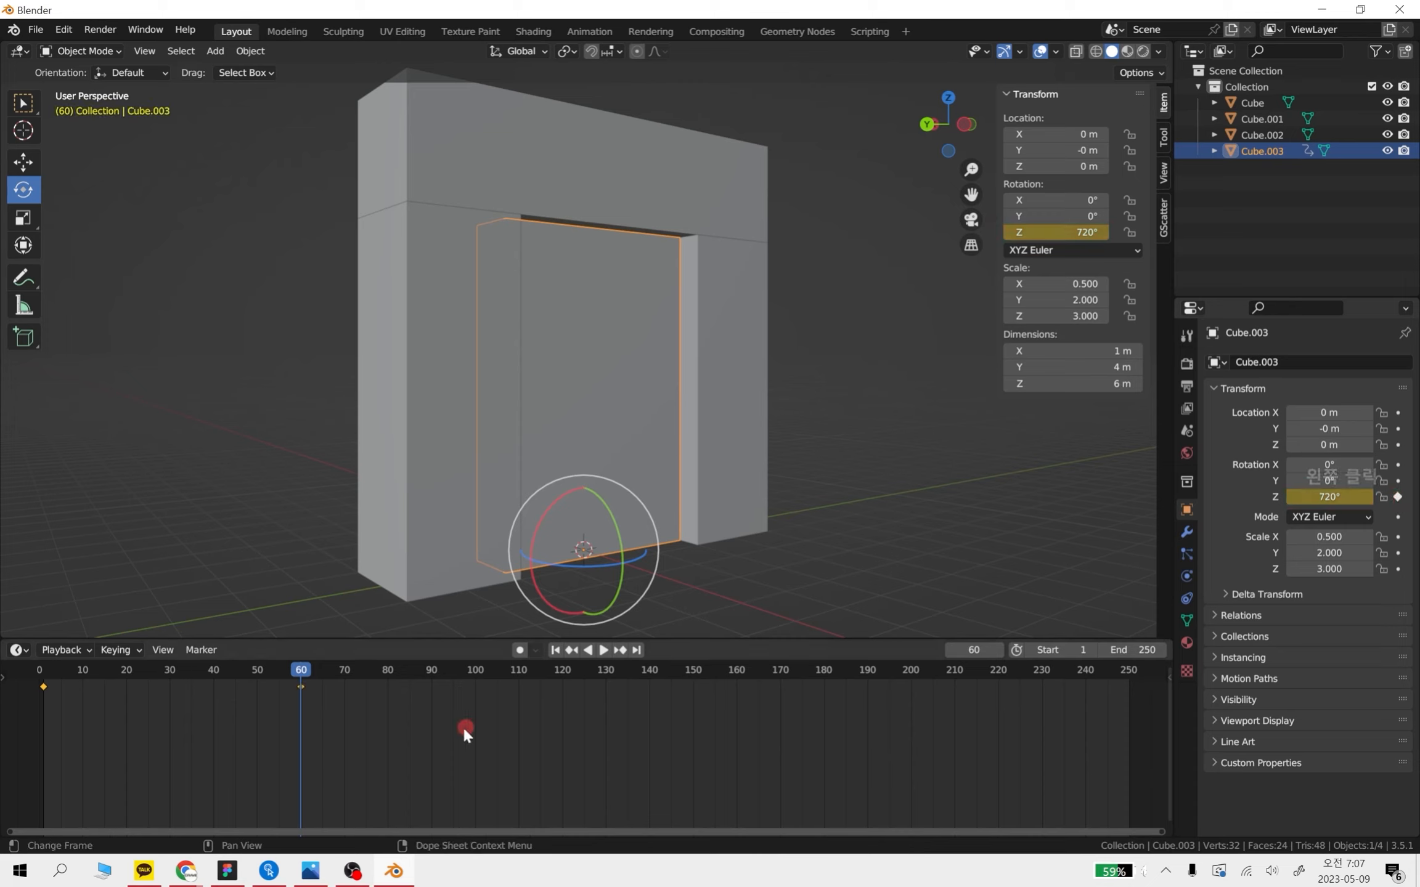
# Play the door panel's rotation animation twice from the start and return to frame 0
pyautogui.moveTo(300, 672); pyautogui.dragTo(41, 692)
pyautogui.scroll(-3, 812, 465)
pyautogui.moveTo(813, 465); pyautogui.dragTo(707, 586, button='middle')
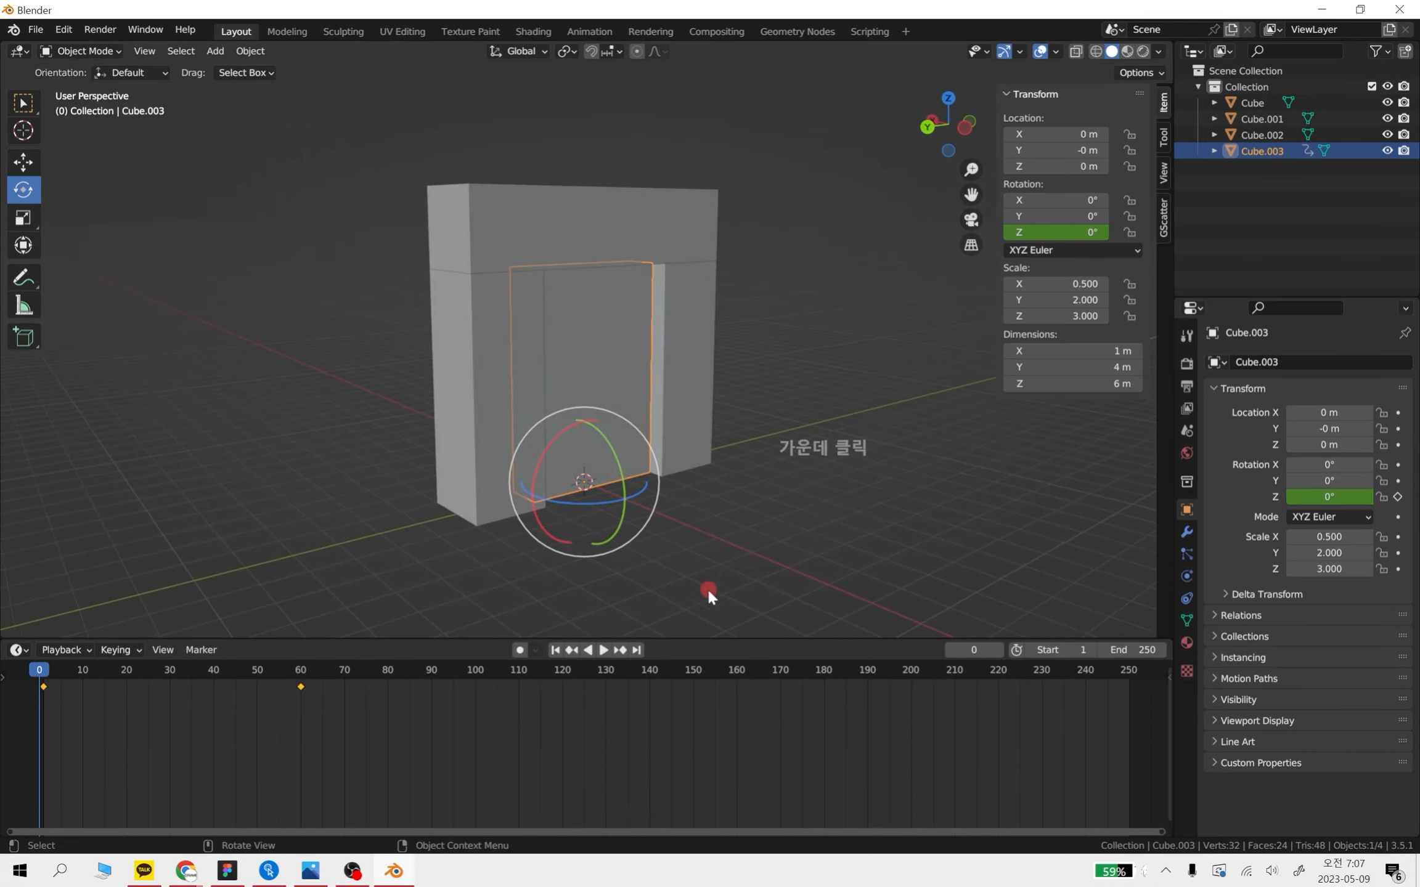
pyautogui.click(603, 649)
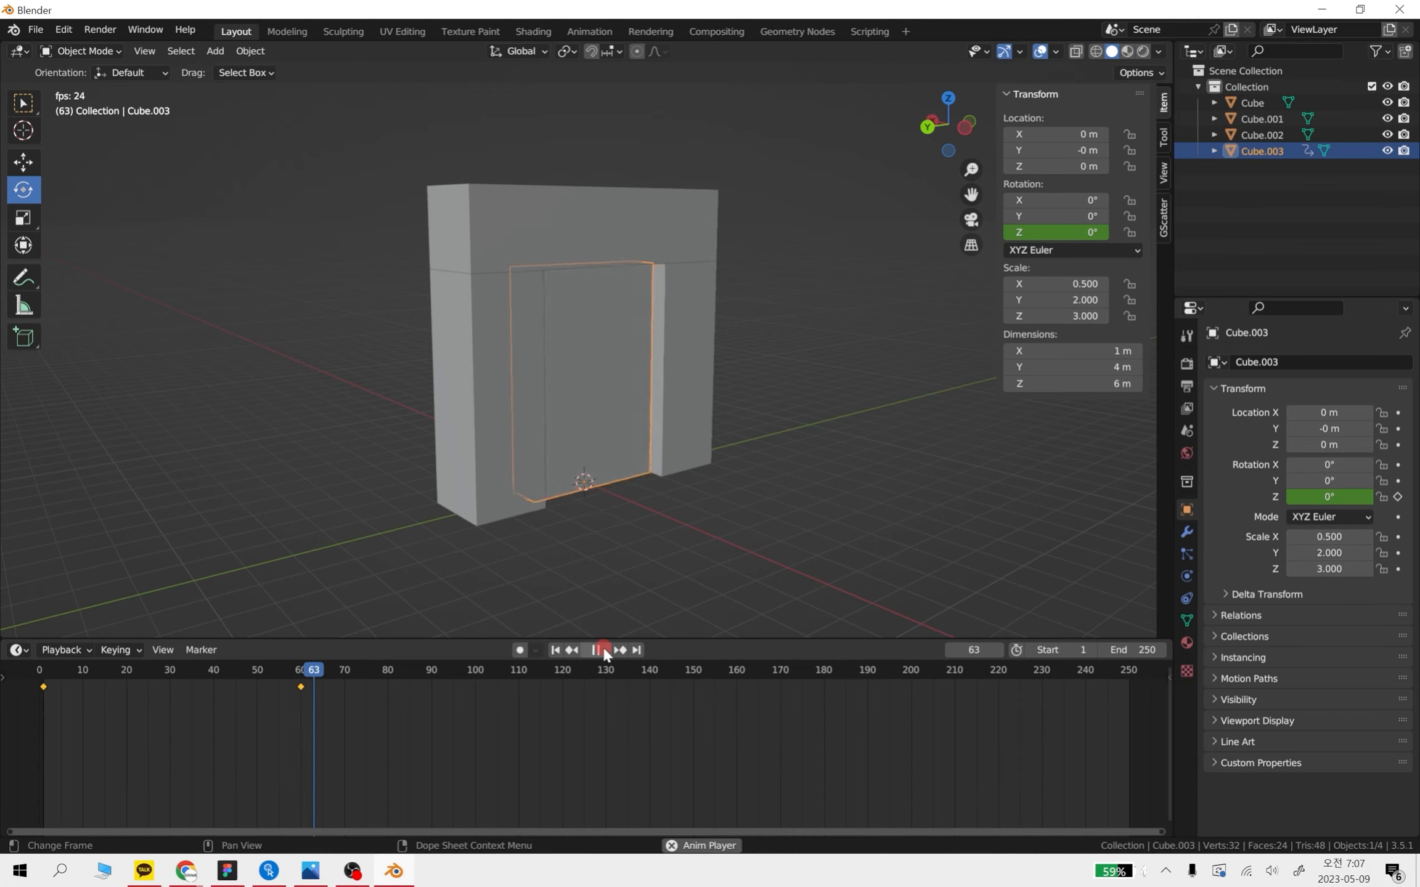
pyautogui.press('space')
pyautogui.moveTo(345, 668); pyautogui.dragTo(29, 679)
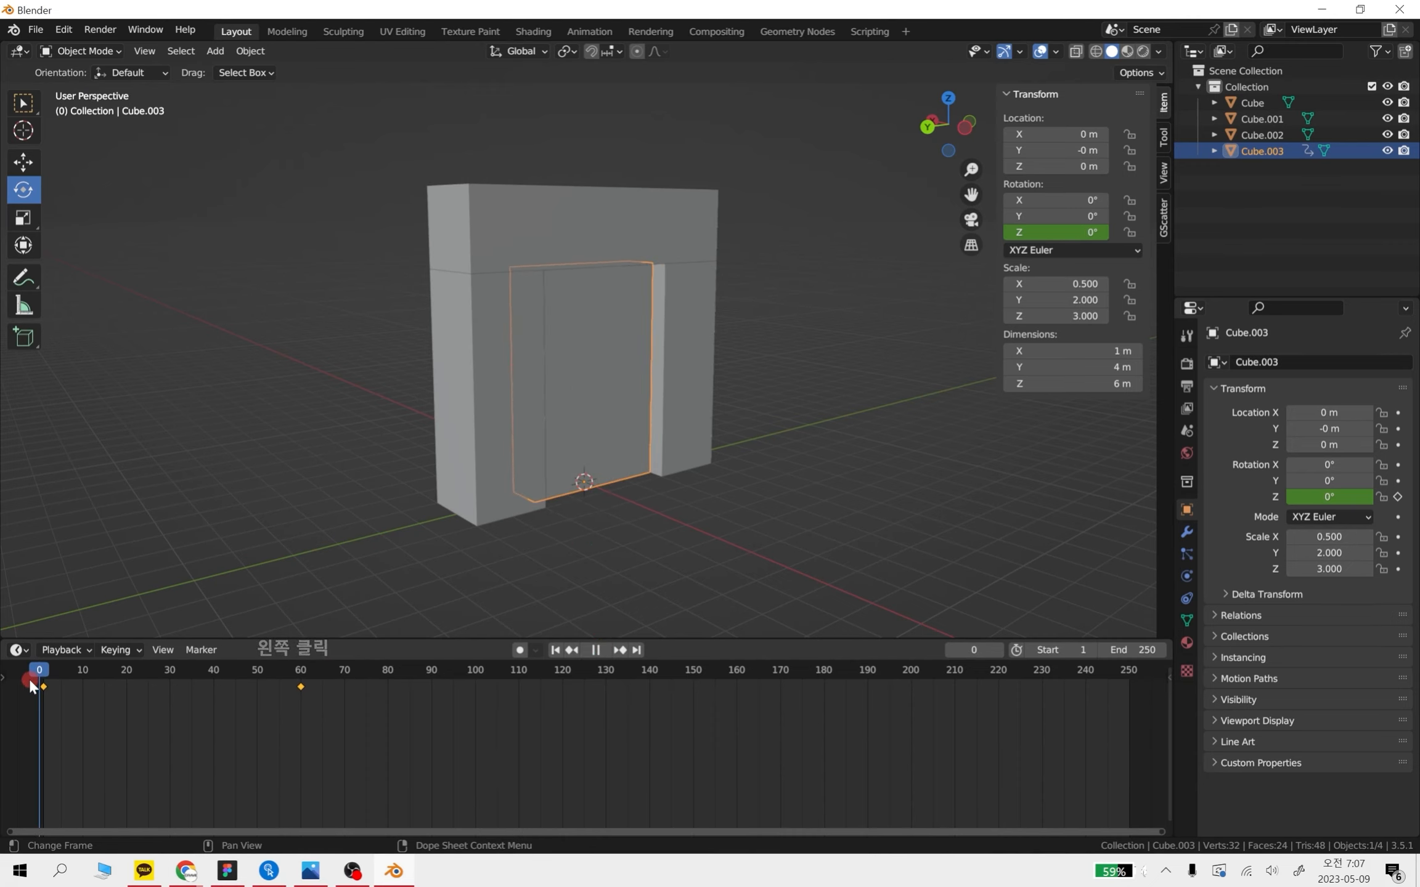
pyautogui.click(604, 649)
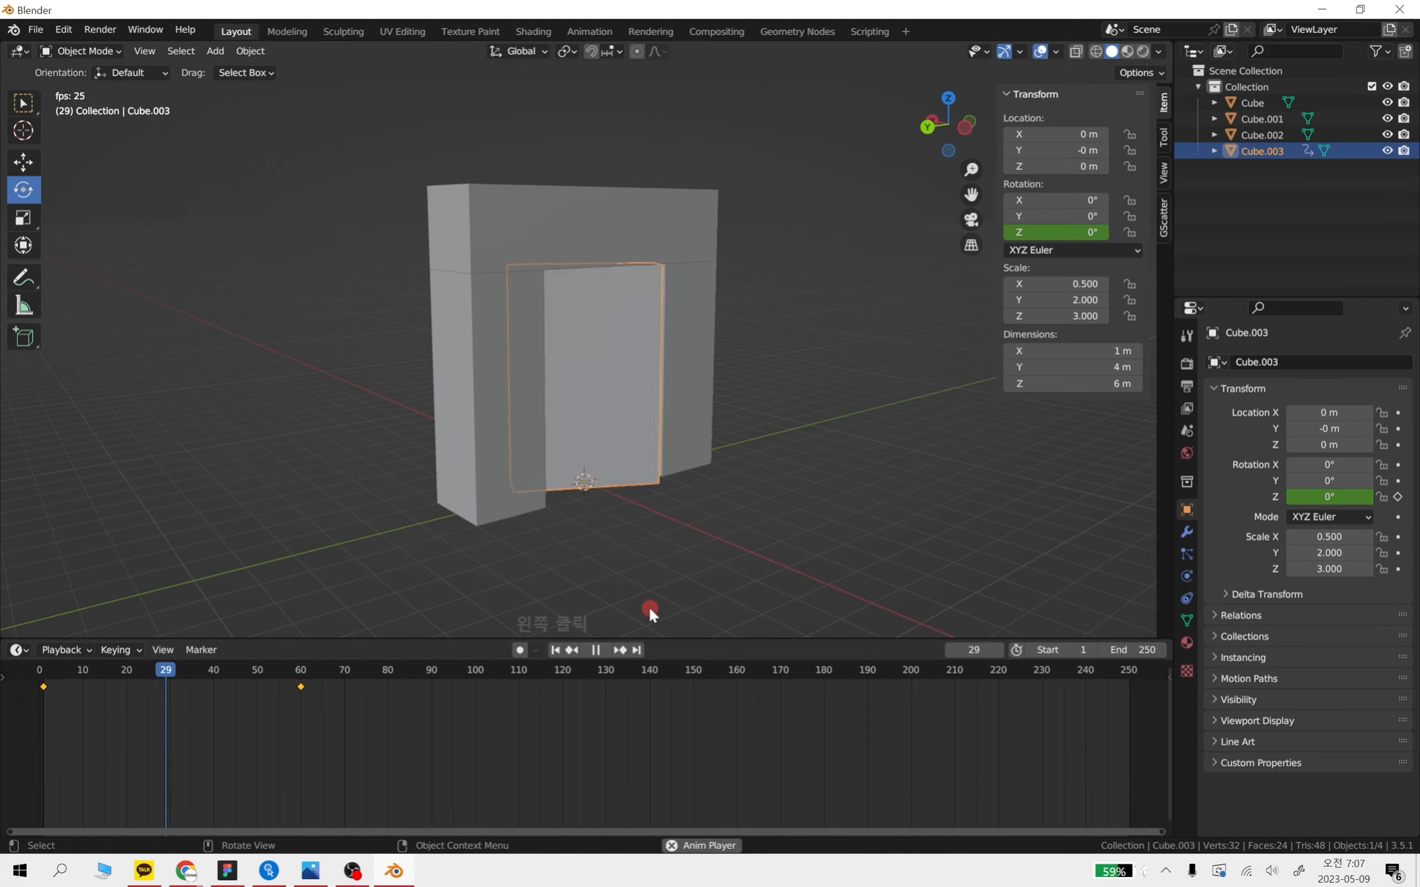
pyautogui.click(596, 650)
pyautogui.moveTo(395, 673); pyautogui.dragTo(38, 678)
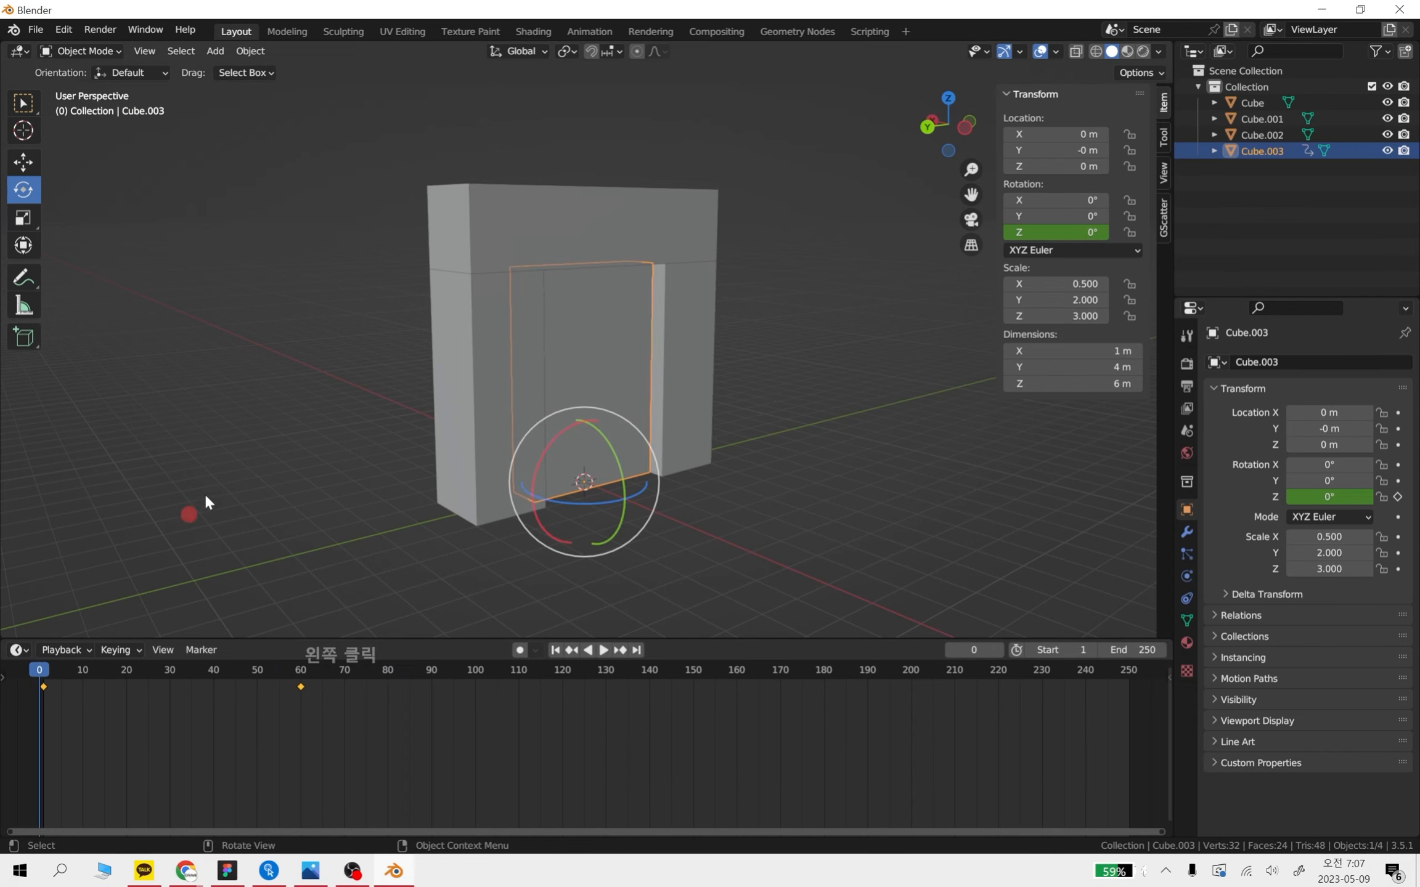
# Delete all the door frame and door panel objects and shrink the timeline area
pyautogui.click(327, 215)
pyautogui.moveTo(366, 151); pyautogui.dragTo(735, 420)
pyautogui.press('Delete')
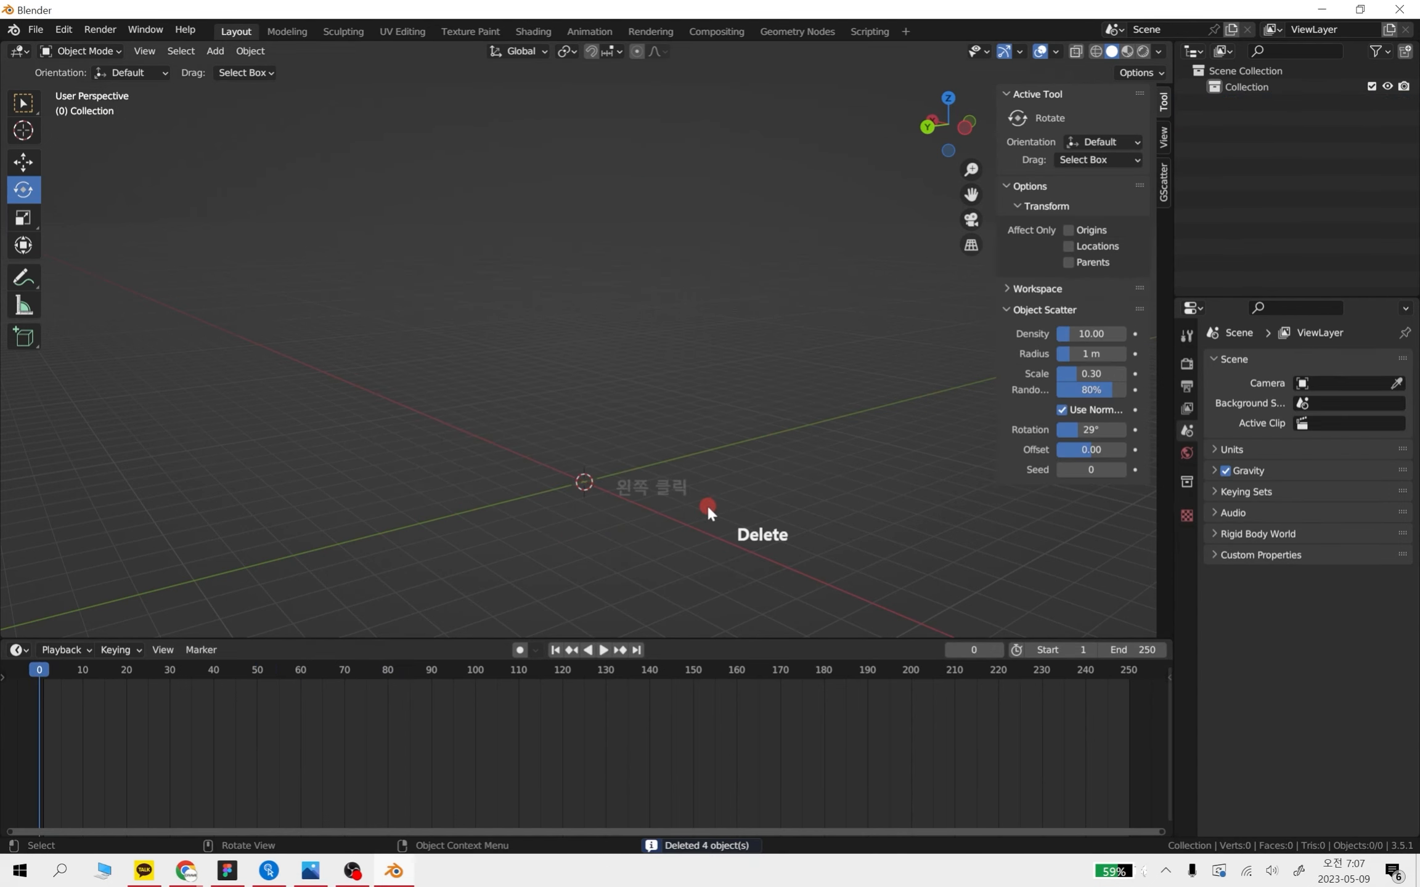
pyautogui.moveTo(777, 535); pyautogui.dragTo(720, 646, button='middle')
pyautogui.moveTo(733, 640); pyautogui.dragTo(744, 735)
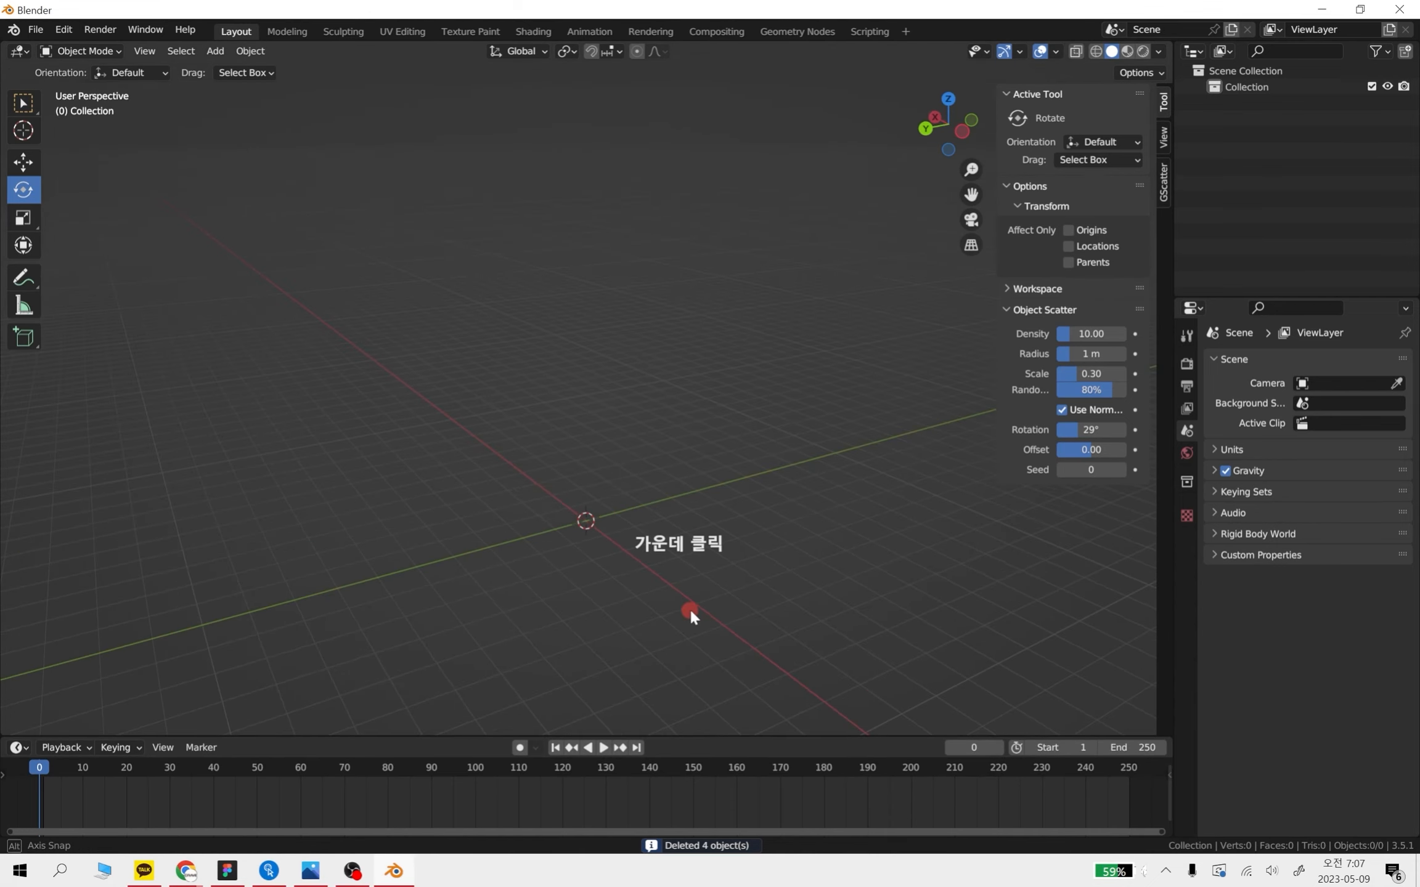
# Add an ico sphere with 2 subdivisions at the world origin
pyautogui.moveTo(689, 607); pyautogui.dragTo(642, 546, button='middle')
pyautogui.keyDown('shift'); pyautogui.moveTo(589, 484); pyautogui.dragTo(666, 488, button='middle'); pyautogui.keyUp('shift')
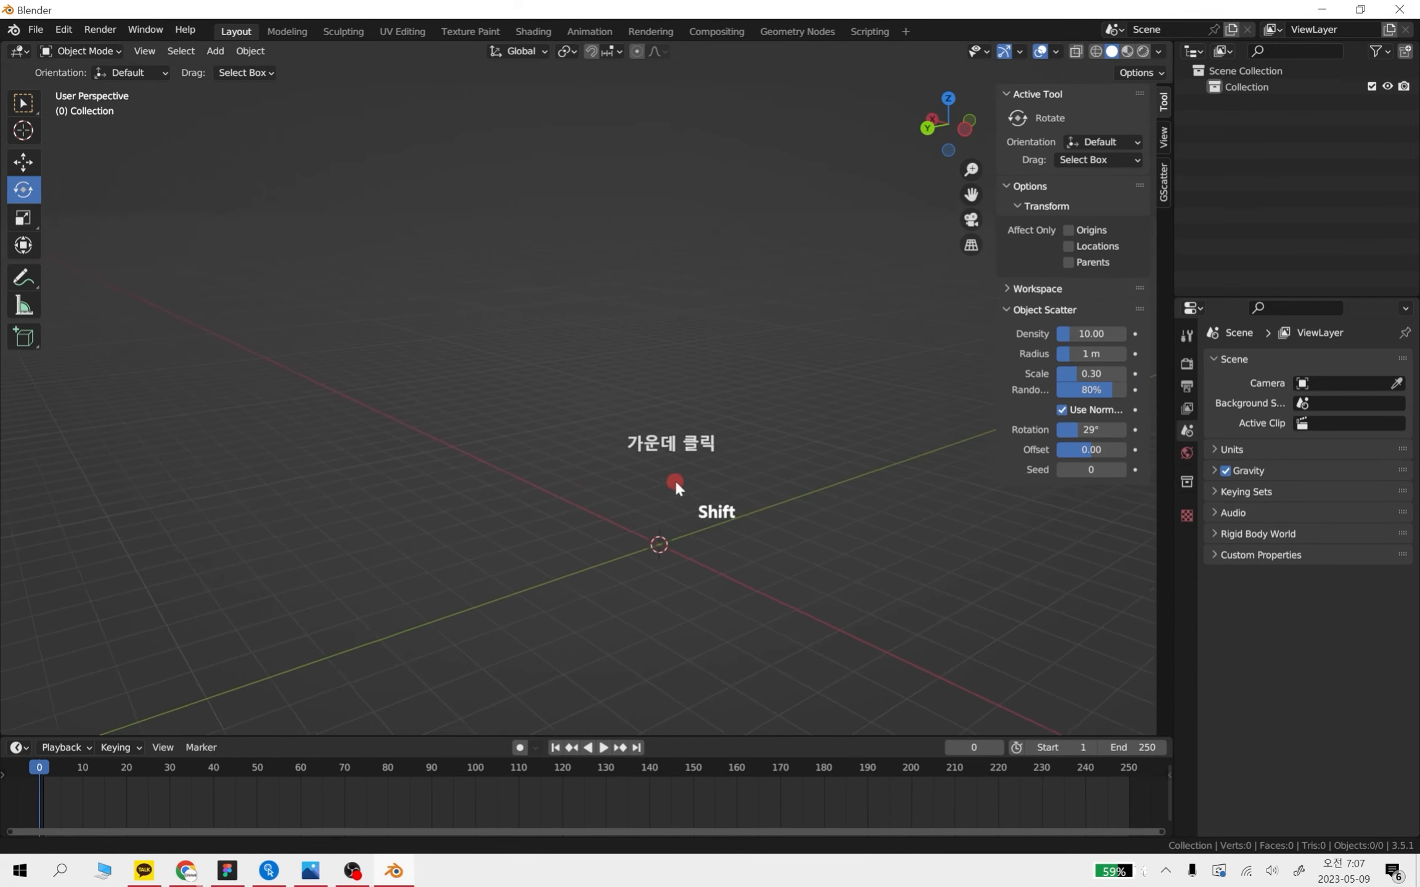
pyautogui.keyDown('shift'); pyautogui.moveTo(760, 545); pyautogui.dragTo(390, 489, button='middle'); pyautogui.keyUp('shift')
pyautogui.hotkey('shift', 'a')
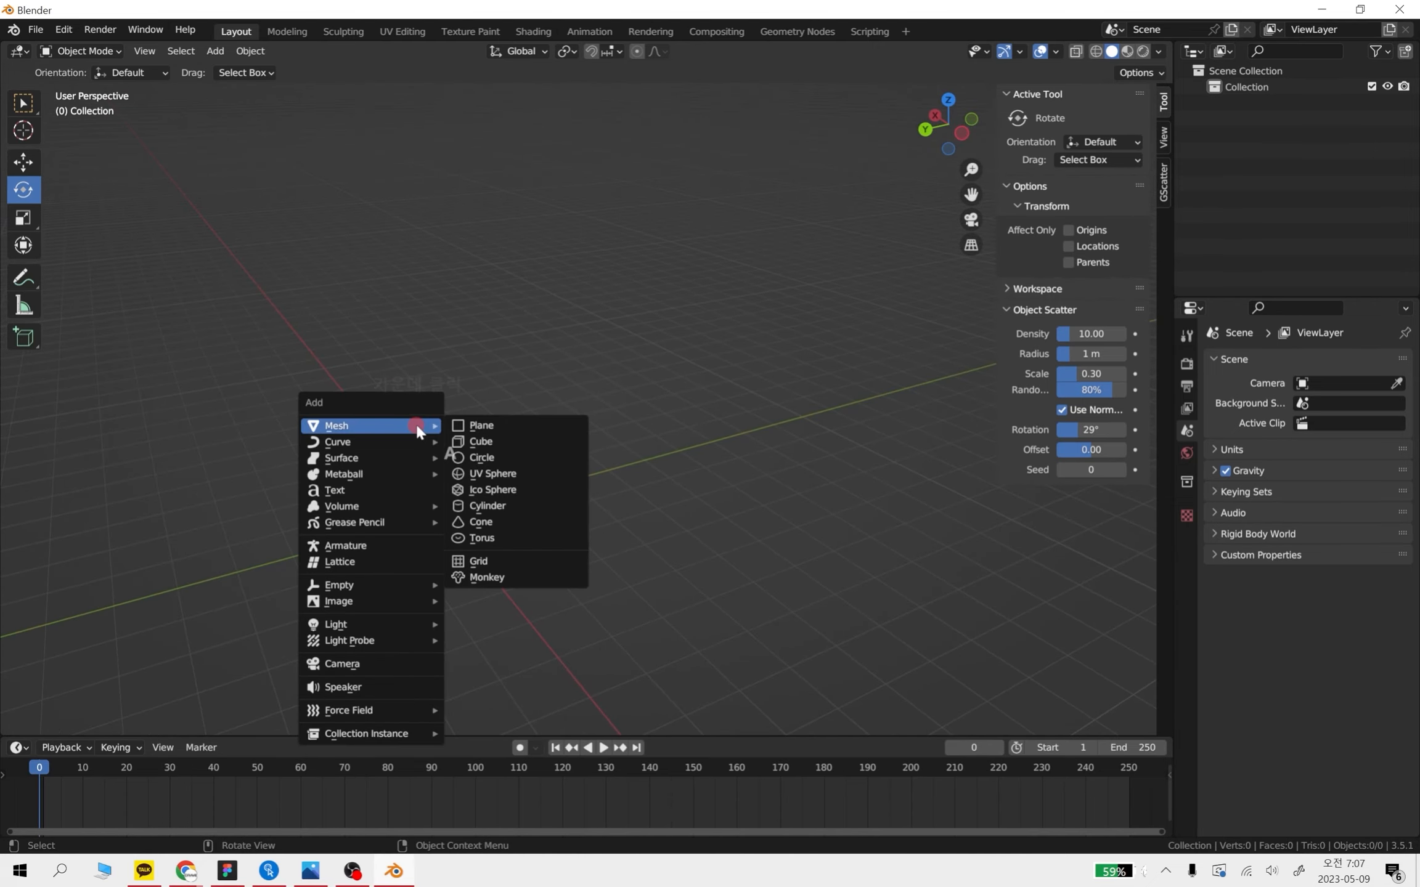
pyautogui.click(435, 392)
pyautogui.keyDown('shift'); pyautogui.moveTo(463, 416); pyautogui.dragTo(381, 435, button='middle'); pyautogui.keyUp('shift')
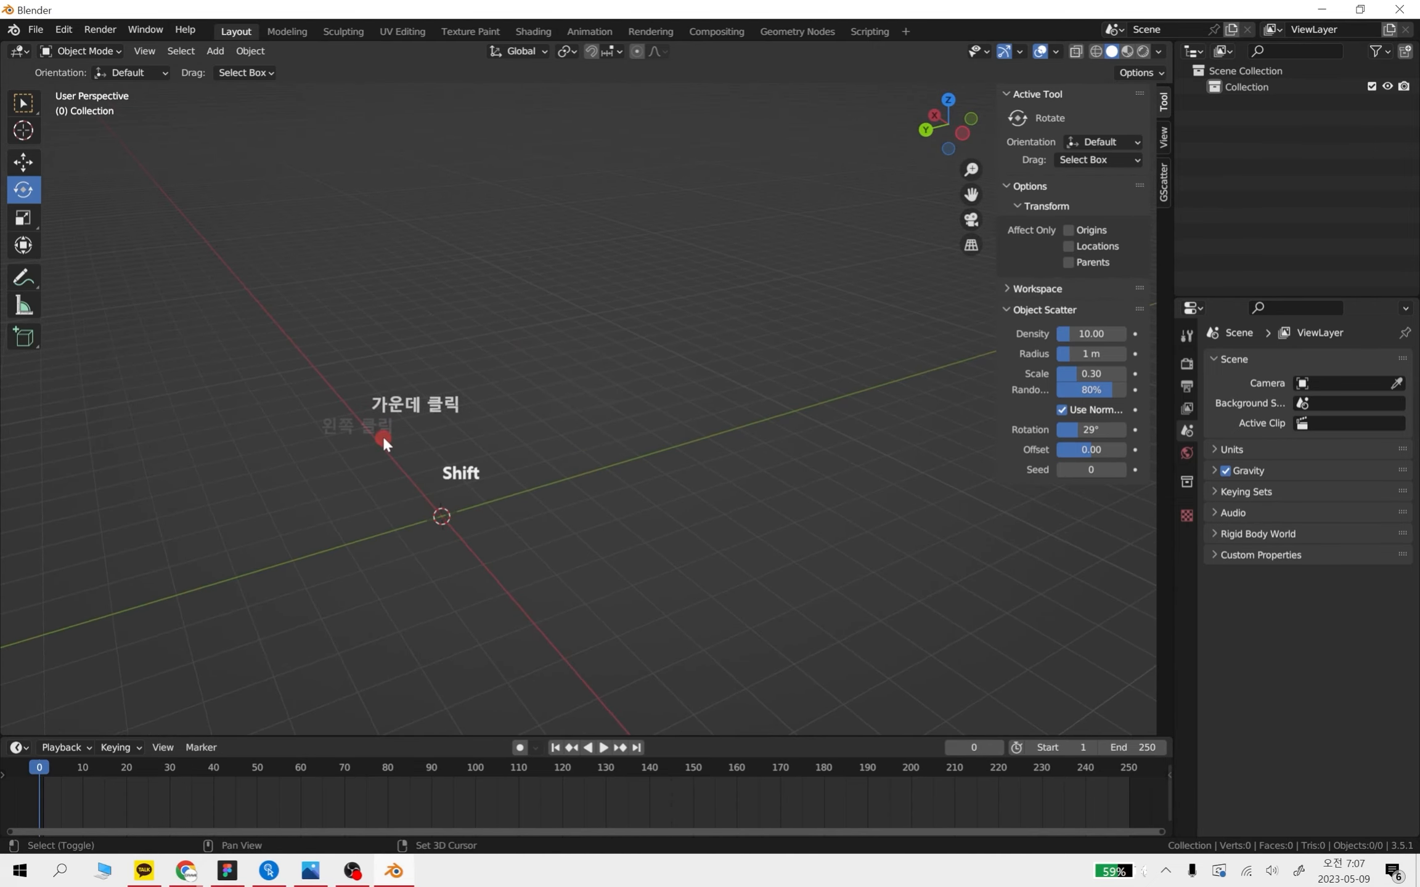
pyautogui.hotkey('shift', 'a')
pyautogui.moveTo(384, 436)
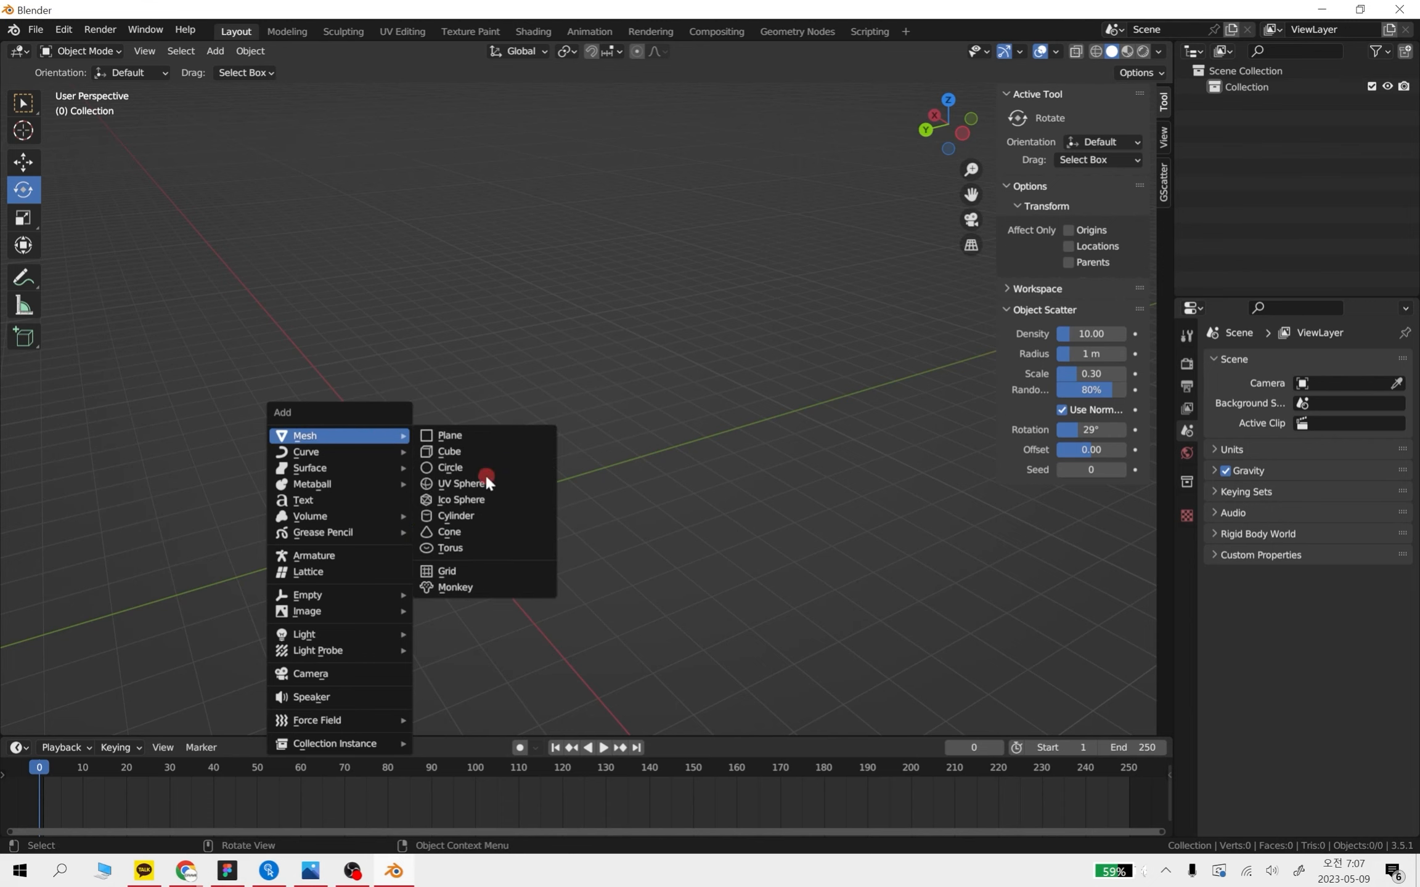
pyautogui.click(483, 499)
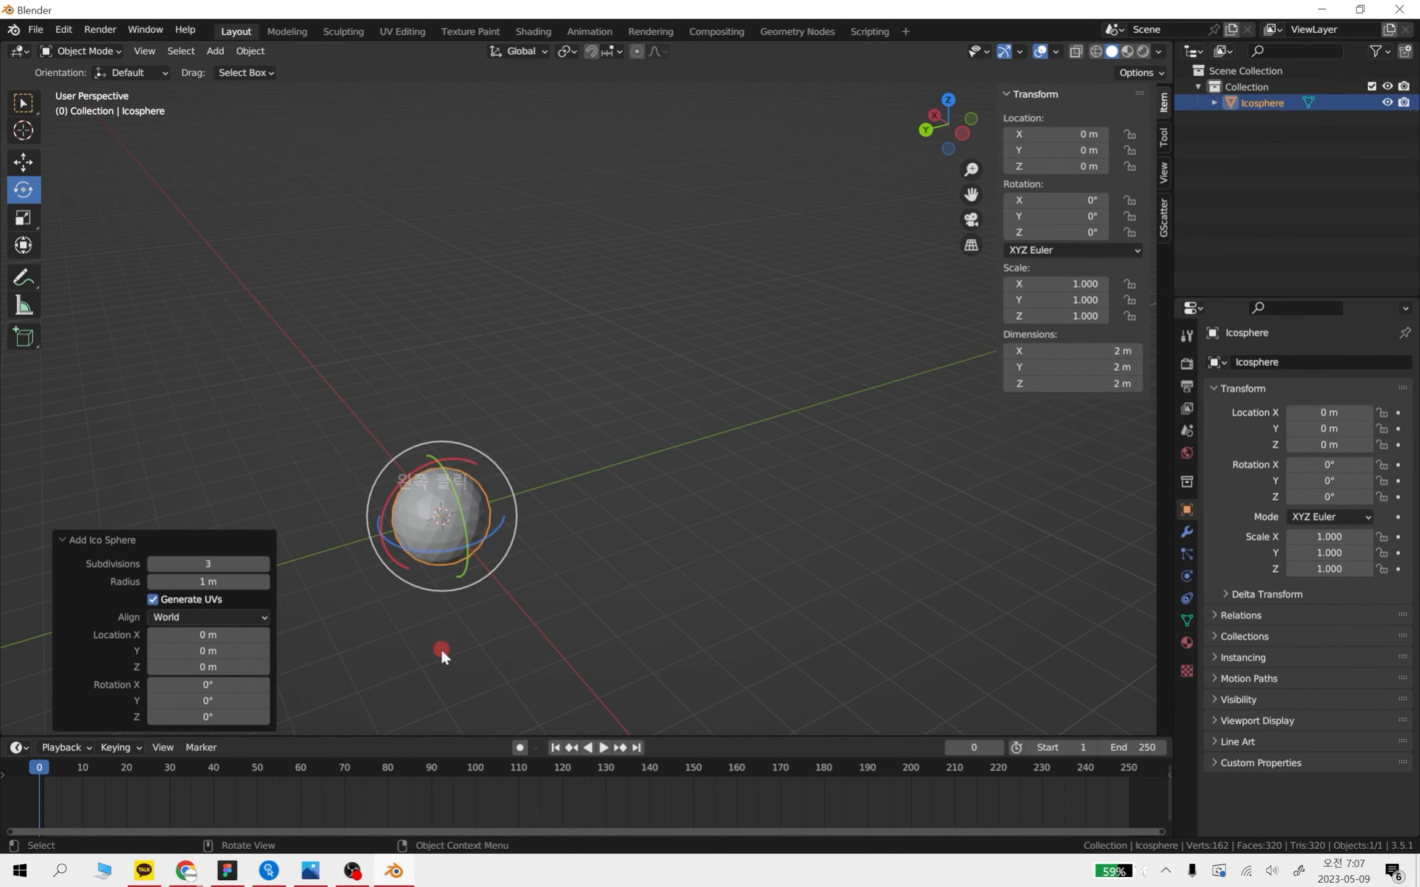
pyautogui.click(154, 563)
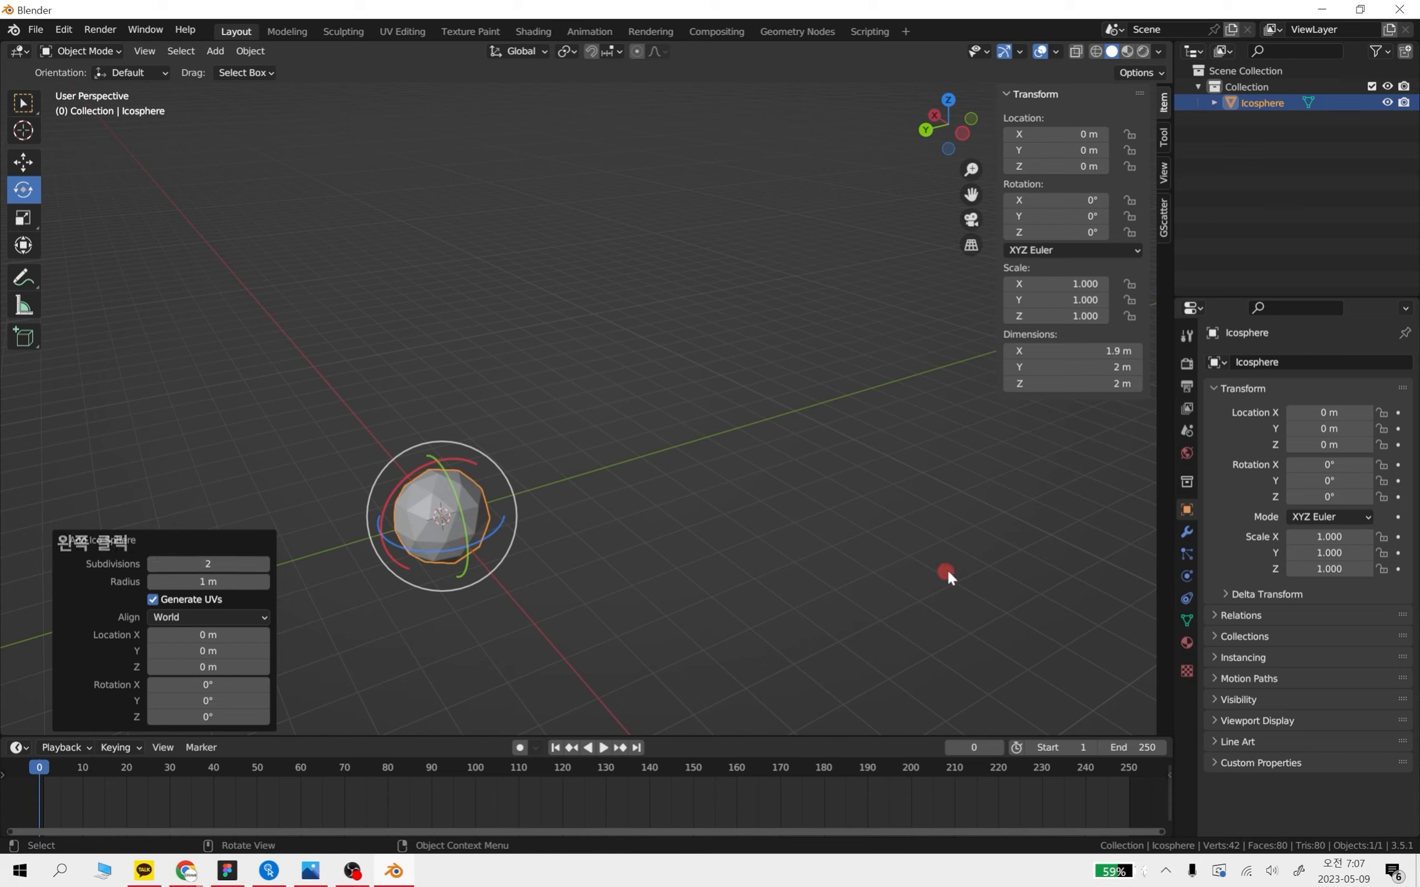
# Add a Wireframe modifier to the ico sphere and set its thickness to 0.1 m
pyautogui.click(1187, 535)
pyautogui.click(1271, 358)
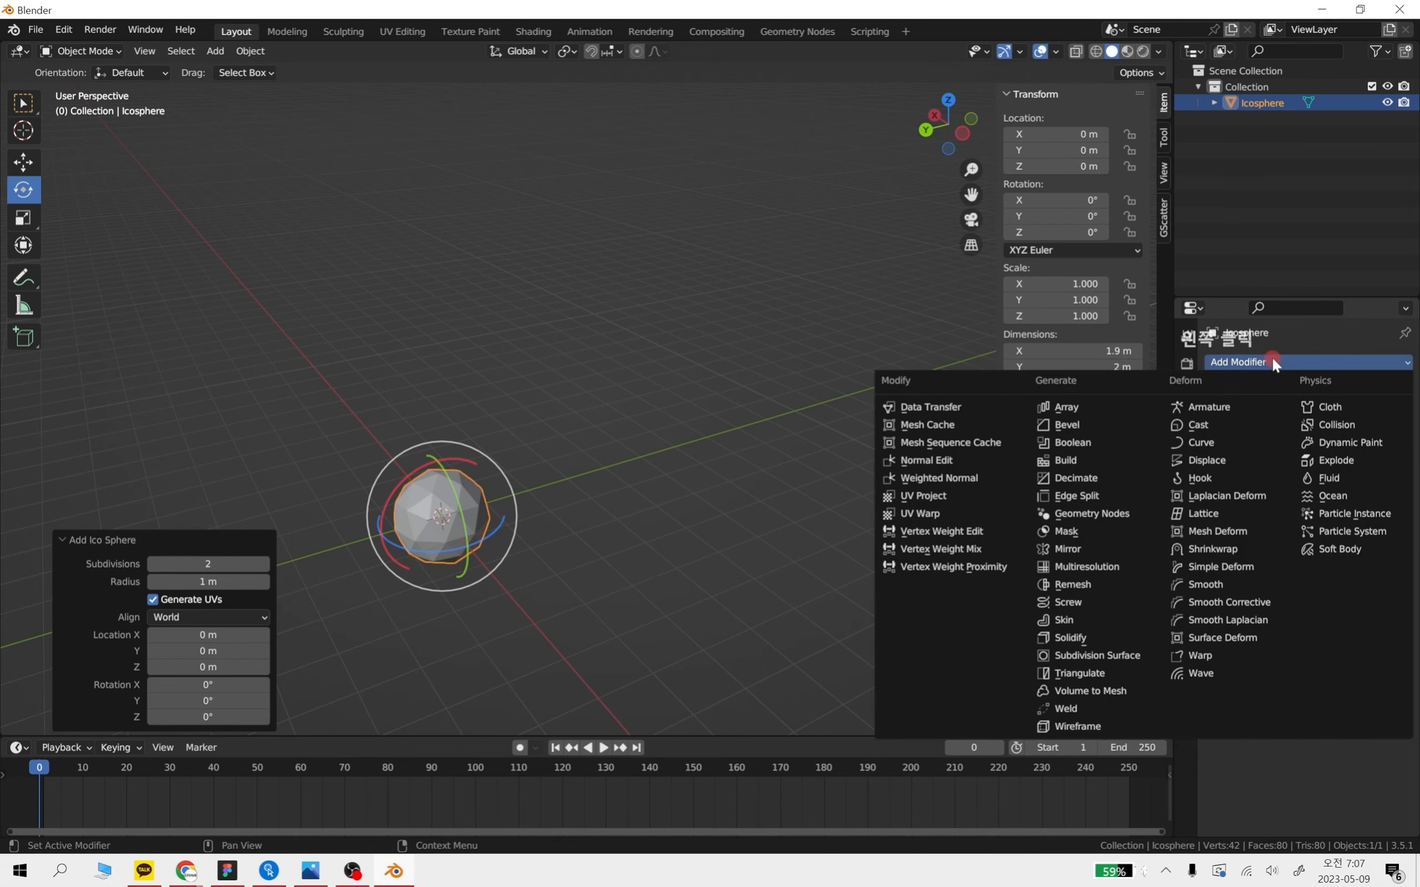
pyautogui.click(1088, 726)
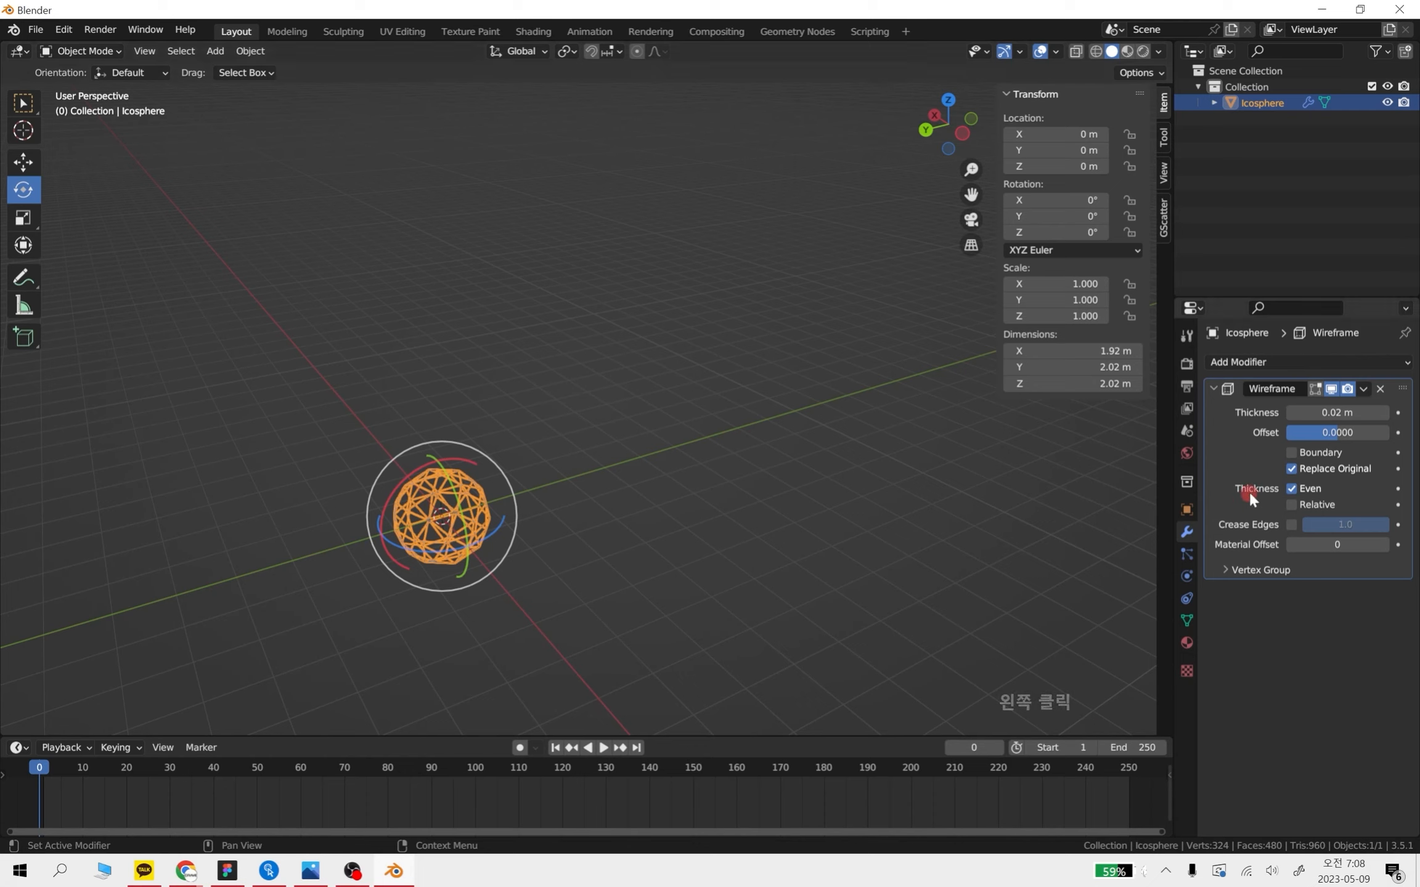
pyautogui.click(1348, 414)
pyautogui.write('0.1')
pyautogui.press('Return')
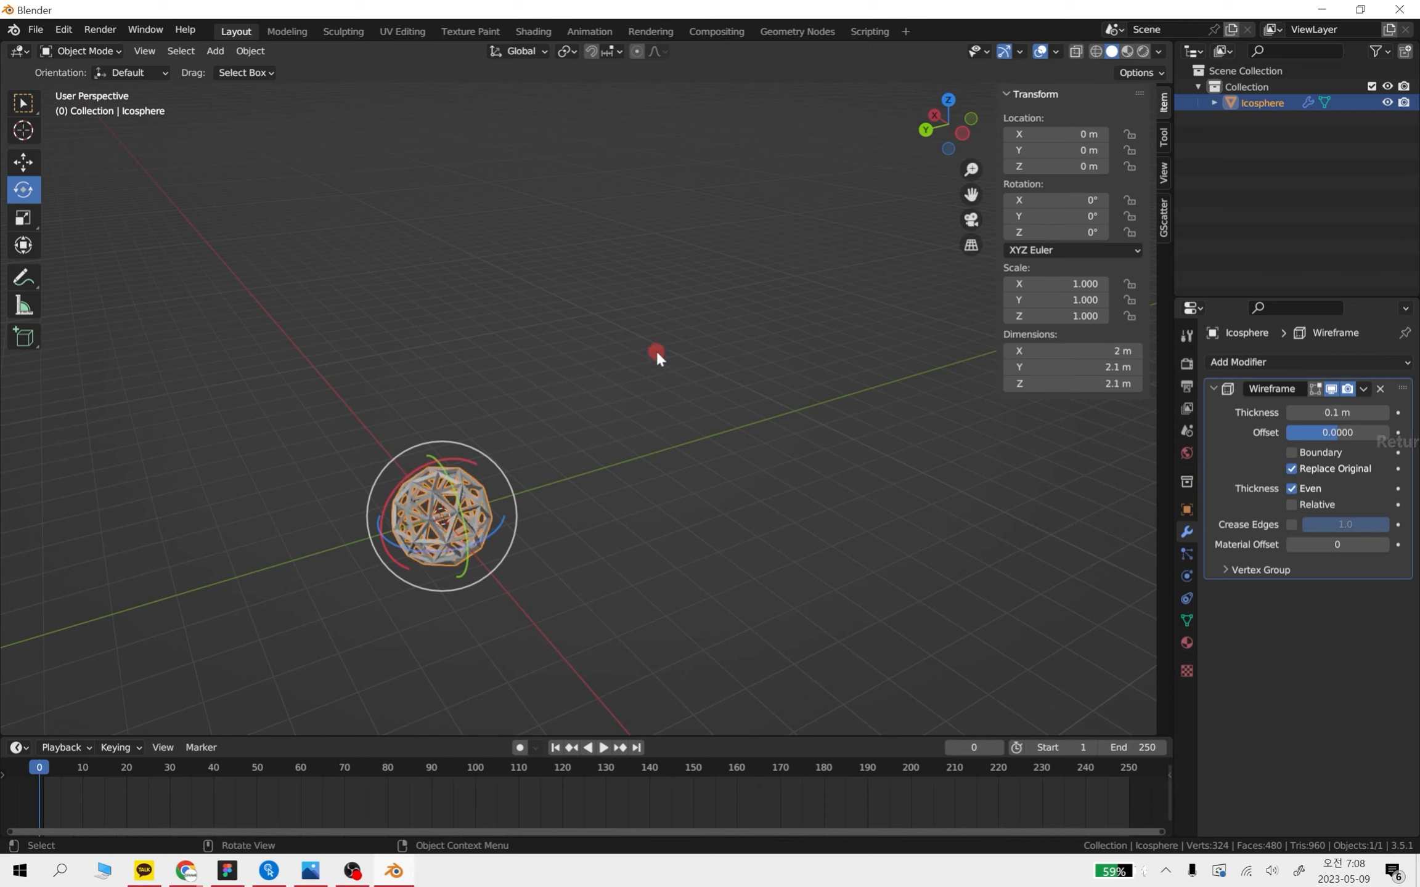
# Add a Subdivision Surface modifier to the wireframe sphere, try higher levels, and leave the viewport and render levels at 1
pyautogui.scroll(3, 498, 535)
pyautogui.keyDown('shift'); pyautogui.moveTo(526, 602); pyautogui.dragTo(668, 542, button='middle'); pyautogui.keyUp('shift')
pyautogui.click(1268, 363)
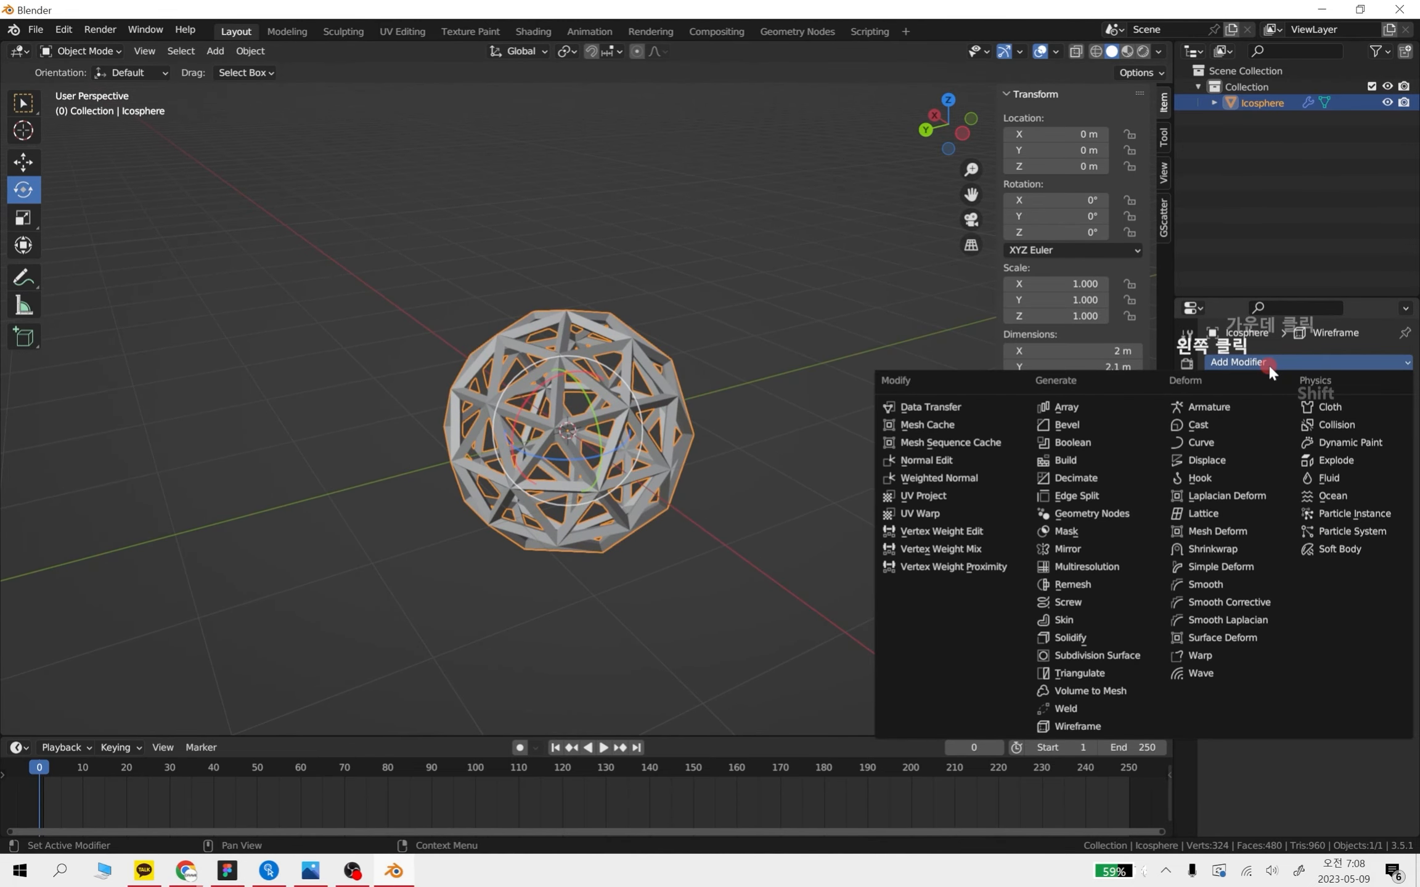
pyautogui.click(1137, 657)
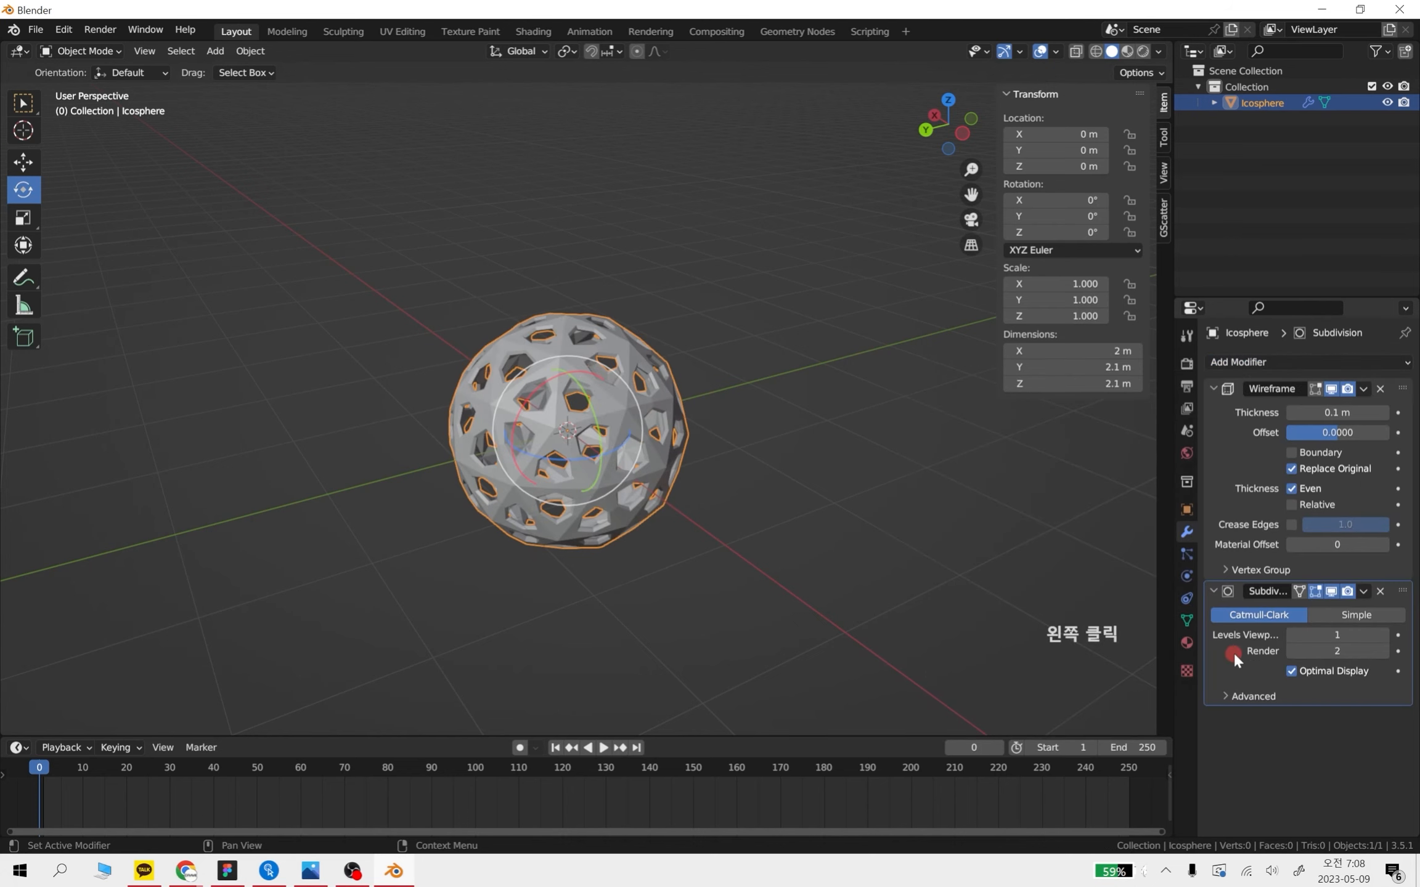
pyautogui.click(1384, 635)
pyautogui.click(1384, 650)
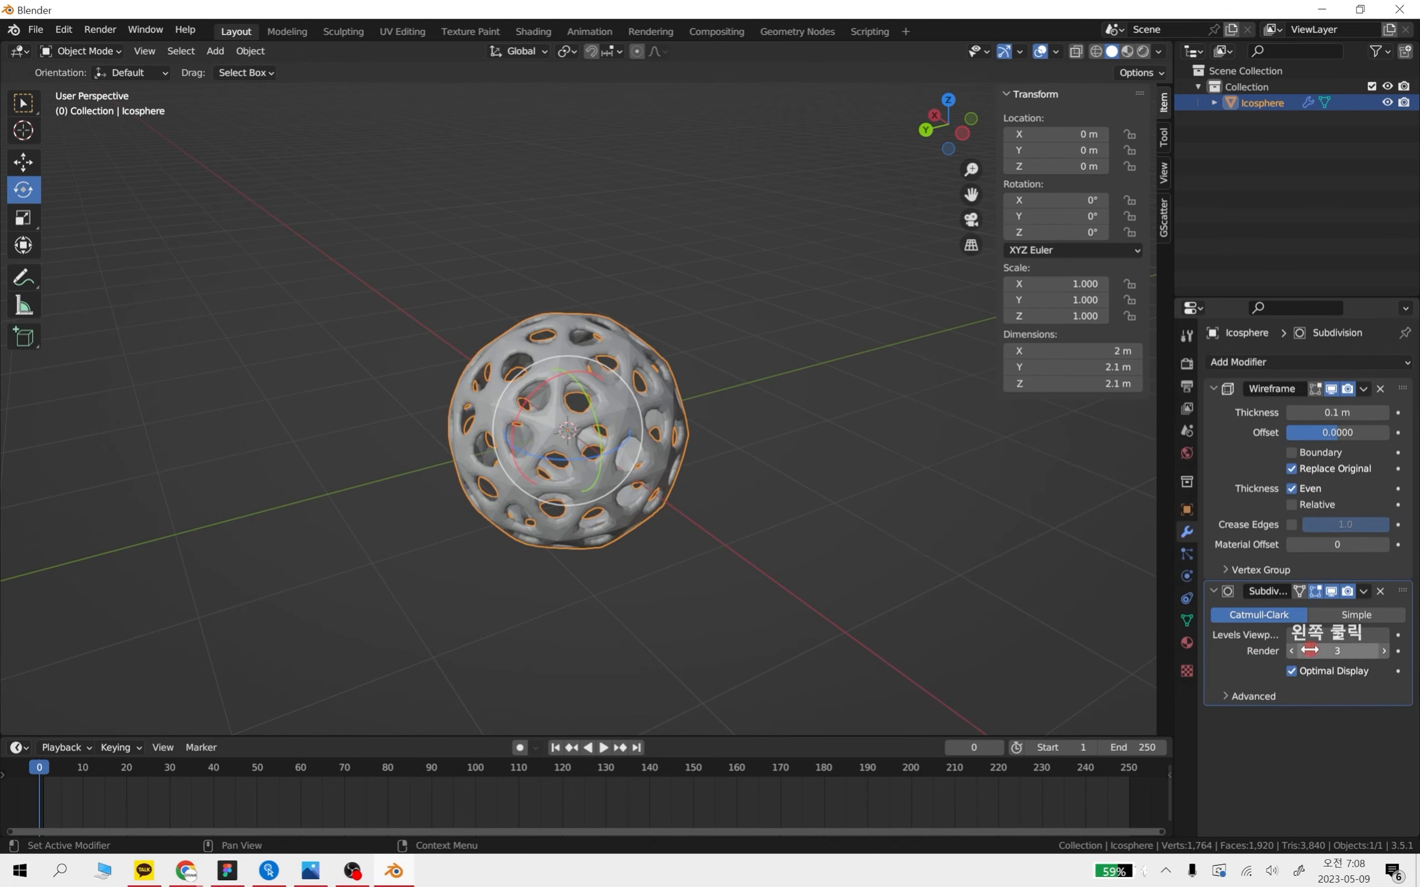
pyautogui.click(1293, 650)
pyautogui.click(1293, 651)
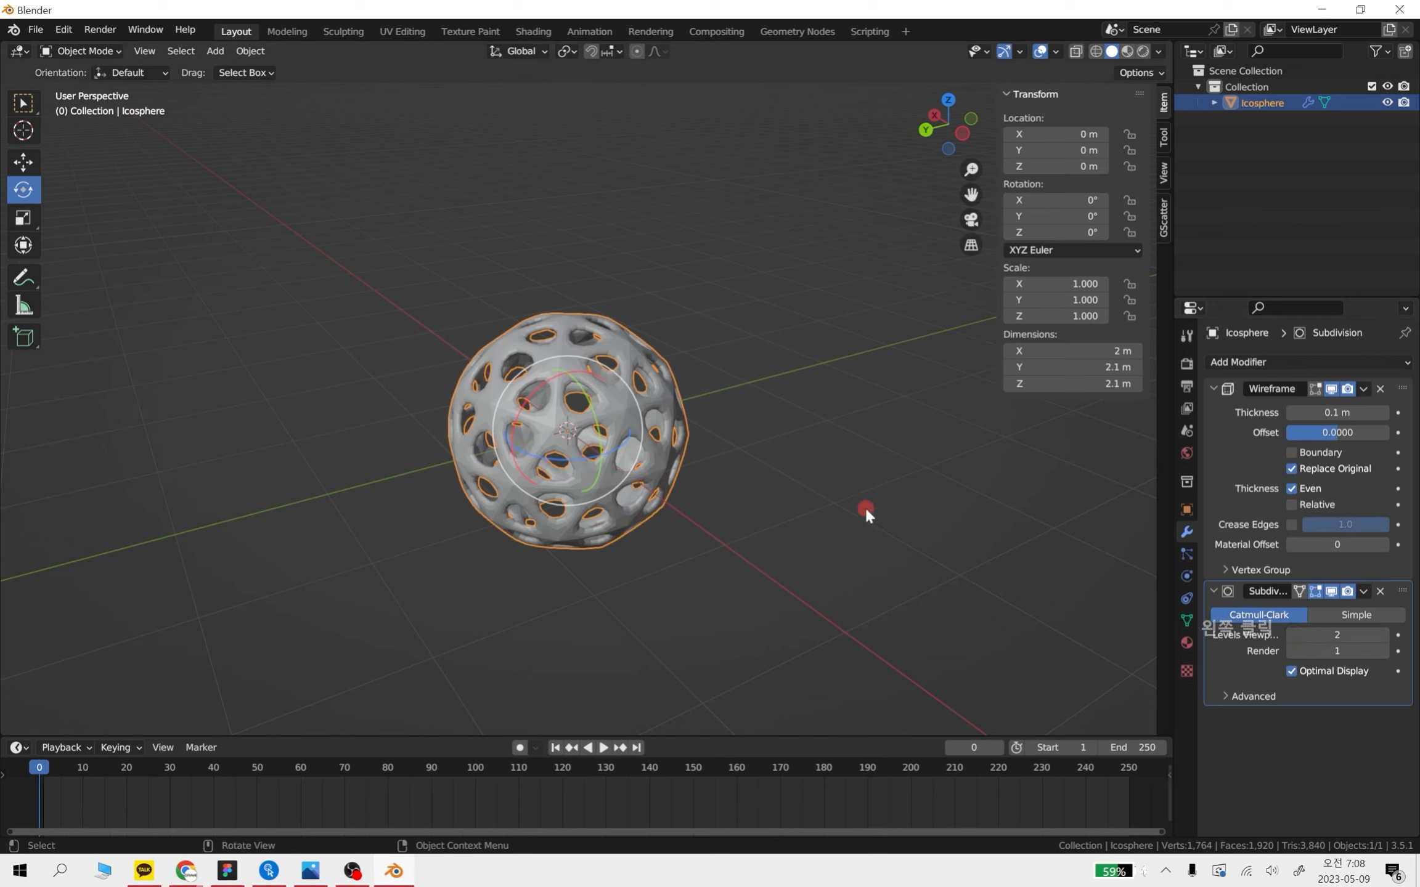
pyautogui.click(1290, 650)
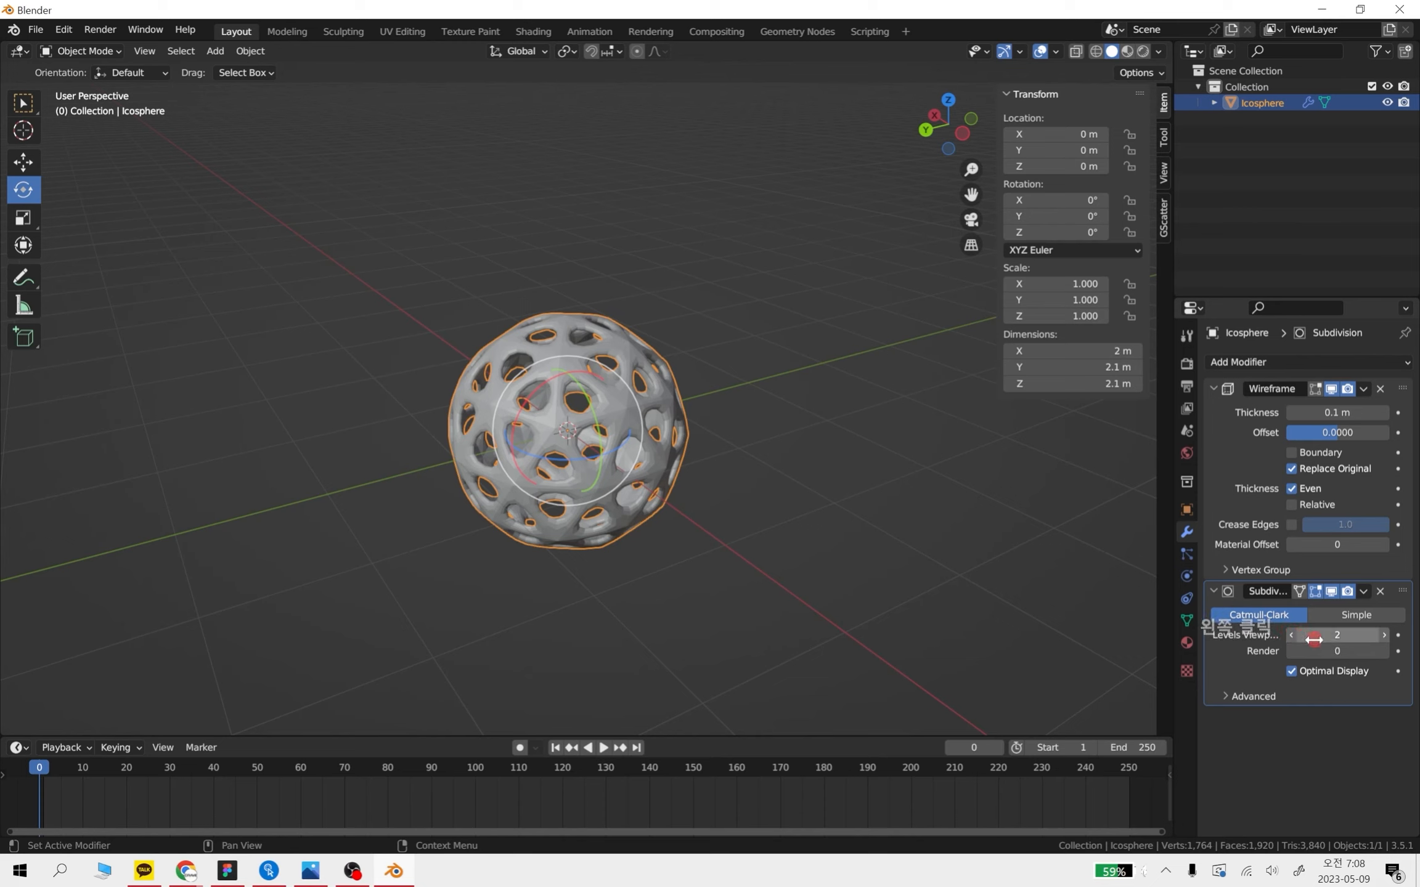
pyautogui.click(1384, 651)
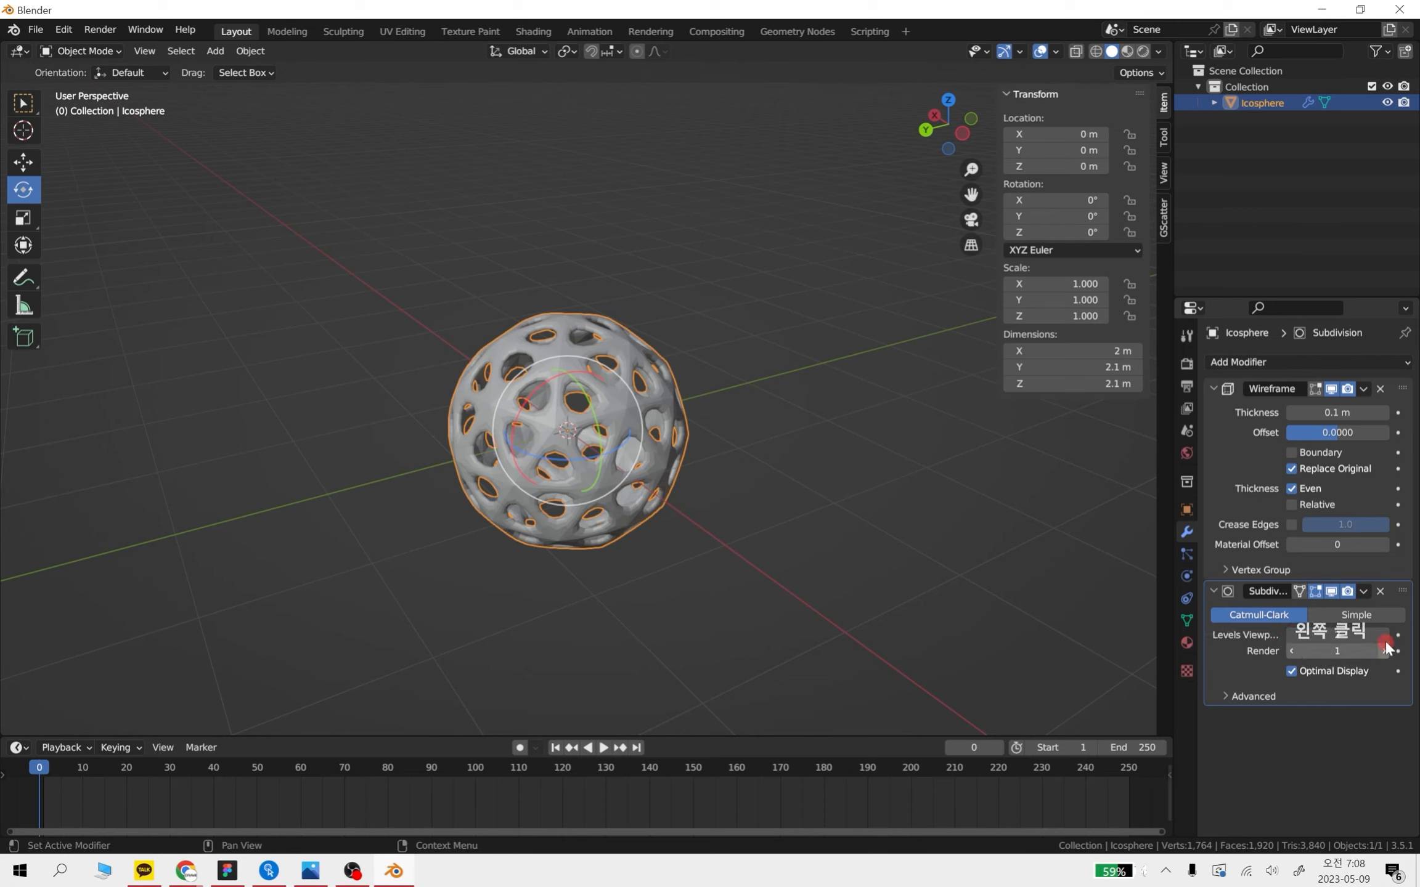
pyautogui.click(1291, 634)
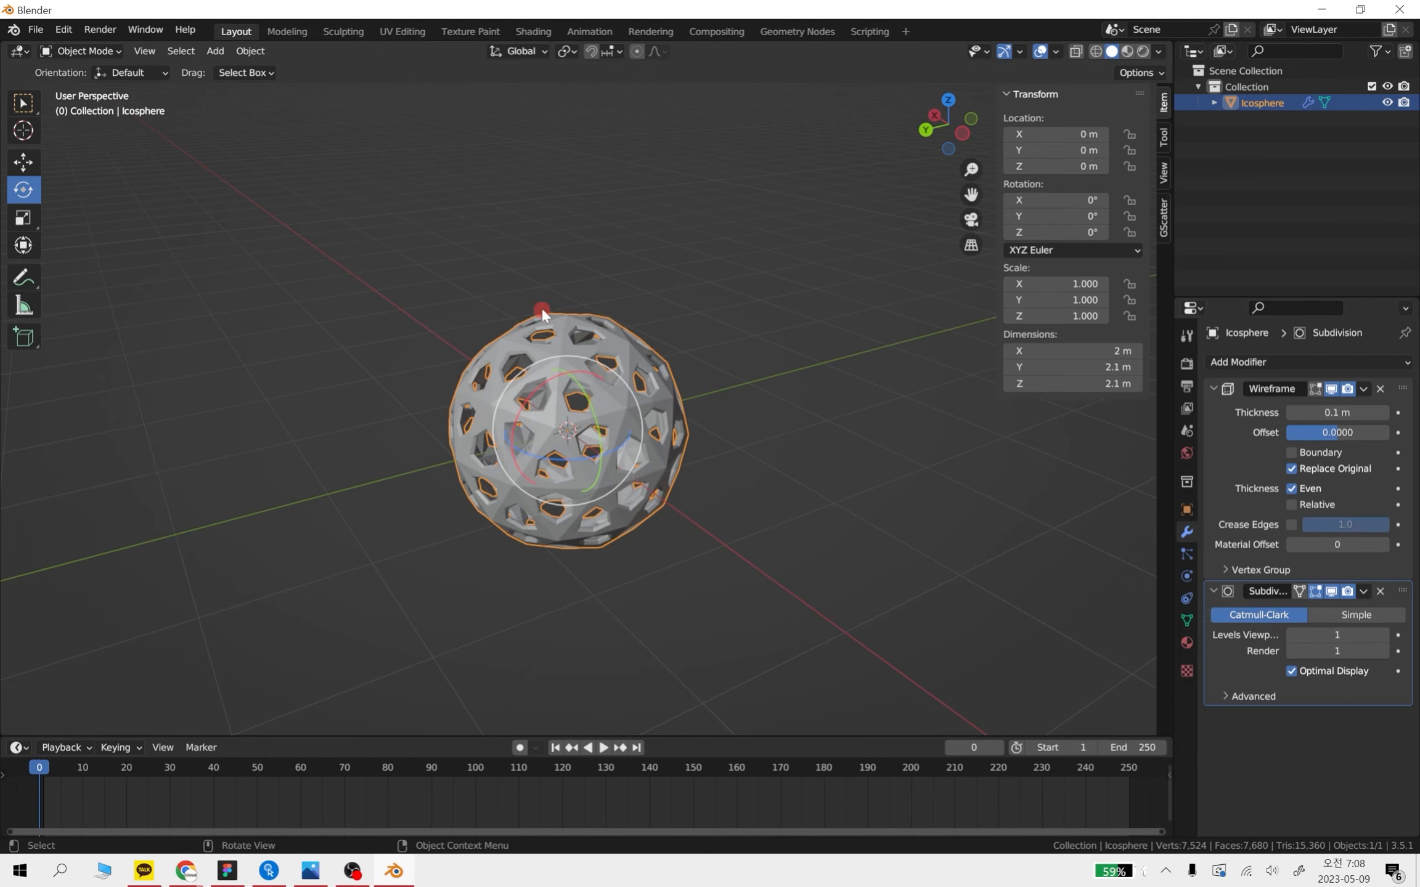
# Delete the wireframe sphere and add a torus at the world origin
pyautogui.click(819, 498)
pyautogui.click(610, 439)
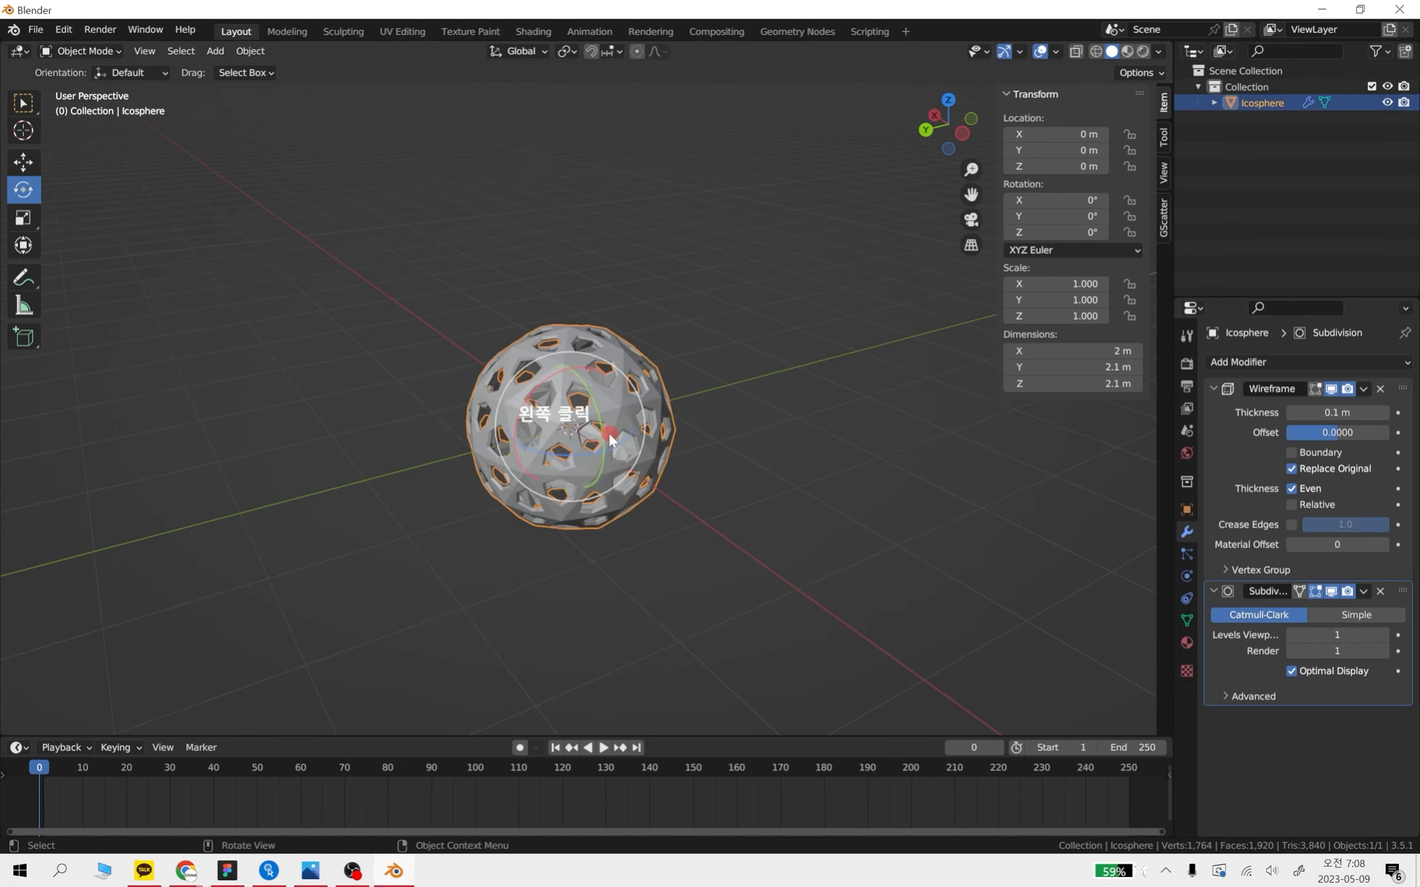
pyautogui.press('Delete')
pyautogui.hotkey('shift', 'a')
pyautogui.moveTo(518, 387)
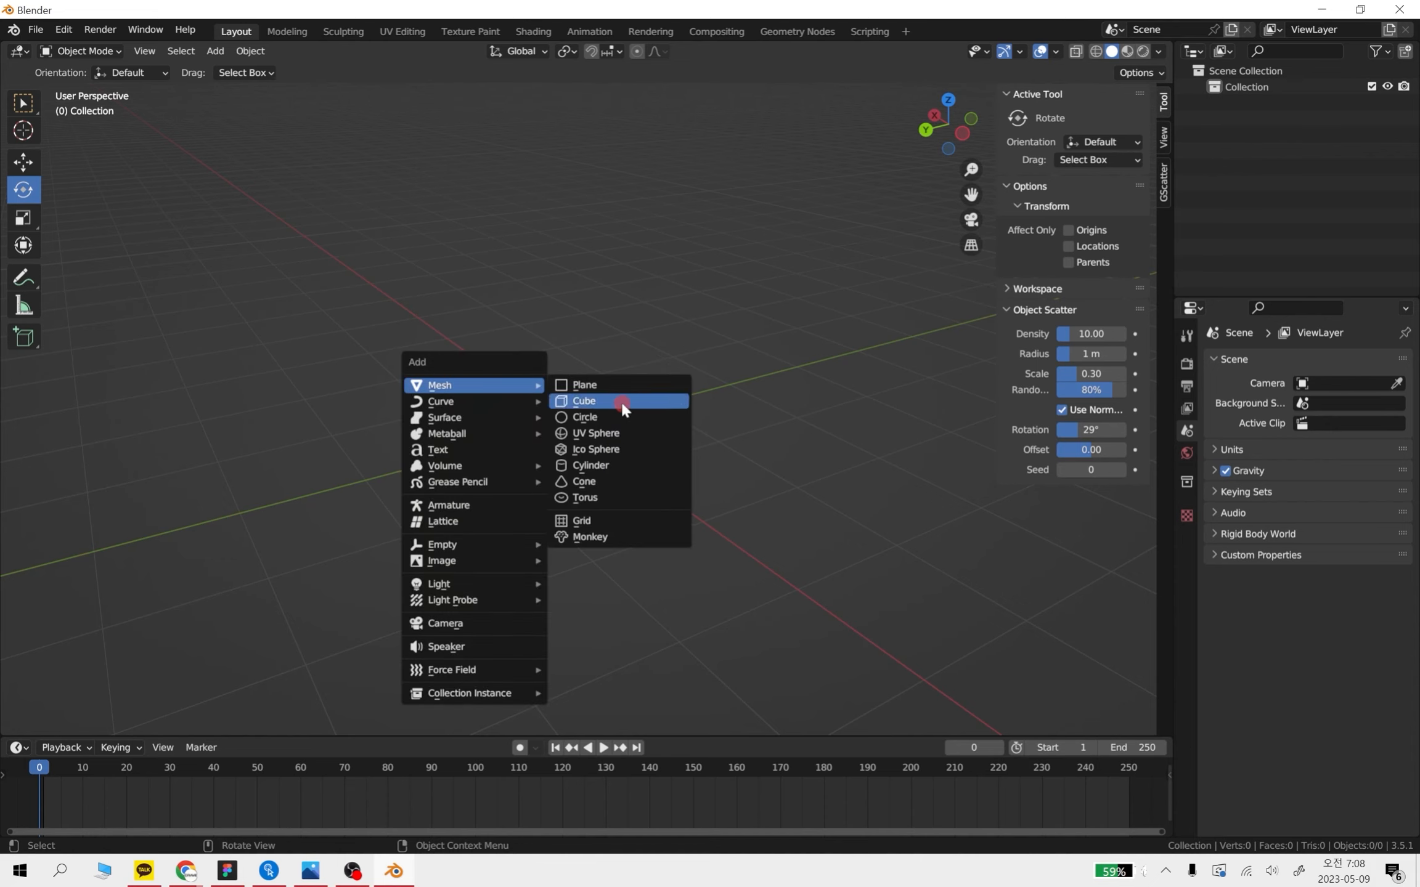
pyautogui.click(615, 496)
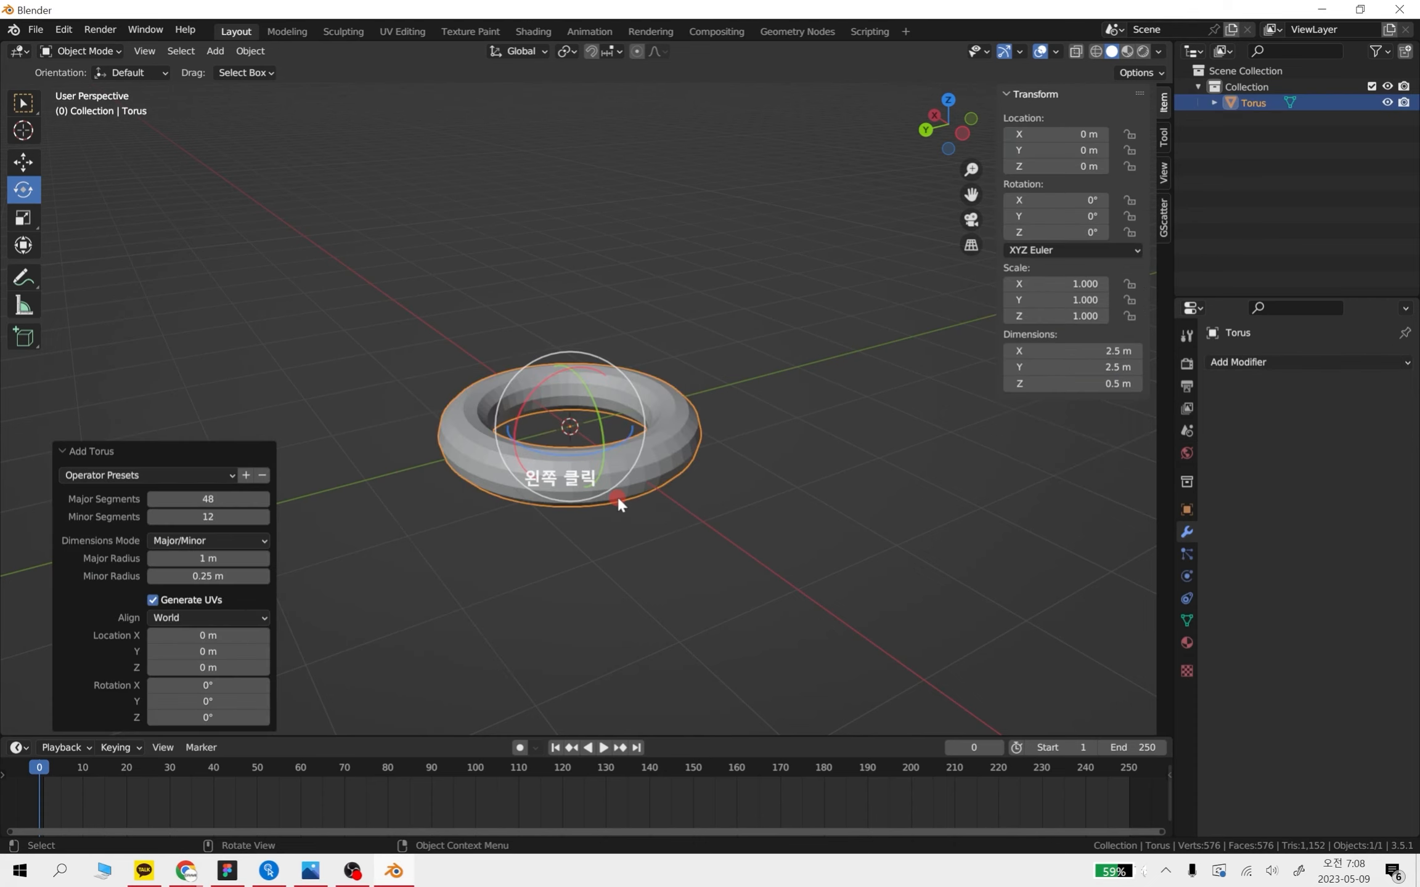
# Delete the torus and add a monkey head mesh at the world origin
pyautogui.press('Delete')
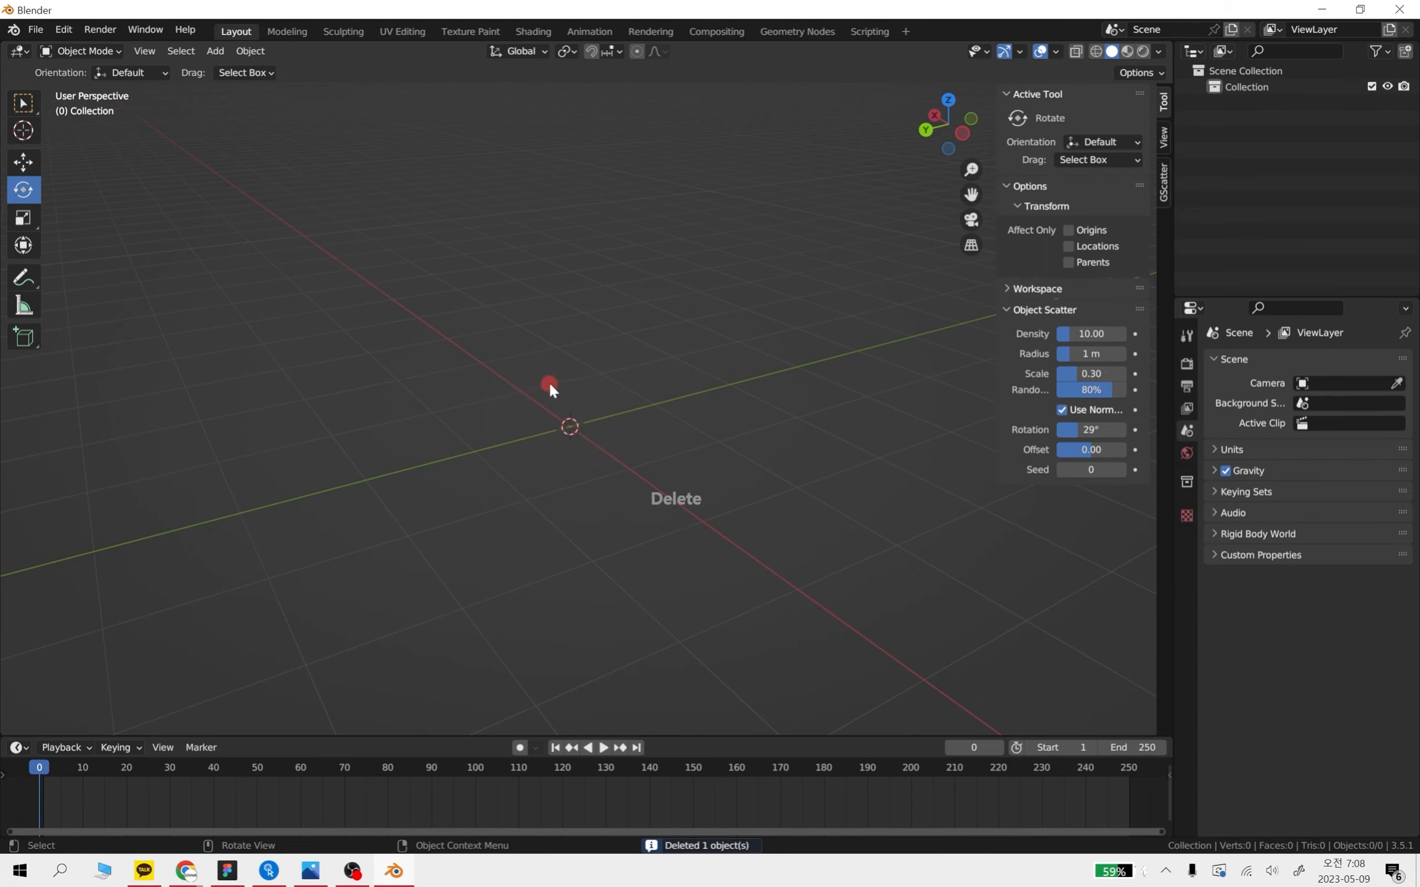
pyautogui.hotkey('shift', 'a')
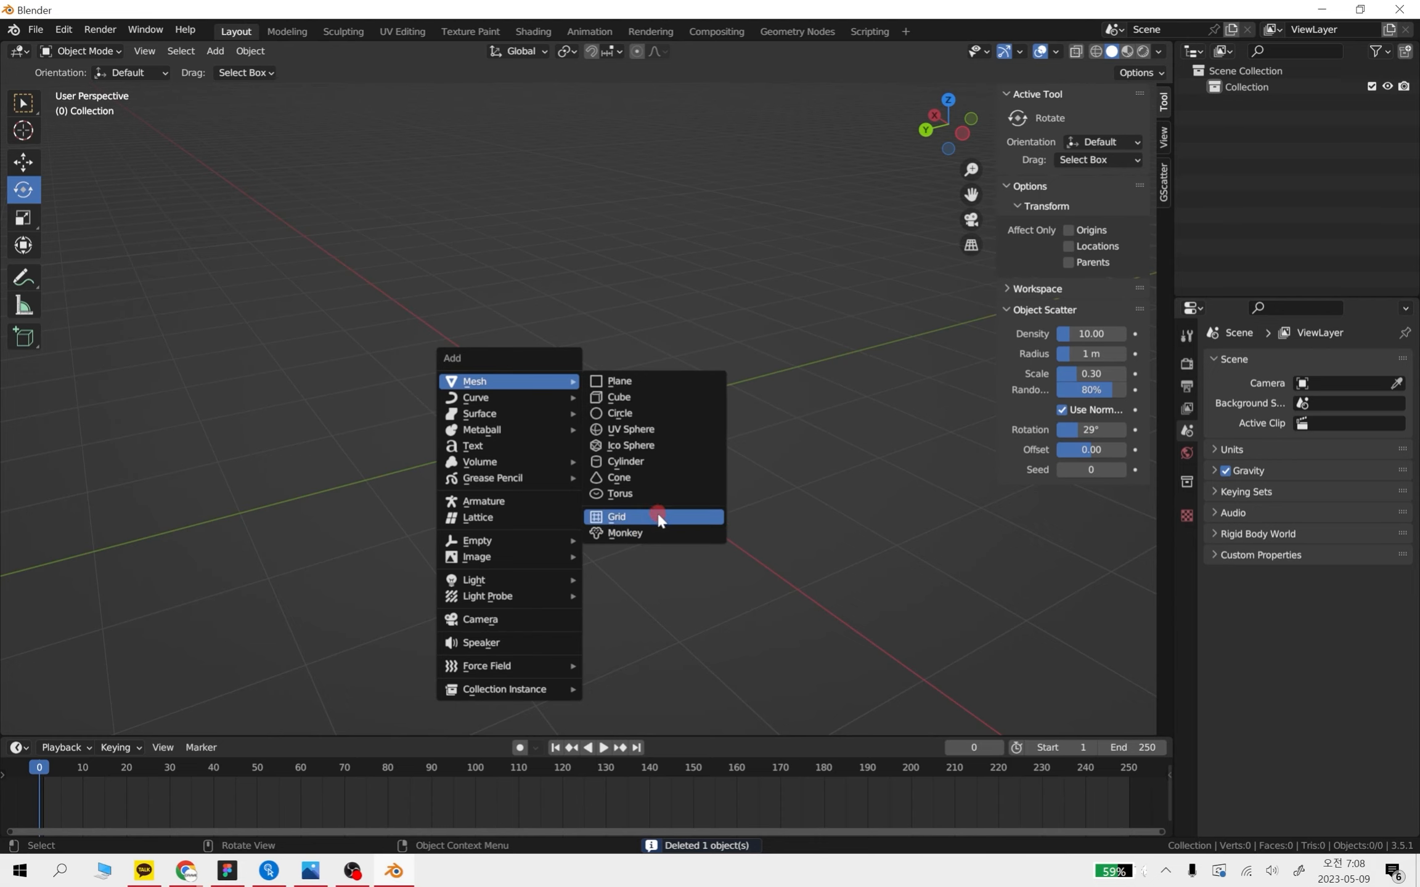
pyautogui.click(641, 532)
pyautogui.moveTo(668, 440); pyautogui.dragTo(832, 447, button='middle')
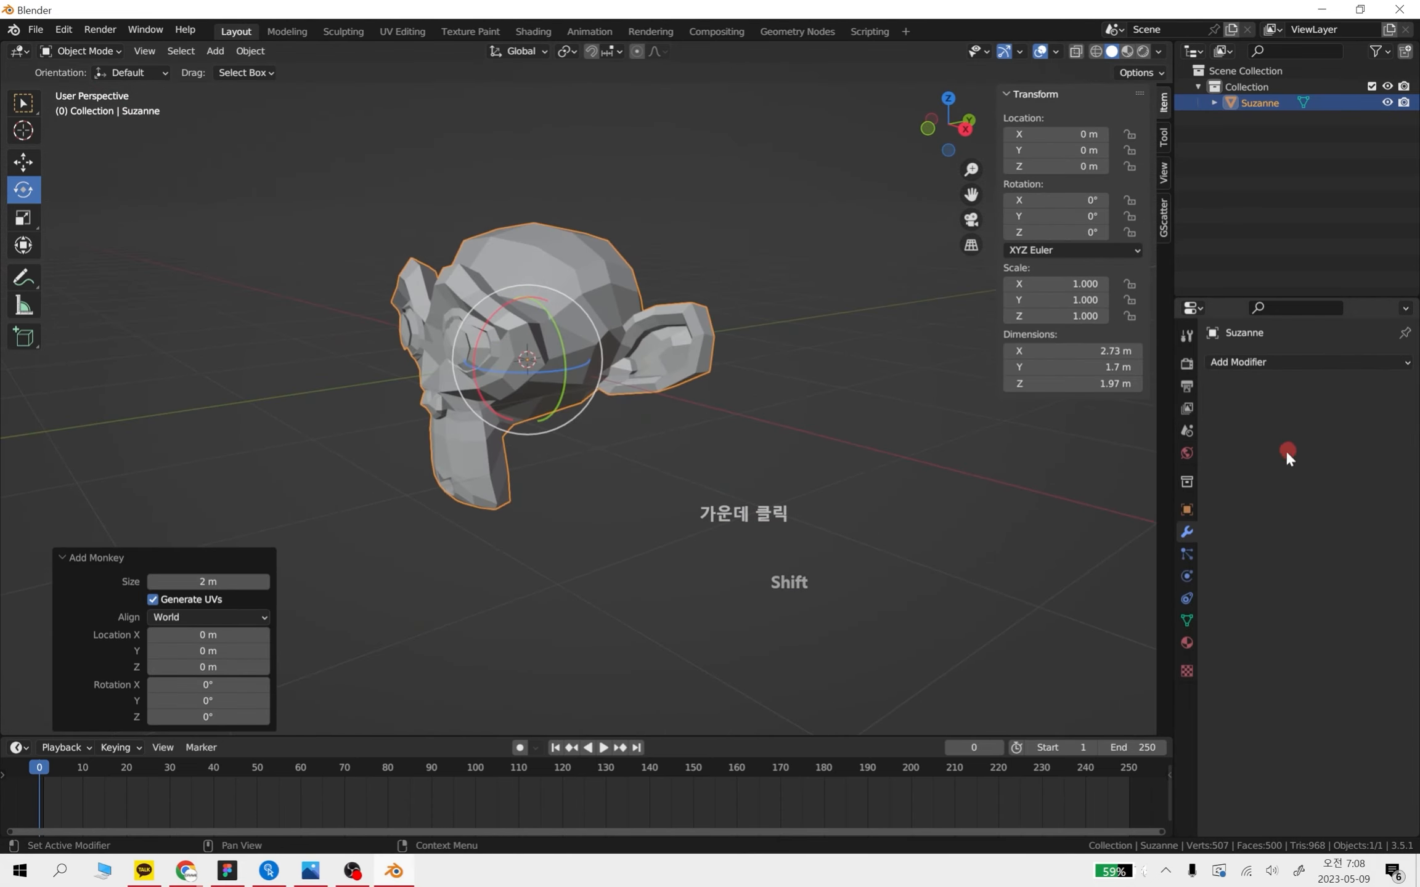
# Add a Wireframe modifier to the monkey head and raise its thickness to about 0.042 m
pyautogui.click(1269, 363)
pyautogui.click(1075, 724)
pyautogui.scroll(3, 576, 417)
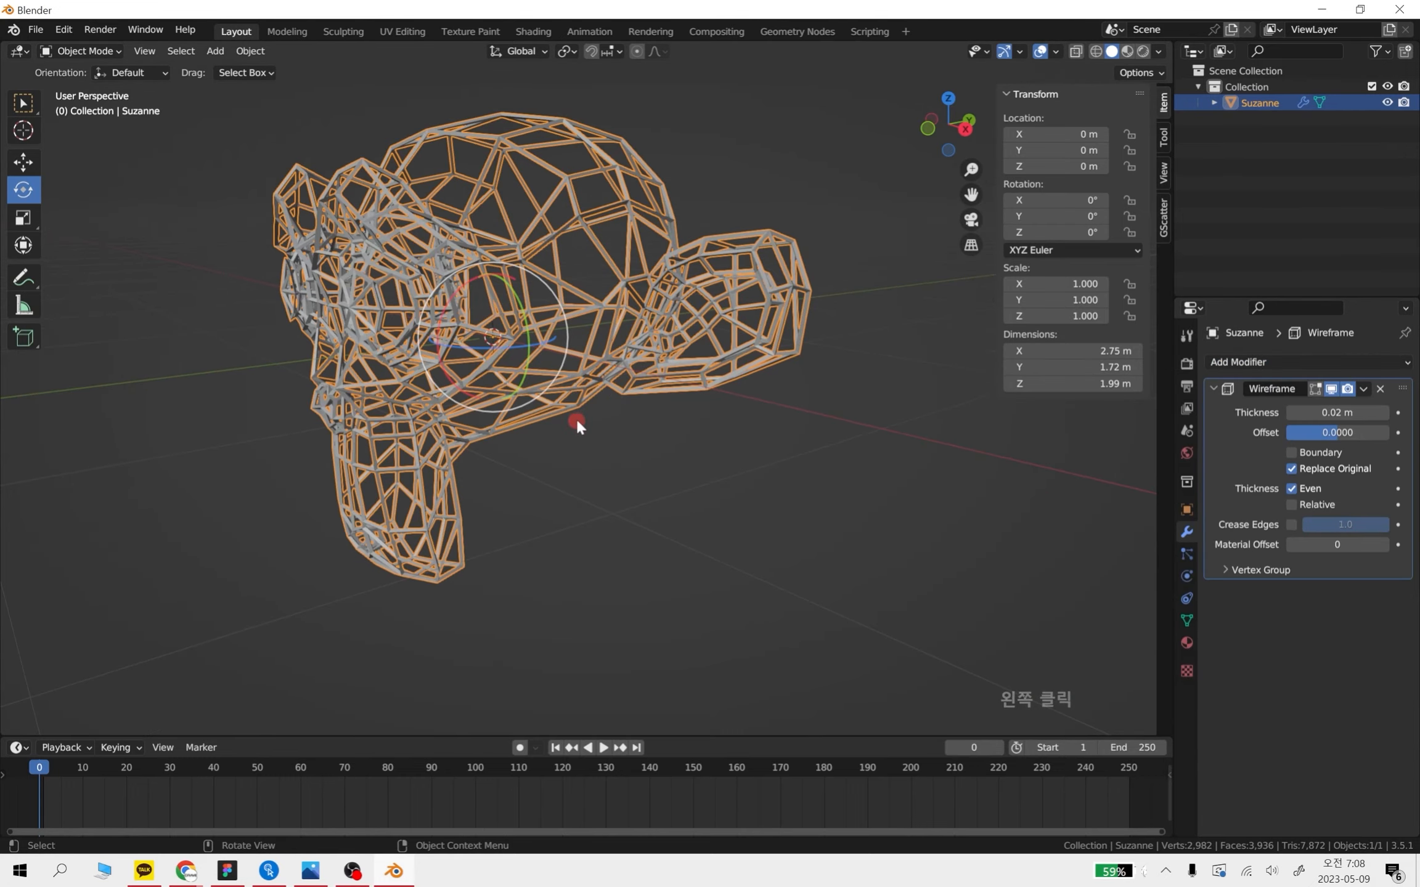
pyautogui.moveTo(576, 417); pyautogui.dragTo(607, 491, button='middle')
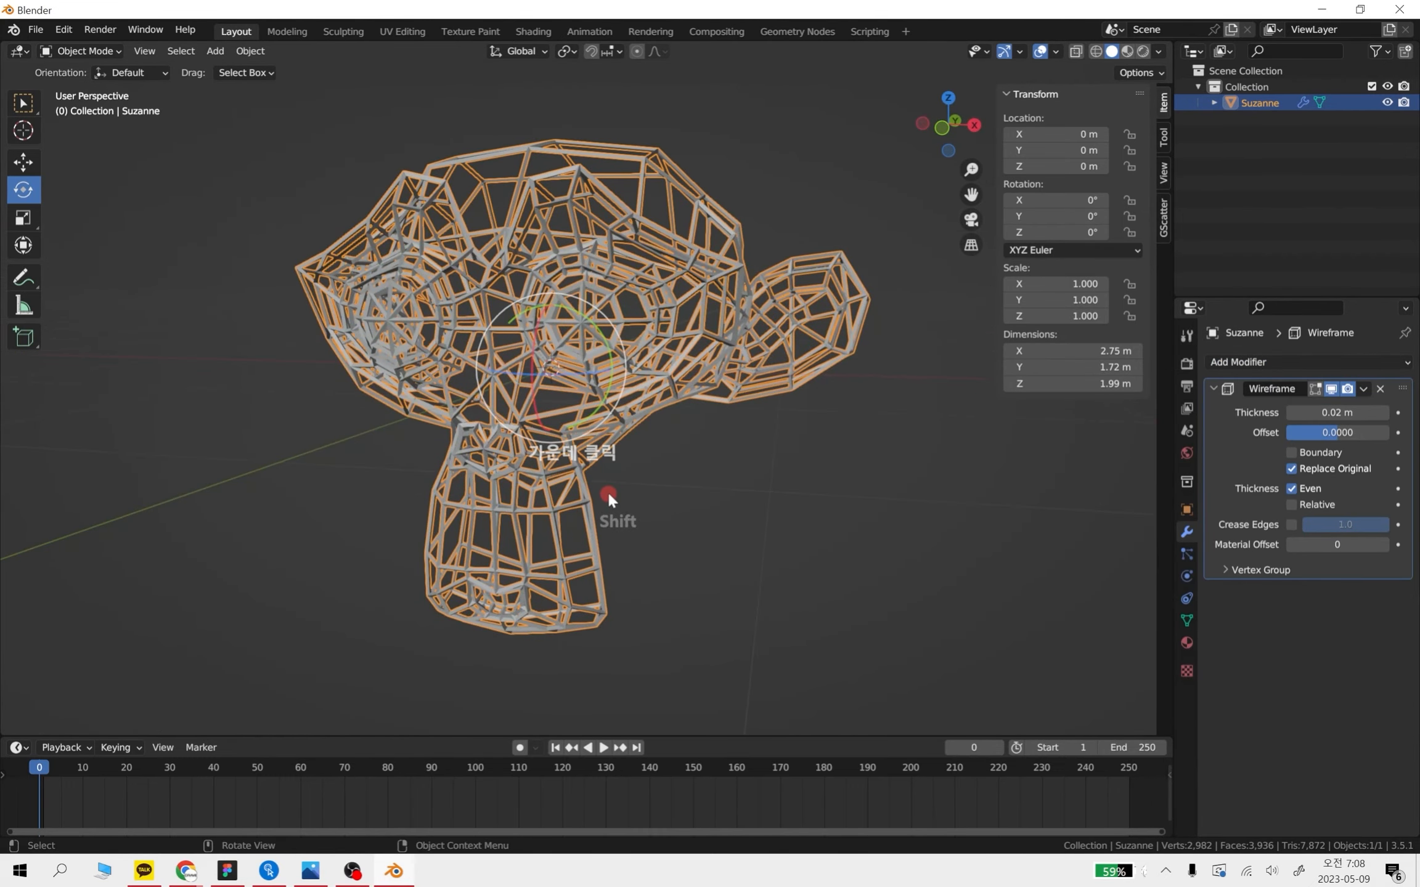
pyautogui.scroll(2, 758, 401)
pyautogui.moveTo(759, 401); pyautogui.dragTo(542, 393, button='middle')
pyautogui.keyDown('shift'); pyautogui.moveTo(647, 422); pyautogui.dragTo(658, 380, button='middle'); pyautogui.keyUp('shift')
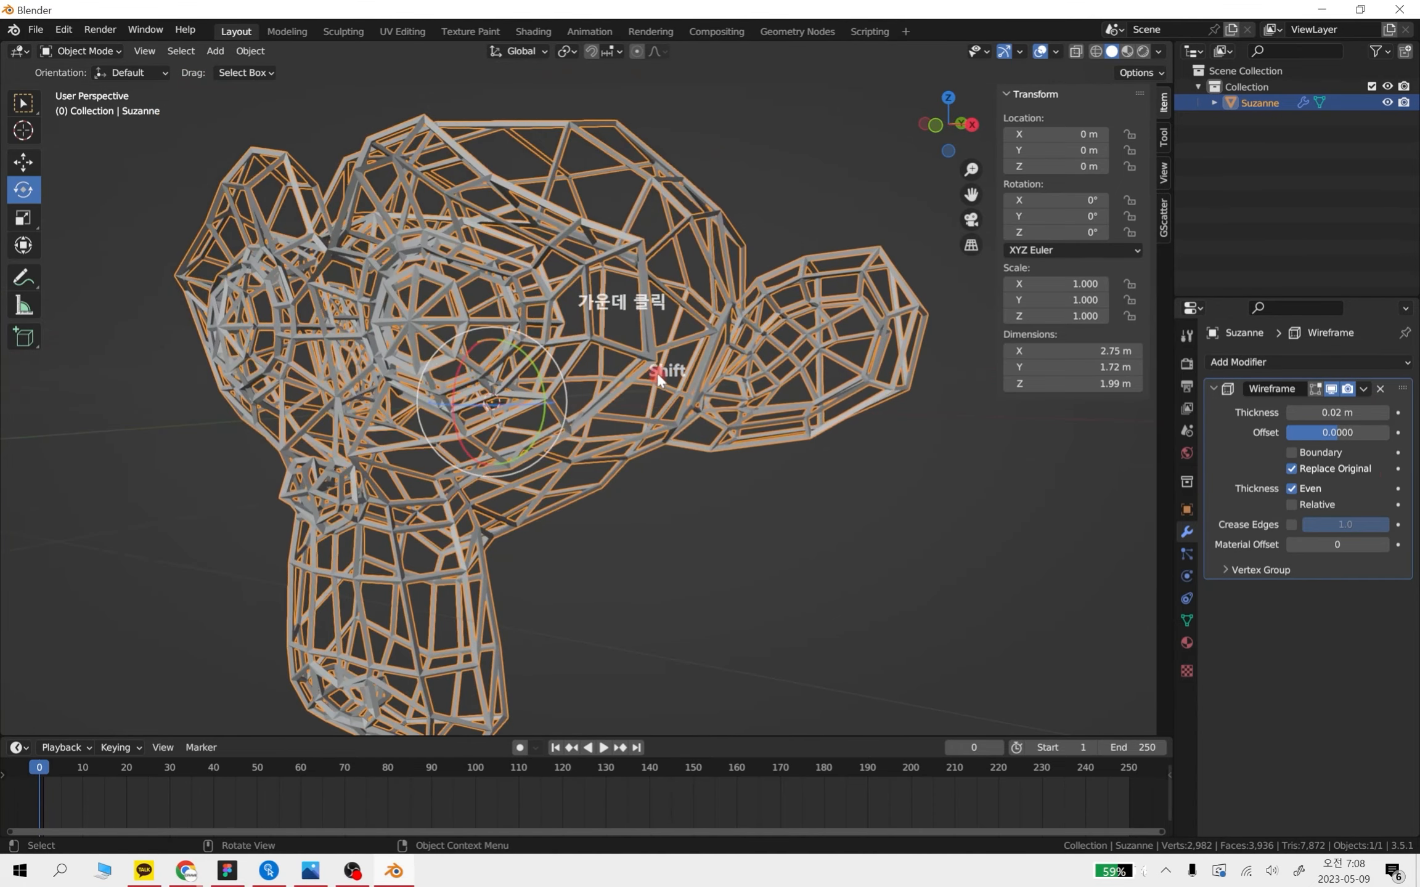
pyautogui.scroll(-2, 658, 380)
pyautogui.moveTo(1337, 412); pyautogui.dragTo(1380, 413)
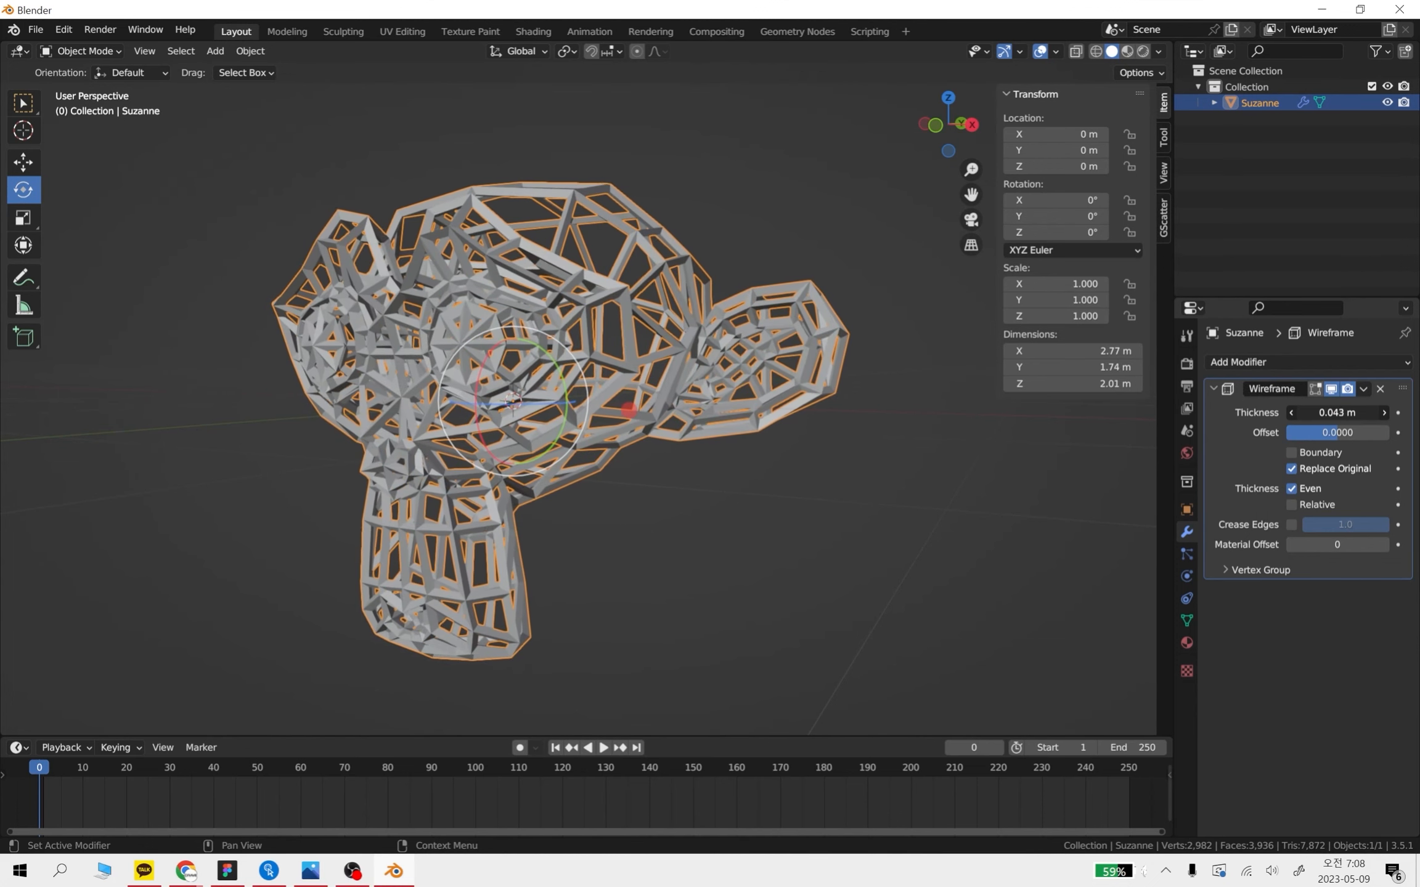
pyautogui.moveTo(633, 516); pyautogui.dragTo(706, 535, button='middle')
pyautogui.click(668, 557)
pyautogui.click(724, 398)
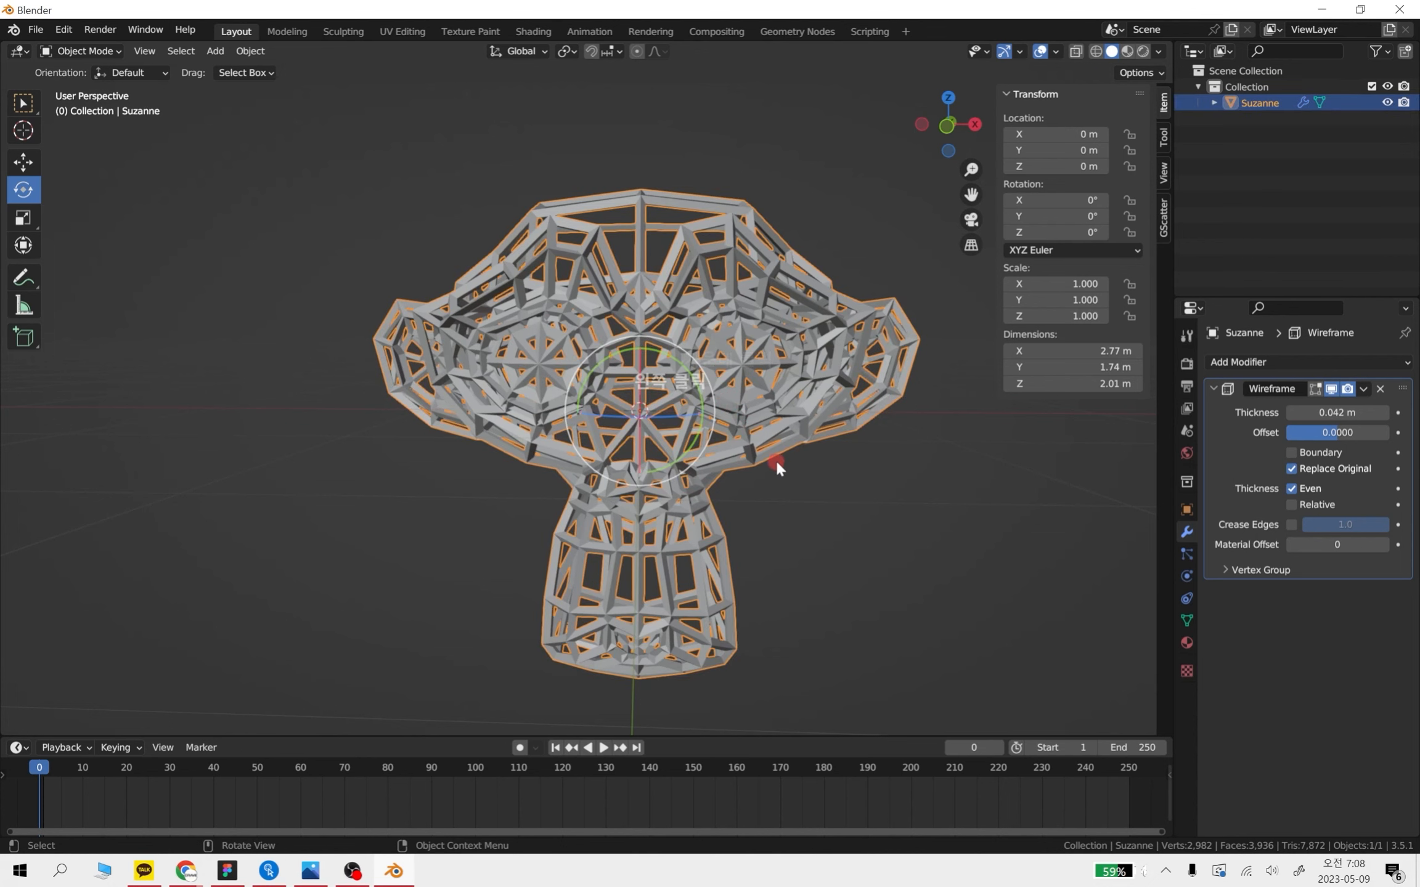
# Add a Subdivision Surface modifier to the wireframe monkey head and set its viewport level to 2
pyautogui.click(1275, 363)
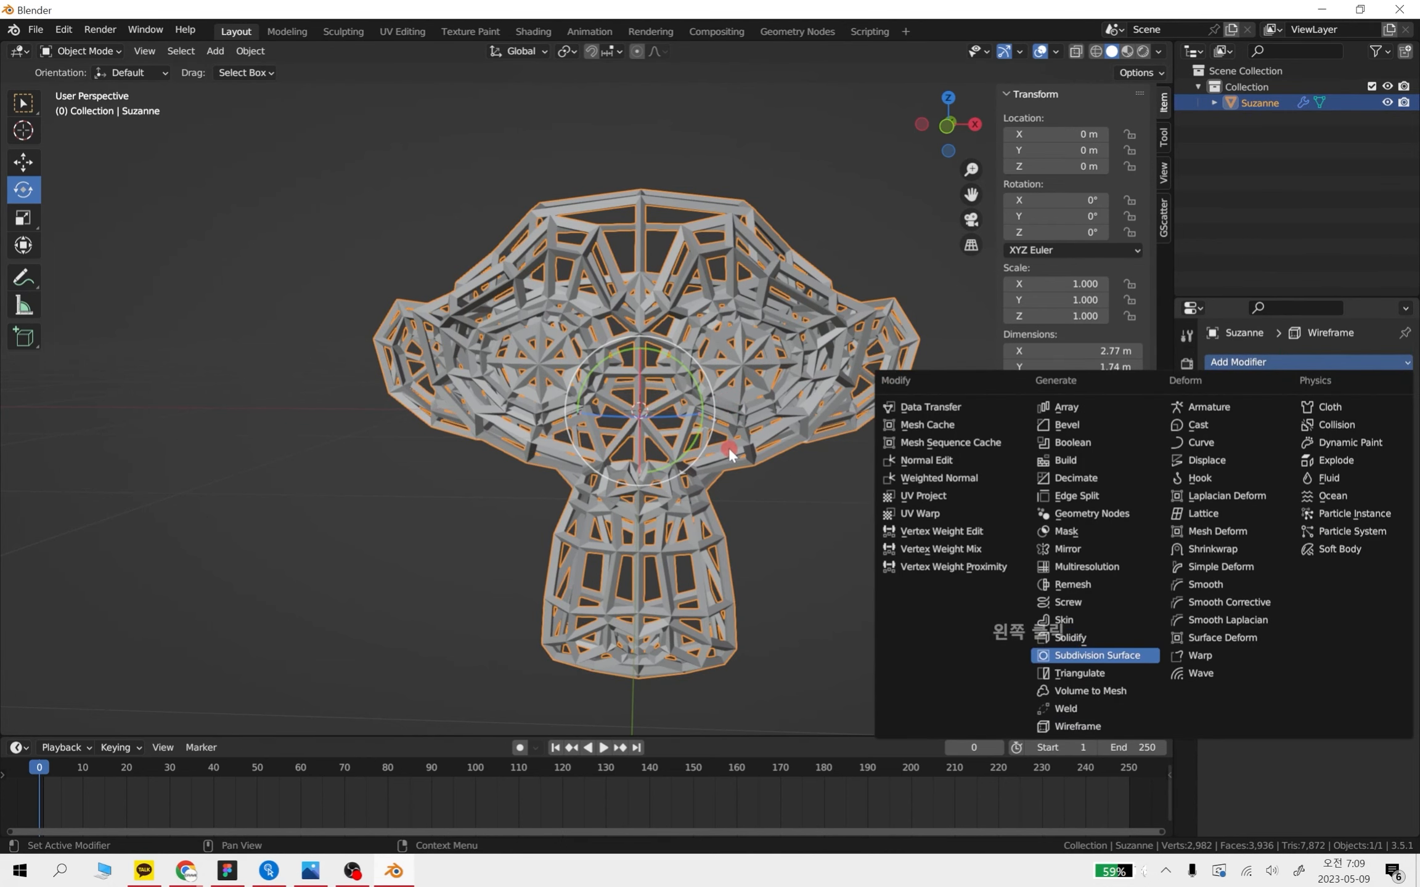
pyautogui.moveTo(851, 530); pyautogui.dragTo(751, 383, button='middle')
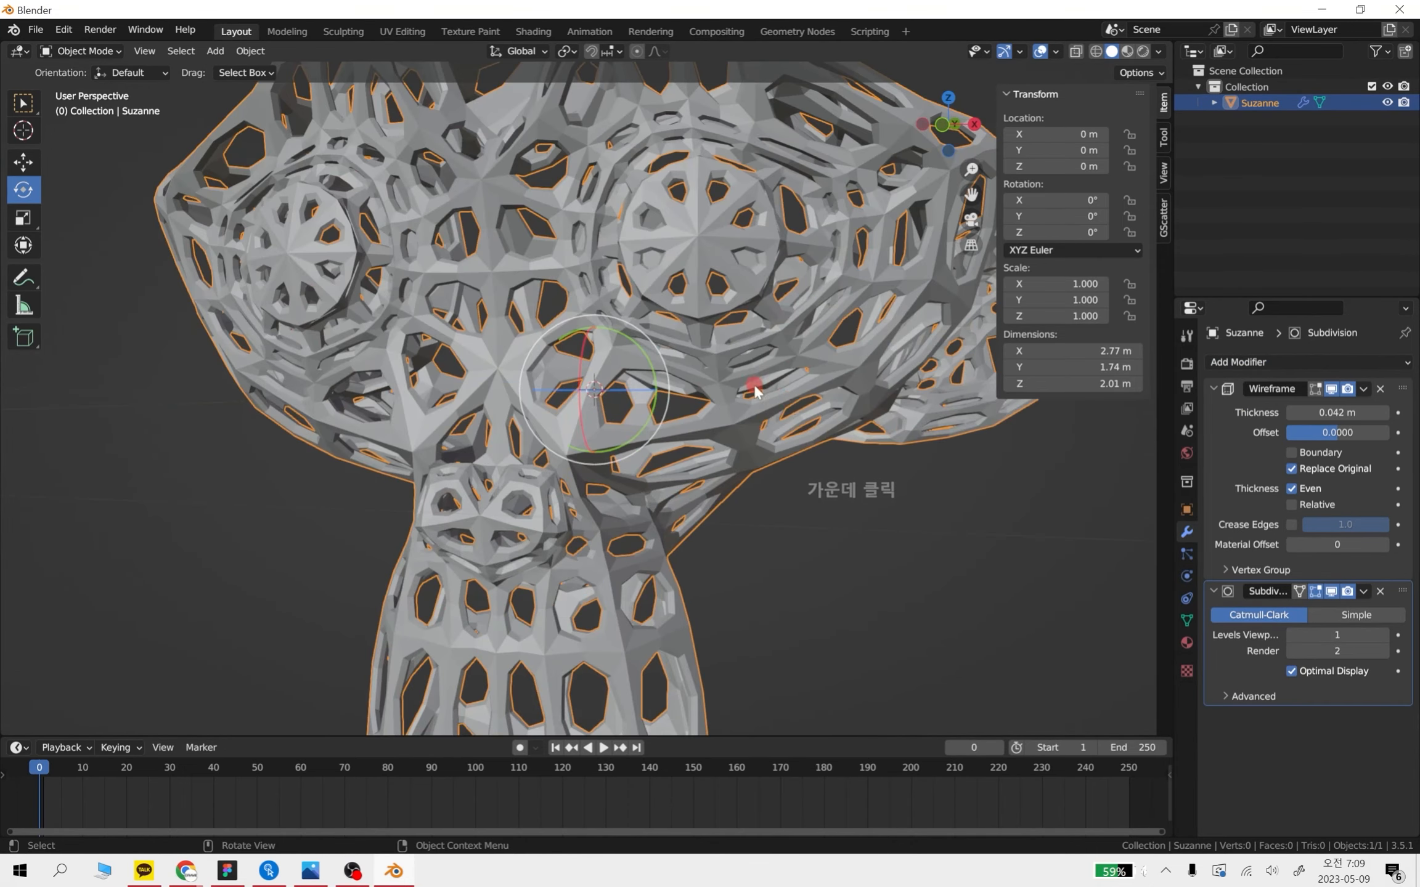
pyautogui.keyDown('shift'); pyautogui.moveTo(851, 520); pyautogui.dragTo(720, 408, button='middle'); pyautogui.keyUp('shift')
pyautogui.click(1382, 635)
pyautogui.click(1004, 561)
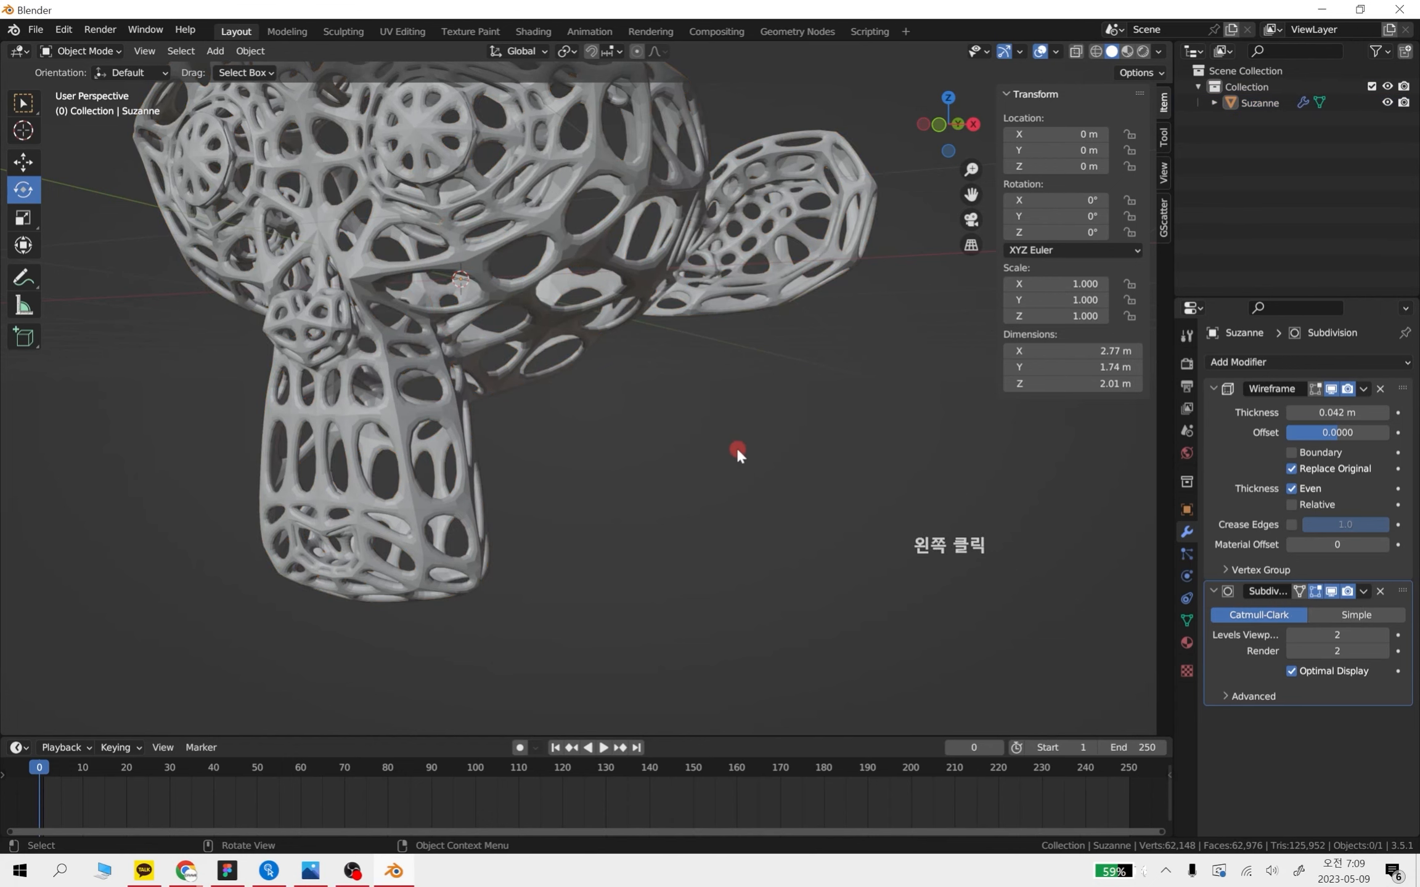
pyautogui.moveTo(736, 447); pyautogui.dragTo(741, 473, button='middle')
# Apply smooth shading to the monkey head and deselect it
pyautogui.click(598, 331)
pyautogui.rightClick(597, 328)
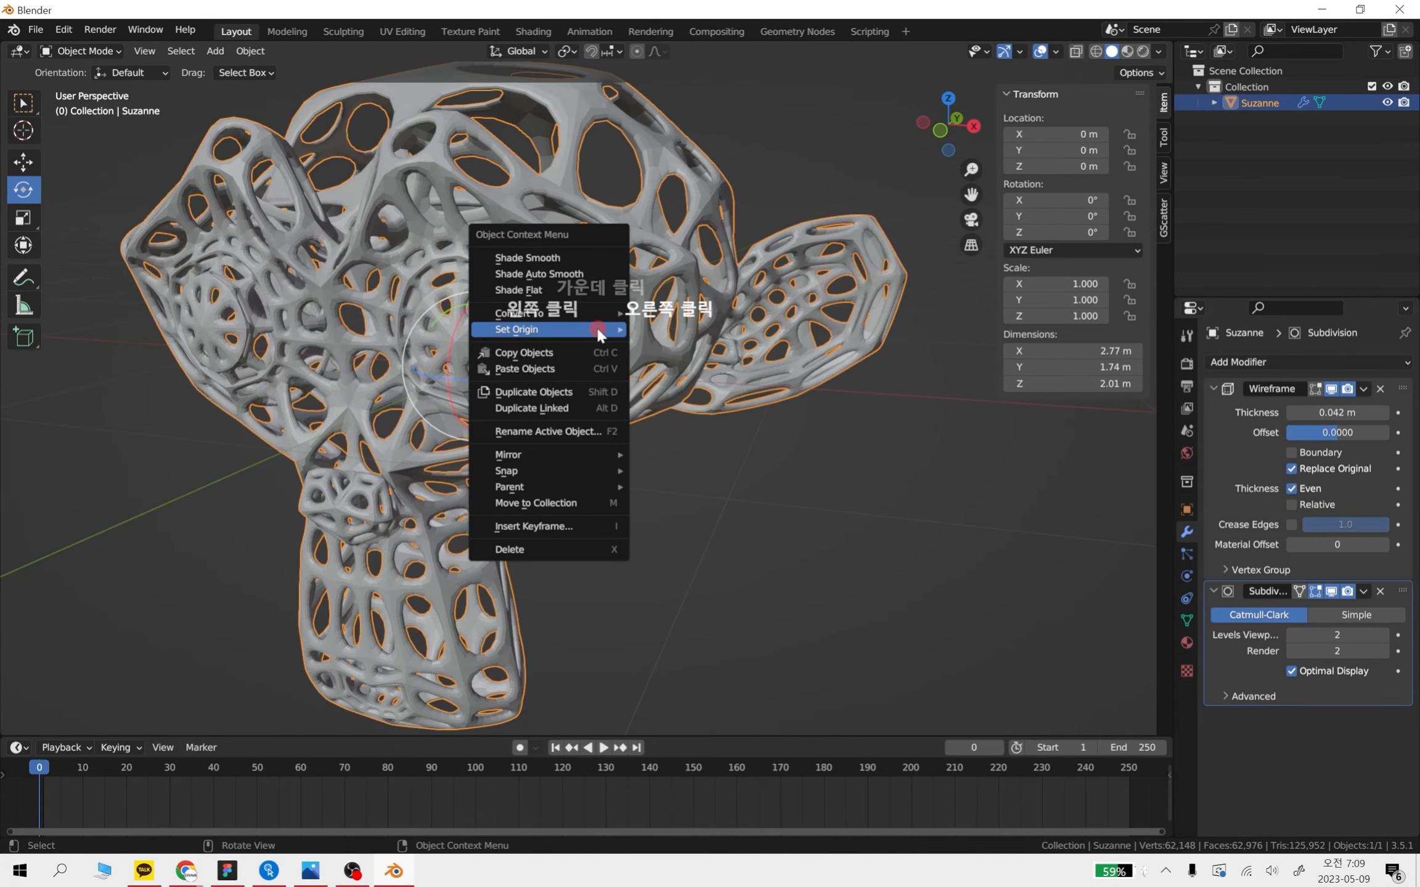
pyautogui.click(585, 258)
pyautogui.scroll(-4, 752, 437)
pyautogui.scroll(3, 683, 468)
pyautogui.click(681, 484)
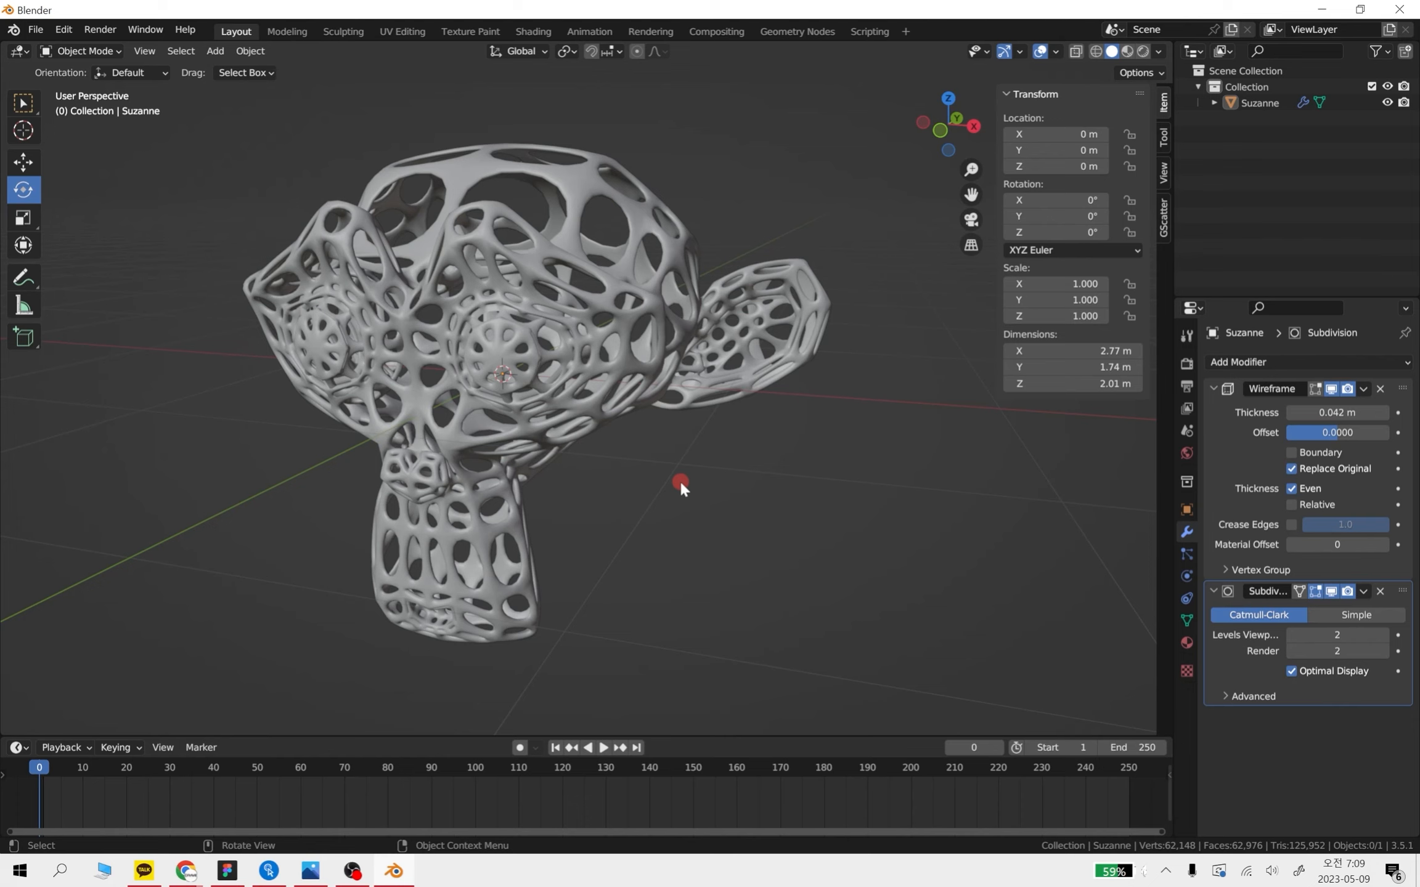
# Delete the monkey head and add a 2 m cube at the world origin
pyautogui.click(563, 353)
pyautogui.press('Delete')
pyautogui.hotkey('shift', 'a')
pyautogui.moveTo(459, 320)
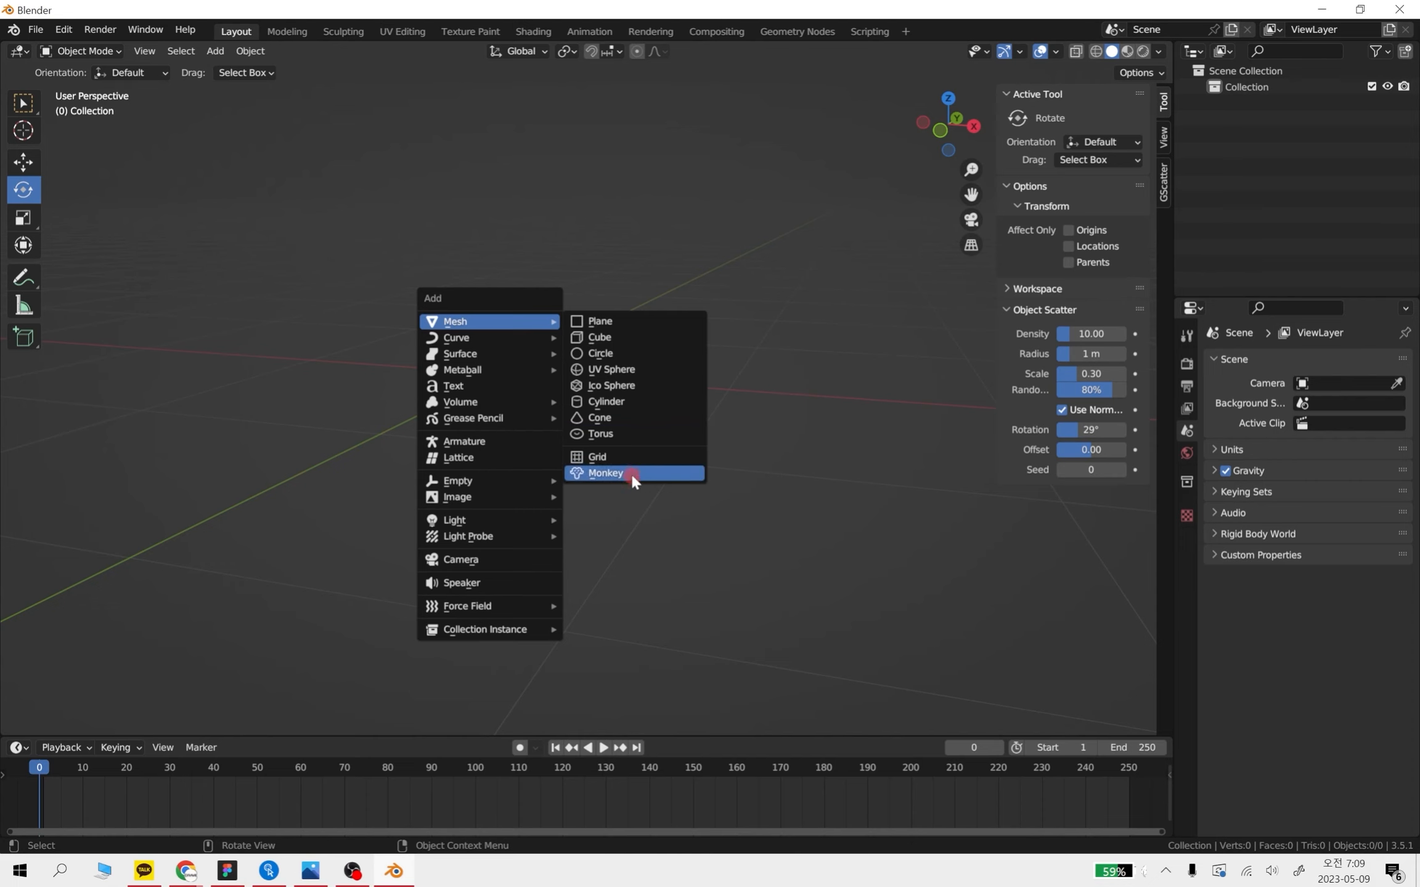
pyautogui.click(625, 336)
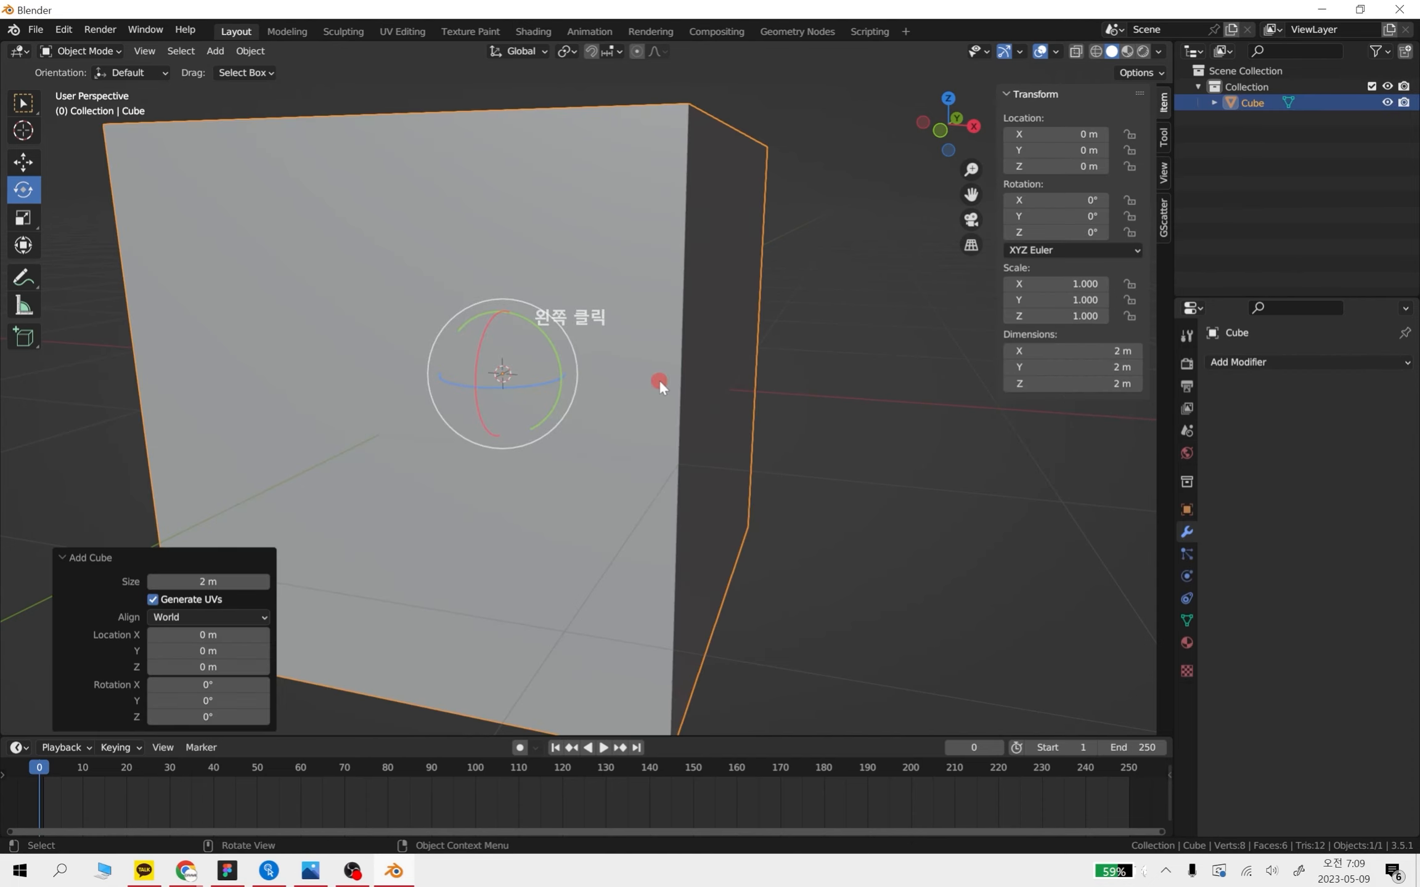
# Add a UV sphere and move it beside the cube, to about X 2.3 m, Y 0.66 m, Z -0.32 m
pyautogui.hotkey('shift', 'a')
pyautogui.click(759, 421)
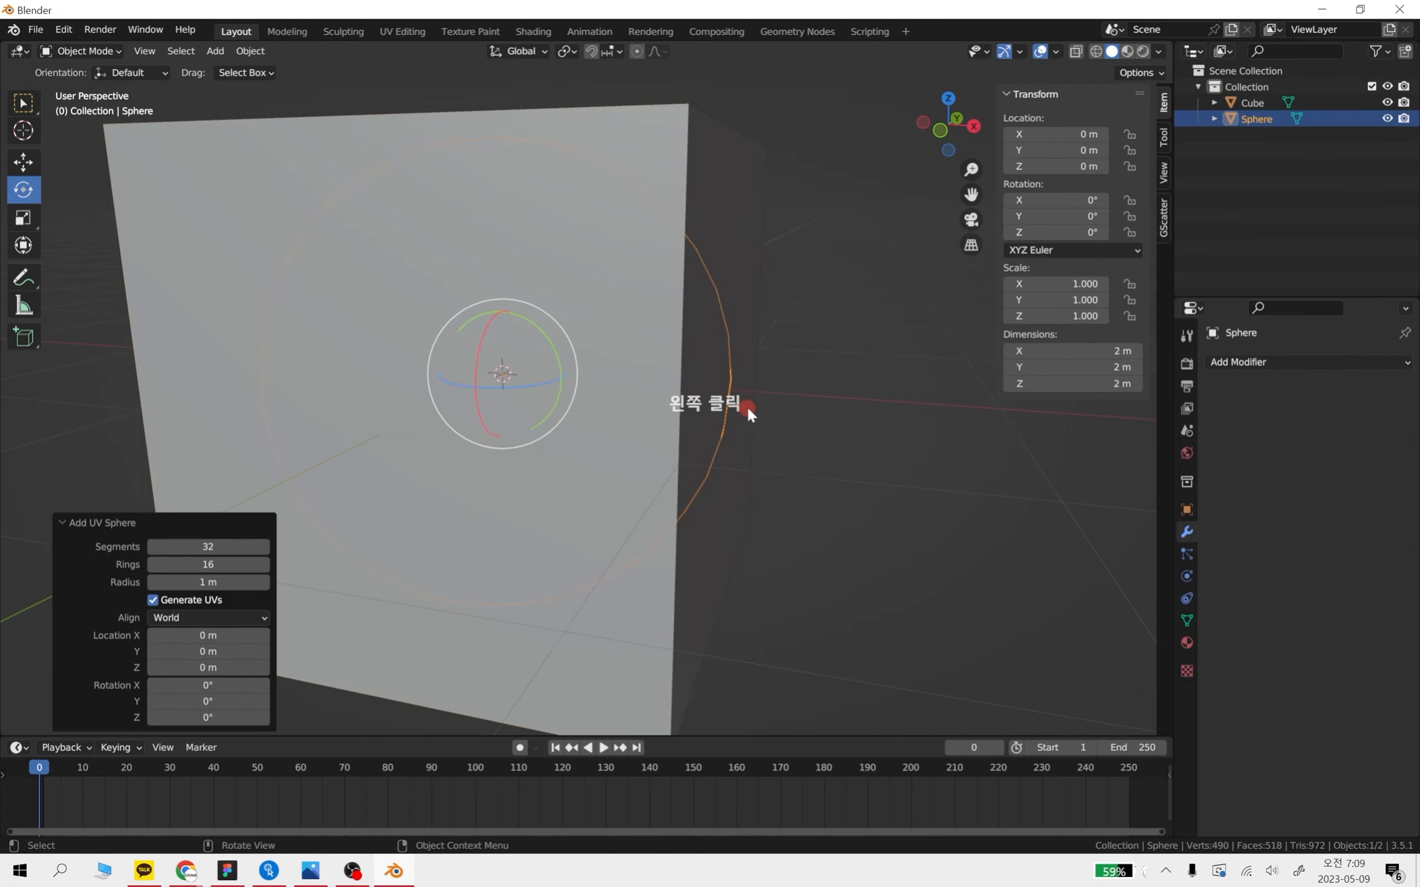
pyautogui.scroll(-5, 586, 387)
pyautogui.click(19, 163)
pyautogui.moveTo(620, 406); pyautogui.dragTo(794, 431)
pyautogui.click(778, 486)
pyautogui.click(752, 459)
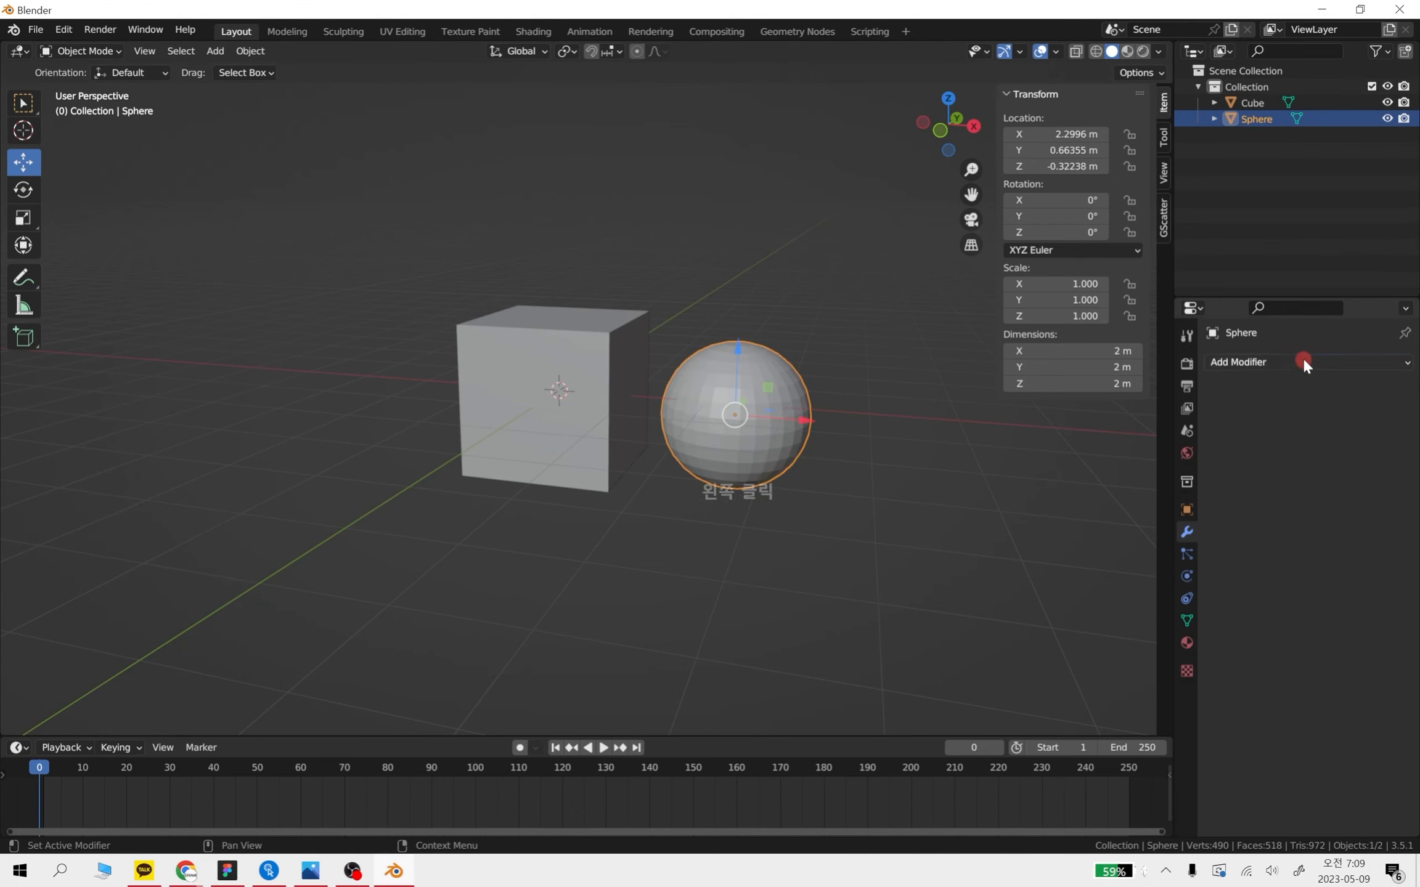
# Try a Wireframe modifier on the UV sphere and undo it
pyautogui.click(1302, 362)
pyautogui.click(1107, 724)
pyautogui.click(1283, 387)
pyautogui.hotkey('ctrl', 'z')
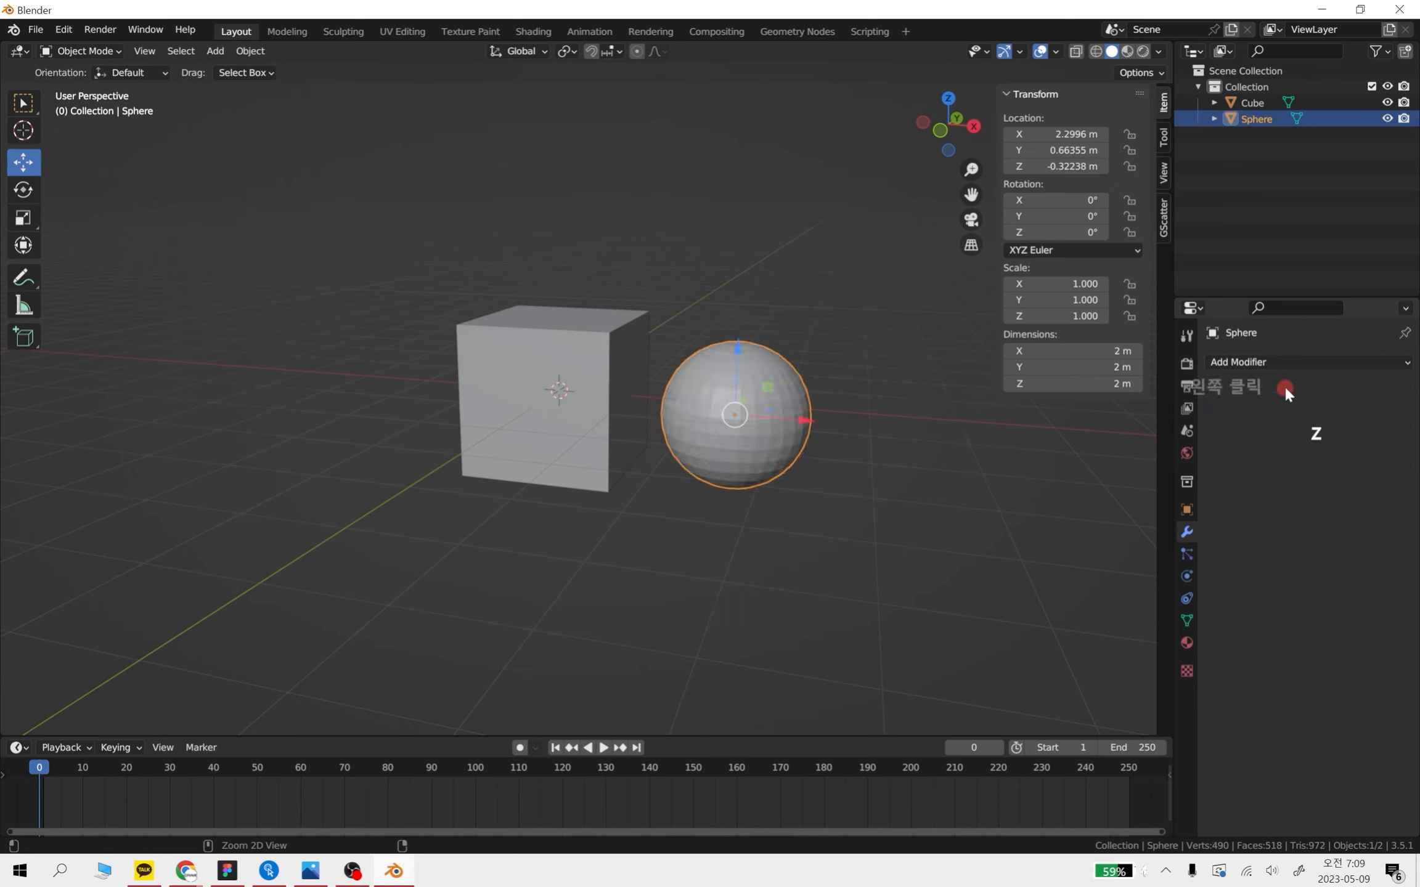
# Delete both the UV sphere and the cube
pyautogui.click(587, 402)
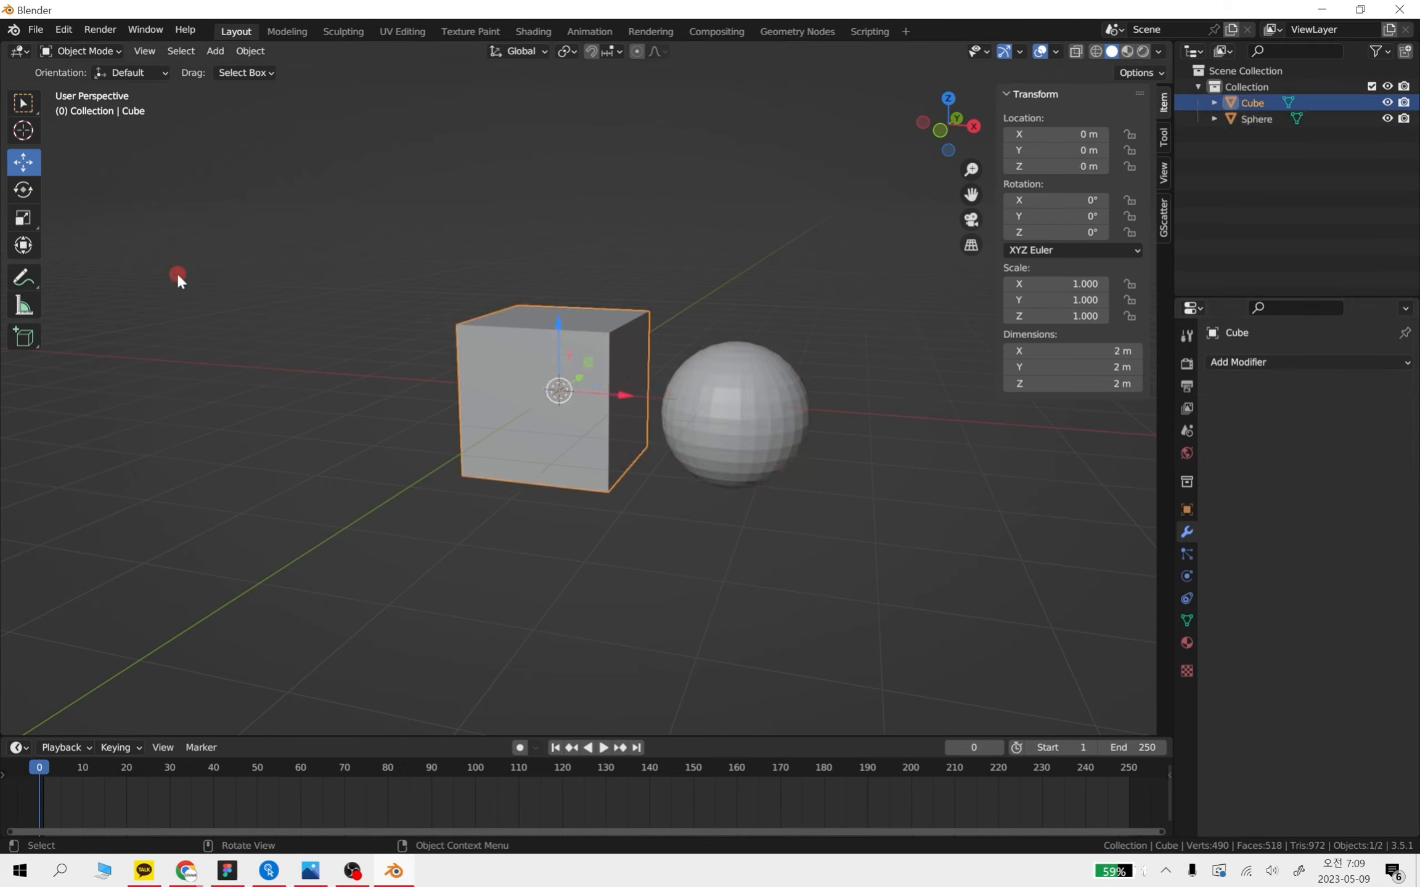
pyautogui.click(773, 436)
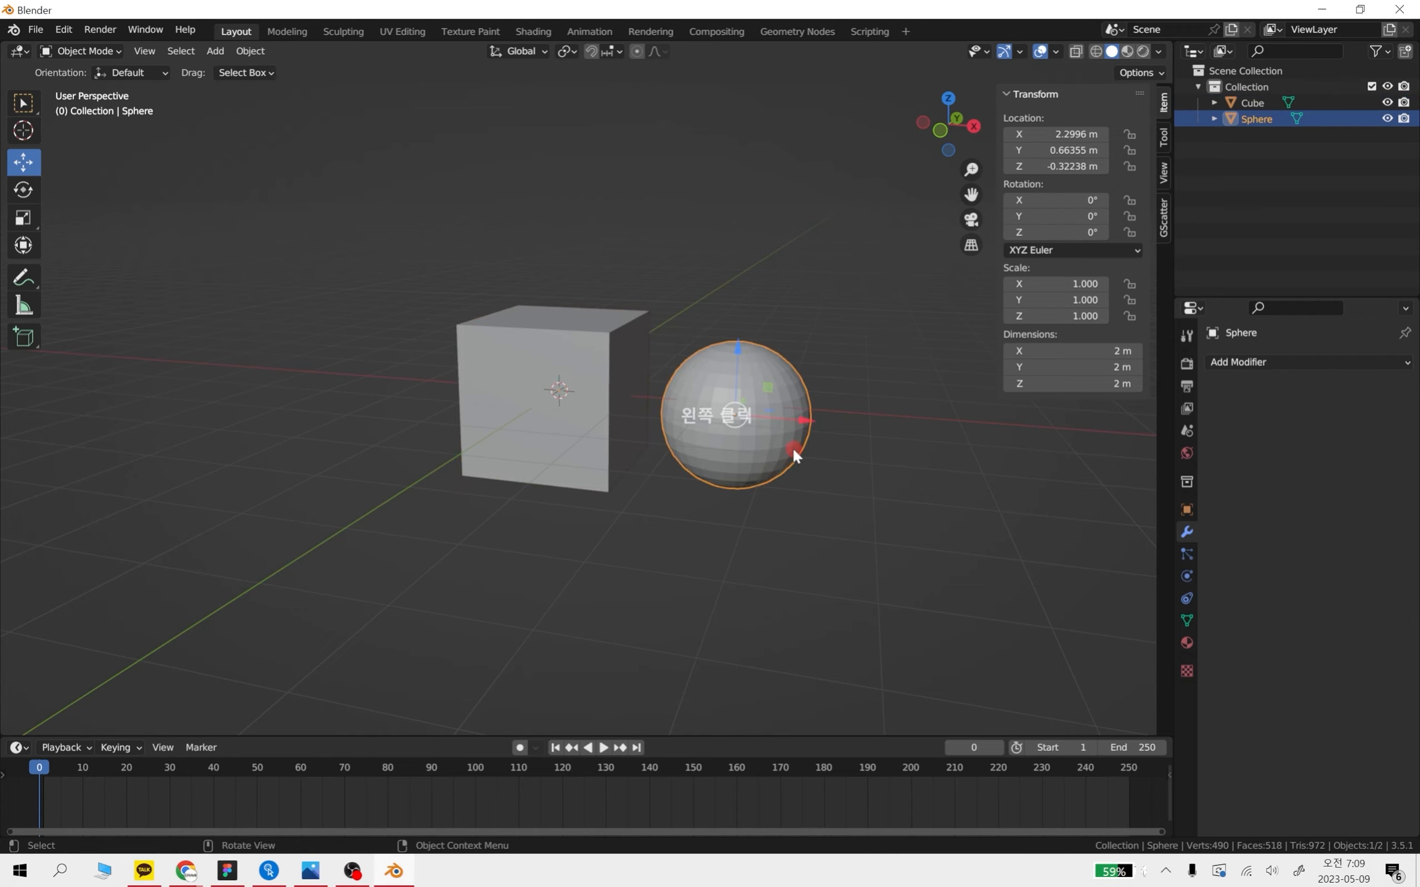
pyautogui.press('Delete')
pyautogui.click(604, 399)
pyautogui.press('Delete')
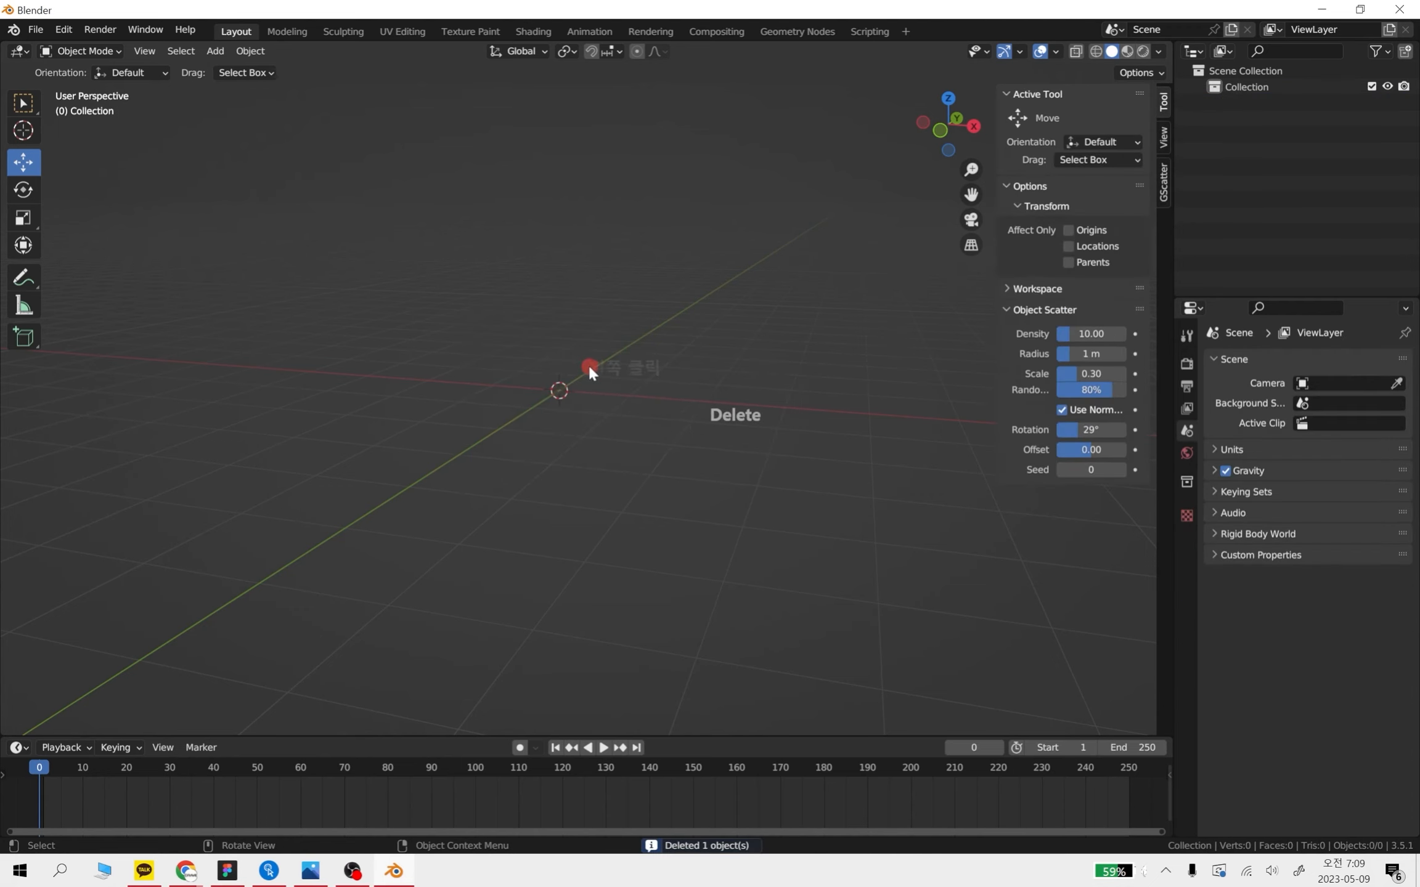
# Add a new 2 m cube at the world origin of the empty scene
pyautogui.scroll(2, 582, 412)
pyautogui.moveTo(643, 474); pyautogui.dragTo(551, 419, button='middle')
pyautogui.hotkey('shift', 'a')
pyautogui.moveTo(525, 395)
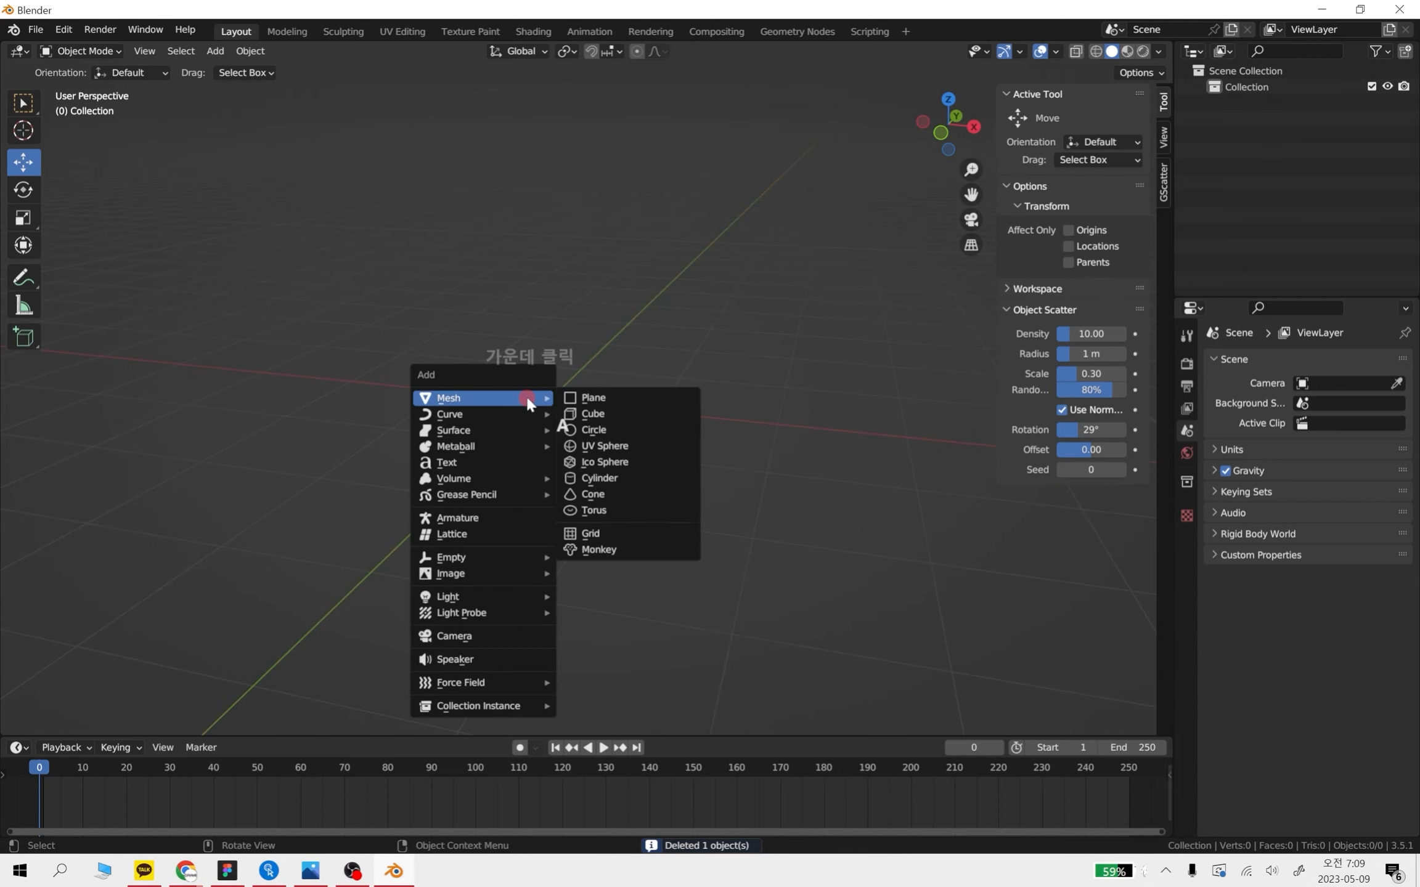
pyautogui.click(613, 413)
# Add a Wireframe modifier to the cube and set its thickness to 0.1 m
pyautogui.click(1251, 364)
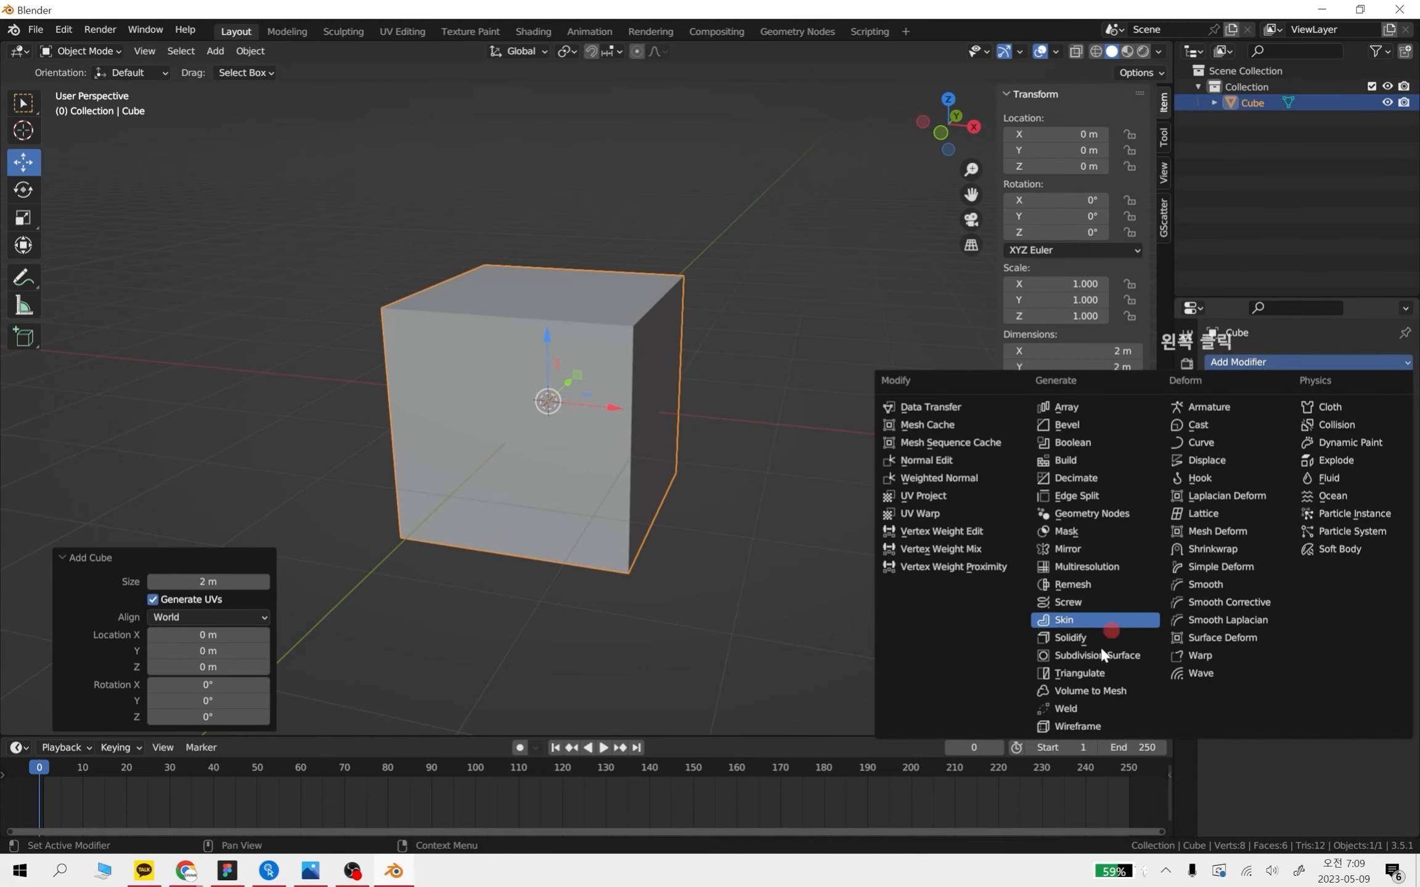
pyautogui.click(1084, 726)
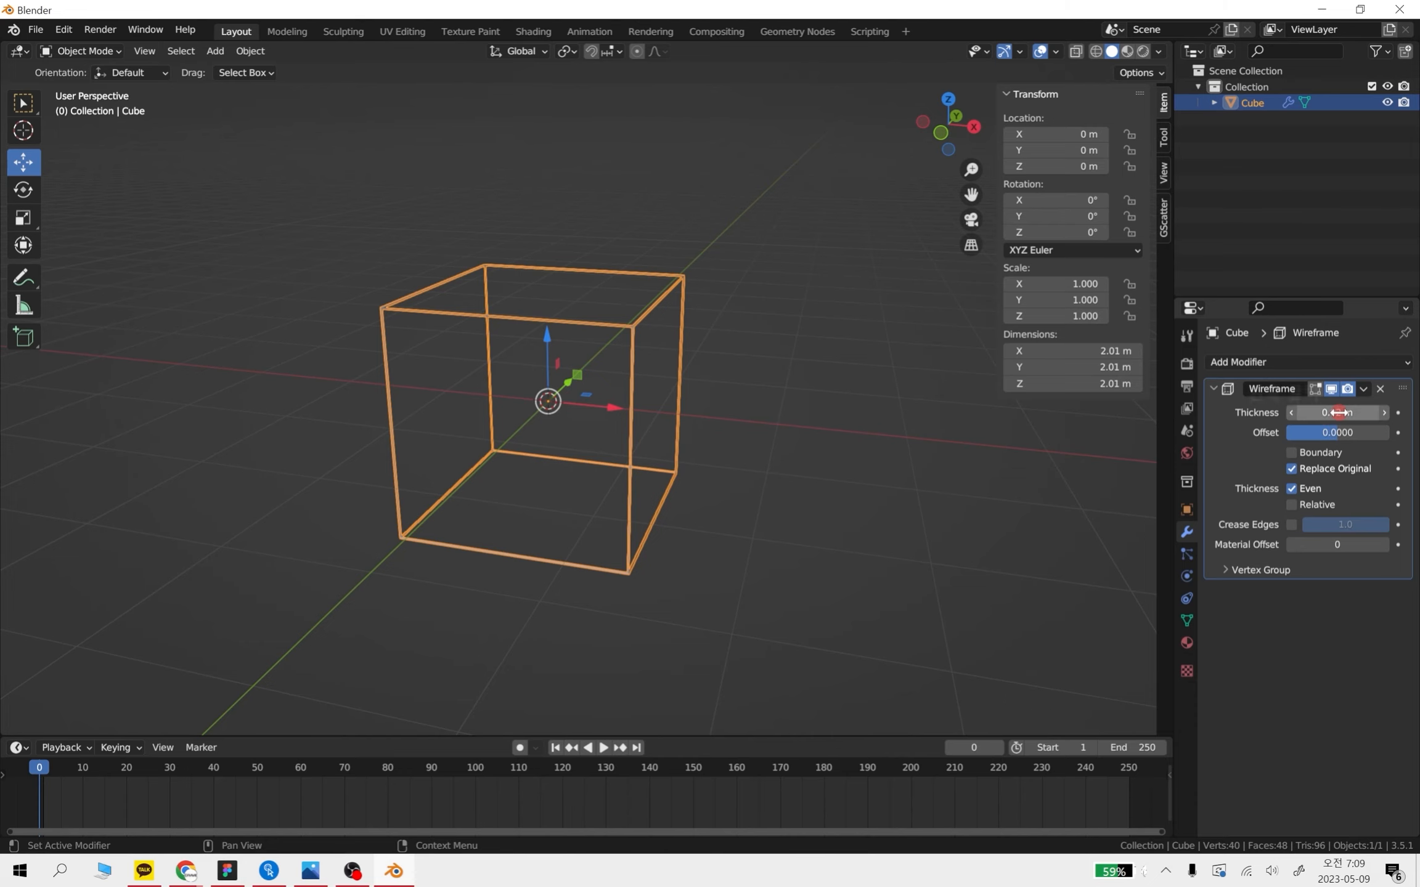
pyautogui.click(1339, 412)
pyautogui.write('0.')
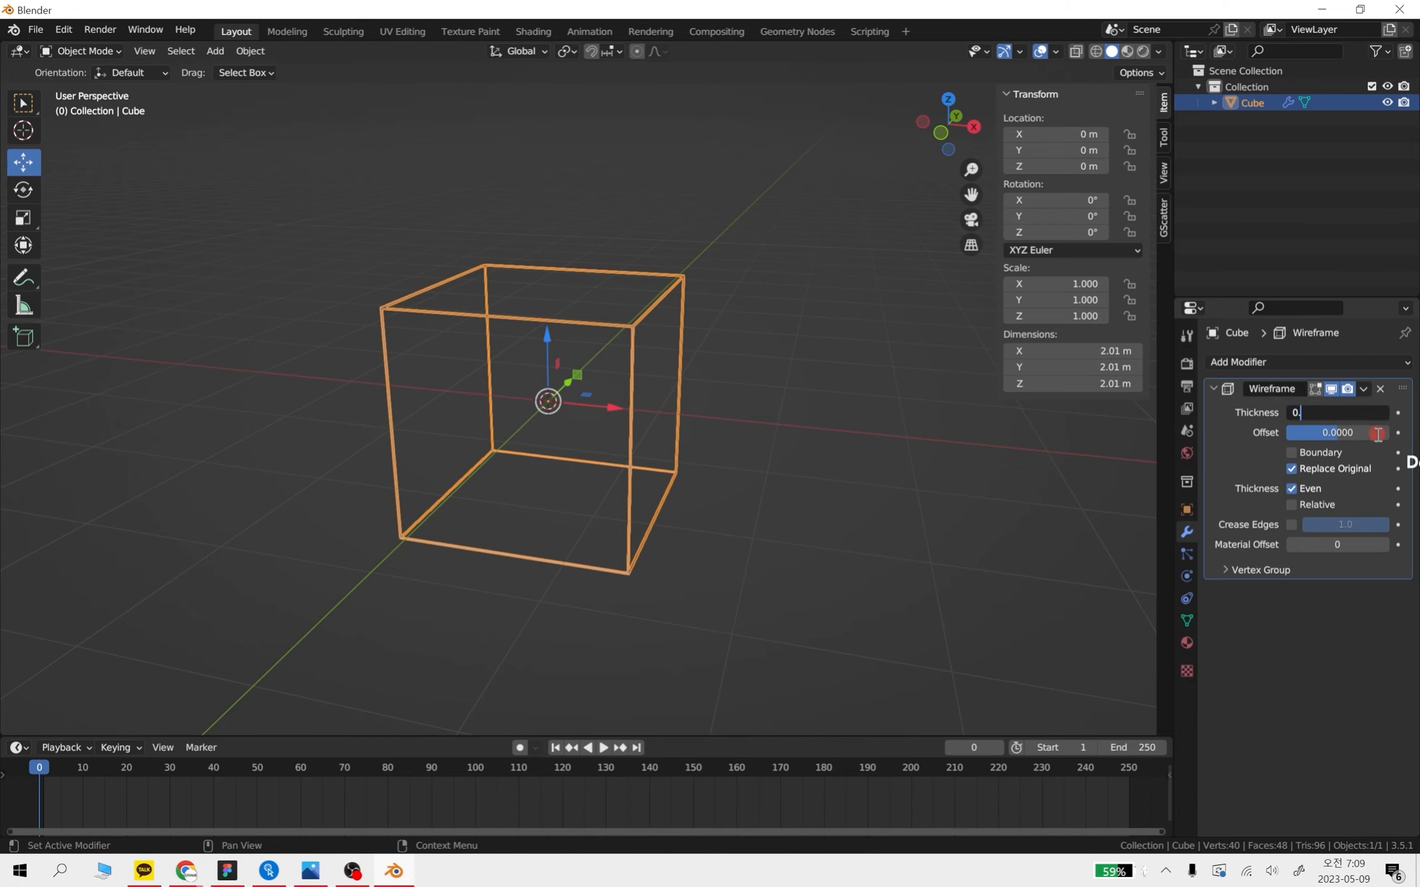
pyautogui.write('1')
pyautogui.press('Return')
pyautogui.scroll(3, 662, 446)
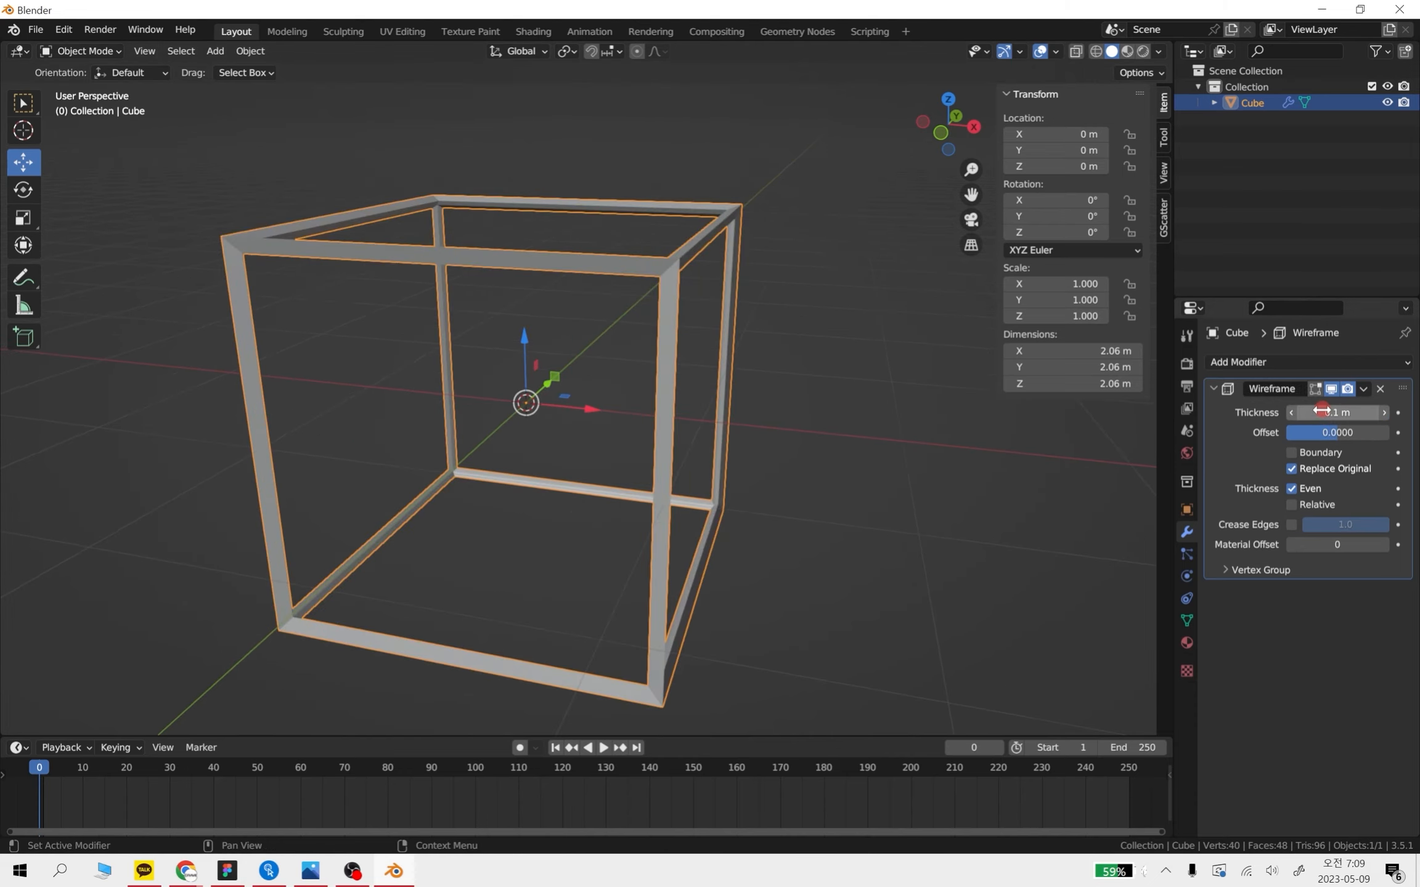
pyautogui.moveTo(1322, 410); pyautogui.dragTo(832, 433)
pyautogui.scroll(-2, 790, 485)
pyautogui.click(879, 496)
# Delete the wireframe cube from the scene
pyautogui.click(630, 443)
pyautogui.press('Delete')
pyautogui.moveTo(757, 485); pyautogui.dragTo(732, 460, button='middle')
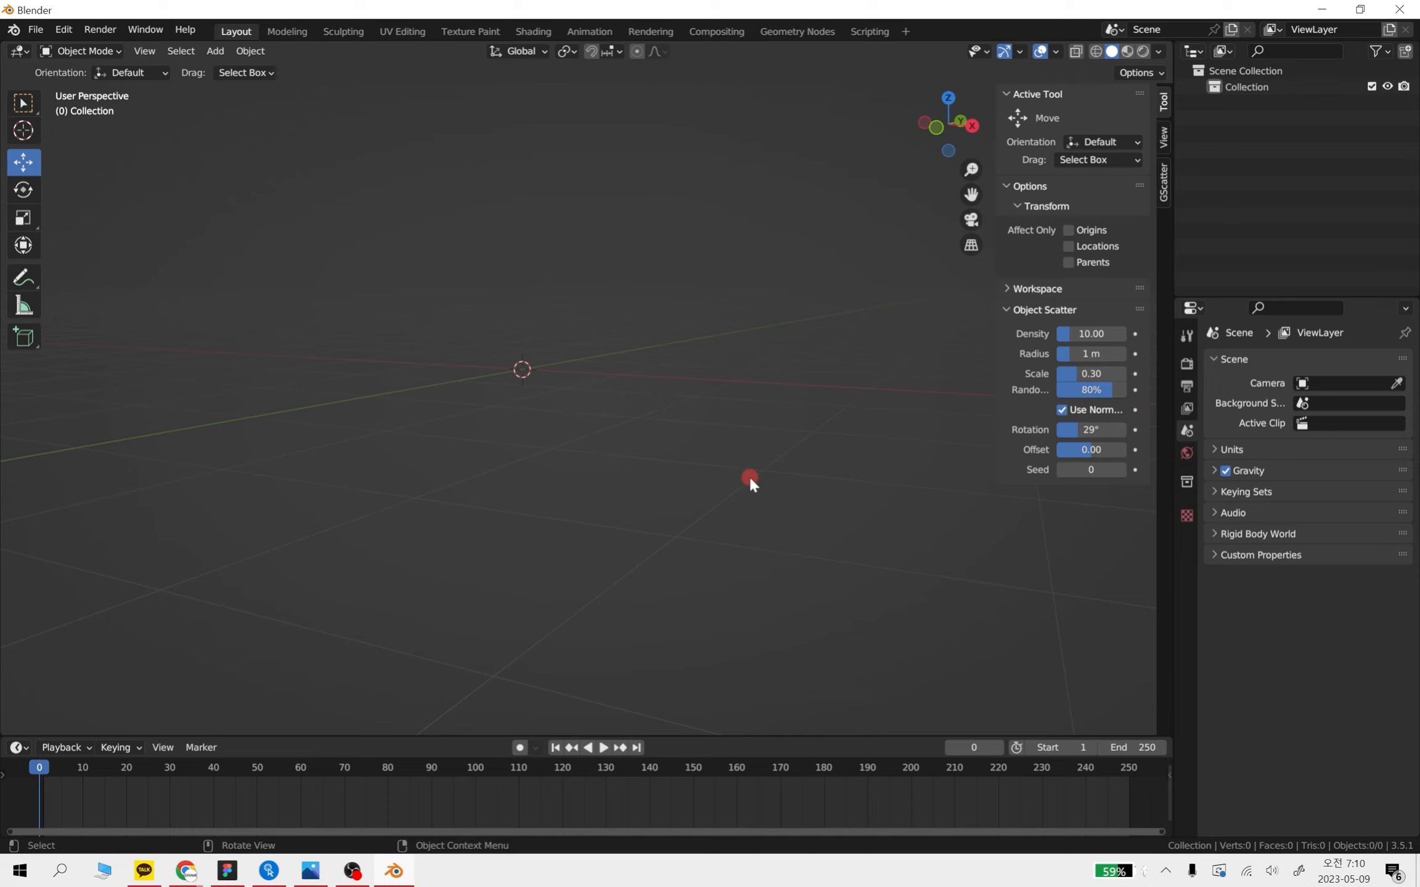
# Add a 2 m cube and move it along the X axis to about -4.72 m
pyautogui.moveTo(541, 370); pyautogui.dragTo(595, 411, button='middle')
pyautogui.hotkey('shift', 'a')
pyautogui.moveTo(558, 374)
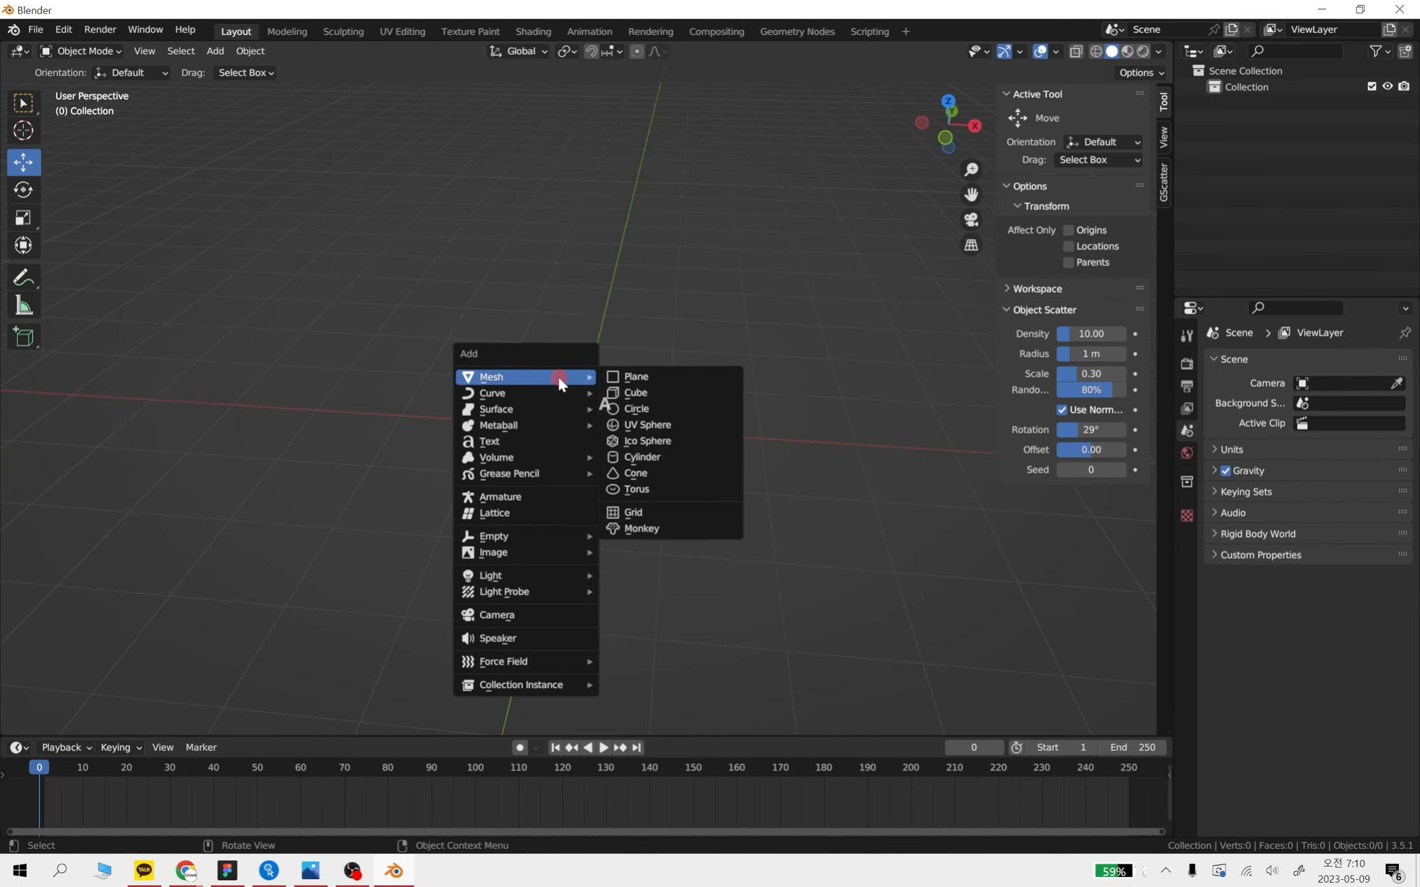
pyautogui.click(635, 396)
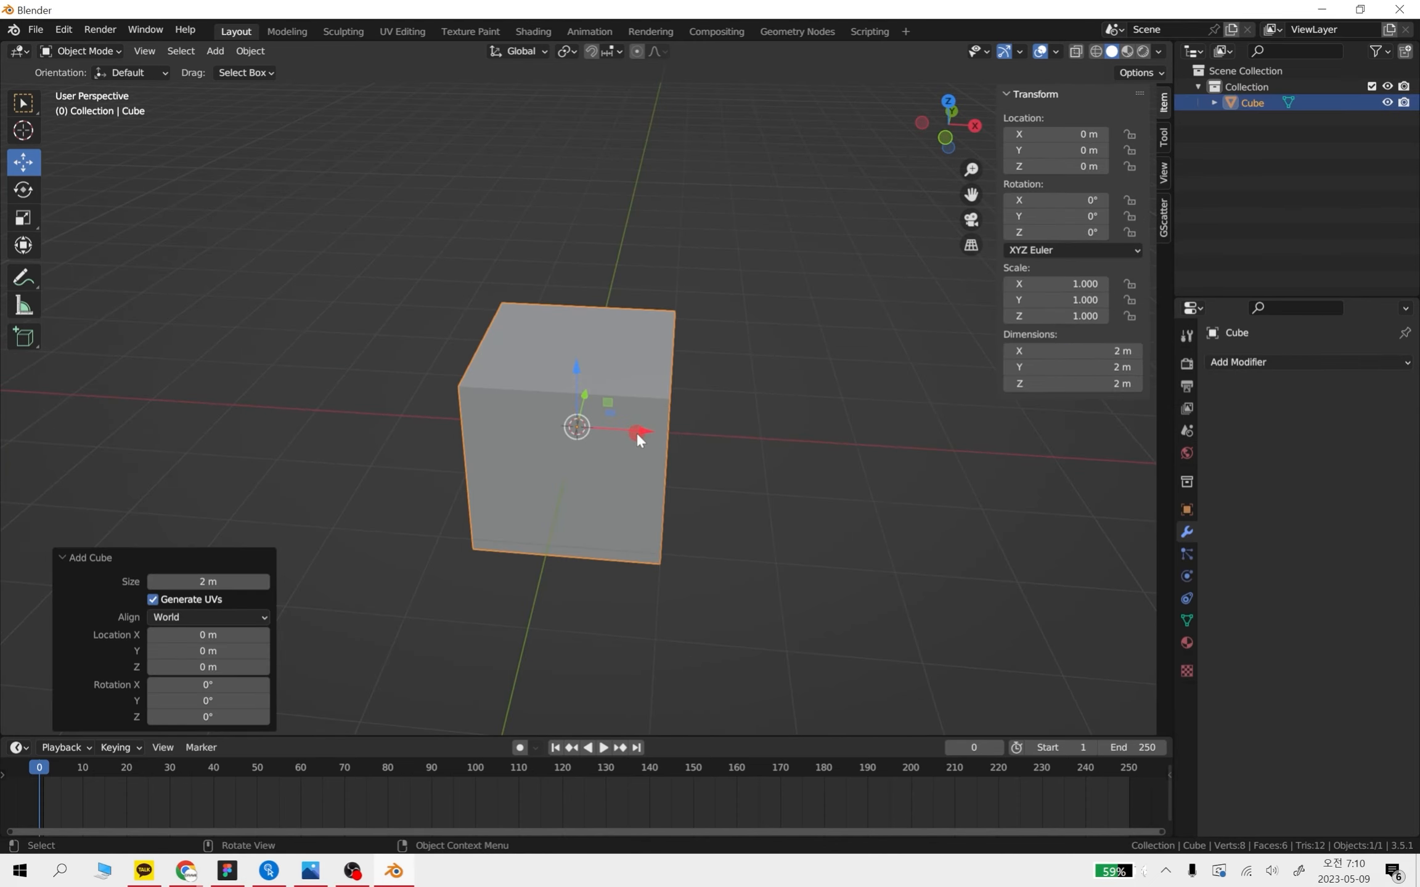
pyautogui.moveTo(635, 431); pyautogui.dragTo(230, 389)
# Add a UV sphere and move it along the X axis to about -1.91 m, next to the cube
pyautogui.hotkey('shift', 'a')
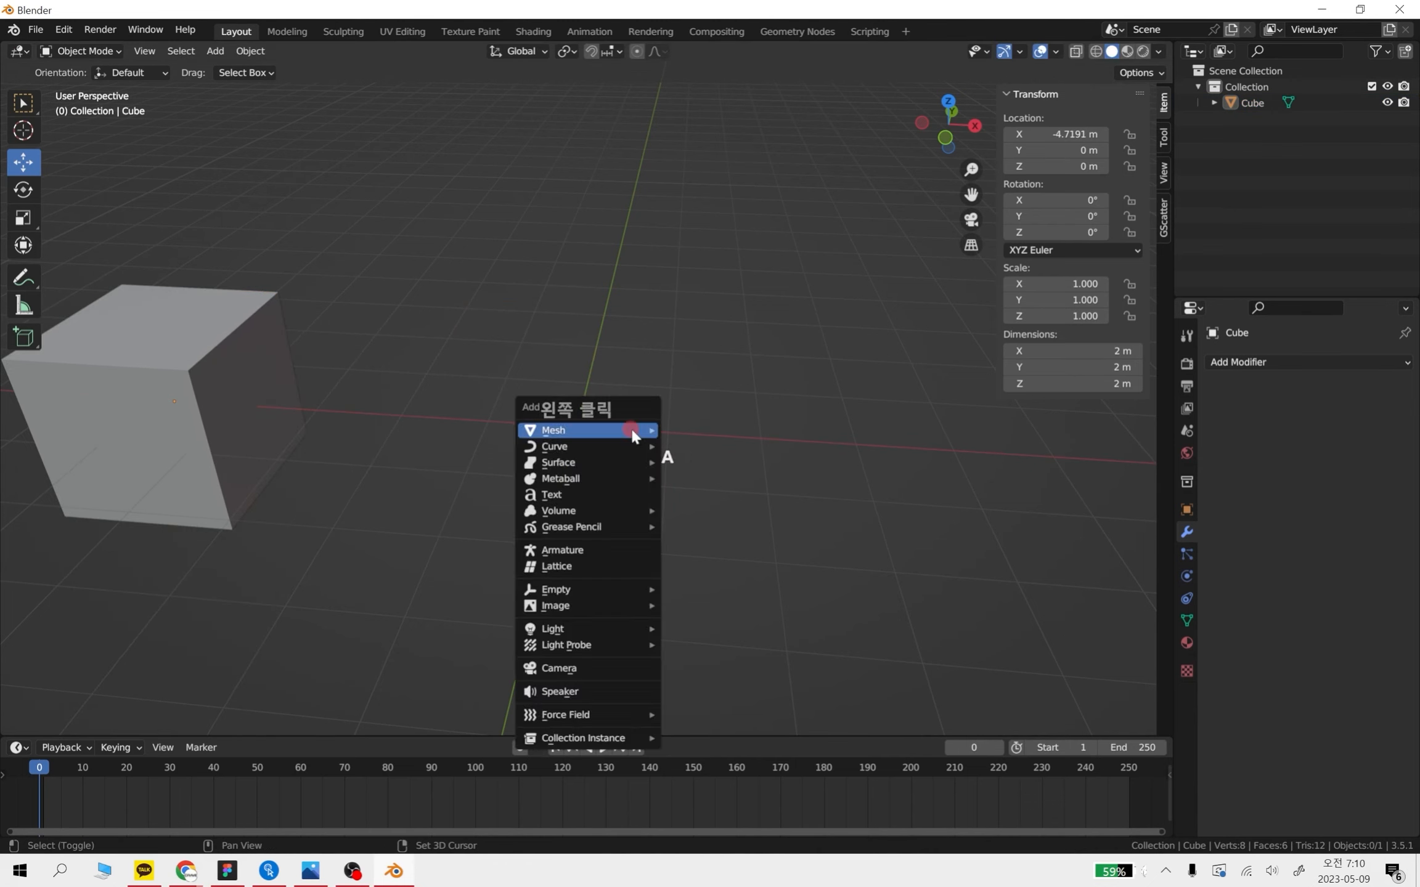
pyautogui.moveTo(643, 430)
pyautogui.click(712, 479)
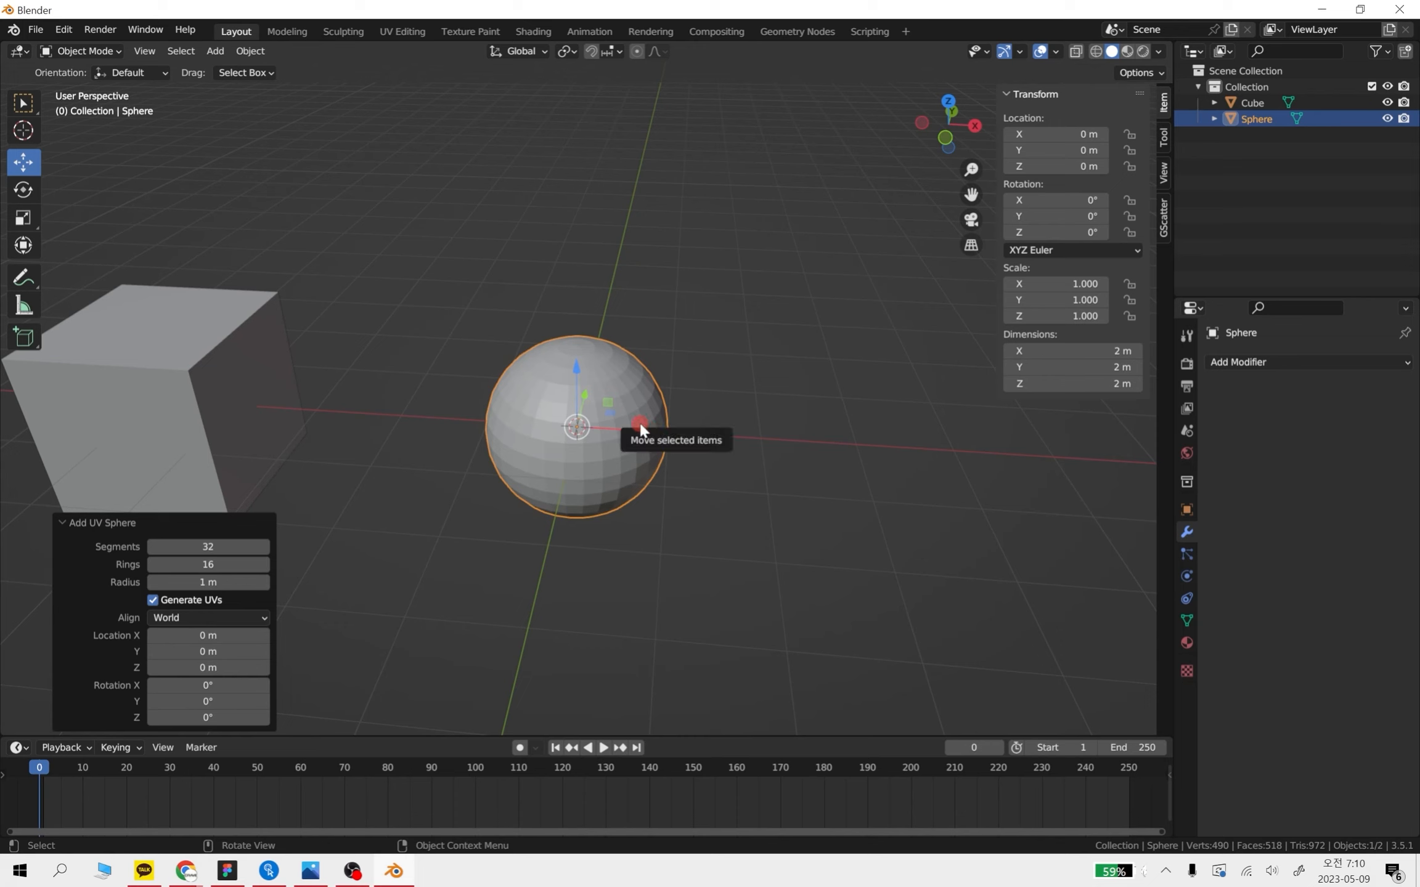
pyautogui.moveTo(638, 431); pyautogui.dragTo(468, 414)
pyautogui.click(675, 430)
# Add an ico sphere with 2 subdivisions and move it along the X axis to about 0.47 m
pyautogui.hotkey('shift', 'a')
pyautogui.moveTo(708, 384)
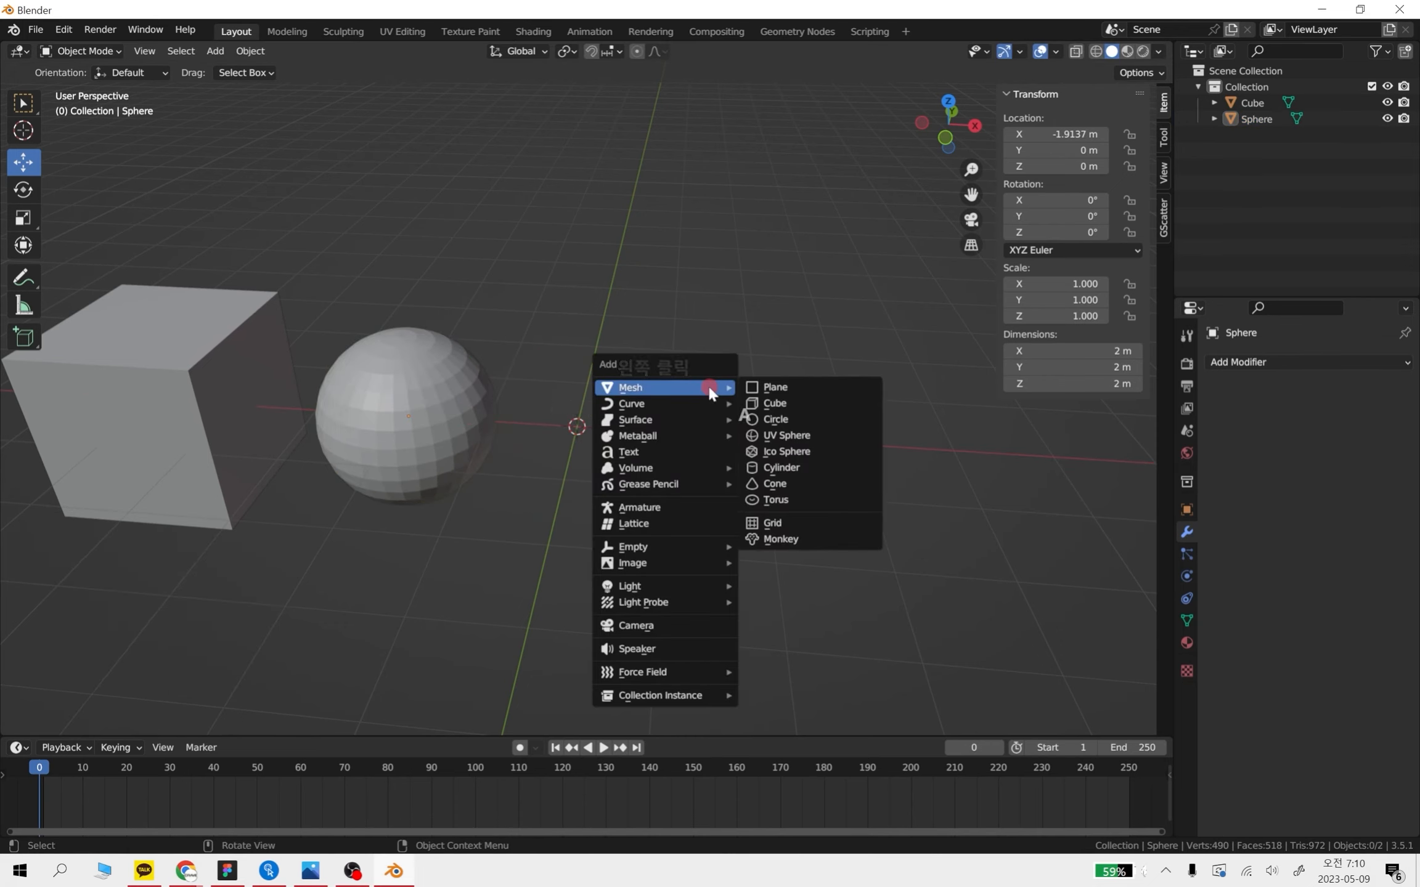
pyautogui.click(808, 453)
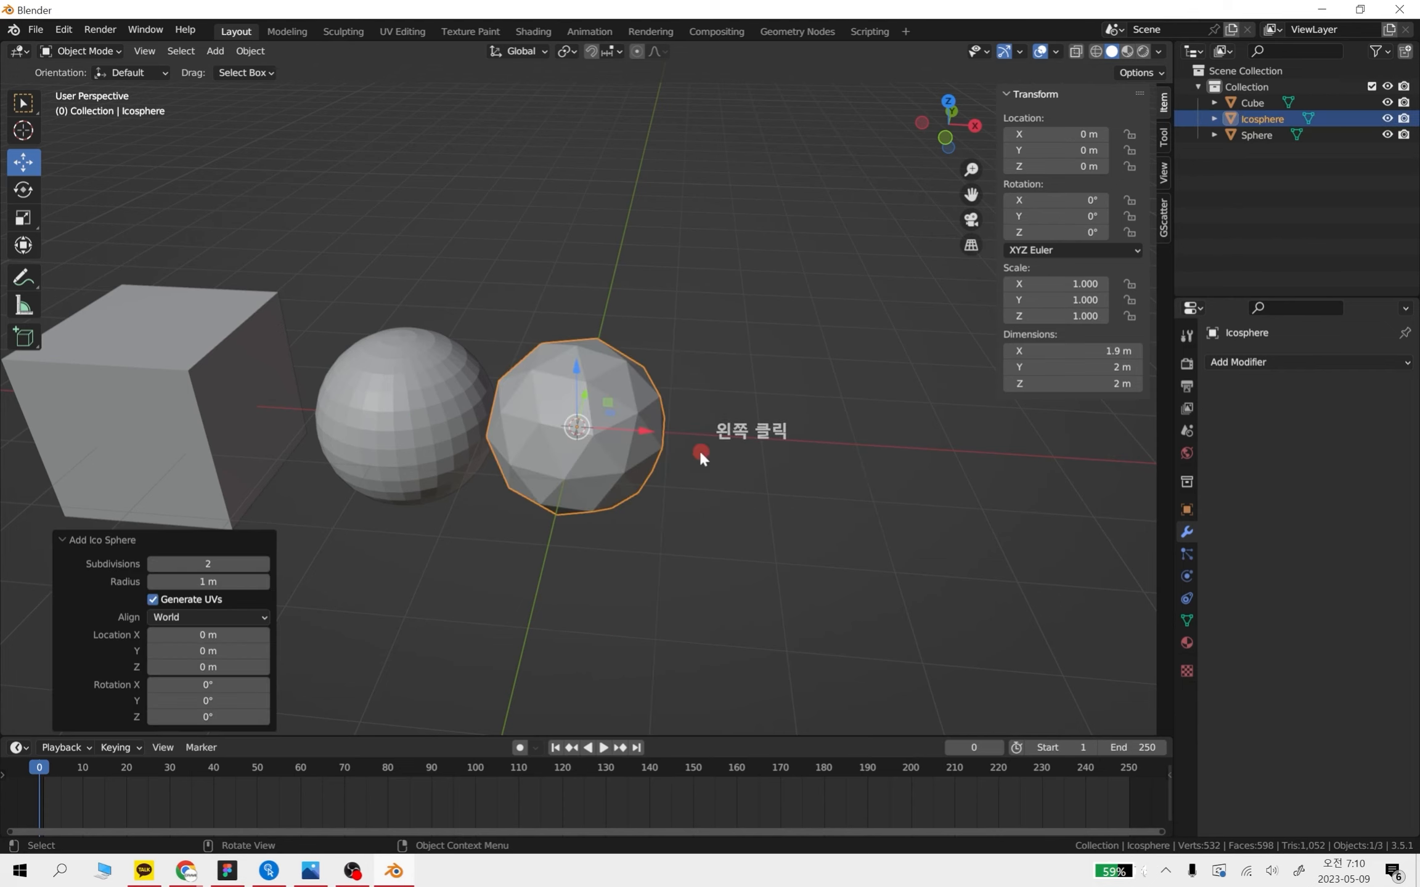
pyautogui.moveTo(639, 431); pyautogui.dragTo(681, 435)
pyautogui.click(851, 463)
# Add a cylinder and move it along the X axis to about 2.76 m, completing the row of four primitives
pyautogui.hotkey('shift', 'a')
pyautogui.moveTo(757, 457)
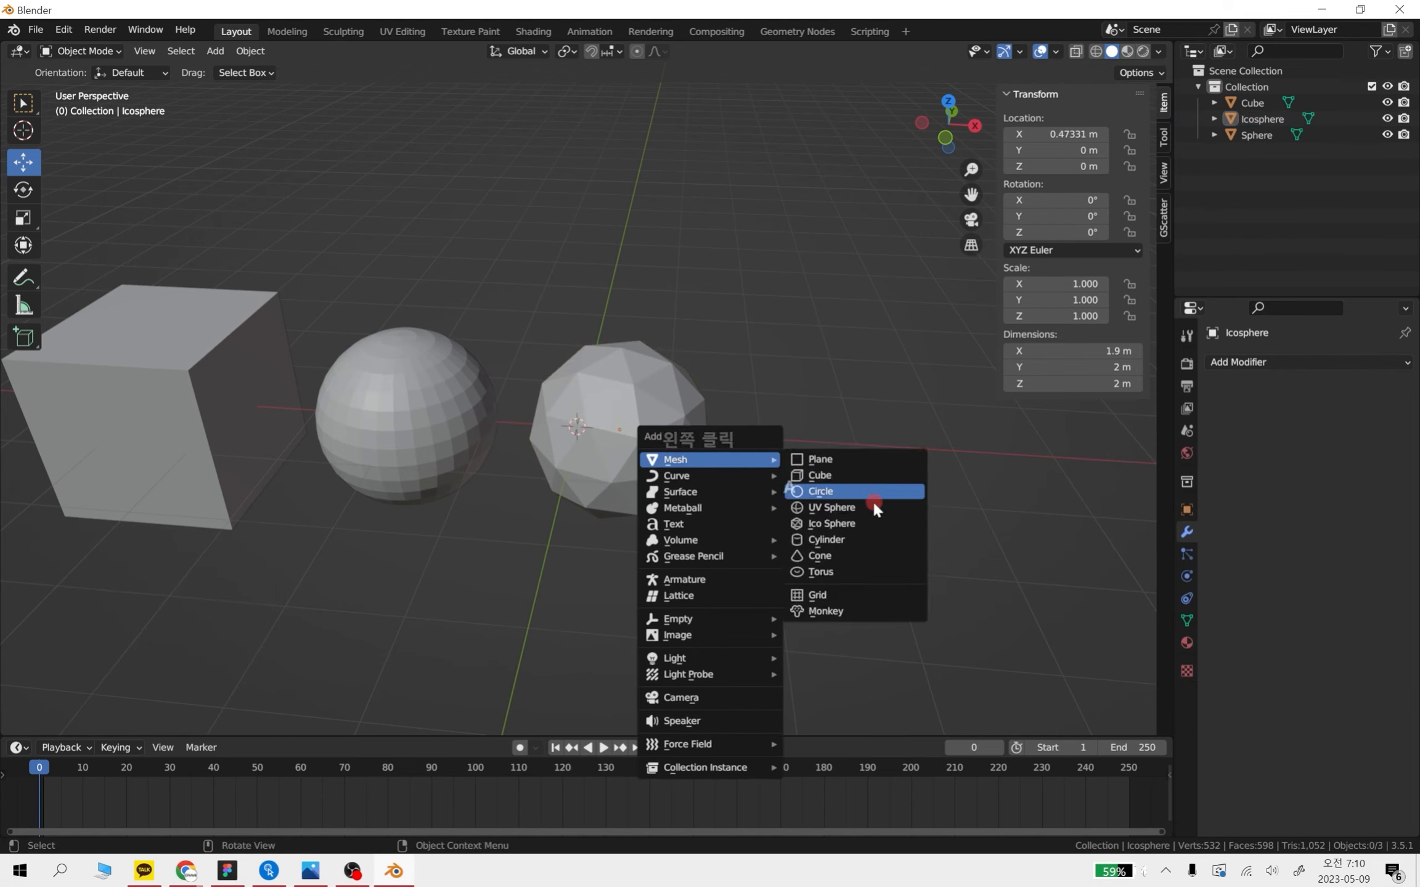
pyautogui.click(861, 539)
pyautogui.moveTo(635, 427); pyautogui.dragTo(888, 453)
pyautogui.click(1007, 521)
# Add a cone and move it along the X axis to about 5.28 m, beside the cylinder
pyautogui.hotkey('shift', 'a')
pyautogui.moveTo(535, 414)
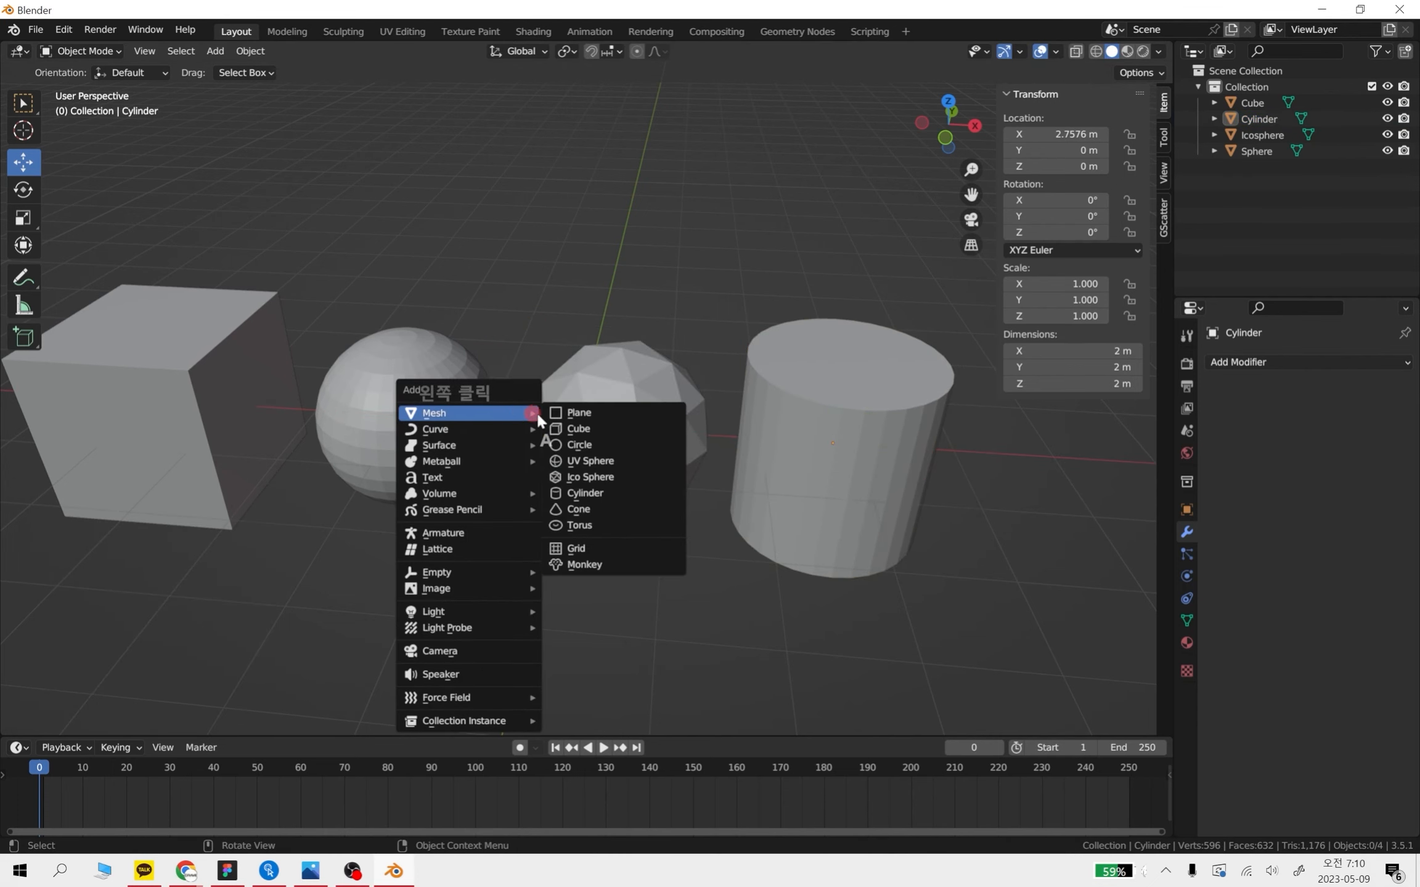
pyautogui.click(602, 506)
pyautogui.moveTo(636, 422); pyautogui.dragTo(963, 436)
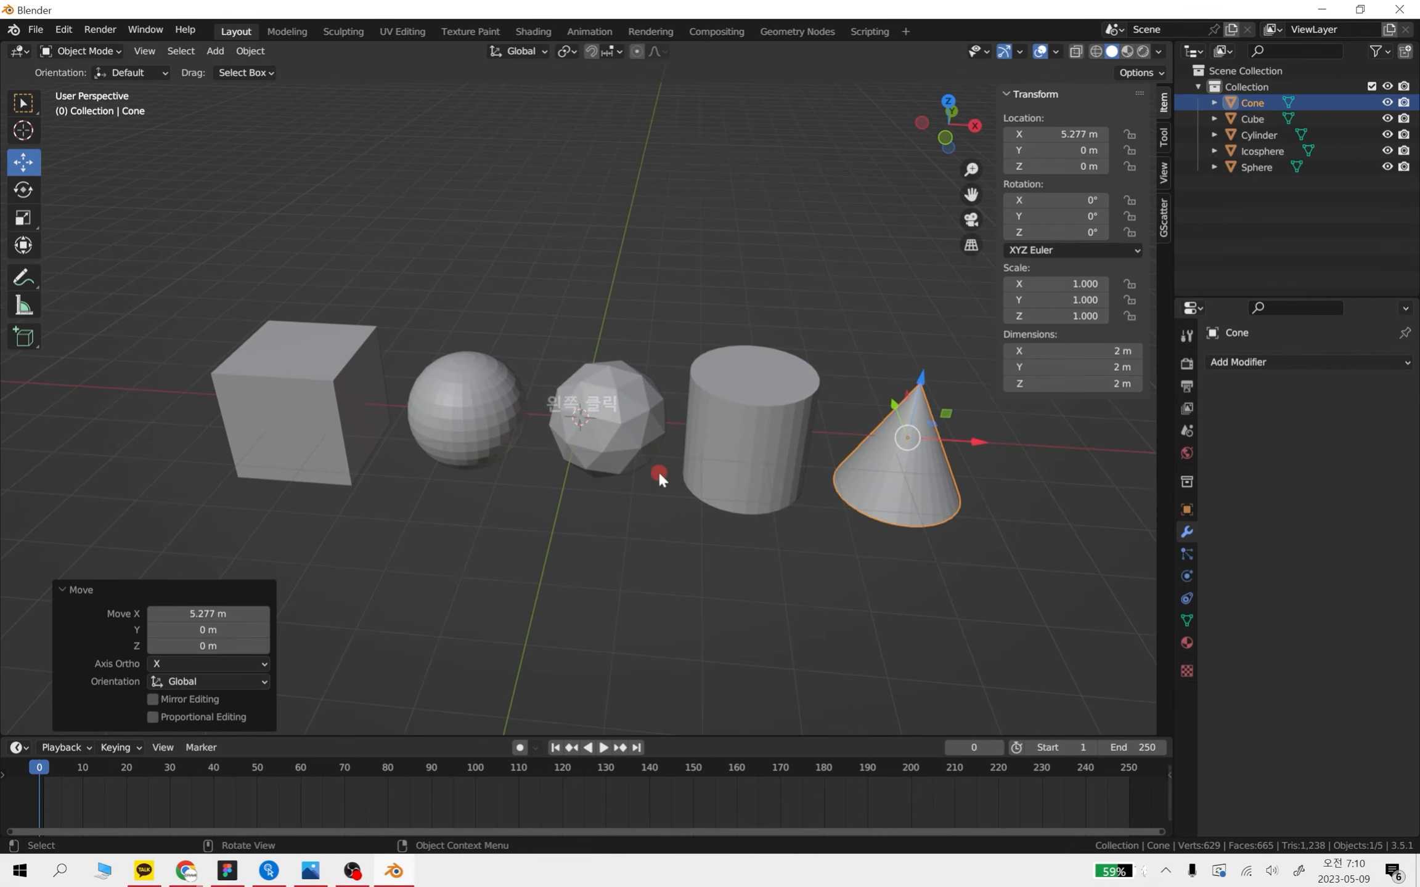
pyautogui.click(690, 469)
# Add a torus and move it along the X axis to about 7.40 m, next to the cone
pyautogui.hotkey('shift', 'a')
pyautogui.moveTo(587, 388)
pyautogui.click(687, 505)
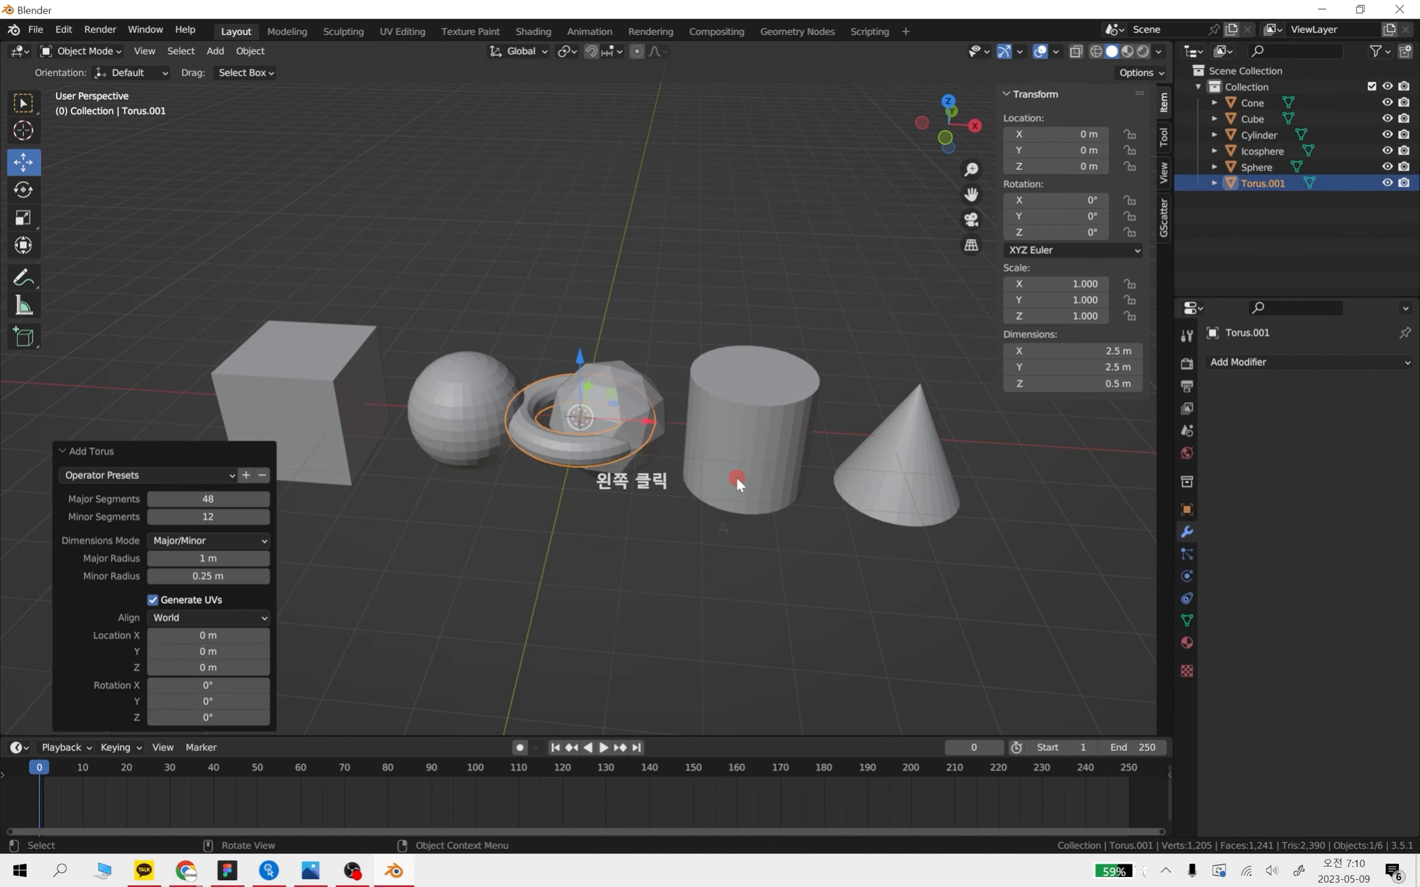
pyautogui.moveTo(641, 417); pyautogui.dragTo(1106, 459)
pyautogui.click(1010, 563)
# Add a monkey head and move it along the X axis to about 10.38 m, at the end of the row
pyautogui.scroll(-2, 751, 437)
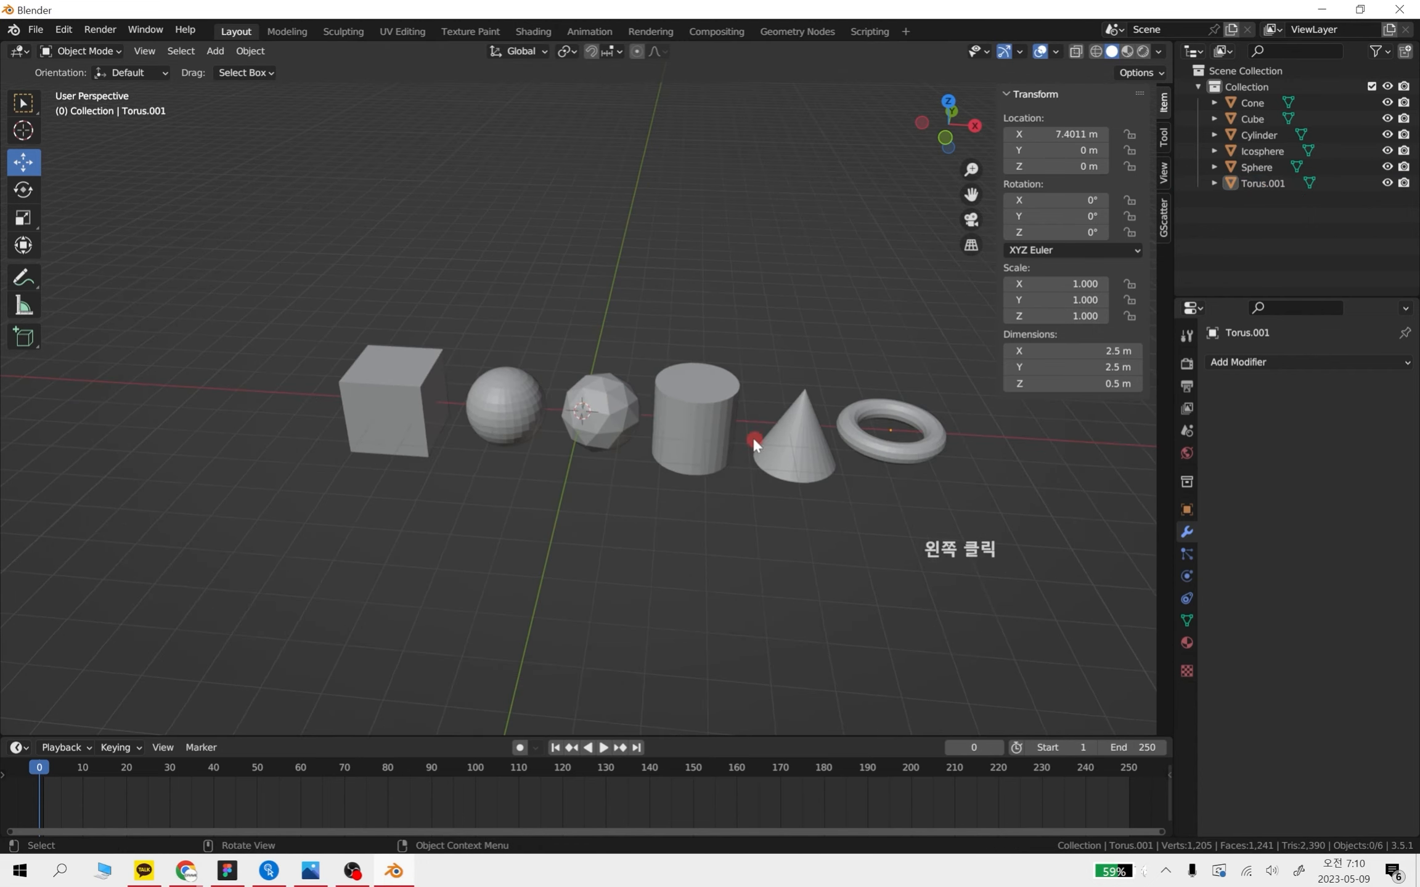
pyautogui.moveTo(674, 396); pyautogui.dragTo(661, 378, button='middle')
pyautogui.hotkey('shift', 'a')
pyautogui.moveTo(628, 388)
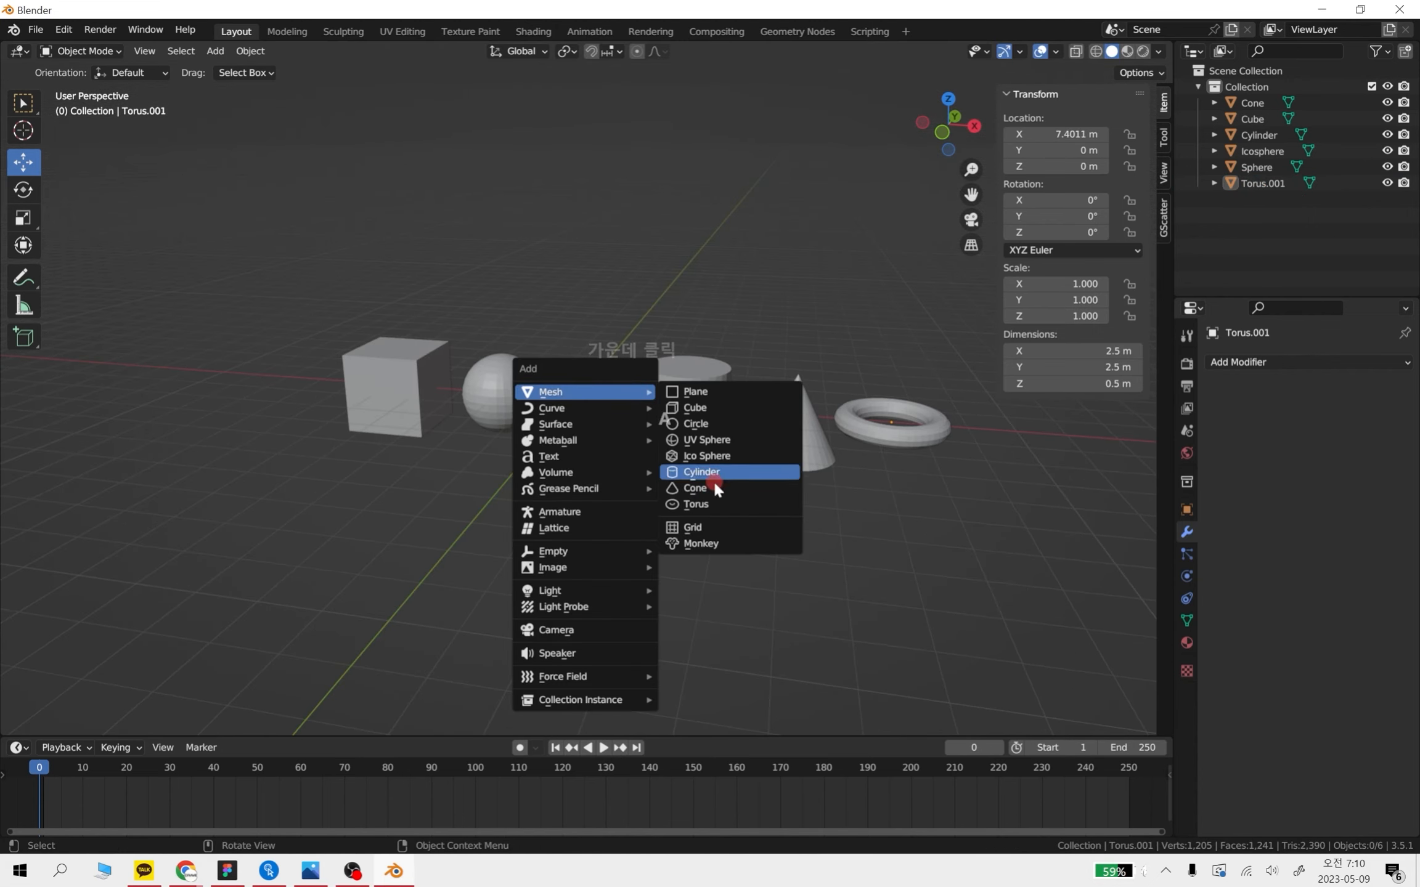
pyautogui.click(710, 540)
pyautogui.moveTo(595, 372); pyautogui.dragTo(1048, 412)
pyautogui.click(1018, 524)
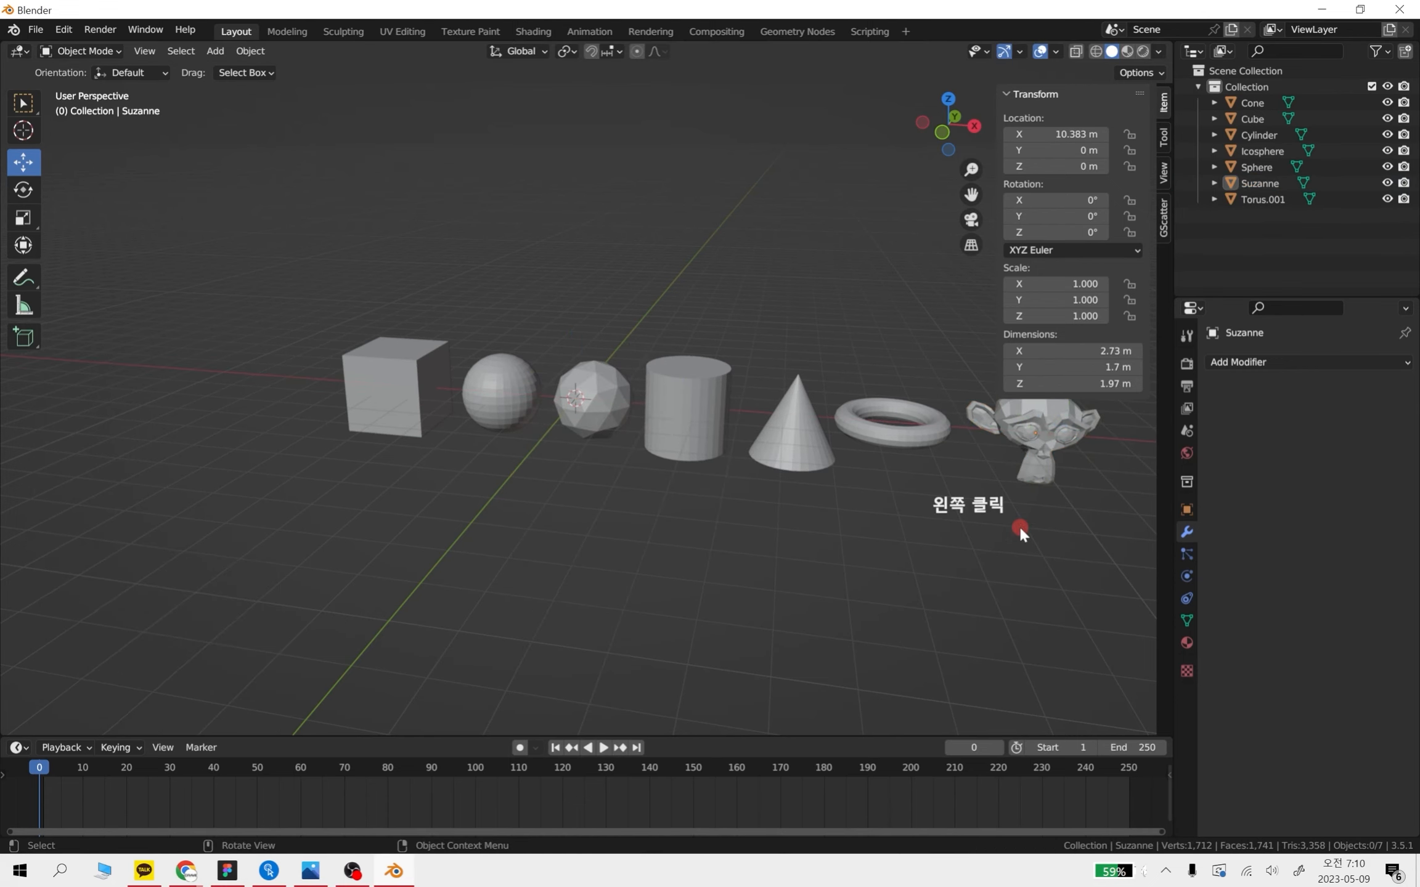
# Select all seven primitives and shift them together about 2.67 m in the negative X direction
pyautogui.keyDown('shift'); pyautogui.moveTo(1018, 524); pyautogui.dragTo(783, 483, button='middle'); pyautogui.keyUp('shift')
pyautogui.moveTo(977, 517); pyautogui.dragTo(248, 241)
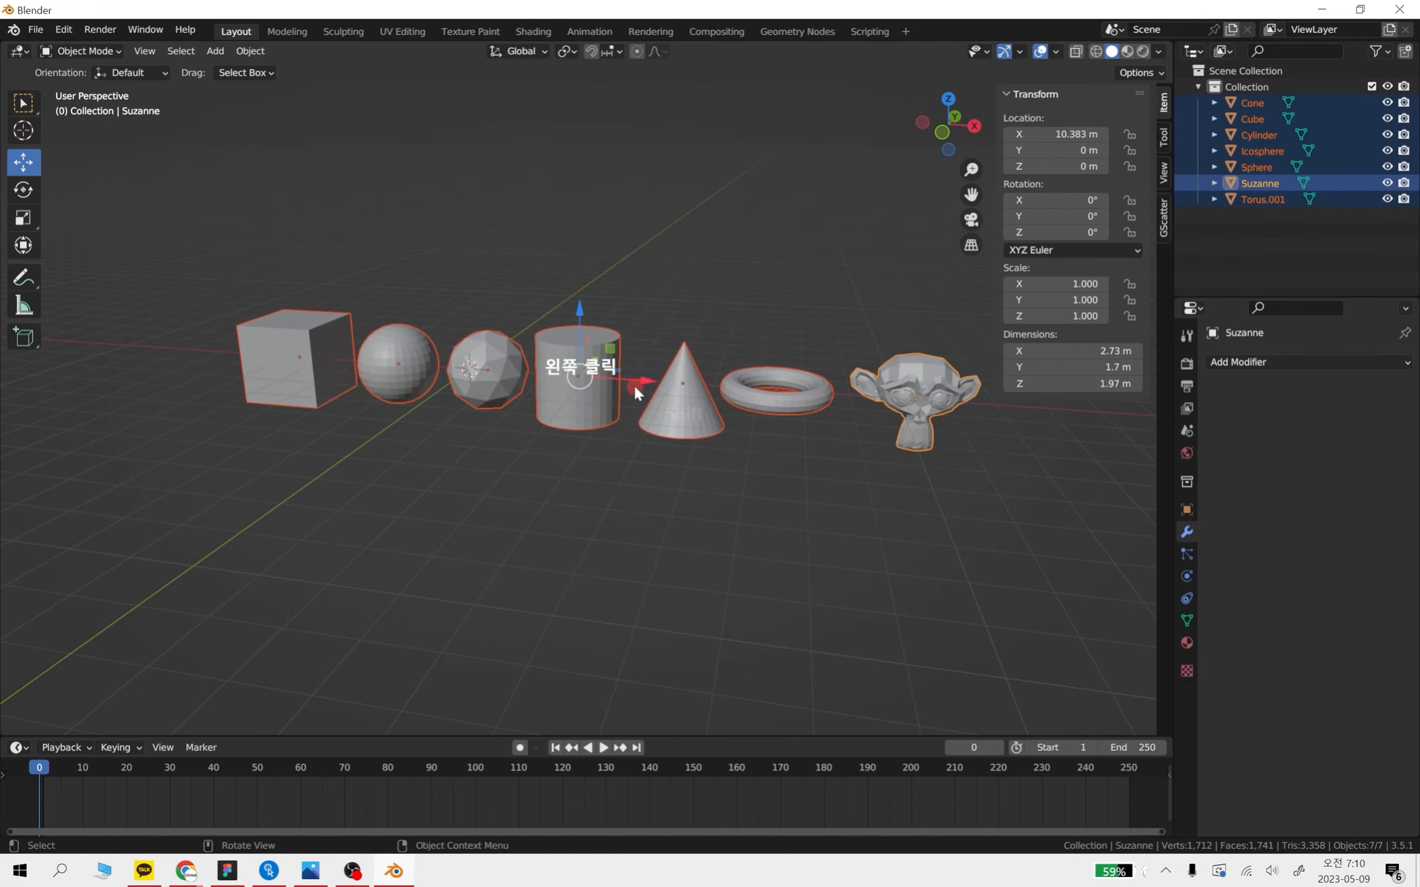
pyautogui.moveTo(634, 384); pyautogui.dragTo(438, 372)
pyautogui.click(613, 454)
pyautogui.scroll(6, 612, 455)
pyautogui.moveTo(687, 446); pyautogui.dragTo(729, 430, button='middle')
pyautogui.scroll(-7, 709, 437)
# Select the cone and raise it about 3.55 m along the Z axis, above the row
pyautogui.click(596, 435)
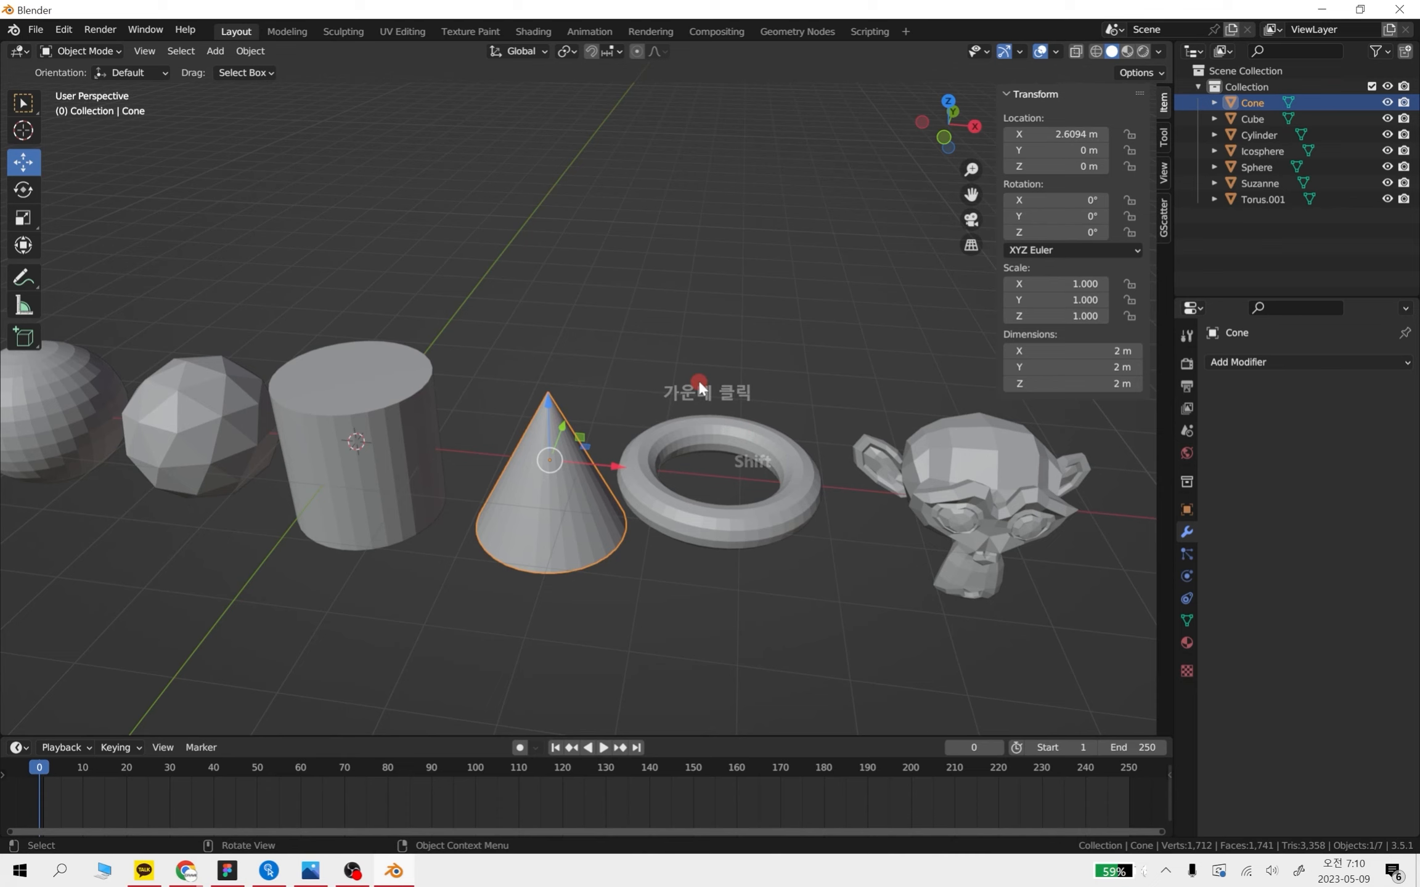
pyautogui.scroll(-3, 770, 453)
pyautogui.moveTo(683, 430); pyautogui.dragTo(696, 412, button='middle')
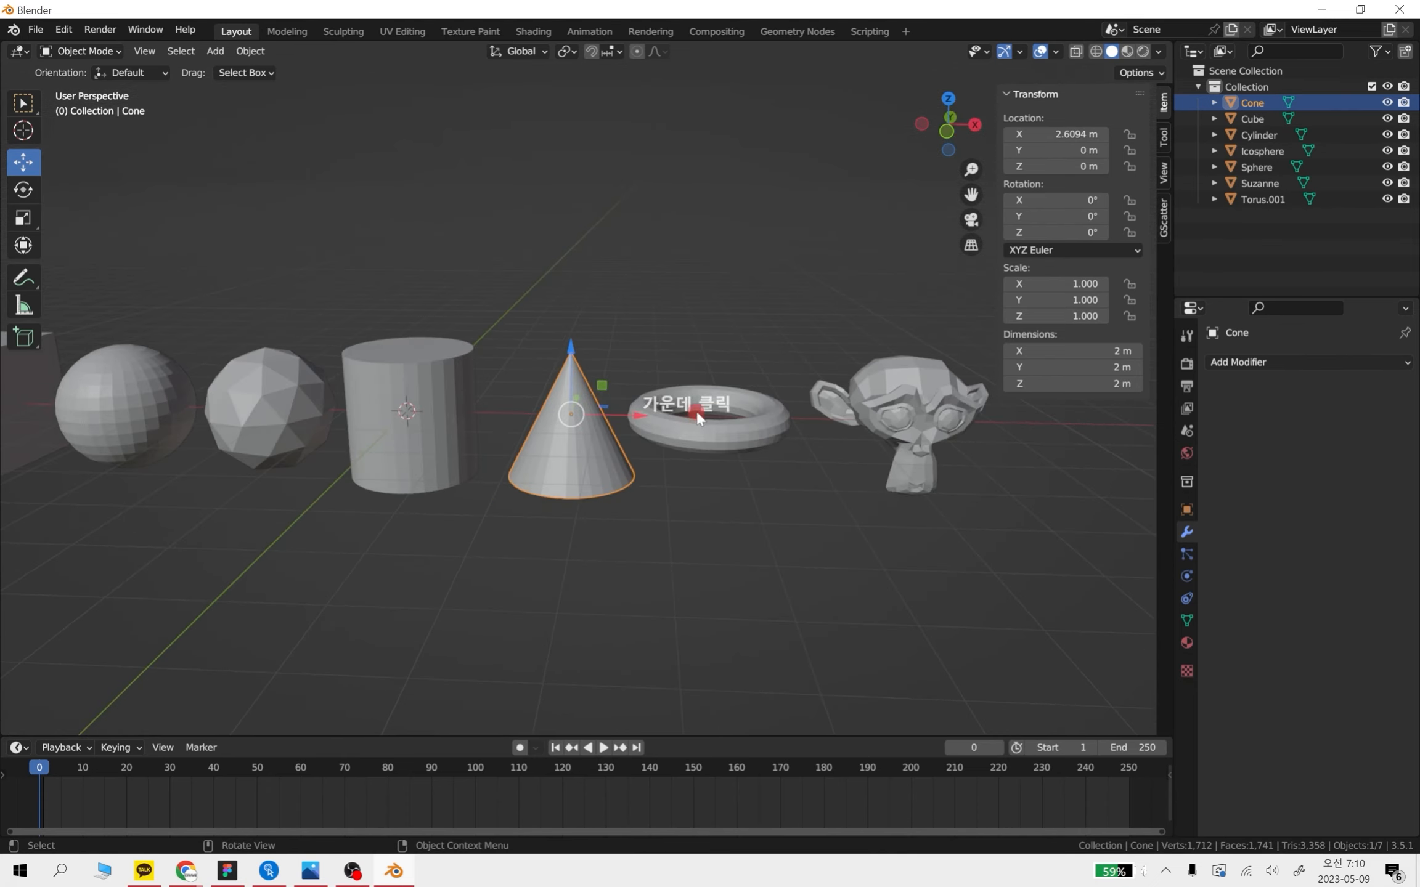
pyautogui.moveTo(578, 369); pyautogui.dragTo(571, 126)
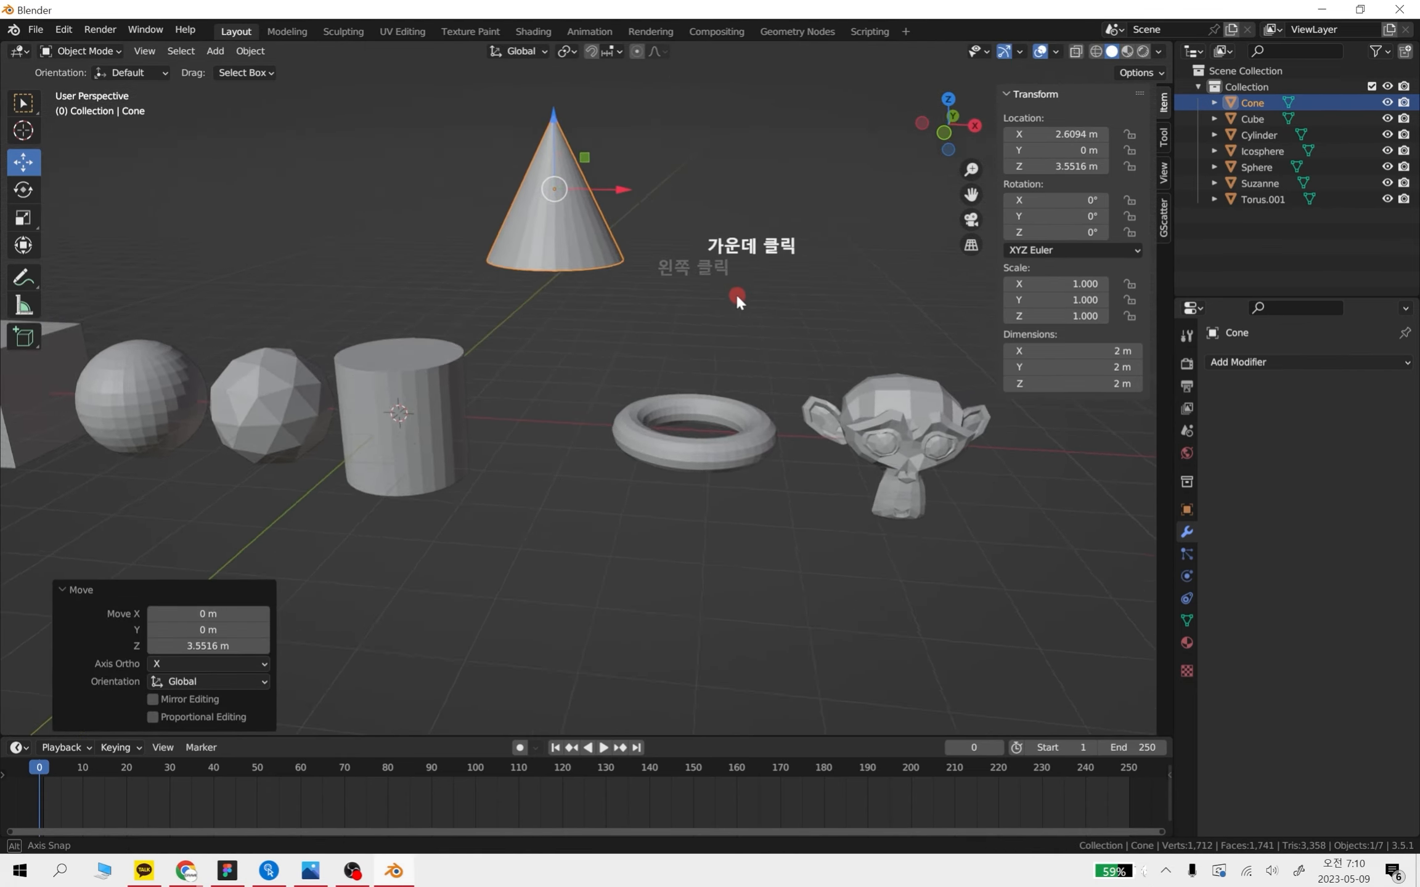
pyautogui.moveTo(735, 291); pyautogui.dragTo(585, 398, button='middle')
pyautogui.scroll(4, 629, 368)
pyautogui.scroll(-2, 635, 368)
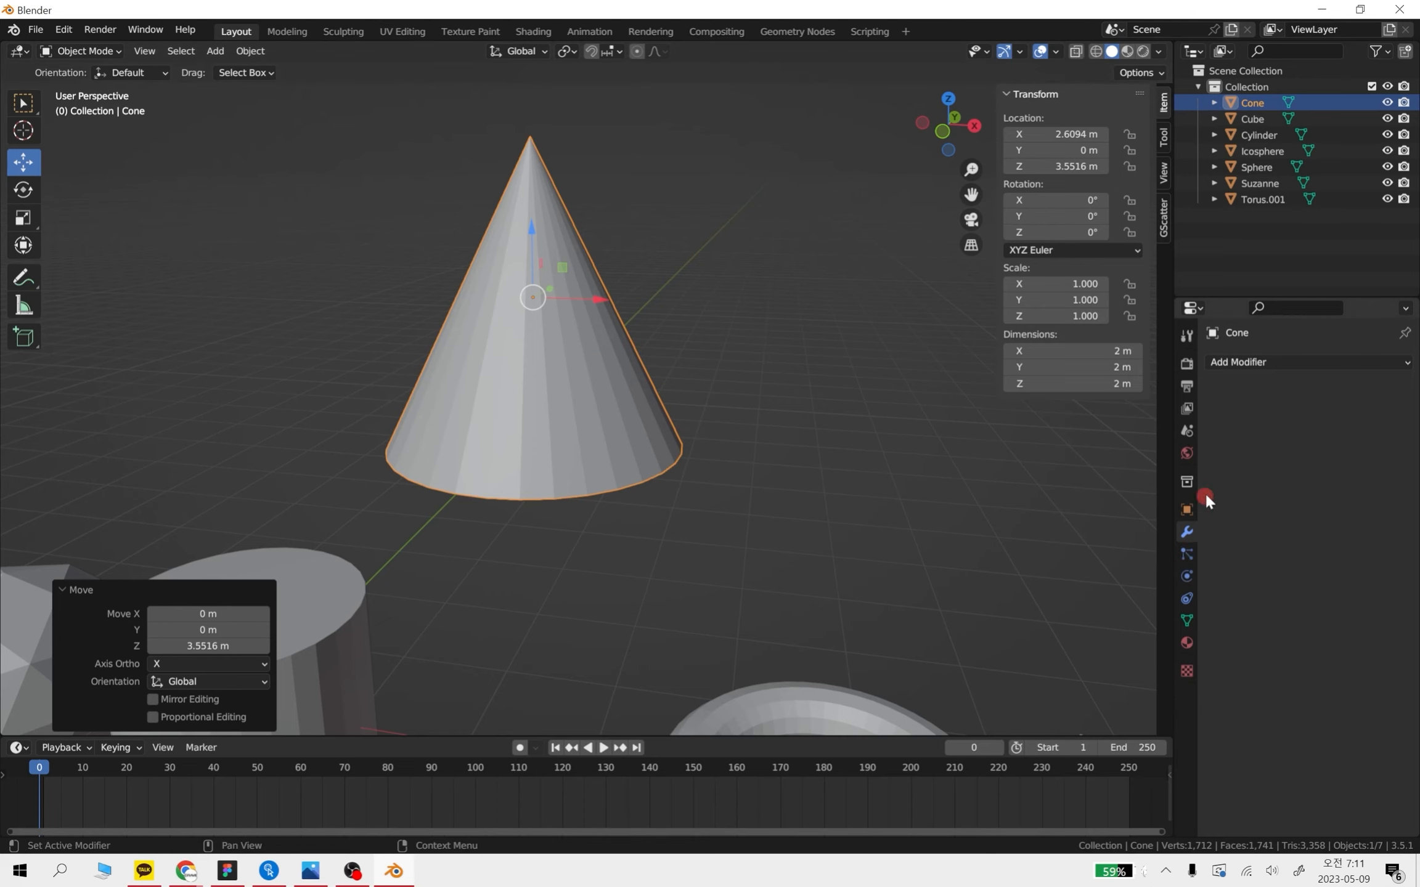
# Add a Wireframe modifier to the cone and set its thickness to 0.028 m
pyautogui.click(1251, 362)
pyautogui.click(1072, 727)
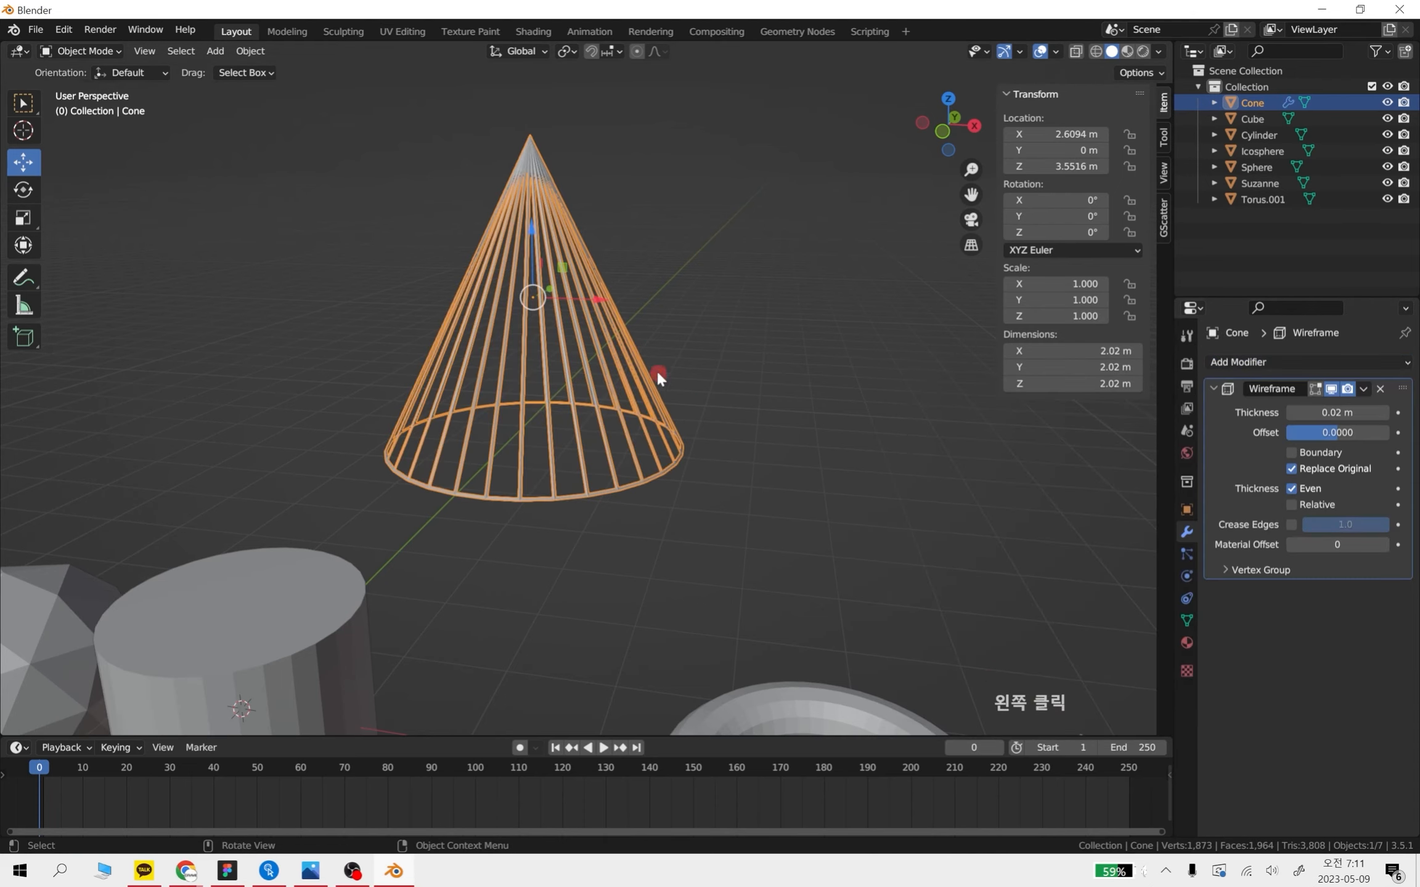
pyautogui.scroll(4, 679, 456)
pyautogui.scroll(-2, 787, 456)
pyautogui.moveTo(782, 457); pyautogui.dragTo(764, 440, button='middle')
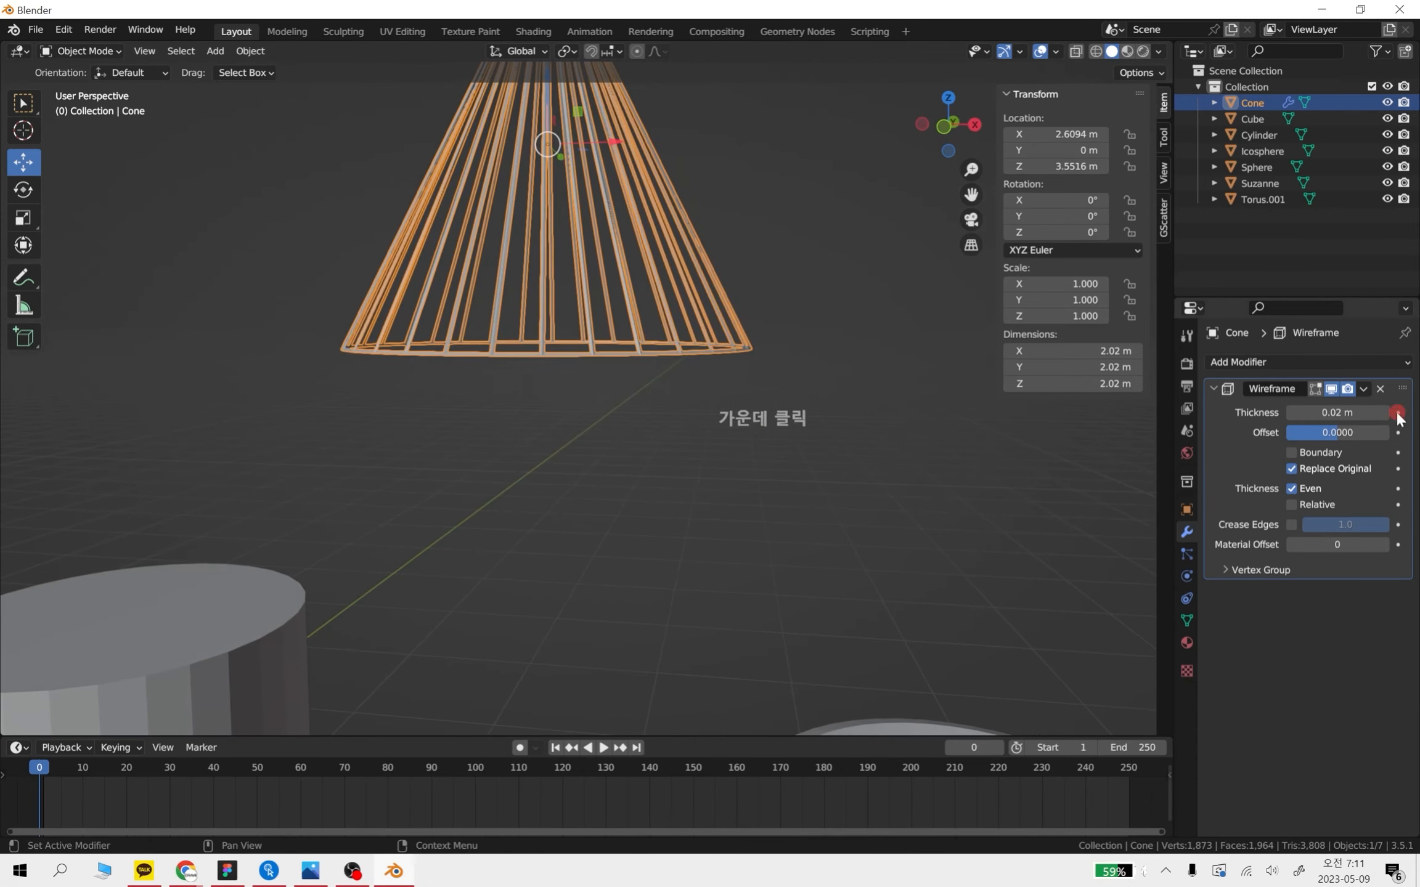
pyautogui.moveTo(1396, 417); pyautogui.dragTo(639, 412)
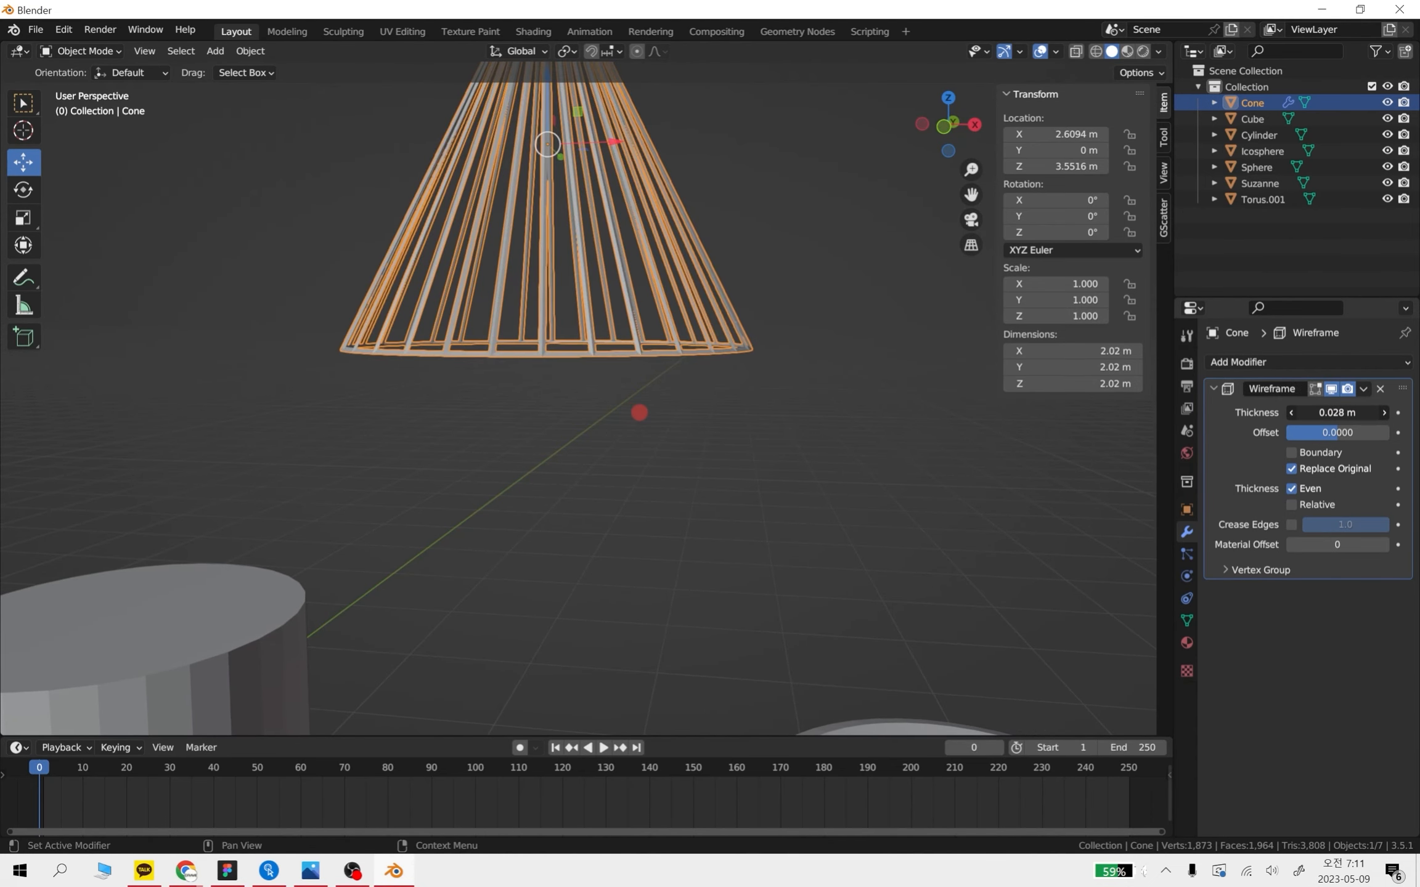
# Switch the viewport shading to Material Preview and reselect the wireframe cone
pyautogui.scroll(-3, 711, 412)
pyautogui.moveTo(711, 411)
pyautogui.mouseDown(button='middle')
pyautogui.moveTo(689, 478)
pyautogui.moveTo(707, 446)
pyautogui.moveTo(691, 418)
pyautogui.moveTo(703, 405)
pyautogui.mouseUp(button='middle')
pyautogui.click(707, 447)
pyautogui.click(534, 452)
pyautogui.click(1127, 52)
pyautogui.click(715, 419)
pyautogui.click(529, 313)
pyautogui.moveTo(530, 317); pyautogui.dragTo(573, 323, button='middle')
# In Edit Mode, lower the cone's tip vertex to a local Z of about -0.65 m, then return to Object Mode
pyautogui.press('Tab')
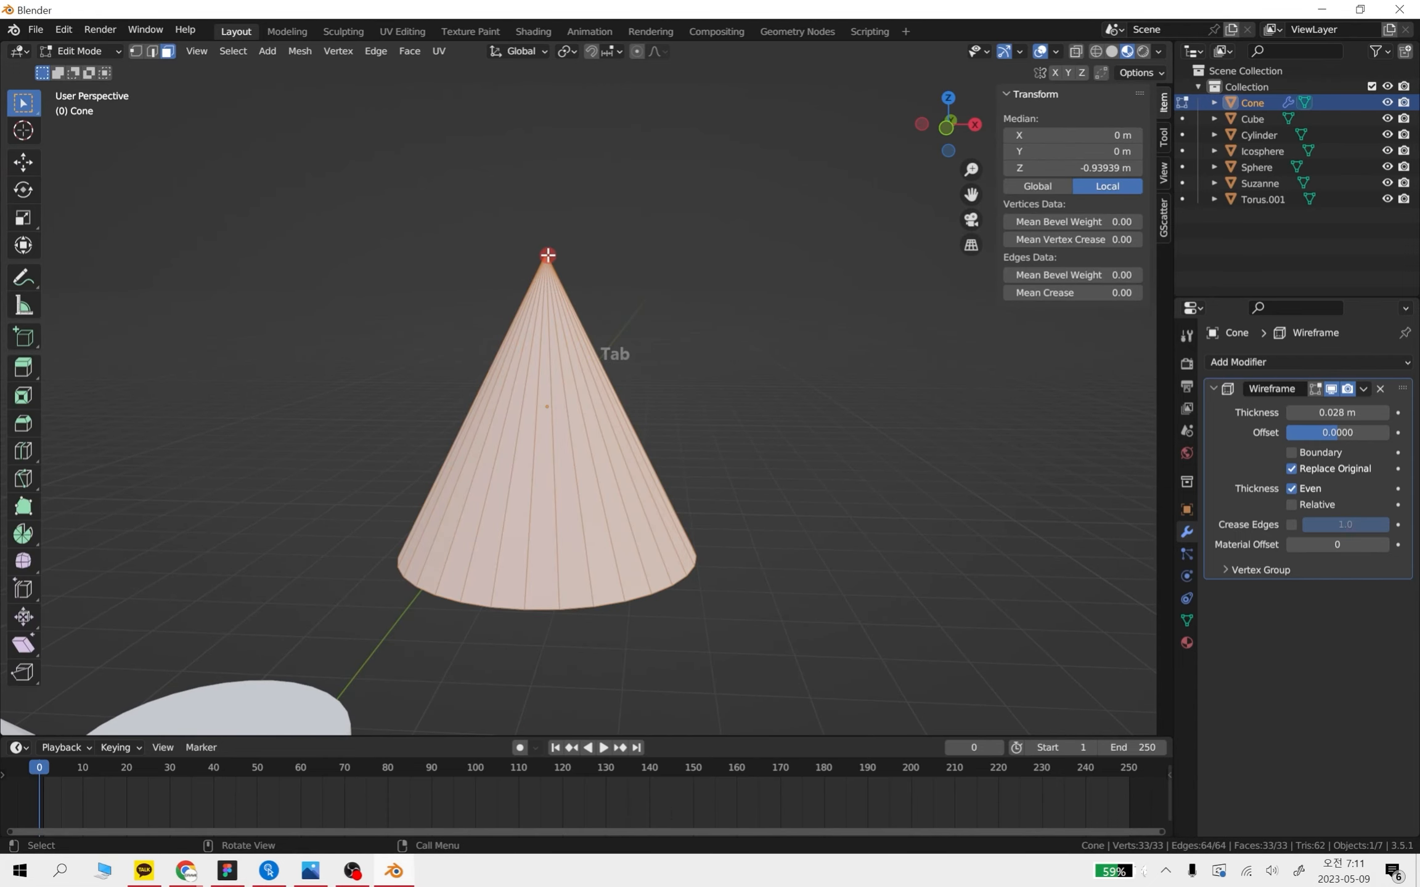
pyautogui.click(353, 195)
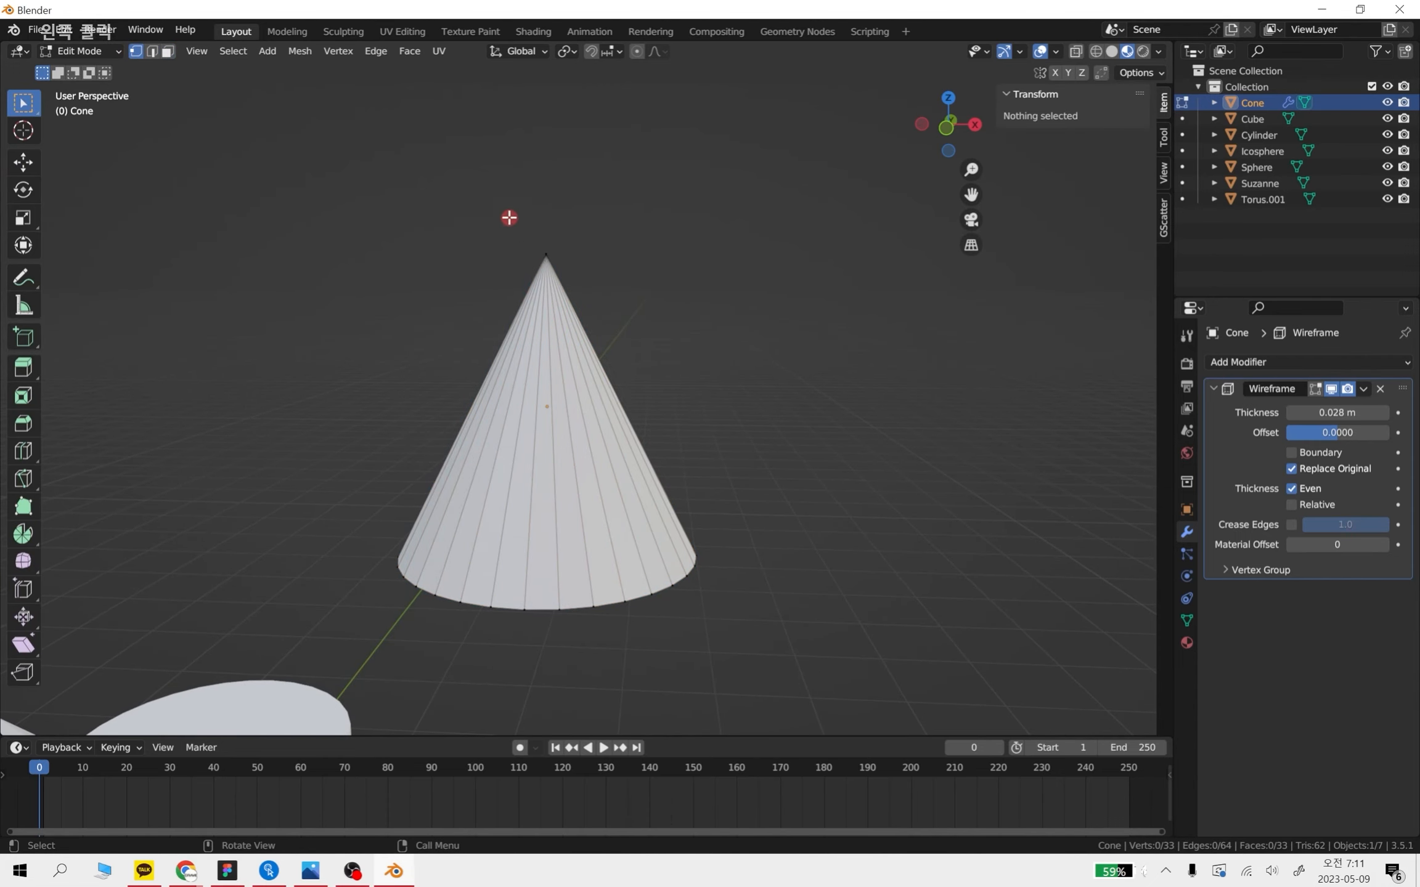
pyautogui.click(545, 250)
pyautogui.click(23, 161)
pyautogui.moveTo(541, 217); pyautogui.dragTo(521, 473)
pyautogui.press('Tab')
pyautogui.click(772, 535)
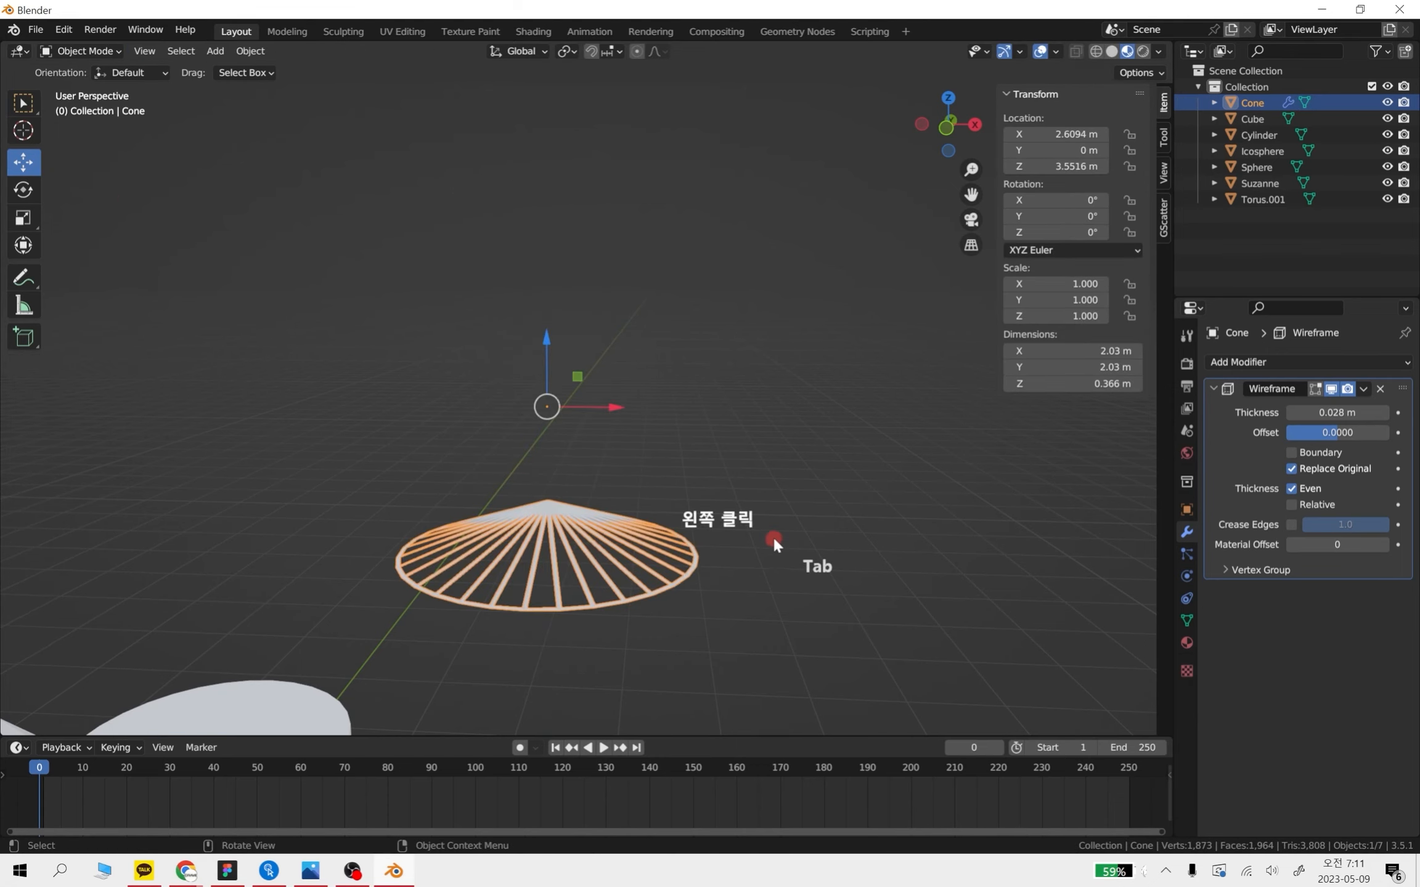
pyautogui.moveTo(772, 535); pyautogui.dragTo(627, 558, button='middle')
pyautogui.click(627, 557)
pyautogui.moveTo(747, 491); pyautogui.dragTo(702, 425, button='middle')
pyautogui.scroll(1, 724, 576)
pyautogui.scroll(-1, 678, 446)
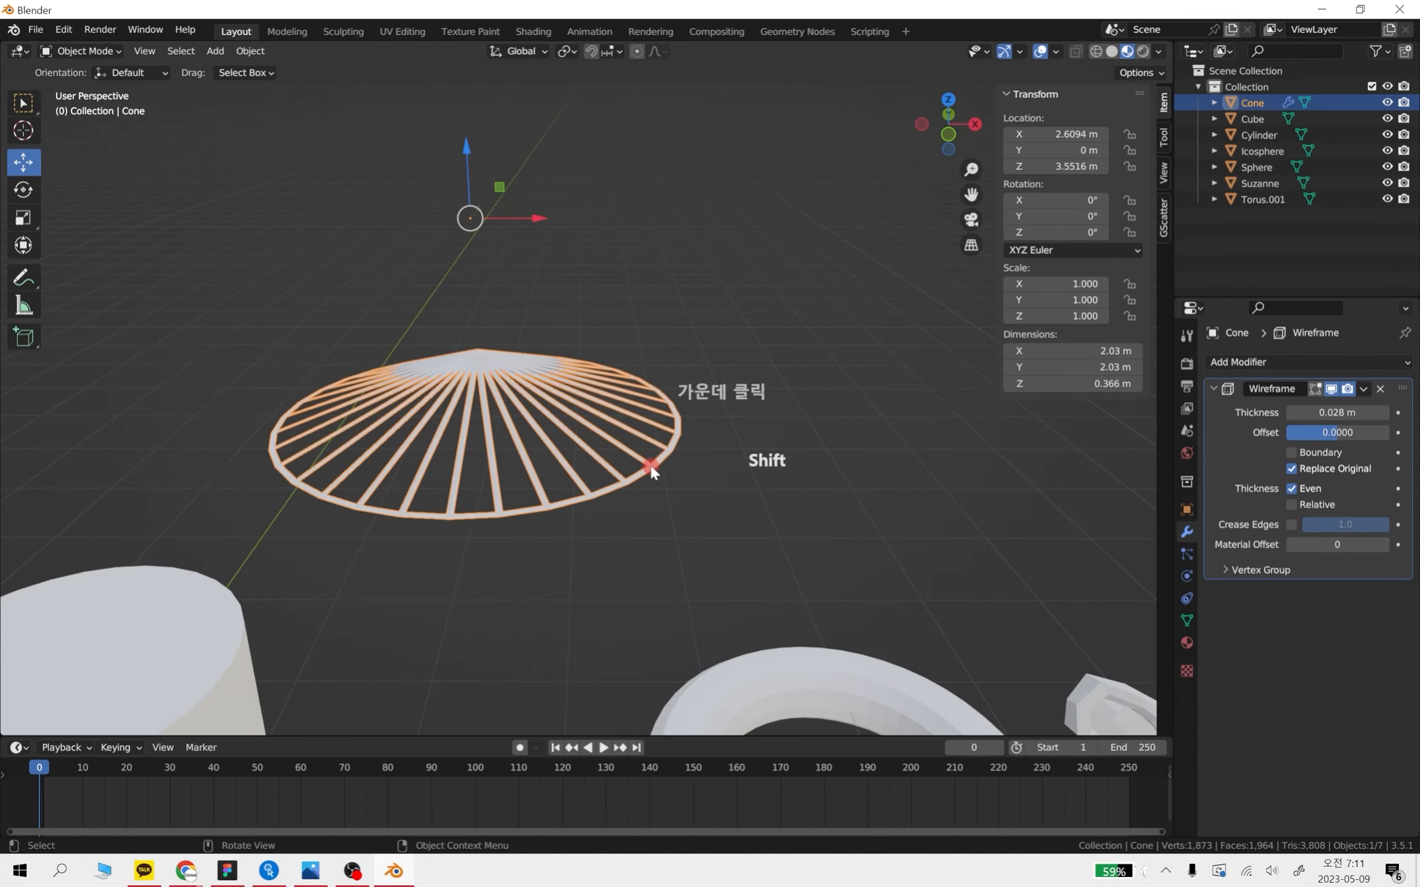
# Enter Edit Mode on the flattened cone and select the edge loop around its base
pyautogui.press('Tab')
pyautogui.hotkey('ctrl', 'r')
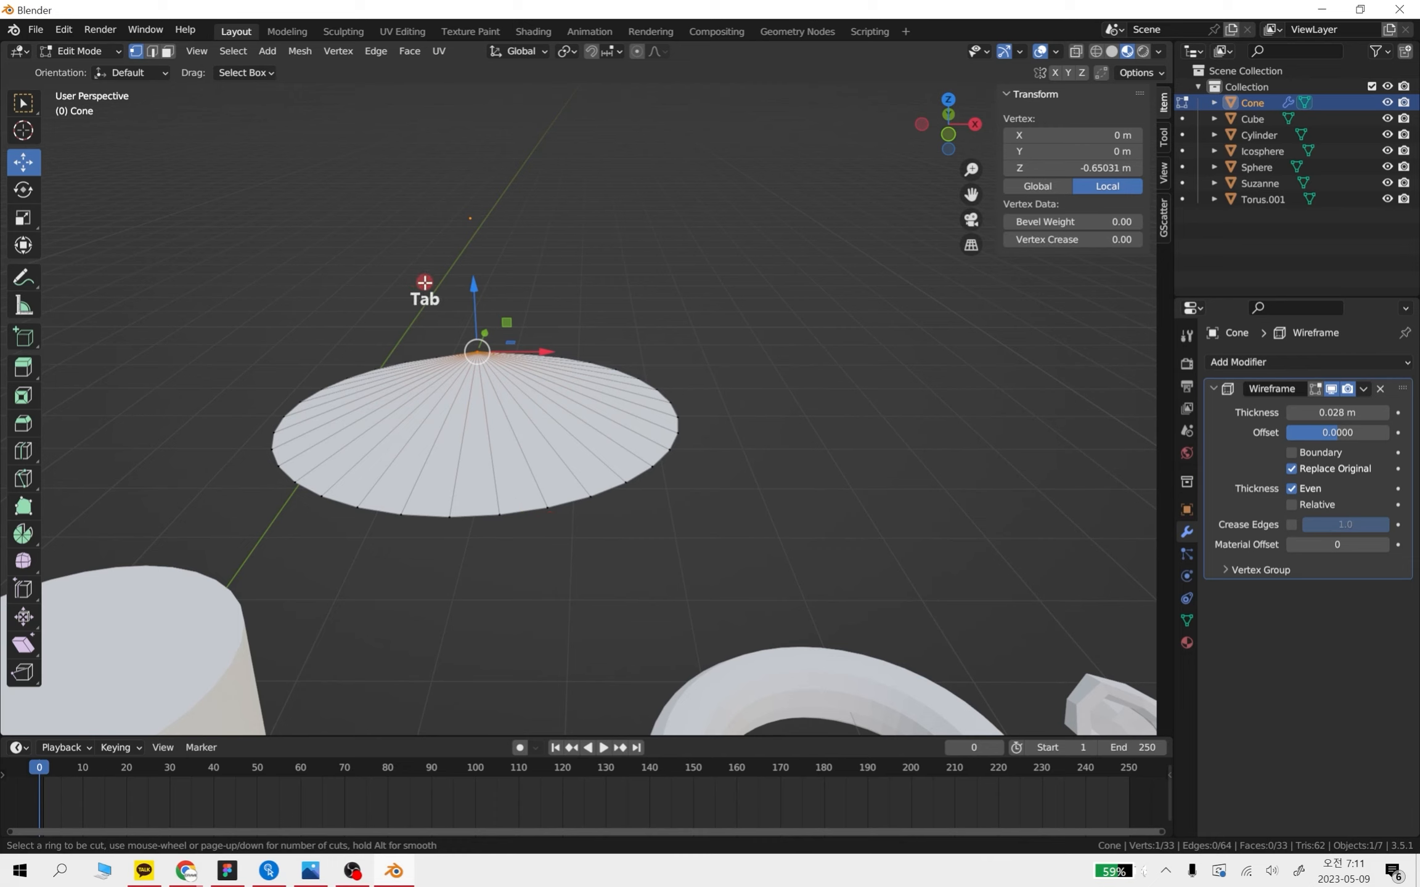
pyautogui.rightClick(691, 277)
pyautogui.press('Tab')
pyautogui.press('Tab')
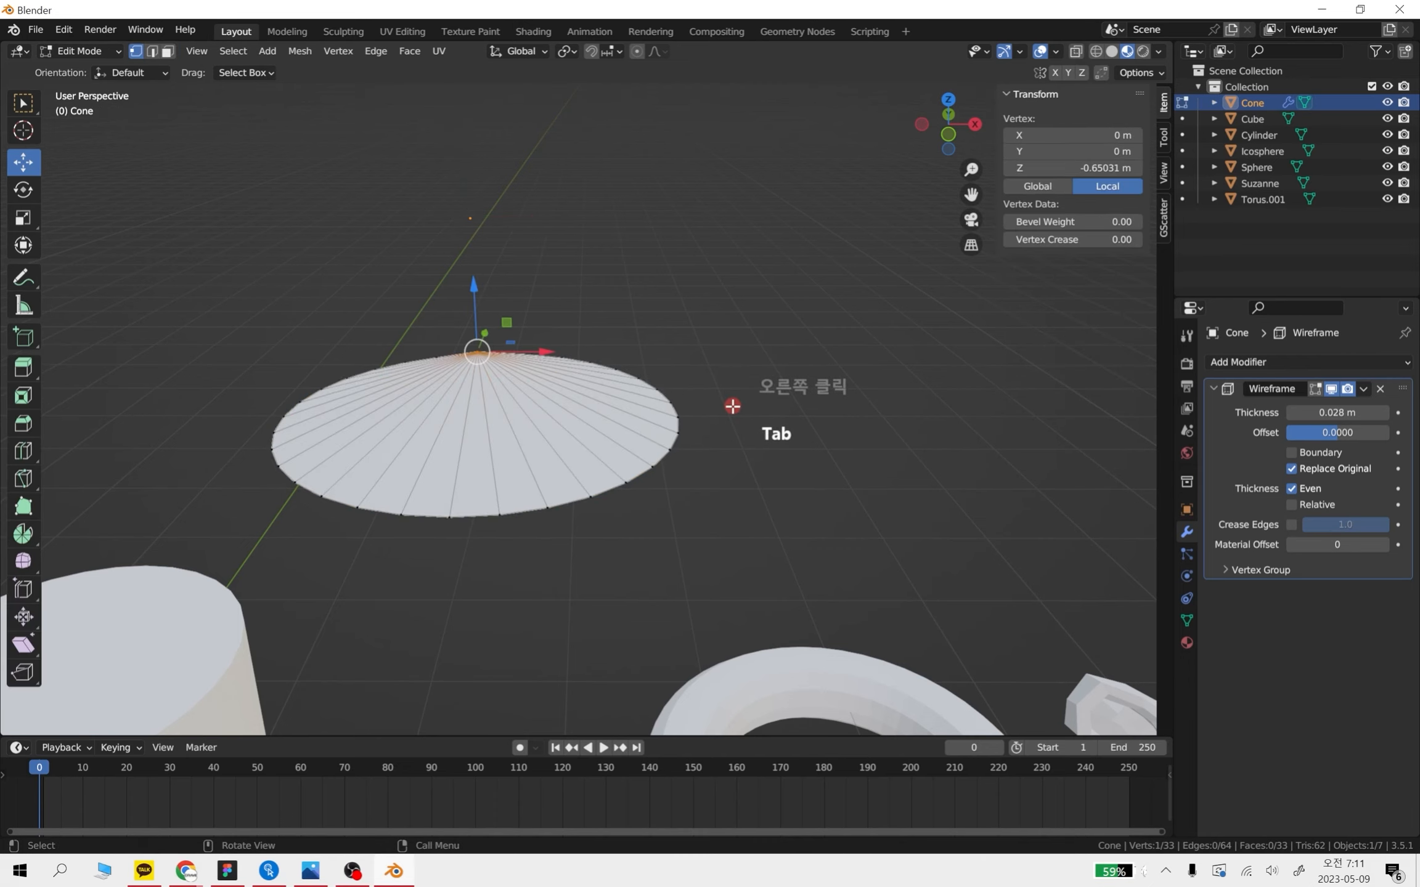
pyautogui.keyDown('alt'); pyautogui.keyDown('shift'); pyautogui.click(625, 488); pyautogui.keyUp('shift'); pyautogui.keyUp('alt')
pyautogui.keyDown('shift'); pyautogui.moveTo(621, 485); pyautogui.dragTo(650, 545, button='middle'); pyautogui.keyUp('shift')
# Try extruding the base loop outward at a scale of about 1.13, and shrink the loop to a scale of 0.171
pyautogui.press('e')
pyautogui.rightClick(628, 523)
pyautogui.press('s')
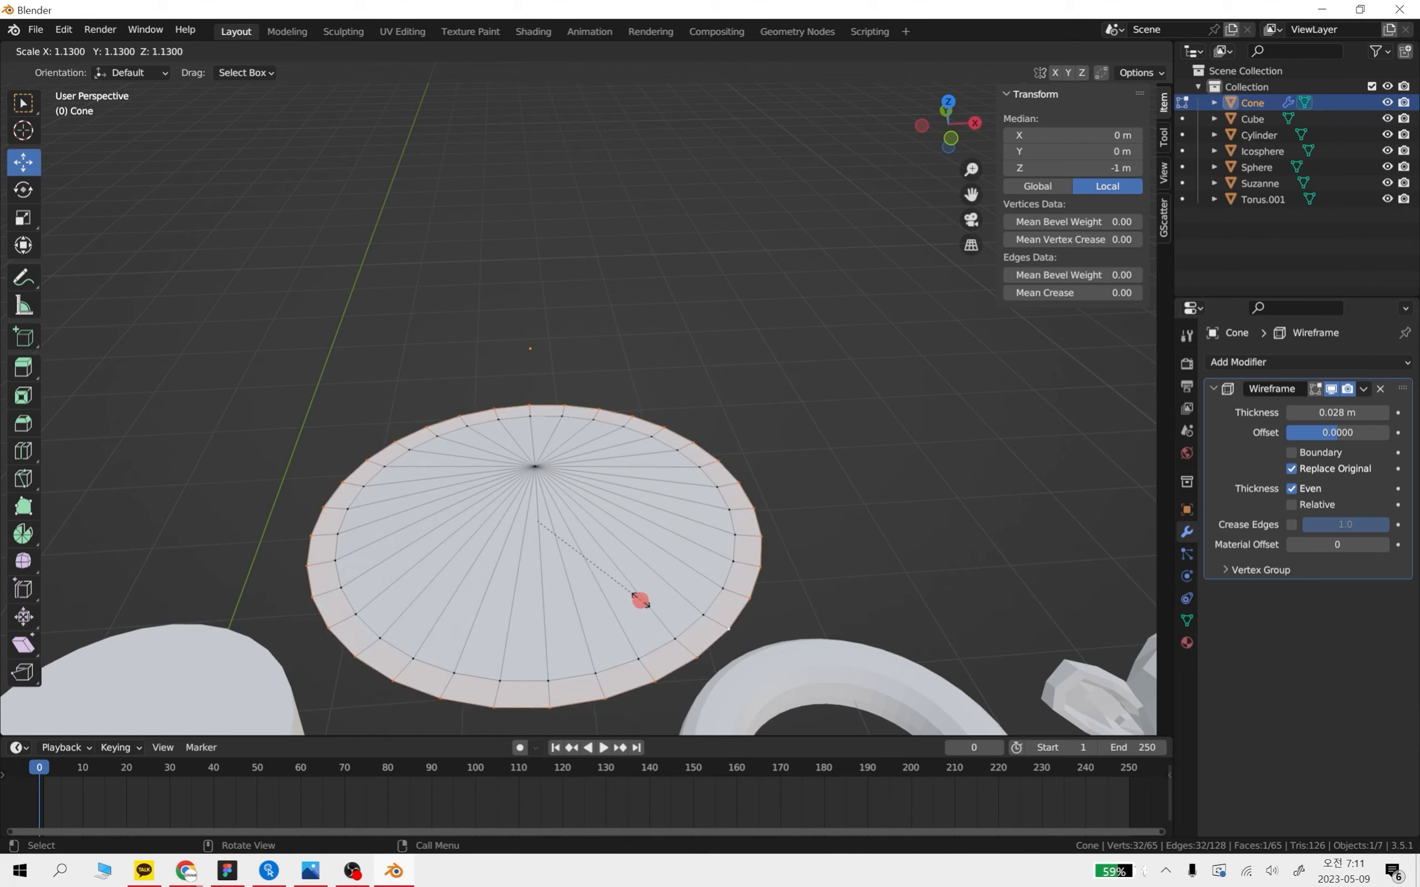
pyautogui.click(641, 600)
pyautogui.press('s')
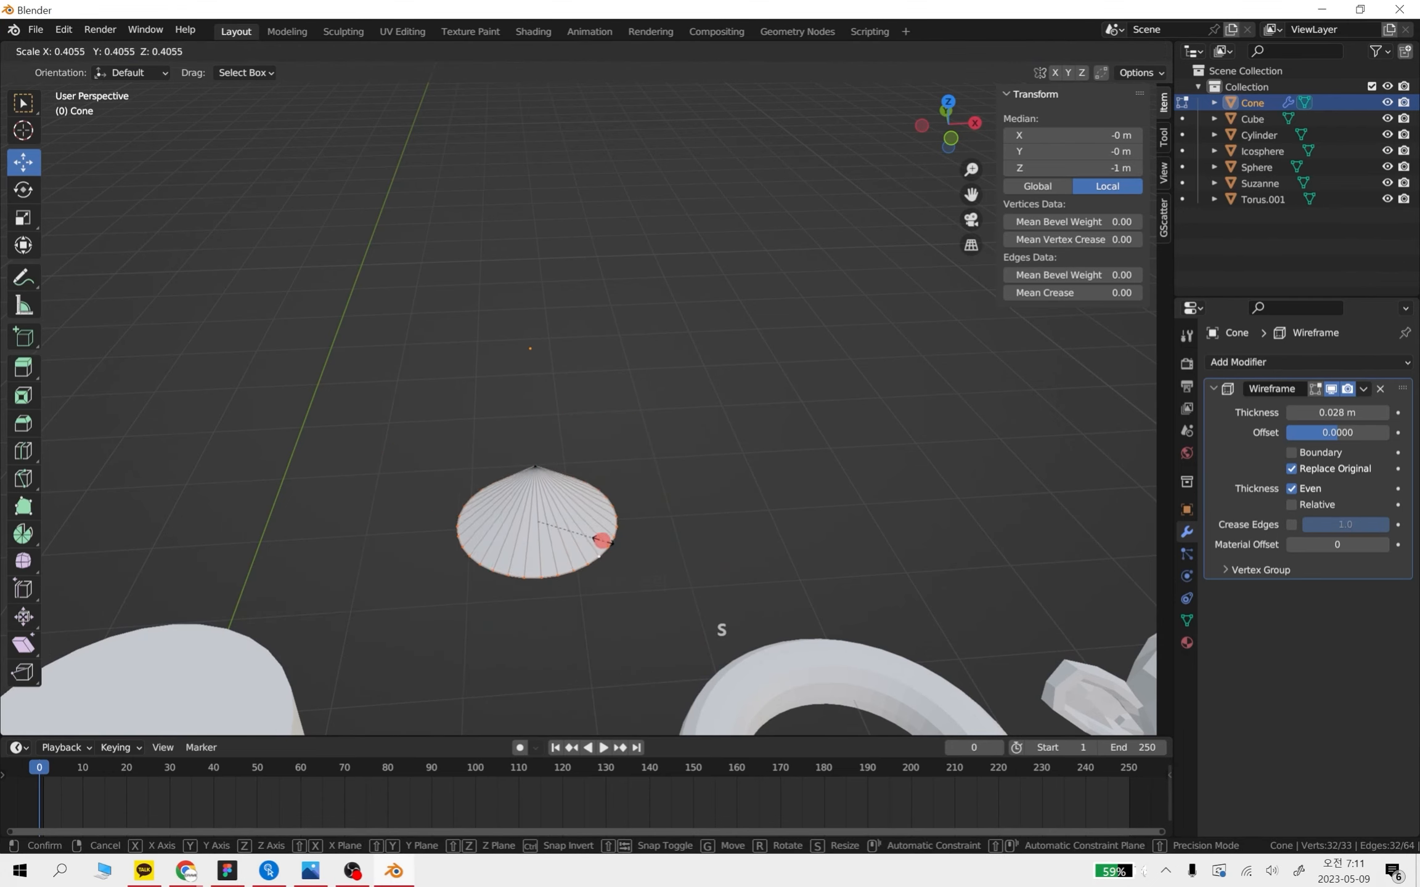
pyautogui.click(571, 522)
# Extrude and scale the shrunken base loop outward into four concentric rings, the last two scaled by about 1.295 and 1.245
pyautogui.press('e')
pyautogui.press('s')
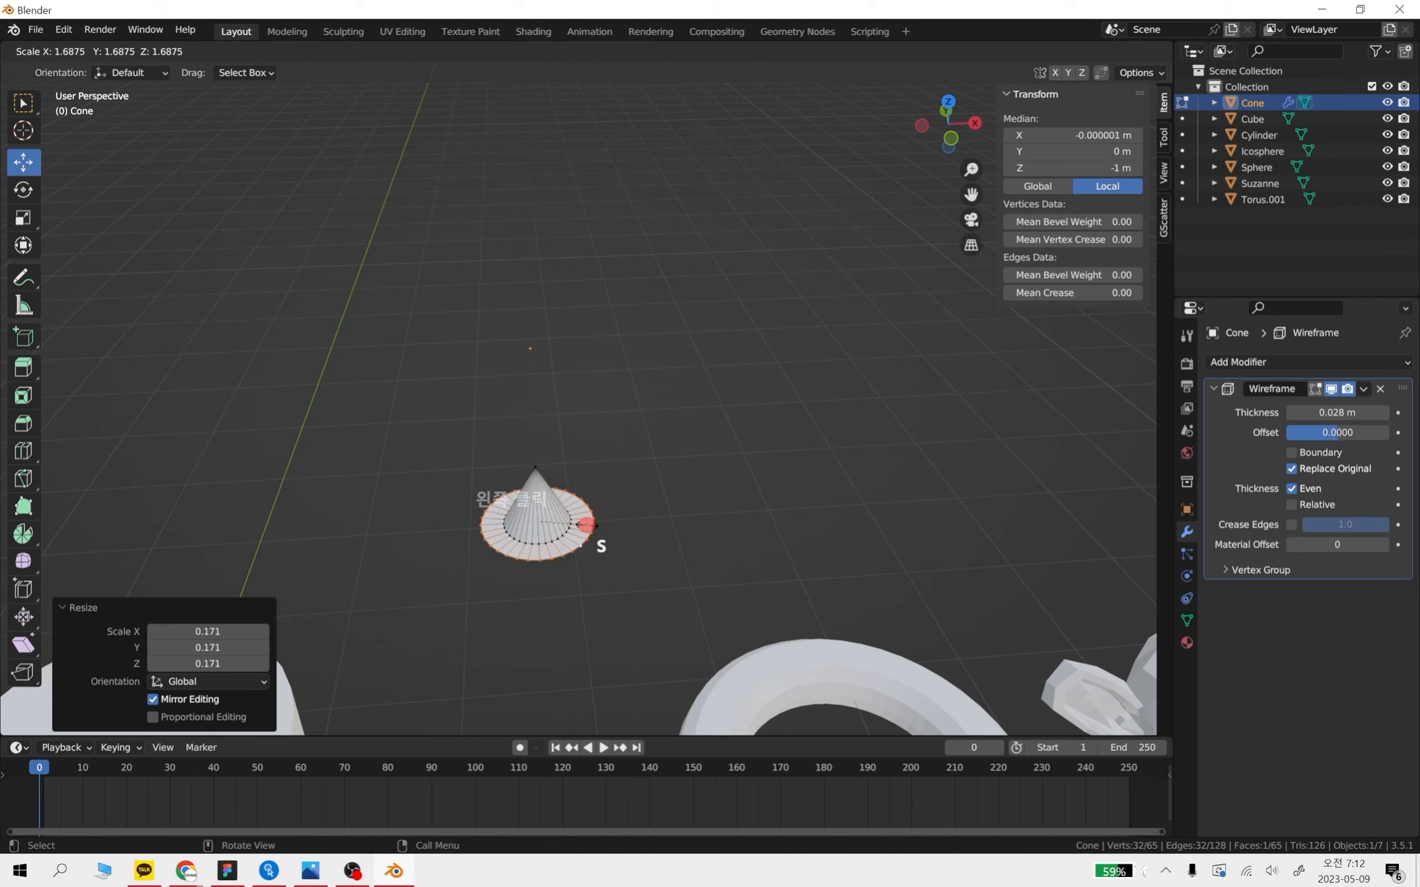
pyautogui.click(595, 528)
pyautogui.press('s')
pyautogui.click(646, 547)
pyautogui.press('s')
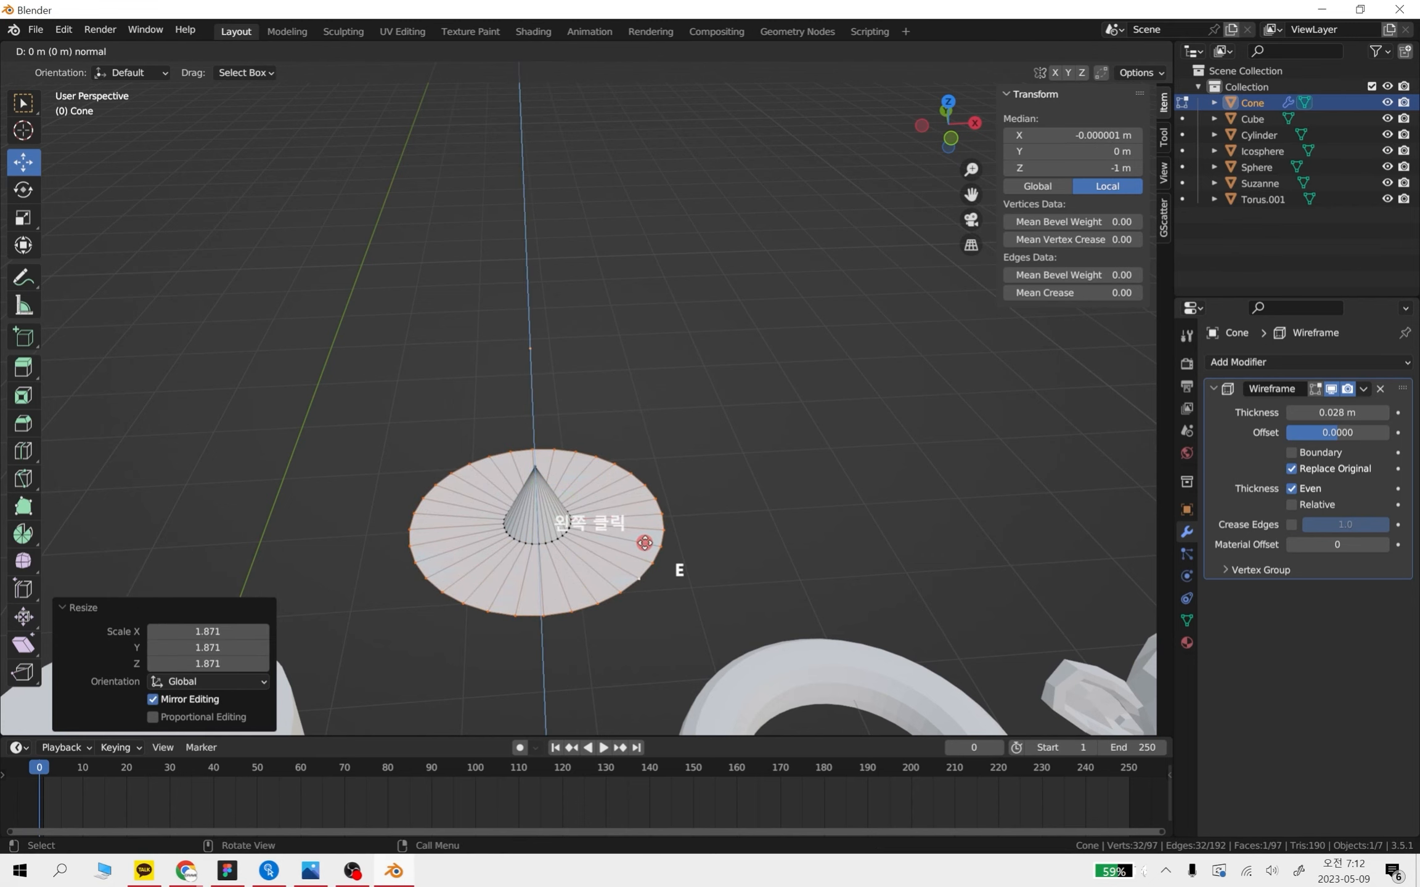
pyautogui.click(684, 558)
pyautogui.press('e')
pyautogui.press('s')
pyautogui.click(724, 576)
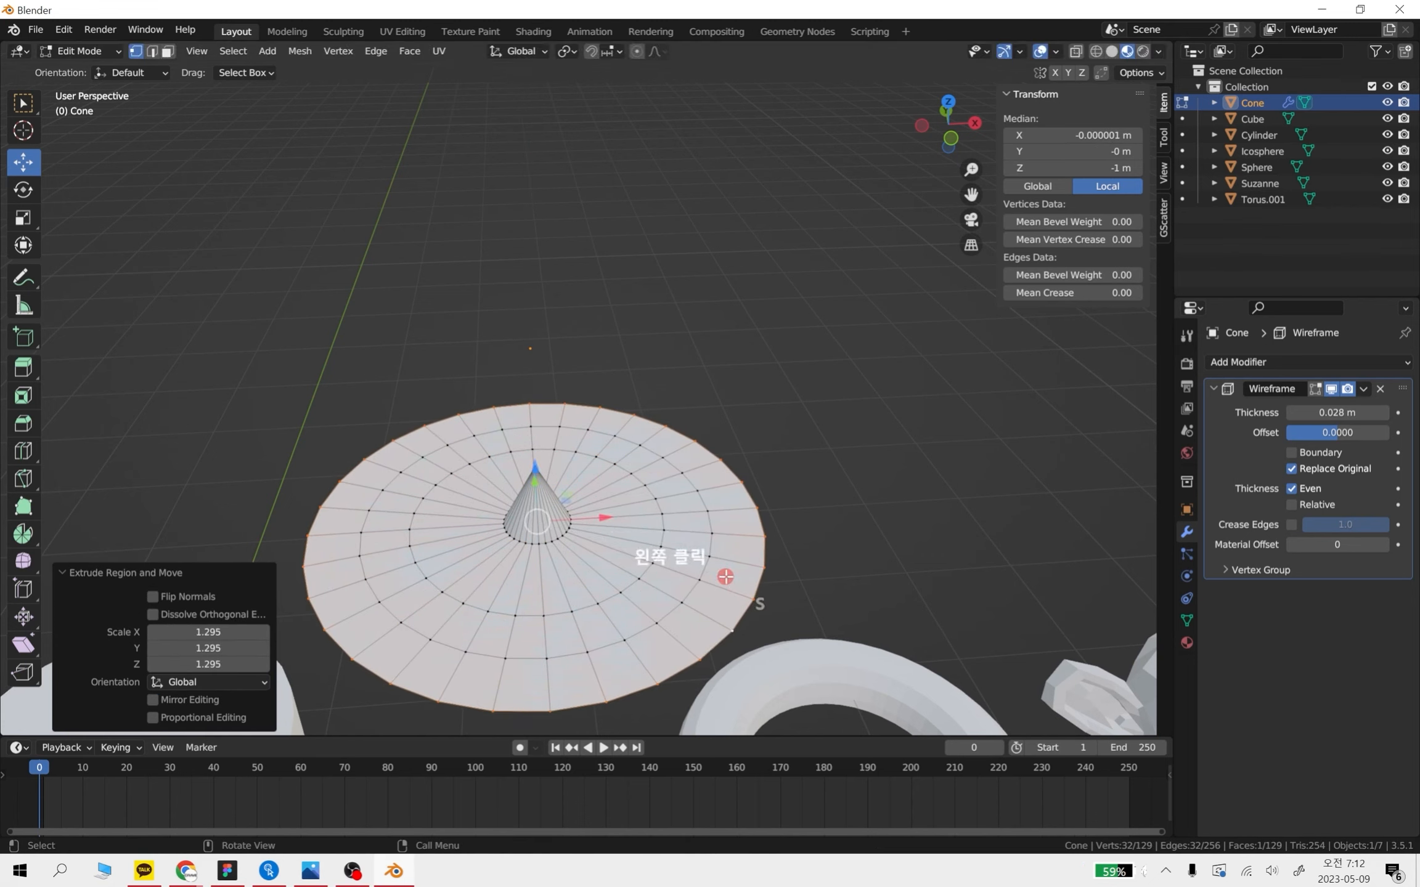
pyautogui.press('e')
pyautogui.press('s')
pyautogui.click(834, 584)
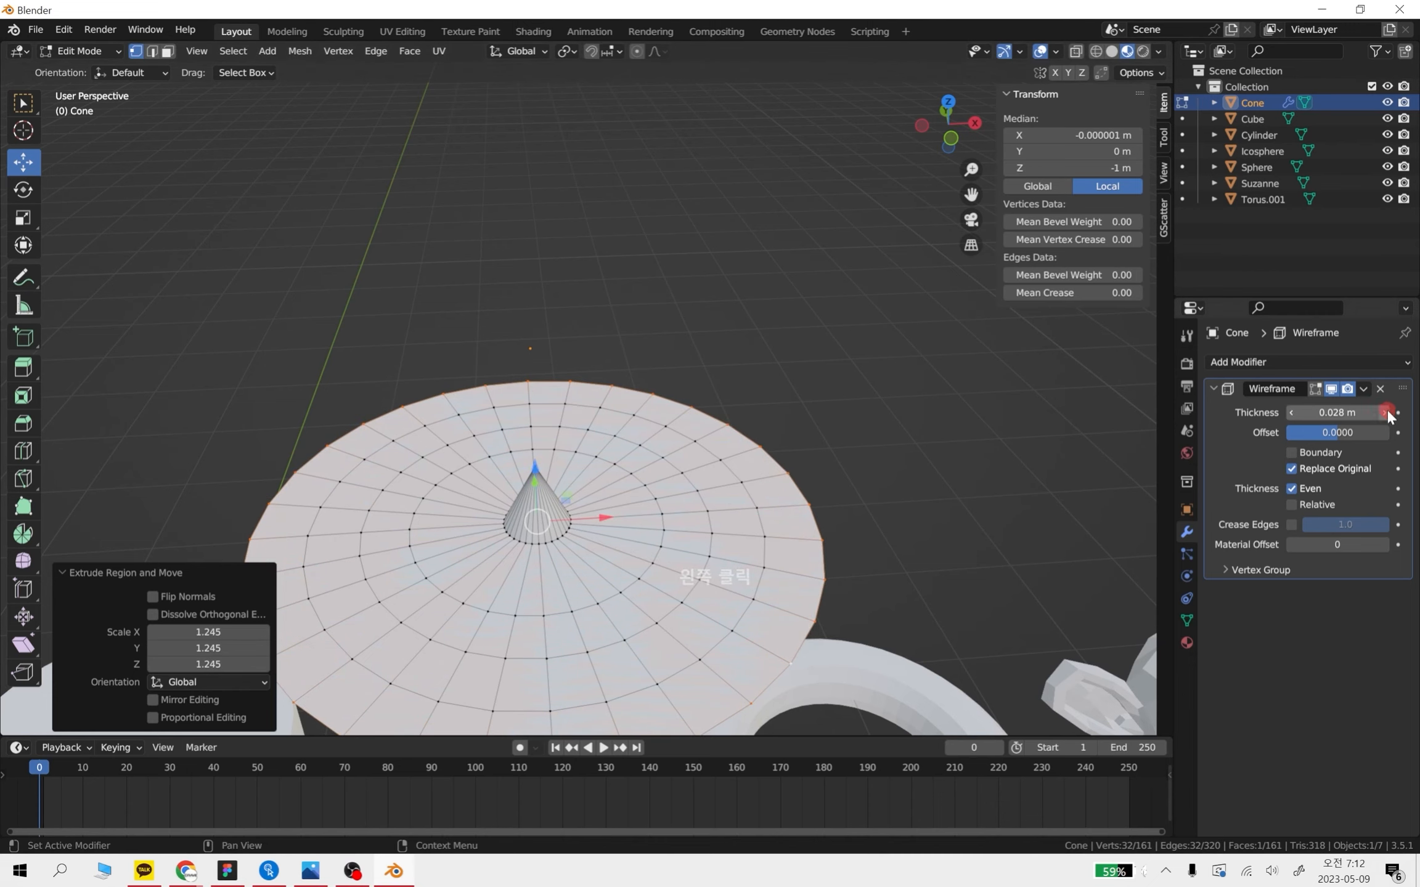
# Undo the extruded rings and the shrinking of the cone's base loop
pyautogui.scroll(-2, 940, 525)
pyautogui.moveTo(941, 526); pyautogui.dragTo(762, 468, button='middle')
pyautogui.hotkey('ctrl', 'z')
pyautogui.hotkey('ctrl', 'z')
pyautogui.hotkey('ctrl', 'z')
pyautogui.hotkey('ctrl', 'z')
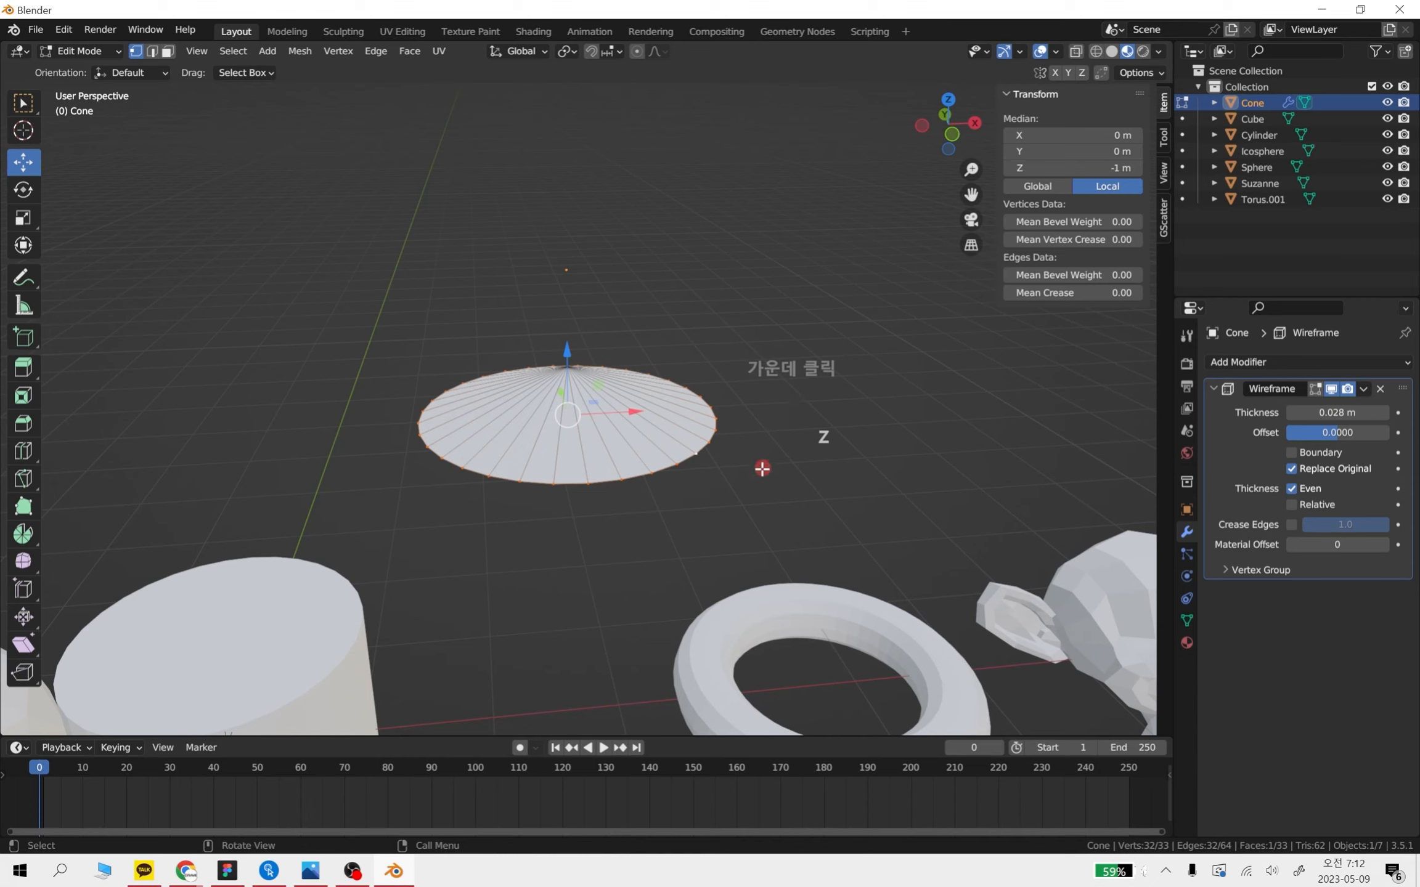
# Scale the base loop to 0.592 and extrude it outward into two rings scaled by about 1.438 and 1.292
pyautogui.press('s')
pyautogui.click(671, 462)
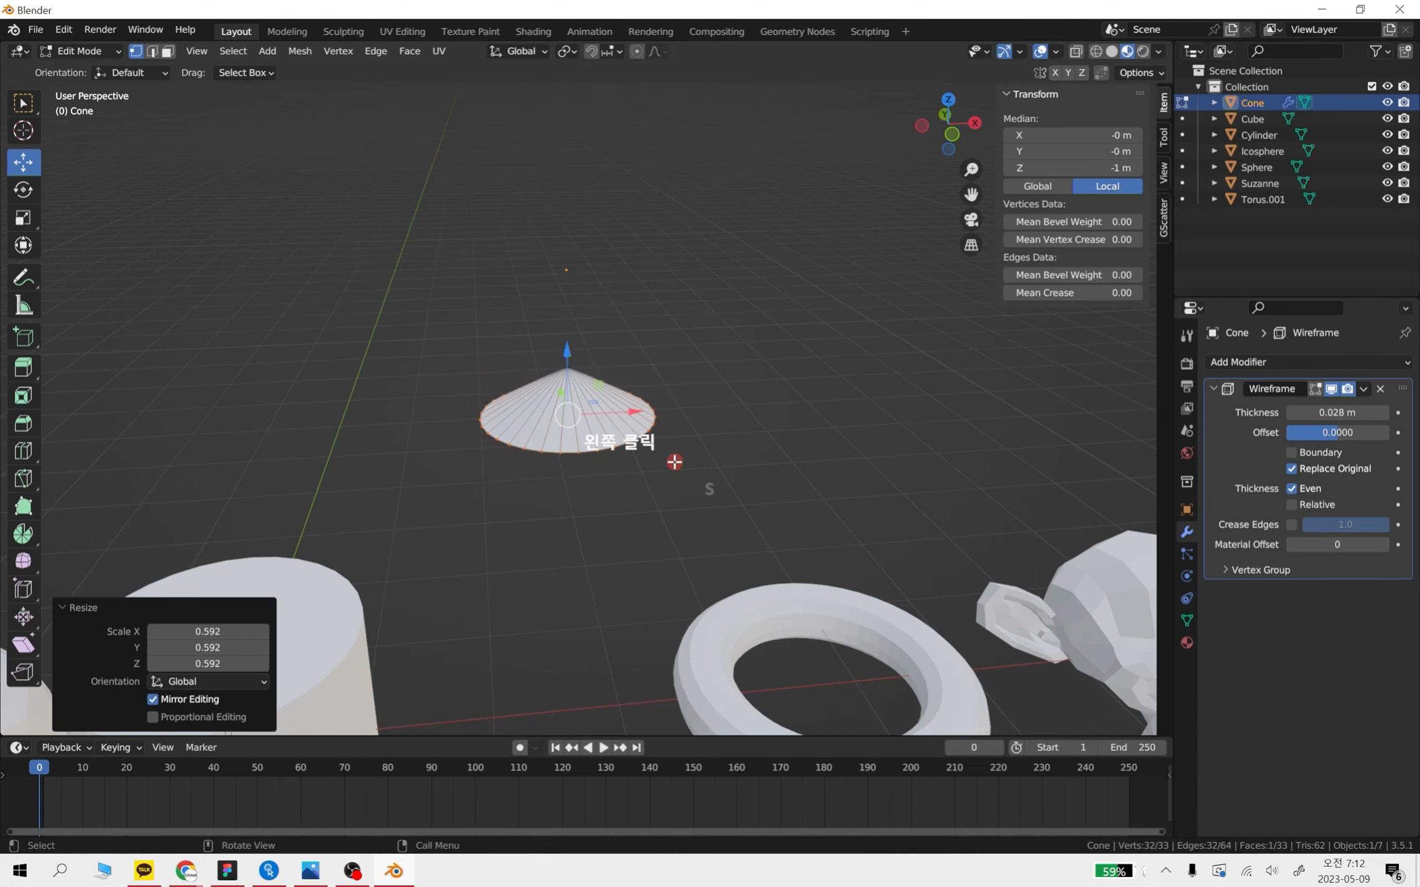
pyautogui.press('e')
pyautogui.press('s')
pyautogui.click(721, 474)
pyautogui.press('e')
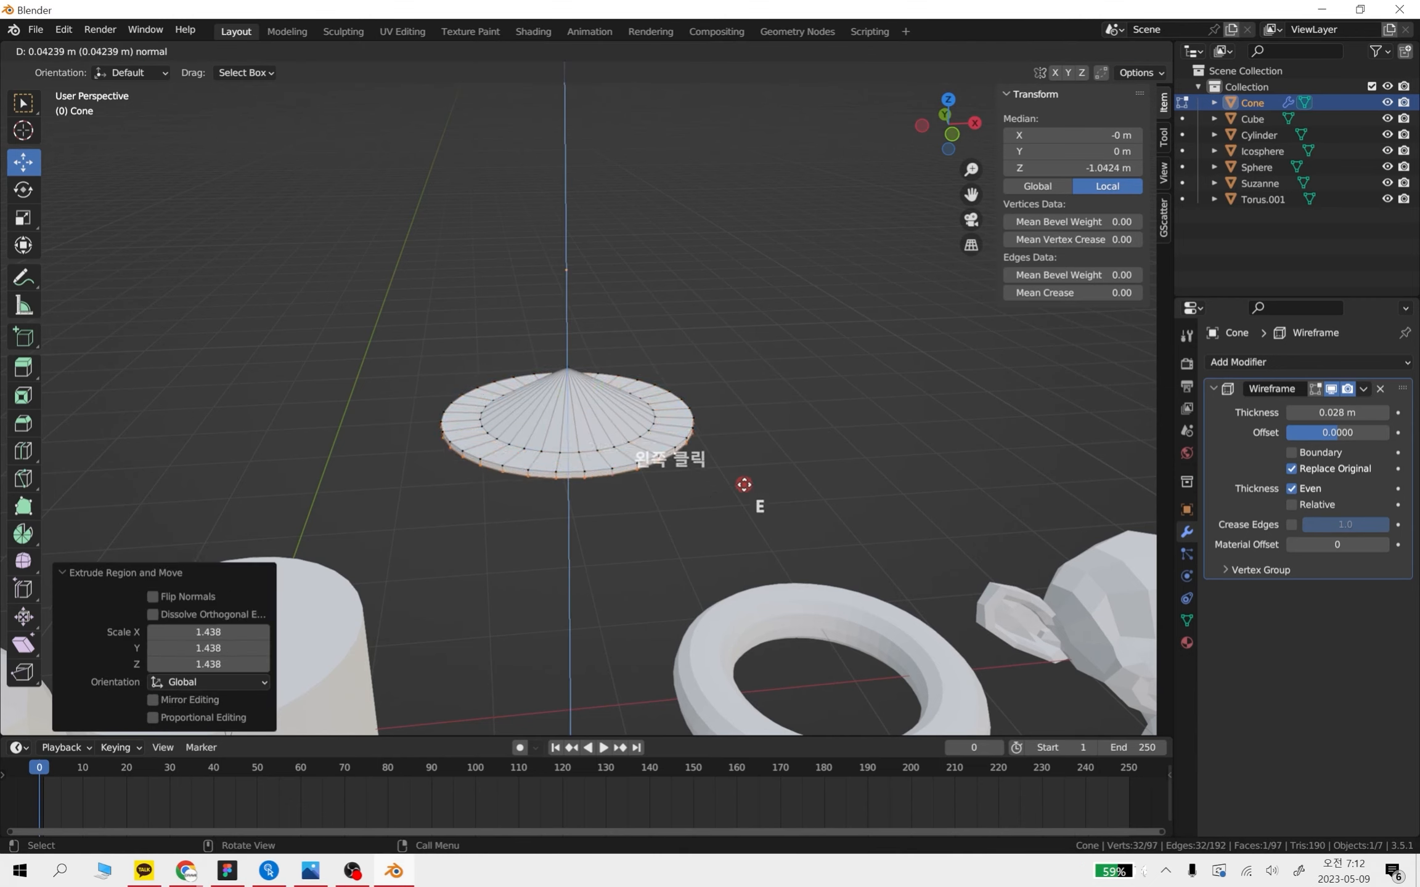
pyautogui.press('s')
pyautogui.click(773, 496)
# Extrude two more outer rings scaled by about 1.27 and 1.146, and return to Object Mode
pyautogui.press('e')
pyautogui.press('s')
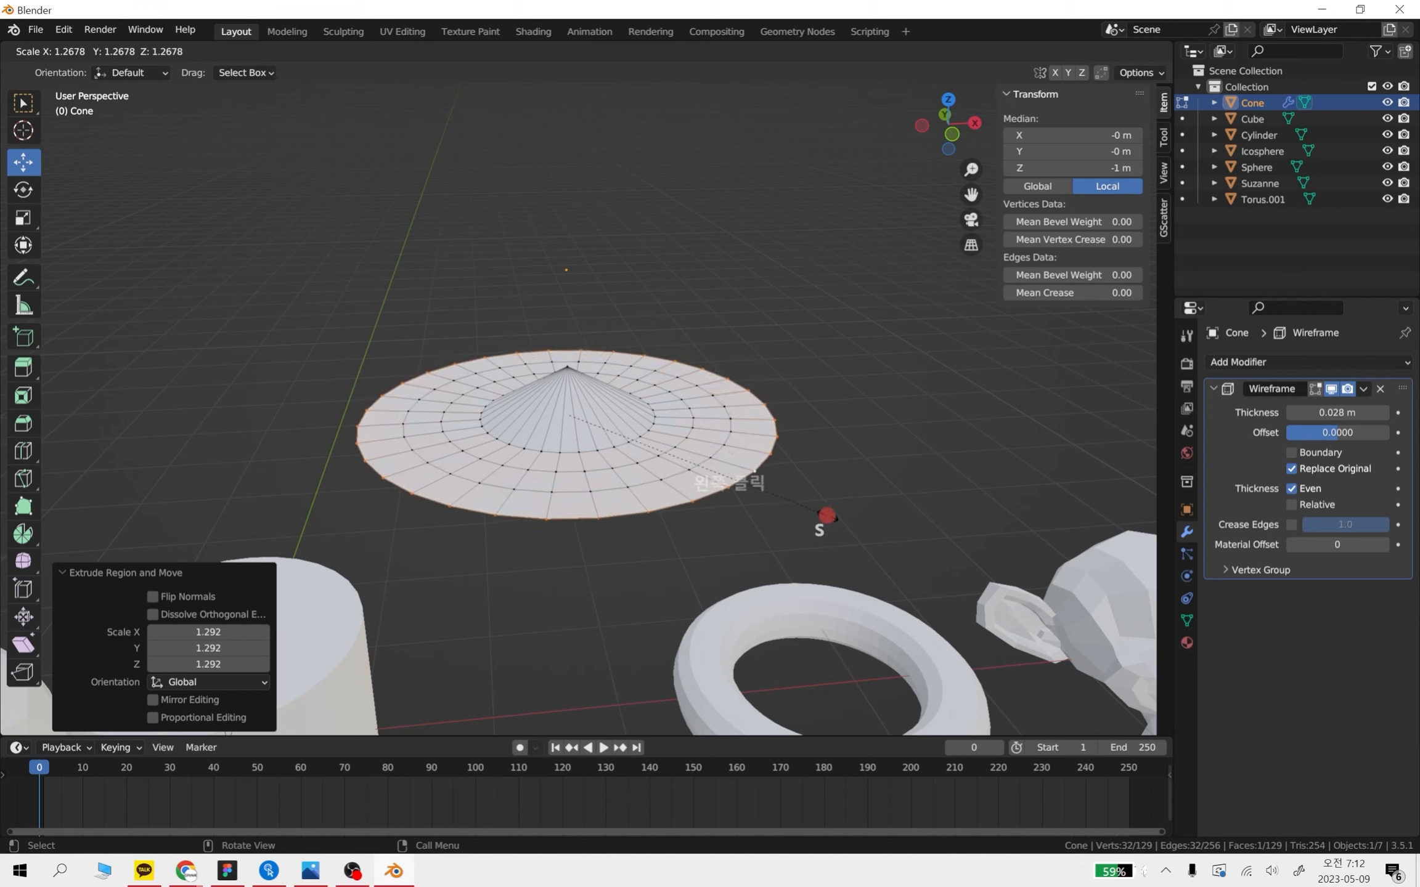
pyautogui.click(822, 515)
pyautogui.press('e')
pyautogui.press('s')
pyautogui.click(861, 526)
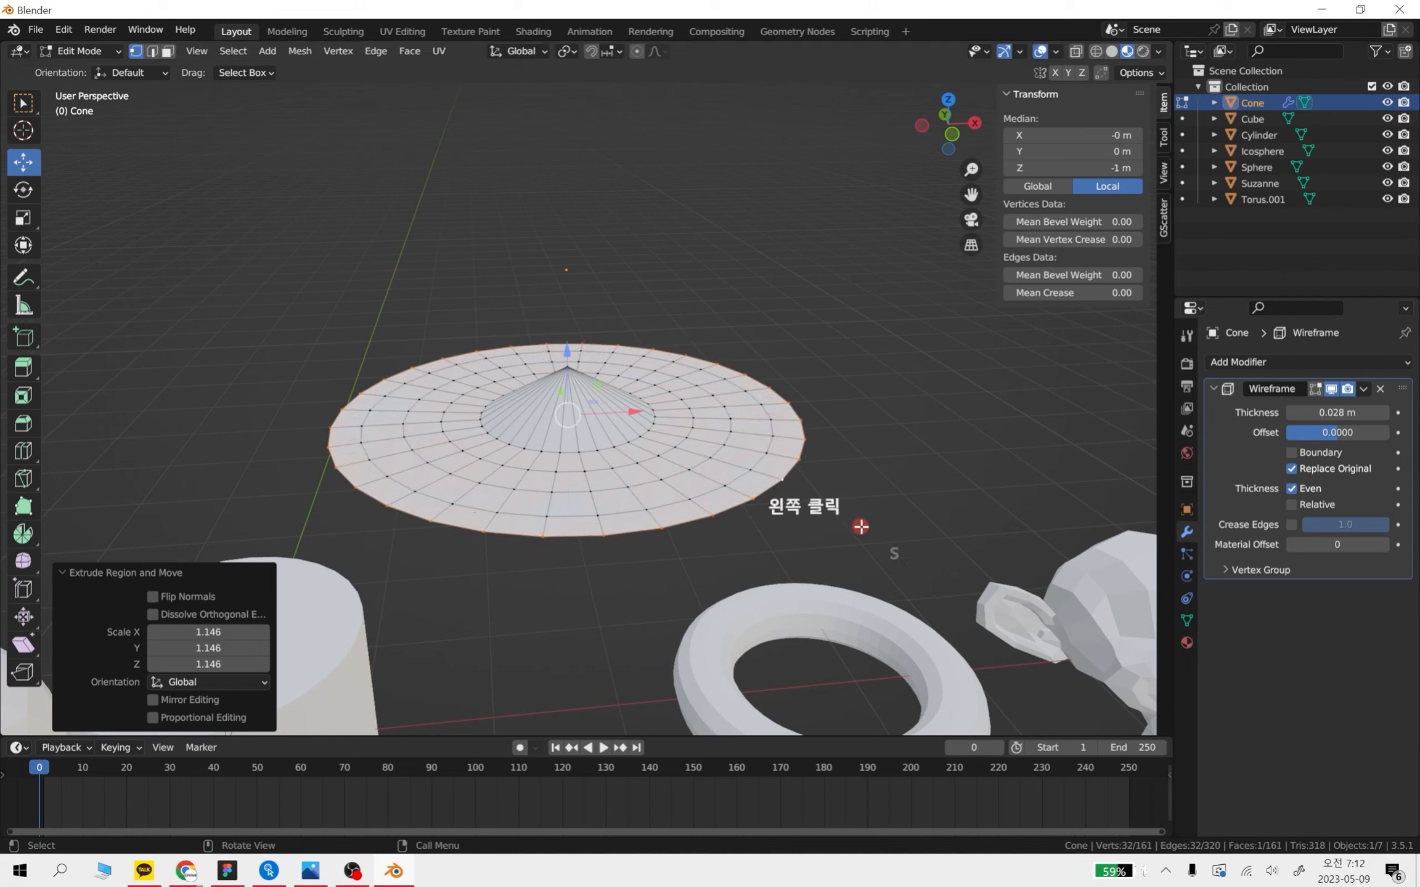
pyautogui.press('Tab')
pyautogui.click(845, 474)
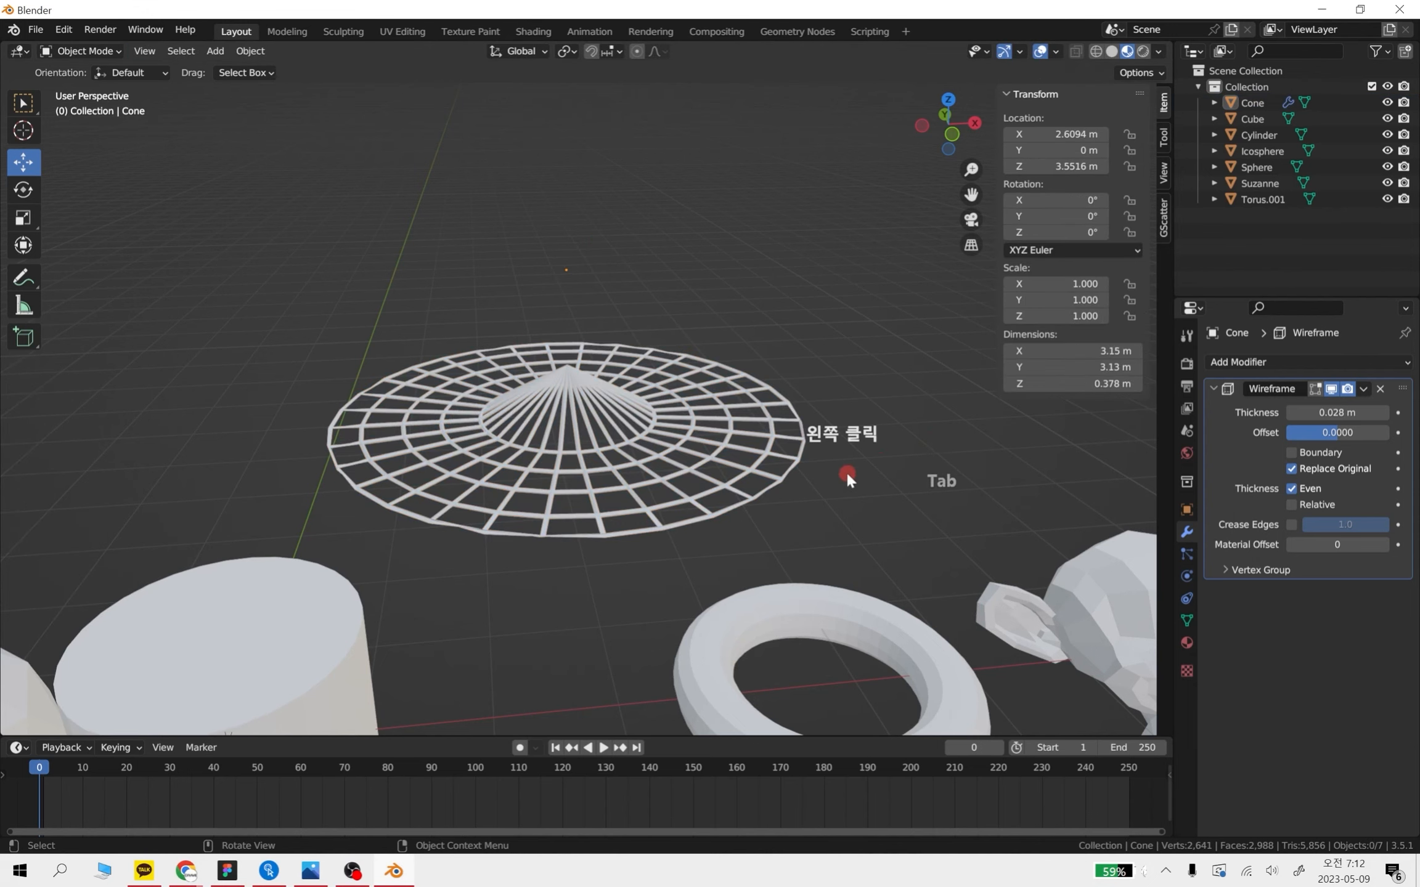
pyautogui.scroll(6, 727, 445)
pyautogui.scroll(-3, 579, 392)
# Select the cone's tip vertex in Edit Mode and move it down about 0.06 m along Z
pyautogui.click(579, 388)
pyautogui.moveTo(586, 374); pyautogui.dragTo(639, 391, button='middle')
pyautogui.press('Tab')
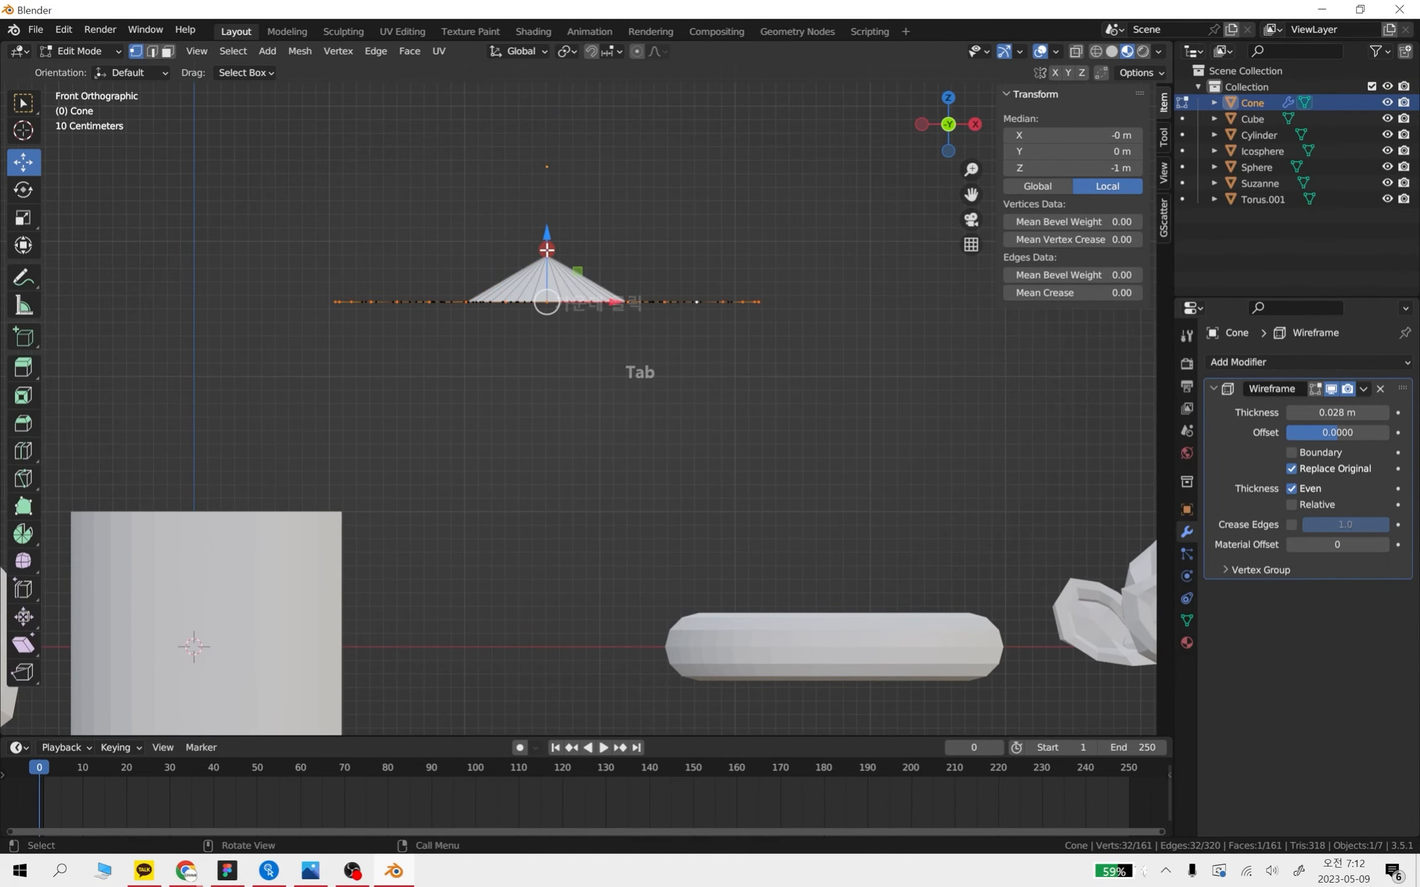
pyautogui.click(546, 249)
pyautogui.moveTo(547, 249)
pyautogui.mouseDown()
pyautogui.moveTo(551, 263)
pyautogui.moveTo(557, 227)
pyautogui.mouseUp()
pyautogui.moveTo(558, 226); pyautogui.dragTo(617, 316, button='middle')
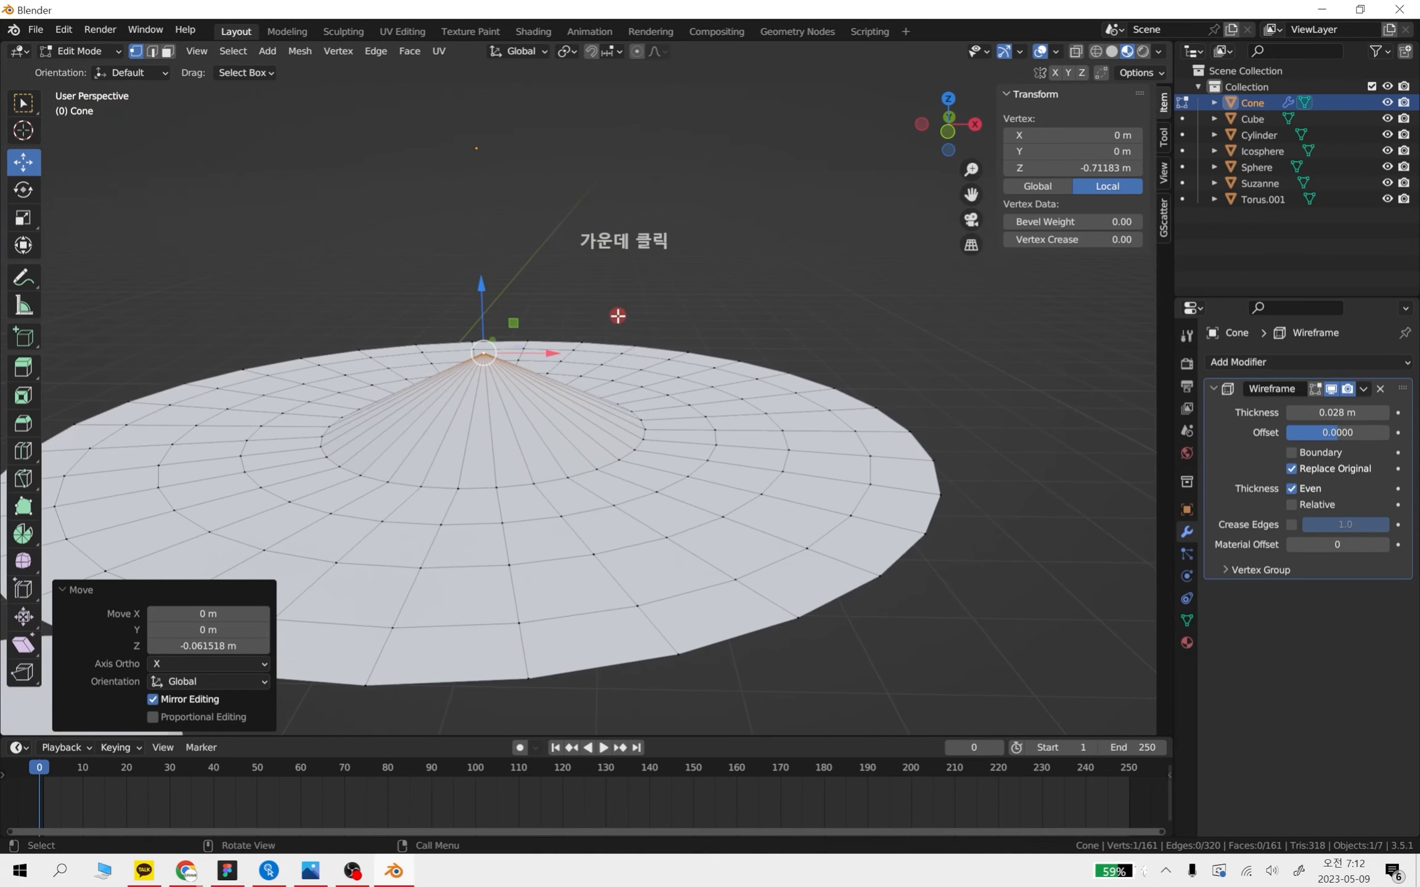
# Raise the cone's tip and innermost ring along Z, extend the selection outward ring by ring, and return to Object Mode
pyautogui.keyDown('alt'); pyautogui.keyDown('shift'); pyautogui.click(624, 457); pyautogui.keyUp('shift'); pyautogui.keyUp('alt')
pyautogui.keyDown('shift'); pyautogui.click(484, 374); pyautogui.keyUp('shift')
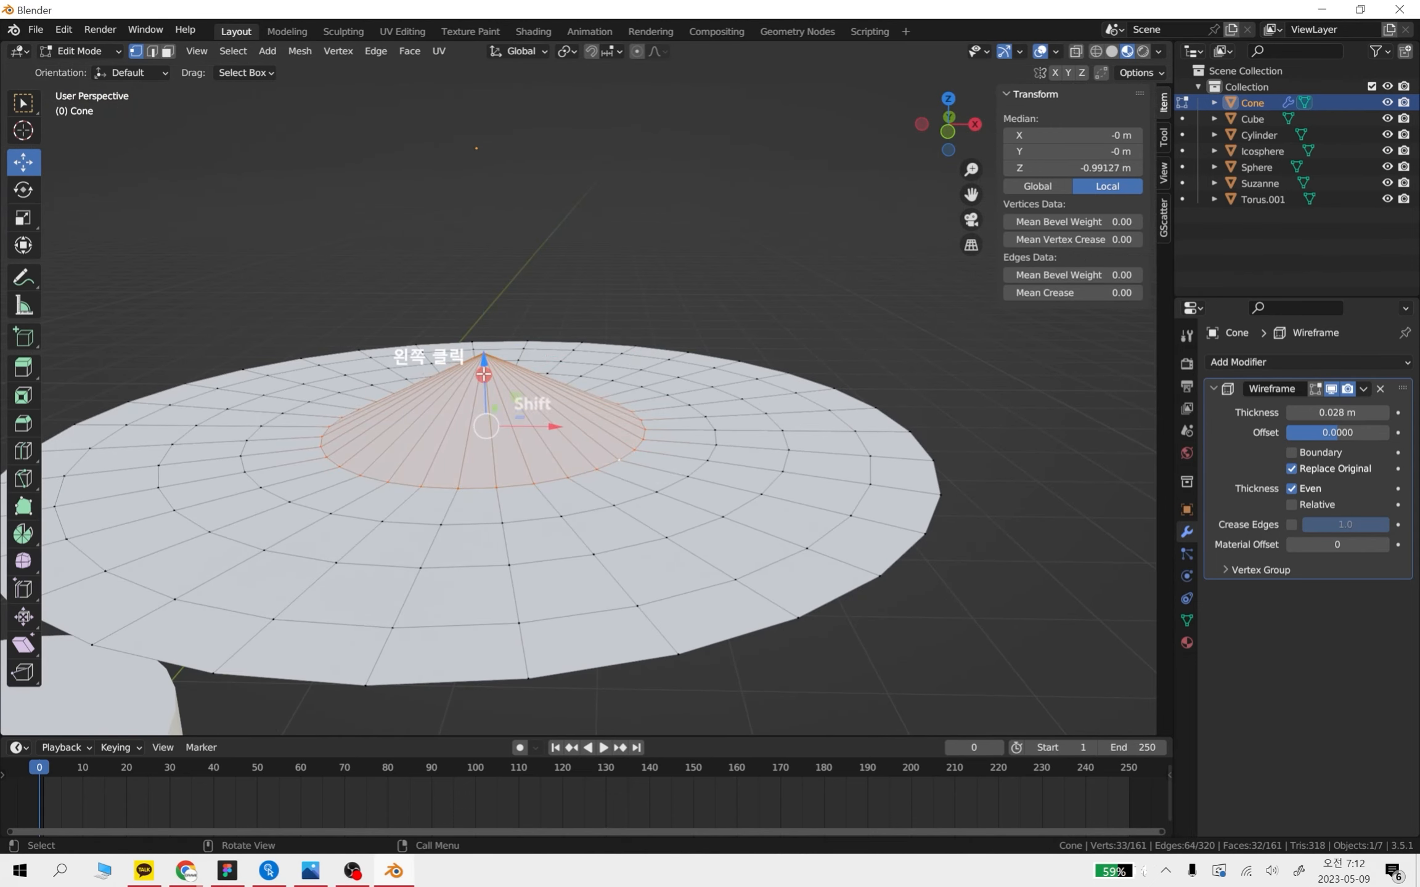
pyautogui.moveTo(484, 374); pyautogui.dragTo(482, 332)
pyautogui.keyDown('alt'); pyautogui.keyDown('shift'); pyautogui.click(641, 465); pyautogui.keyUp('shift'); pyautogui.keyUp('alt')
pyautogui.keyDown('alt'); pyautogui.keyDown('shift'); pyautogui.click(742, 503); pyautogui.keyUp('shift'); pyautogui.keyUp('alt')
pyautogui.keyDown('alt'); pyautogui.keyDown('shift'); pyautogui.click(831, 532); pyautogui.keyUp('shift'); pyautogui.keyUp('alt')
pyautogui.press('Tab')
# Select the wireframe cone and give it a new material
pyautogui.click(737, 263)
pyautogui.scroll(-3, 729, 374)
pyautogui.moveTo(729, 374)
pyautogui.mouseDown(button='middle')
pyautogui.moveTo(725, 361)
pyautogui.moveTo(739, 365)
pyautogui.mouseUp(button='middle')
pyautogui.keyDown('shift'); pyautogui.moveTo(733, 419); pyautogui.dragTo(685, 358, button='middle'); pyautogui.keyUp('shift')
pyautogui.click(658, 363)
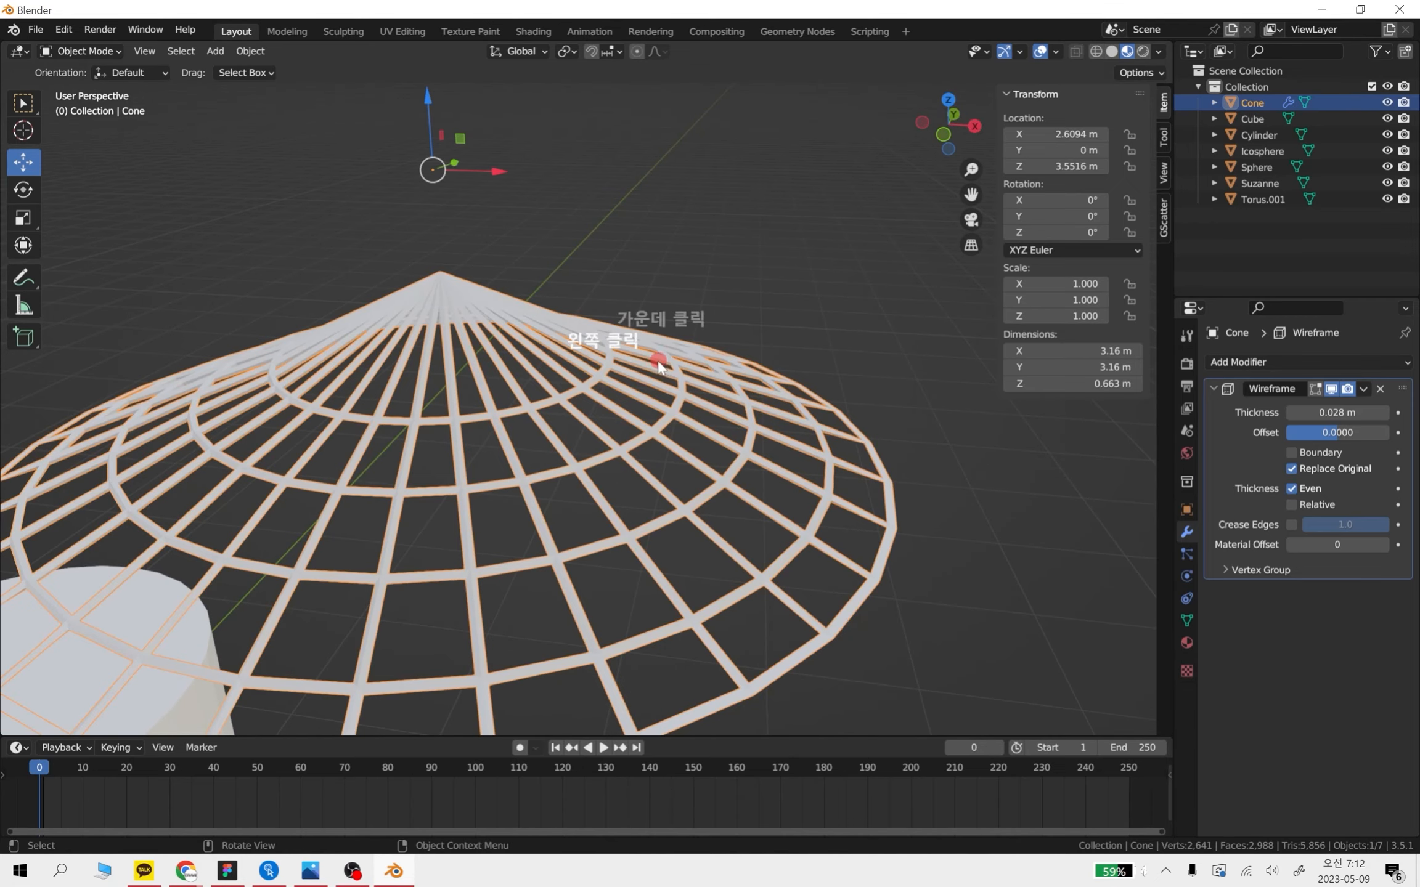
pyautogui.click(1184, 618)
pyautogui.click(1184, 599)
pyautogui.click(1184, 644)
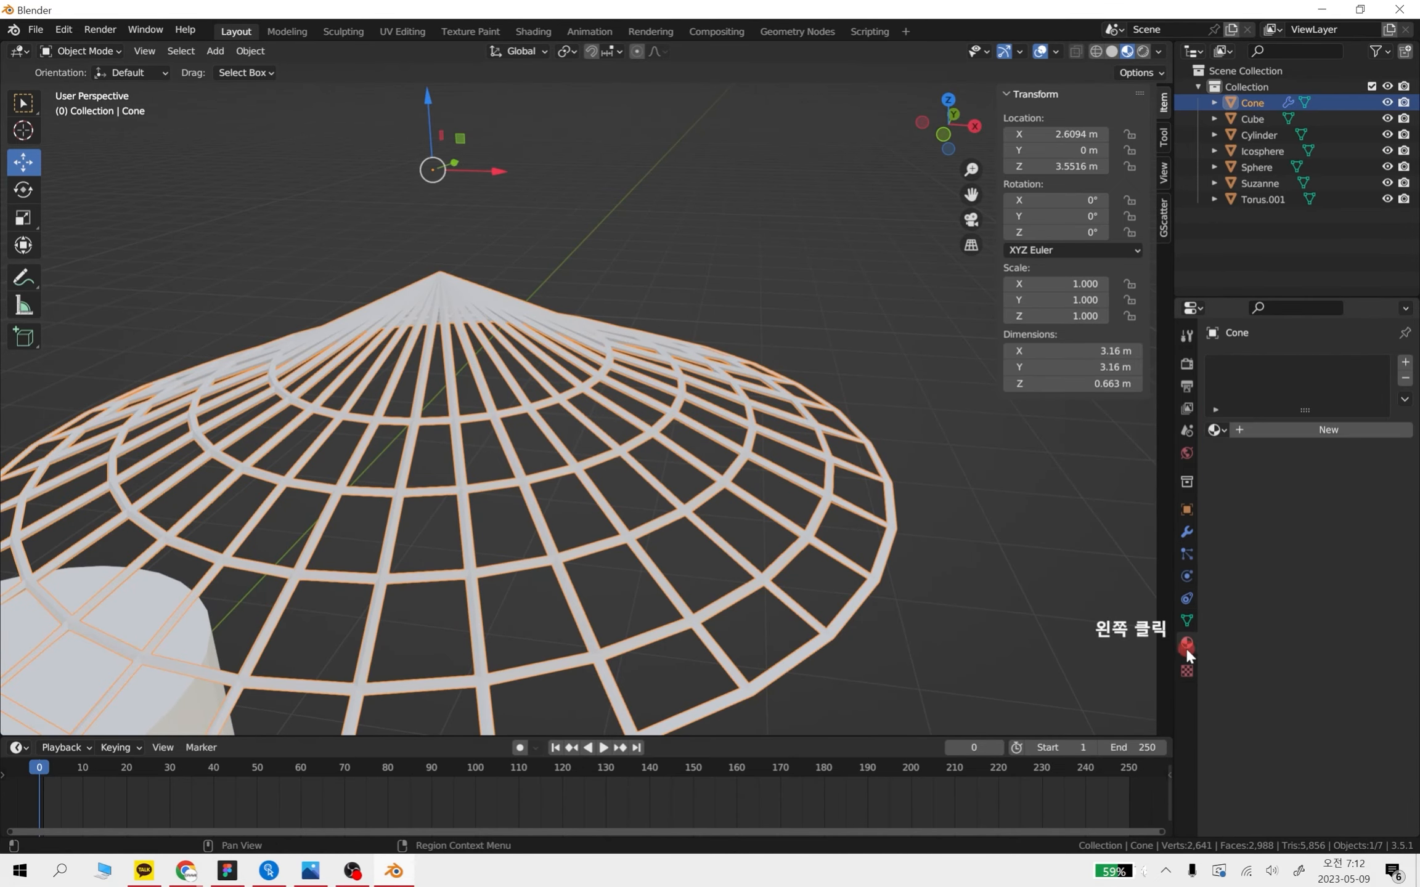
pyautogui.click(1288, 430)
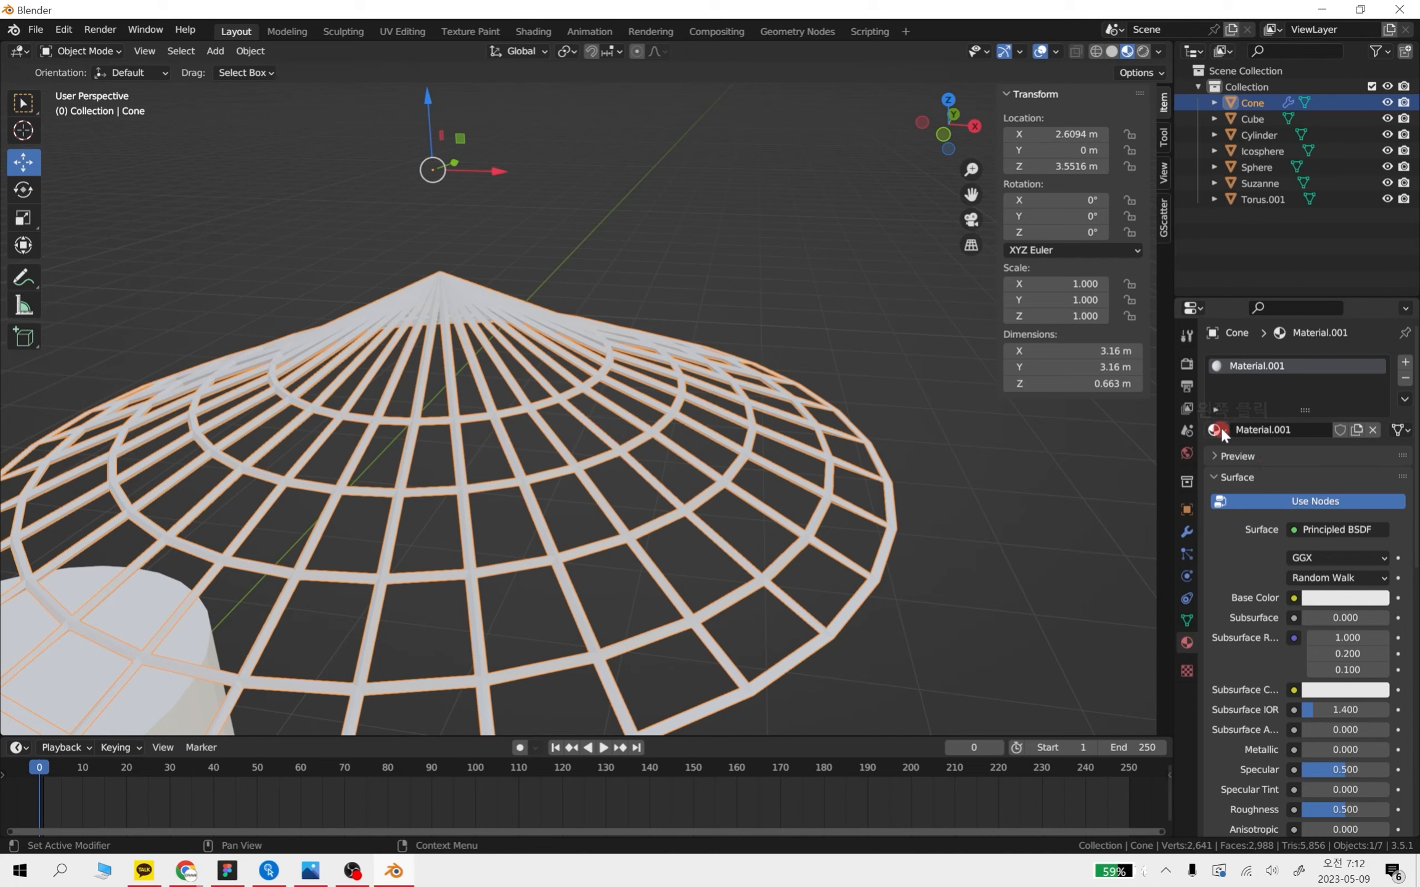
# Set the cone material's base color to golden yellow, about hue 0.118, saturation 0.847 and value 0.584
pyautogui.click(1346, 596)
pyautogui.moveTo(1294, 458)
pyautogui.mouseDown()
pyautogui.moveTo(1258, 452)
pyautogui.moveTo(1284, 434)
pyautogui.mouseUp()
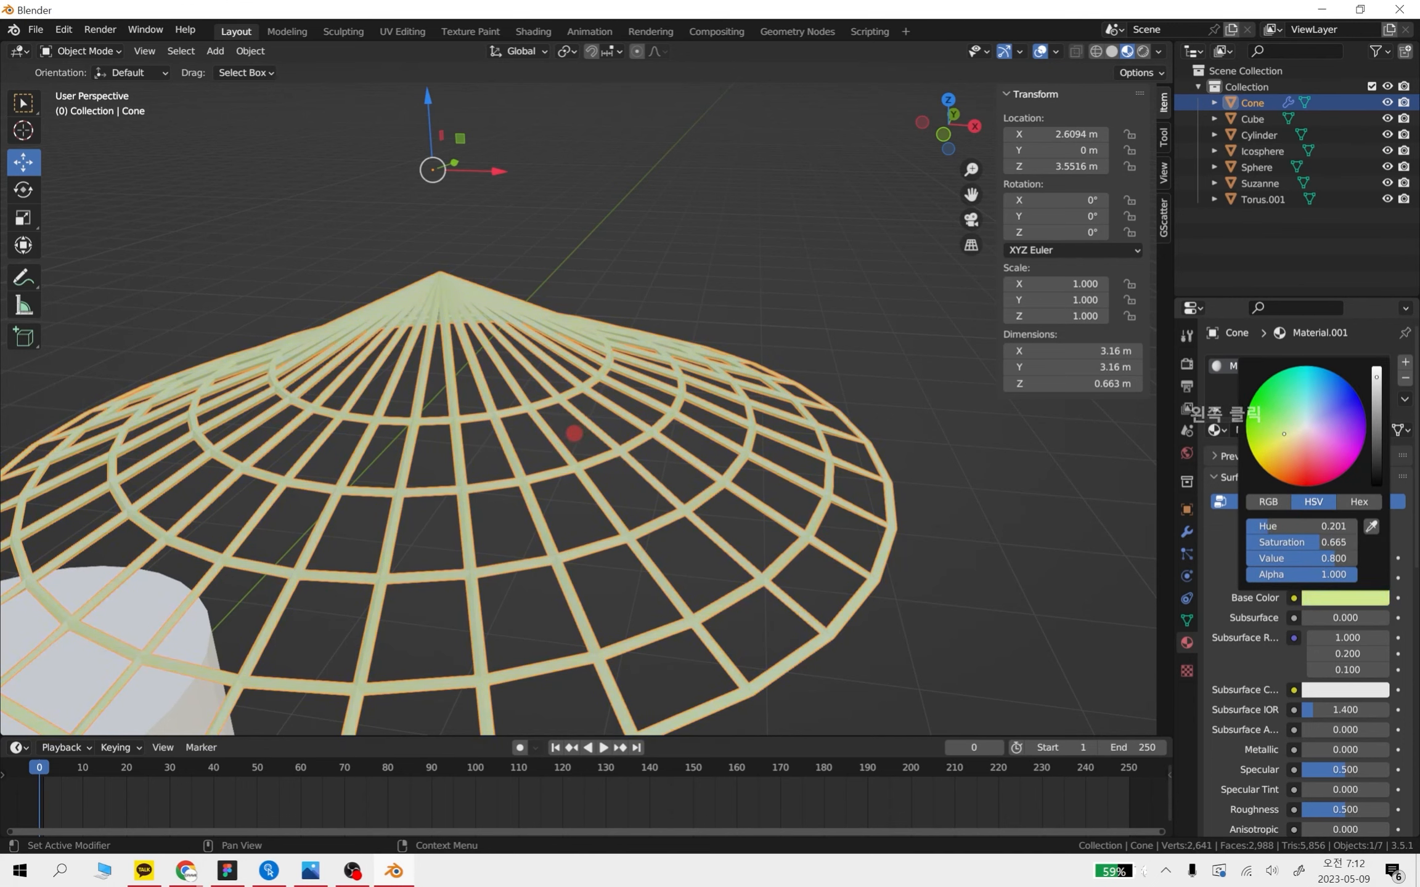
pyautogui.moveTo(1378, 382); pyautogui.dragTo(660, 422)
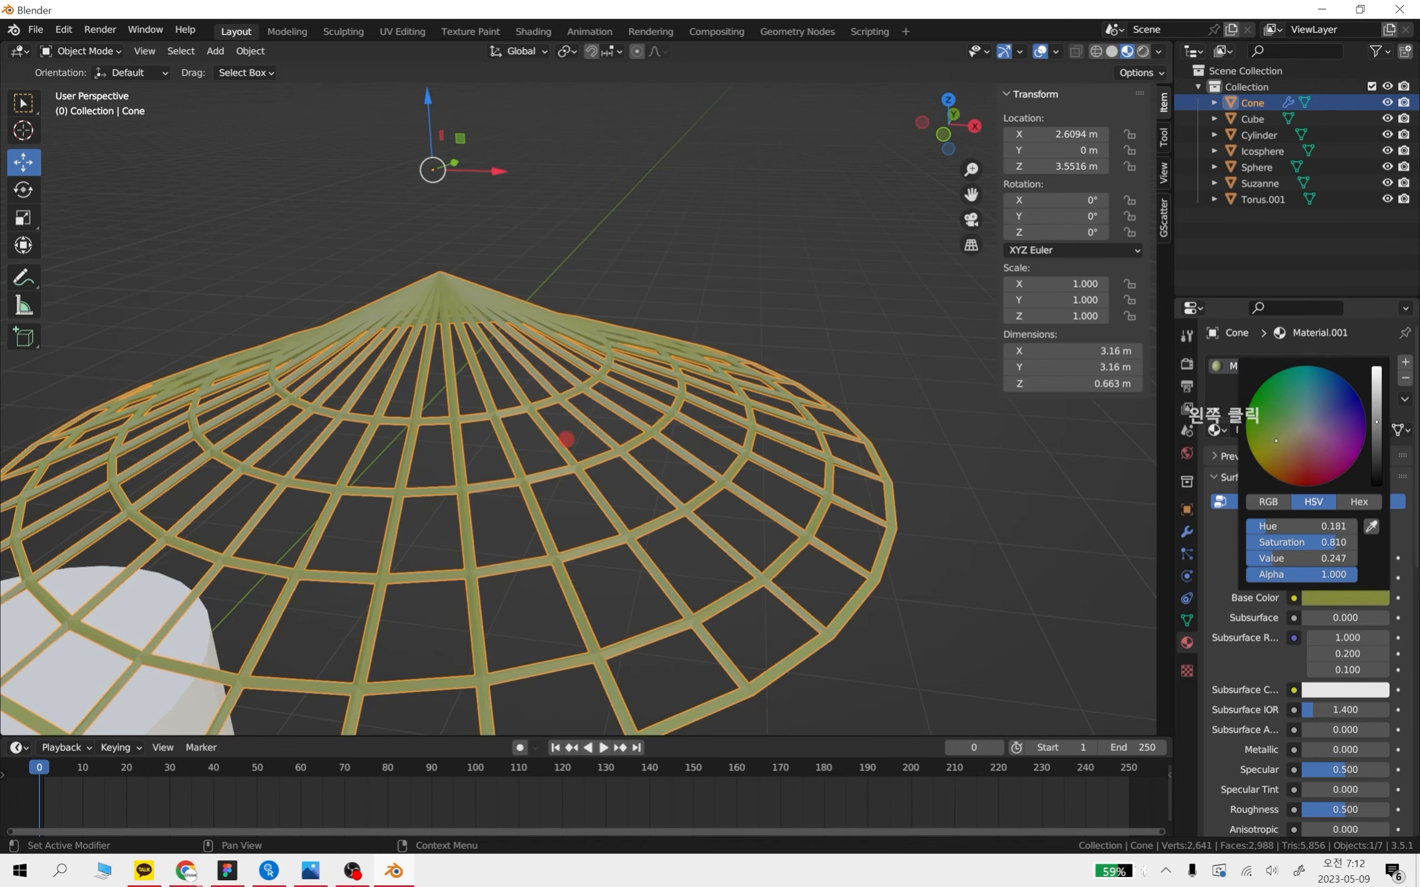
pyautogui.moveTo(563, 432); pyautogui.dragTo(565, 445)
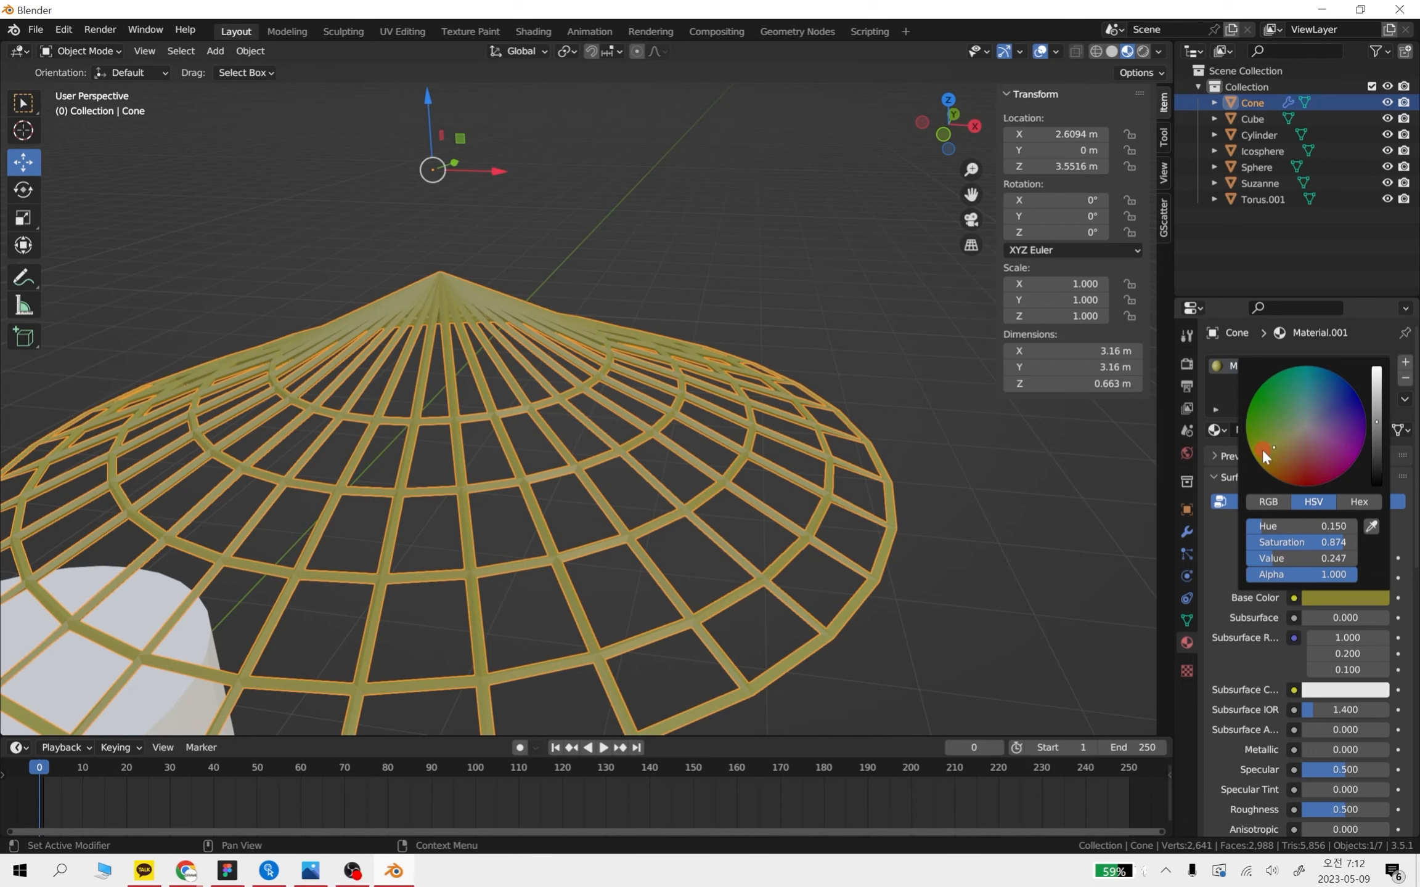
pyautogui.click(1017, 542)
pyautogui.scroll(-4, 986, 536)
pyautogui.click(676, 491)
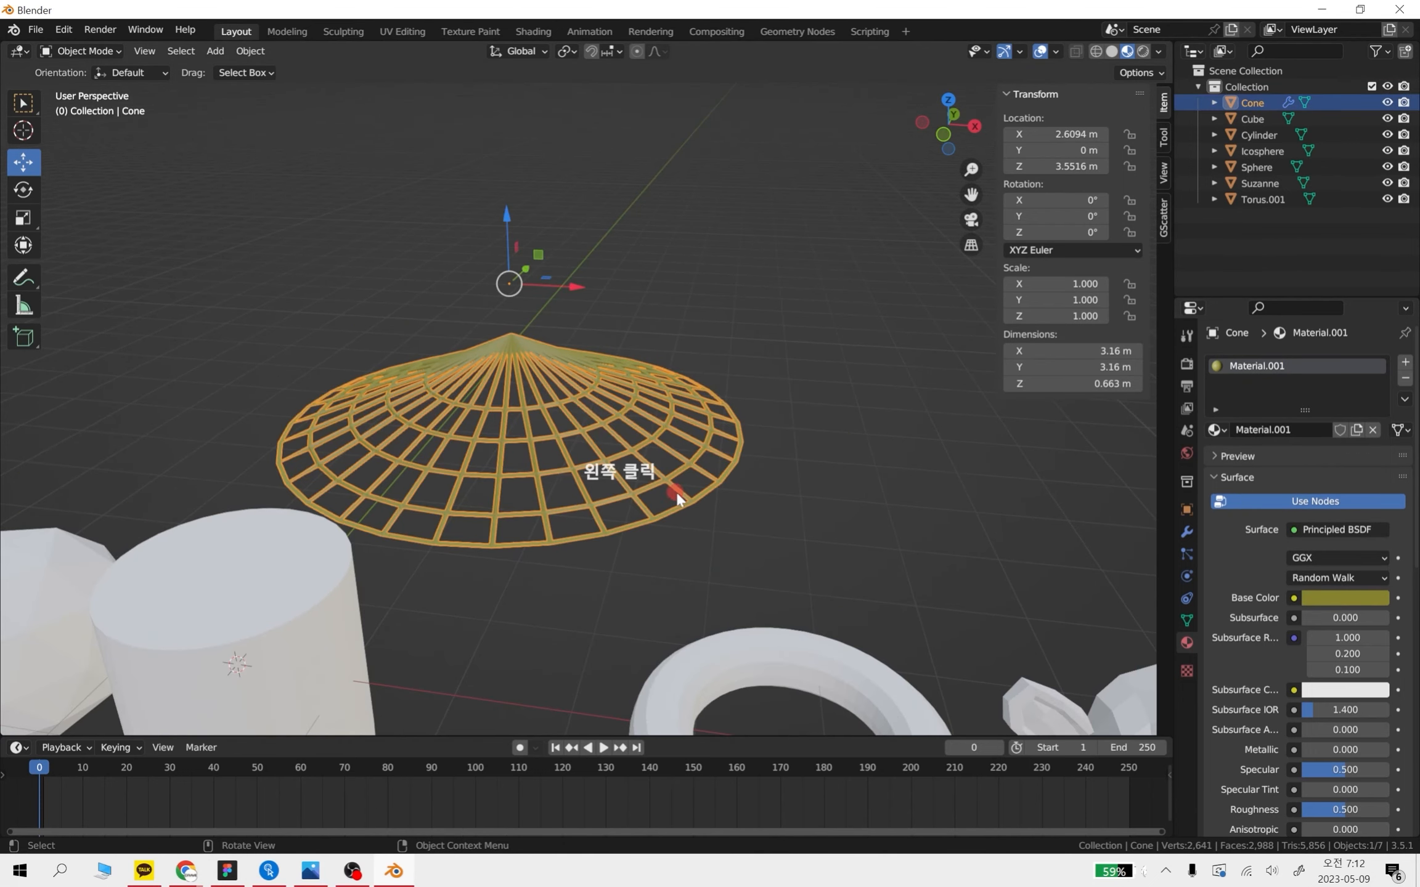
pyautogui.click(1356, 602)
pyautogui.click(1272, 447)
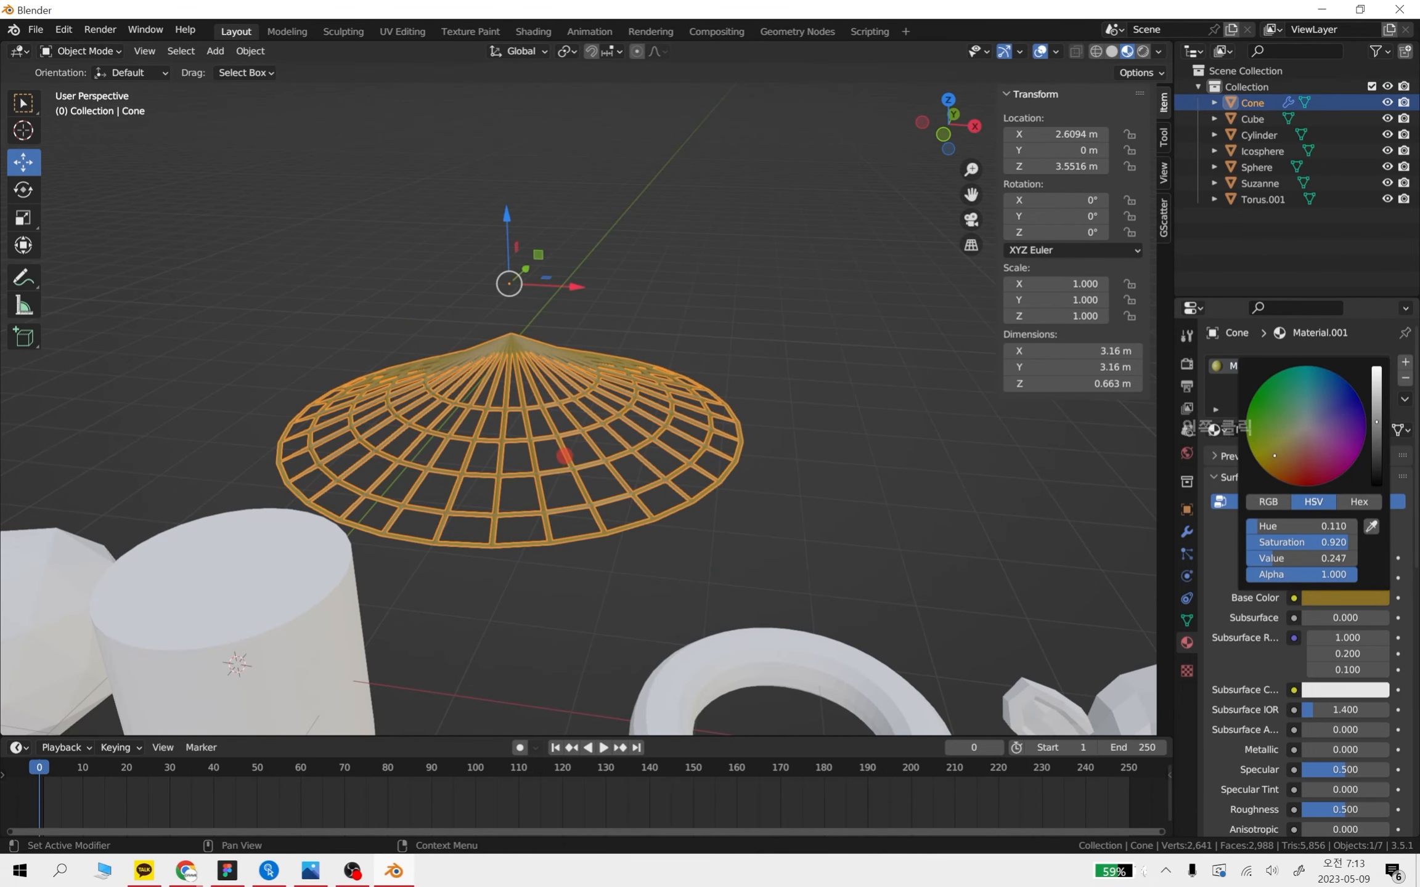
pyautogui.moveTo(1376, 424); pyautogui.dragTo(664, 391)
pyautogui.moveTo(1291, 457)
pyautogui.mouseDown()
pyautogui.moveTo(555, 444)
pyautogui.moveTo(560, 456)
pyautogui.mouseUp()
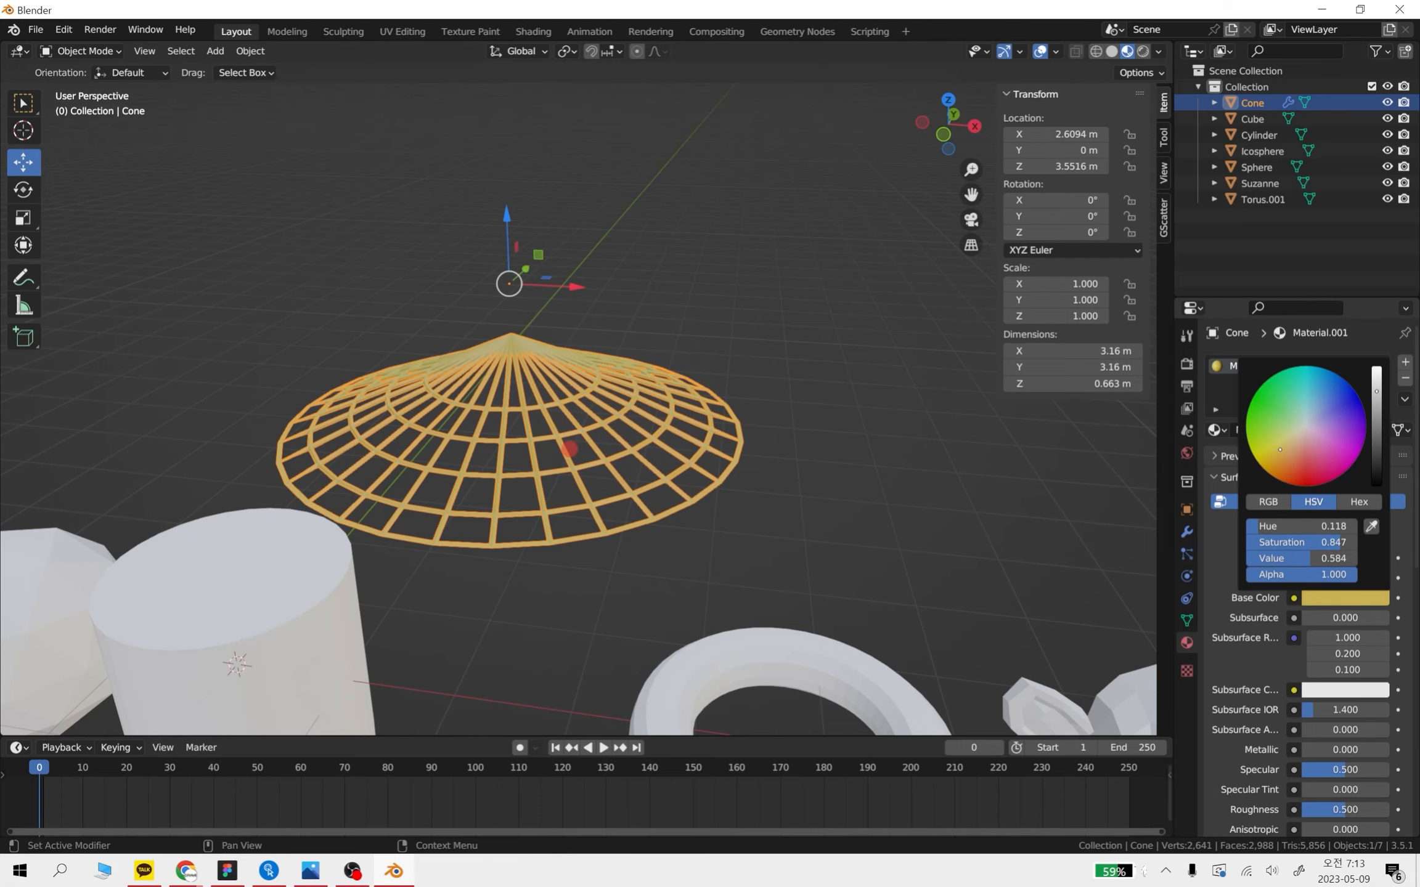
pyautogui.click(931, 584)
# Select the torus beside the monkey head
pyautogui.scroll(5, 656, 512)
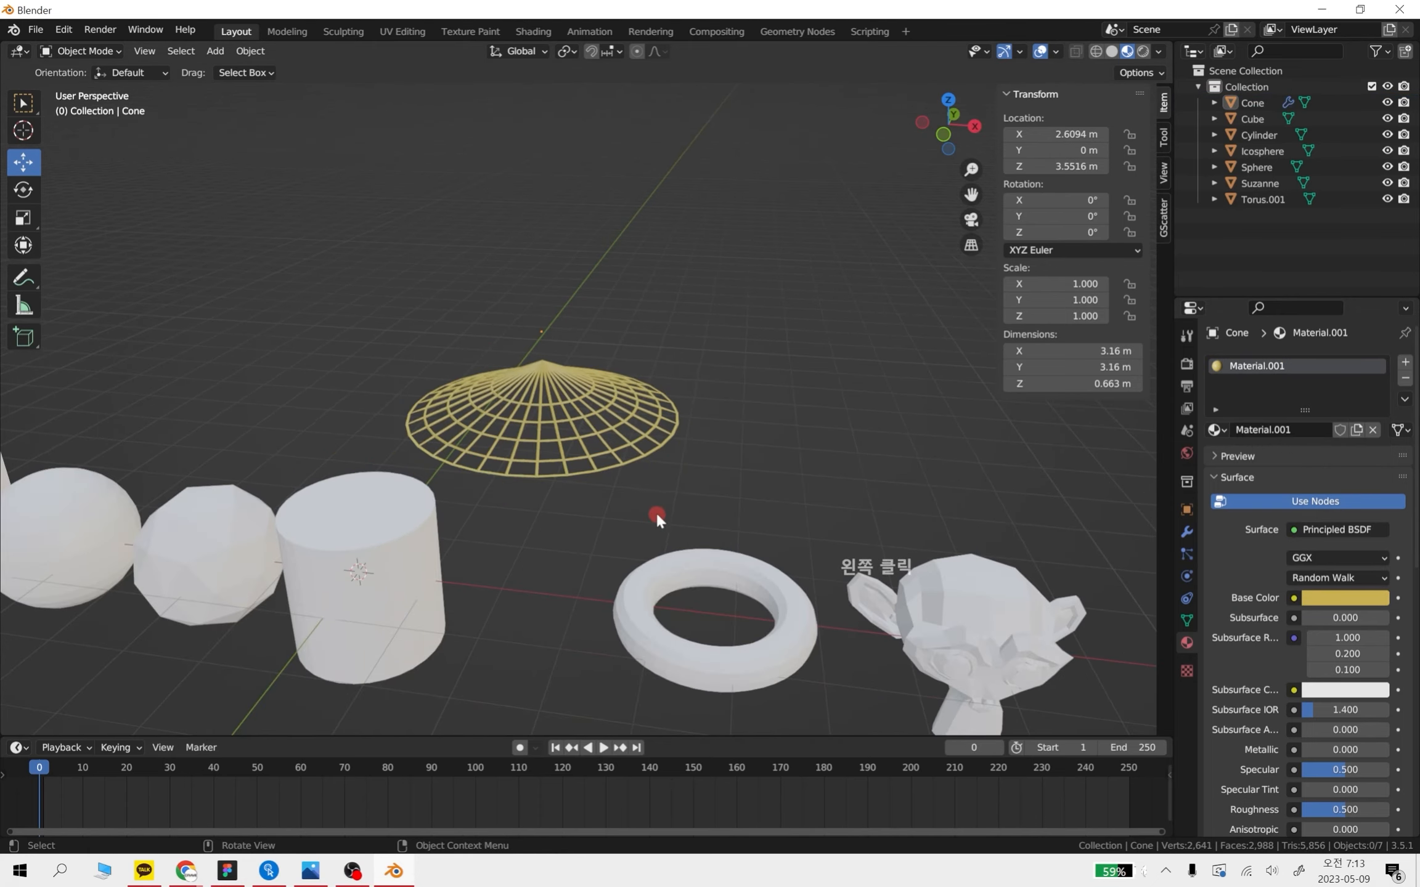
pyautogui.scroll(-4, 676, 514)
pyautogui.moveTo(764, 508); pyautogui.dragTo(741, 537, button='middle')
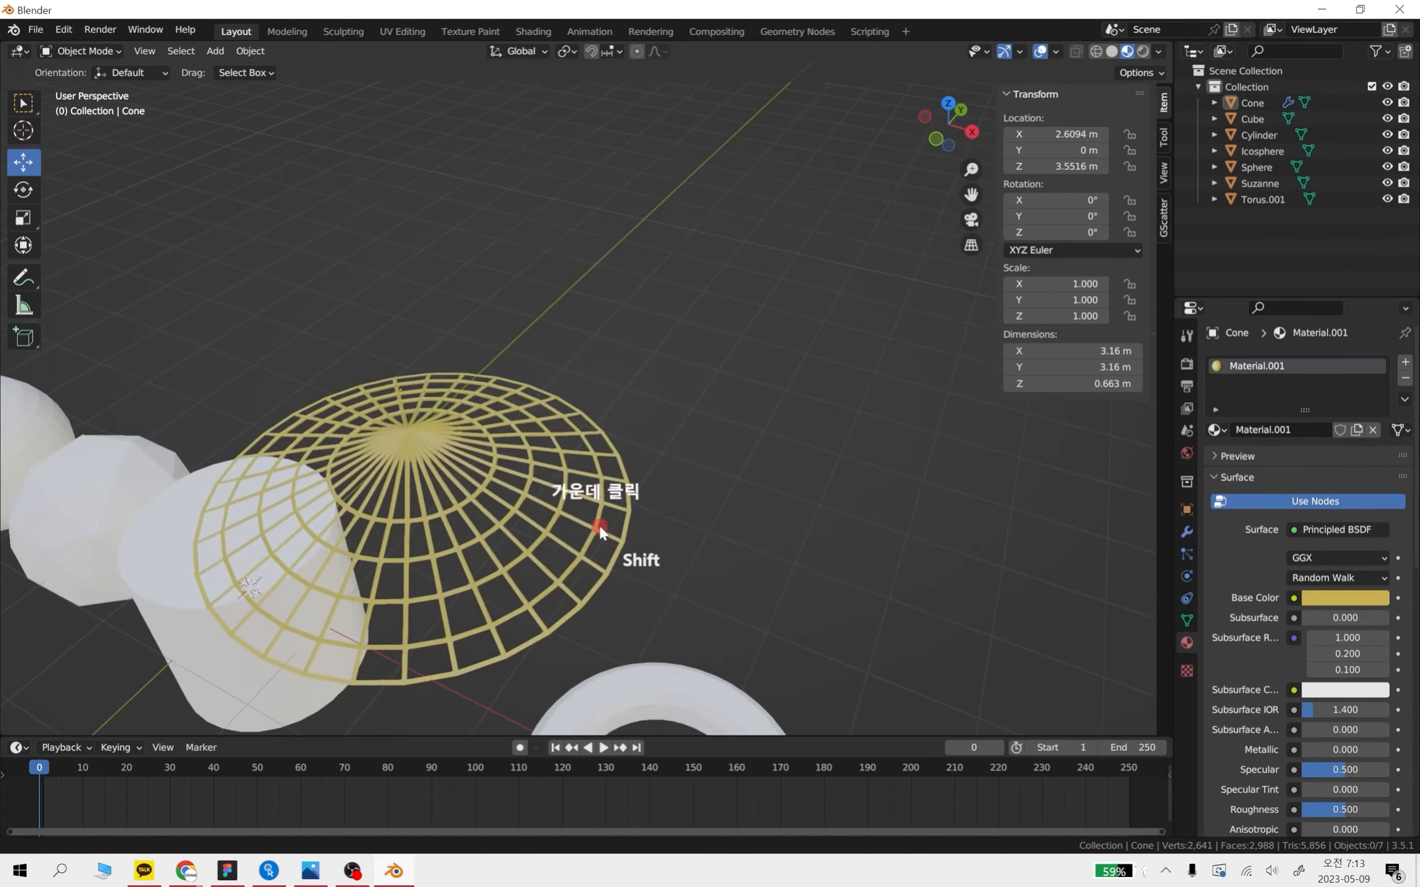
pyautogui.keyDown('shift'); pyautogui.moveTo(595, 533); pyautogui.dragTo(672, 414, button='middle'); pyautogui.keyUp('shift')
pyautogui.scroll(-3, 670, 408)
pyautogui.click(758, 536)
pyautogui.keyDown('shift'); pyautogui.moveTo(757, 536); pyautogui.dragTo(724, 400, button='middle'); pyautogui.keyUp('shift')
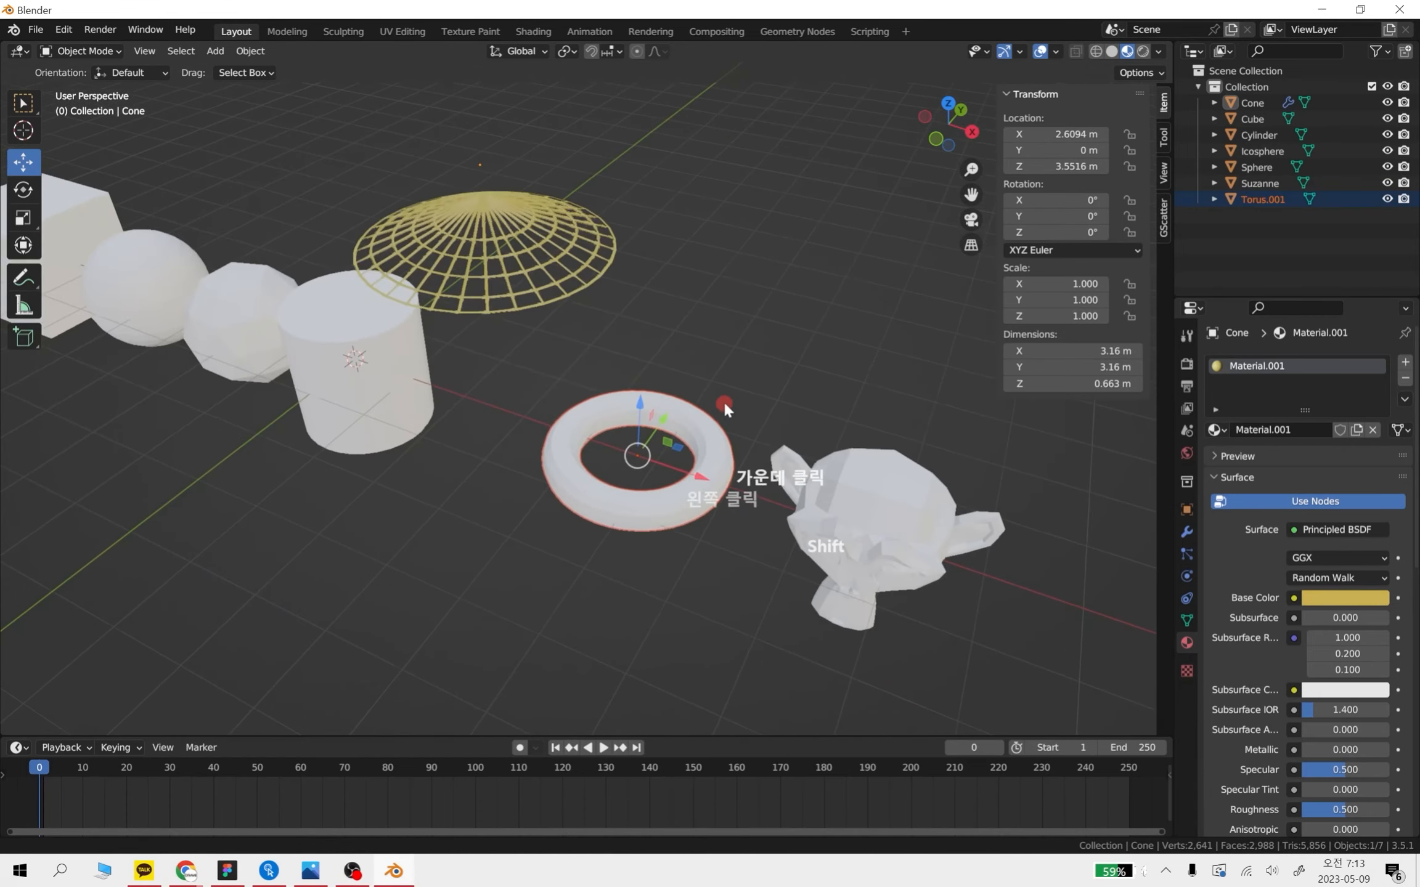
pyautogui.scroll(5, 847, 508)
pyautogui.keyDown('shift'); pyautogui.moveTo(904, 491); pyautogui.dragTo(762, 337, button='middle'); pyautogui.keyUp('shift')
pyautogui.scroll(-3, 763, 337)
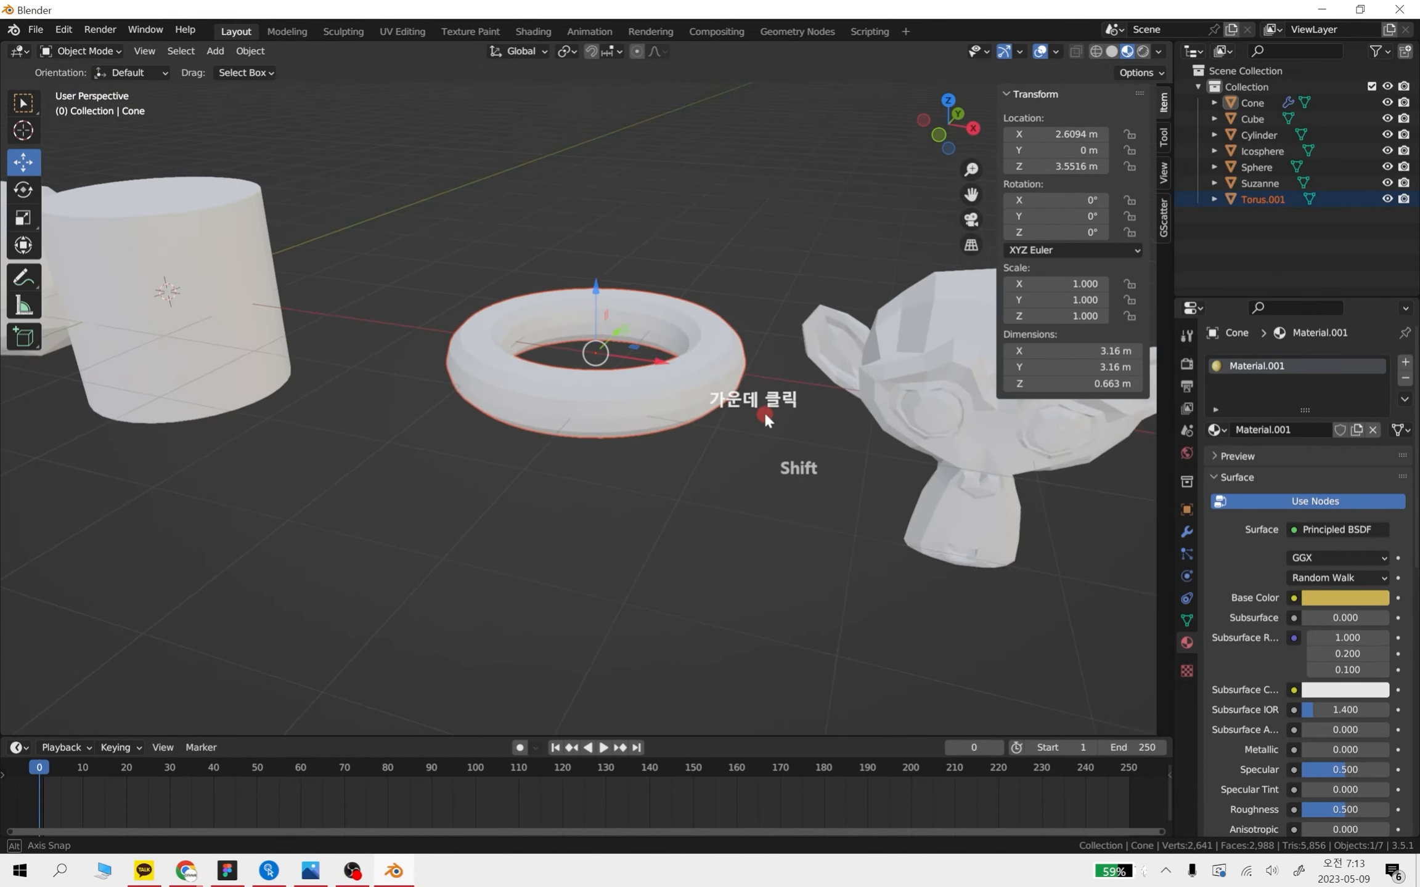
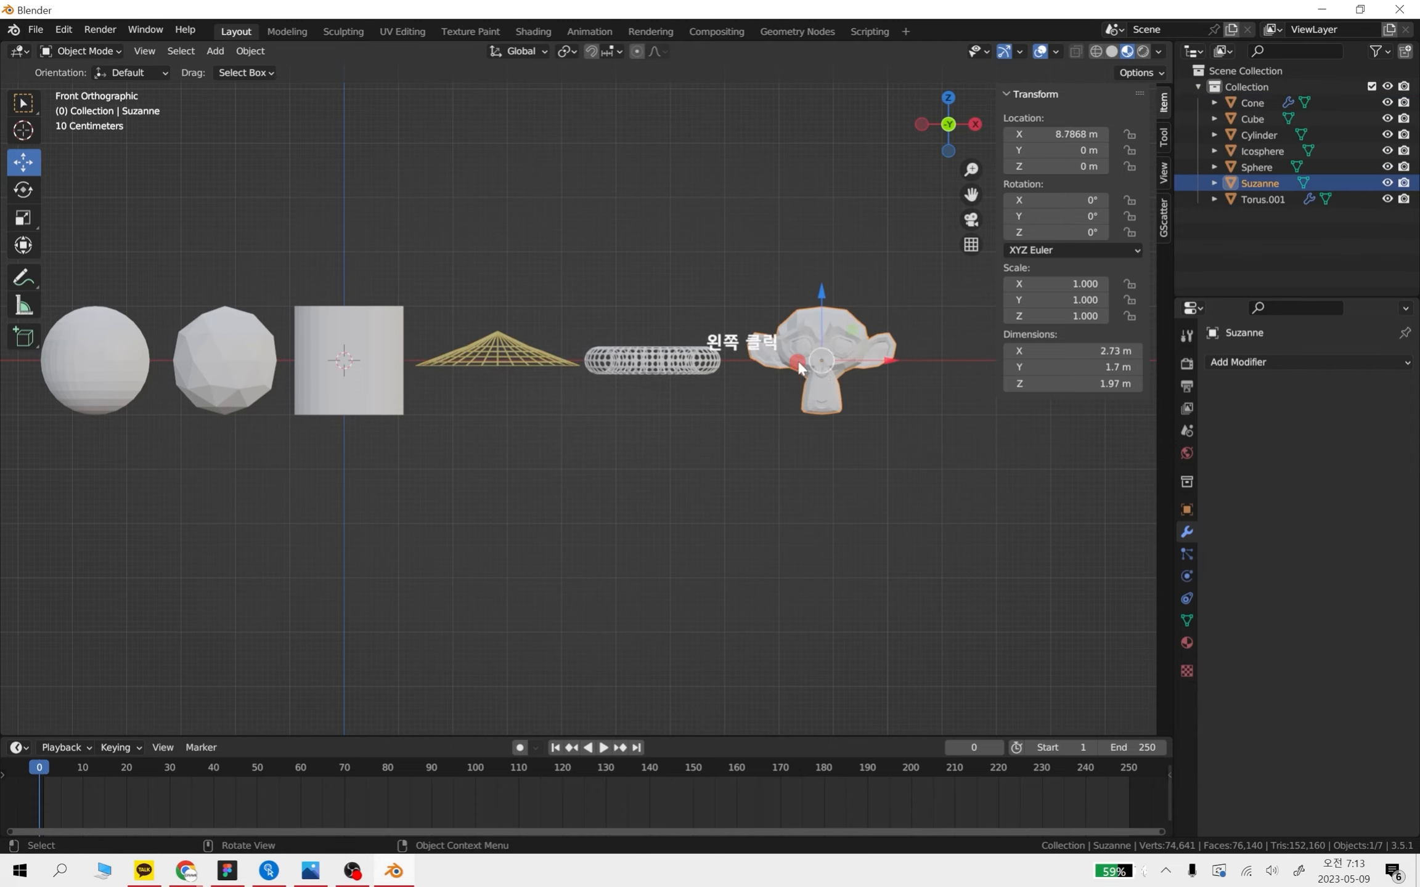
# Add a Wireframe modifier to the monkey head and set its thickness to 0.032 m
pyautogui.scroll(3, 986, 419)
pyautogui.moveTo(1008, 437); pyautogui.dragTo(1103, 463, button='middle')
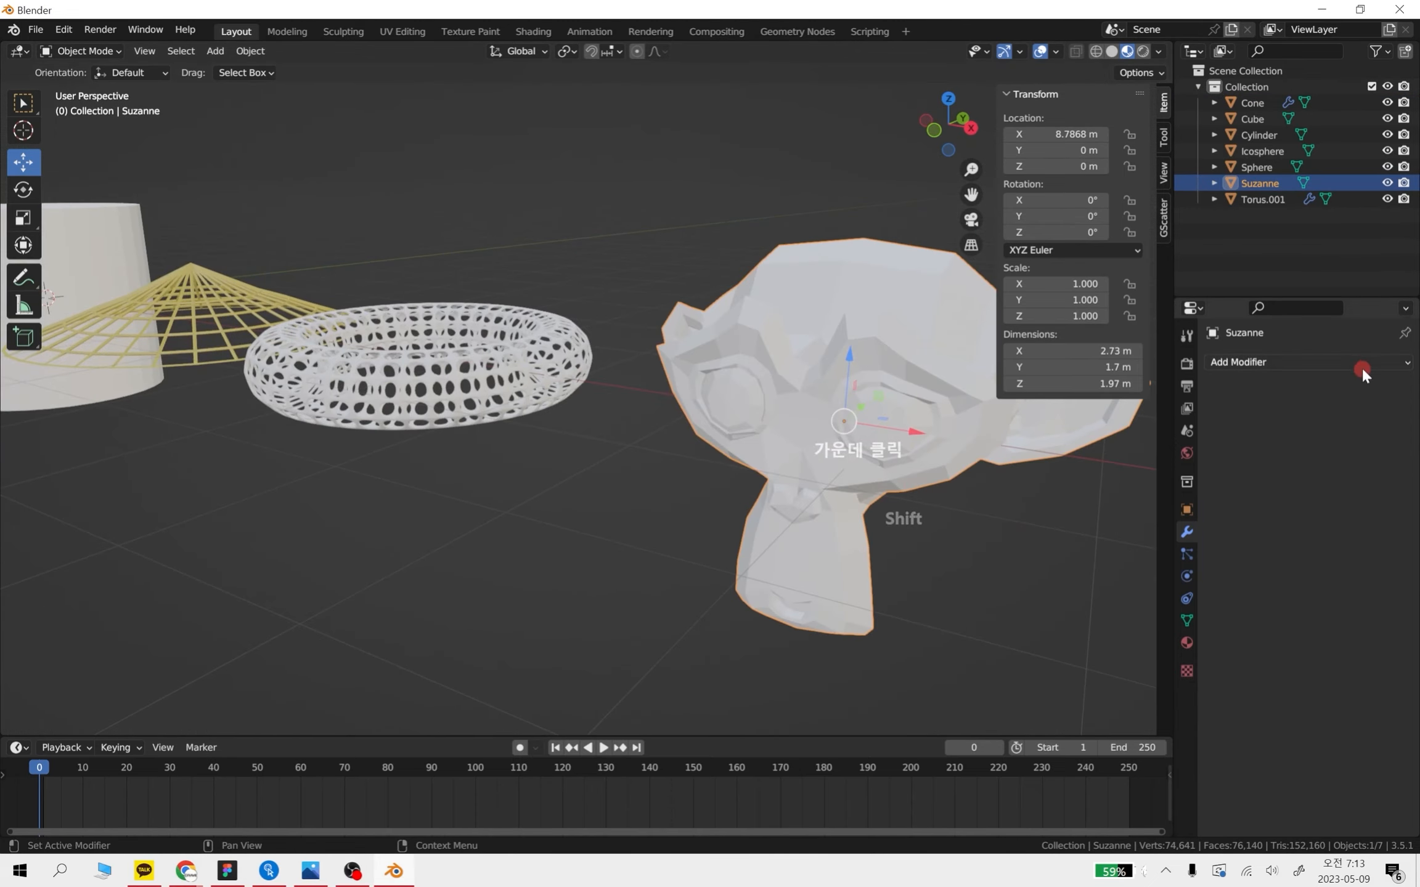
pyautogui.click(1361, 363)
pyautogui.click(1084, 721)
pyautogui.keyDown('shift'); pyautogui.moveTo(971, 593); pyautogui.dragTo(674, 574, button='middle'); pyautogui.keyUp('shift')
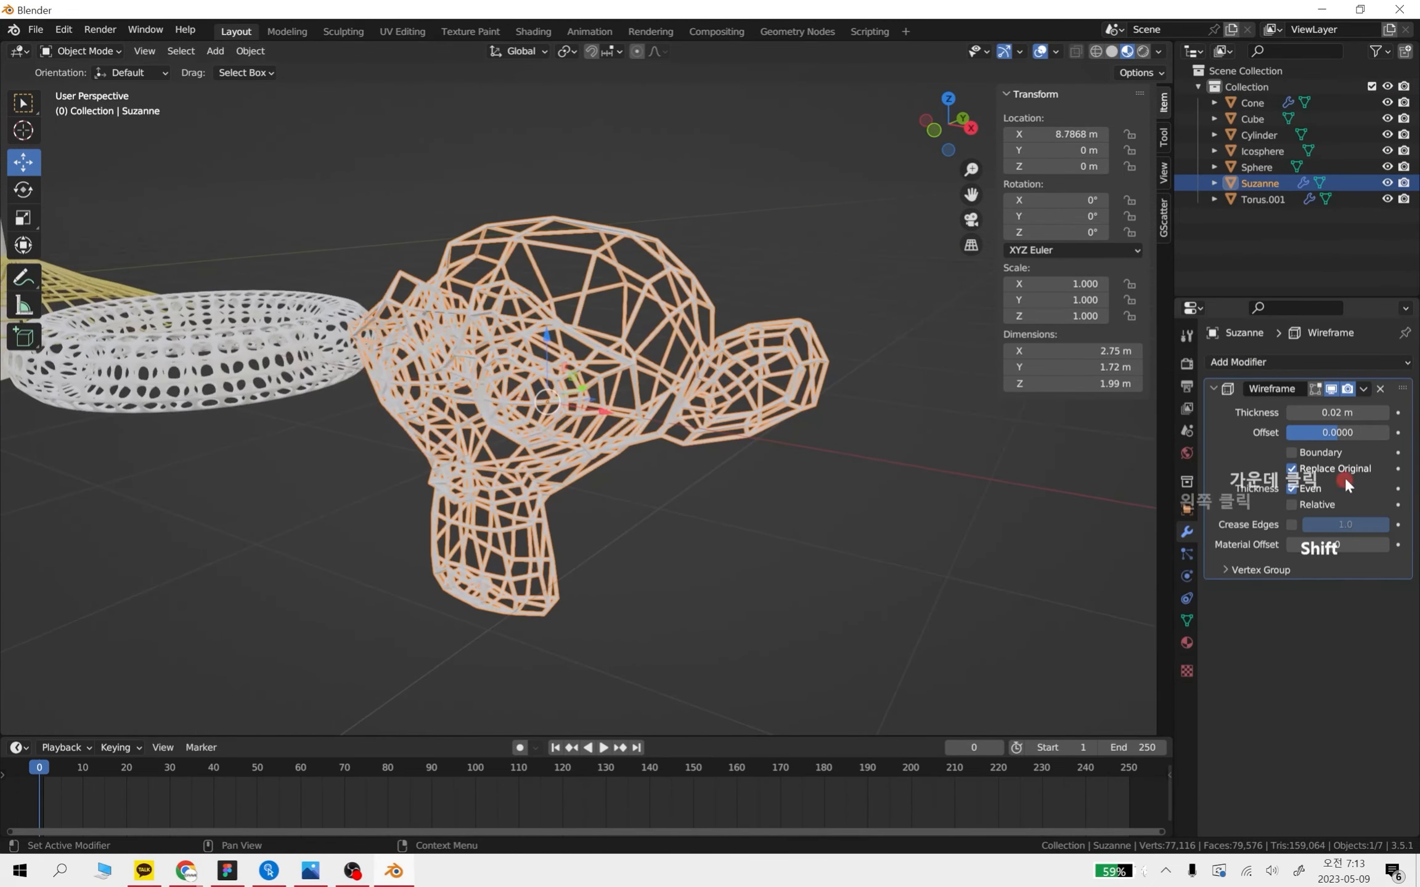
pyautogui.moveTo(1324, 412); pyautogui.dragTo(1371, 412)
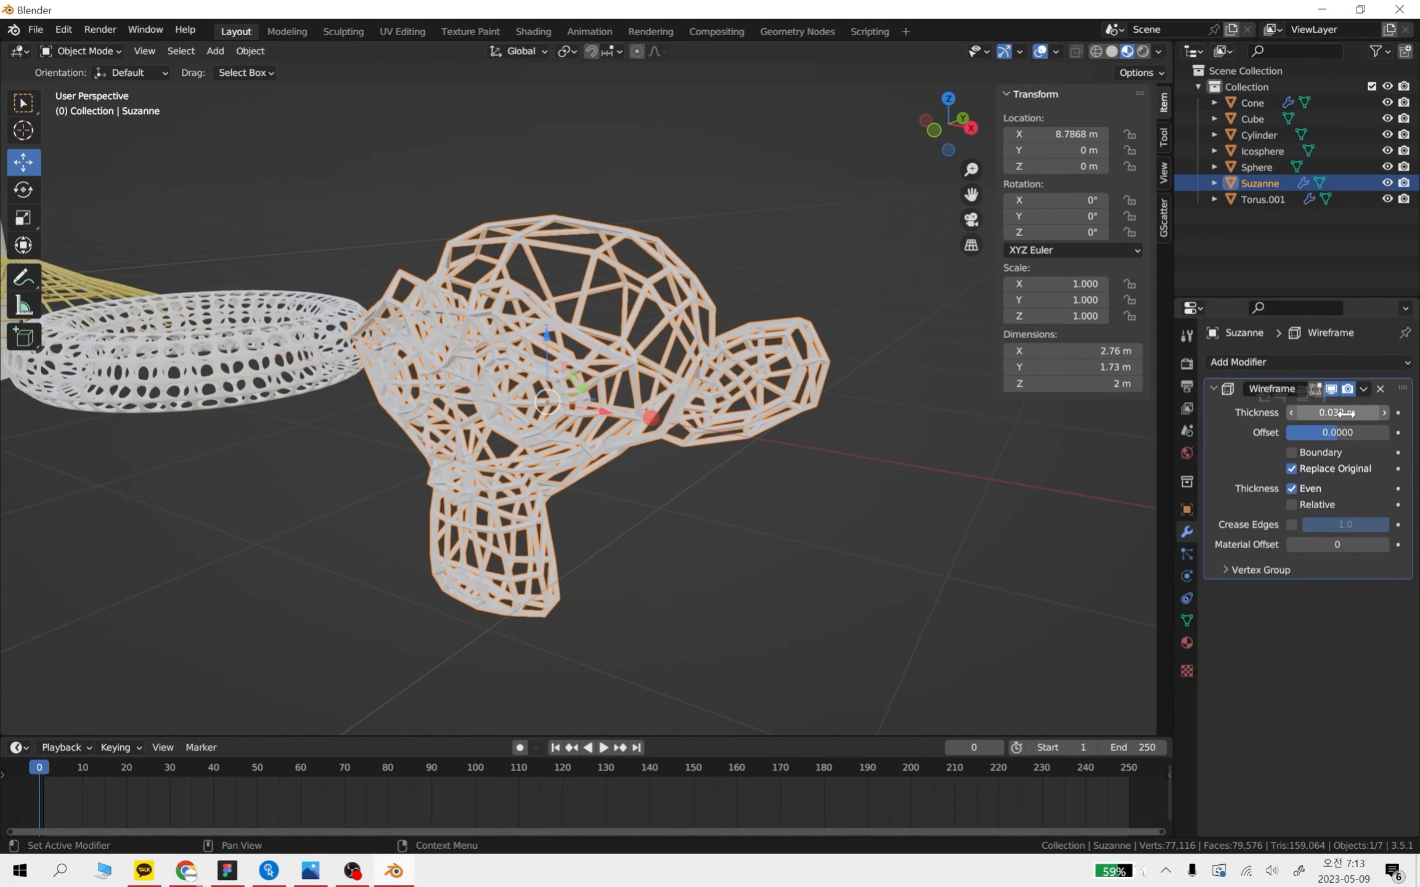
# Add a Subdivision Surface modifier to the monkey head with viewport level 2
pyautogui.click(1339, 361)
pyautogui.click(1115, 651)
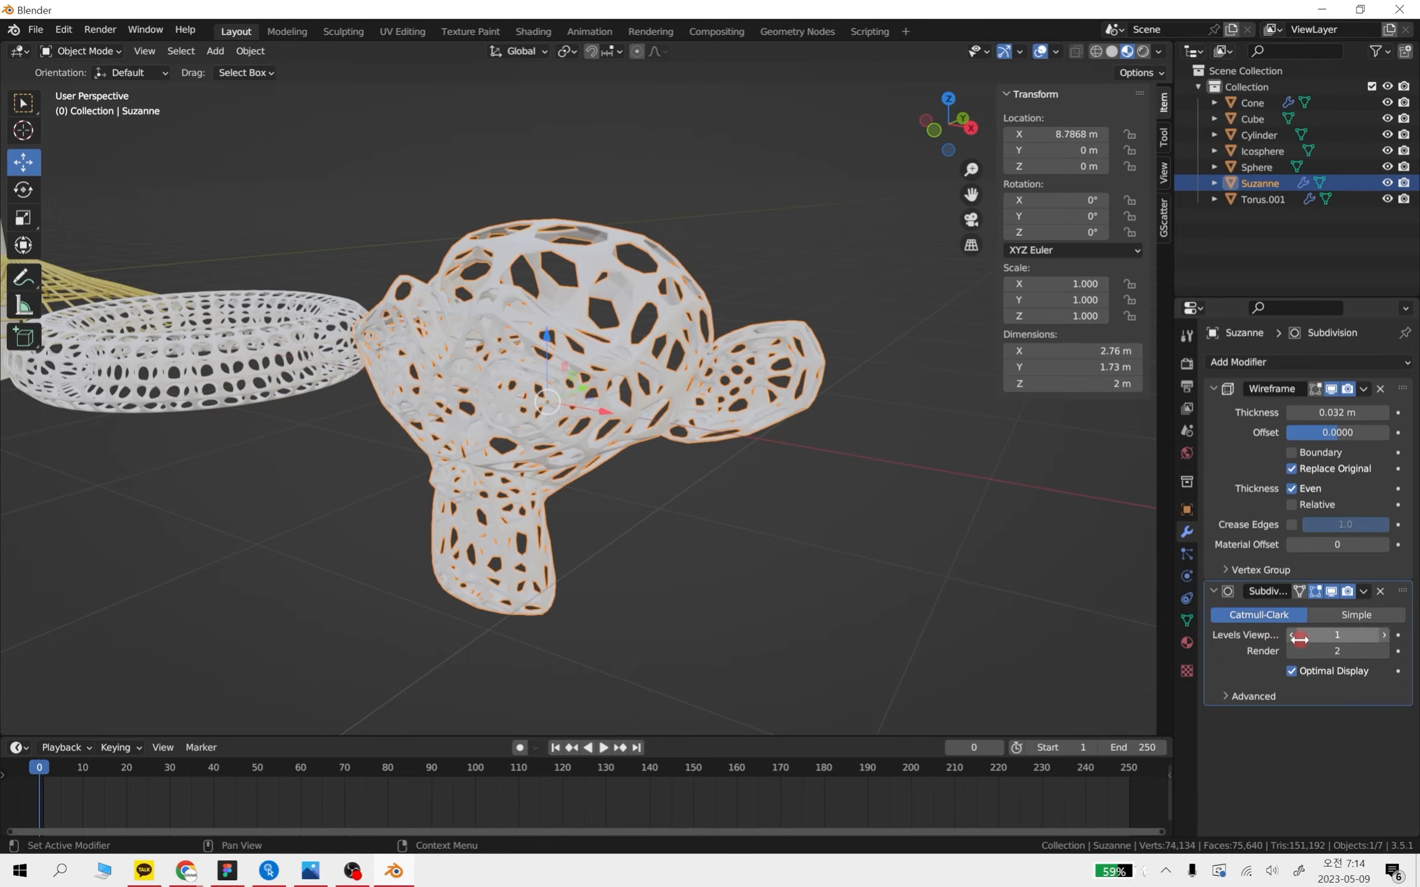
pyautogui.click(1383, 635)
pyautogui.click(822, 574)
# Review the whole row of objects from the monkey head back to the cube
pyautogui.moveTo(822, 573)
pyautogui.mouseDown(button='middle')
pyautogui.moveTo(782, 553)
pyautogui.moveTo(797, 533)
pyautogui.moveTo(806, 573)
pyautogui.mouseUp(button='middle')
pyautogui.scroll(-5, 806, 573)
pyautogui.moveTo(595, 530); pyautogui.dragTo(687, 529, button='middle')
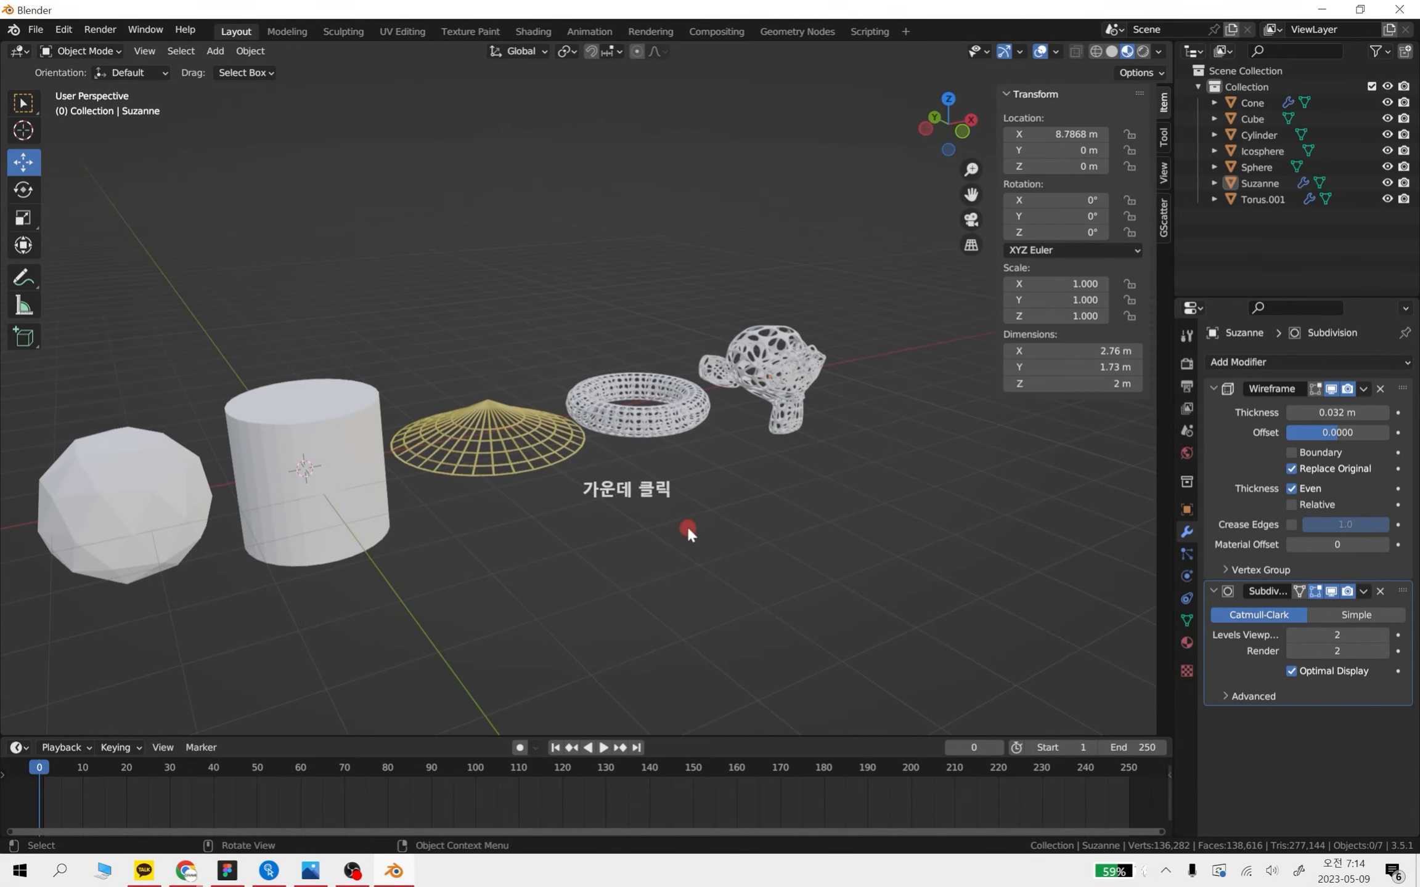
pyautogui.keyDown('shift'); pyautogui.moveTo(554, 557); pyautogui.dragTo(829, 487, button='middle'); pyautogui.keyUp('shift')
pyautogui.keyDown('shift'); pyautogui.moveTo(757, 536); pyautogui.dragTo(811, 503, button='middle'); pyautogui.keyUp('shift')
pyautogui.scroll(-4, 727, 473)
pyautogui.scroll(4, 677, 455)
pyautogui.scroll(-2, 602, 440)
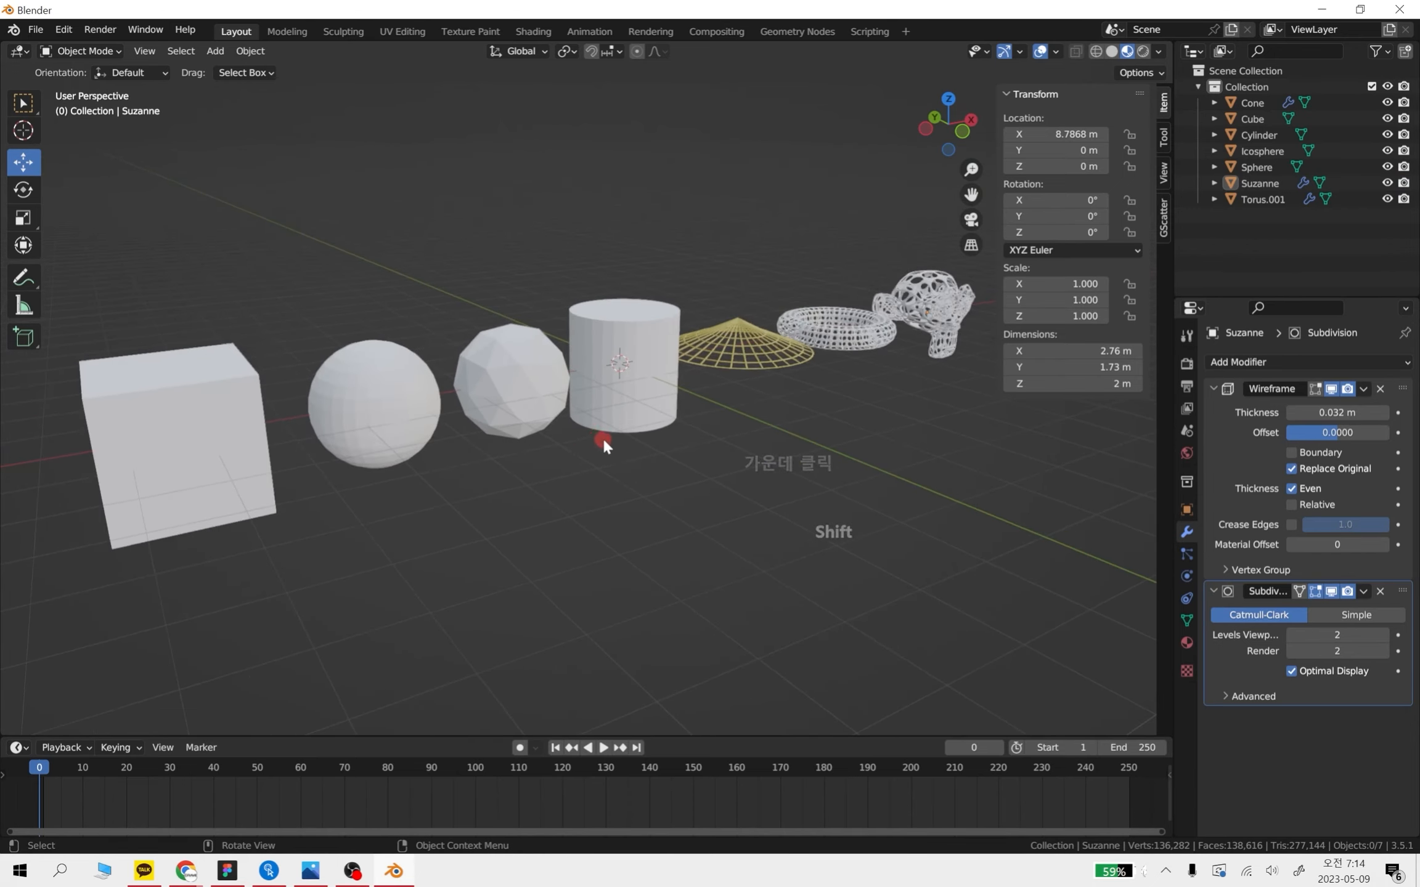
pyautogui.scroll(-1, 603, 440)
# Add a Wireframe modifier to the cylinder and increase its thickness
pyautogui.click(611, 374)
pyautogui.scroll(8, 675, 392)
pyautogui.keyDown('shift'); pyautogui.moveTo(817, 448); pyautogui.dragTo(683, 530, button='middle'); pyautogui.keyUp('shift')
pyautogui.scroll(-2, 698, 492)
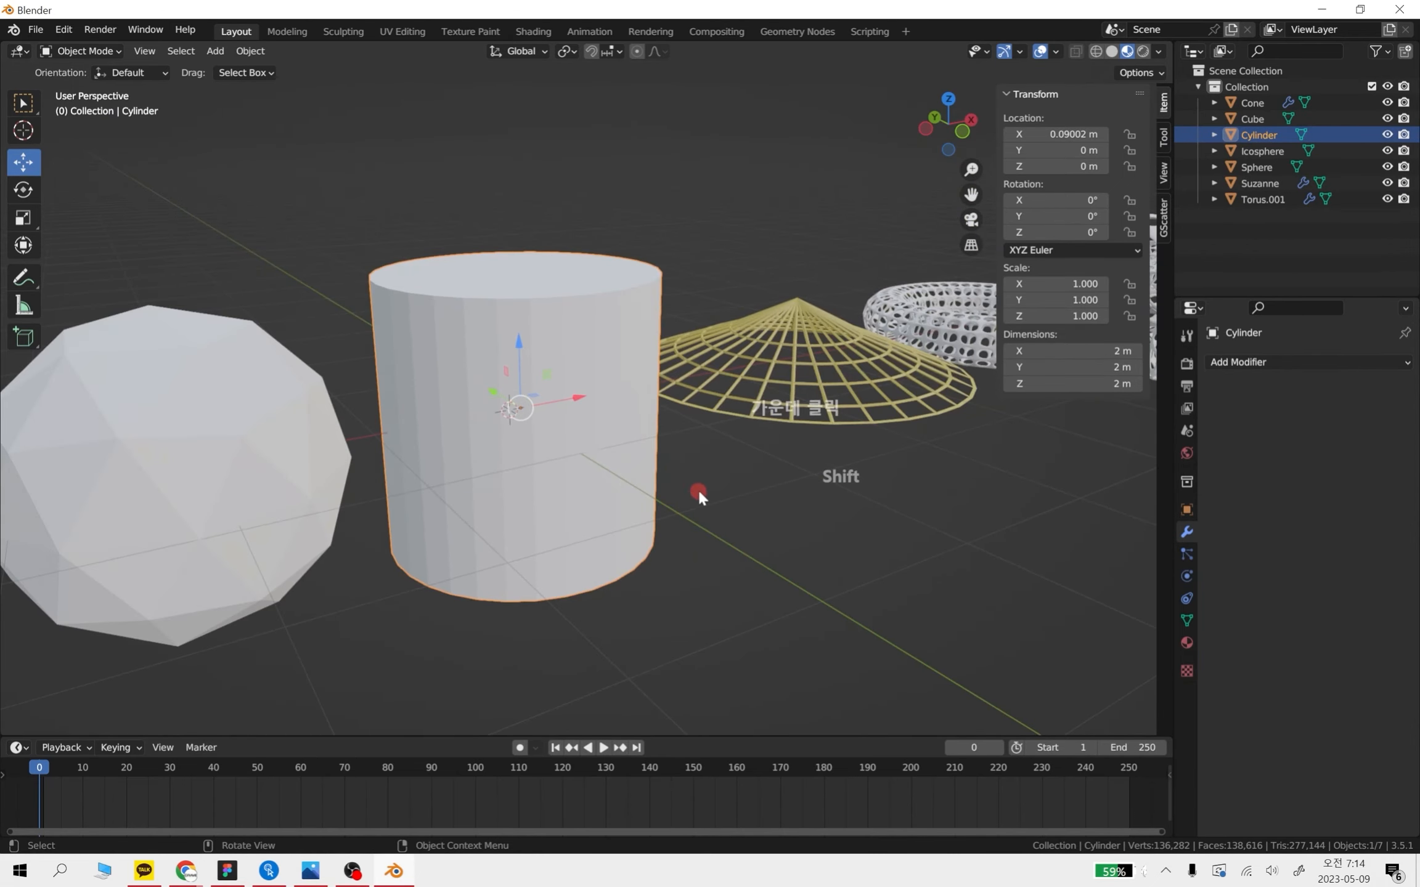
pyautogui.click(1266, 363)
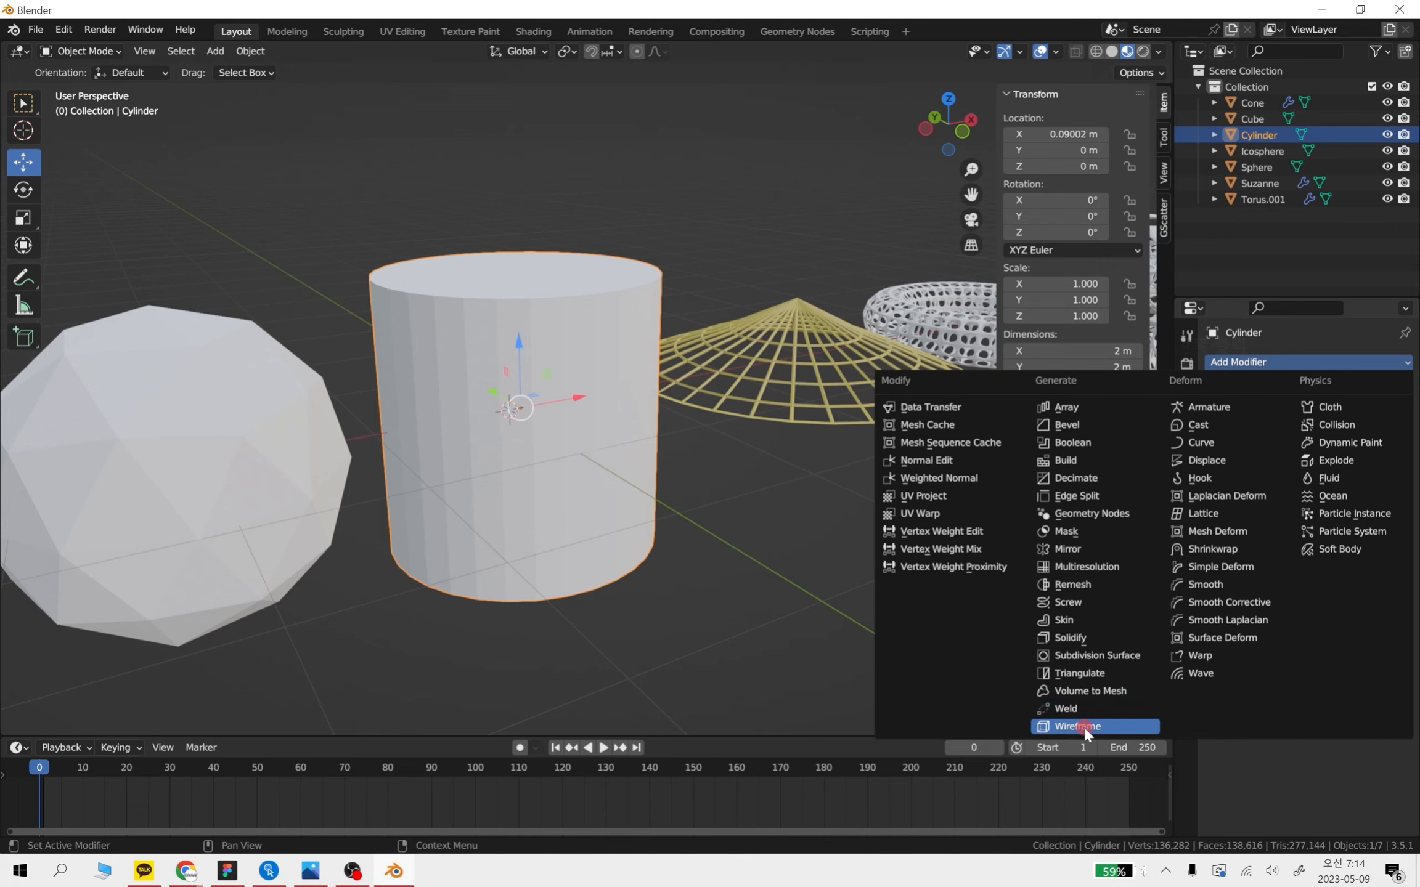
pyautogui.click(1084, 728)
pyautogui.moveTo(1337, 412); pyautogui.dragTo(1369, 412)
pyautogui.click(695, 602)
# Add a Wireframe modifier to the icosphere and set its thickness to 0.063 m
pyautogui.keyDown('shift'); pyautogui.moveTo(729, 589); pyautogui.dragTo(917, 533, button='middle'); pyautogui.keyUp('shift')
pyautogui.click(663, 356)
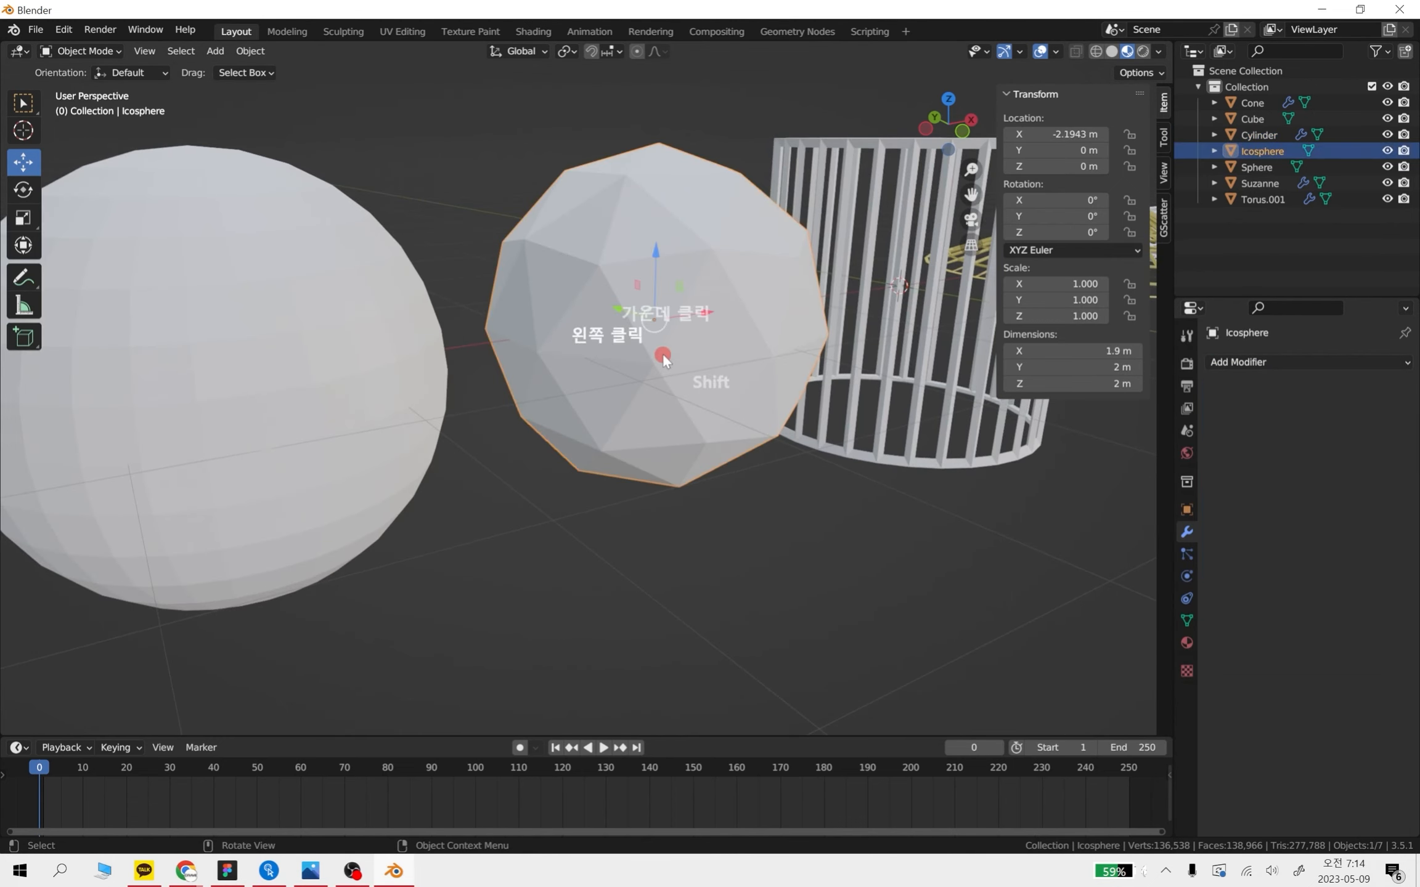
pyautogui.scroll(-5, 663, 356)
pyautogui.click(1269, 362)
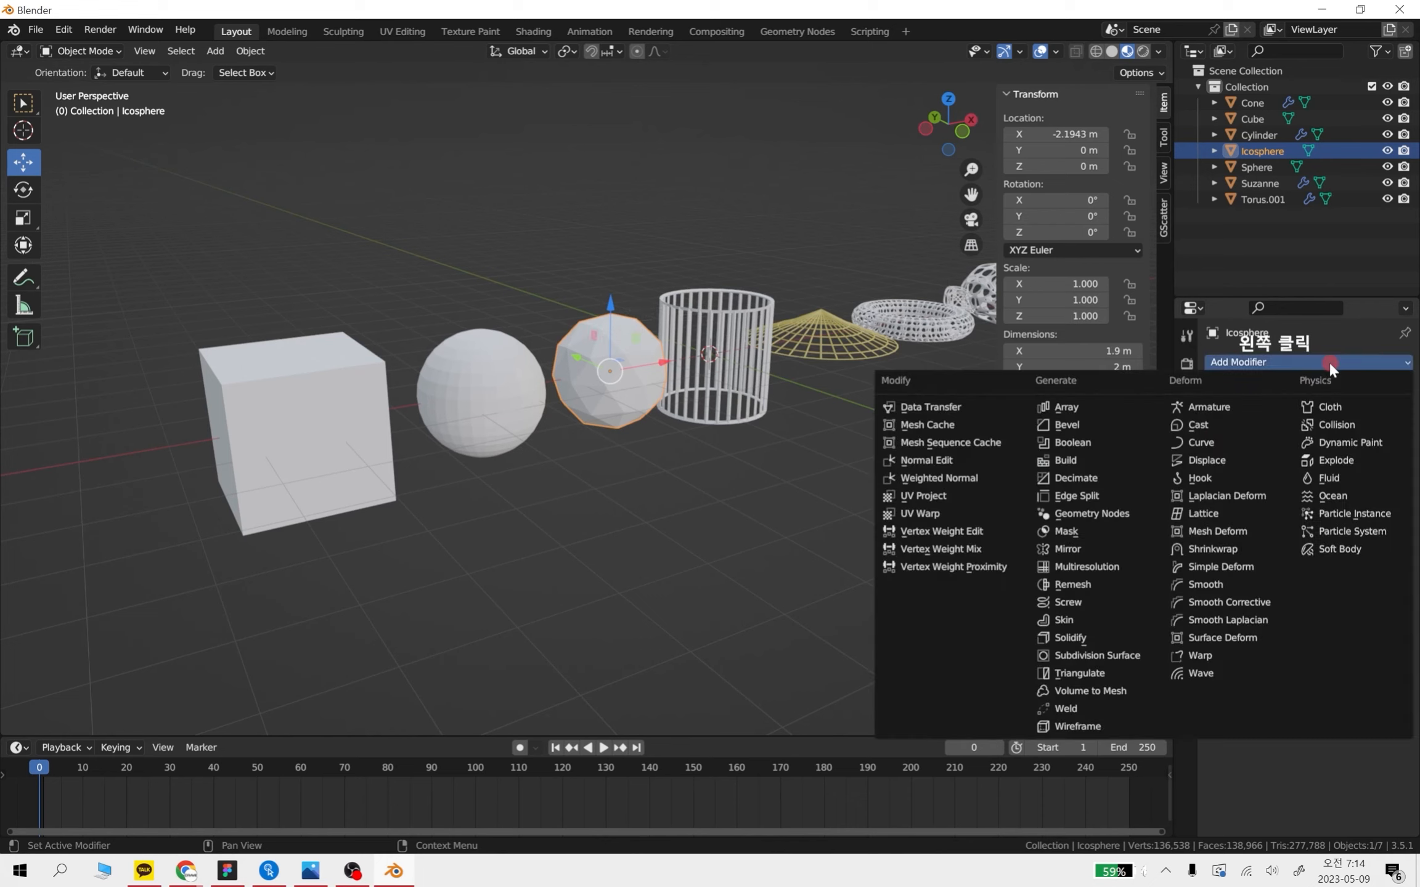
pyautogui.click(1095, 725)
pyautogui.scroll(6, 707, 433)
pyautogui.keyDown('shift'); pyautogui.moveTo(837, 444); pyautogui.dragTo(793, 471, button='middle'); pyautogui.keyUp('shift')
pyautogui.moveTo(1311, 413); pyautogui.dragTo(1352, 413)
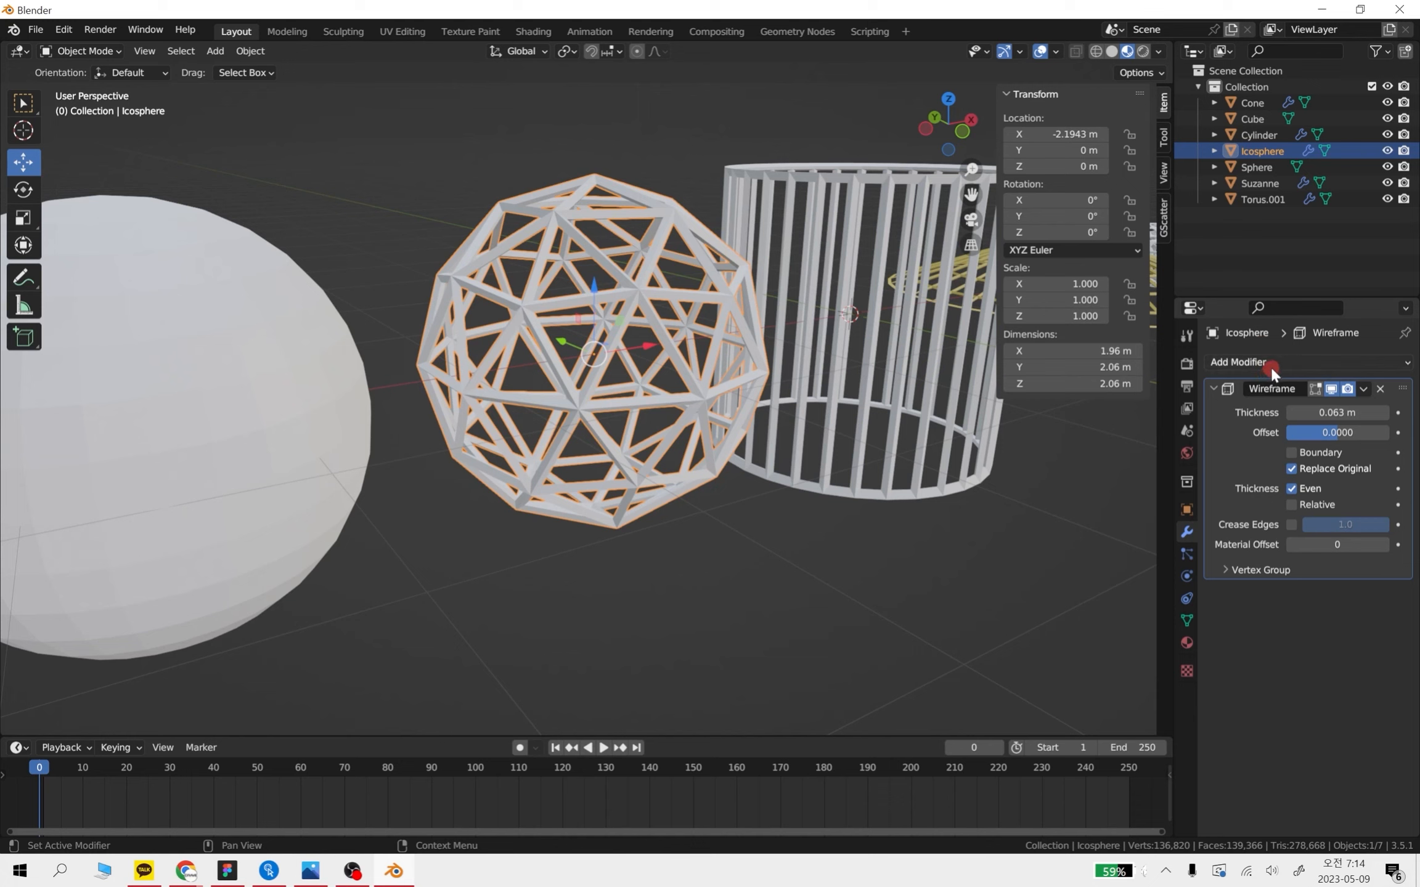
pyautogui.click(751, 612)
# Add a Wireframe modifier to the UV sphere with a thickness of 0.031 m
pyautogui.scroll(-5, 406, 475)
pyautogui.click(444, 453)
pyautogui.click(1292, 362)
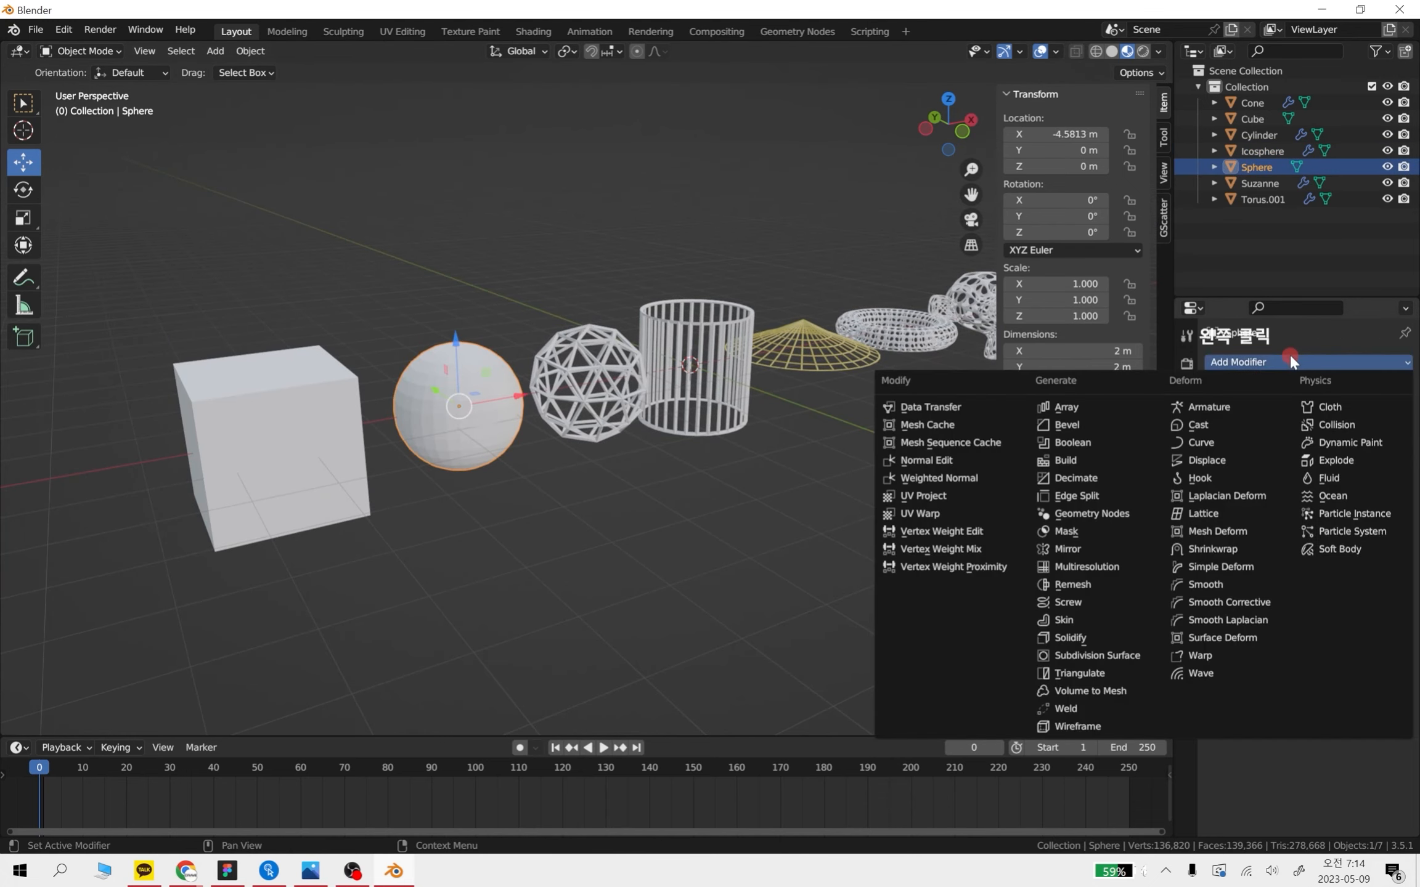
pyautogui.click(1091, 727)
pyautogui.scroll(5, 1062, 620)
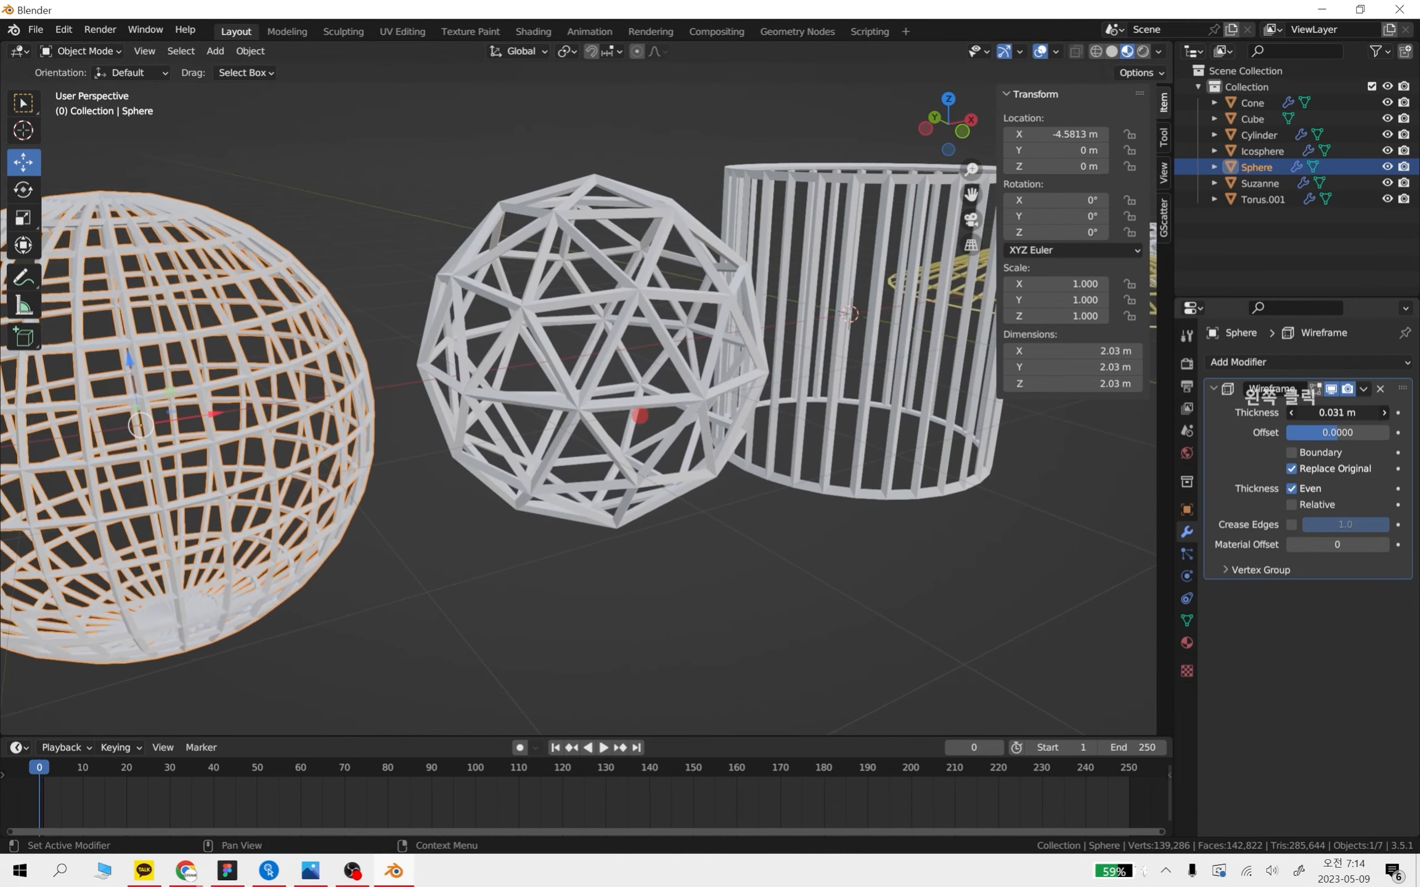
# Add a Subdivision Surface modifier to the icosphere after its Wireframe modifier
pyautogui.click(690, 351)
pyautogui.click(1314, 368)
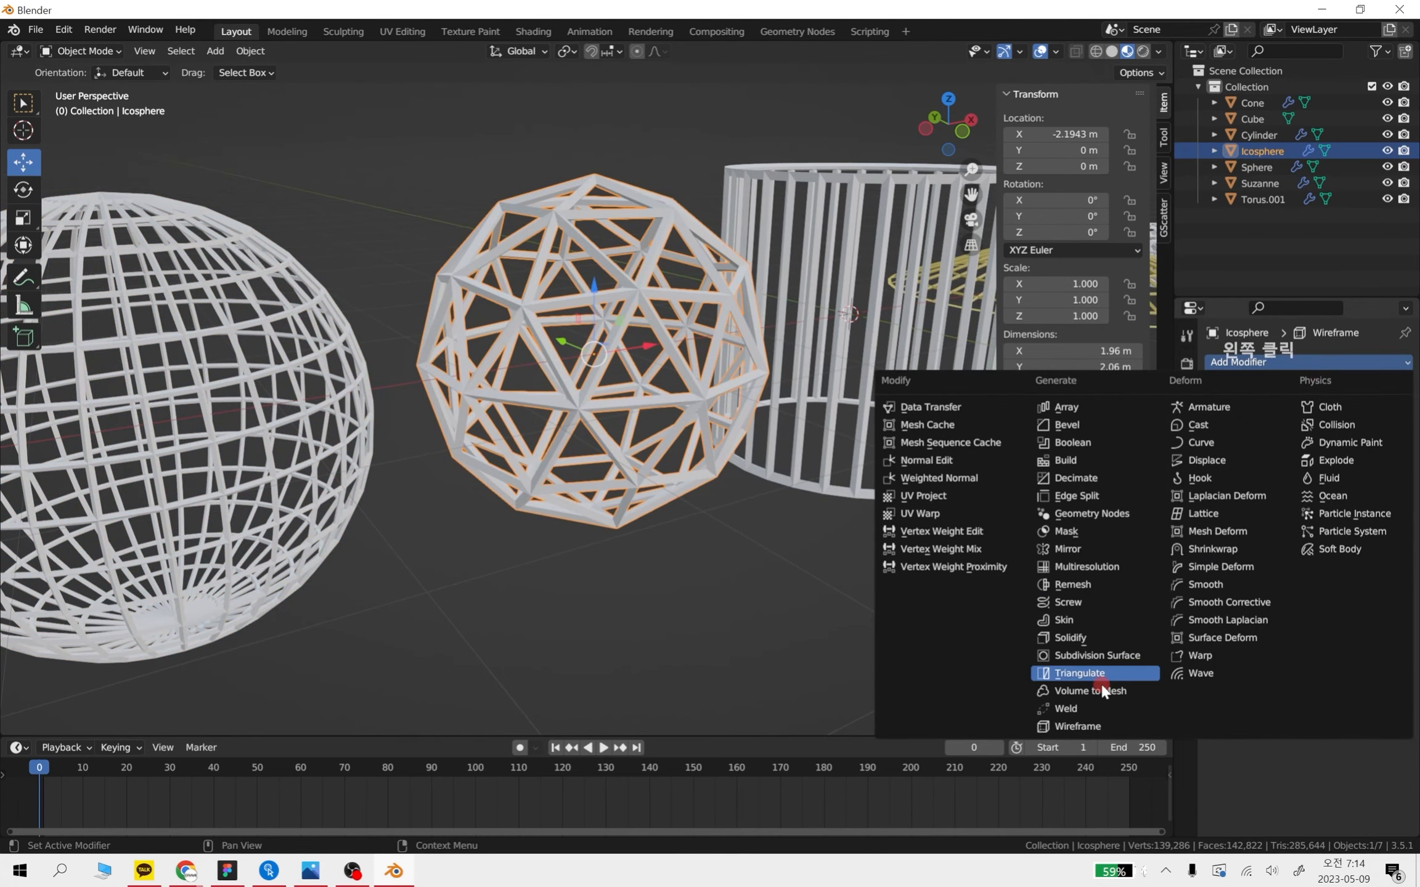
pyautogui.click(1091, 655)
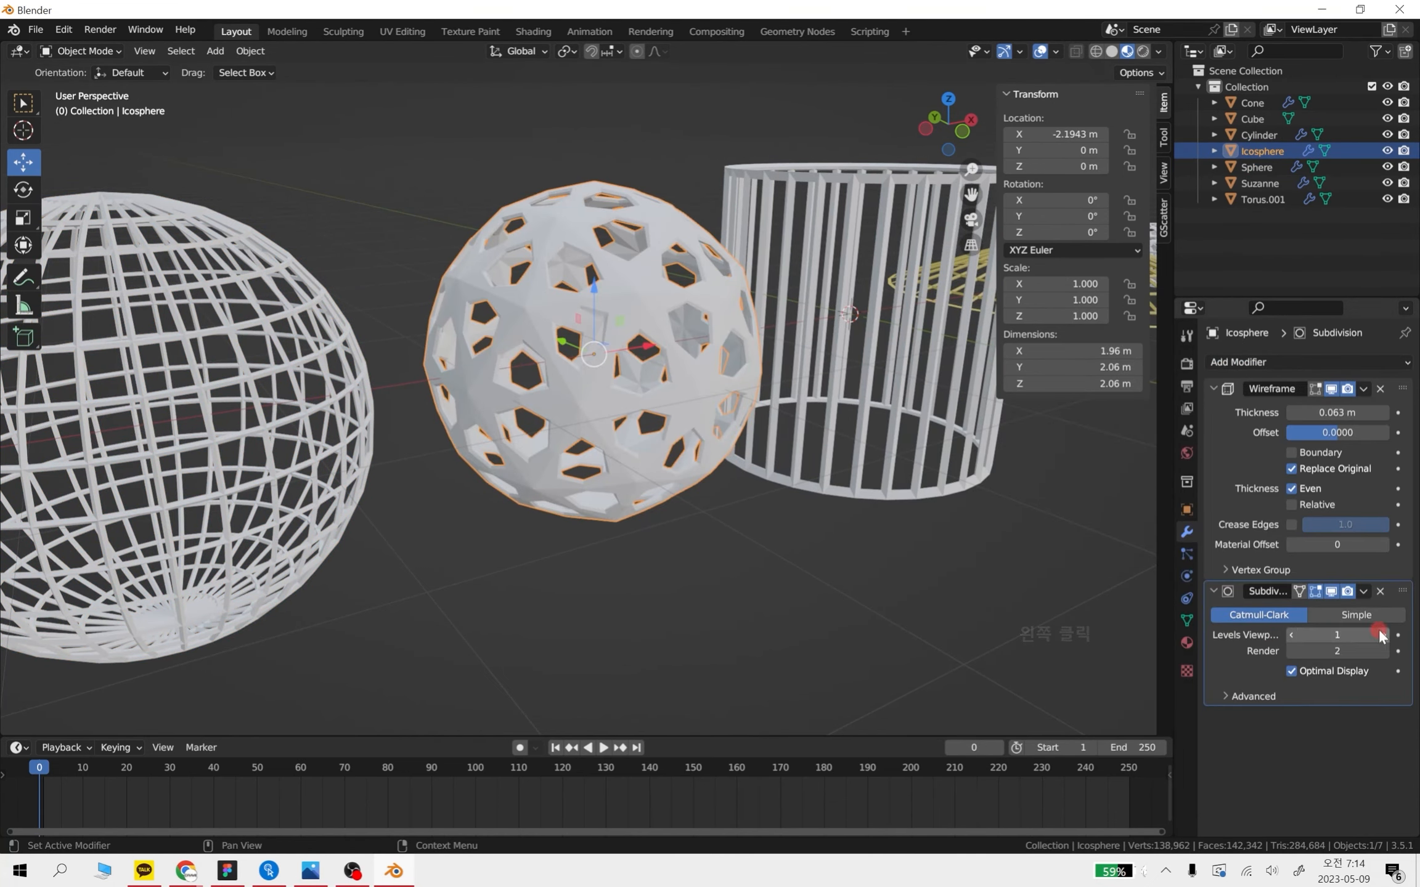
# Add a Wireframe modifier to the cube and increase its thickness to form a heavy frame
pyautogui.scroll(-4, 722, 565)
pyautogui.click(340, 461)
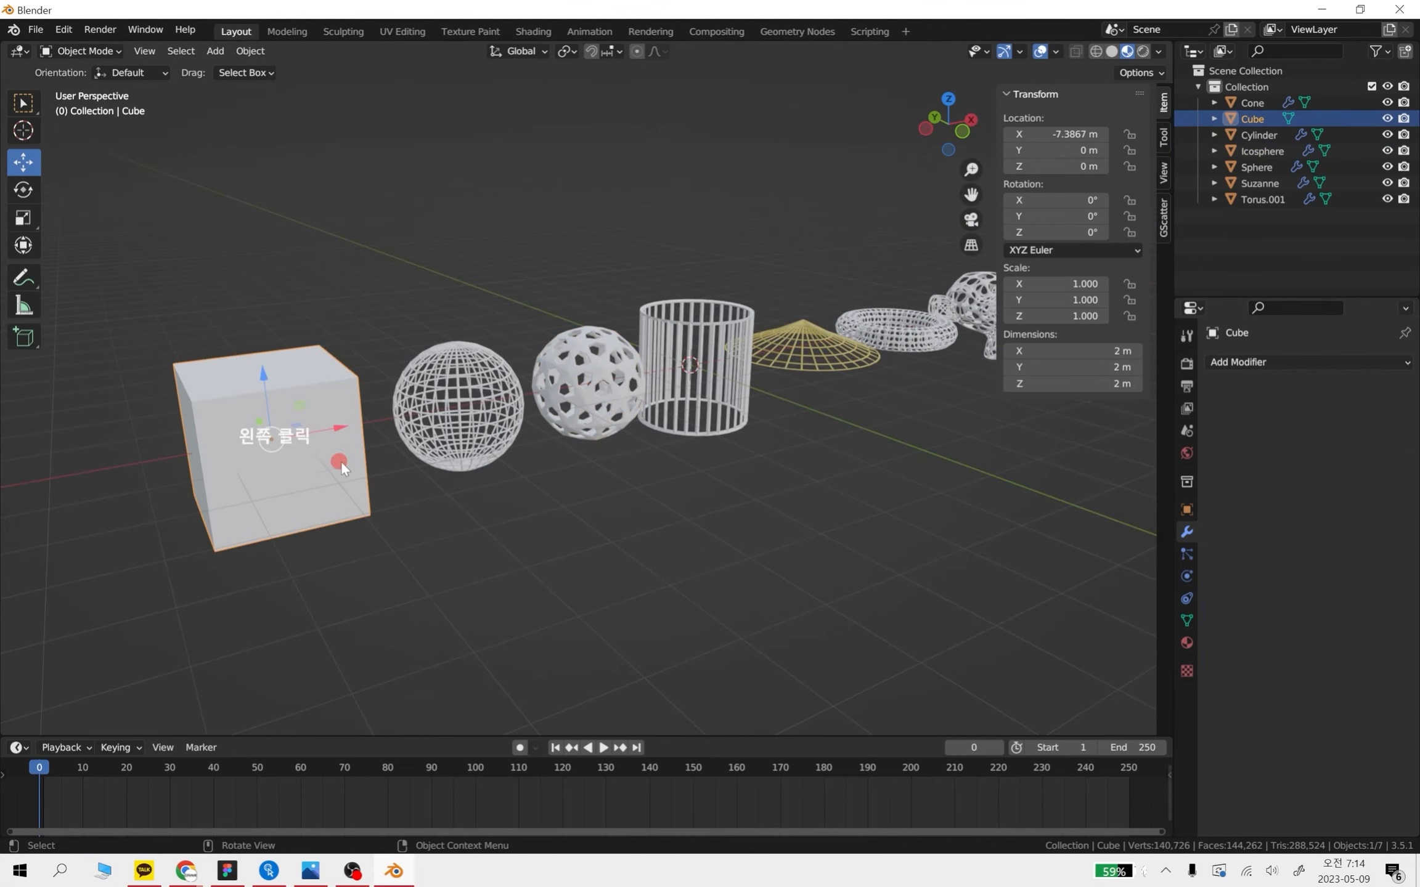
pyautogui.scroll(3, 341, 461)
pyautogui.keyDown('shift'); pyautogui.moveTo(360, 500); pyautogui.dragTo(617, 456, button='middle'); pyautogui.keyUp('shift')
pyautogui.click(1265, 360)
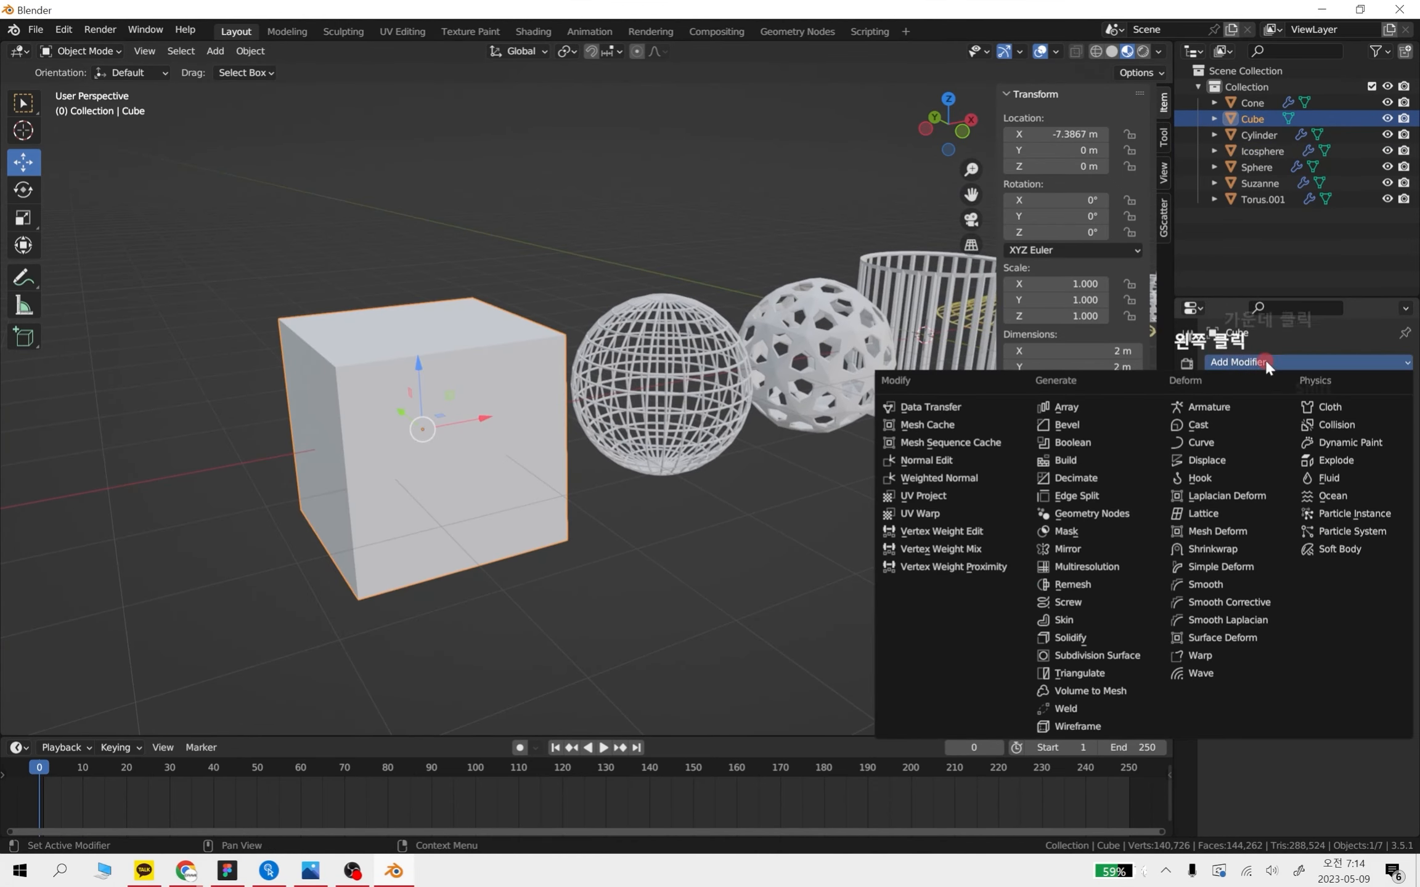
pyautogui.click(1091, 727)
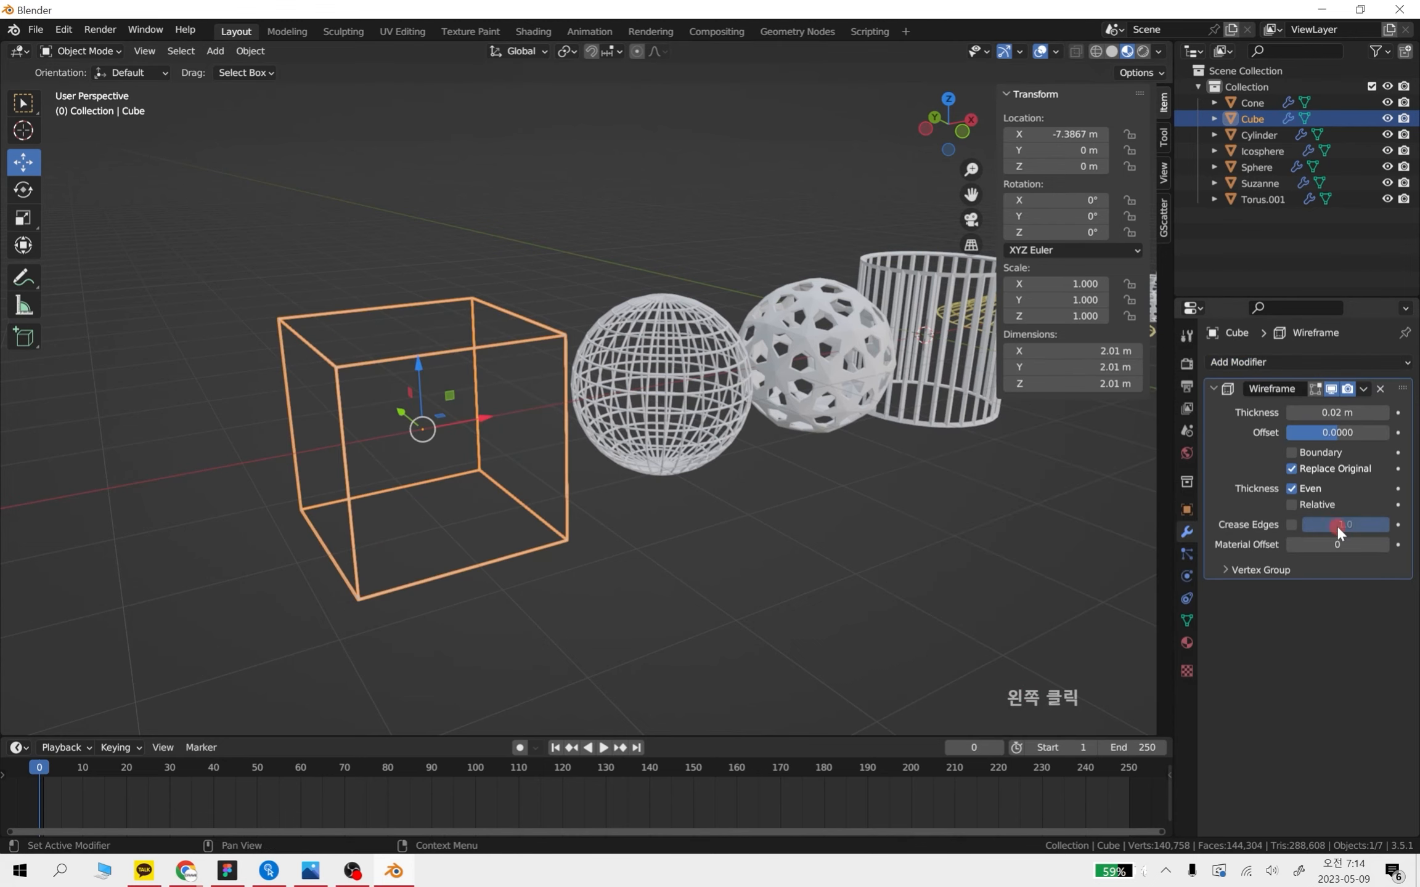
pyautogui.moveTo(1316, 406); pyautogui.dragTo(751, 432)
pyautogui.click(874, 584)
# Create a new material for the wireframe cylinder and set its base color to blue
pyautogui.scroll(-5, 691, 530)
pyautogui.moveTo(764, 530); pyautogui.dragTo(691, 443, button='middle')
pyautogui.scroll(3, 704, 515)
pyautogui.moveTo(703, 501); pyautogui.dragTo(706, 468, button='middle')
pyautogui.click(531, 394)
pyautogui.click(1186, 642)
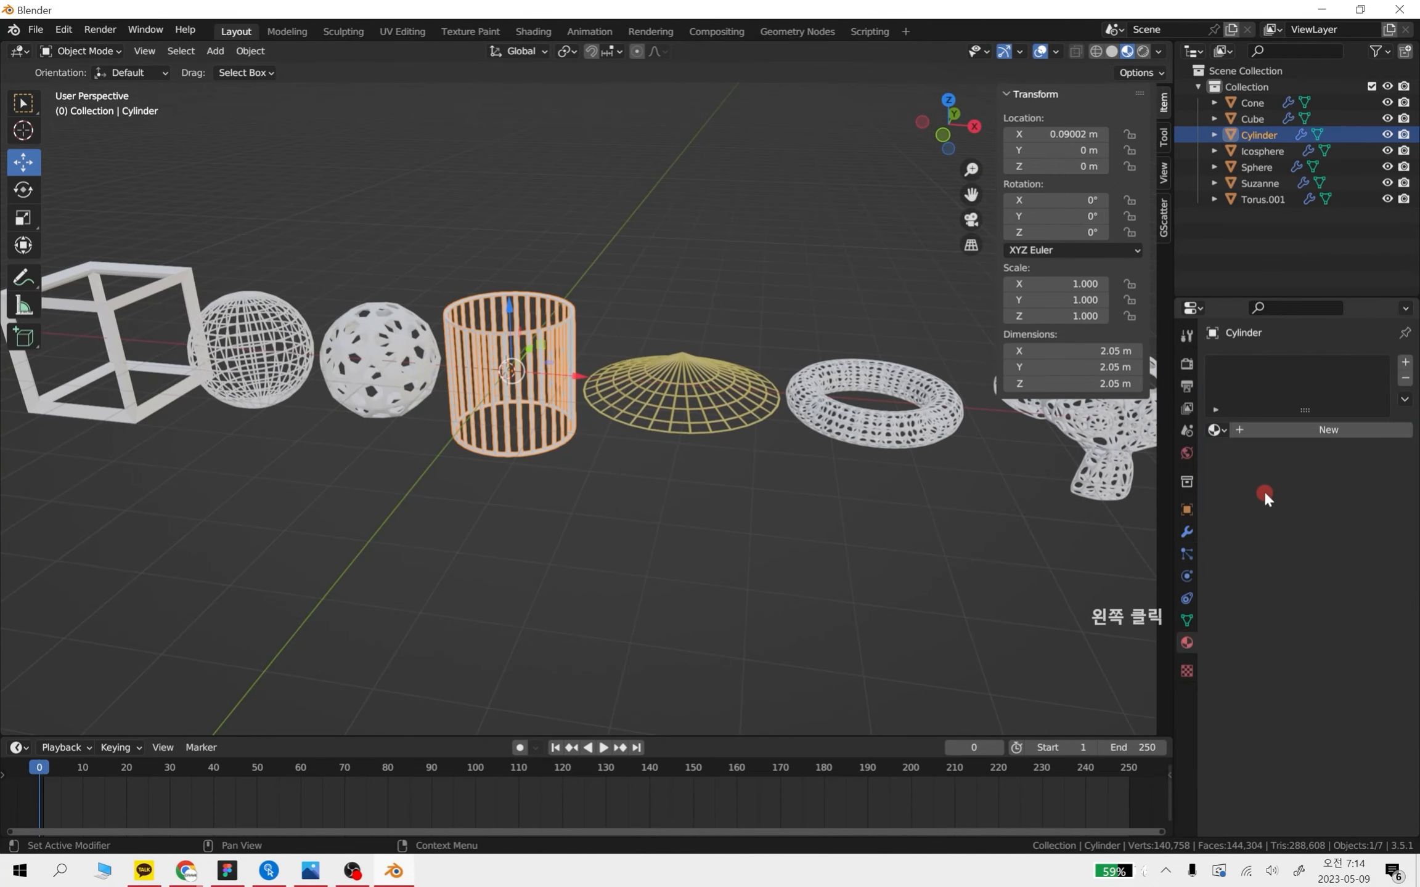
pyautogui.click(1295, 428)
pyautogui.click(1343, 598)
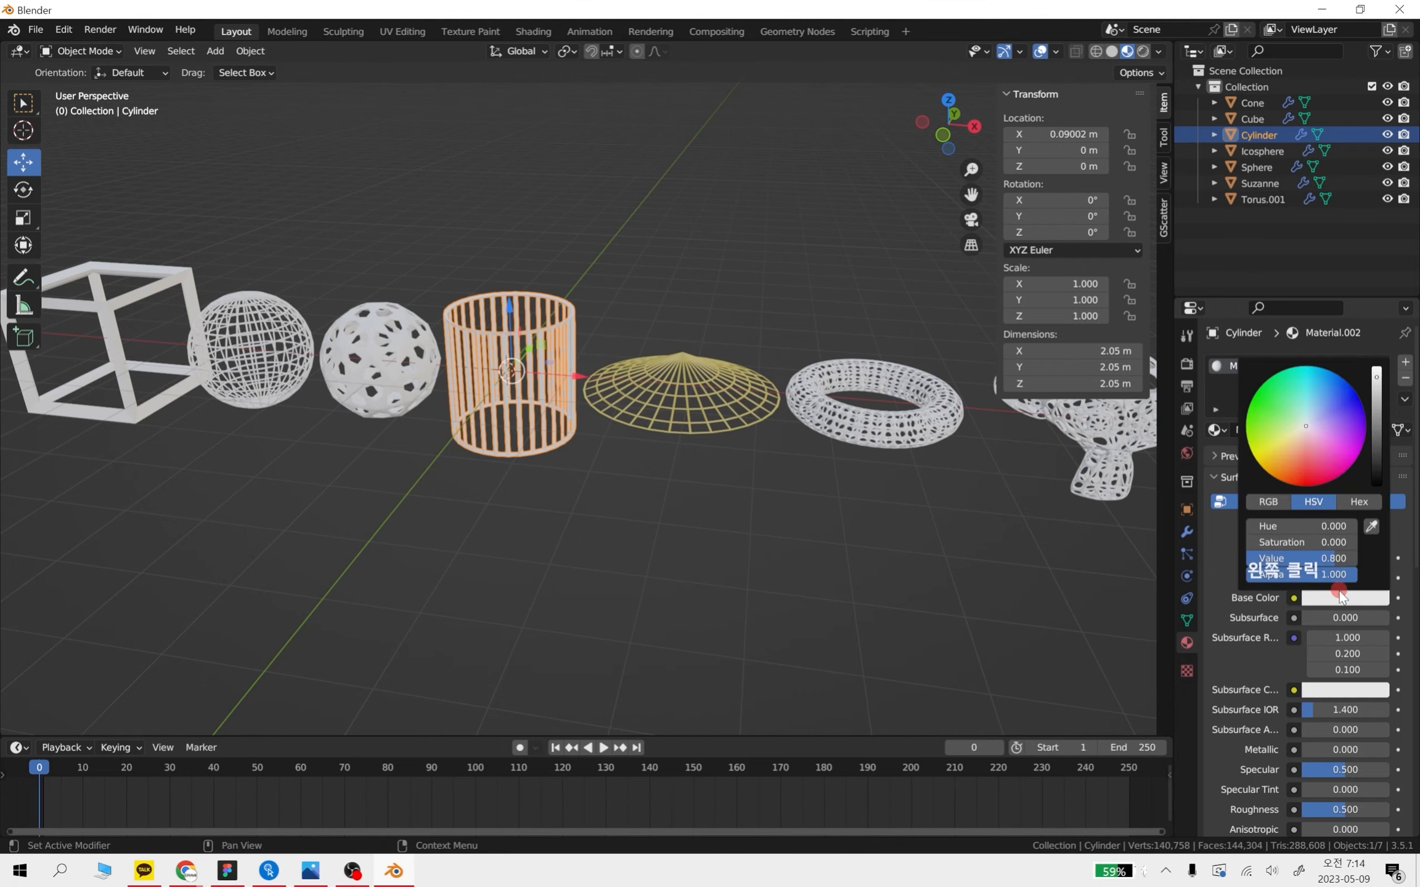
pyautogui.click(1329, 424)
pyautogui.click(674, 539)
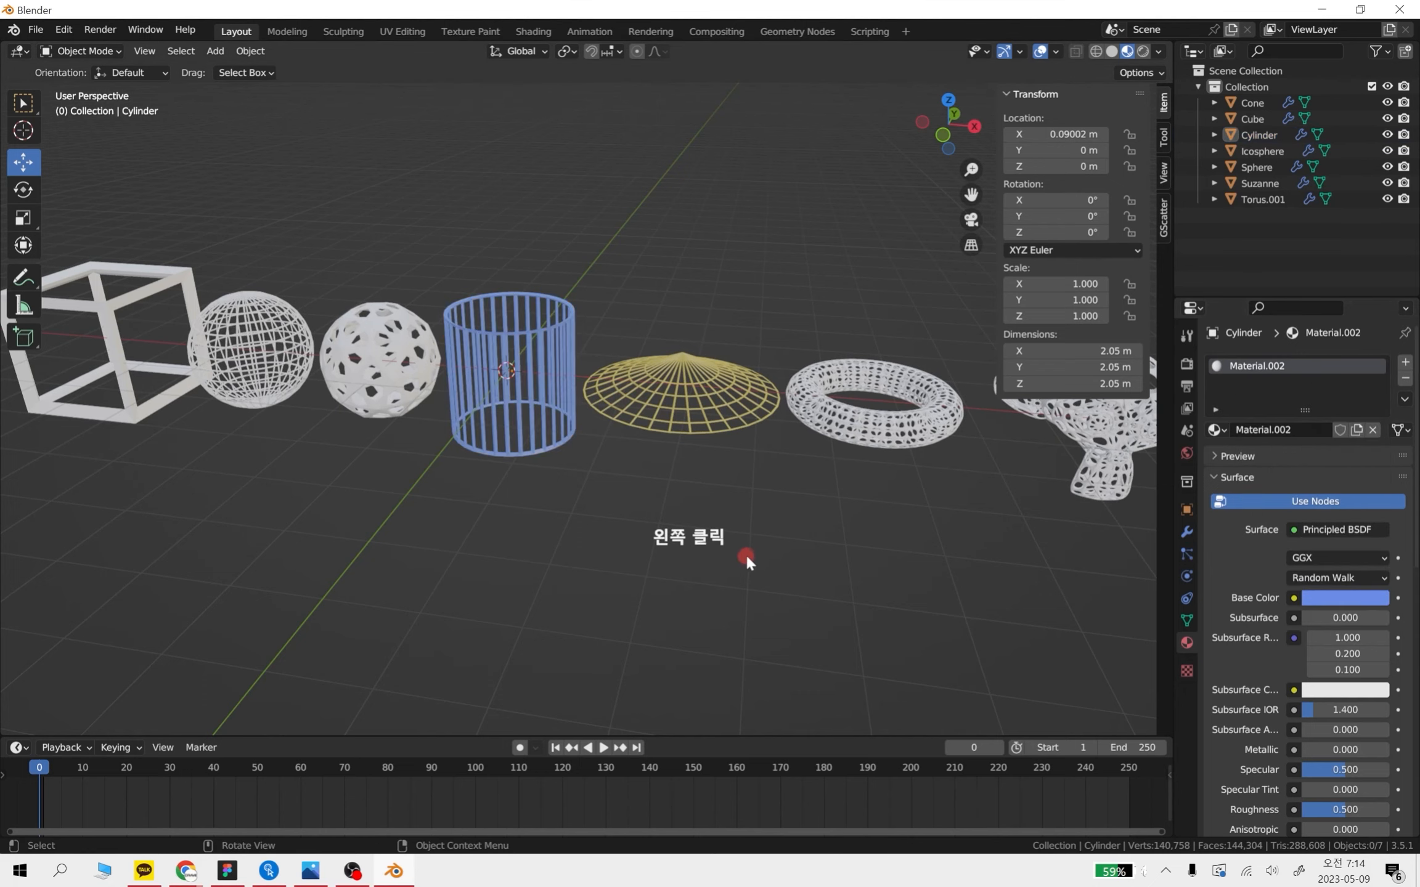
# Examine the row of wireframe objects, from the cube frame to the monkey head, from different angles
pyautogui.scroll(-5, 672, 535)
pyautogui.moveTo(712, 497); pyautogui.dragTo(763, 502, button='middle')
pyautogui.scroll(5, 801, 487)
pyautogui.keyDown('shift'); pyautogui.moveTo(906, 508); pyautogui.dragTo(790, 509, button='middle'); pyautogui.keyUp('shift')
pyautogui.scroll(-2, 790, 509)
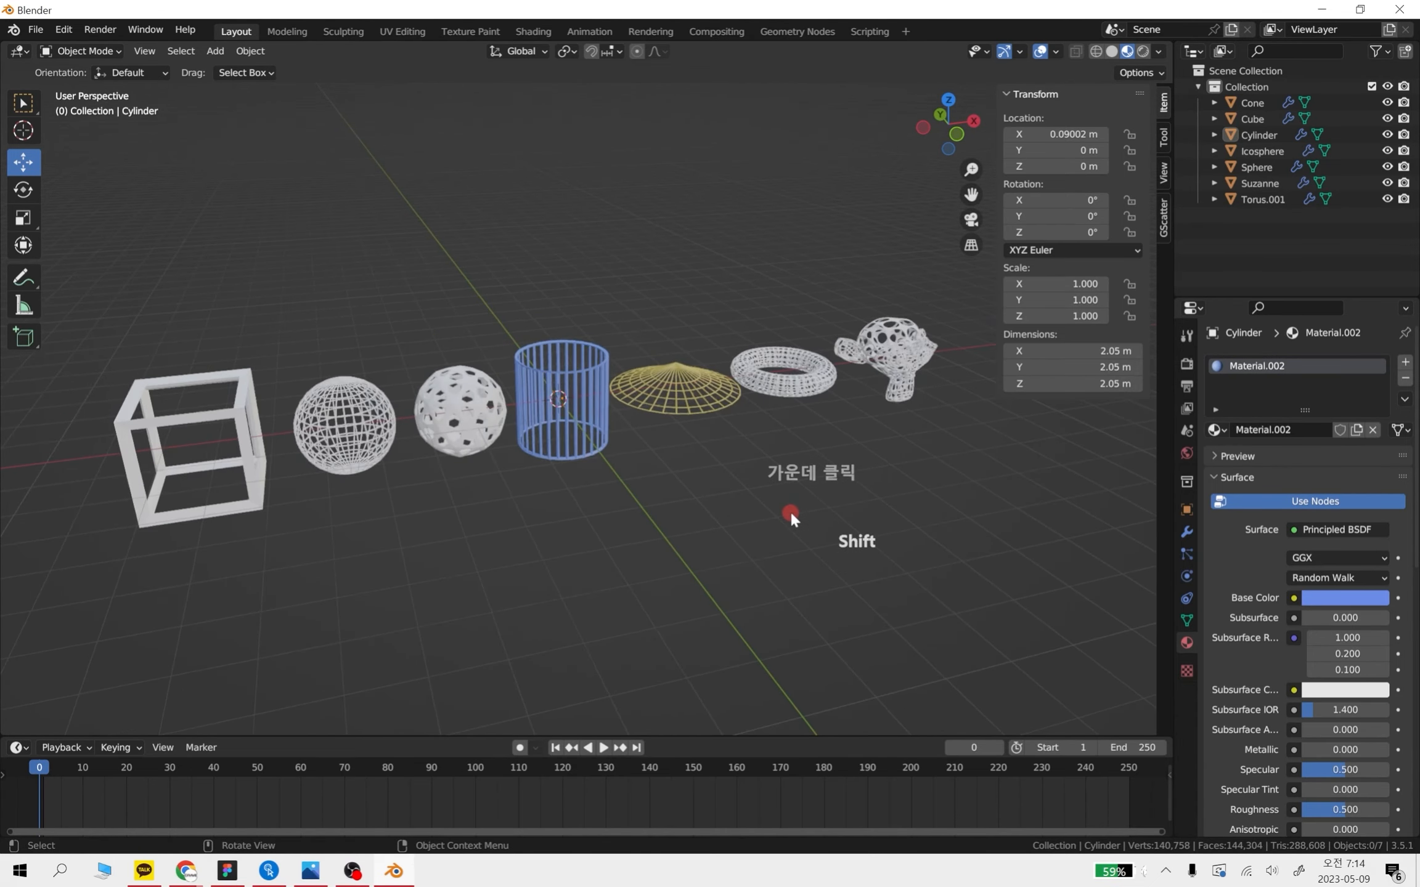
pyautogui.click(912, 369)
pyautogui.click(886, 445)
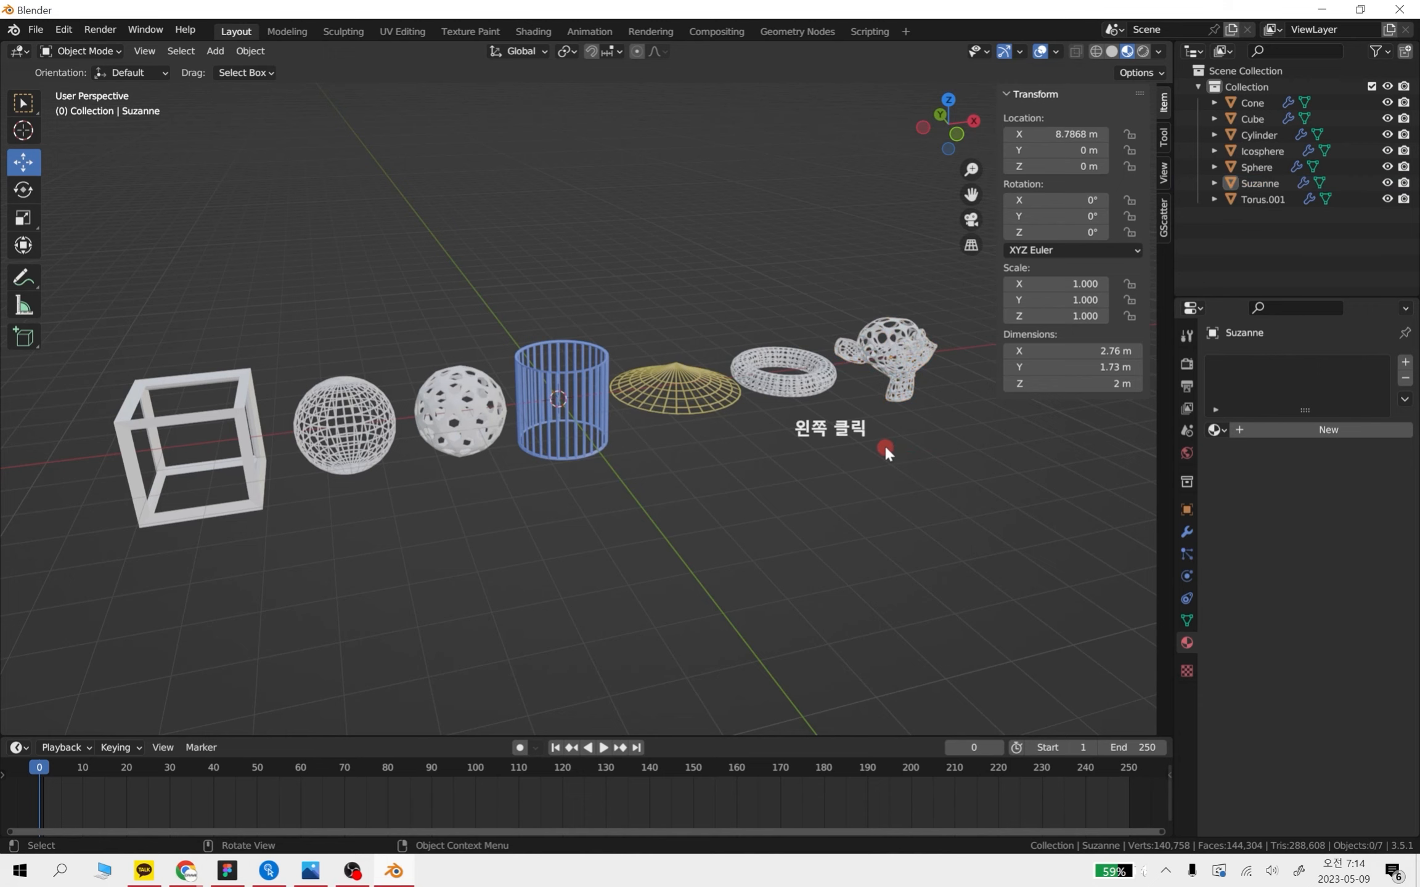
pyautogui.moveTo(886, 445); pyautogui.dragTo(902, 476, button='middle')
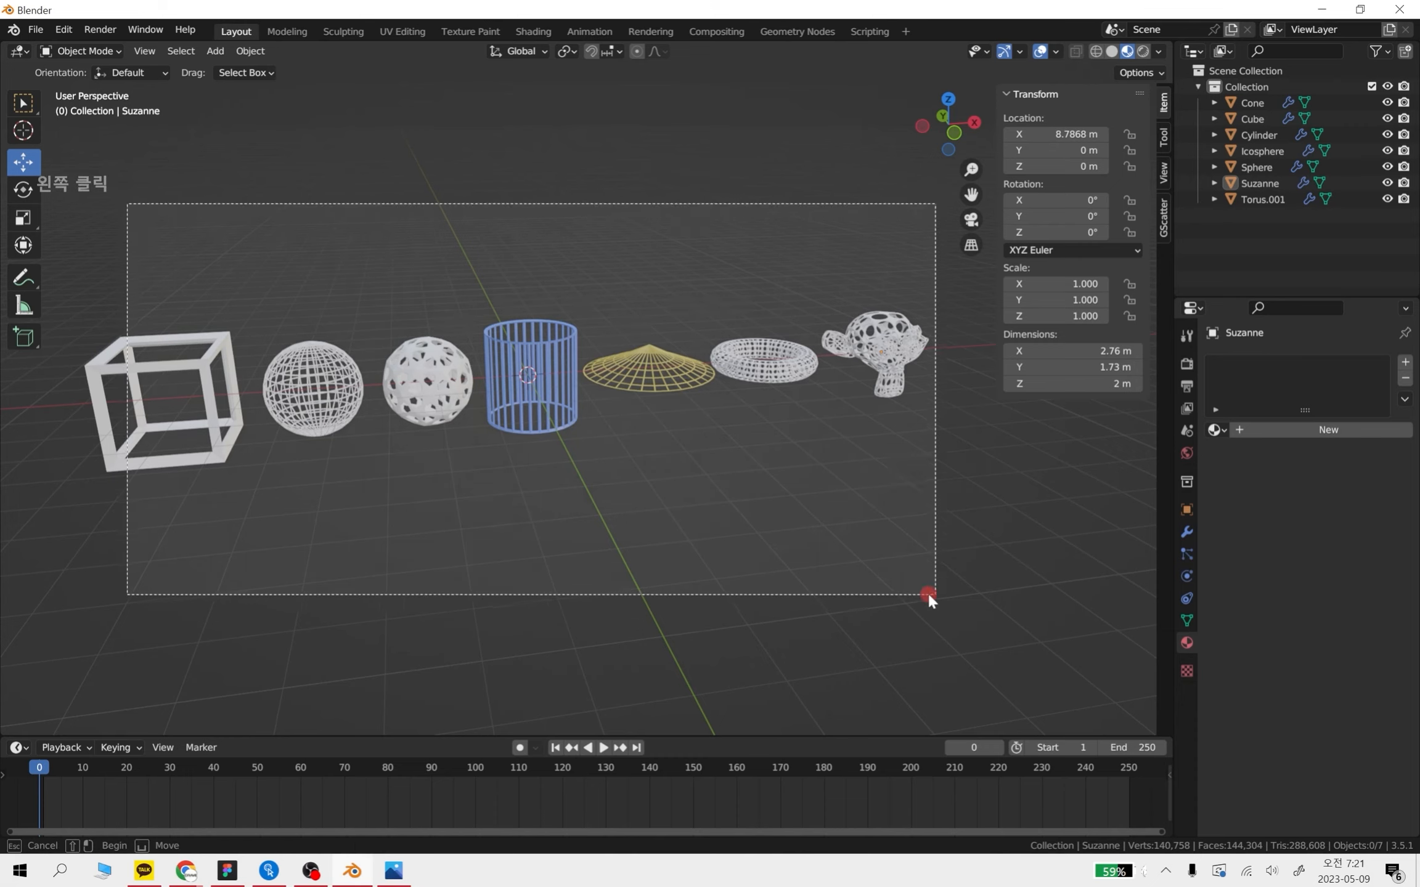
# Select all the wireframe objects in the scene and delete them
pyautogui.moveTo(928, 593)
pyautogui.mouseDown()
pyautogui.moveTo(856, 574)
pyautogui.moveTo(919, 577)
pyautogui.mouseUp()
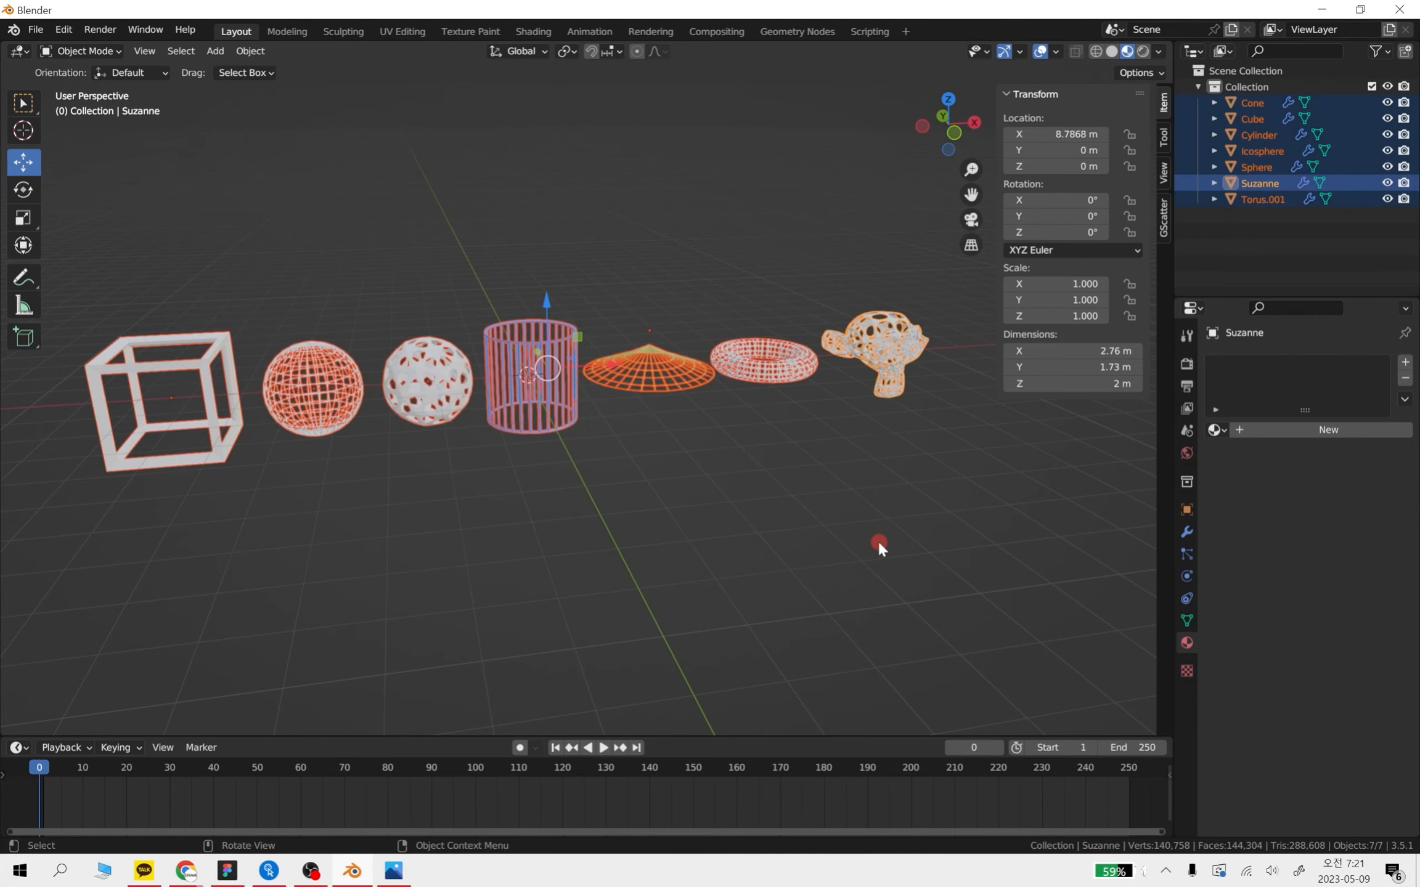
pyautogui.press('Delete')
# Add a cube mesh with the default 2 m size at the world origin
pyautogui.scroll(3, 615, 379)
pyautogui.keyDown('shift'); pyautogui.moveTo(540, 332); pyautogui.dragTo(654, 455, button='middle'); pyautogui.keyUp('shift')
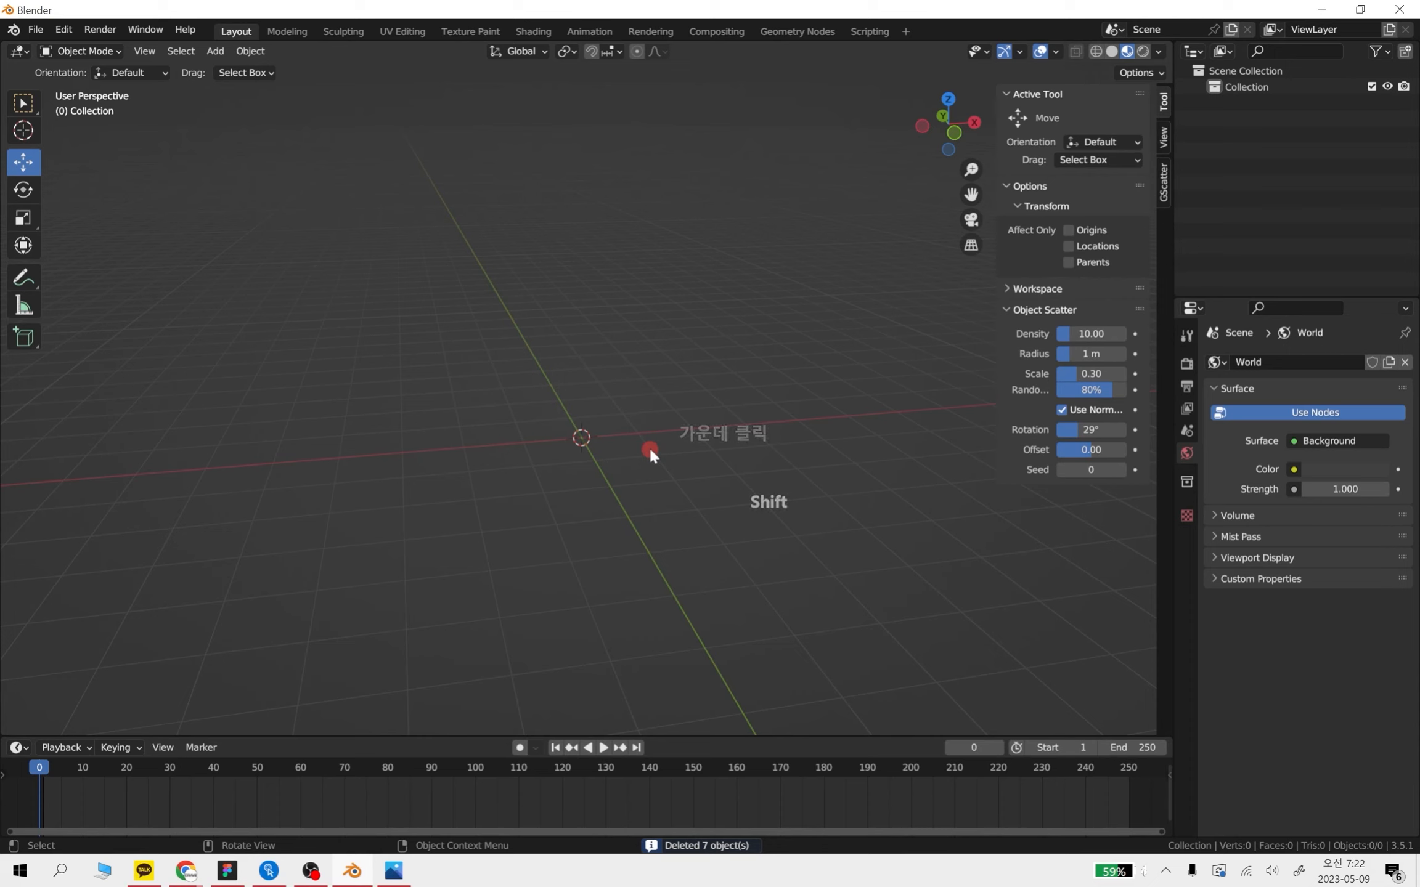
pyautogui.keyDown('shift'); pyautogui.click(556, 400); pyautogui.keyUp('shift')
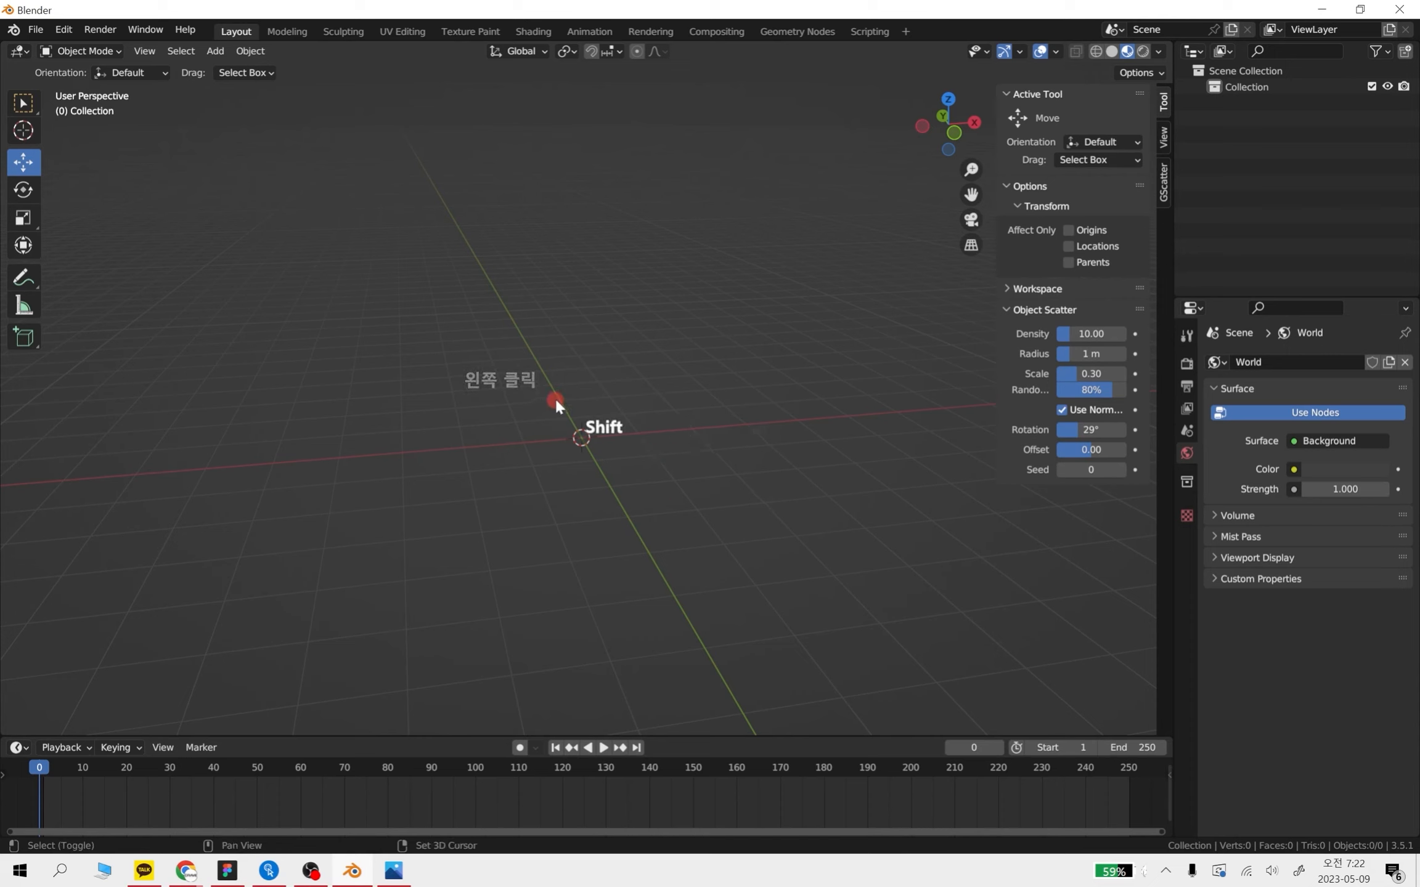
pyautogui.hotkey('shift', 'a')
pyautogui.moveTo(554, 402)
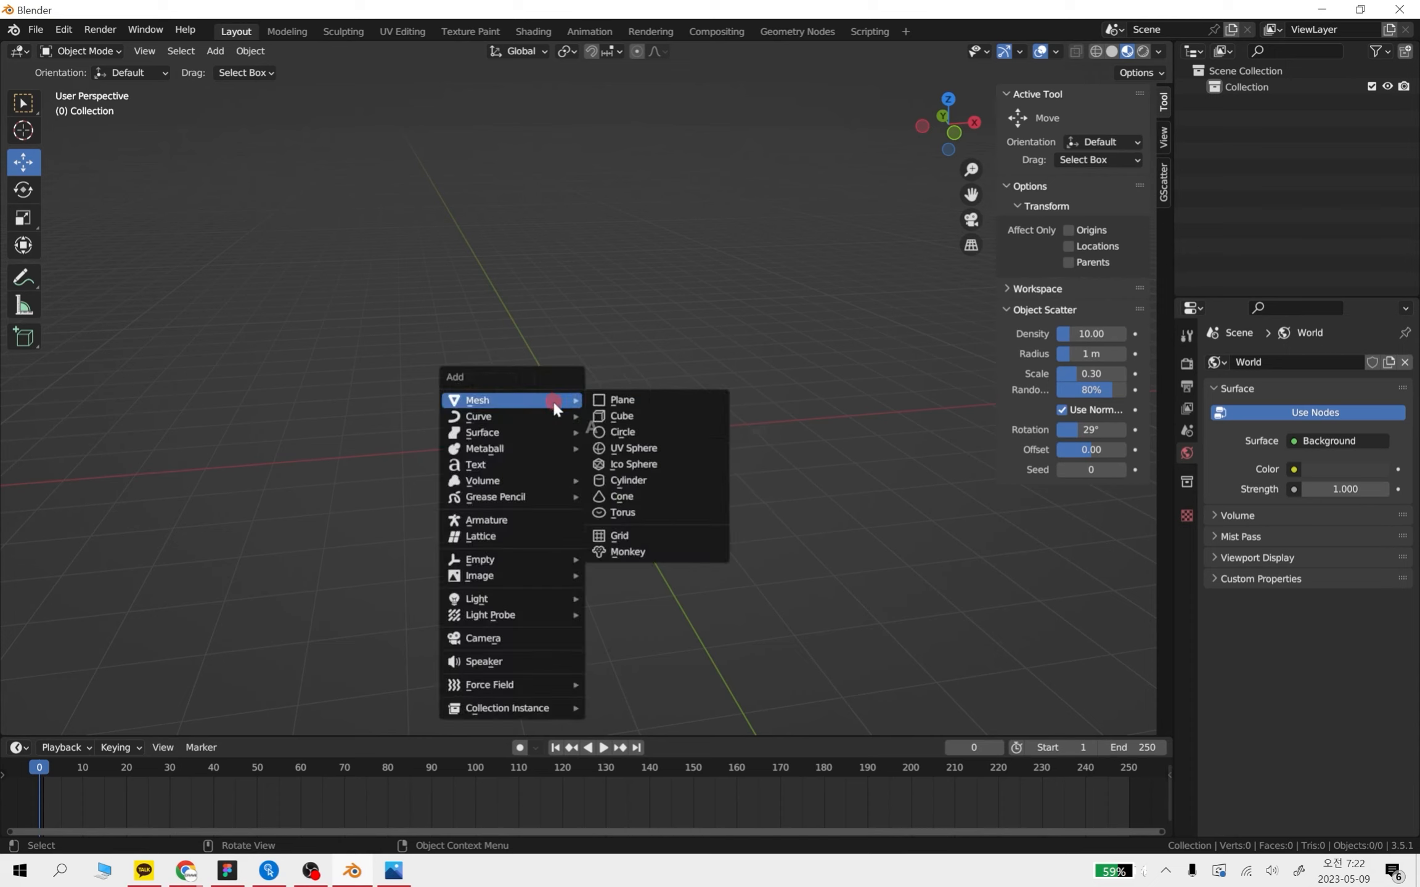
pyautogui.click(665, 416)
# In front orthographic view, set the cube's Z location to 1 m so its base sits on the ground
pyautogui.keyDown('alt'); pyautogui.moveTo(713, 530); pyautogui.dragTo(705, 511, button='middle'); pyautogui.keyUp('alt')
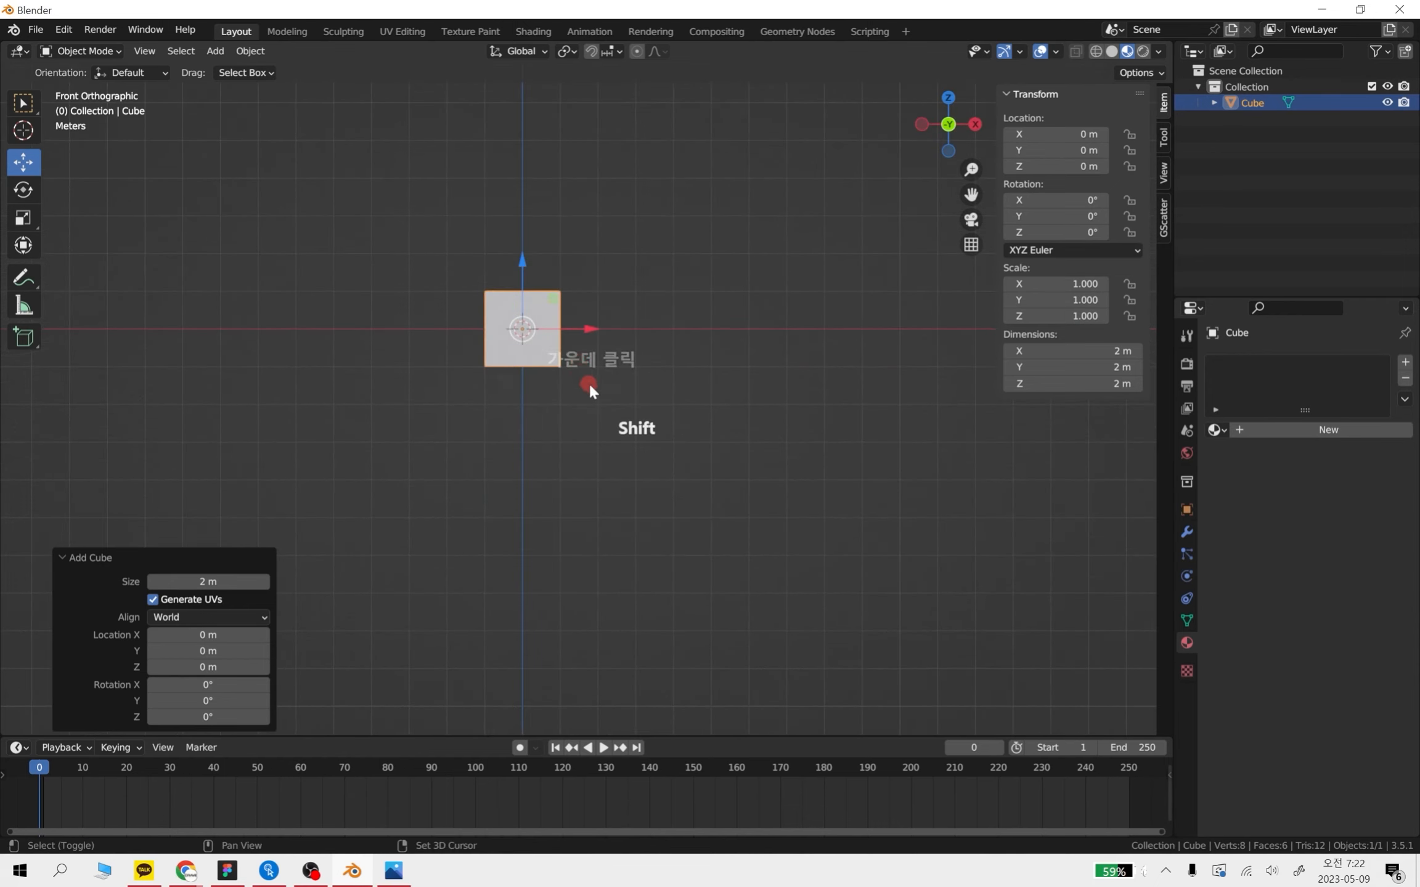
pyautogui.keyDown('shift'); pyautogui.moveTo(589, 382); pyautogui.dragTo(549, 395, button='middle'); pyautogui.keyUp('shift')
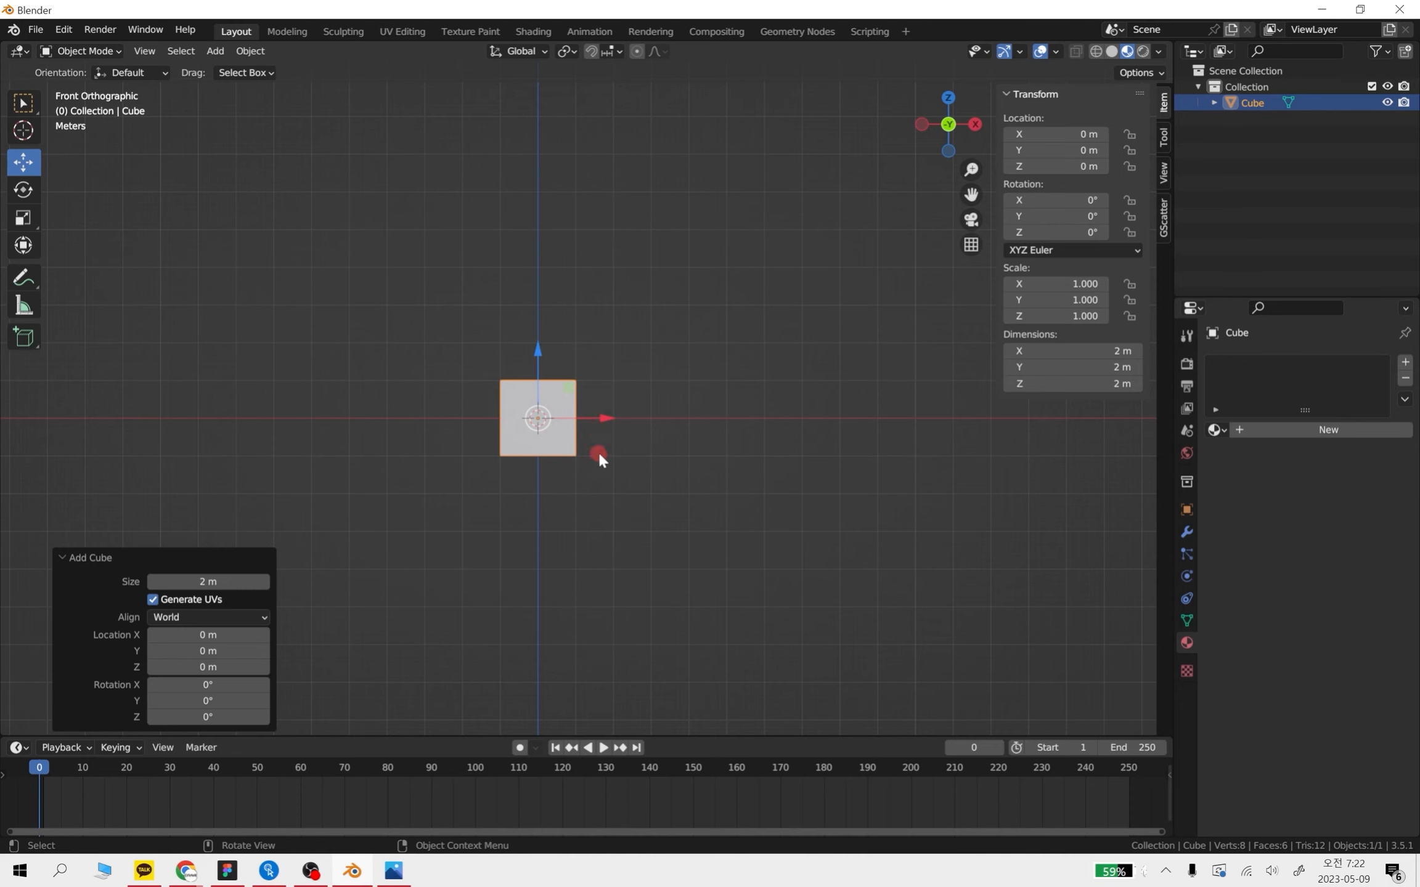
pyautogui.scroll(-1, 599, 442)
pyautogui.keyDown('shift'); pyautogui.moveTo(665, 419); pyautogui.dragTo(657, 436, button='middle'); pyautogui.keyUp('shift')
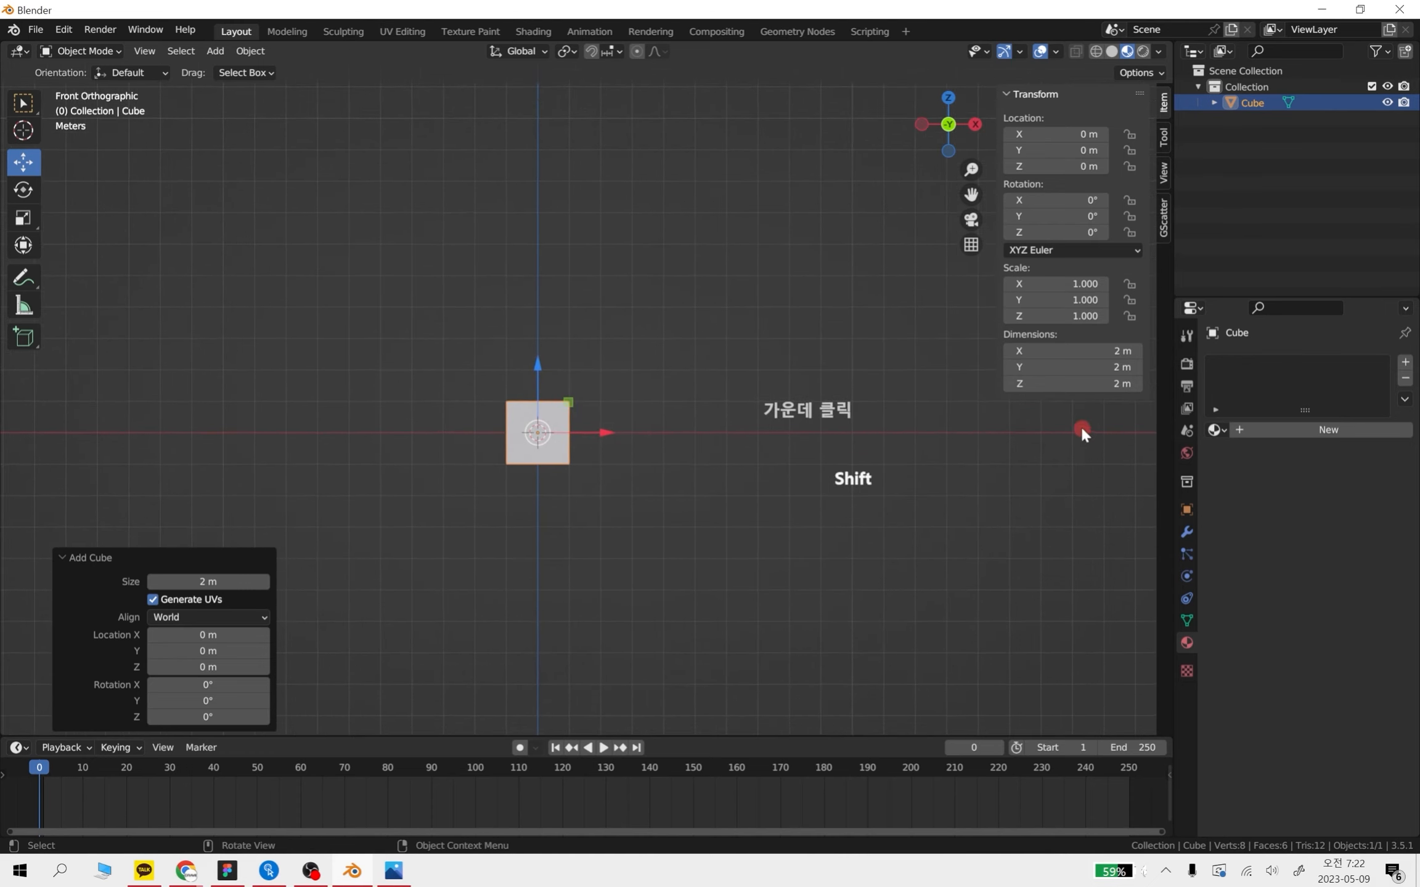
pyautogui.click(1082, 167)
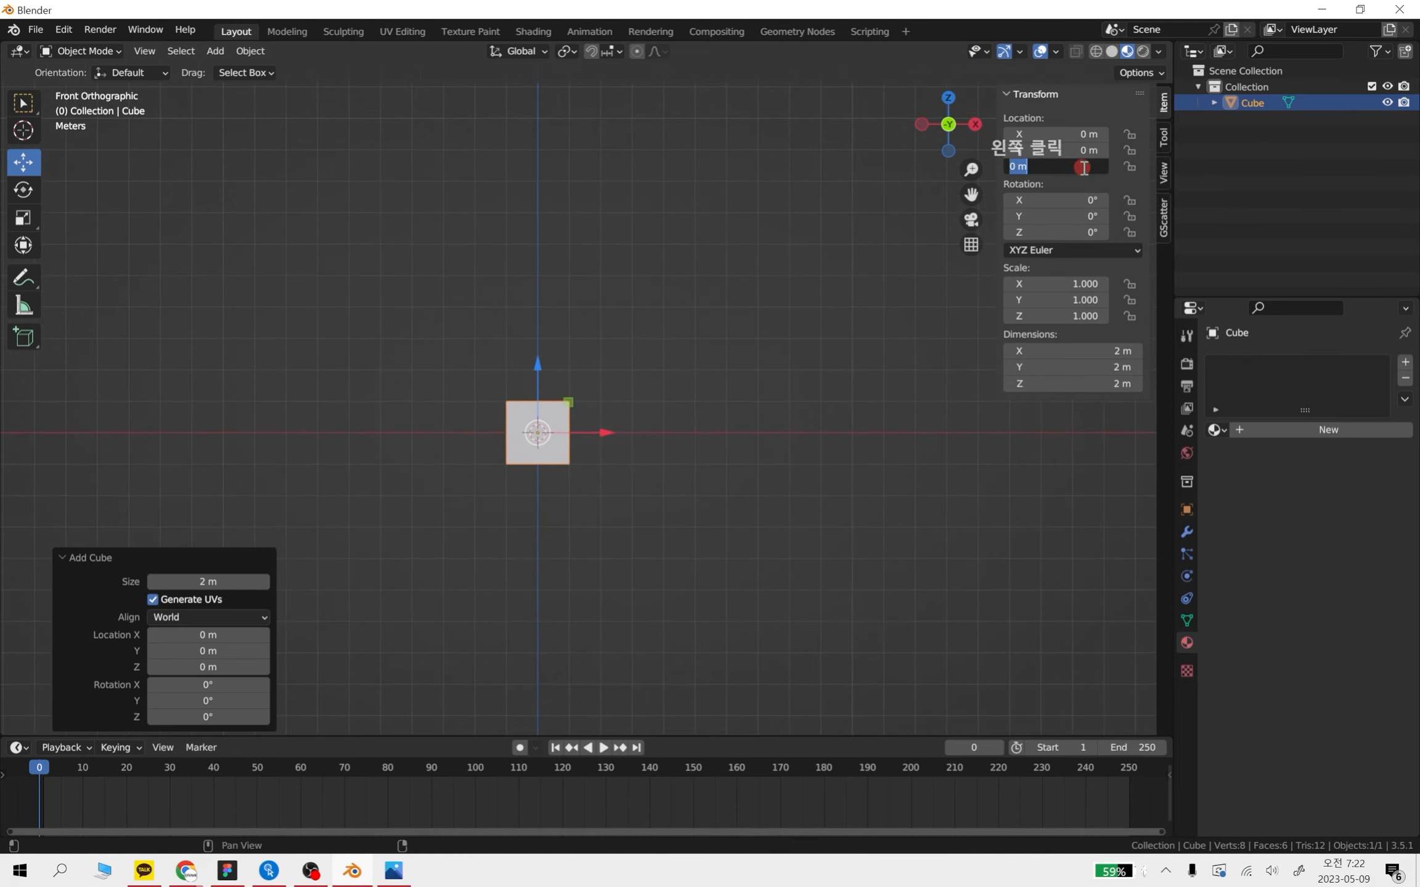
pyautogui.write('2')
pyautogui.press('Return')
pyautogui.click(1092, 166)
pyautogui.write('1')
pyautogui.press('Return')
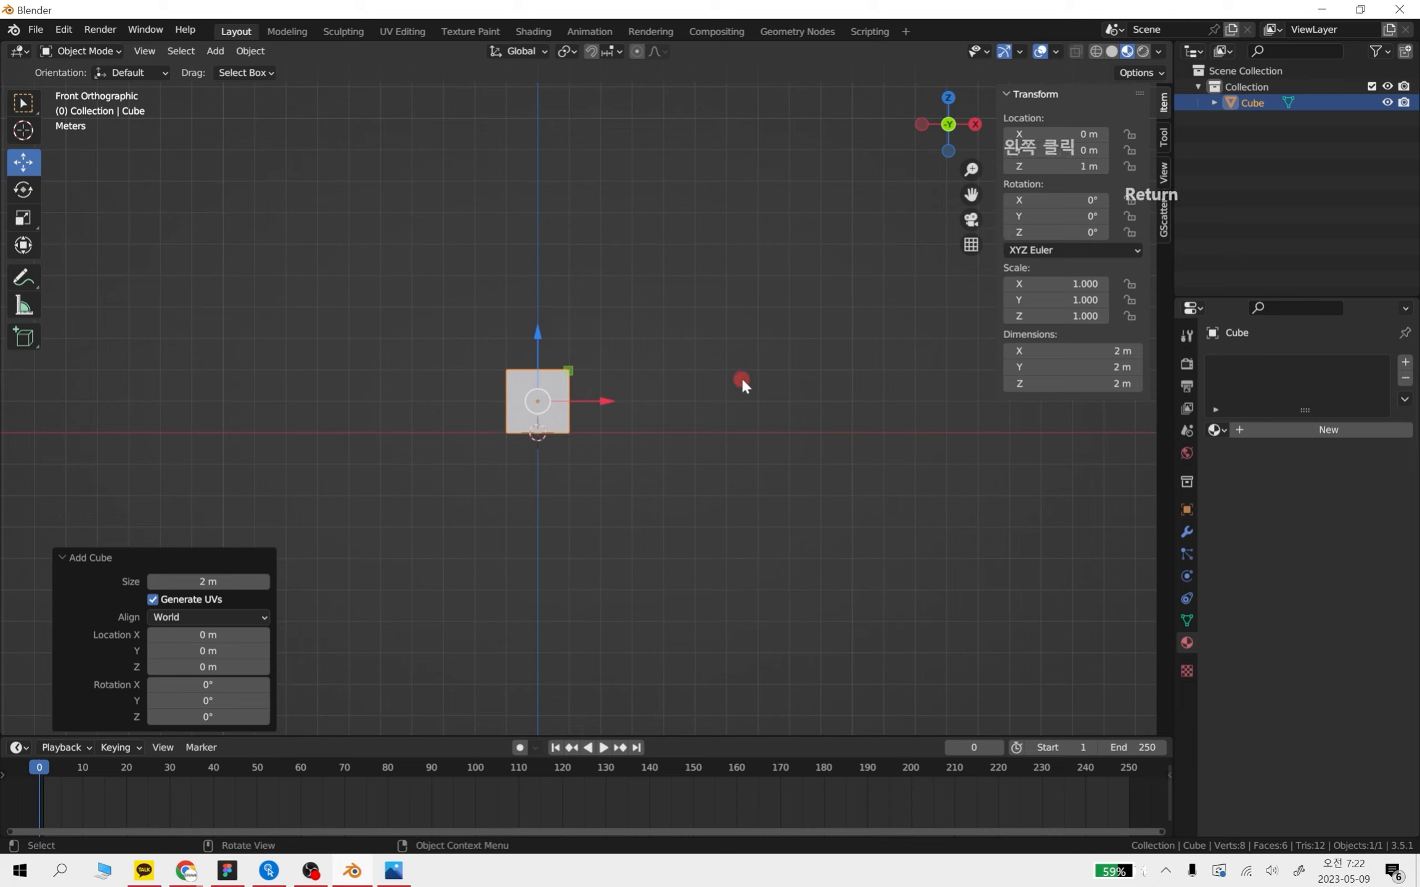
pyautogui.click(737, 377)
pyautogui.click(541, 407)
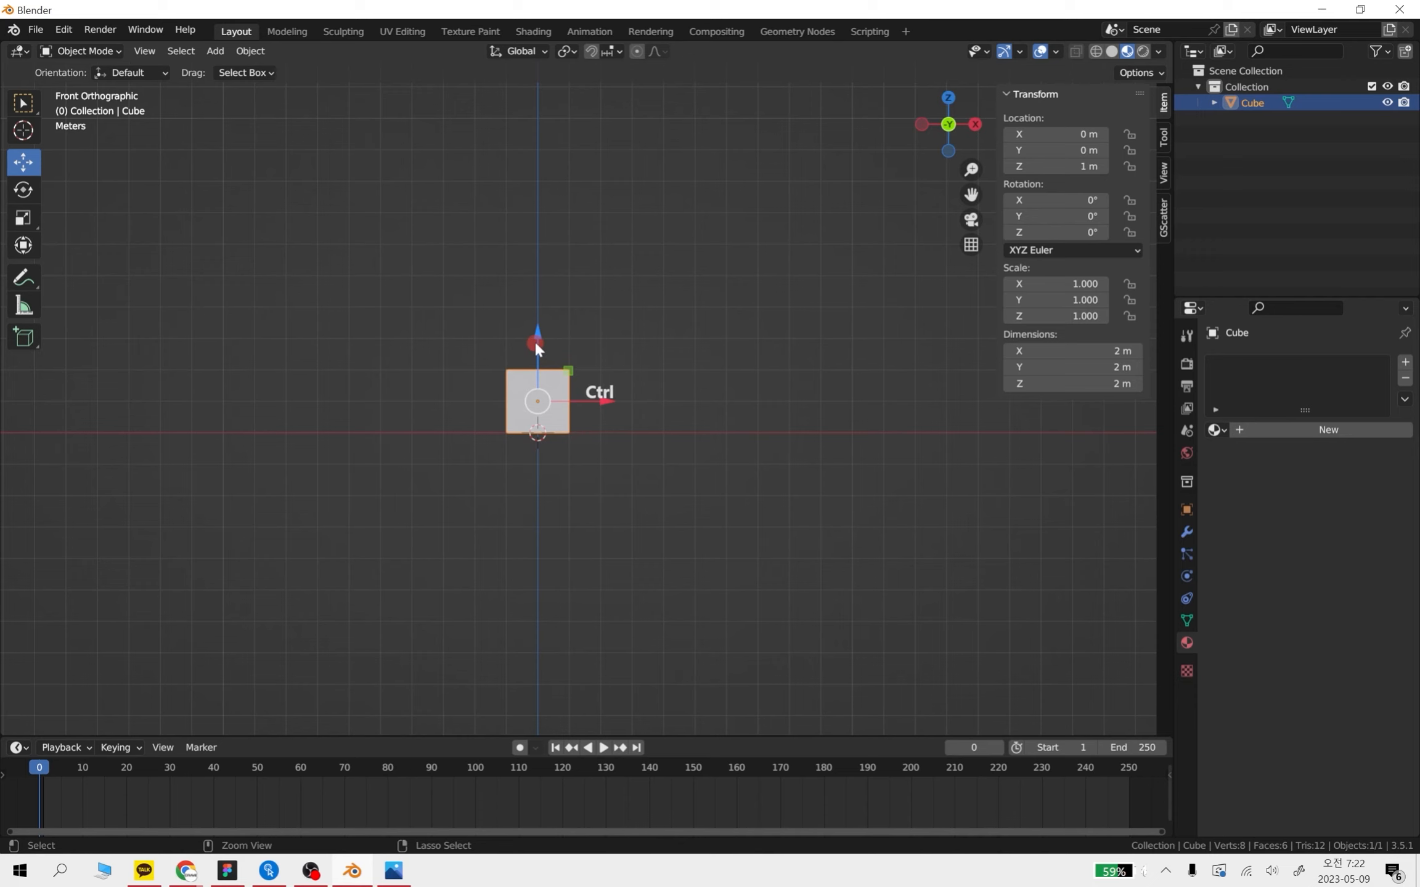
pyautogui.moveTo(536, 339)
pyautogui.keyDown('ctrl'); pyautogui.mouseDown()
pyautogui.moveTo(545, 378)
pyautogui.moveTo(537, 203)
pyautogui.moveTo(544, 364)
pyautogui.moveTo(545, 333)
pyautogui.mouseUp(); pyautogui.keyUp('ctrl')
pyautogui.scroll(3, 600, 431)
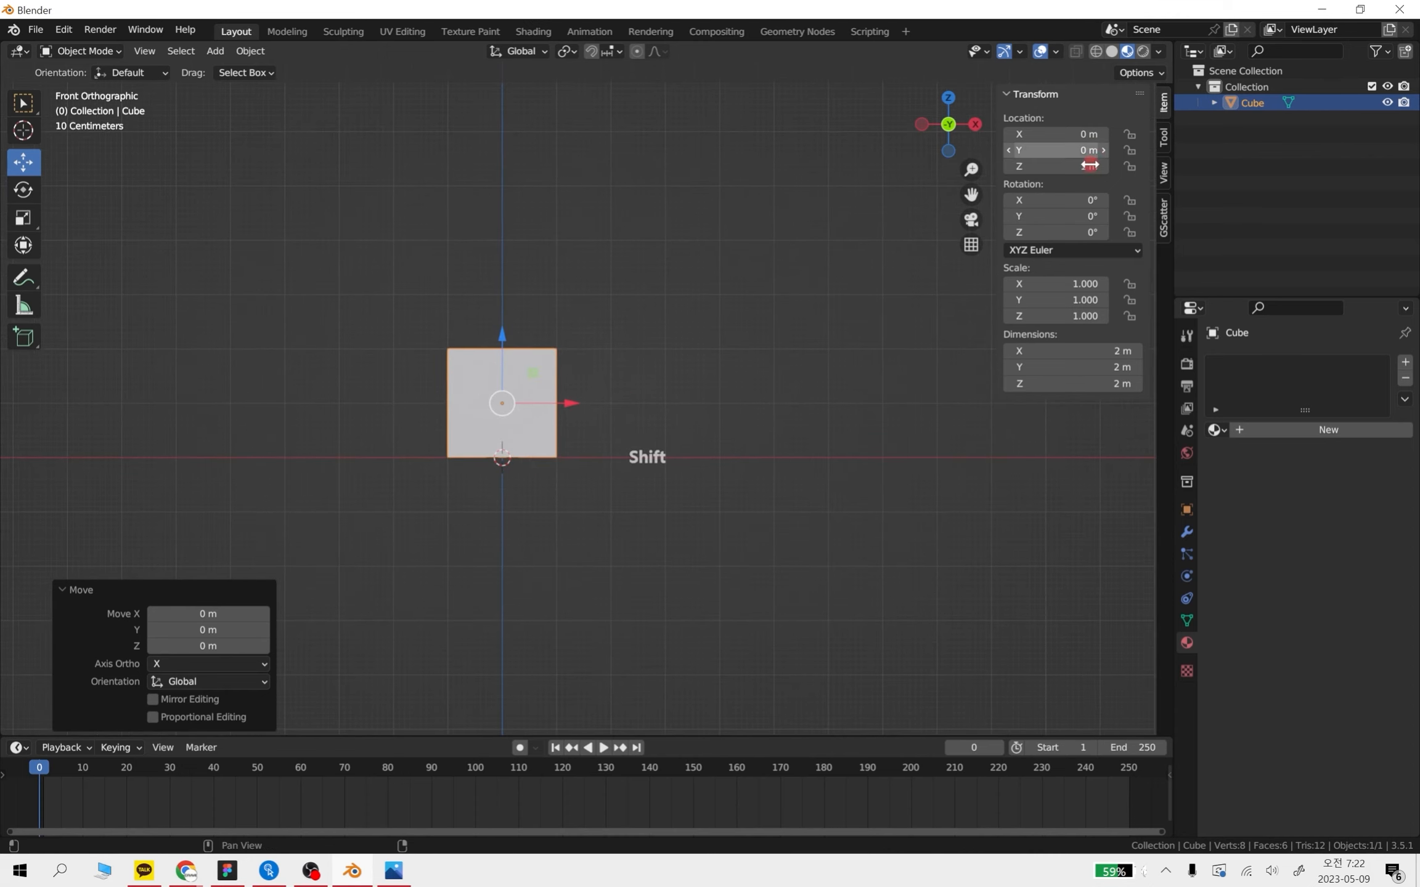
pyautogui.scroll(-2, 650, 425)
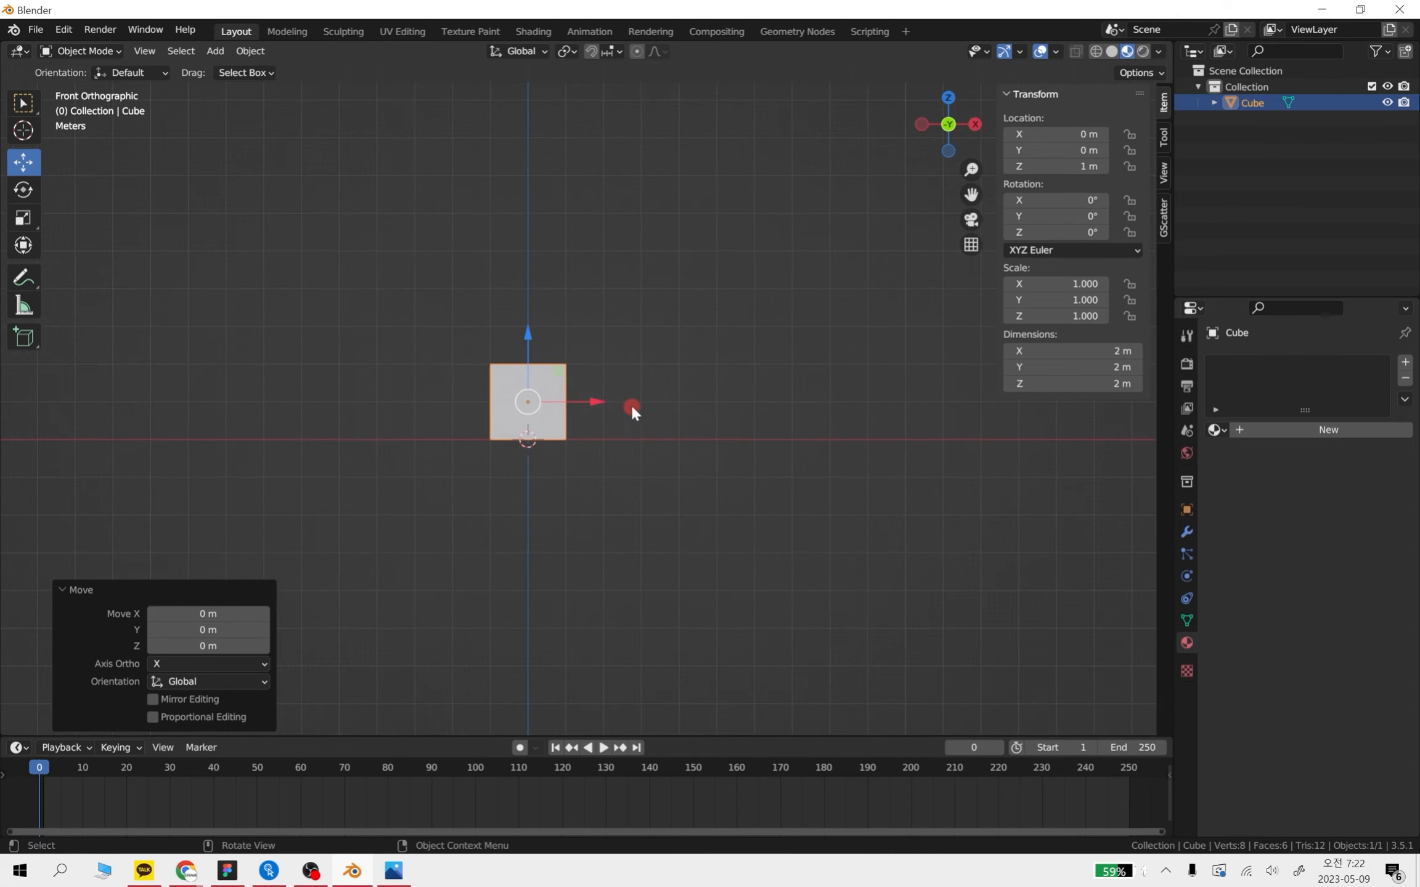
pyautogui.keyDown('shift'); pyautogui.moveTo(630, 402); pyautogui.dragTo(657, 376, button='middle'); pyautogui.keyUp('shift')
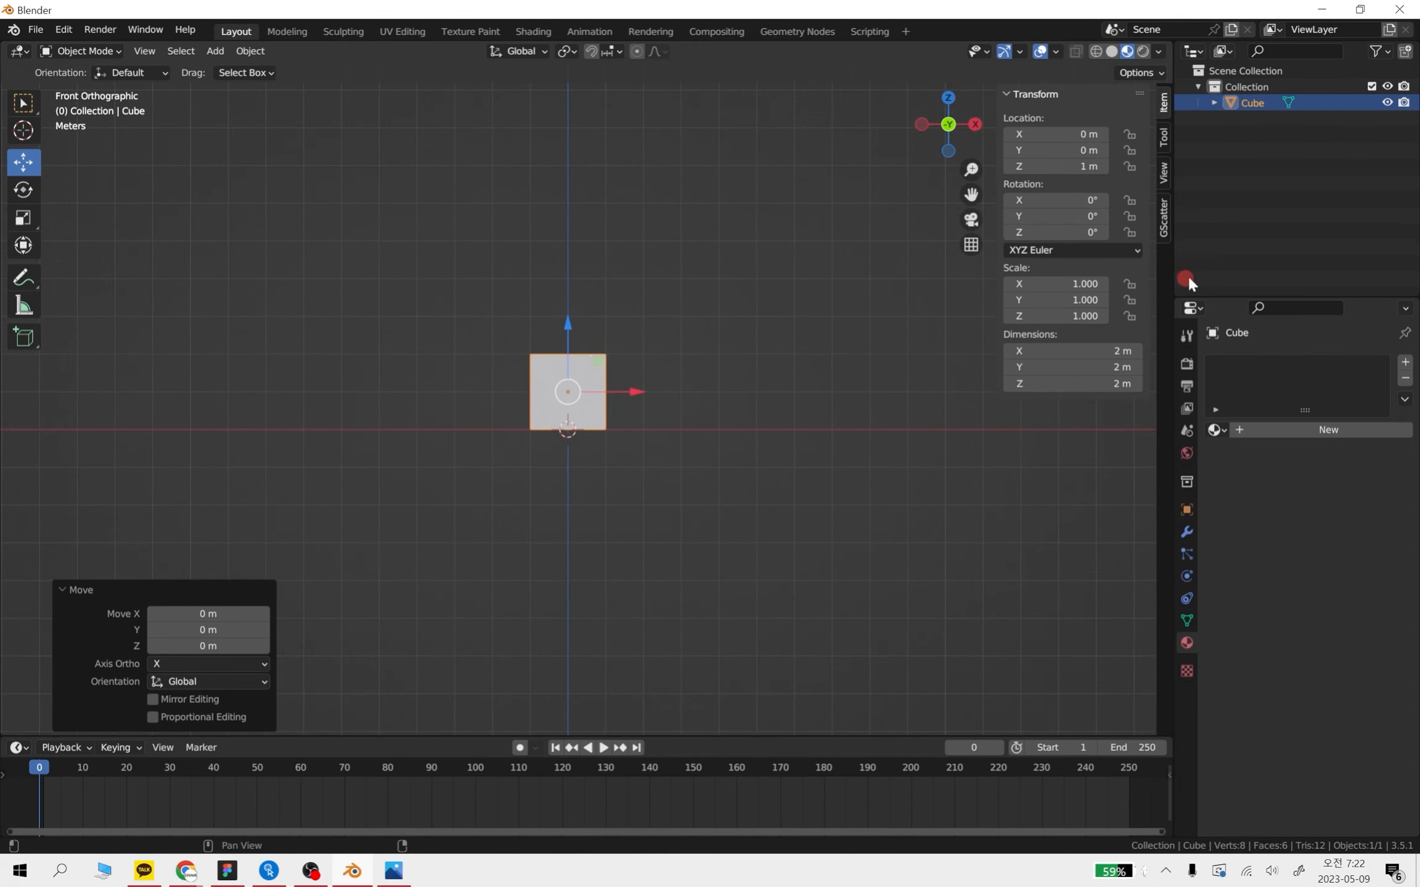
pyautogui.click(701, 326)
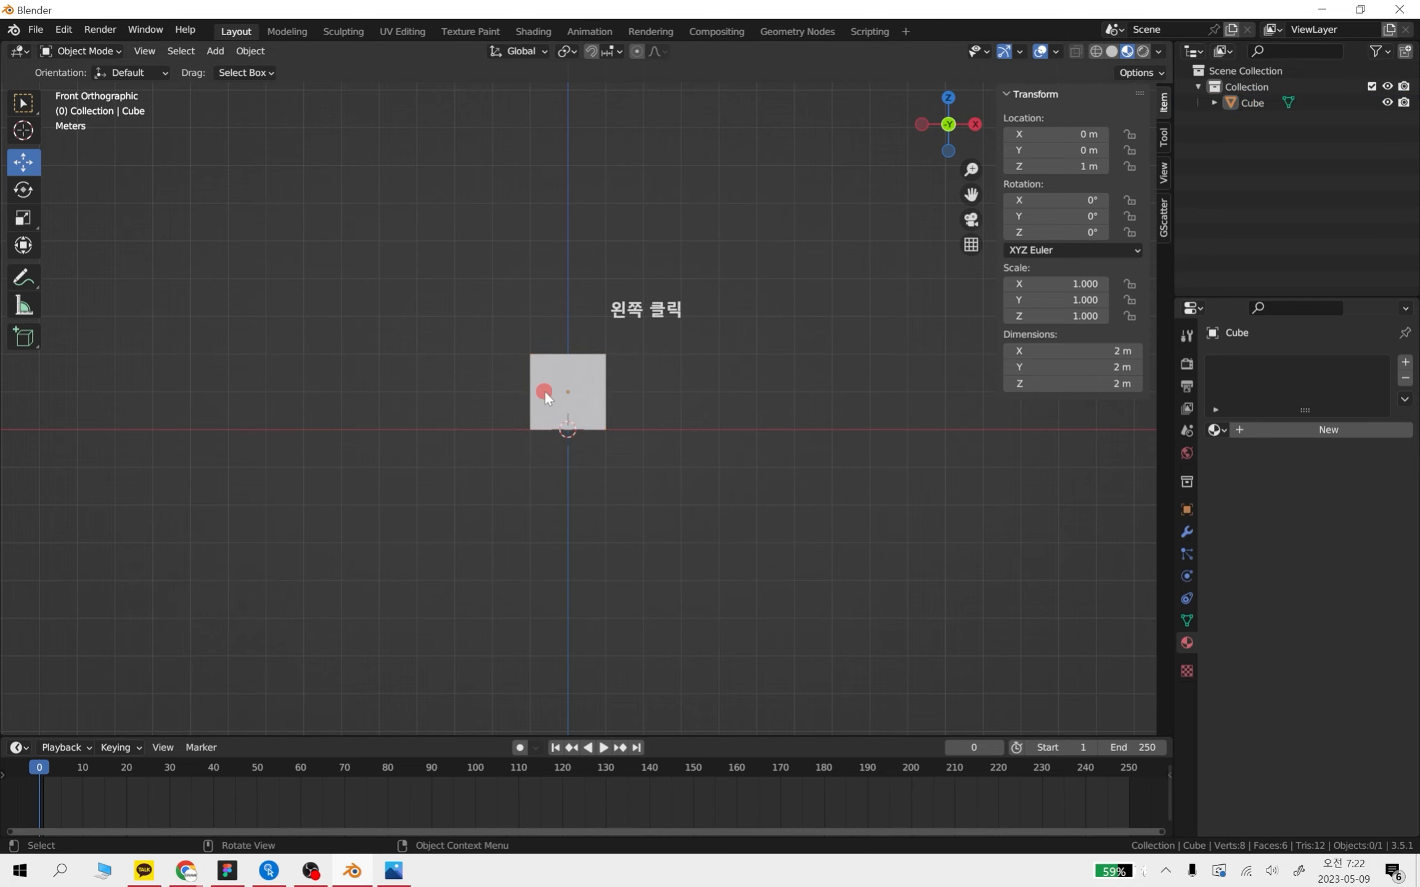
pyautogui.click(545, 391)
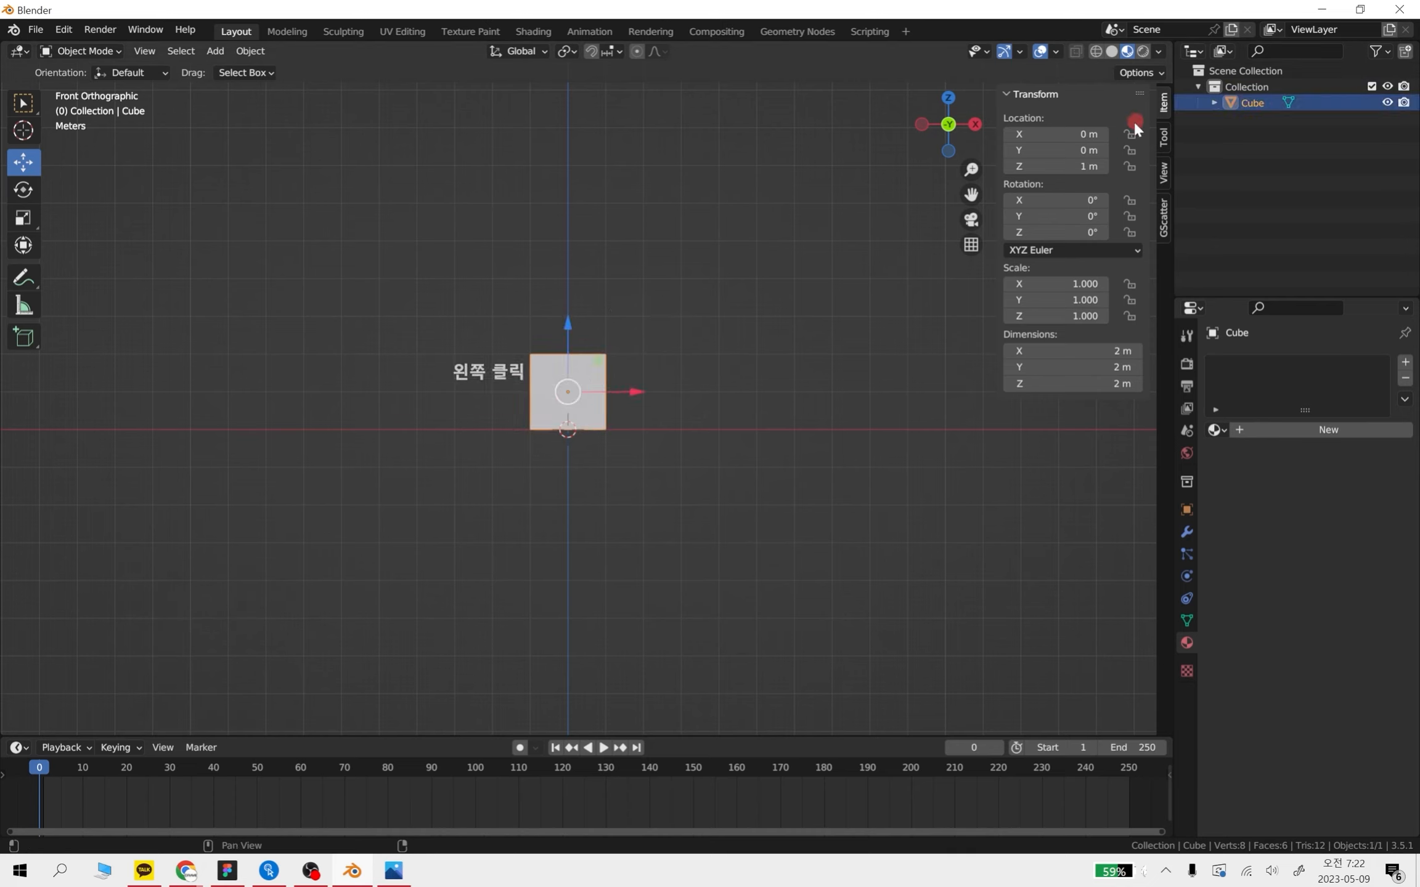
pyautogui.click(1088, 166)
pyautogui.write('1')
pyautogui.press('Return')
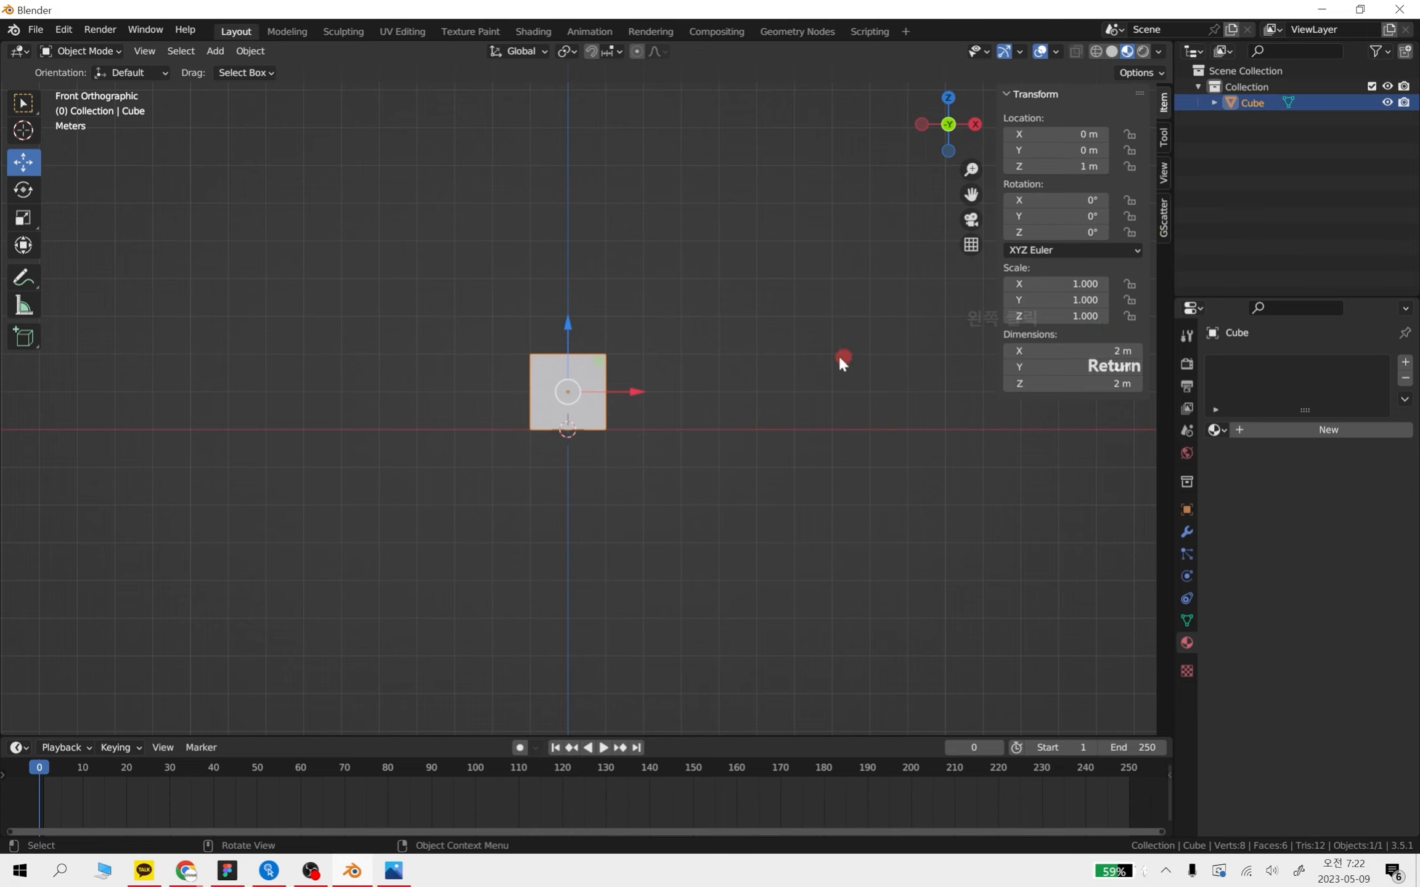
pyautogui.click(653, 378)
pyautogui.click(548, 398)
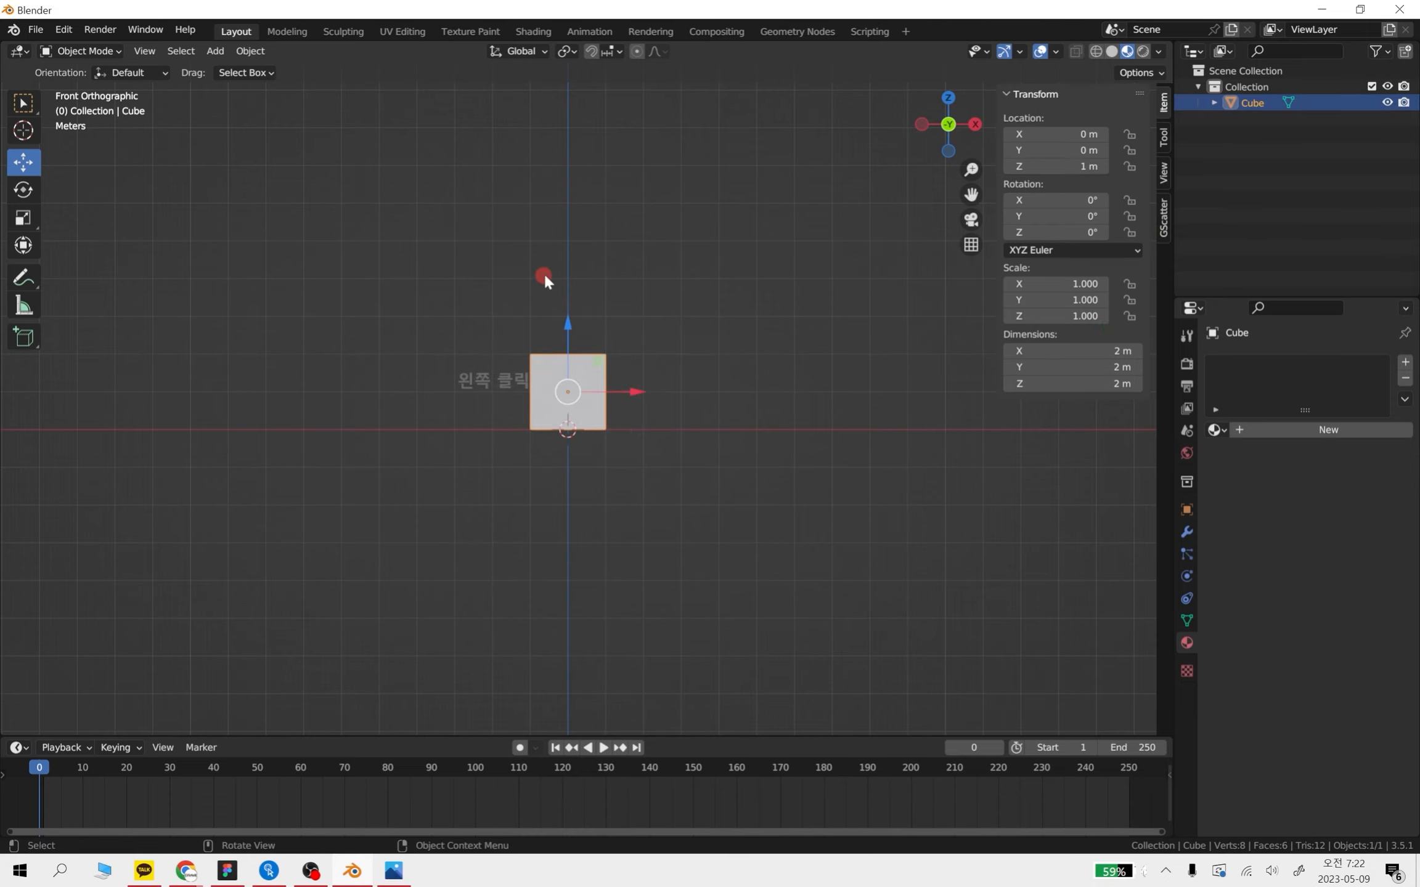
# Set the cube's origin to the 3D cursor at the center of its base
pyautogui.moveTo(745, 424); pyautogui.dragTo(735, 513, button='middle')
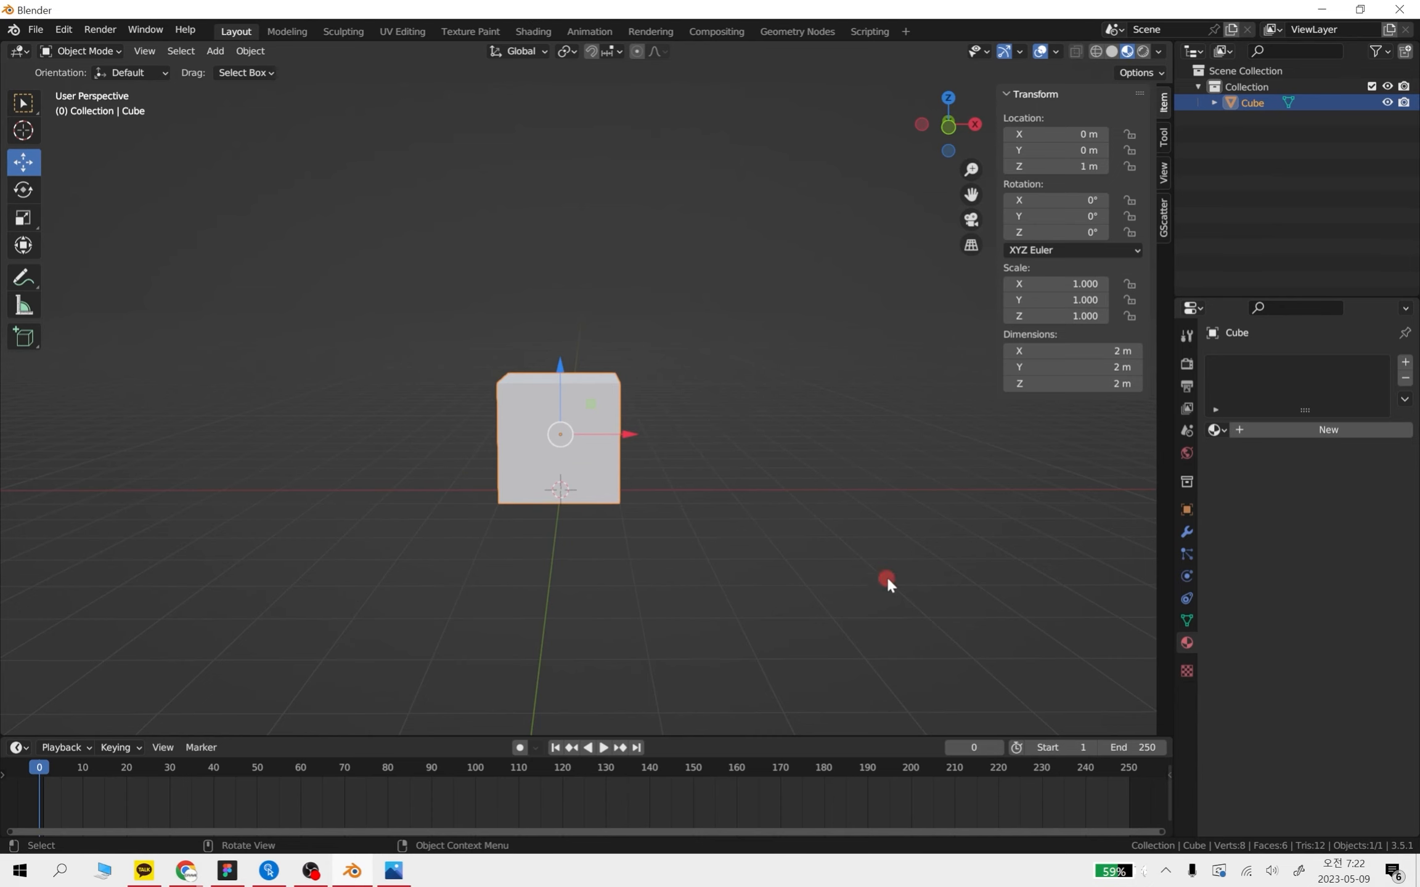
pyautogui.moveTo(886, 582); pyautogui.dragTo(666, 477, button='middle')
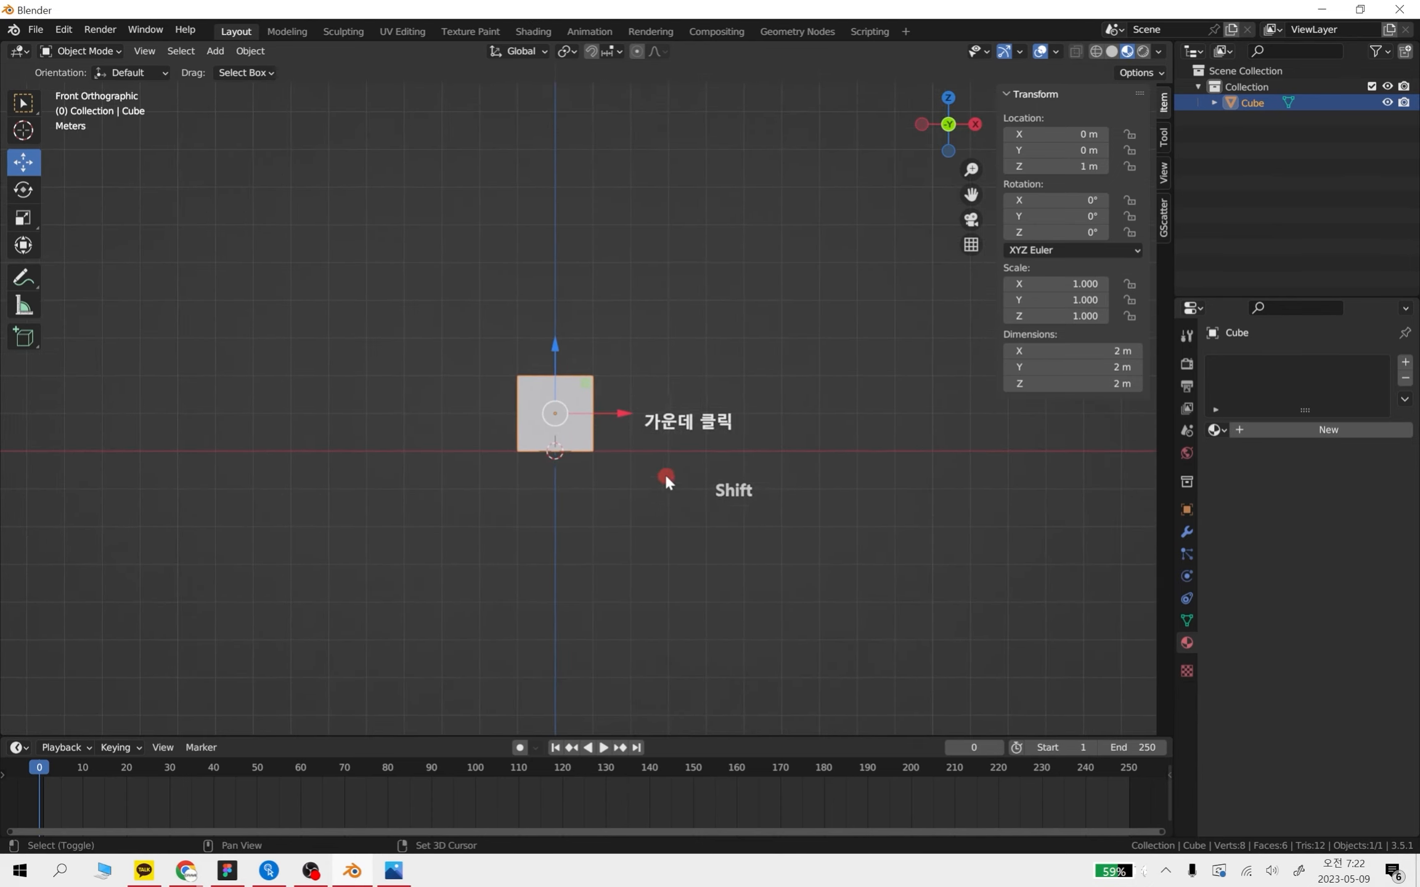
pyautogui.rightClick(567, 413)
pyautogui.click(539, 488)
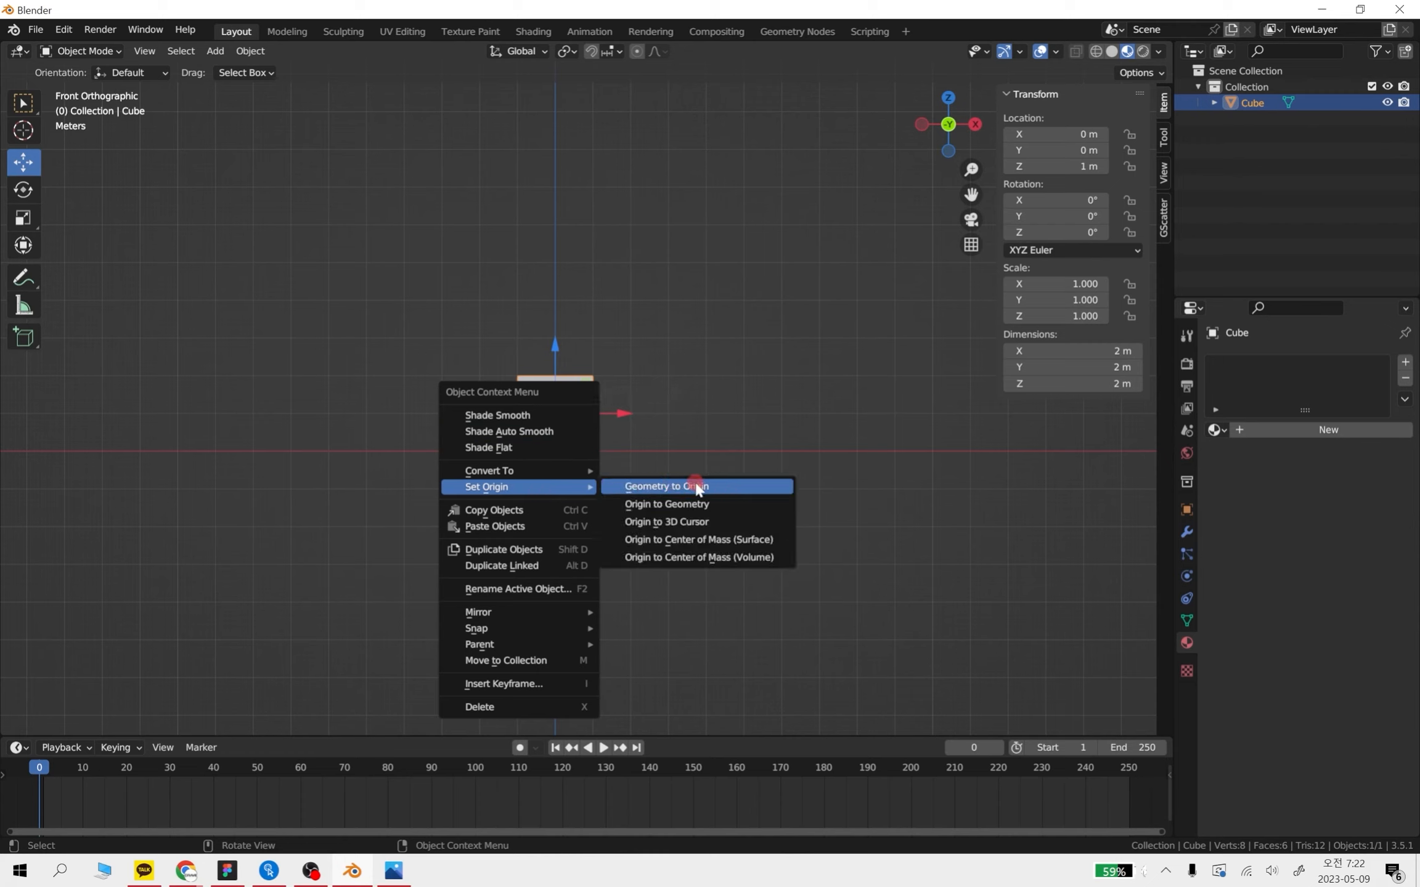
pyautogui.click(706, 521)
pyautogui.scroll(2, 474, 428)
pyautogui.moveTo(644, 516); pyautogui.dragTo(625, 361, button='middle')
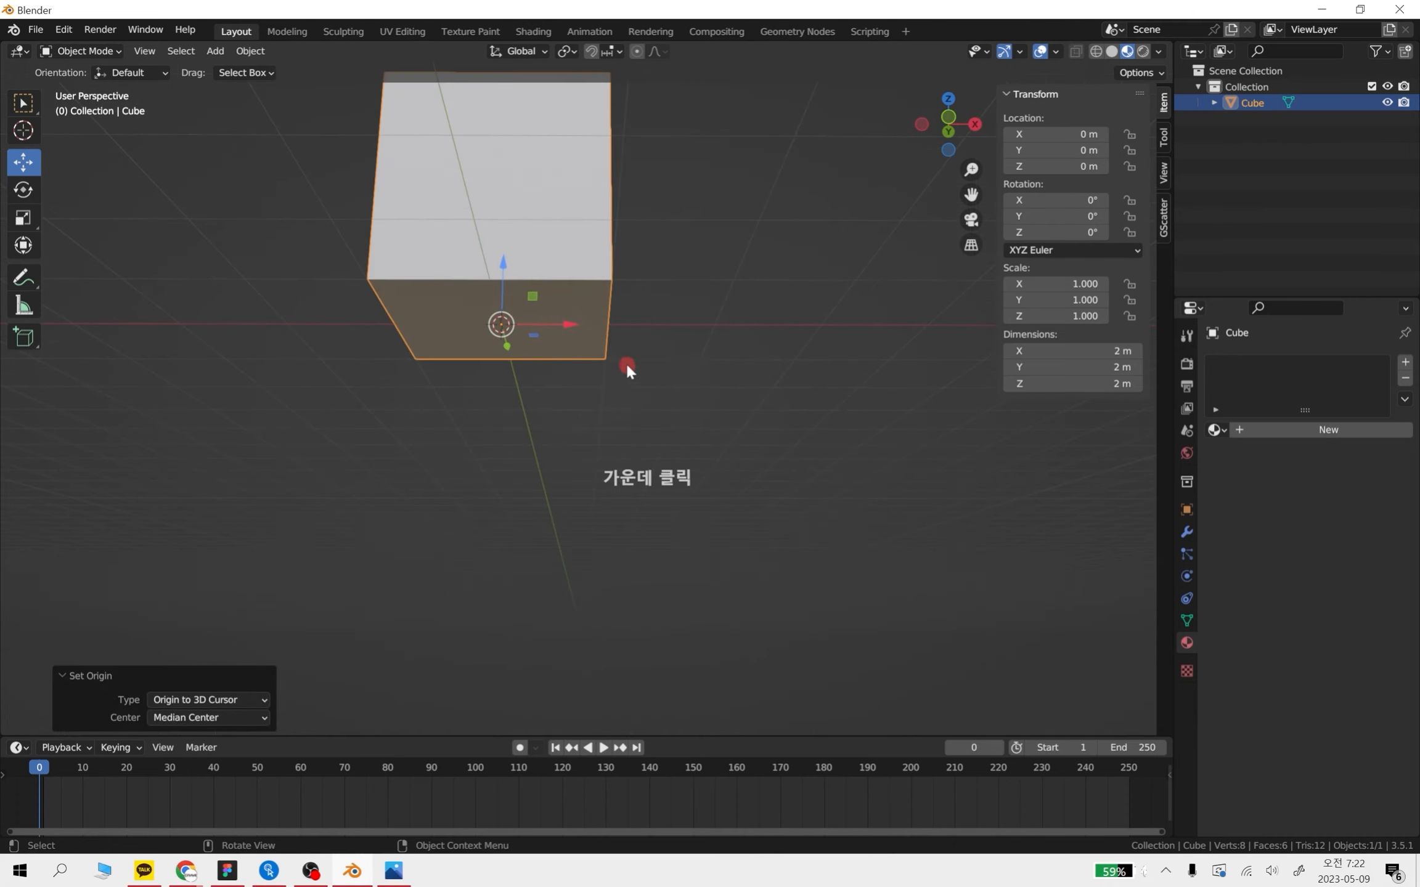
pyautogui.moveTo(742, 433); pyautogui.dragTo(715, 499, button='middle')
# Set the cube's Z dimension to 6 m to turn it into a tall column
pyautogui.click(731, 438)
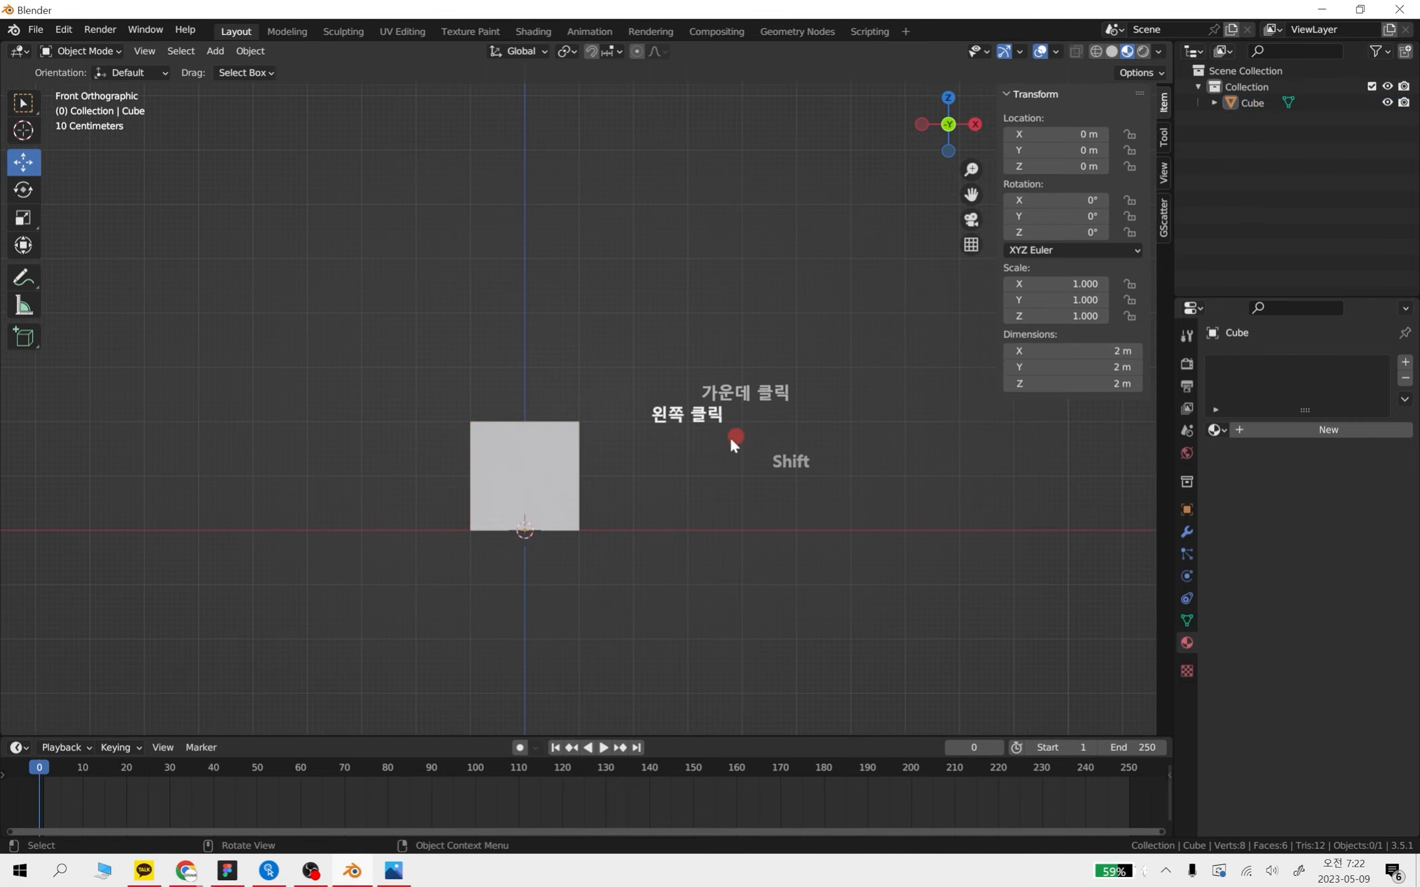
pyautogui.click(574, 464)
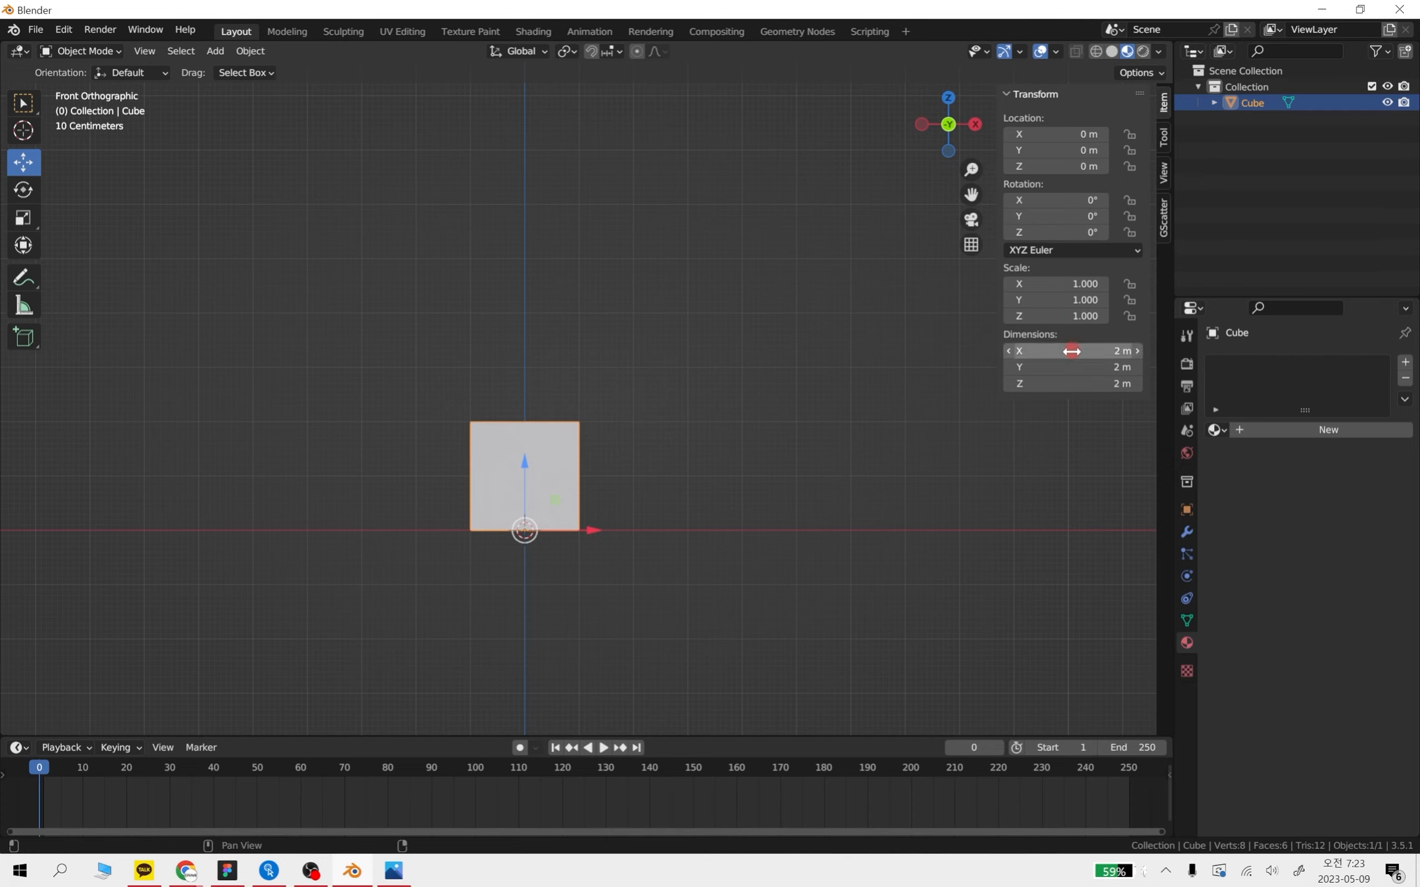
pyautogui.click(1112, 383)
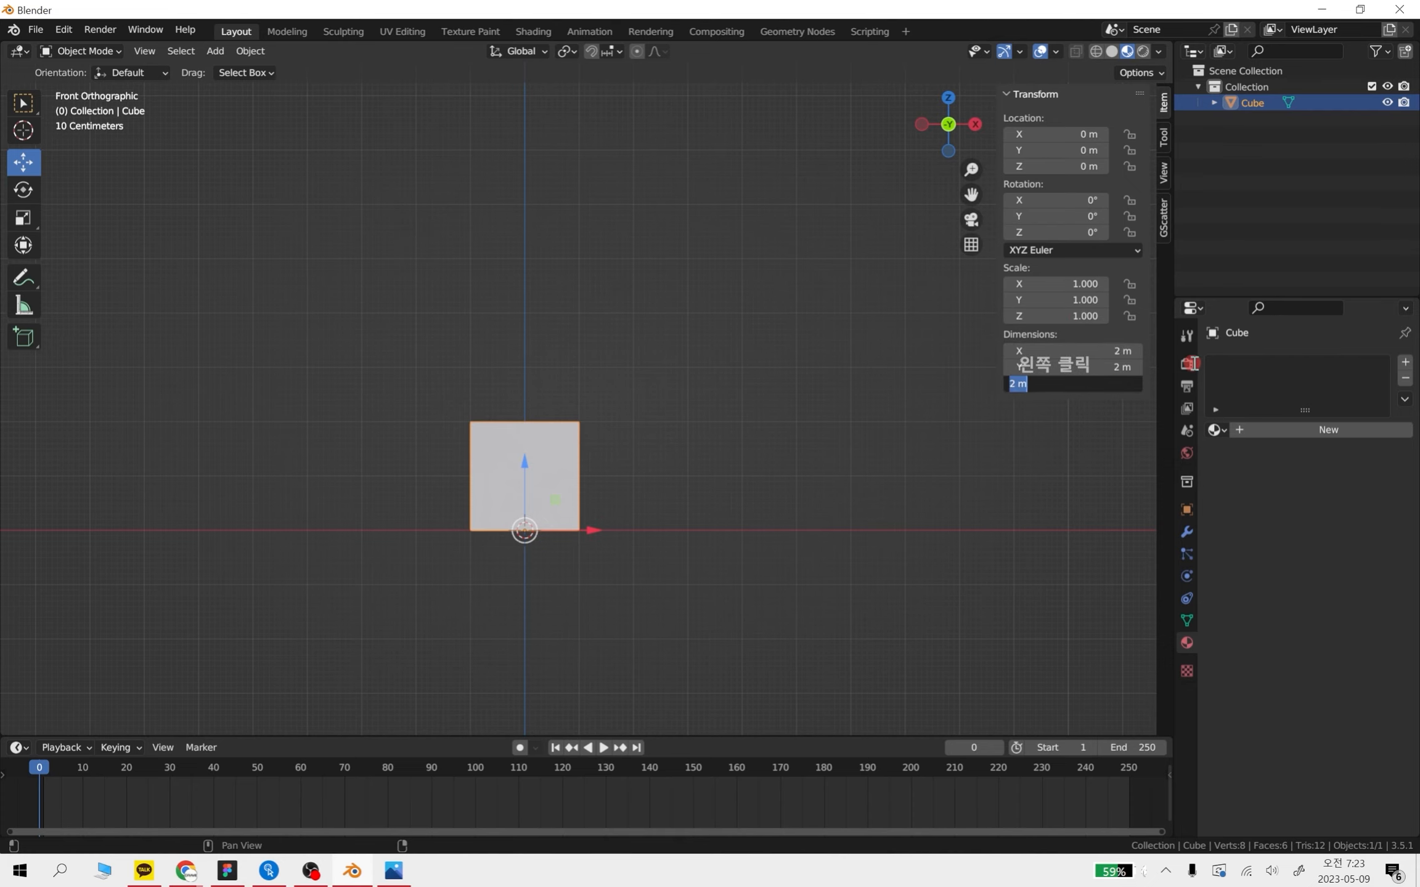
pyautogui.write('6')
pyautogui.press('Return')
# Copy and paste the tall column in place, undoing the trial move of the copy along the X axis
pyautogui.moveTo(754, 499); pyautogui.dragTo(1122, 402, button='middle')
pyautogui.keyDown('shift'); pyautogui.moveTo(924, 536); pyautogui.dragTo(716, 545, button='middle'); pyautogui.keyUp('shift')
pyautogui.keyDown('shift'); pyautogui.moveTo(491, 399); pyautogui.dragTo(506, 399, button='middle'); pyautogui.keyUp('shift')
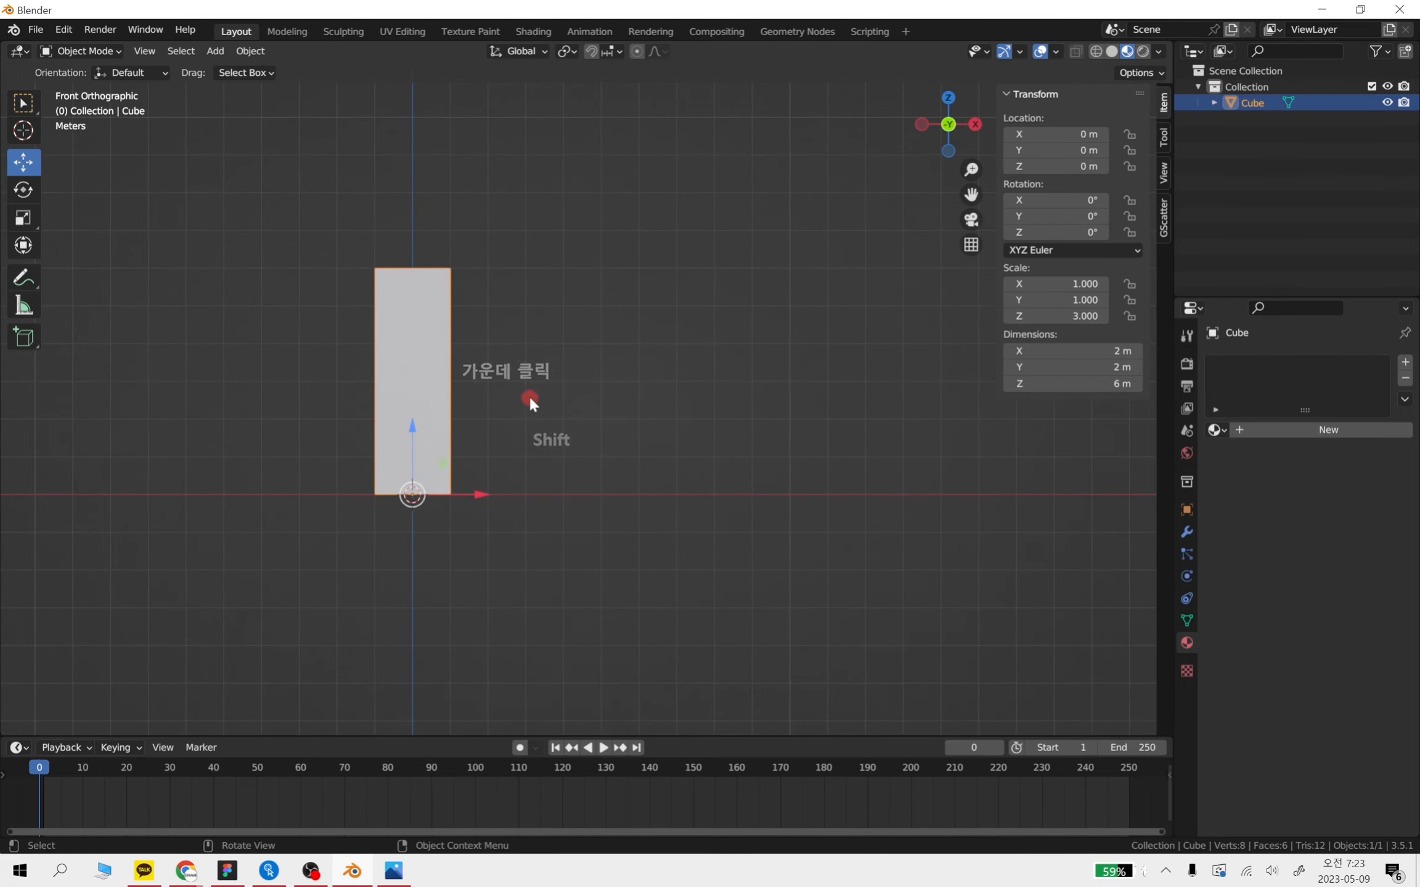
pyautogui.hotkey('ctrl', 'c')
pyautogui.hotkey('ctrl', 'v')
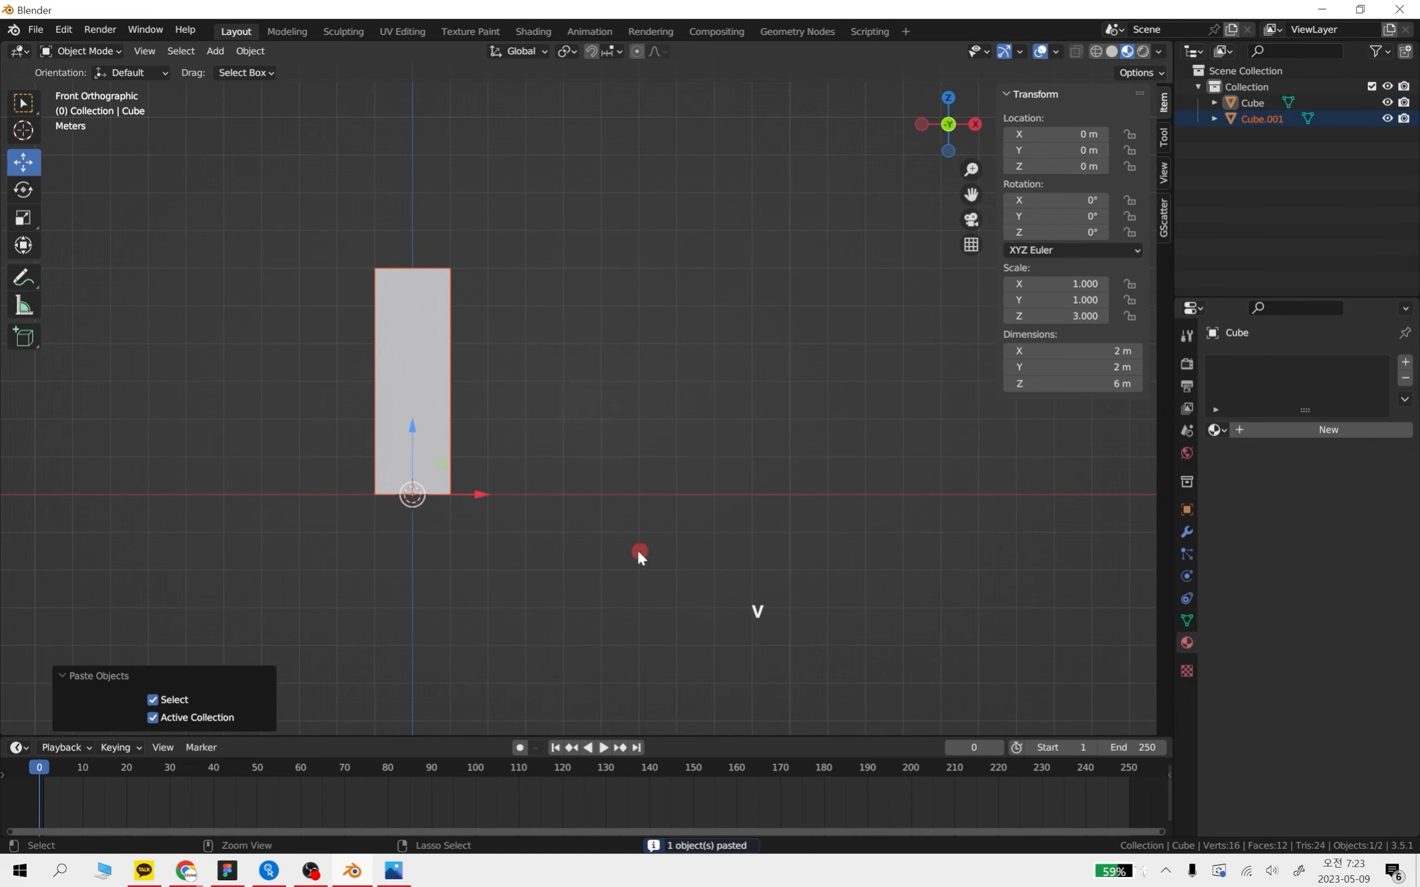
pyautogui.moveTo(475, 499); pyautogui.dragTo(704, 505)
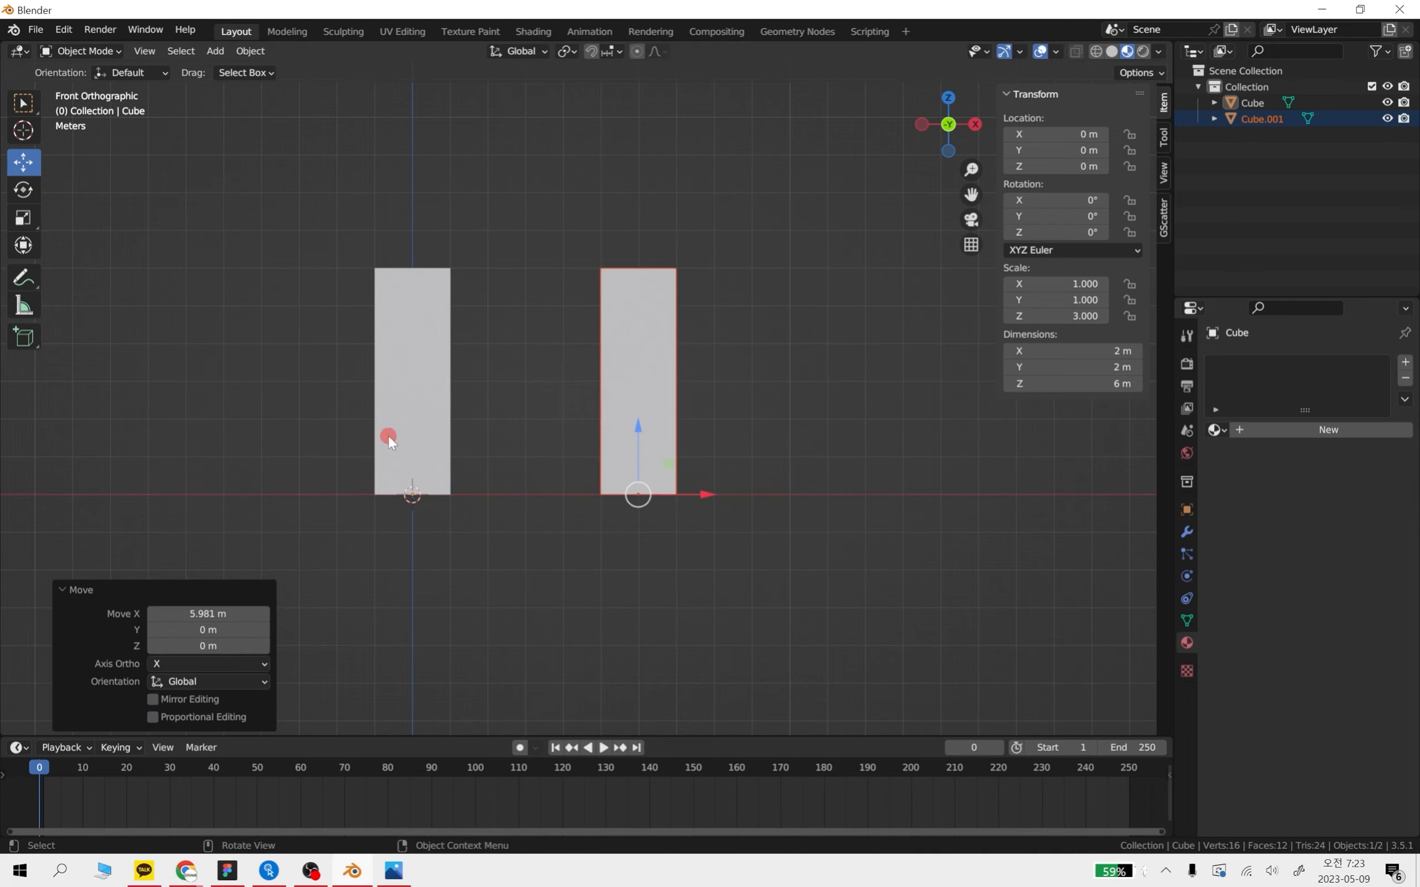
pyautogui.hotkey('ctrl', 'z')
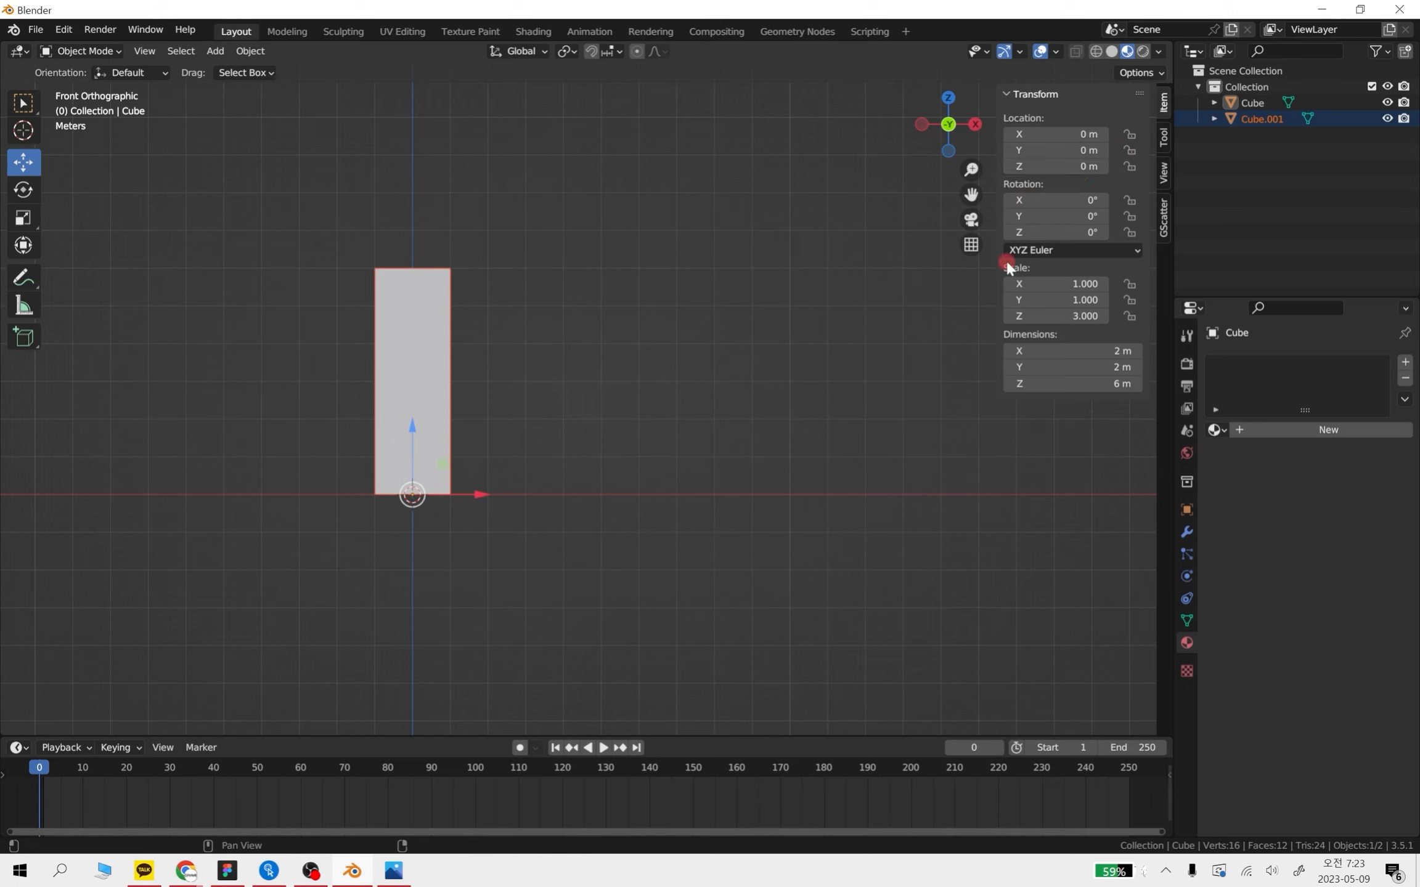
# Try X locations of 4 m and 8 m for the duplicated column, then settle on 6 m
pyautogui.click(1090, 134)
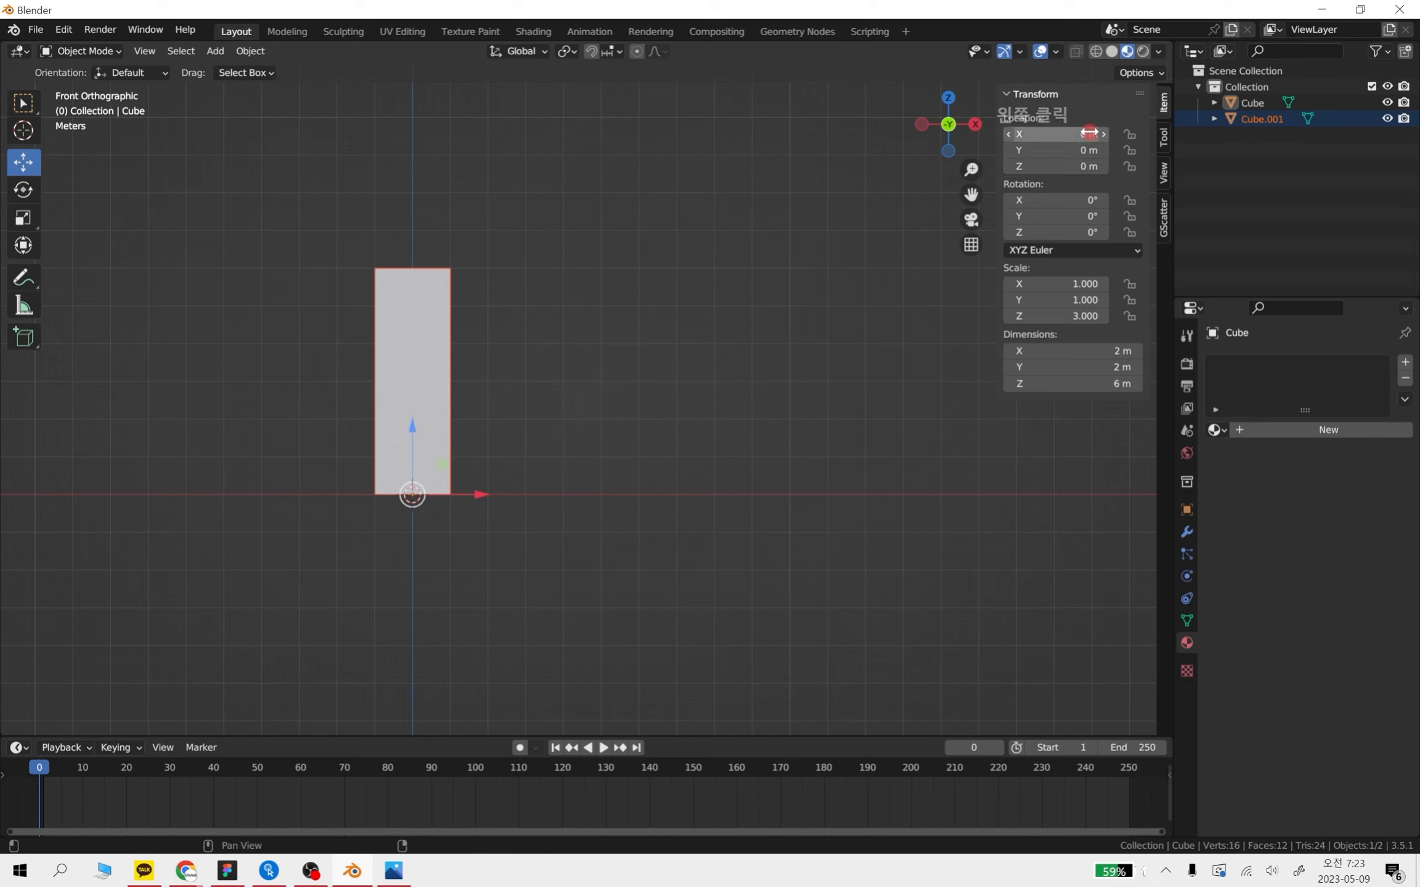
pyautogui.write('4')
pyautogui.press('Return')
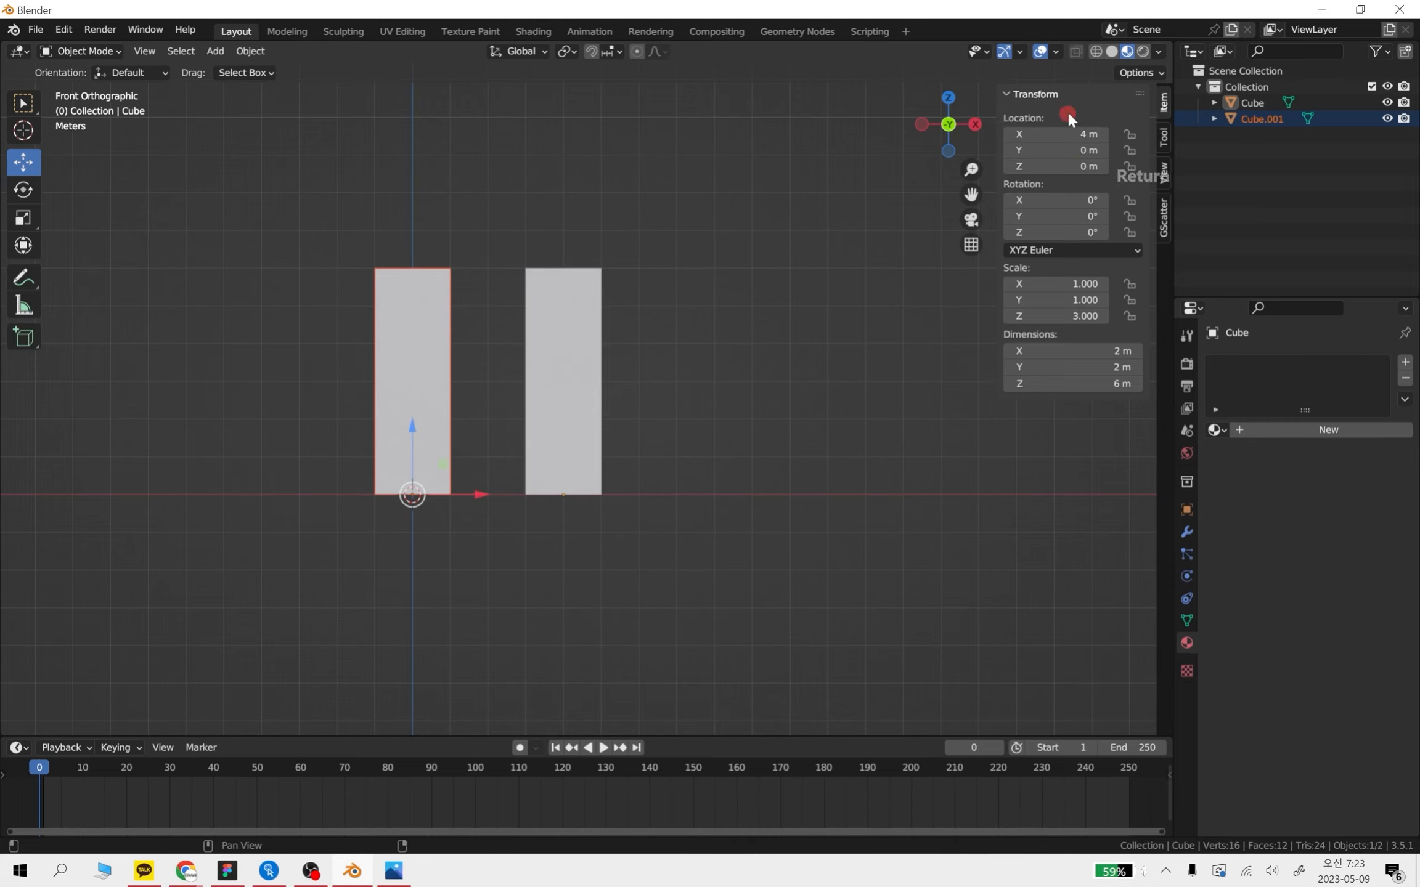
pyautogui.click(1069, 132)
pyautogui.write('8')
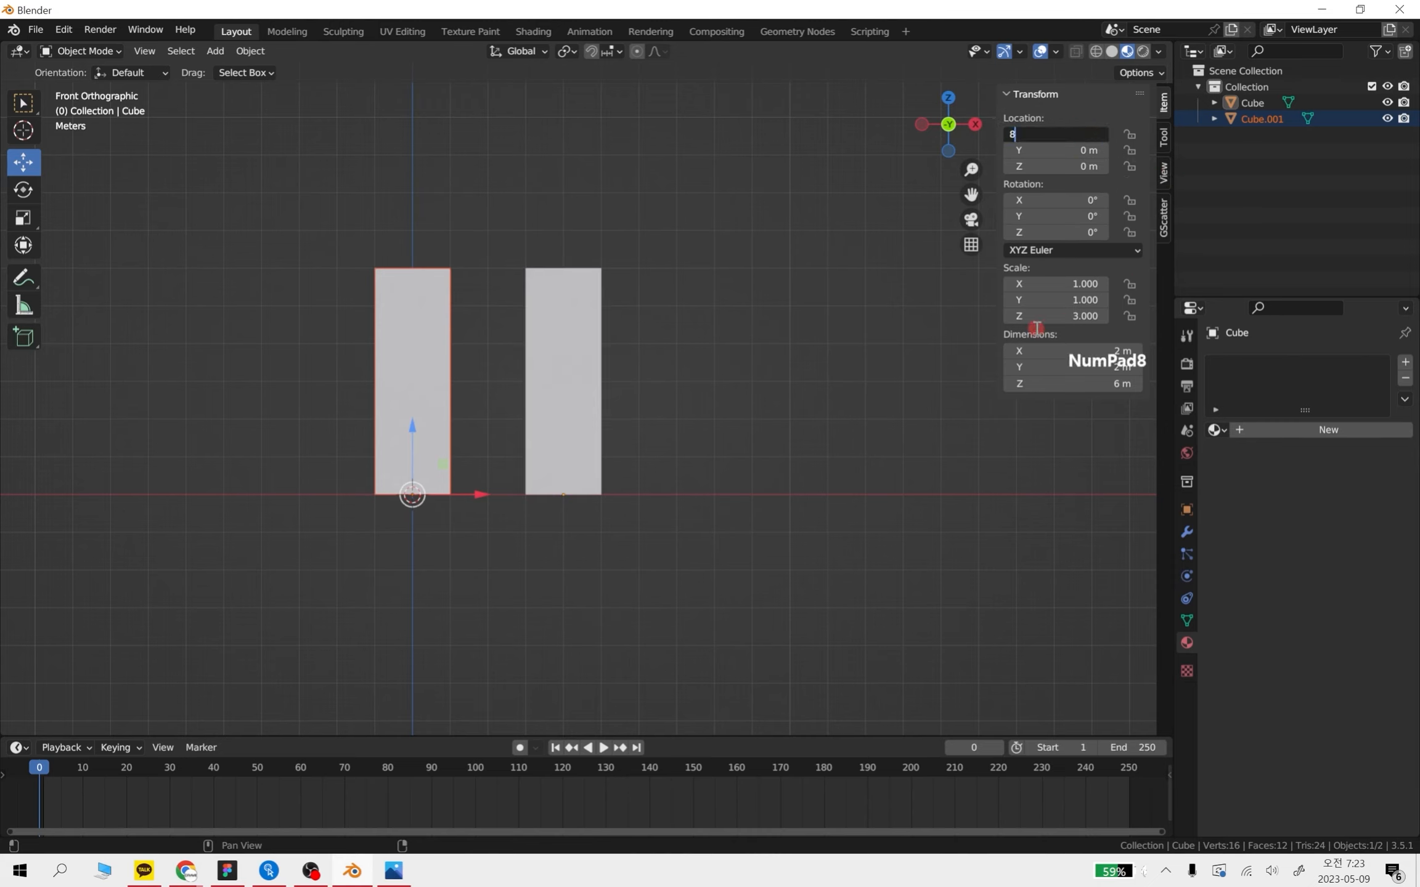
pyautogui.press('Return')
pyautogui.click(1047, 133)
pyautogui.write('6')
pyautogui.press('Return')
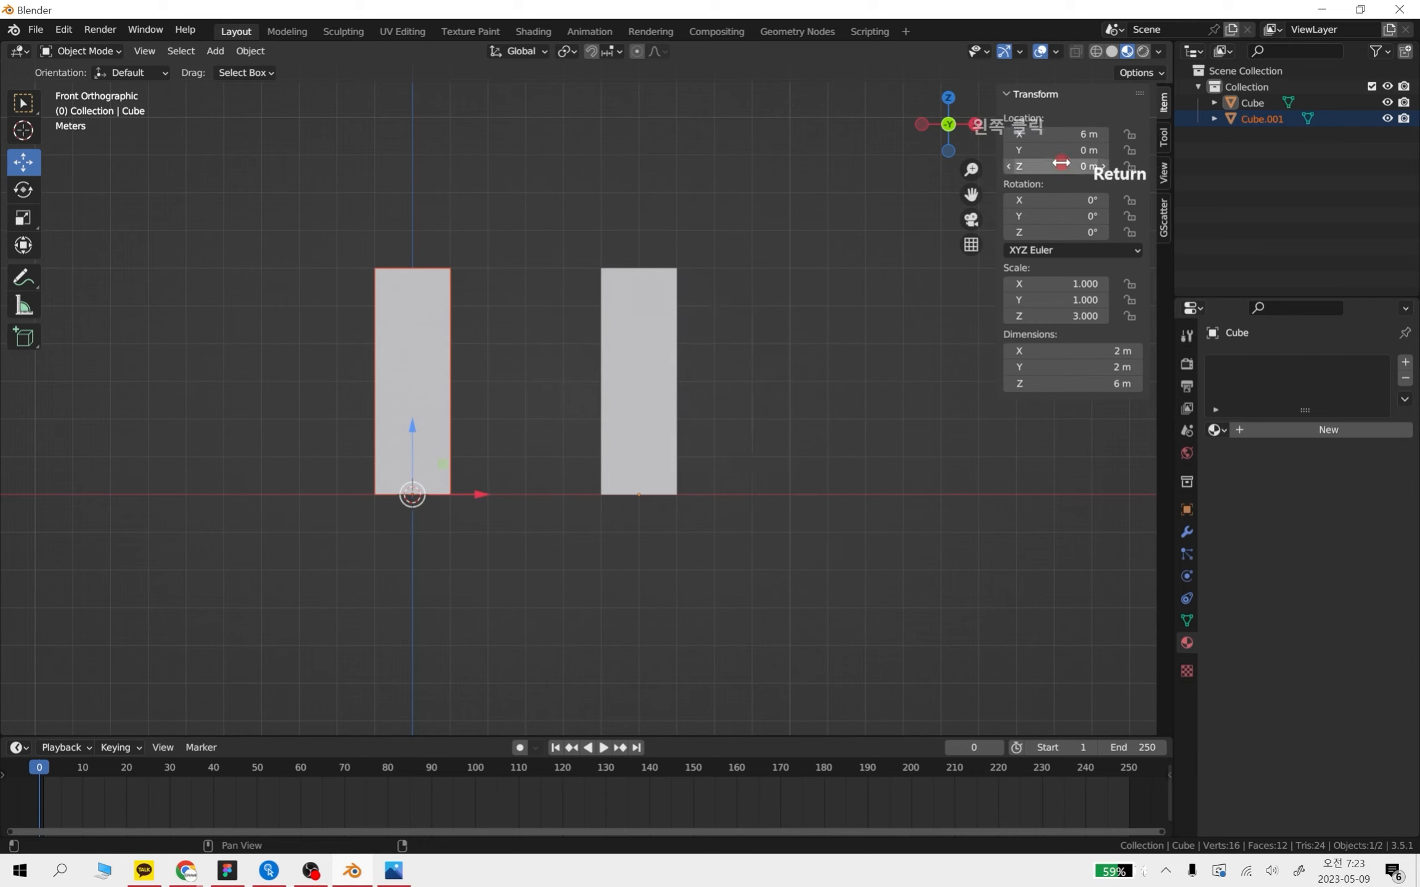
# Select the two columns in turn and then both together to examine the span between their outer edges
pyautogui.click(734, 466)
pyautogui.click(660, 370)
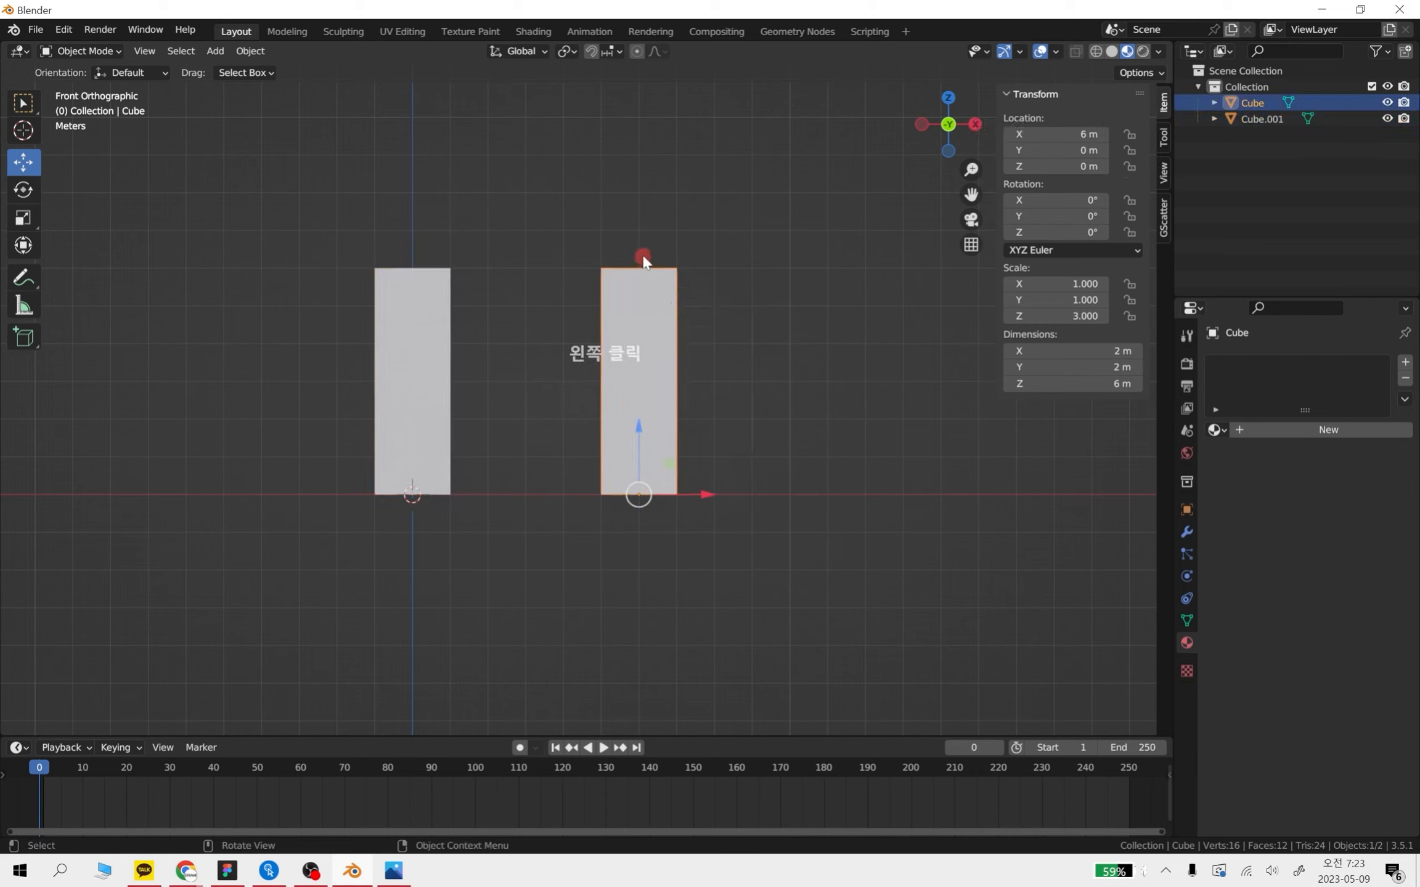
pyautogui.click(417, 356)
pyautogui.click(650, 388)
pyautogui.click(412, 405)
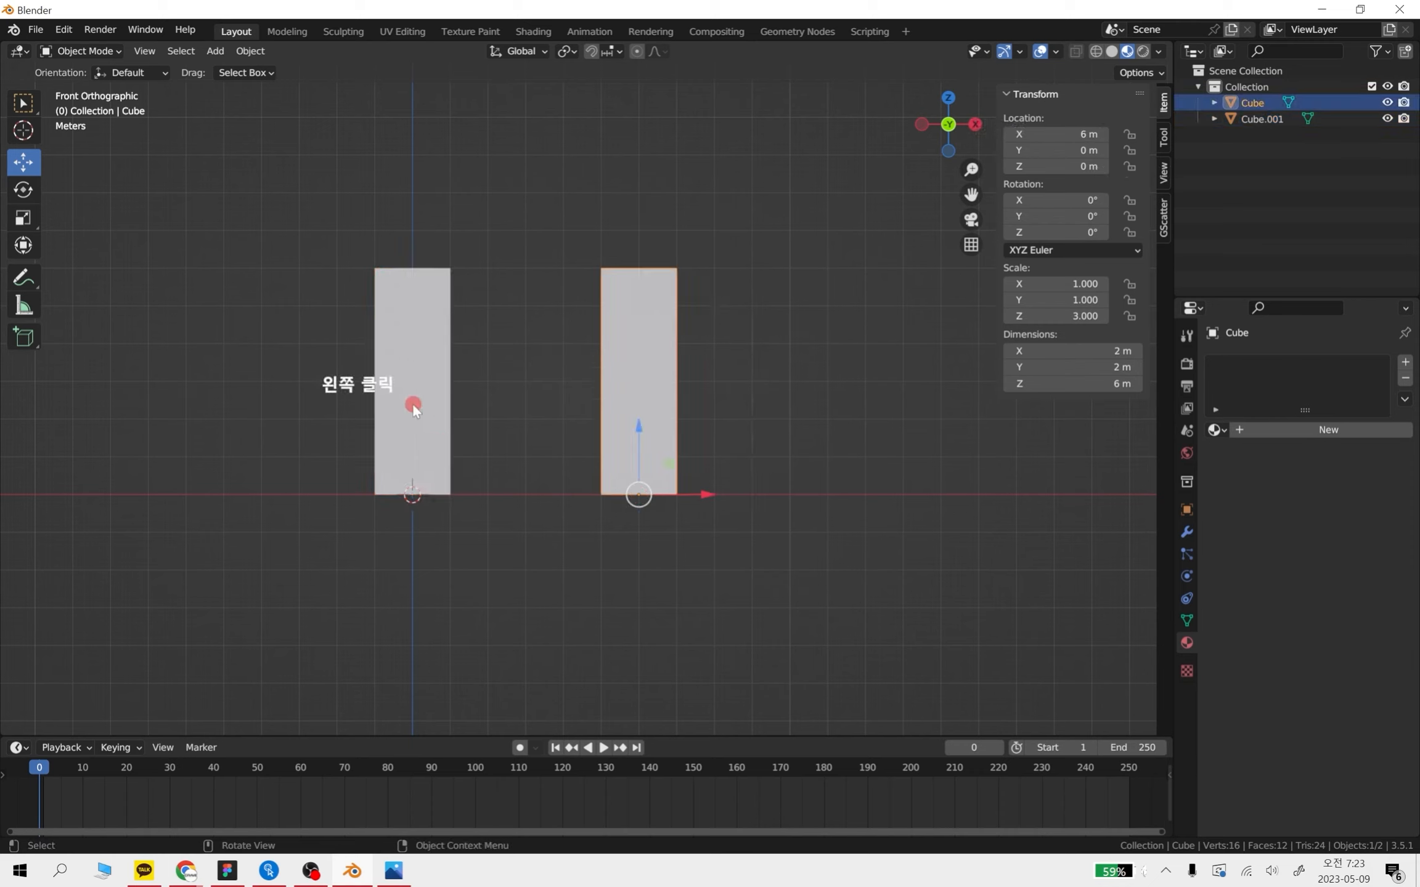
pyautogui.moveTo(375, 192); pyautogui.dragTo(678, 266)
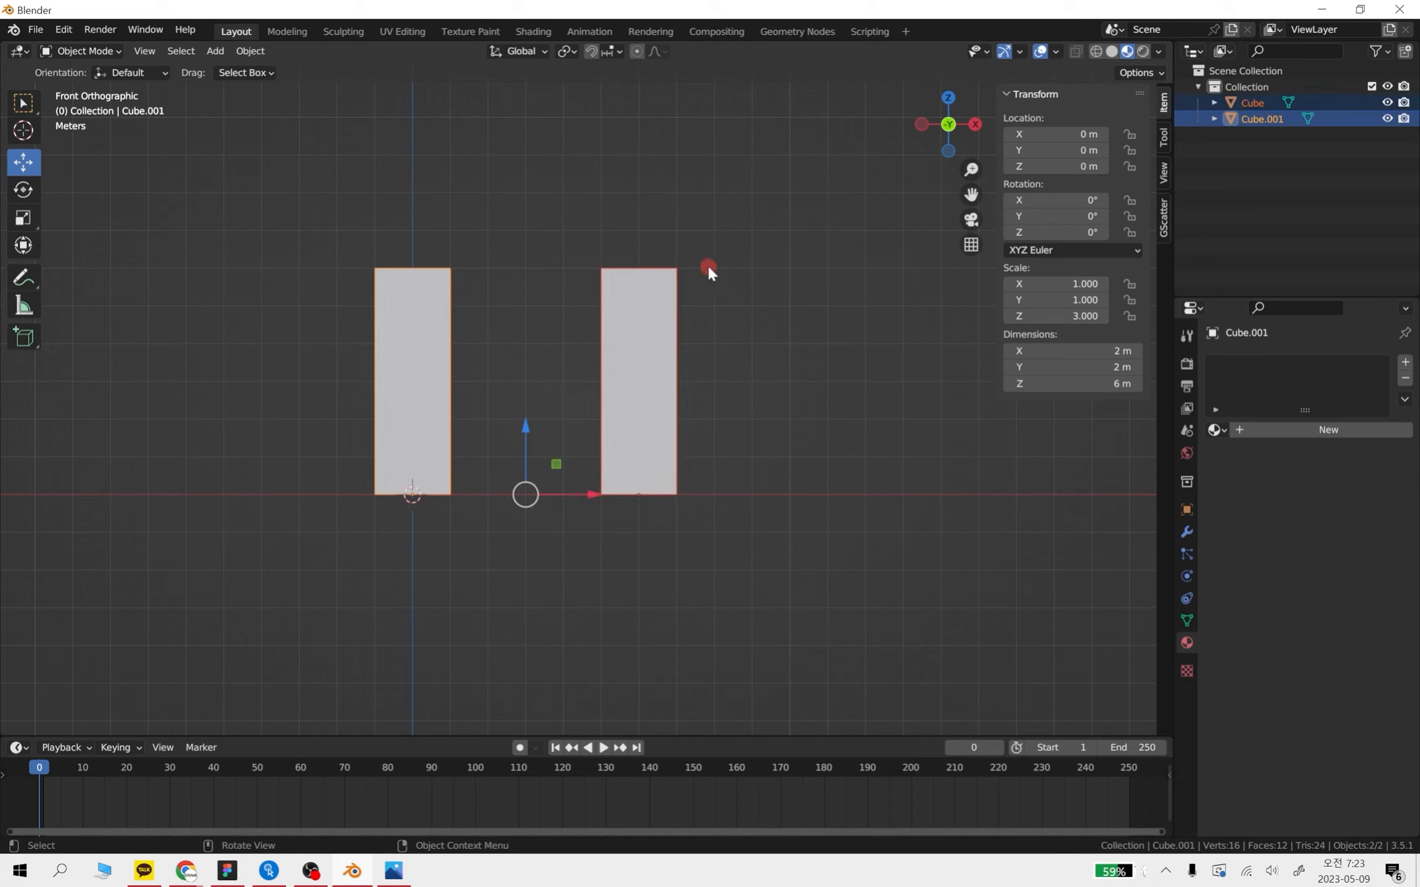
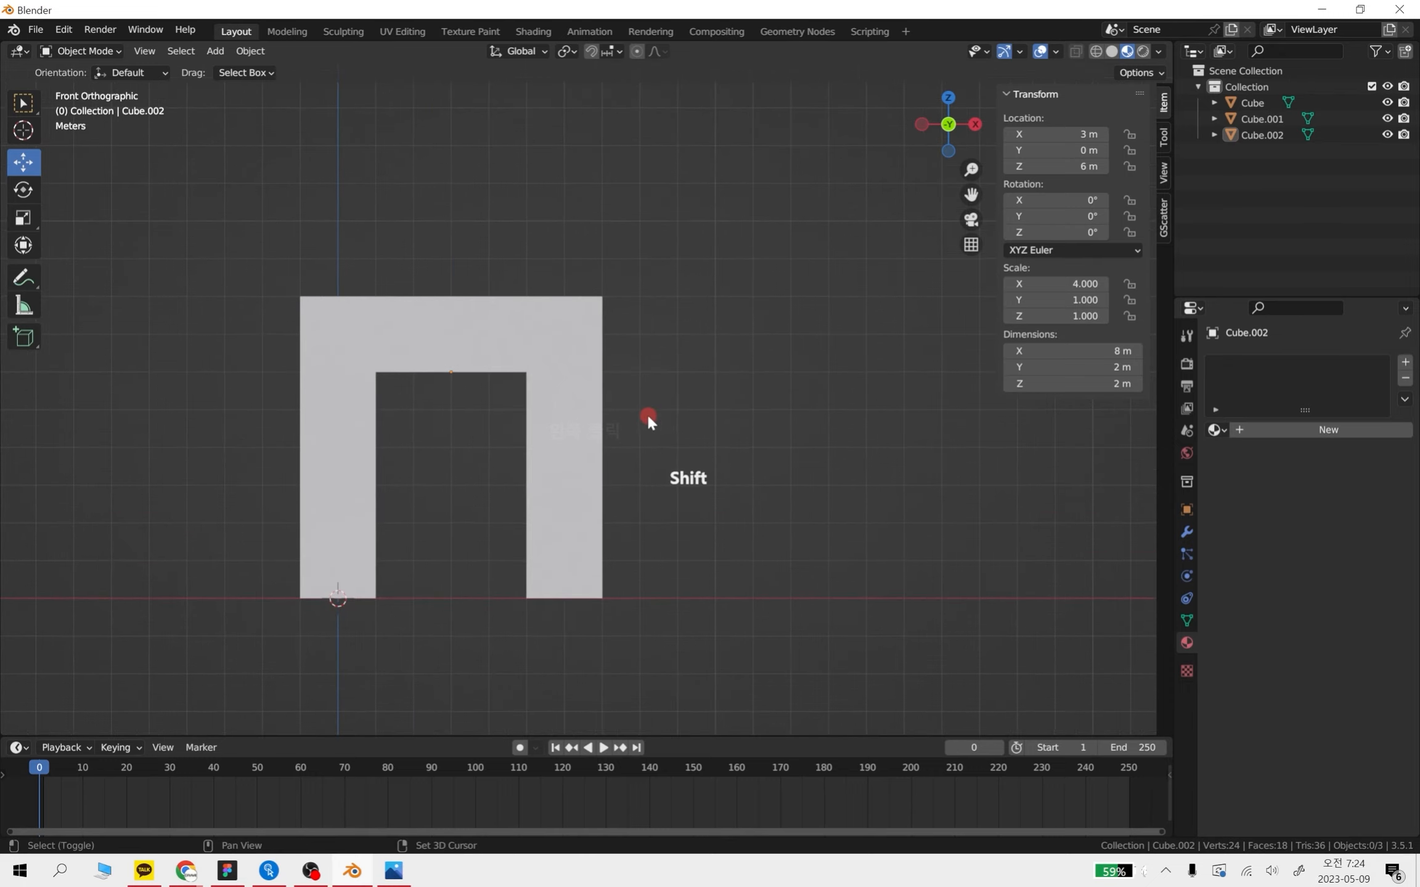
# Copy and paste the beam on top of the columns, and move the copy 6 m down along Z to the ground
pyautogui.keyDown('shift'); pyautogui.moveTo(646, 414); pyautogui.dragTo(688, 350, button='middle'); pyautogui.keyUp('shift')
pyautogui.click(620, 391)
pyautogui.click(400, 416)
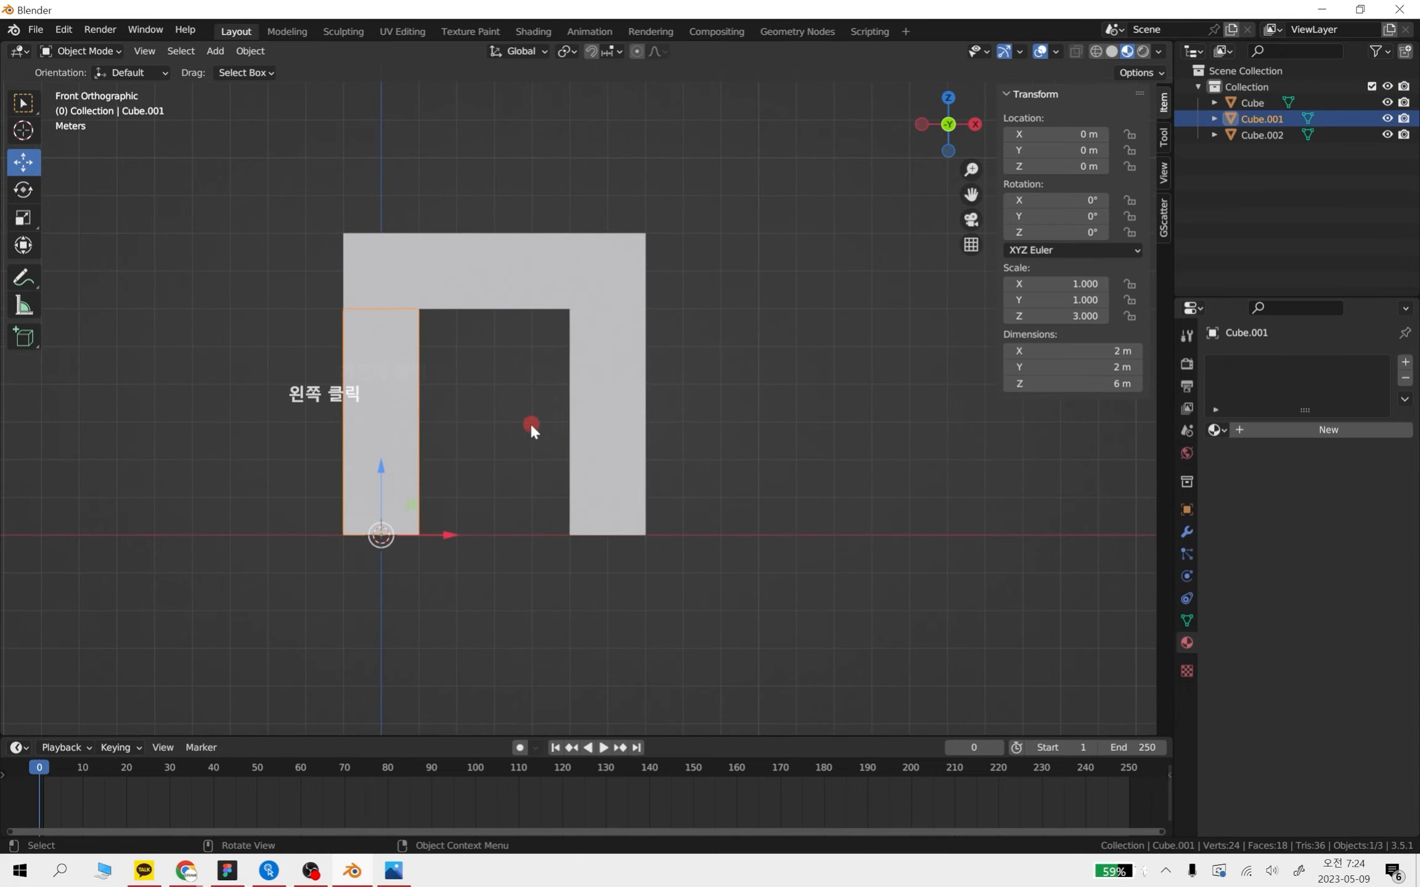
pyautogui.click(513, 293)
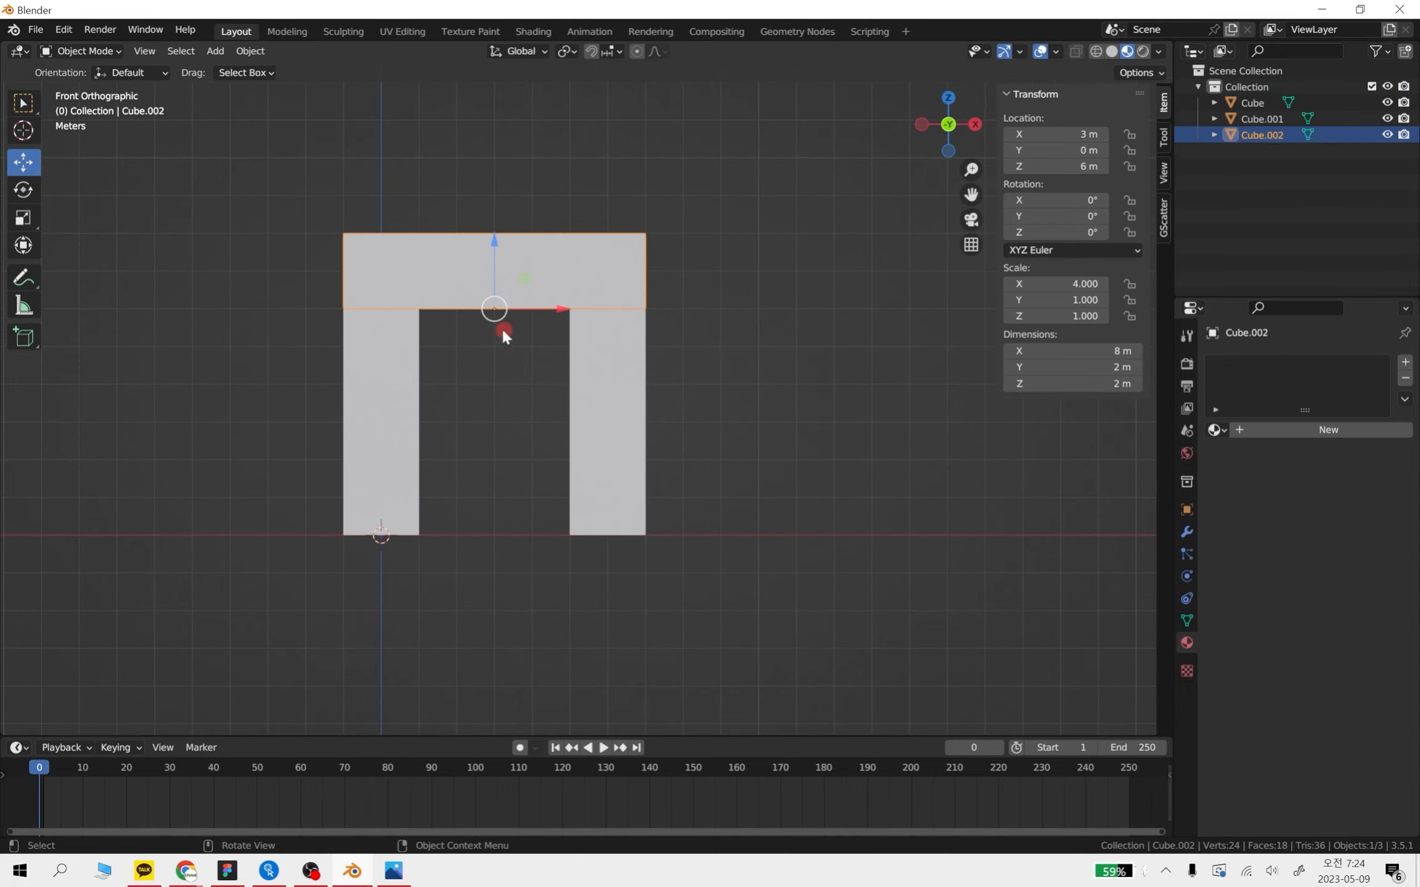
pyautogui.hotkey('ctrl', 'c')
pyautogui.hotkey('ctrl', 'v')
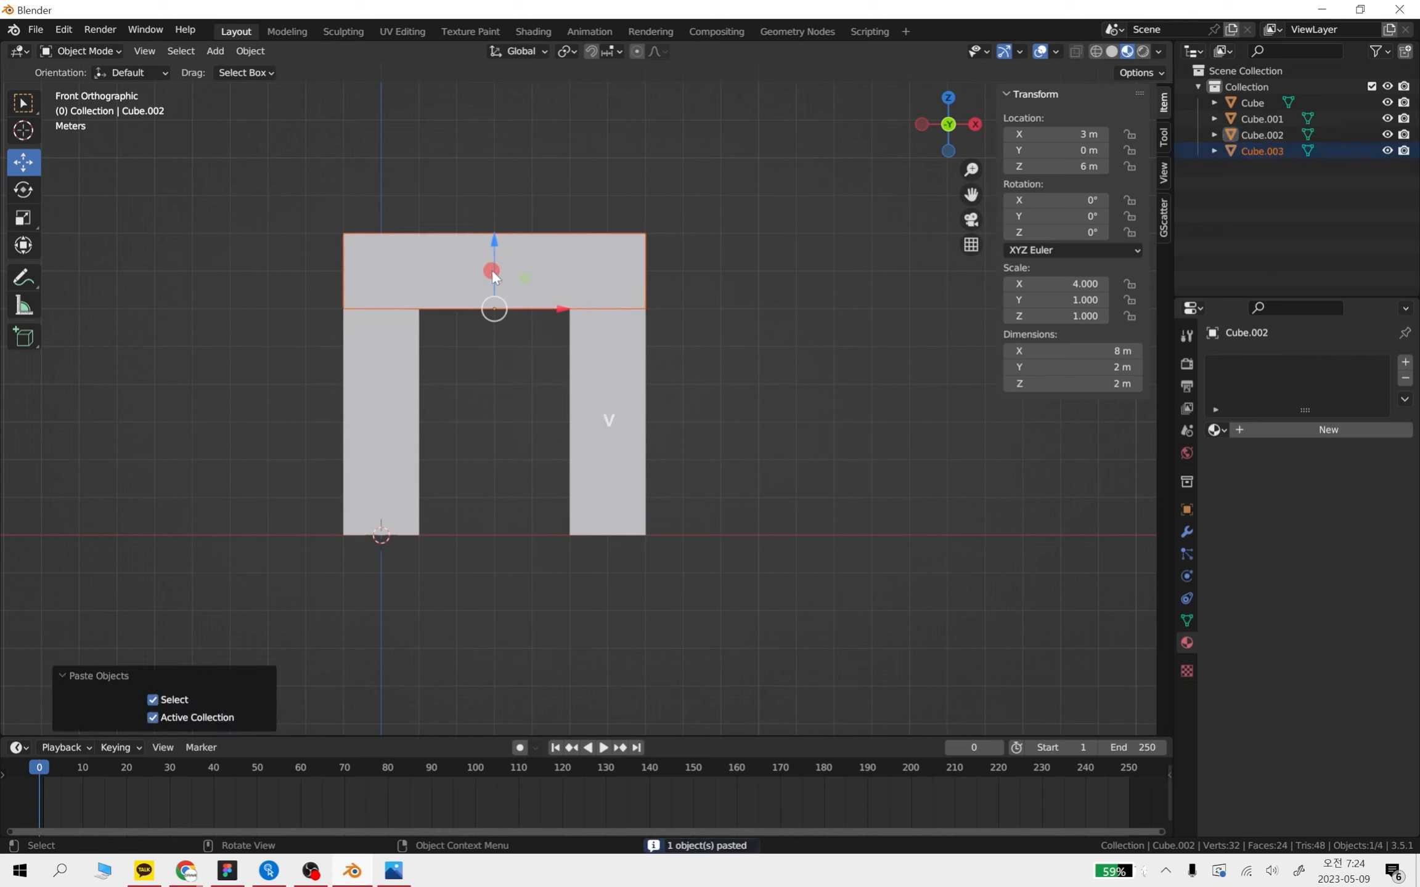
pyautogui.keyDown('ctrl'); pyautogui.moveTo(493, 274); pyautogui.dragTo(499, 500); pyautogui.keyUp('ctrl')
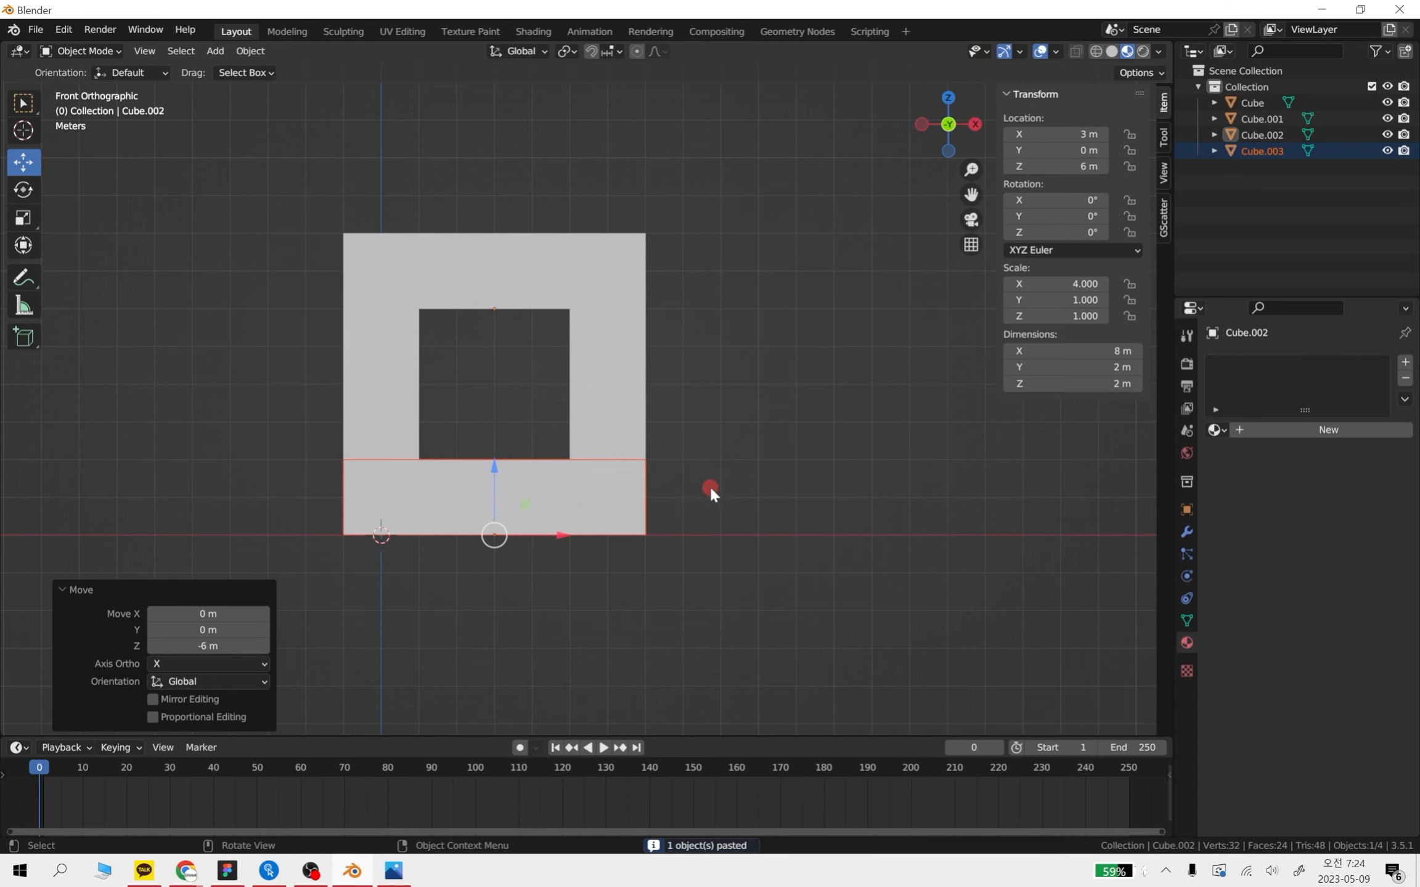
# Try moving the lower beam copy upward along Z and undo the move
pyautogui.scroll(1, 595, 514)
pyautogui.scroll(-1, 598, 514)
pyautogui.moveTo(492, 476); pyautogui.dragTo(492, 407)
pyautogui.hotkey('ctrl', 'z')
# Reselect the lower beam and check its Z location
pyautogui.click(722, 450)
pyautogui.click(469, 493)
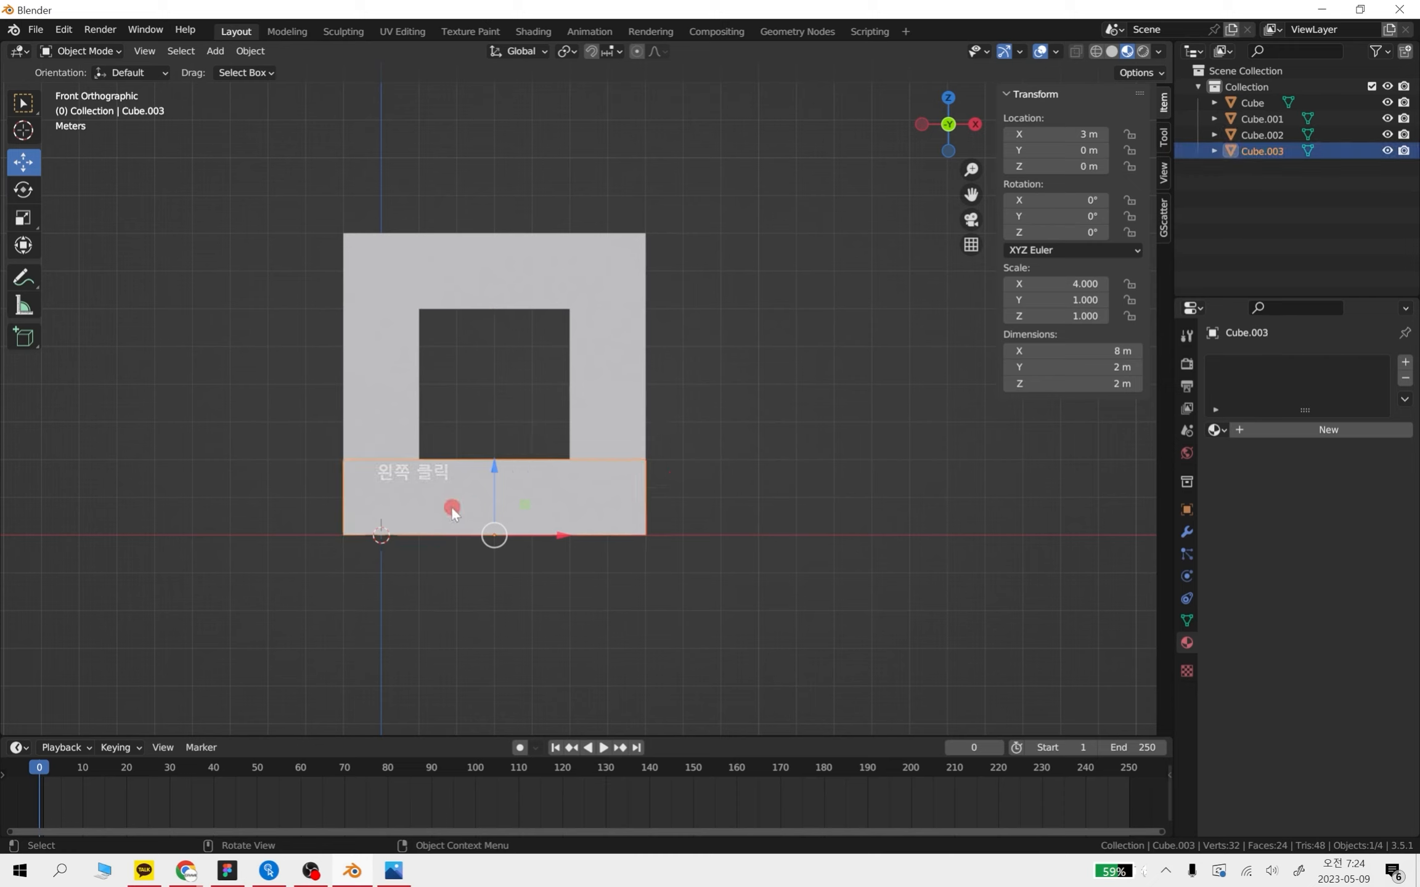
pyautogui.click(1078, 167)
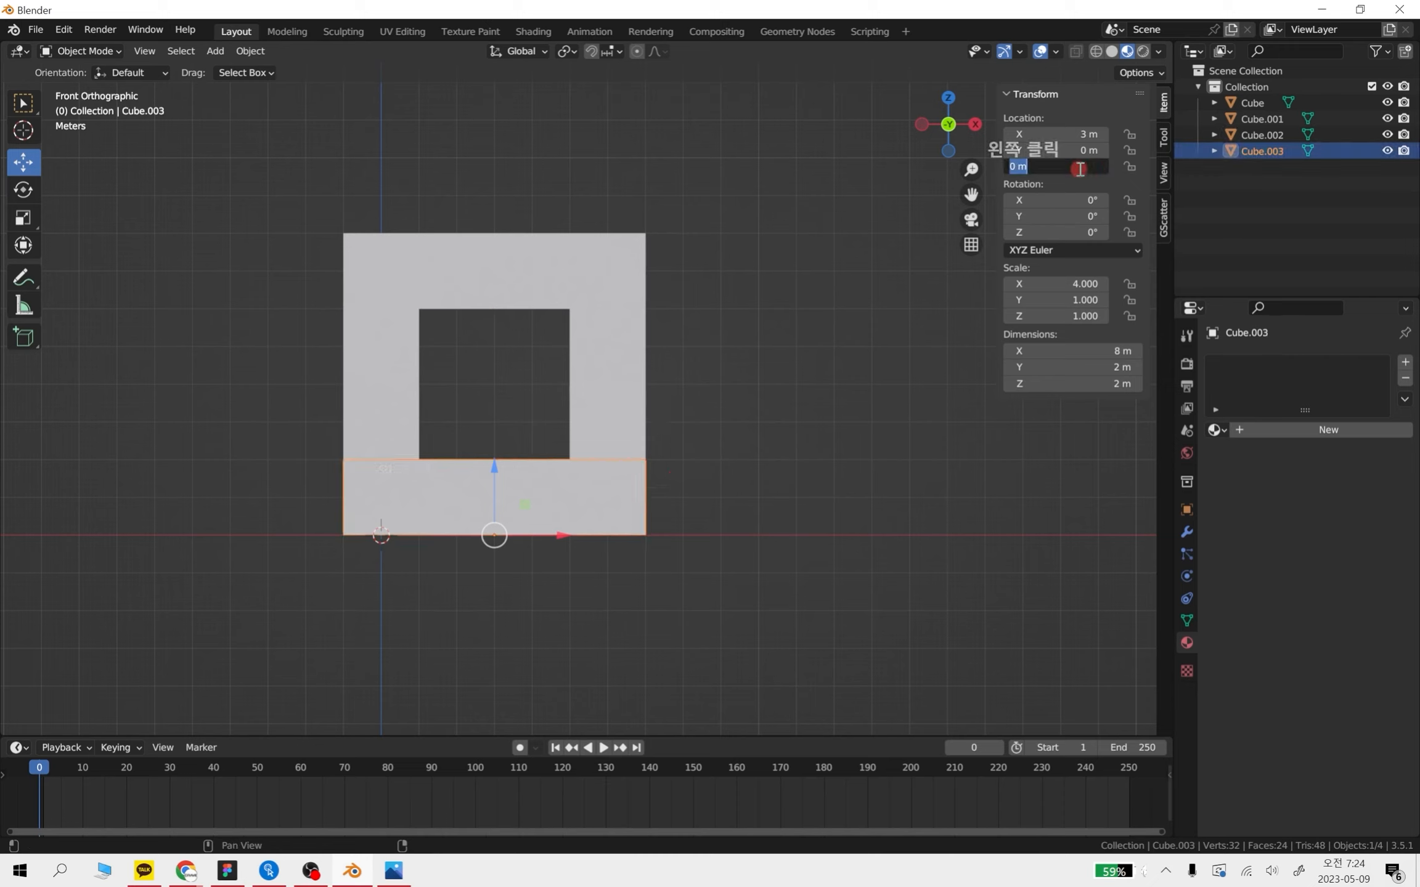
pyautogui.press('Return')
pyautogui.click(761, 493)
pyautogui.click(546, 502)
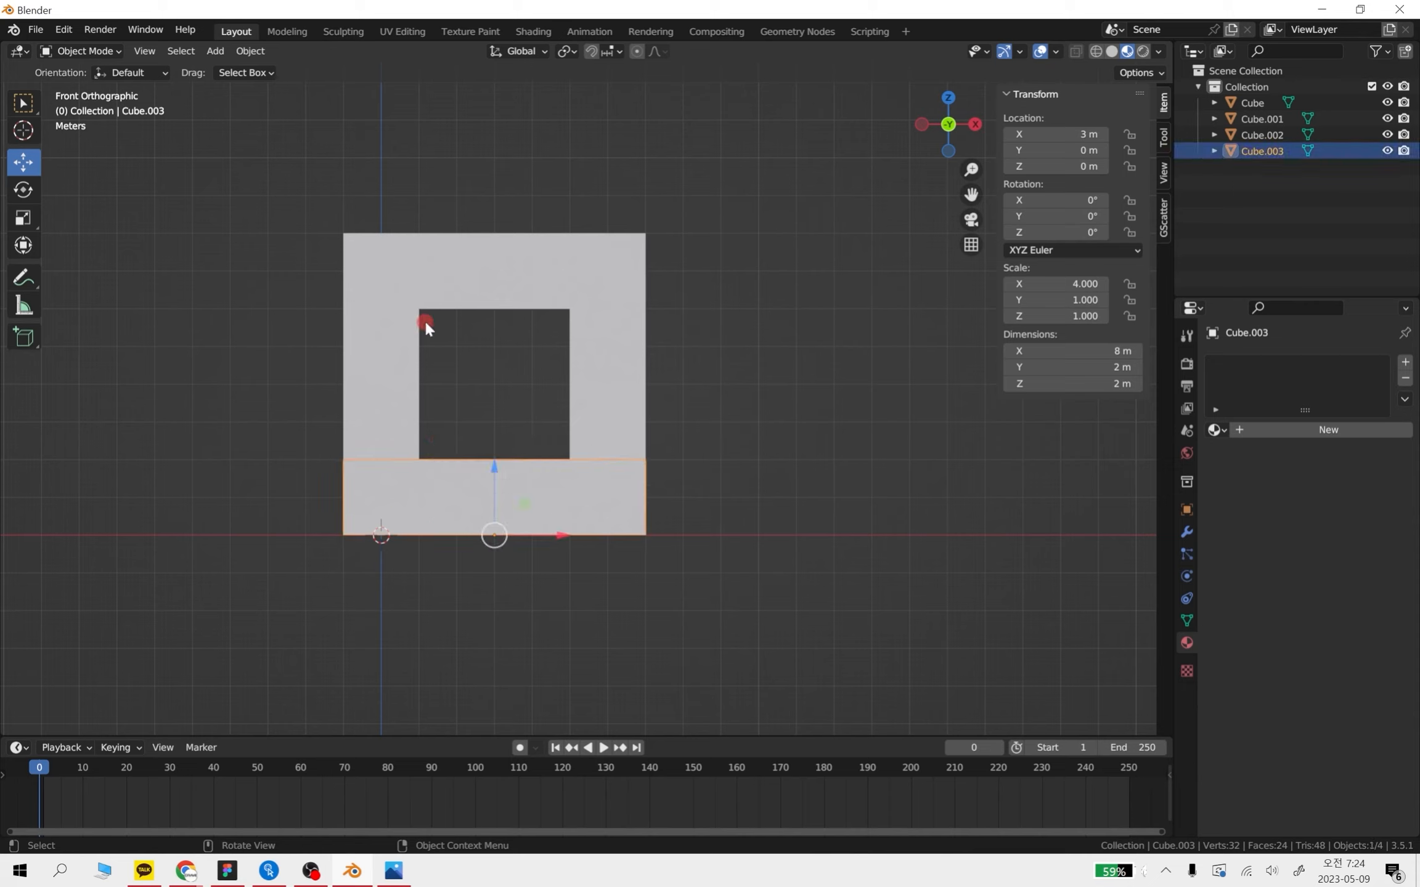
# Set the lower beam's X dimension to 4 m to match the gap between the columns
pyautogui.moveTo(427, 327); pyautogui.dragTo(556, 335)
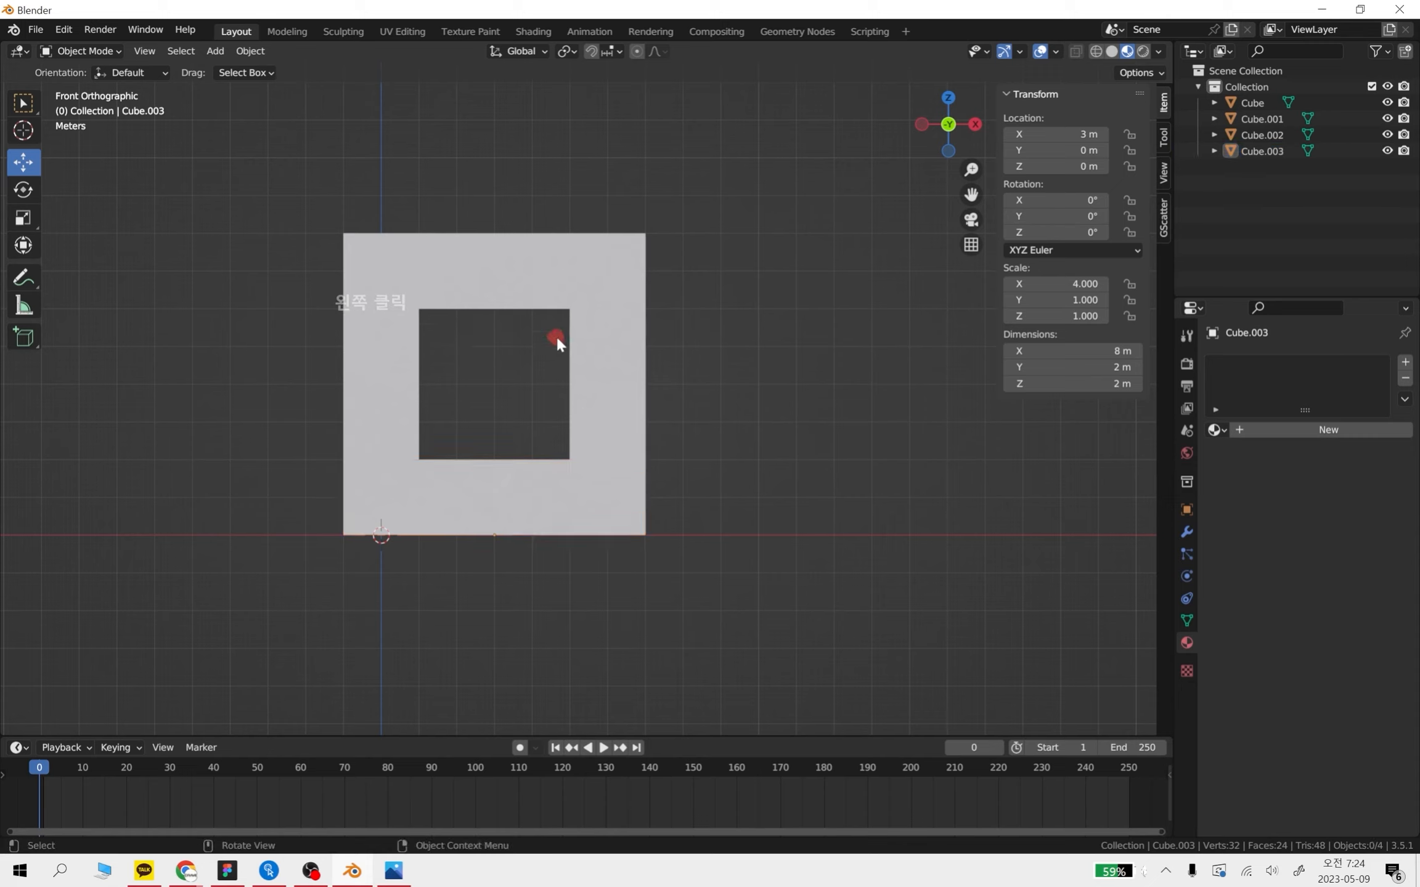
pyautogui.click(559, 461)
pyautogui.click(1073, 351)
pyautogui.write('4')
pyautogui.press('Return')
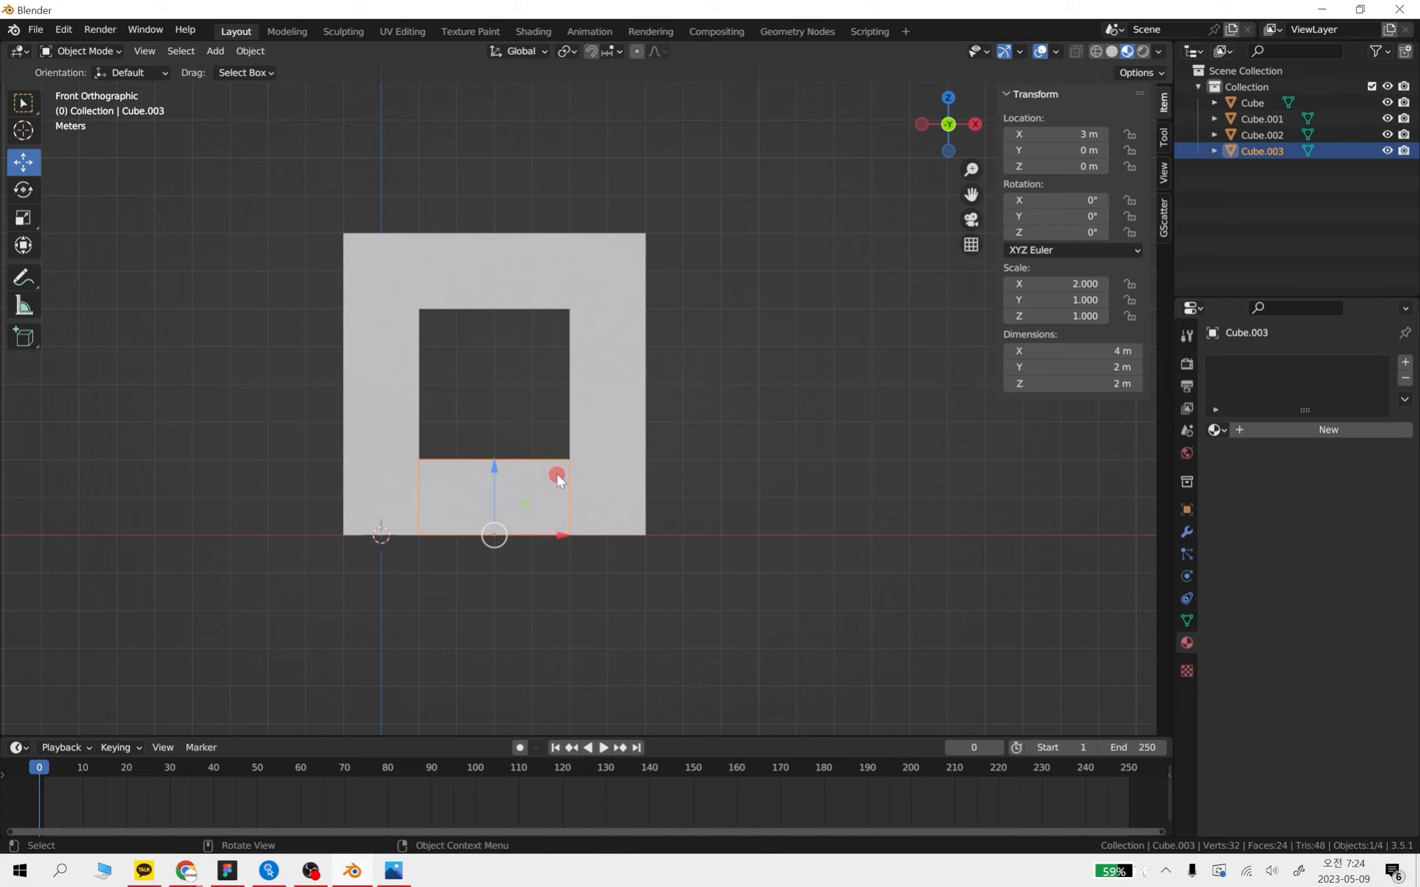
# Open the lower beam's Y and Z dimensions for editing
pyautogui.click(1102, 367)
pyautogui.click(1103, 384)
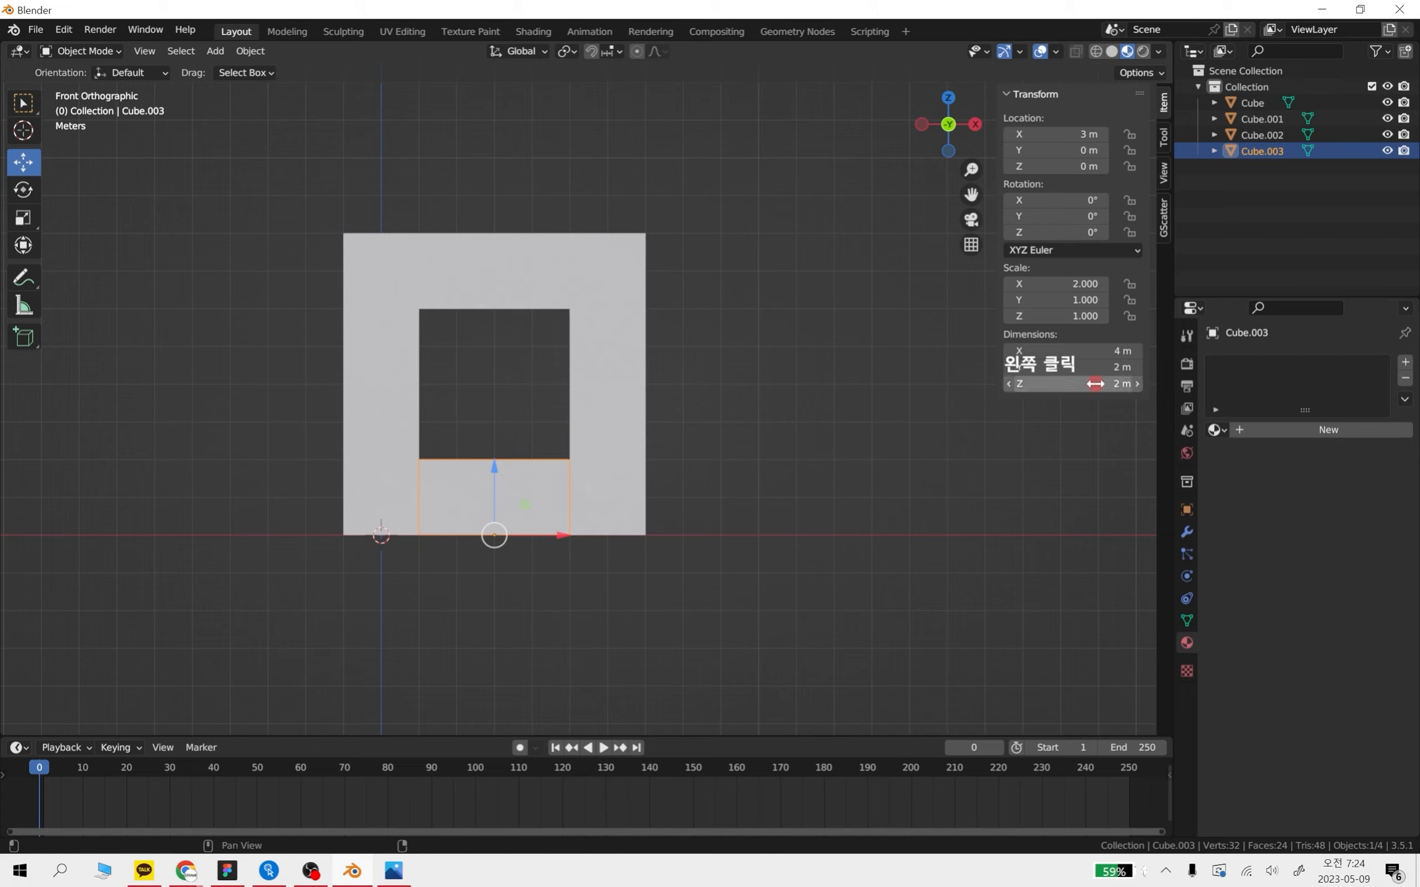
# Set the Z dimension of the middle block between the two posts to 6 m and deselect it
pyautogui.write('6')
pyautogui.press('Return')
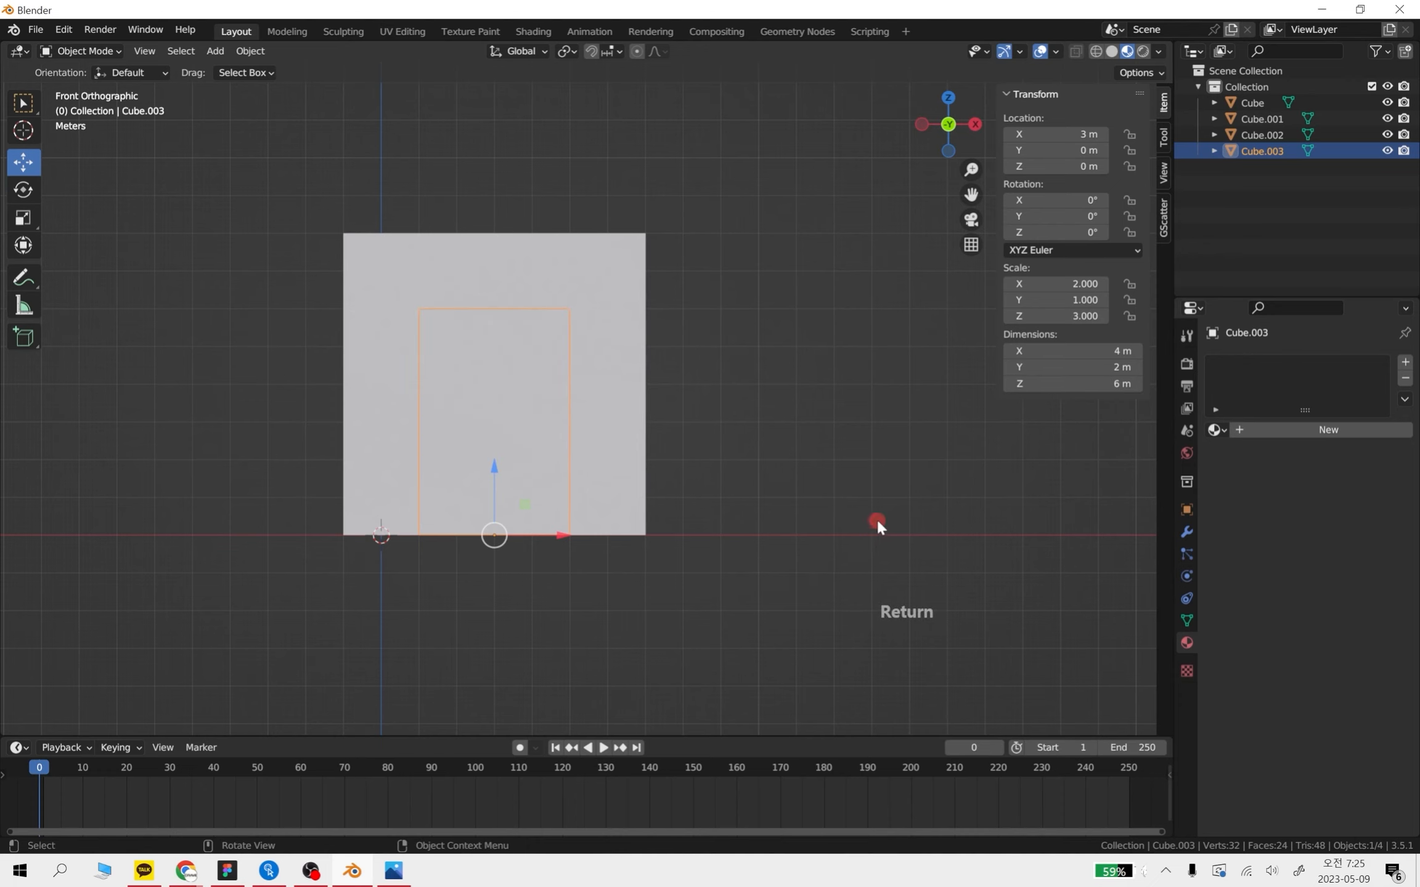
pyautogui.click(788, 513)
# Examine the filled frame from the side, in perspective and from the front to compare the middle block's thickness with the frame
pyautogui.moveTo(552, 483); pyautogui.dragTo(486, 506, button='middle')
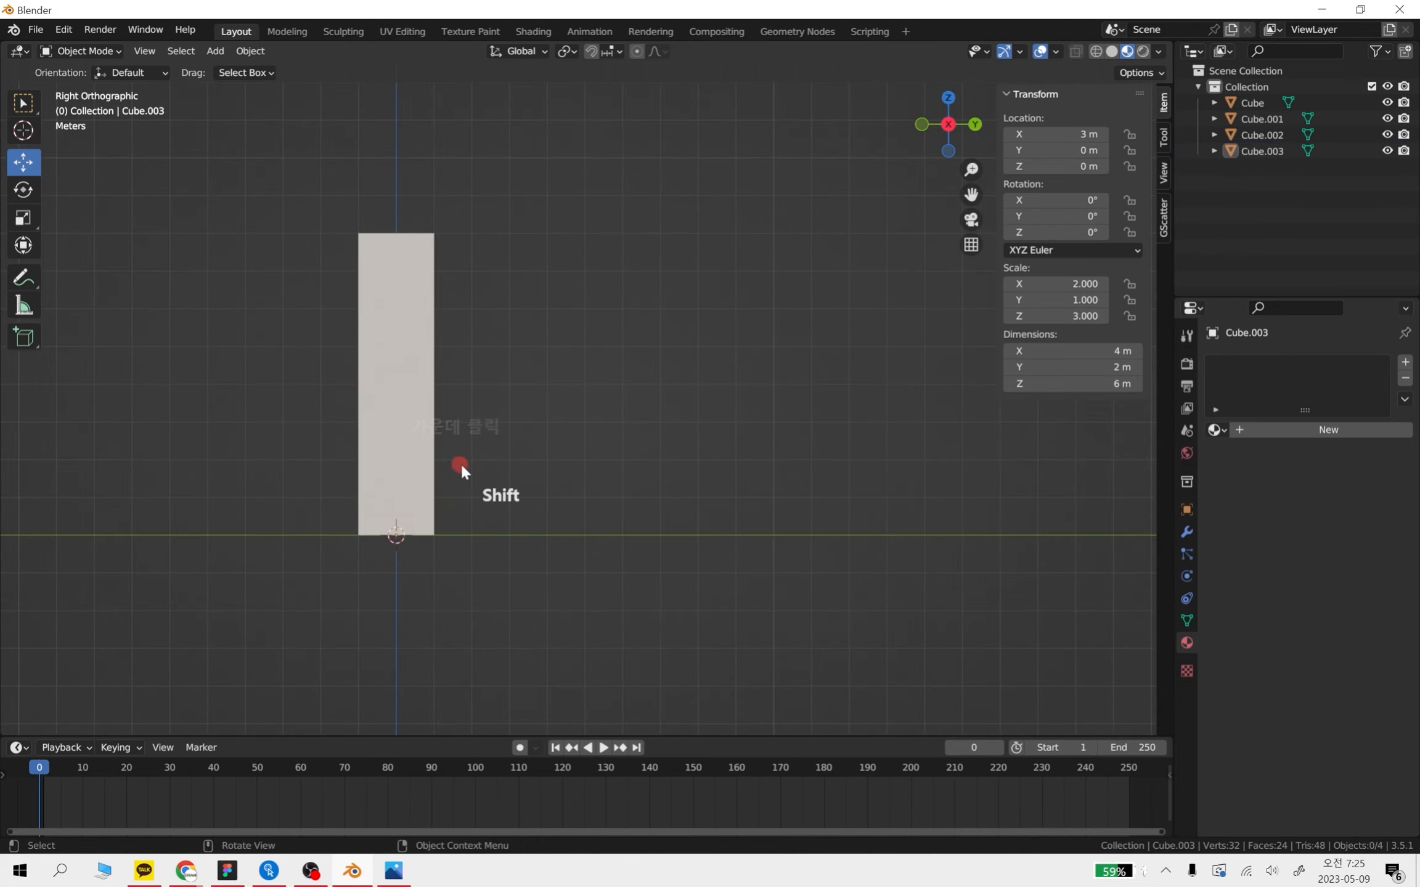
pyautogui.moveTo(603, 459); pyautogui.dragTo(484, 476, button='middle')
pyautogui.scroll(4, 540, 374)
pyautogui.moveTo(654, 457); pyautogui.dragTo(840, 508, button='middle')
pyautogui.scroll(-3, 865, 507)
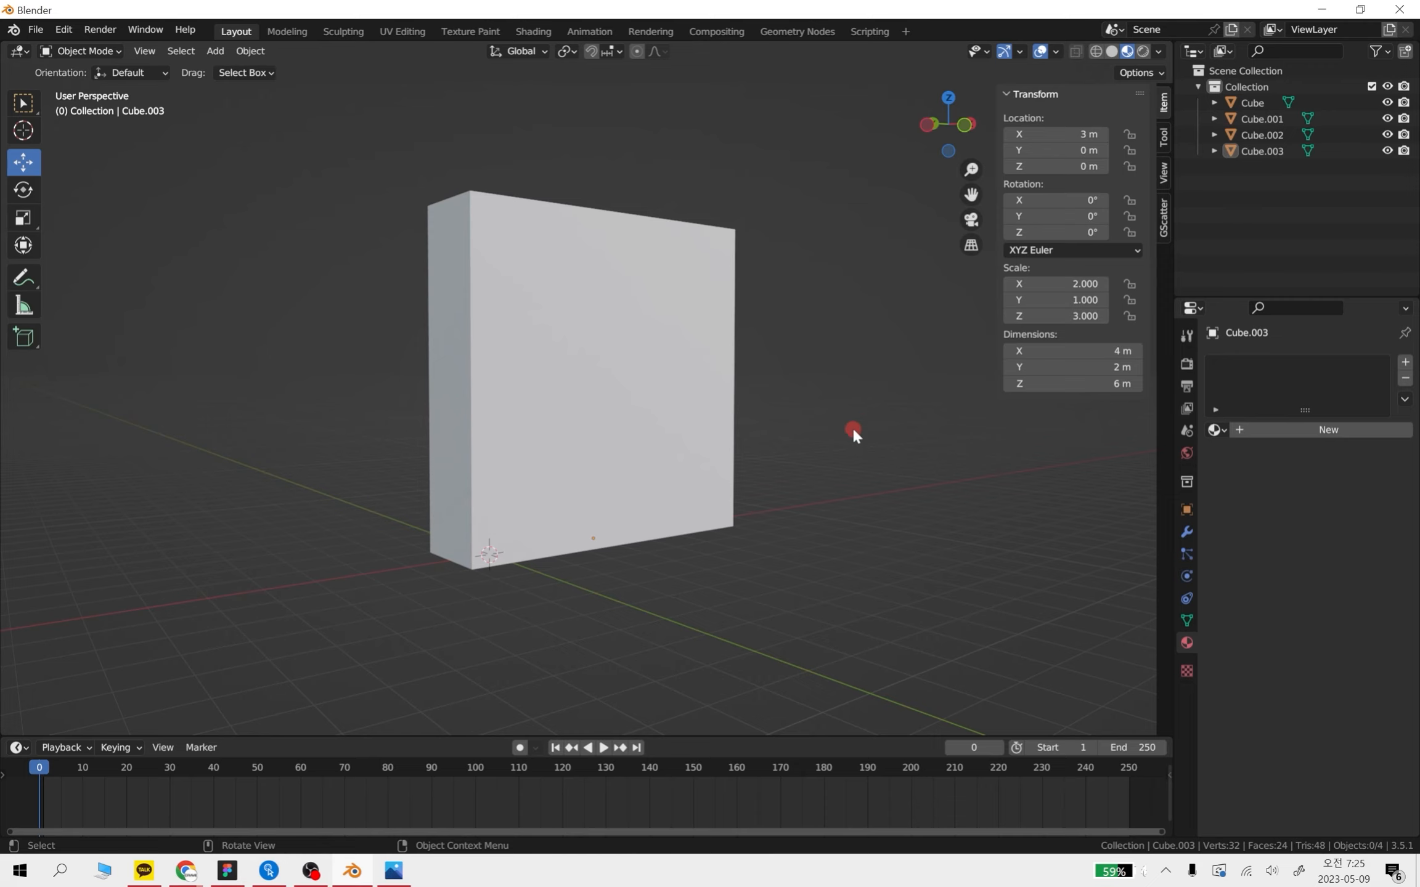
pyautogui.scroll(-1, 843, 535)
pyautogui.scroll(1, 854, 523)
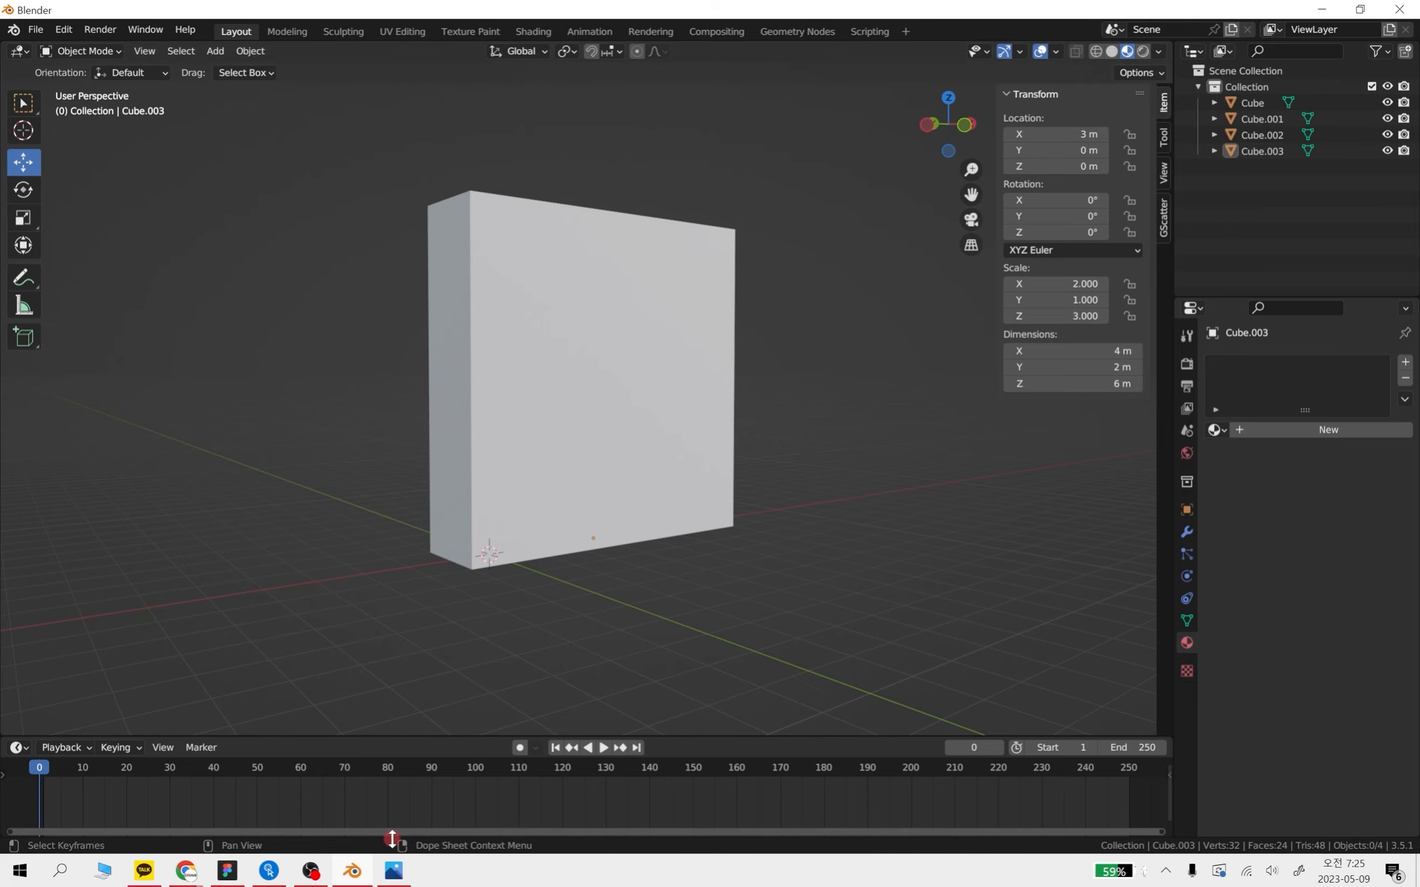
pyautogui.click(650, 389)
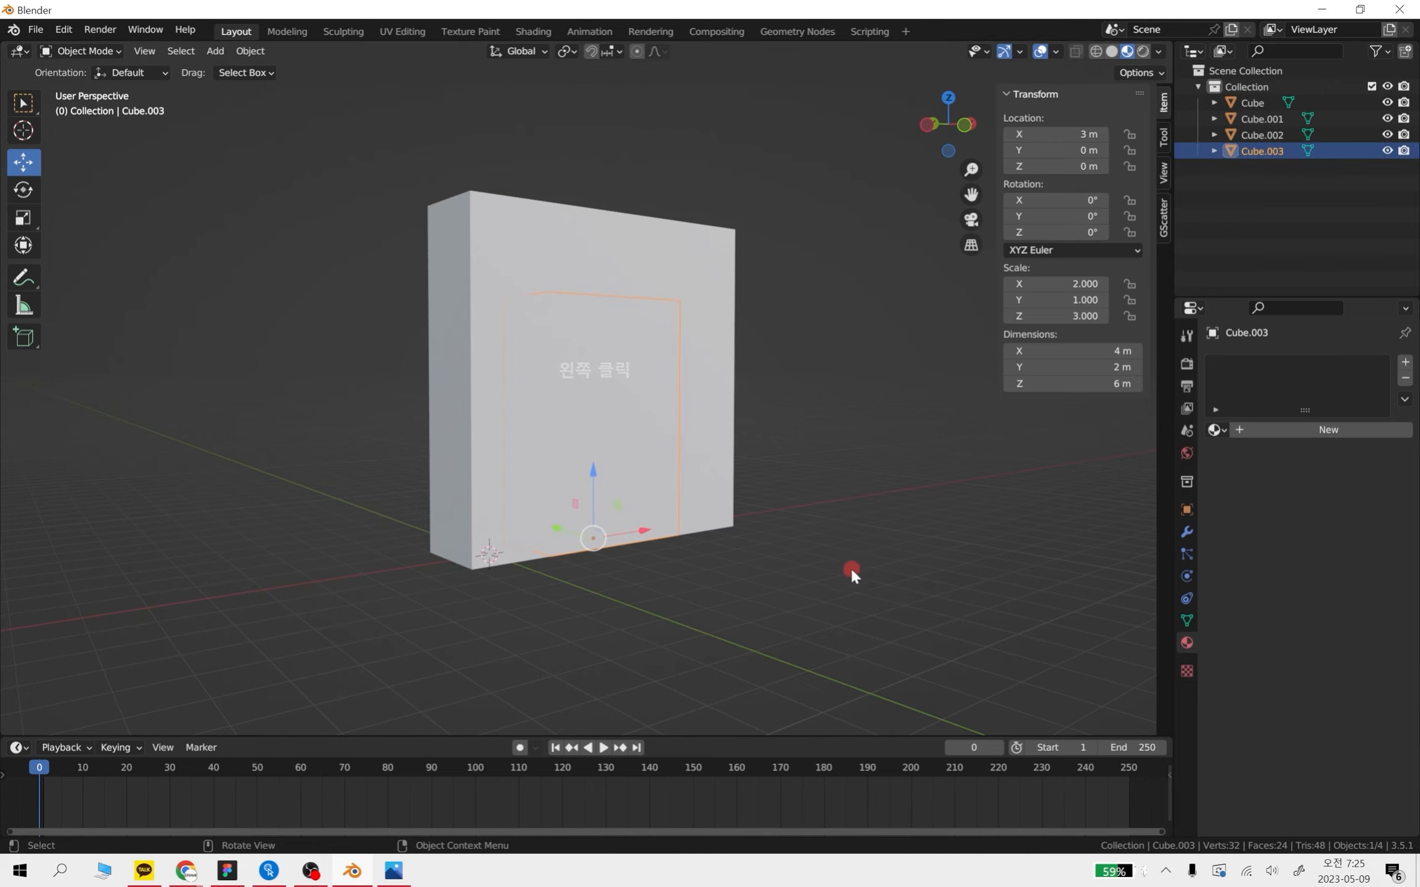
pyautogui.moveTo(851, 573); pyautogui.dragTo(718, 560, button='middle')
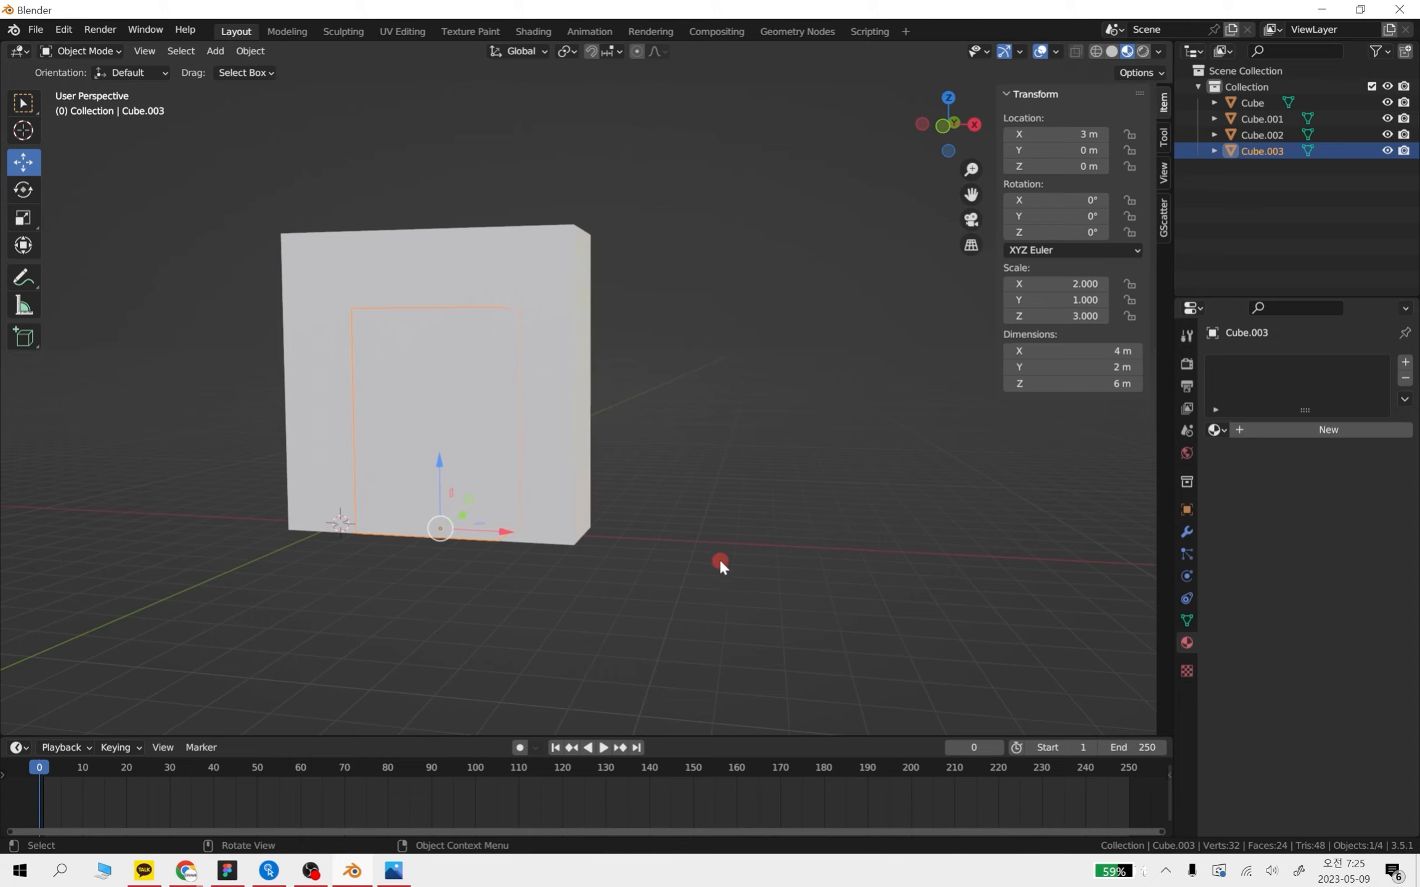
pyautogui.moveTo(718, 559); pyautogui.dragTo(580, 480, button='middle')
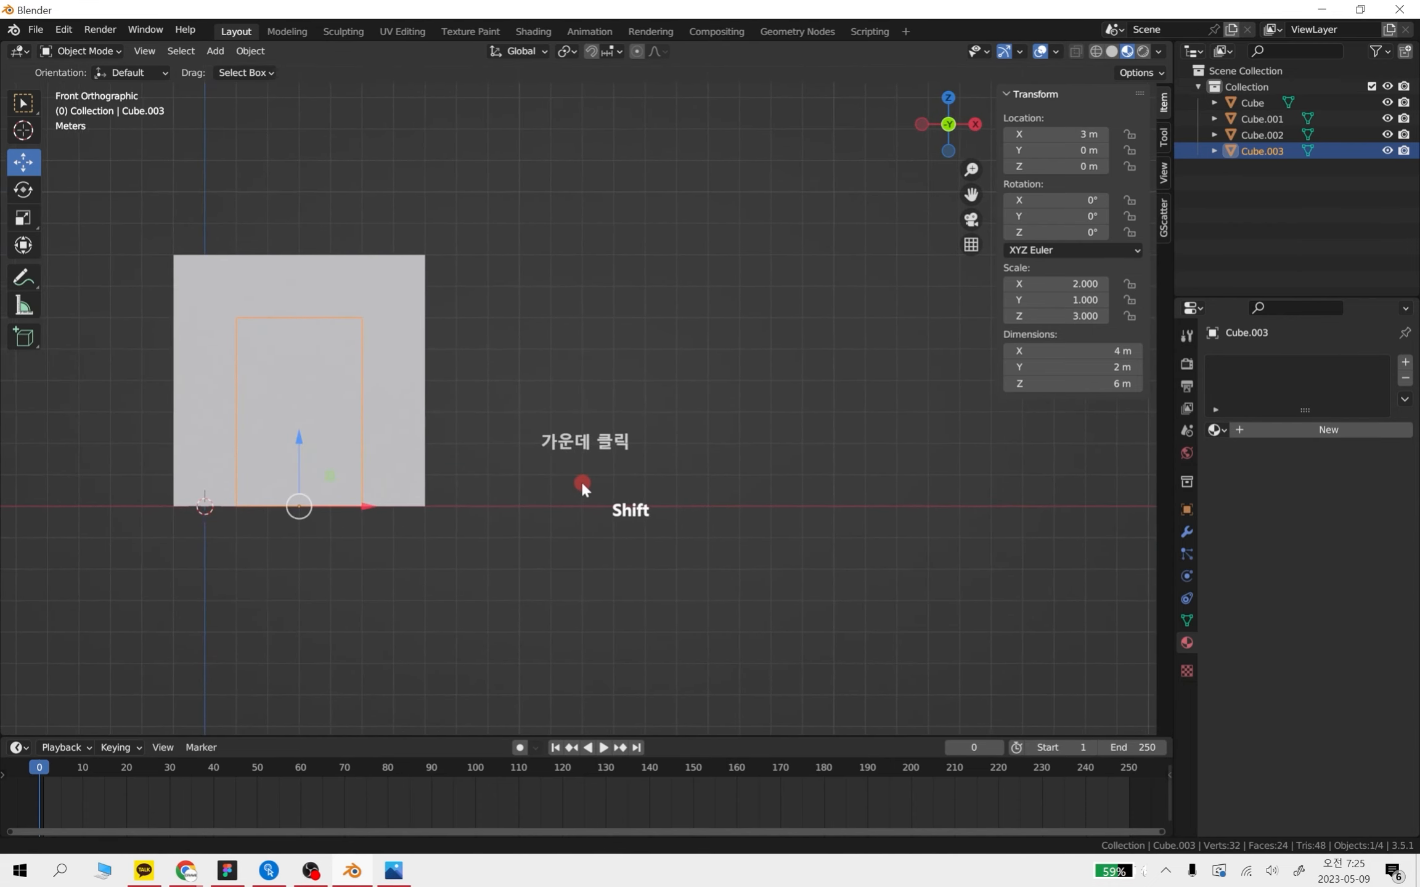
pyautogui.click(624, 462)
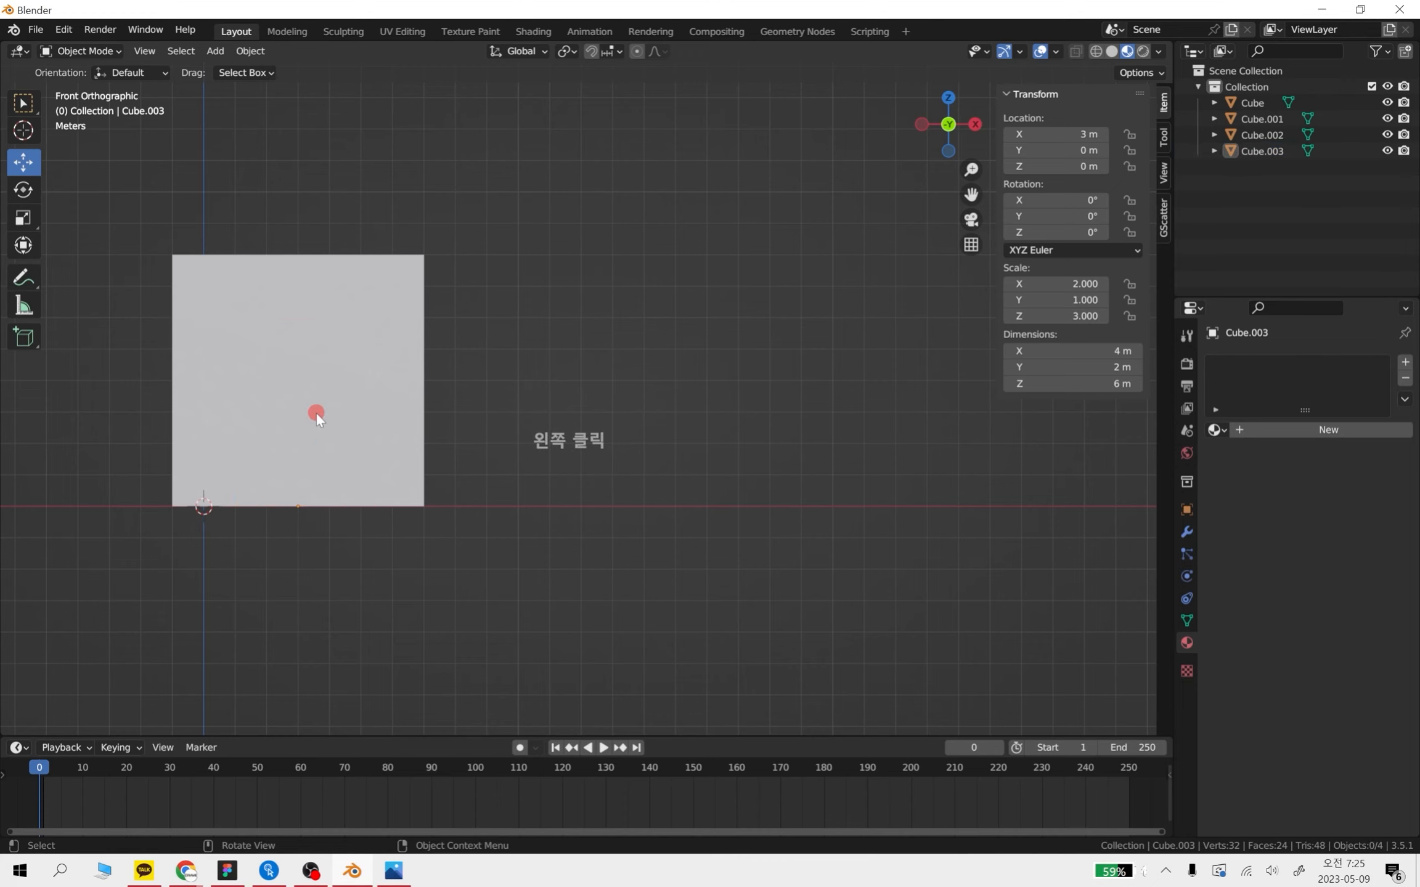
# Delete the block that fills the opening between the two posts
pyautogui.click(349, 430)
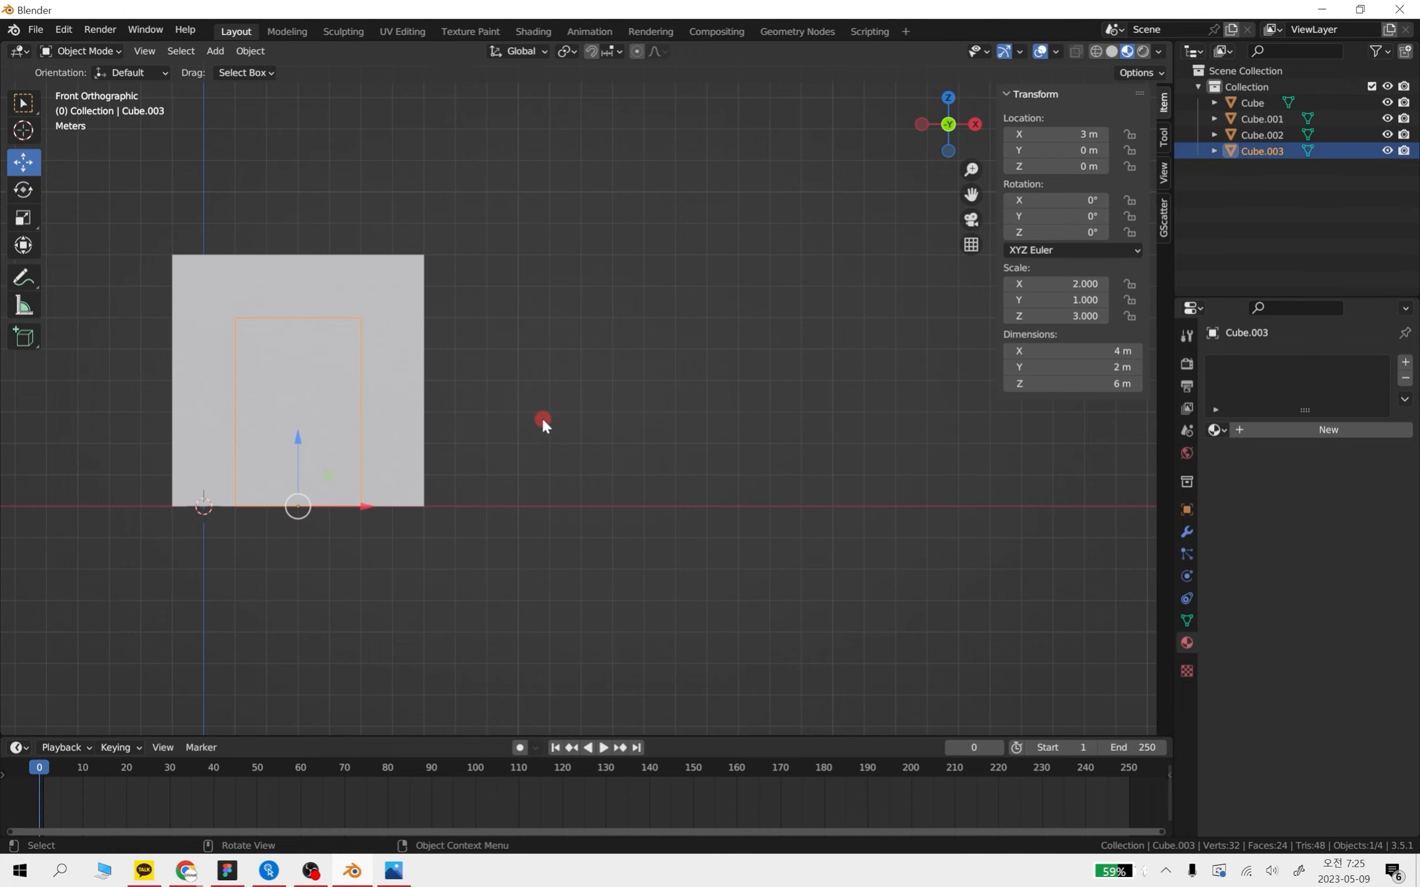
pyautogui.press('Delete')
pyautogui.keyDown('shift'); pyautogui.moveTo(541, 433); pyautogui.dragTo(512, 446, button='middle'); pyautogui.keyUp('shift')
# Examine the location and dimensions of the two upright posts and the top beam by selecting each in turn
pyautogui.click(483, 425)
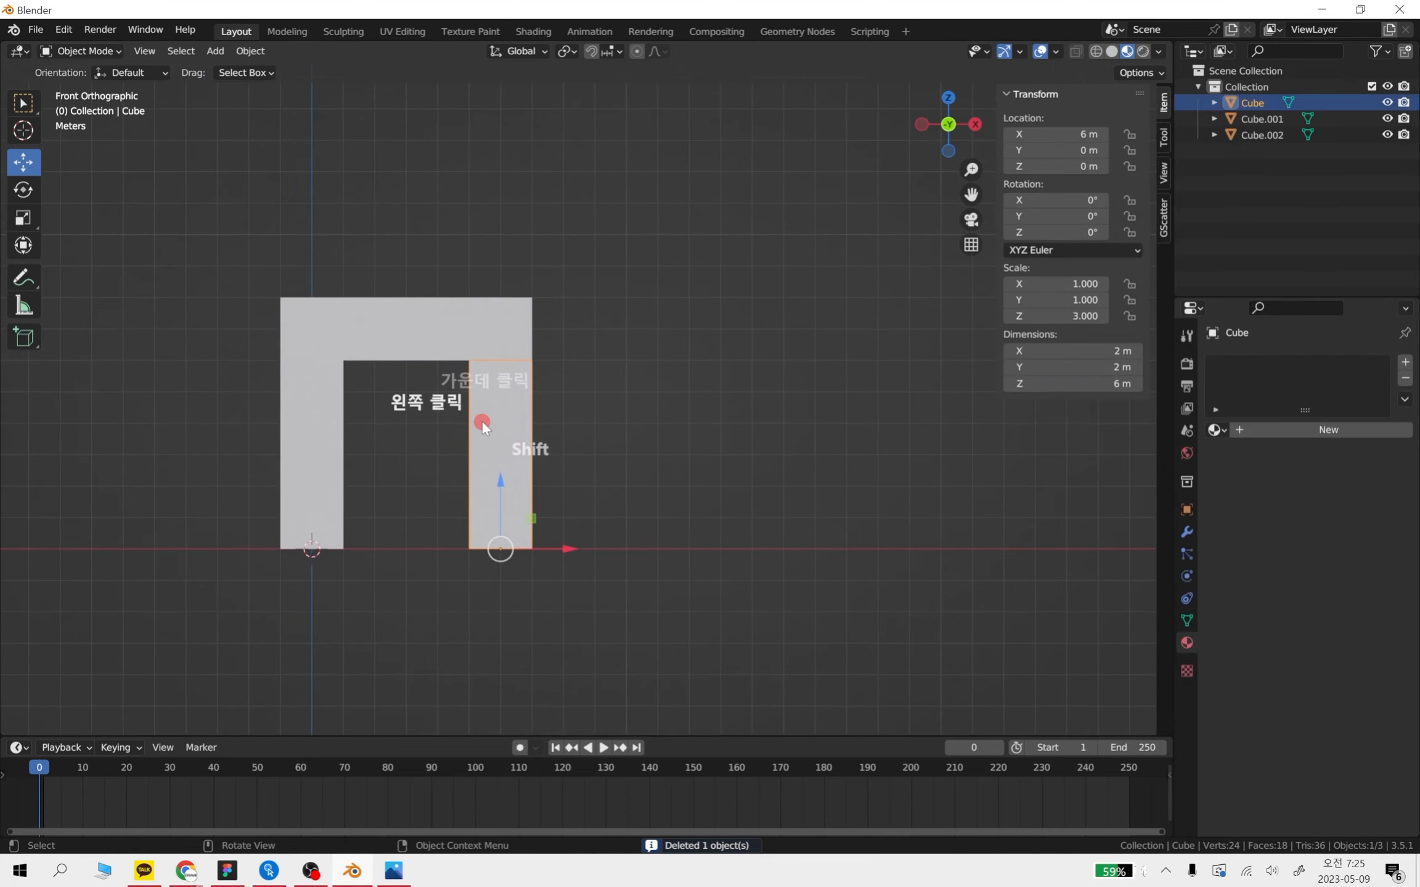
pyautogui.click(474, 313)
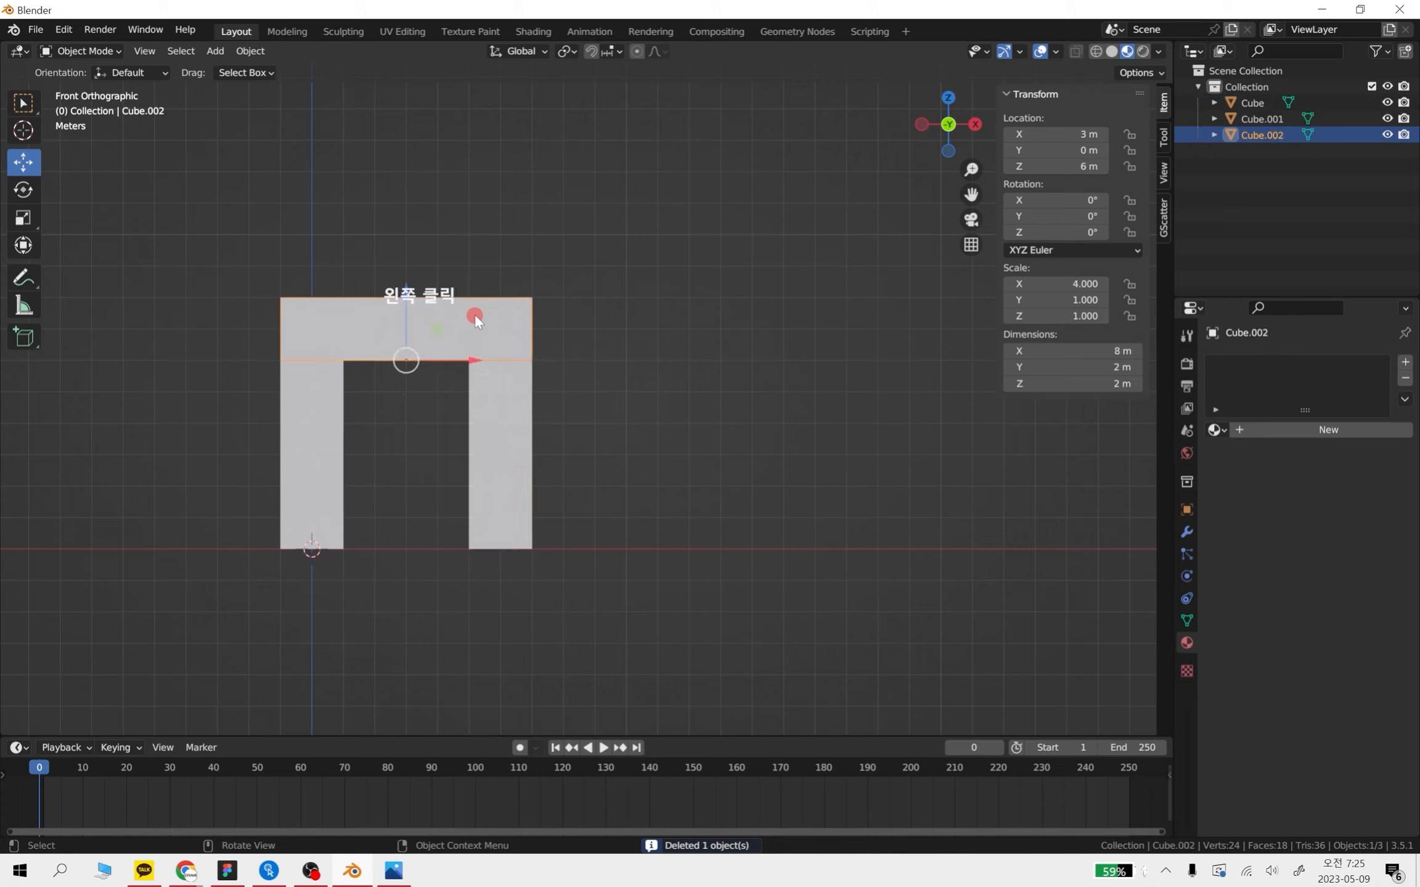
pyautogui.click(497, 411)
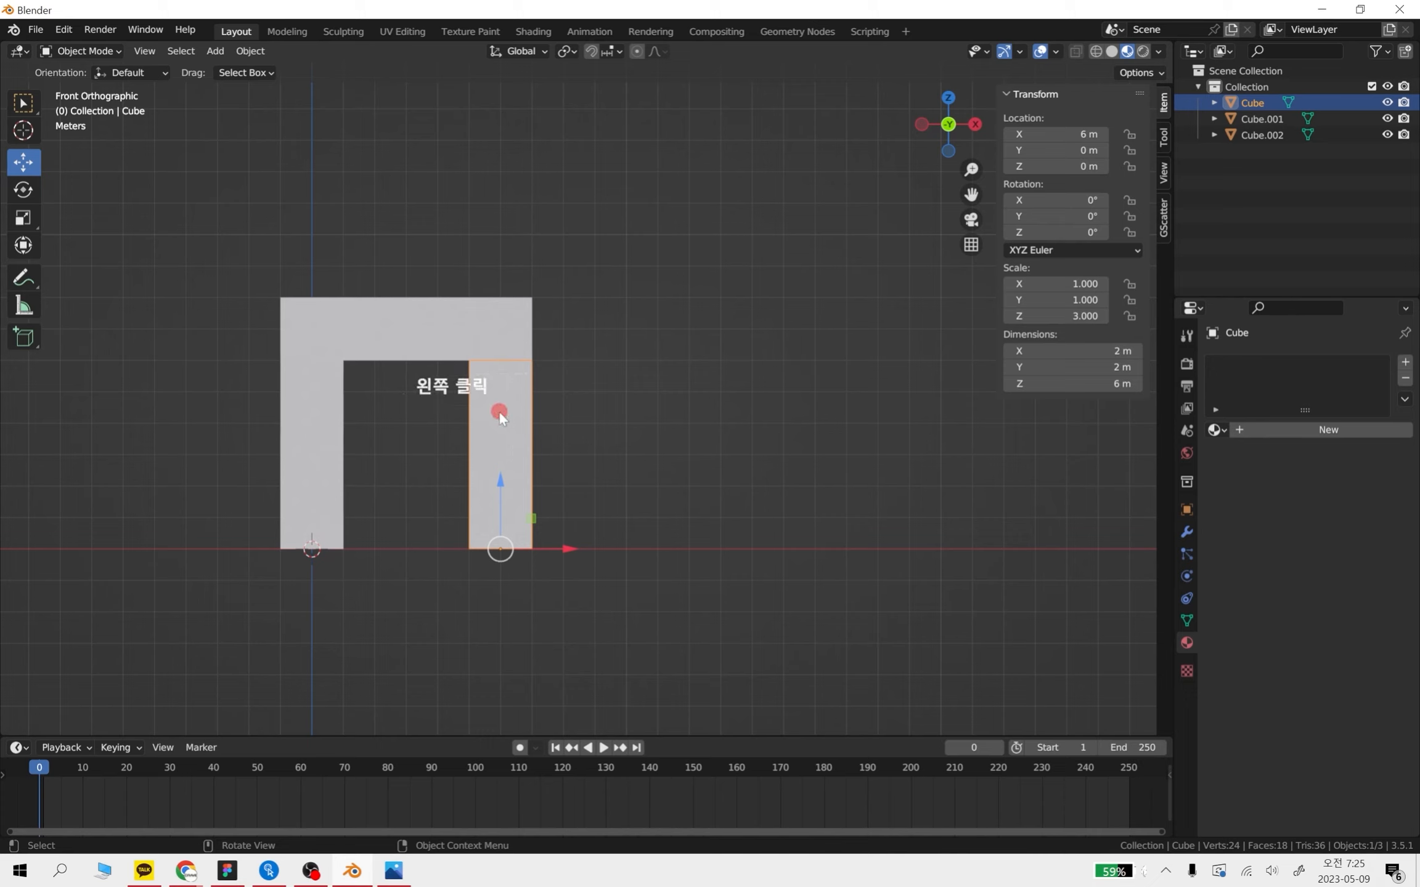
pyautogui.click(307, 430)
pyautogui.click(629, 499)
pyautogui.click(478, 469)
pyautogui.click(314, 443)
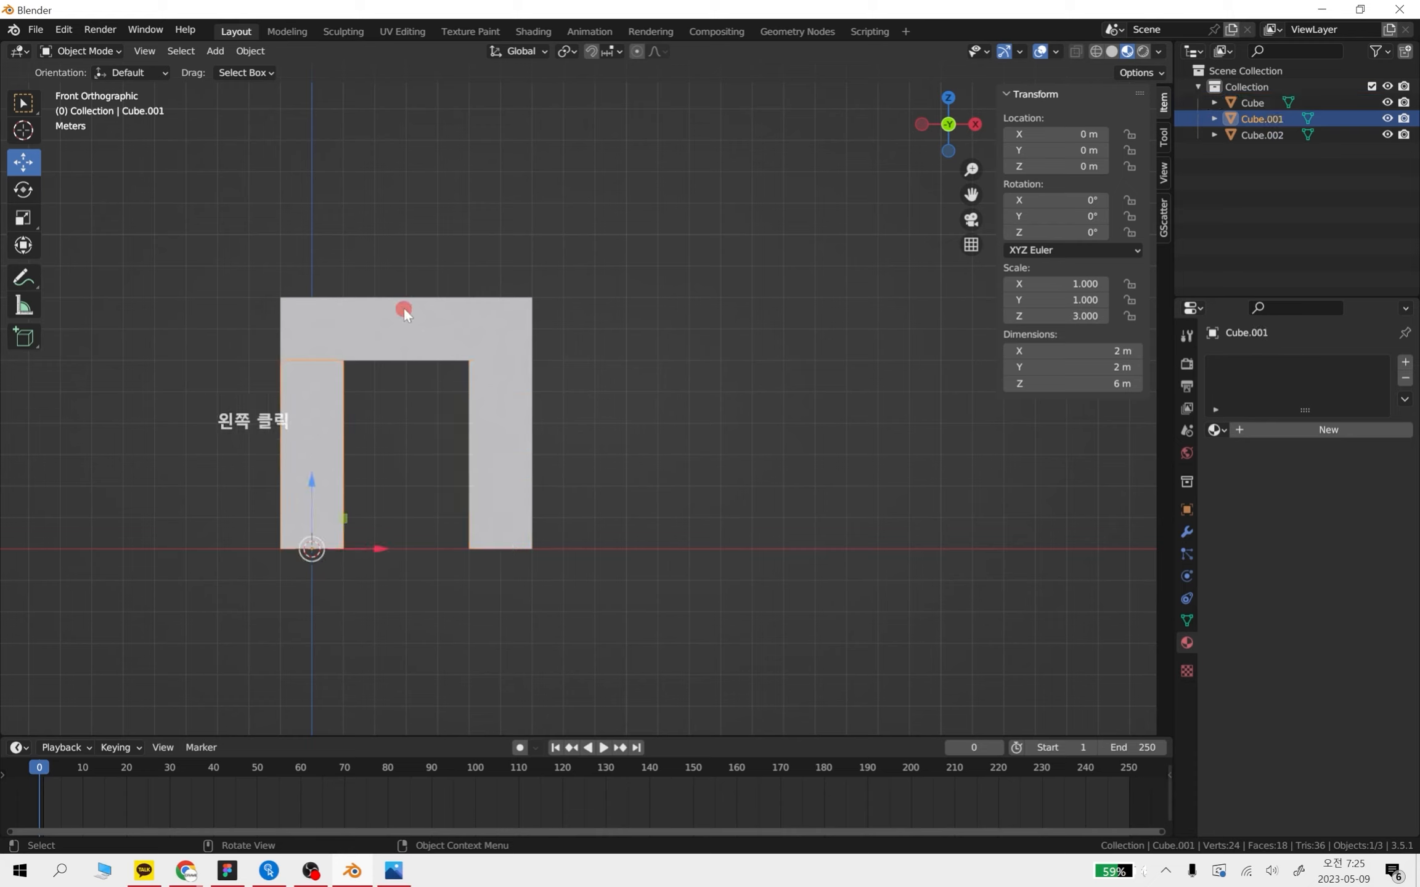
pyautogui.click(404, 311)
pyautogui.click(480, 412)
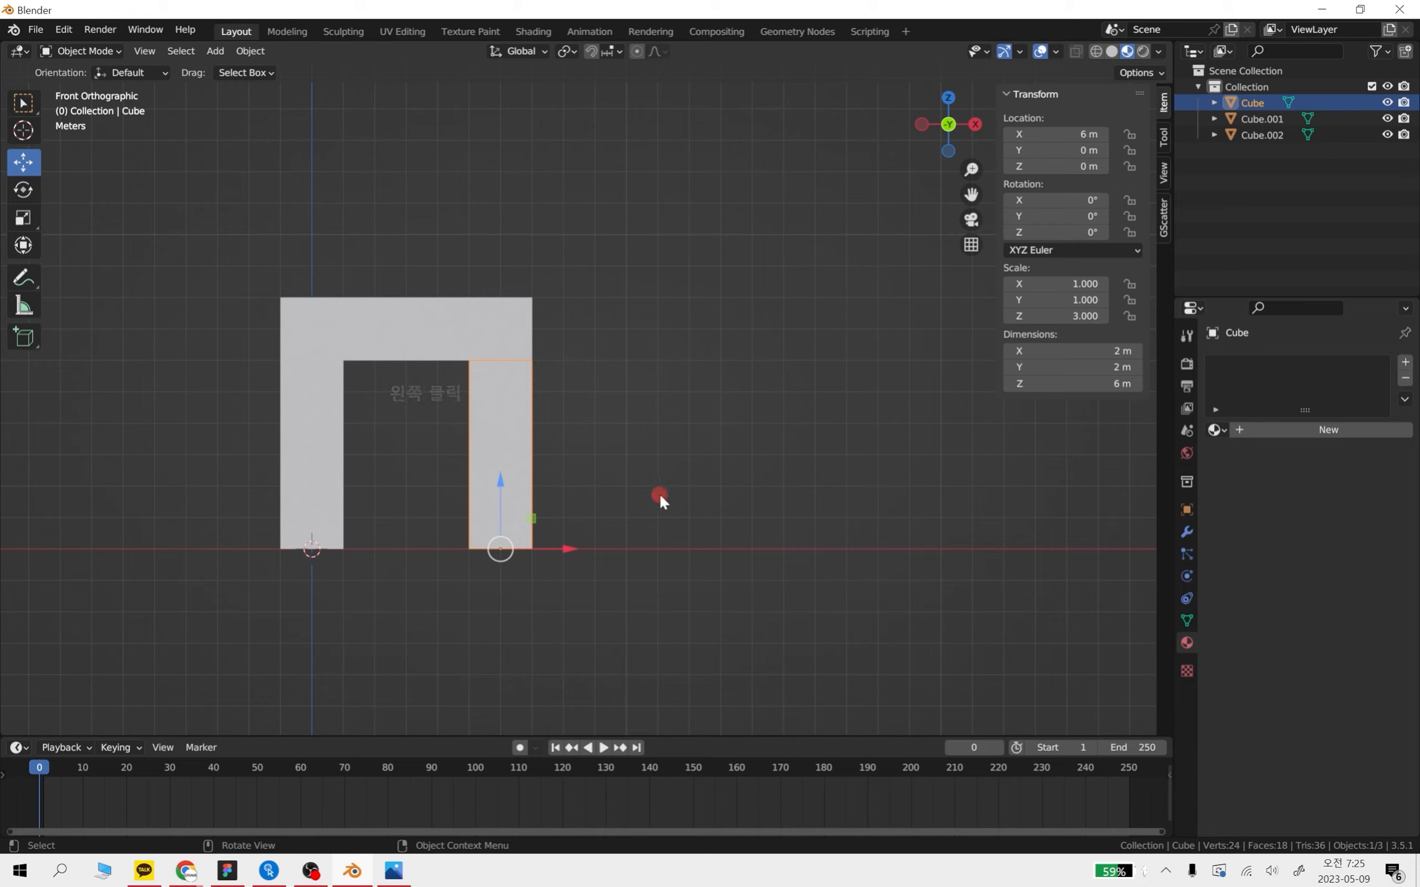
pyautogui.click(658, 492)
pyautogui.click(504, 429)
pyautogui.click(481, 317)
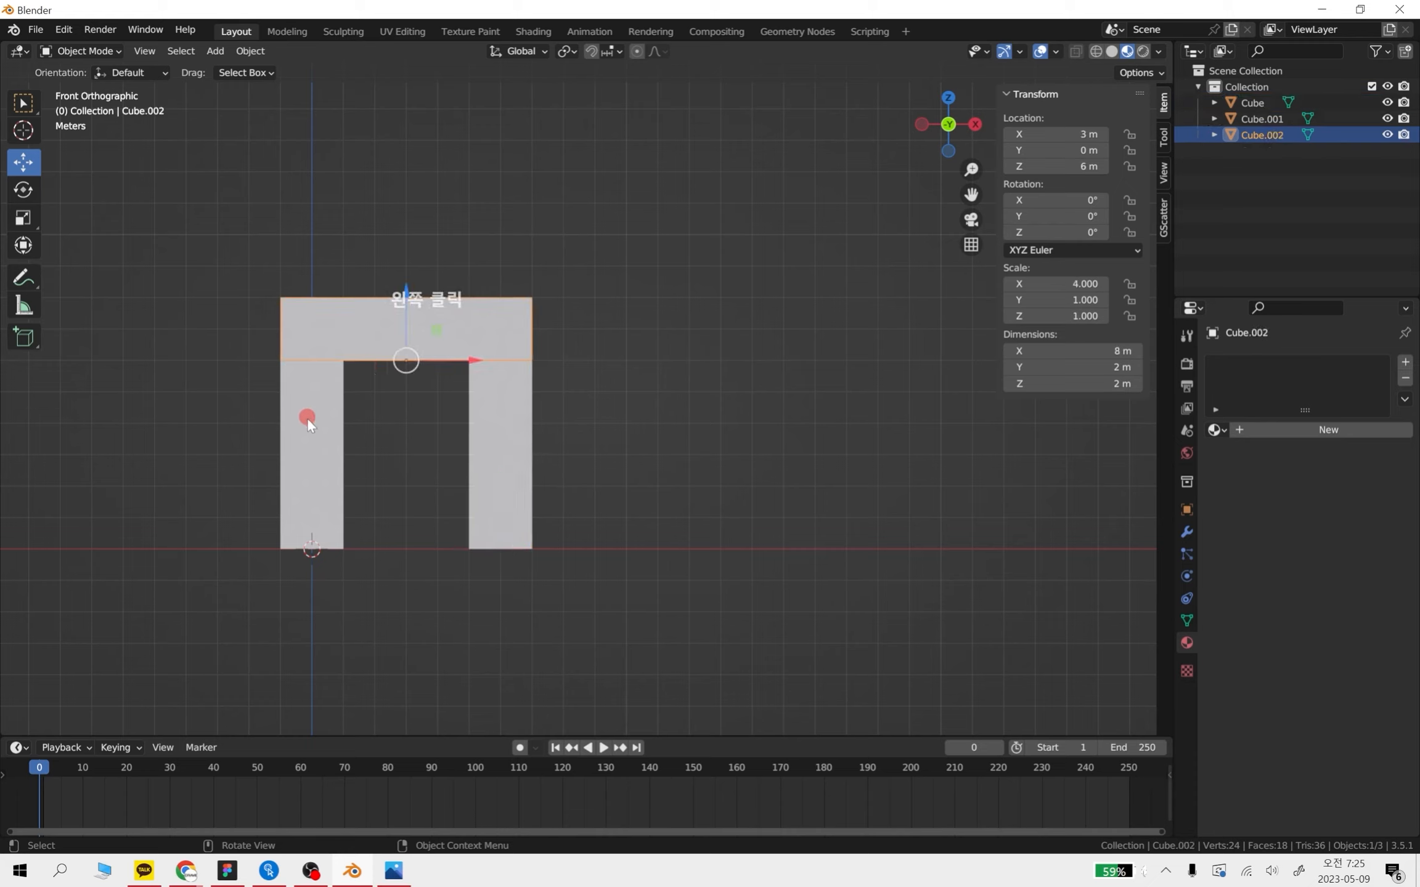
pyautogui.click(307, 417)
pyautogui.click(470, 347)
pyautogui.click(505, 436)
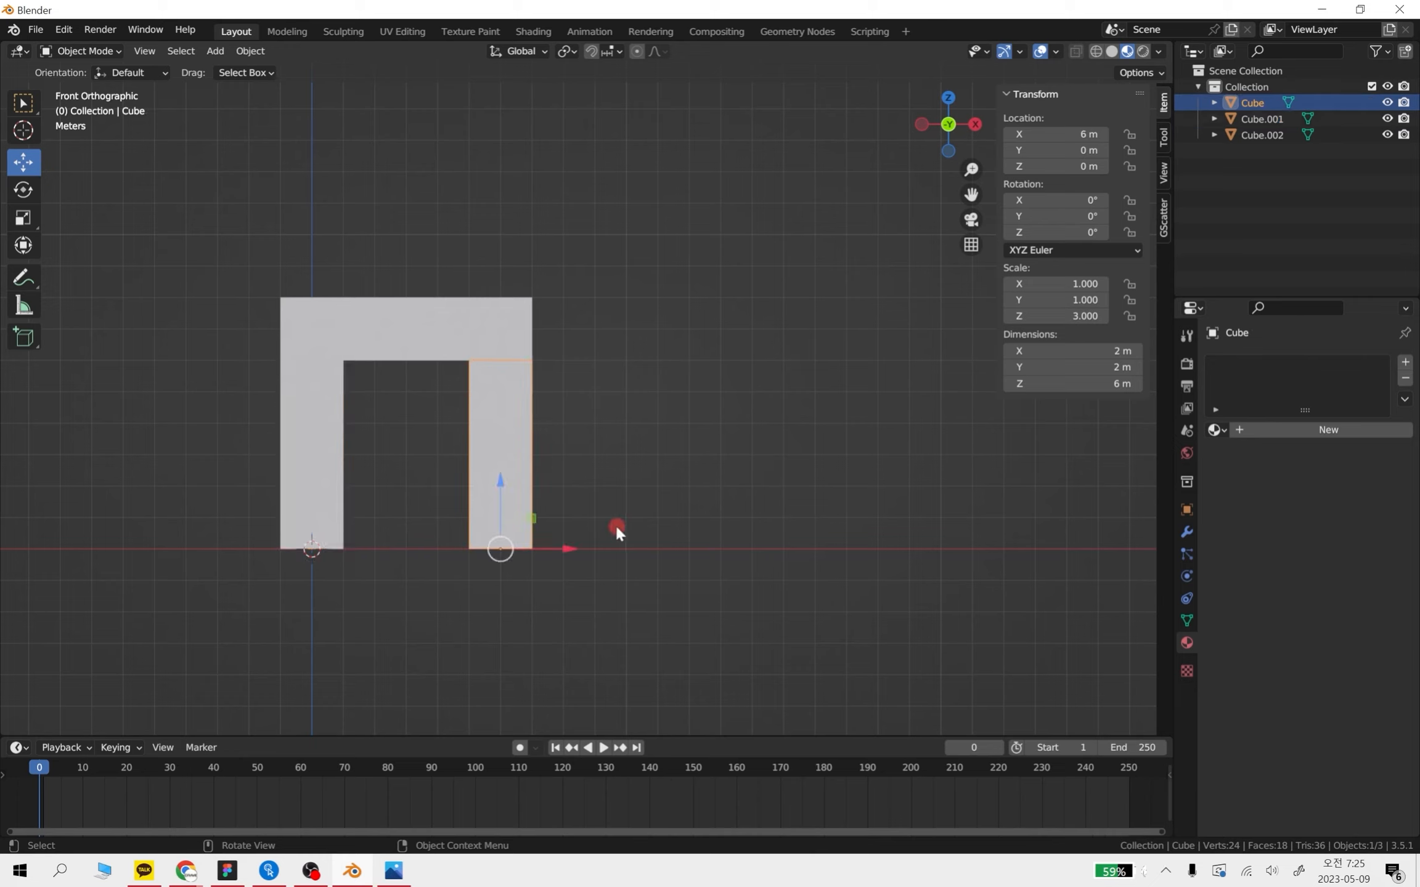
pyautogui.click(501, 329)
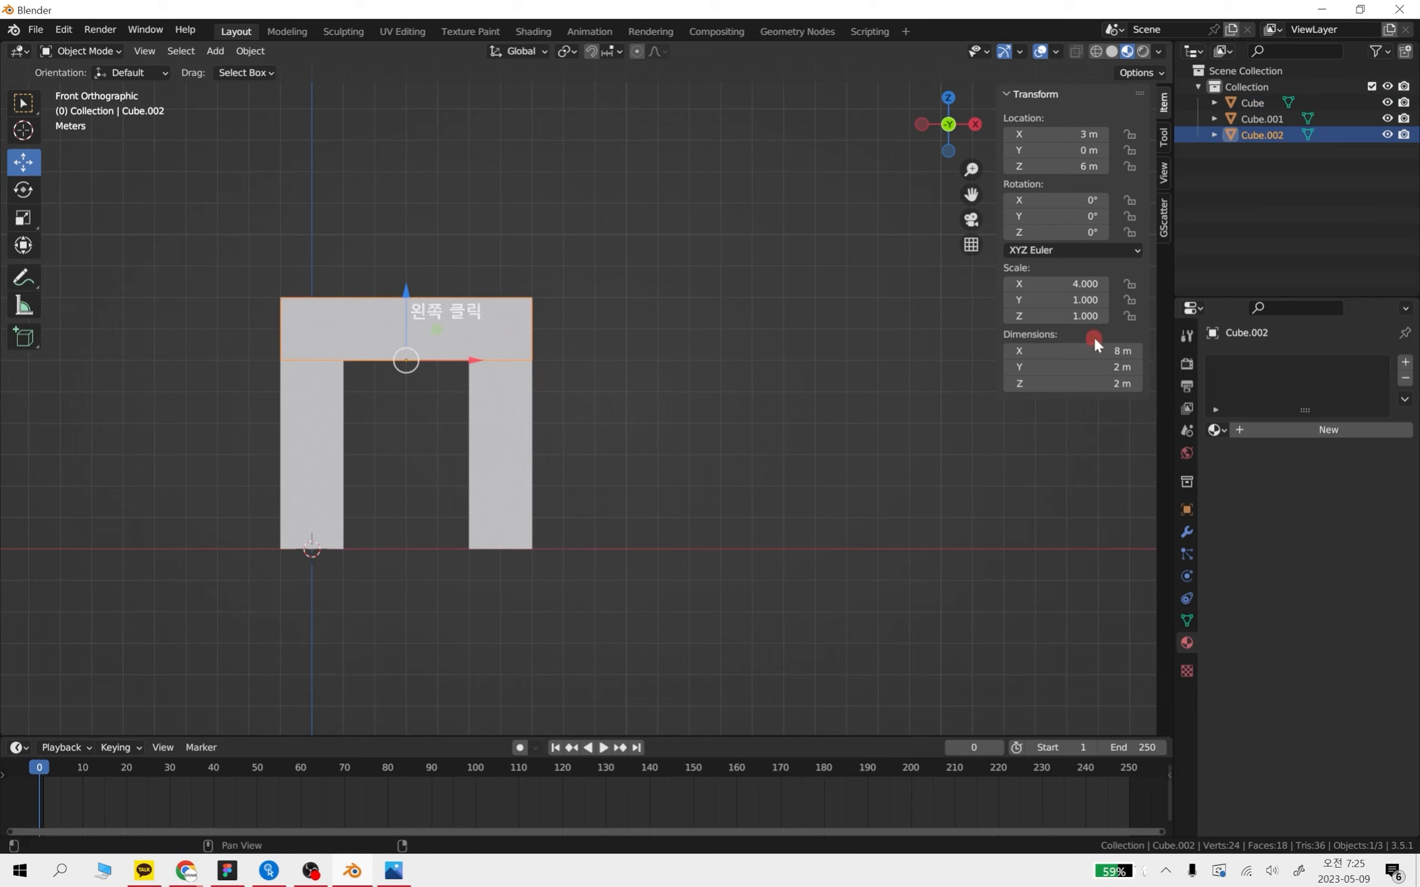
pyautogui.click(1105, 351)
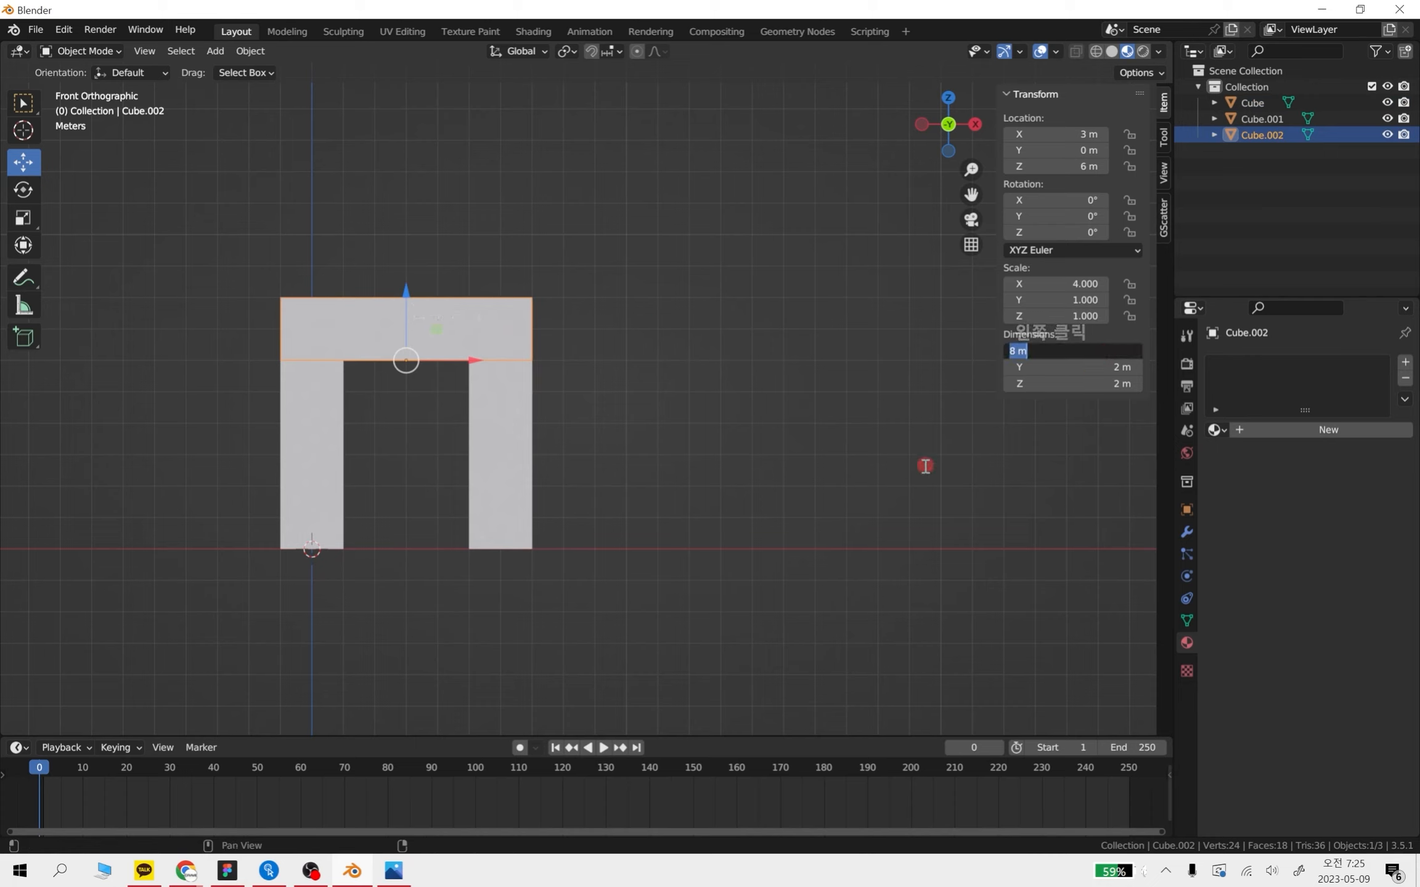
pyautogui.click(793, 480)
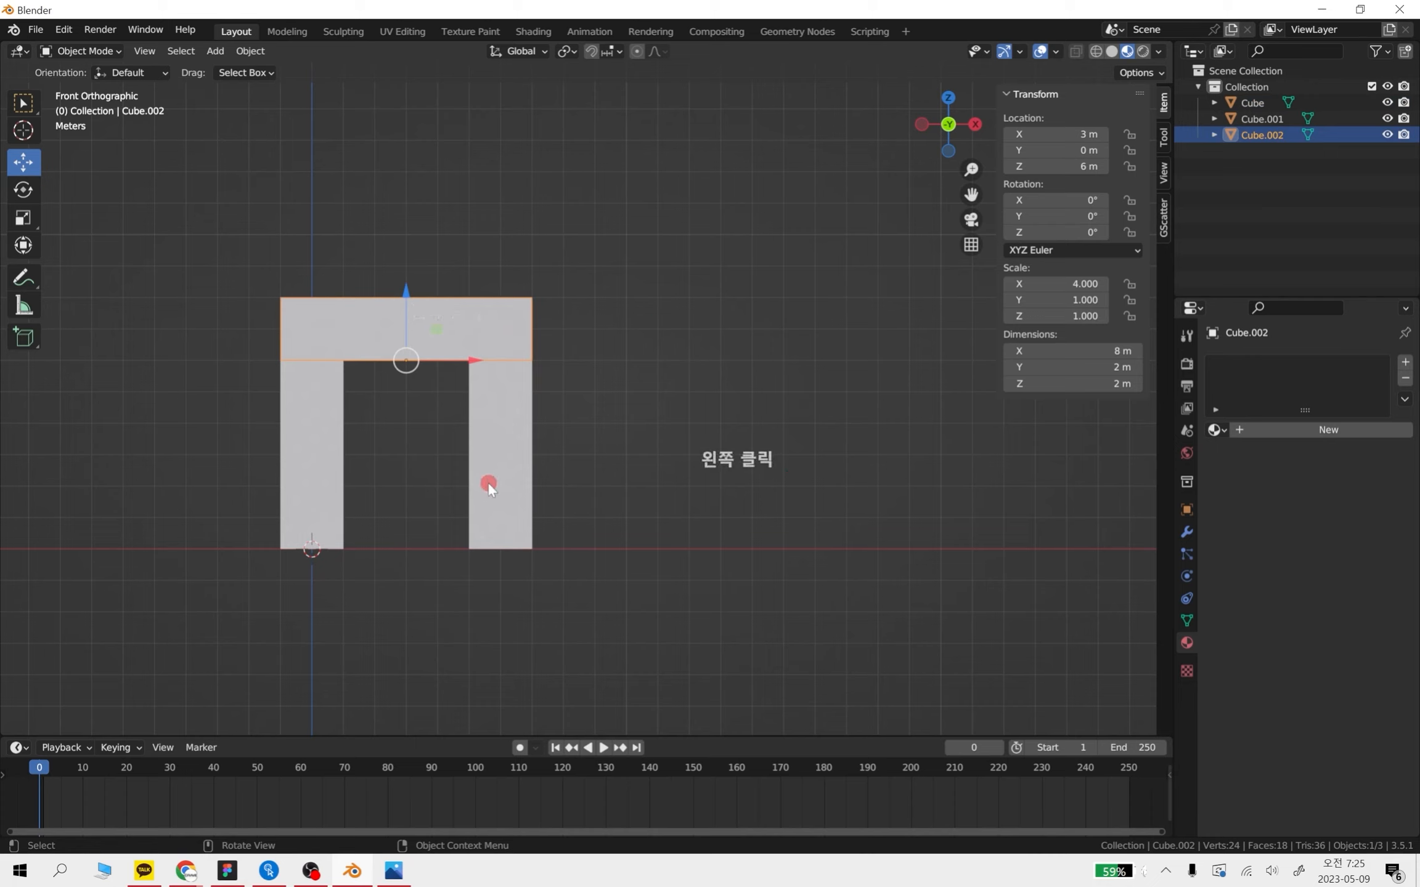
pyautogui.click(514, 460)
pyautogui.click(311, 464)
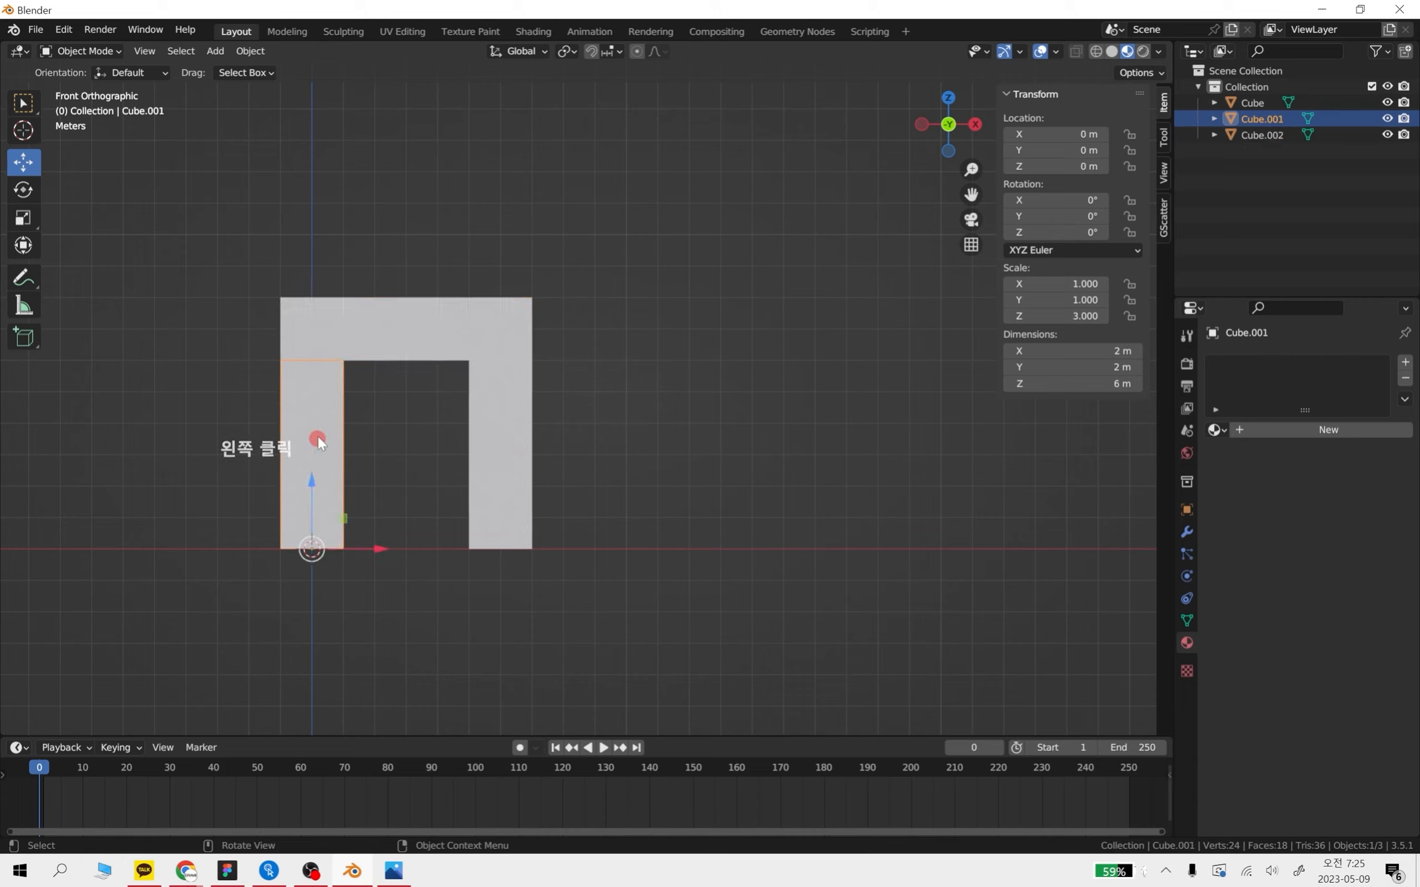
pyautogui.click(364, 335)
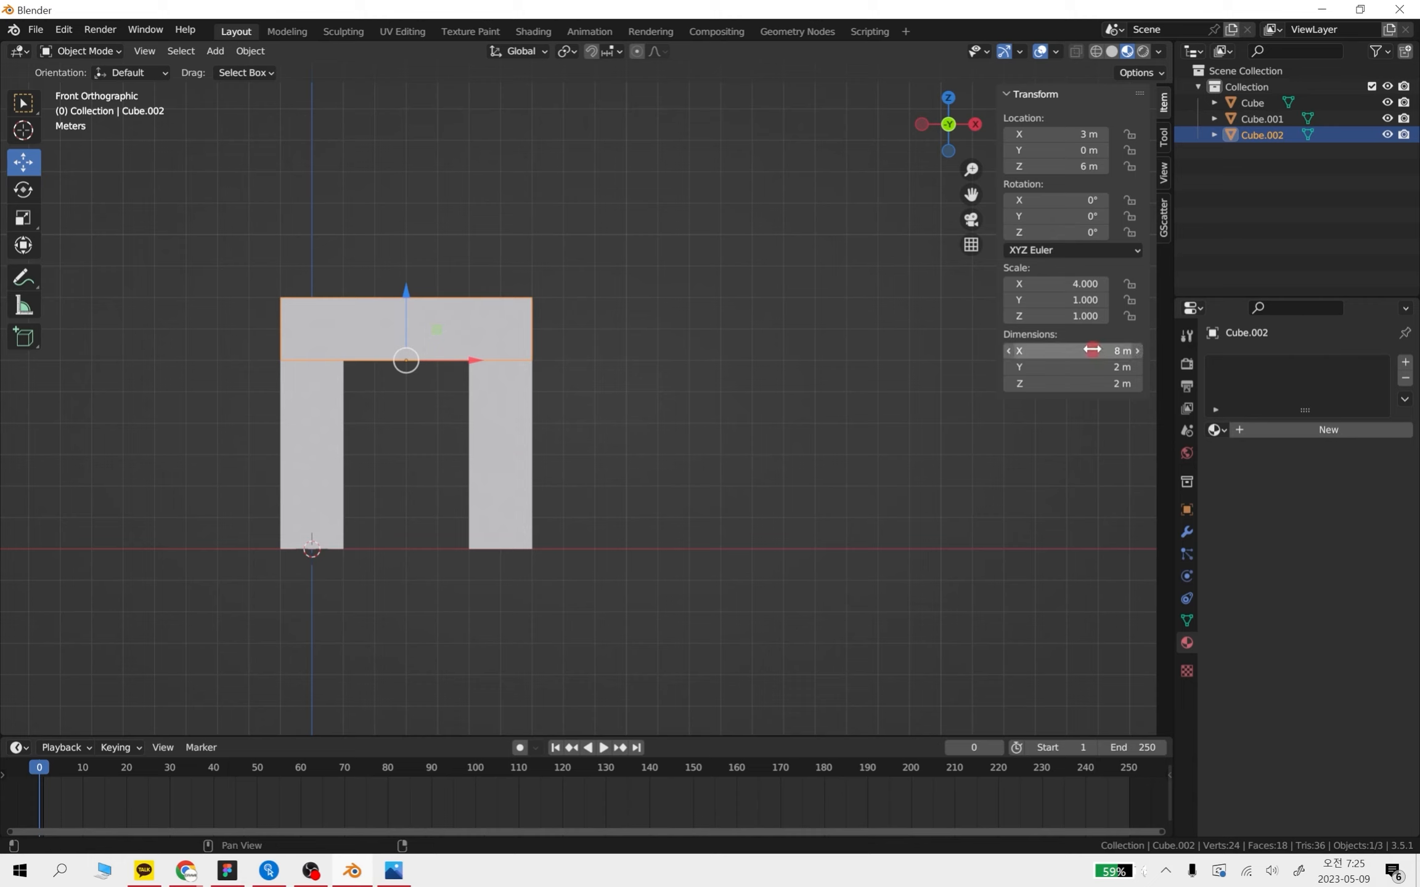
pyautogui.click(703, 437)
pyautogui.click(508, 435)
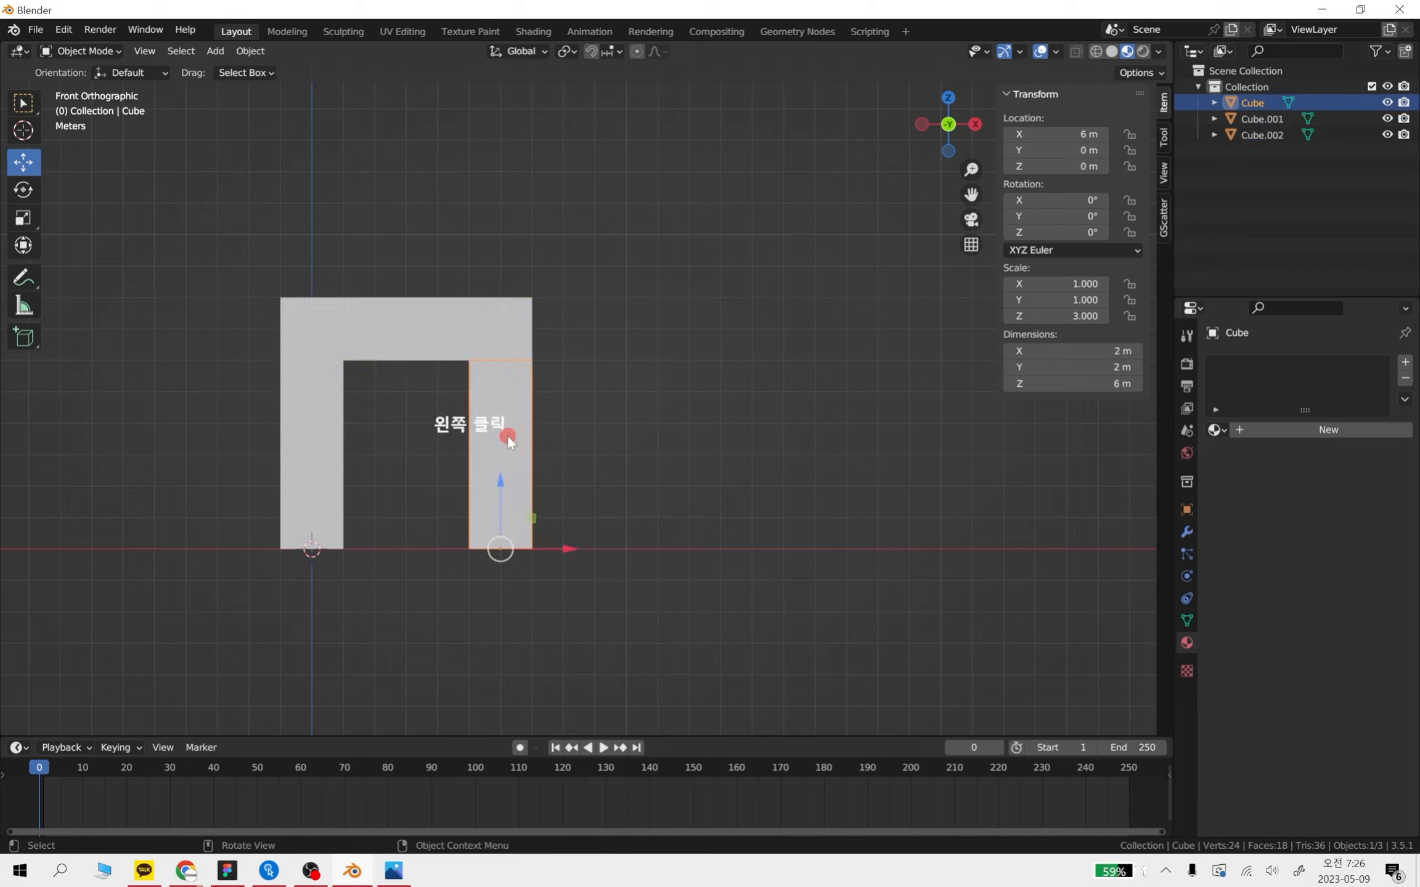
pyautogui.click(474, 335)
pyautogui.click(707, 374)
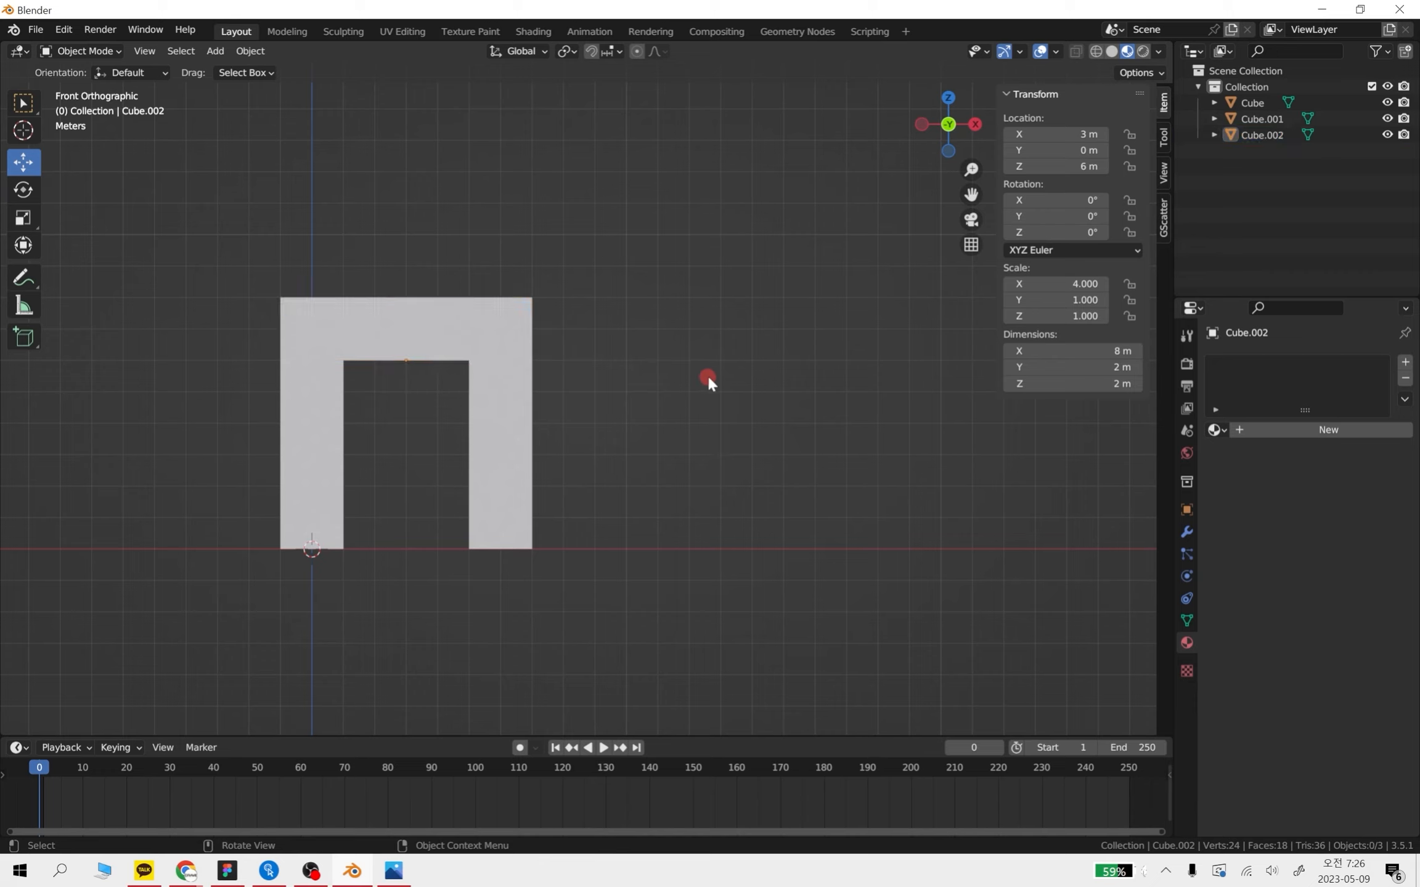
# Undo the deletion of the block that fills the opening between the posts
pyautogui.hotkey('ctrl', 'z')
pyautogui.hotkey('ctrl', 'z')
pyautogui.hotkey('ctrl', 'z')
pyautogui.hotkey('ctrl', 'z')
pyautogui.hotkey('ctrl', 'z')
pyautogui.hotkey('ctrl', 'z')
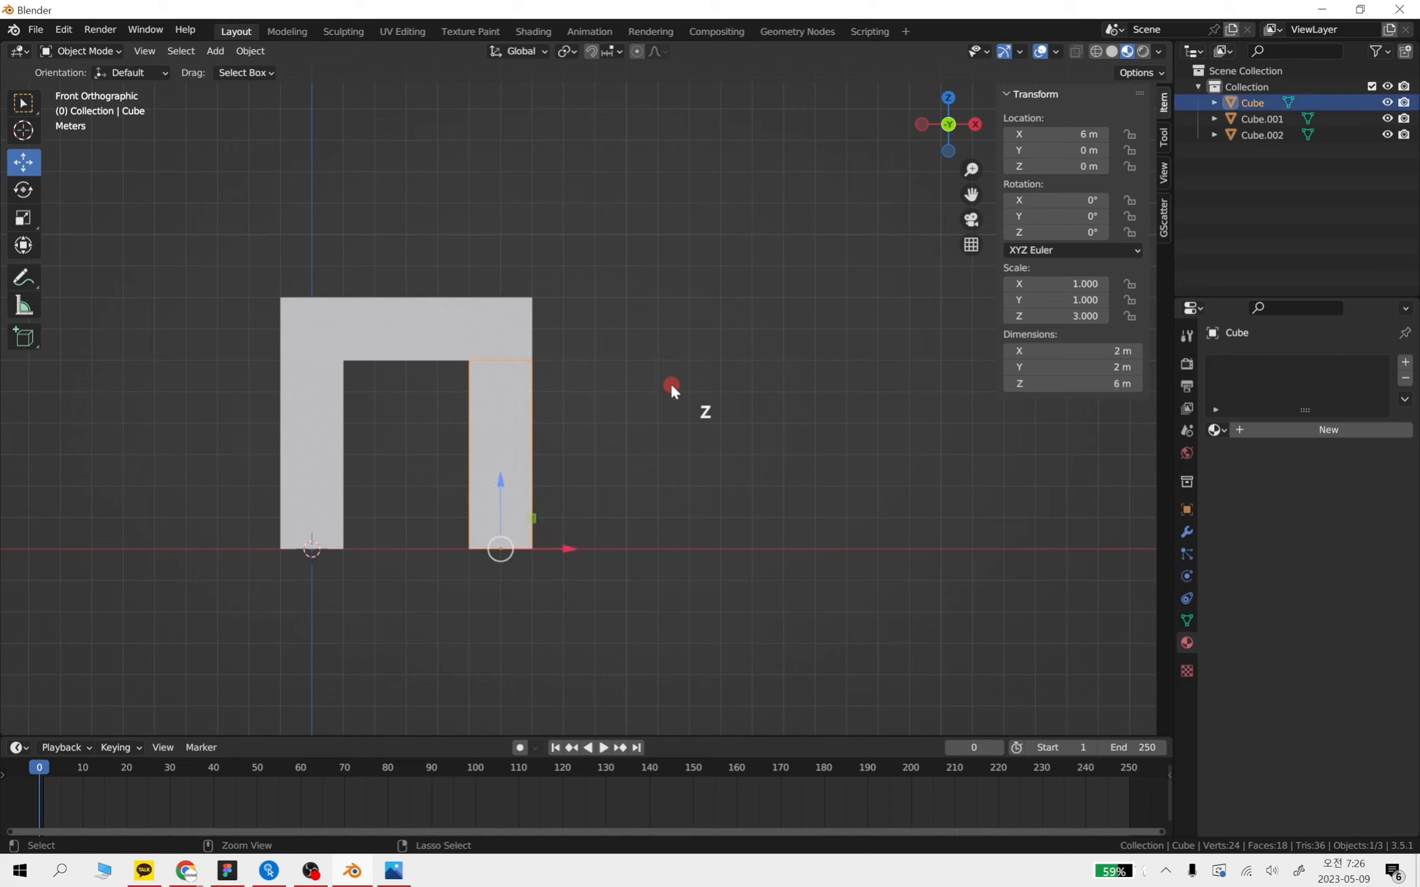
pyautogui.hotkey('ctrl', 'z')
pyautogui.hotkey('ctrl', 'z')
pyautogui.hotkey('ctrl', 'z')
pyautogui.hotkey('ctrl', 'z')
pyautogui.hotkey('ctrl', 'z')
pyautogui.hotkey('ctrl', 'z')
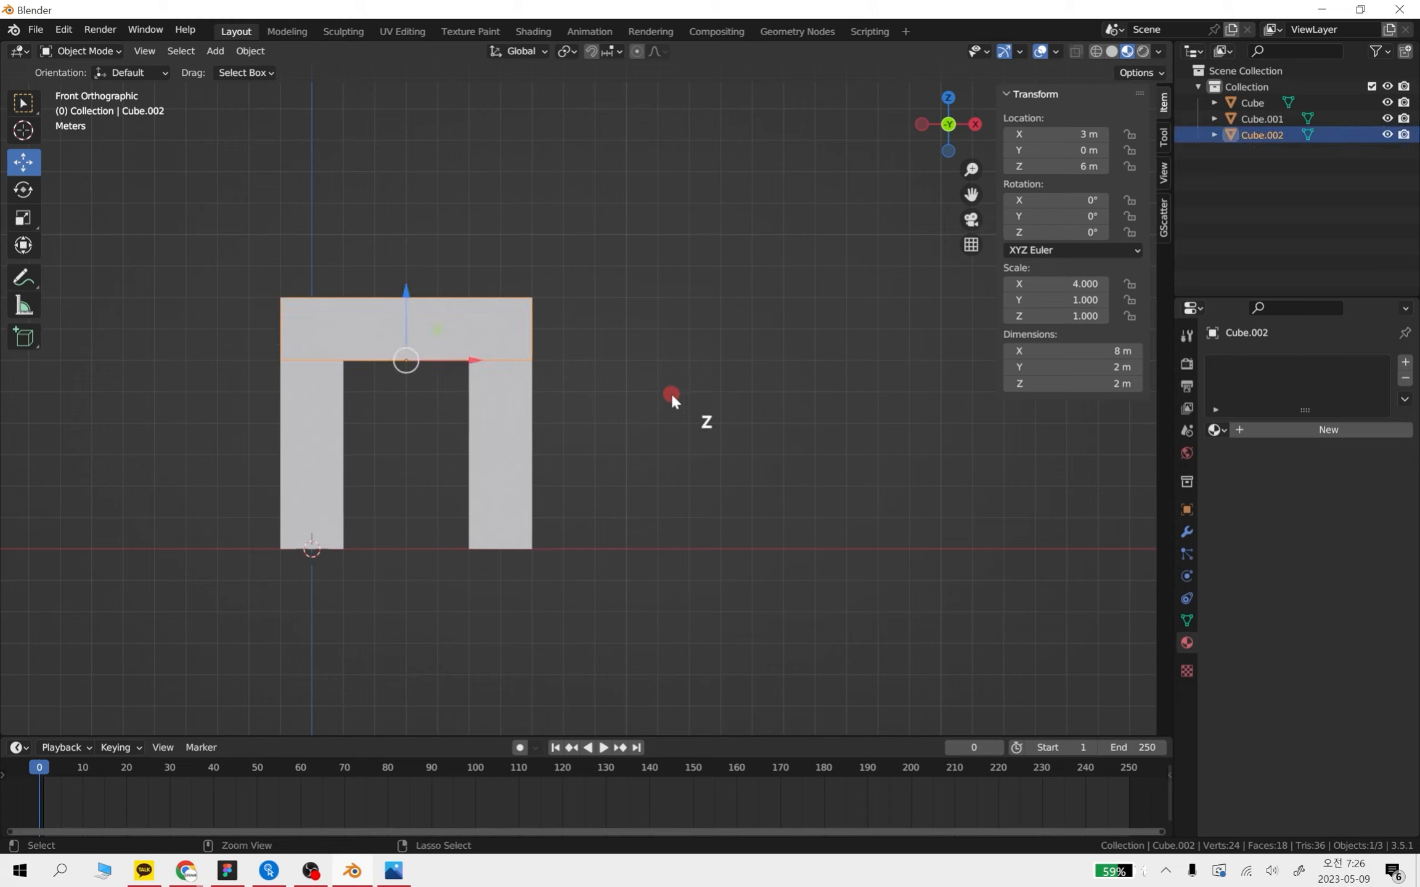
pyautogui.hotkey('ctrl', 'shift', 'z')
pyautogui.hotkey('ctrl', 'shift', 'z')
pyautogui.hotkey('ctrl', 'shift', 'z')
pyautogui.hotkey('ctrl', 'shift', 'z')
pyautogui.hotkey('ctrl', 'shift', 'z')
pyautogui.hotkey('ctrl', 'shift', 'z')
# Thin the block in the opening by setting its Y dimension to 1 m
pyautogui.click(670, 392)
pyautogui.click(394, 408)
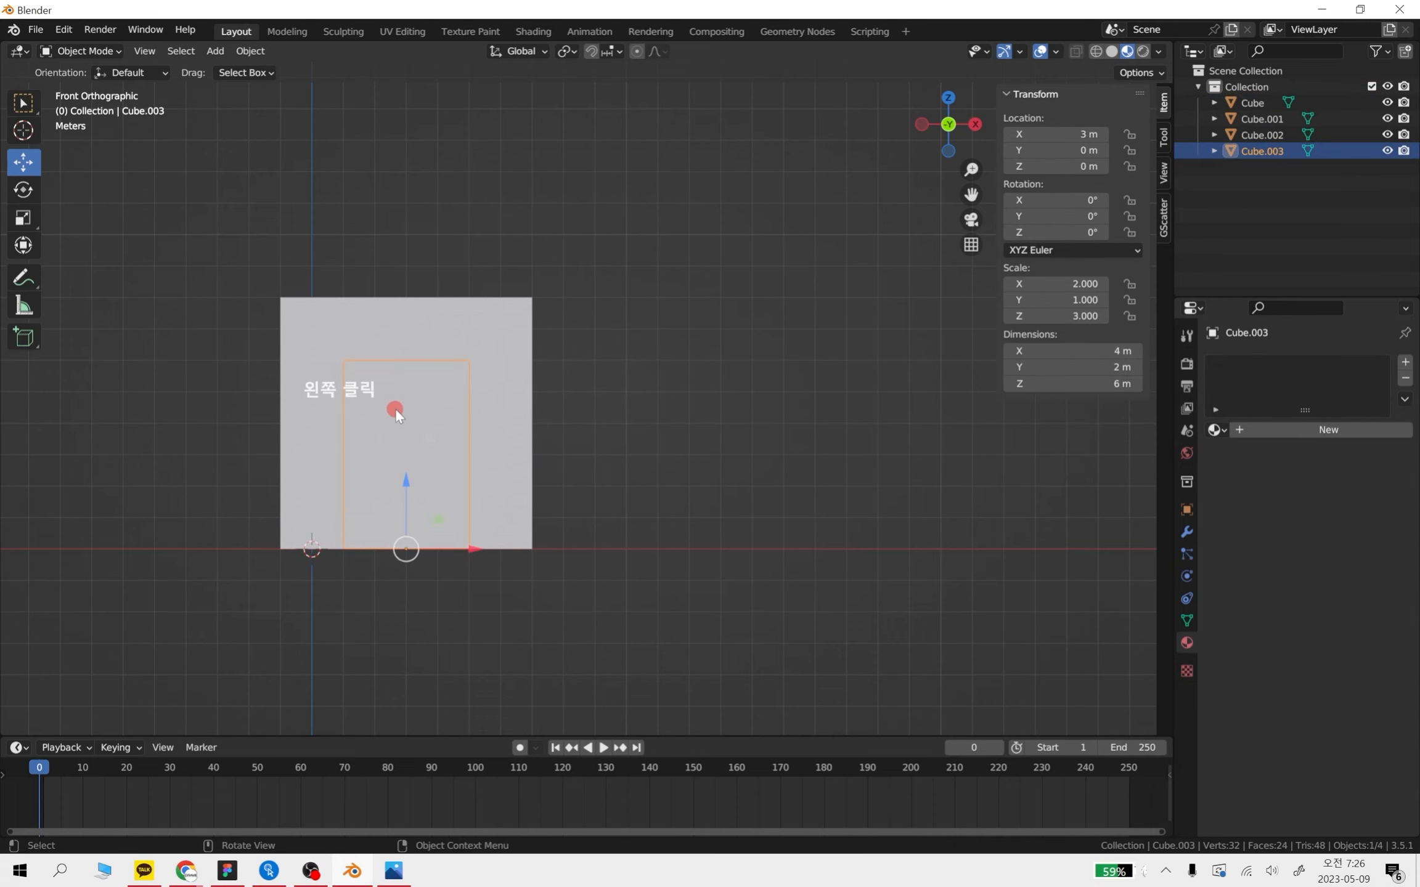
pyautogui.moveTo(788, 575); pyautogui.dragTo(579, 561, button='middle')
pyautogui.scroll(5, 465, 475)
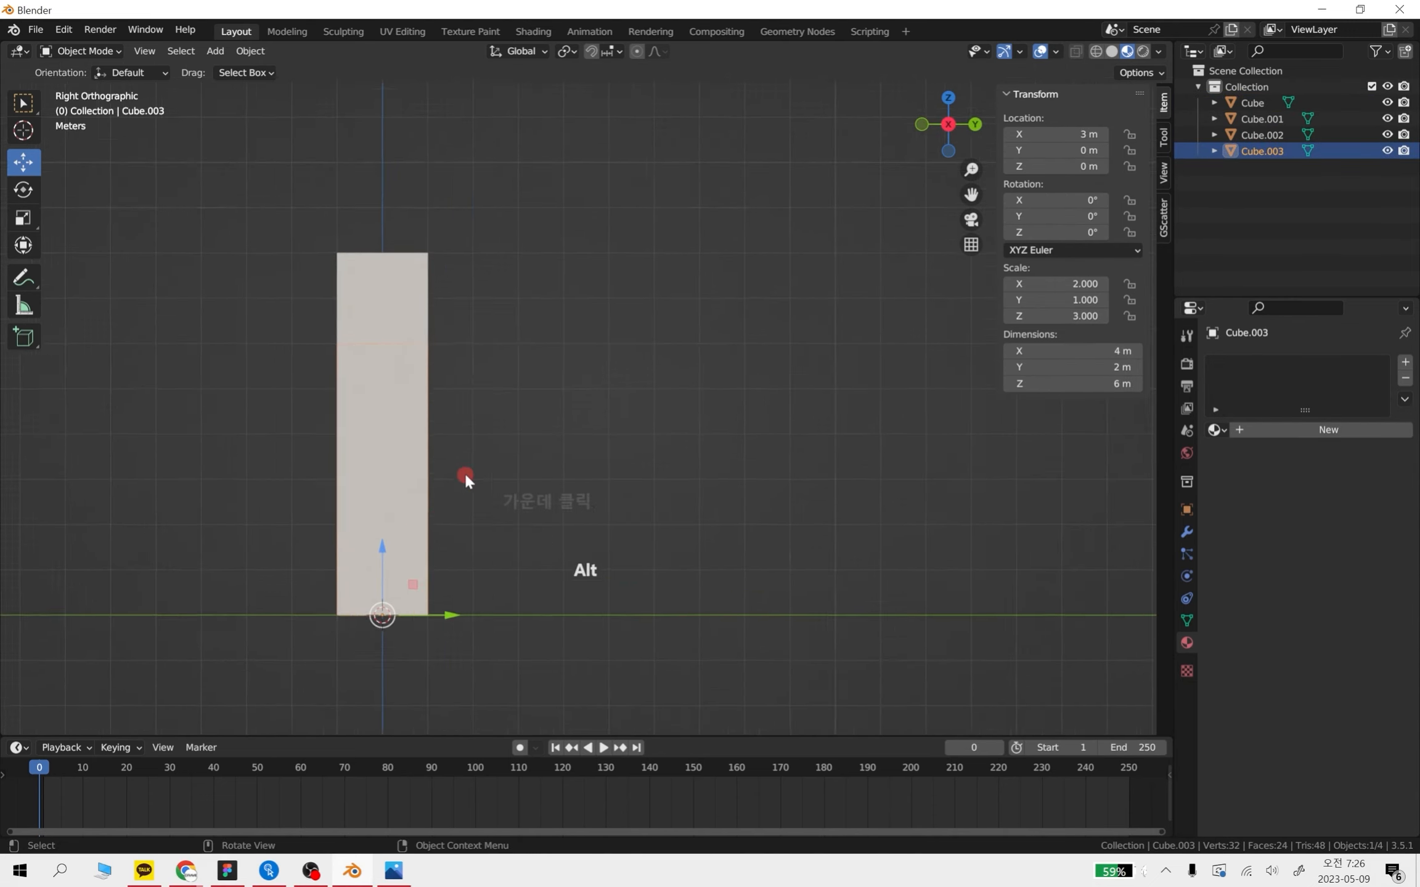
pyautogui.keyDown('shift'); pyautogui.moveTo(506, 494); pyautogui.dragTo(631, 459, button='middle'); pyautogui.keyUp('shift')
pyautogui.scroll(-2, 631, 459)
pyautogui.scroll(-1, 631, 459)
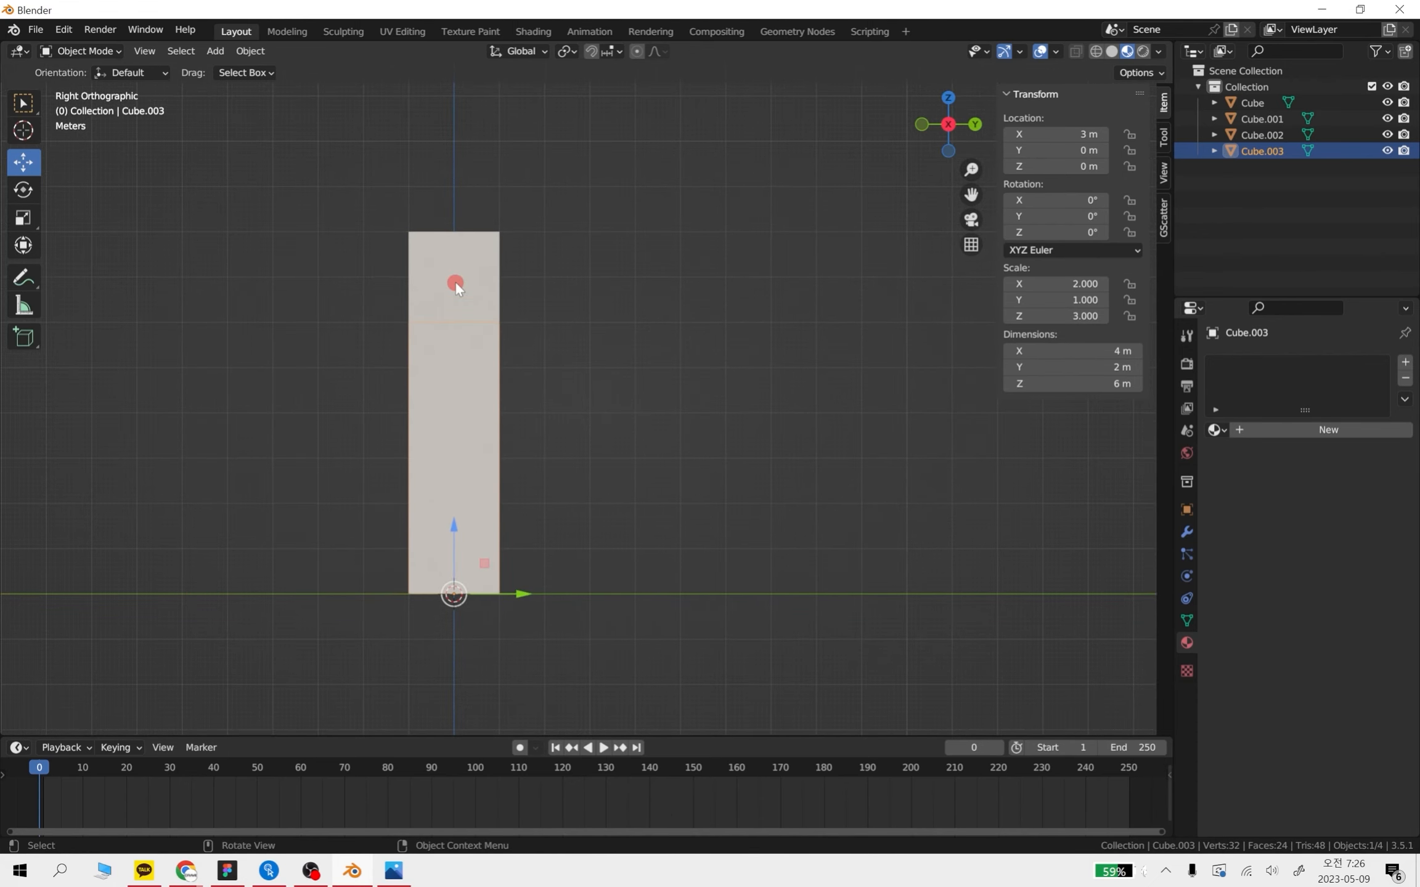
pyautogui.moveTo(506, 509); pyautogui.dragTo(307, 339, button='middle')
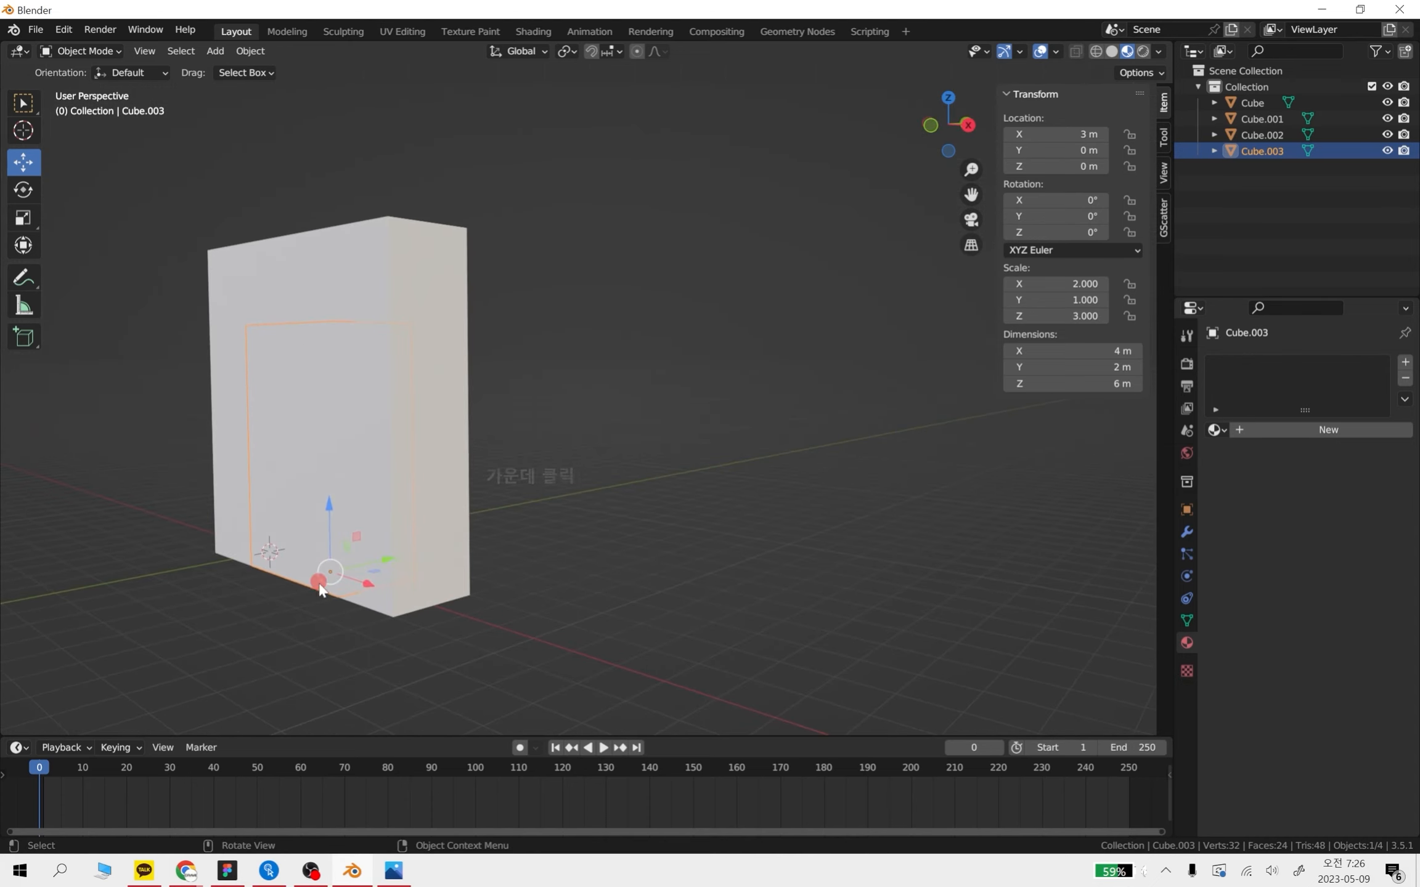
pyautogui.moveTo(444, 377); pyautogui.dragTo(432, 457, button='middle')
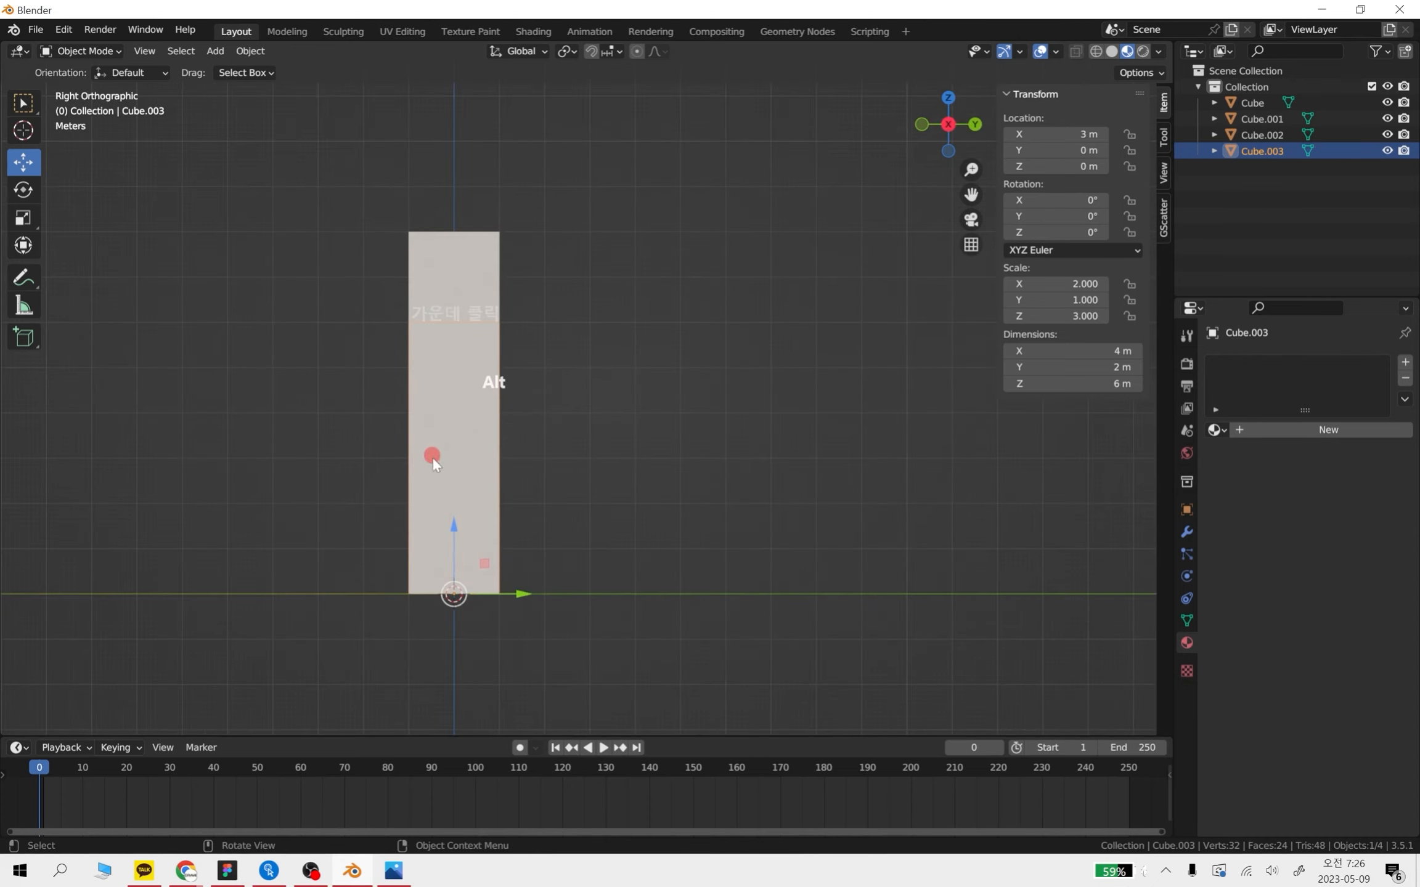
pyautogui.click(1109, 367)
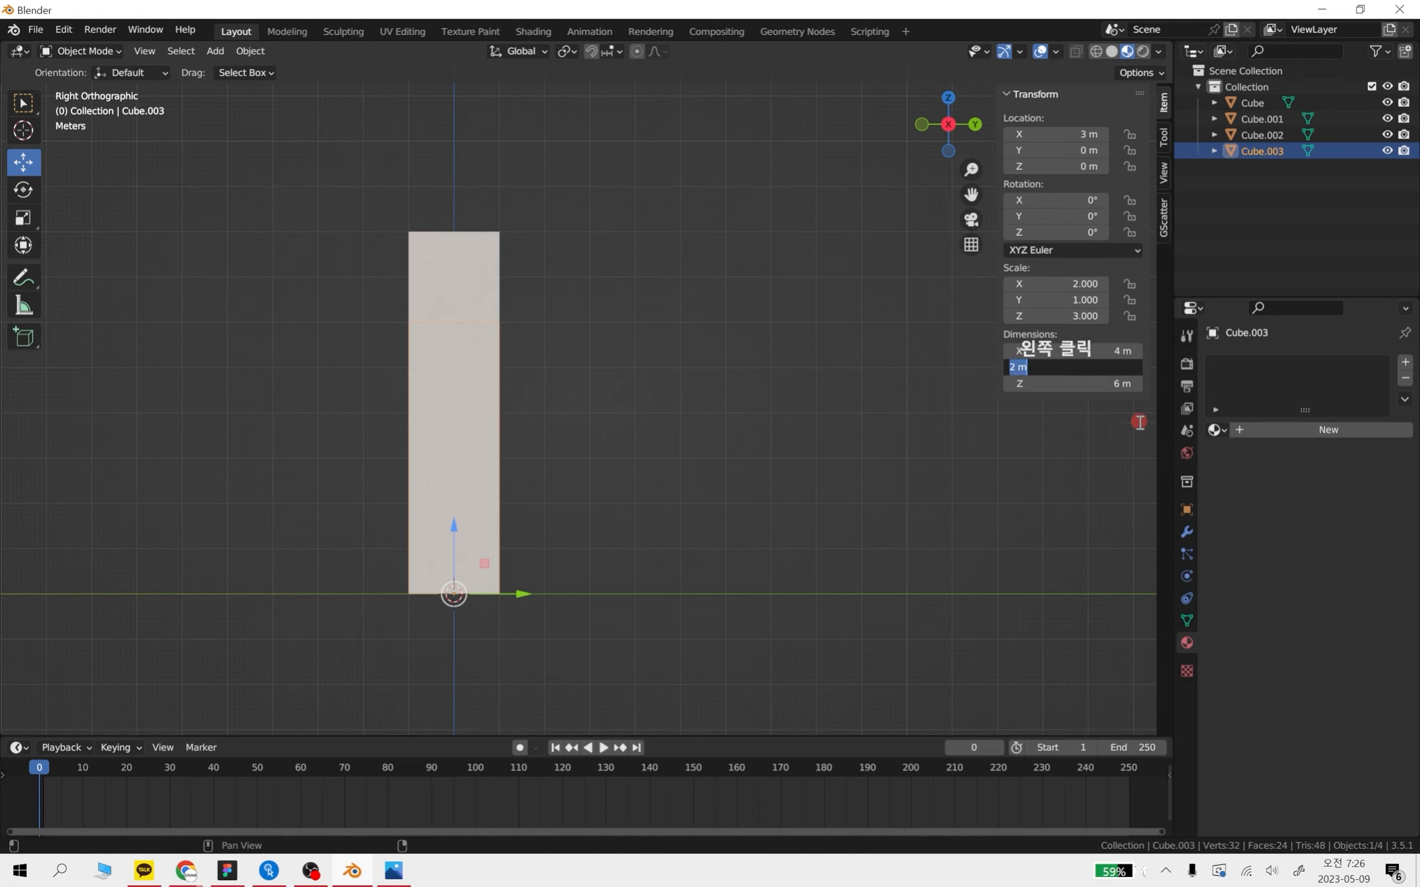
pyautogui.write('1')
pyautogui.press('Return')
# Examine the thinner block's recess within the frame from below, from the front and in perspective
pyautogui.moveTo(517, 483); pyautogui.dragTo(503, 131, button='middle')
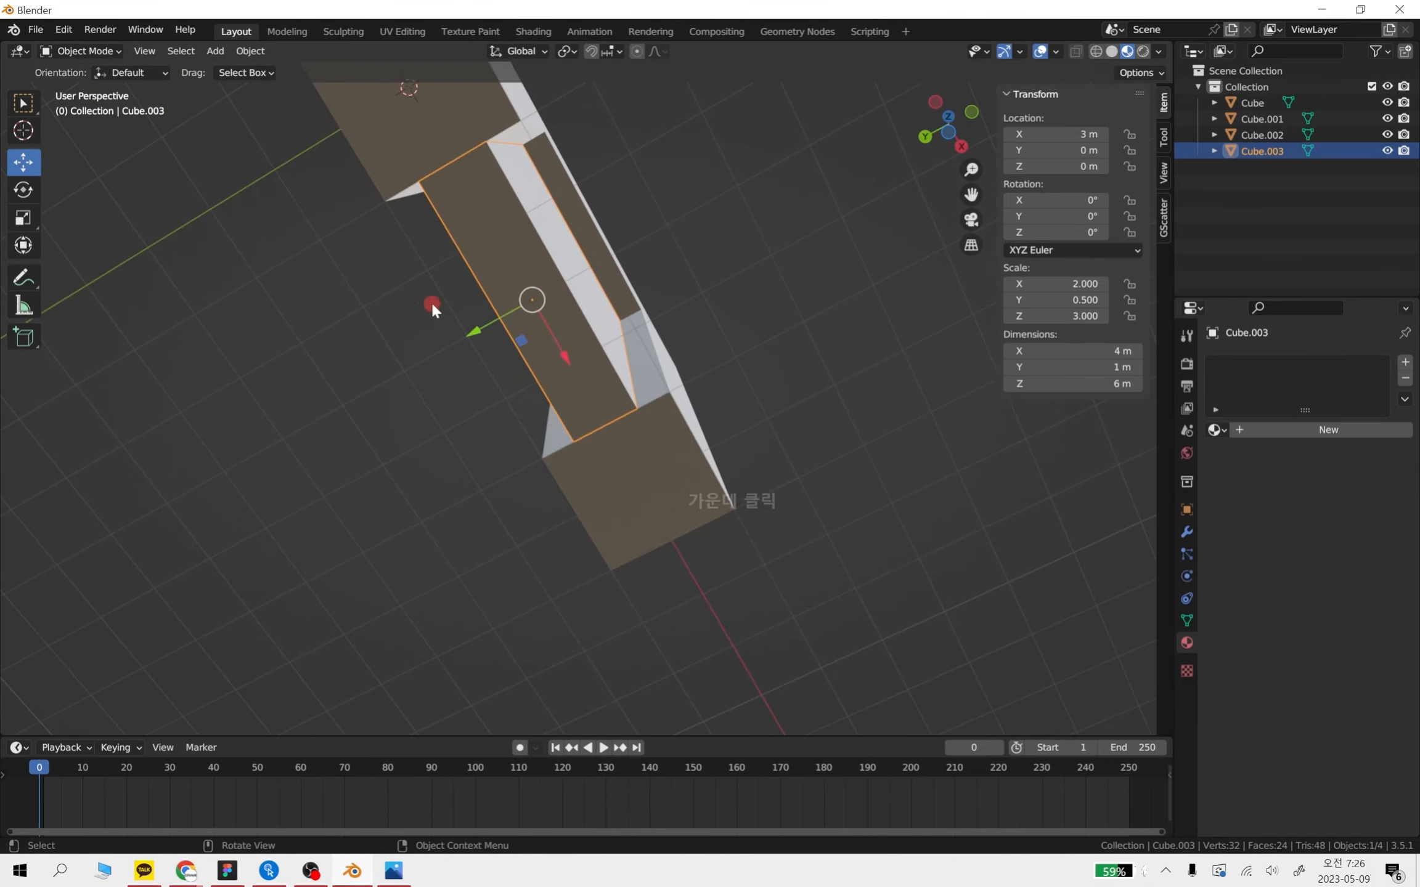
pyautogui.moveTo(625, 211); pyautogui.dragTo(660, 532, button='middle')
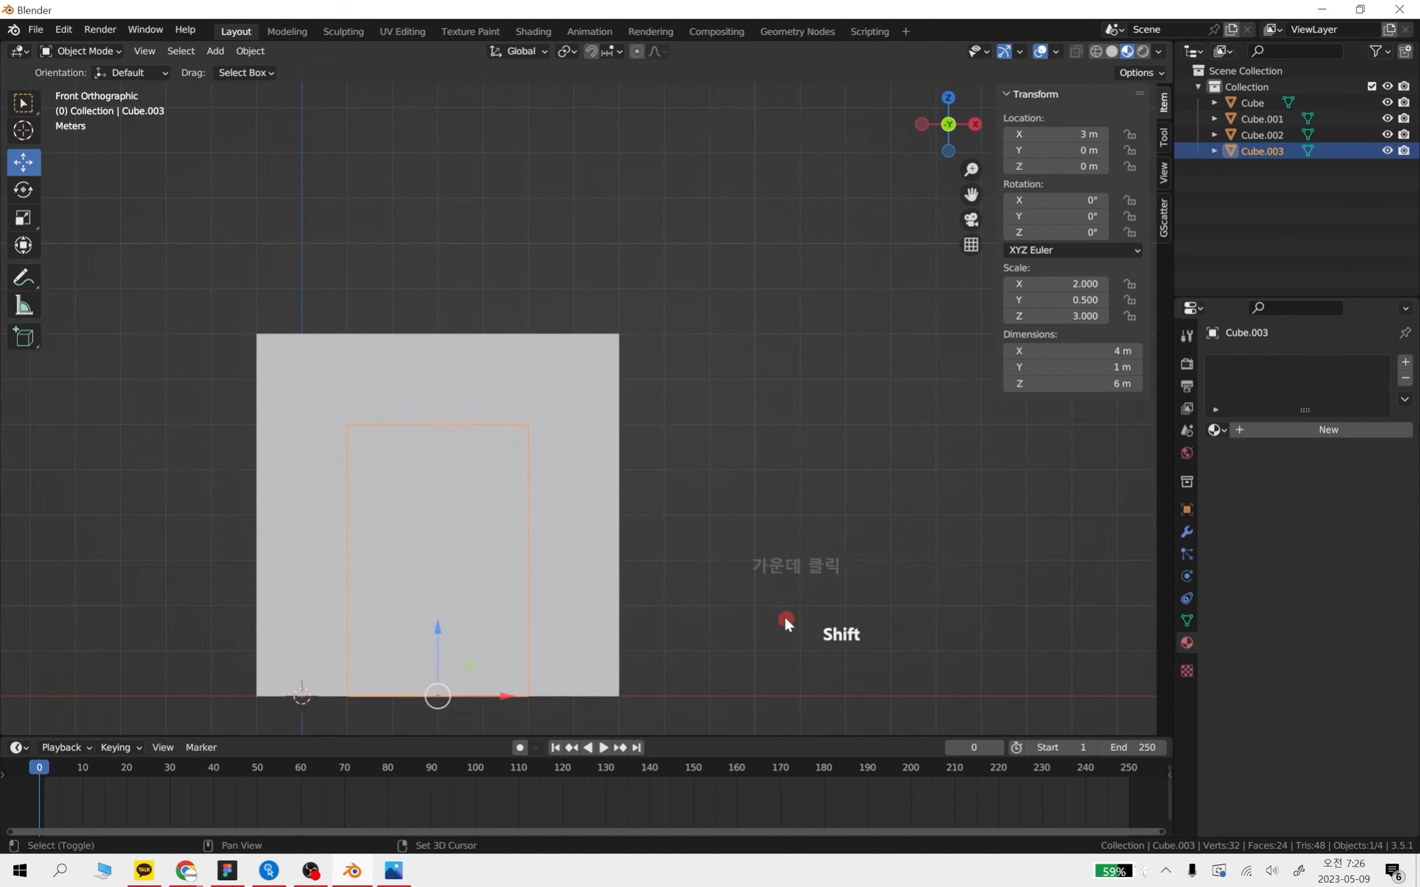
pyautogui.keyDown('shift'); pyautogui.moveTo(786, 617); pyautogui.dragTo(900, 560, button='middle'); pyautogui.keyUp('shift')
pyautogui.scroll(1, 689, 600)
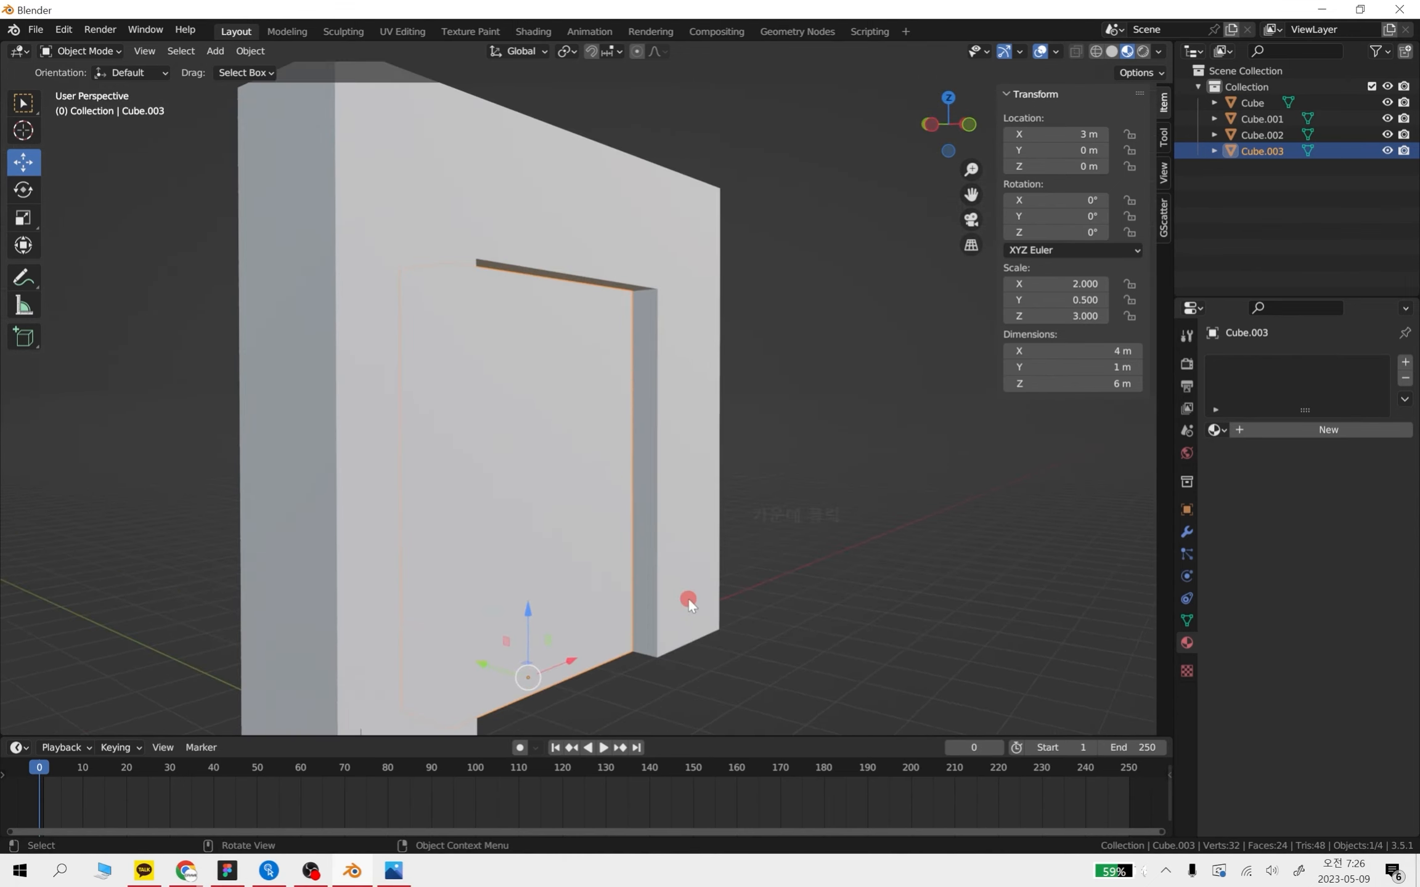
pyautogui.keyDown('shift'); pyautogui.moveTo(856, 615); pyautogui.dragTo(827, 562, button='middle'); pyautogui.keyUp('shift')
pyautogui.scroll(-1, 829, 562)
pyautogui.click(819, 498)
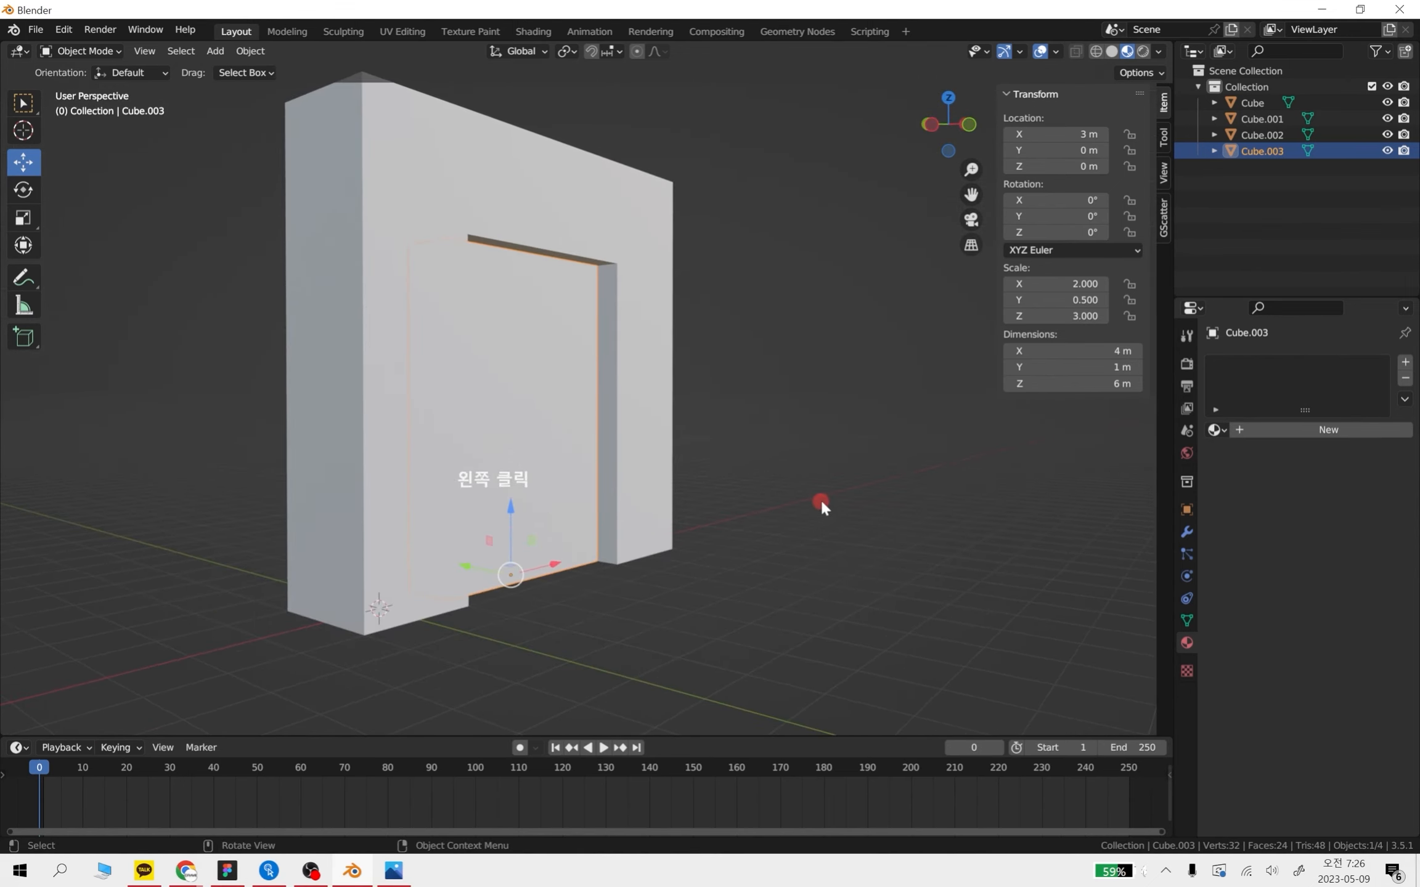
# Try rotating the door block by changing its rotation values, and undo each rotation
pyautogui.click(550, 445)
pyautogui.click(13, 192)
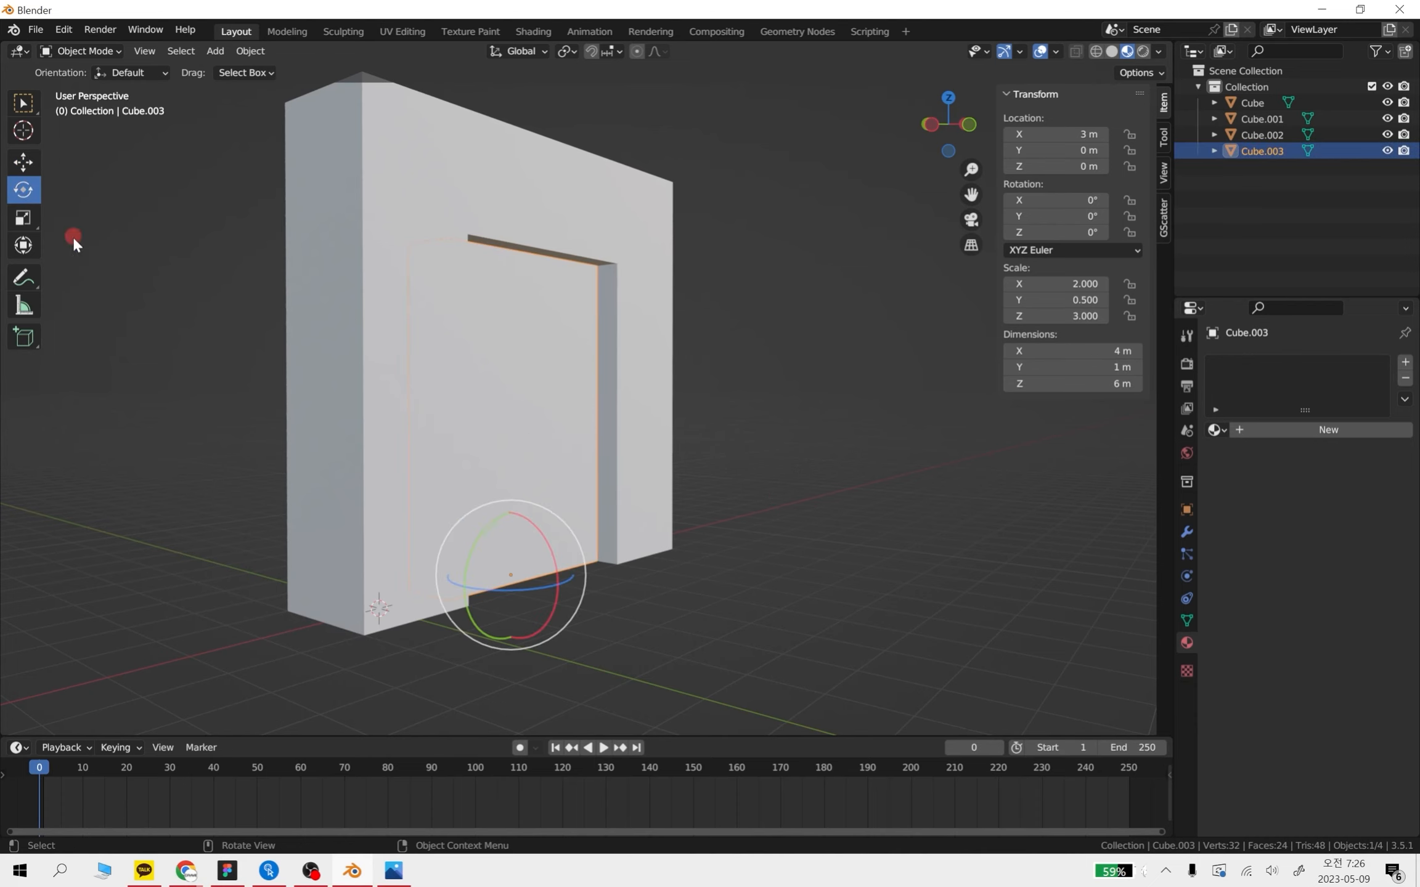
pyautogui.moveTo(770, 551); pyautogui.dragTo(729, 558, button='middle')
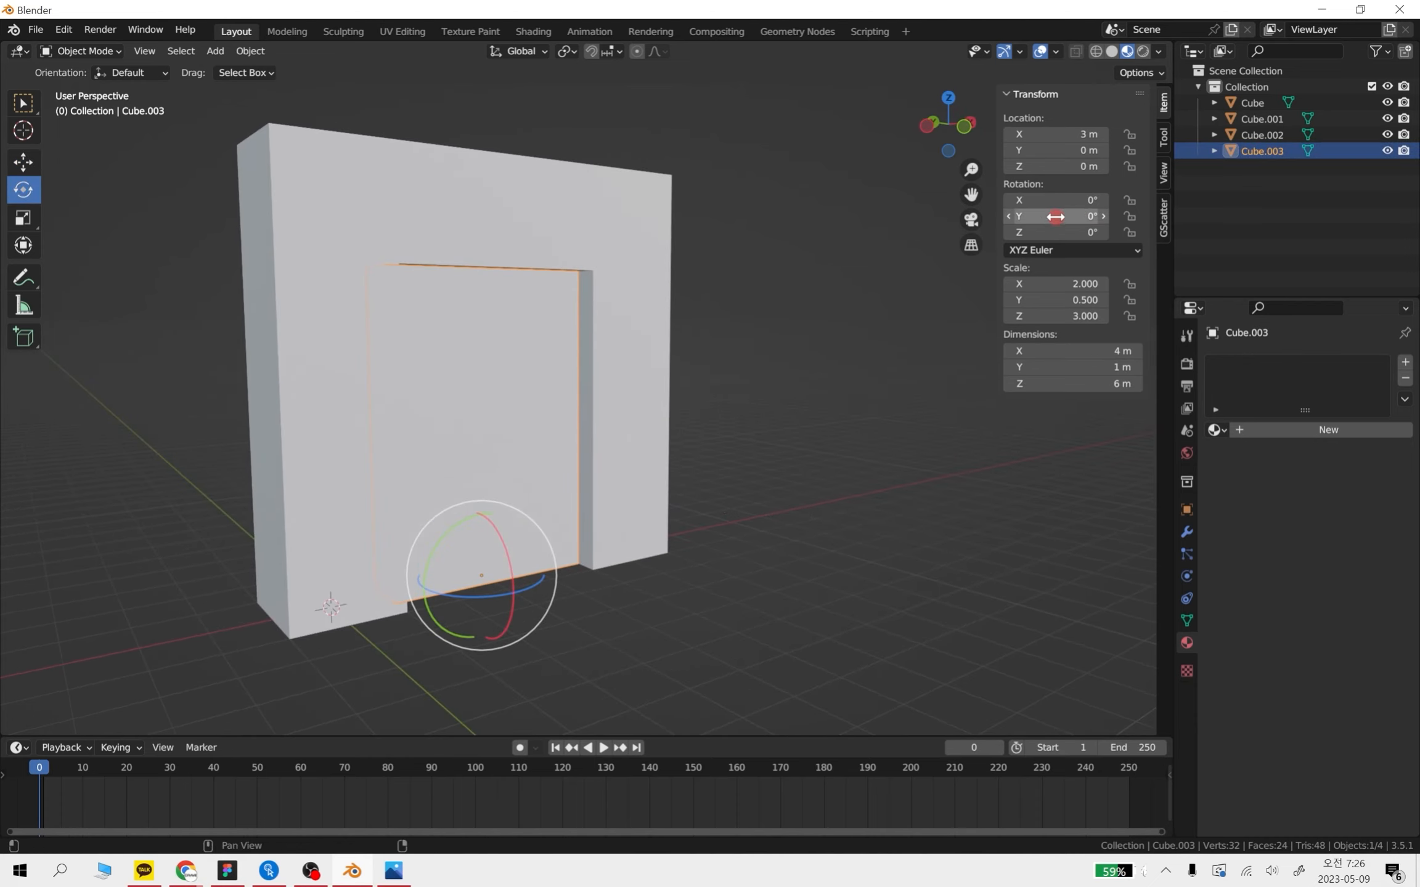
pyautogui.moveTo(1043, 210); pyautogui.dragTo(761, 428)
pyautogui.hotkey('ctrl', 'z')
pyautogui.moveTo(1038, 232); pyautogui.dragTo(1131, 232)
pyautogui.hotkey('ctrl', 'z')
pyautogui.click(841, 539)
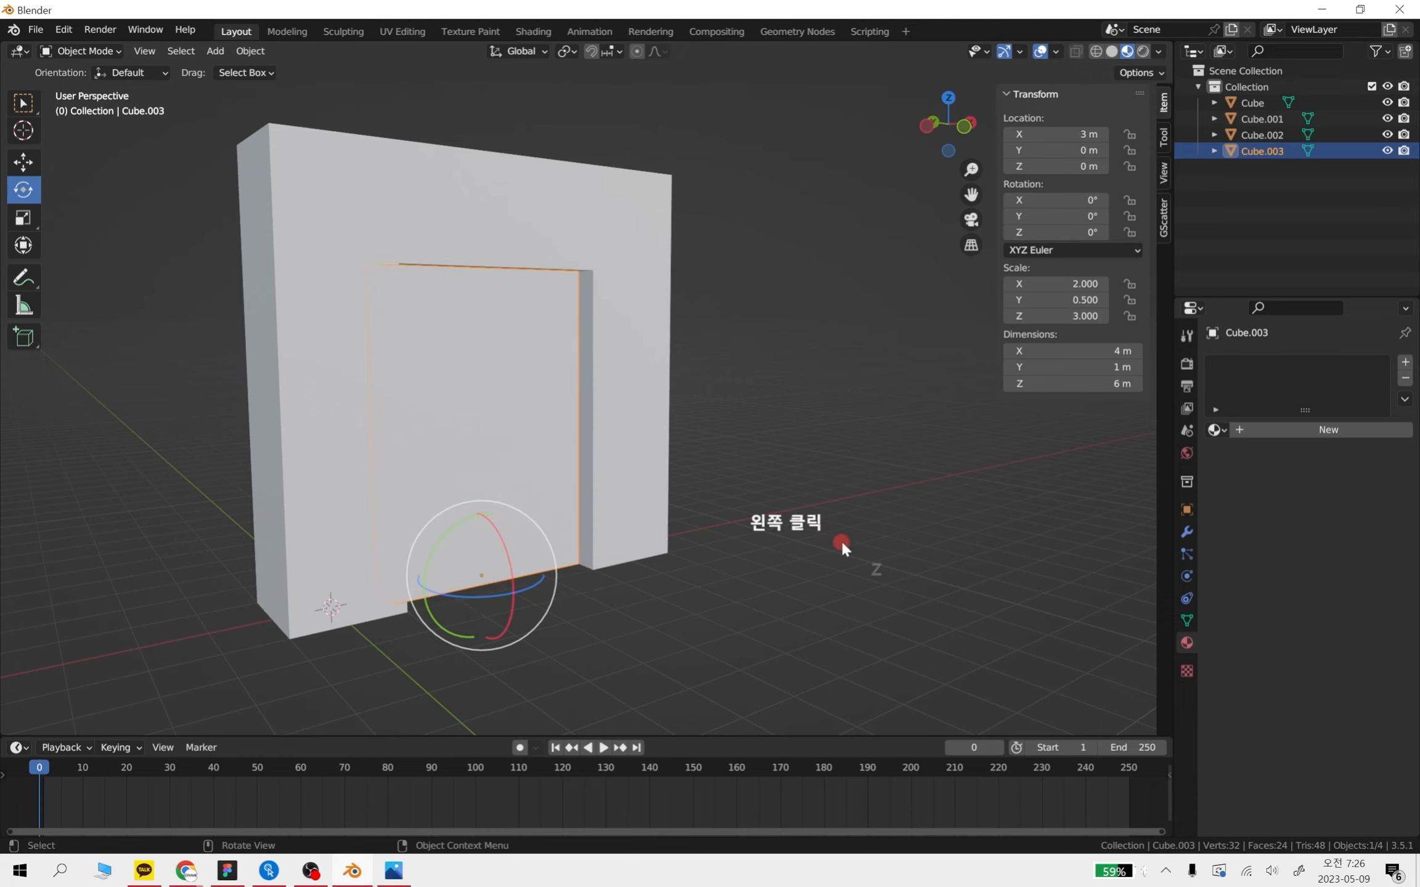
# Add a cylinder mesh to the scene with nothing else selected
pyautogui.moveTo(840, 539); pyautogui.dragTo(747, 535, button='middle')
pyautogui.keyDown('shift'); pyautogui.moveTo(748, 535); pyautogui.dragTo(539, 546, button='middle'); pyautogui.keyUp('shift')
pyautogui.scroll(-1, 751, 611)
pyautogui.click(577, 581)
pyautogui.hotkey('shift', 'a')
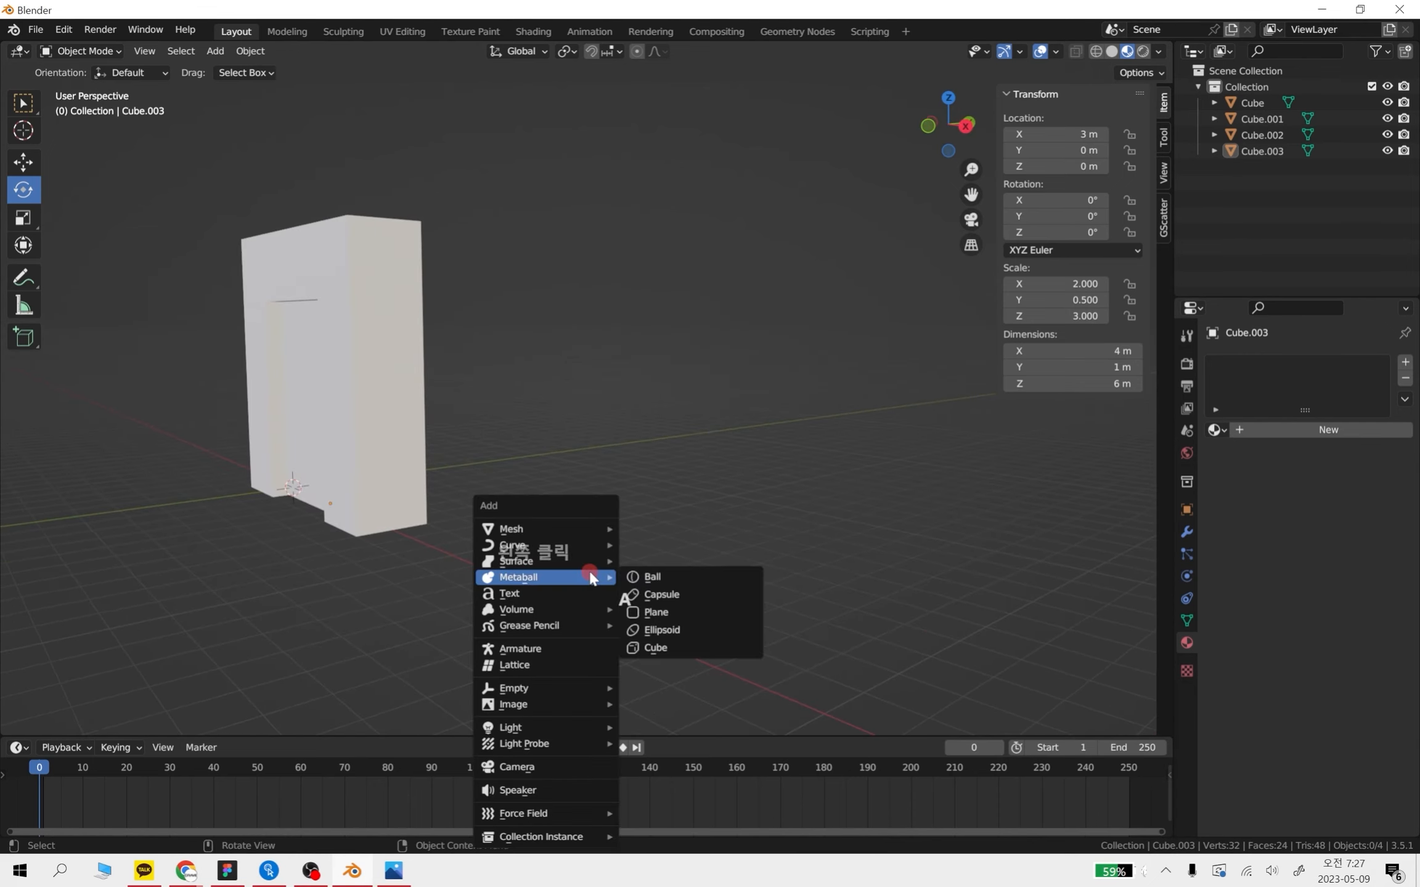
pyautogui.moveTo(555, 528)
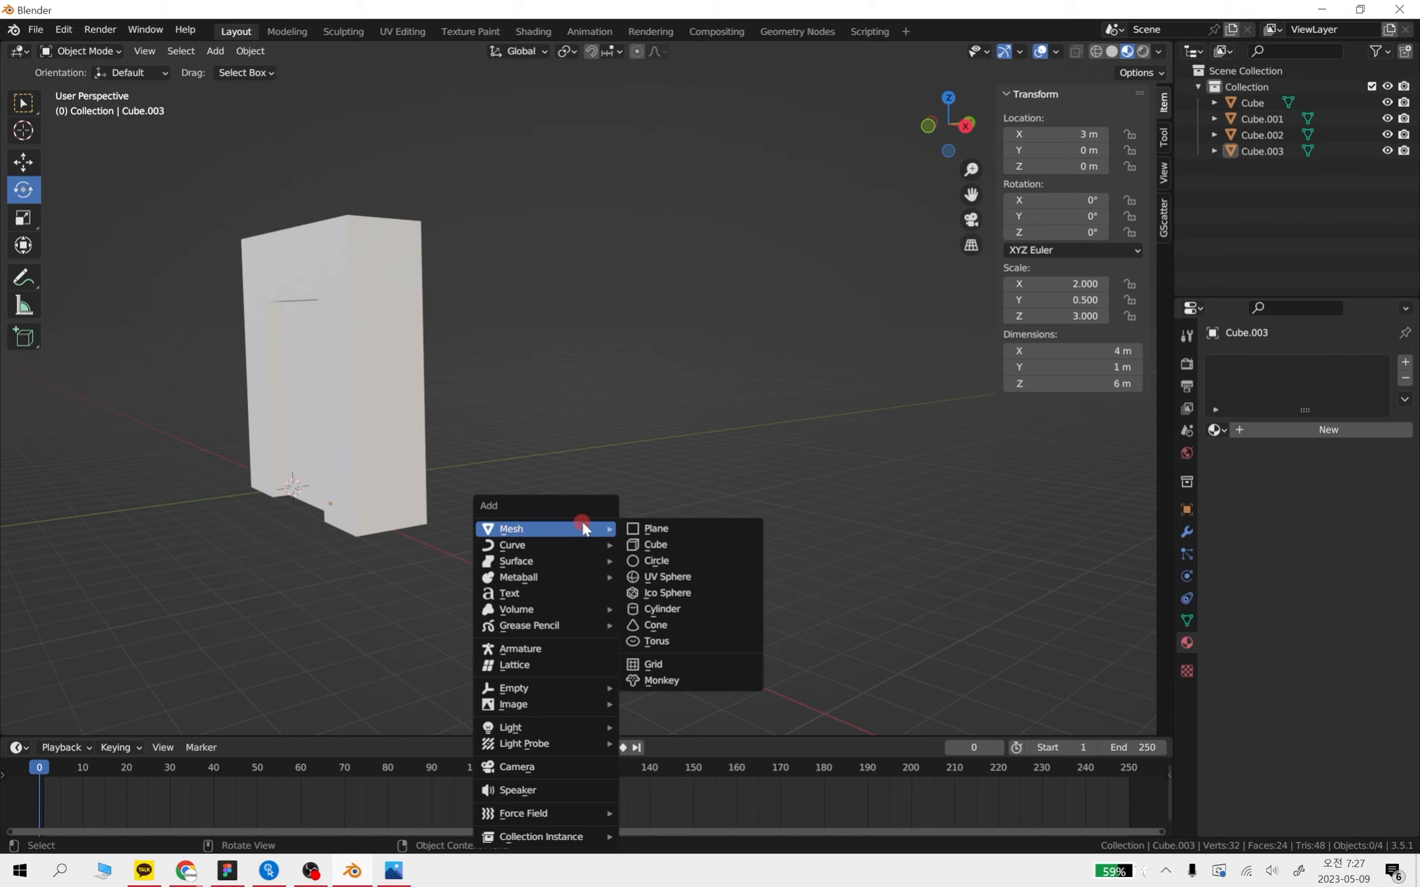
pyautogui.click(682, 608)
pyautogui.moveTo(328, 613); pyautogui.dragTo(653, 539, button='middle')
pyautogui.scroll(-3, 654, 539)
# Move the cylinder along X beyond the doorway and set its X location to 12 m
pyautogui.hotkey('shift', 'space')
pyautogui.press('g')
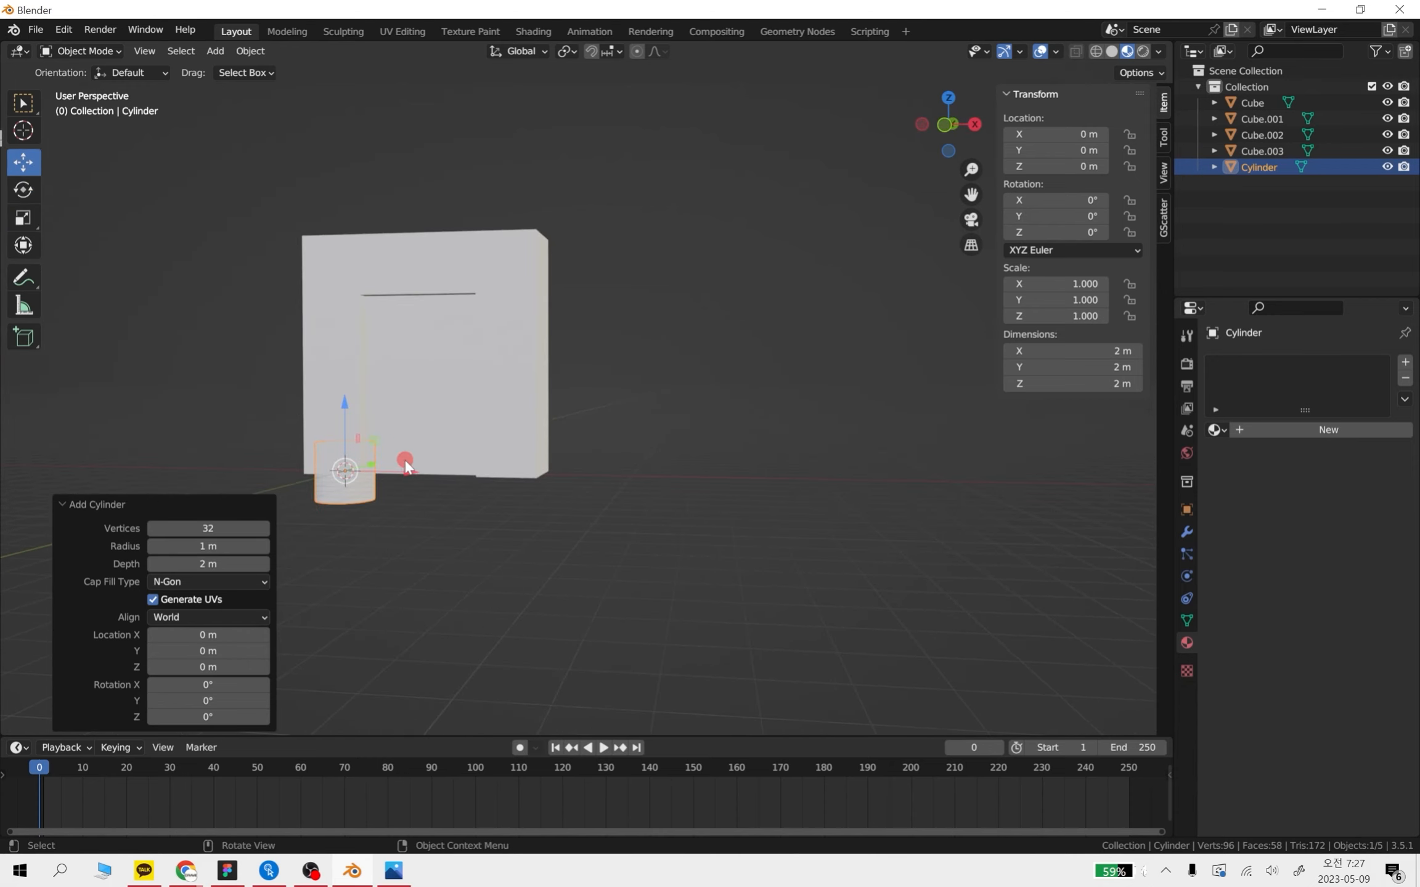
pyautogui.moveTo(405, 465); pyautogui.dragTo(739, 482)
pyautogui.keyDown('alt'); pyautogui.moveTo(739, 483); pyautogui.dragTo(830, 554, button='middle'); pyautogui.keyUp('alt')
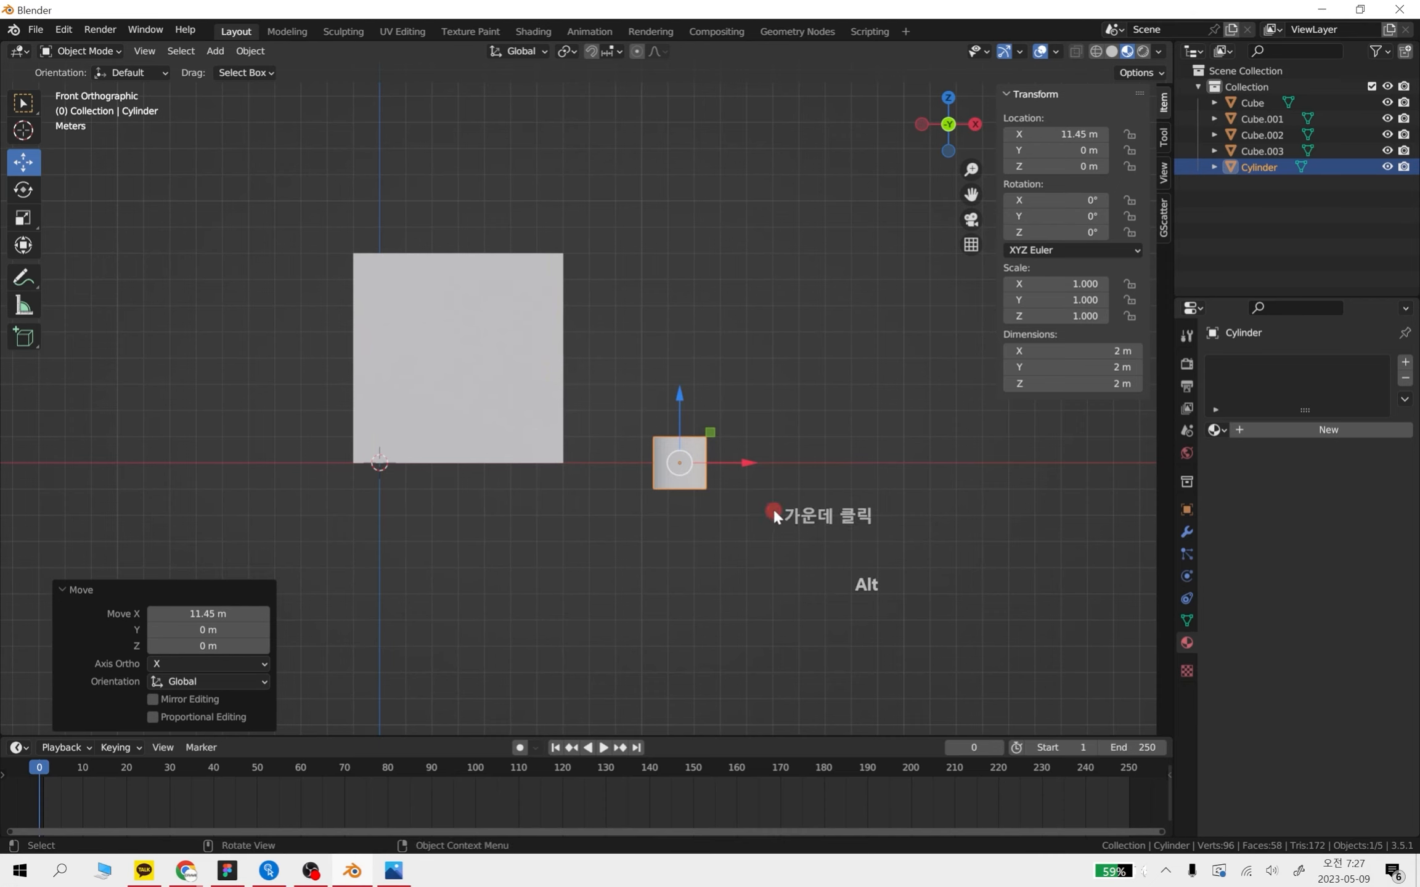
pyautogui.scroll(3, 772, 524)
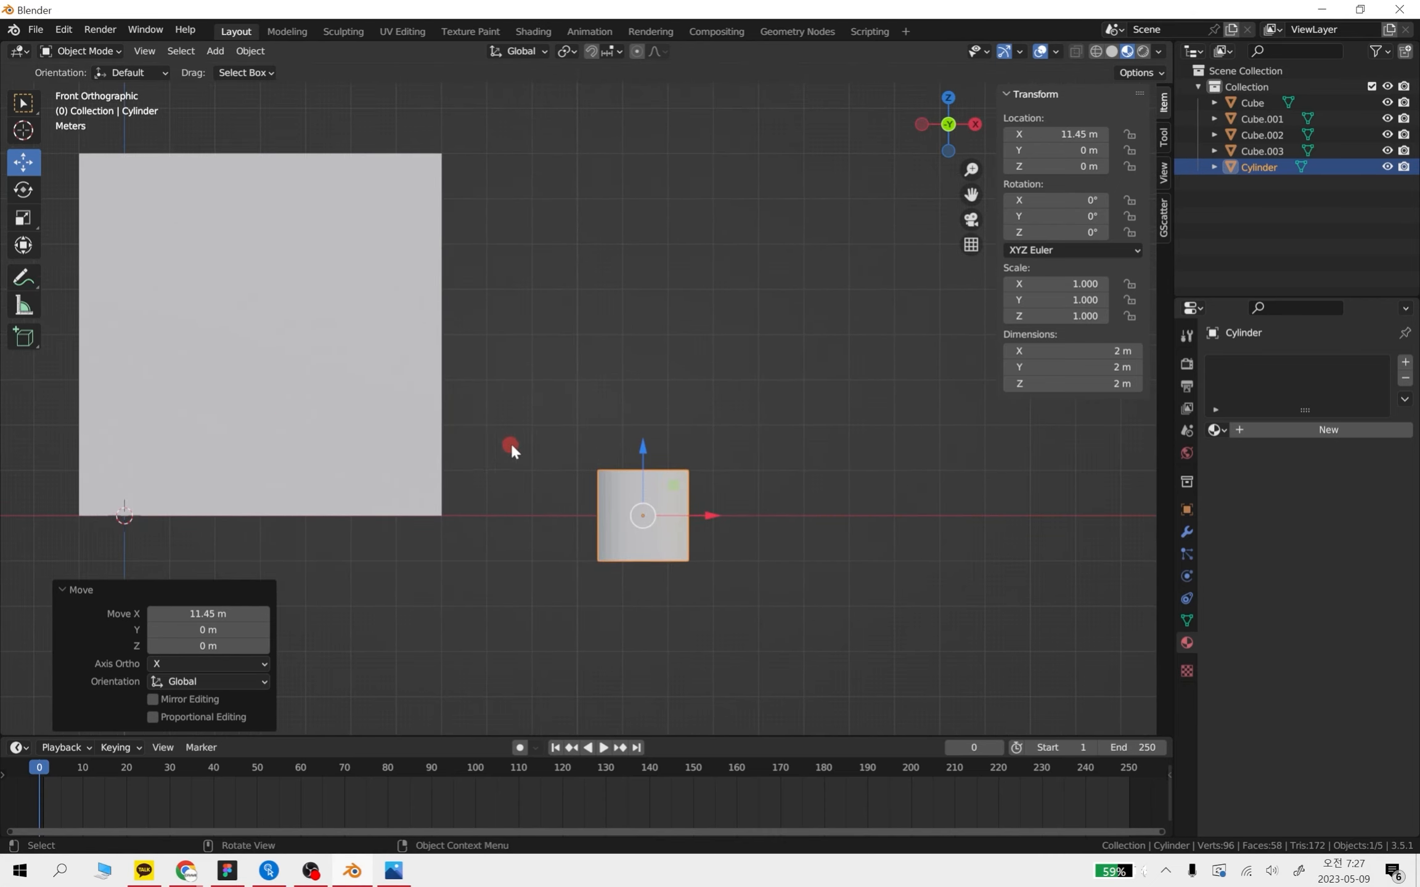
pyautogui.scroll(-1, 714, 533)
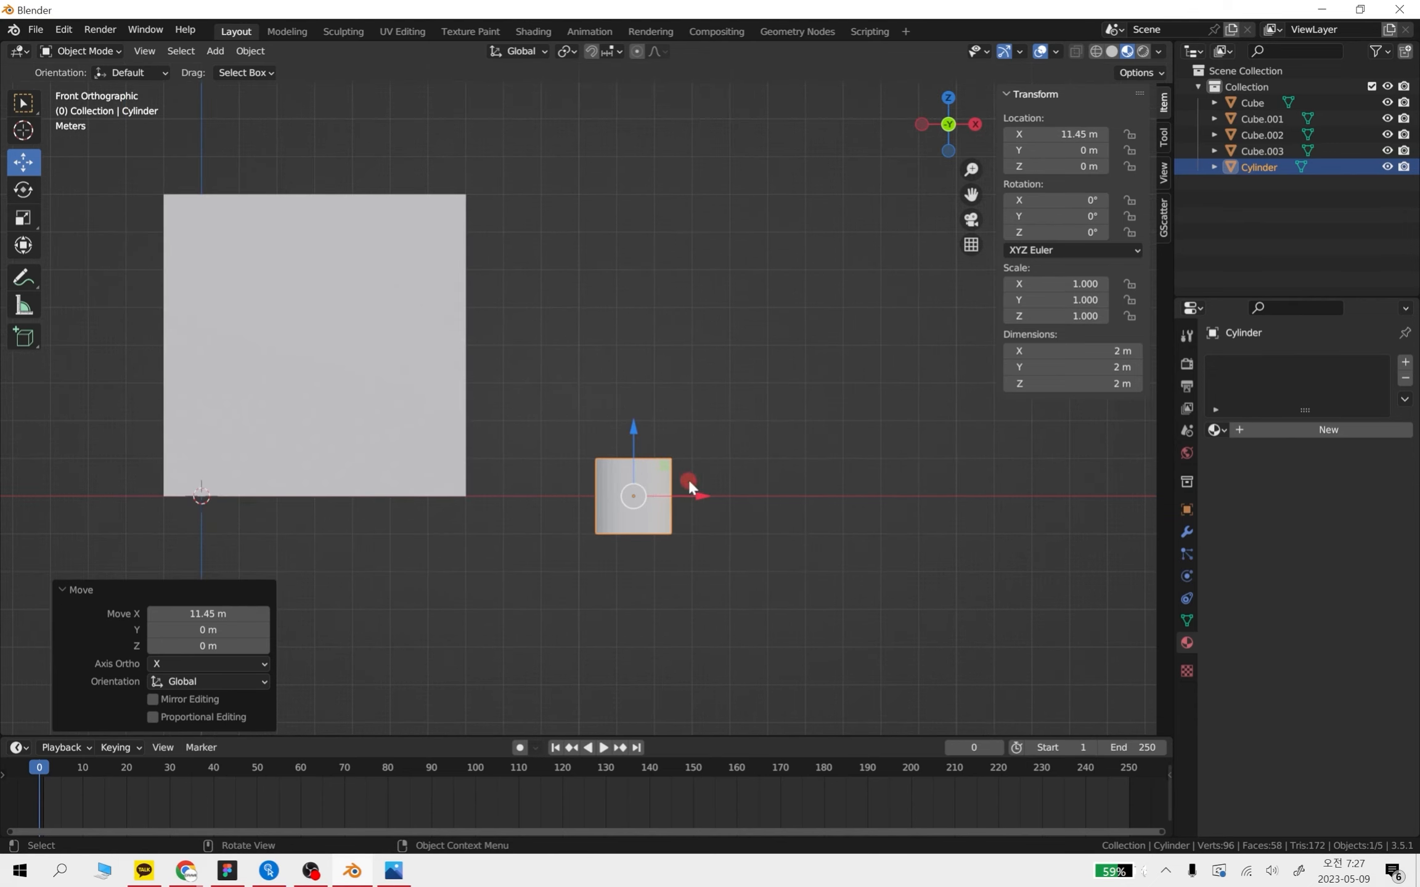
pyautogui.moveTo(690, 496); pyautogui.dragTo(740, 497)
pyautogui.click(1075, 134)
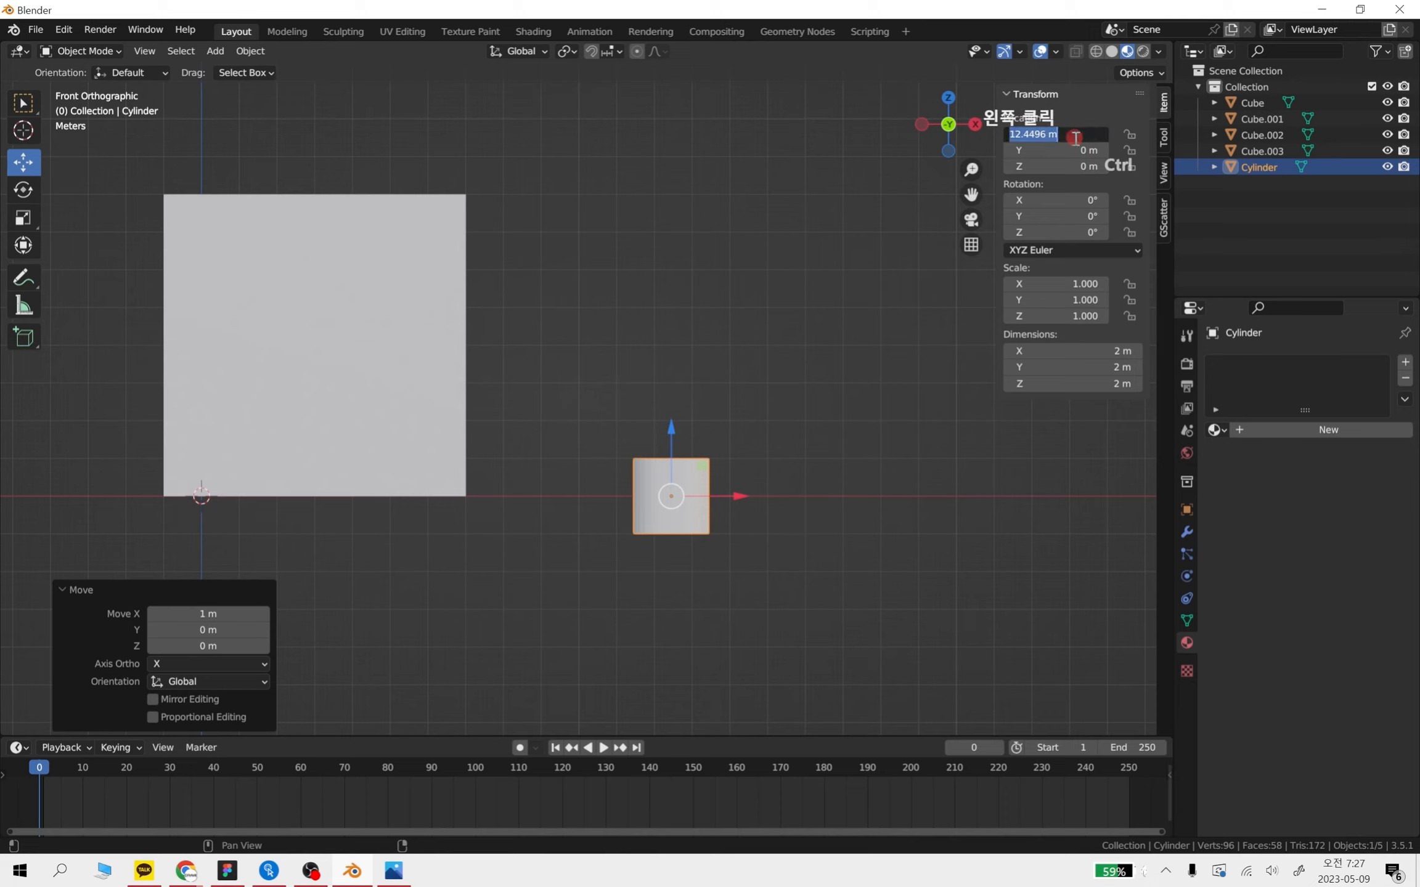
pyautogui.write('12')
pyautogui.press('Return')
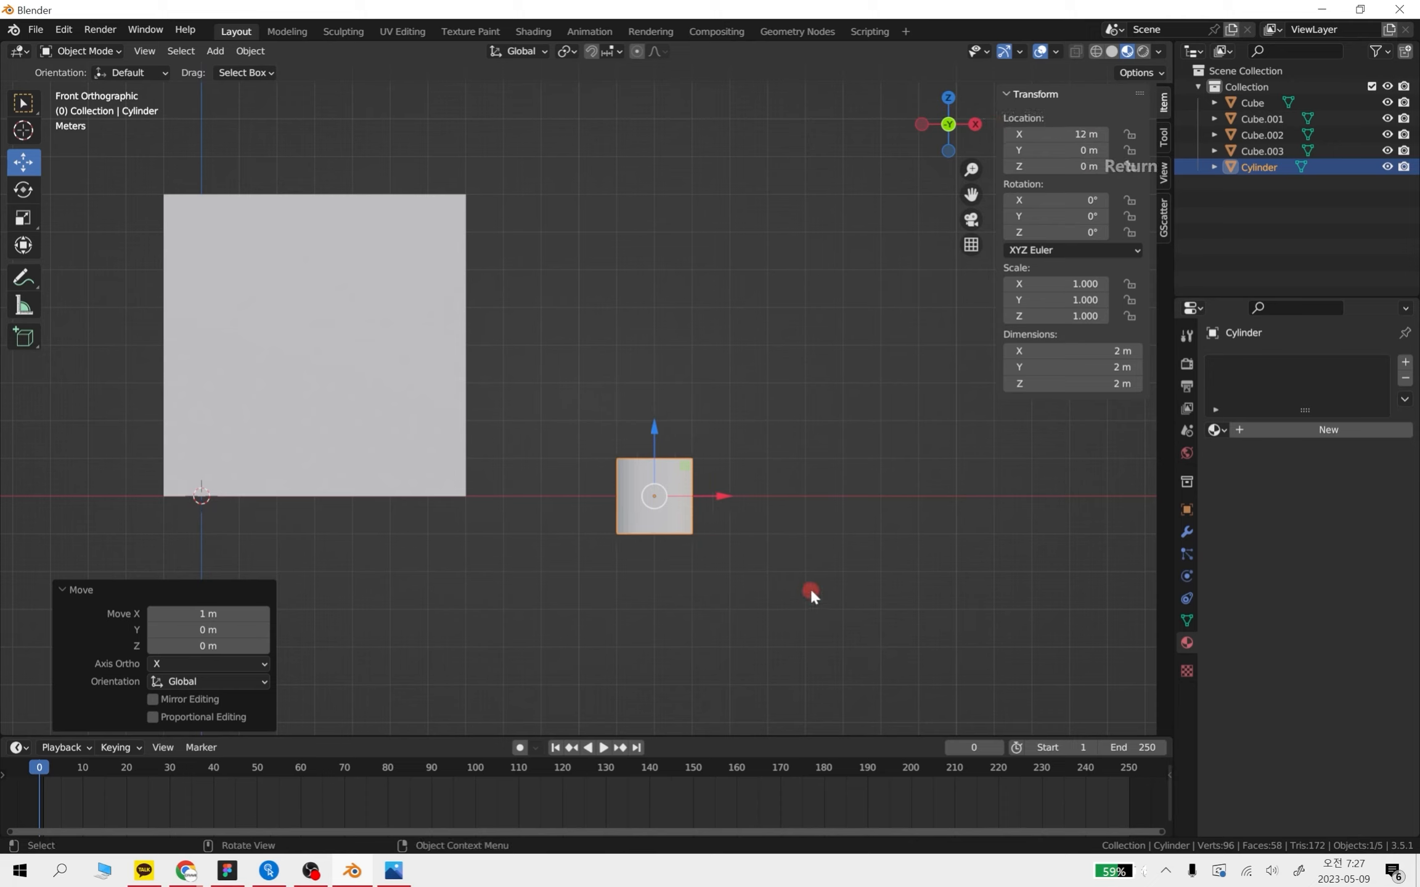
pyautogui.click(810, 590)
pyautogui.click(683, 486)
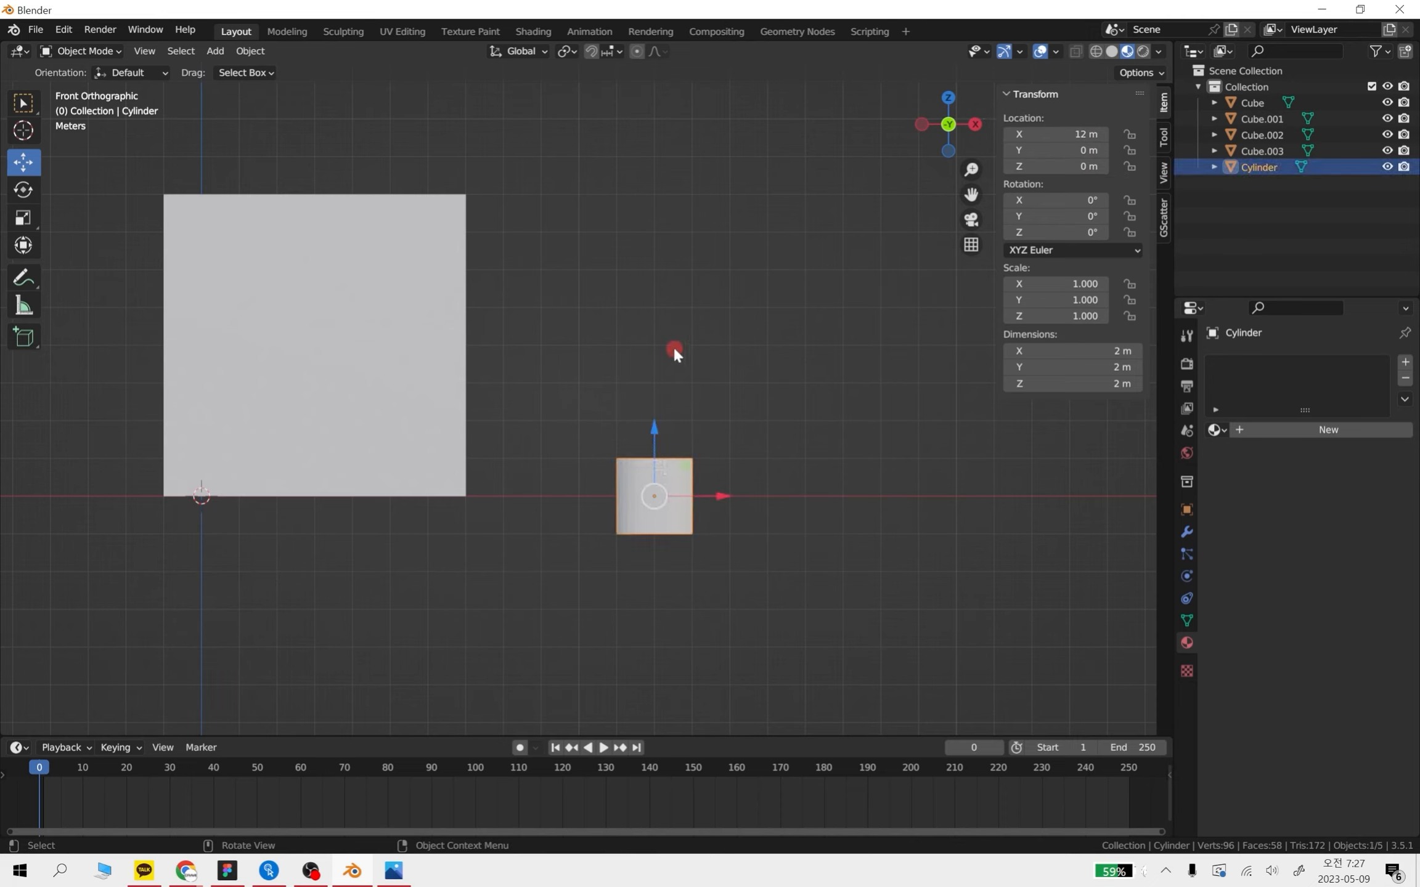
# Raise the cylinder to a Z location of 1 m so its base rests on the ground line
pyautogui.scroll(-1, 738, 484)
pyautogui.scroll(2, 750, 459)
pyautogui.keyDown('shift'); pyautogui.moveTo(717, 453); pyautogui.dragTo(507, 400, button='middle'); pyautogui.keyUp('shift')
pyautogui.scroll(-1, 509, 402)
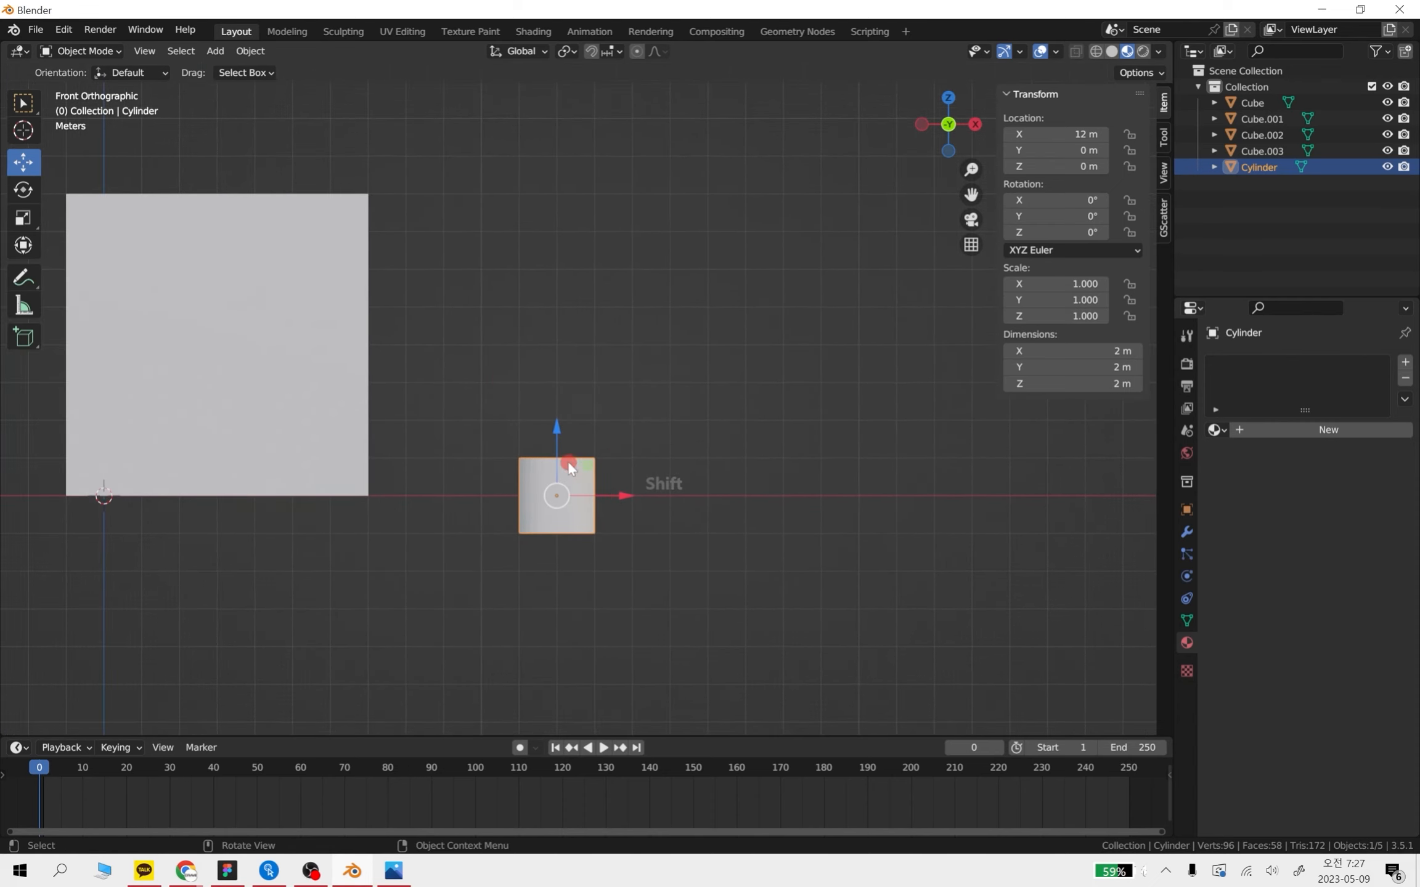
pyautogui.moveTo(554, 449); pyautogui.dragTo(548, 411)
pyautogui.click(828, 512)
pyautogui.moveTo(597, 477); pyautogui.dragTo(604, 485)
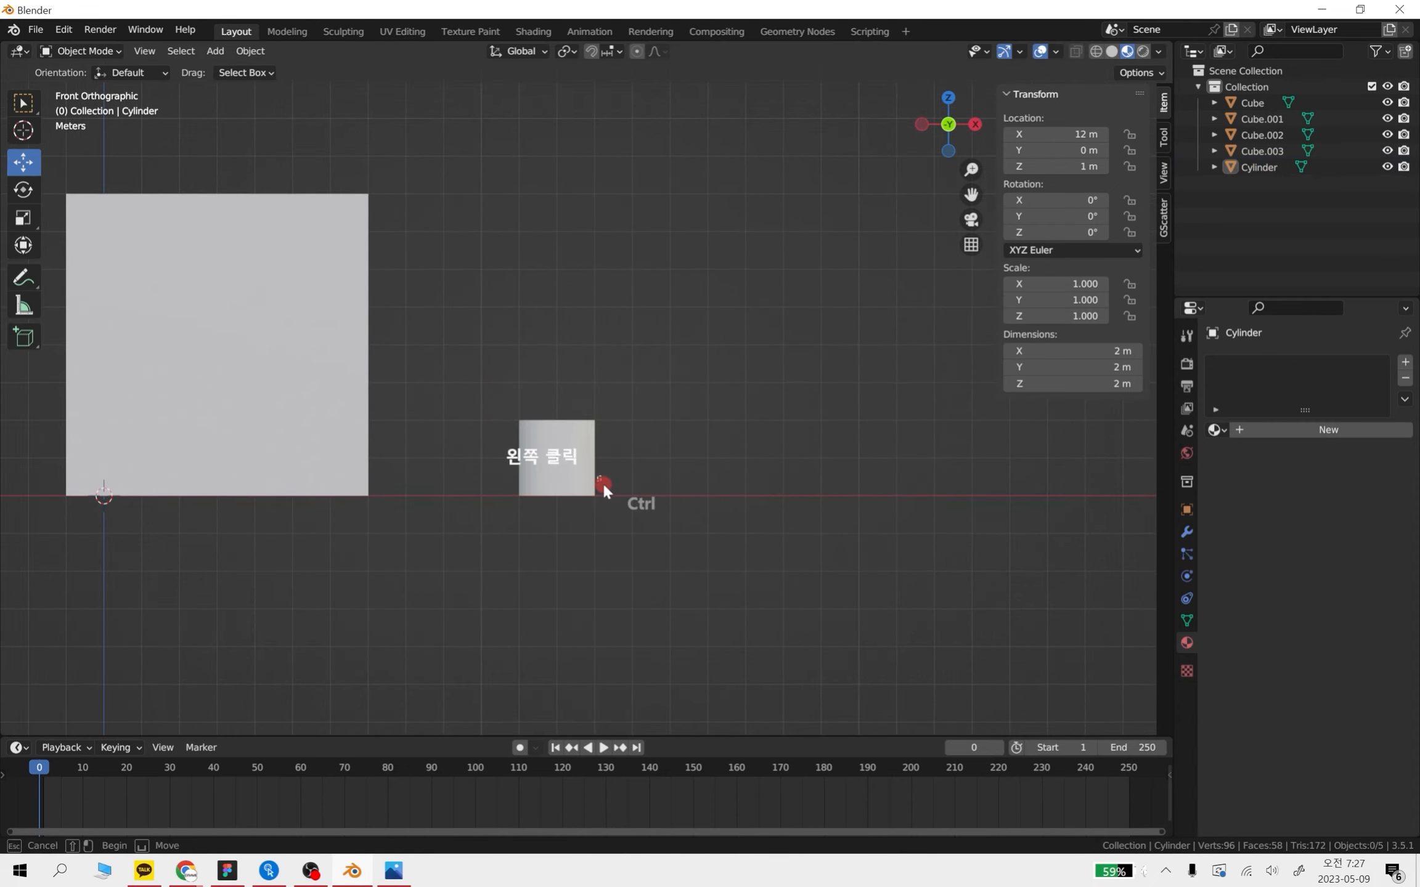
pyautogui.click(577, 448)
pyautogui.moveTo(724, 557)
pyautogui.mouseDown(button='middle')
pyautogui.moveTo(786, 564)
pyautogui.moveTo(722, 573)
pyautogui.moveTo(744, 535)
pyautogui.mouseUp(button='middle')
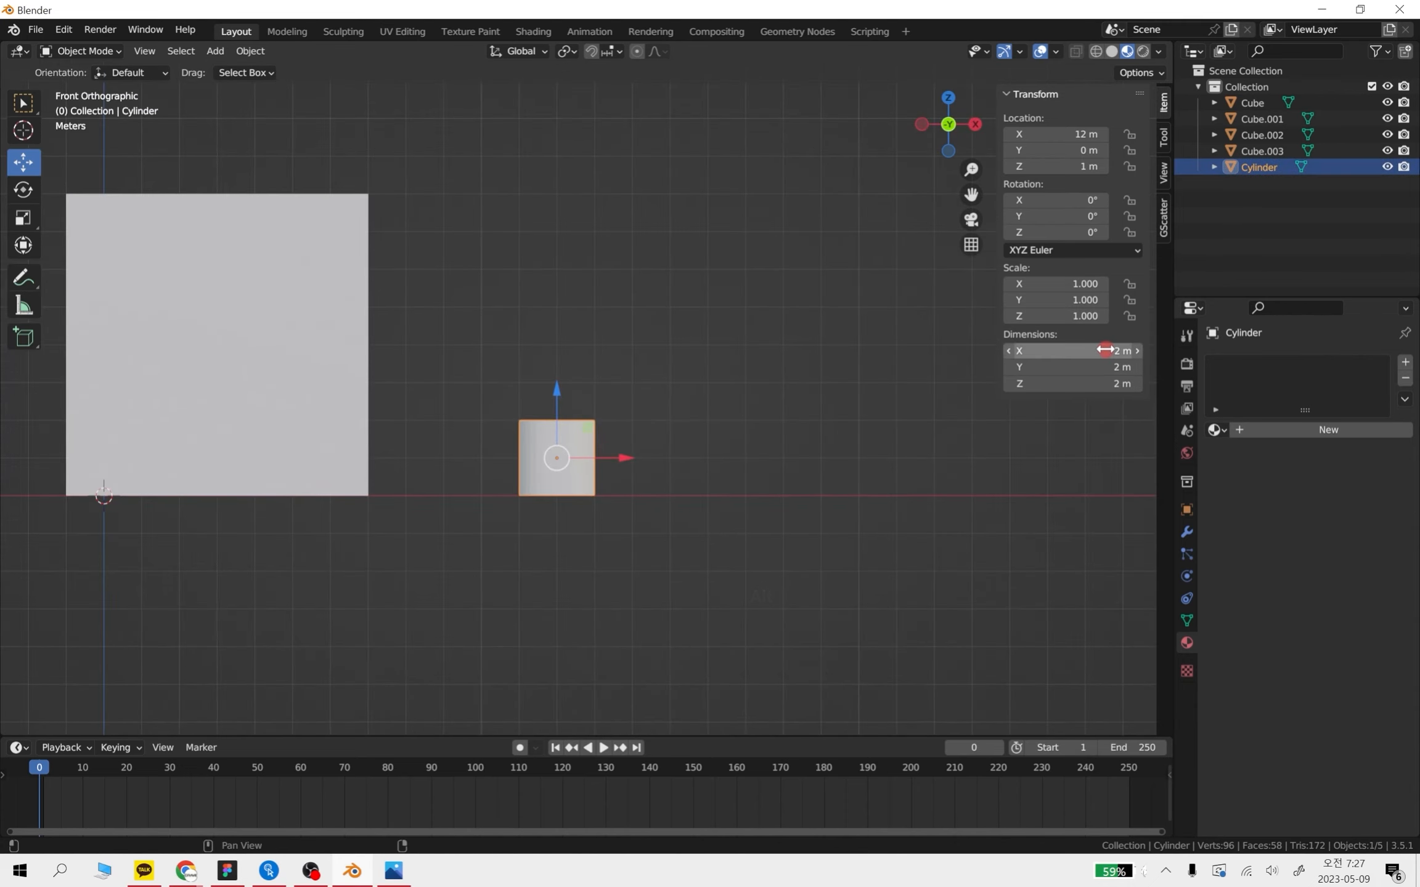
# Compare the cylinder with the doorway post, try a Z dimension of 6 m on the cylinder, and undo it
pyautogui.click(349, 346)
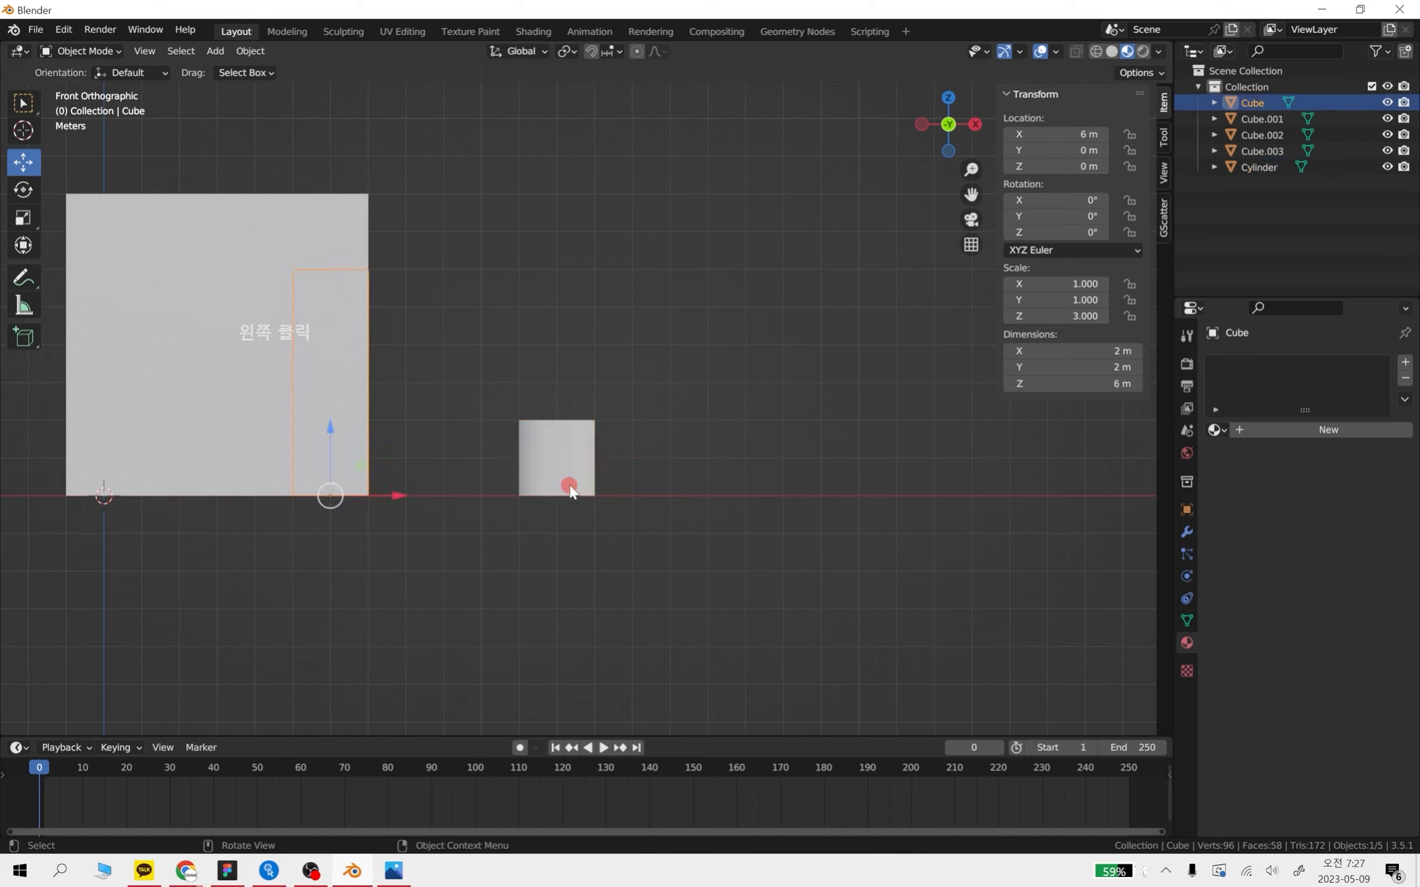
pyautogui.click(588, 469)
pyautogui.write('6')
pyautogui.press('Return')
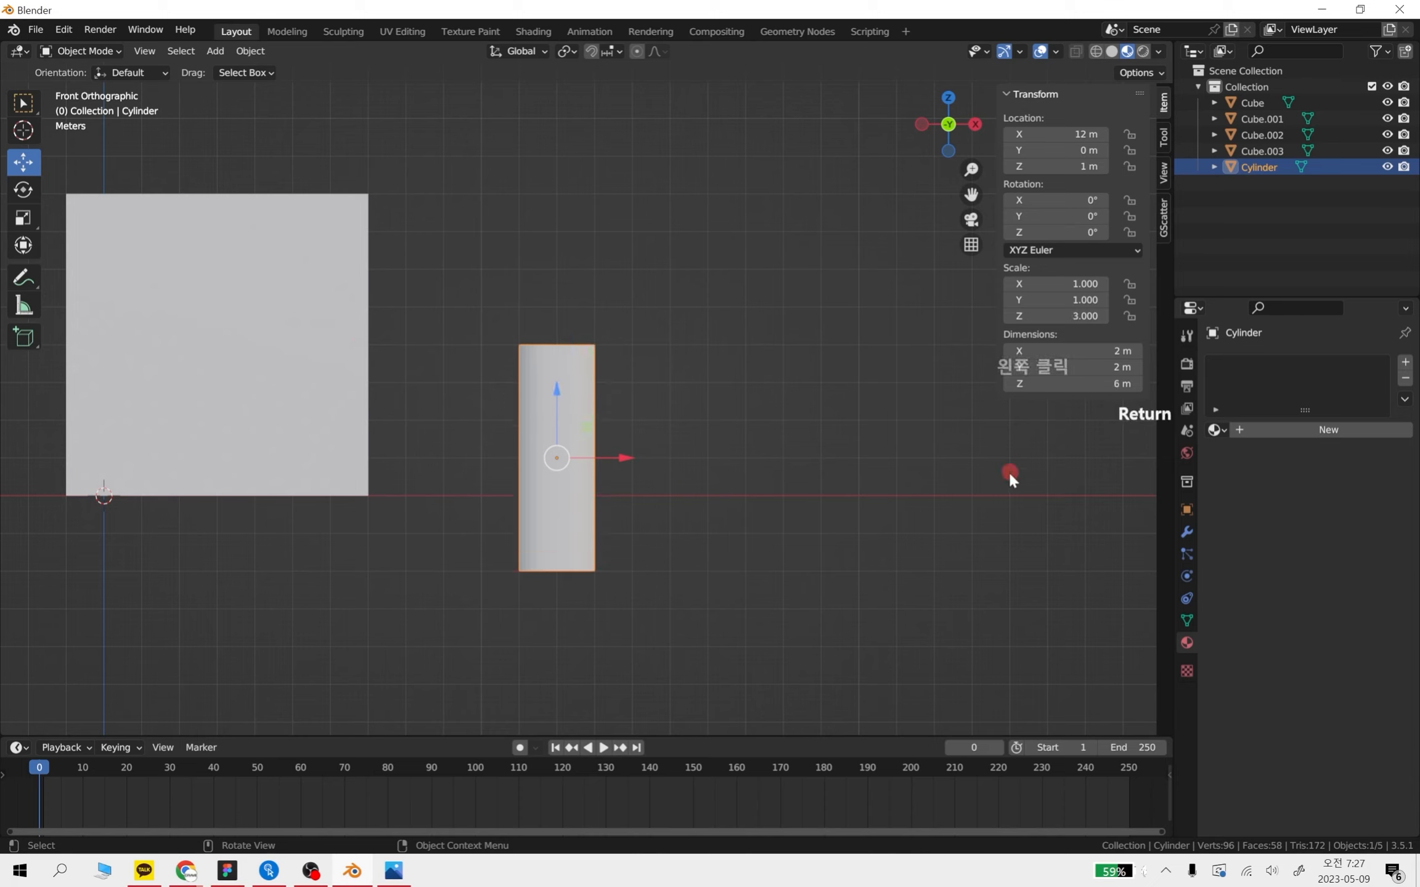
pyautogui.hotkey('ctrl', 'z')
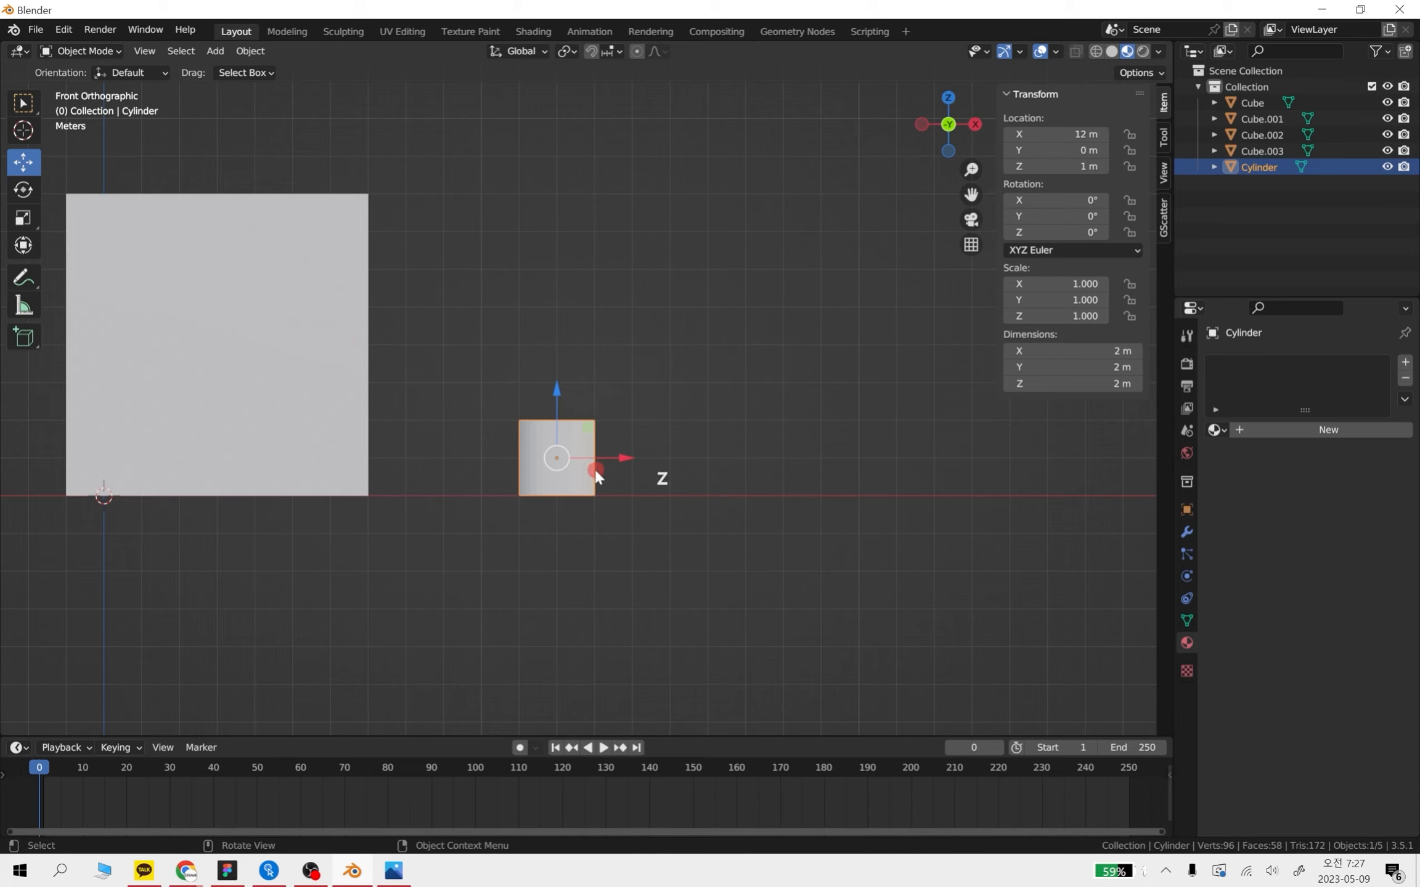
# Try setting the cylinder's origin to the 3D cursor, and undo it
pyautogui.rightClick(624, 458)
pyautogui.moveTo(583, 468)
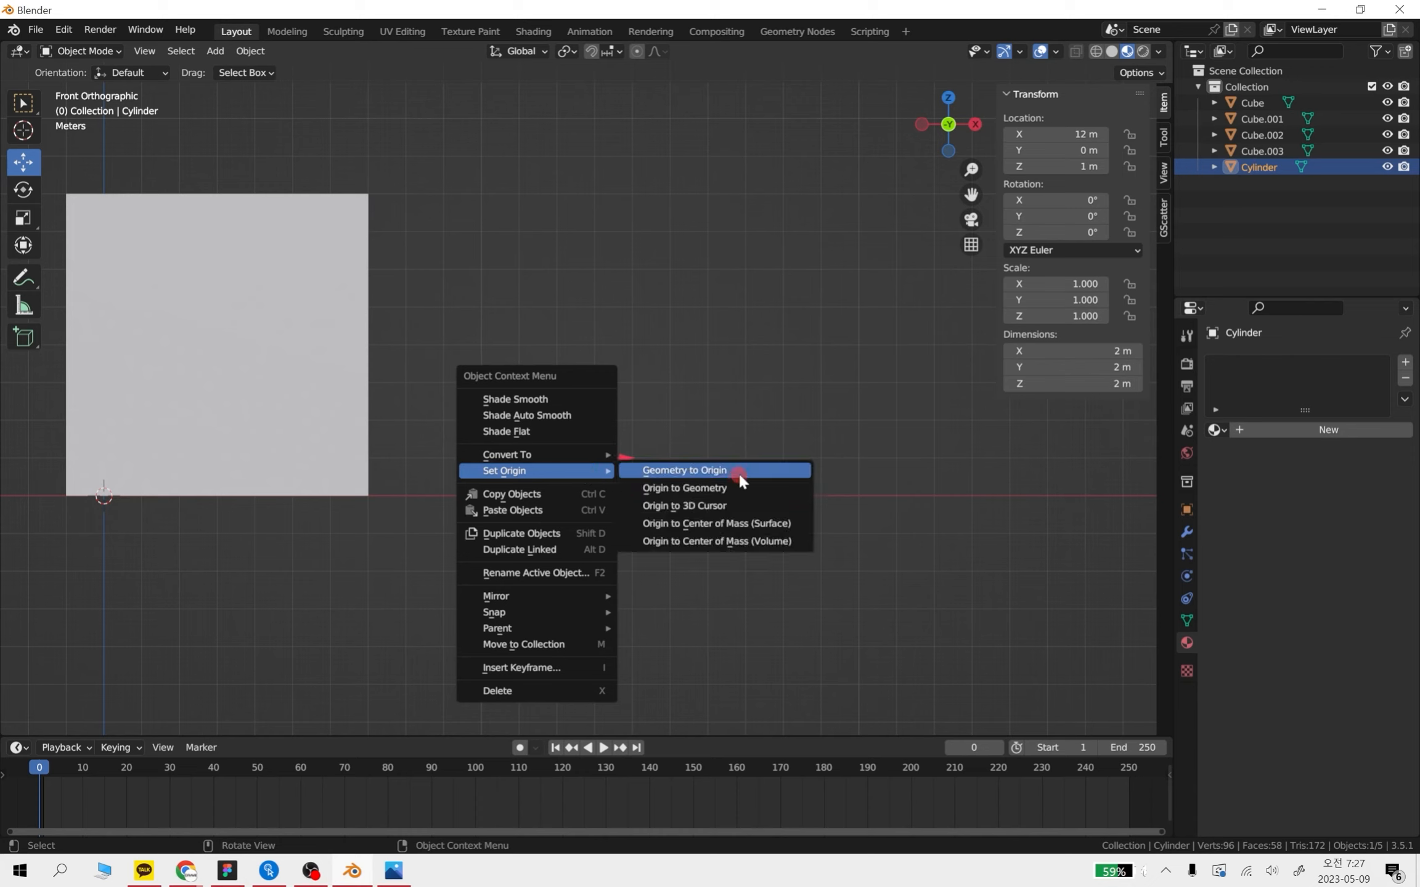
pyautogui.click(678, 502)
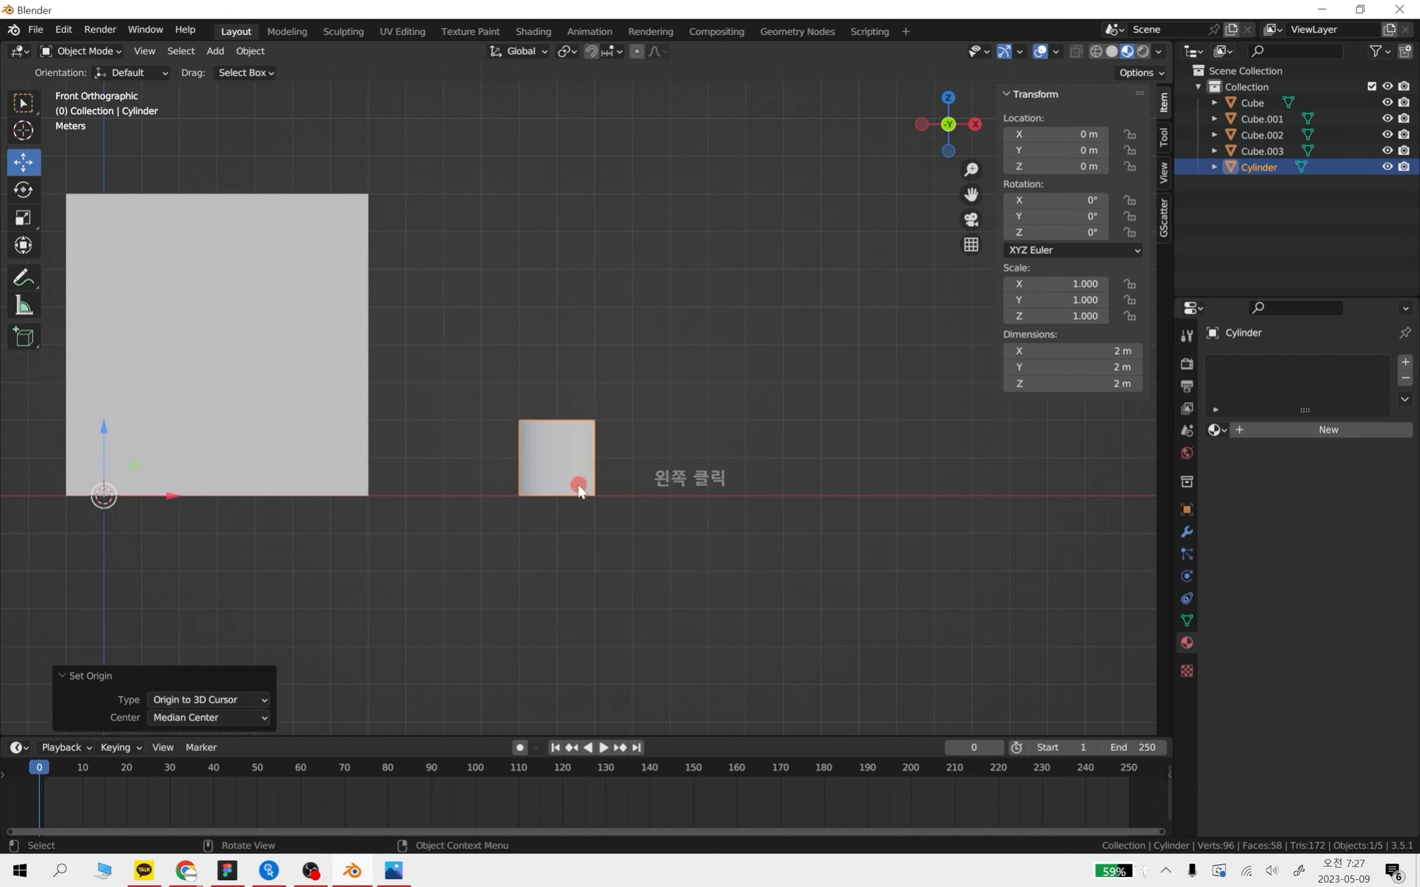
pyautogui.hotkey('ctrl', 'z')
# Select the four doorway blocks and move them together -15 m along X
pyautogui.scroll(-2, 513, 555)
pyautogui.scroll(-1, 514, 553)
pyautogui.moveTo(514, 553); pyautogui.dragTo(737, 562, button='middle')
pyautogui.moveTo(736, 554); pyautogui.dragTo(484, 319)
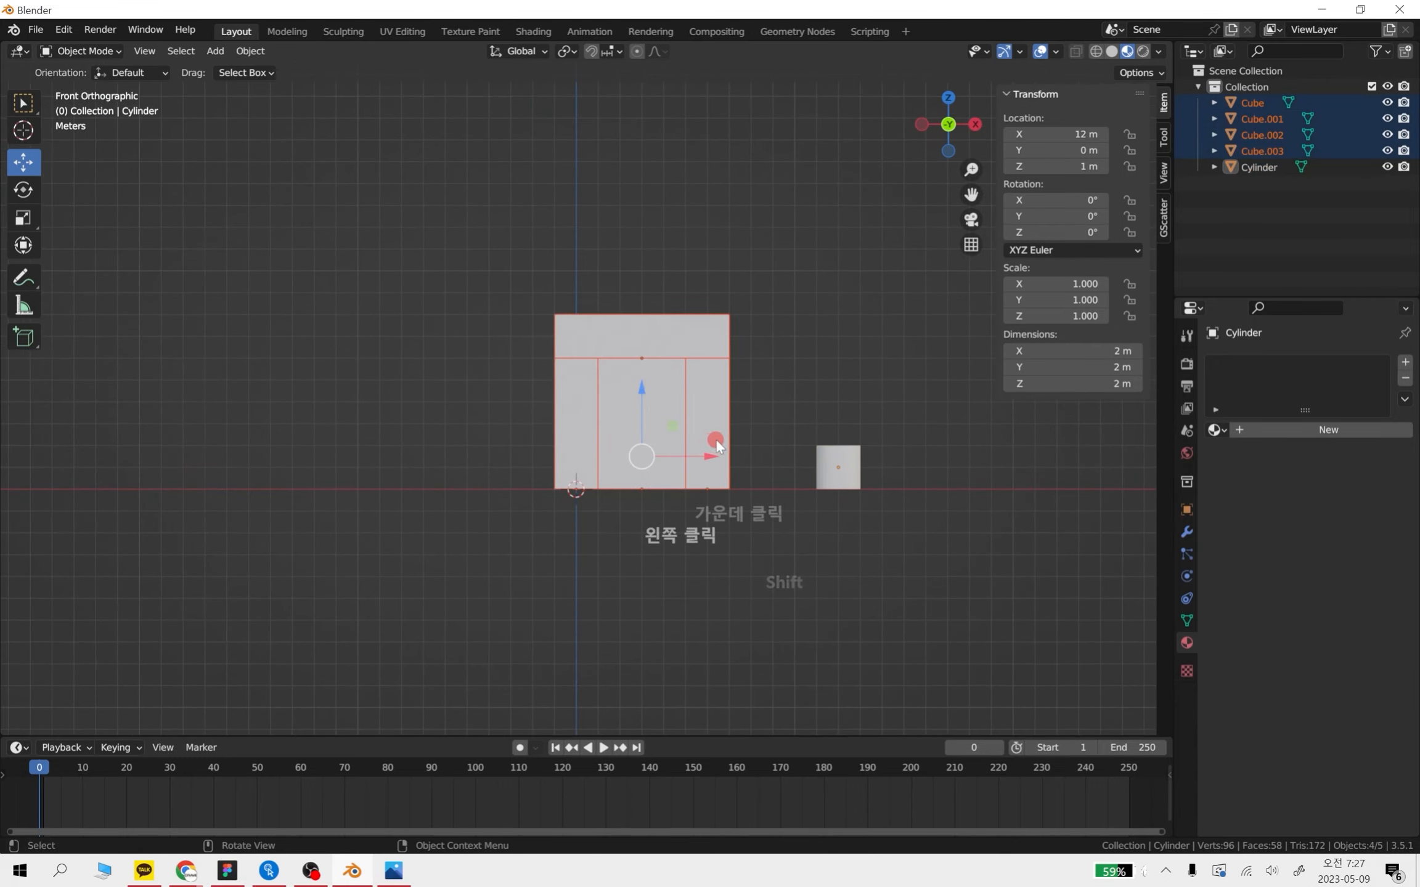
pyautogui.moveTo(711, 453); pyautogui.dragTo(374, 462)
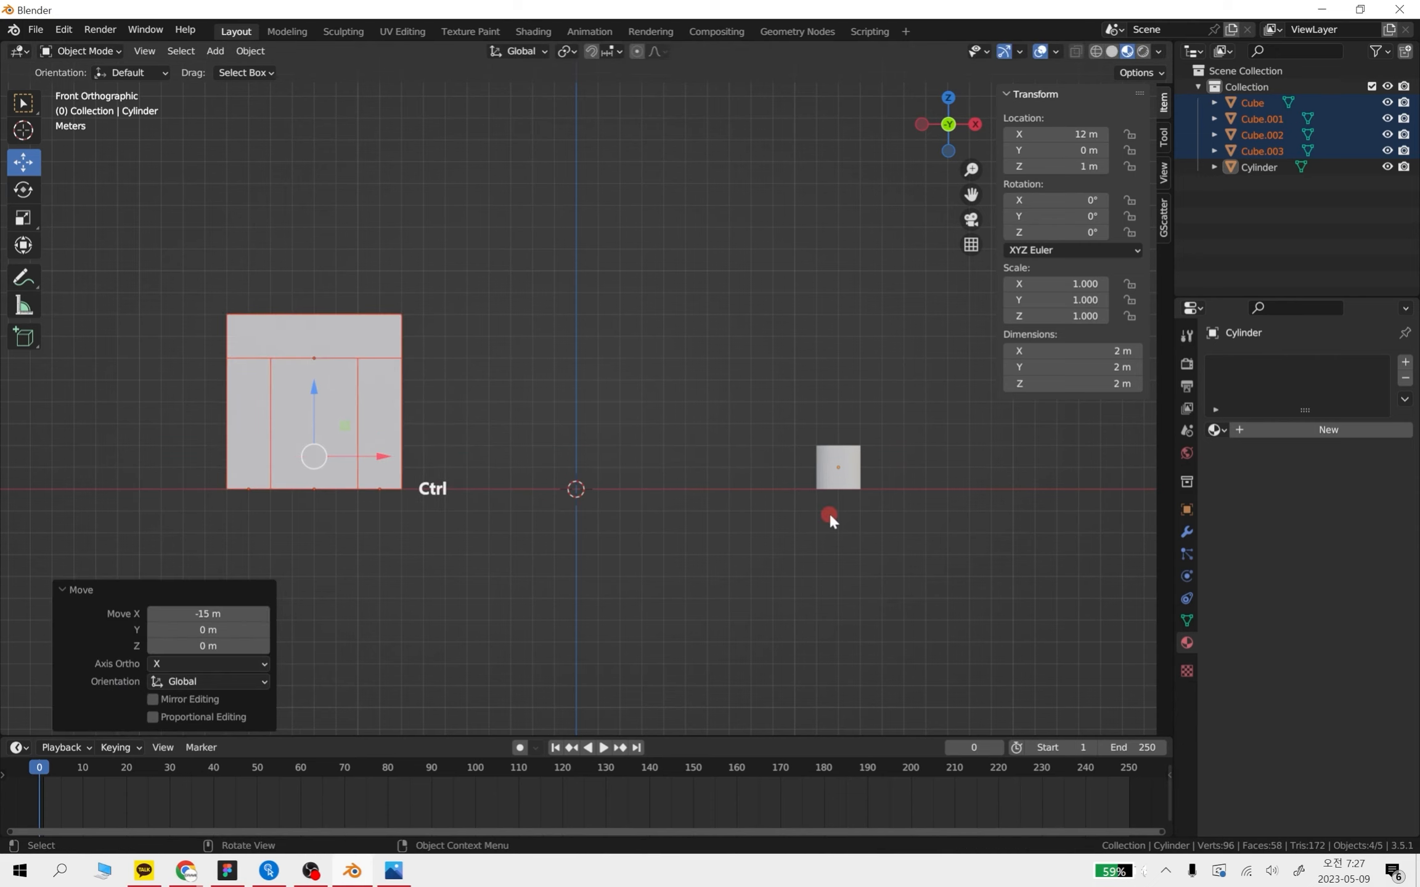
# Move the cylinder -12 m along X onto the world's Z axis and set its origin to the 3D cursor
pyautogui.click(835, 468)
pyautogui.keyDown('ctrl'); pyautogui.moveTo(882, 470); pyautogui.dragTo(619, 472); pyautogui.keyUp('ctrl')
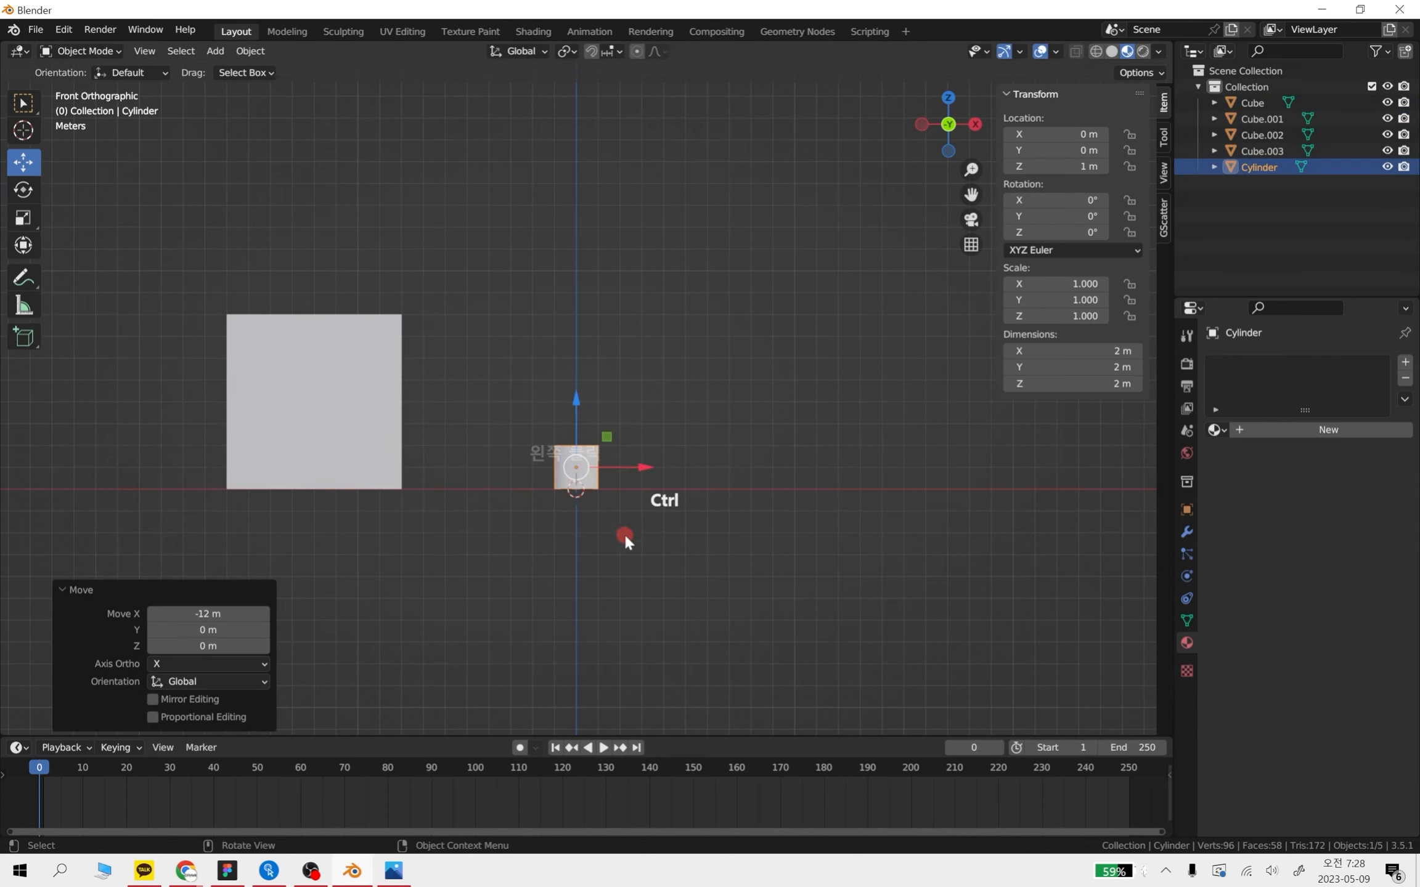
pyautogui.click(576, 467)
pyautogui.rightClick(585, 468)
pyautogui.moveTo(584, 465)
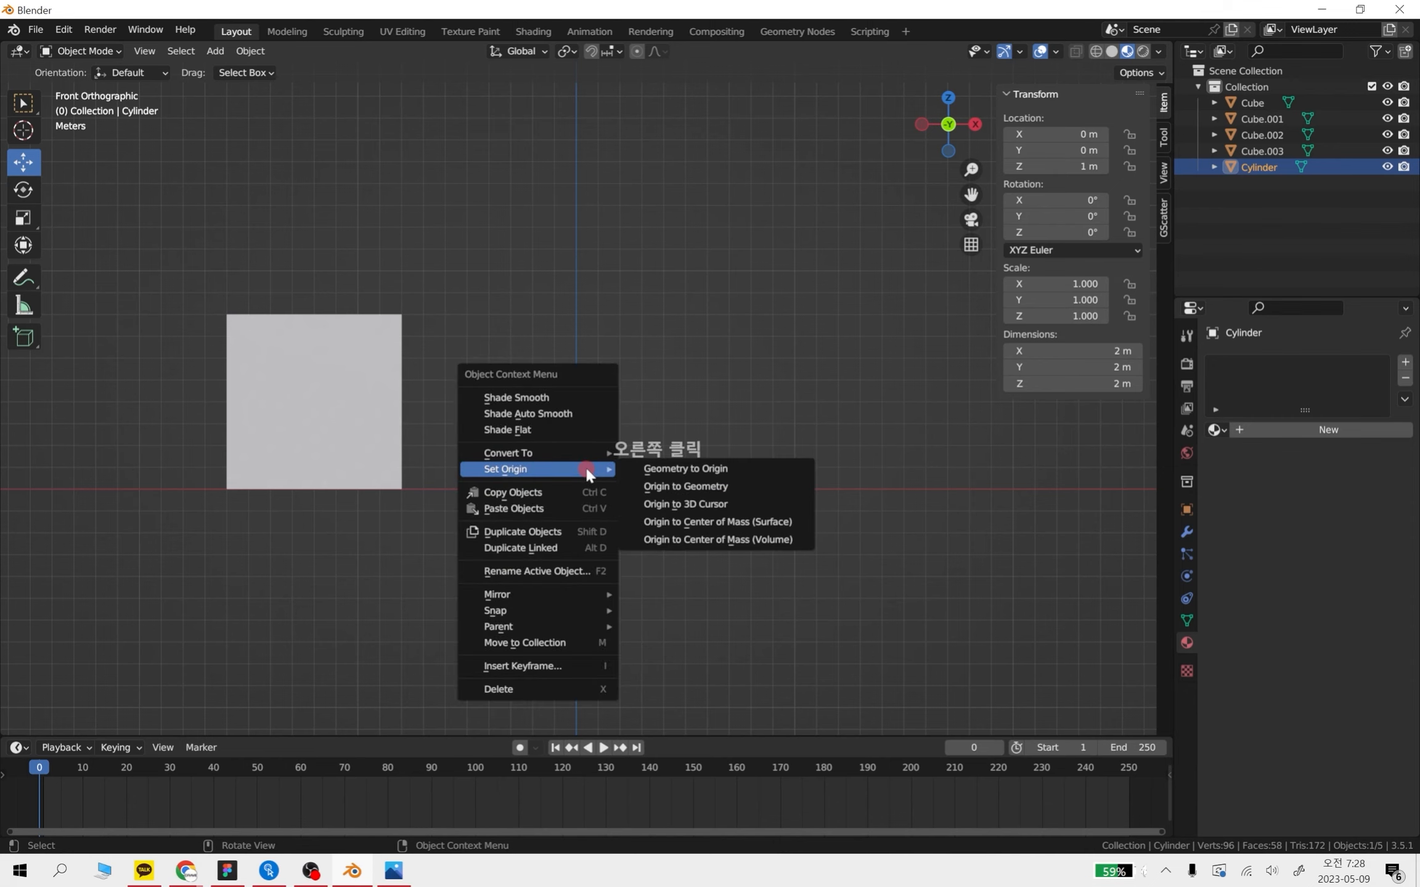
pyautogui.click(708, 506)
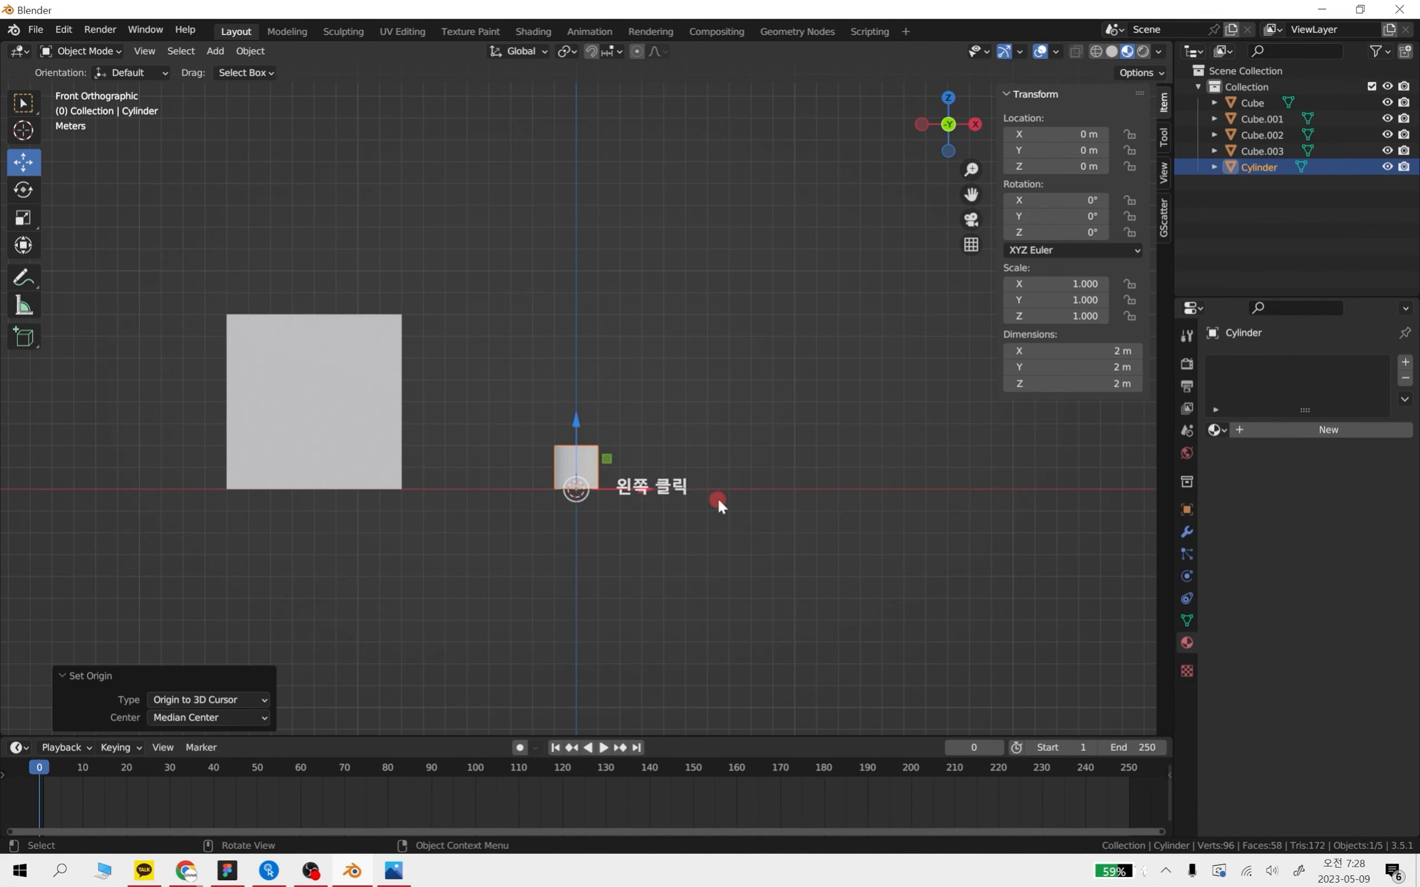
# Set the cylinder's Z dimension to 6 m
pyautogui.scroll(4, 716, 496)
pyautogui.scroll(-2, 714, 603)
pyautogui.click(1114, 385)
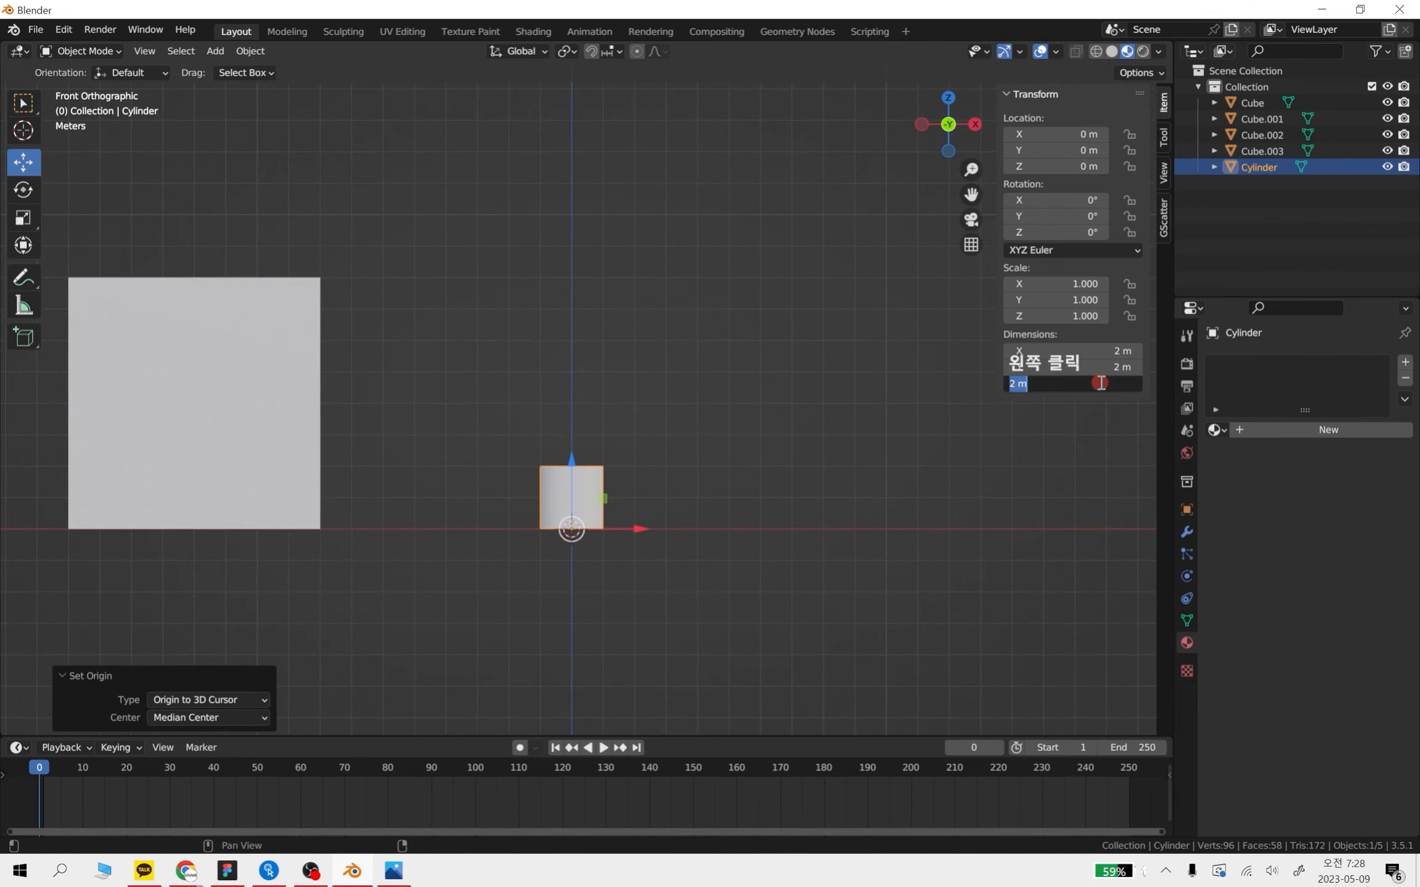
pyautogui.write('6')
pyautogui.press('Return')
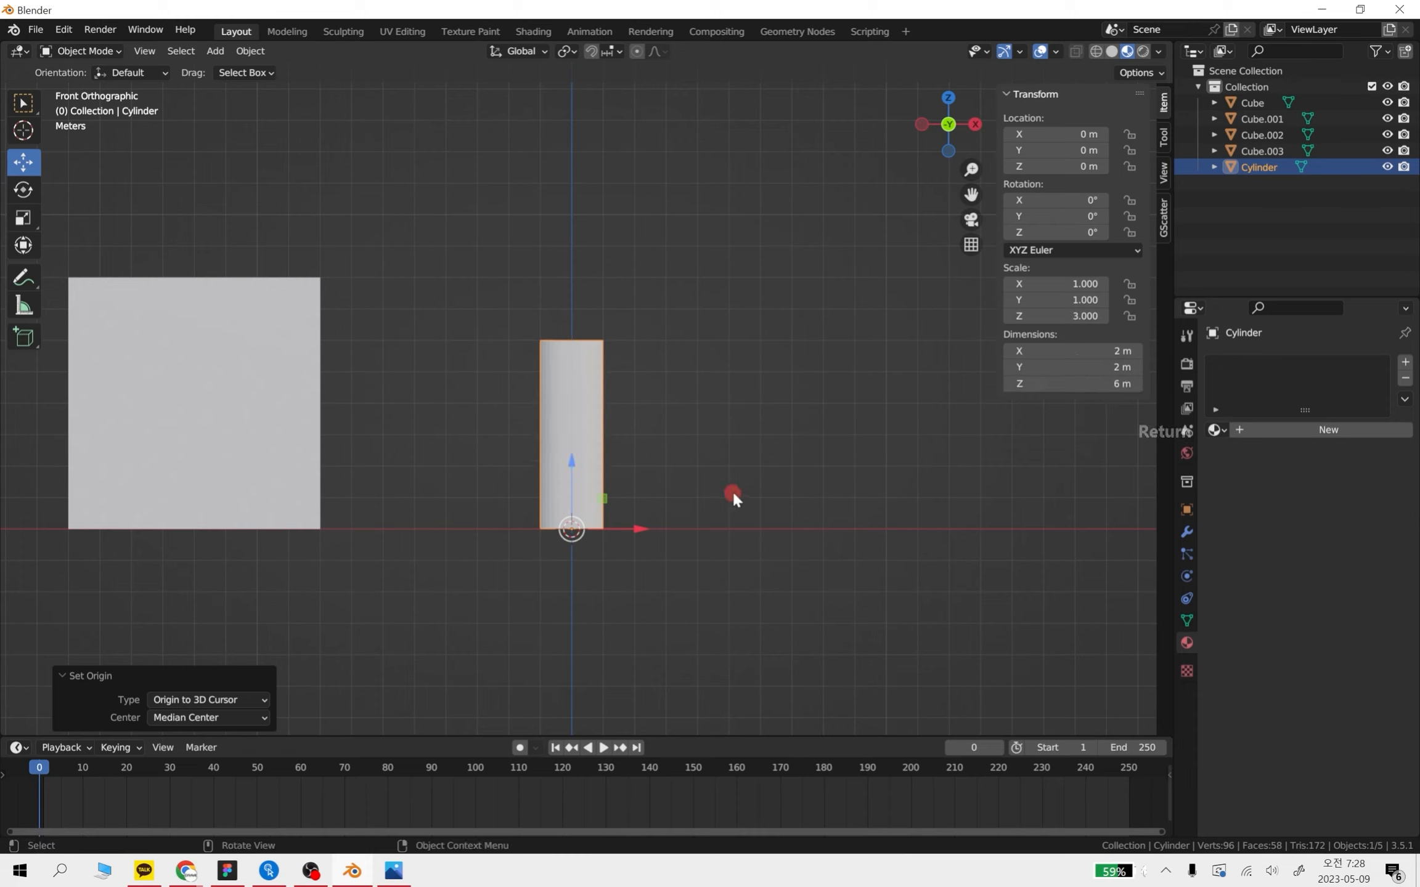
# Paste a copy of the cylinder in place and set the original cylinder's X location to 8 m
pyautogui.hotkey('ctrl', 'c')
pyautogui.hotkey('ctrl', 'v')
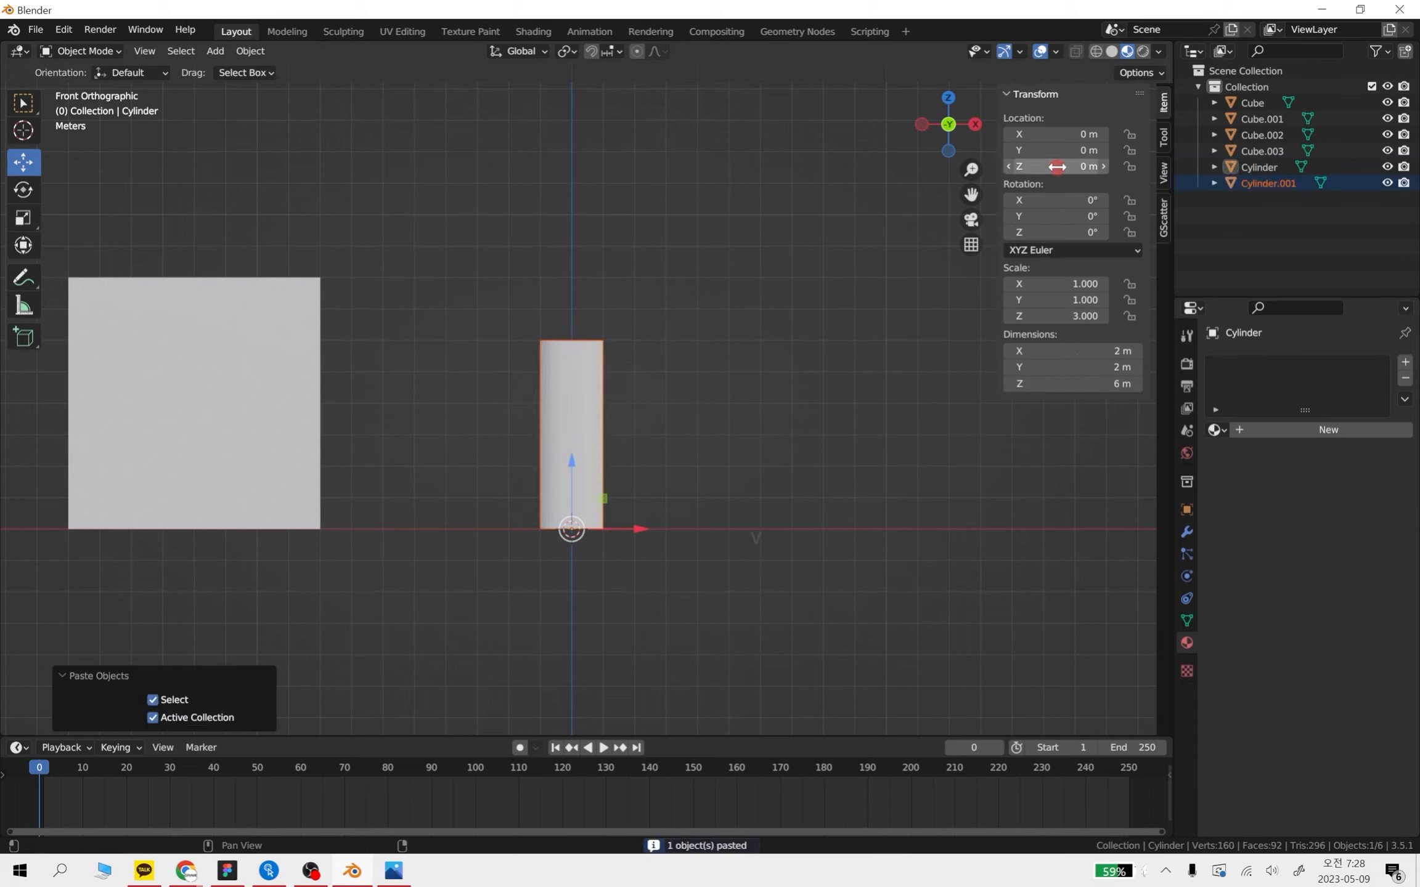
pyautogui.click(1082, 133)
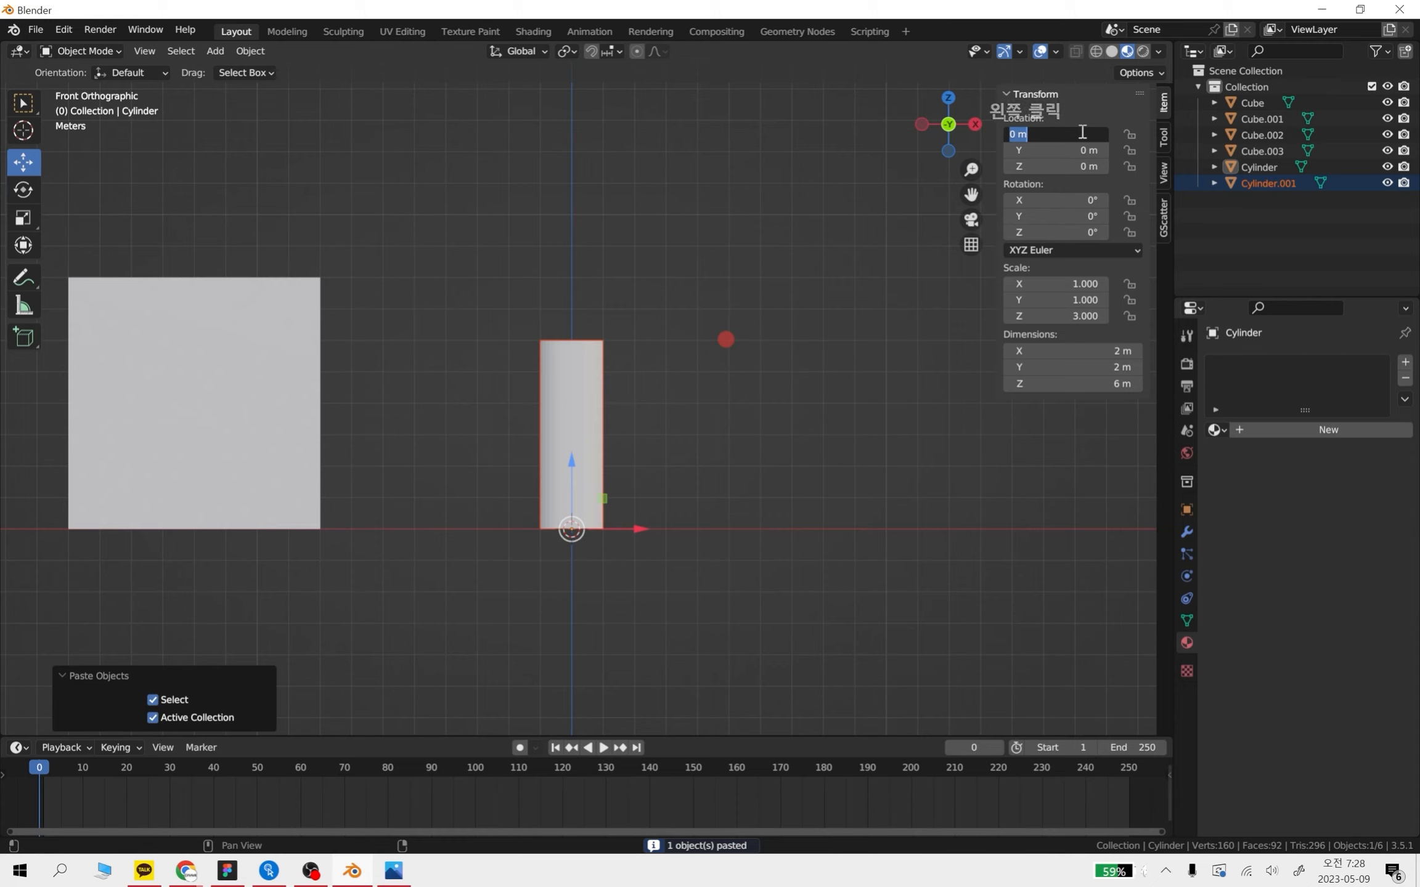
pyautogui.write('8')
pyautogui.press('Return')
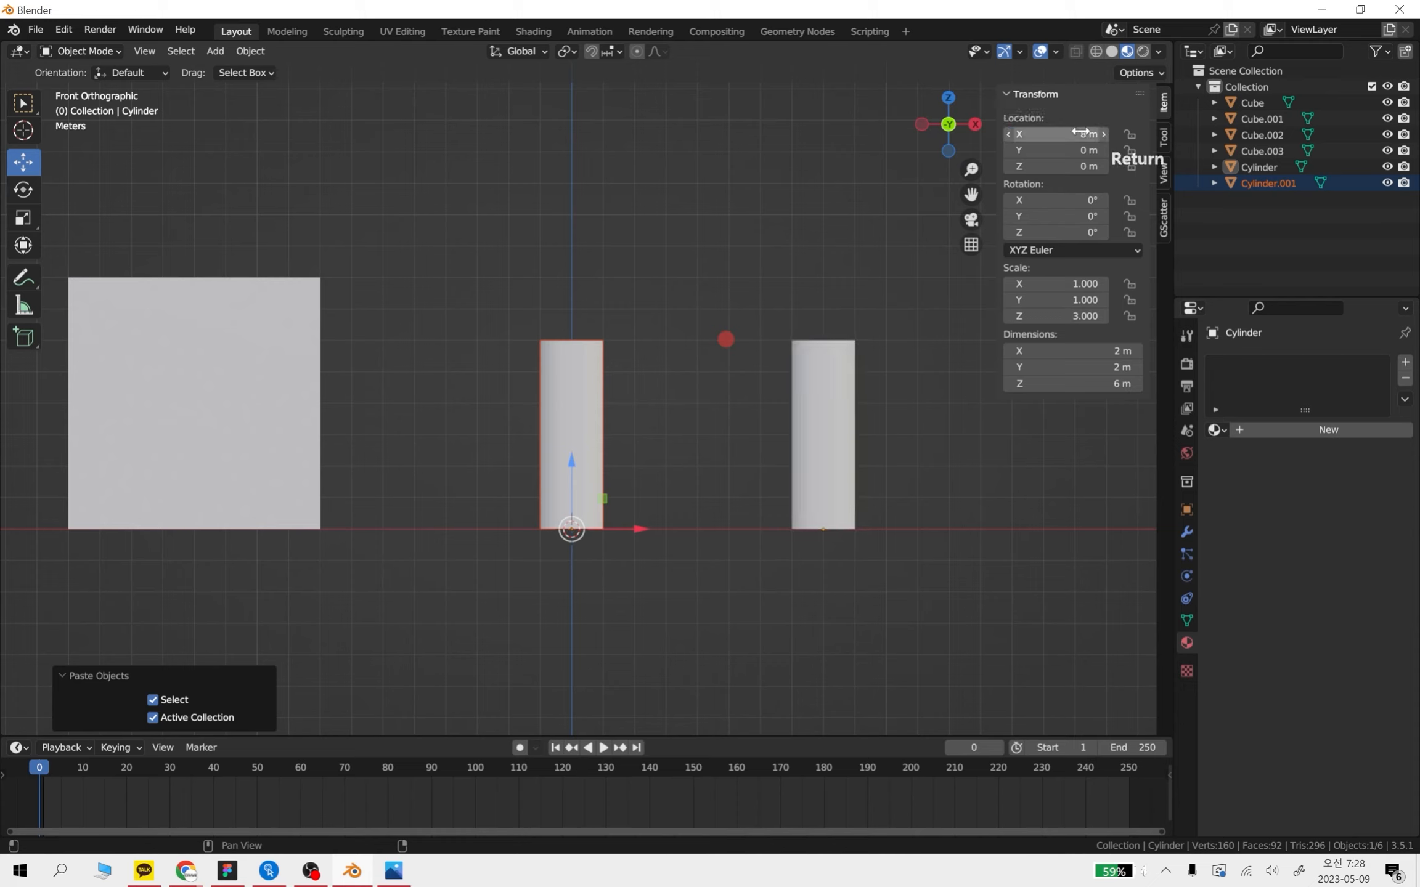
# Bring the original cylinder closer to the copy by setting its X location to 6 m
pyautogui.click(848, 404)
pyautogui.click(1073, 133)
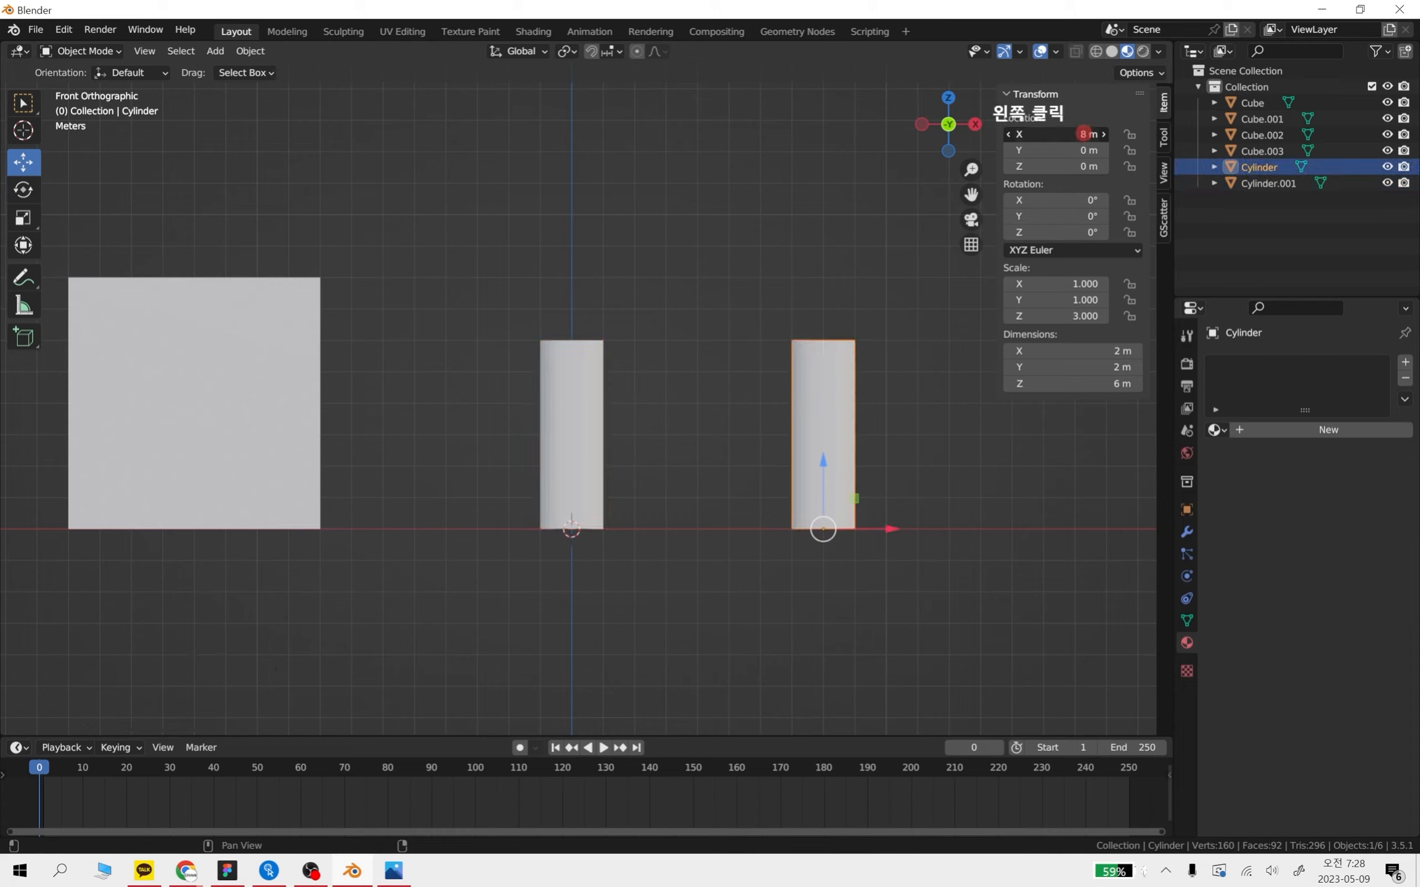
pyautogui.write('6')
pyautogui.press('Return')
pyautogui.click(899, 448)
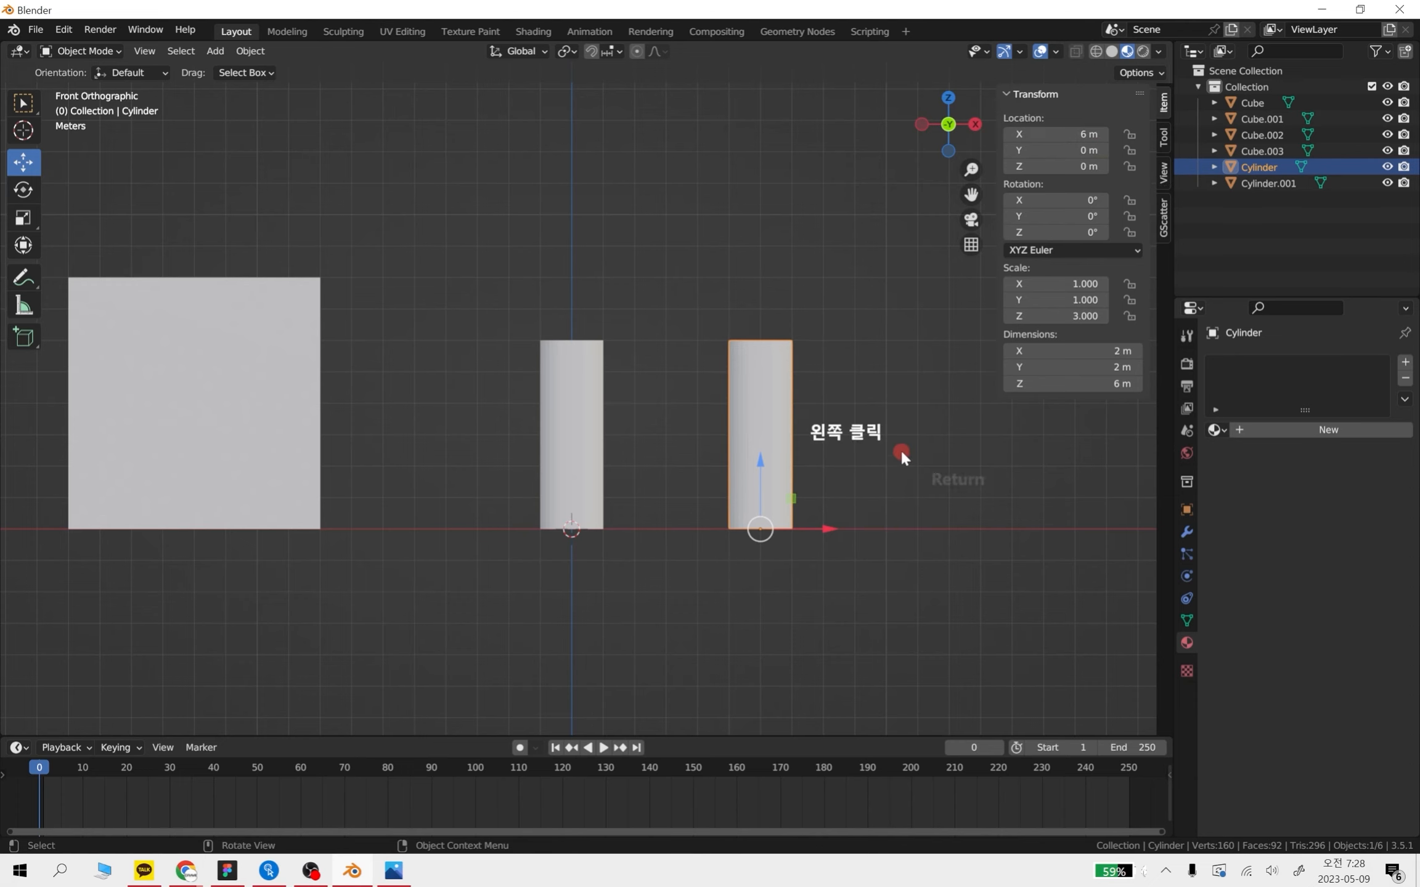
# Examine the two cylinder posts, and the location and dimensions of the door block in the finished doorway
pyautogui.click(591, 431)
pyautogui.scroll(-1, 604, 428)
pyautogui.scroll(2, 825, 499)
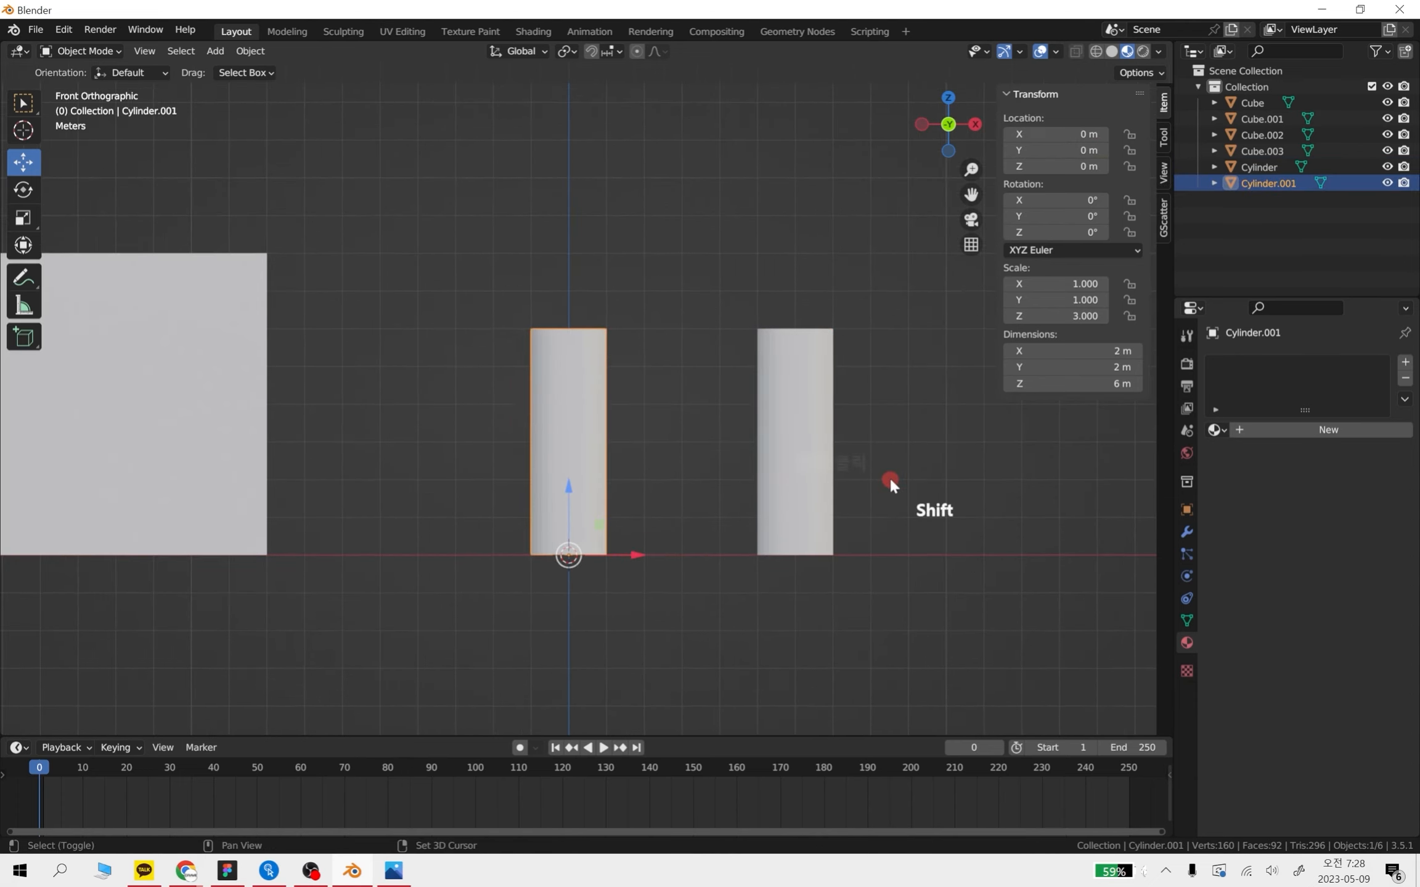
pyautogui.keyDown('shift'); pyautogui.moveTo(890, 481); pyautogui.dragTo(759, 572, button='middle'); pyautogui.keyUp('shift')
pyautogui.click(608, 508)
pyautogui.scroll(-2, 620, 534)
pyautogui.scroll(-1, 428, 539)
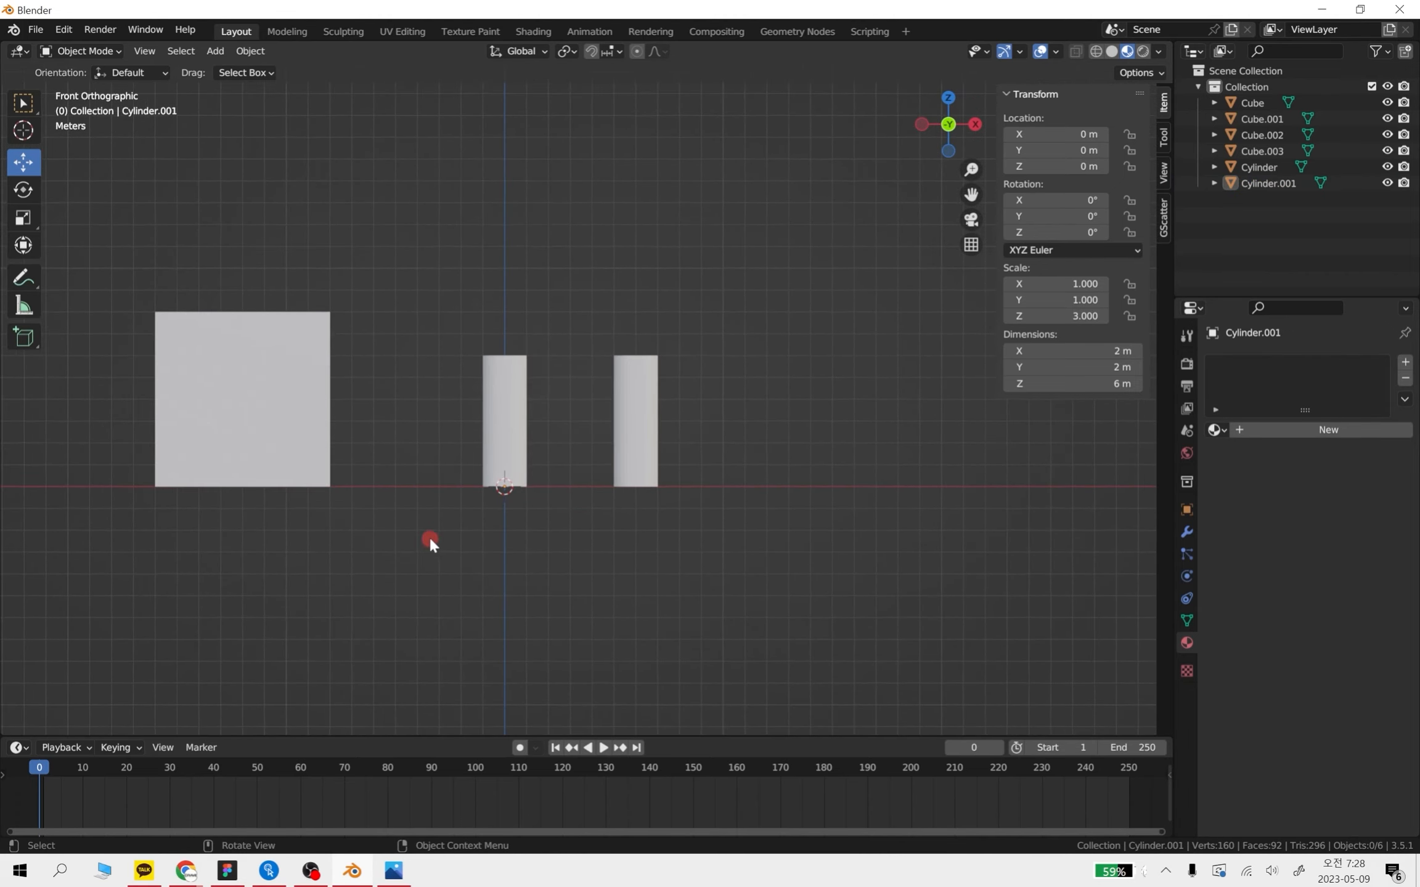
pyautogui.keyDown('shift'); pyautogui.moveTo(428, 538); pyautogui.dragTo(535, 529, button='middle'); pyautogui.keyUp('shift')
pyautogui.scroll(4, 394, 480)
pyautogui.keyDown('shift'); pyautogui.moveTo(377, 472); pyautogui.dragTo(763, 466, button='middle'); pyautogui.keyUp('shift')
pyautogui.click(469, 448)
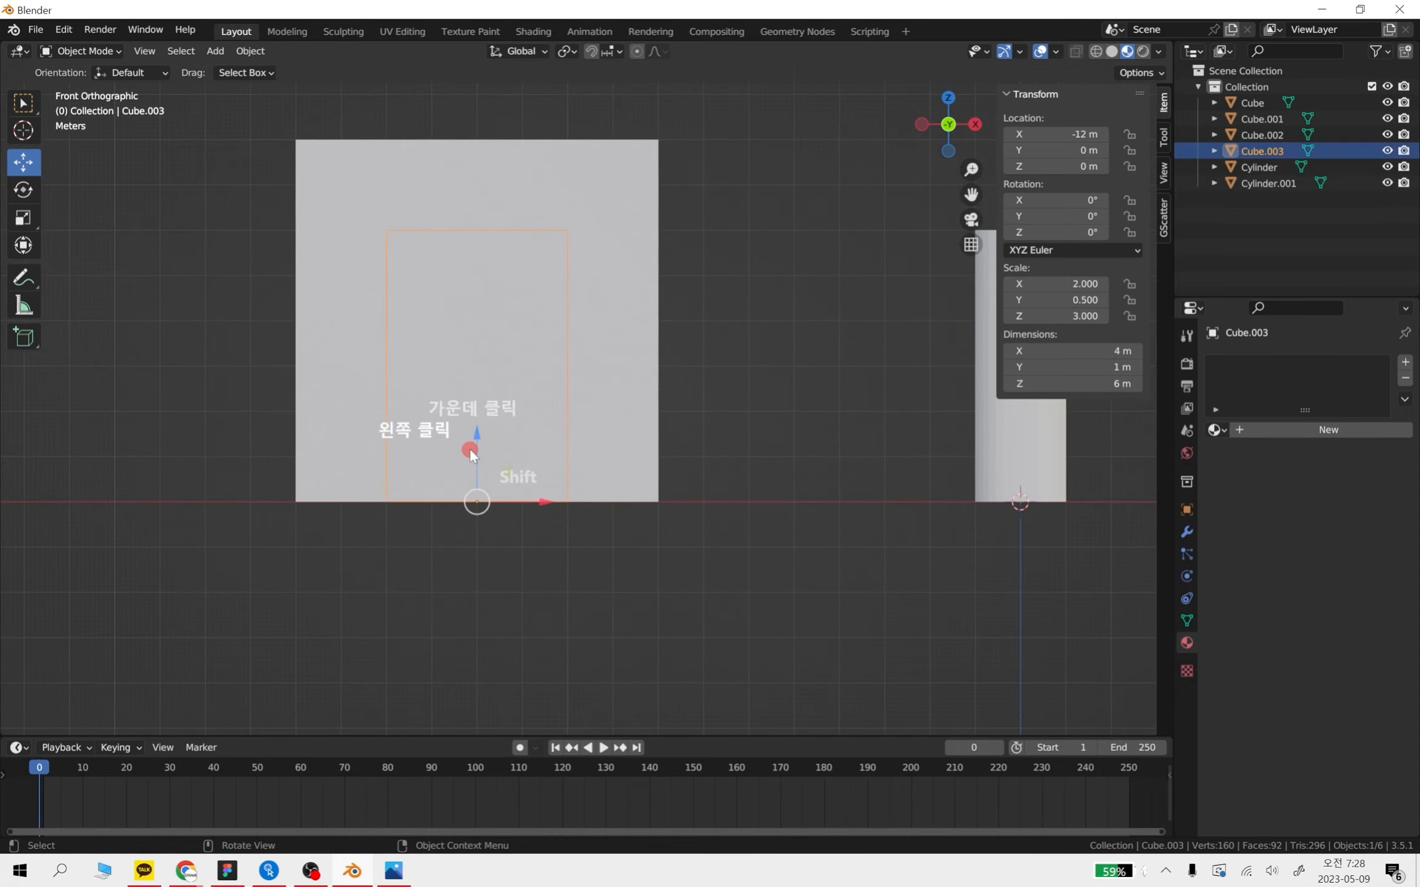
# Try to rotate the door block around the Z axis, and undo the rotation
pyautogui.moveTo(516, 539); pyautogui.dragTo(547, 443, button='middle')
pyautogui.click(23, 190)
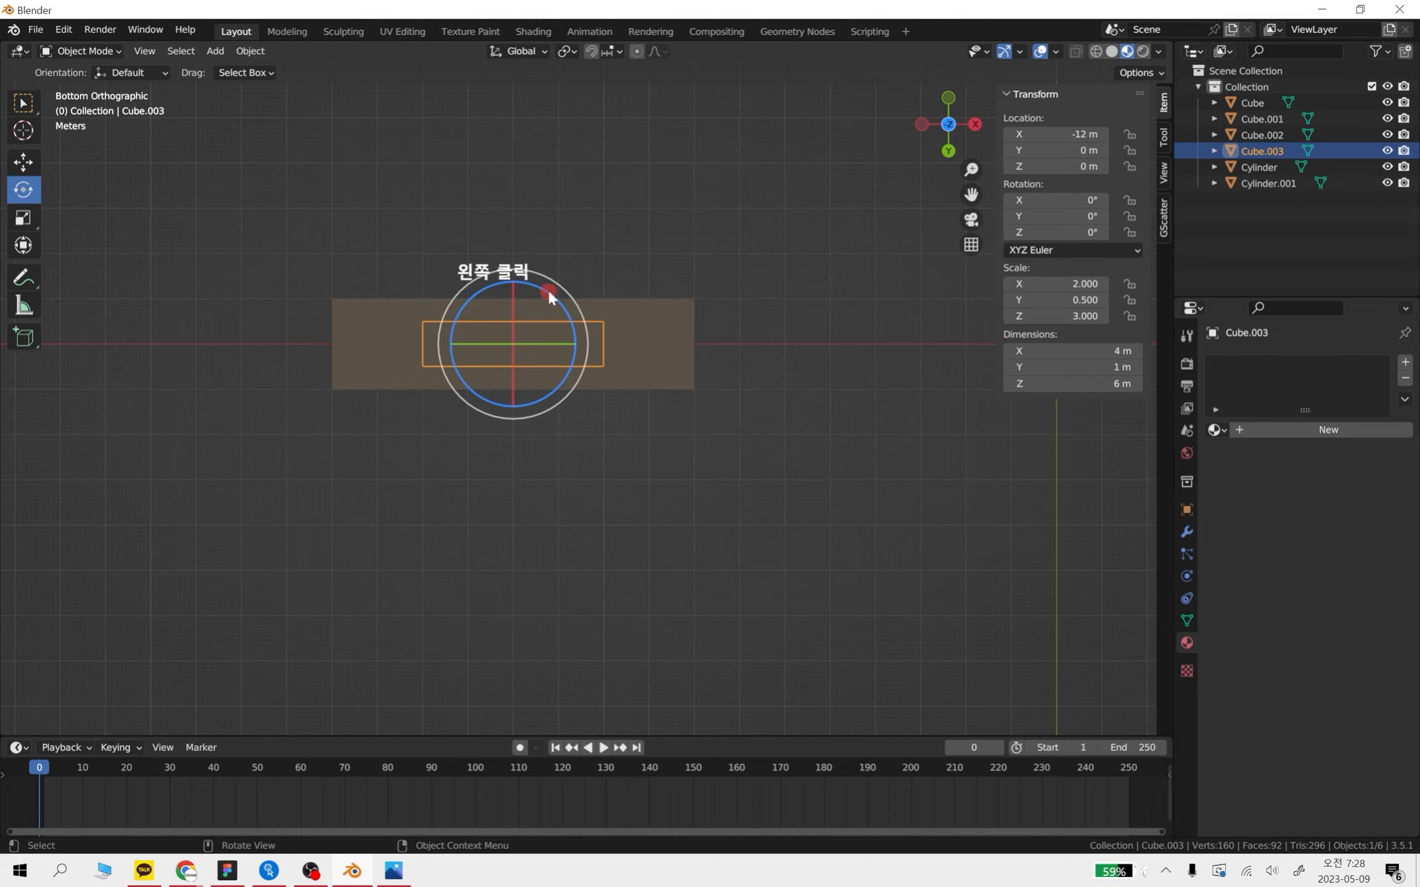
pyautogui.moveTo(547, 287); pyautogui.dragTo(556, 439)
pyautogui.hotkey('ctrl', 'z')
pyautogui.moveTo(598, 419); pyautogui.dragTo(828, 573, button='middle')
pyautogui.keyDown('shift'); pyautogui.moveTo(1110, 583); pyautogui.dragTo(886, 594, button='middle'); pyautogui.keyUp('shift')
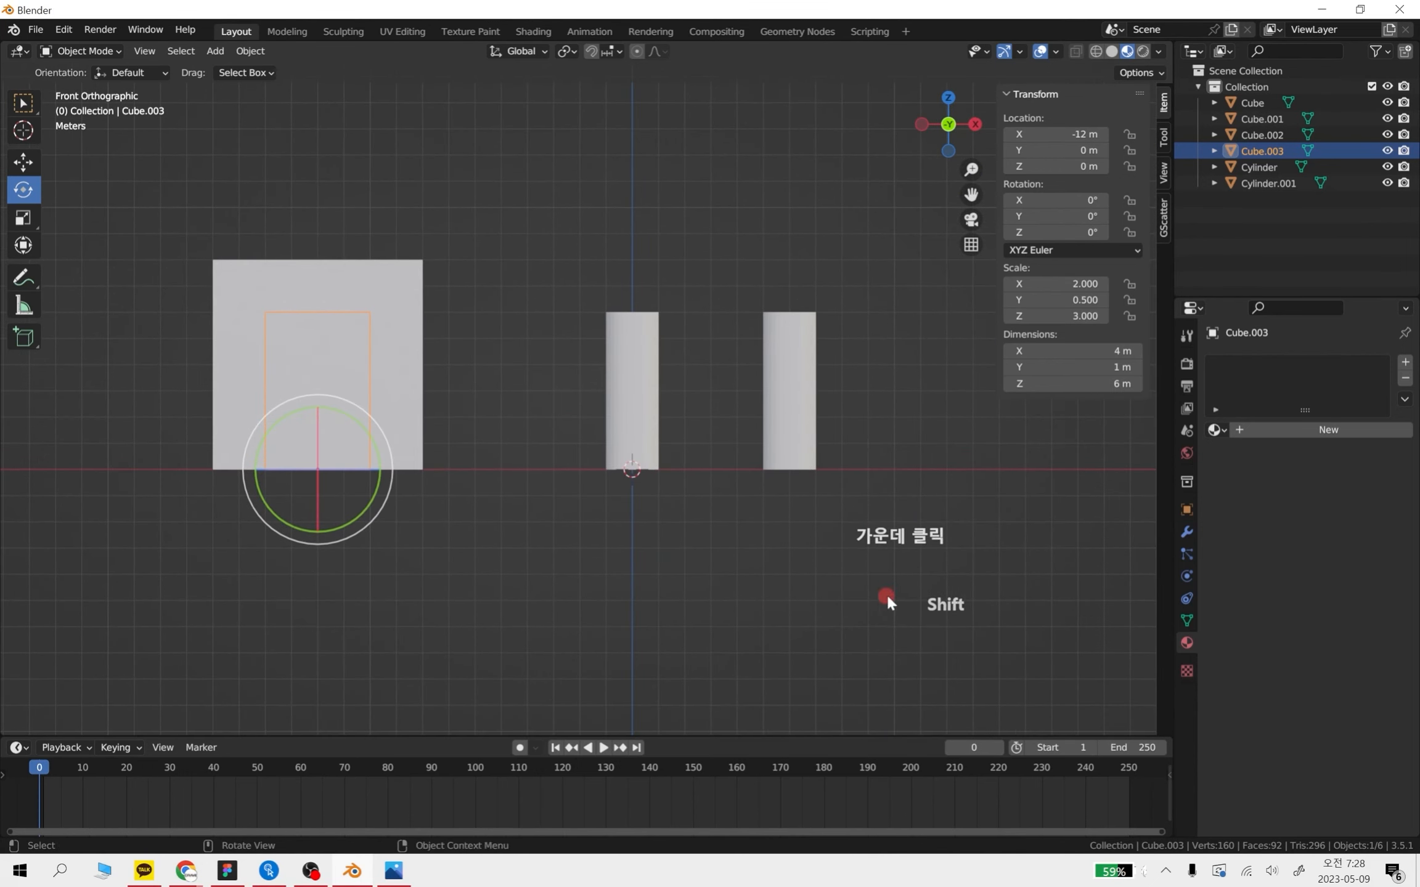
# Move both cylinder posts together along the X axis, farther away from the cube doorway
pyautogui.moveTo(914, 574); pyautogui.dragTo(580, 337)
pyautogui.click(19, 159)
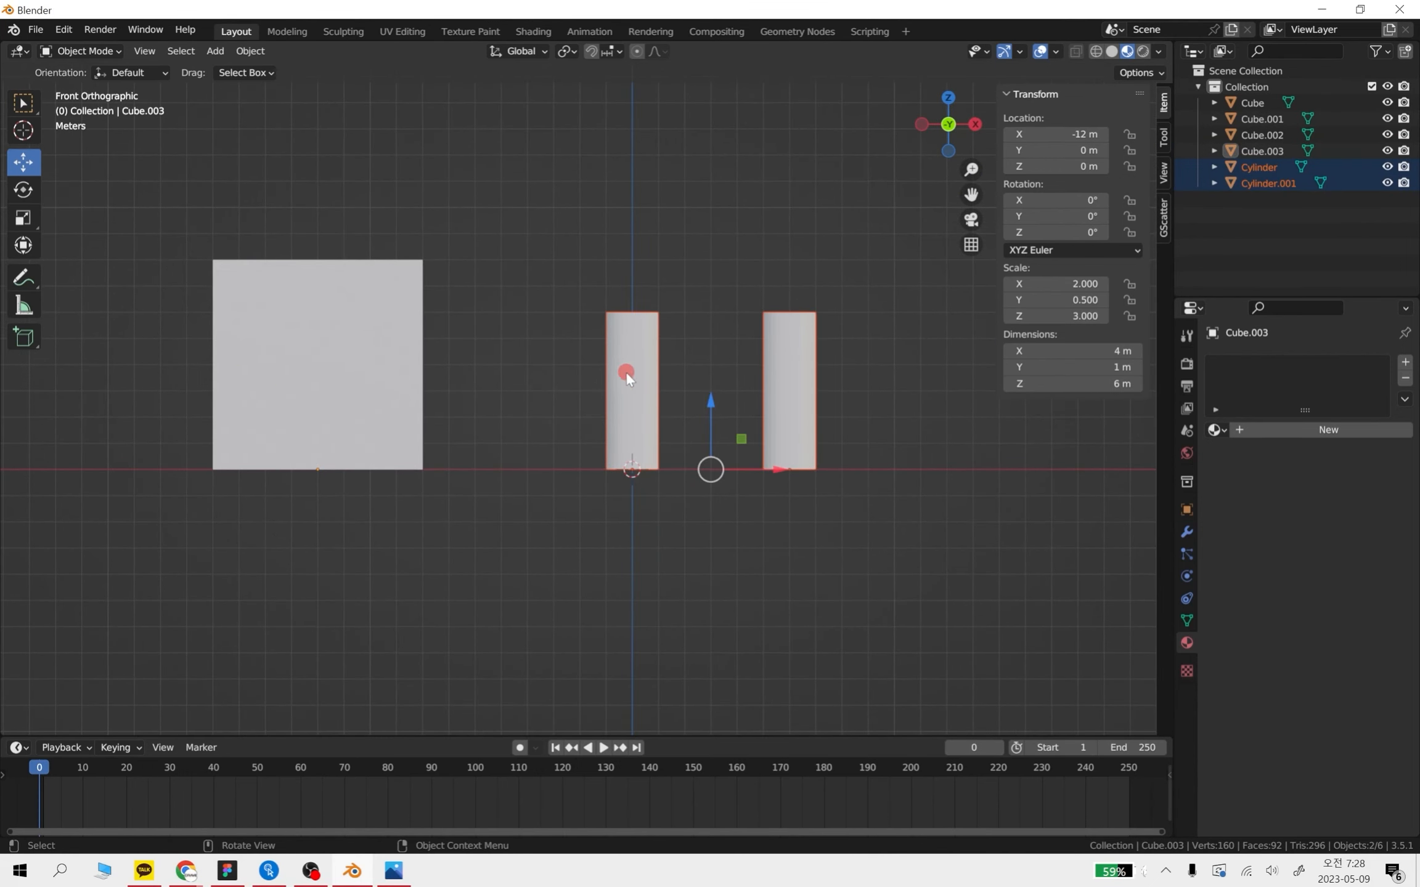
pyautogui.moveTo(766, 469); pyautogui.dragTo(1021, 499)
pyautogui.click(391, 516)
# Select all four parts of the cube doorway and move them 12 m along X to the world origin
pyautogui.moveTo(392, 520); pyautogui.dragTo(1136, 521, button='middle')
pyautogui.scroll(4, 323, 363)
pyautogui.scroll(-1, 658, 431)
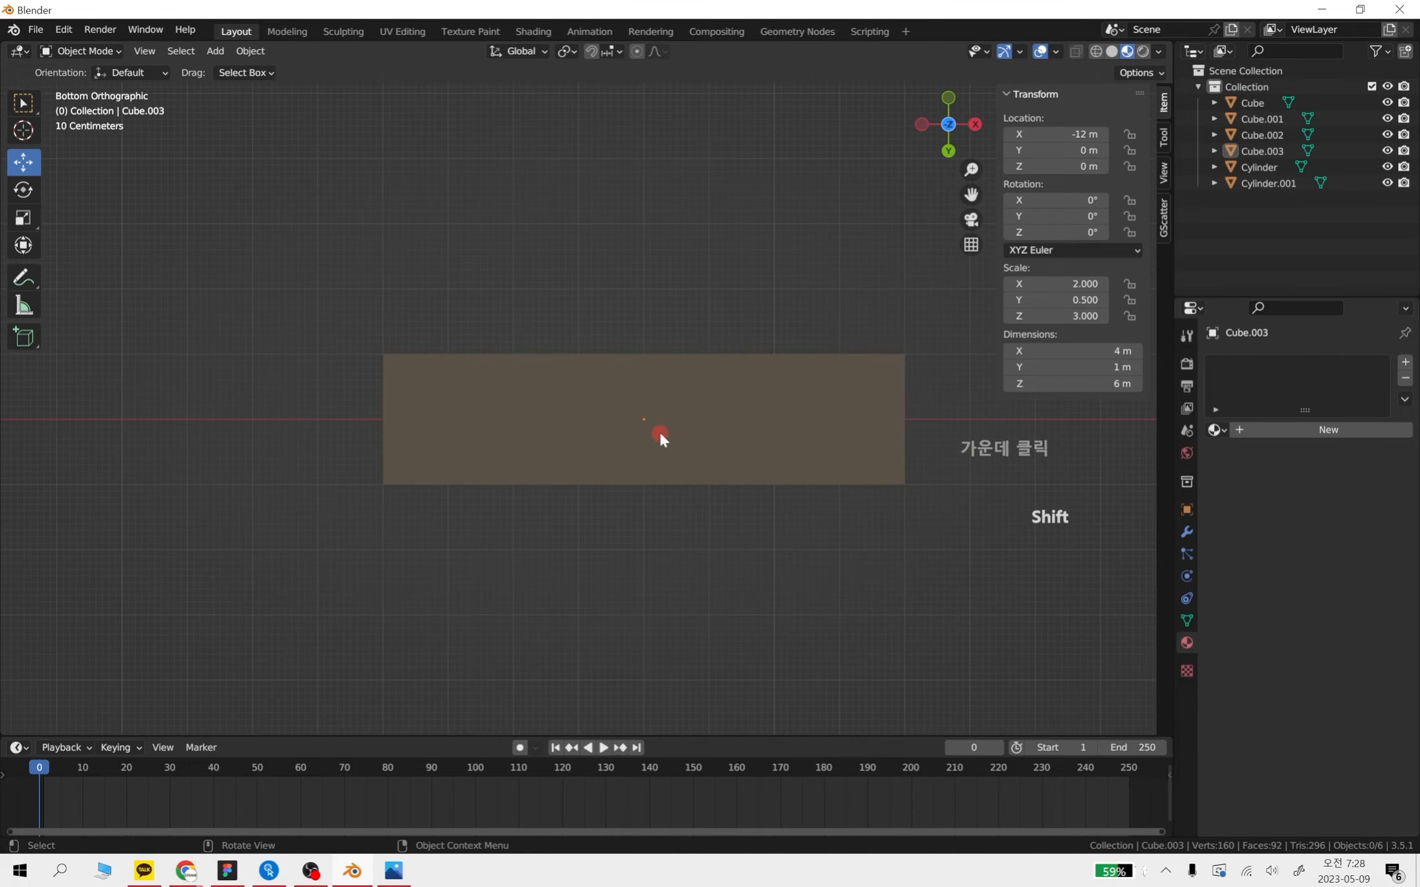
pyautogui.moveTo(653, 431); pyautogui.dragTo(639, 455, button='middle')
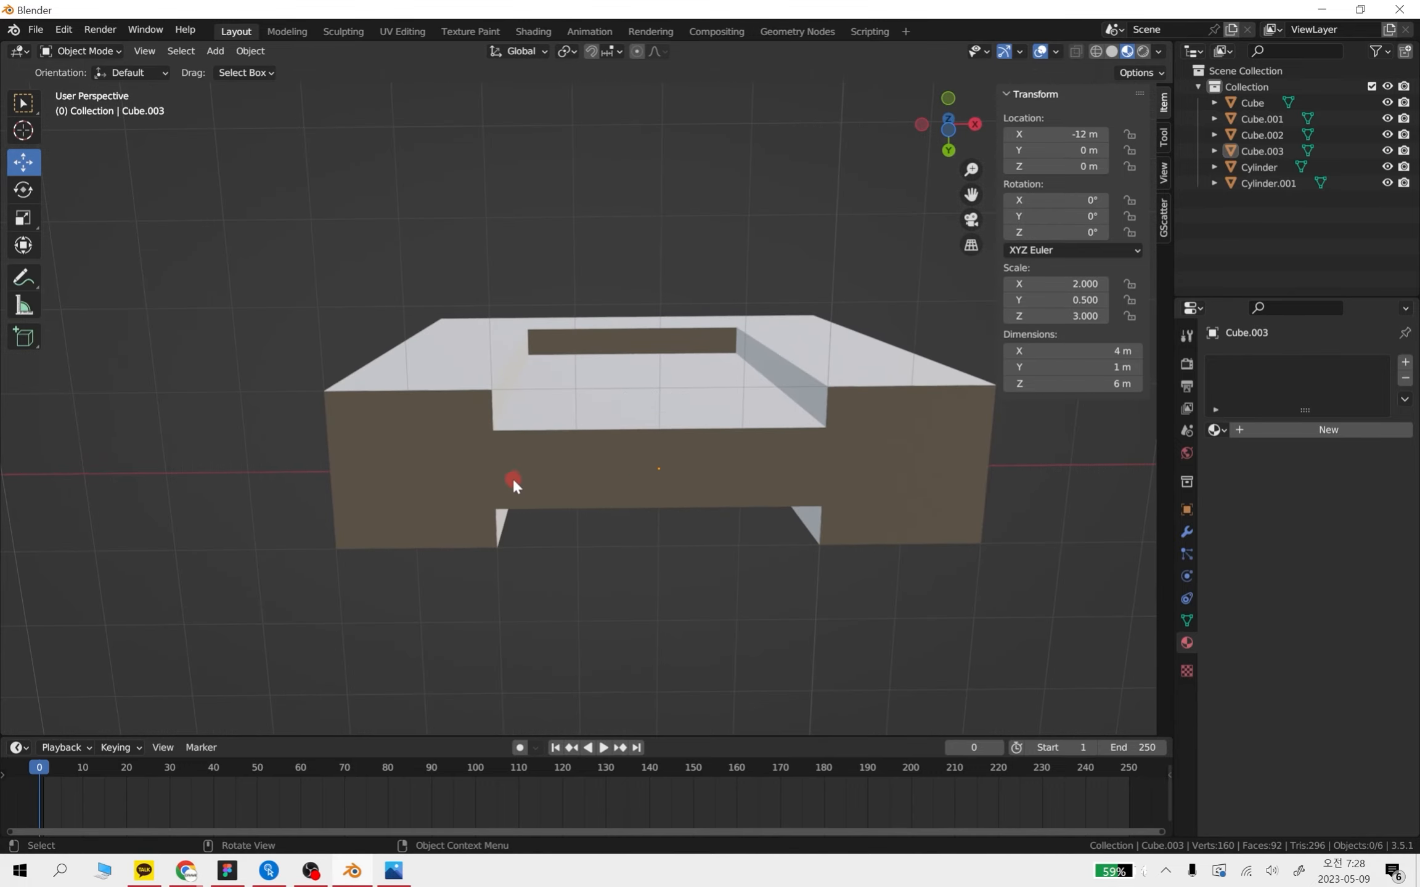
pyautogui.moveTo(513, 484); pyautogui.dragTo(645, 610, button='middle')
pyautogui.scroll(-2, 764, 598)
pyautogui.moveTo(645, 610); pyautogui.dragTo(326, 246)
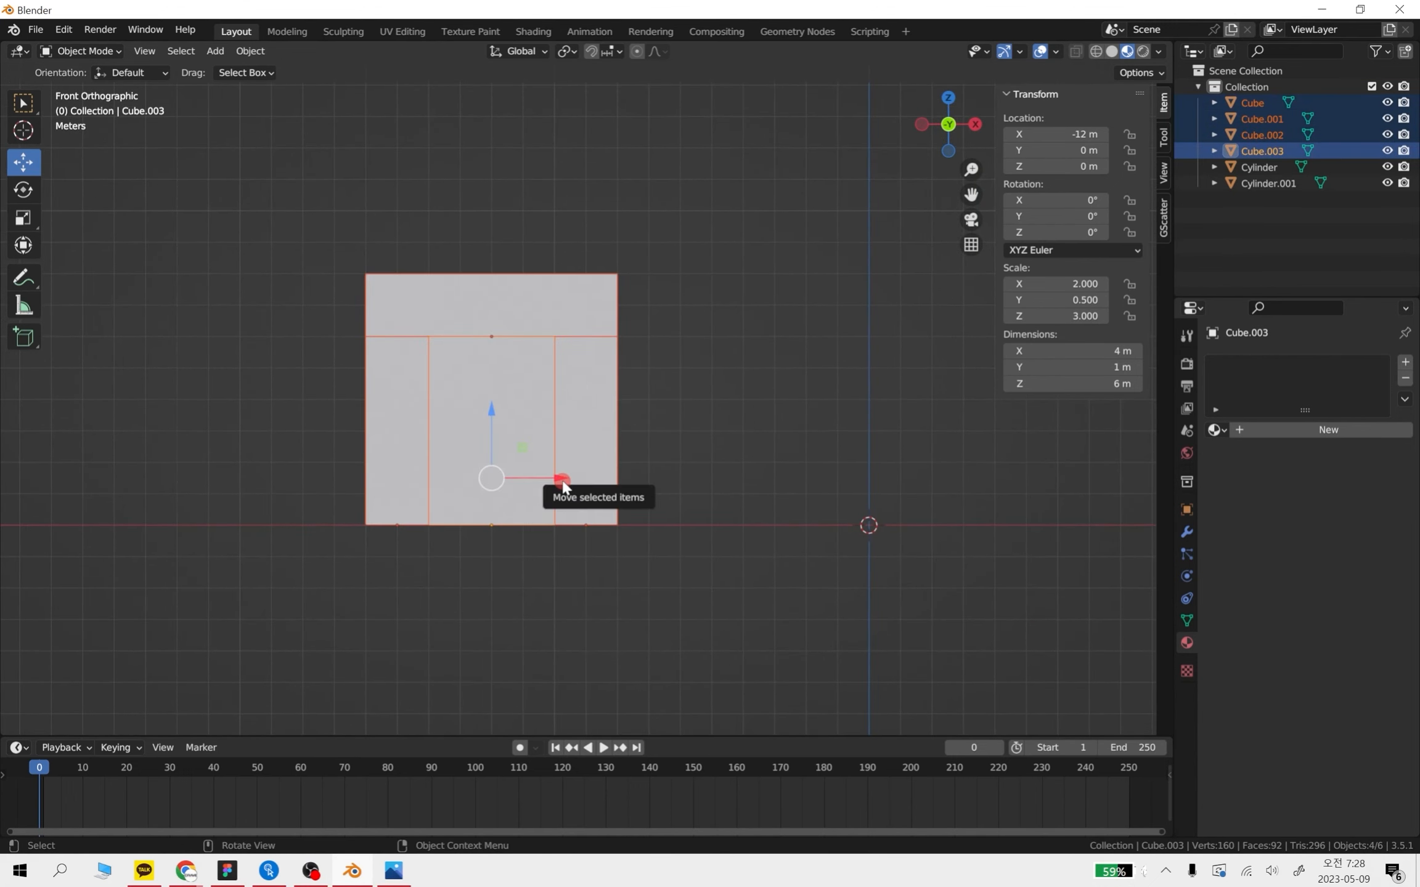
pyautogui.moveTo(562, 482); pyautogui.dragTo(951, 583)
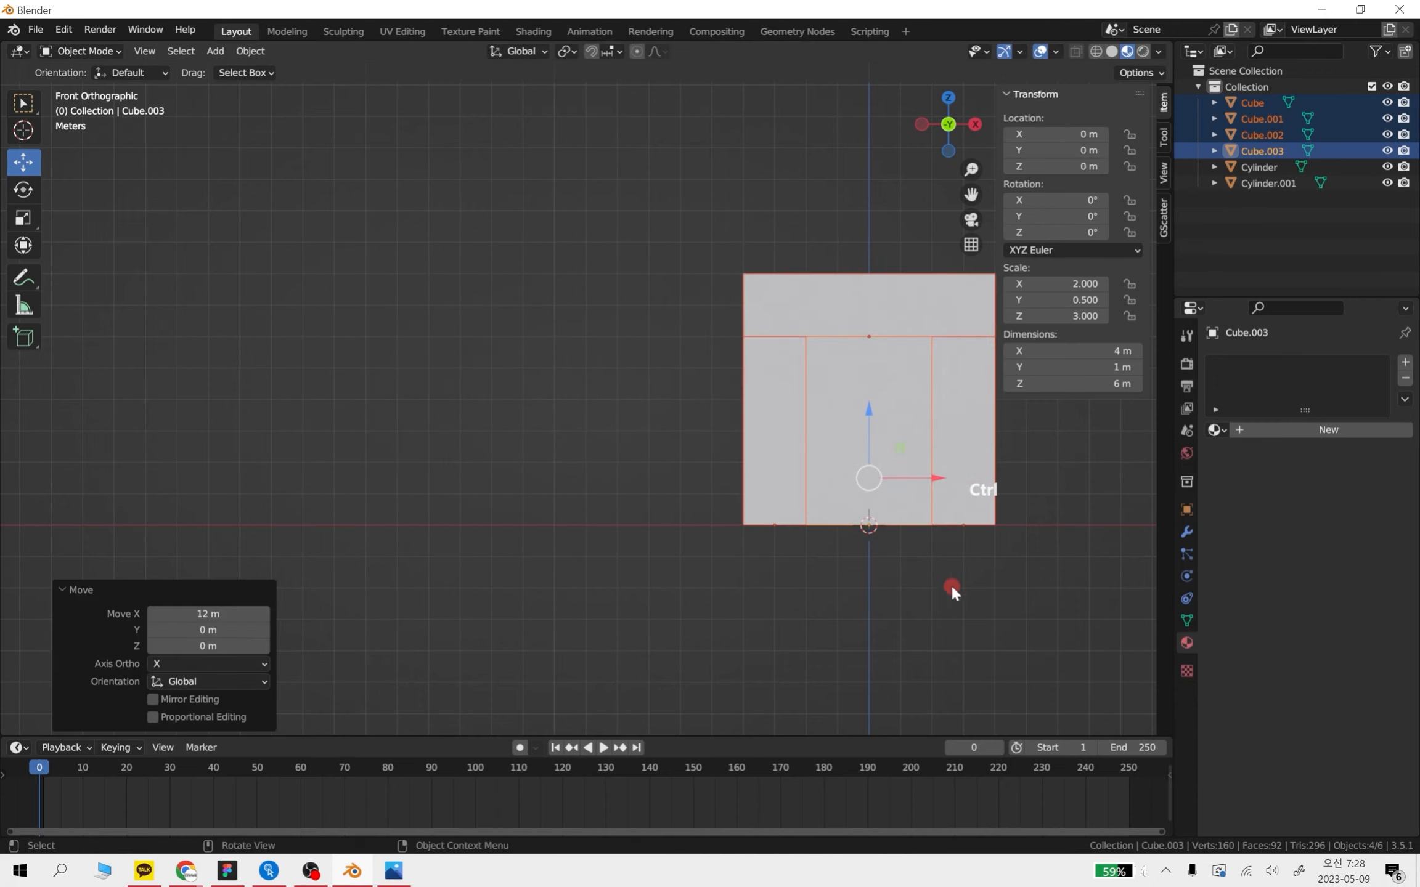
pyautogui.keyDown('shift'); pyautogui.moveTo(965, 588); pyautogui.dragTo(746, 600, button='middle'); pyautogui.keyUp('shift')
pyautogui.scroll(2, 792, 494)
pyautogui.keyDown('shift'); pyautogui.moveTo(867, 528); pyautogui.dragTo(710, 455, button='middle'); pyautogui.keyUp('shift')
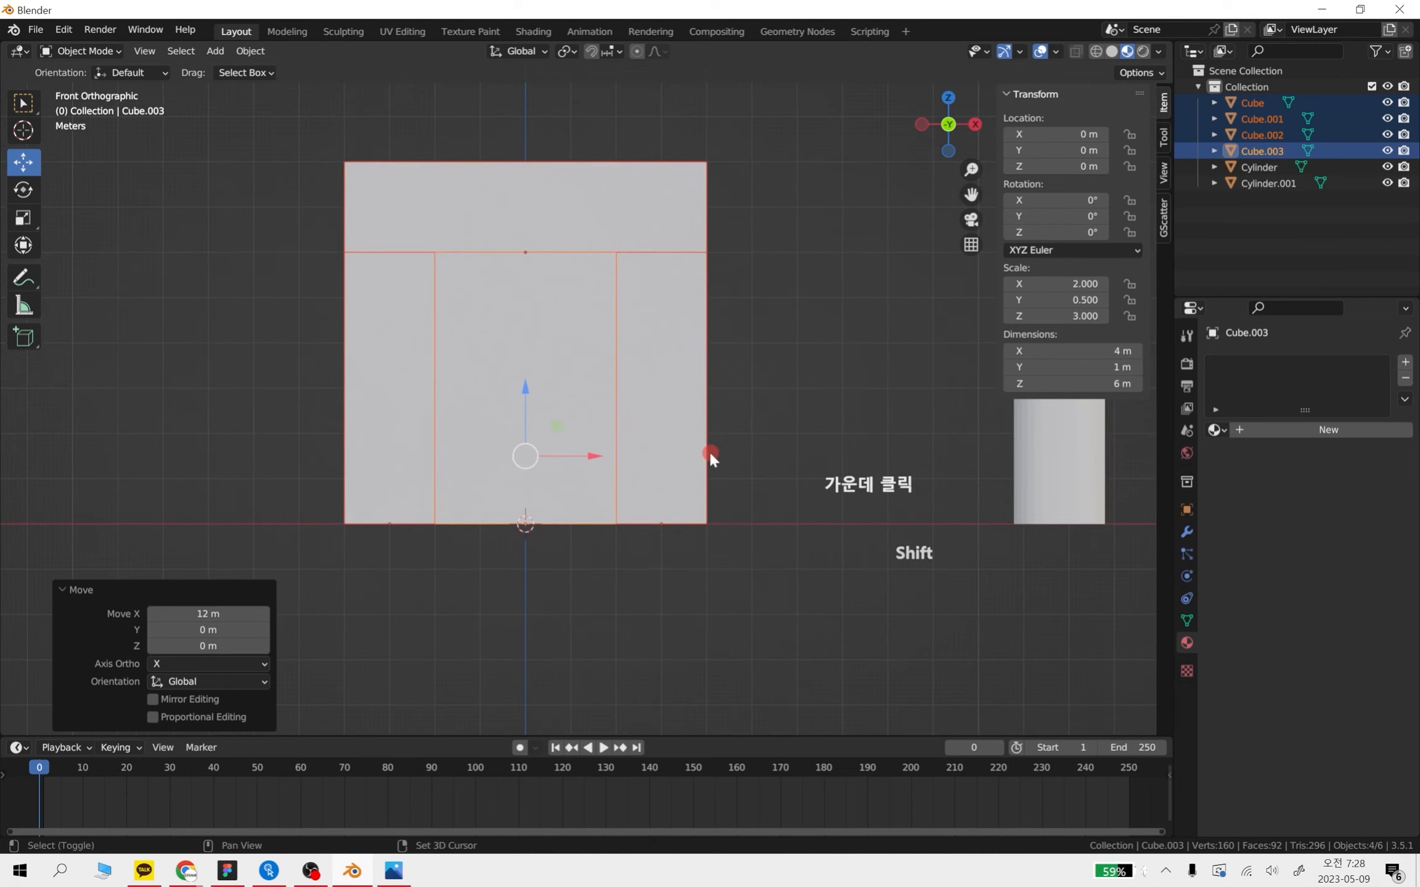
# Shift the four doorway parts another 2 m along X so the door block's side edge meets the 3D cursor
pyautogui.click(823, 526)
pyautogui.moveTo(639, 535)
pyautogui.mouseDown(button='middle')
pyautogui.moveTo(627, 367)
pyautogui.moveTo(629, 519)
pyautogui.mouseUp(button='middle')
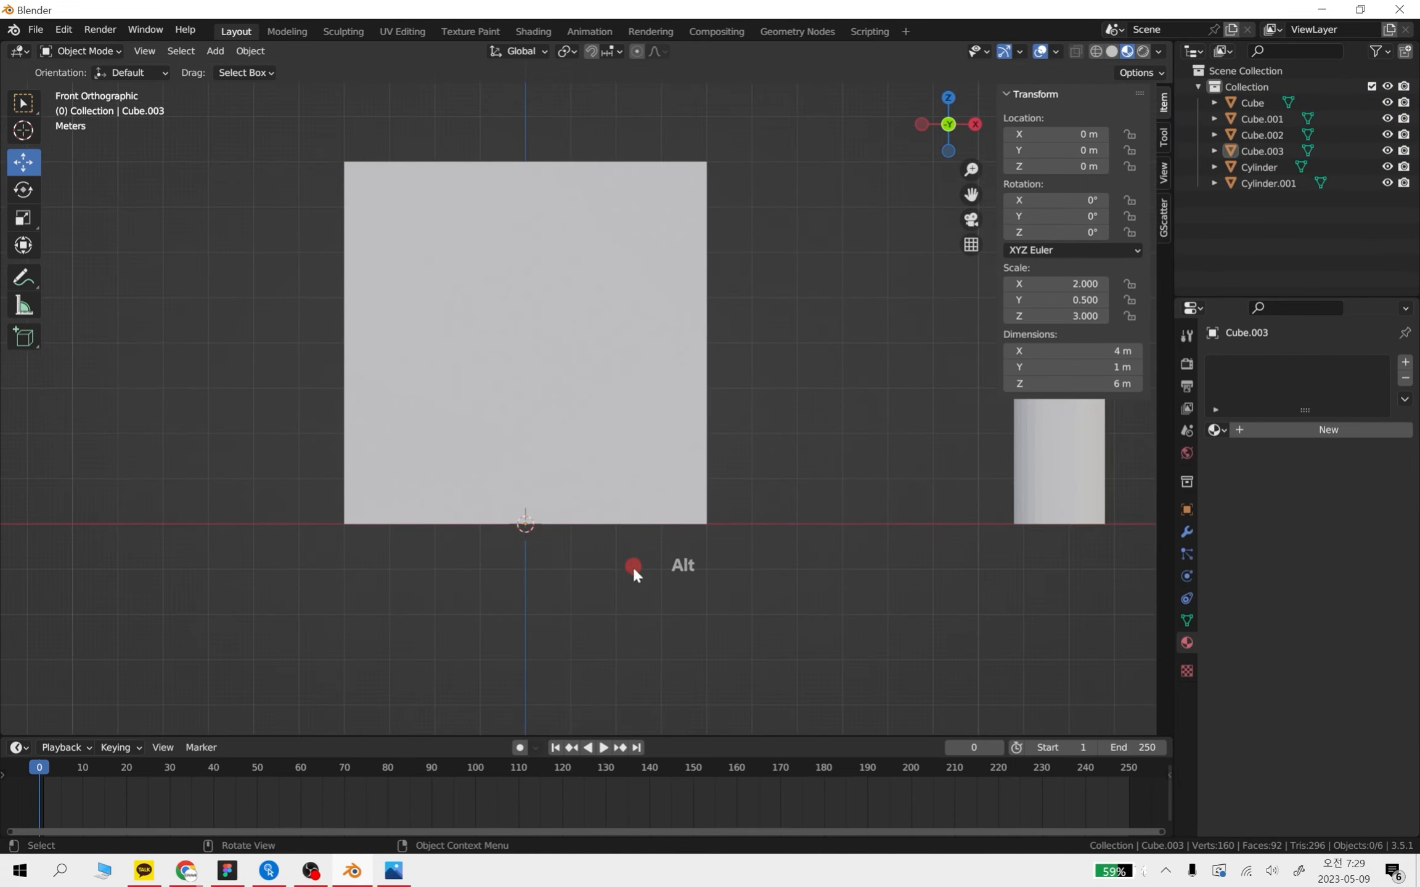
pyautogui.moveTo(704, 626); pyautogui.dragTo(268, 162)
pyautogui.keyDown('ctrl'); pyautogui.moveTo(589, 455); pyautogui.dragTo(693, 453); pyautogui.keyUp('ctrl')
# Set the origin of all four doorway parts to the 3D cursor
pyautogui.moveTo(618, 546); pyautogui.dragTo(567, 451, button='middle')
pyautogui.rightClick(568, 456)
pyautogui.moveTo(569, 458)
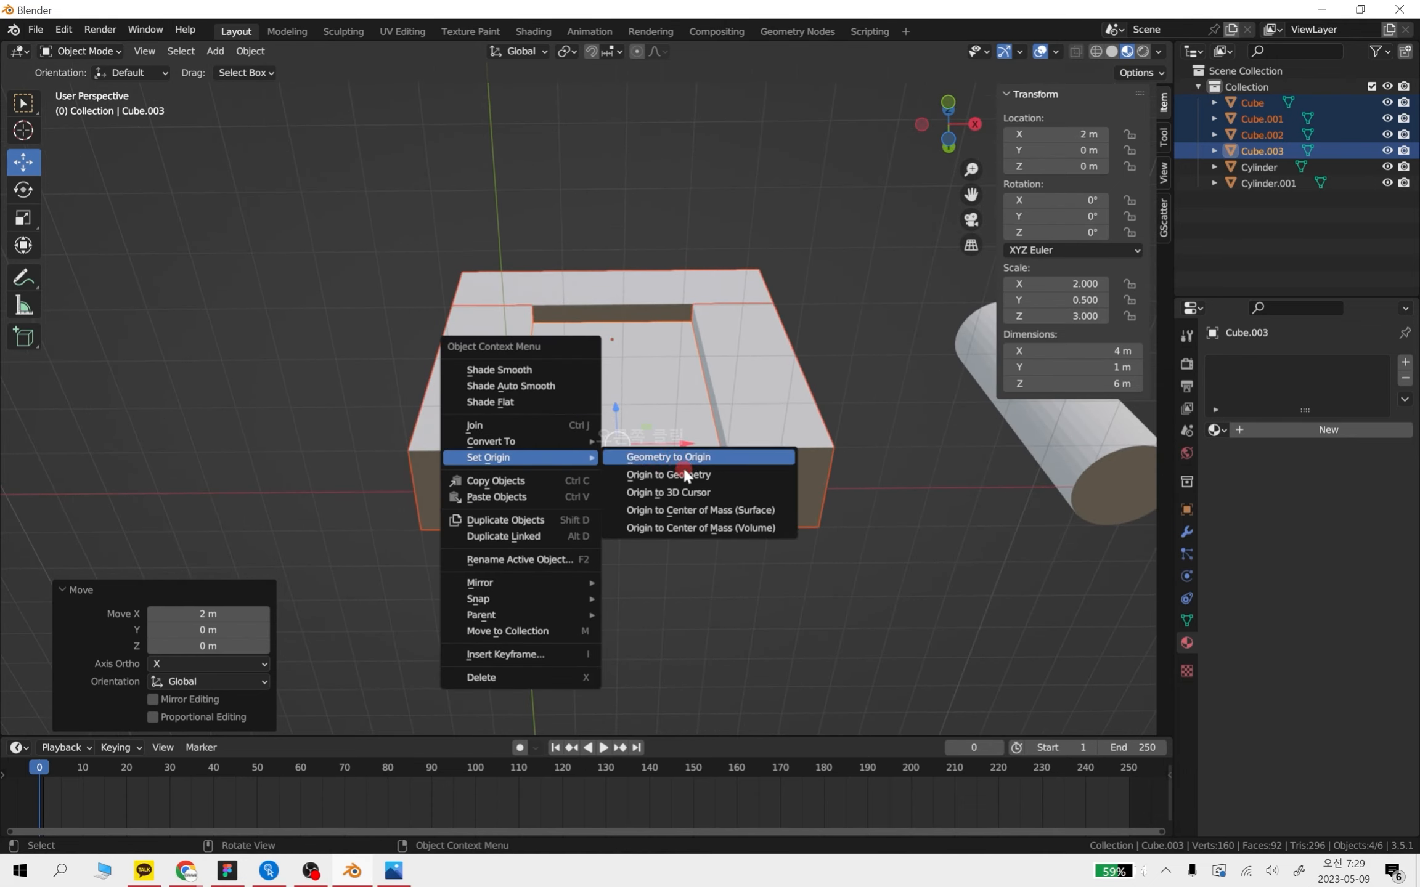
pyautogui.click(678, 492)
pyautogui.keyDown('alt'); pyautogui.moveTo(743, 557); pyautogui.dragTo(743, 650, button='middle'); pyautogui.keyUp('alt')
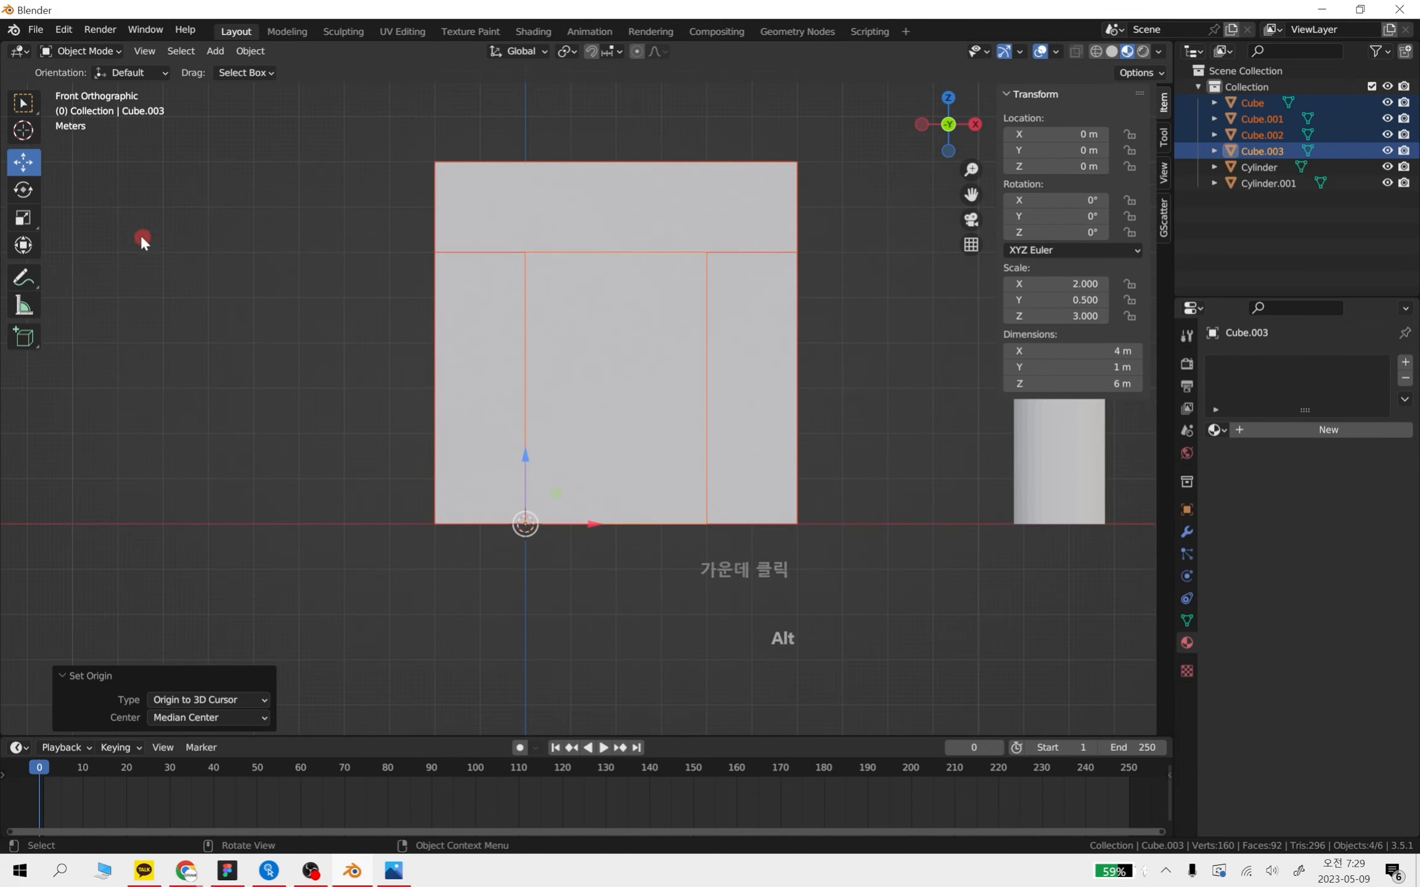
# Try to rotate all the doorway parts around the Z axis at their shared origin, and undo the rotation
pyautogui.click(23, 189)
pyautogui.moveTo(684, 555); pyautogui.dragTo(693, 336, button='middle')
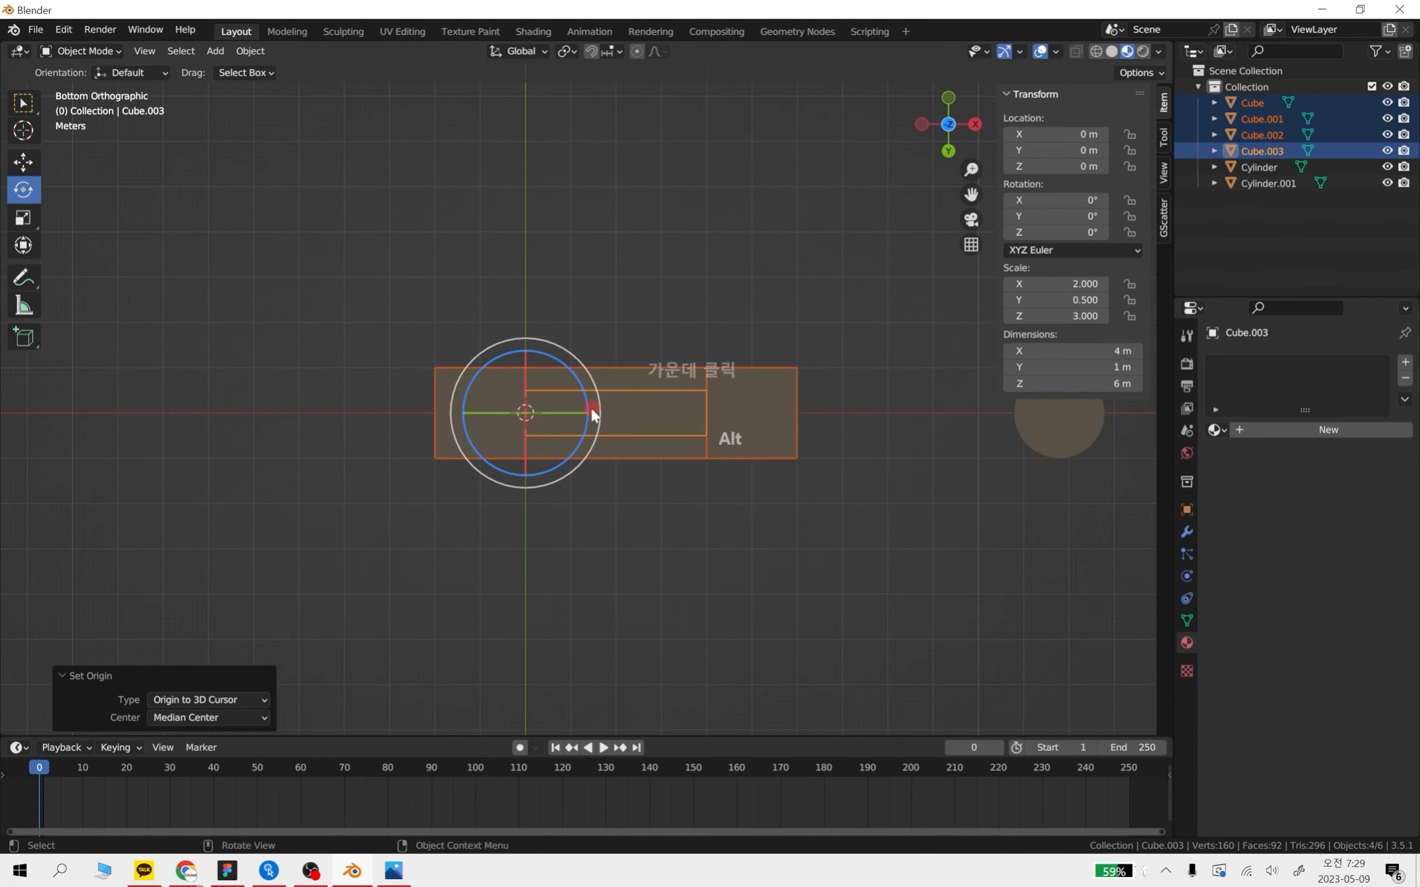
pyautogui.moveTo(590, 406); pyautogui.dragTo(466, 290)
pyautogui.hotkey('ctrl', 'z')
# Try to swing only the door block about 93.5° around Z at its side-edge origin, and undo the rotation
pyautogui.click(617, 418)
pyautogui.moveTo(650, 345); pyautogui.dragTo(643, 554, button='middle')
pyautogui.hotkey('ctrl', 'z')
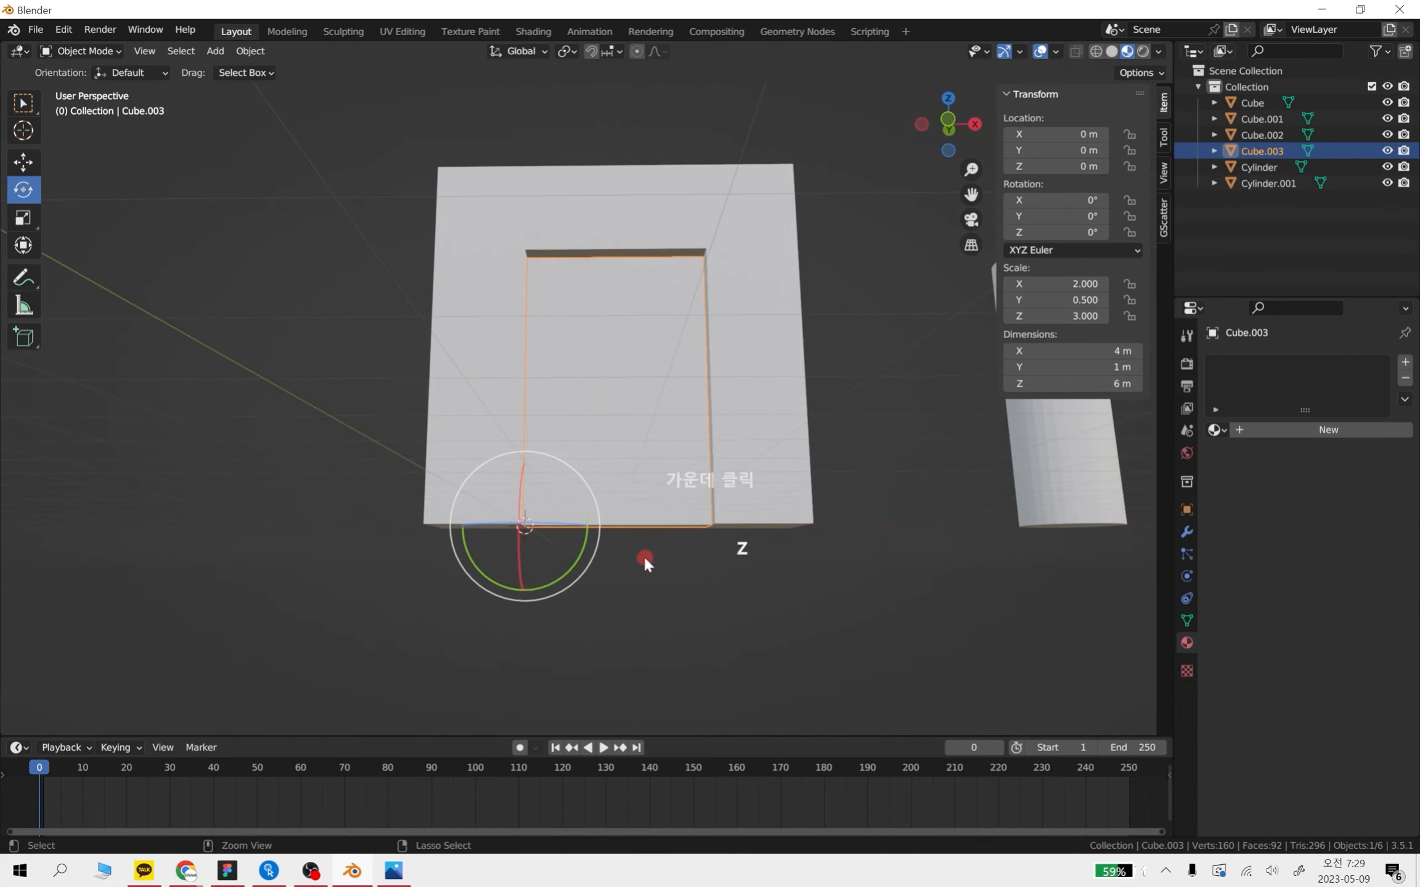
pyautogui.moveTo(563, 518); pyautogui.dragTo(575, 568, button='middle')
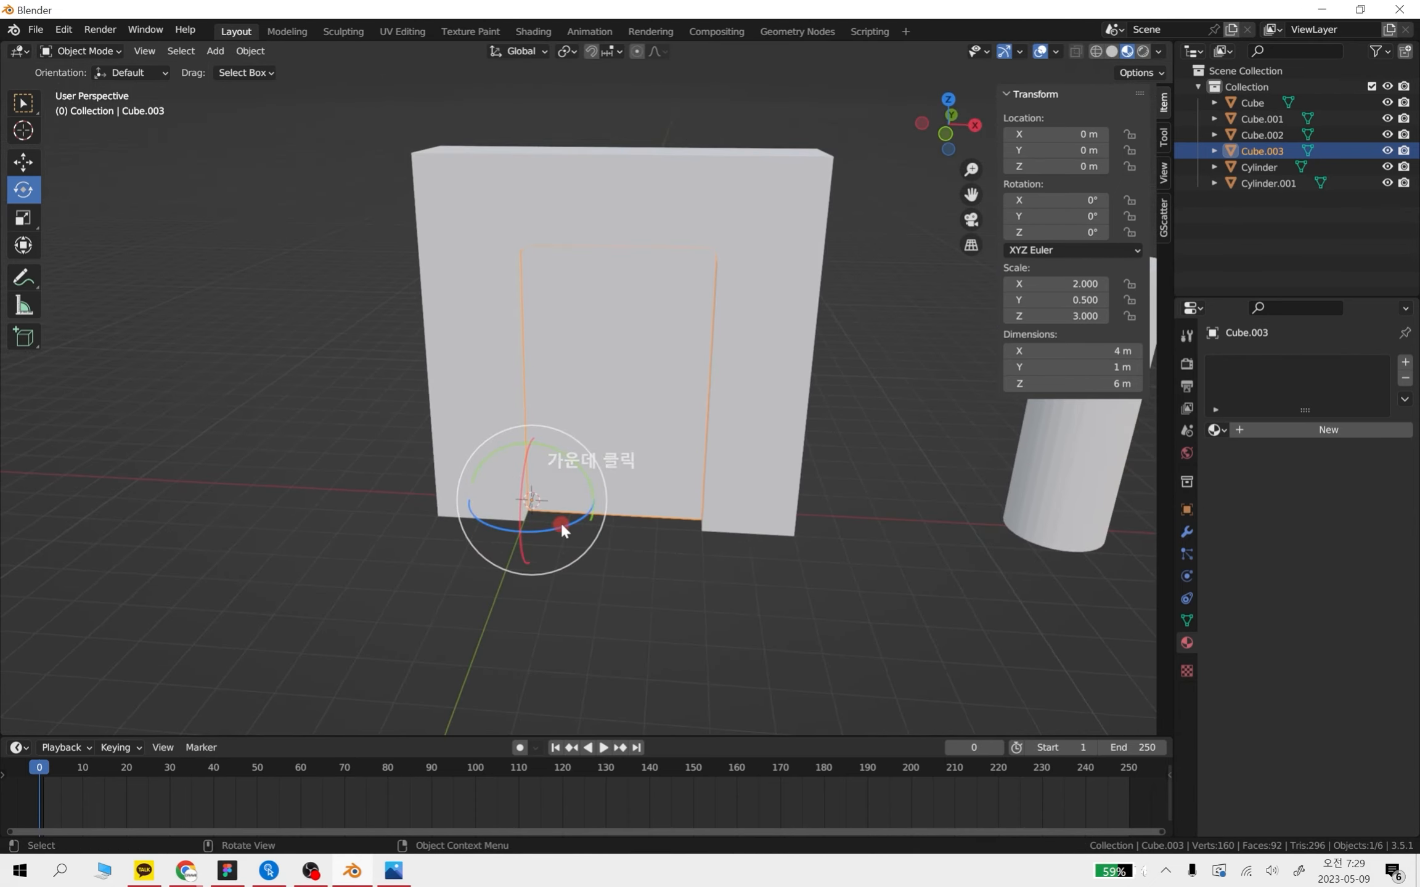
pyautogui.moveTo(560, 522)
pyautogui.mouseDown()
pyautogui.moveTo(568, 423)
pyautogui.moveTo(564, 551)
pyautogui.moveTo(513, 561)
pyautogui.moveTo(542, 450)
pyautogui.moveTo(554, 525)
pyautogui.moveTo(545, 475)
pyautogui.moveTo(516, 507)
pyautogui.moveTo(553, 478)
pyautogui.moveTo(534, 515)
pyautogui.moveTo(558, 444)
pyautogui.moveTo(518, 525)
pyautogui.moveTo(558, 475)
pyautogui.moveTo(563, 491)
pyautogui.mouseUp()
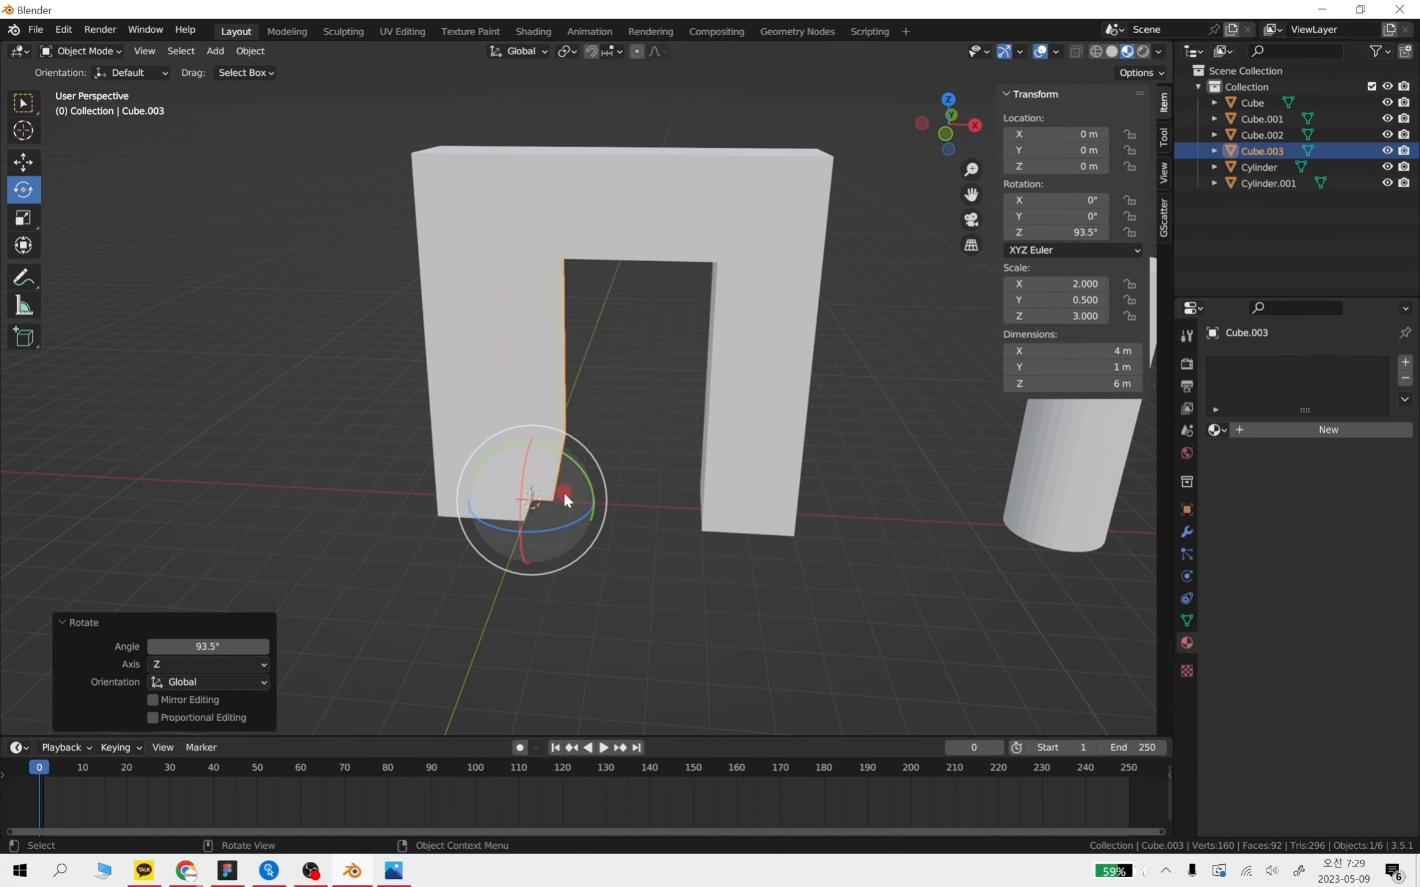
pyautogui.hotkey('ctrl', 'z')
# Select all four doorway parts and move them -2 m along X
pyautogui.click(705, 624)
pyautogui.keyDown('alt'); pyautogui.moveTo(706, 624); pyautogui.dragTo(702, 382, button='middle'); pyautogui.keyUp('alt')
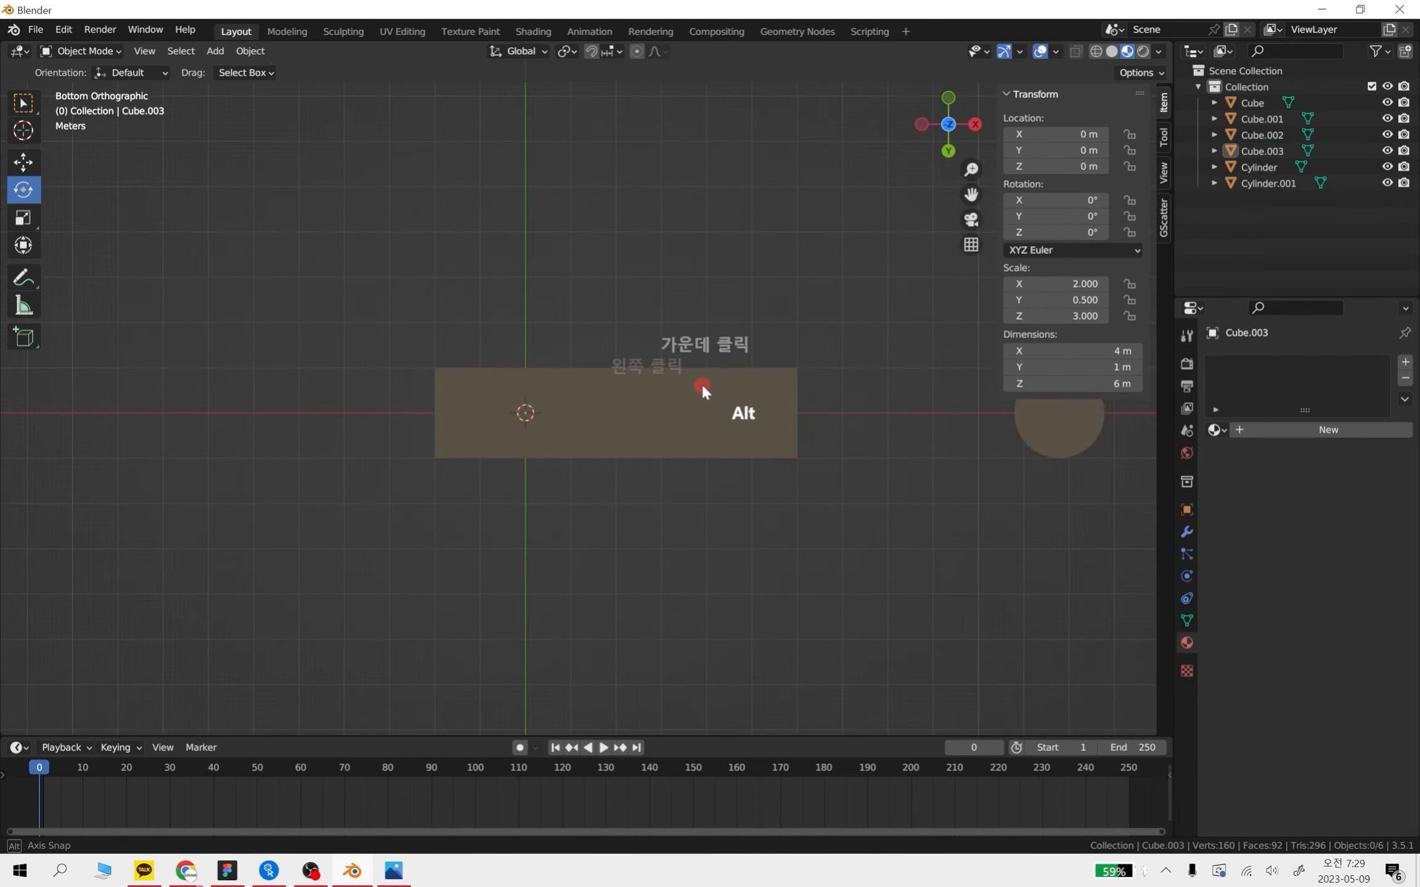
pyautogui.keyDown('shift'); pyautogui.moveTo(762, 562); pyautogui.dragTo(383, 348); pyautogui.keyUp('shift')
pyautogui.click(23, 162)
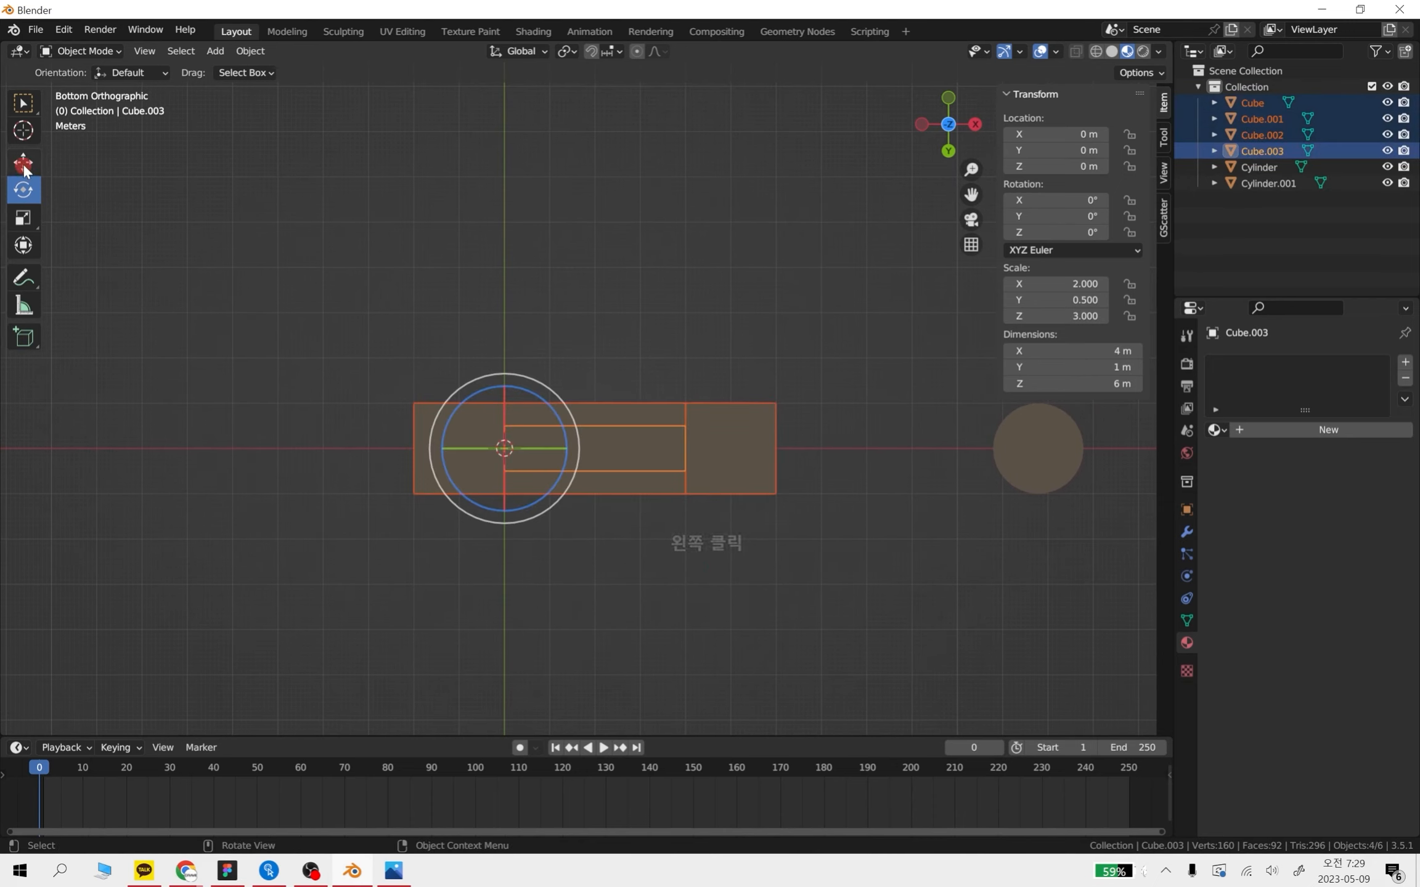
pyautogui.moveTo(567, 448); pyautogui.dragTo(489, 471)
pyautogui.moveTo(474, 448); pyautogui.dragTo(738, 640, button='middle')
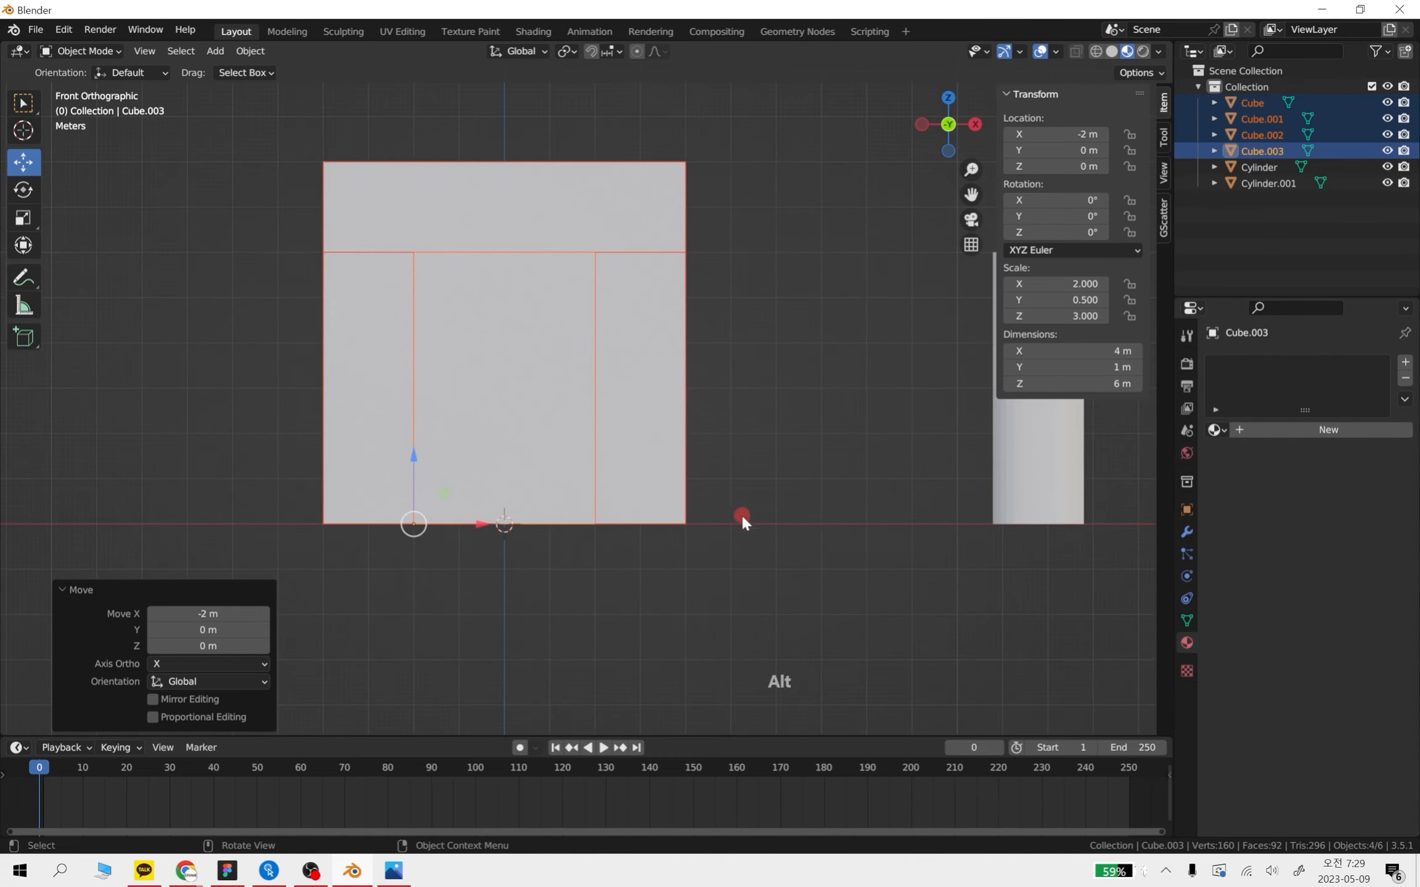
# Delete both cylinder posts, leaving only the cube doorway in the scene
pyautogui.scroll(-1, 721, 536)
pyautogui.keyDown('shift'); pyautogui.moveTo(703, 552); pyautogui.dragTo(657, 521, button='middle'); pyautogui.keyUp('shift')
pyautogui.click(698, 494)
pyautogui.click(530, 430)
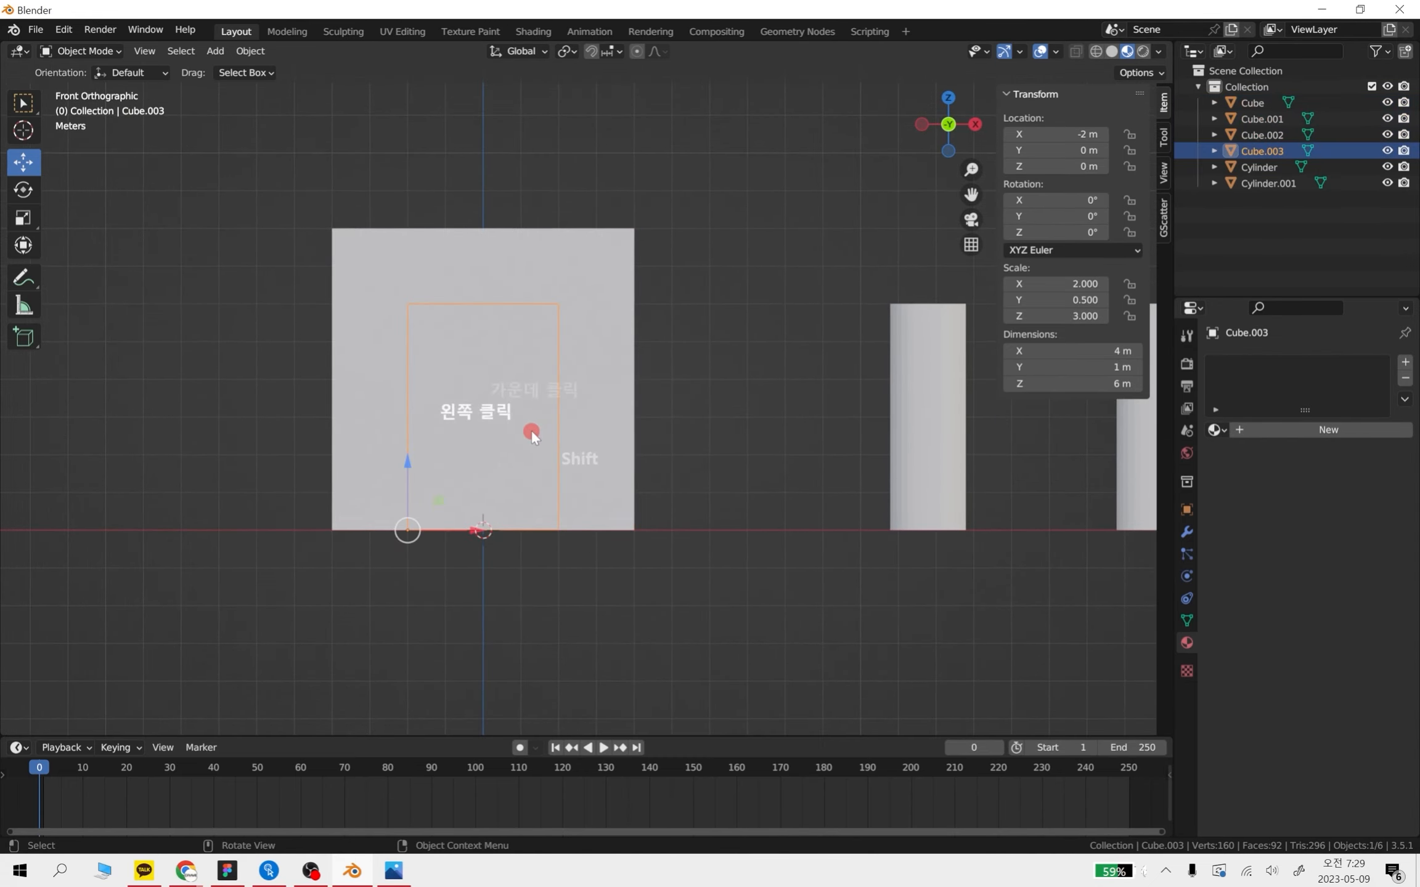
pyautogui.moveTo(670, 456); pyautogui.dragTo(678, 562, button='middle')
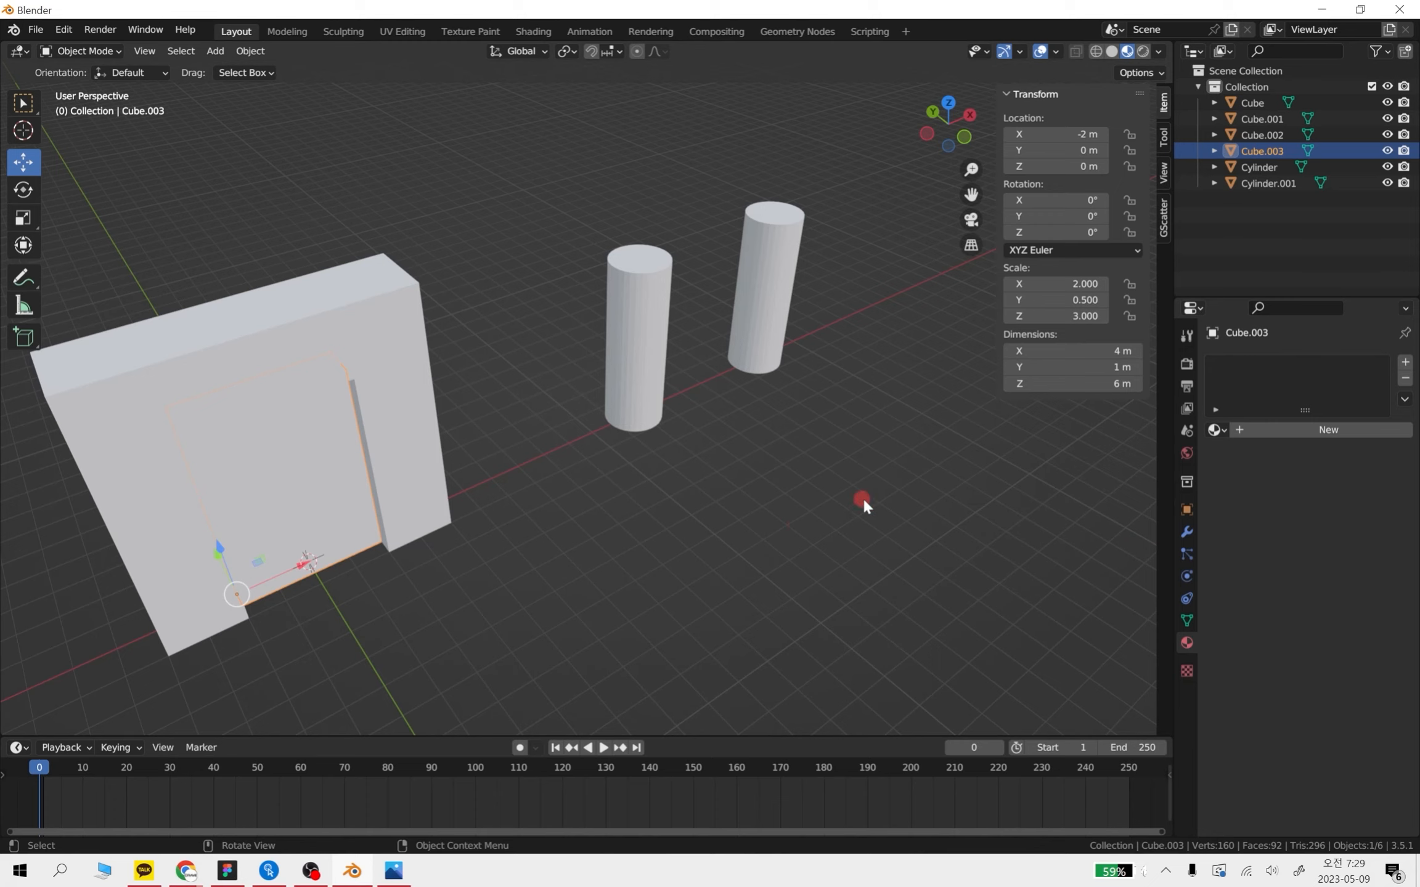
pyautogui.keyDown('alt'); pyautogui.moveTo(862, 496); pyautogui.dragTo(807, 457, button='middle'); pyautogui.keyUp('alt')
pyautogui.keyDown('alt'); pyautogui.moveTo(1055, 687); pyautogui.dragTo(684, 443); pyautogui.keyUp('alt')
pyautogui.press('Delete')
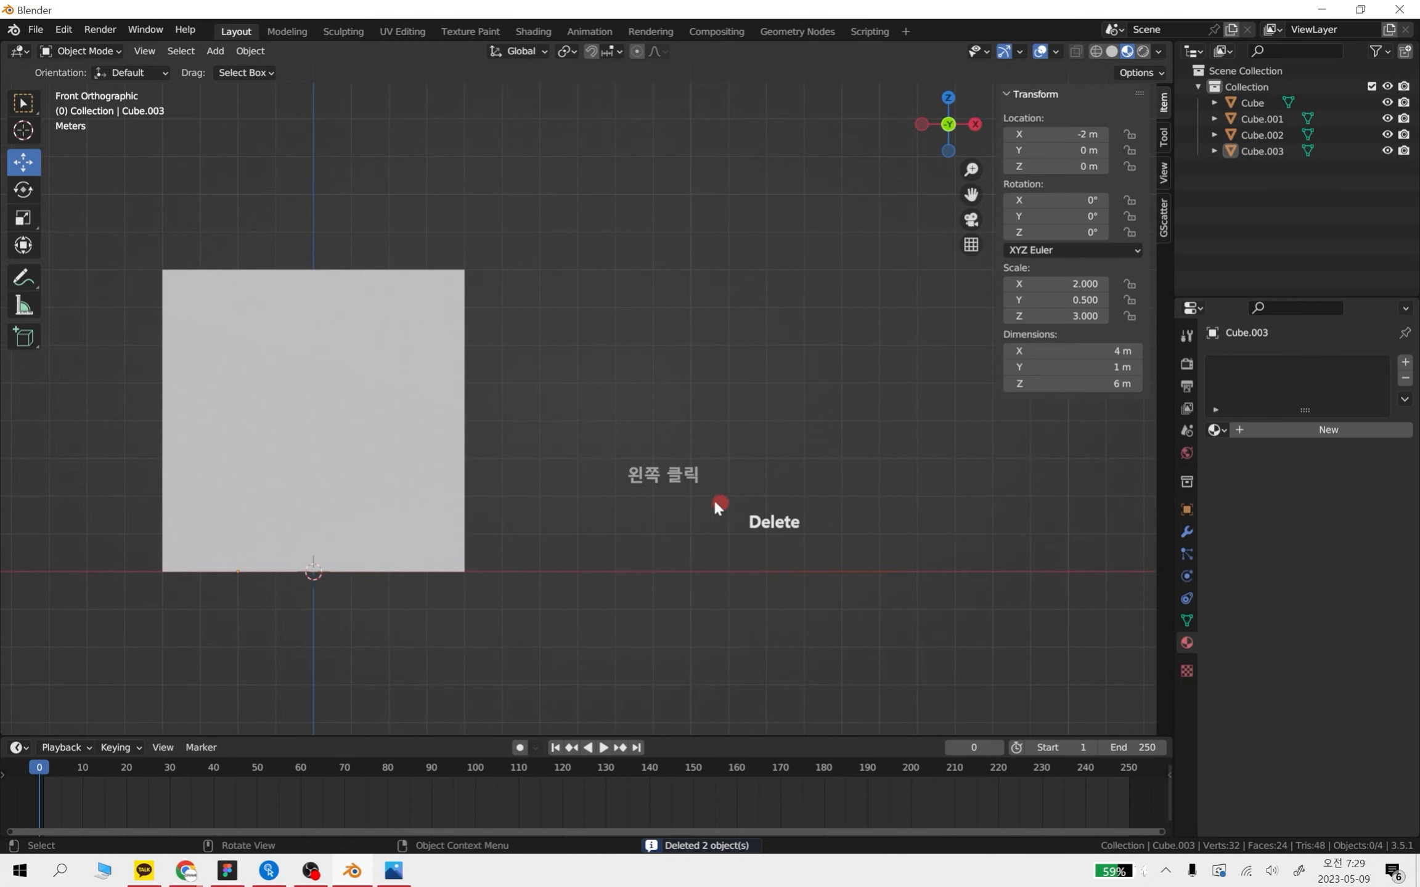
pyautogui.moveTo(716, 500); pyautogui.dragTo(801, 543, button='middle')
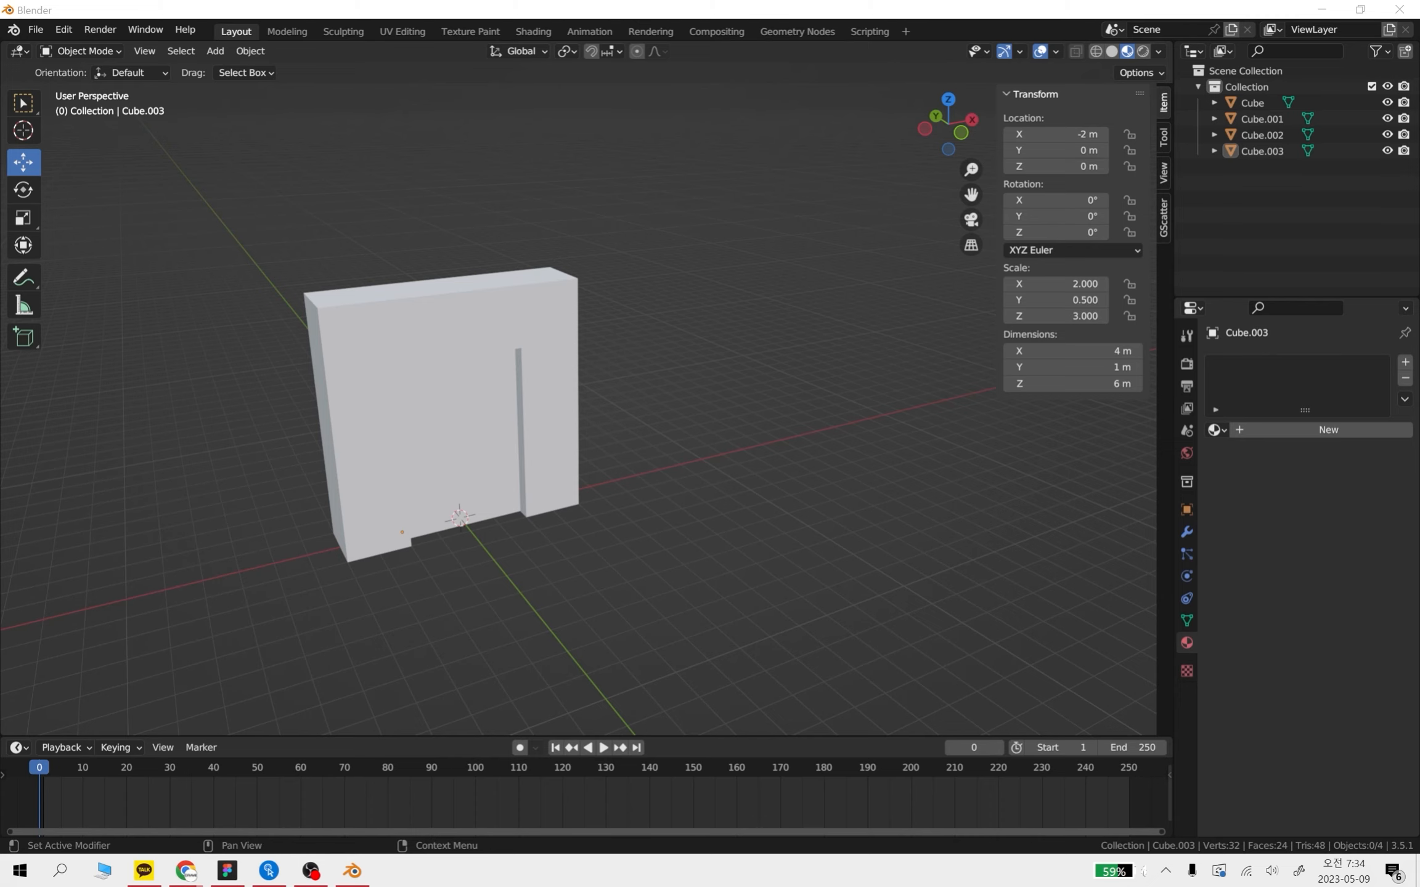
# Set the door block's origin to the 3D cursor at the middle of its base
pyautogui.scroll(-1, 605, 377)
pyautogui.click(445, 485)
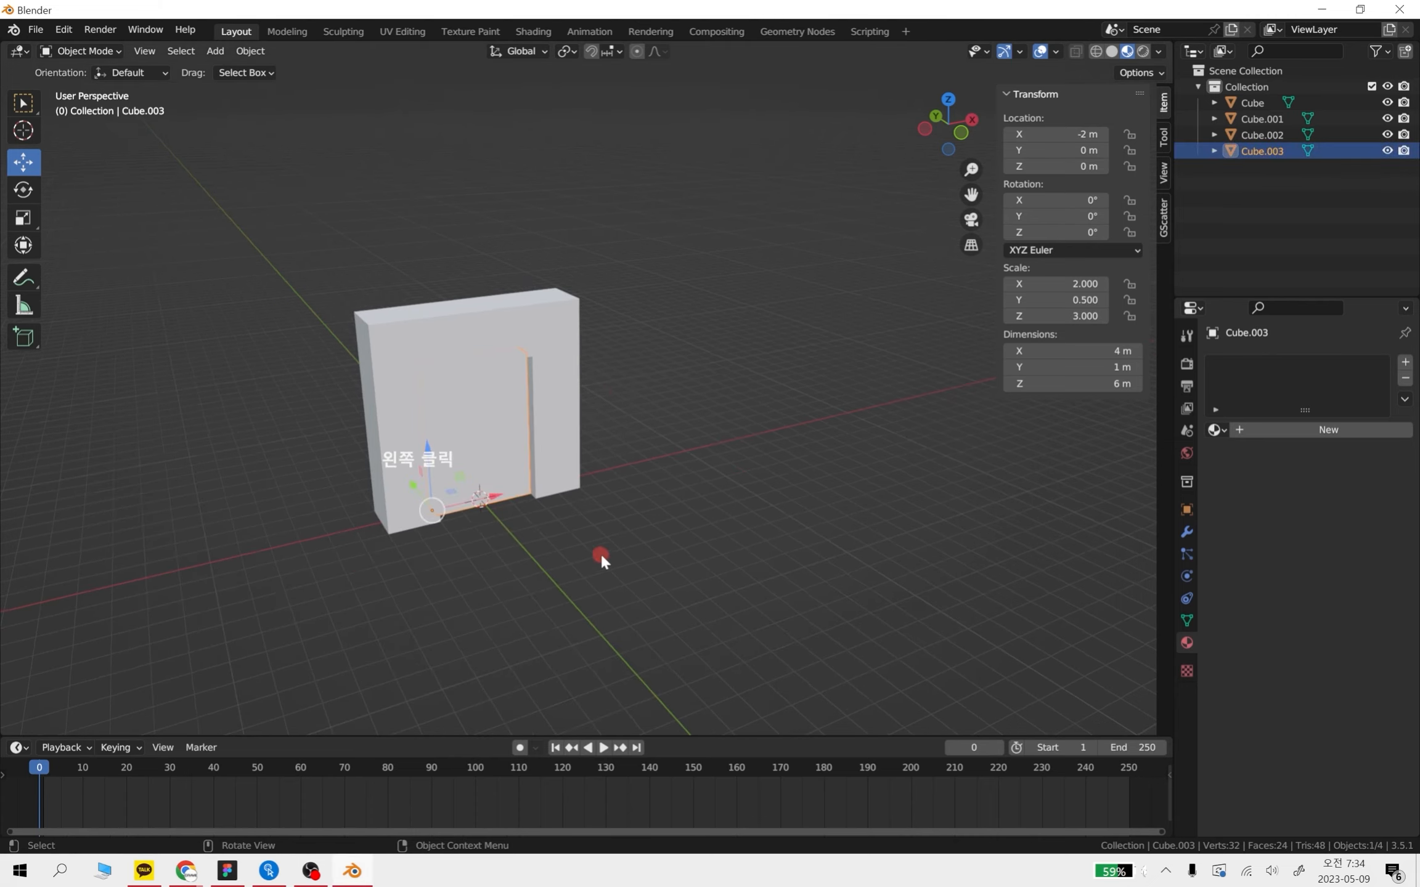
pyautogui.scroll(3, 600, 551)
pyautogui.moveTo(618, 522); pyautogui.dragTo(684, 436, button='middle')
pyautogui.keyDown('alt'); pyautogui.moveTo(652, 536); pyautogui.dragTo(610, 483, button='middle'); pyautogui.keyUp('alt')
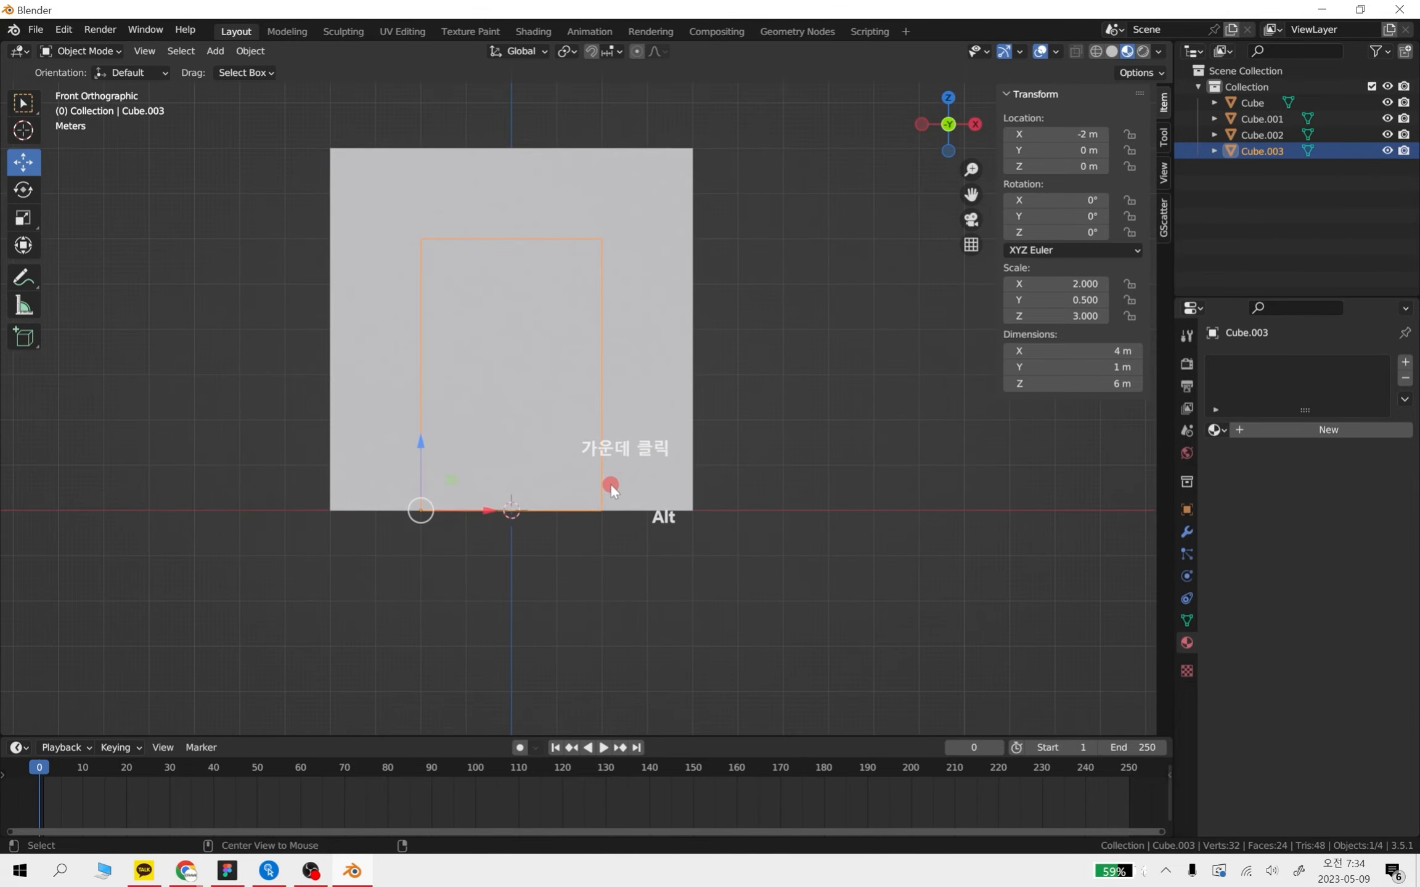
pyautogui.rightClick(528, 475)
pyautogui.moveTo(528, 475)
pyautogui.click(623, 507)
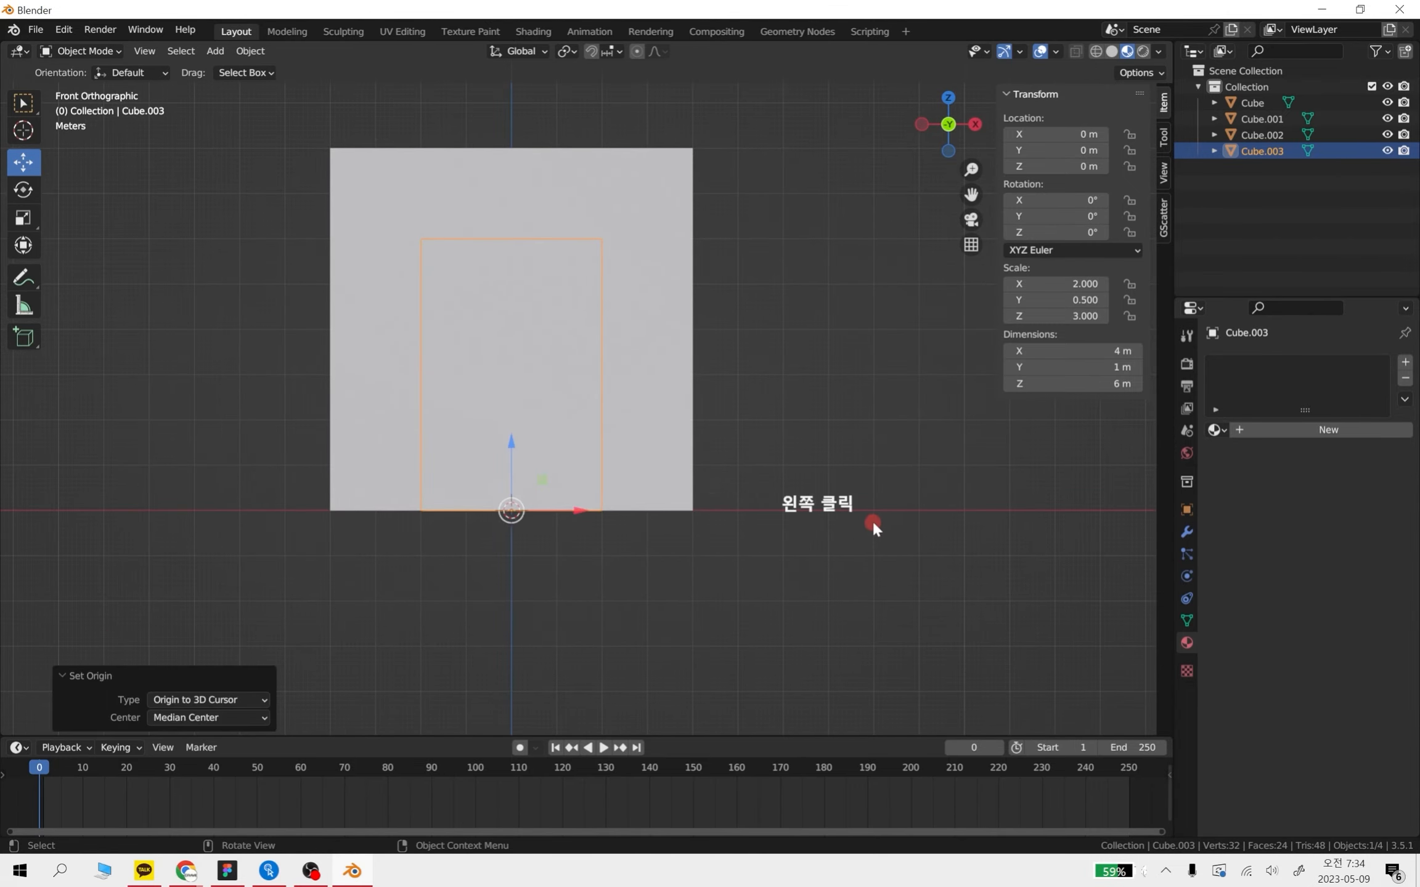
# Enlarge the timeline area and inspect the doorway from below
pyautogui.moveTo(635, 528); pyautogui.dragTo(679, 748, button='middle')
pyautogui.moveTo(703, 736); pyautogui.dragTo(701, 663)
pyautogui.moveTo(727, 461)
pyautogui.mouseDown(button='middle')
pyautogui.moveTo(650, 451)
pyautogui.moveTo(752, 490)
pyautogui.moveTo(840, 380)
pyautogui.mouseUp(button='middle')
pyautogui.click(871, 507)
# Insert a keyframe for the door block's Z rotation of 0° at frame 0
pyautogui.click(535, 419)
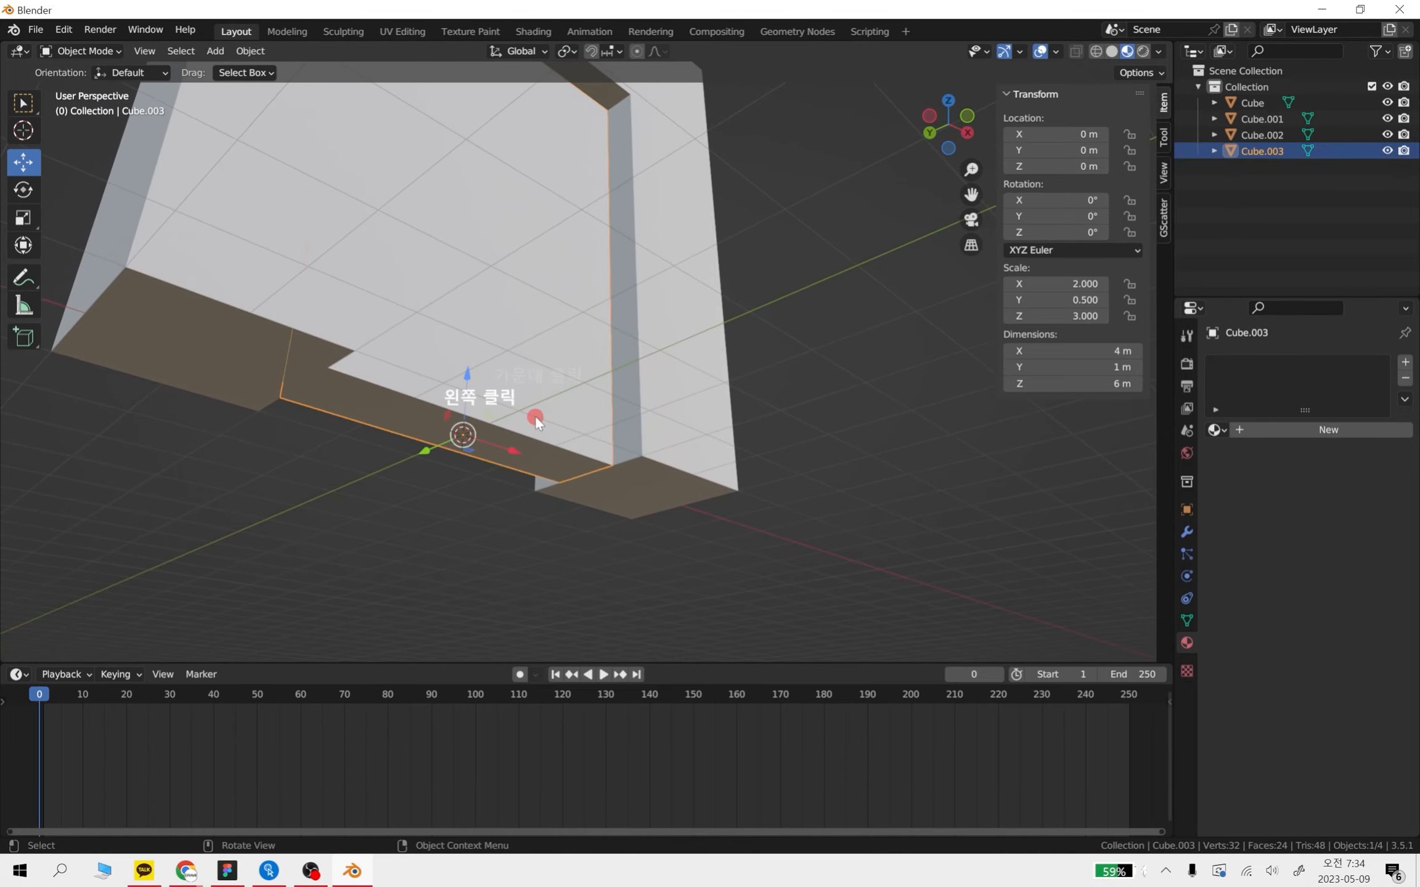
pyautogui.moveTo(662, 522); pyautogui.dragTo(562, 566, button='middle')
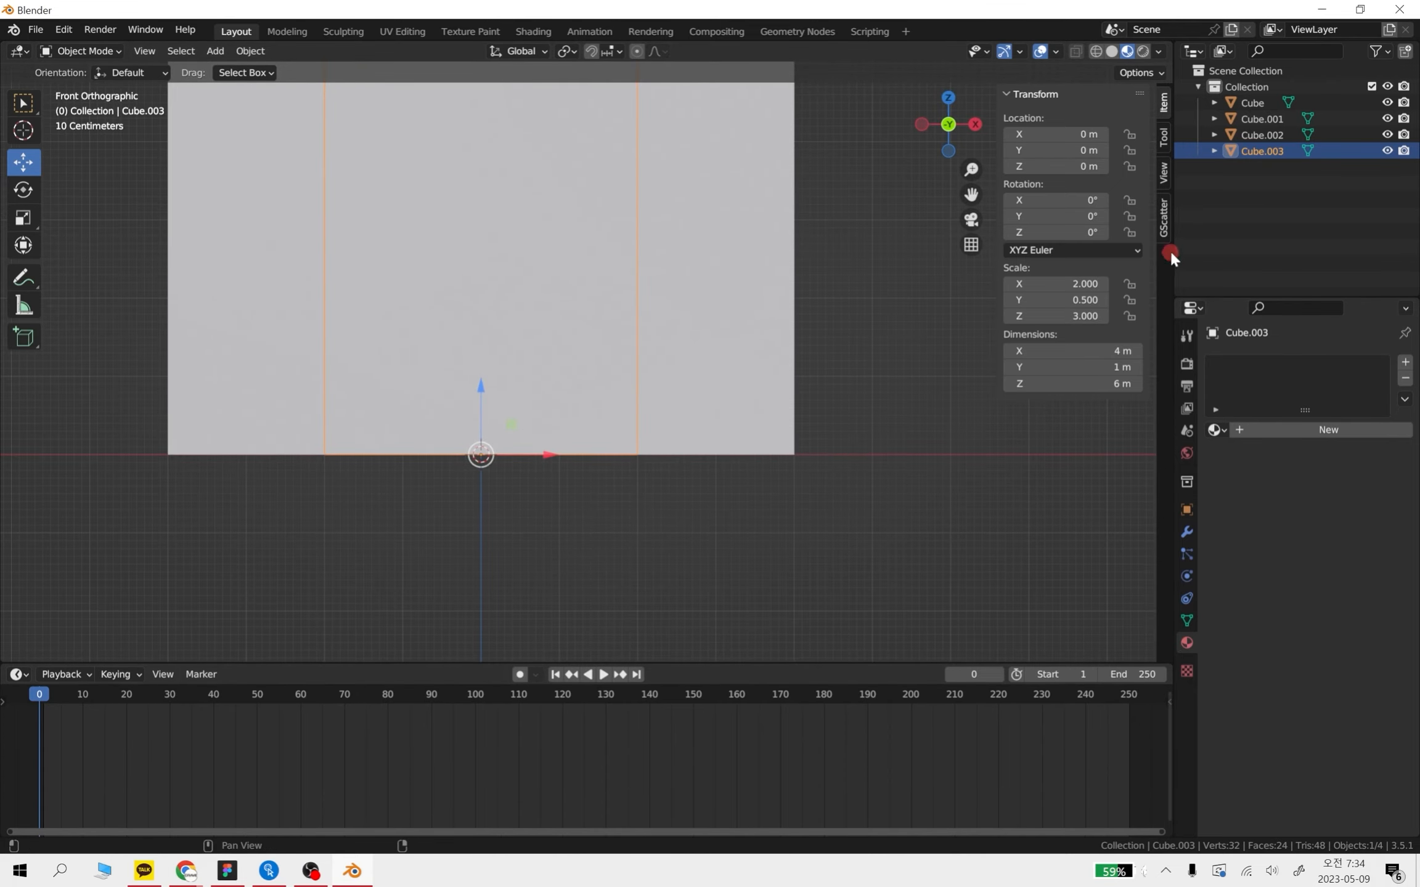
pyautogui.click(1187, 509)
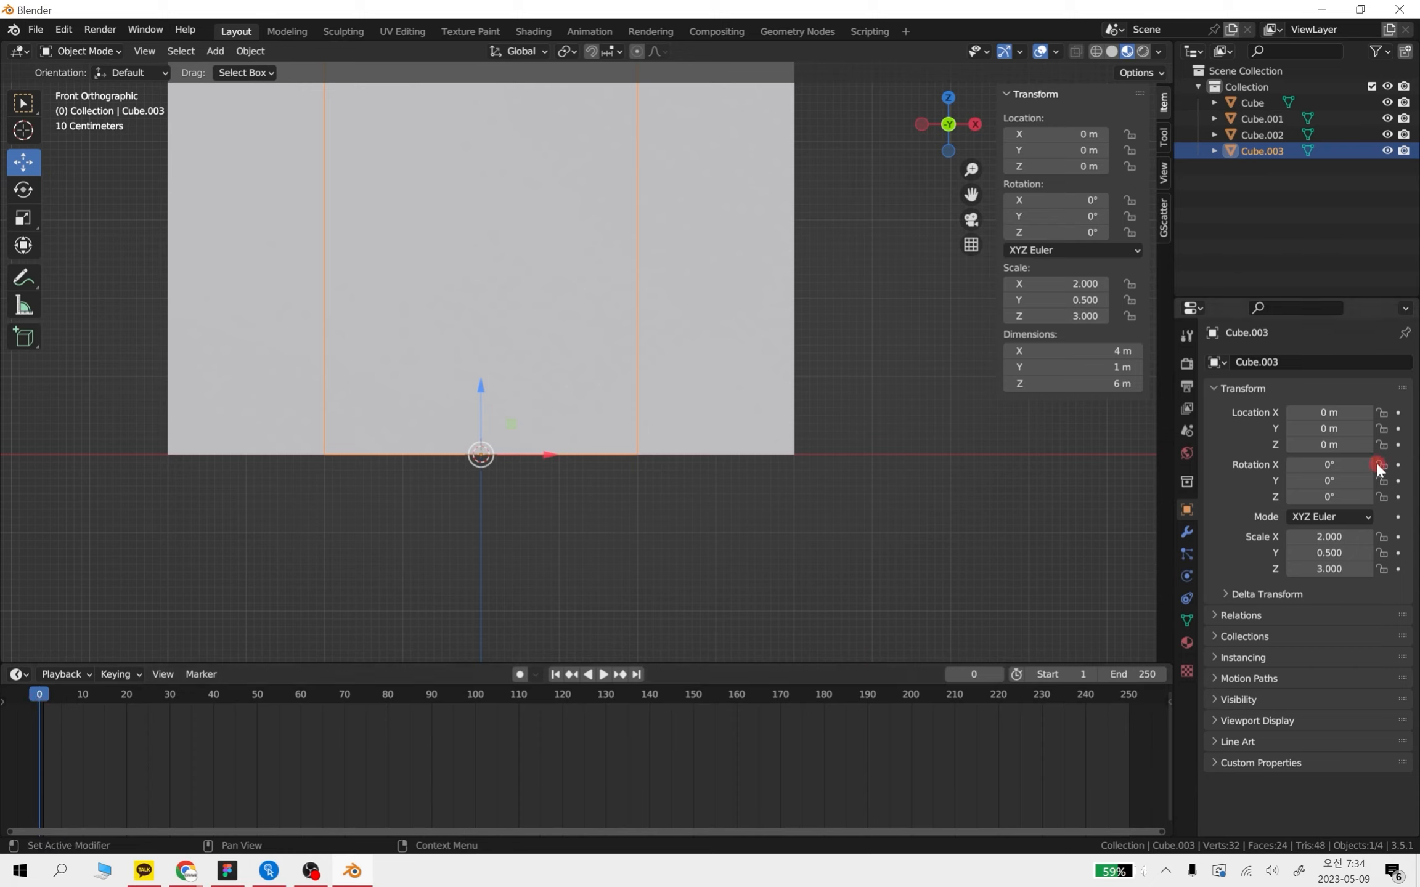
pyautogui.click(1398, 498)
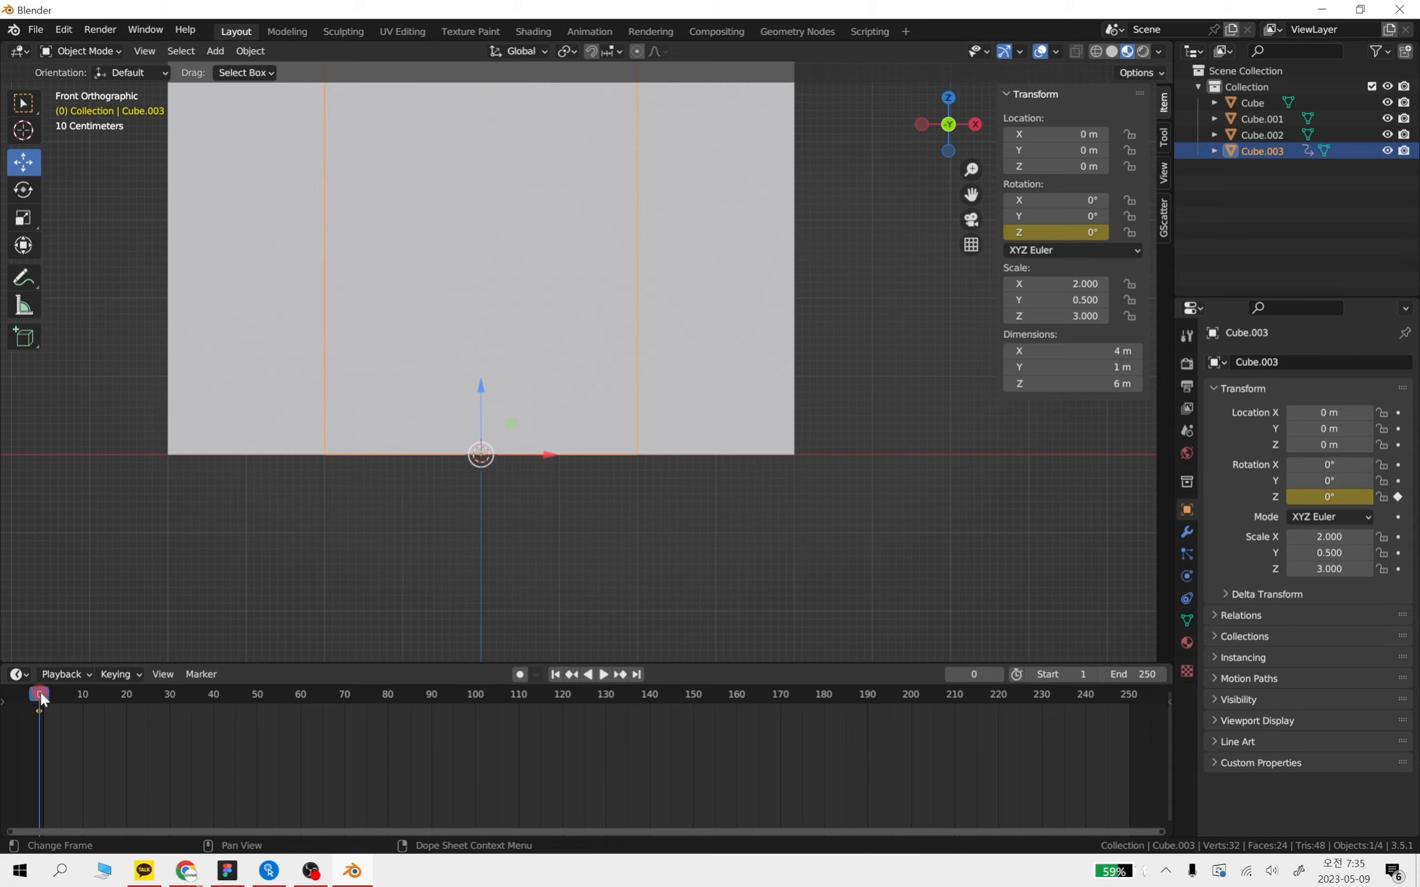
# At frame 60, set the door block's Z rotation to 720° and insert a keyframe for it
pyautogui.moveTo(40, 691); pyautogui.dragTo(298, 702)
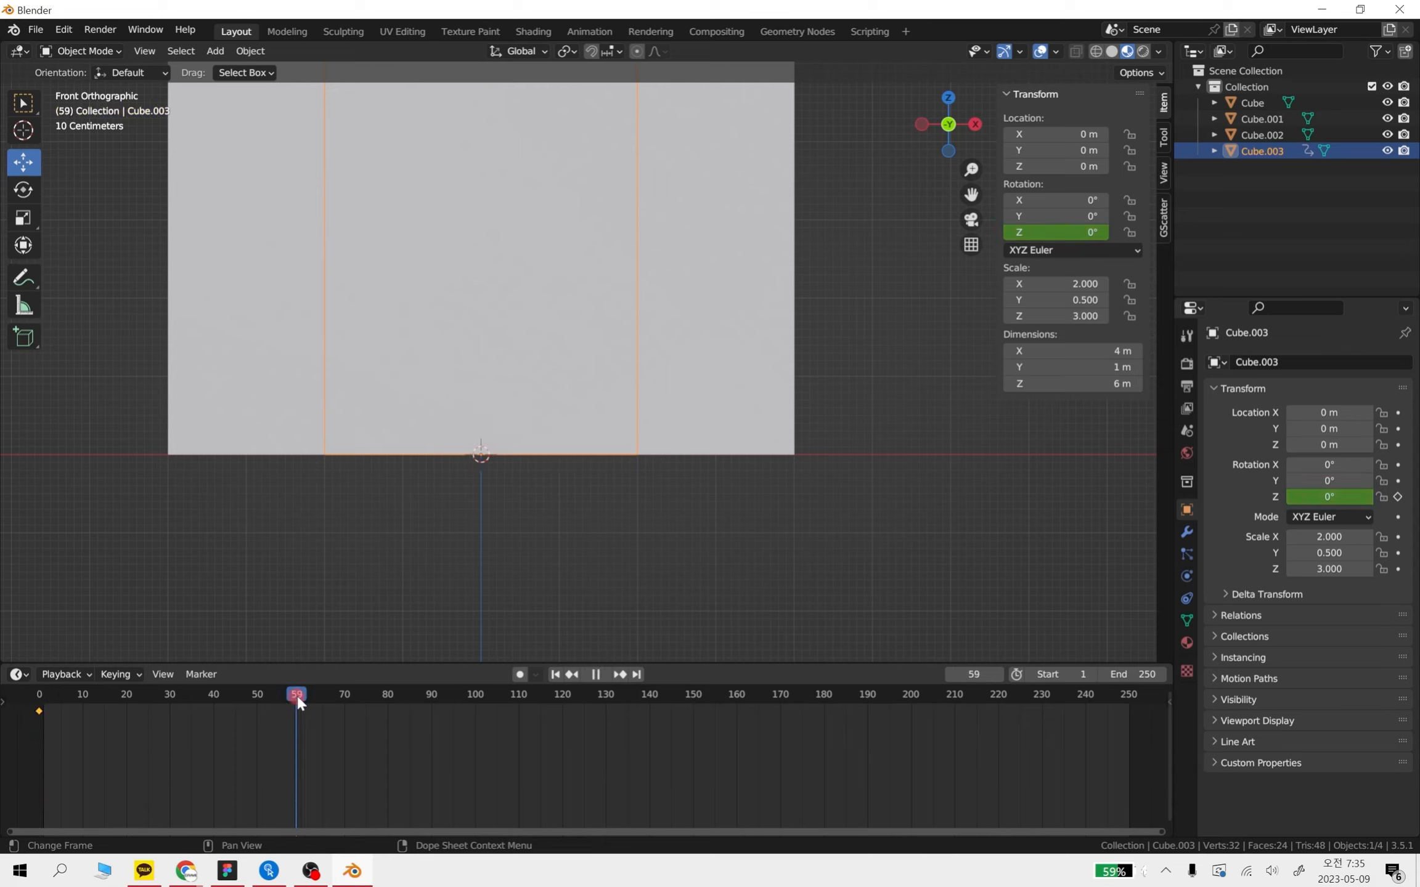
pyautogui.click(1338, 496)
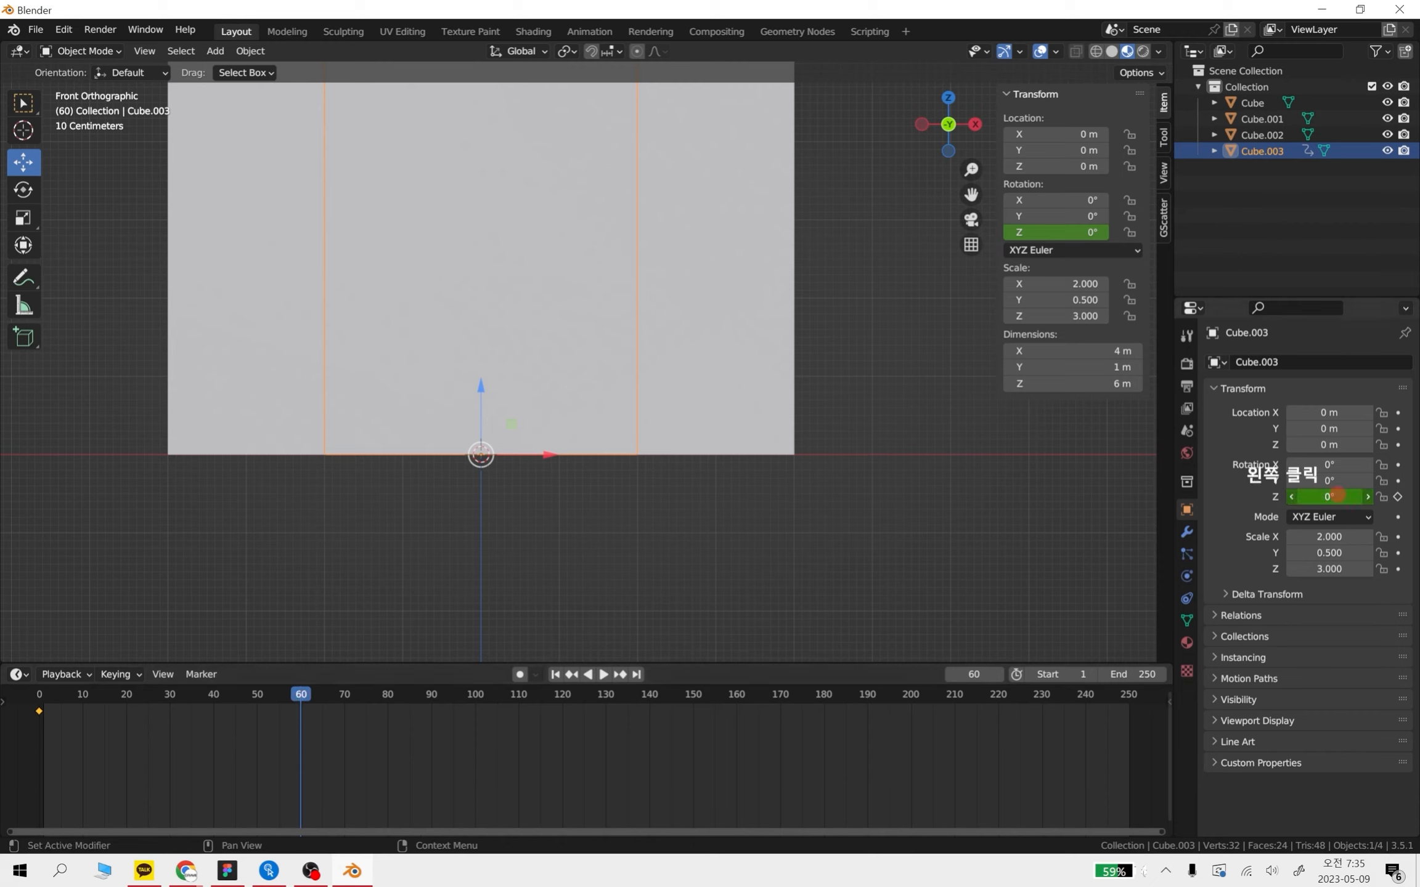
pyautogui.write('720')
pyautogui.press('Return')
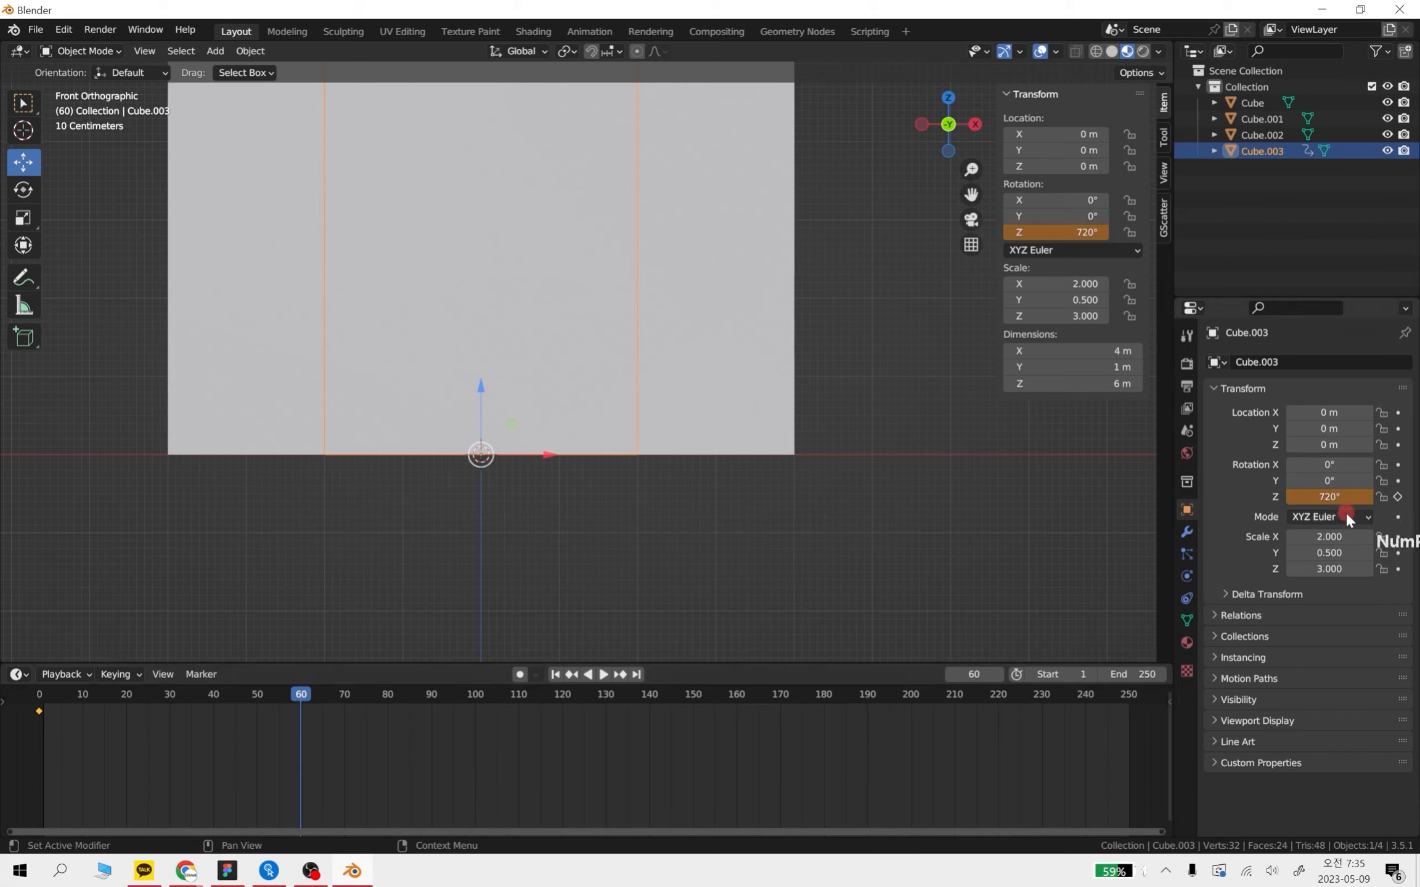
pyautogui.click(1397, 498)
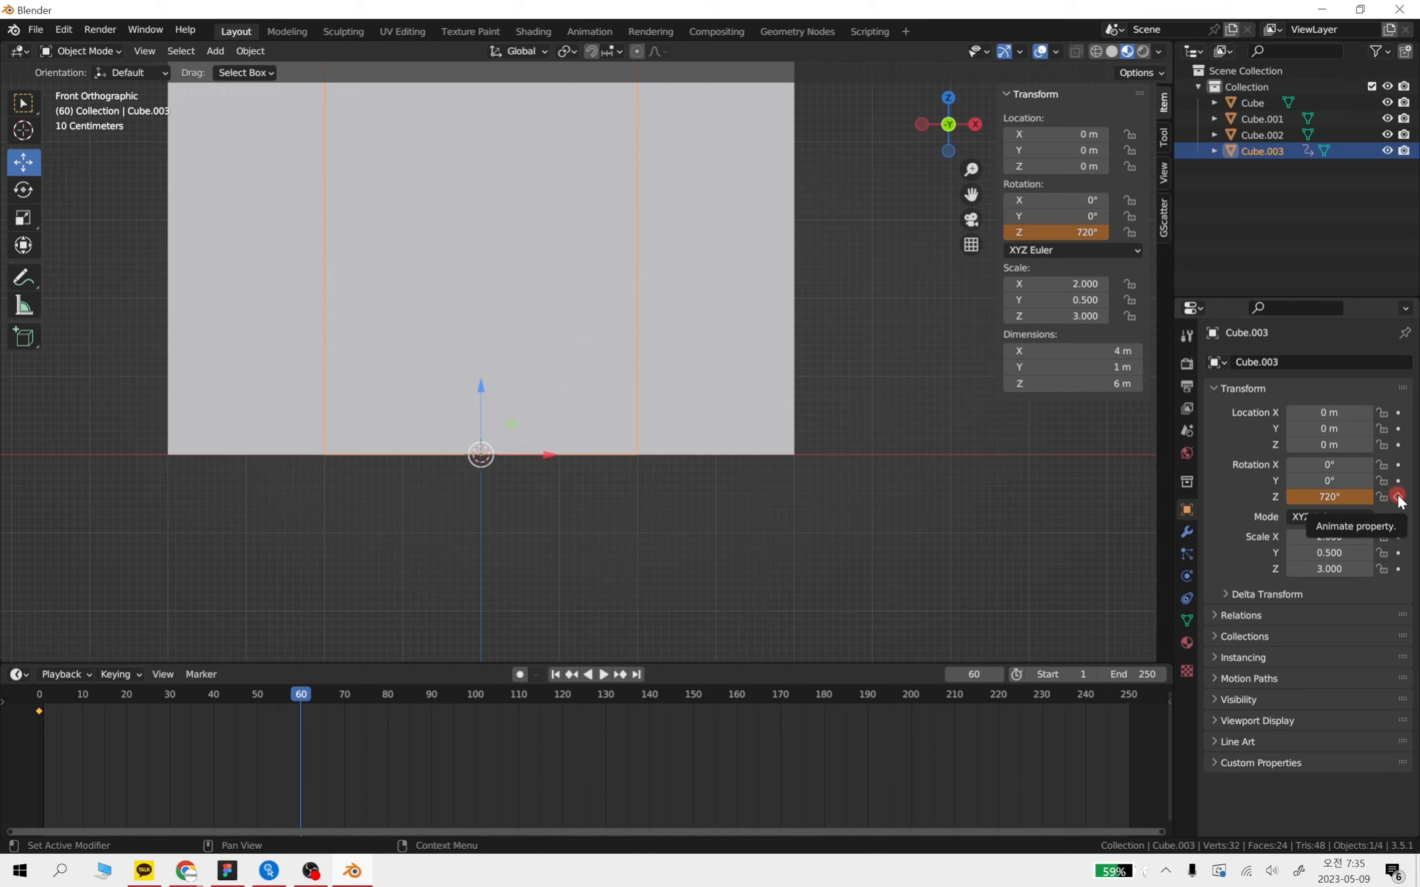
pyautogui.click(1397, 498)
# Play the door block's spin animation through twice from frame 0 and return to frame 0
pyautogui.click(373, 609)
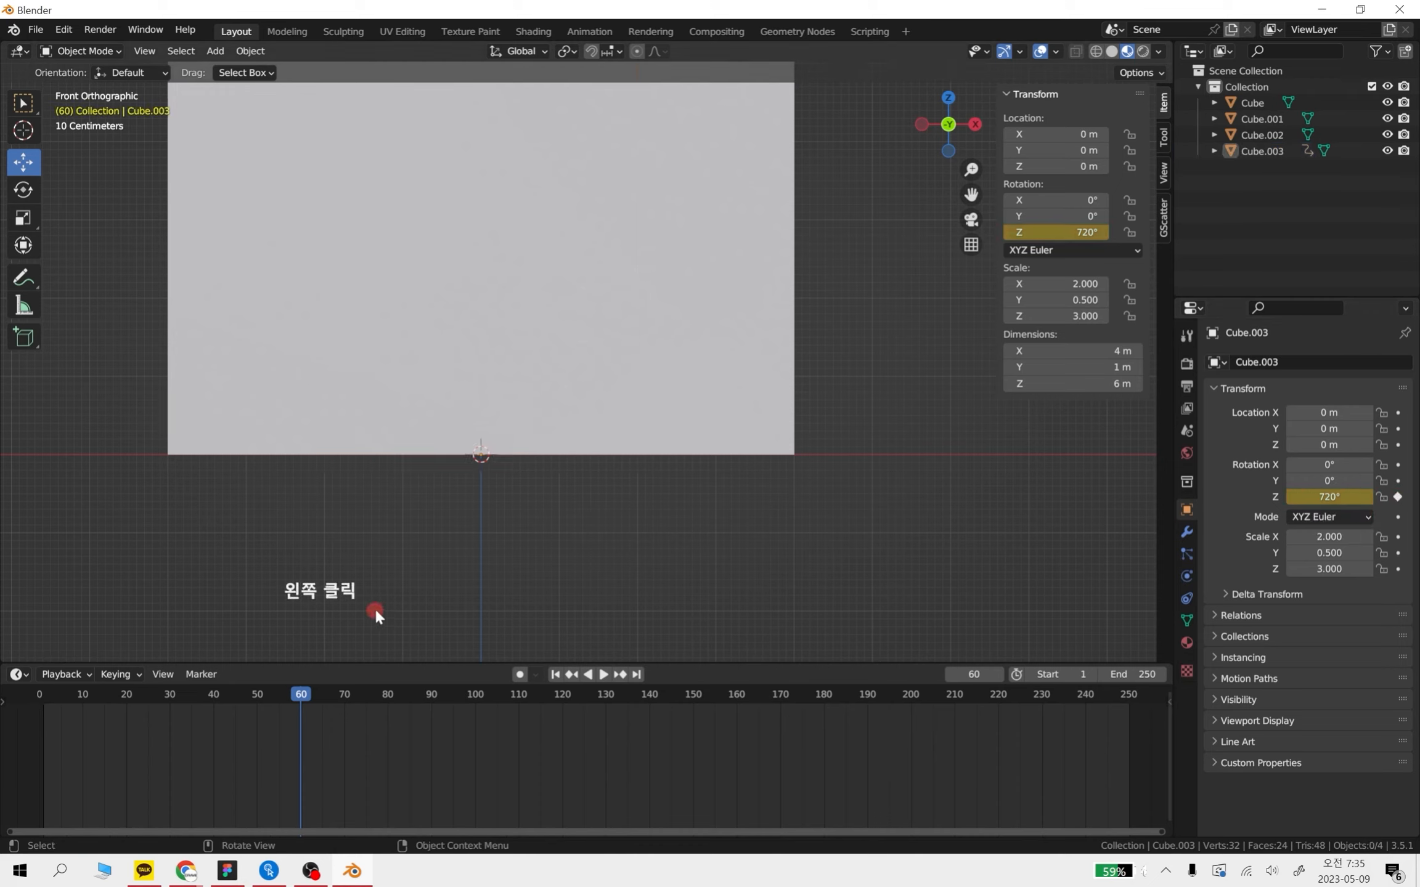
pyautogui.click(541, 380)
pyautogui.click(302, 696)
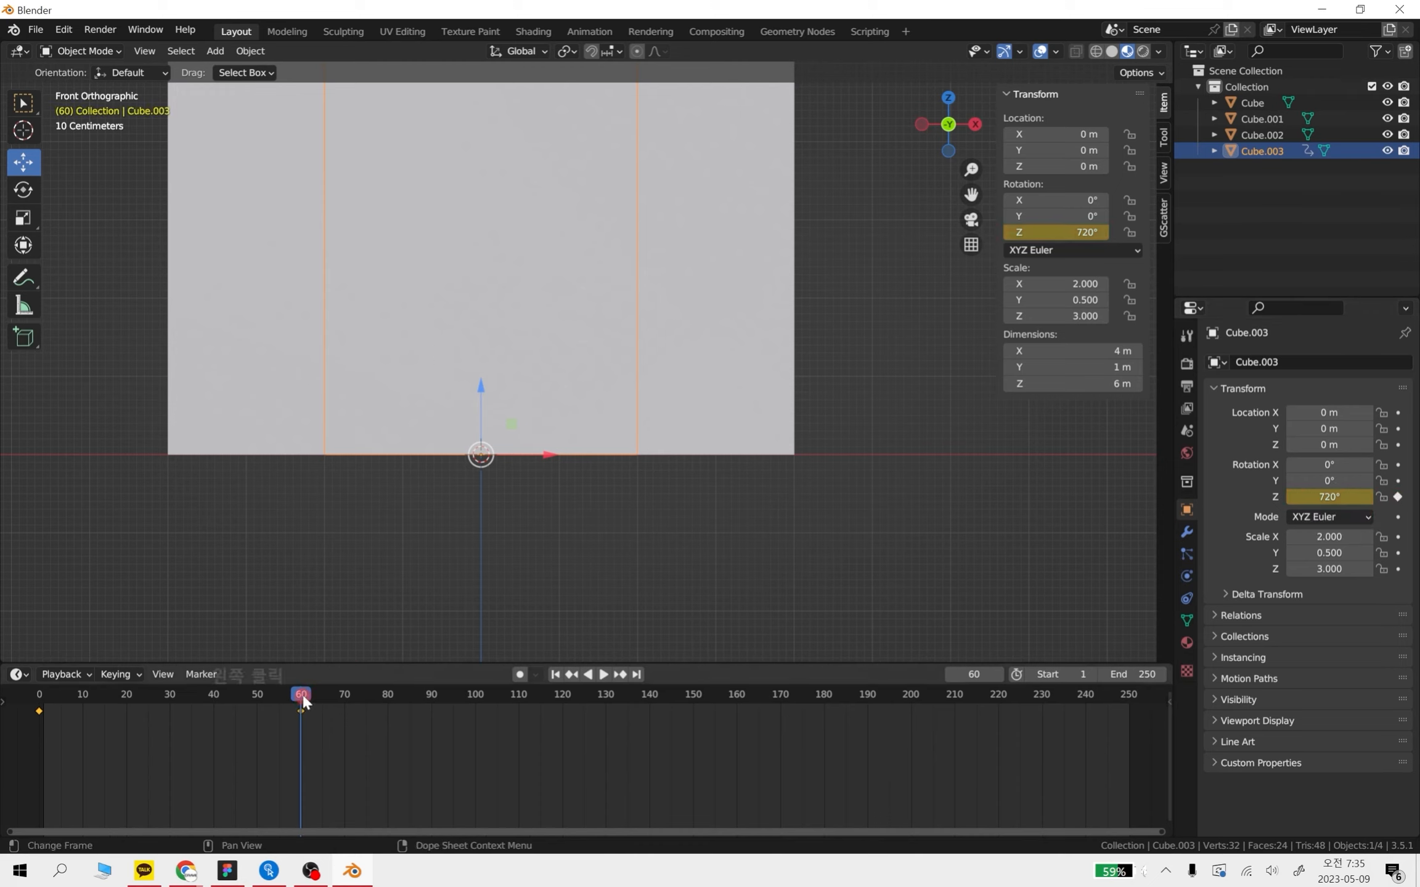
pyautogui.moveTo(302, 700); pyautogui.dragTo(20, 758)
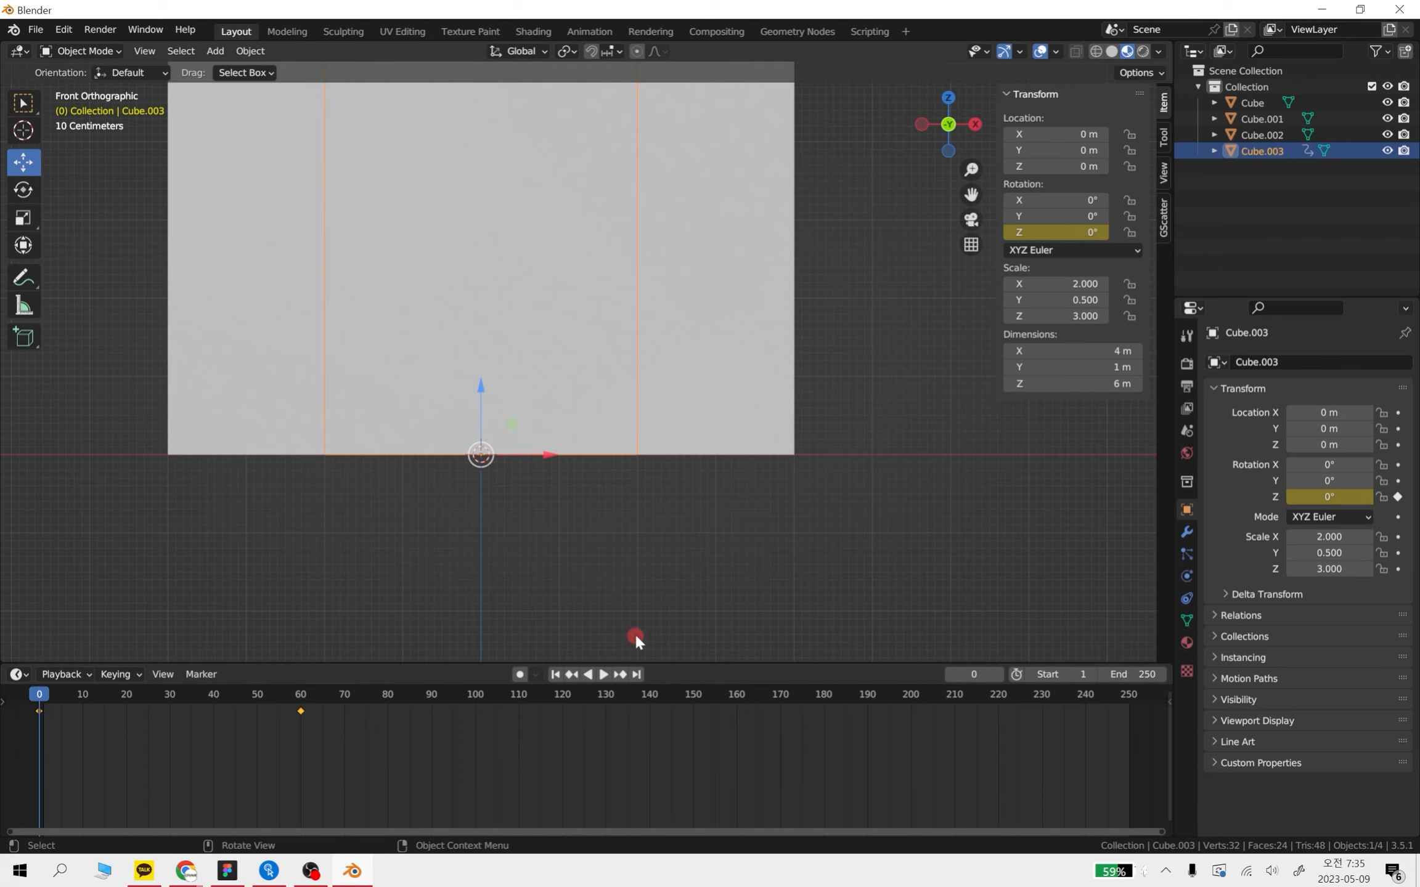
pyautogui.scroll(-1, 638, 628)
pyautogui.keyDown('shift'); pyautogui.moveTo(732, 524); pyautogui.dragTo(738, 634, button='middle'); pyautogui.keyUp('shift')
pyautogui.scroll(-2, 726, 568)
pyautogui.press('space')
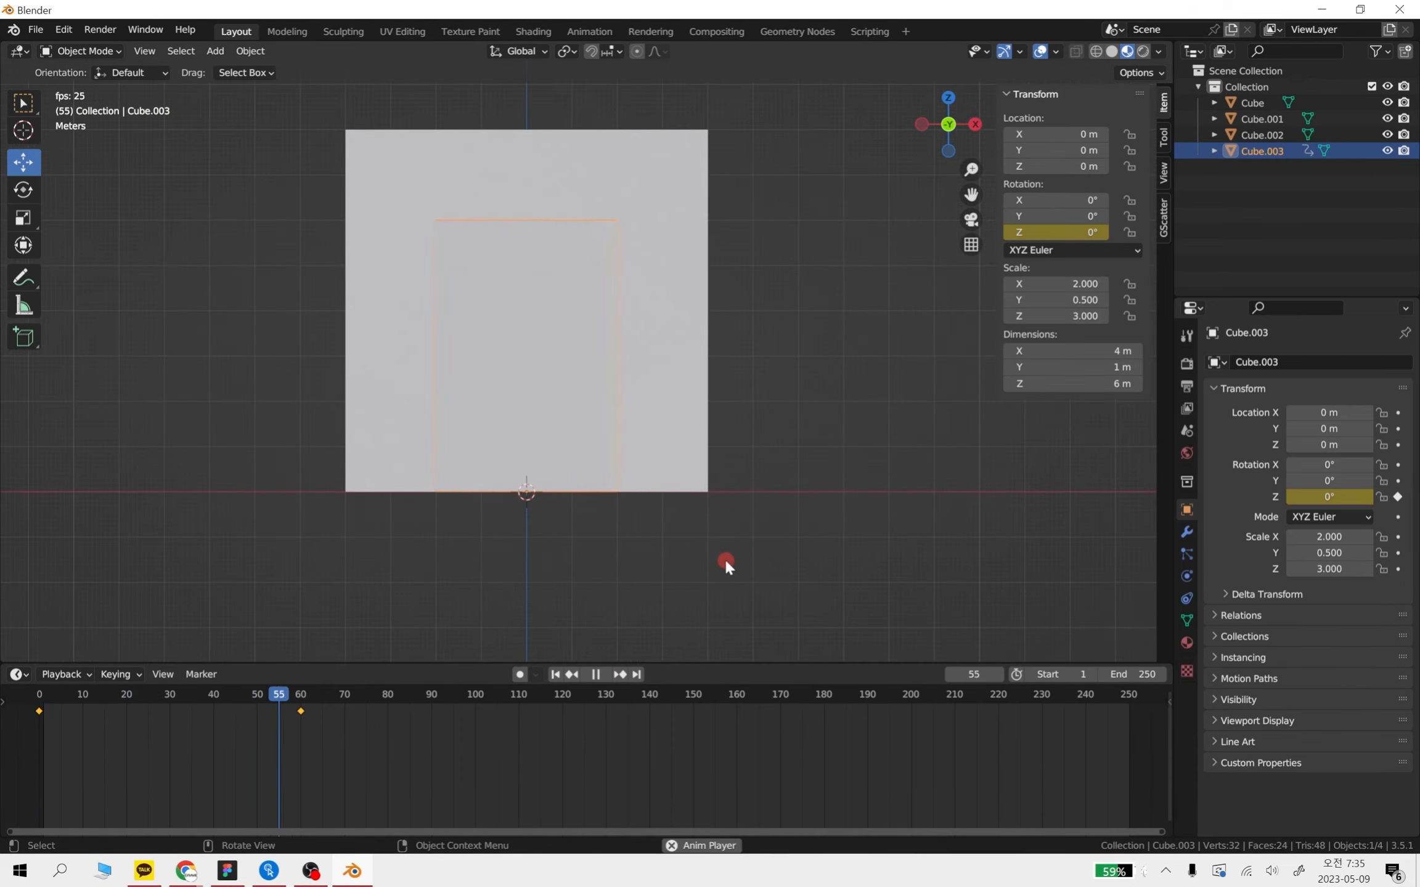
pyautogui.press('space')
pyautogui.moveTo(330, 690); pyautogui.dragTo(31, 691)
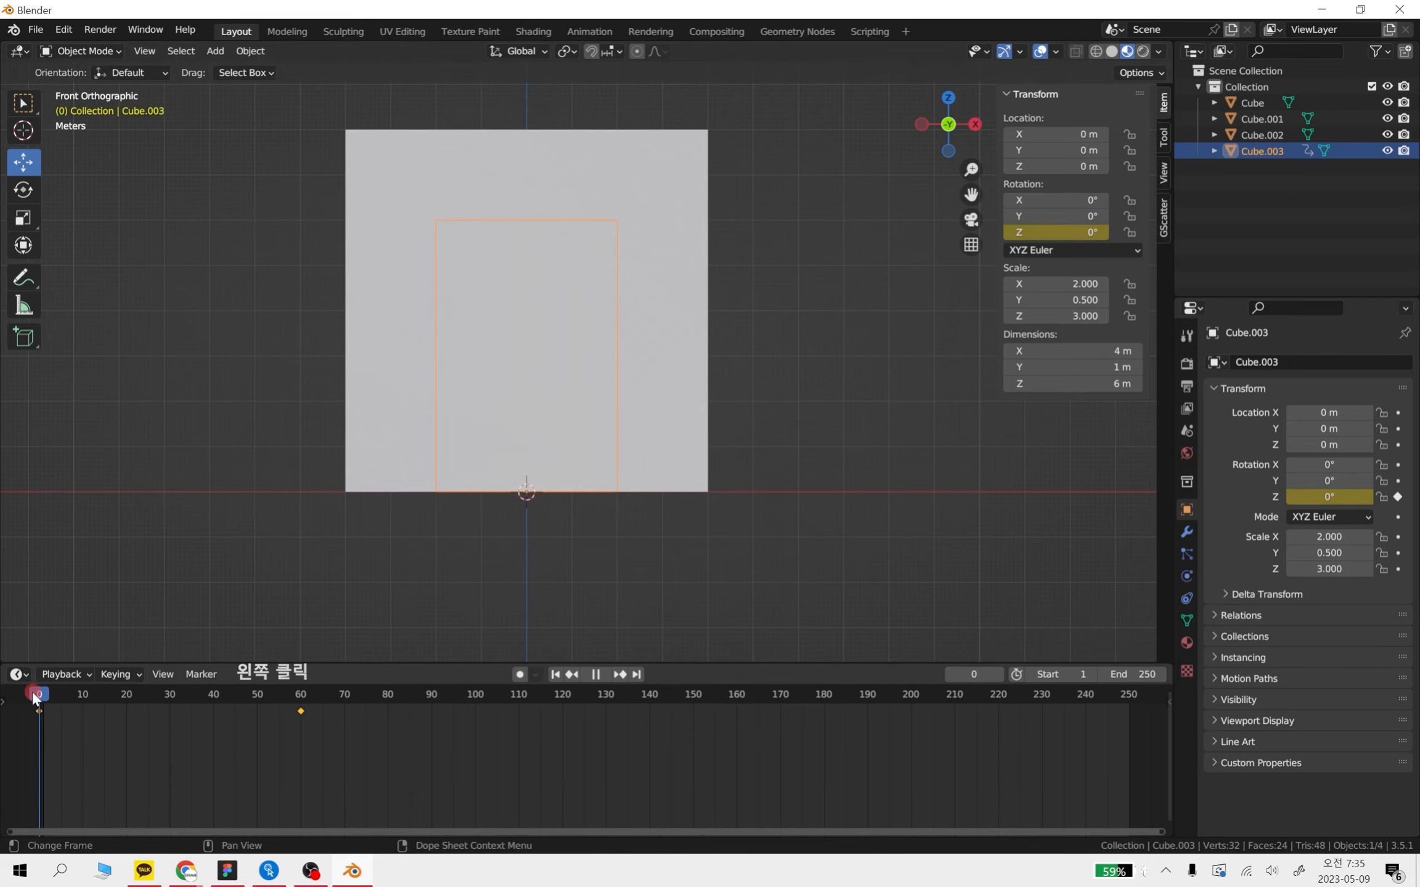
pyautogui.press('space')
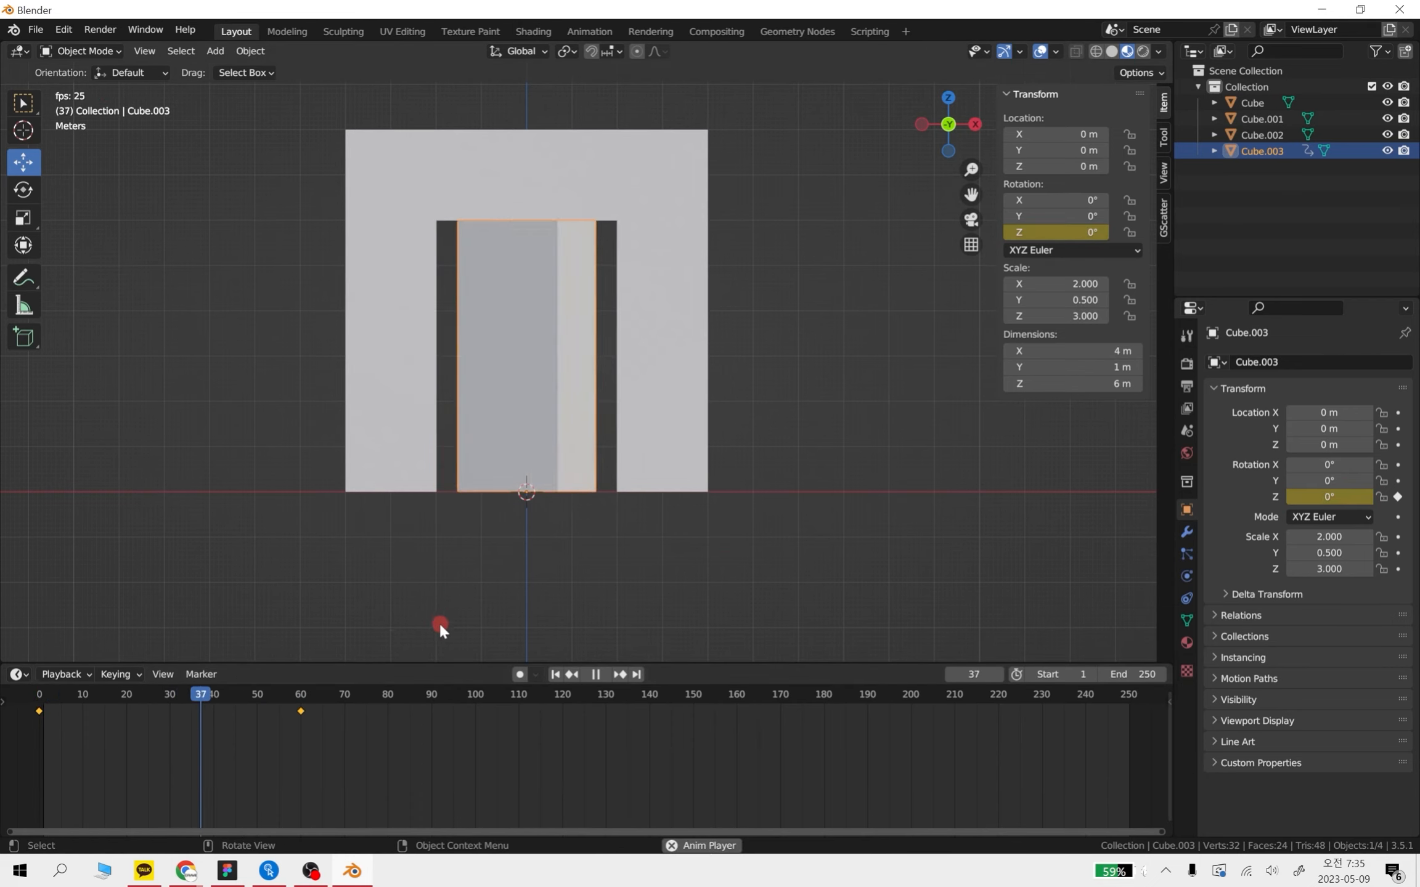
pyautogui.press('space')
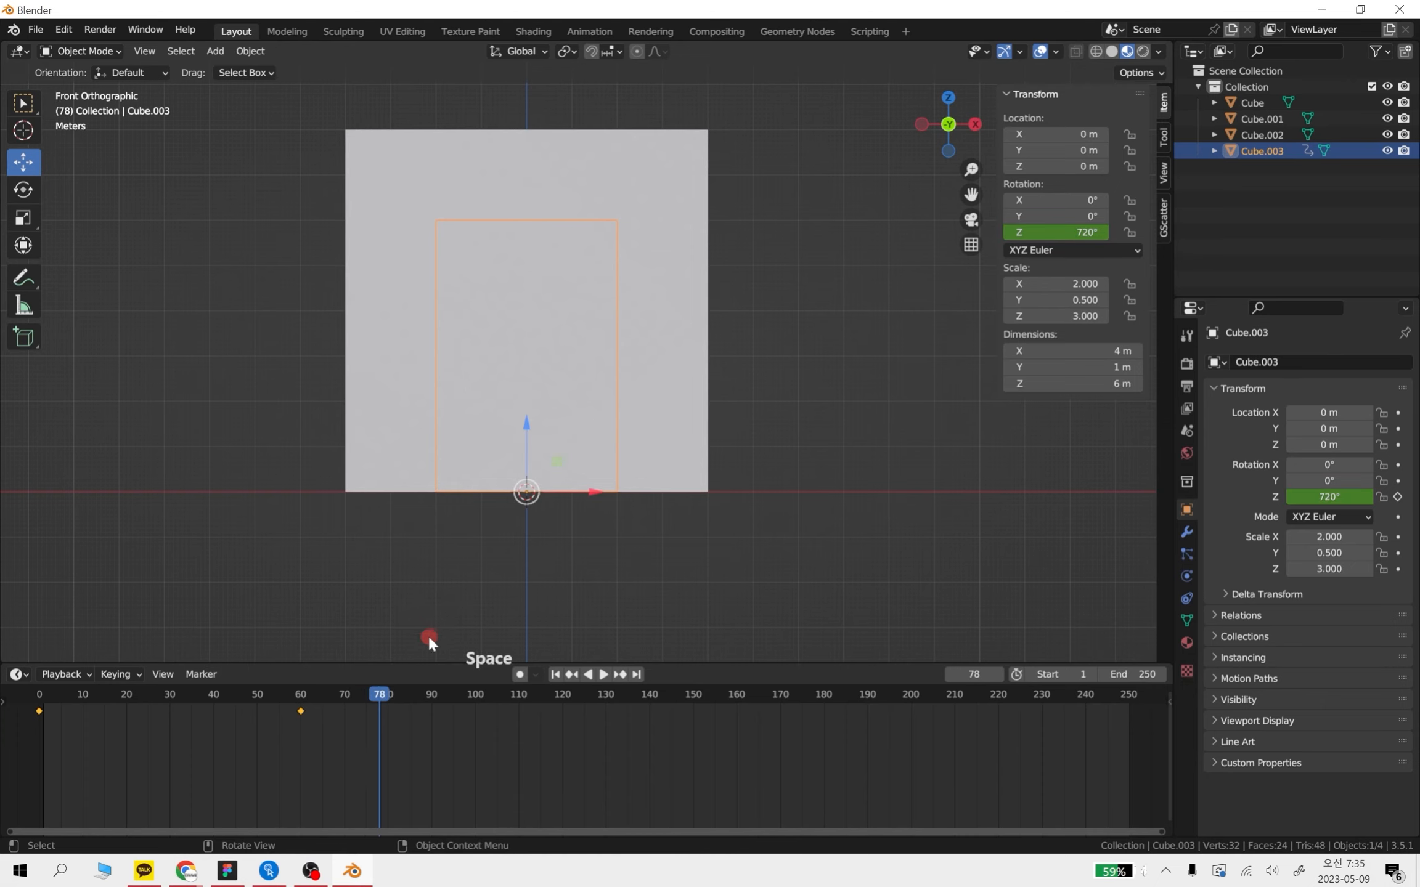
pyautogui.moveTo(380, 691); pyautogui.dragTo(41, 696)
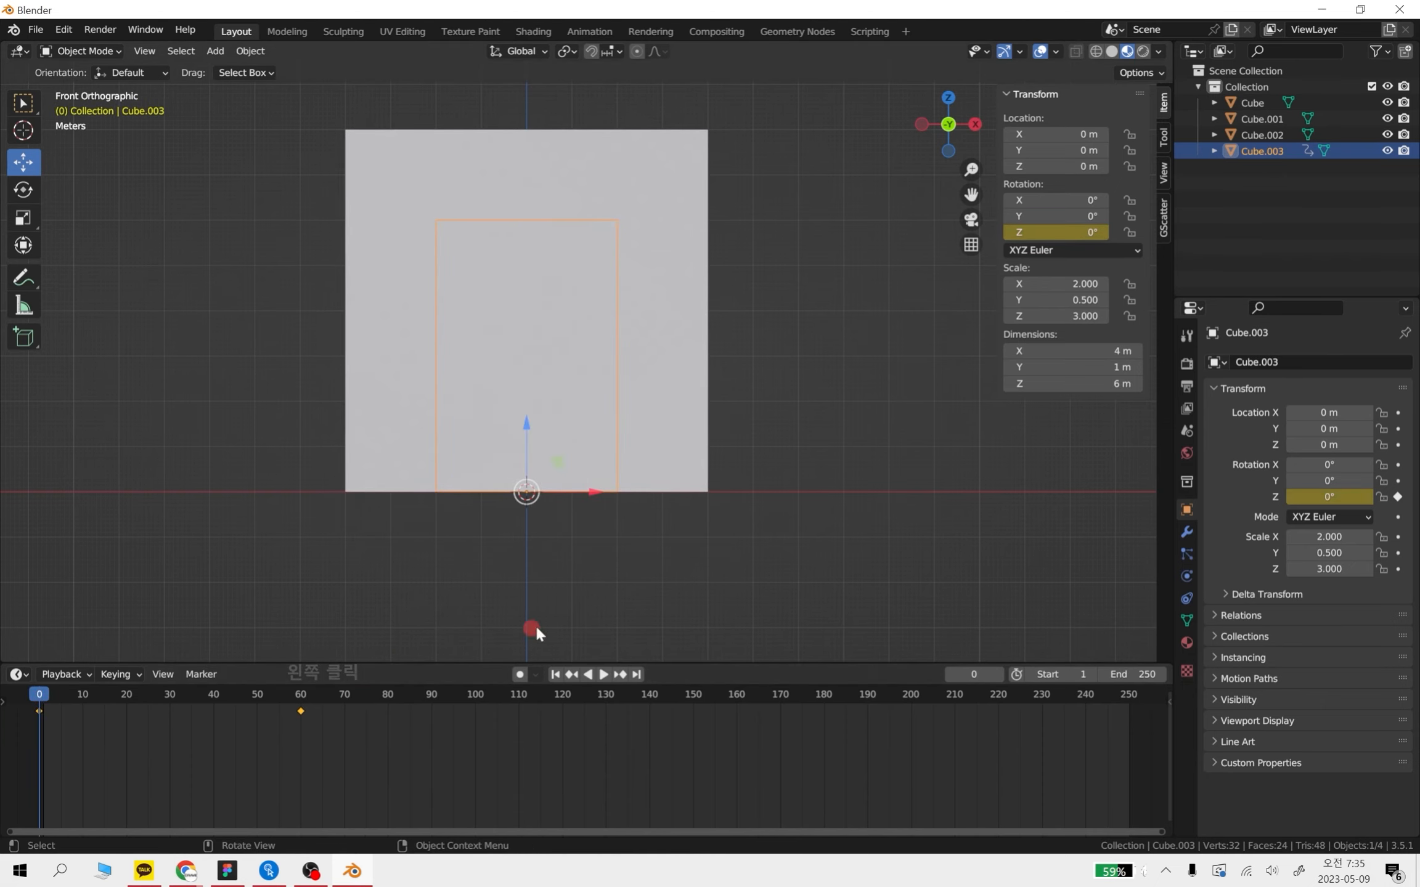
# Examine the door block and the lintel above it from several angles, checking the door's transform values
pyautogui.click(828, 518)
pyautogui.moveTo(832, 520)
pyautogui.mouseDown(button='middle')
pyautogui.moveTo(829, 508)
pyautogui.moveTo(795, 511)
pyautogui.moveTo(806, 529)
pyautogui.mouseUp(button='middle')
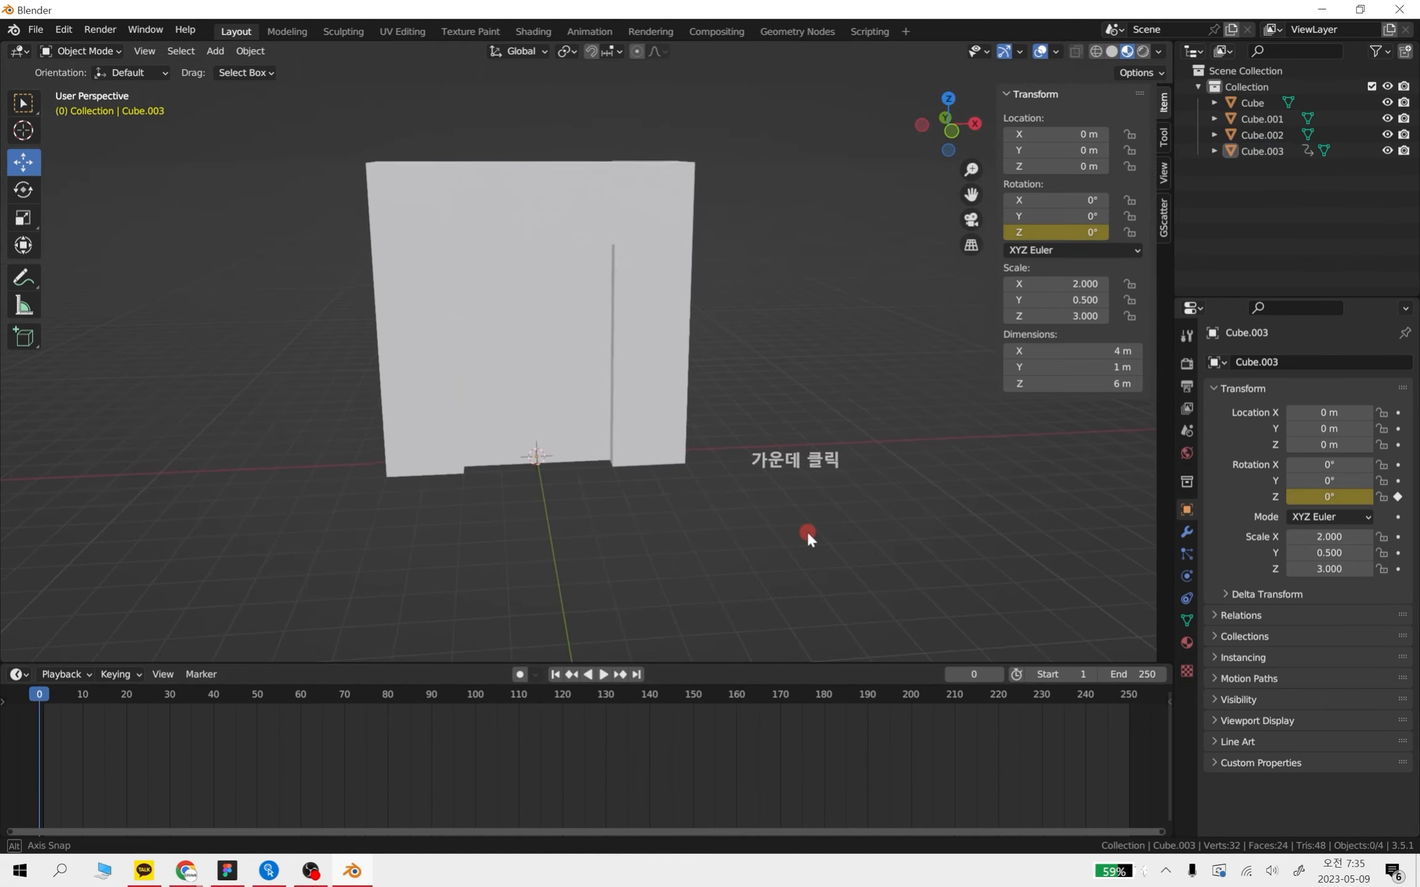
pyautogui.moveTo(749, 424); pyautogui.dragTo(834, 547, button='middle')
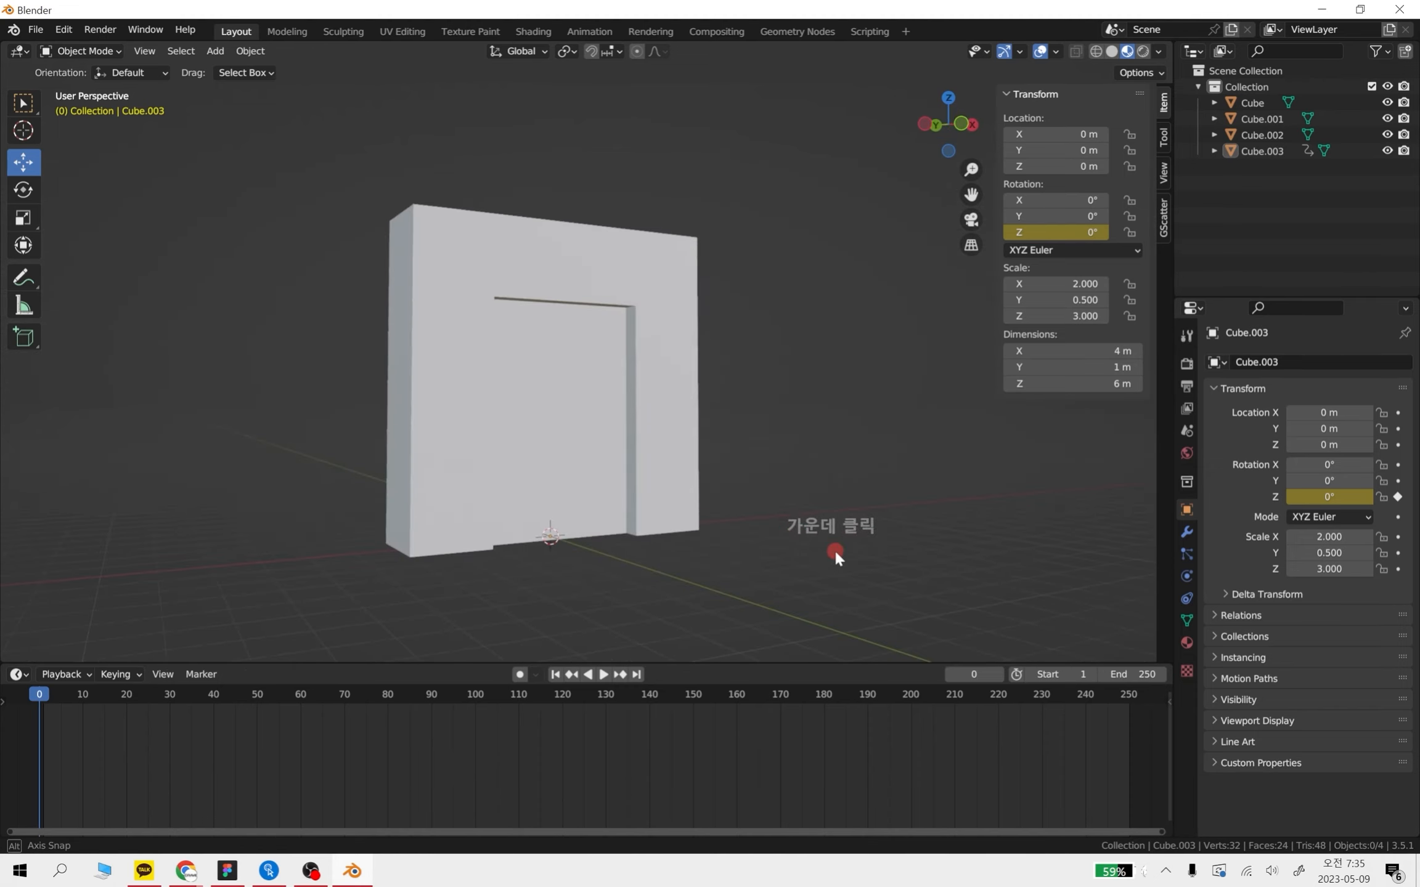
pyautogui.click(644, 482)
pyautogui.click(592, 480)
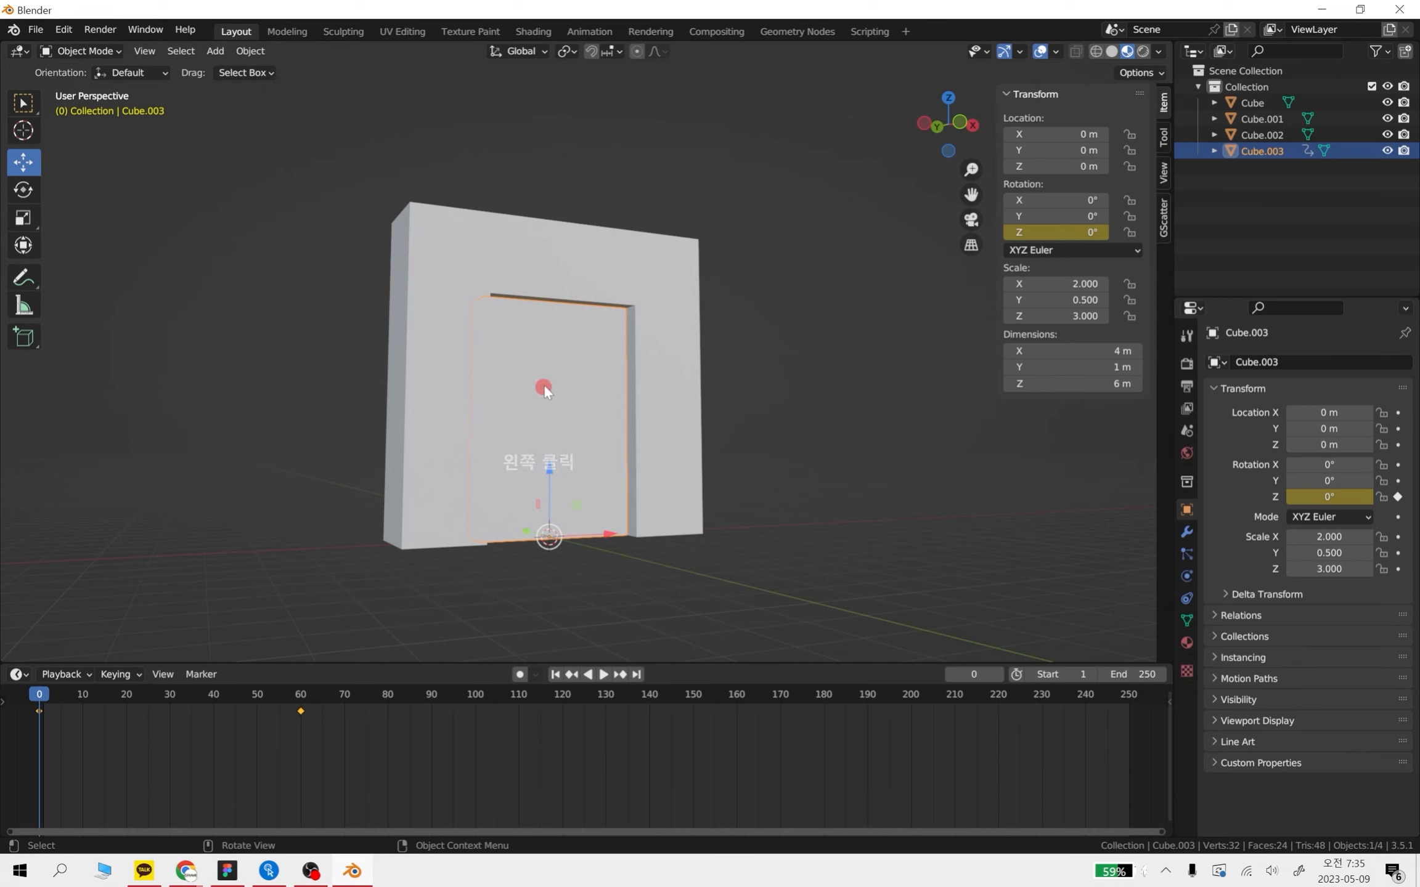
pyautogui.moveTo(741, 364); pyautogui.dragTo(649, 247, button='middle')
pyautogui.click(649, 248)
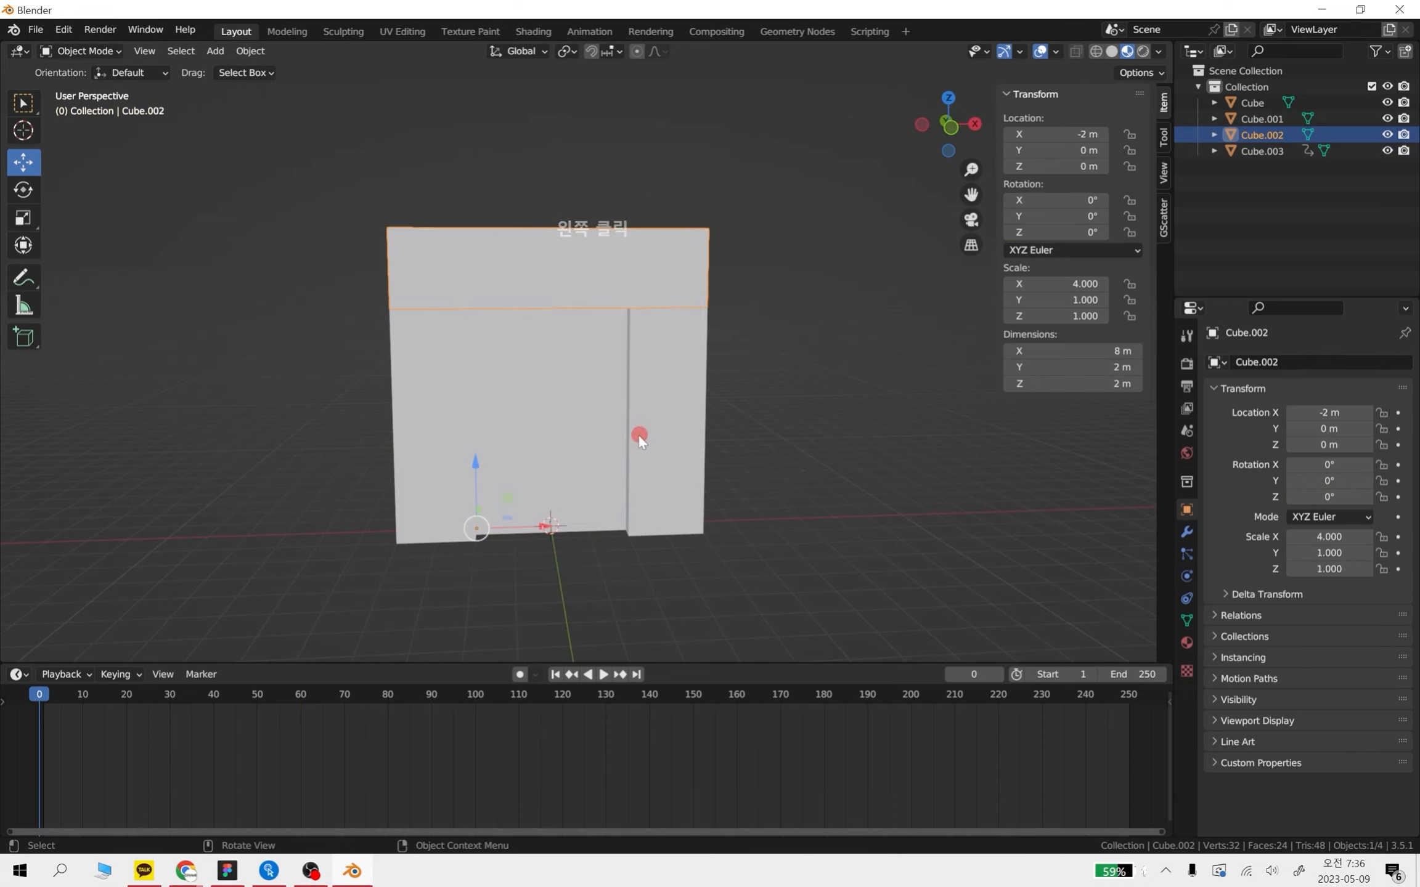
pyautogui.click(552, 431)
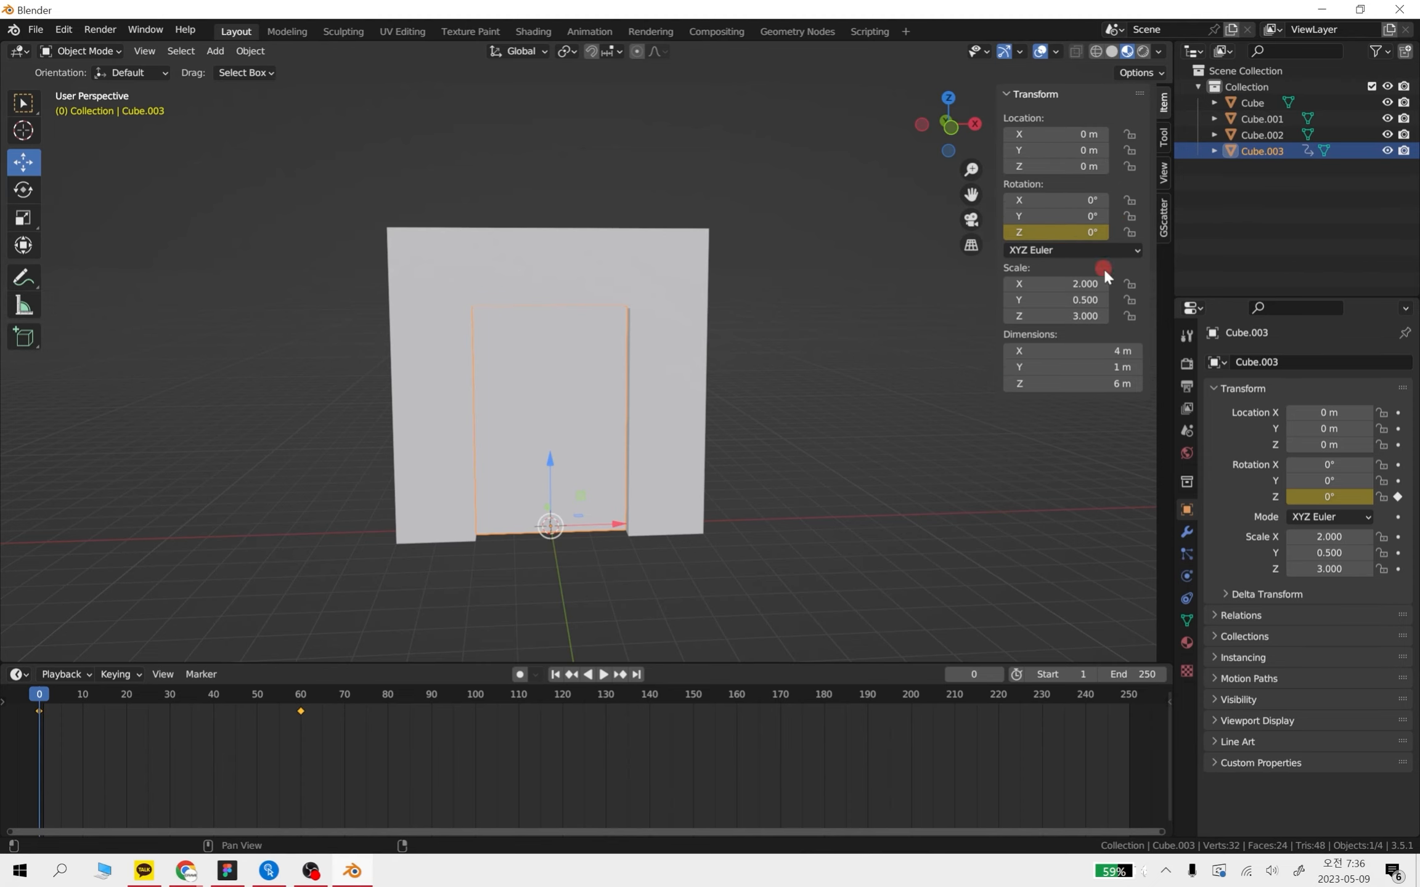
pyautogui.moveTo(548, 552); pyautogui.dragTo(812, 513, button='middle')
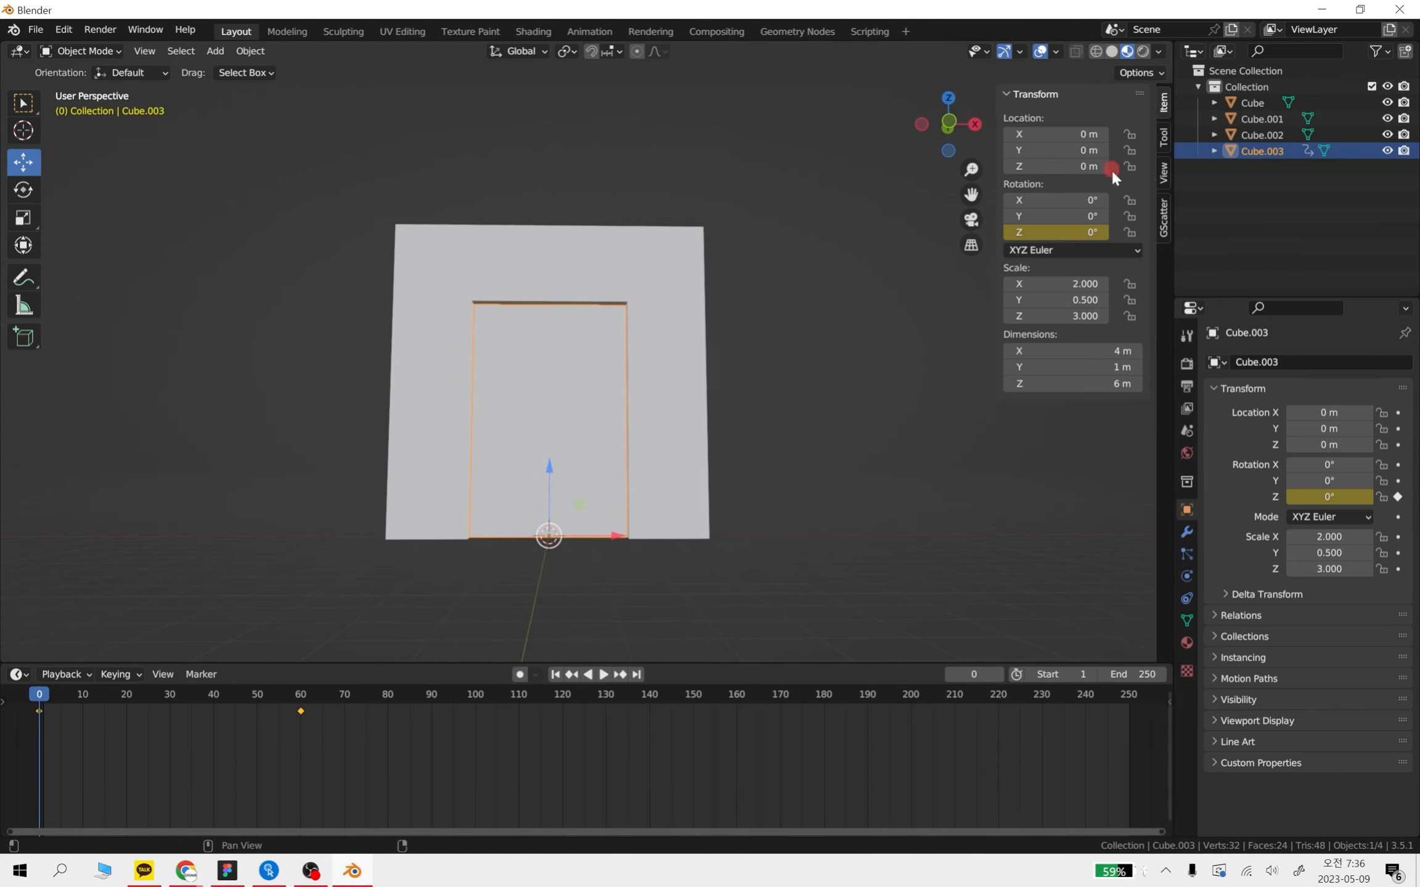
# Keyframe the door block's X location at 0 m on frame 0 and about 10.1 m on frame 60
pyautogui.click(1398, 414)
pyautogui.moveTo(37, 695); pyautogui.dragTo(301, 698)
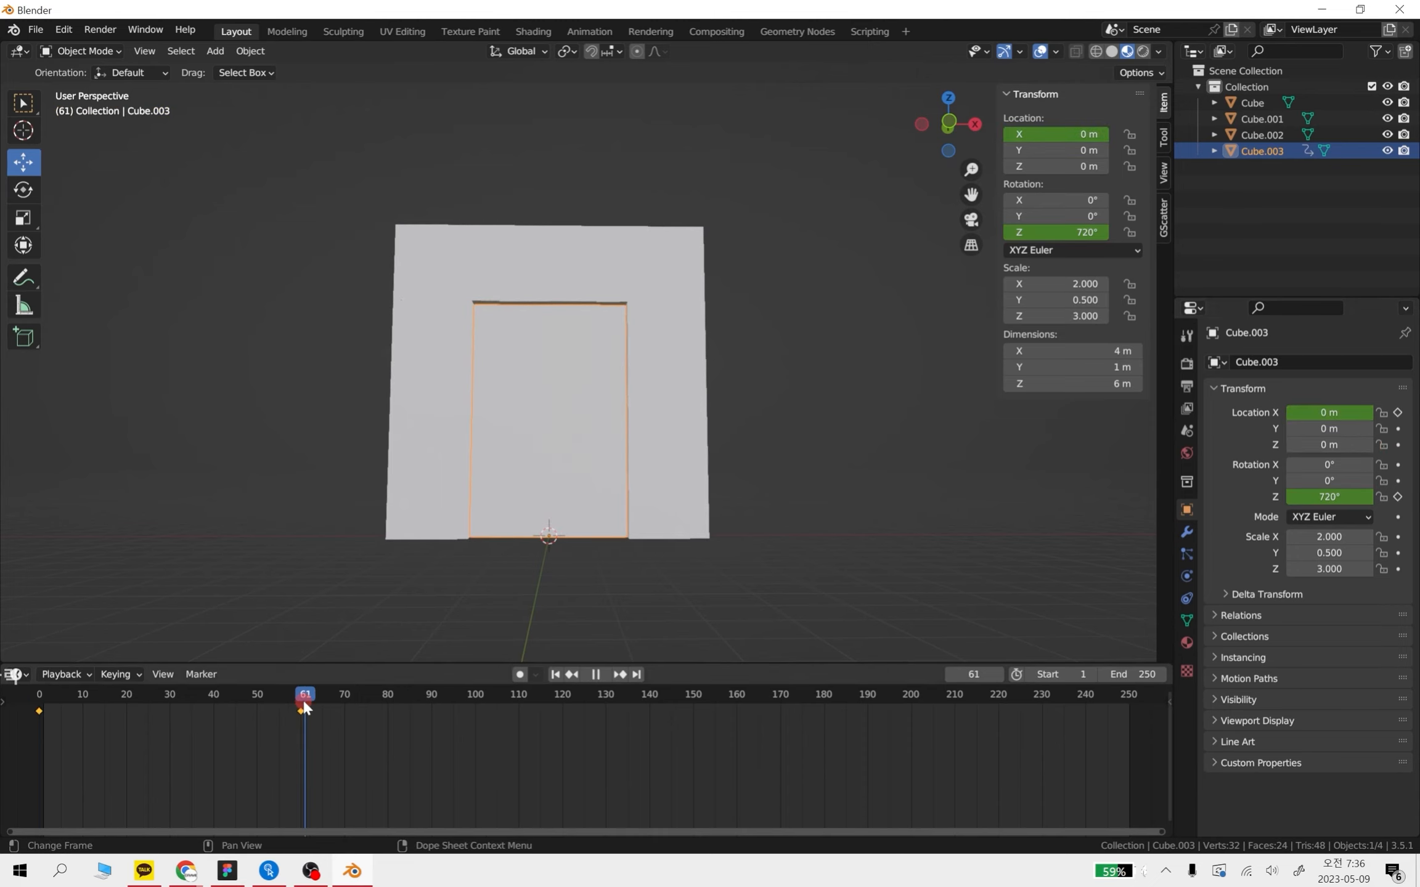
pyautogui.moveTo(655, 541); pyautogui.dragTo(1001, 533)
pyautogui.click(1396, 415)
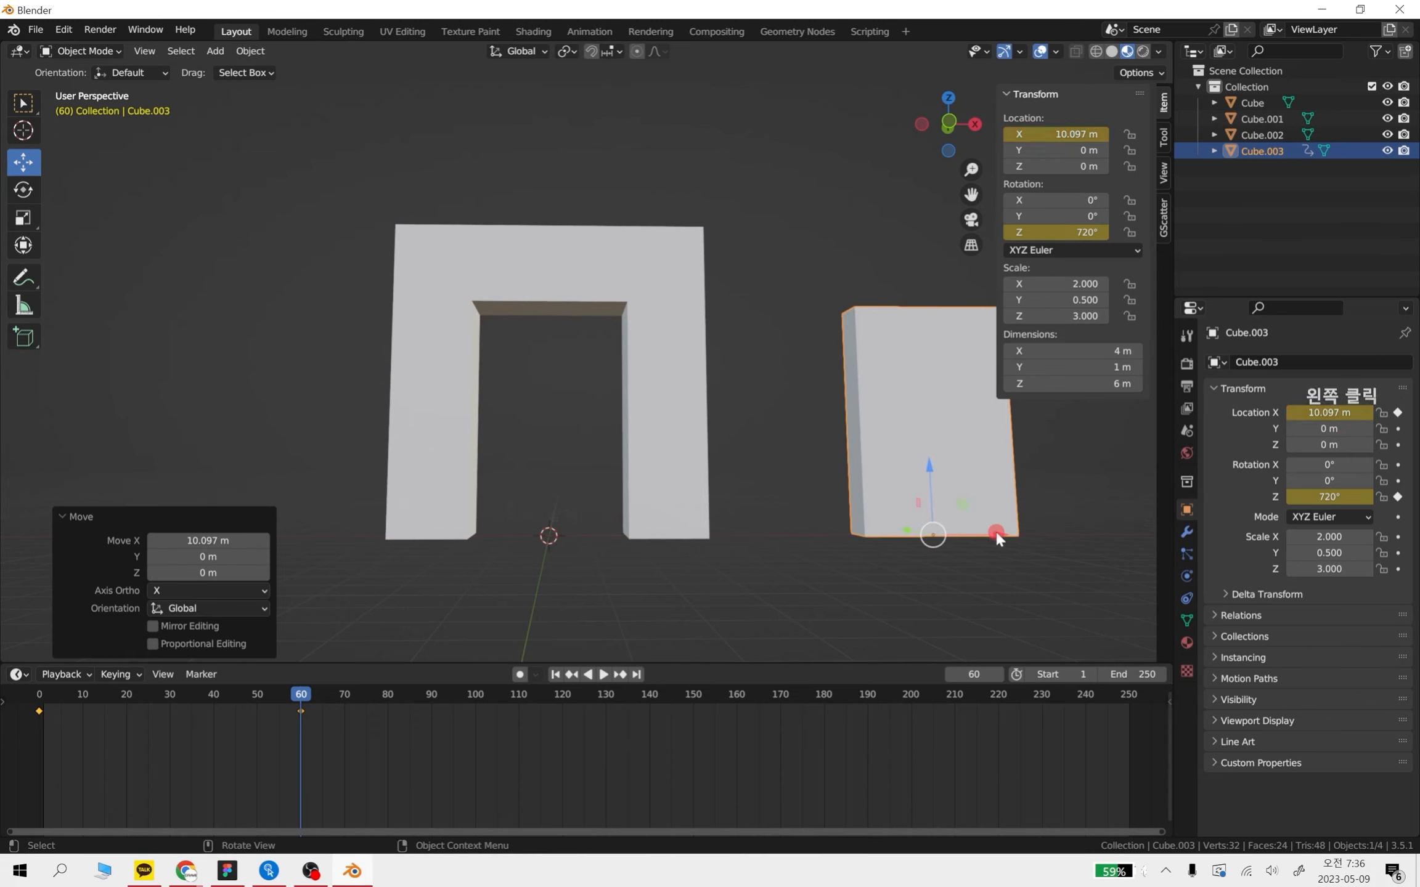
# Play the door block's combined slide and spin from frame 0 and rewind to frame 0
pyautogui.moveTo(299, 691); pyautogui.dragTo(1164, 695)
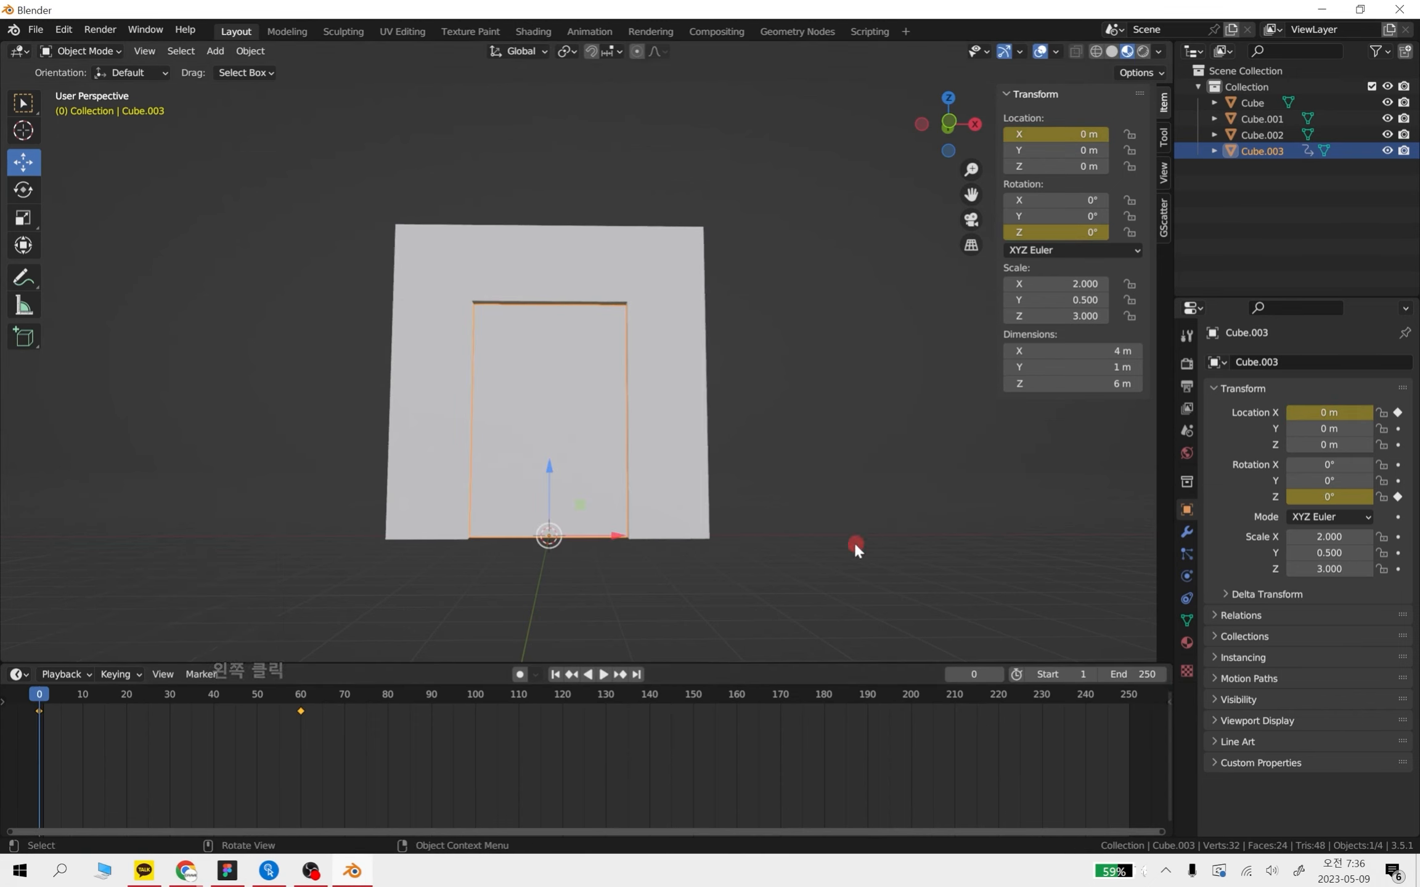
pyautogui.press('space')
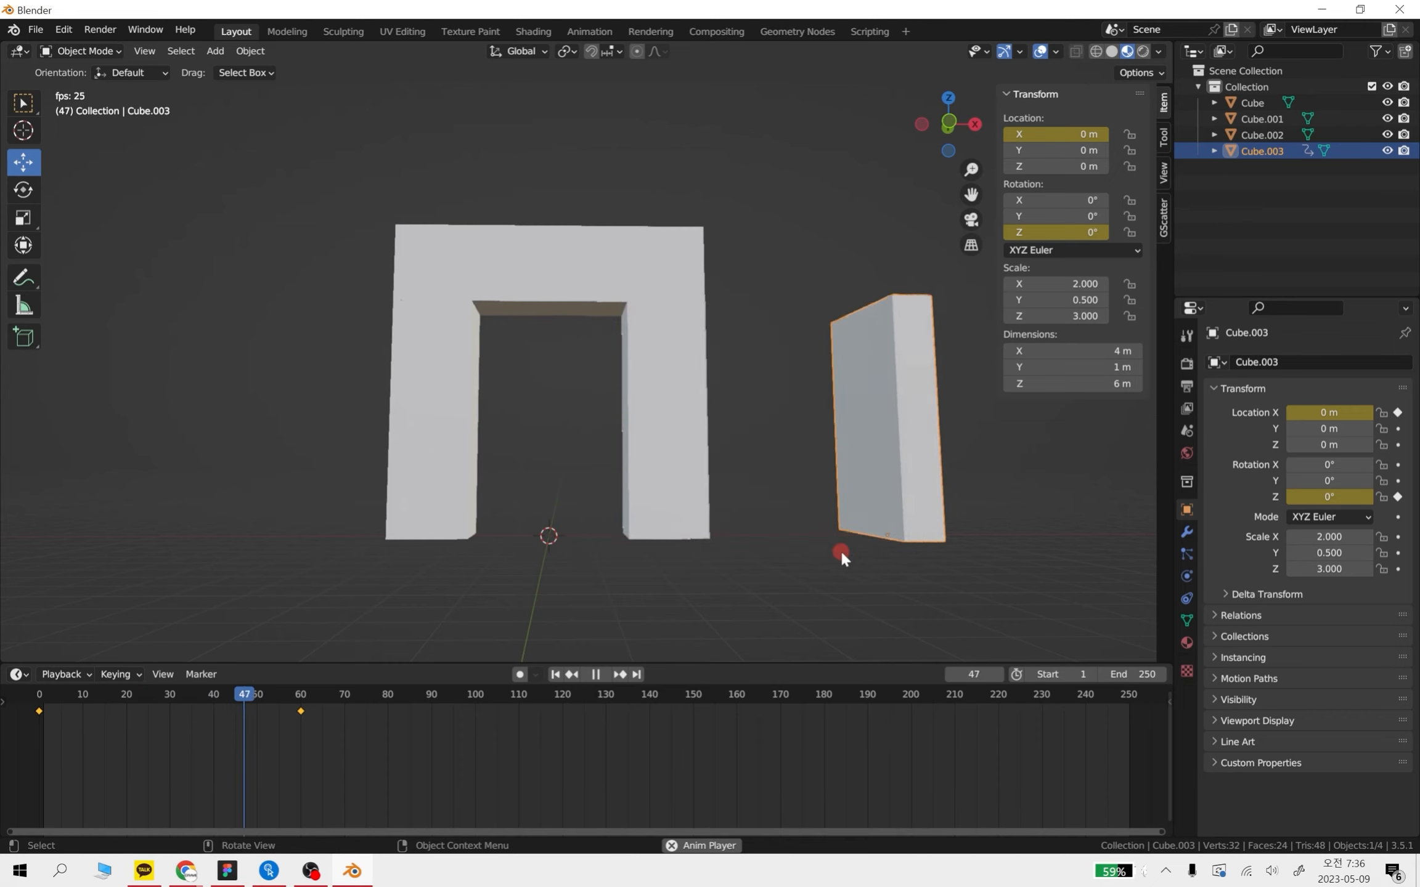
pyautogui.press('space')
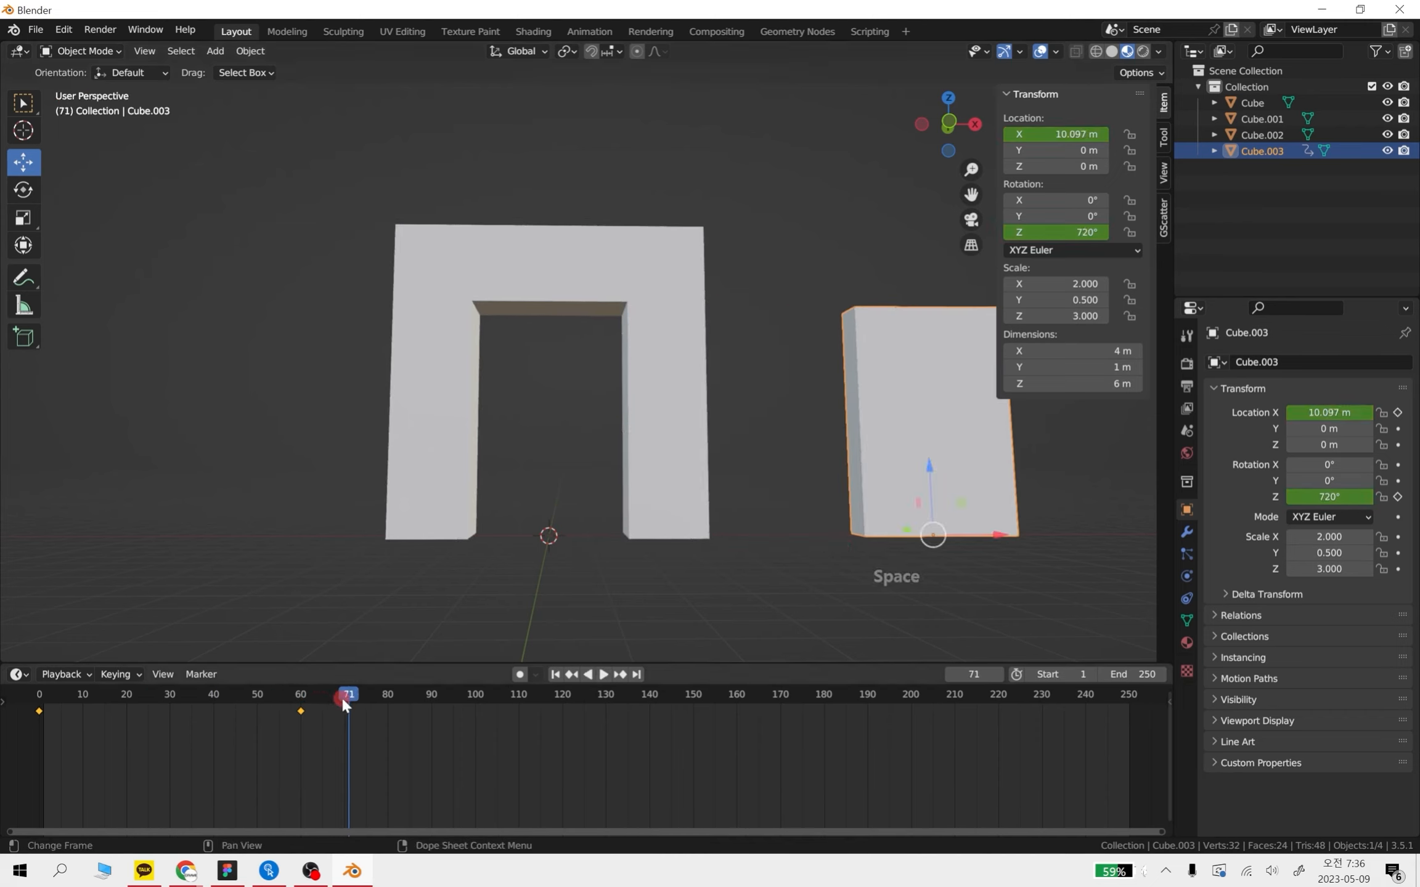
pyautogui.moveTo(340, 696); pyautogui.dragTo(39, 695)
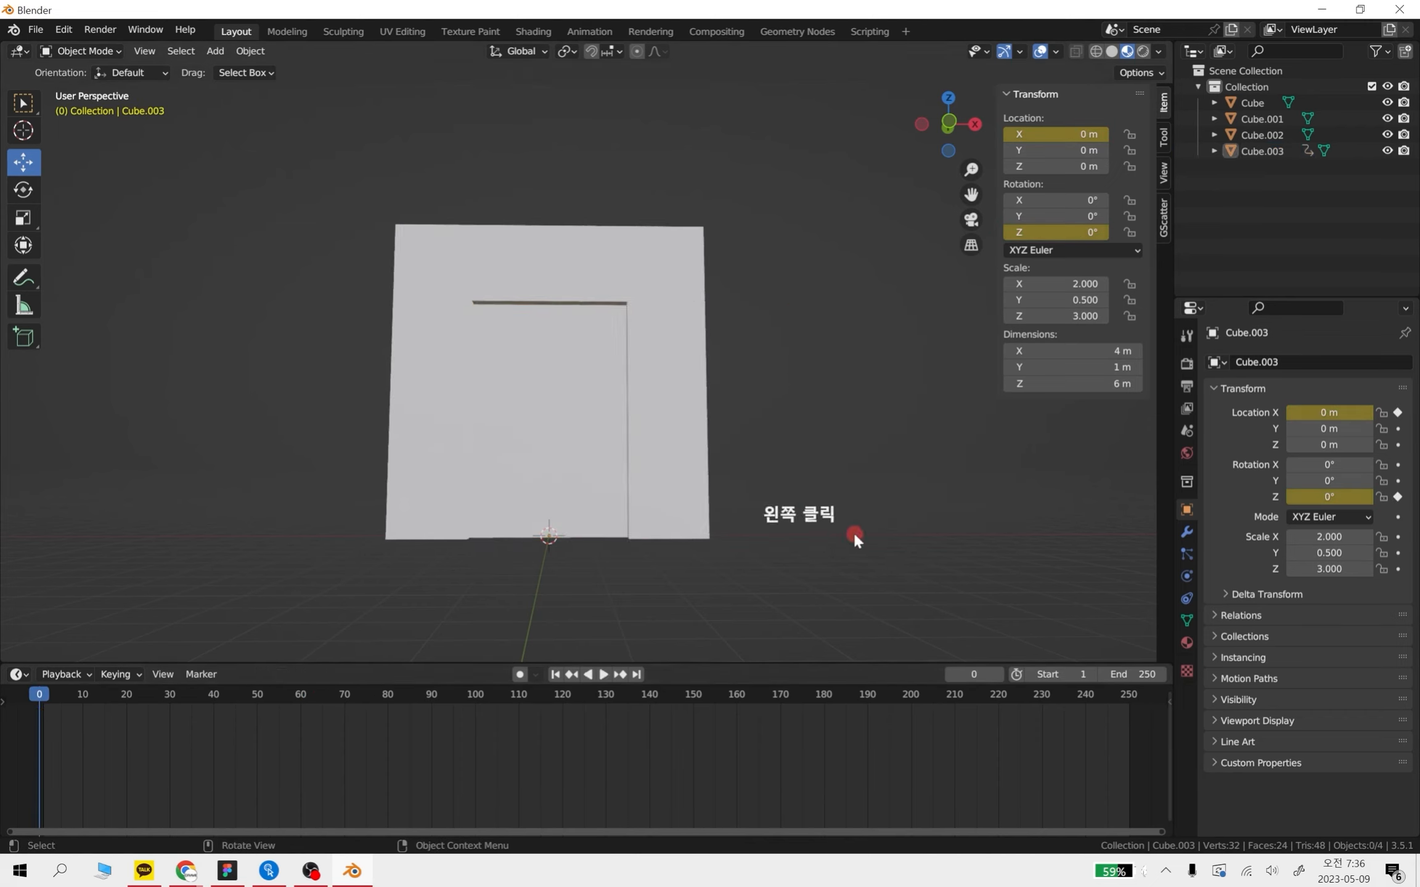
# Replay the door block's animation while viewing the doorway from slightly above, and return to frame 0
pyautogui.moveTo(851, 587); pyautogui.dragTo(313, 223)
pyautogui.moveTo(421, 349); pyautogui.dragTo(352, 493, button='middle')
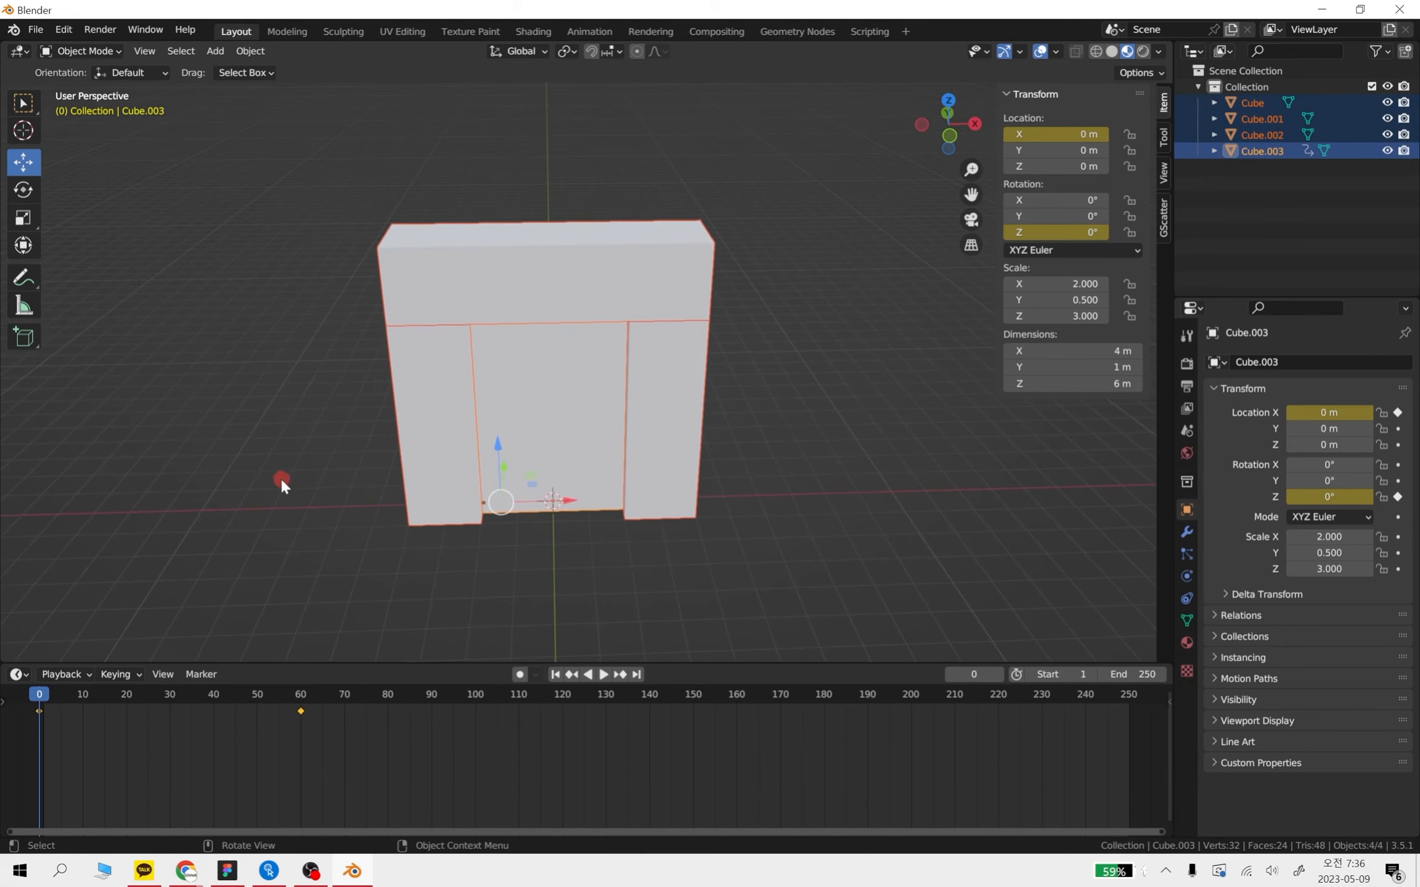
pyautogui.click(281, 485)
pyautogui.click(578, 435)
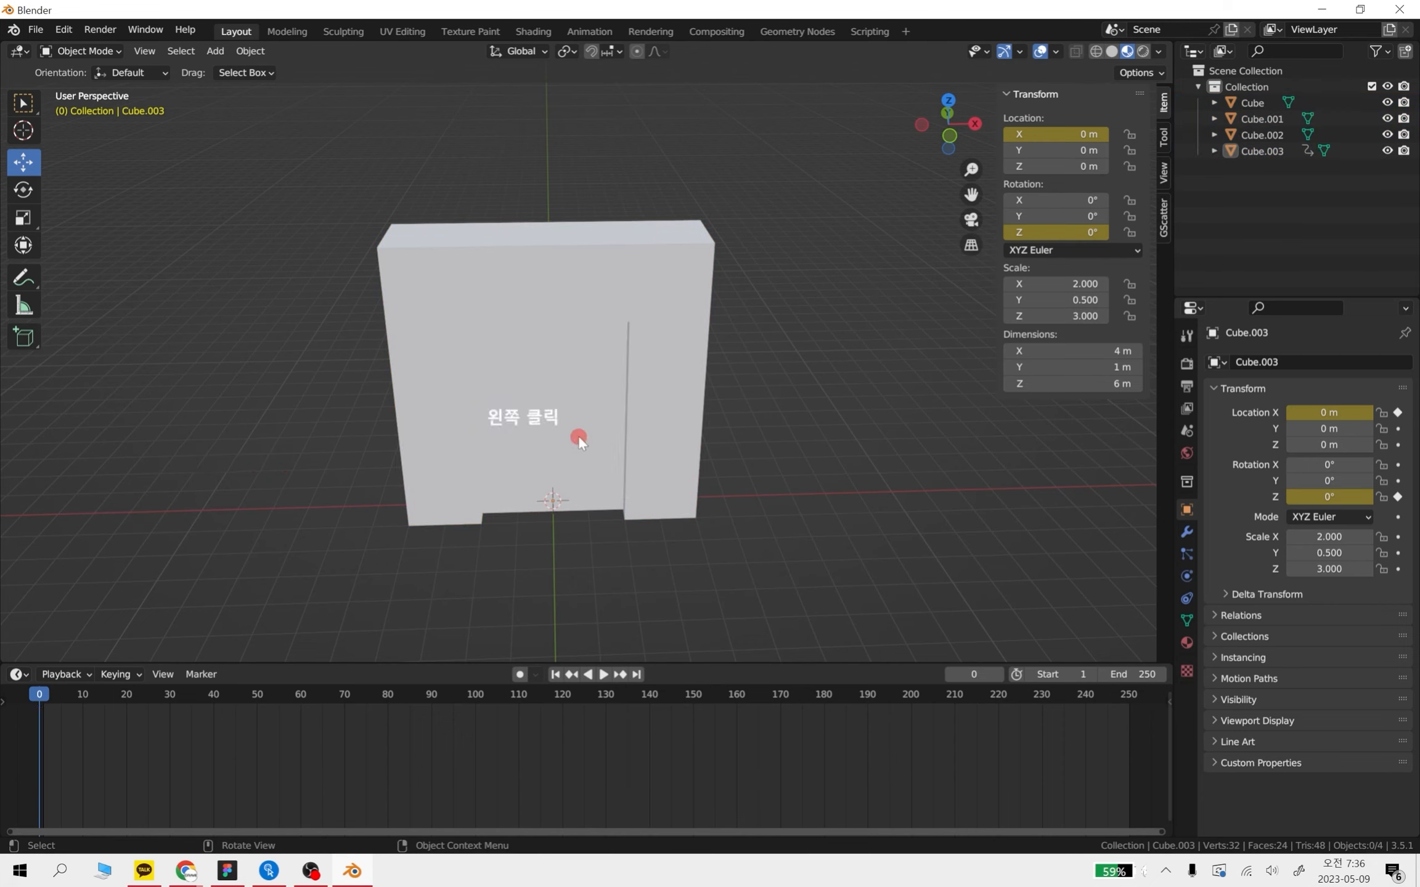
pyautogui.press('space')
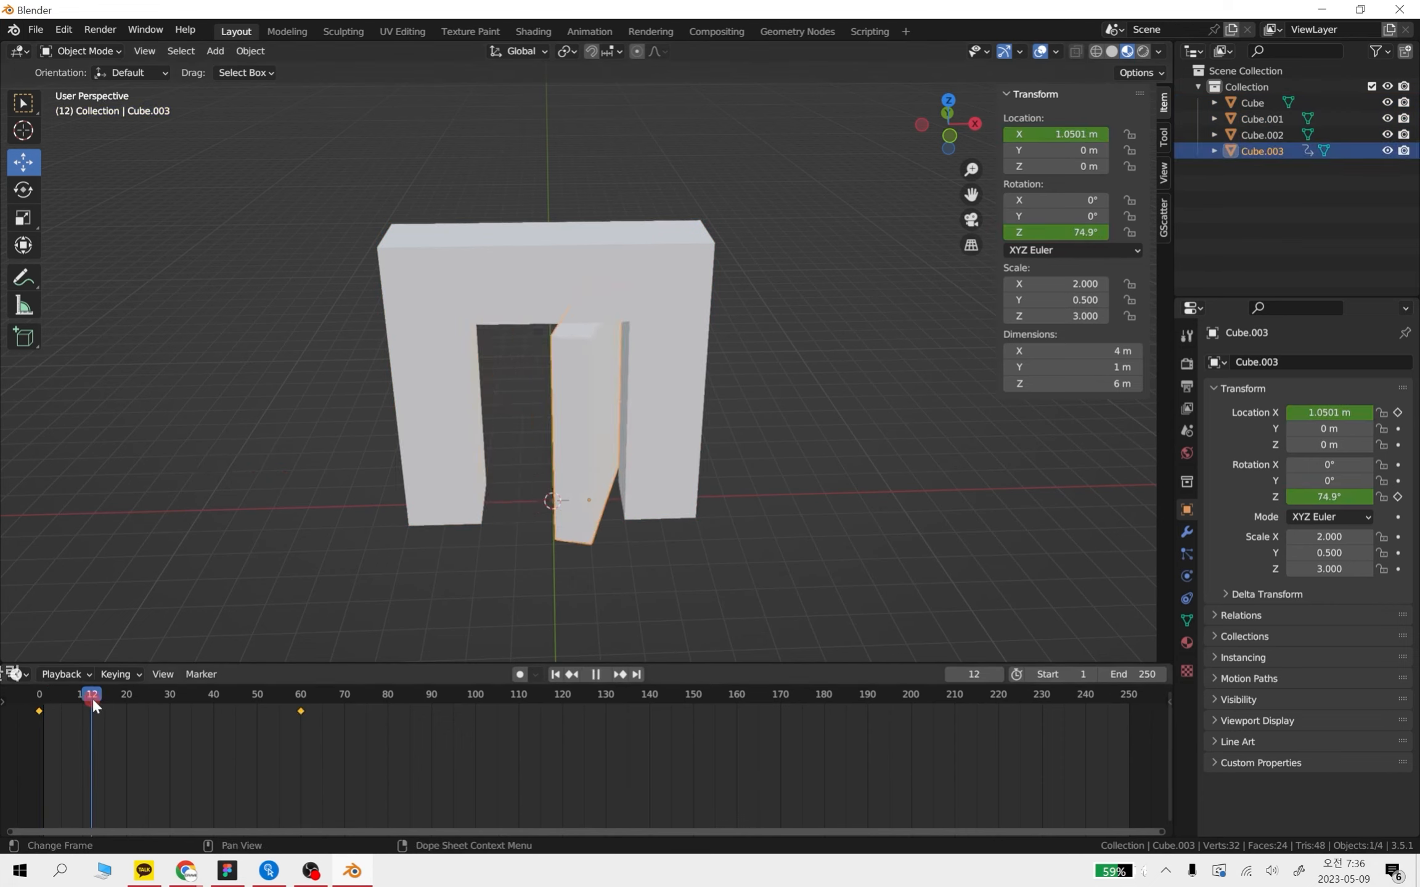
pyautogui.moveTo(176, 701); pyautogui.dragTo(41, 706)
pyautogui.press('space')
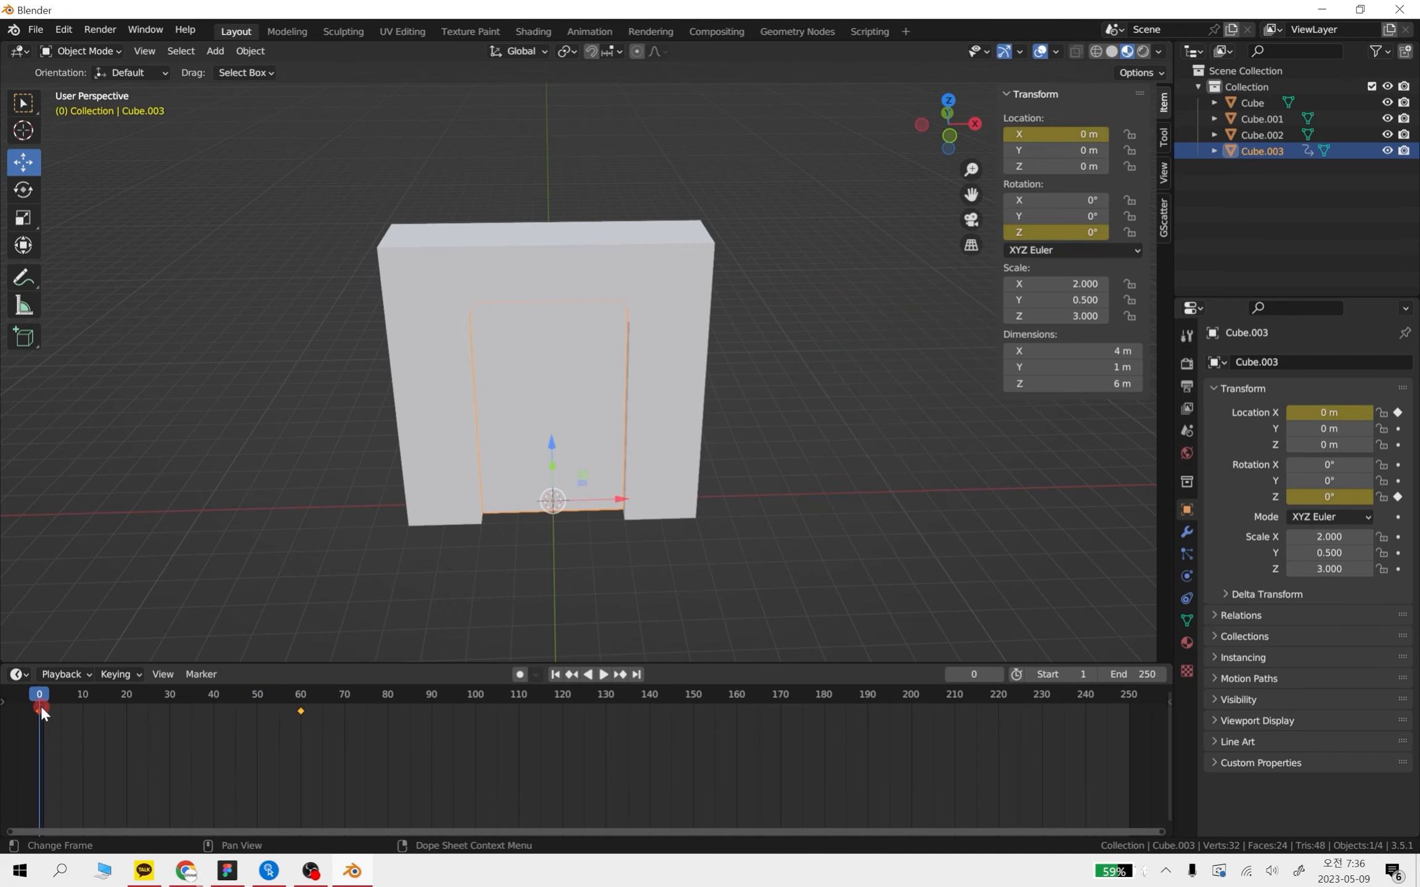
# Delete all four blocks of the doorway from the scene
pyautogui.click(839, 562)
pyautogui.moveTo(838, 563); pyautogui.dragTo(811, 500, button='middle')
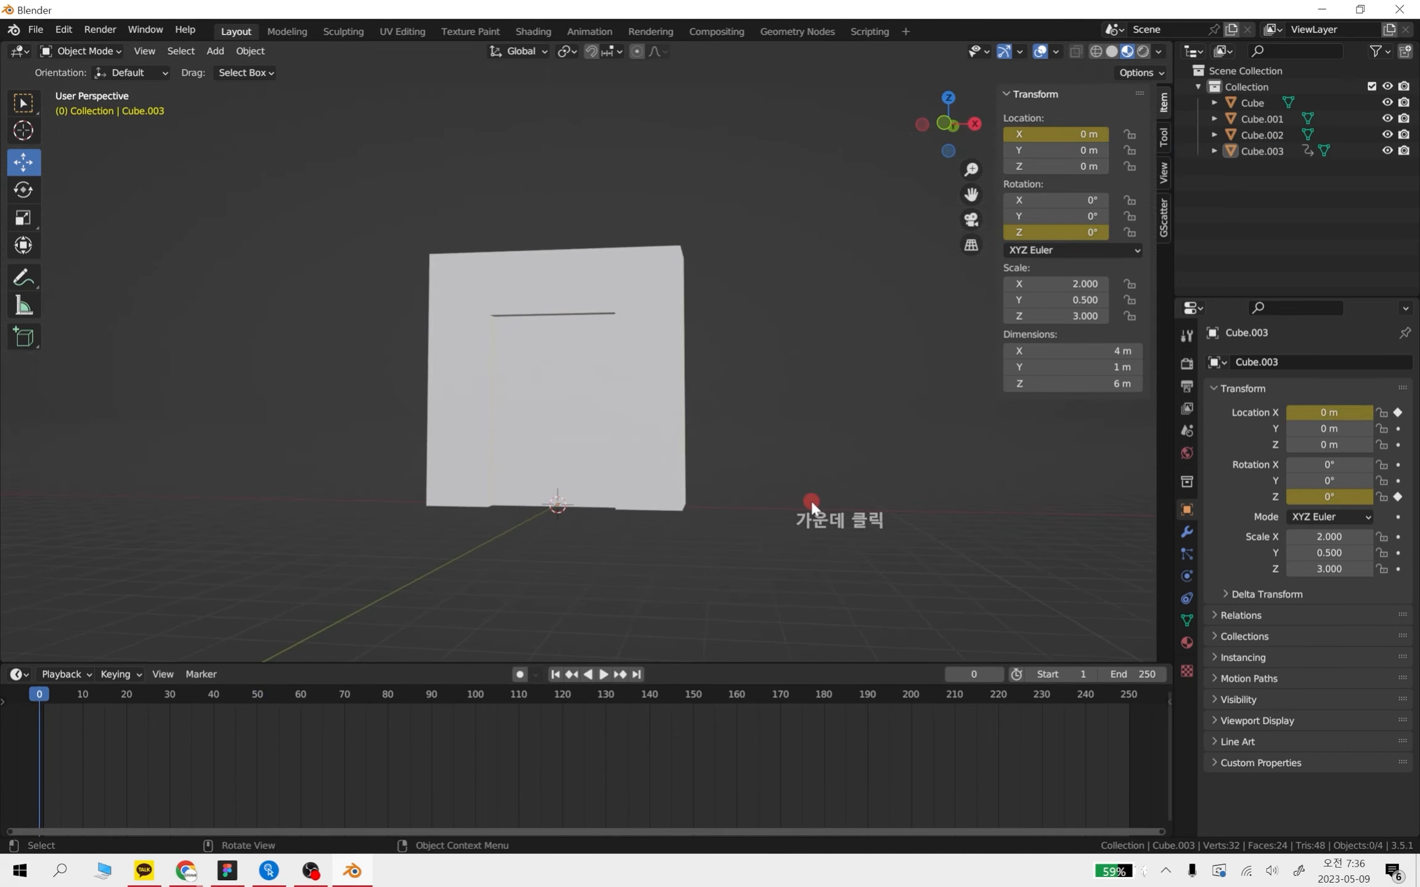
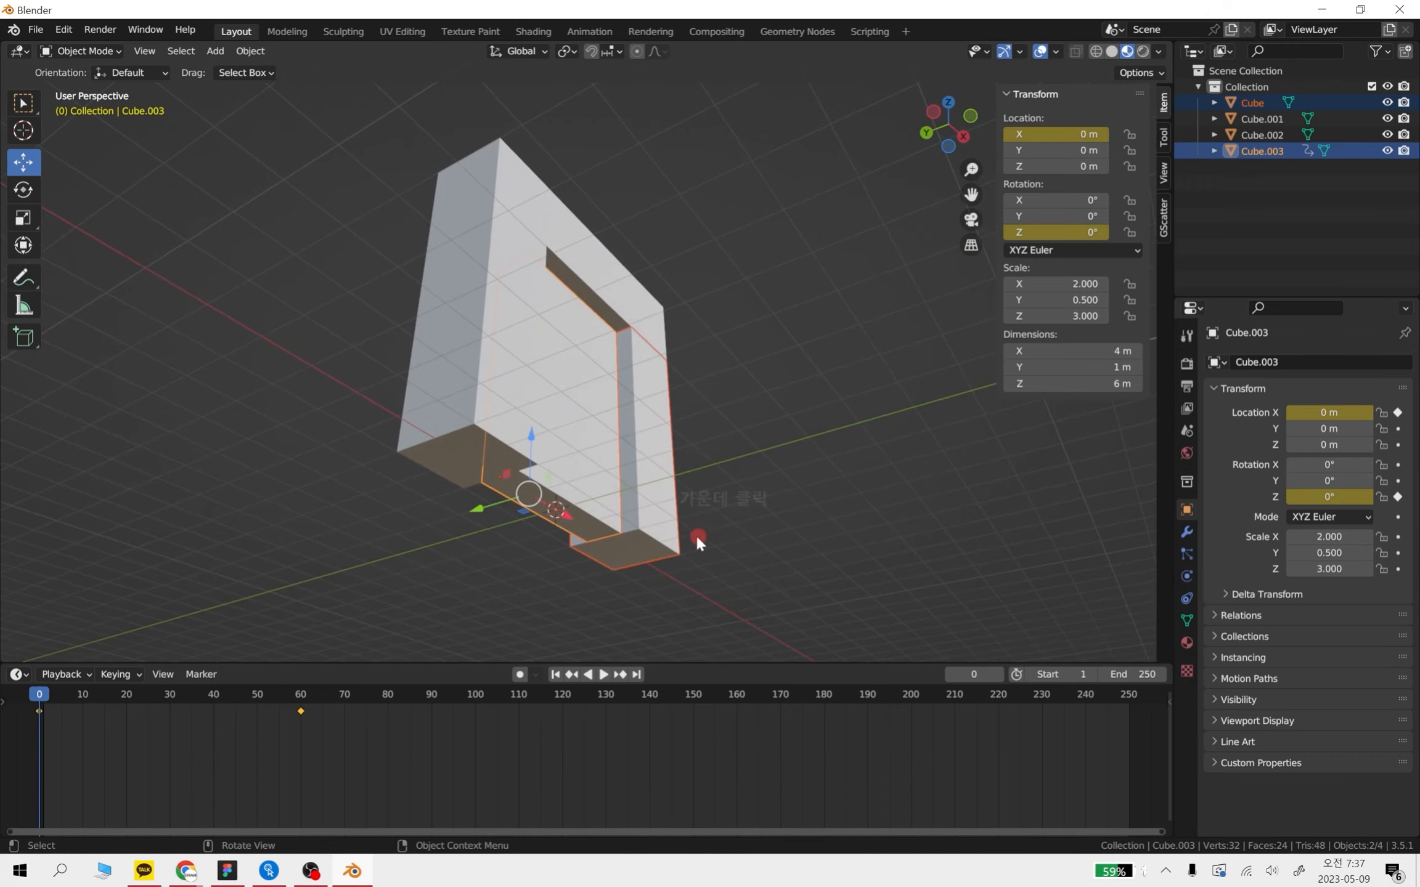
pyautogui.click(813, 543)
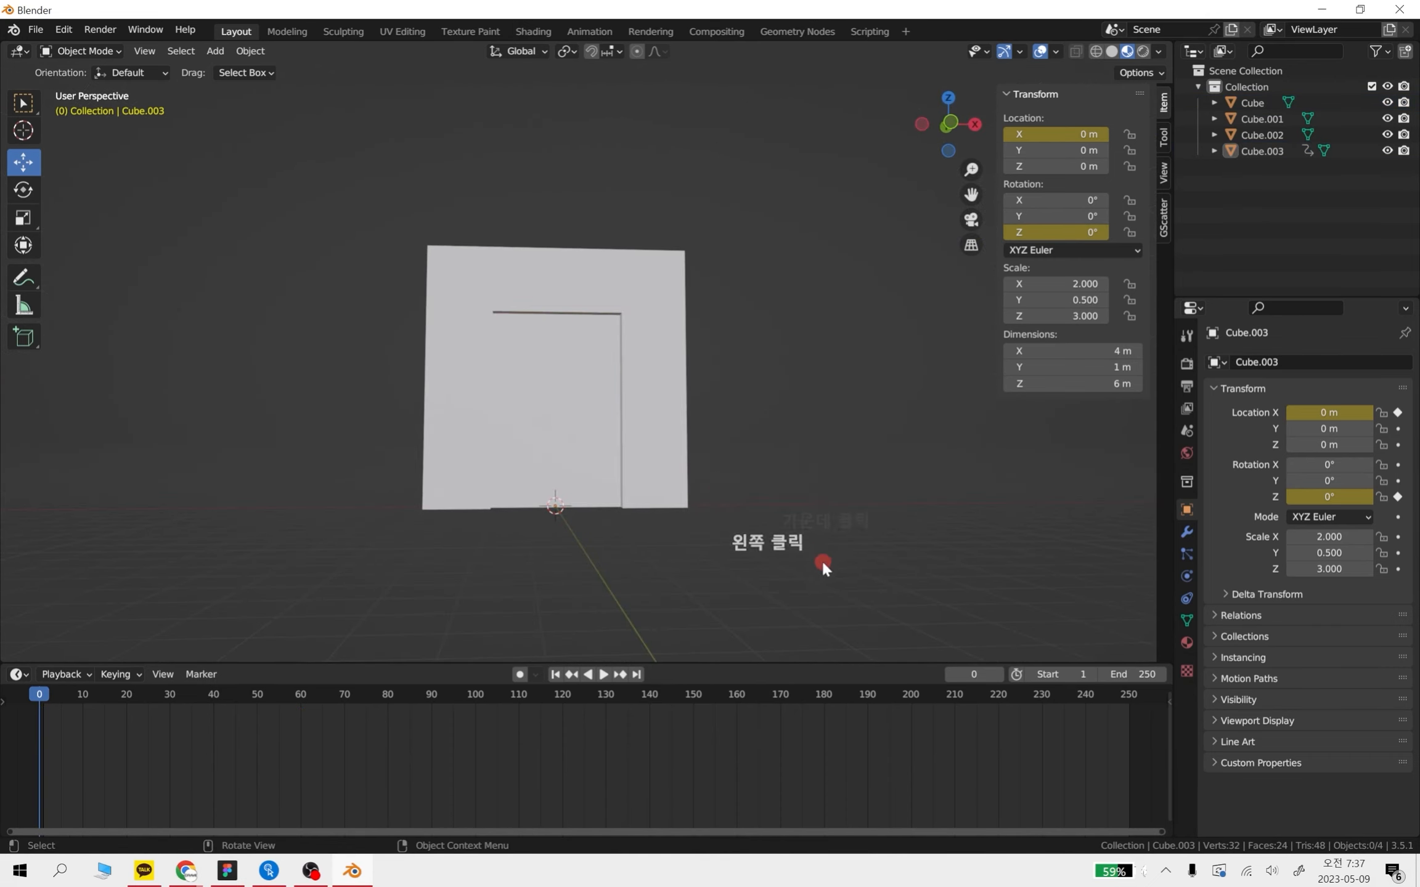
pyautogui.moveTo(821, 559); pyautogui.dragTo(387, 203)
pyautogui.moveTo(822, 409); pyautogui.dragTo(843, 436, button='middle')
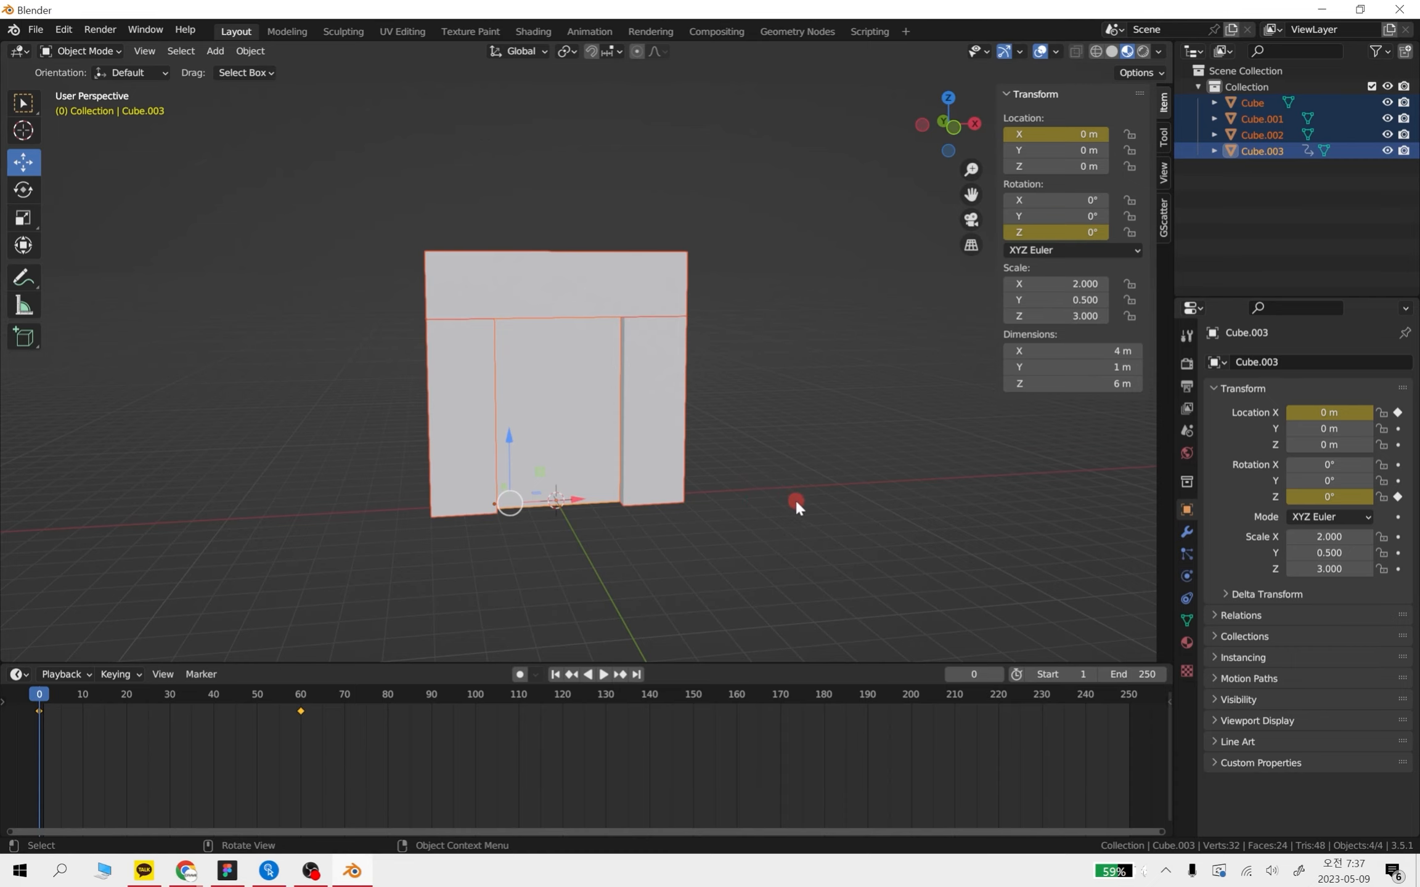
pyautogui.press('Delete')
# Add a cube at the world origin and scale it uniformly by about 3.5
pyautogui.click(479, 344)
pyautogui.hotkey('shift', 'a')
pyautogui.moveTo(480, 345)
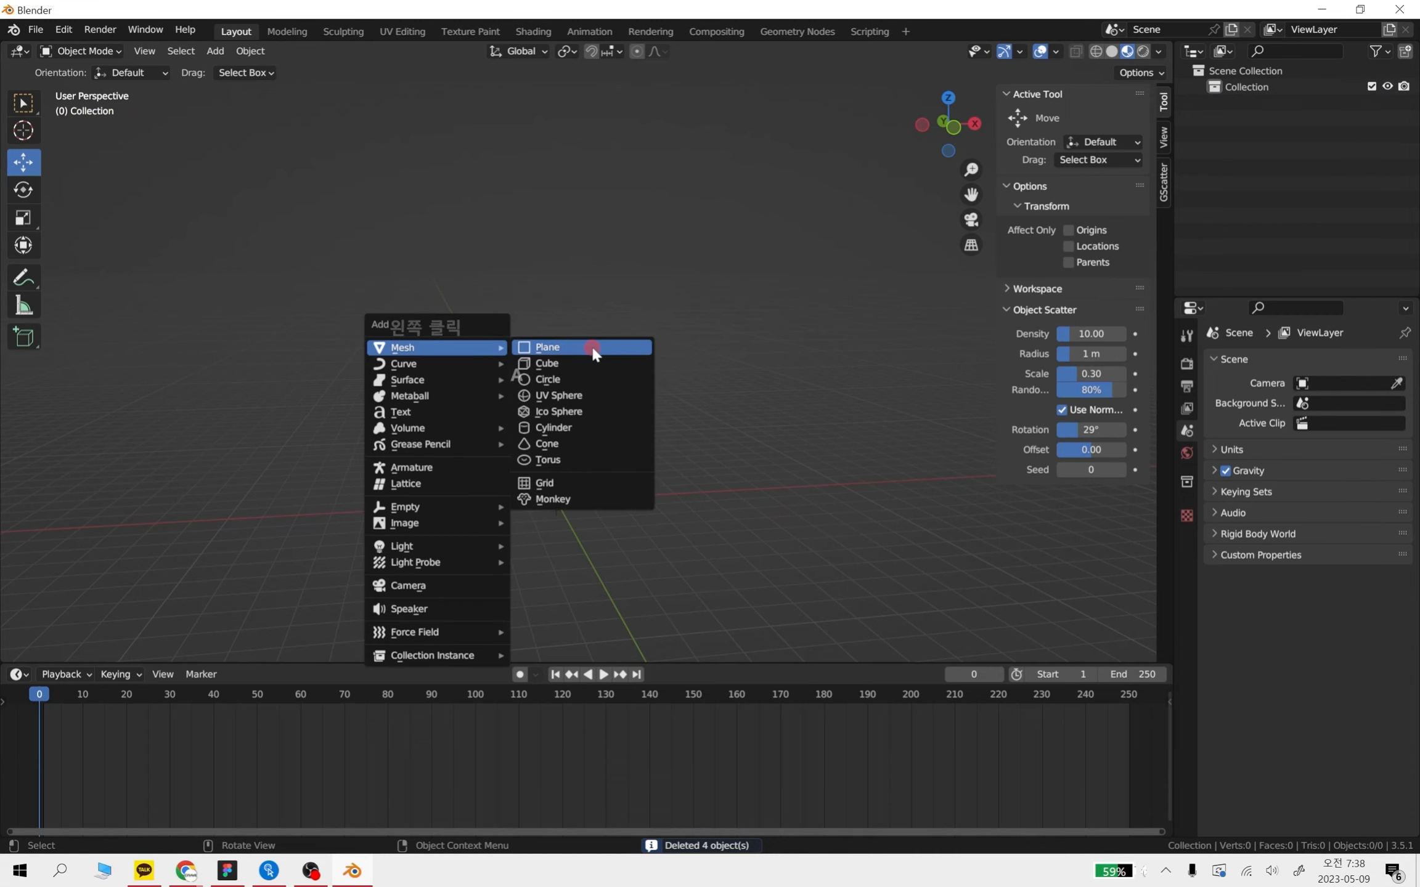
pyautogui.click(591, 363)
pyautogui.press('s')
pyautogui.click(751, 457)
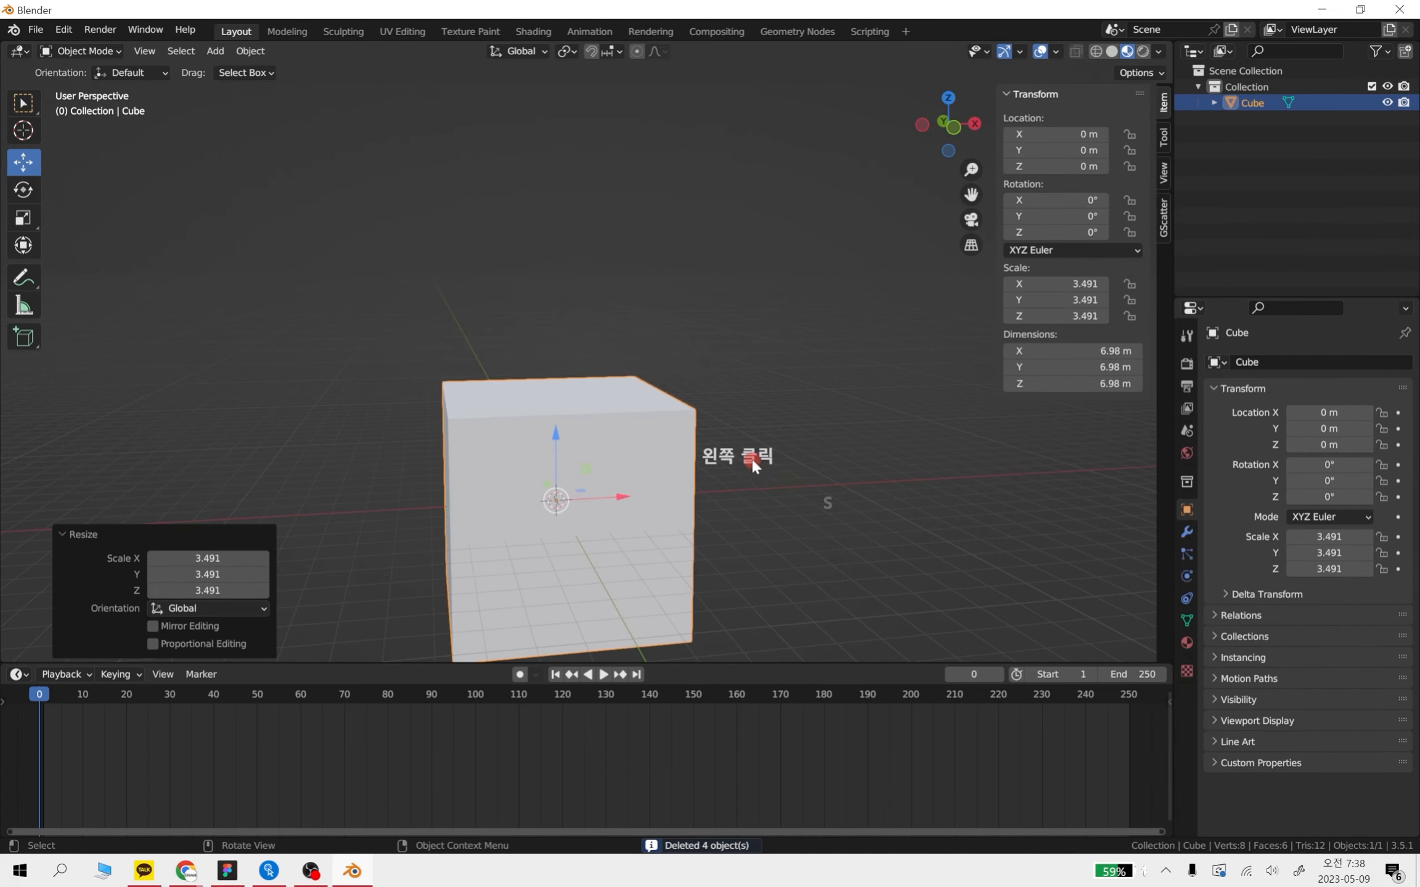
# Inspect the cube's mesh in Edit Mode from different angles and leave Edit Mode
pyautogui.keyDown('alt'); pyautogui.moveTo(752, 457); pyautogui.dragTo(768, 469, button='middle'); pyautogui.keyUp('alt')
pyautogui.moveTo(530, 388); pyautogui.dragTo(106, 113, button='middle')
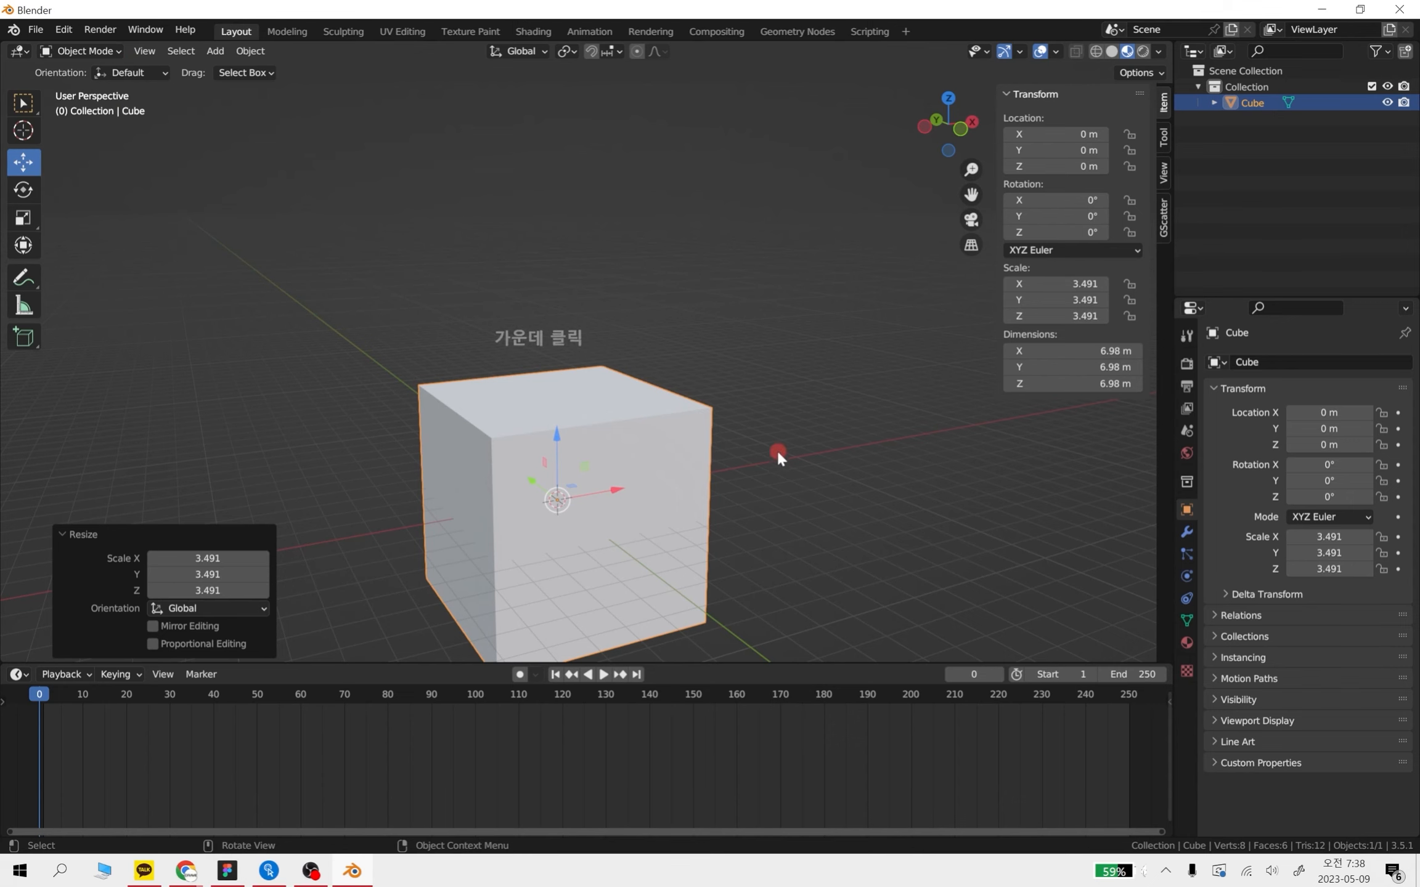
pyautogui.press('Tab')
pyautogui.scroll(-1, 782, 501)
pyautogui.keyDown('shift'); pyautogui.moveTo(782, 501); pyautogui.dragTo(748, 399, button='middle'); pyautogui.keyUp('shift')
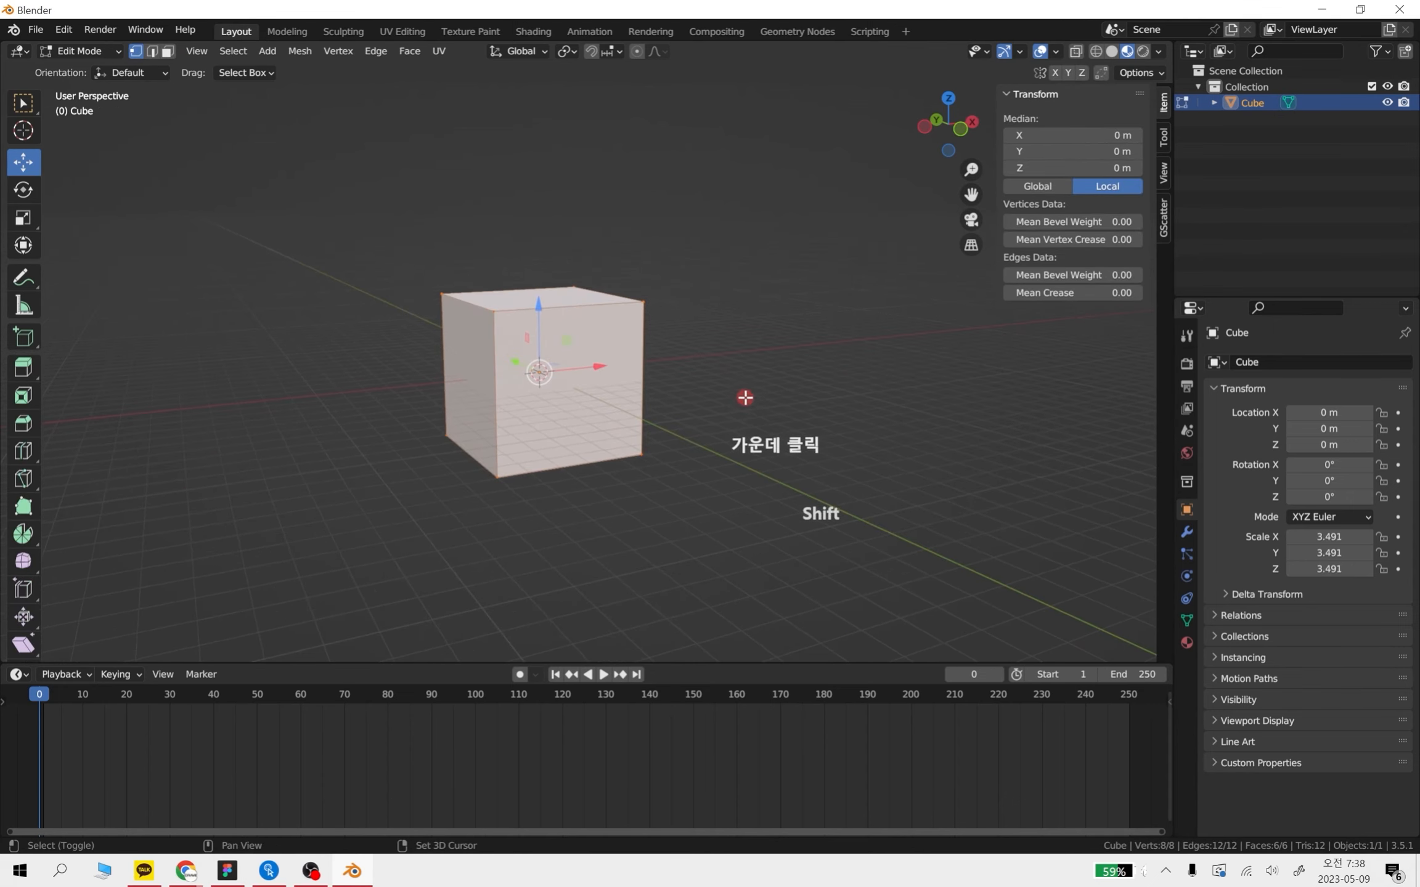
pyautogui.moveTo(734, 520); pyautogui.dragTo(793, 523, button='middle')
pyautogui.click(793, 522)
pyautogui.press('Tab')
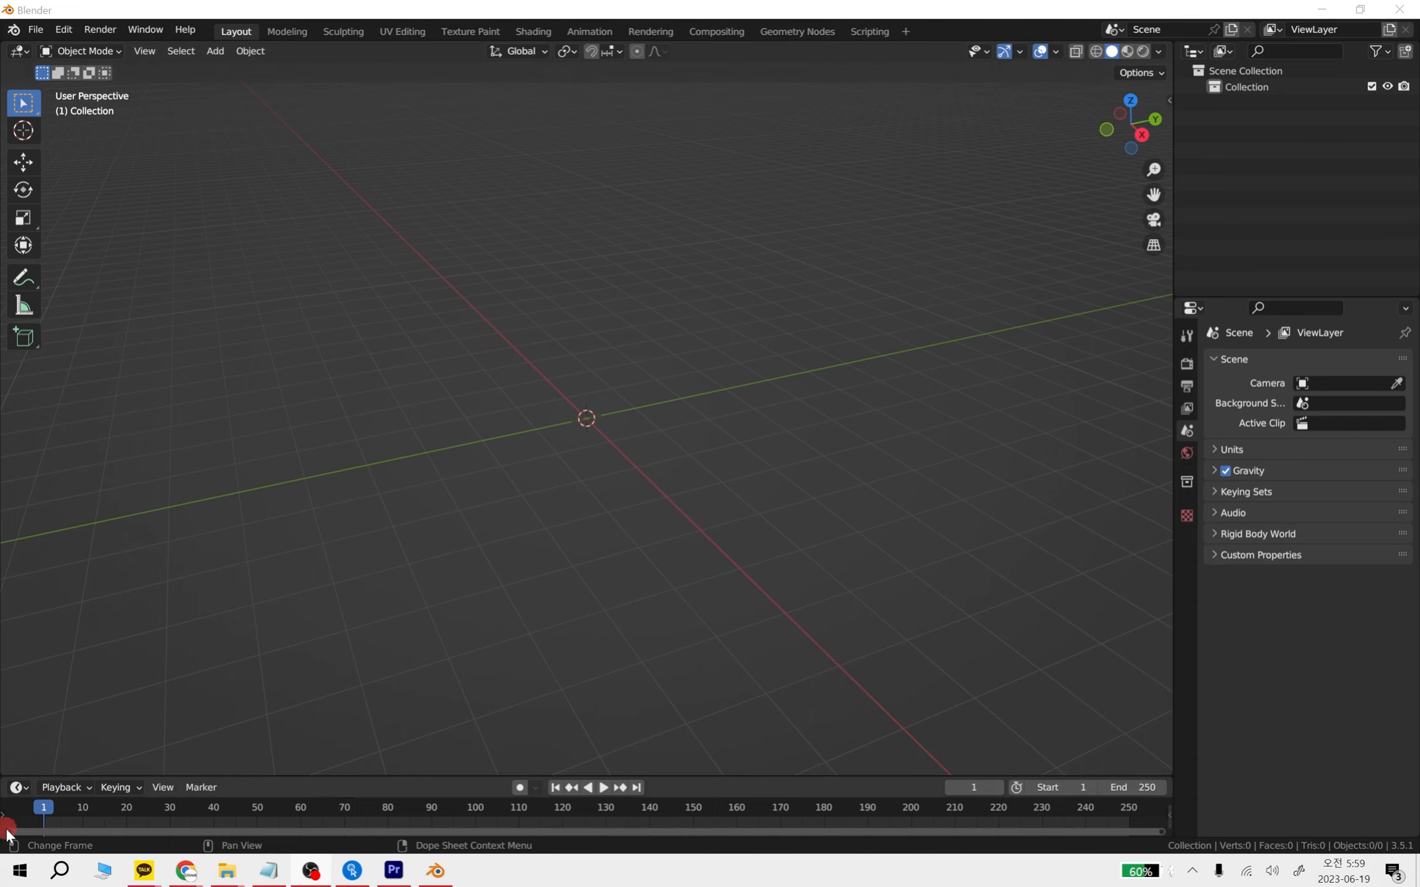
# Launch a new instance of Blender 3.5
pyautogui.click(20, 870)
pyautogui.click(334, 540)
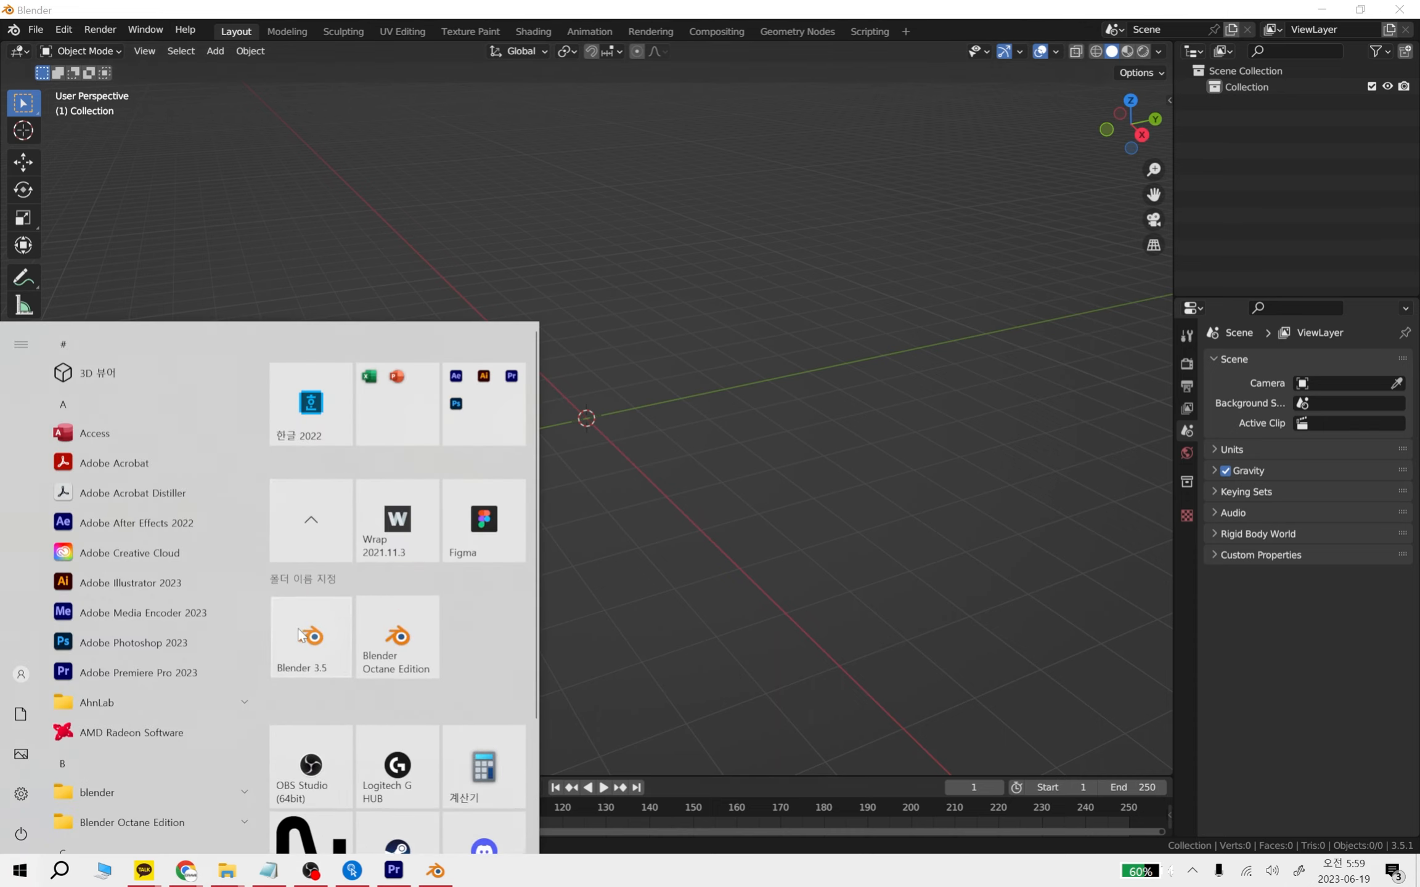
pyautogui.click(323, 627)
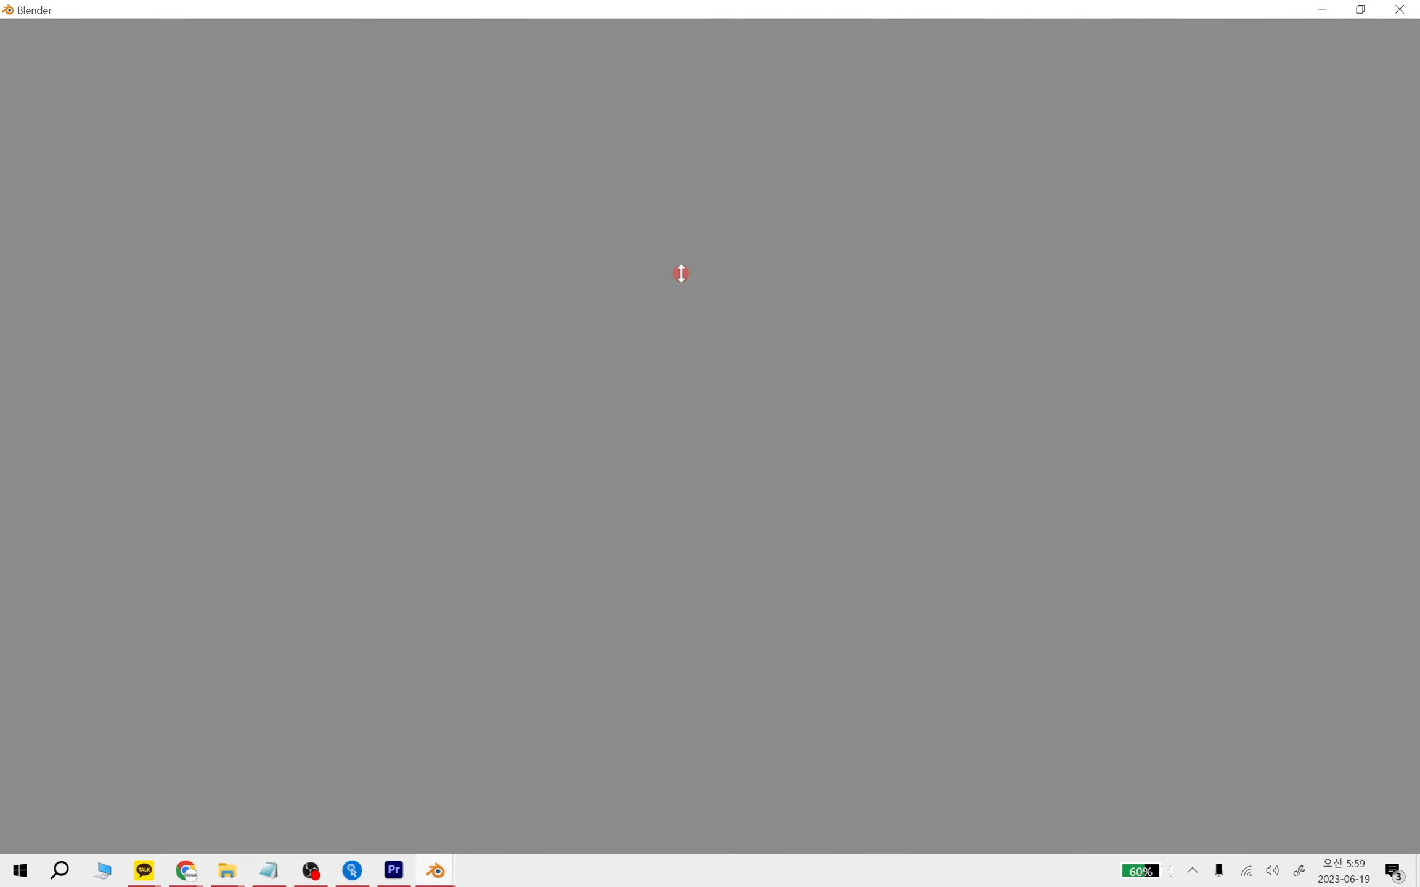
# Close the other Blender window that holds the empty scene
pyautogui.moveTo(447, 874)
pyautogui.click(381, 796)
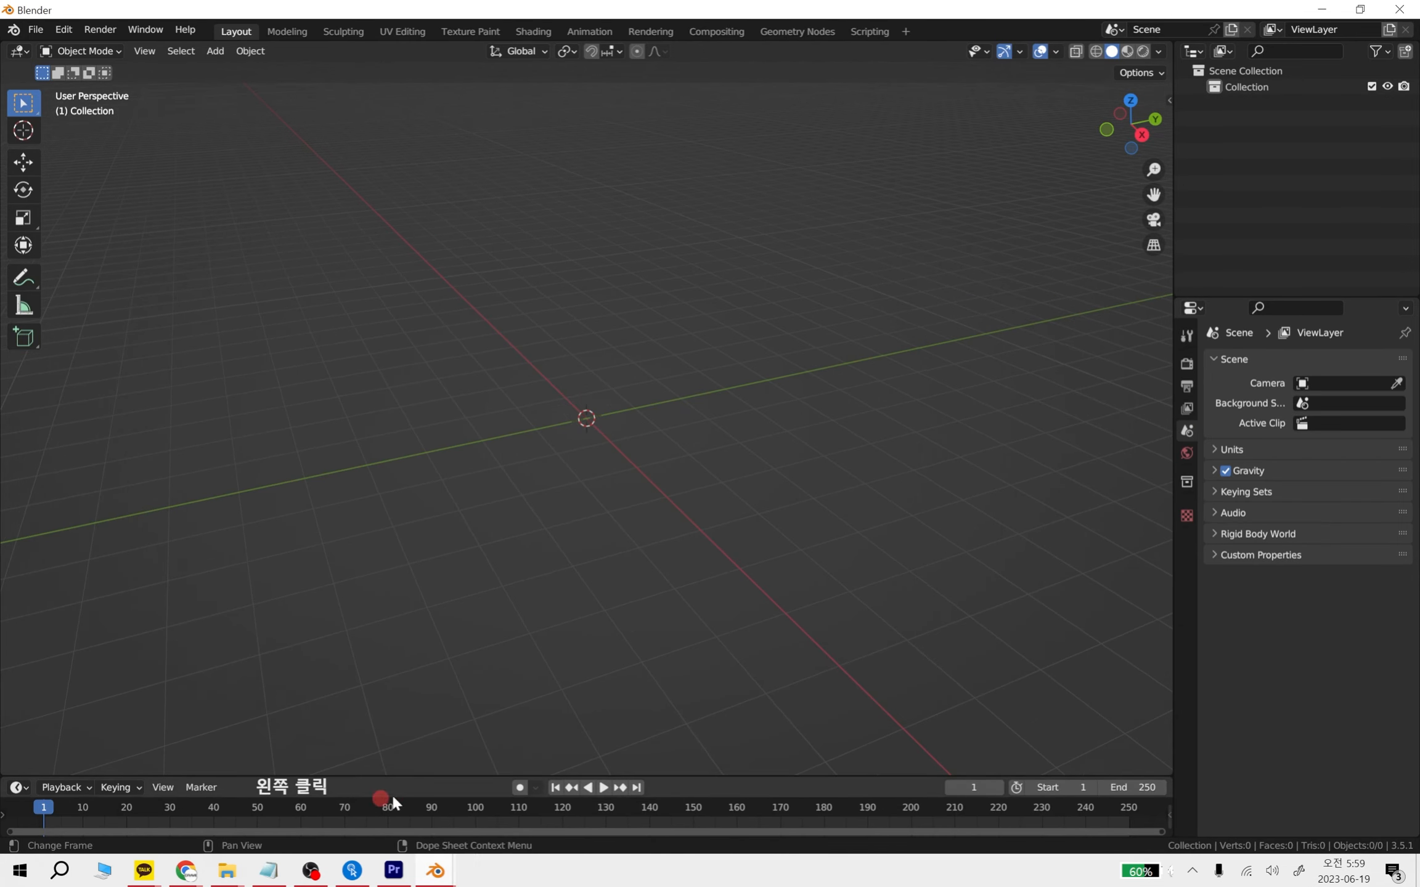
pyautogui.click(1402, 9)
pyautogui.click(741, 464)
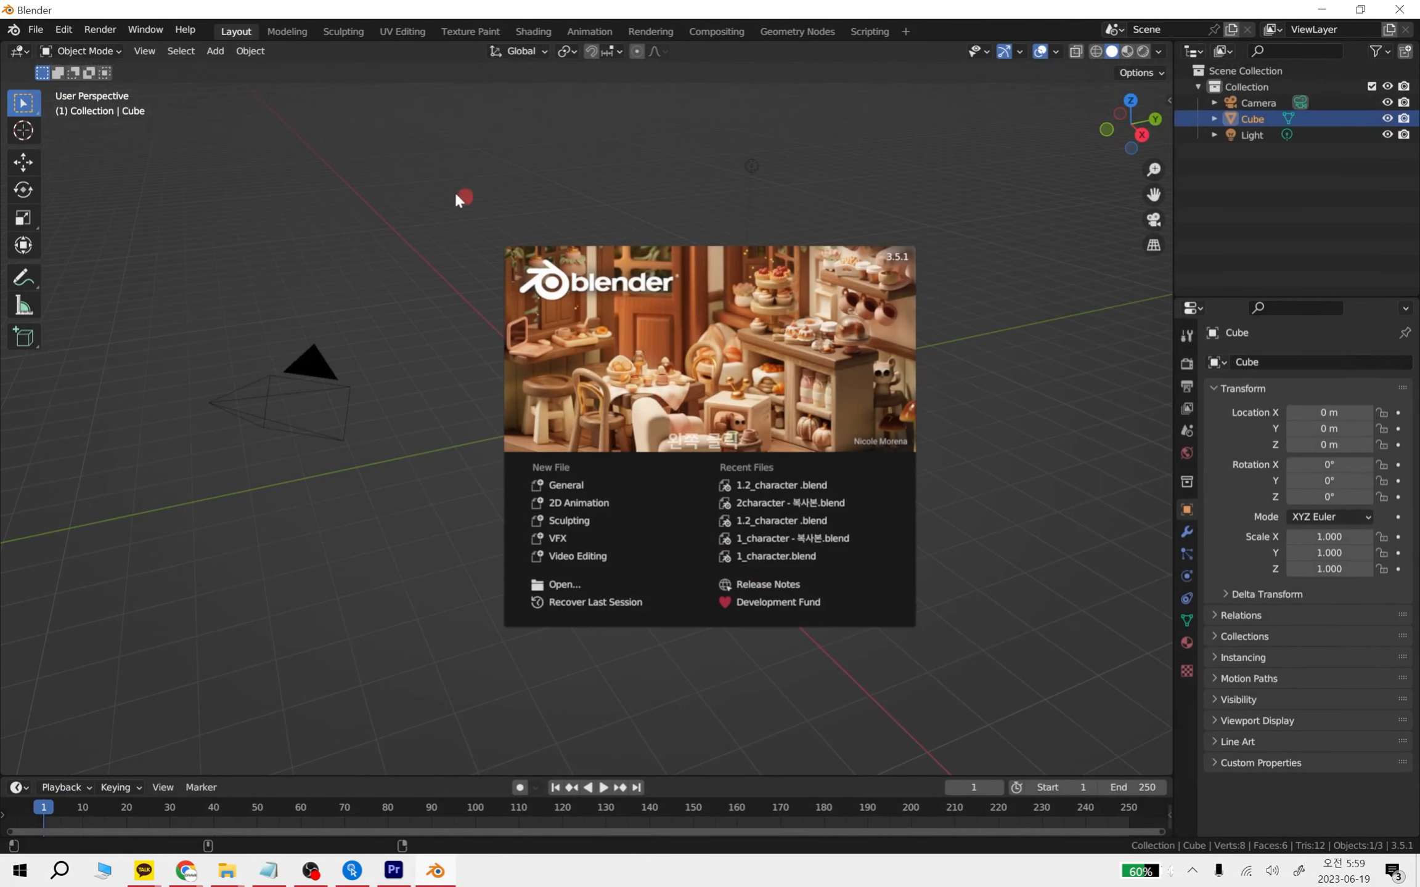
# Dismiss the splash screen and delete the default camera, cube and light
pyautogui.click(301, 147)
pyautogui.moveTo(280, 136); pyautogui.dragTo(796, 549)
pyautogui.press('Delete')
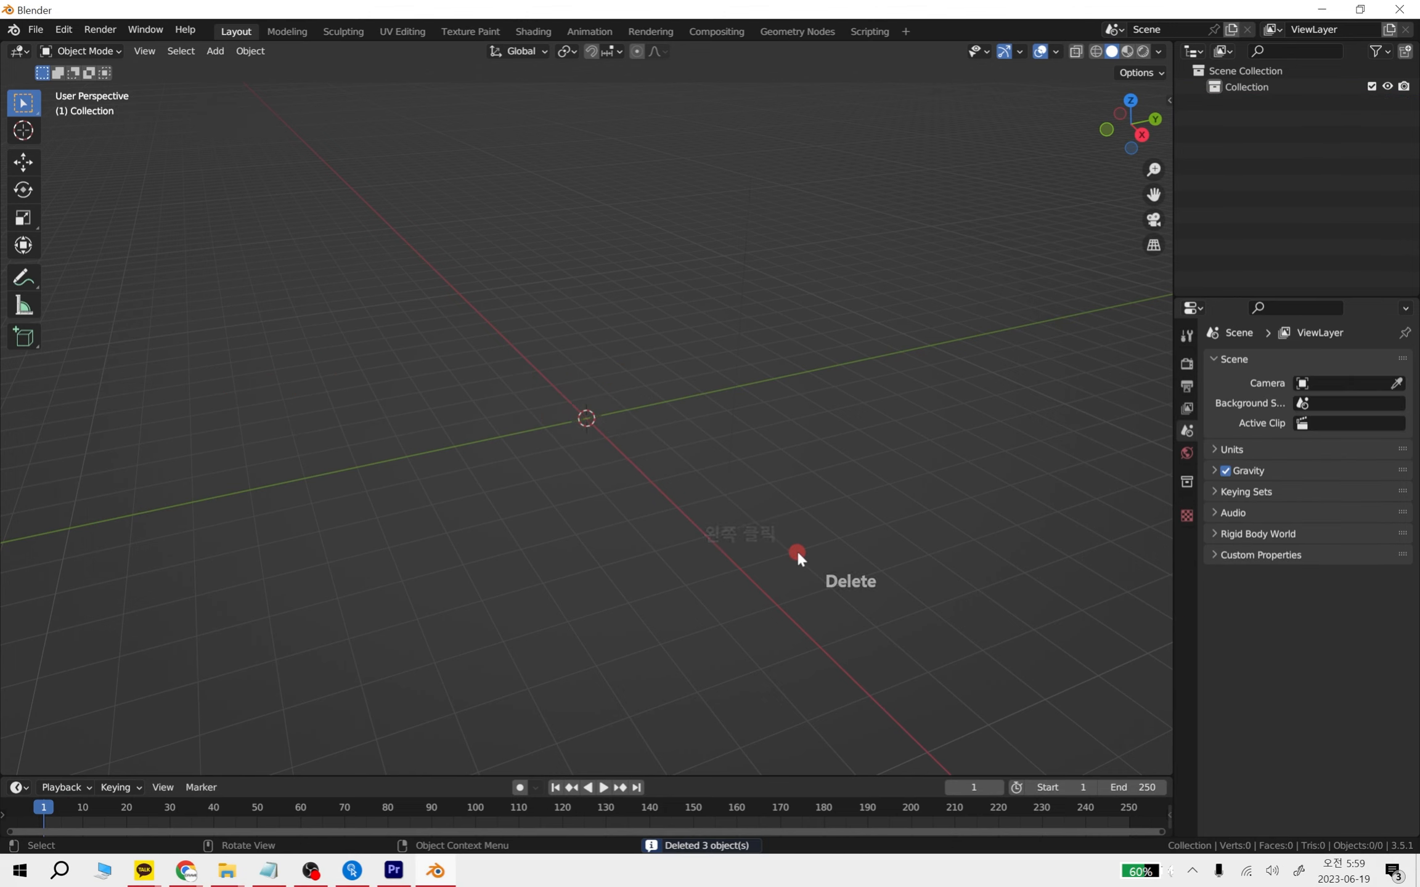
# Add a cube at the world origin and select it
pyautogui.hotkey('shift', 'a')
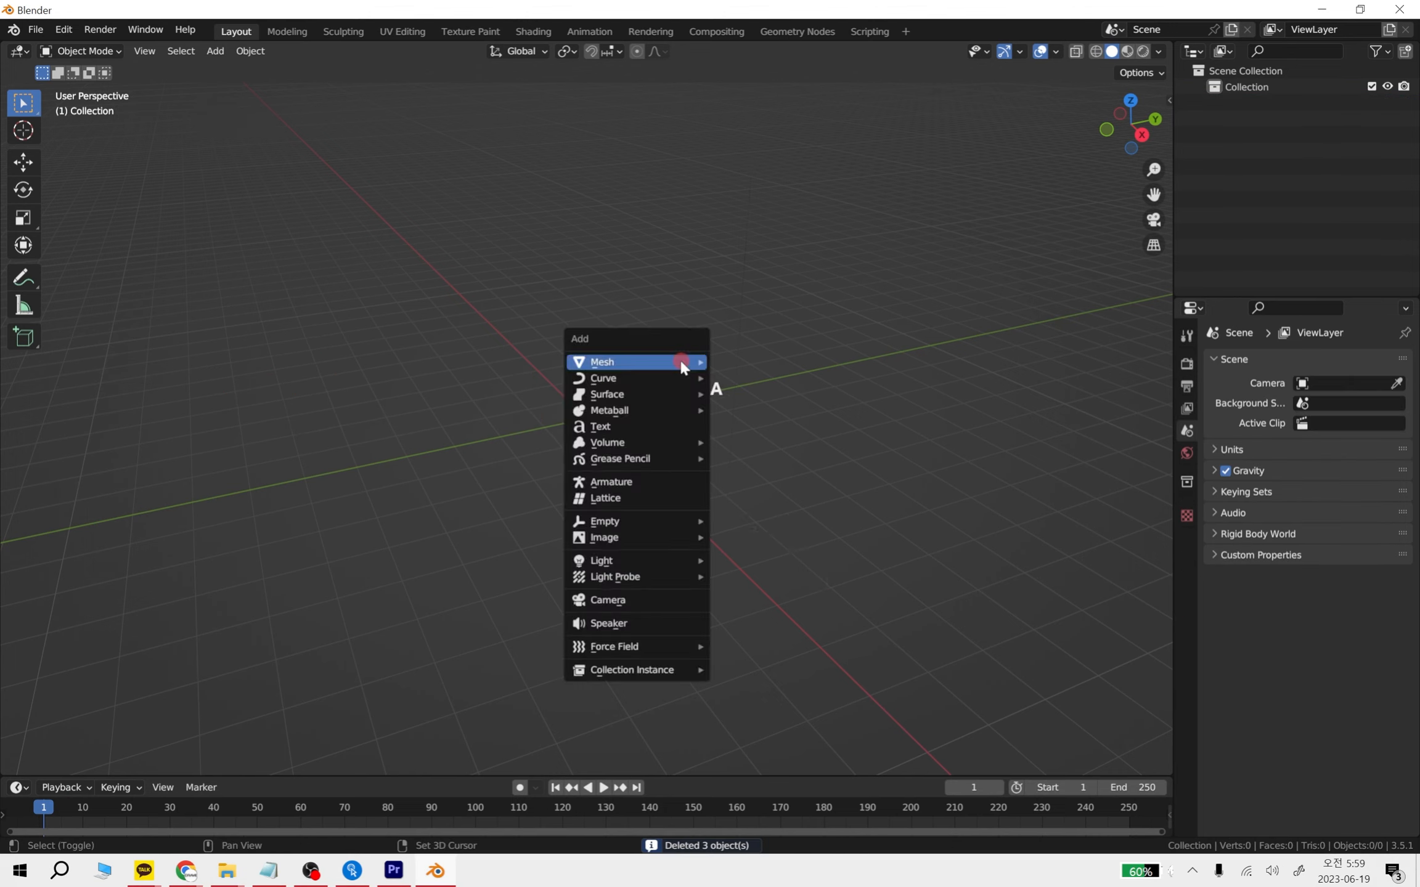
pyautogui.moveTo(679, 360)
pyautogui.click(728, 378)
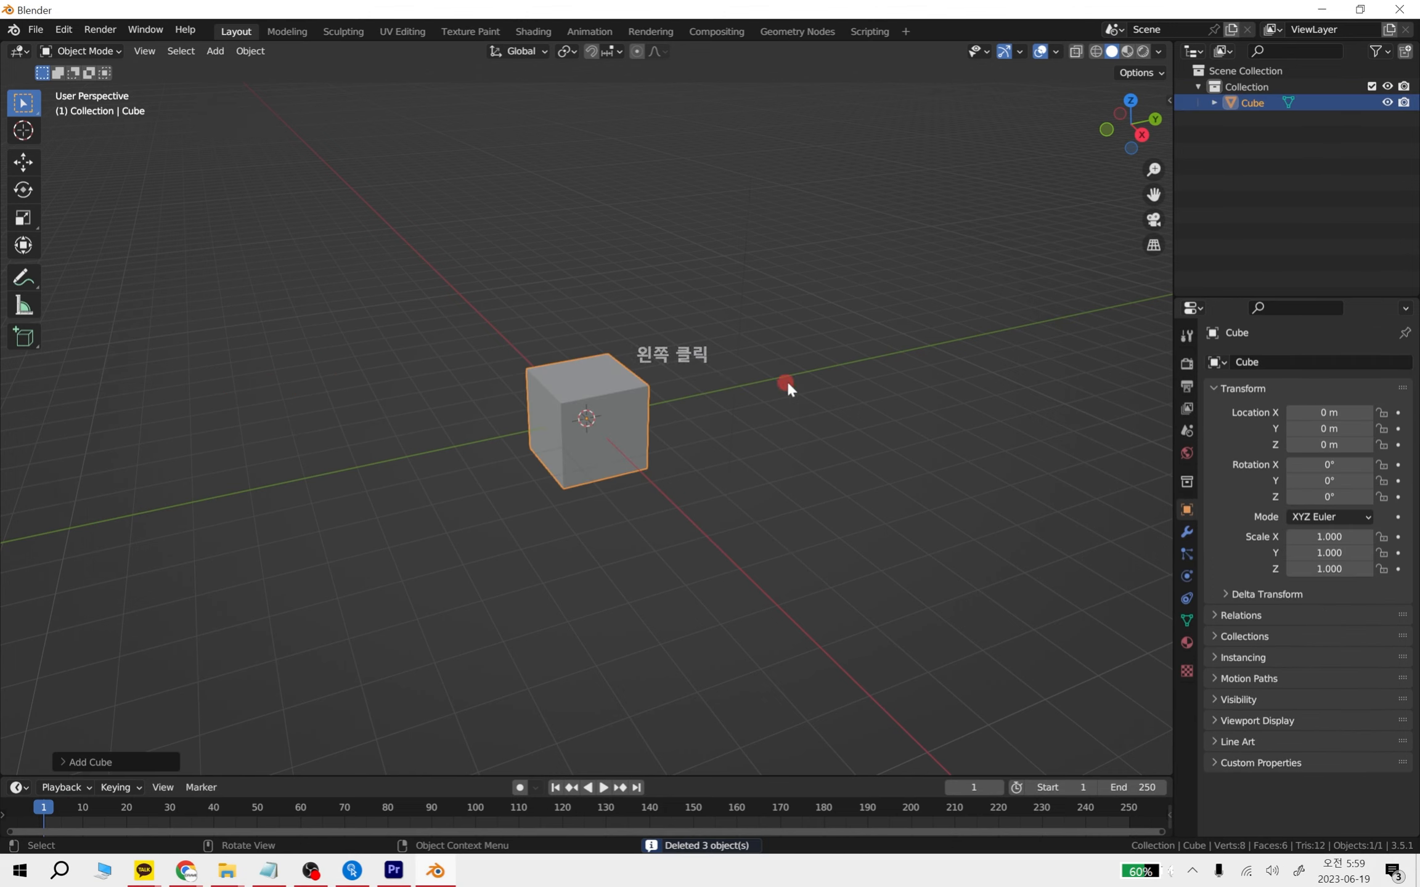
pyautogui.click(839, 345)
pyautogui.click(579, 437)
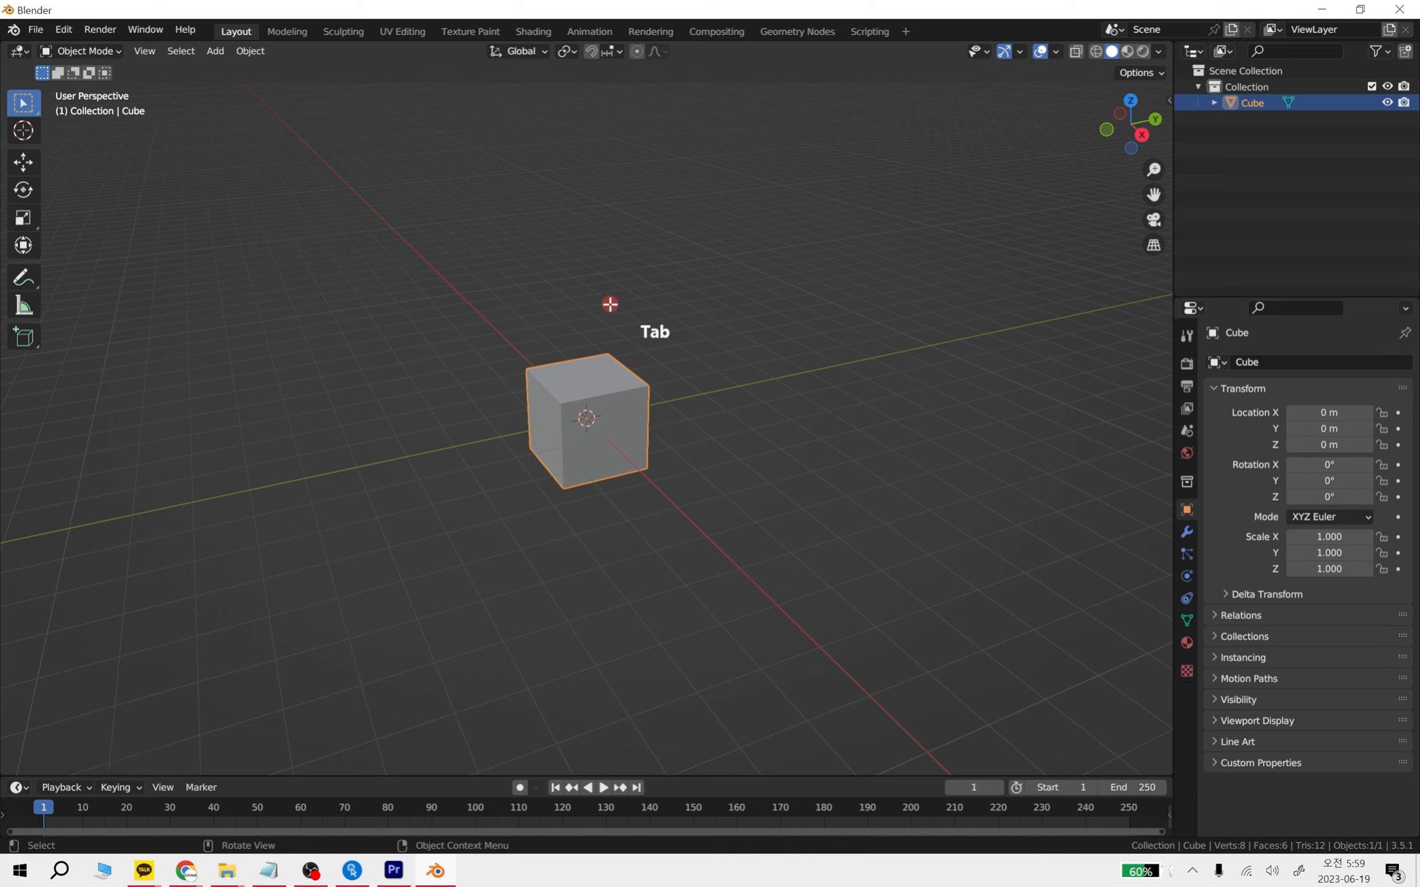
# Box-select the cube's upper vertices in Edit Mode and return to Object Mode
pyautogui.press('Tab')
pyautogui.moveTo(462, 272); pyautogui.dragTo(752, 425)
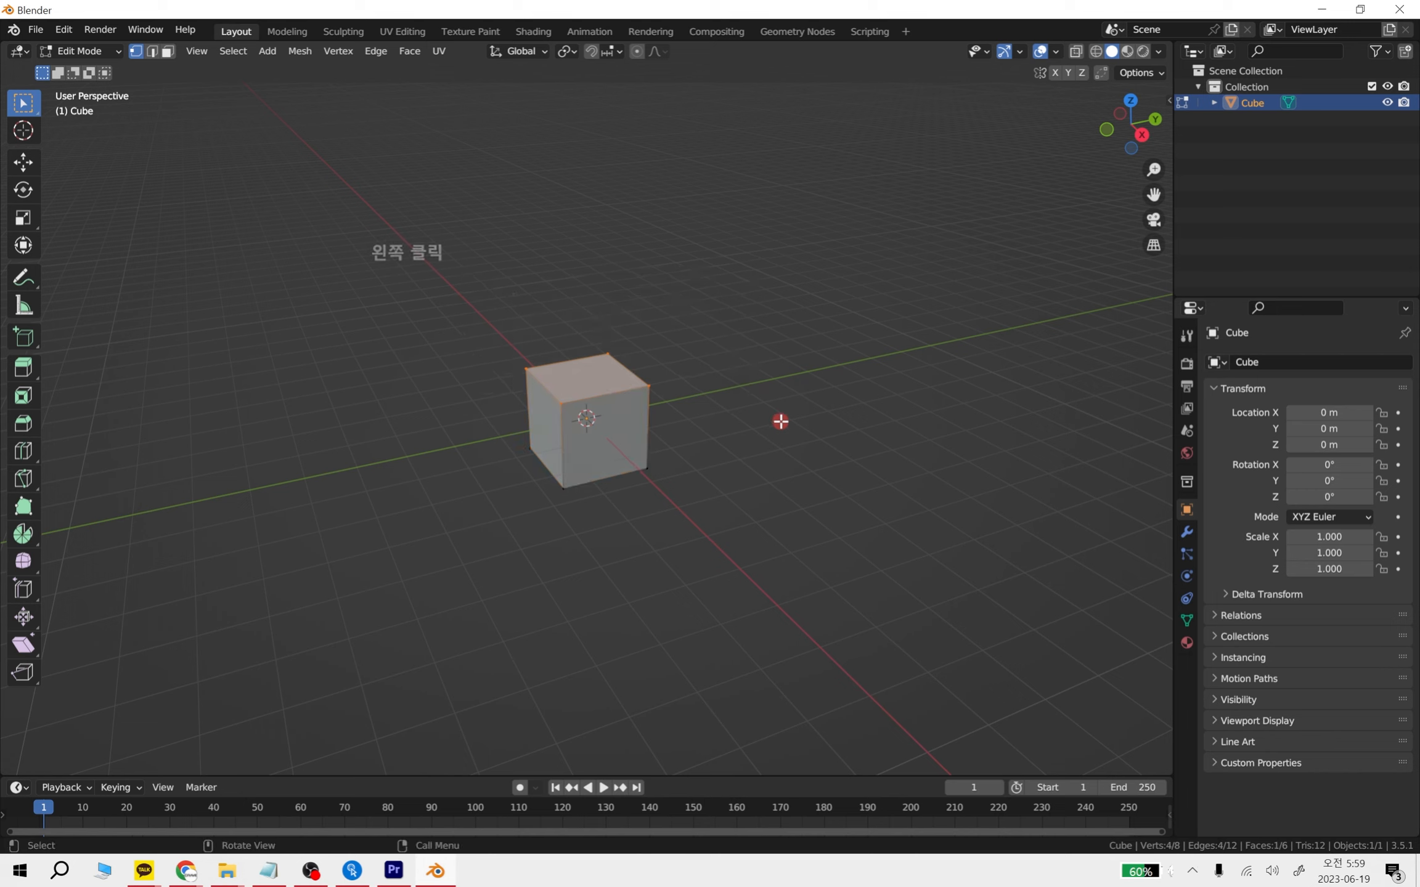
pyautogui.click(779, 419)
pyautogui.press('Tab')
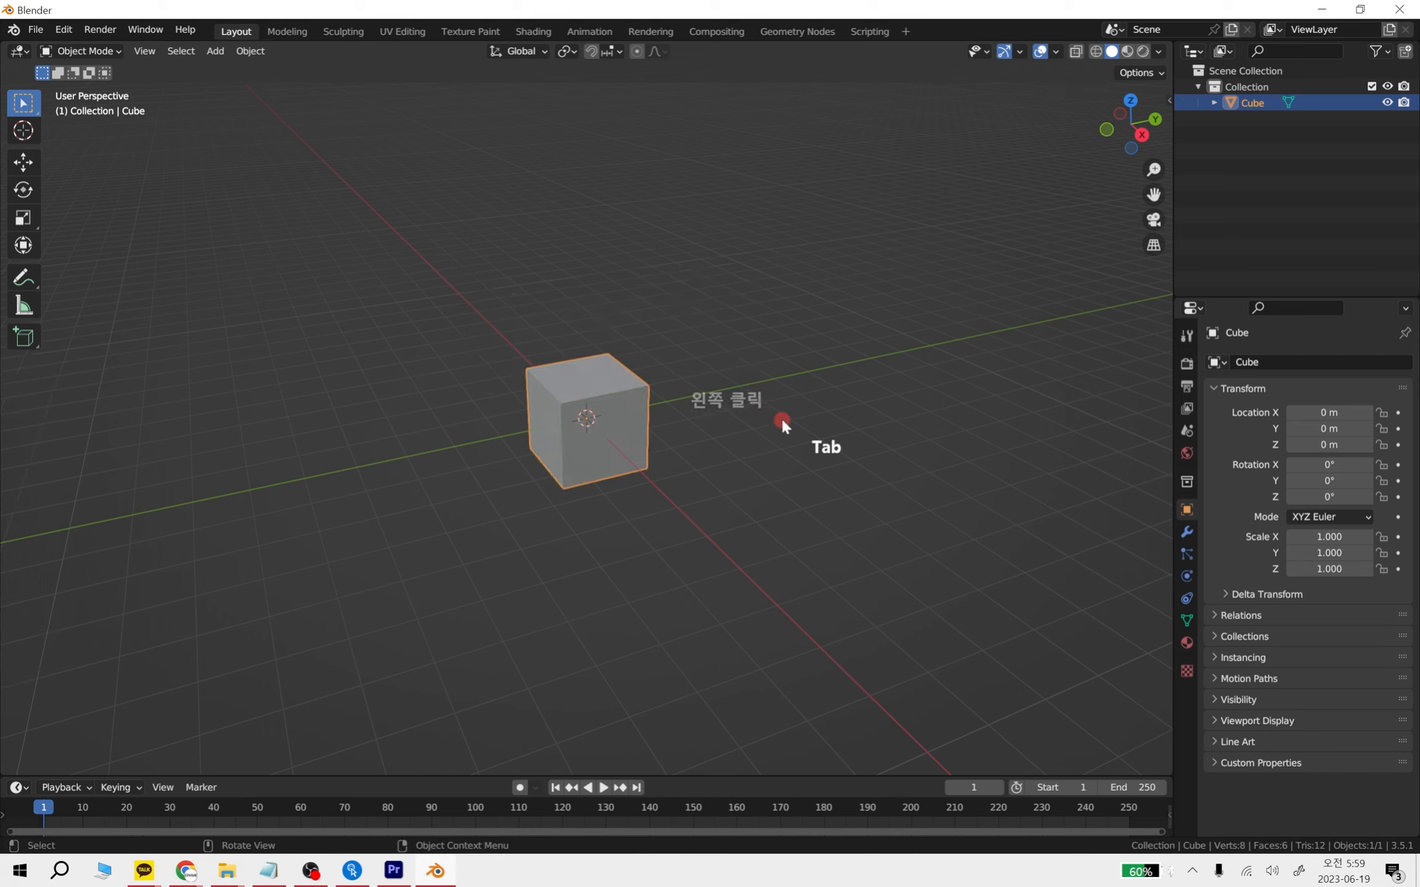
# Try scaling the cube individually along Z by about 4.9, along Y and along X, undoing each change
pyautogui.click(25, 191)
pyautogui.click(23, 218)
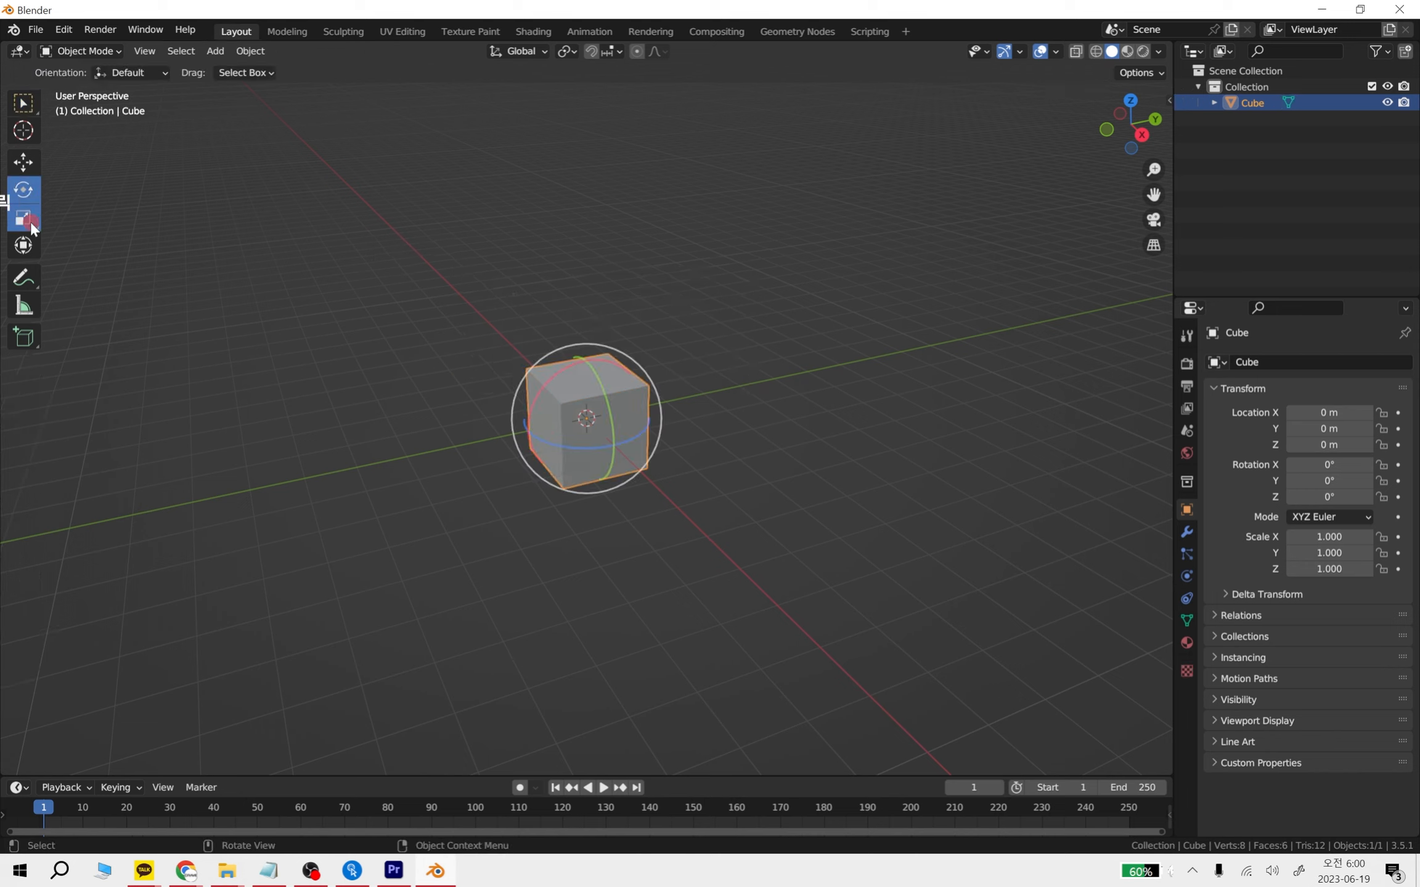
pyautogui.moveTo(586, 360); pyautogui.dragTo(613, 120)
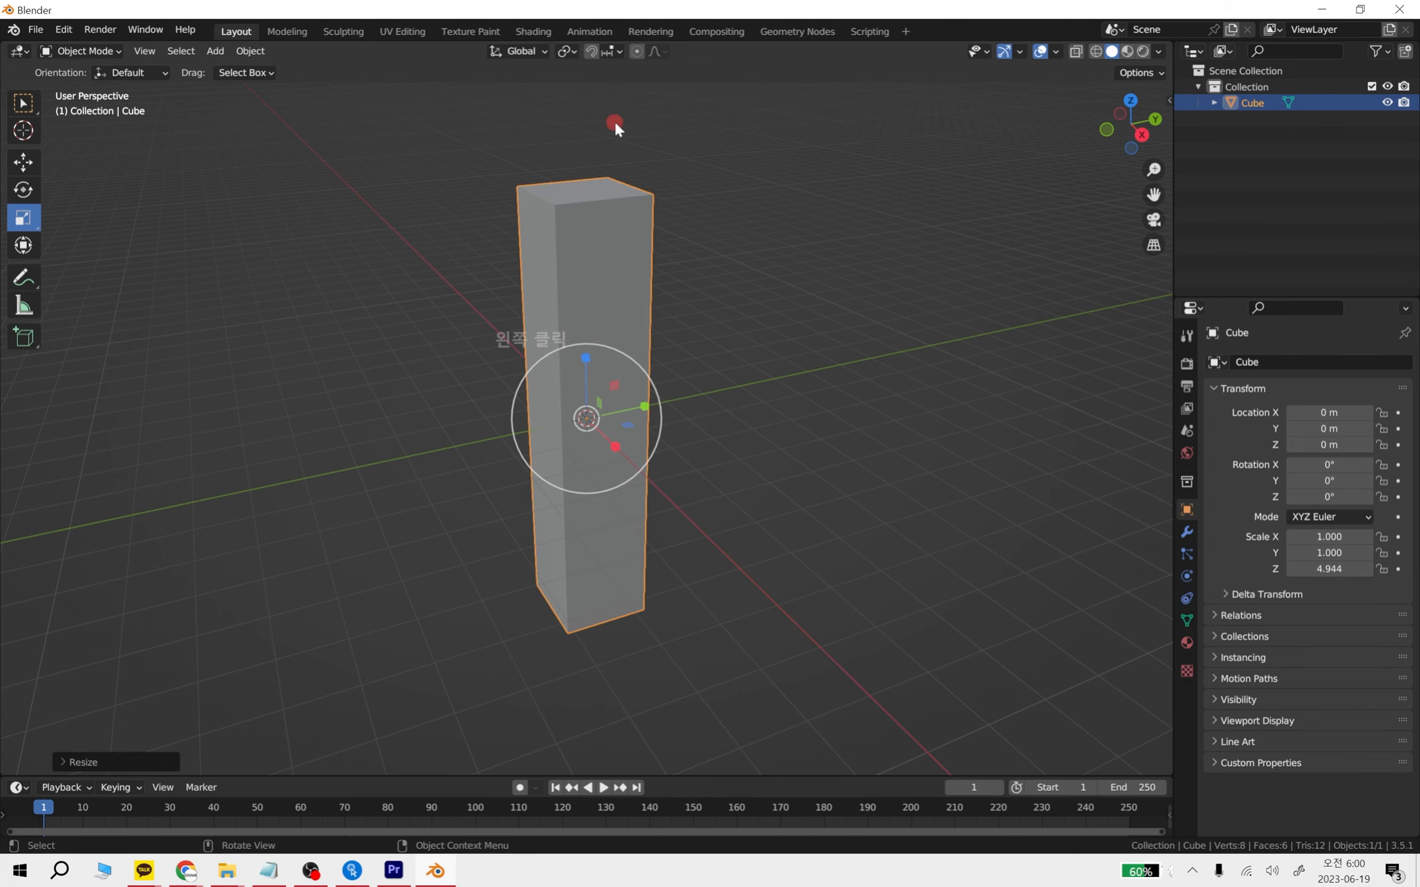
pyautogui.hotkey('ctrl', 'z')
pyautogui.moveTo(641, 404); pyautogui.dragTo(808, 364)
pyautogui.hotkey('ctrl', 'z')
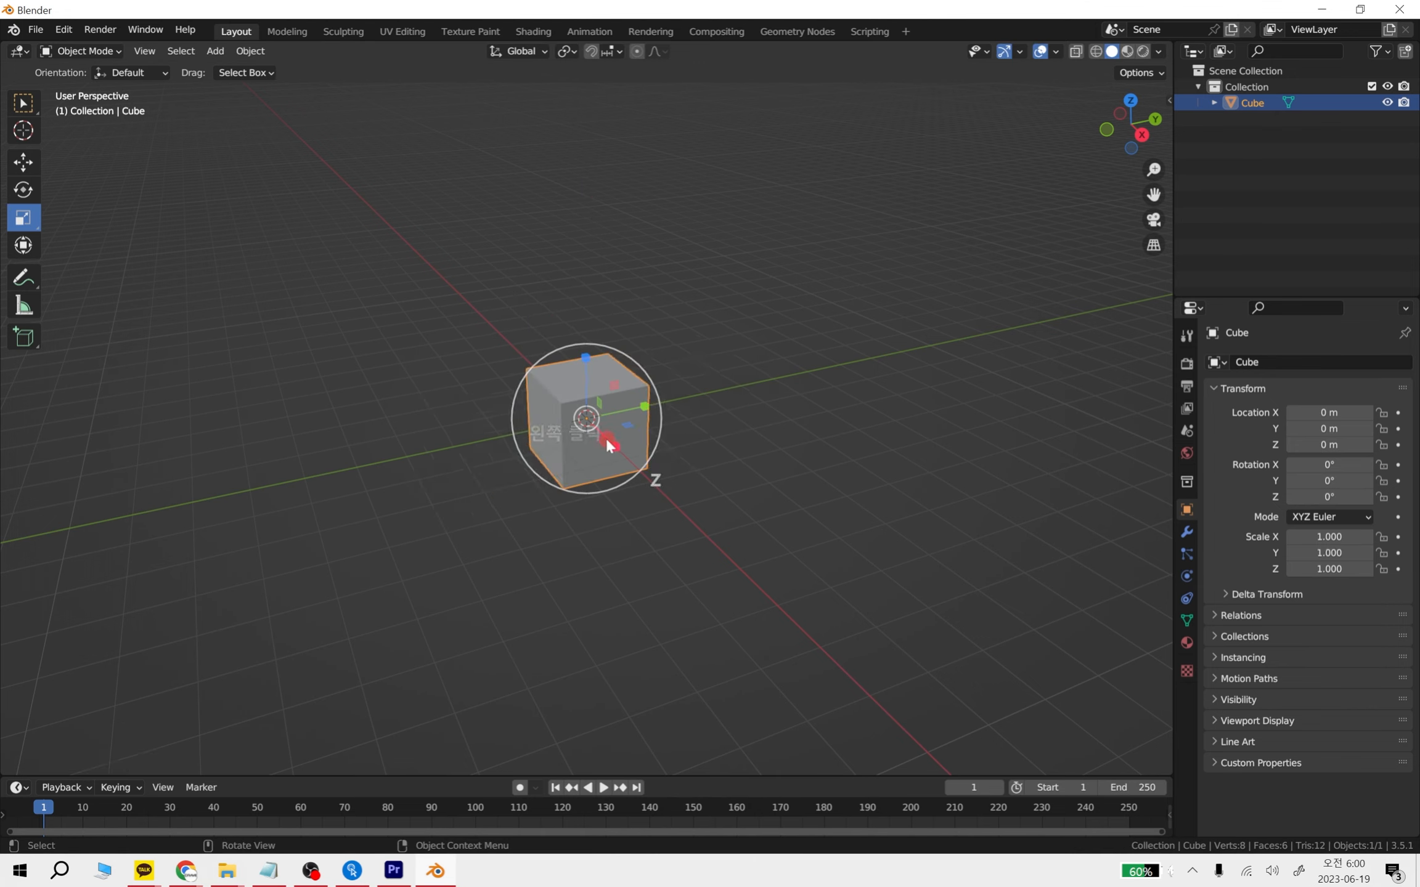
pyautogui.moveTo(616, 448); pyautogui.dragTo(771, 579)
pyautogui.hotkey('ctrl', 'z')
pyautogui.hotkey('ctrl', 'z')
pyautogui.hotkey('ctrl', 'z')
pyautogui.hotkey('ctrl', 'z')
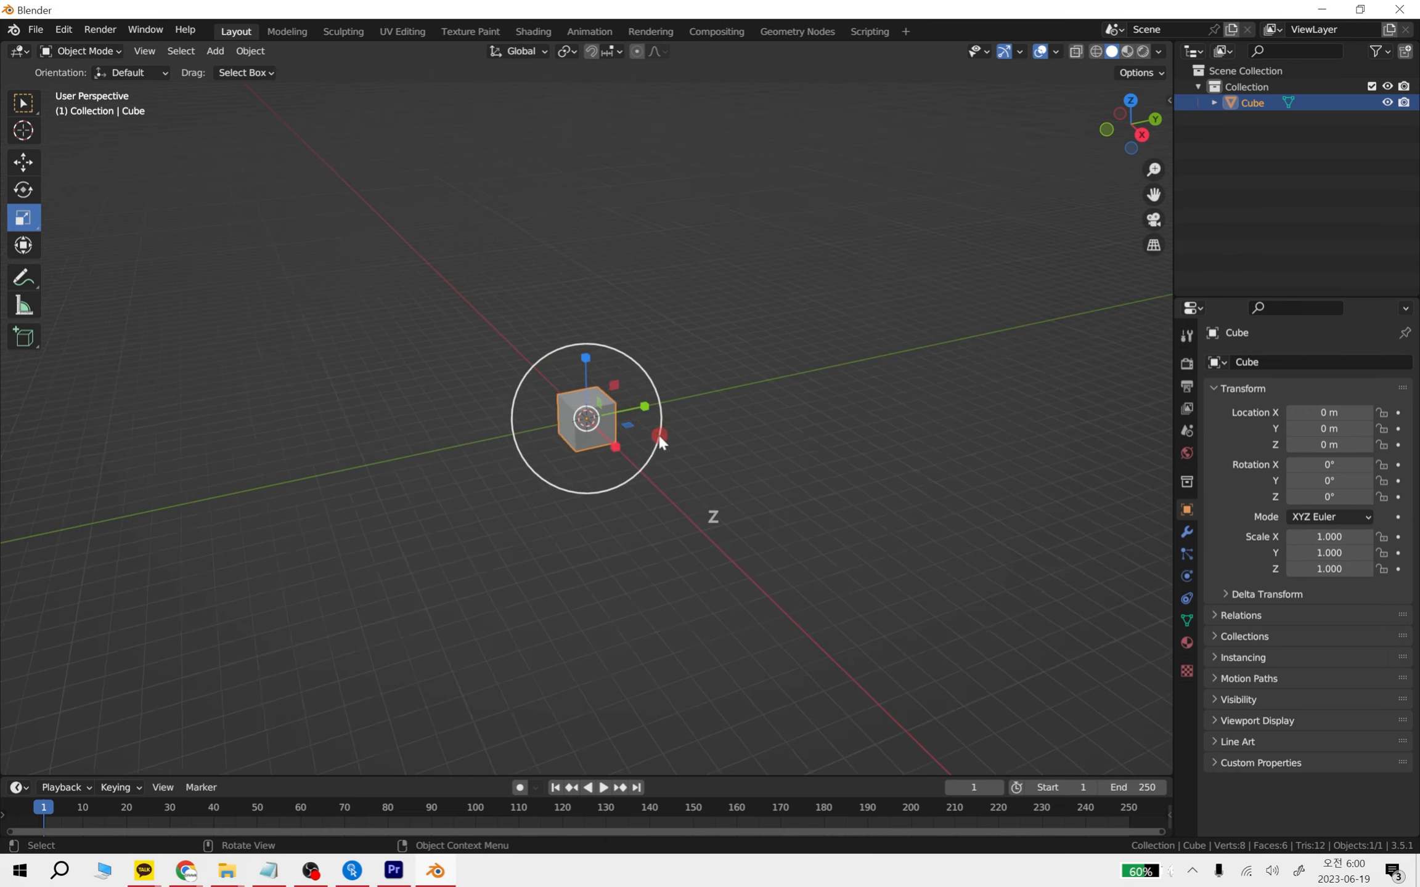
# Delete the cube from the scene
pyautogui.press('Tab')
pyautogui.press('Tab')
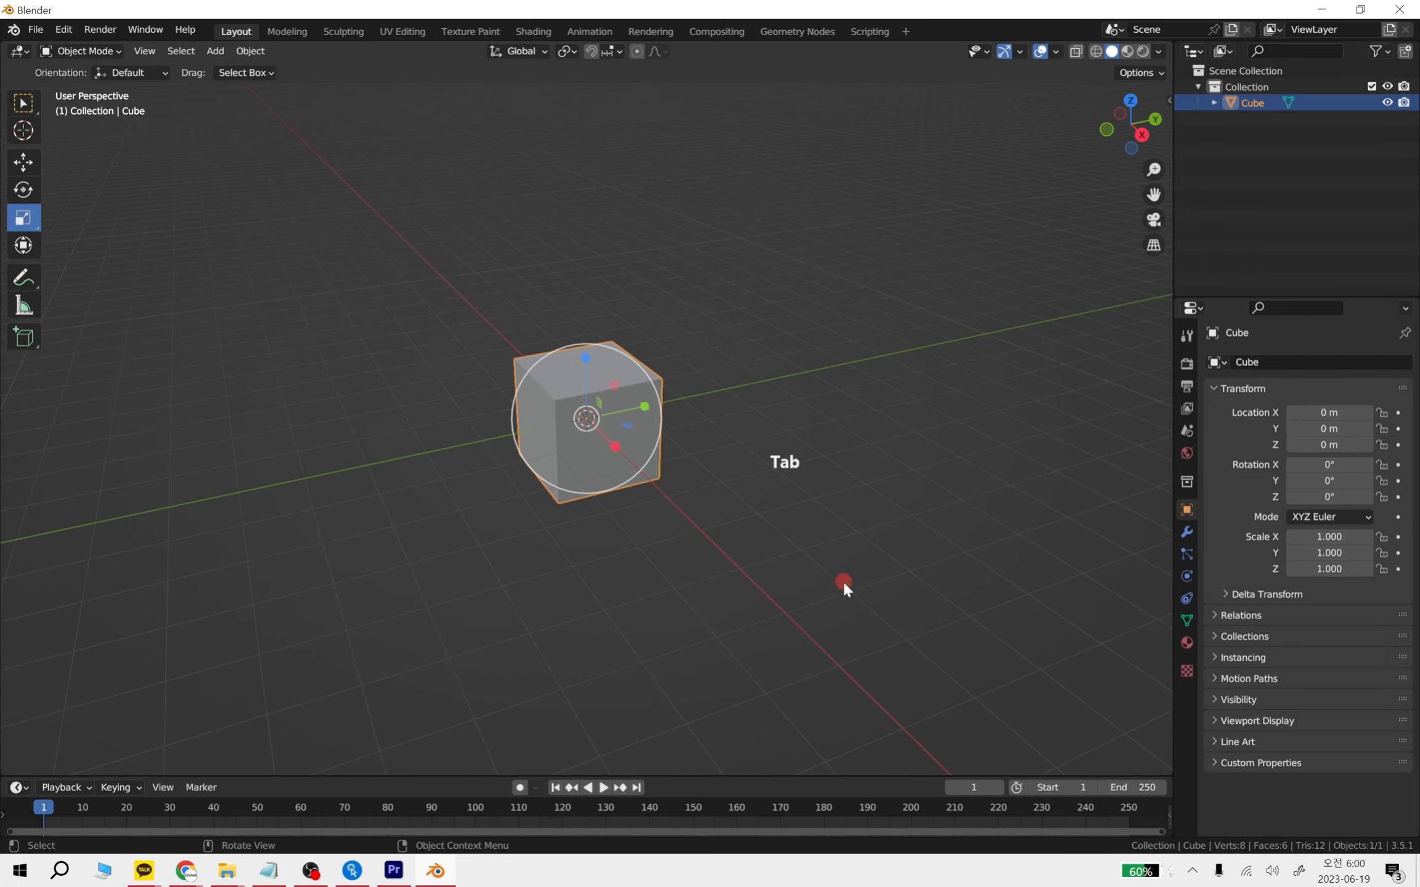
pyautogui.moveTo(842, 586); pyautogui.dragTo(236, 141)
pyautogui.press('Delete')
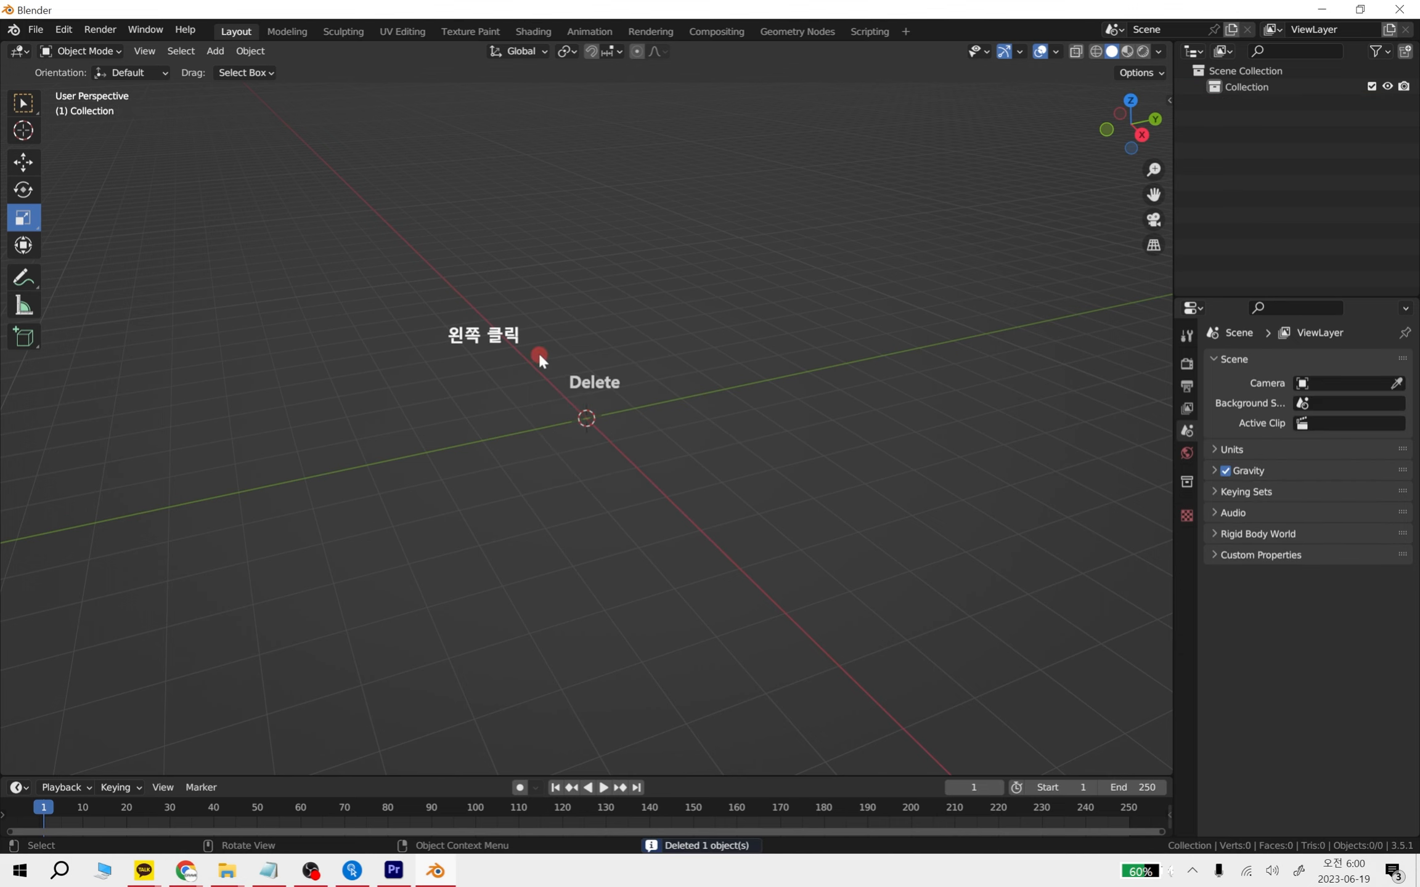
# Add a new mesh cube at the world origin
pyautogui.hotkey('shift', 'a')
pyautogui.moveTo(540, 356)
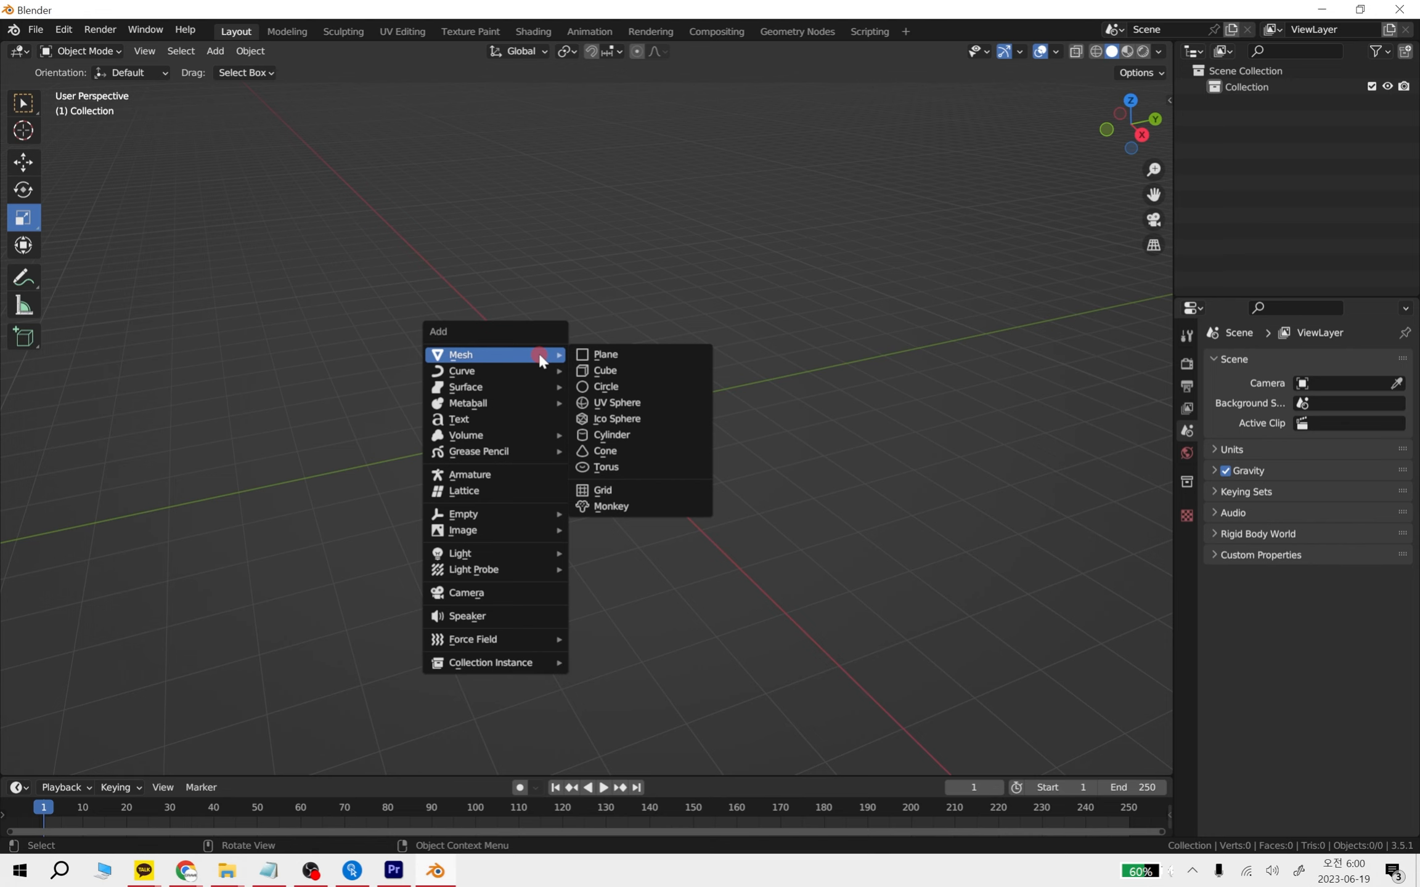
pyautogui.click(604, 371)
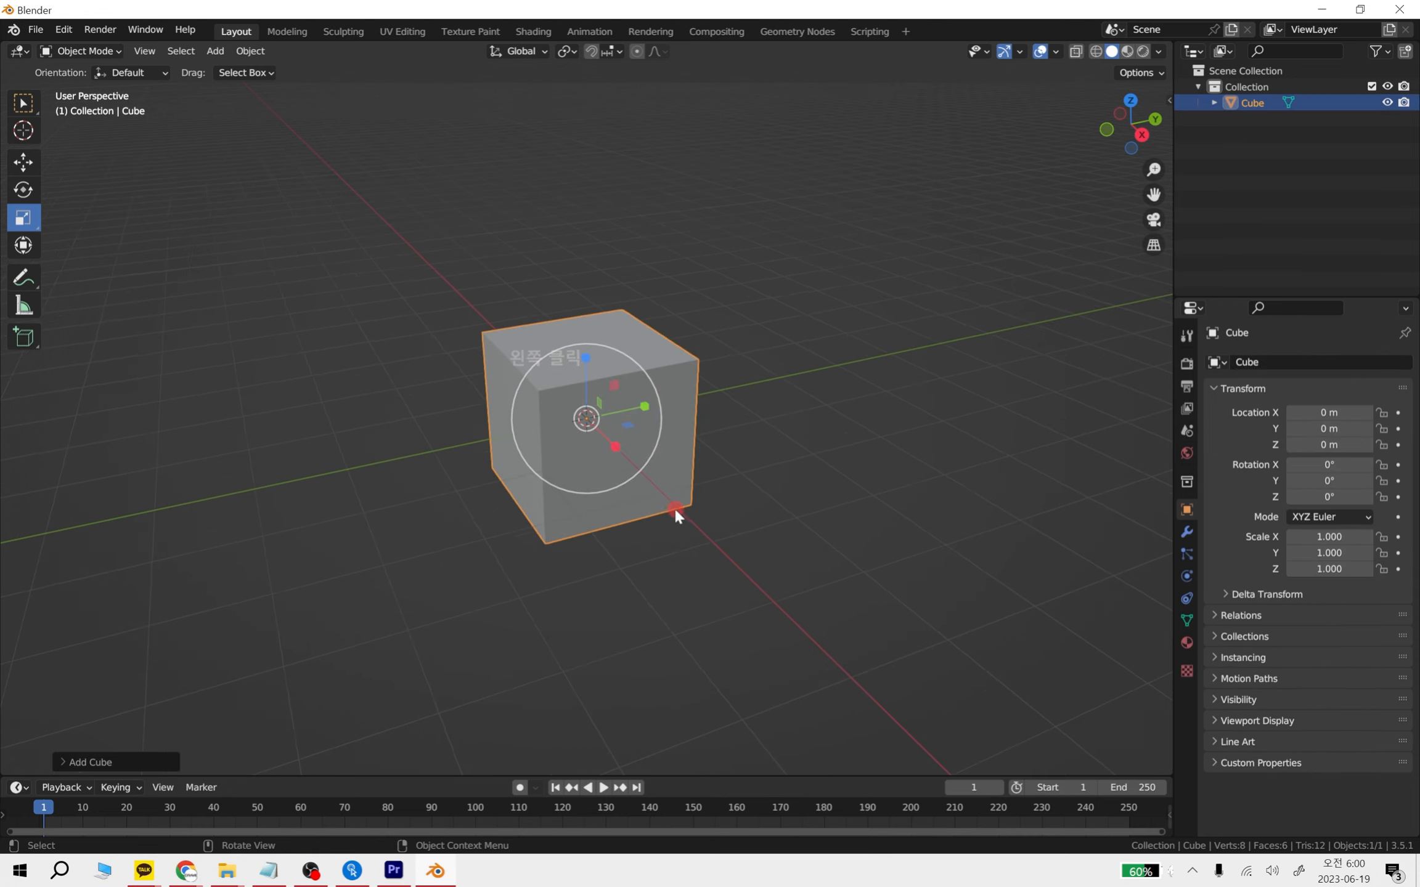
pyautogui.moveTo(674, 507); pyautogui.dragTo(743, 549, button='middle')
pyautogui.press('Tab')
pyautogui.press('Tab')
pyautogui.click(116, 33)
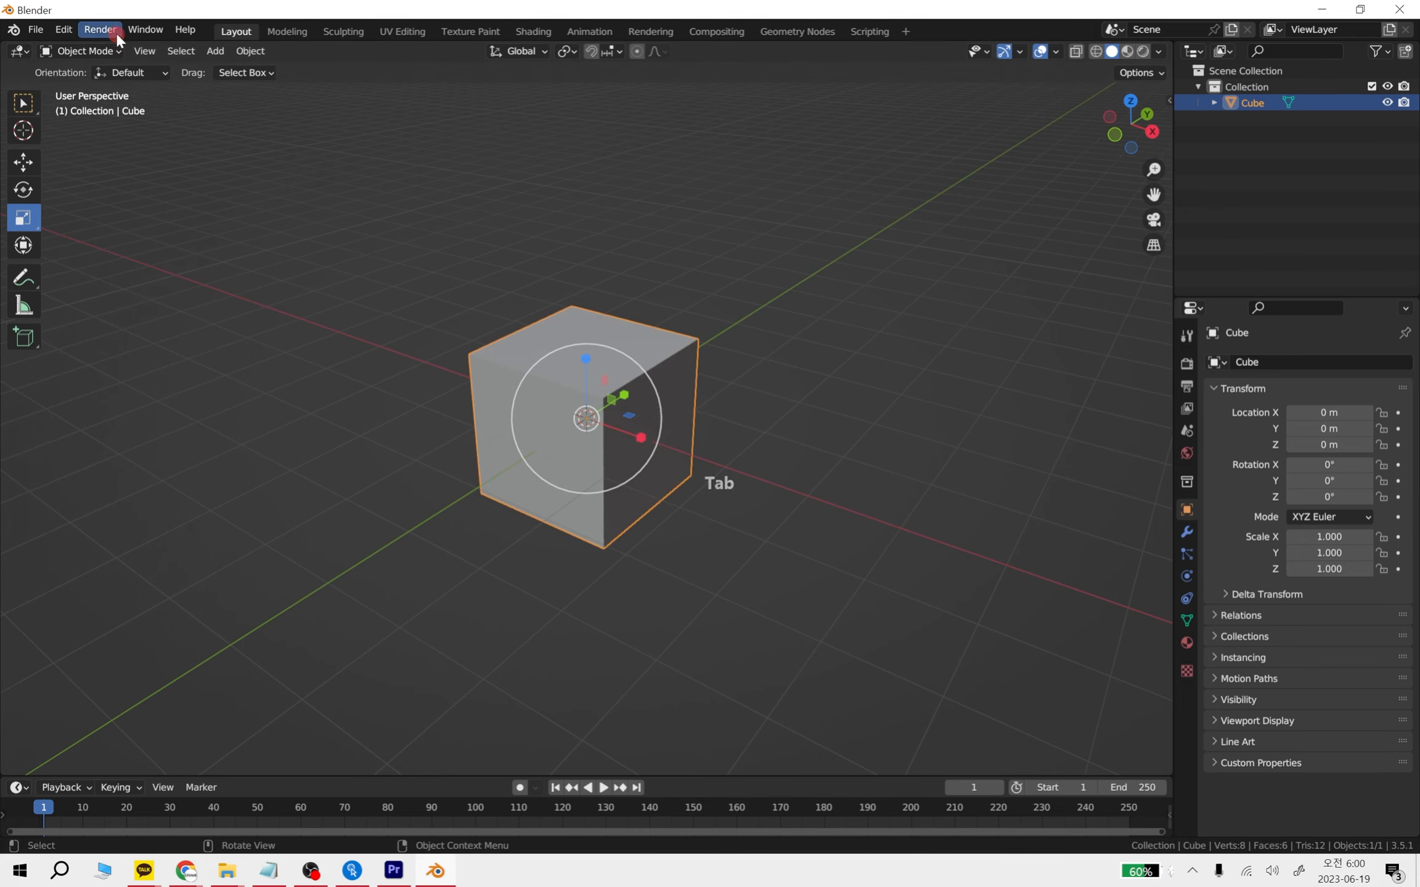
# Enter Edit Mode on the cube, clear the selection and try X-ray display on and off in top view
pyautogui.press('Tab')
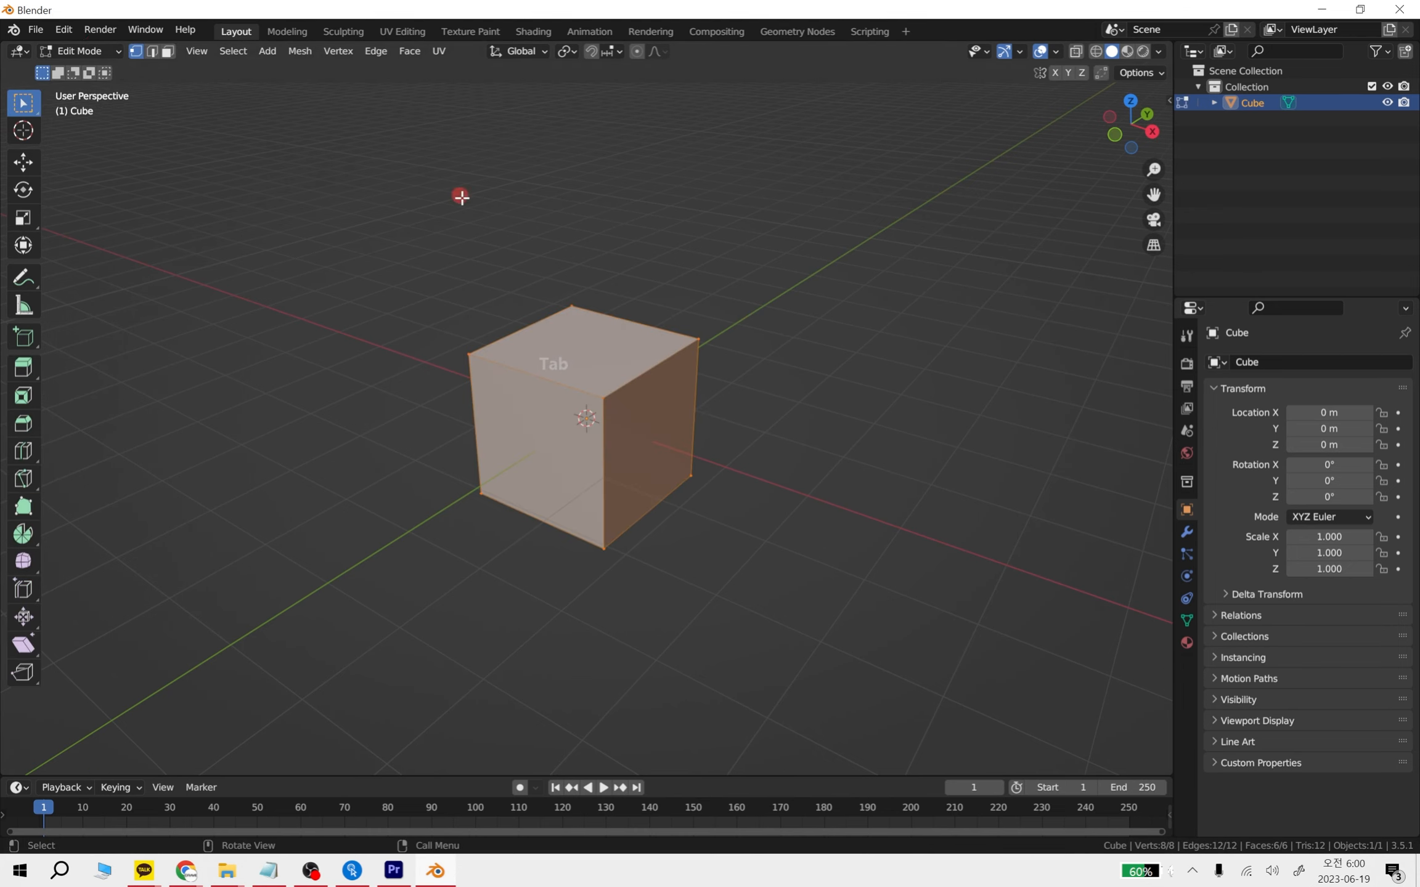
pyautogui.moveTo(811, 390); pyautogui.dragTo(776, 538, button='middle')
pyautogui.click(767, 475)
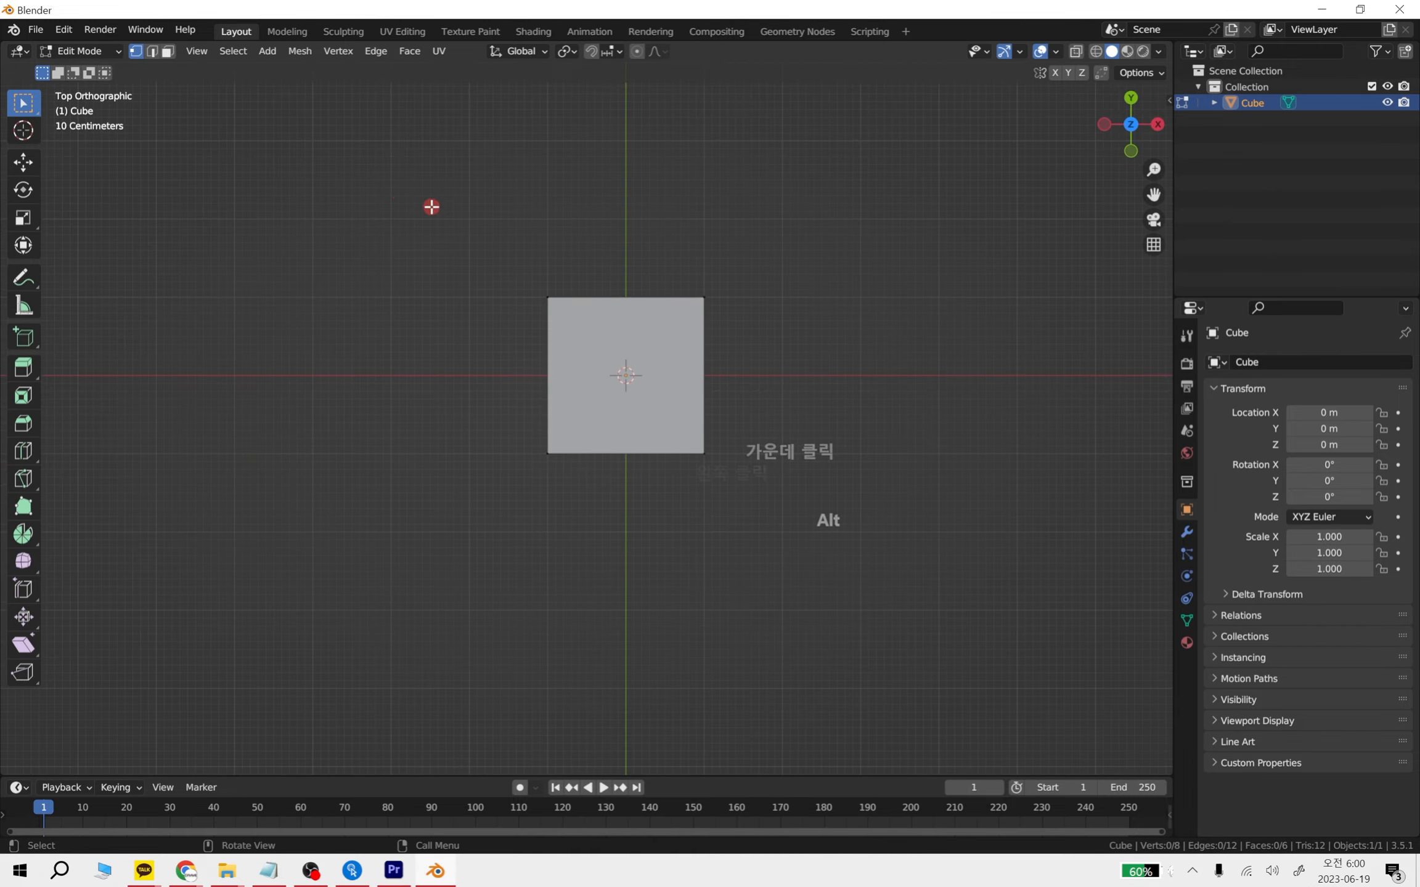
pyautogui.moveTo(451, 223); pyautogui.dragTo(594, 595)
pyautogui.click(1080, 55)
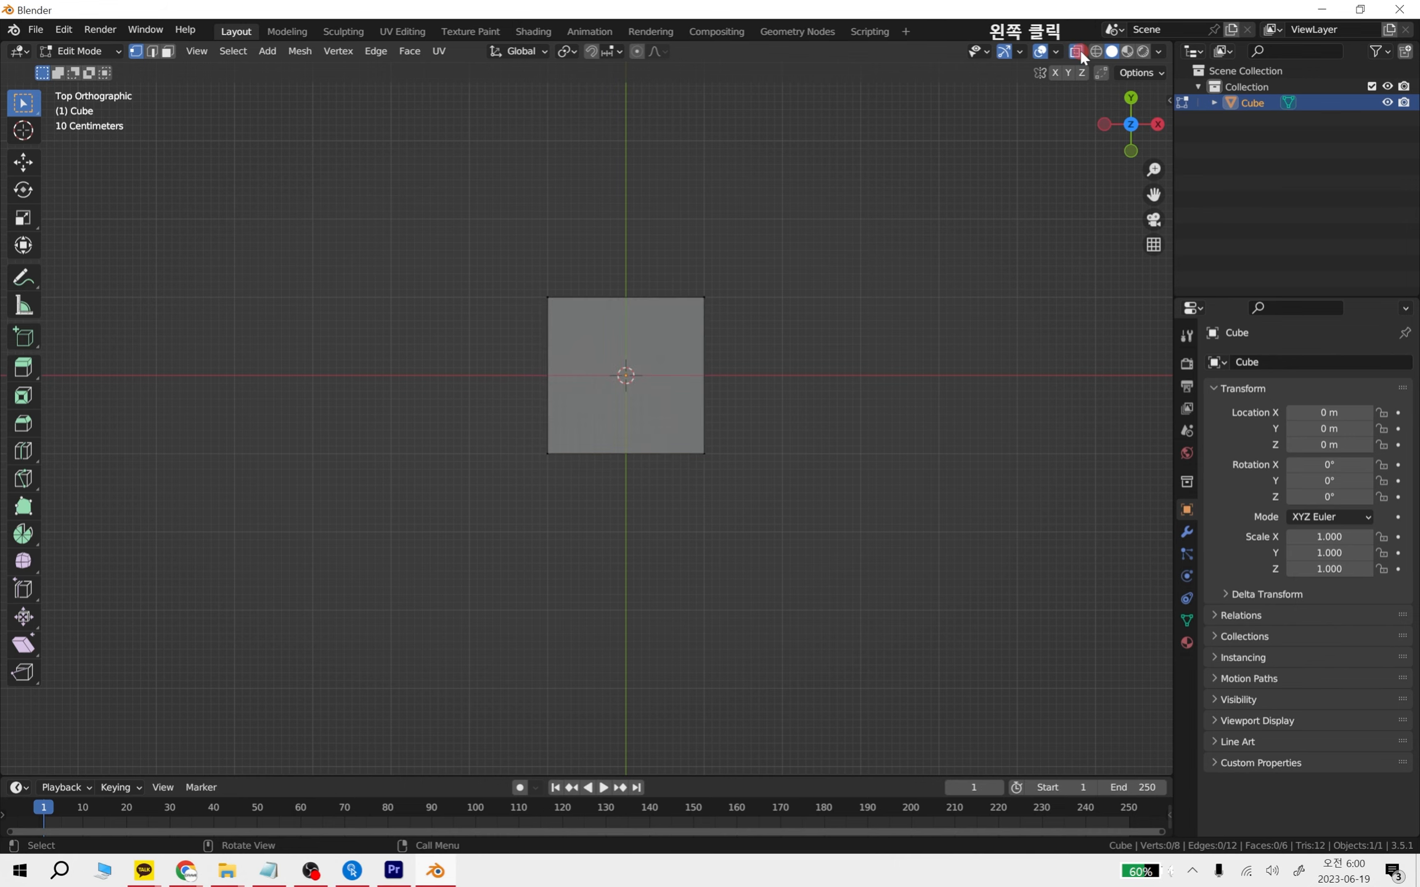
pyautogui.moveTo(838, 404); pyautogui.dragTo(665, 402, button='middle')
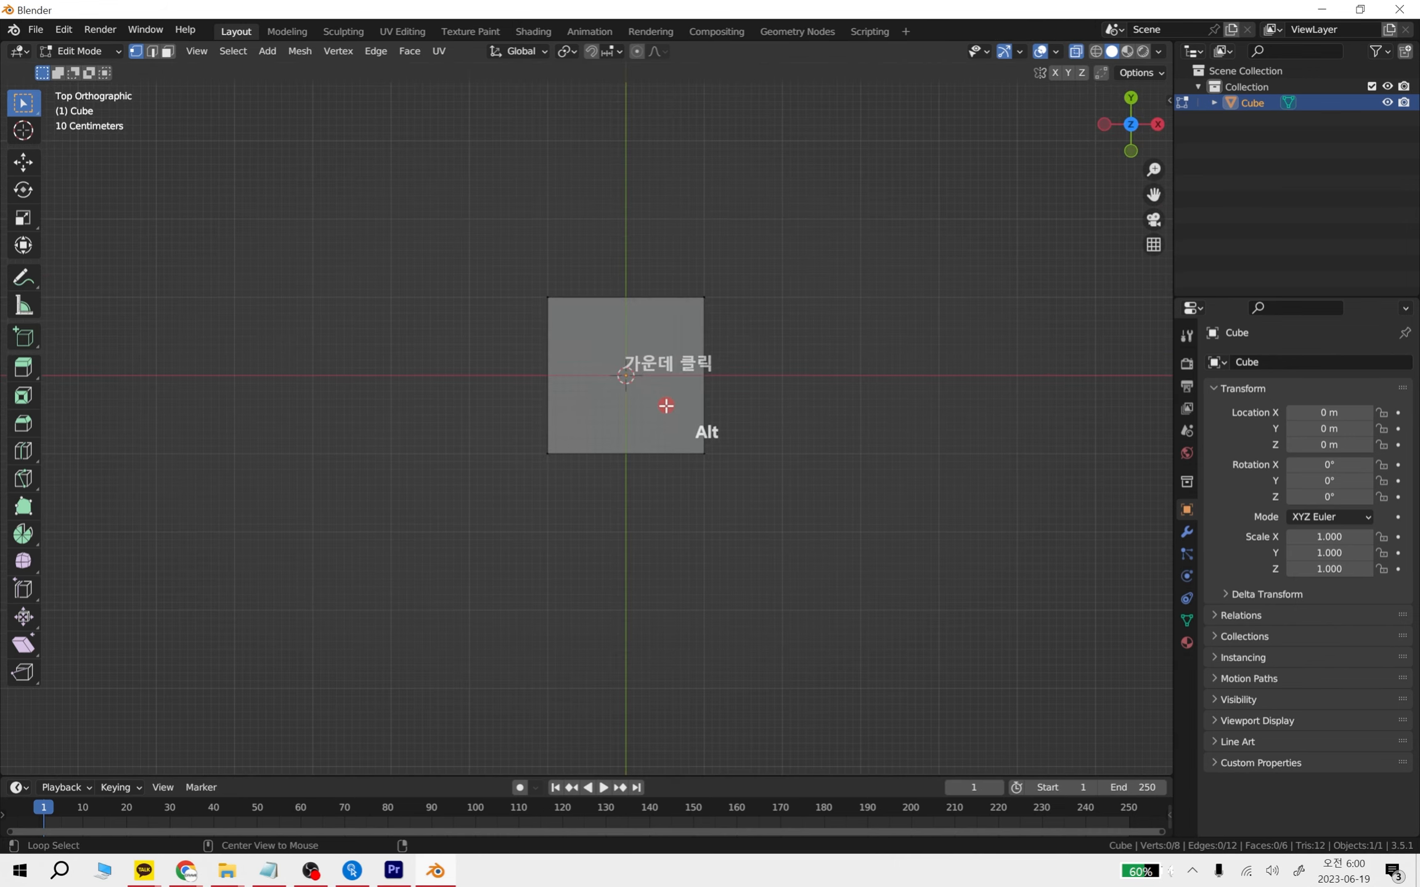
pyautogui.click(1077, 51)
# Switch to face selection and add a horizontal loop cut around the middle of the cube
pyautogui.click(169, 53)
pyautogui.moveTo(368, 345); pyautogui.dragTo(457, 177, button='middle')
pyautogui.scroll(2, 659, 400)
pyautogui.moveTo(689, 445); pyautogui.dragTo(623, 545, button='middle')
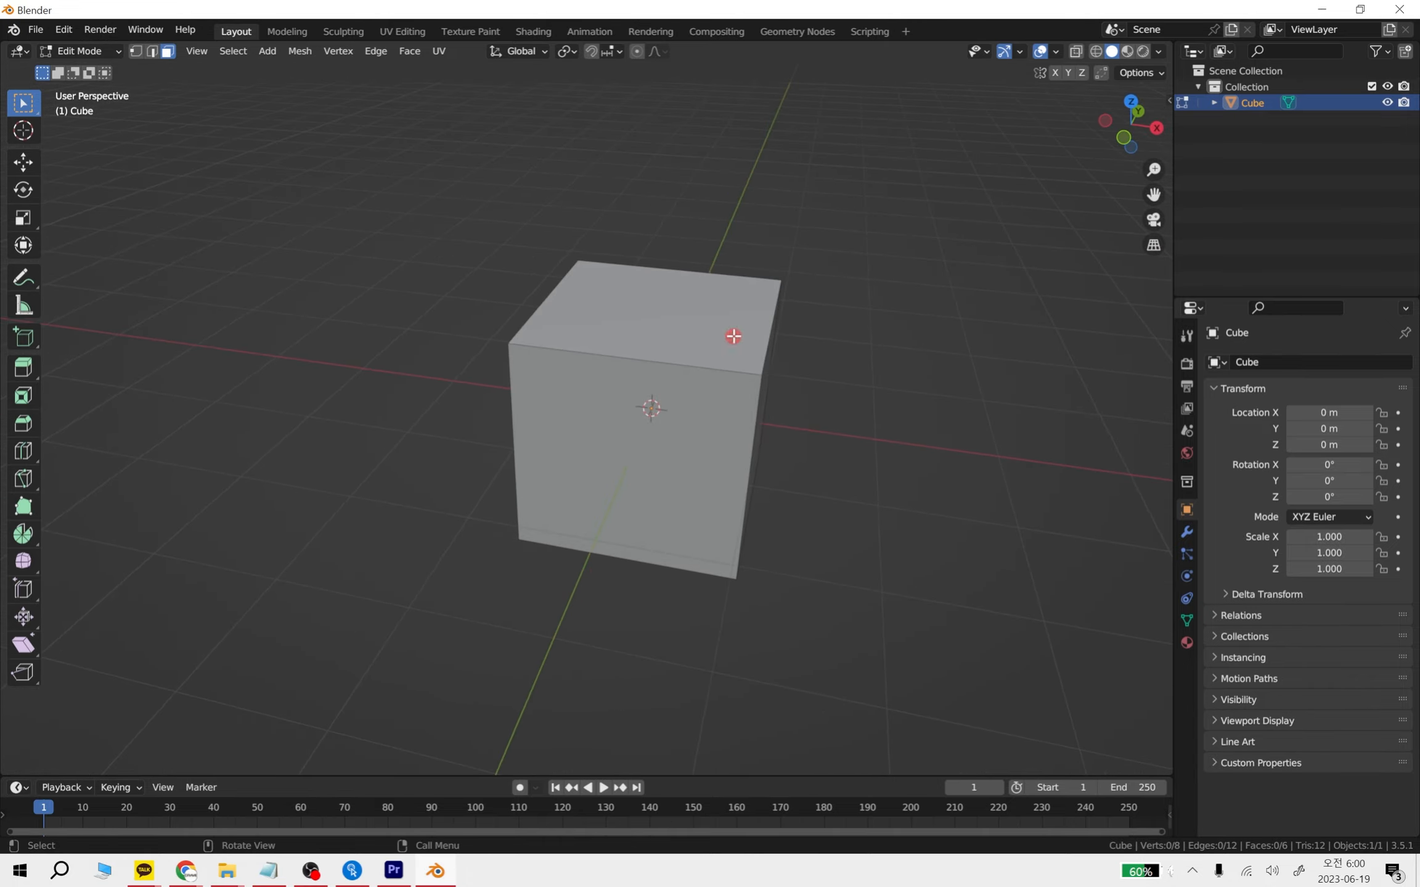
pyautogui.moveTo(836, 444); pyautogui.dragTo(788, 466, button='middle')
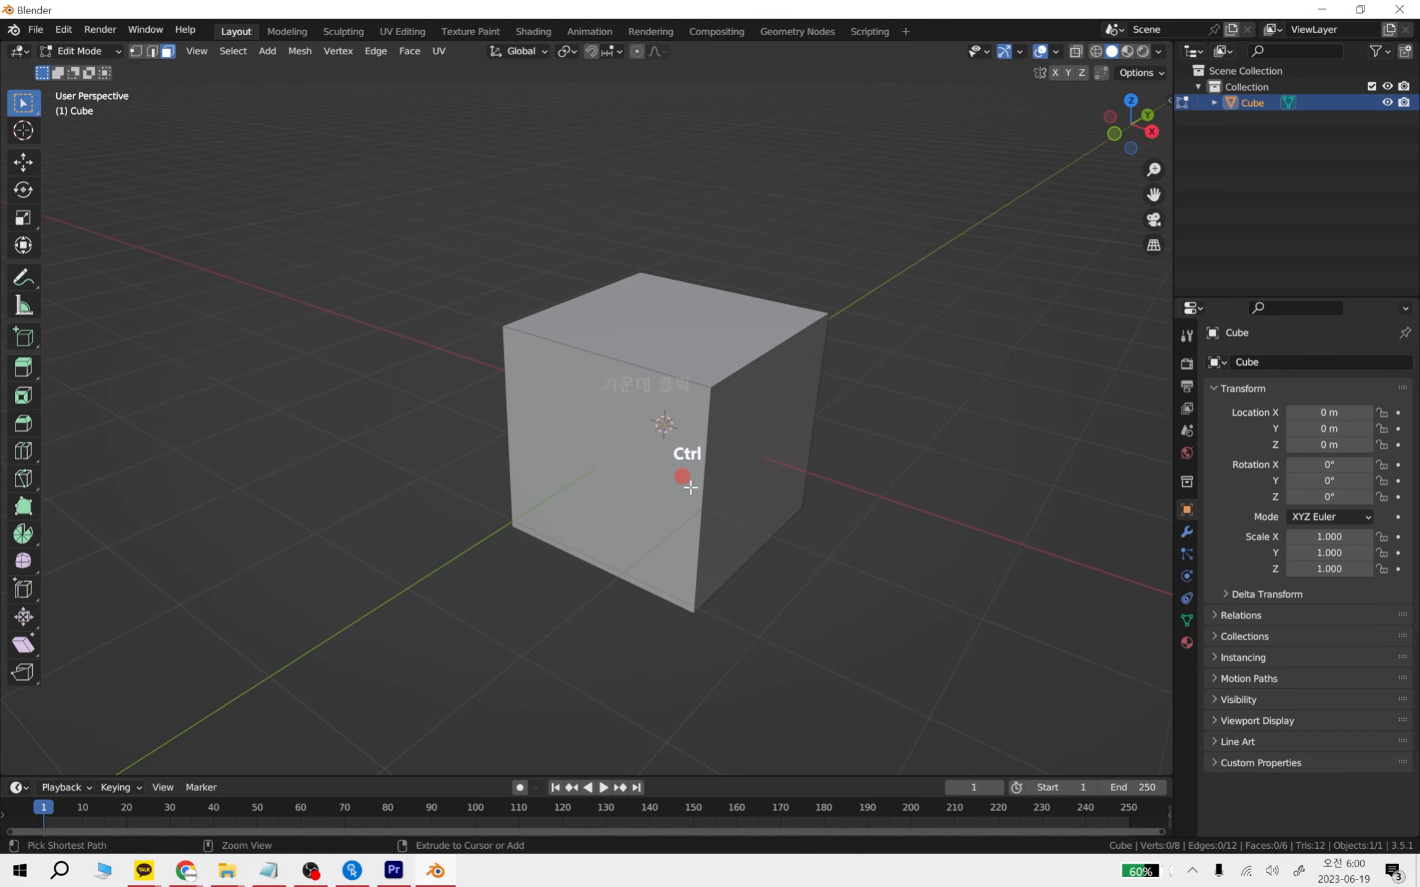
pyautogui.hotkey('ctrl', 'r')
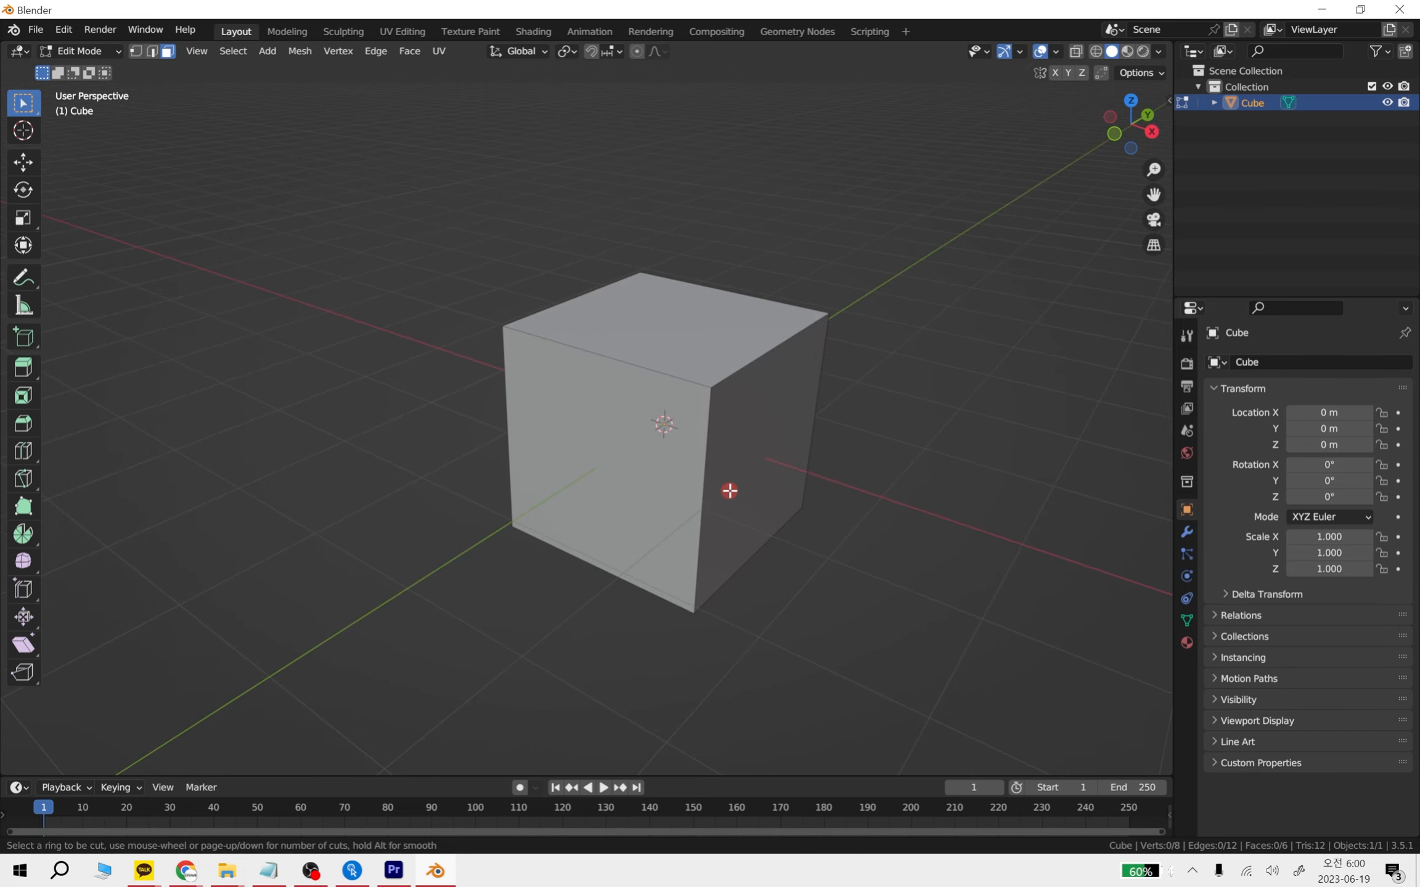
pyautogui.click(703, 501)
pyautogui.click(701, 503)
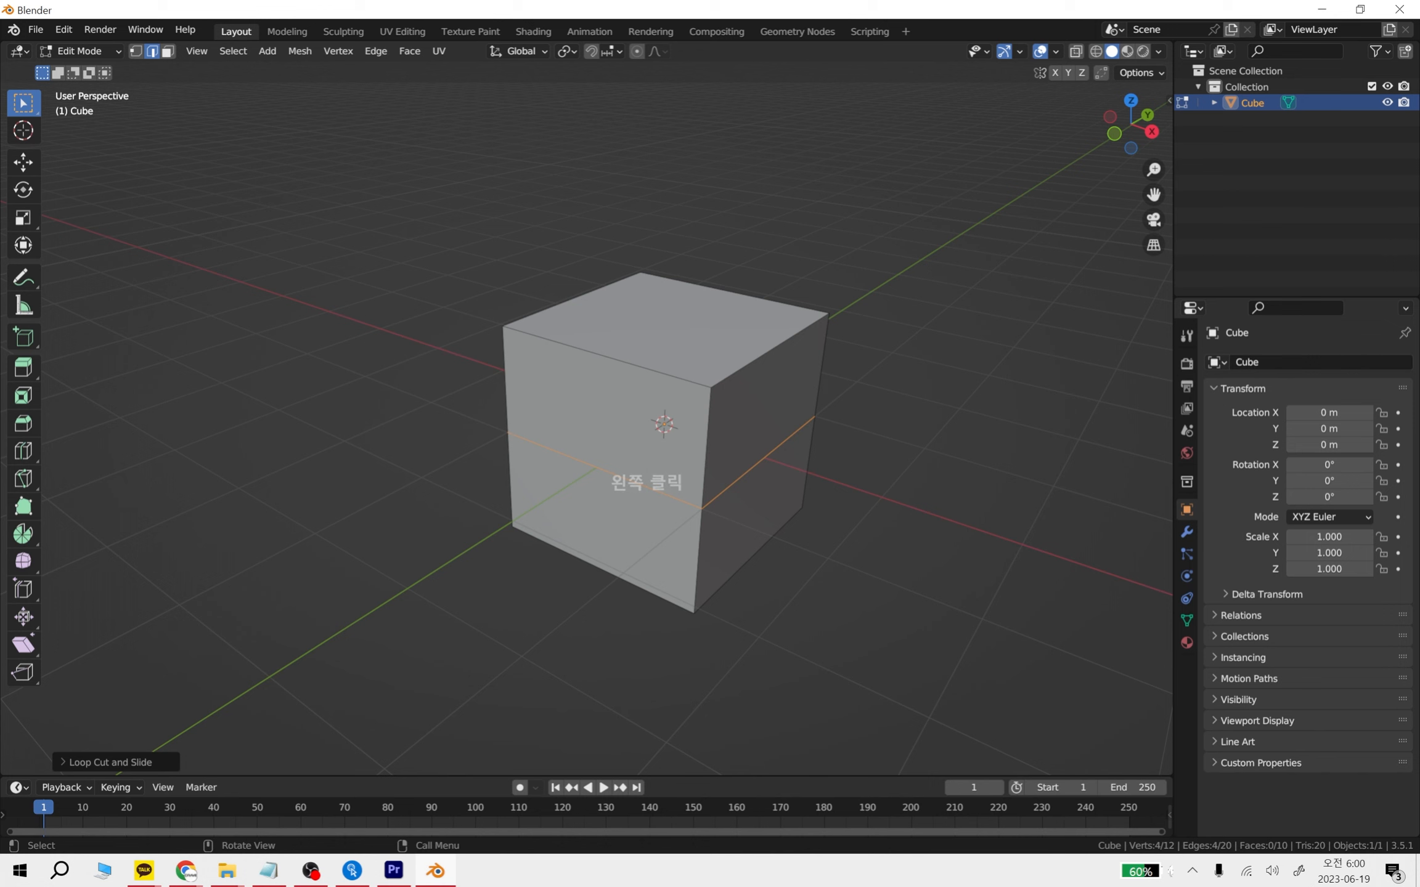
# Try moving the upper part of the cube up about 2 m along Z in front view, and undo it
pyautogui.click(18, 170)
pyautogui.scroll(-2, 466, 358)
pyautogui.moveTo(466, 358); pyautogui.dragTo(489, 296, button='middle')
pyautogui.moveTo(489, 296); pyautogui.dragTo(799, 404)
pyautogui.moveTo(453, 273); pyautogui.dragTo(845, 453)
pyautogui.moveTo(624, 350); pyautogui.dragTo(640, 190)
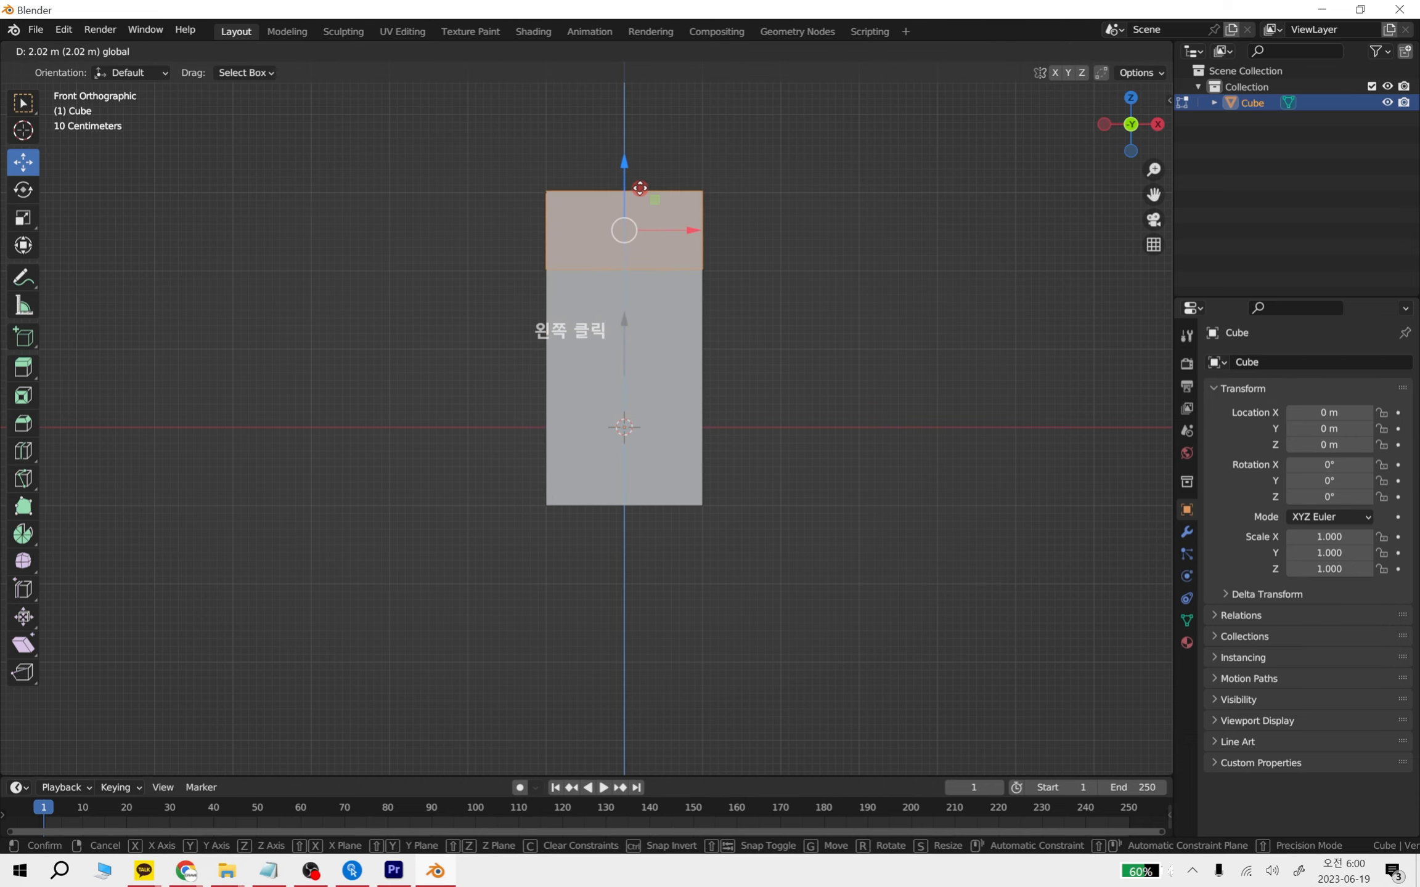
pyautogui.hotkey('ctrl', 'z')
# Add a second horizontal loop cut through the middle of the cube's upper half
pyautogui.moveTo(764, 443); pyautogui.dragTo(897, 447, button='middle')
pyautogui.click(897, 447)
pyautogui.hotkey('ctrl', 'r')
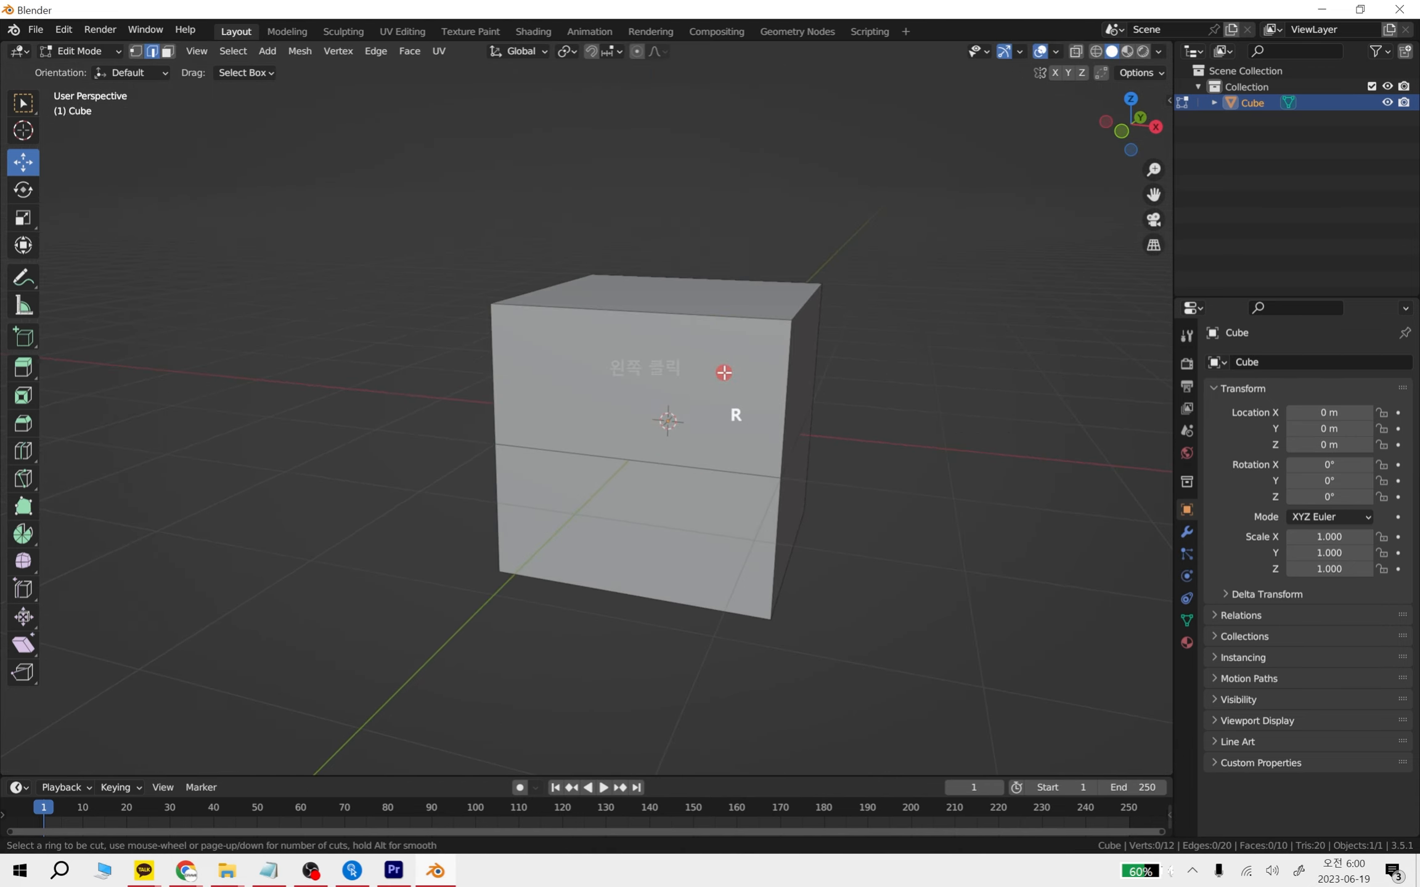
pyautogui.click(760, 390)
pyautogui.click(789, 392)
# Try stretching the cube by moving its top face up and its bottom face down along Z, and undo both moves
pyautogui.moveTo(444, 206); pyautogui.dragTo(874, 333)
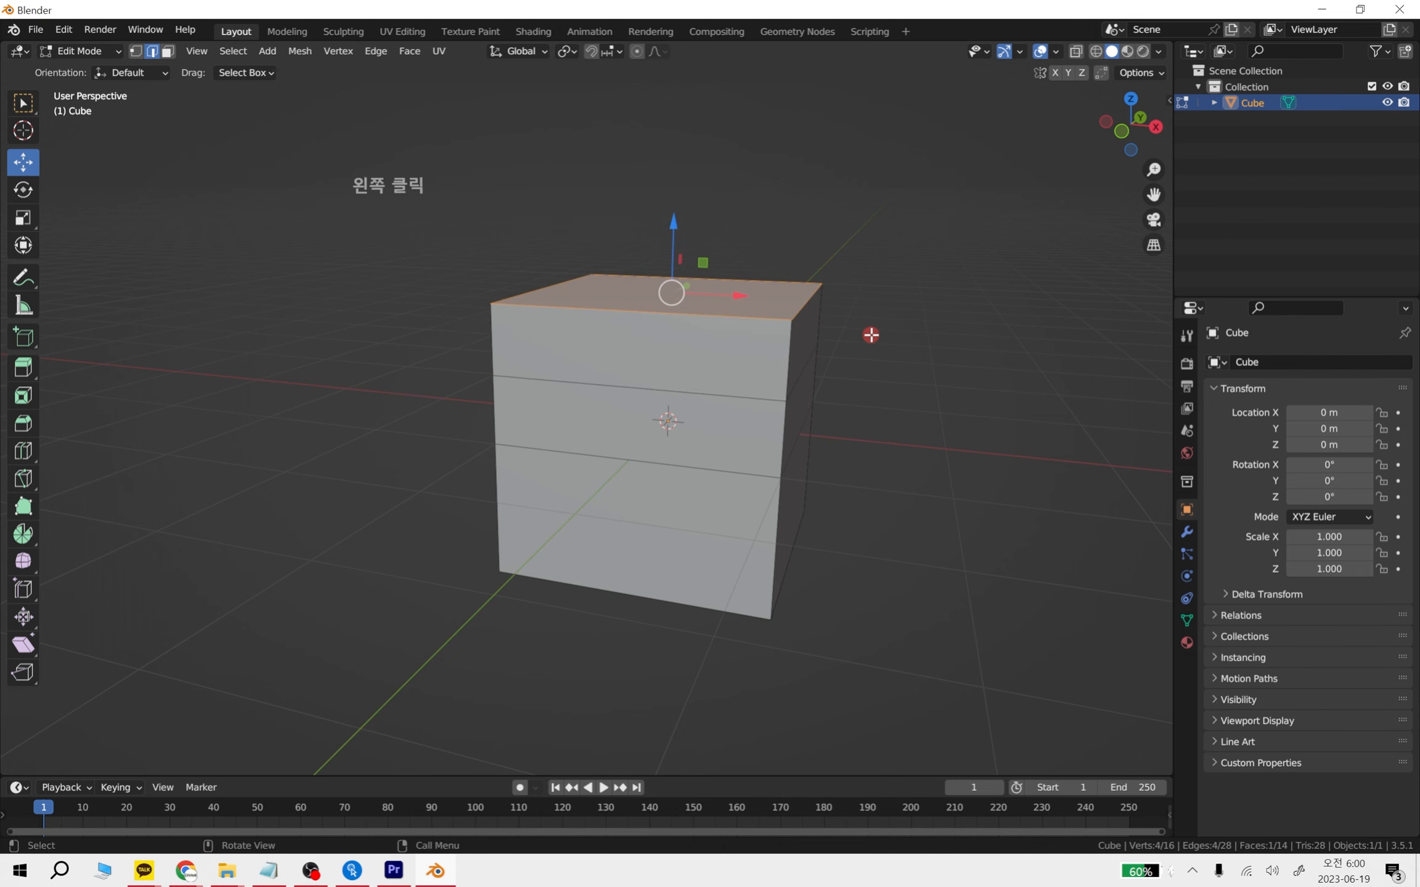
pyautogui.keyDown('alt'); pyautogui.moveTo(875, 333); pyautogui.dragTo(855, 339, button='middle'); pyautogui.keyUp('alt')
pyautogui.moveTo(634, 293); pyautogui.dragTo(633, 118)
pyautogui.moveTo(787, 638); pyautogui.dragTo(444, 499)
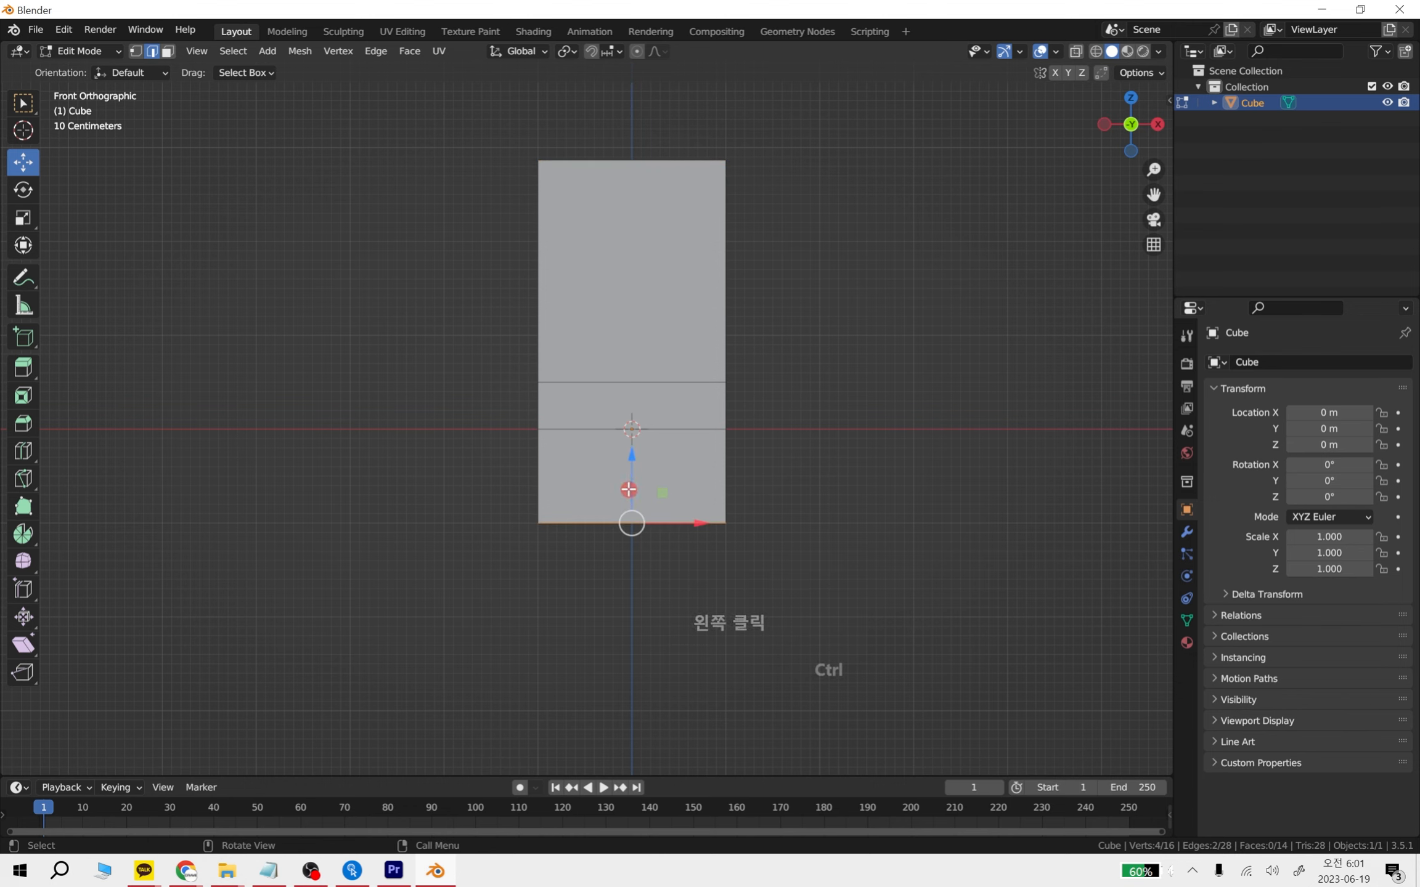
pyautogui.moveTo(629, 488); pyautogui.dragTo(631, 669)
pyautogui.moveTo(853, 492); pyautogui.dragTo(371, 337)
pyautogui.hotkey('ctrl', 'z')
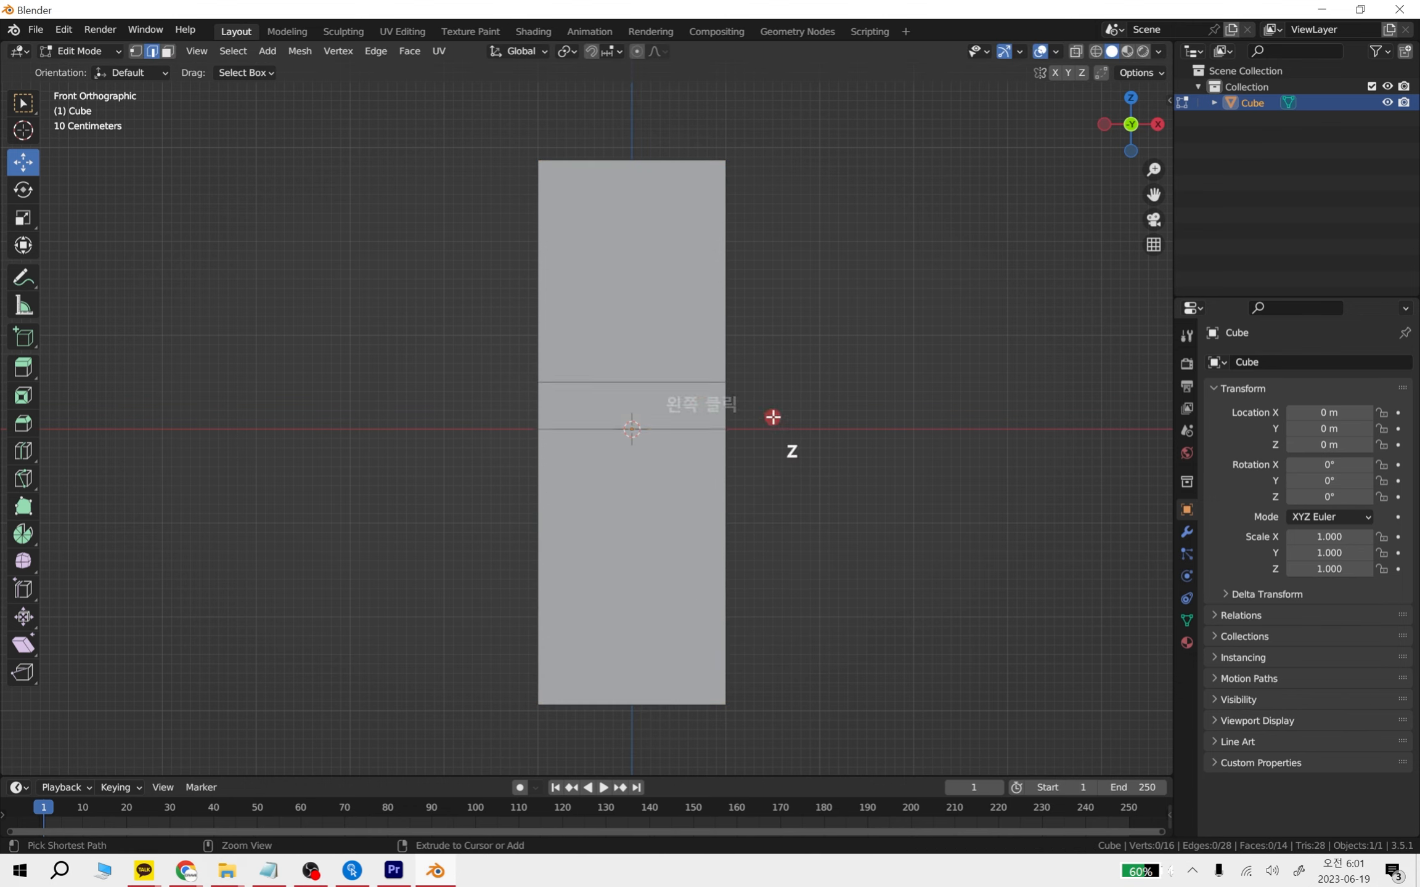
pyautogui.hotkey('ctrl', 'z')
pyautogui.hotkey('ctrl', 'z')
pyautogui.hotkey('ctrl', 'z')
pyautogui.hotkey('ctrl', 'z')
# Turn on X-ray, select the band between the two loop cuts and scale it uniformly to about 0.4
pyautogui.moveTo(821, 457); pyautogui.dragTo(824, 491)
pyautogui.click(1042, 171)
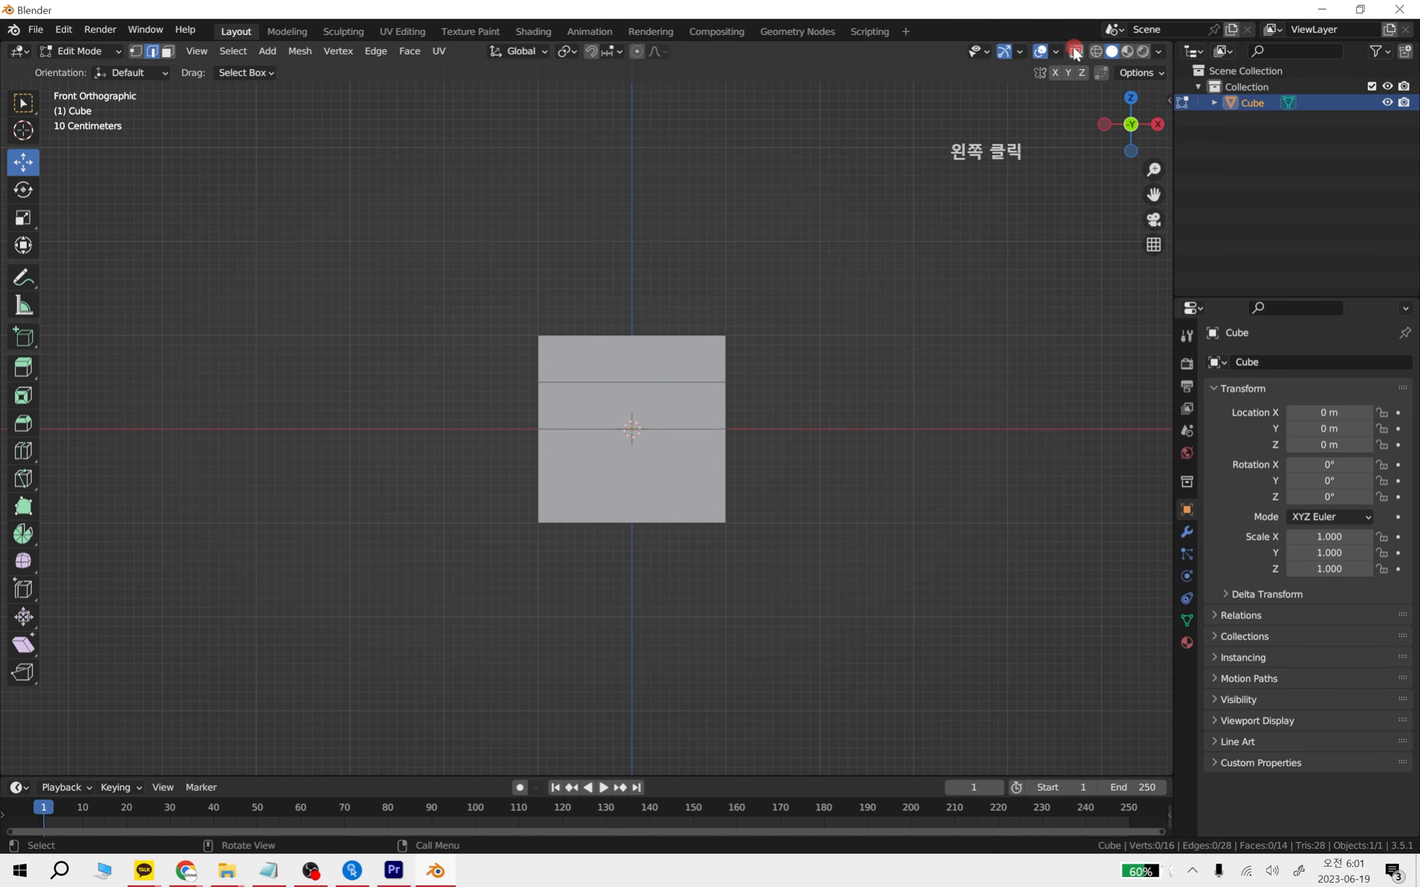
pyautogui.moveTo(485, 358); pyautogui.dragTo(790, 462)
pyautogui.scroll(4, 806, 448)
pyautogui.moveTo(806, 448); pyautogui.dragTo(862, 554, button='middle')
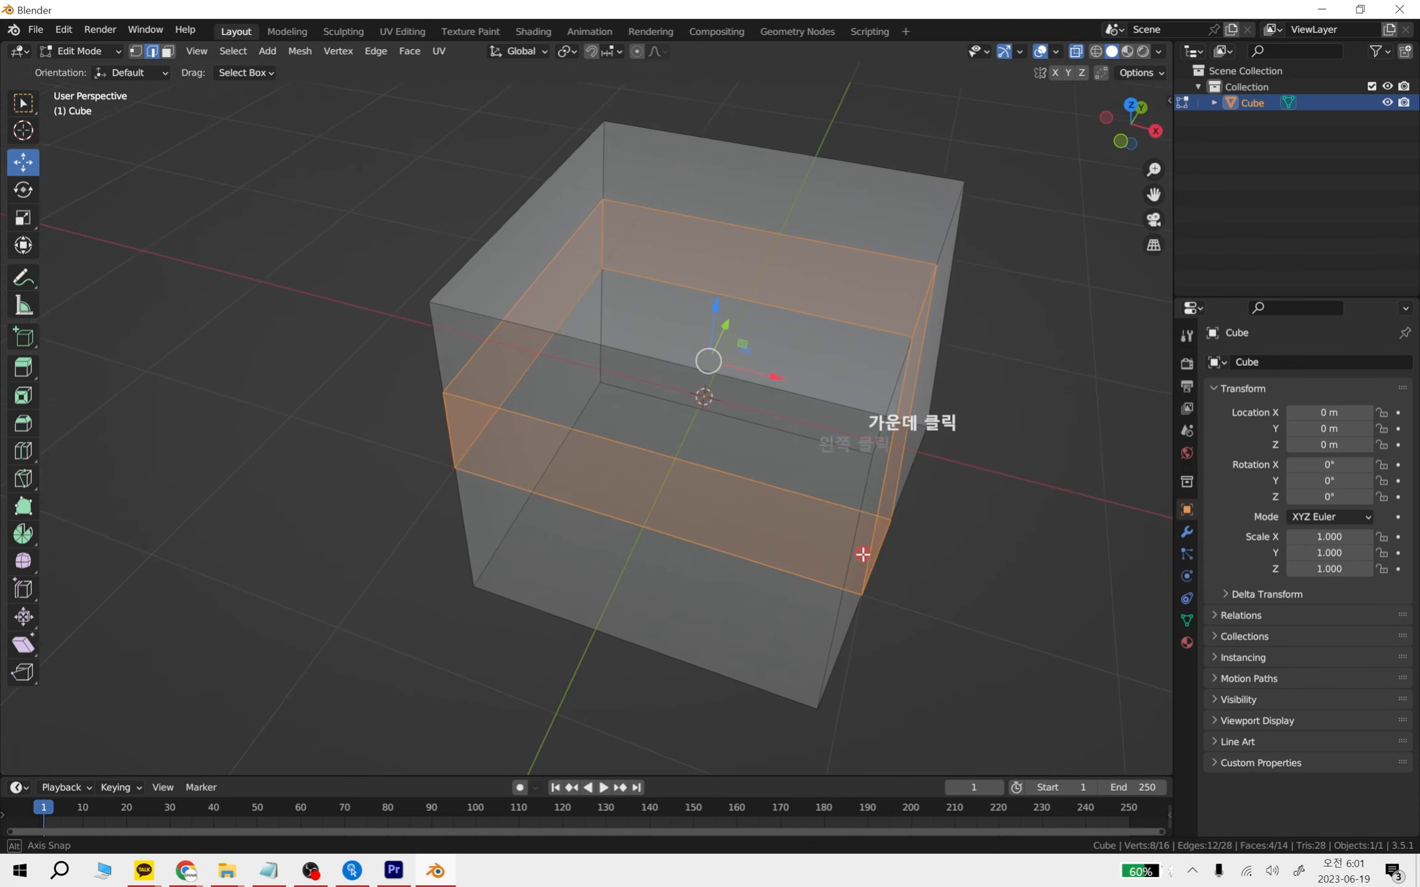
pyautogui.press('s')
pyautogui.click(820, 479)
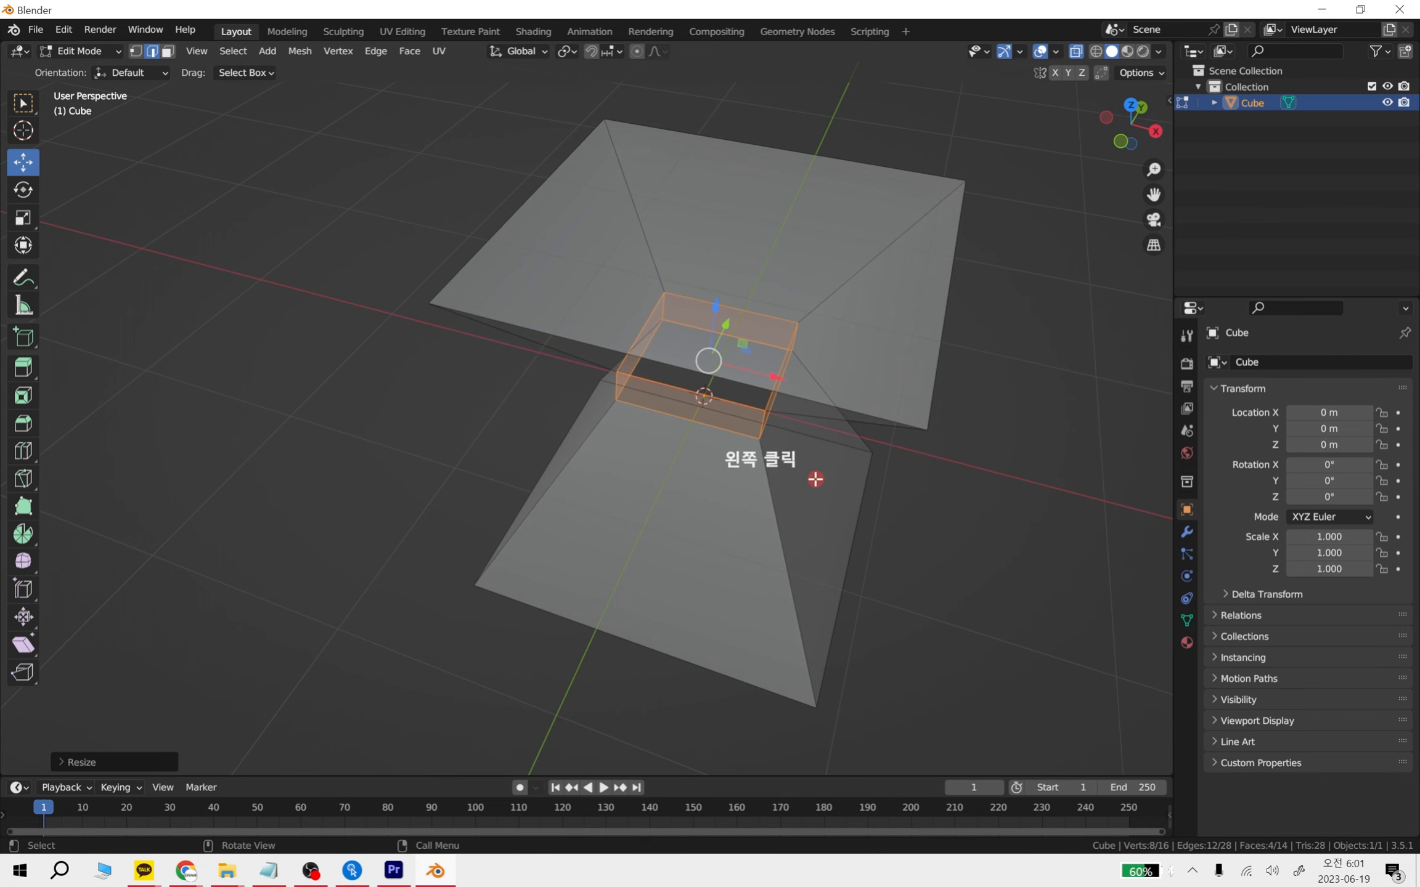
# Move the narrowed band down along Z in front view until it is centred on the origin, and check the shape in Object Mode
pyautogui.keyDown('alt'); pyautogui.moveTo(817, 479); pyautogui.dragTo(688, 388, button='middle'); pyautogui.keyUp('alt')
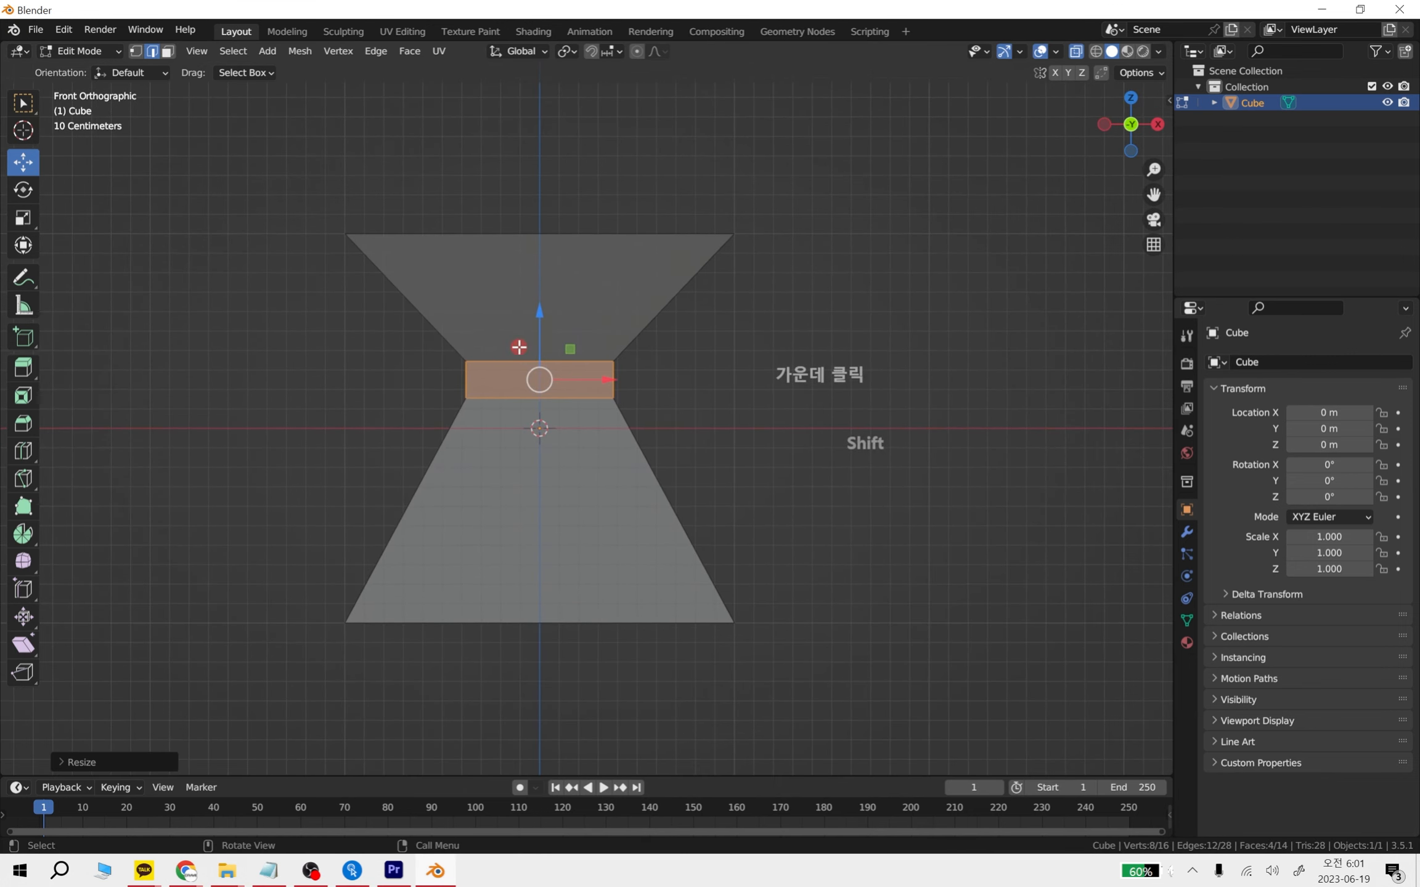
pyautogui.moveTo(542, 347); pyautogui.dragTo(552, 404)
pyautogui.press('Tab')
pyautogui.moveTo(806, 472); pyautogui.dragTo(772, 490, button='middle')
pyautogui.press('Tab')
# Extrude the hourglass's top face straight up and its bottom face straight down to add blocks at both ends
pyautogui.moveTo(365, 222); pyautogui.dragTo(594, 351)
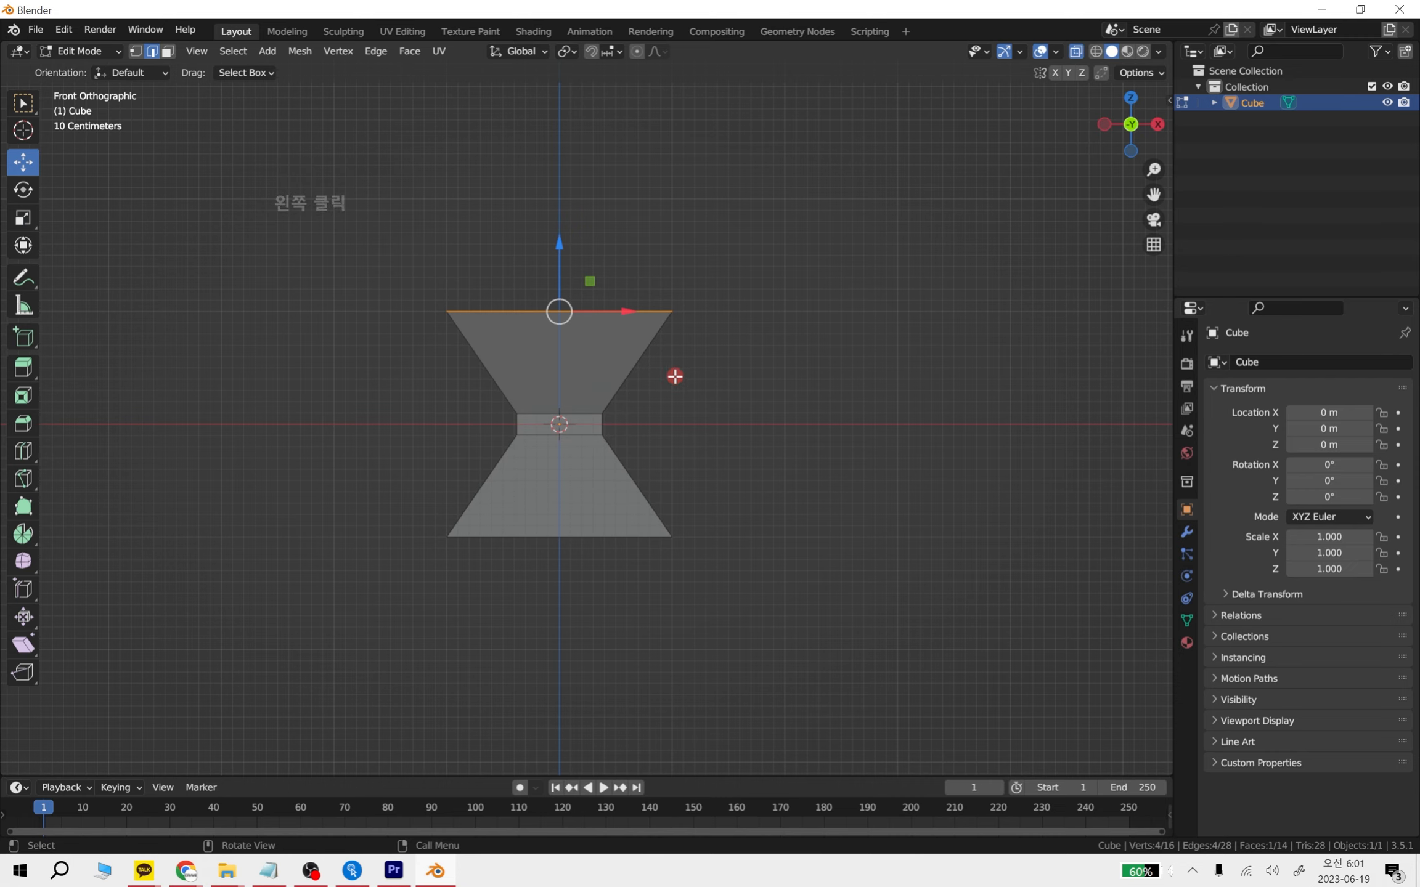
pyautogui.press('e')
pyautogui.click(690, 263)
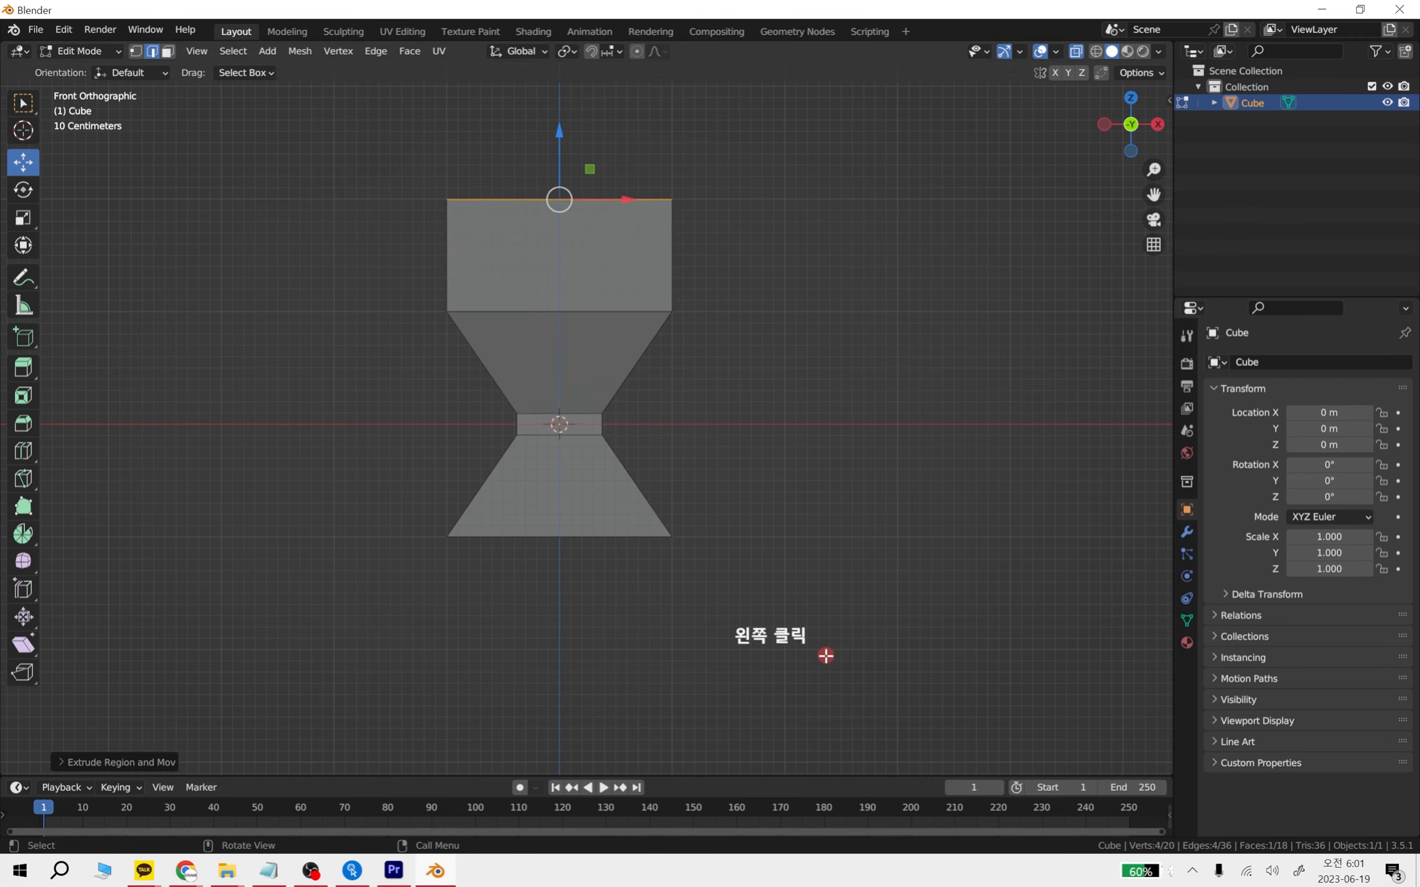
pyautogui.moveTo(825, 656); pyautogui.dragTo(251, 515)
pyautogui.press('e')
pyautogui.click(650, 725)
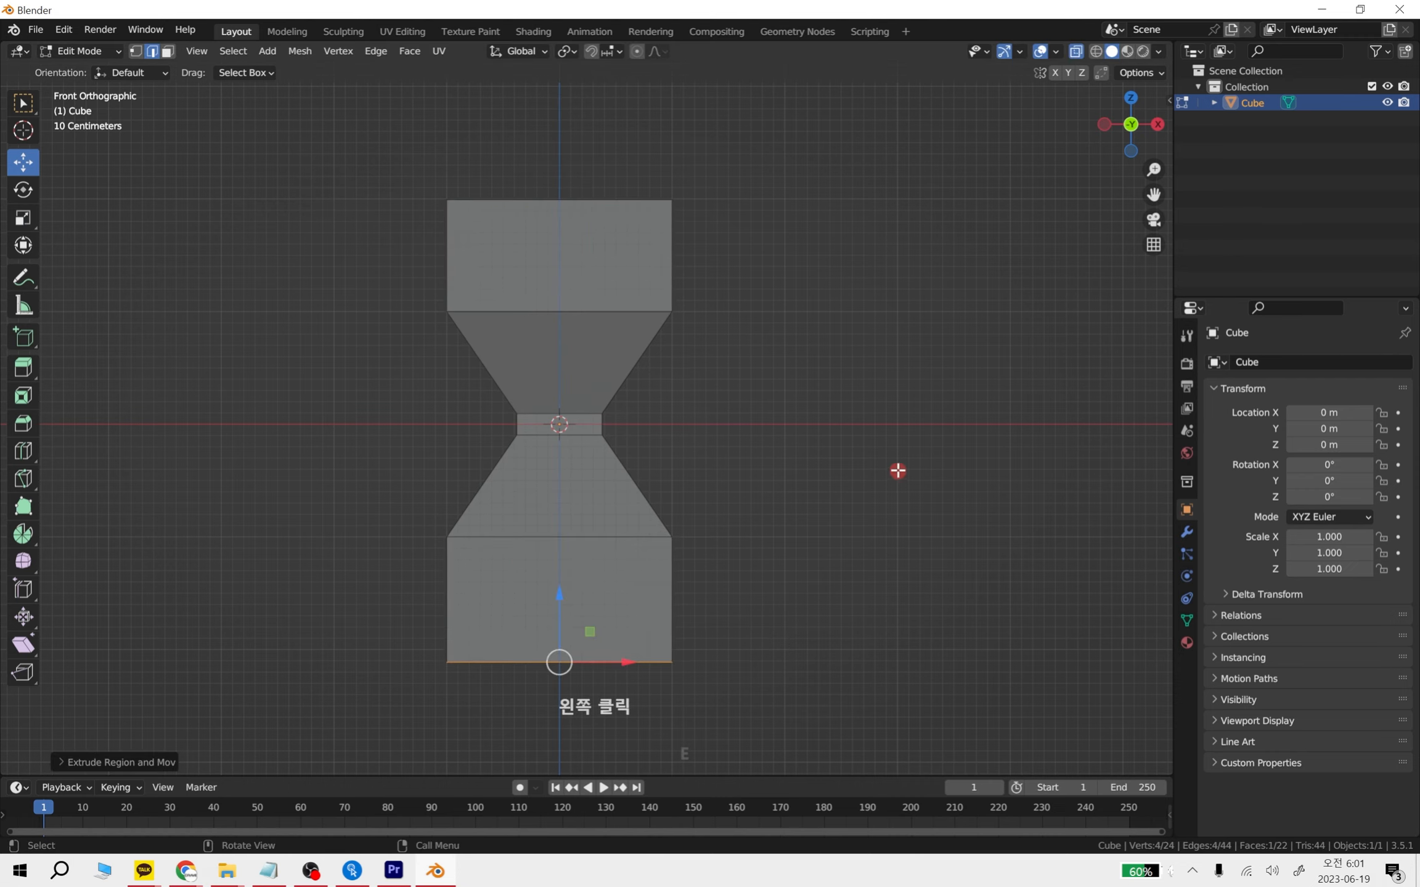
# Extrude the top face upward once more and scale it uniformly to about 0.56 to form a tapered cap
pyautogui.moveTo(898, 471); pyautogui.dragTo(843, 526, button='middle')
pyautogui.keyDown('shift'); pyautogui.moveTo(795, 352); pyautogui.dragTo(871, 495, button='middle'); pyautogui.keyUp('shift')
pyautogui.click(580, 416)
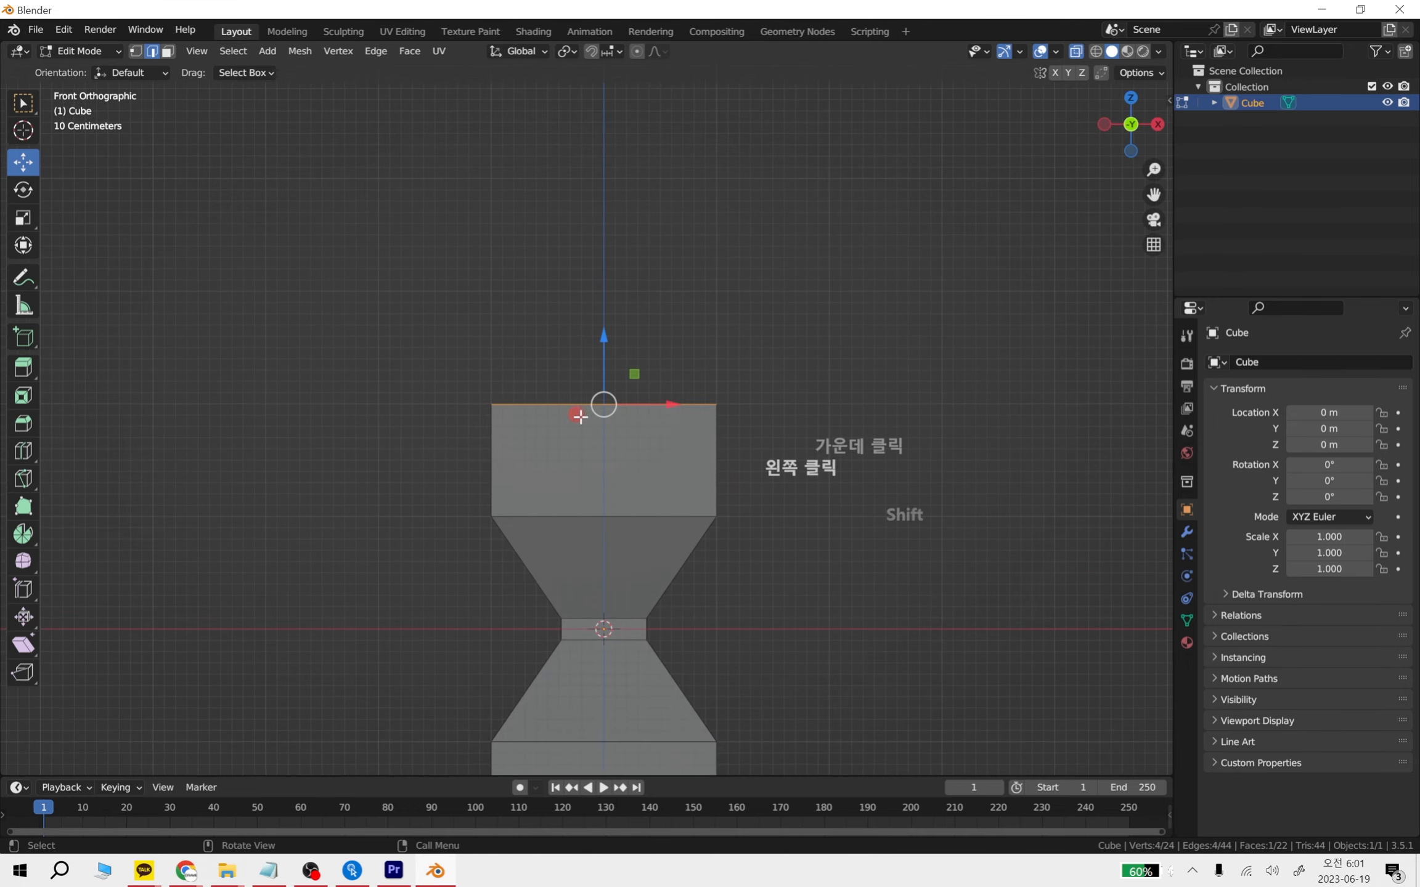
pyautogui.press('e')
pyautogui.click(782, 436)
pyautogui.press('s')
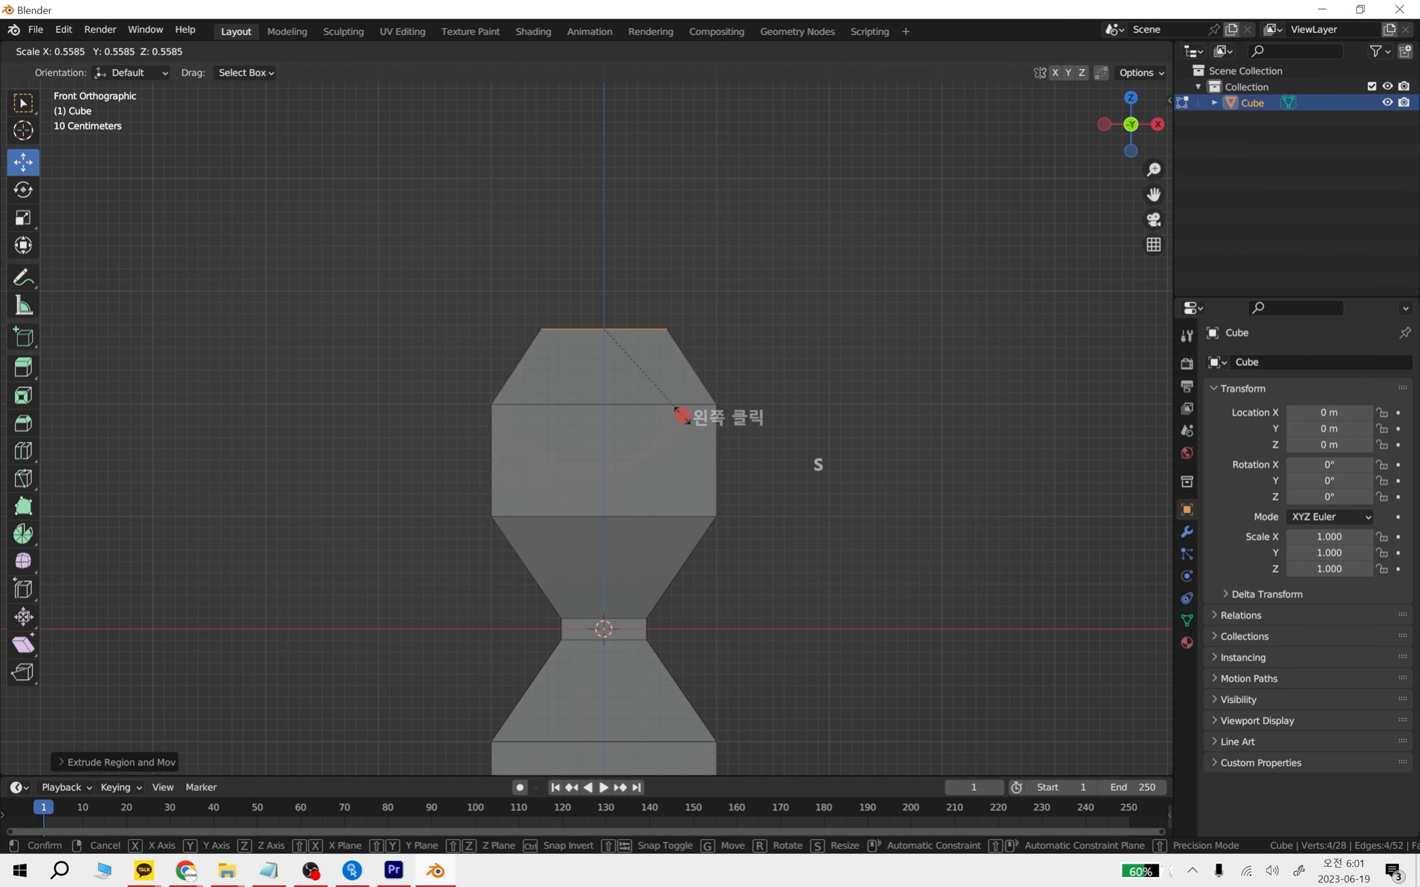
pyautogui.click(683, 415)
# Extrude the bottom face further down, scale it smaller as a matching taper, and check the shape in Object Mode
pyautogui.keyDown('shift'); pyautogui.moveTo(789, 602); pyautogui.dragTo(881, 491, button='middle'); pyautogui.keyUp('shift')
pyautogui.click(500, 523)
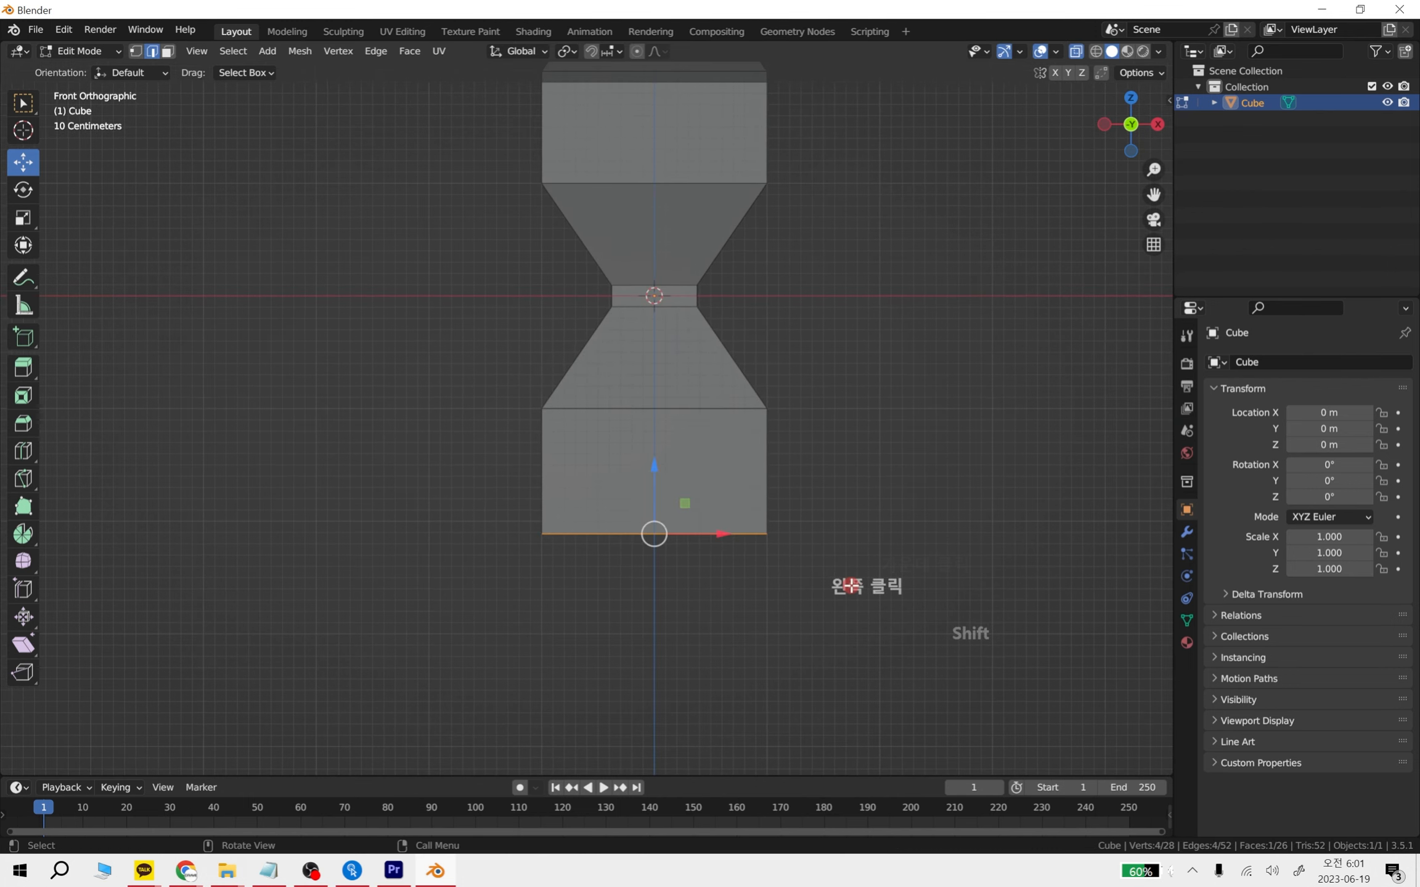
pyautogui.press('e')
pyautogui.click(835, 658)
pyautogui.press('s')
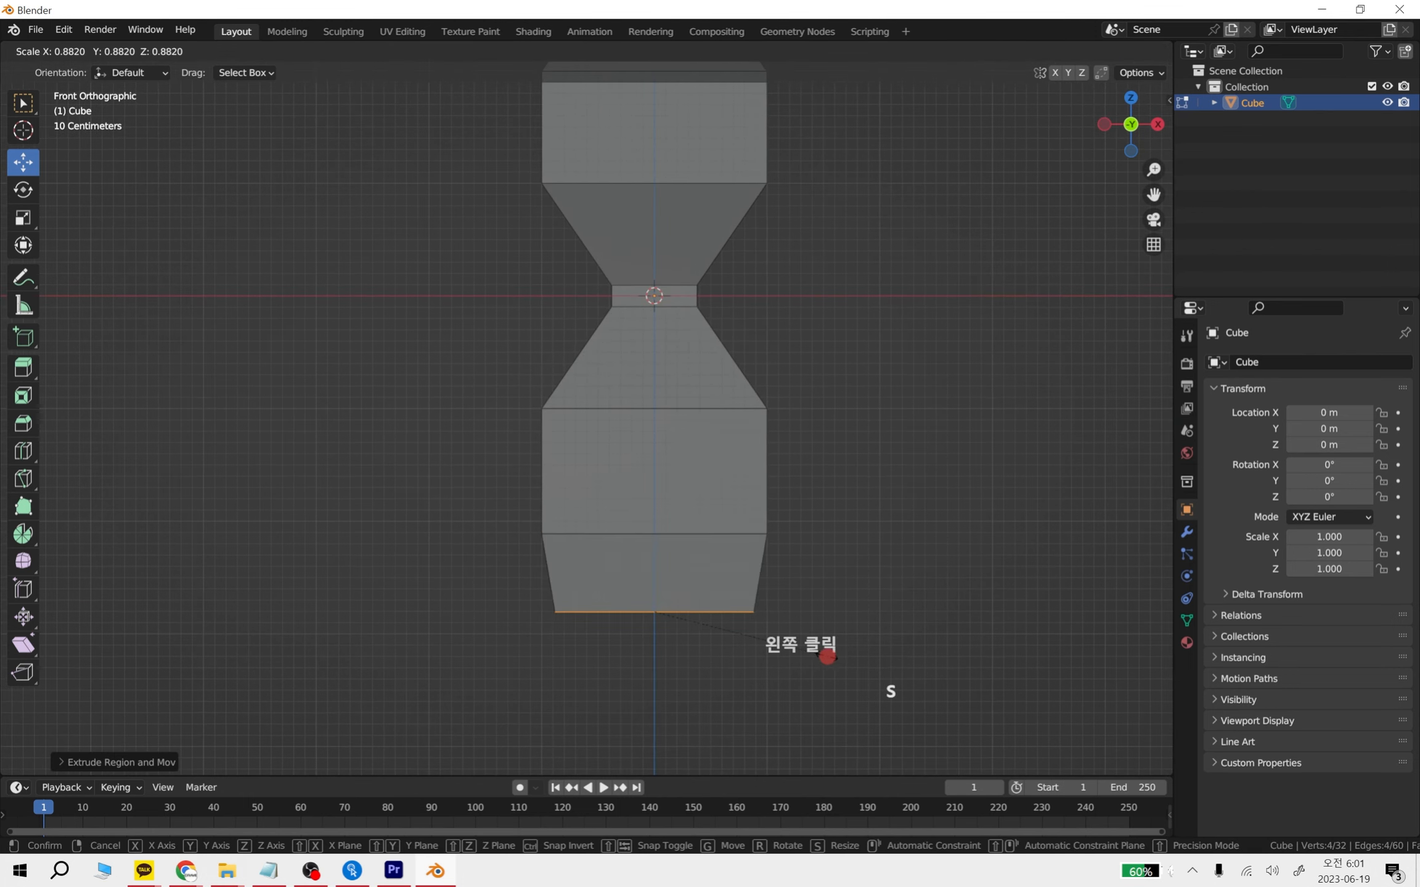
pyautogui.click(777, 634)
pyautogui.scroll(-3, 783, 613)
pyautogui.moveTo(774, 574); pyautogui.dragTo(824, 583, button='middle')
pyautogui.press('Tab')
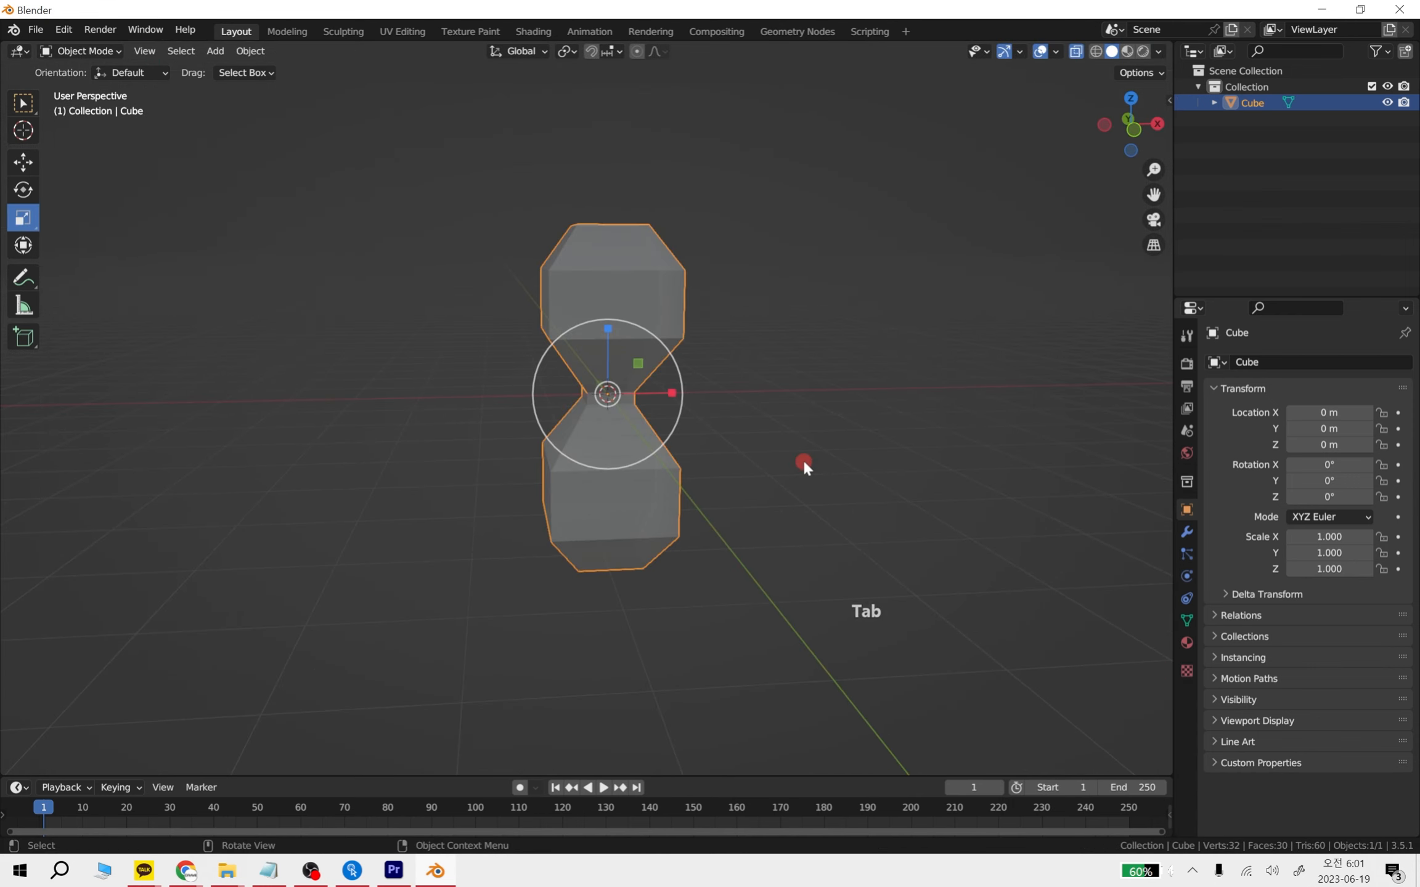
pyautogui.moveTo(802, 466); pyautogui.dragTo(894, 475, button='middle')
# Delete the reshaped cube, add a UV sphere, and open its creation settings
pyautogui.press('Delete')
pyautogui.hotkey('shift', 'a')
pyautogui.moveTo(523, 366)
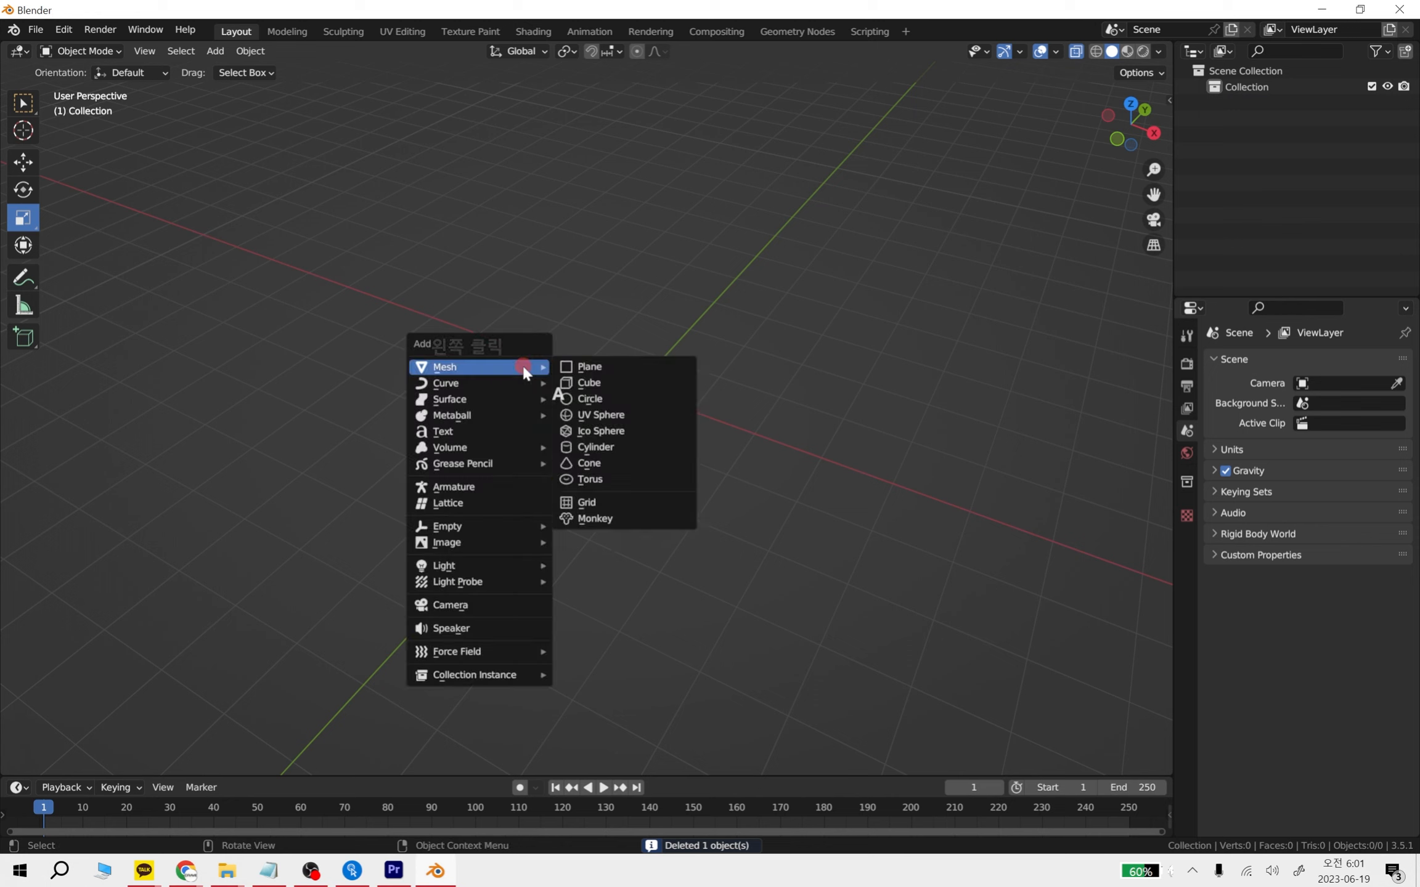
pyautogui.click(644, 414)
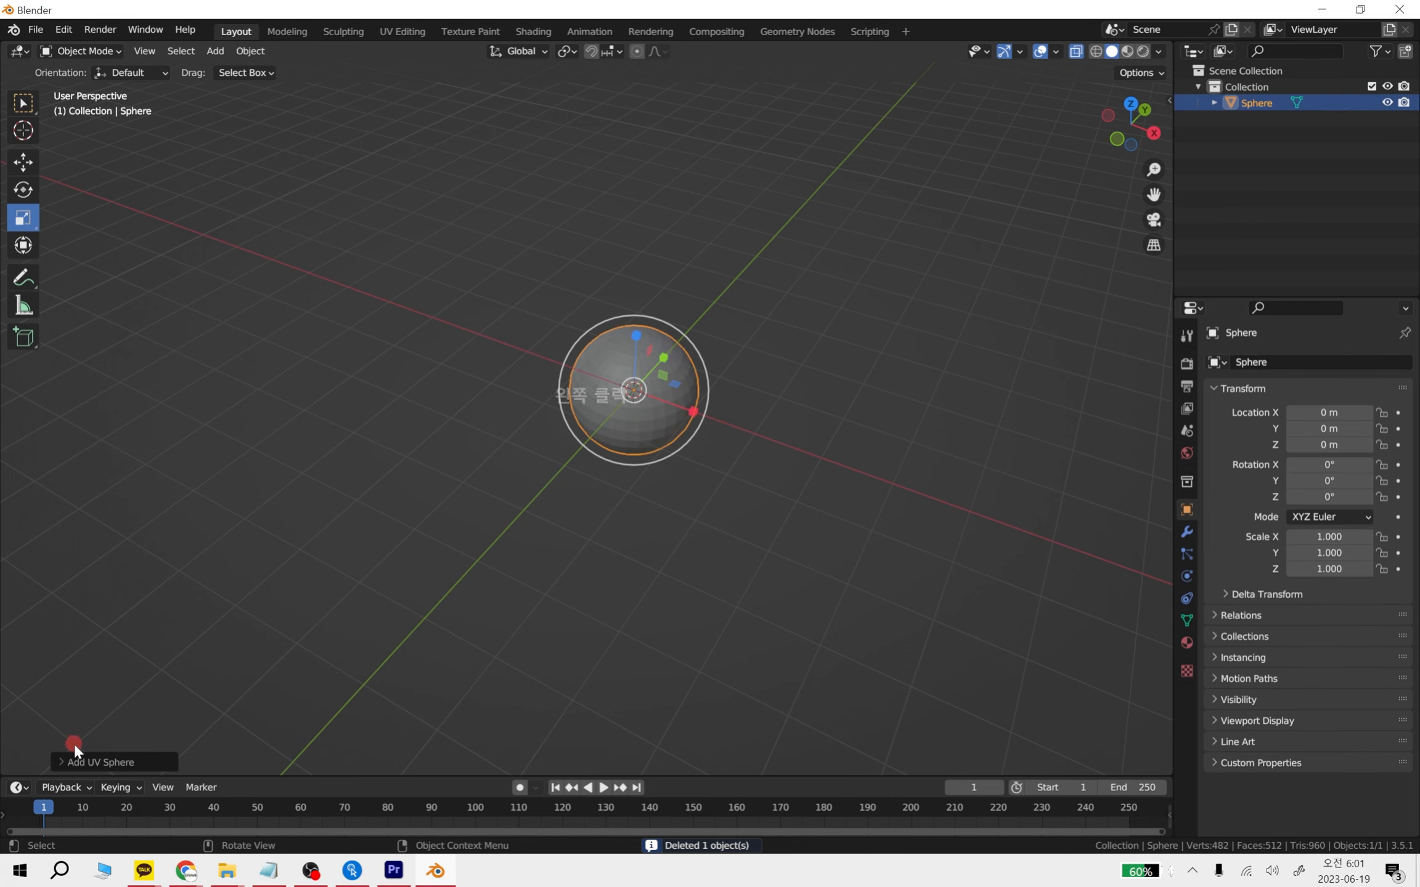
pyautogui.click(75, 757)
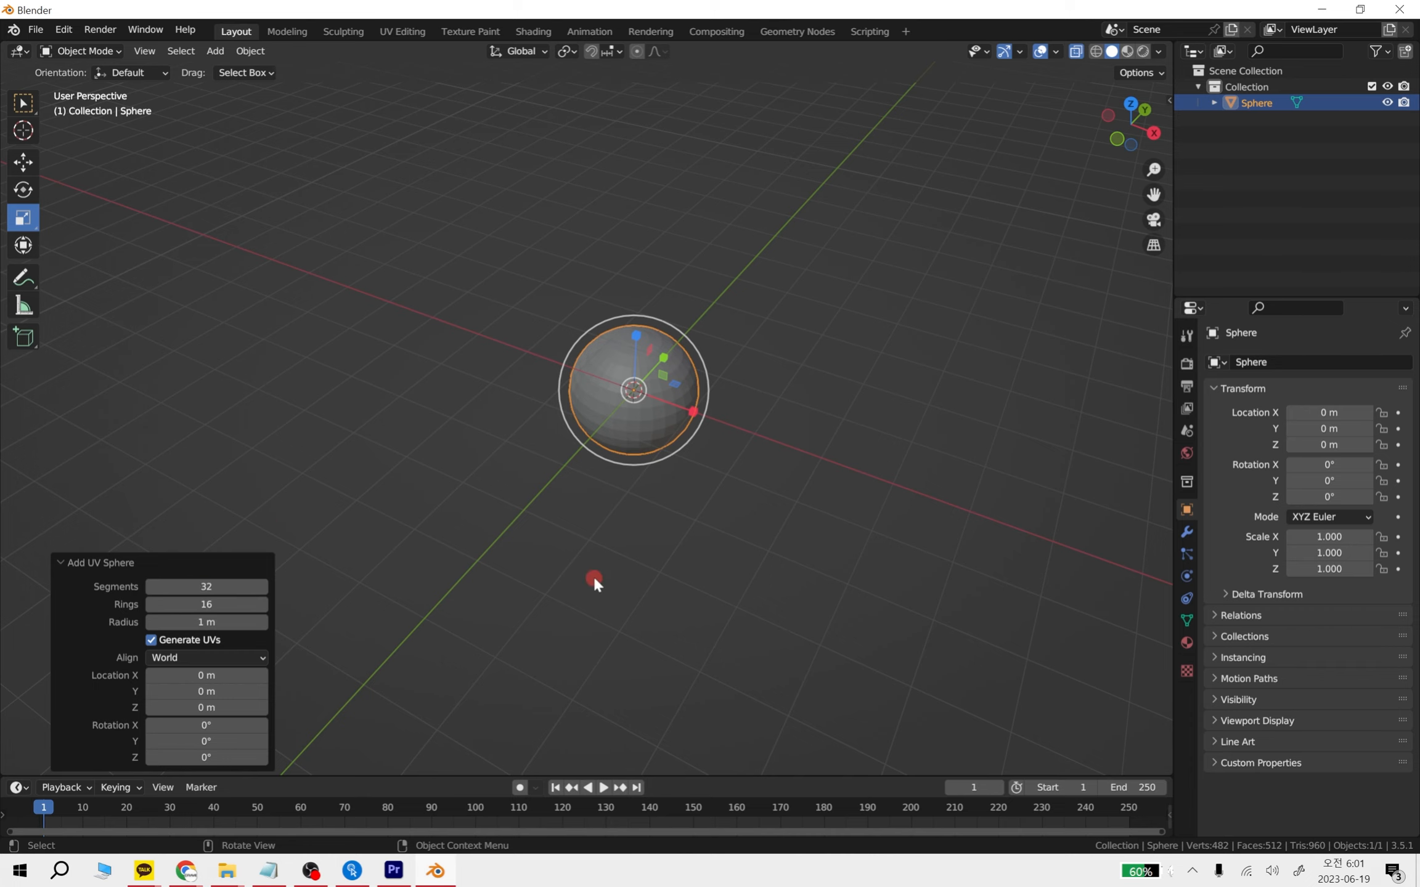
# Turn off X-ray so the sphere displays as a solid
pyautogui.click(683, 553)
pyautogui.keyDown('shift'); pyautogui.moveTo(721, 472); pyautogui.dragTo(578, 504, button='middle'); pyautogui.keyUp('shift')
pyautogui.scroll(3, 596, 579)
pyautogui.click(611, 546)
pyautogui.click(1072, 53)
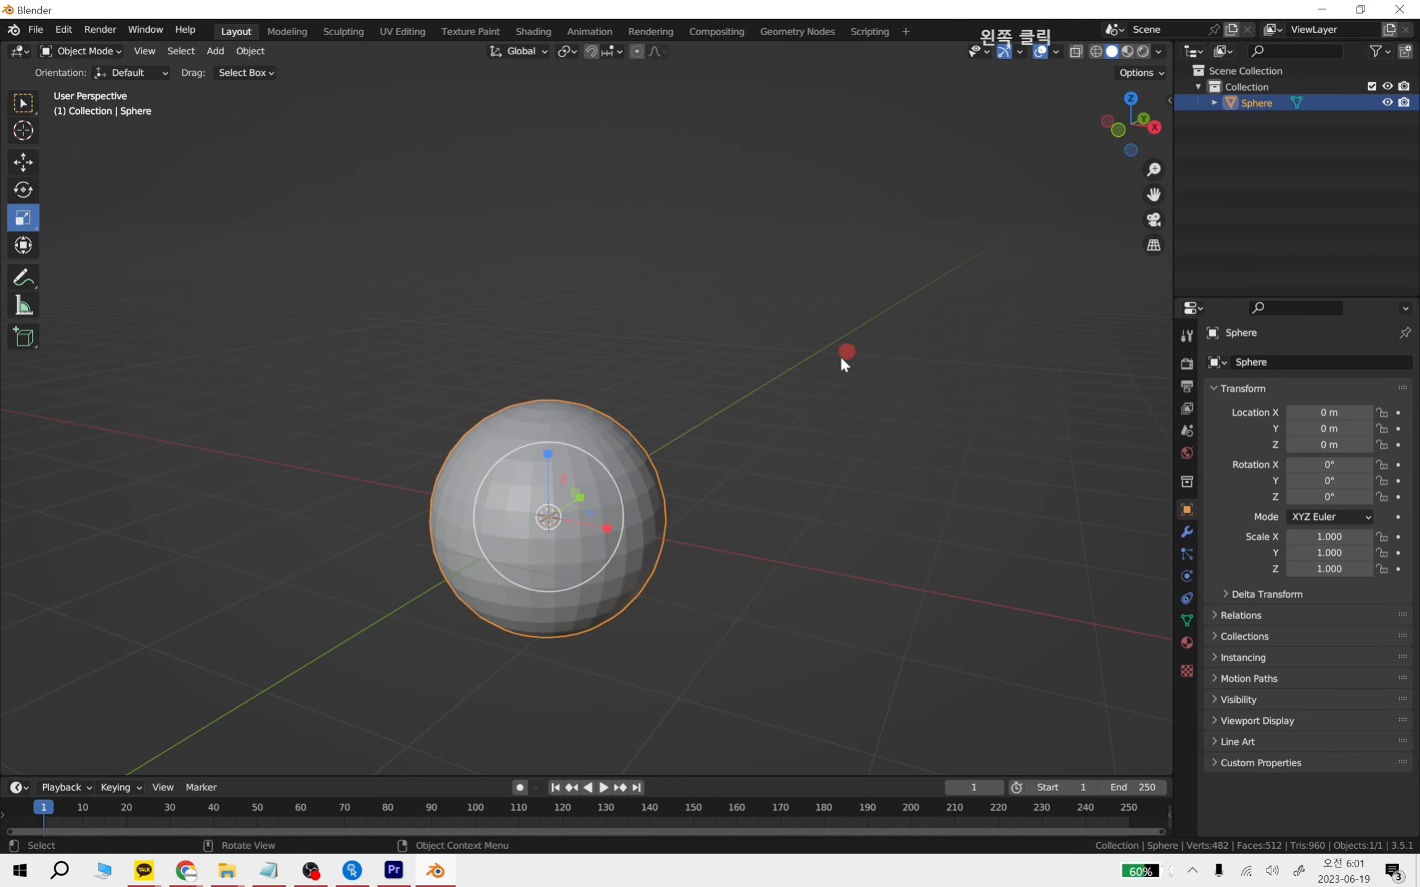
# Enter Edit Mode with face selection and extrude one face on the sphere's side about 2 m along its normal
pyautogui.moveTo(840, 354); pyautogui.dragTo(770, 458, button='middle')
pyautogui.press('Tab')
pyautogui.click(619, 497)
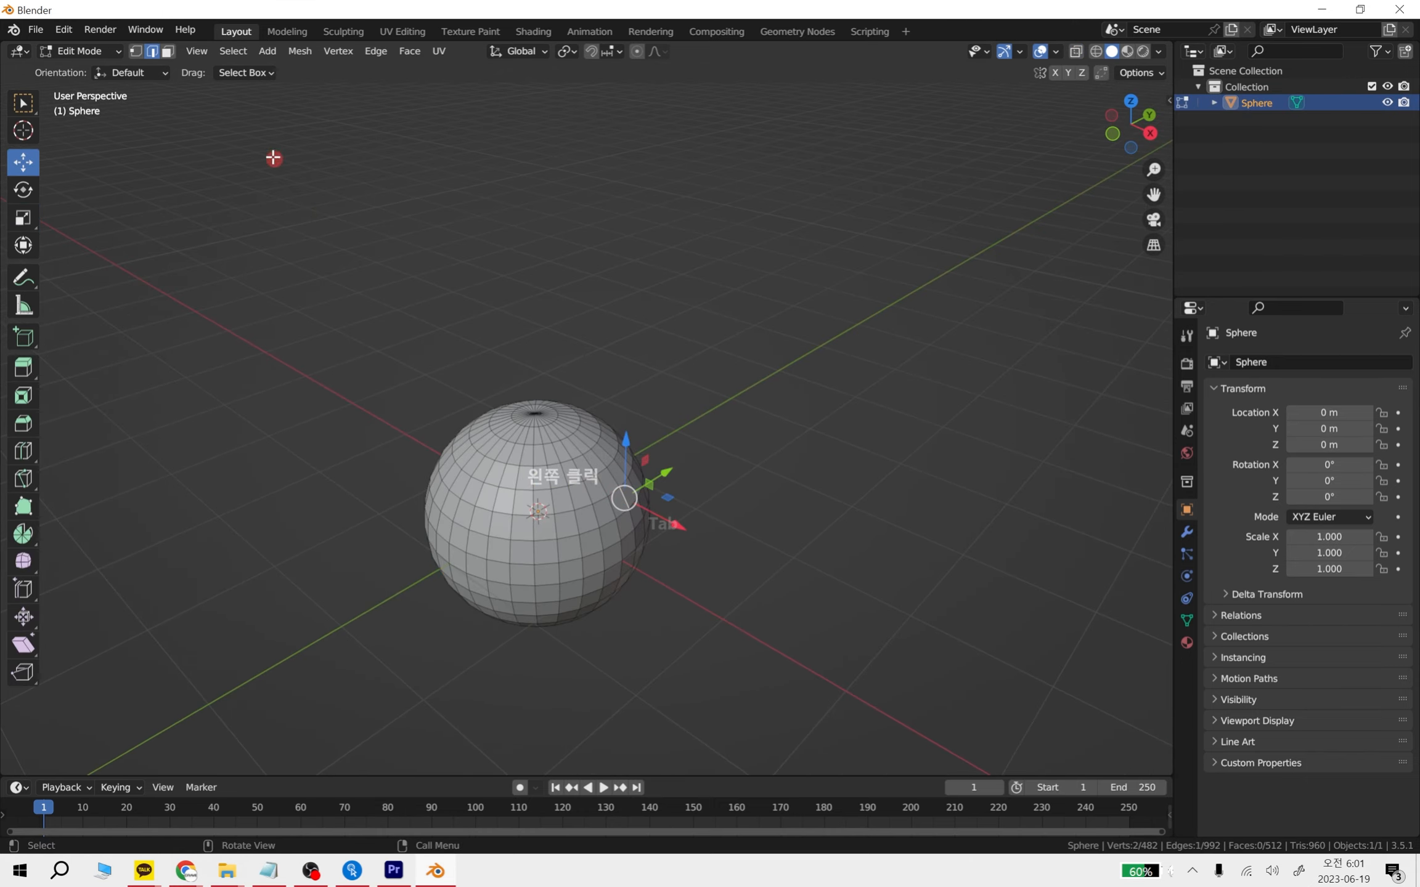
pyautogui.click(608, 509)
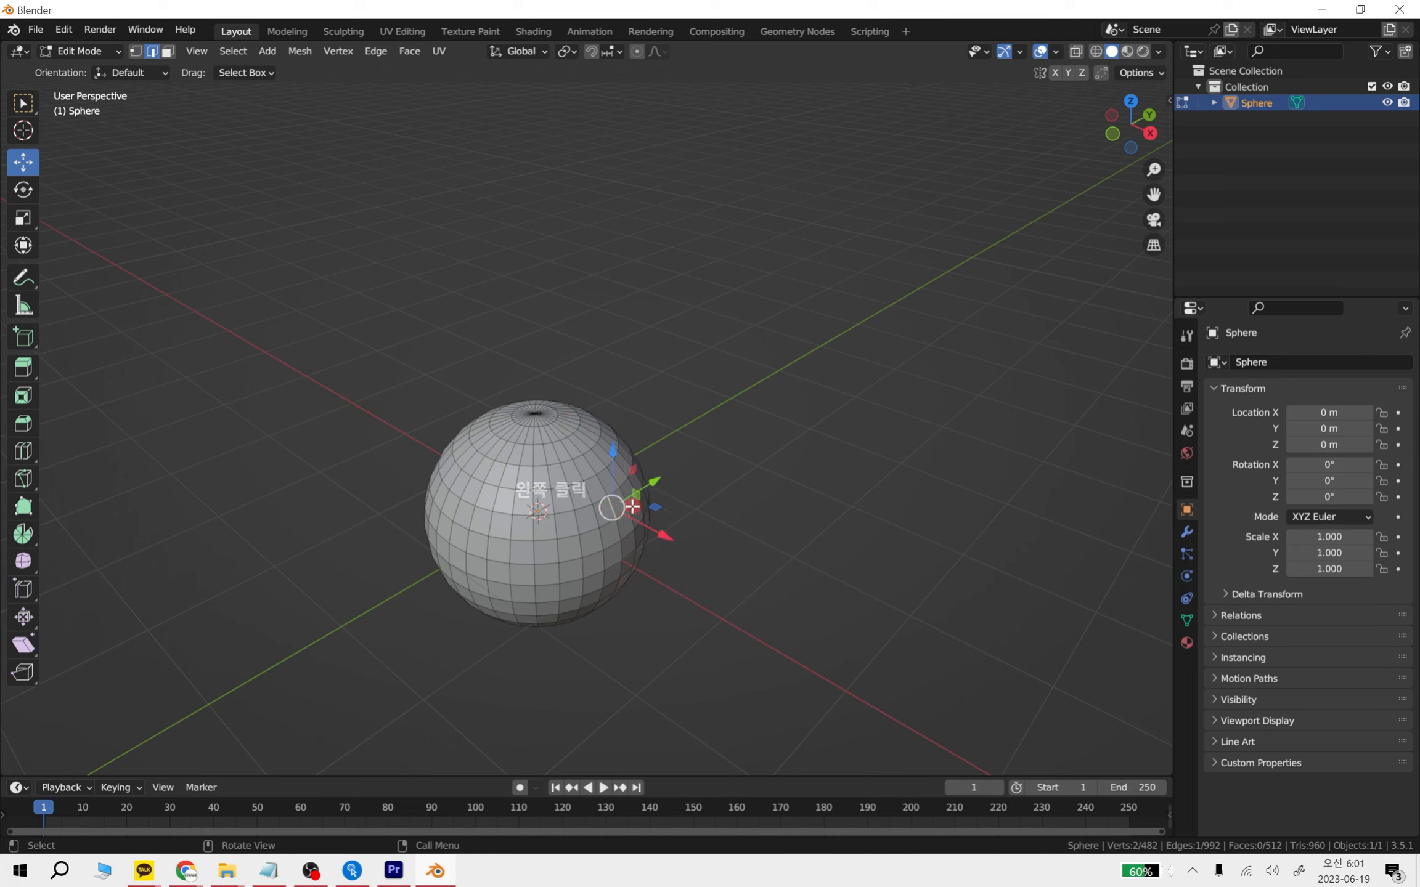
pyautogui.click(621, 511)
pyautogui.click(167, 51)
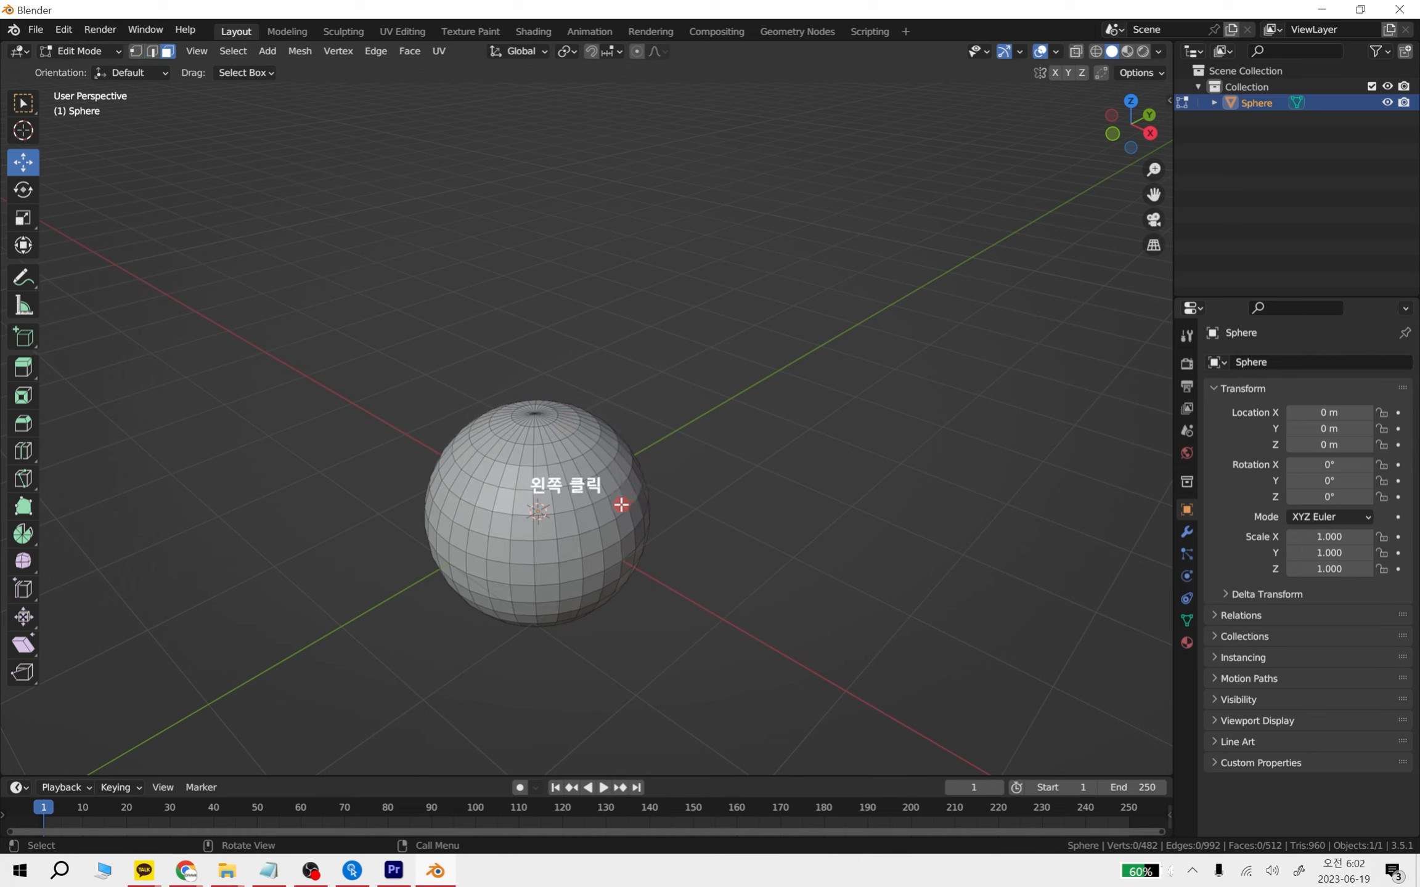
pyautogui.press('e')
pyautogui.click(902, 496)
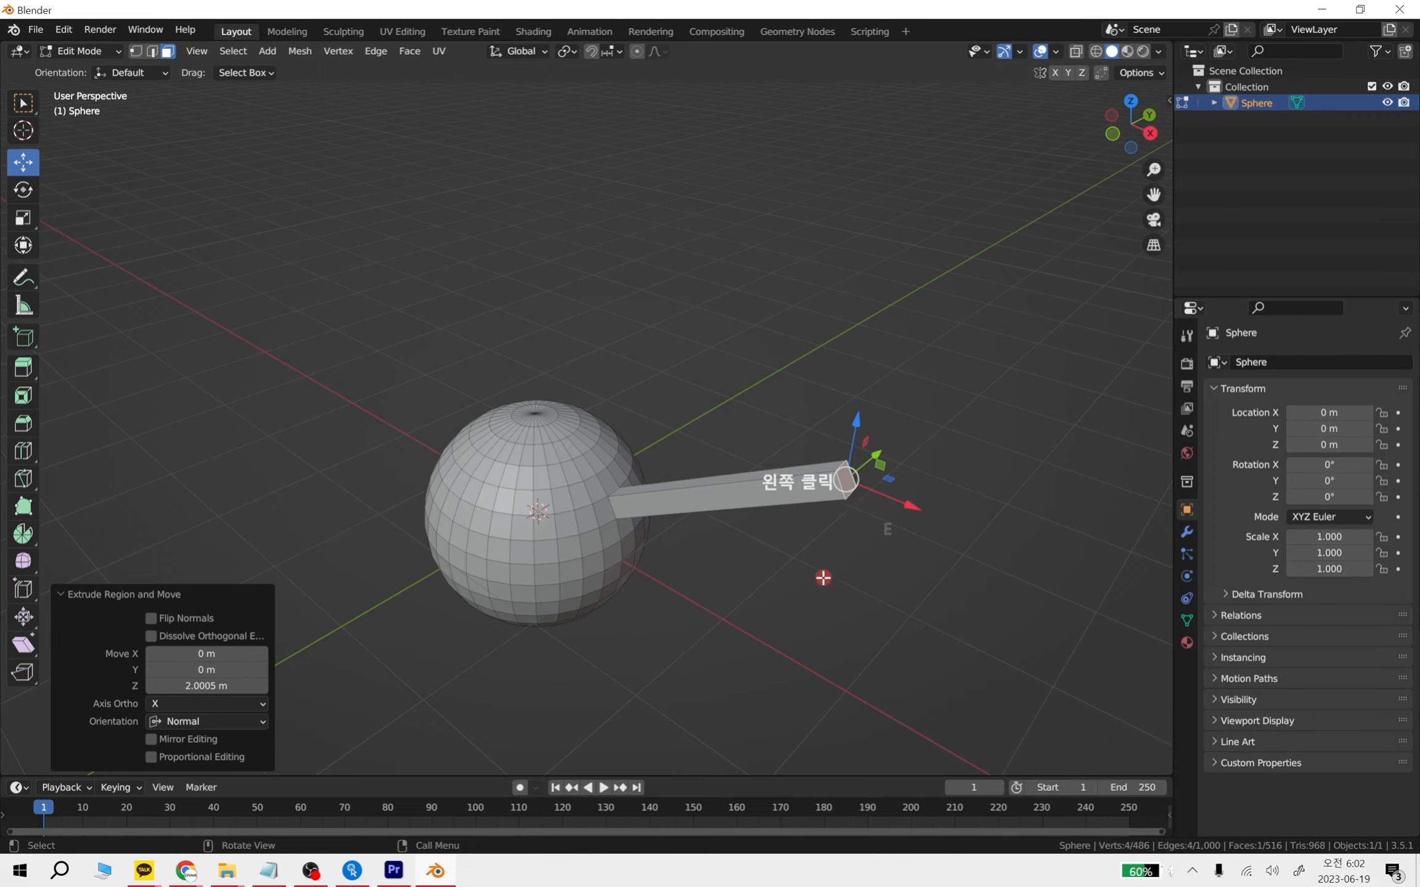
# Extrude two more faces on the sphere's side along their normals, about 1.7 m and 1.4 m
pyautogui.moveTo(820, 576); pyautogui.dragTo(586, 482, button='middle')
pyautogui.click(586, 481)
pyautogui.press('e')
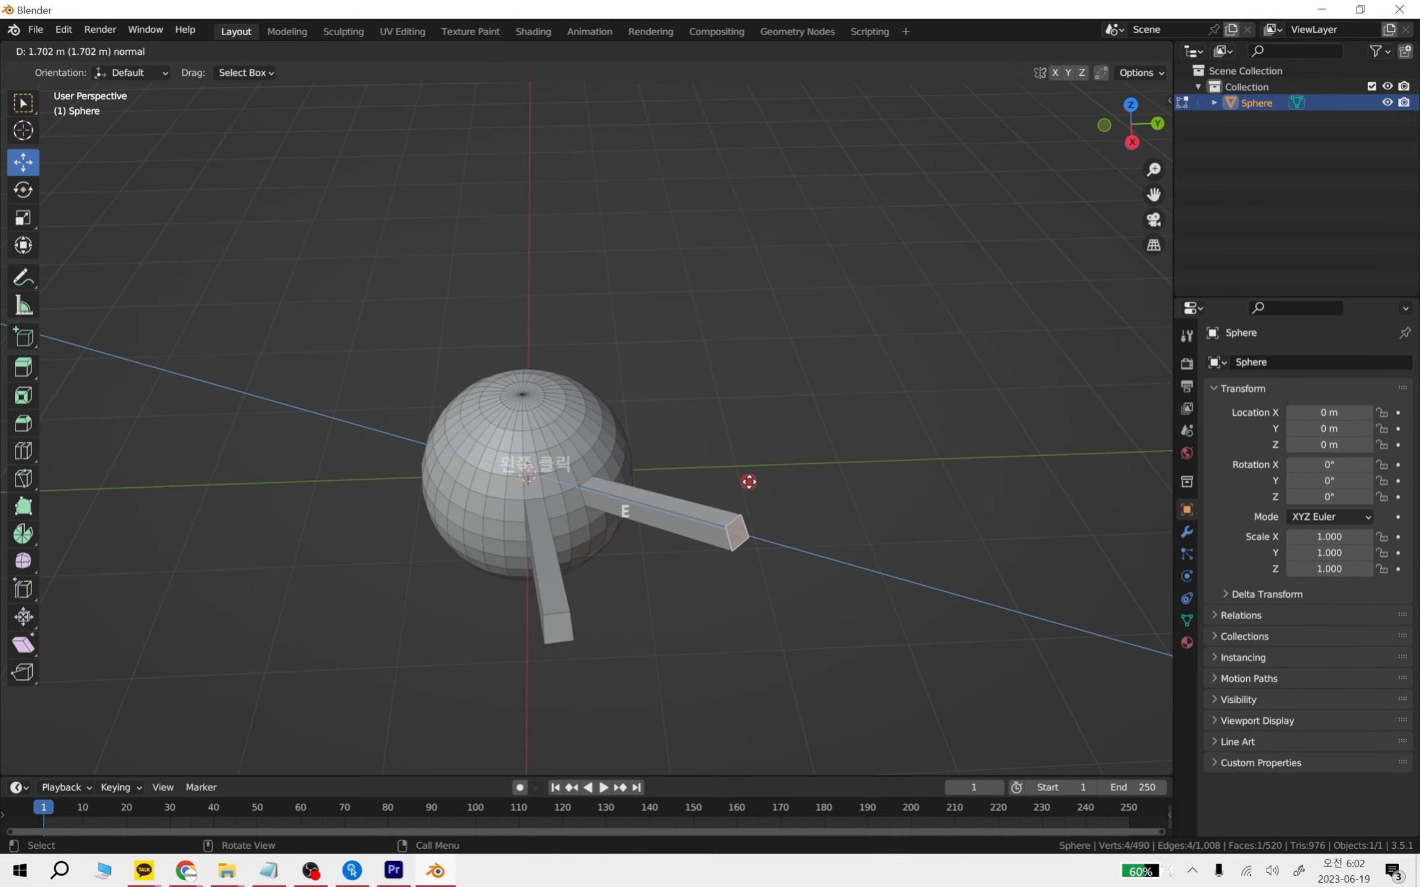
pyautogui.click(749, 481)
pyautogui.click(589, 445)
pyautogui.press('e')
pyautogui.click(735, 410)
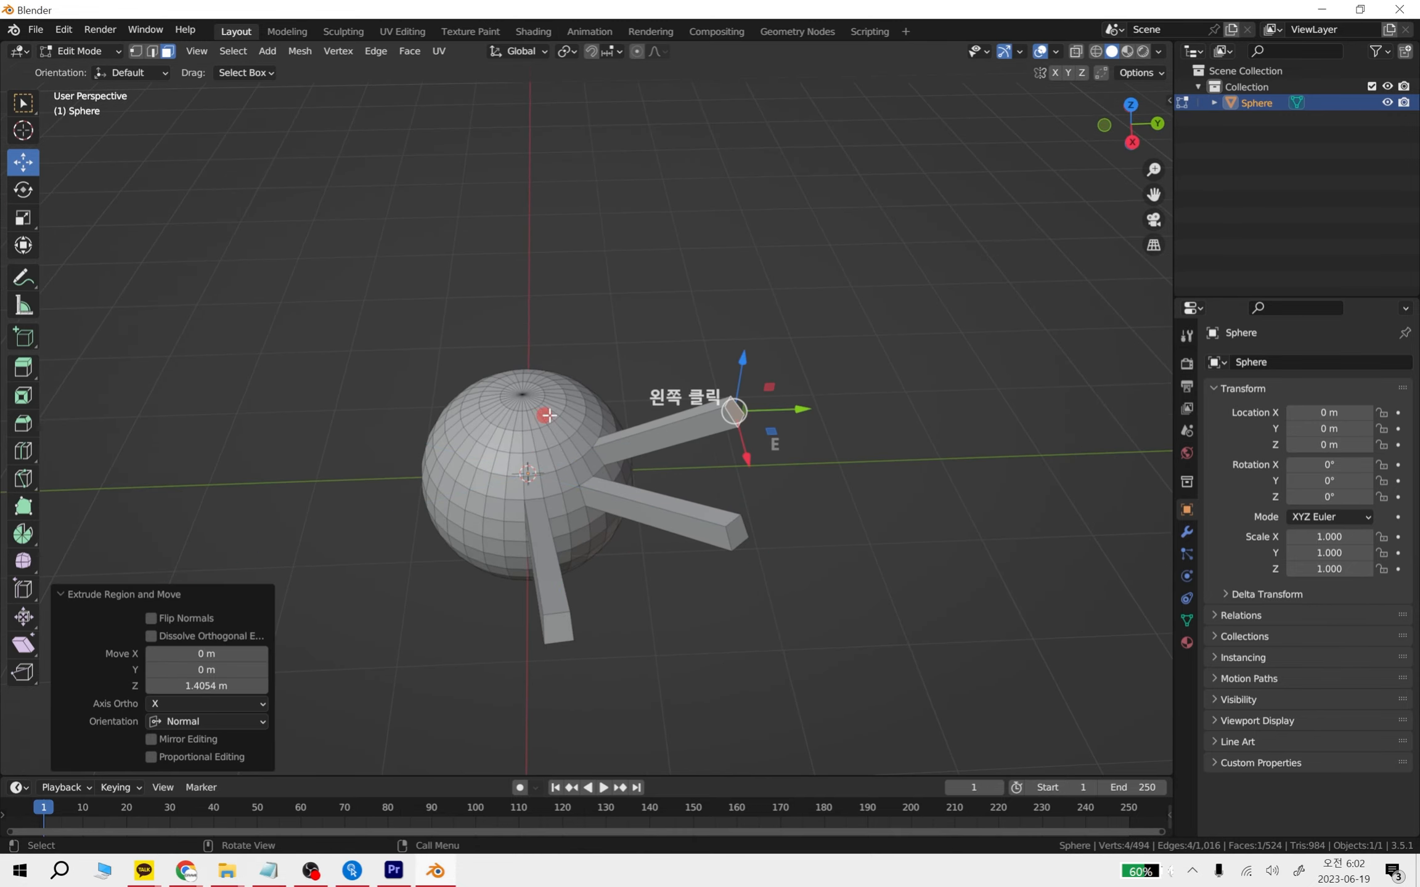
# Extrude two further upper faces of the sphere about 1.5 m and 1.7 m, undoing the extra extrusion on the last arm
pyautogui.click(567, 413)
pyautogui.press('e')
pyautogui.click(645, 323)
pyautogui.moveTo(646, 322); pyautogui.dragTo(628, 412, button='middle')
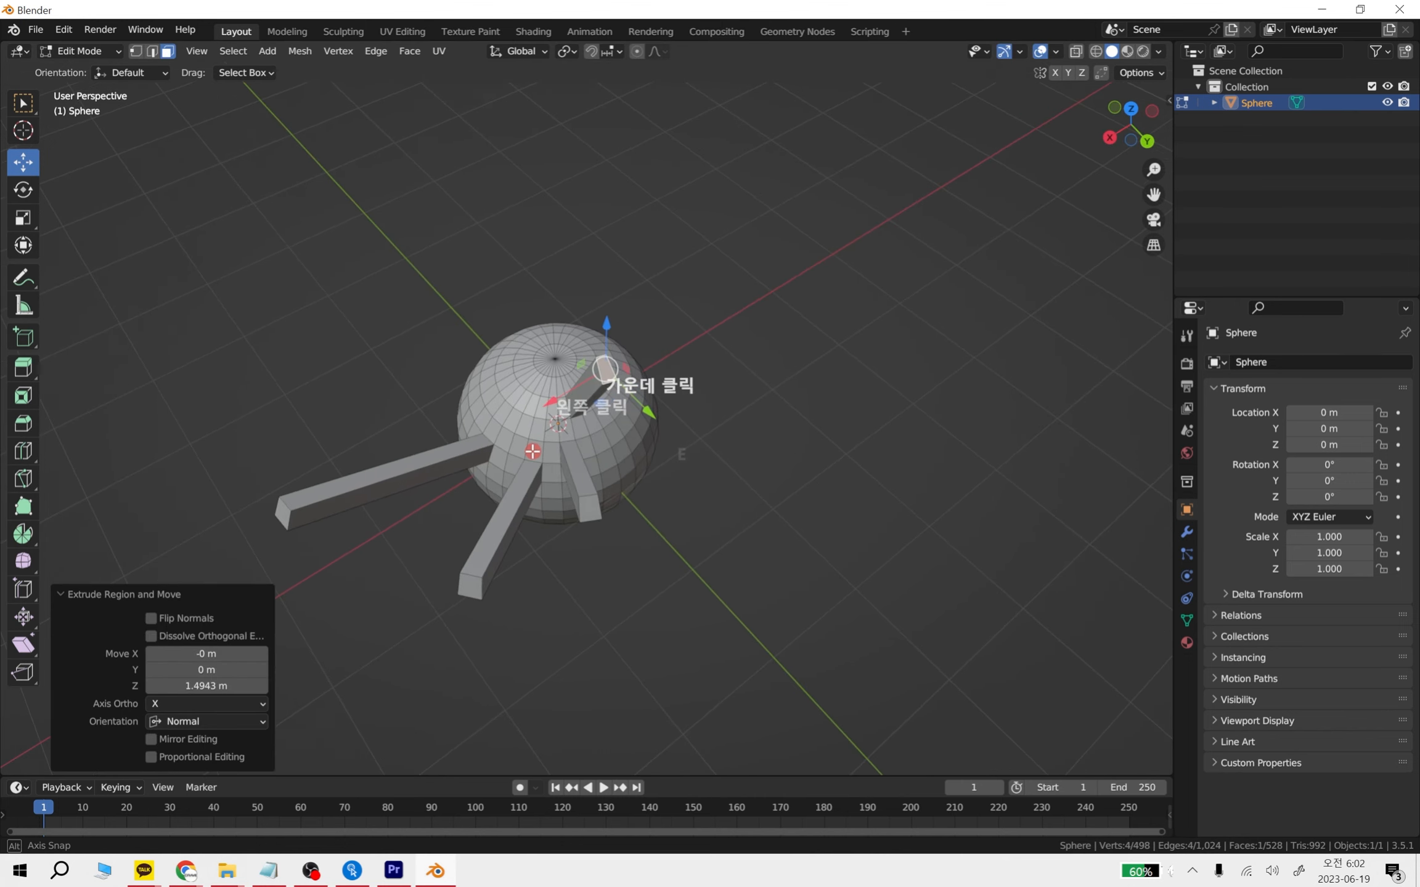
pyautogui.click(620, 428)
pyautogui.press('e')
pyautogui.click(625, 469)
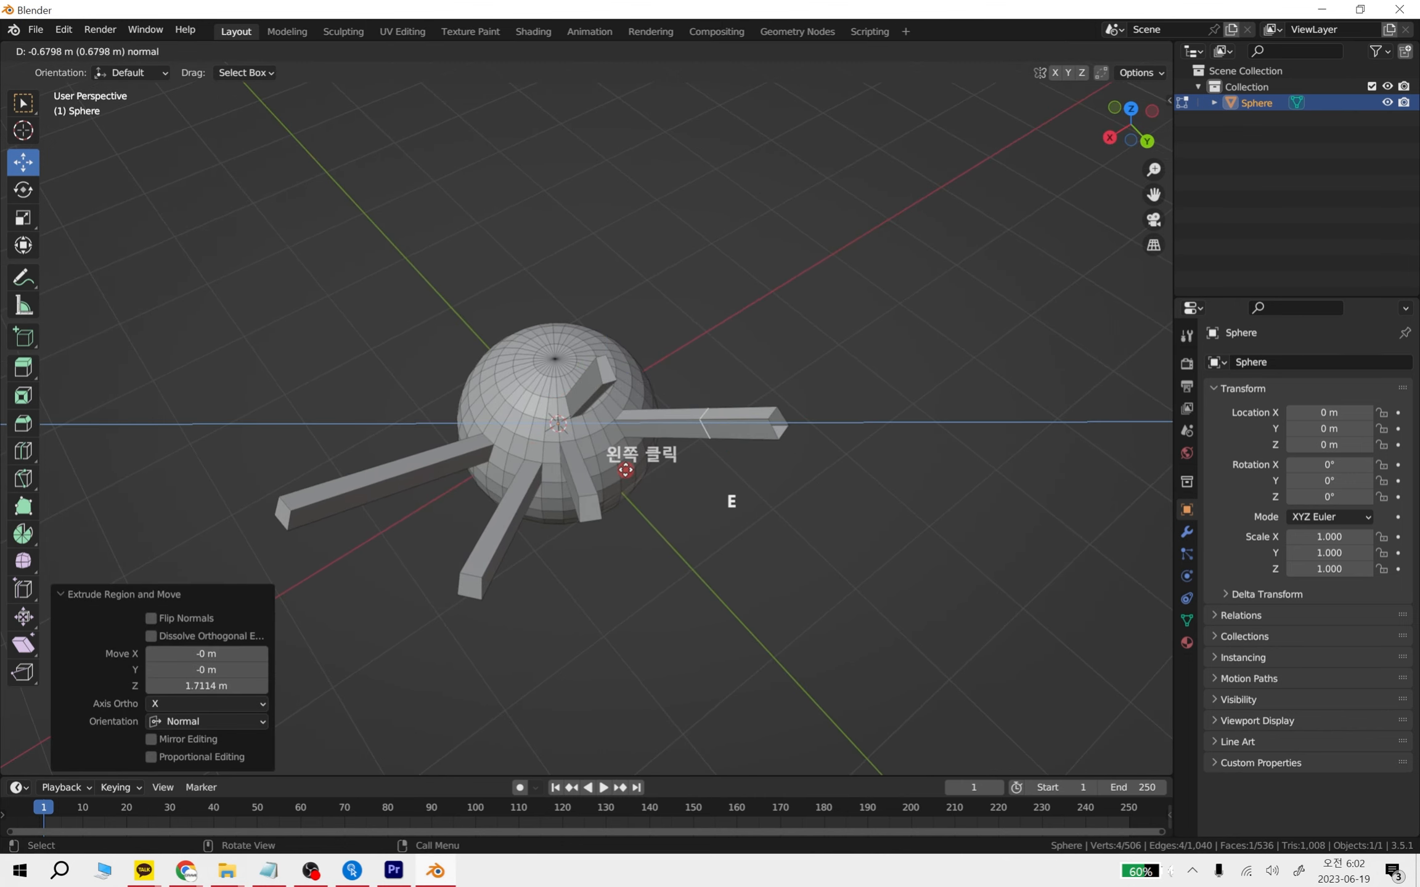
pyautogui.click(634, 472)
pyautogui.hotkey('ctrl', 'z')
pyautogui.click(747, 602)
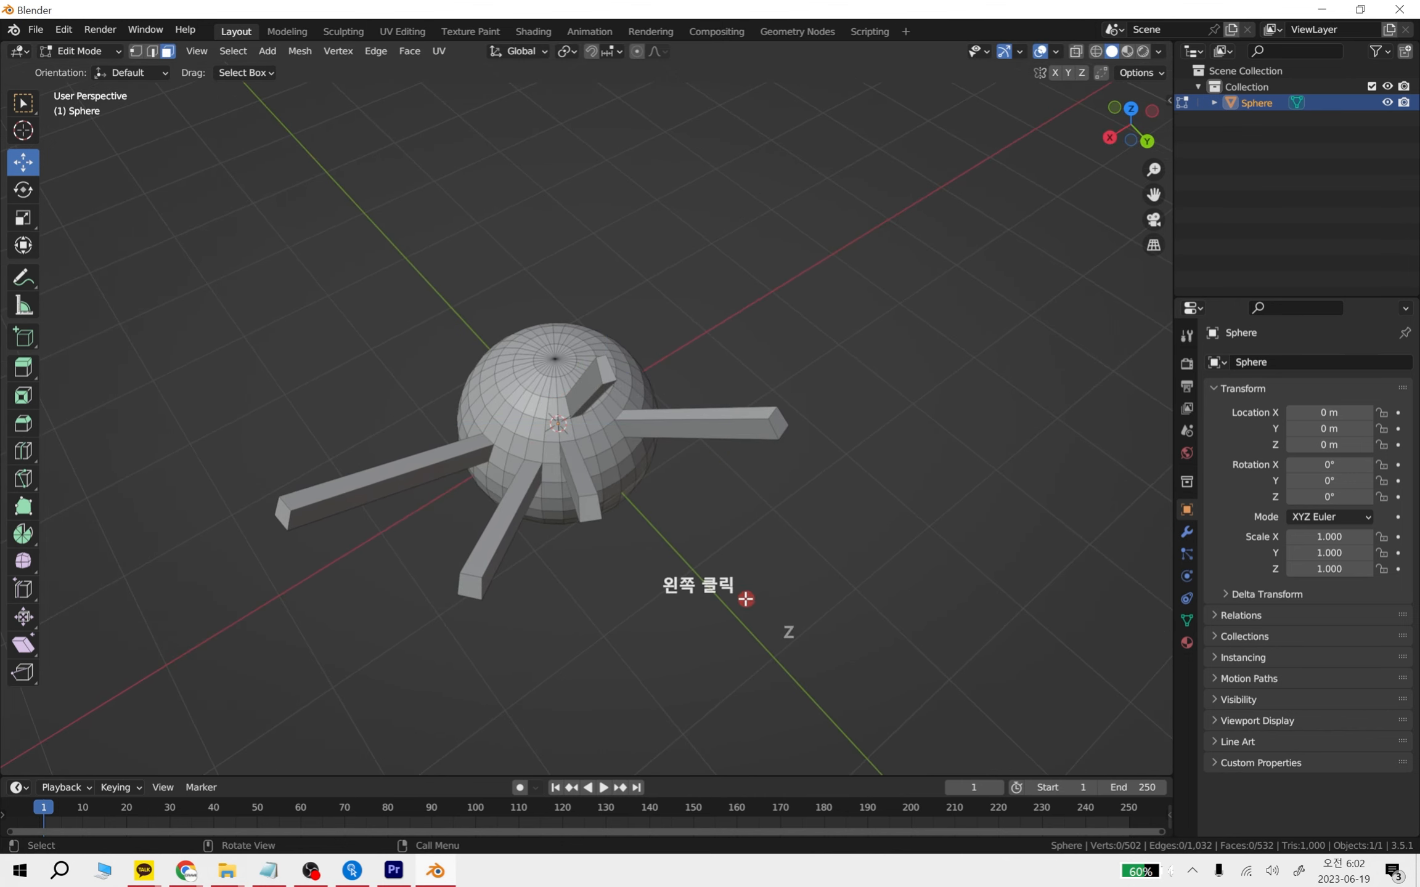
# Extrude two faces lower on the sphere about 1.5 m each and view the spiked shape in Object Mode
pyautogui.moveTo(748, 602); pyautogui.dragTo(711, 503, button='middle')
pyautogui.click(613, 479)
pyautogui.press('e')
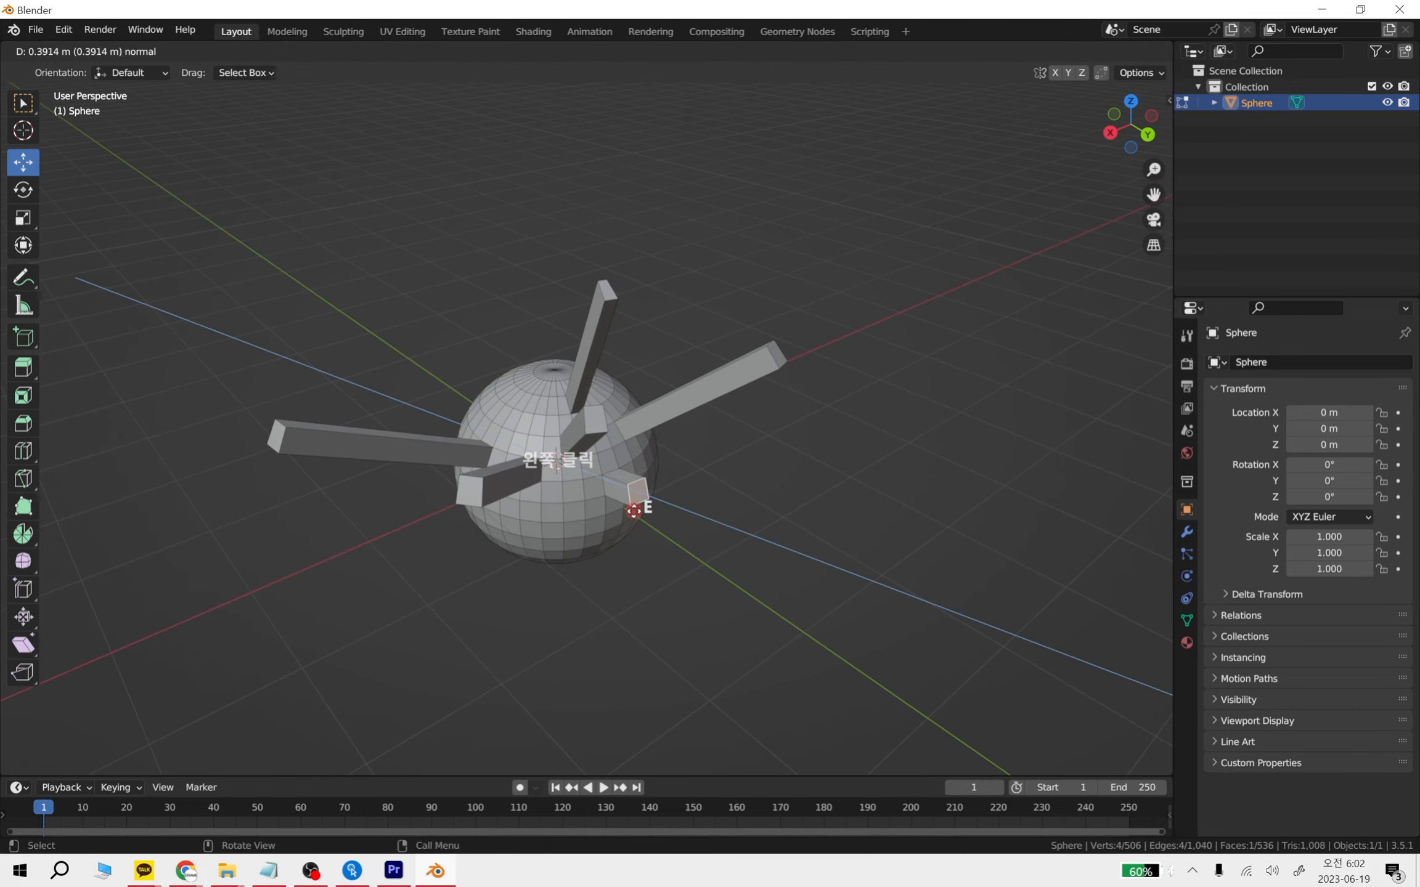
pyautogui.click(710, 564)
pyautogui.moveTo(710, 564); pyautogui.dragTo(619, 500, button='middle')
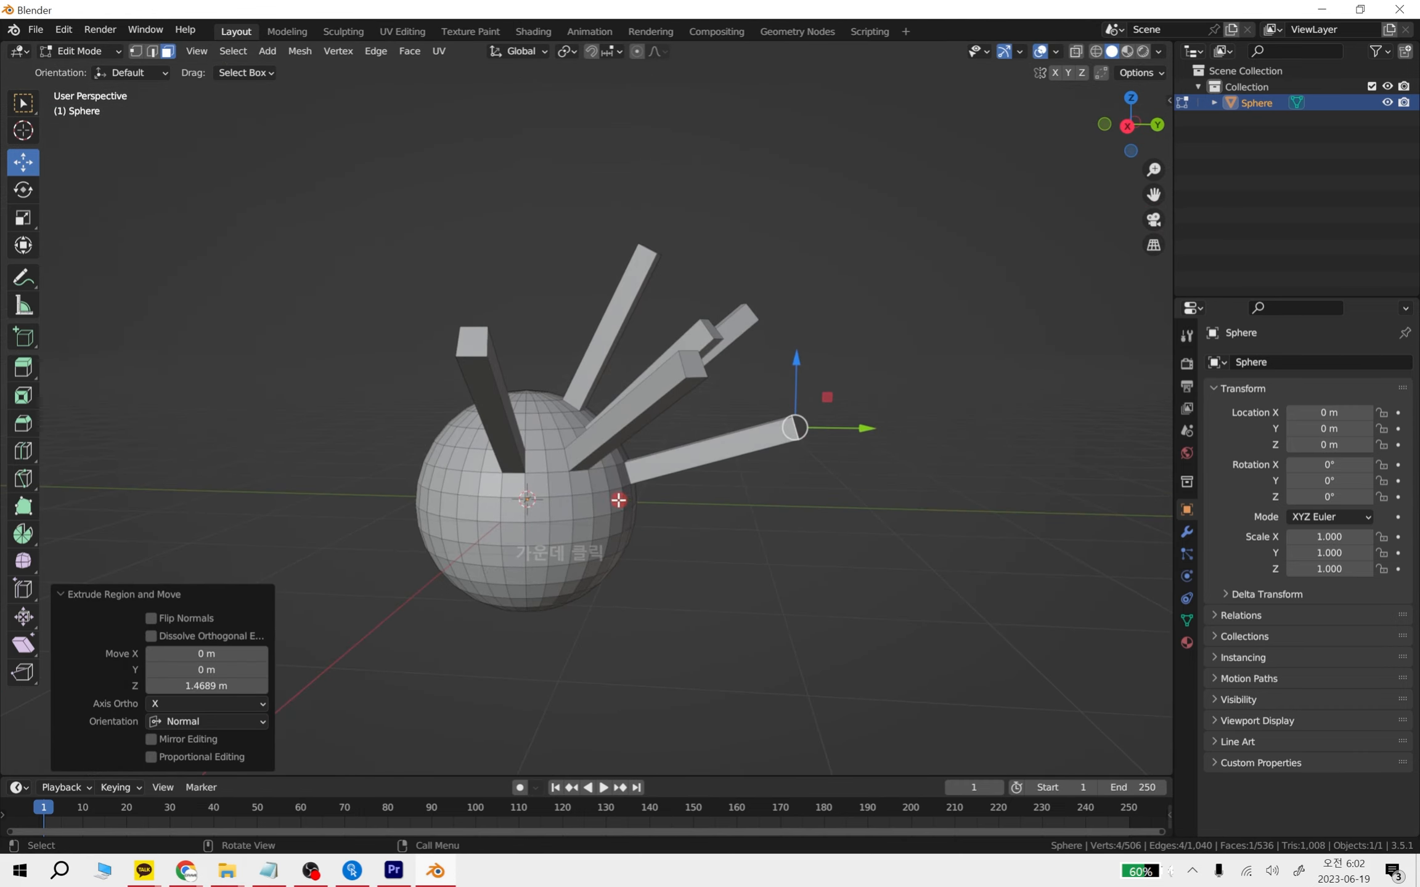
pyautogui.click(610, 506)
pyautogui.press('e')
pyautogui.click(747, 563)
pyautogui.moveTo(801, 573)
pyautogui.mouseDown(button='middle')
pyautogui.moveTo(814, 576)
pyautogui.moveTo(793, 675)
pyautogui.moveTo(818, 579)
pyautogui.mouseUp(button='middle')
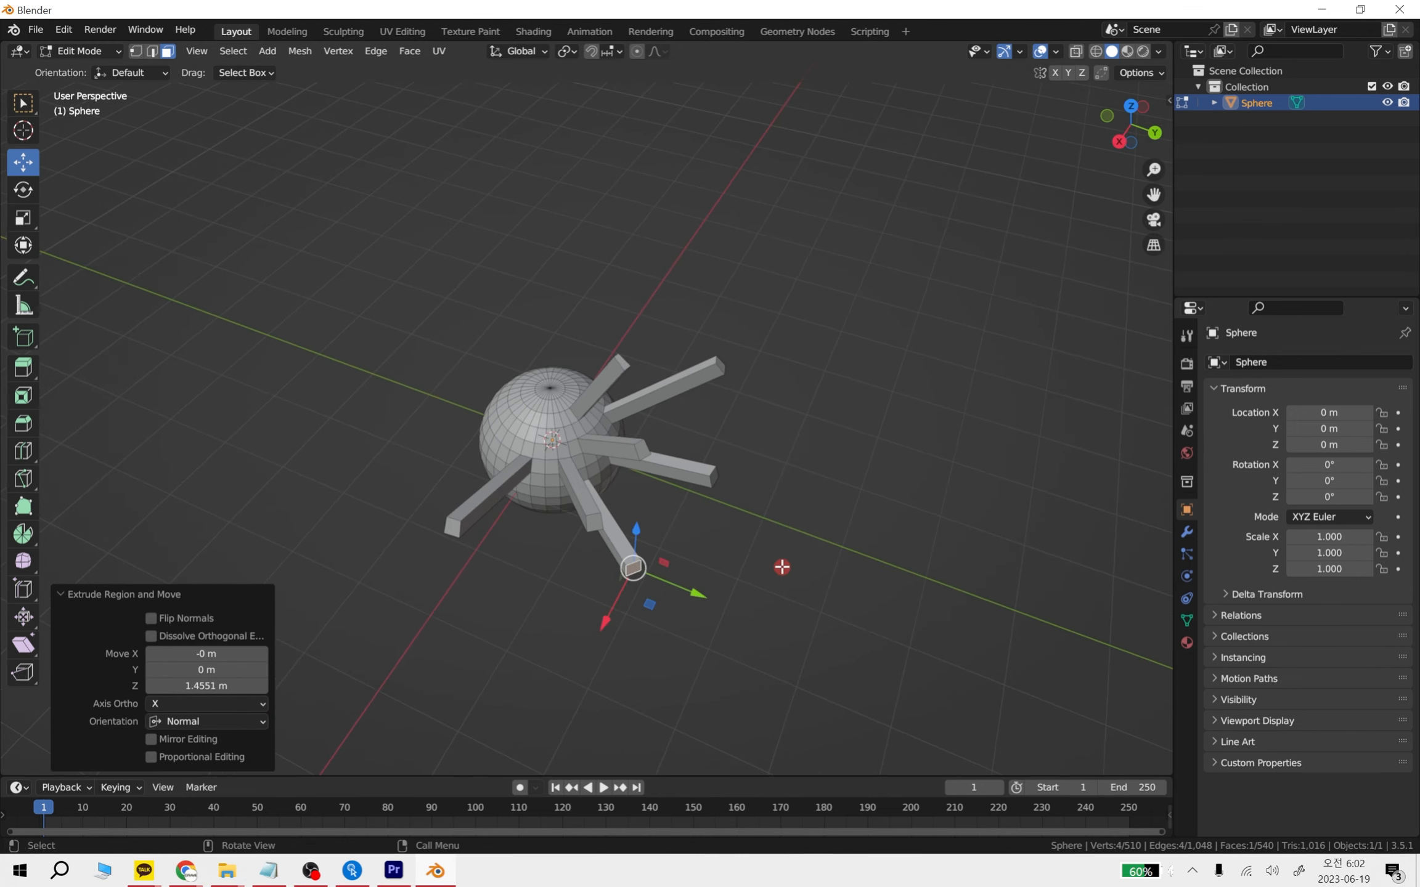
pyautogui.press('Tab')
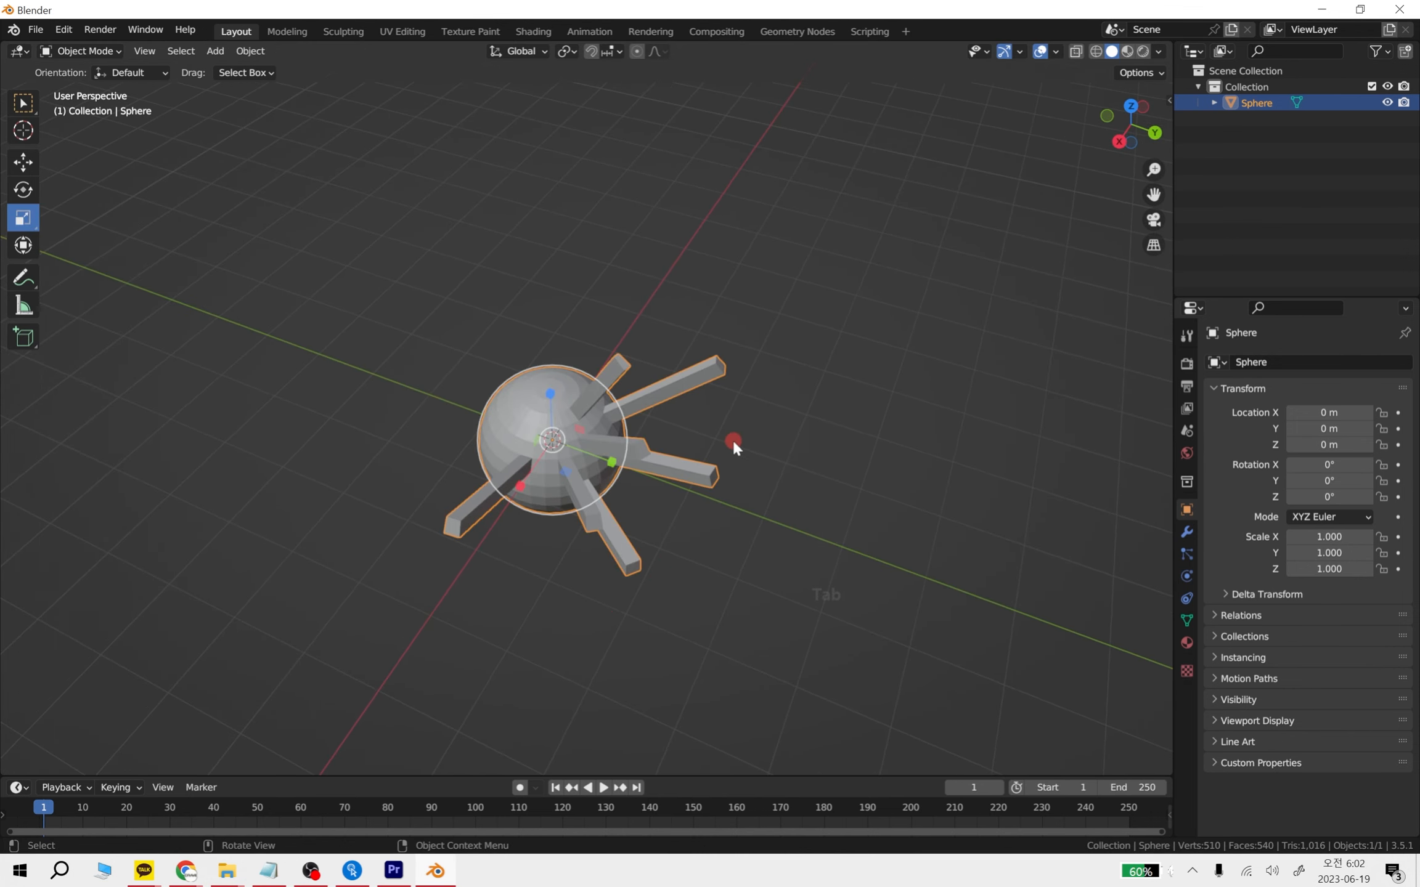
pyautogui.moveTo(717, 564); pyautogui.dragTo(723, 614, button='middle')
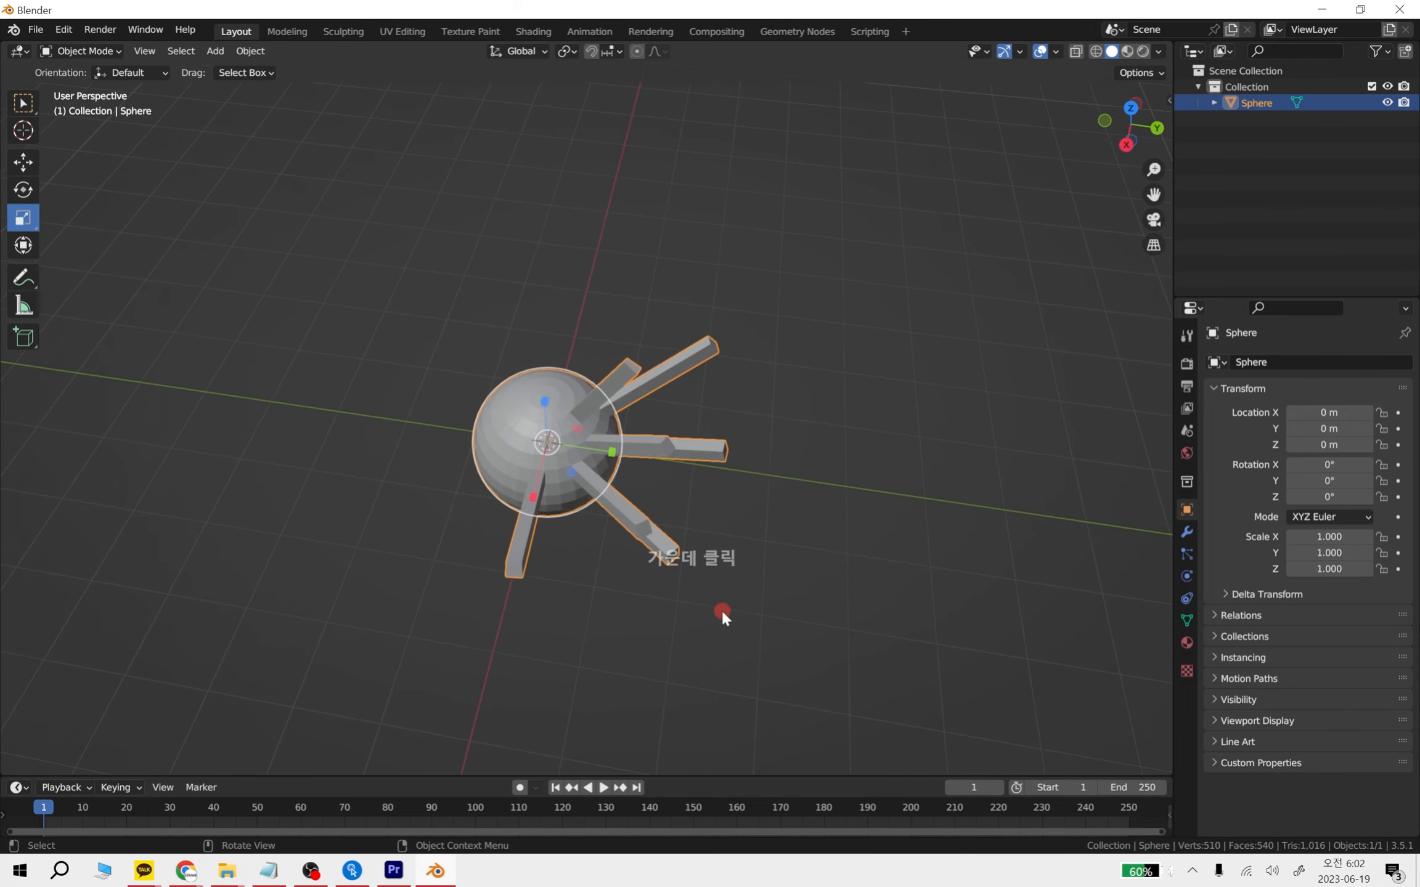
# Delete the spiked sphere, add a new cube, and enter Edit Mode on it
pyautogui.press('Delete')
pyautogui.hotkey('shift', 'a')
pyautogui.moveTo(590, 462)
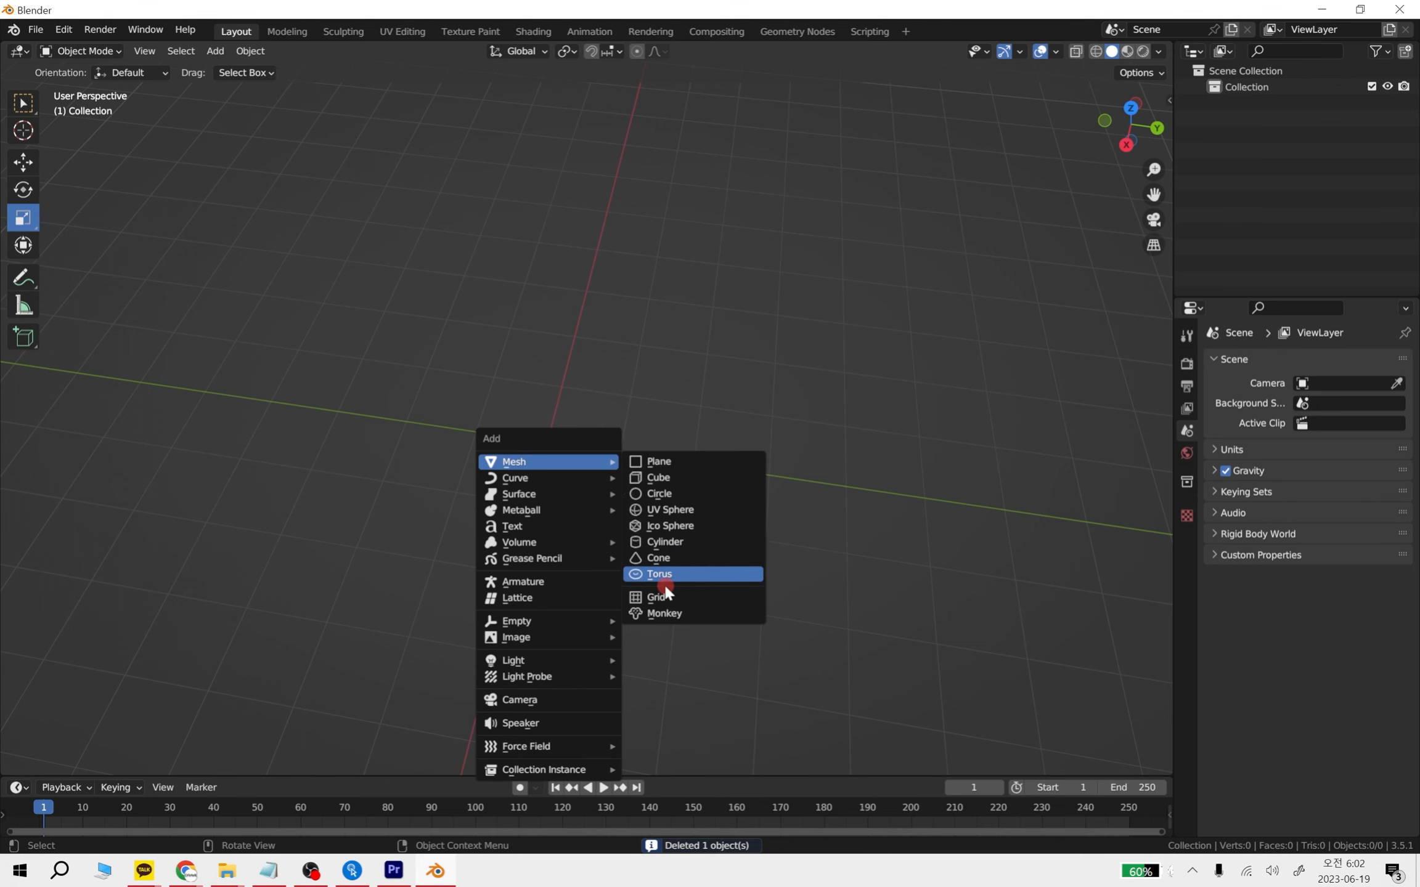
pyautogui.click(683, 478)
pyautogui.keyDown('shift'); pyautogui.moveTo(686, 478); pyautogui.dragTo(595, 459, button='middle'); pyautogui.keyUp('shift')
pyautogui.press('Tab')
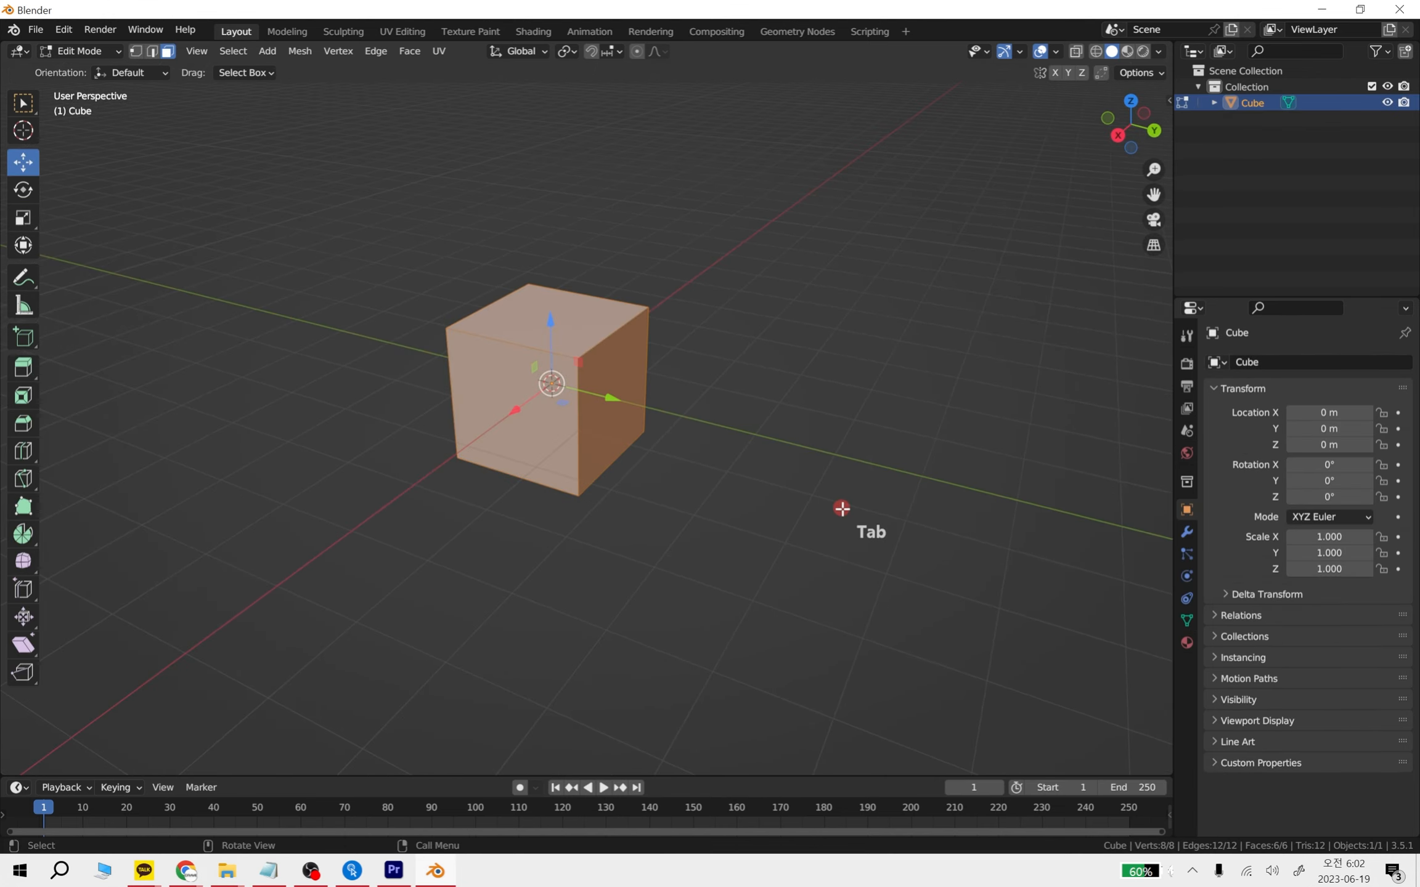
pyautogui.moveTo(864, 544); pyautogui.dragTo(786, 624, button='middle')
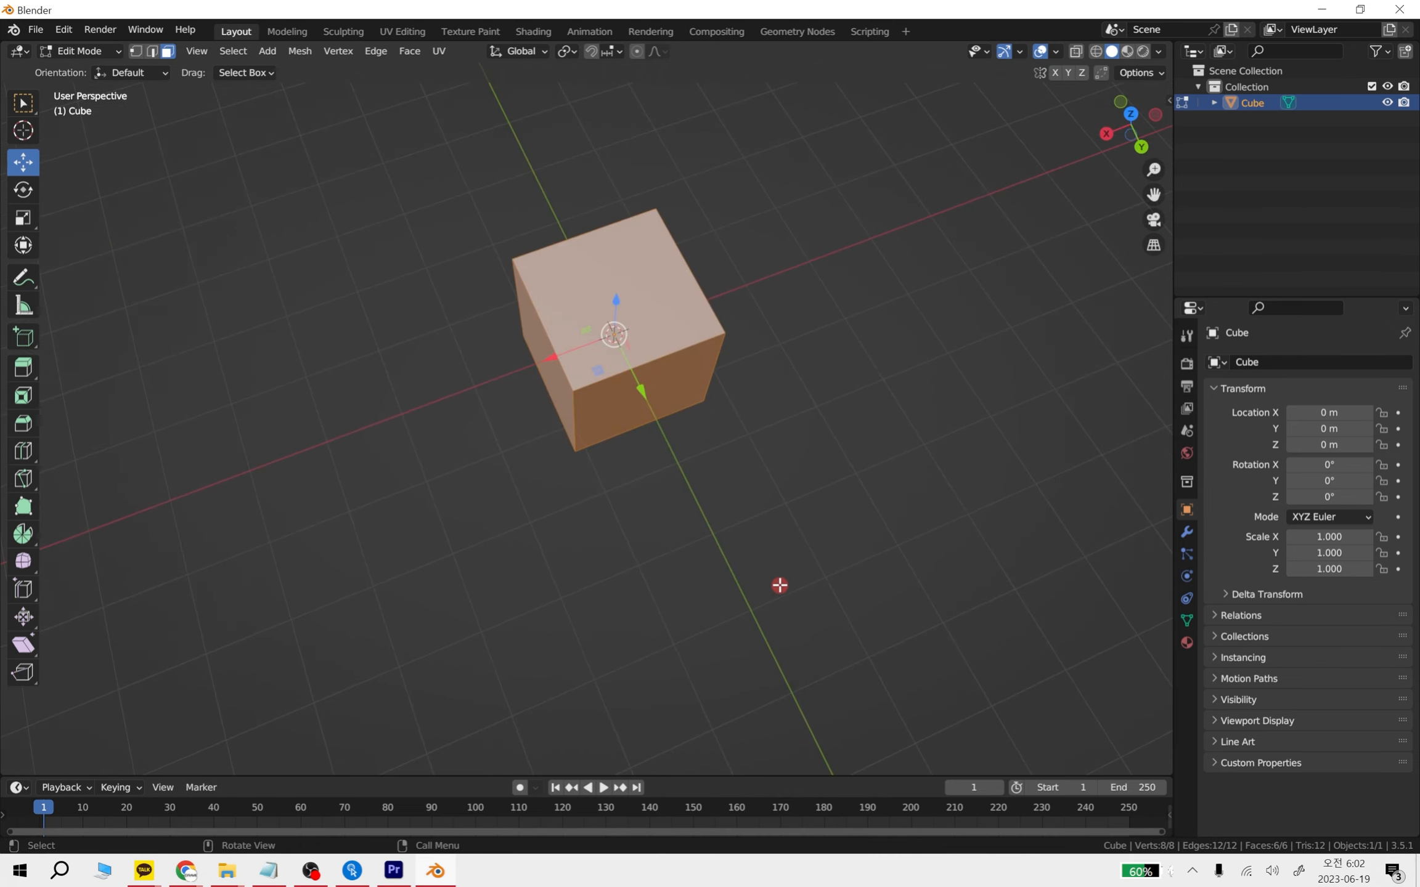
# Switch to vertex selection and select the four top vertices of the cube
pyautogui.press('Tab')
pyautogui.keyDown('shift'); pyautogui.moveTo(783, 516); pyautogui.dragTo(725, 453, button='middle'); pyautogui.keyUp('shift')
pyautogui.scroll(-4, 692, 505)
pyautogui.press('Tab')
pyautogui.moveTo(719, 497); pyautogui.dragTo(446, 358)
pyautogui.moveTo(675, 491); pyautogui.dragTo(463, 367)
pyautogui.click(139, 58)
pyautogui.click(666, 450)
pyautogui.moveTo(715, 495); pyautogui.dragTo(462, 335)
pyautogui.click(842, 441)
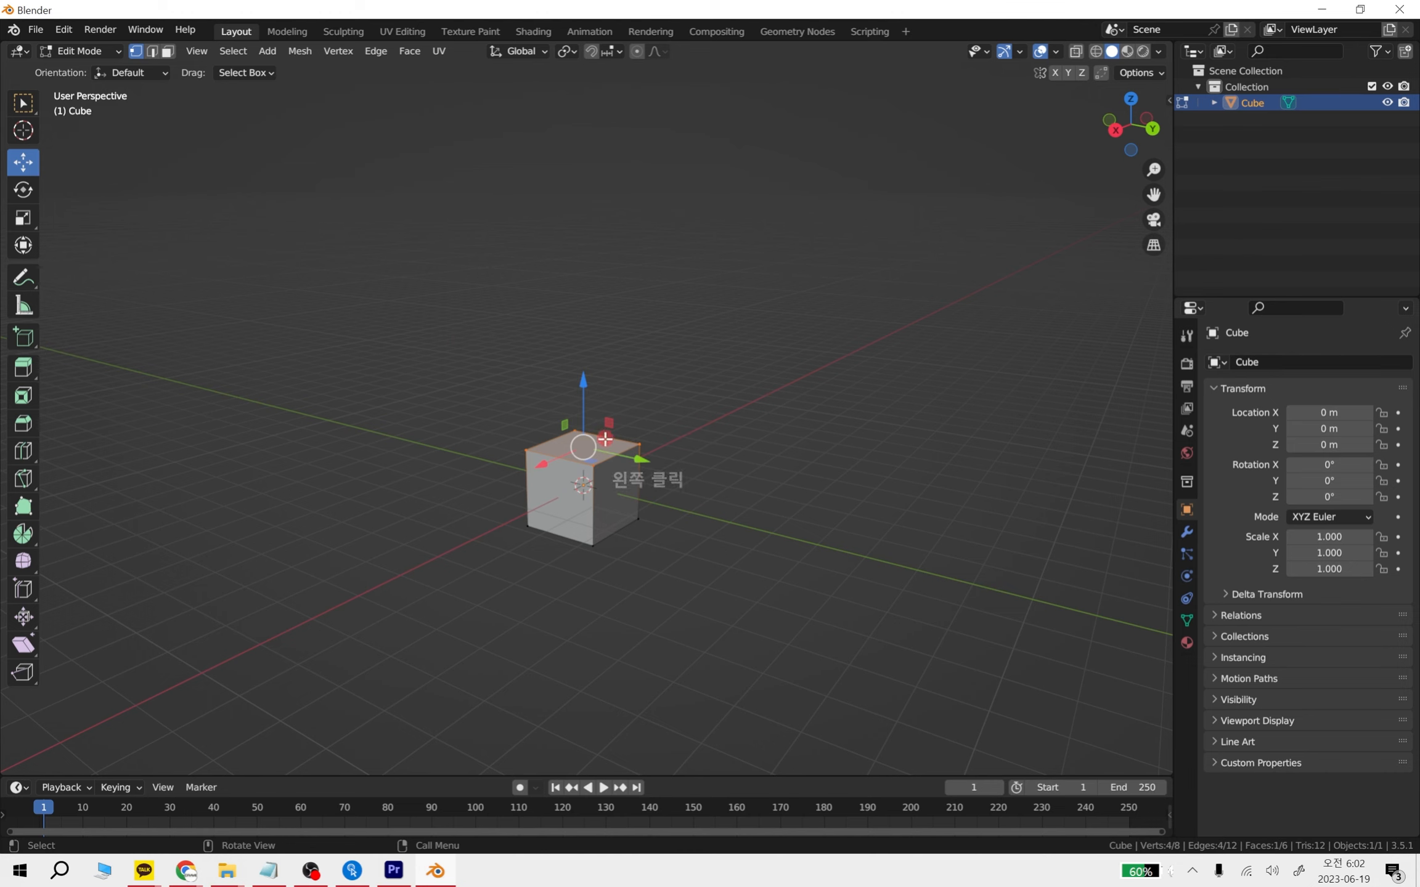
pyautogui.press('e')
pyautogui.press('s')
pyautogui.click(602, 276)
pyautogui.hotkey('ctrl', 'z')
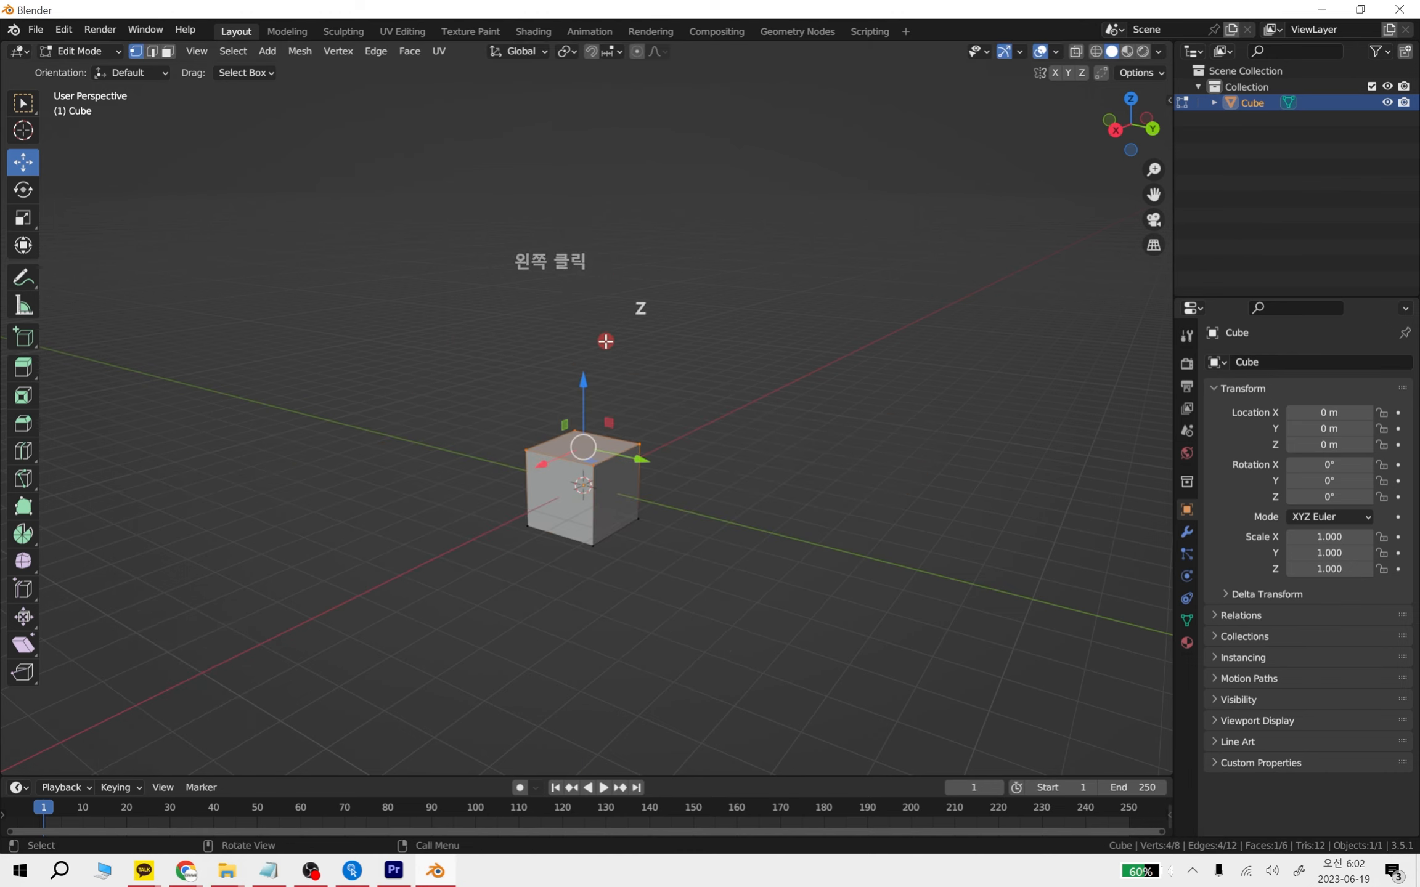
# Extrude the cube's top face about 4 m upward and scale it uniformly to about 0.29
pyautogui.press('e')
pyautogui.click(621, 178)
pyautogui.press('s')
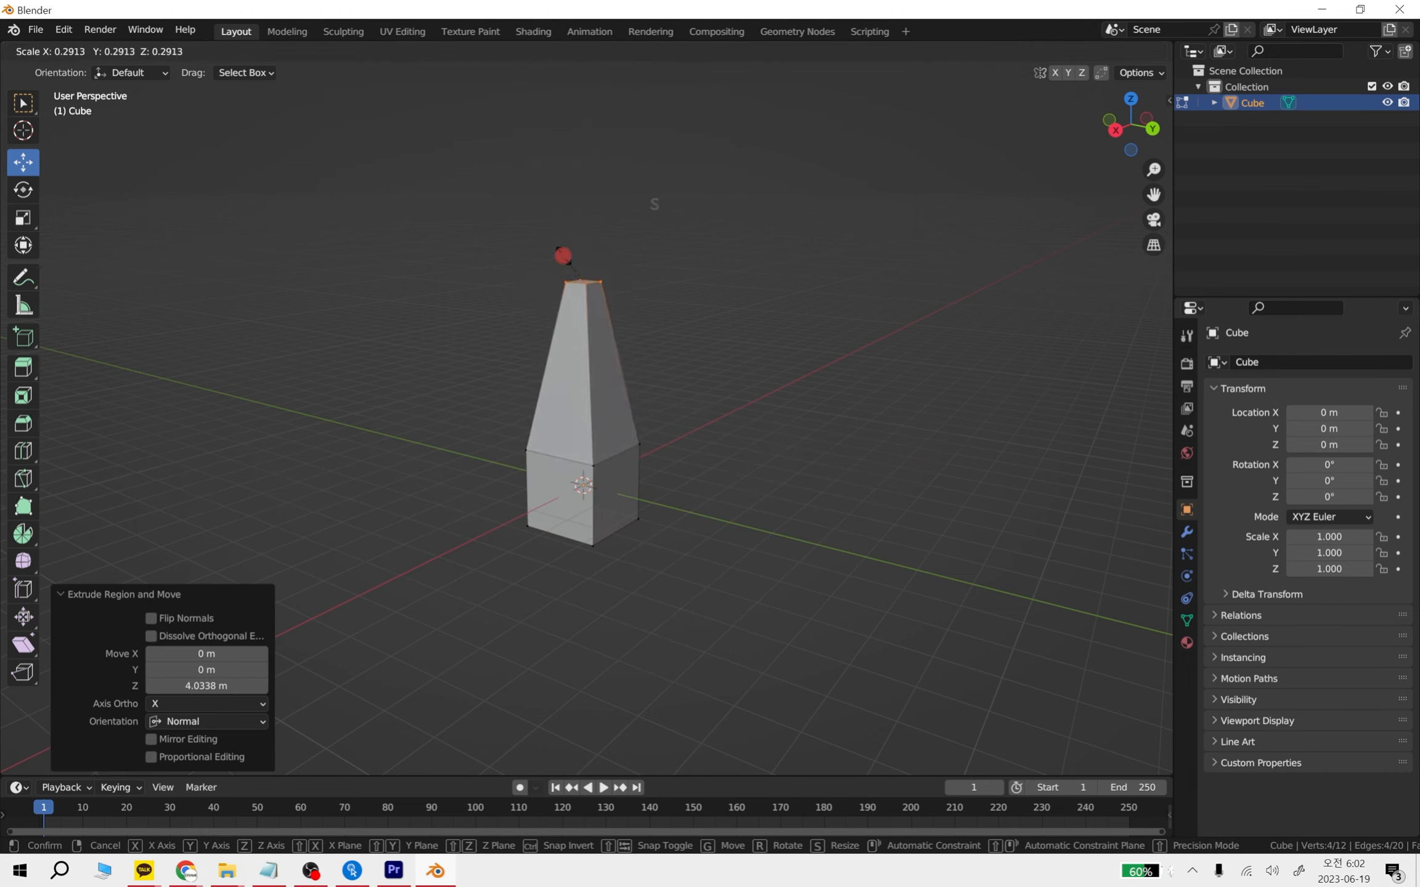
pyautogui.click(563, 254)
# Extrude the narrowed top about 2.8 m upward and scale it uniformly to about 0.52 as a slim neck
pyautogui.press('e')
pyautogui.click(574, 141)
pyautogui.press('s')
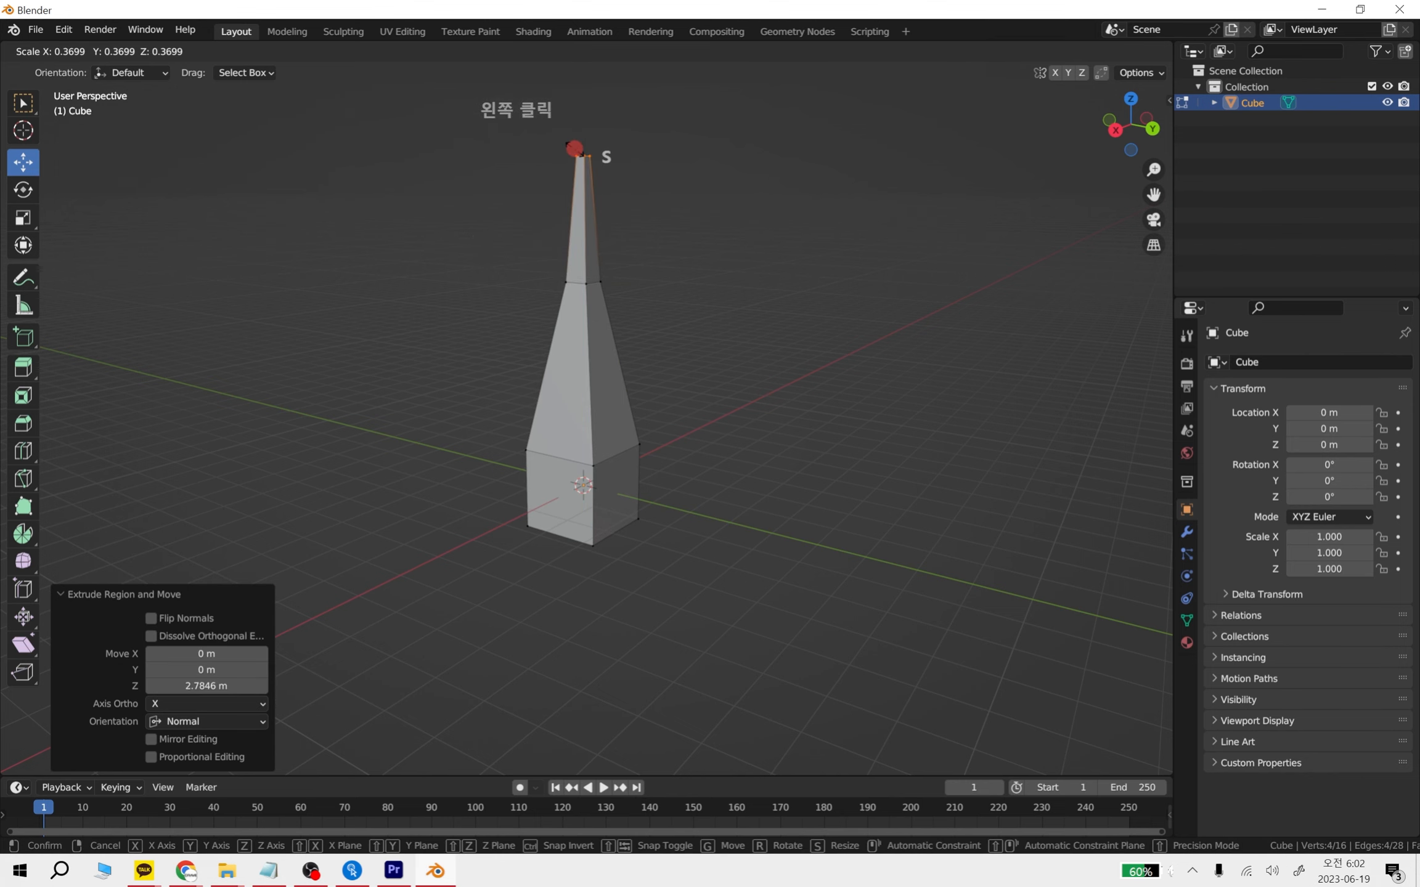
pyautogui.click(575, 143)
# Extrude the neck's top about 0.7 m upward, extrude it another 1.58 m, and scale the tip to about 0.47
pyautogui.keyDown('shift'); pyautogui.moveTo(656, 221); pyautogui.dragTo(709, 426, button='middle'); pyautogui.keyUp('shift')
pyautogui.press('e')
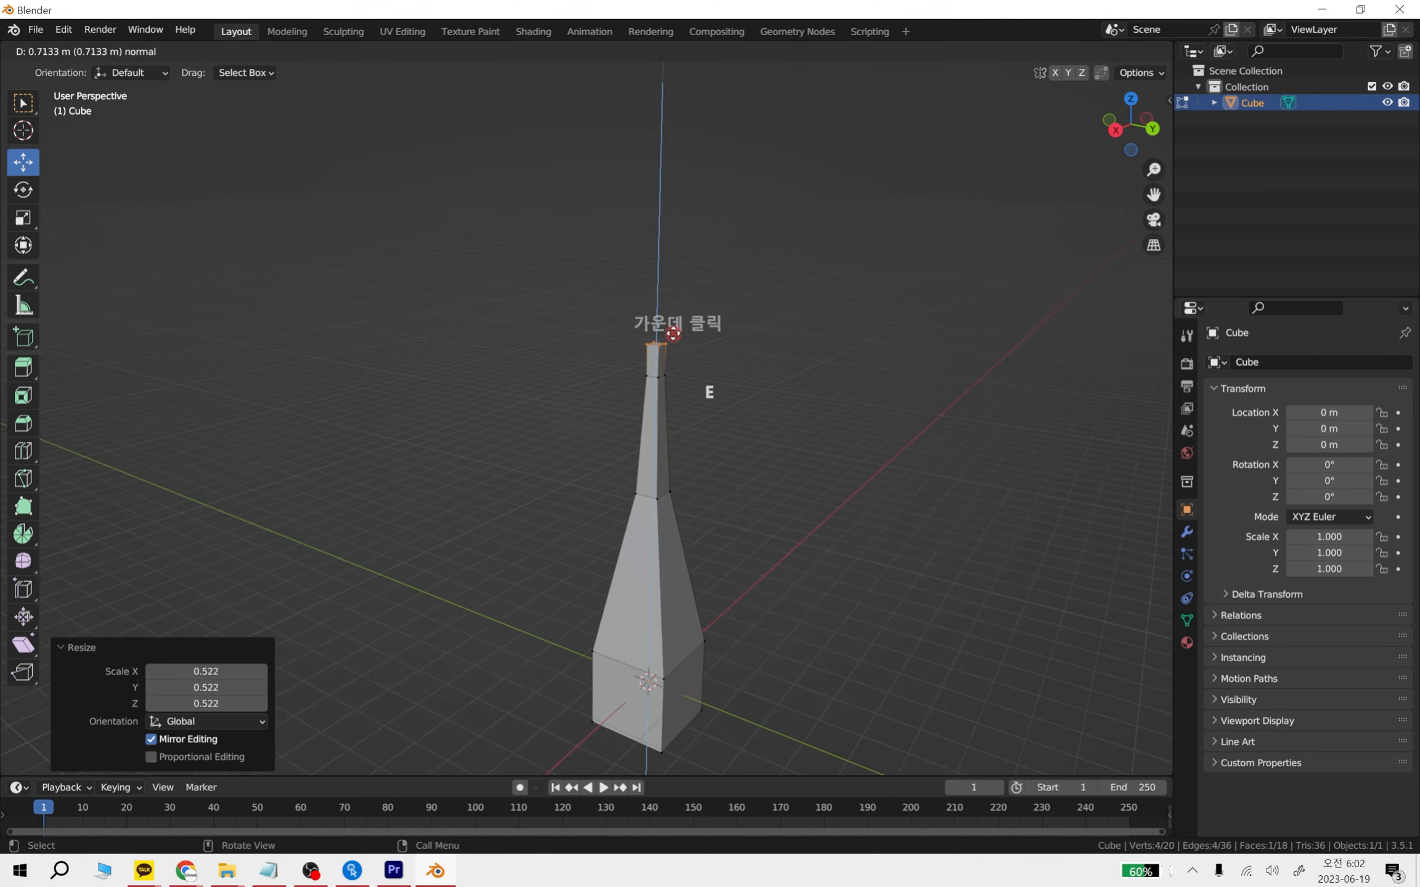
pyautogui.click(677, 337)
pyautogui.press('e')
pyautogui.click(669, 261)
pyautogui.press('s')
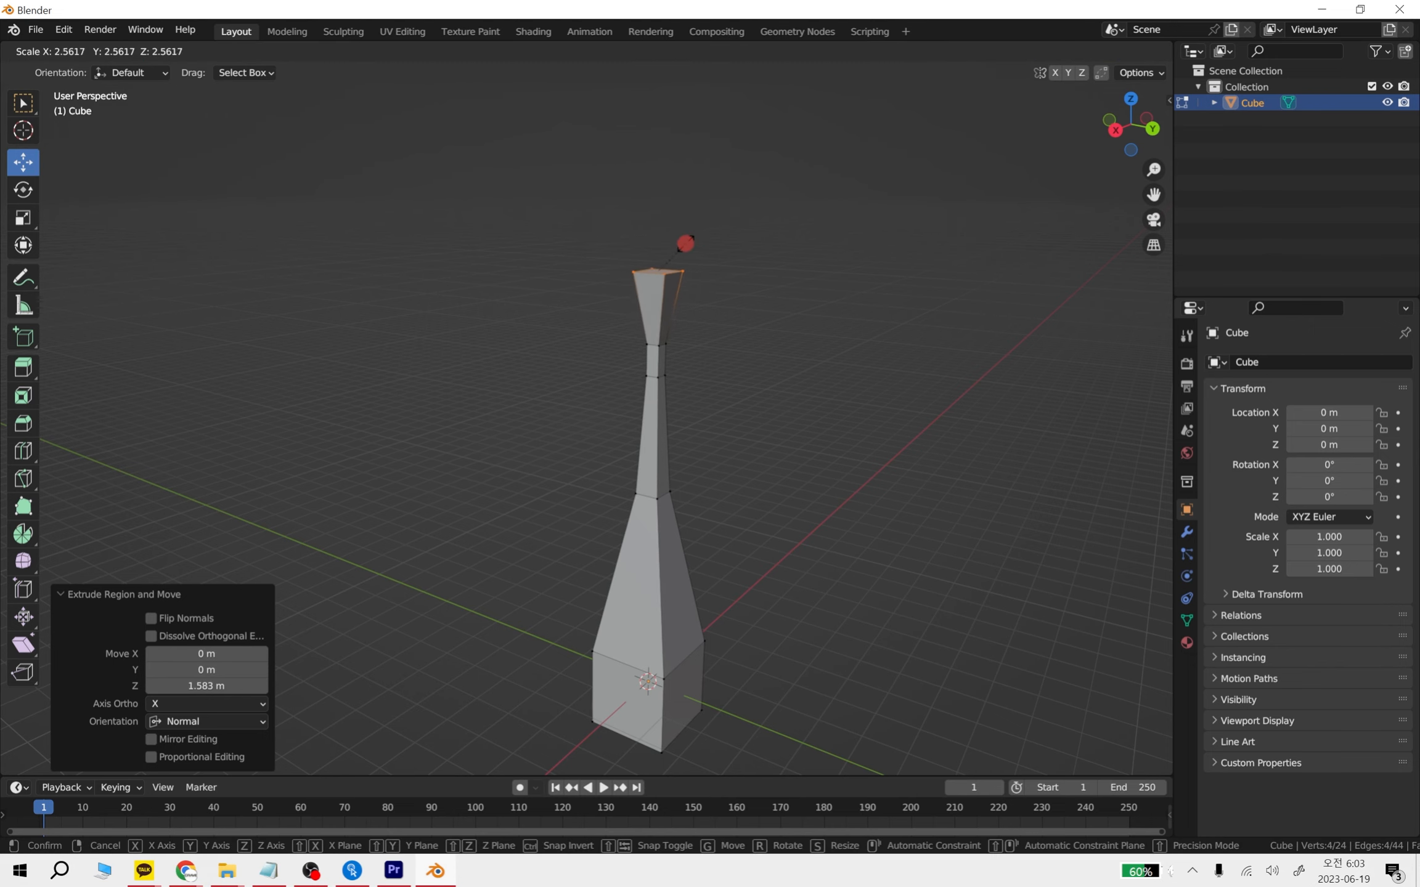
pyautogui.click(656, 264)
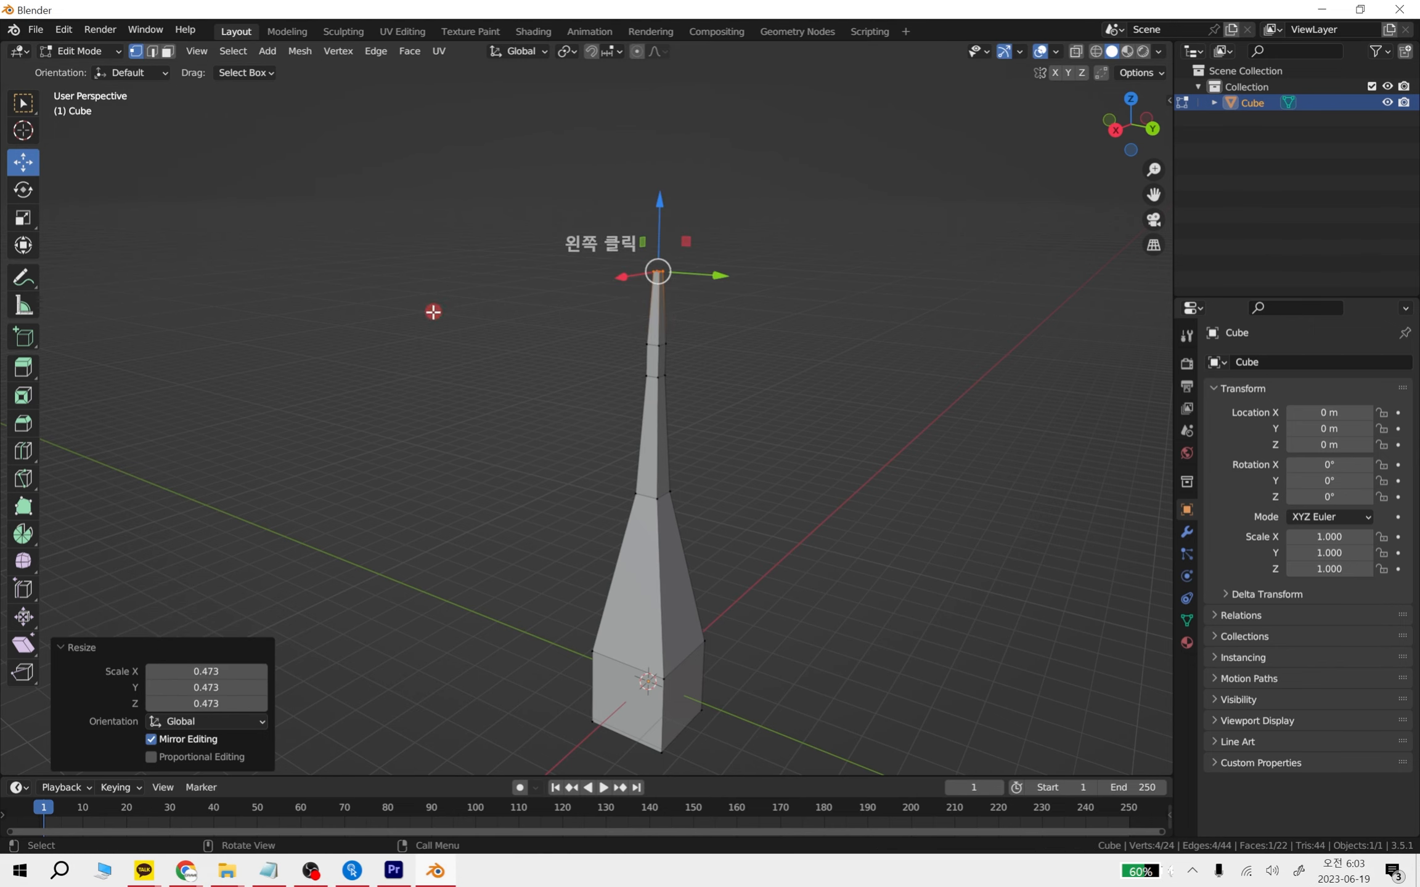
# Add five evenly spaced loop cuts around the long neck section below the tip
pyautogui.click(536, 394)
pyautogui.moveTo(536, 394); pyautogui.dragTo(666, 405, button='middle')
pyautogui.hotkey('ctrl', 'r')
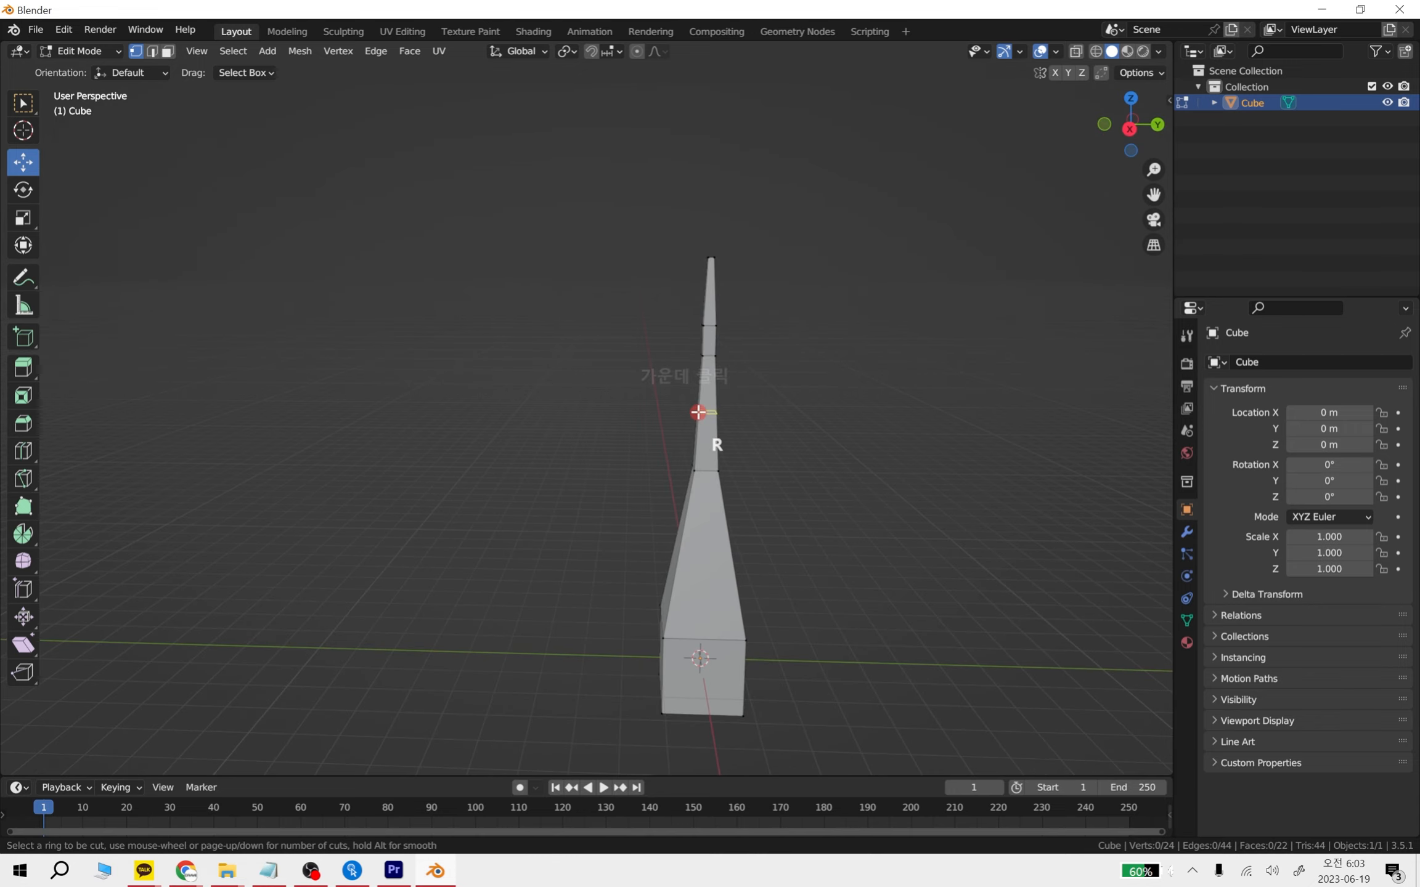
pyautogui.click(718, 417)
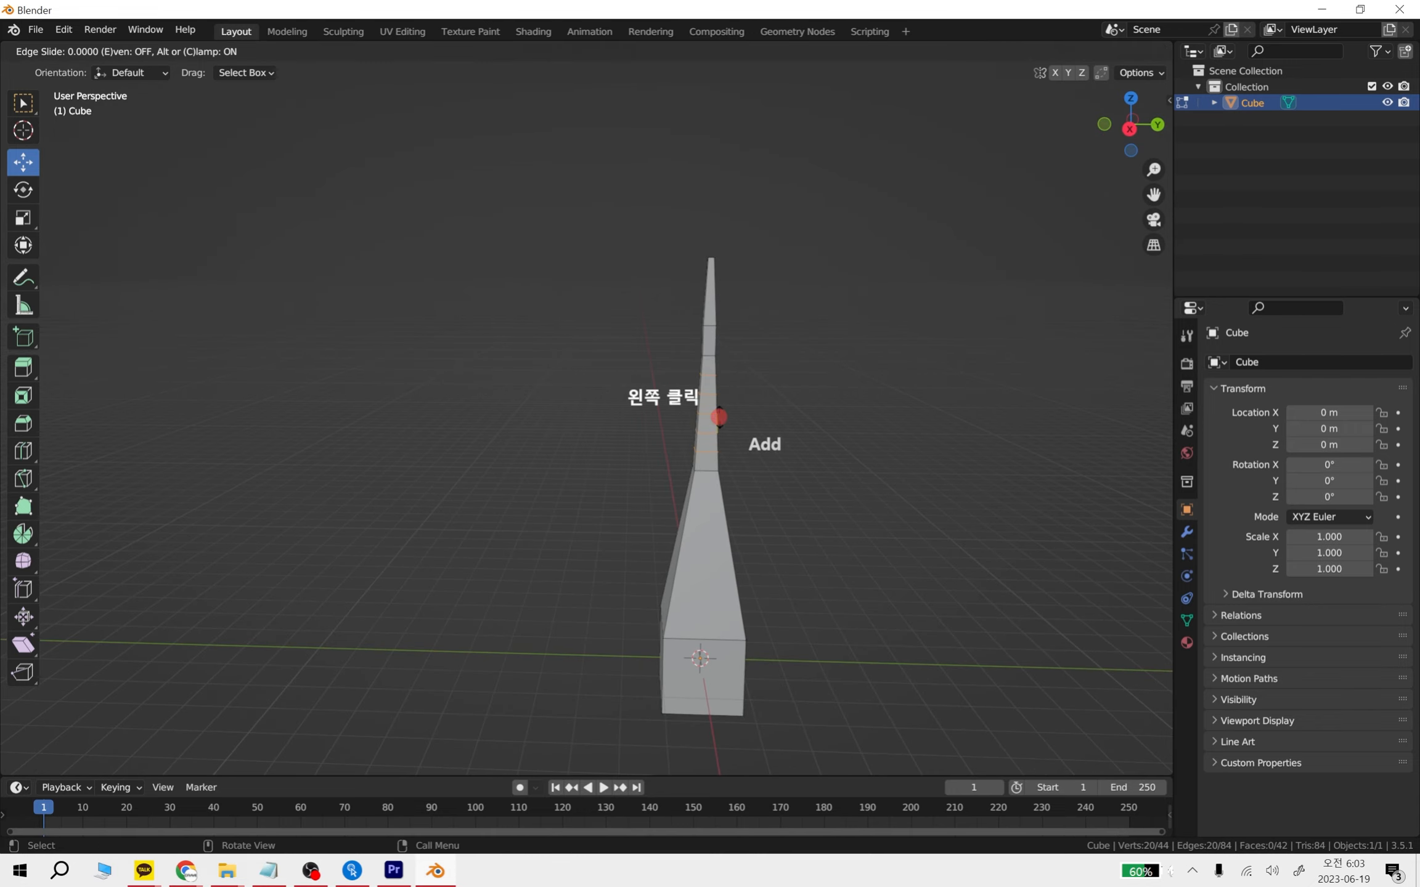
pyautogui.click(726, 413)
pyautogui.click(825, 418)
# Extrude one side face of the divided neck about 3.74 m outward and scale its end to about 0.38
pyautogui.moveTo(830, 418); pyautogui.dragTo(754, 421, button='middle')
pyautogui.click(710, 434)
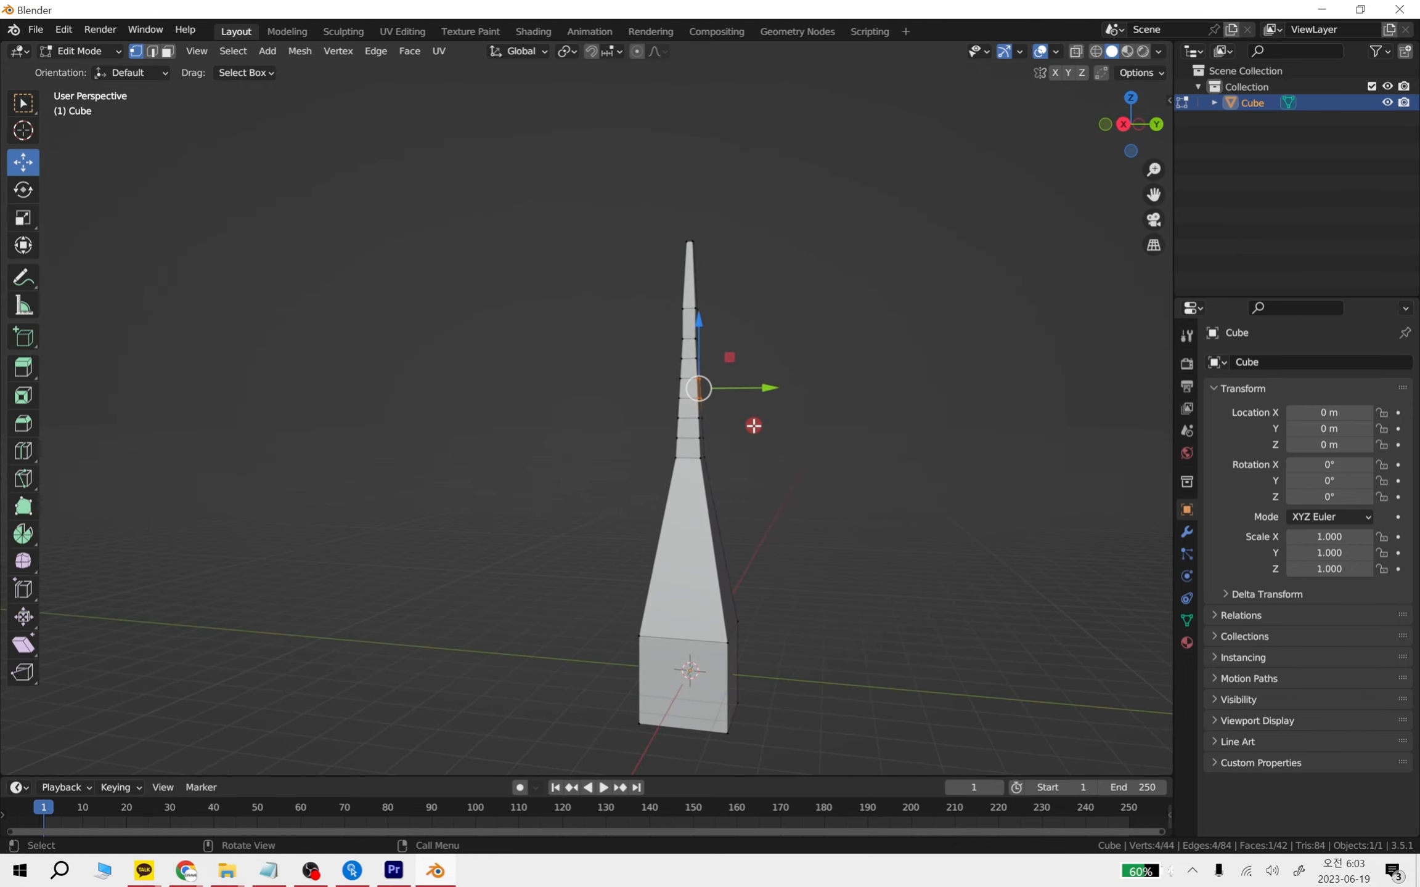
pyautogui.press('e')
pyautogui.click(935, 431)
pyautogui.press('s')
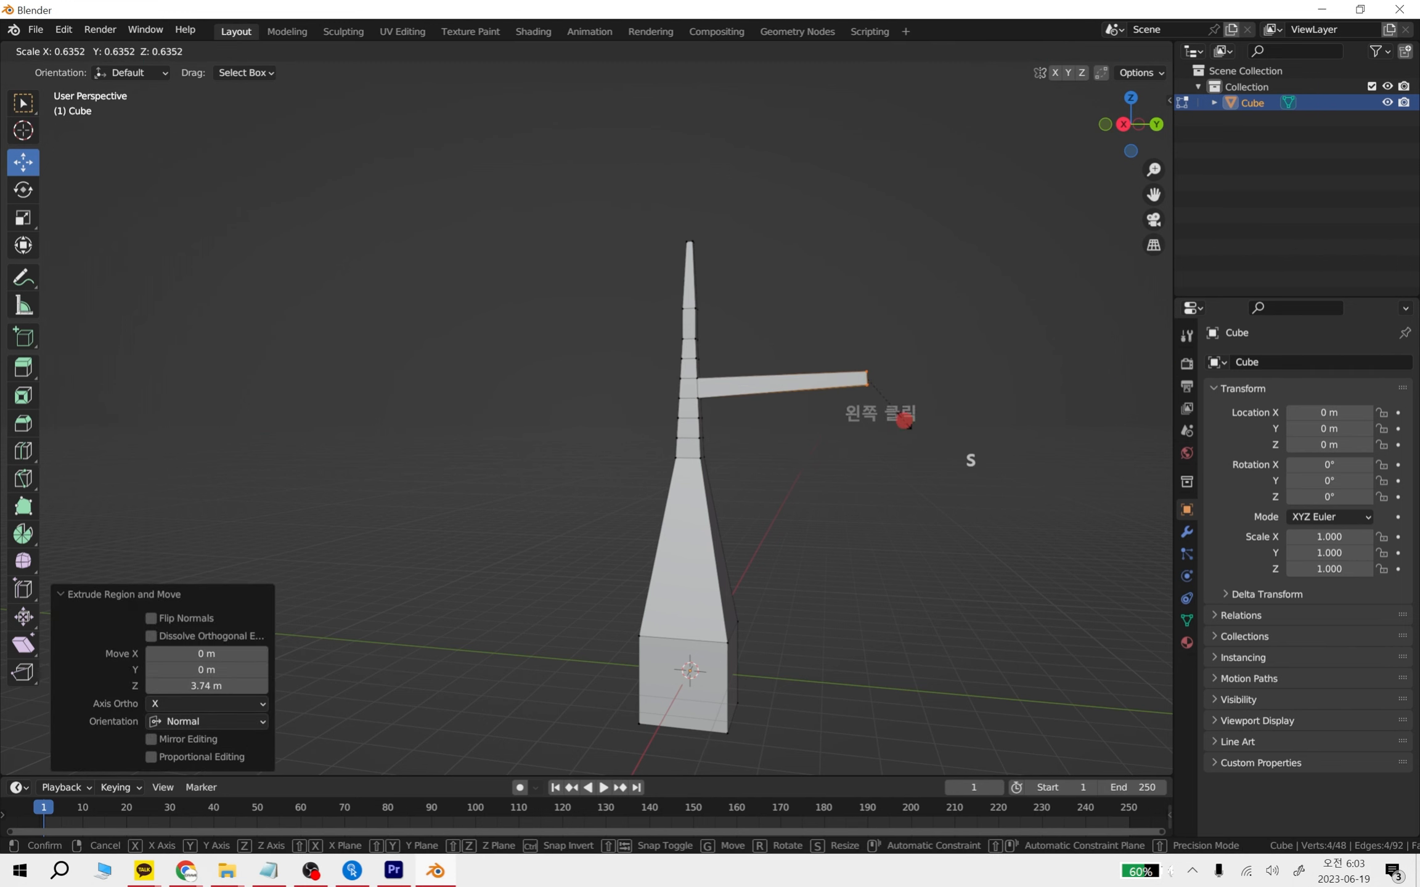
pyautogui.click(887, 405)
# Extrude a lower face on the opposite side of the neck about 5.44 m and scale its end to about 0.51
pyautogui.moveTo(875, 407); pyautogui.dragTo(724, 478, button='middle')
pyautogui.click(703, 438)
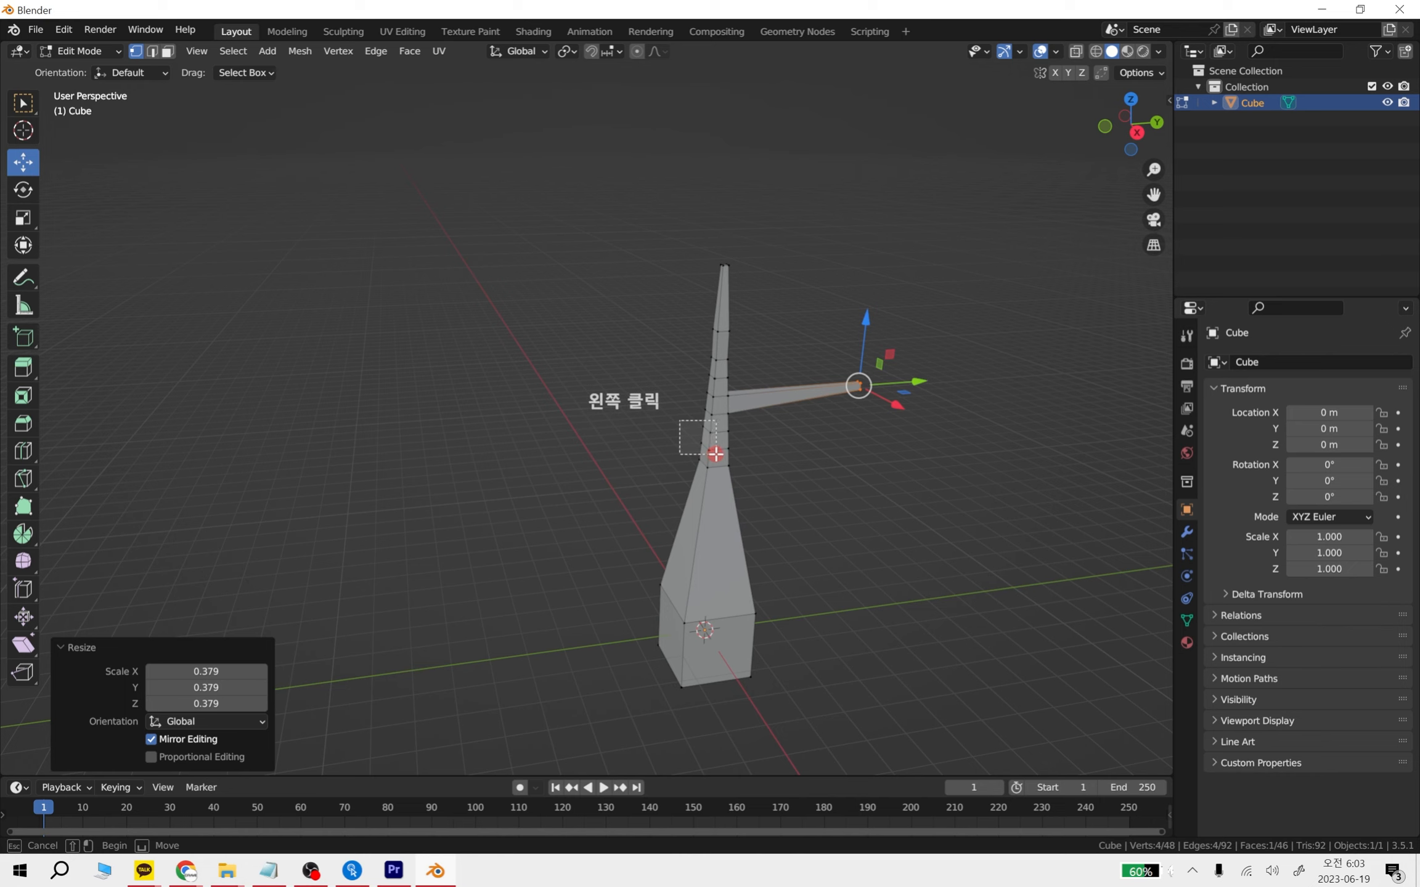
pyautogui.press('e')
pyautogui.click(541, 426)
pyautogui.press('s')
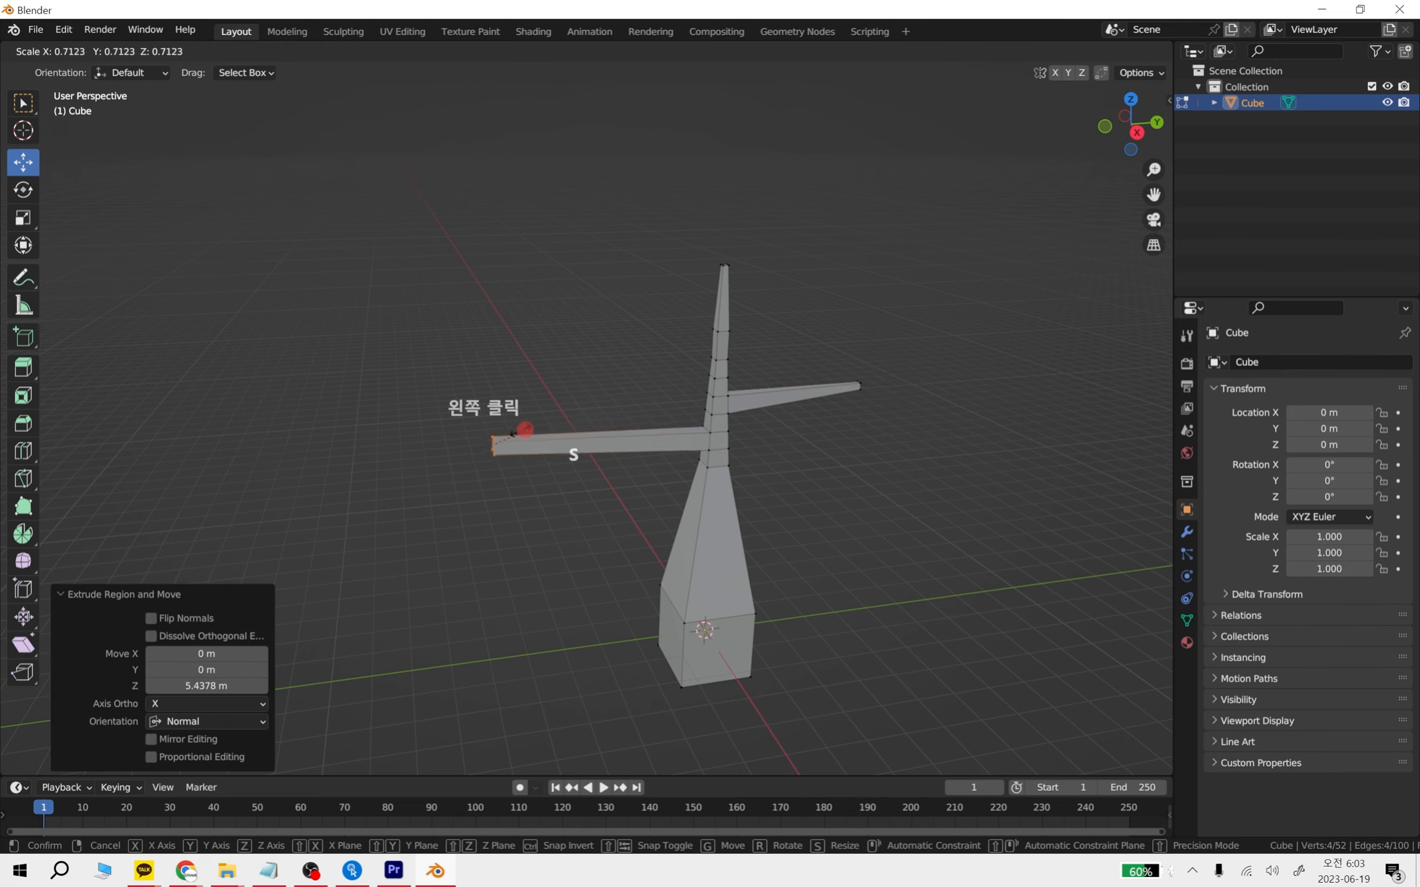
pyautogui.click(515, 429)
# Return to Object Mode and deselect the branched cube shape
pyautogui.moveTo(739, 450); pyautogui.dragTo(704, 530, button='middle')
pyautogui.scroll(5, 701, 558)
pyautogui.keyDown('shift'); pyautogui.moveTo(629, 582); pyautogui.dragTo(792, 303, button='middle'); pyautogui.keyUp('shift')
pyautogui.scroll(-3, 806, 318)
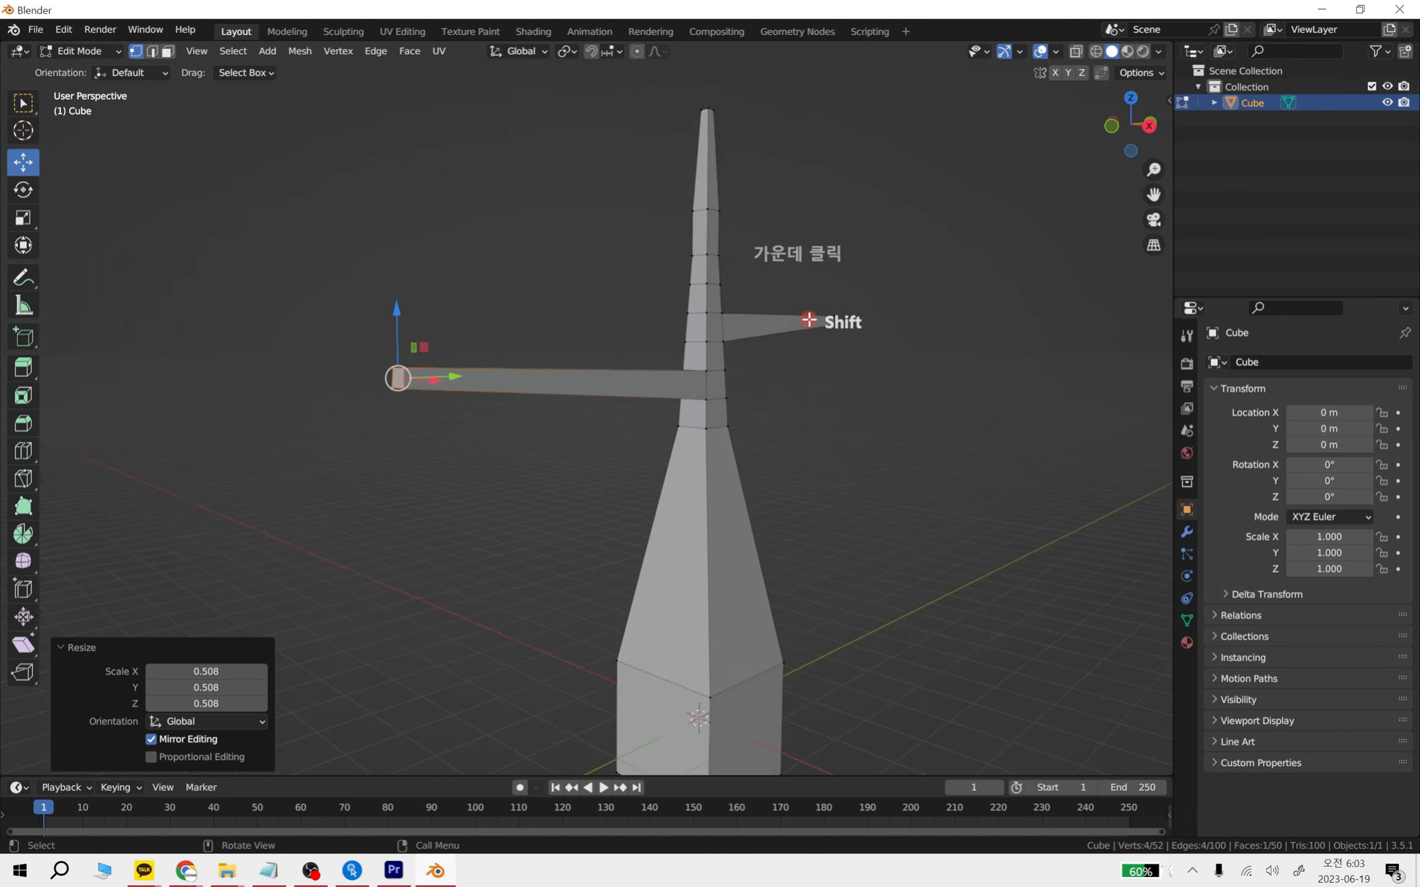
pyautogui.moveTo(790, 461); pyautogui.dragTo(779, 485, button='middle')
pyautogui.press('Tab')
pyautogui.click(978, 478)
# Add a cylinder mesh with 6 vertices
pyautogui.keyDown('shift'); pyautogui.moveTo(922, 491); pyautogui.dragTo(634, 507, button='middle'); pyautogui.keyUp('shift')
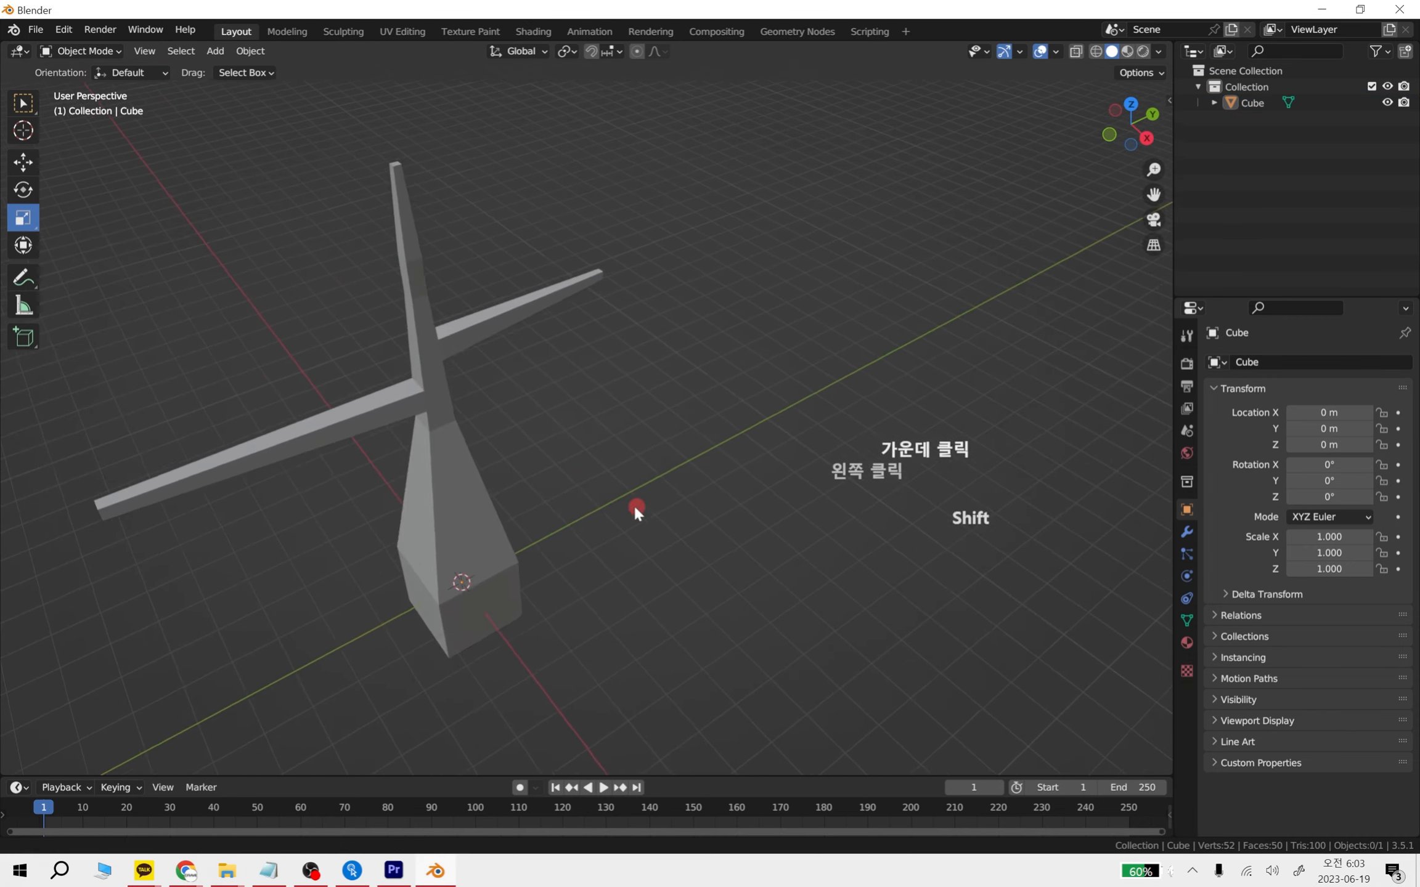
pyautogui.moveTo(730, 463); pyautogui.dragTo(692, 486, button='middle')
pyautogui.hotkey('shift', 'a')
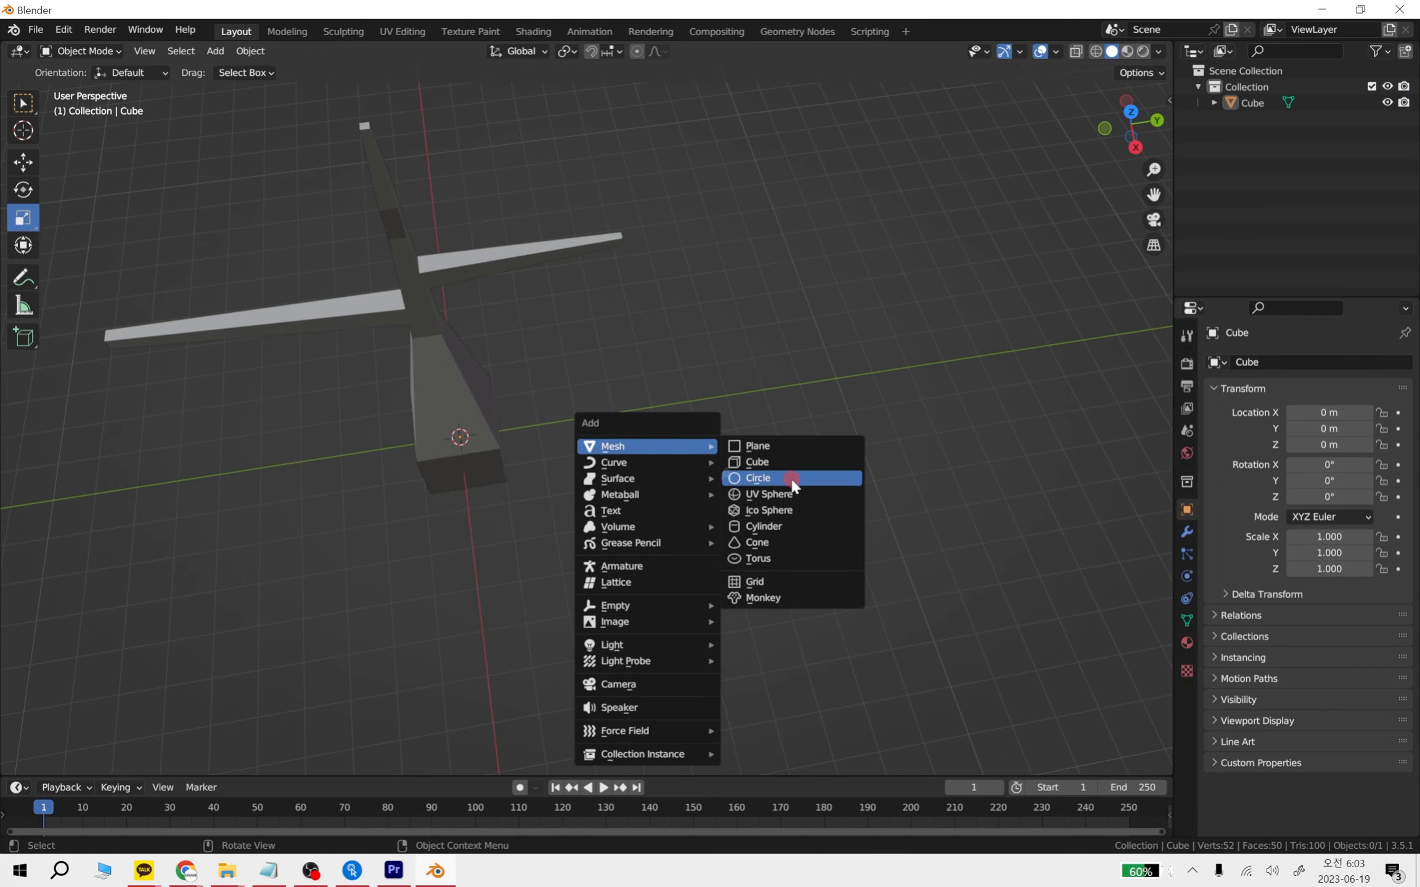
pyautogui.click(795, 526)
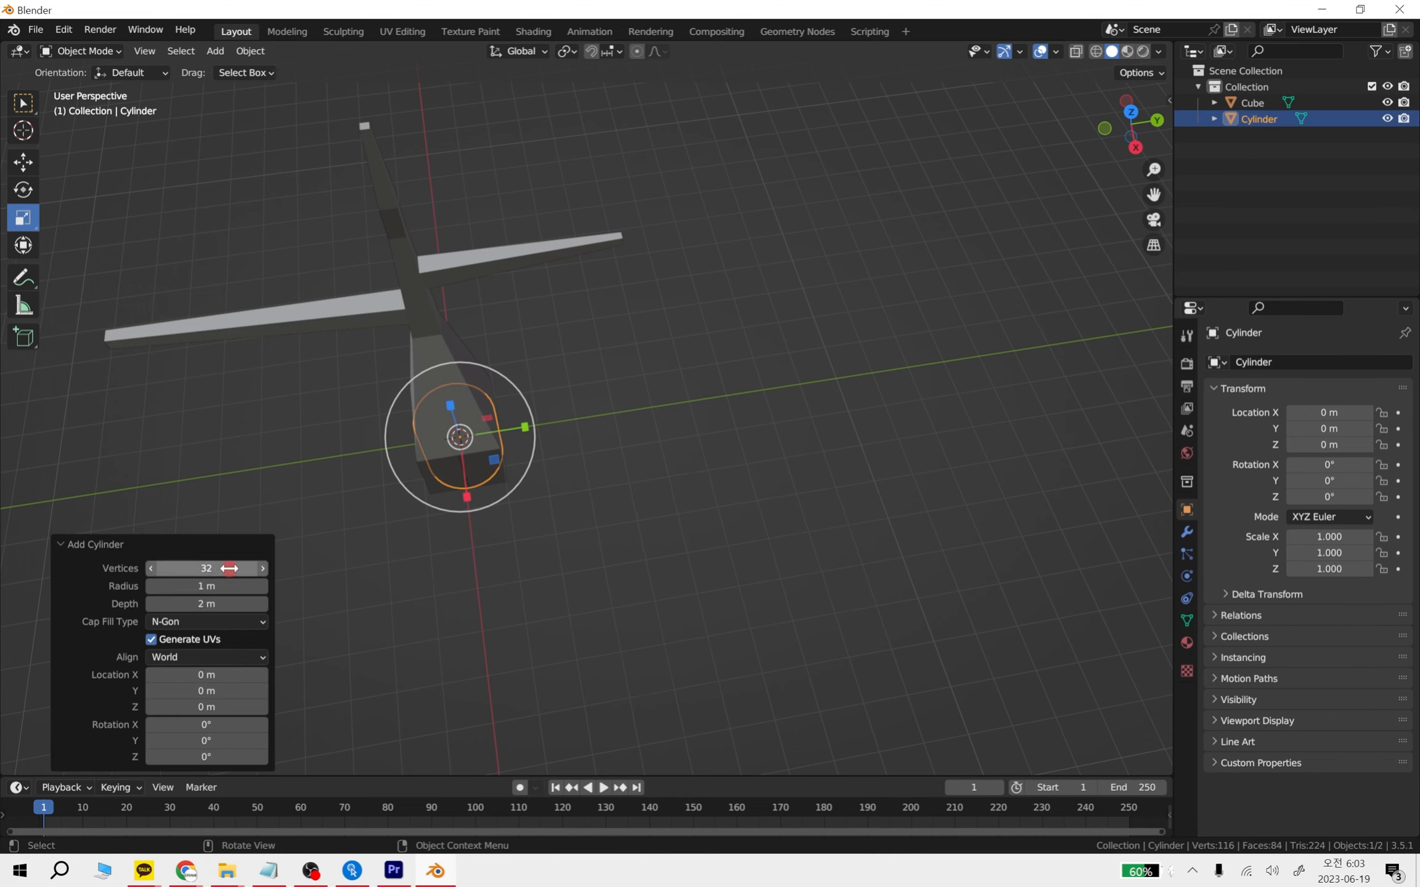
pyautogui.write('6')
pyautogui.press('Return')
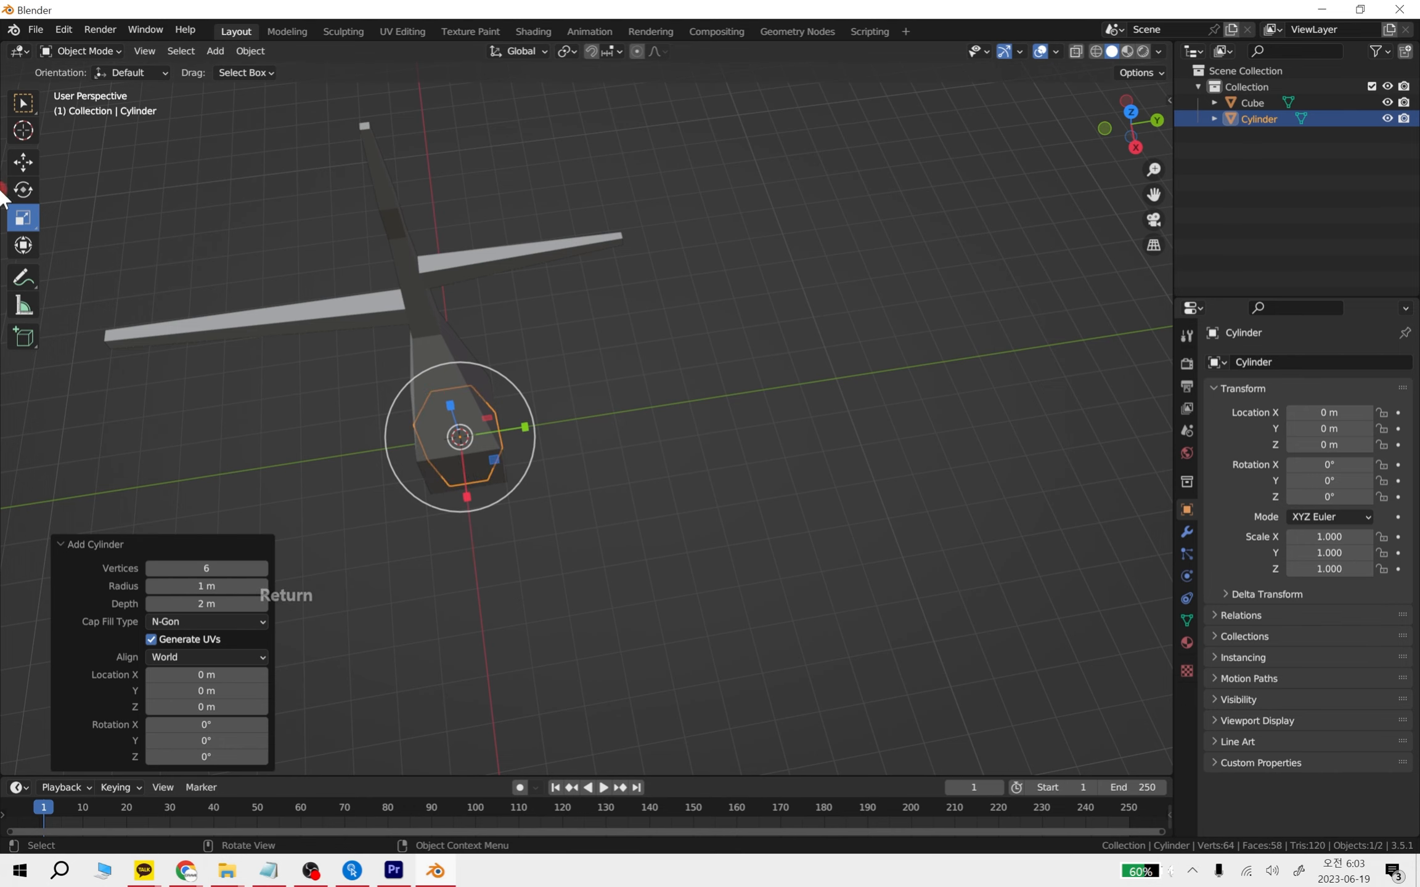
# Move the six-sided cylinder about 7.3 m along the Y axis, clear of the branched shape
pyautogui.click(22, 162)
pyautogui.moveTo(489, 445); pyautogui.dragTo(782, 410)
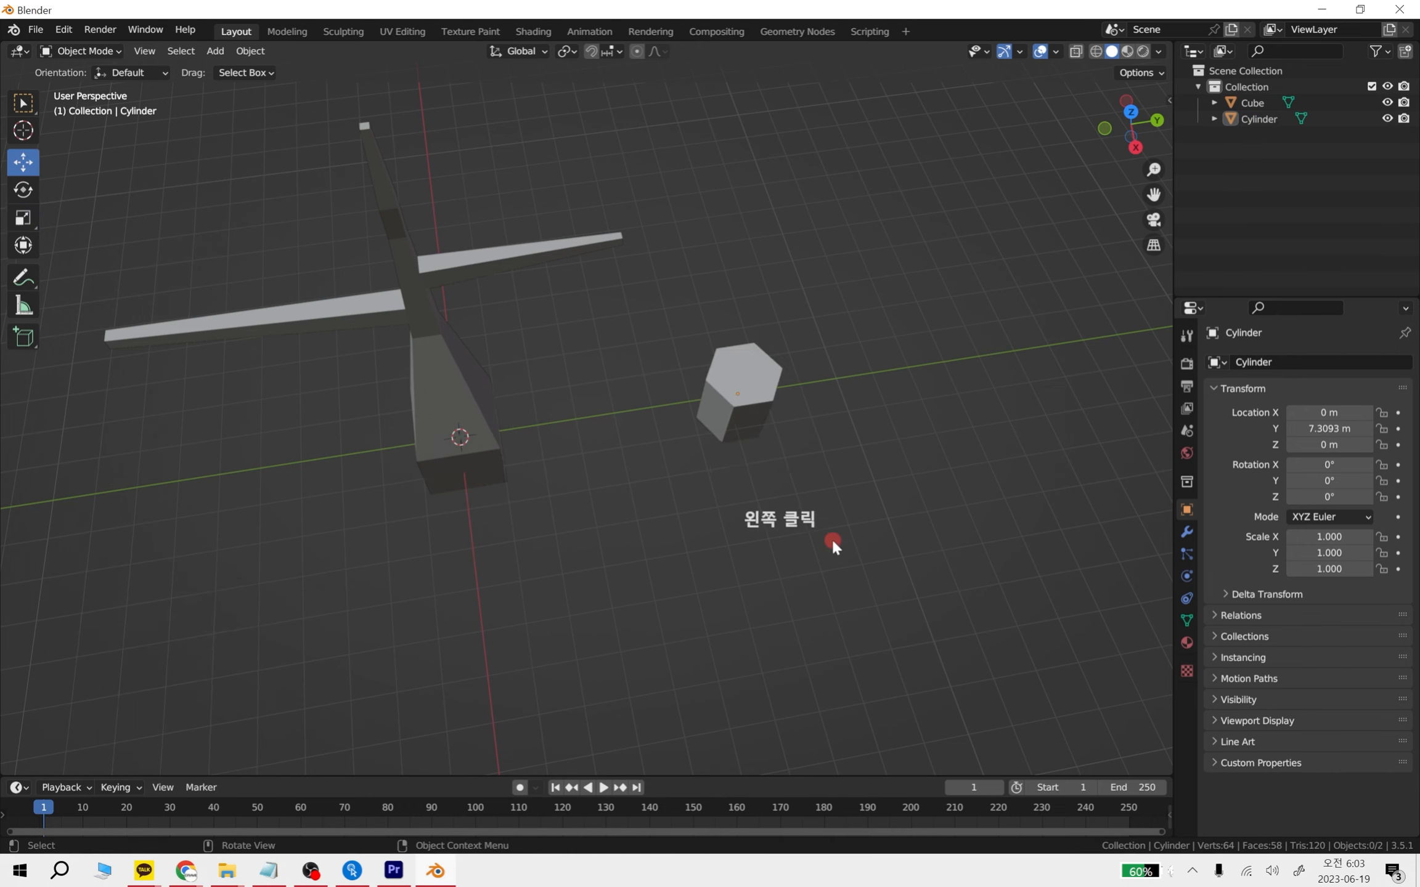
pyautogui.moveTo(833, 542); pyautogui.dragTo(886, 564, button='middle')
# Enter Edit Mode on the cylinder and box-select the top vertices visible in the right orthographic view
pyautogui.press('Tab')
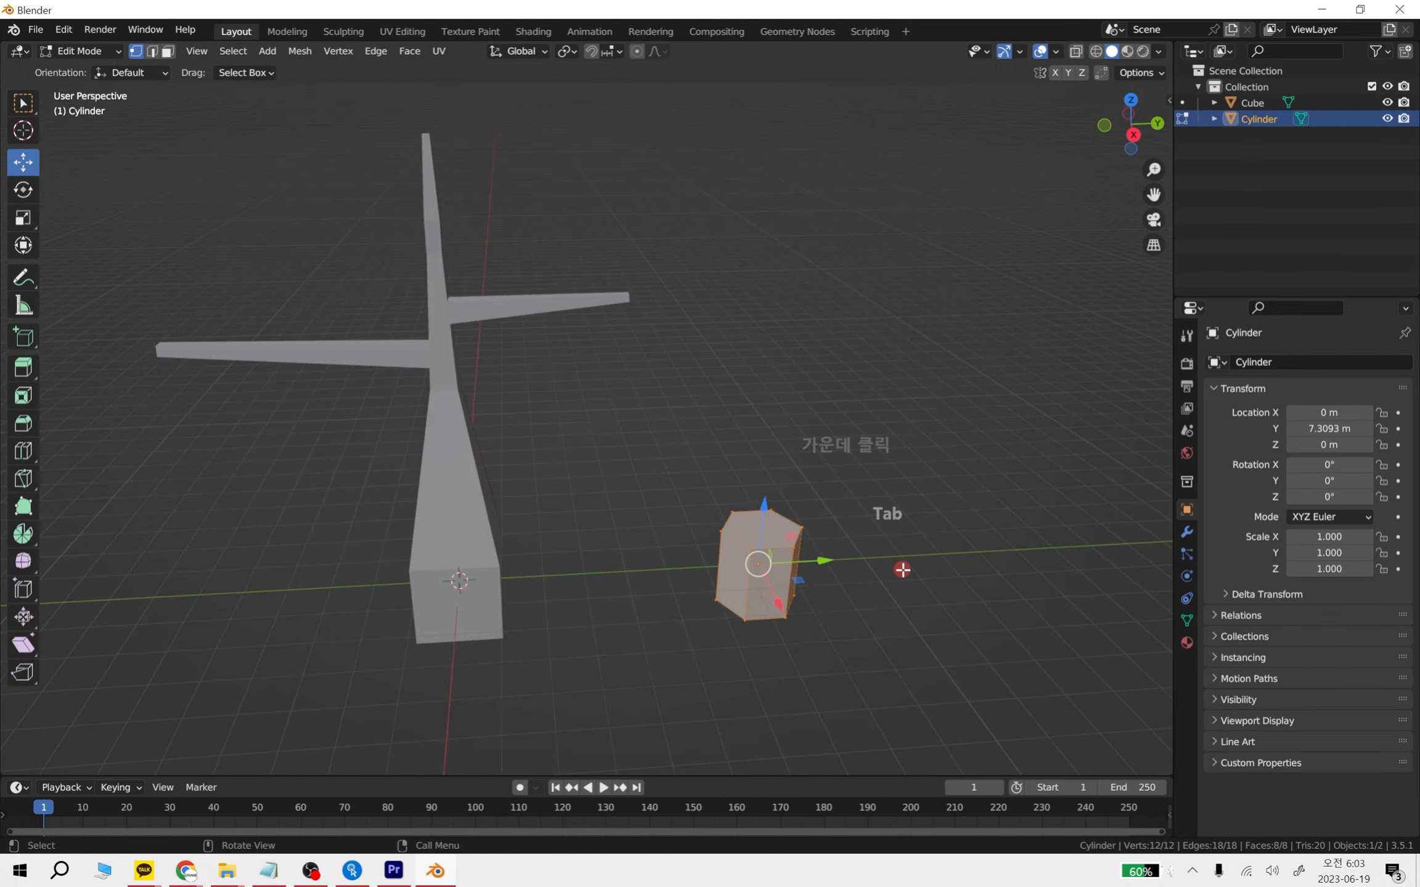
pyautogui.click(901, 541)
pyautogui.moveTo(917, 618); pyautogui.dragTo(887, 573, button='middle')
pyautogui.moveTo(749, 604); pyautogui.dragTo(958, 706)
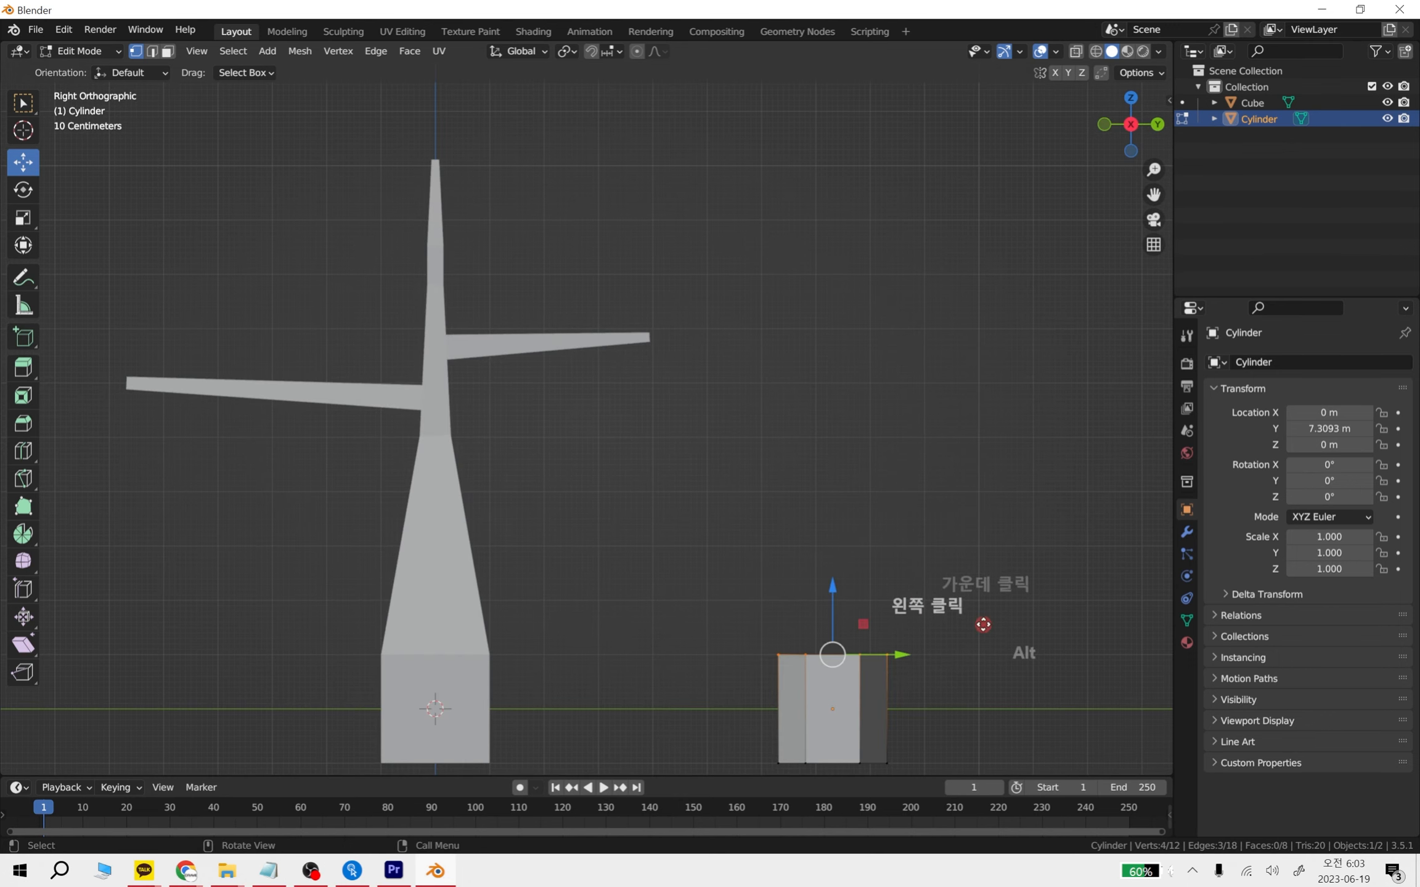
pyautogui.press('e')
pyautogui.press('s')
pyautogui.click(981, 509)
pyautogui.hotkey('ctrl', 'z')
# Extrude the cylinder's selected top vertices about 4.11 m along Z and scale them to about 0.32
pyautogui.press('e')
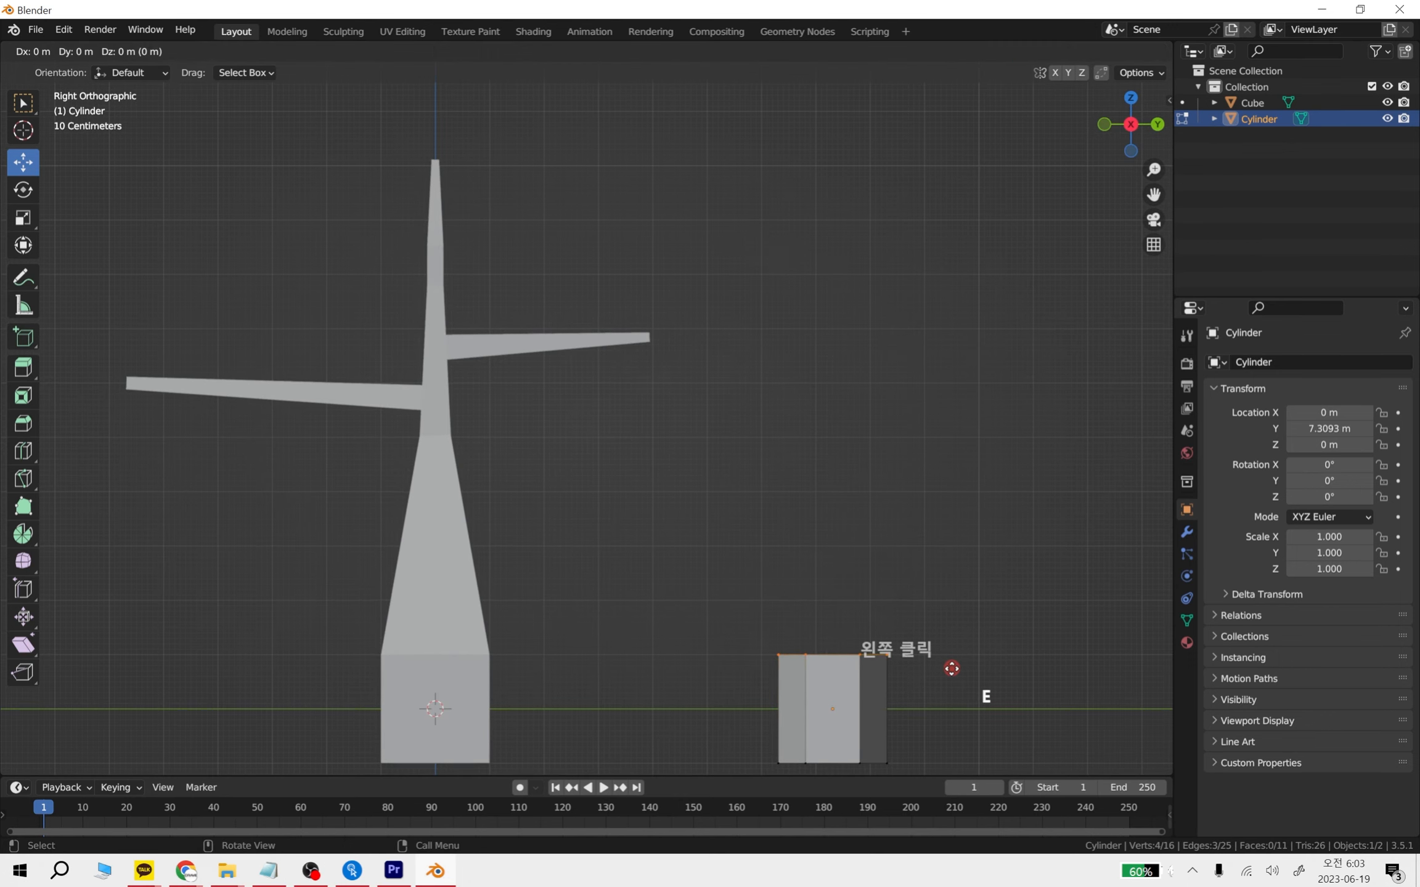
pyautogui.press('z')
pyautogui.click(951, 445)
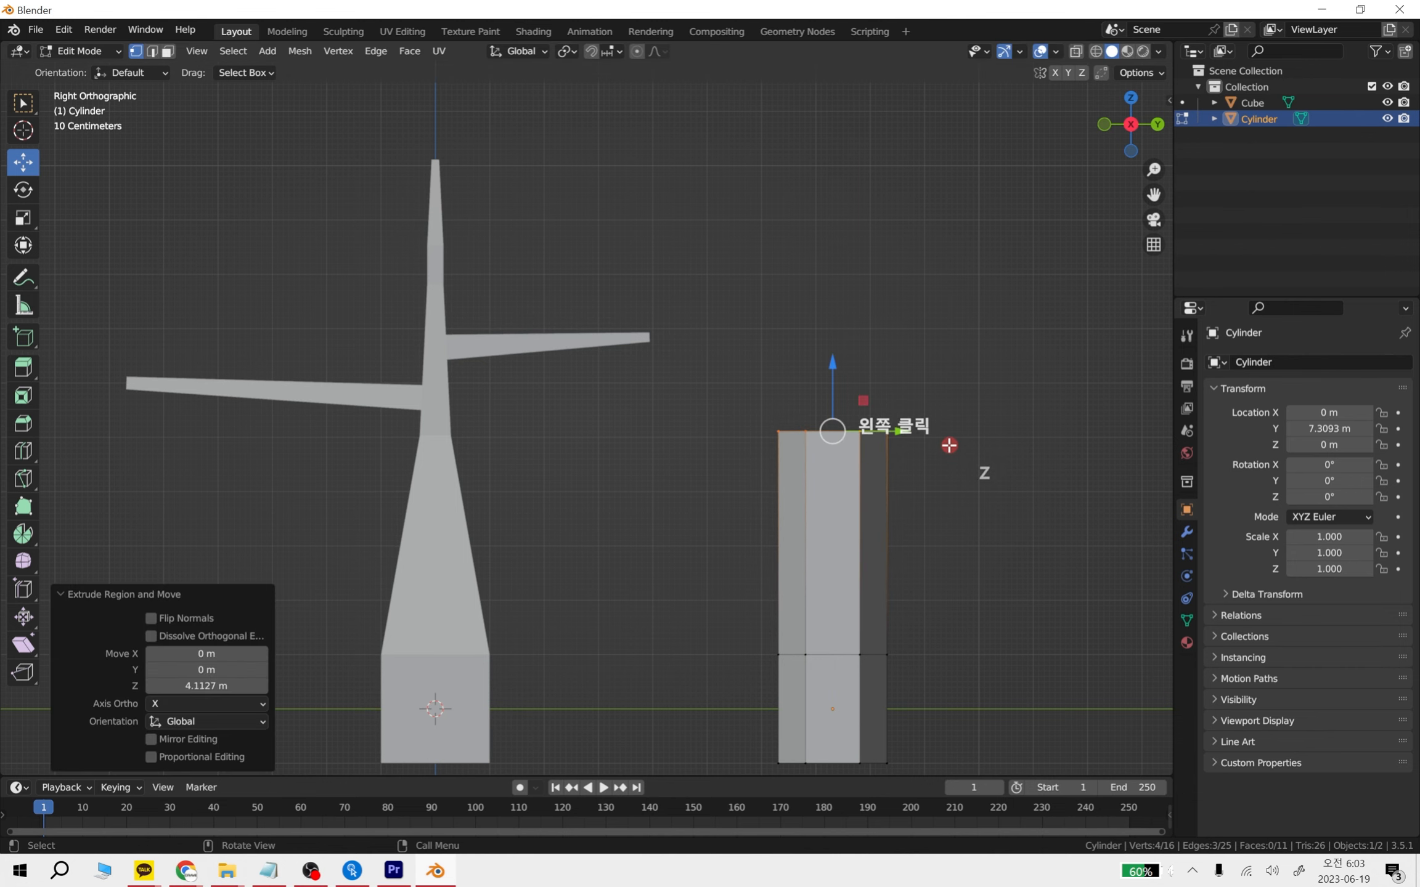
pyautogui.press('s')
pyautogui.click(881, 440)
# Extrude the narrowed top about 2.4 m along Z and scale it to about 0.61
pyautogui.press('e')
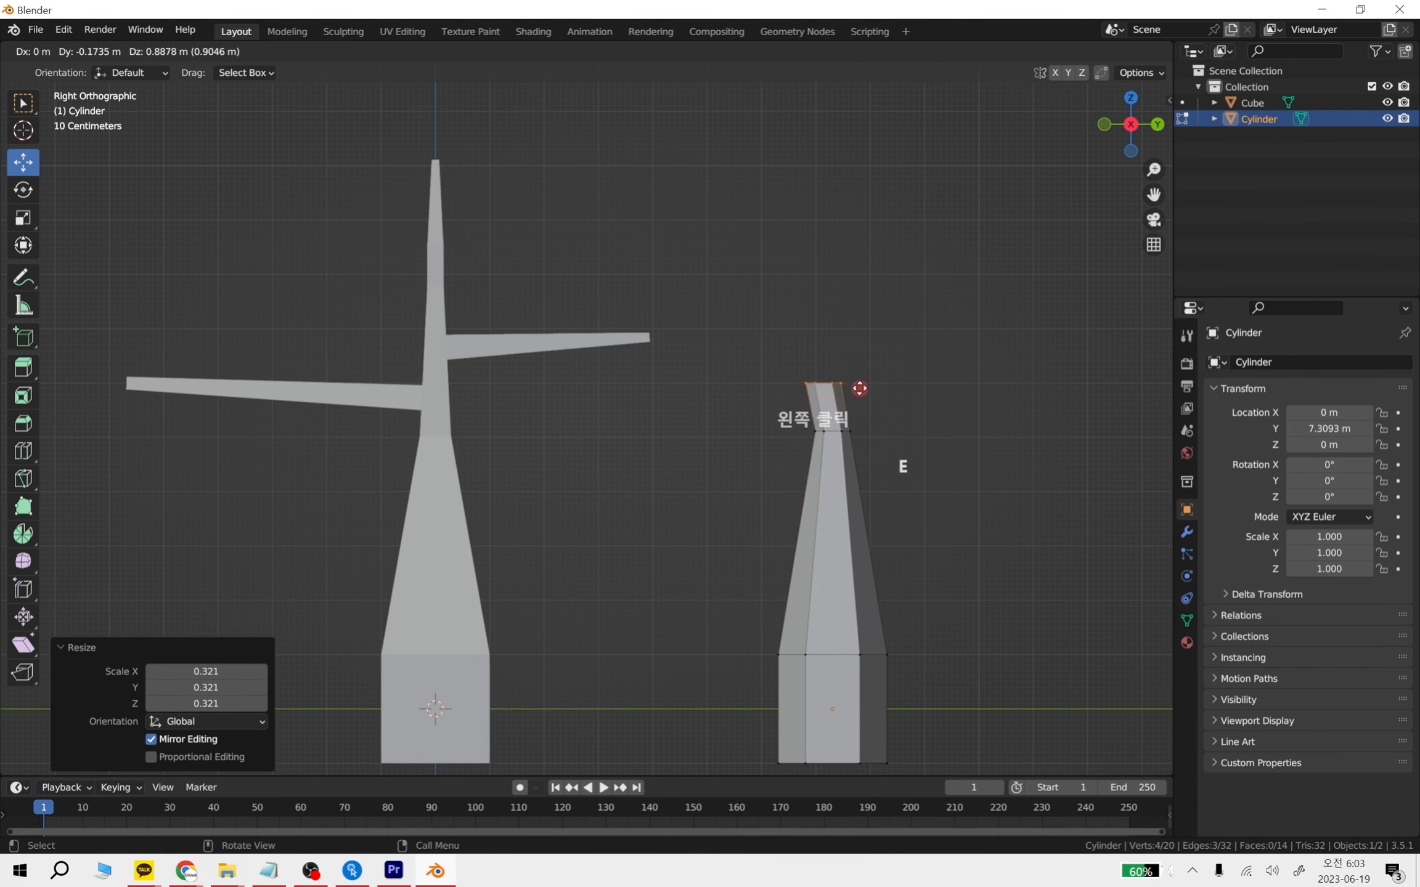
pyautogui.press('z')
pyautogui.click(873, 308)
pyautogui.press('s')
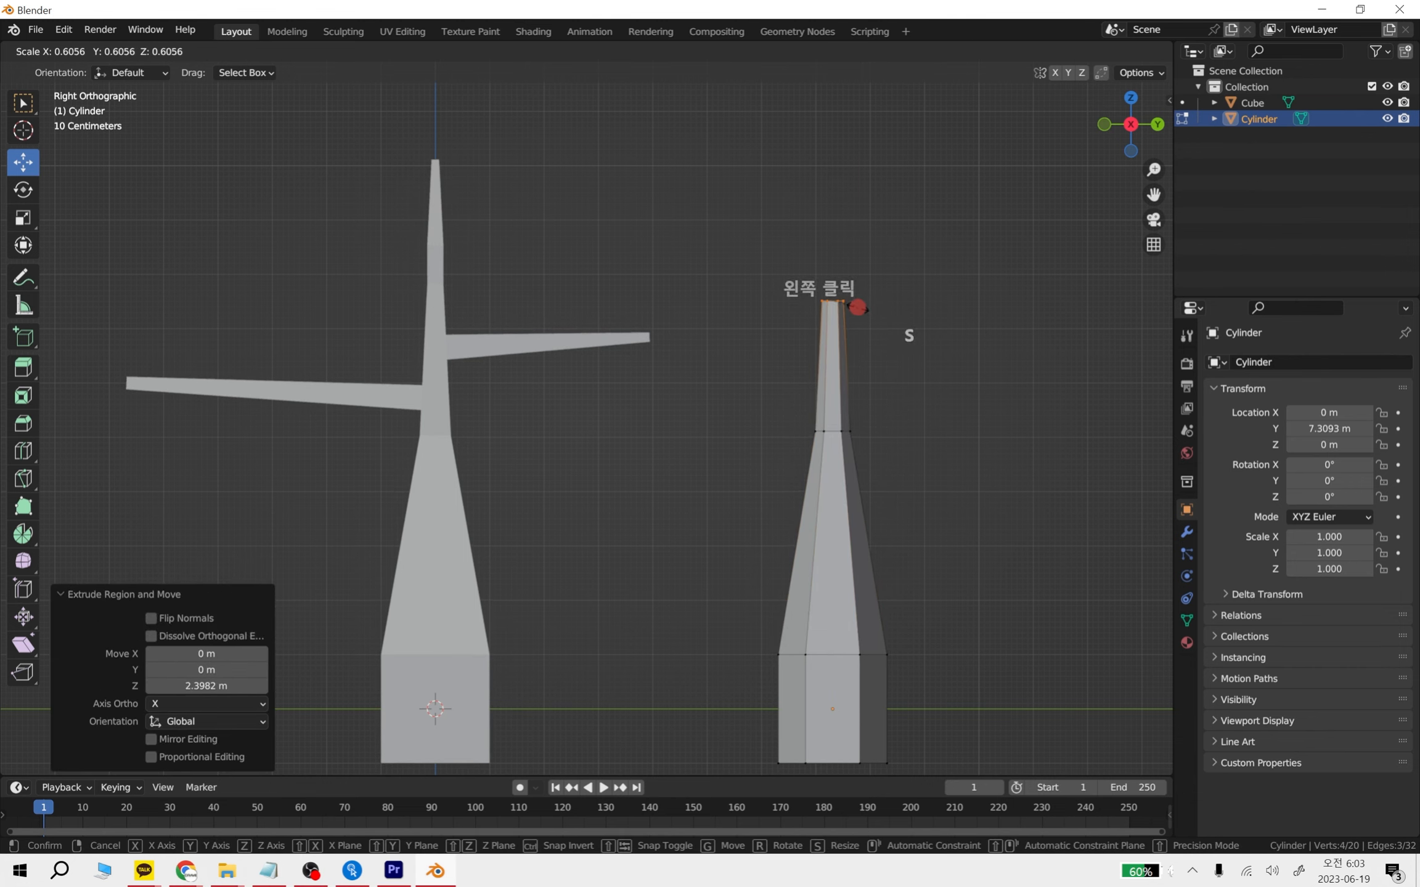
pyautogui.click(857, 308)
# Extrude the trunk's tip another 2.62 m along Z and scale it to about 0.64
pyautogui.press('e')
pyautogui.press('z')
pyautogui.click(861, 165)
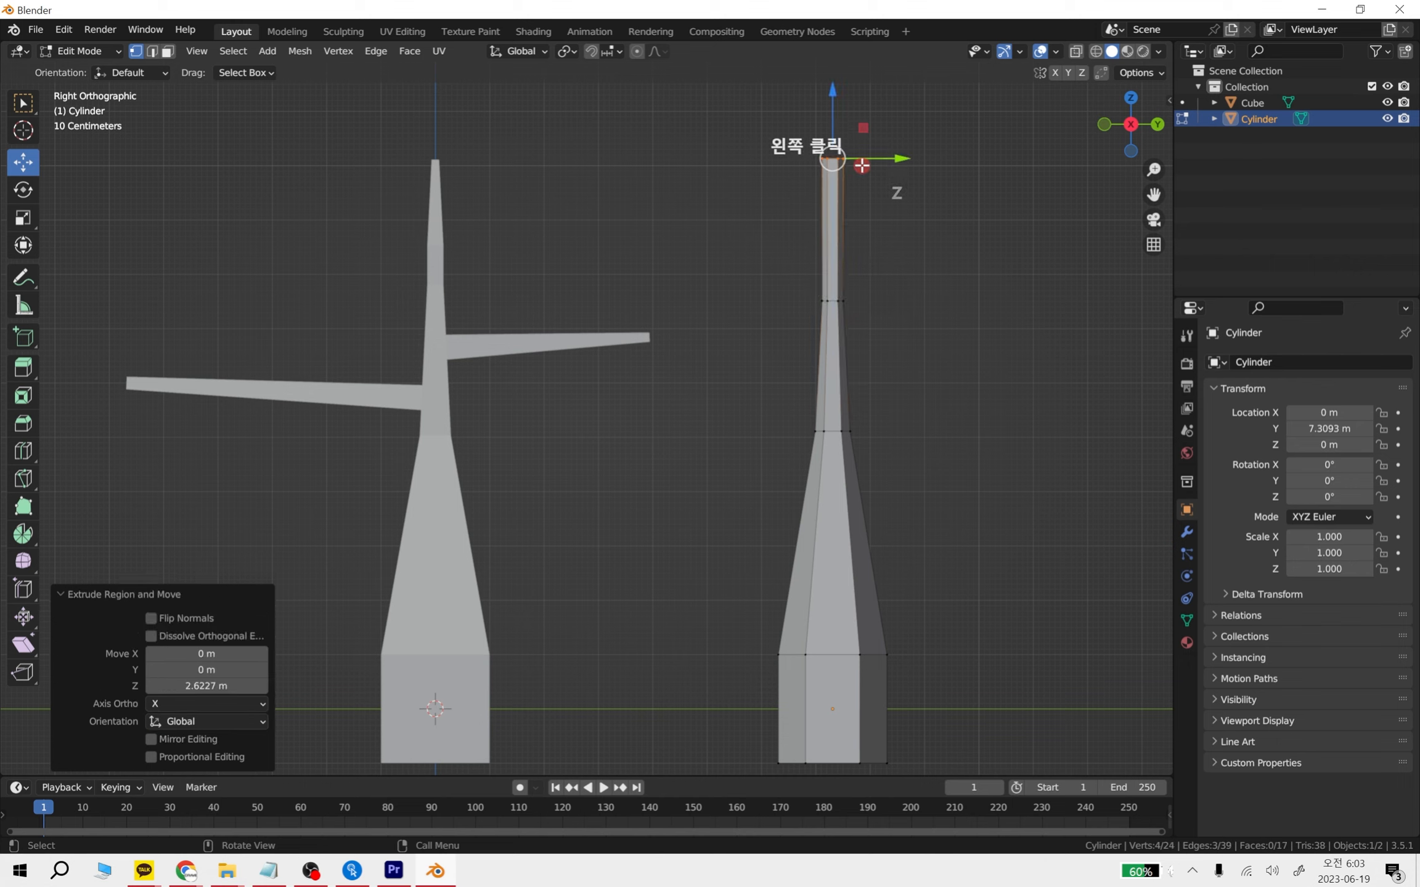
pyautogui.press('s')
pyautogui.click(853, 160)
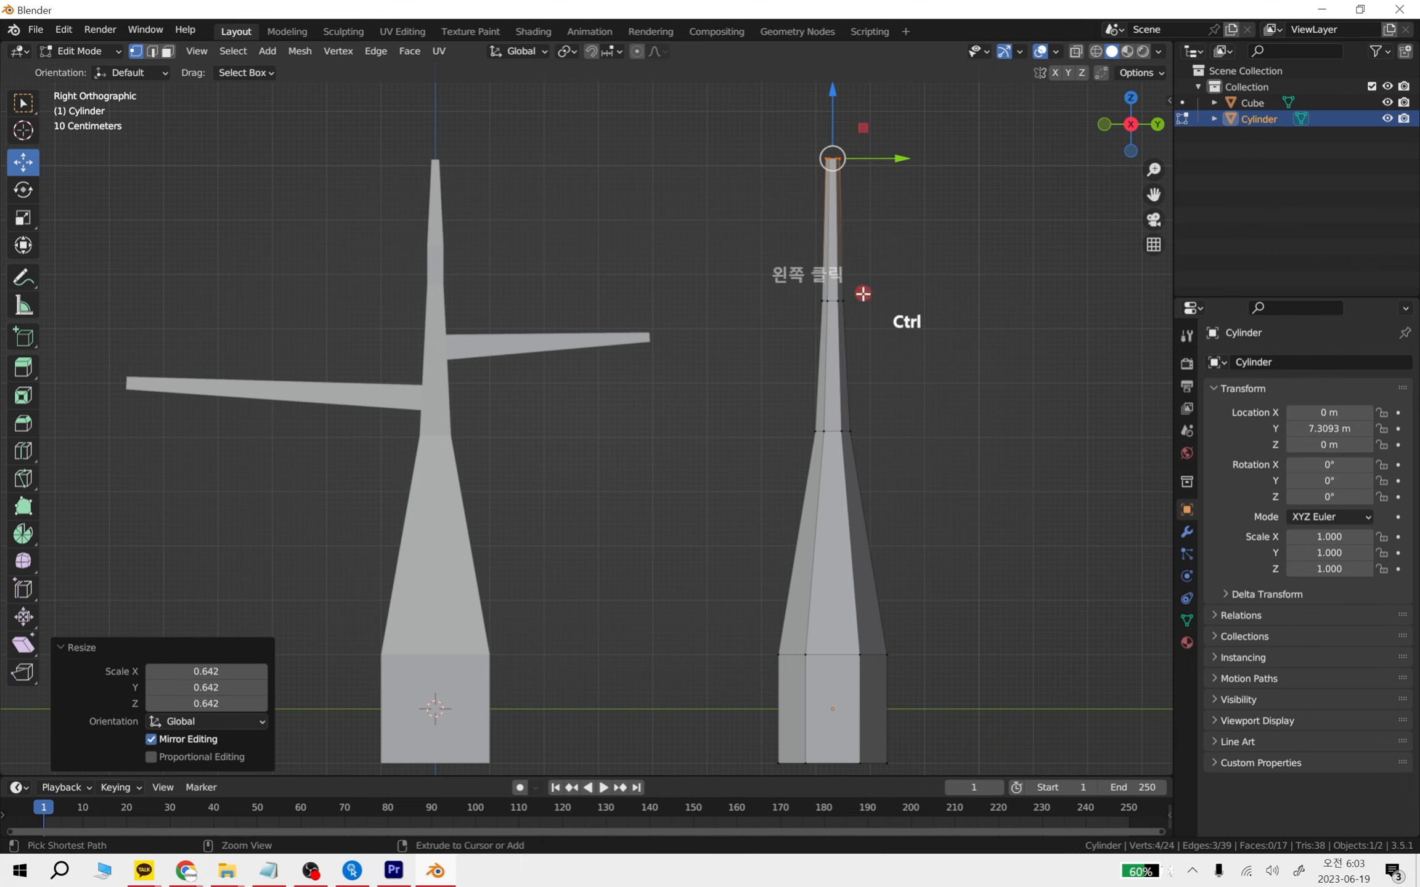
# Add four evenly spaced loop cuts to the cylinder trunk's middle section
pyautogui.hotkey('ctrl', 'r')
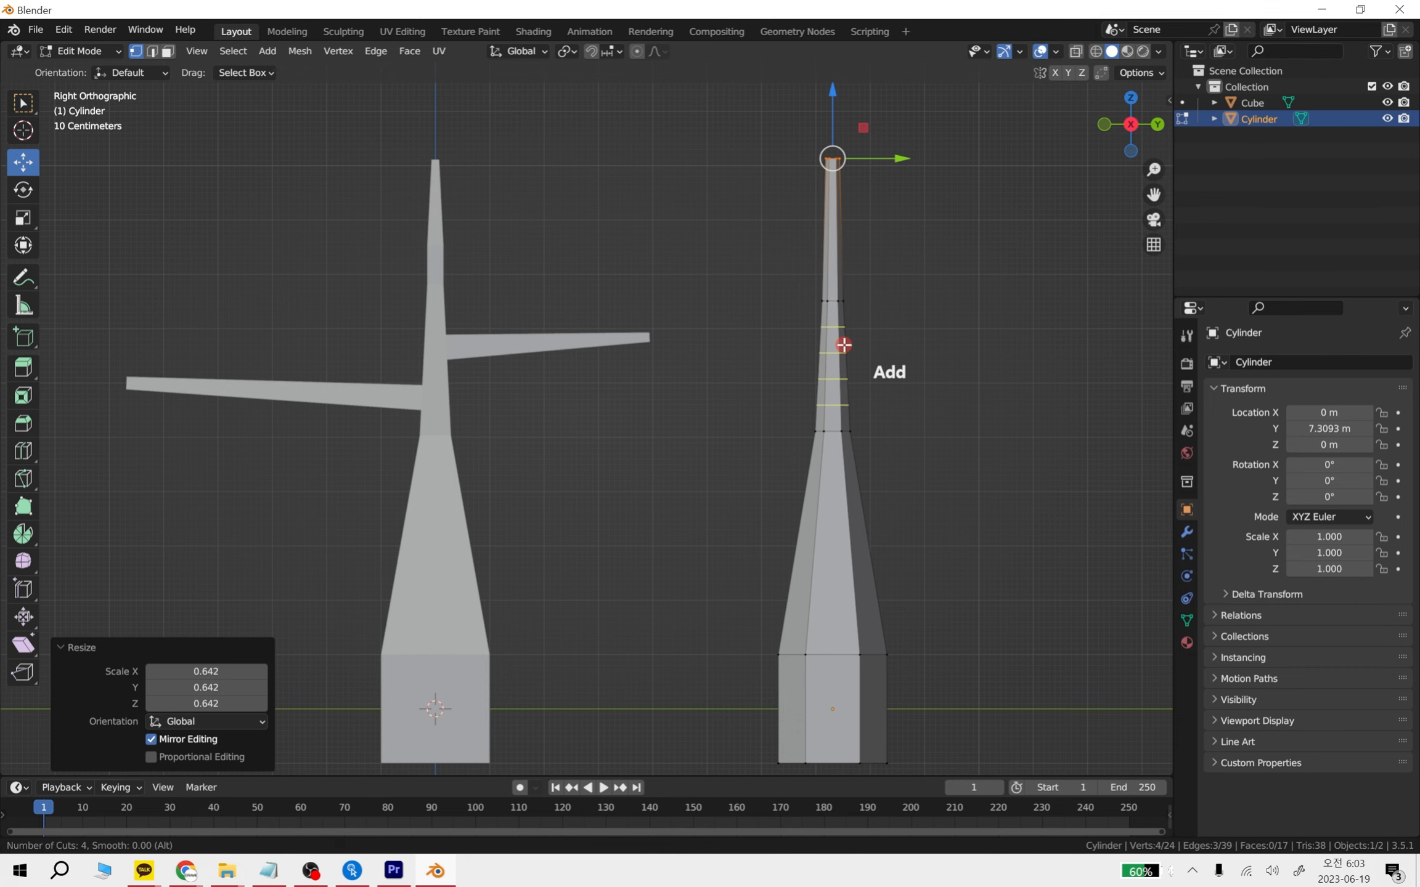
pyautogui.click(844, 345)
pyautogui.click(907, 351)
# In face selection, extrude a divided trunk face about 3.15 m into a branch, tapering its tip to about 0.36 and raising it 0.91 m
pyautogui.moveTo(926, 358); pyautogui.dragTo(832, 455, button='middle')
pyautogui.click(167, 51)
pyautogui.click(738, 365)
pyautogui.press('e')
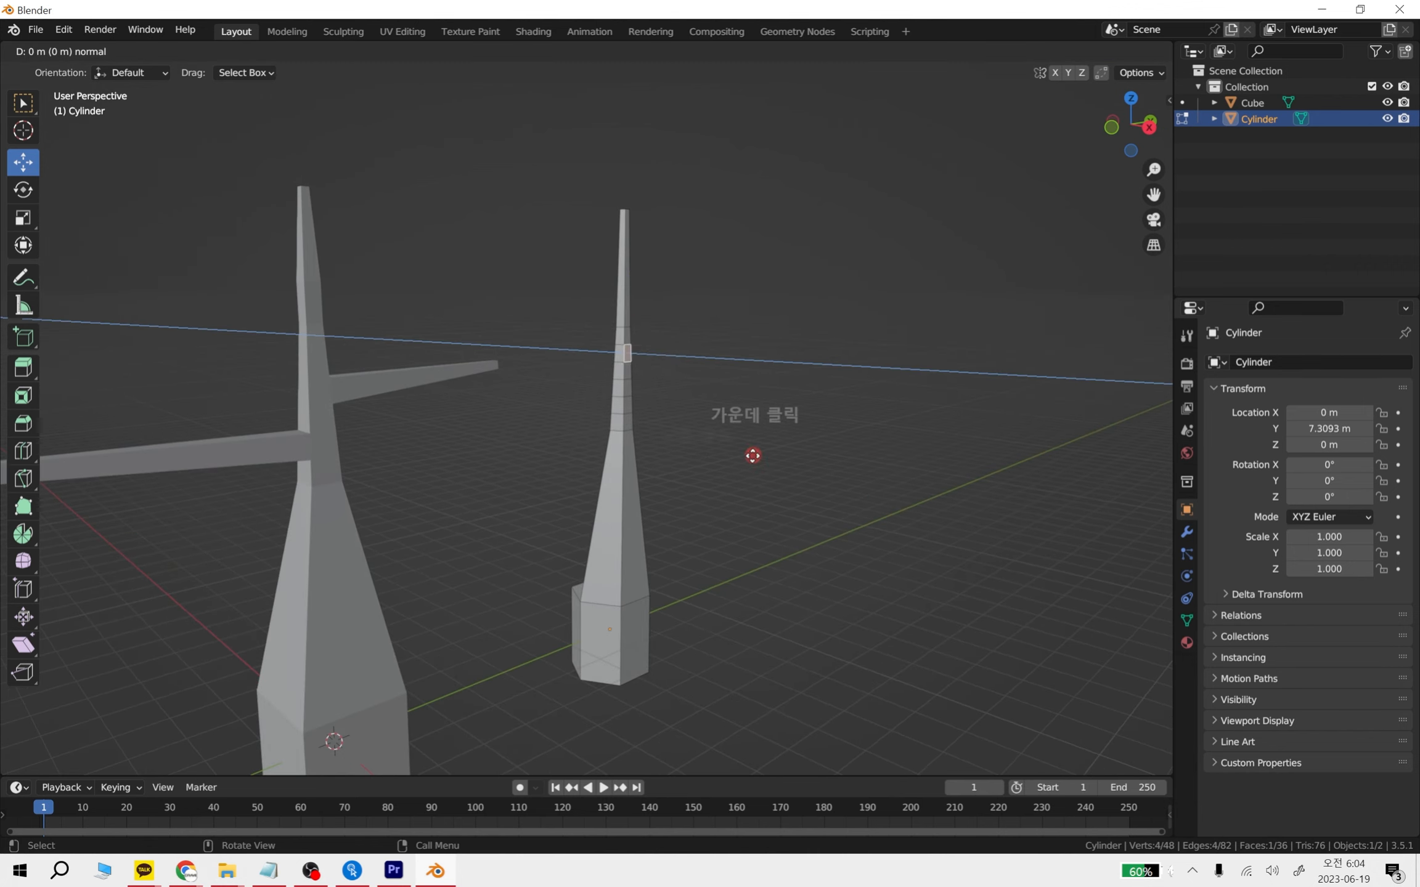
pyautogui.click(868, 450)
pyautogui.press('s')
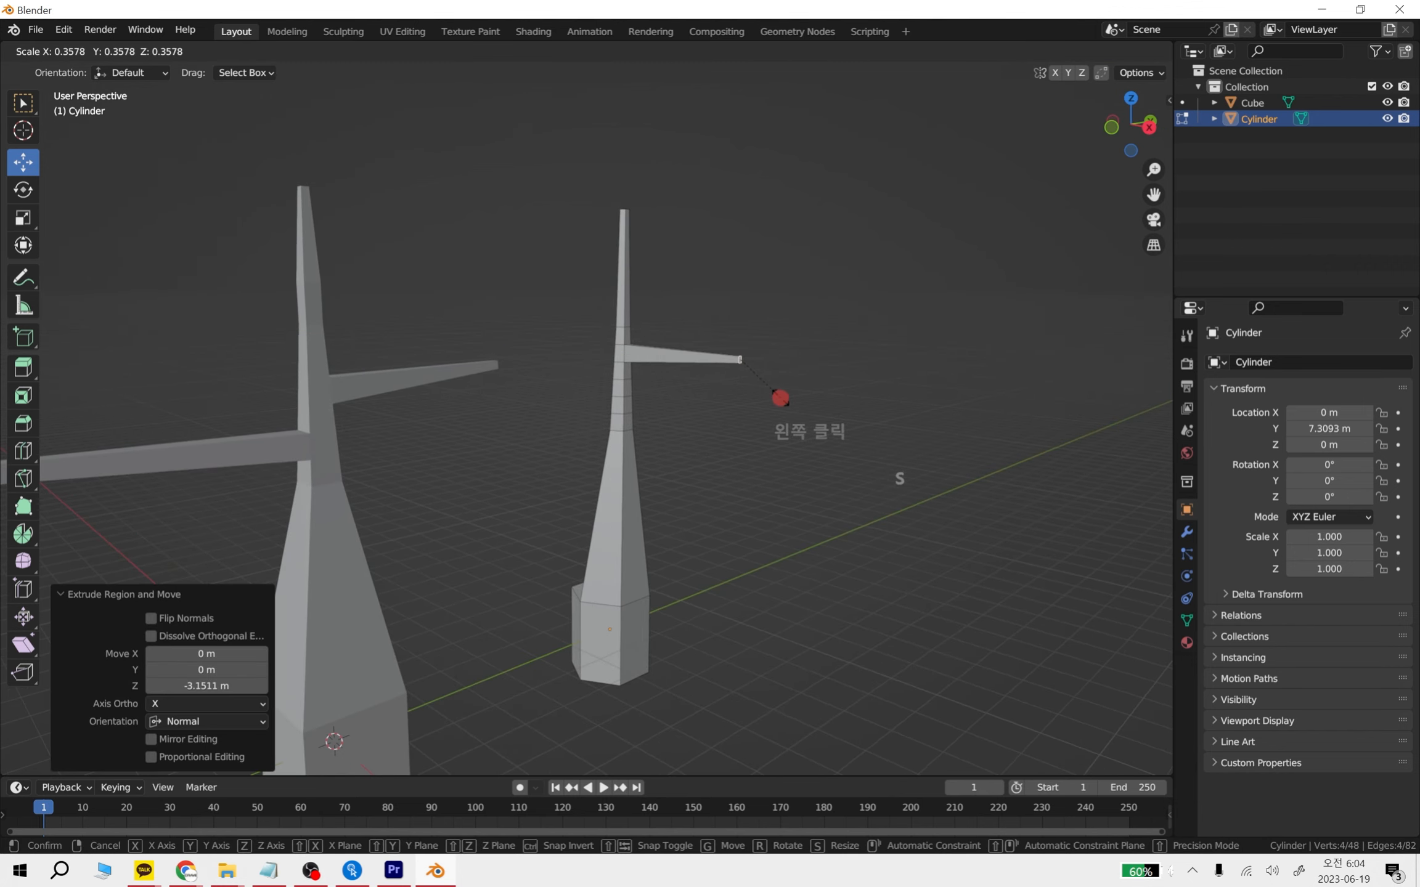
pyautogui.click(780, 398)
pyautogui.moveTo(732, 295); pyautogui.dragTo(737, 251)
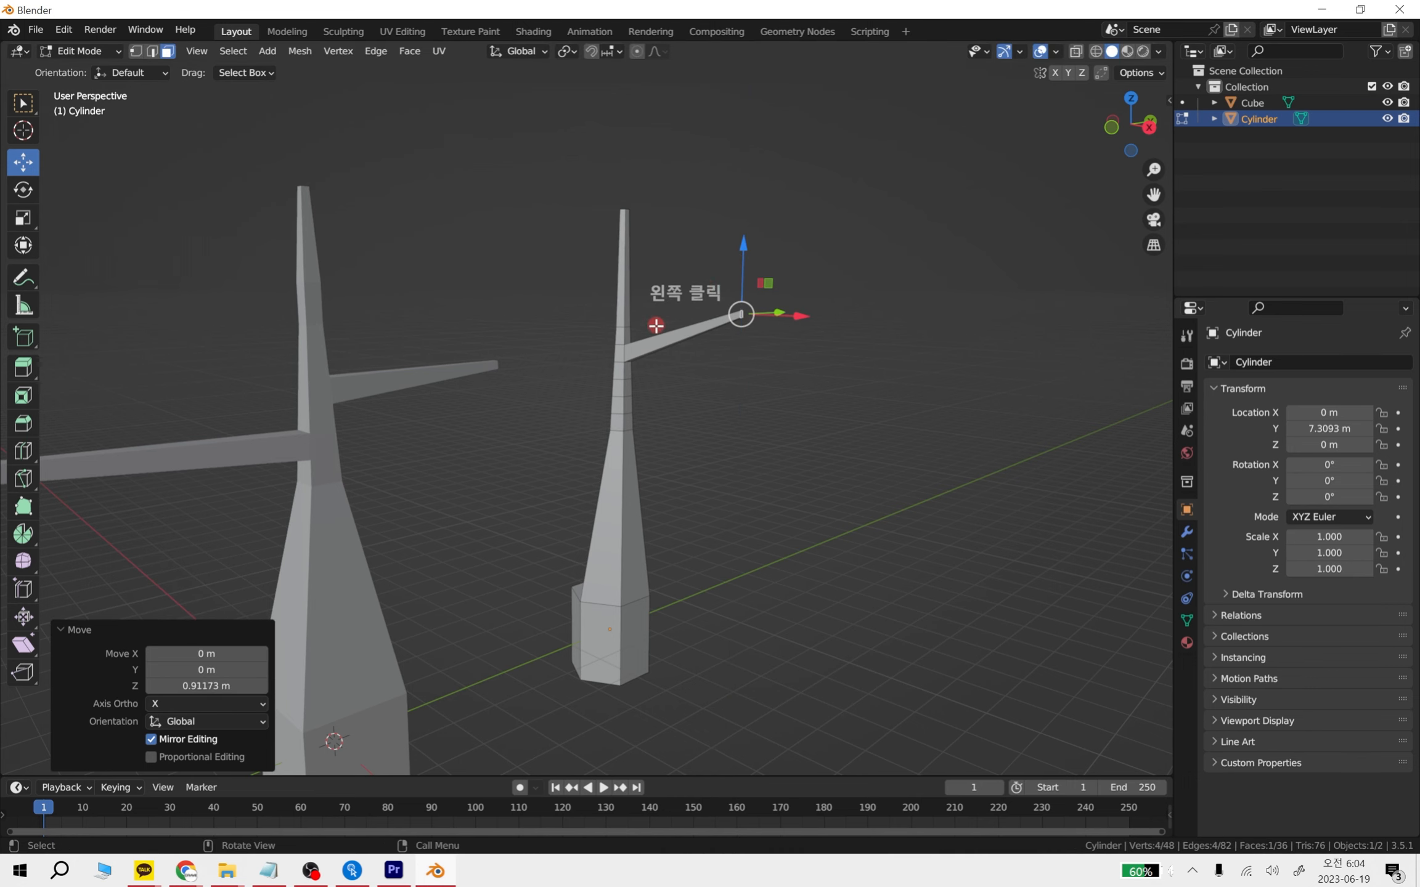
# Extrude another trunk face about 2.91 m into a second branch, scaling its tip to about 0.45 and raising it
pyautogui.click(629, 376)
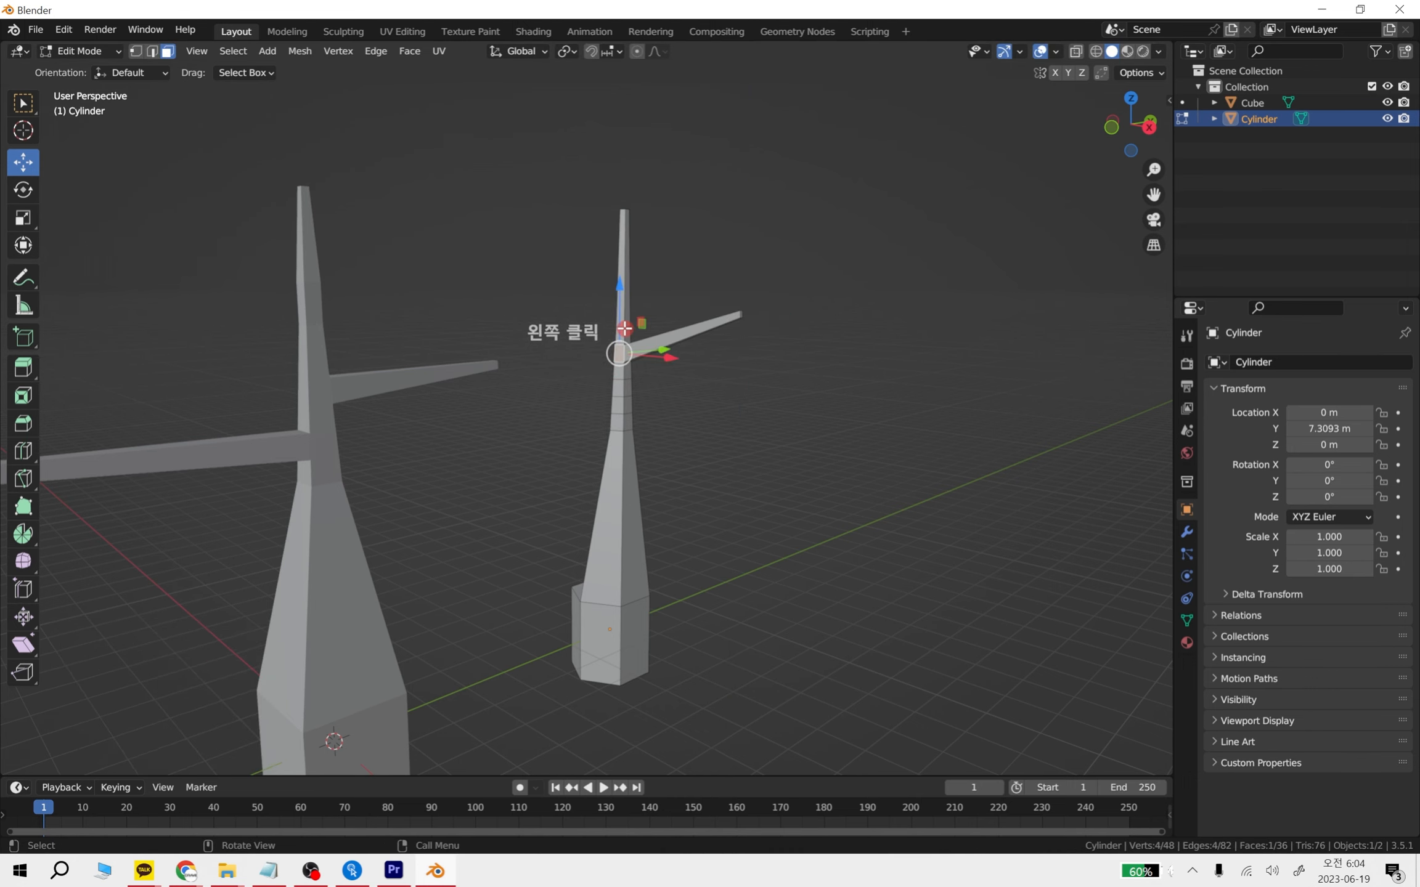
pyautogui.moveTo(655, 350); pyautogui.dragTo(612, 371, button='middle')
pyautogui.press('e')
pyautogui.click(554, 343)
pyautogui.press('s')
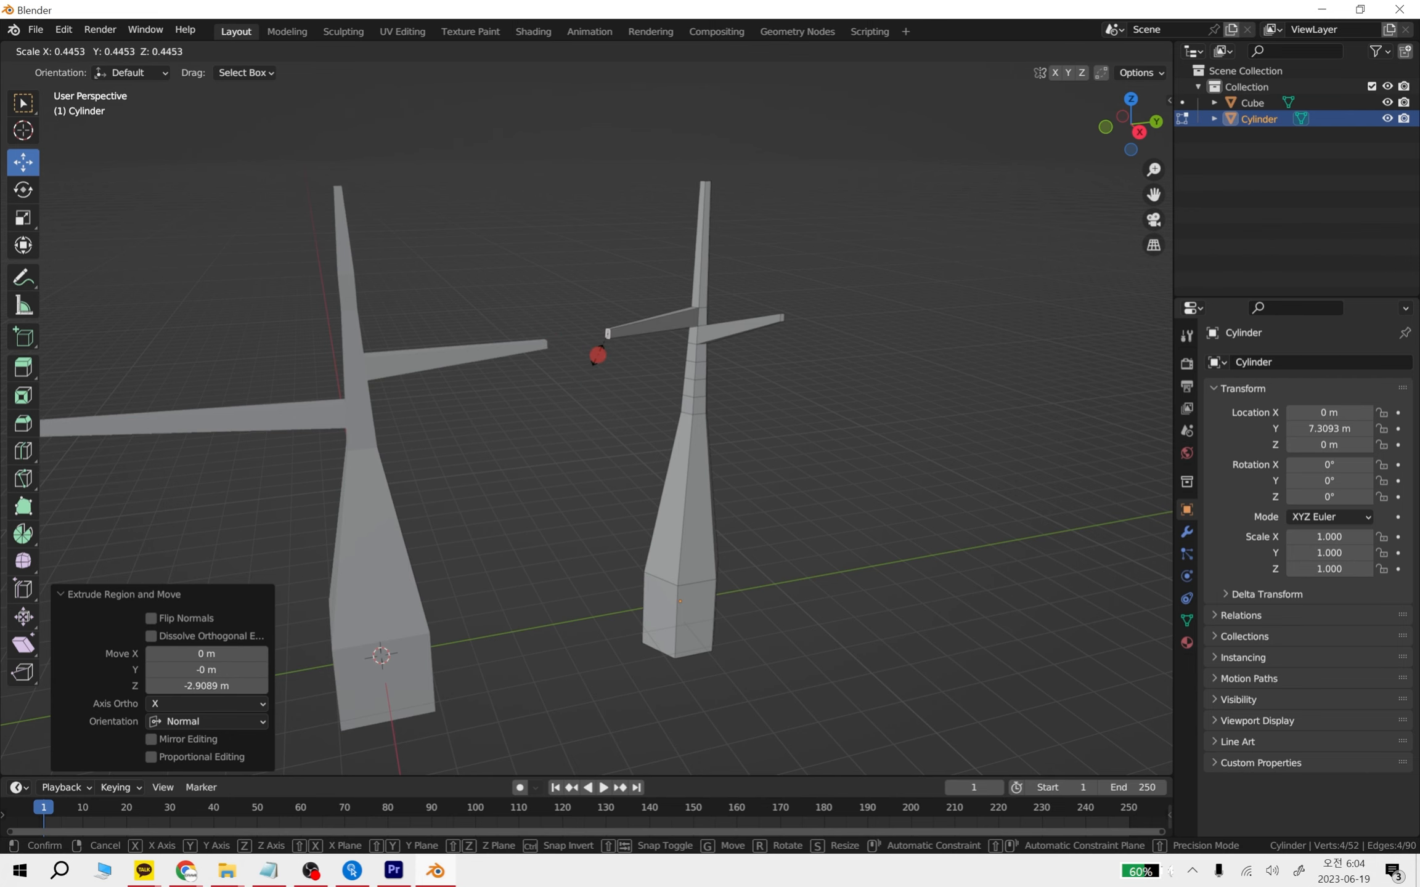
pyautogui.click(599, 353)
pyautogui.moveTo(610, 300); pyautogui.dragTo(608, 259)
# Extrude a third branch about 3.84 m from a trunk face, shrink its tip, and raise it about 1.44 m
pyautogui.moveTo(838, 356); pyautogui.dragTo(862, 399, button='middle')
pyautogui.click(619, 361)
pyautogui.press('e')
pyautogui.click(1029, 439)
pyautogui.press('s')
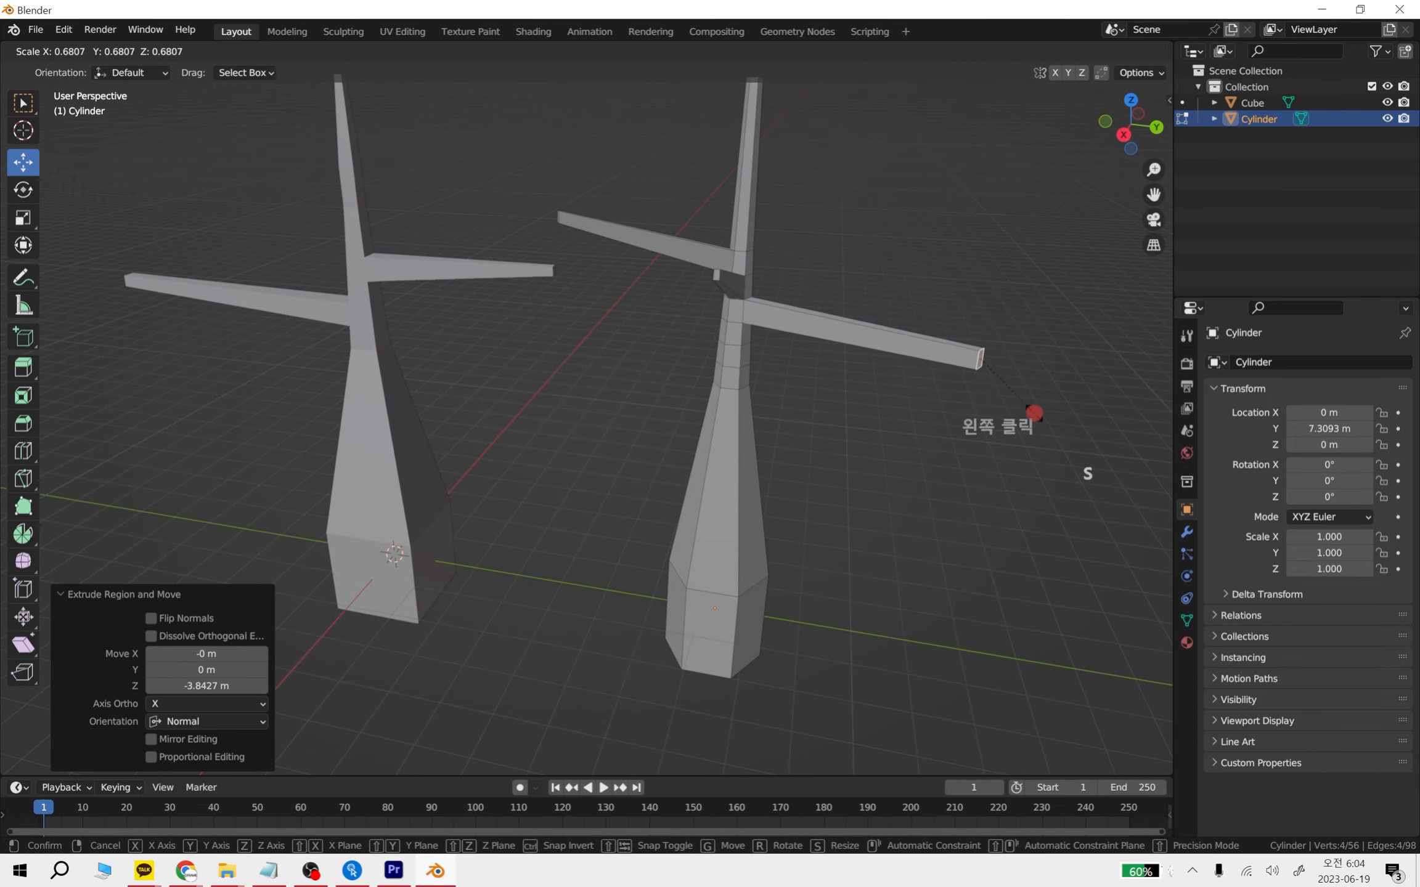
pyautogui.click(980, 361)
pyautogui.moveTo(995, 312); pyautogui.dragTo(989, 206)
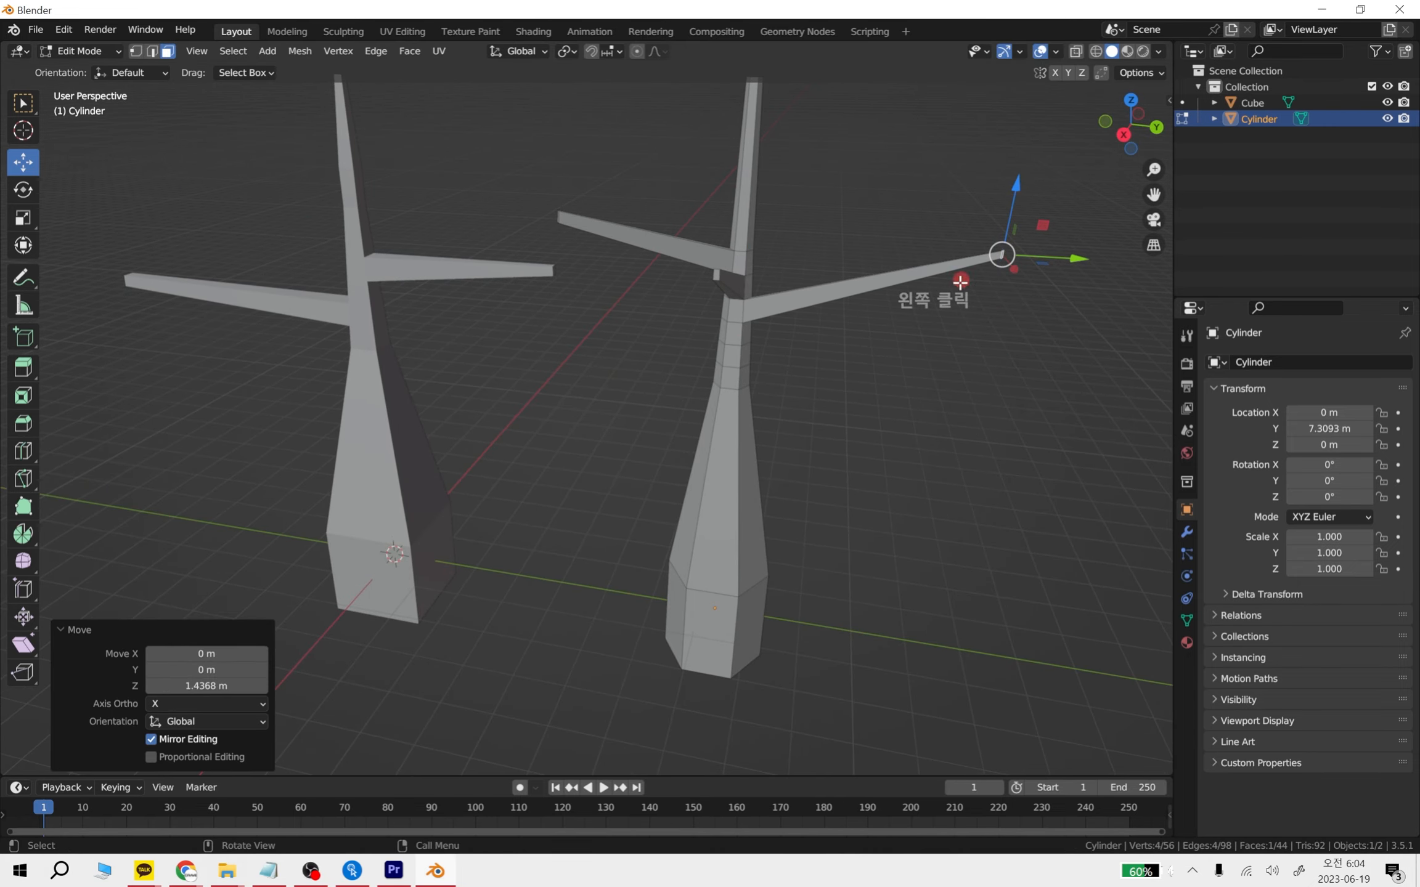
# Extrude a fourth branch about 6.23 m from a lower trunk face, shrink its tip, and move it about -6.58 m along Y
pyautogui.keyDown('shift'); pyautogui.moveTo(967, 283); pyautogui.dragTo(615, 316, button='middle'); pyautogui.keyUp('shift')
pyautogui.click(615, 320)
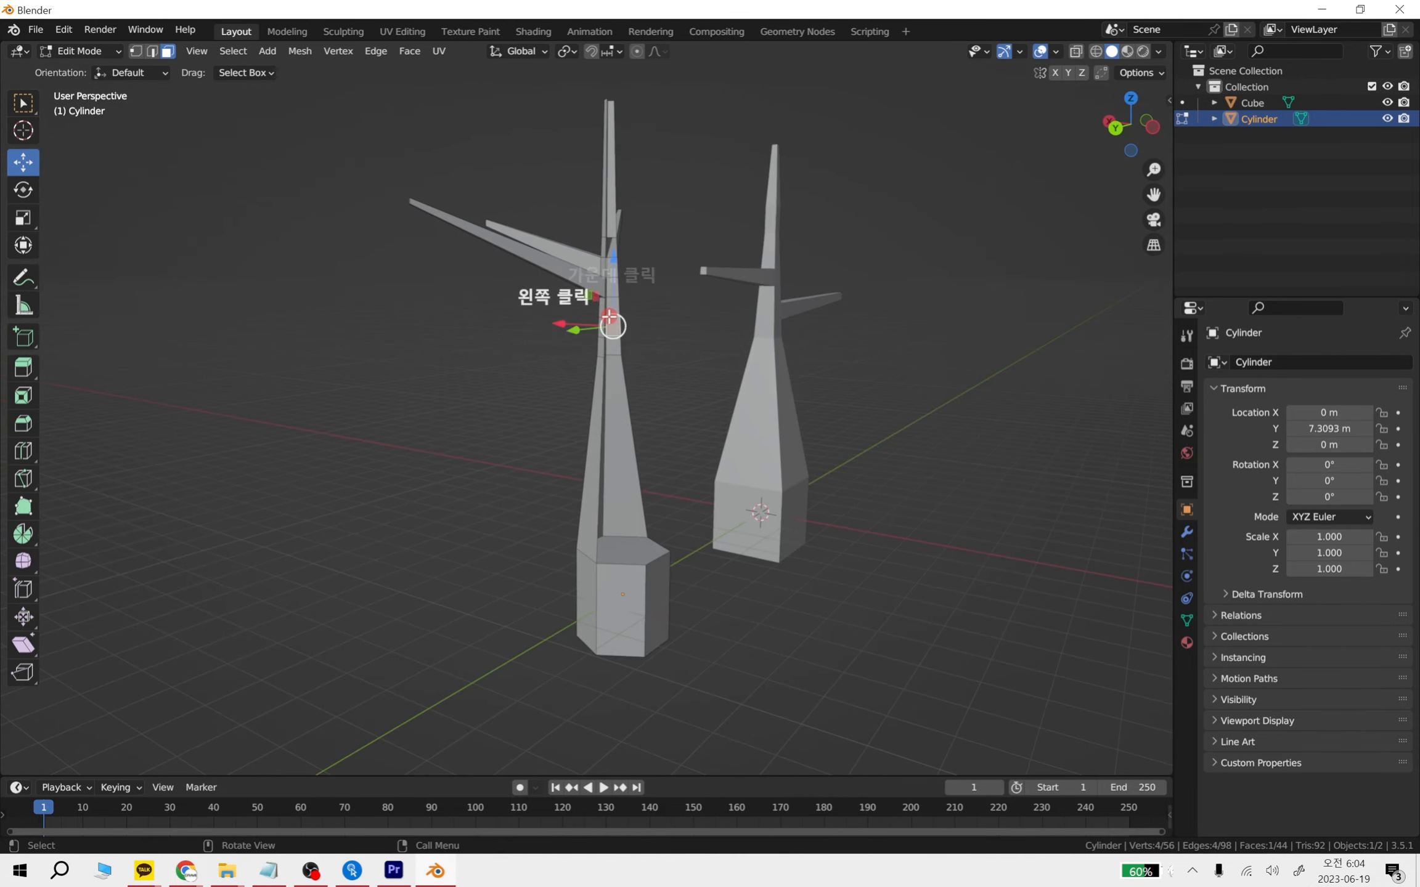
pyautogui.press('e')
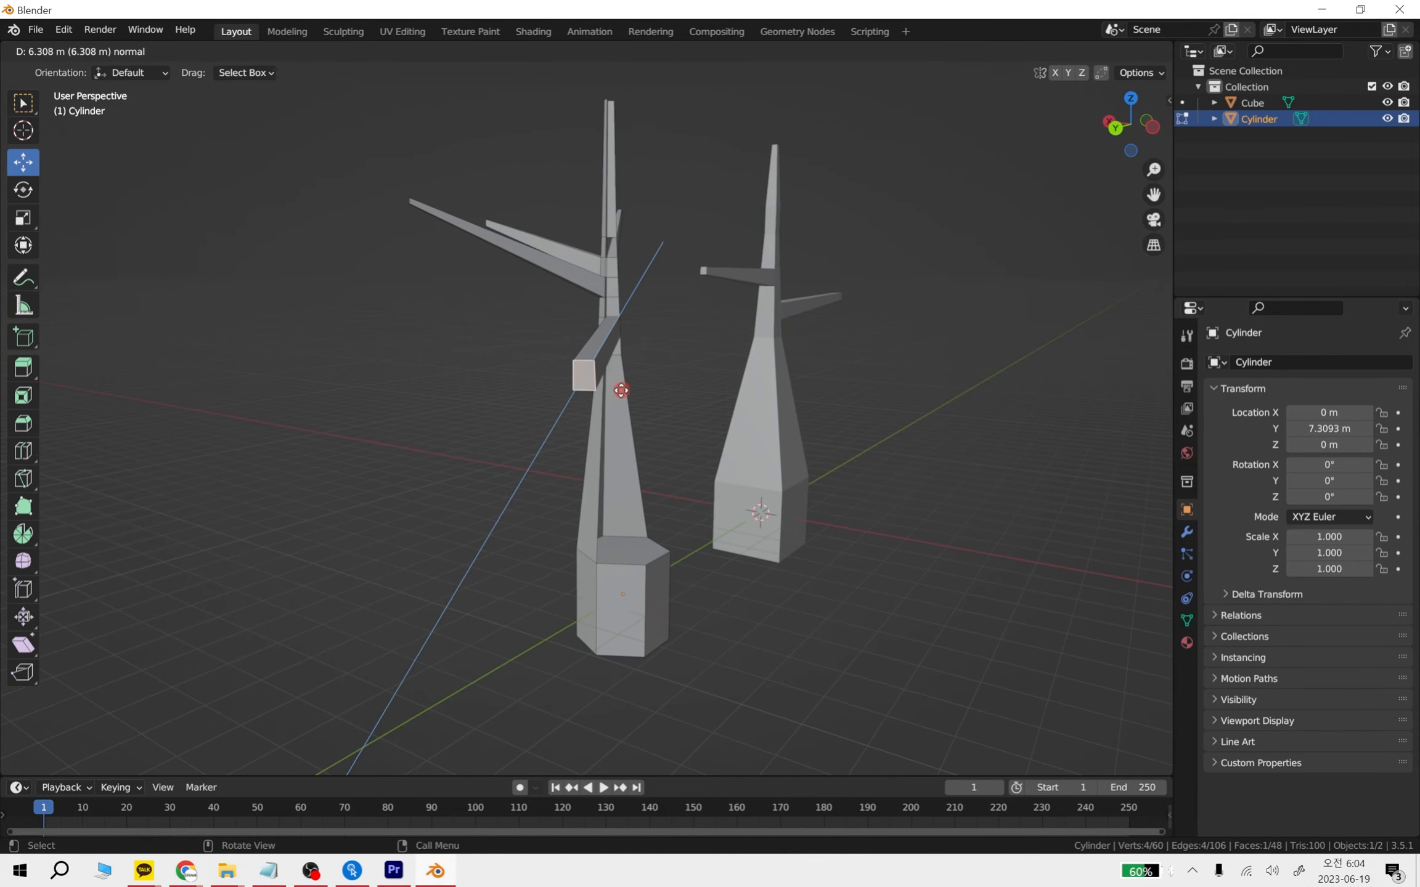
pyautogui.click(617, 390)
pyautogui.moveTo(617, 390); pyautogui.dragTo(788, 403, button='middle')
pyautogui.press('s')
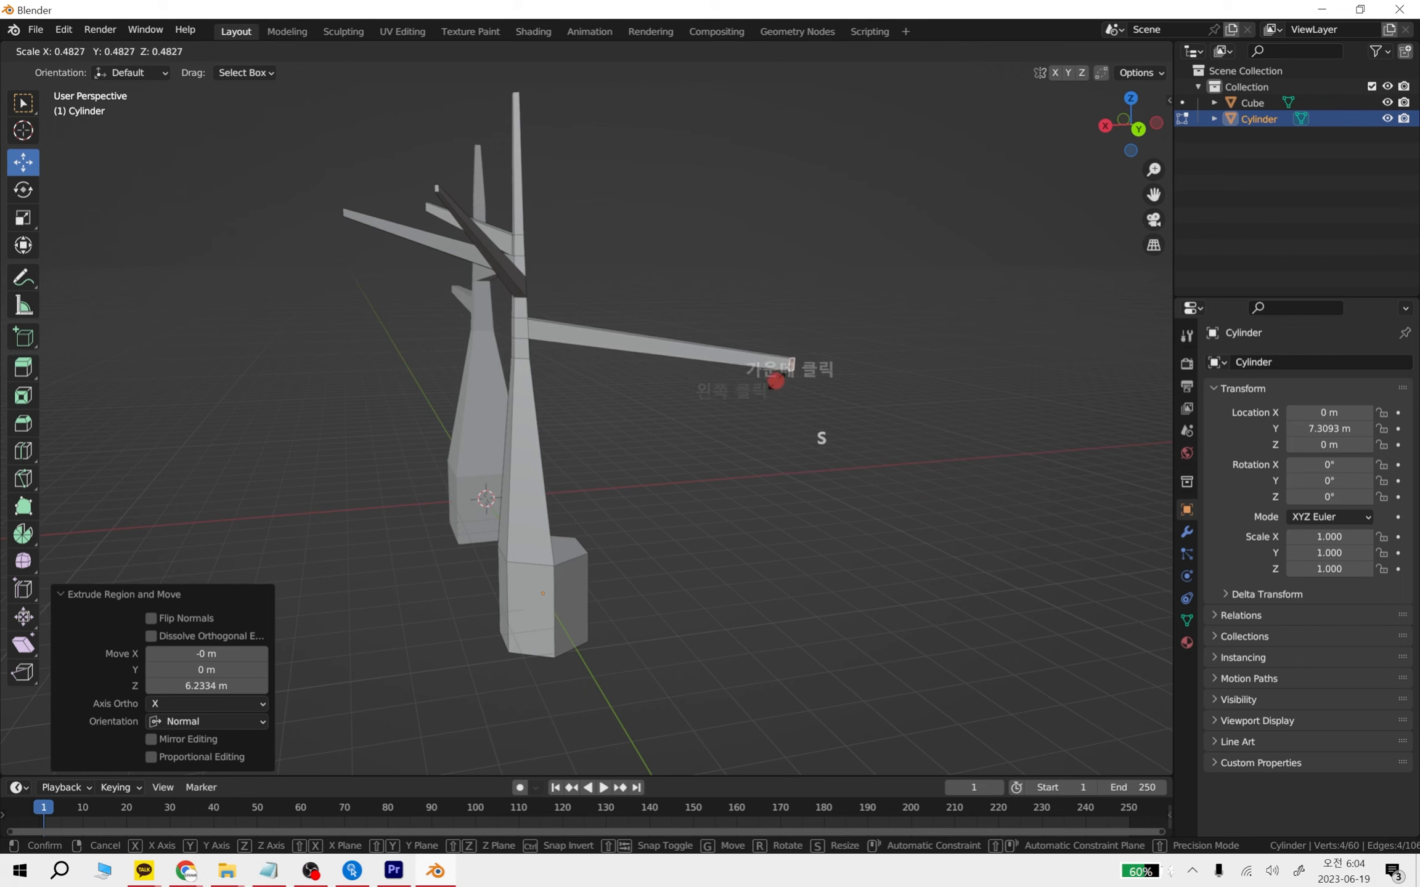
pyautogui.click(779, 378)
pyautogui.moveTo(821, 372); pyautogui.dragTo(658, 355)
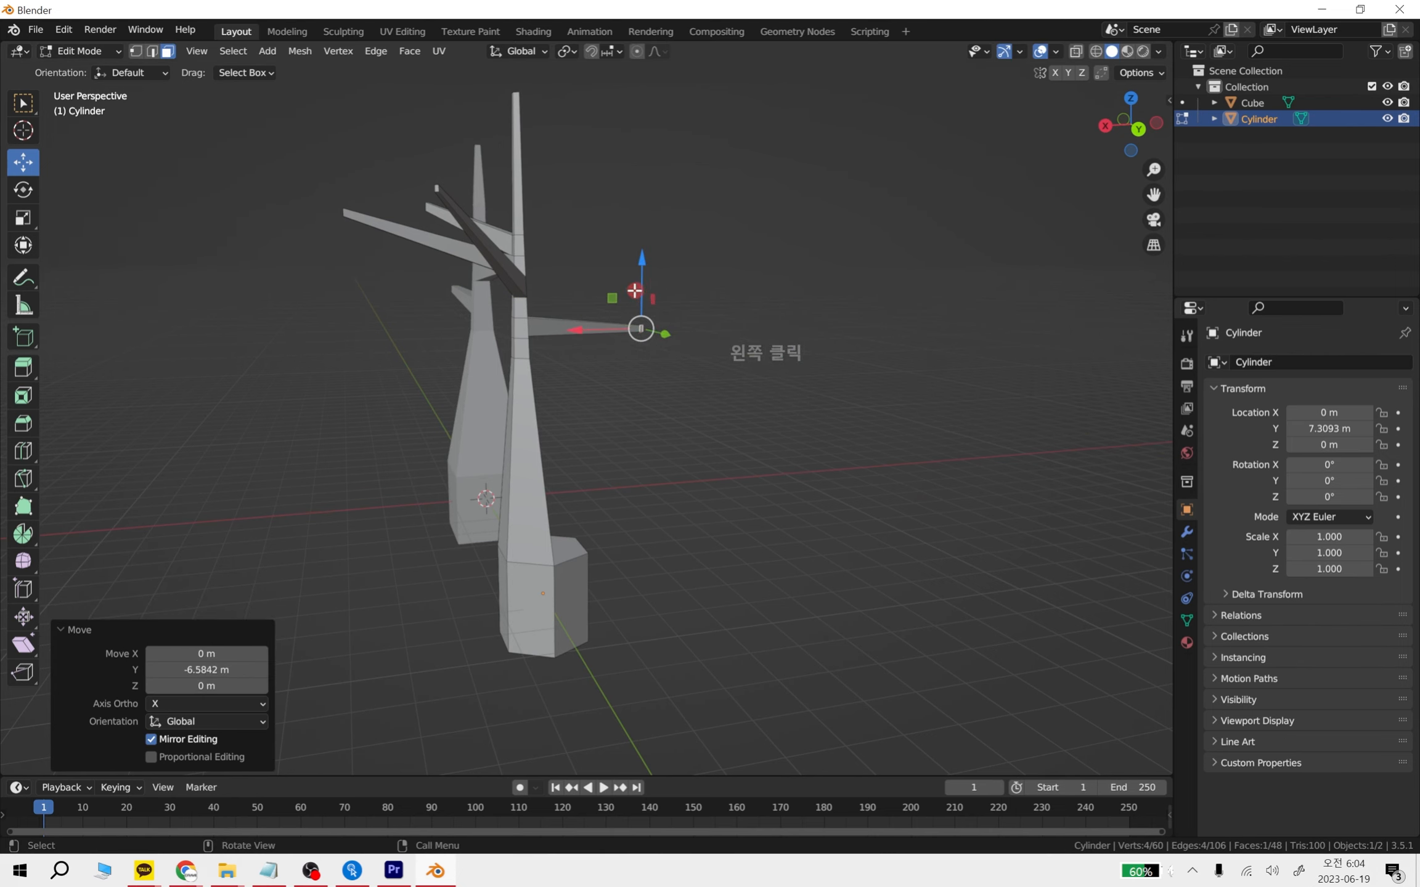
# Raise the fourth branch's tip about 1.13 m along Z and deselect it
pyautogui.moveTo(635, 291); pyautogui.dragTo(640, 232)
pyautogui.moveTo(580, 442); pyautogui.dragTo(709, 407, button='middle')
pyautogui.keyDown('shift'); pyautogui.moveTo(631, 456); pyautogui.dragTo(832, 424, button='middle'); pyautogui.keyUp('shift')
pyautogui.scroll(-2, 739, 422)
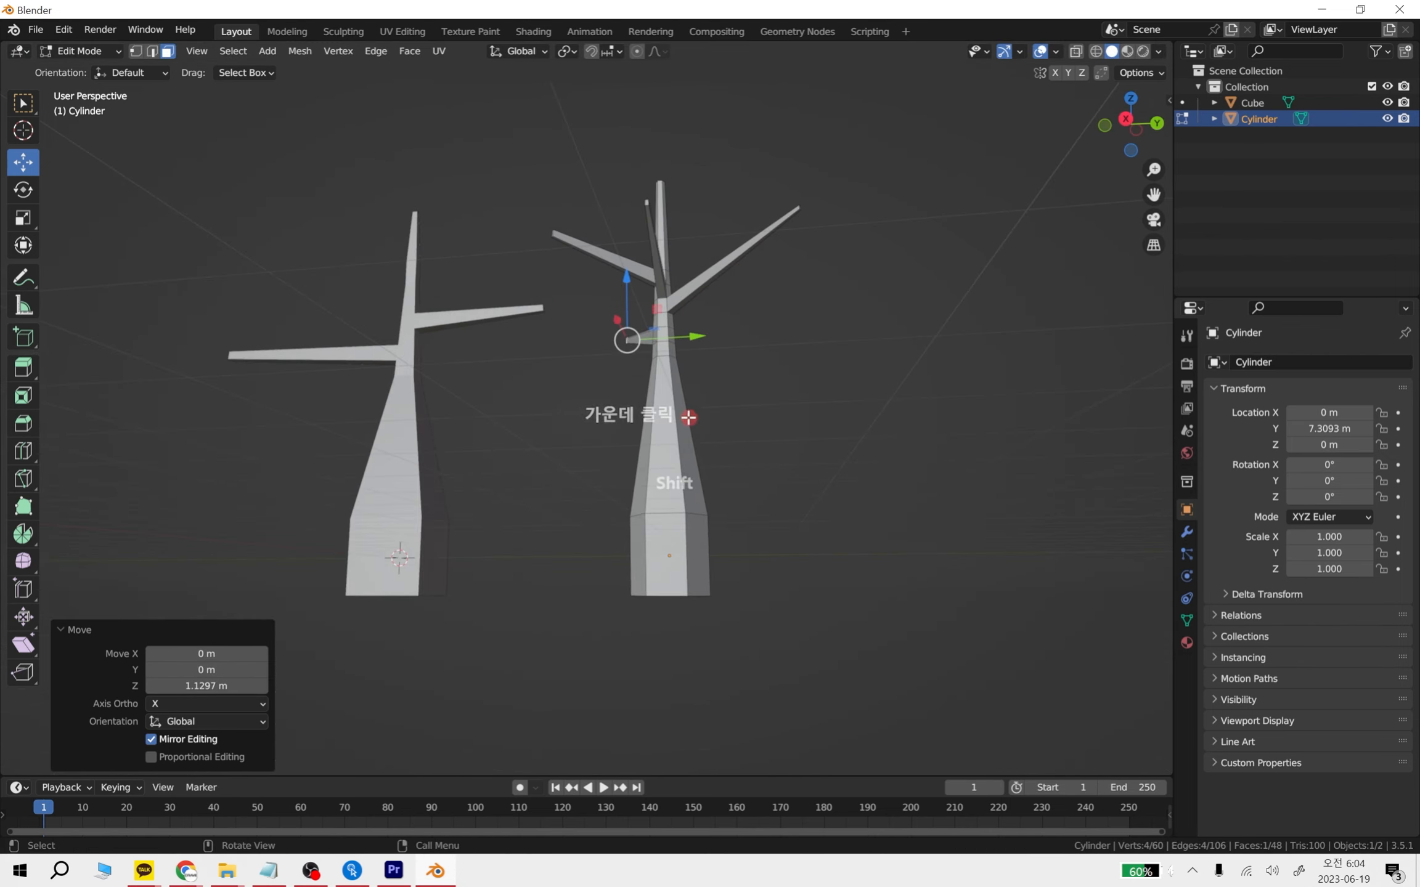
pyautogui.moveTo(643, 415); pyautogui.dragTo(858, 491, button='middle')
pyautogui.click(858, 491)
# Leave Edit Mode, select both tree objects, and delete them
pyautogui.hotkey('shift', 'a')
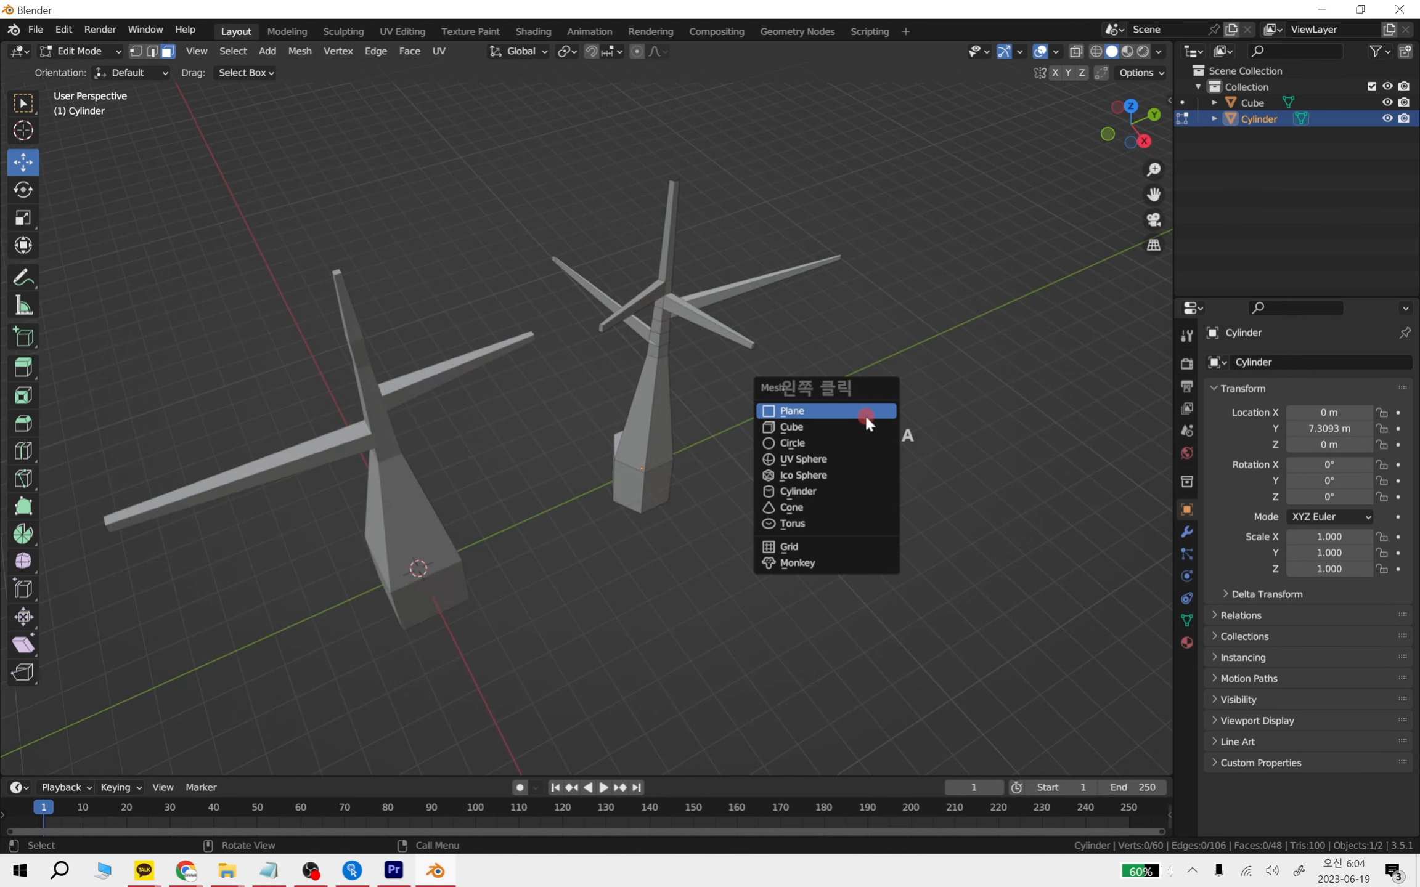
pyautogui.press('Tab')
pyautogui.click(690, 591)
pyautogui.hotkey('shift', 'a')
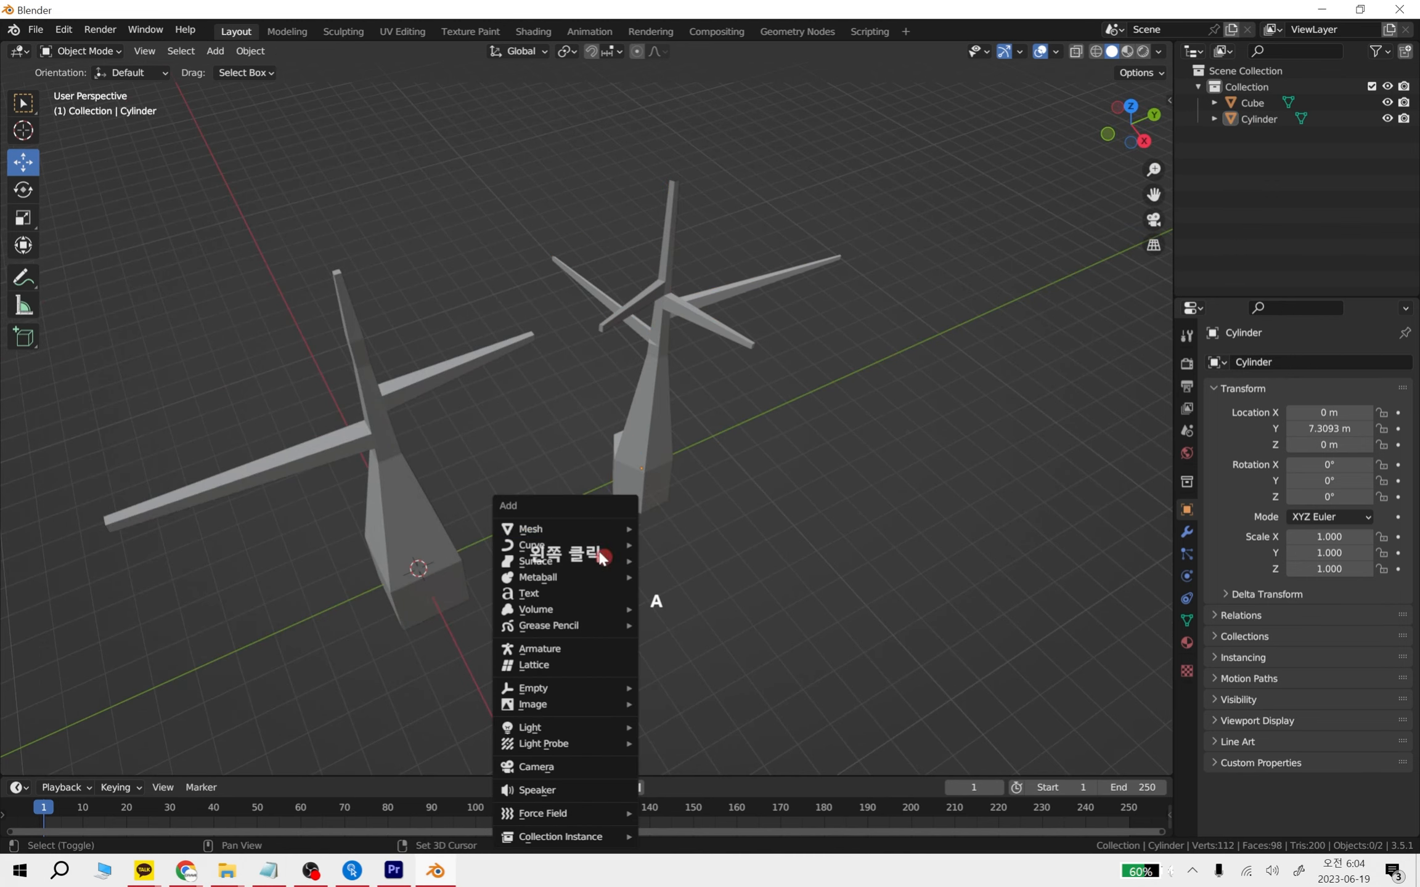
pyautogui.moveTo(584, 528)
pyautogui.click(517, 388)
pyautogui.moveTo(517, 388); pyautogui.dragTo(851, 587, button='middle')
pyautogui.moveTo(903, 636); pyautogui.dragTo(328, 171)
pyautogui.press('Delete')
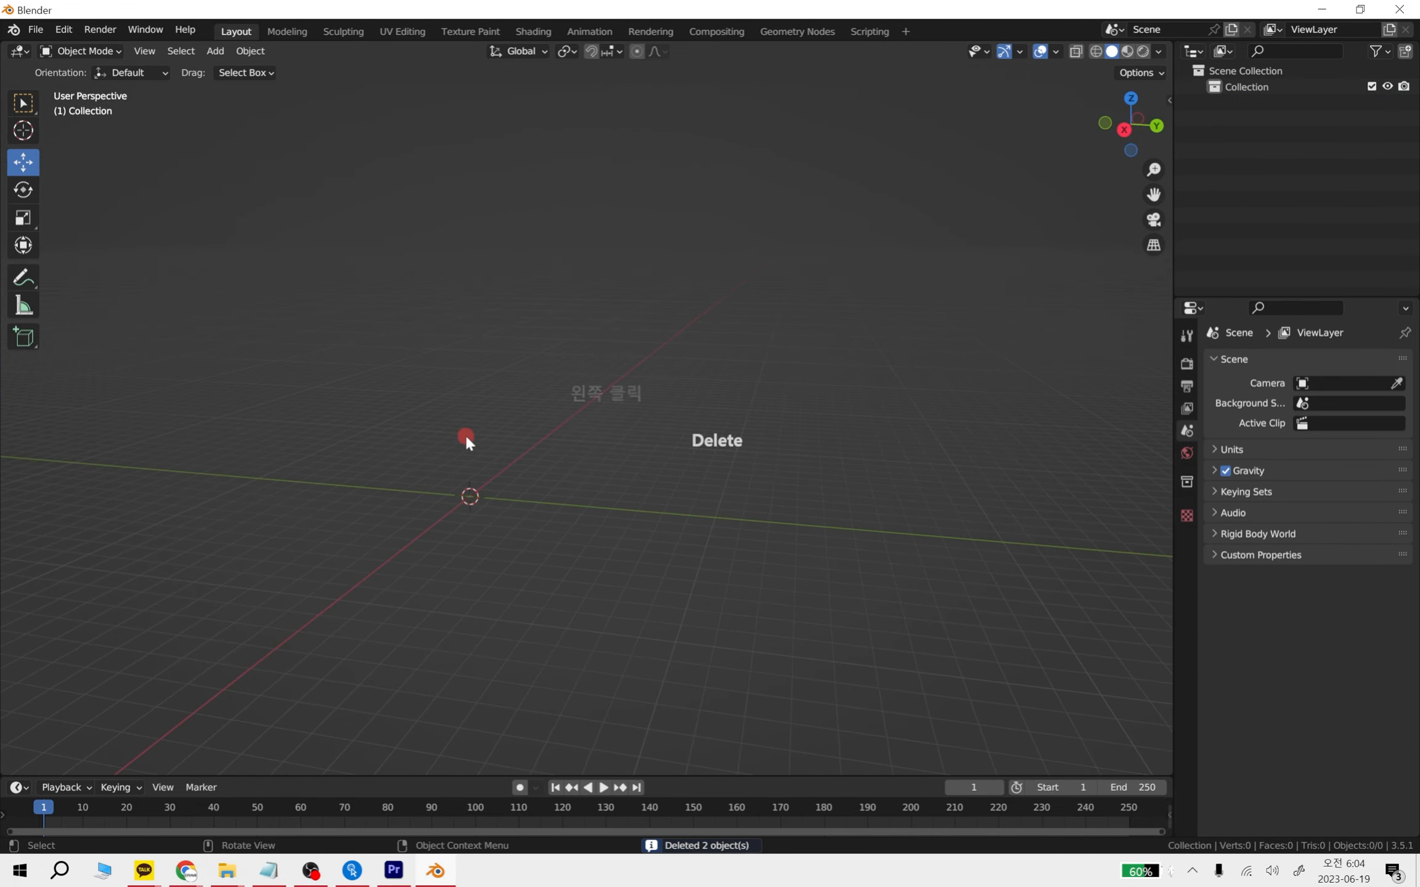
# Add a cube to the empty scene and open it in Edit Mode
pyautogui.hotkey('shift', 'a')
pyautogui.moveTo(445, 439)
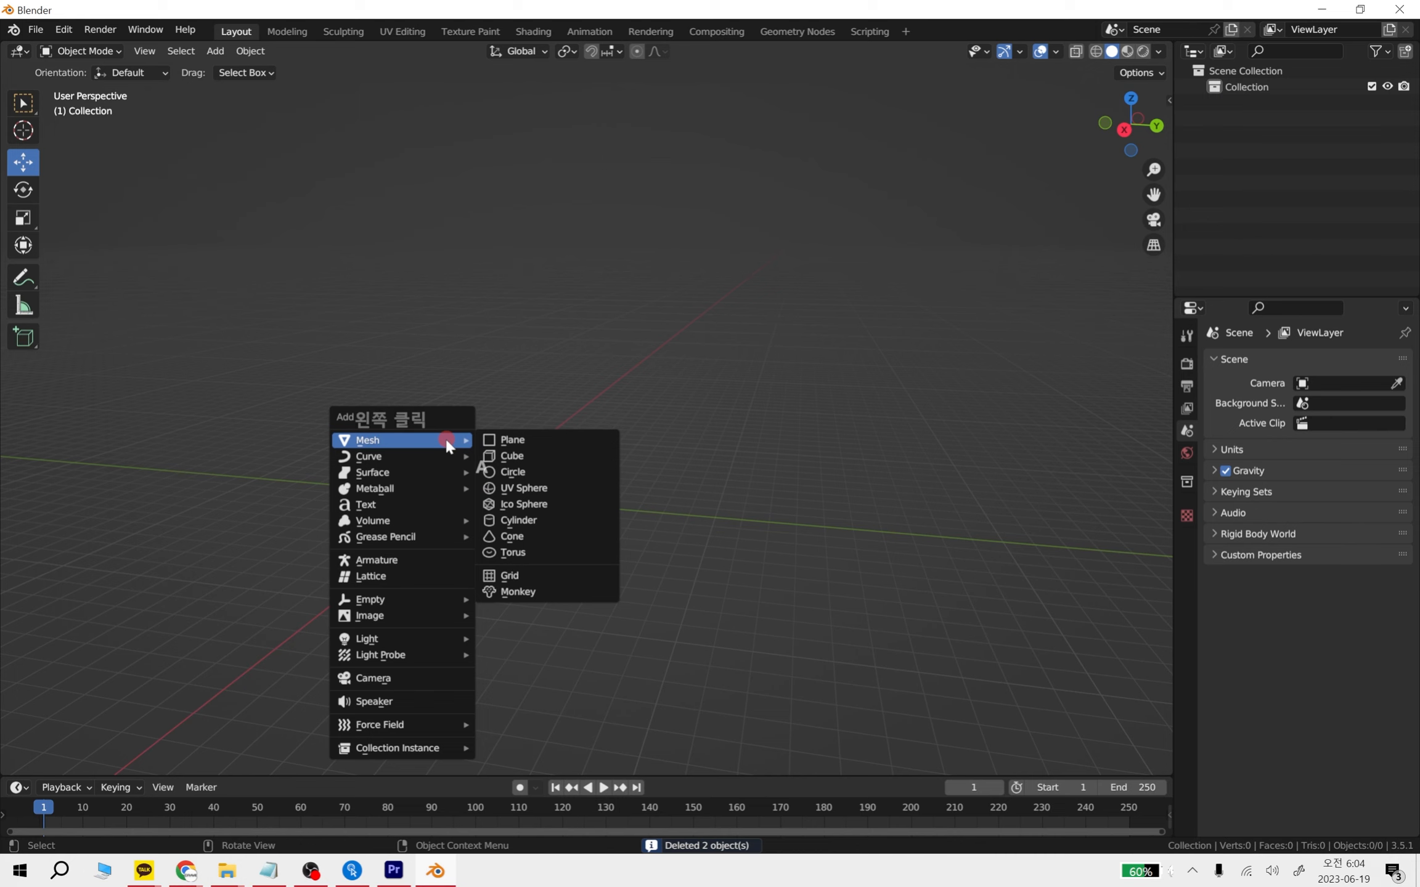
pyautogui.click(528, 457)
pyautogui.moveTo(669, 529); pyautogui.dragTo(637, 497, button='middle')
pyautogui.press('Tab')
pyautogui.scroll(3, 657, 472)
pyautogui.scroll(2, 658, 472)
pyautogui.click(622, 461)
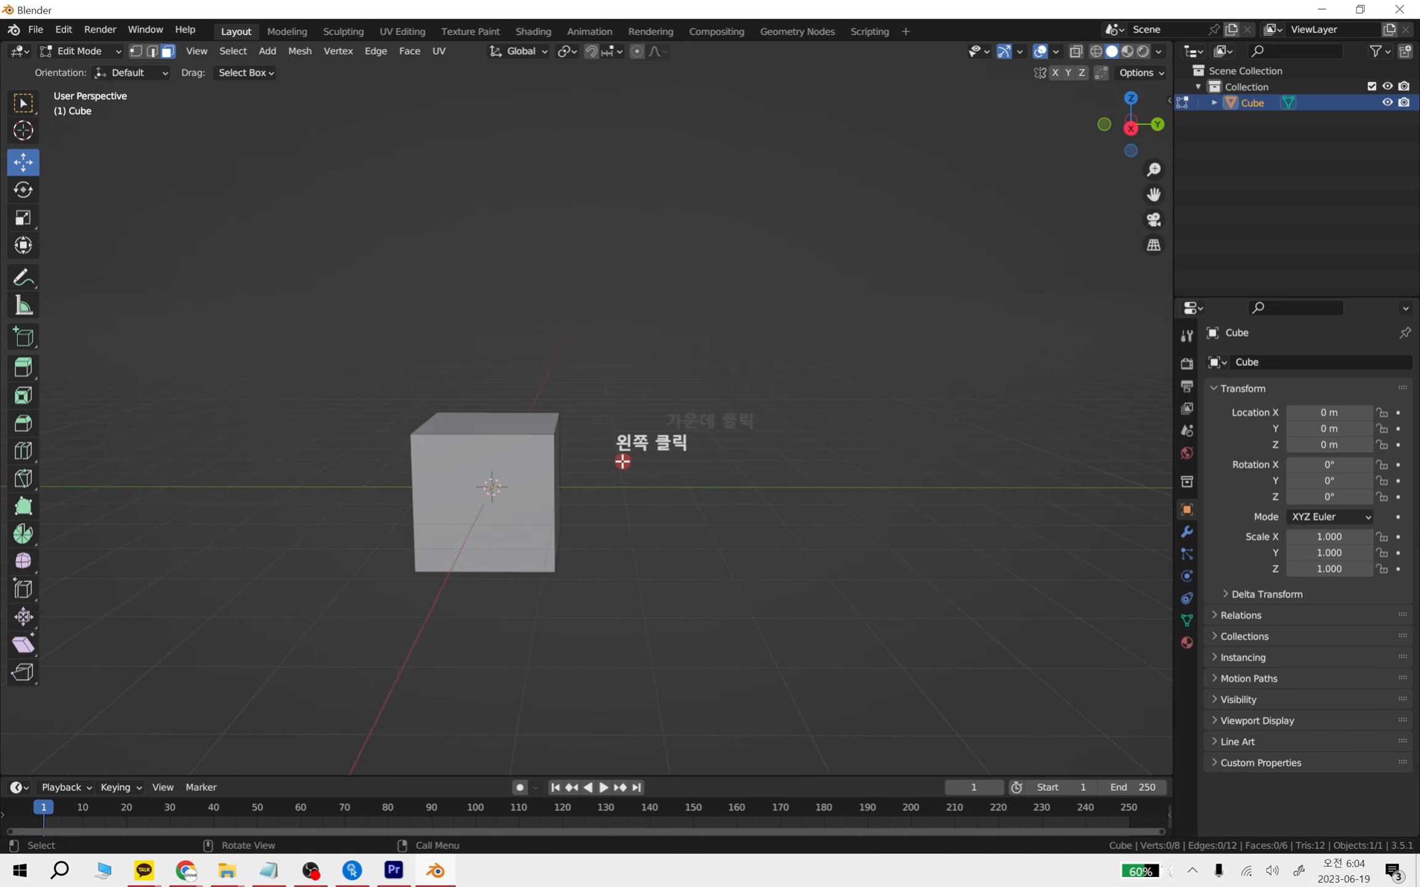
pyautogui.click(523, 457)
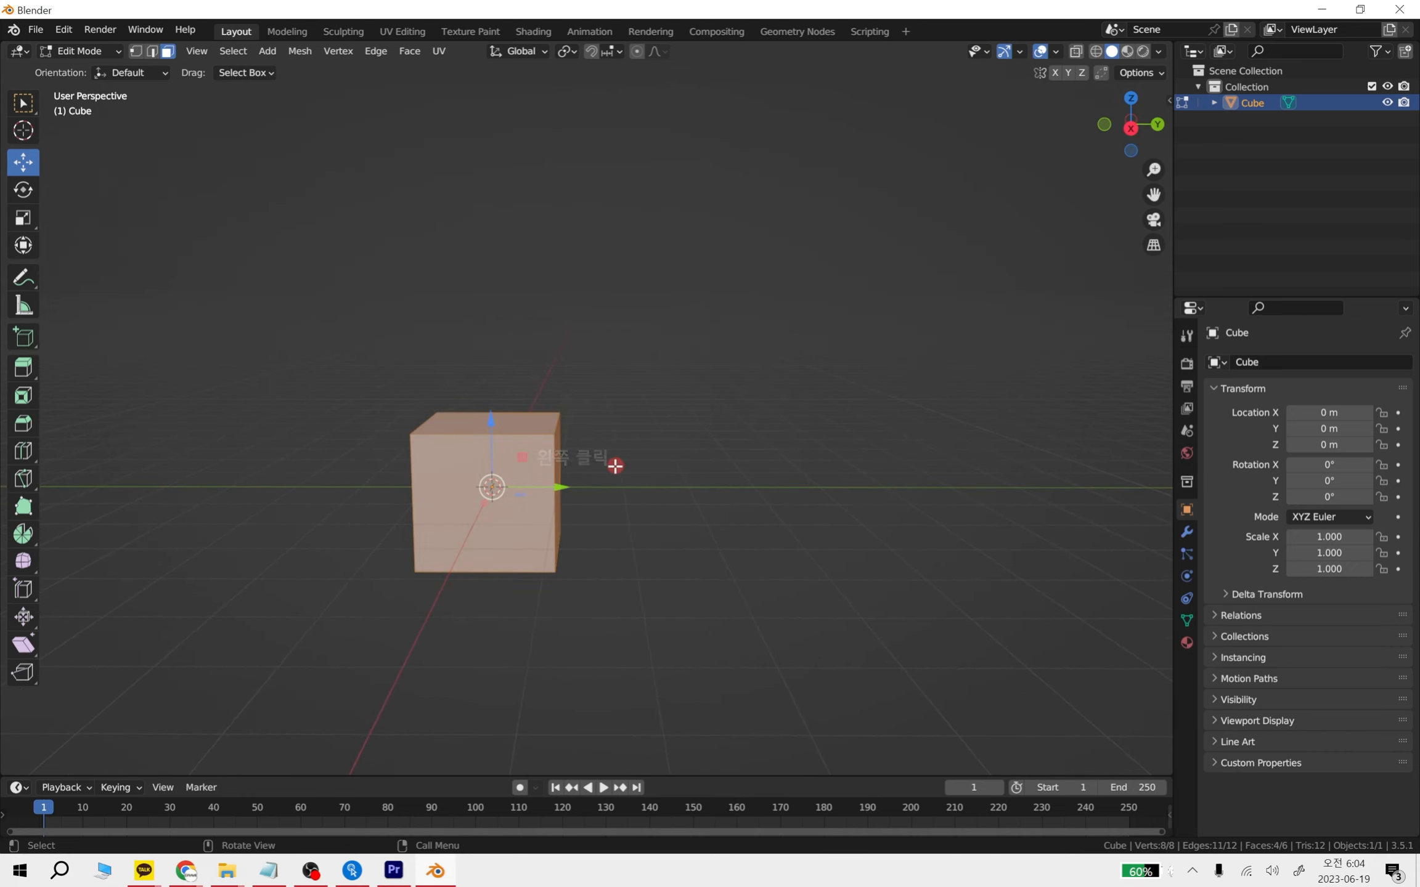
pyautogui.press('Tab')
pyautogui.press('Tab')
pyautogui.keyDown('shift'); pyautogui.moveTo(639, 453); pyautogui.dragTo(602, 437, button='middle'); pyautogui.keyUp('shift')
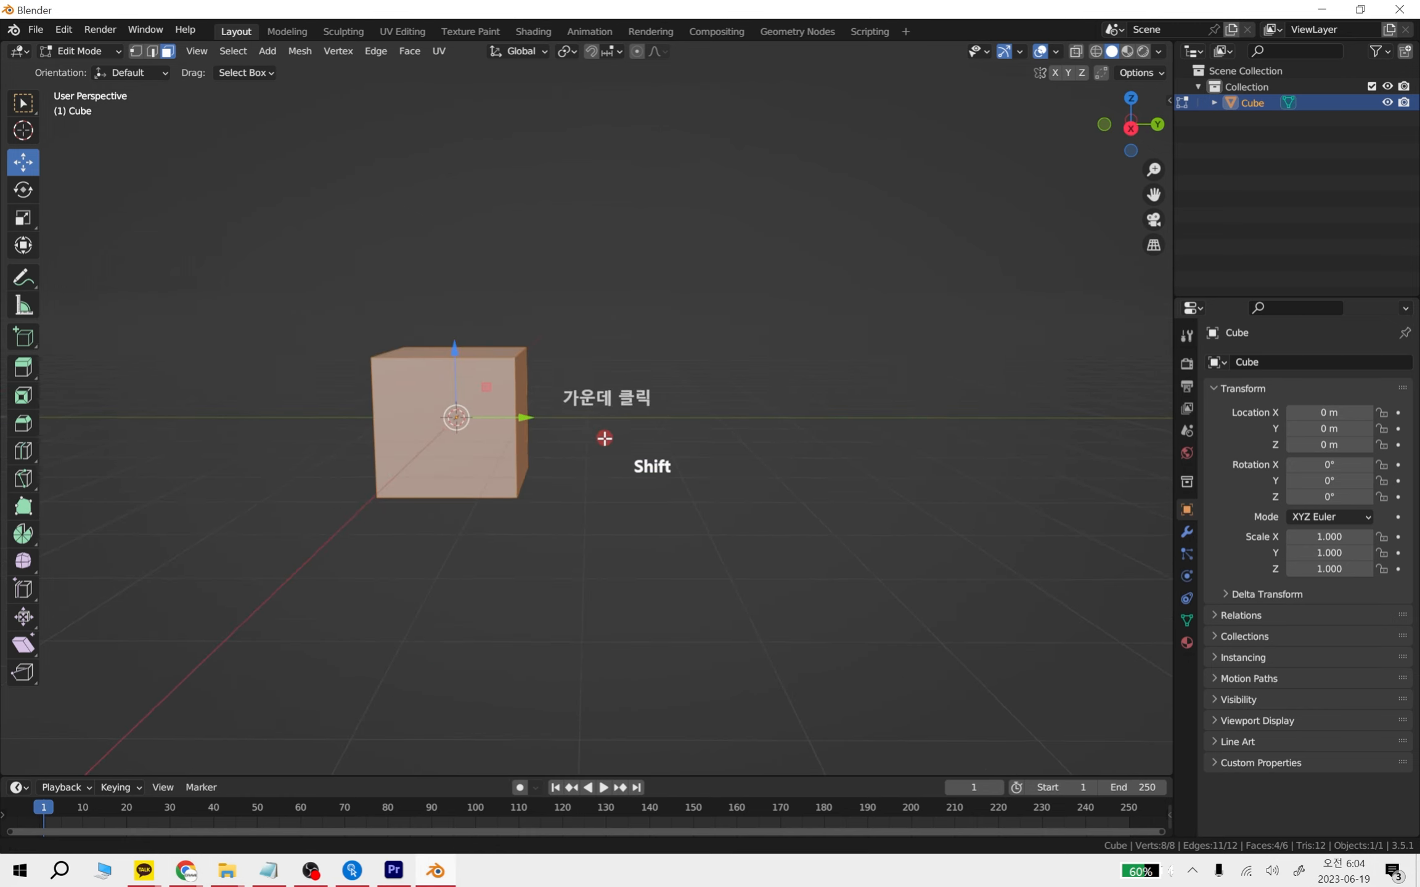
# In vertex selection, extrude the cube's +Y end outward and scale the new end to about 3.84
pyautogui.keyDown('shift'); pyautogui.click(137, 51); pyautogui.keyUp('shift')
pyautogui.click(653, 516)
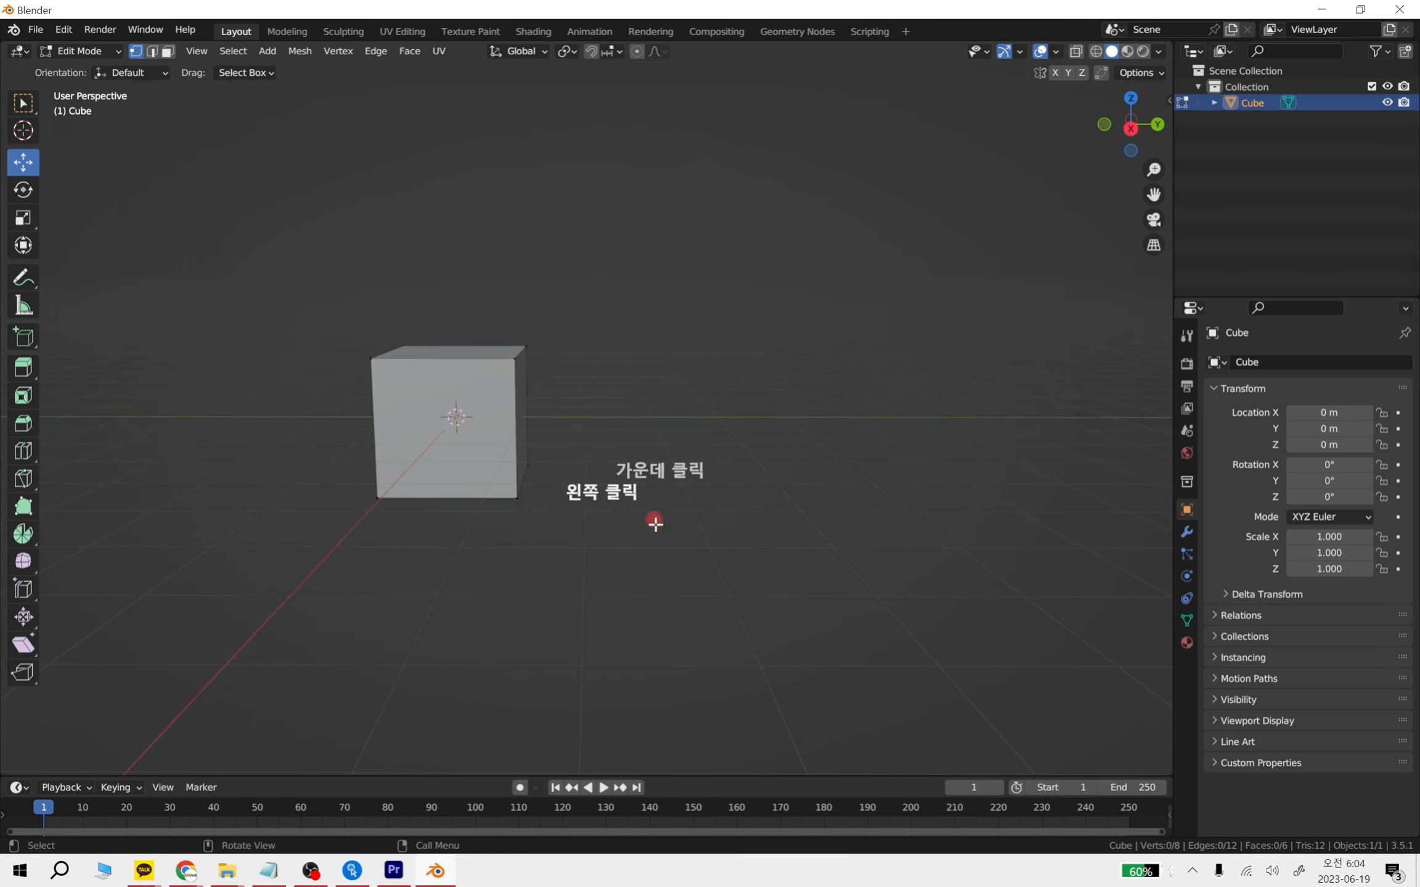
pyautogui.moveTo(648, 606); pyautogui.dragTo(442, 284)
pyautogui.moveTo(562, 493); pyautogui.dragTo(581, 486, button='middle')
pyautogui.press('e')
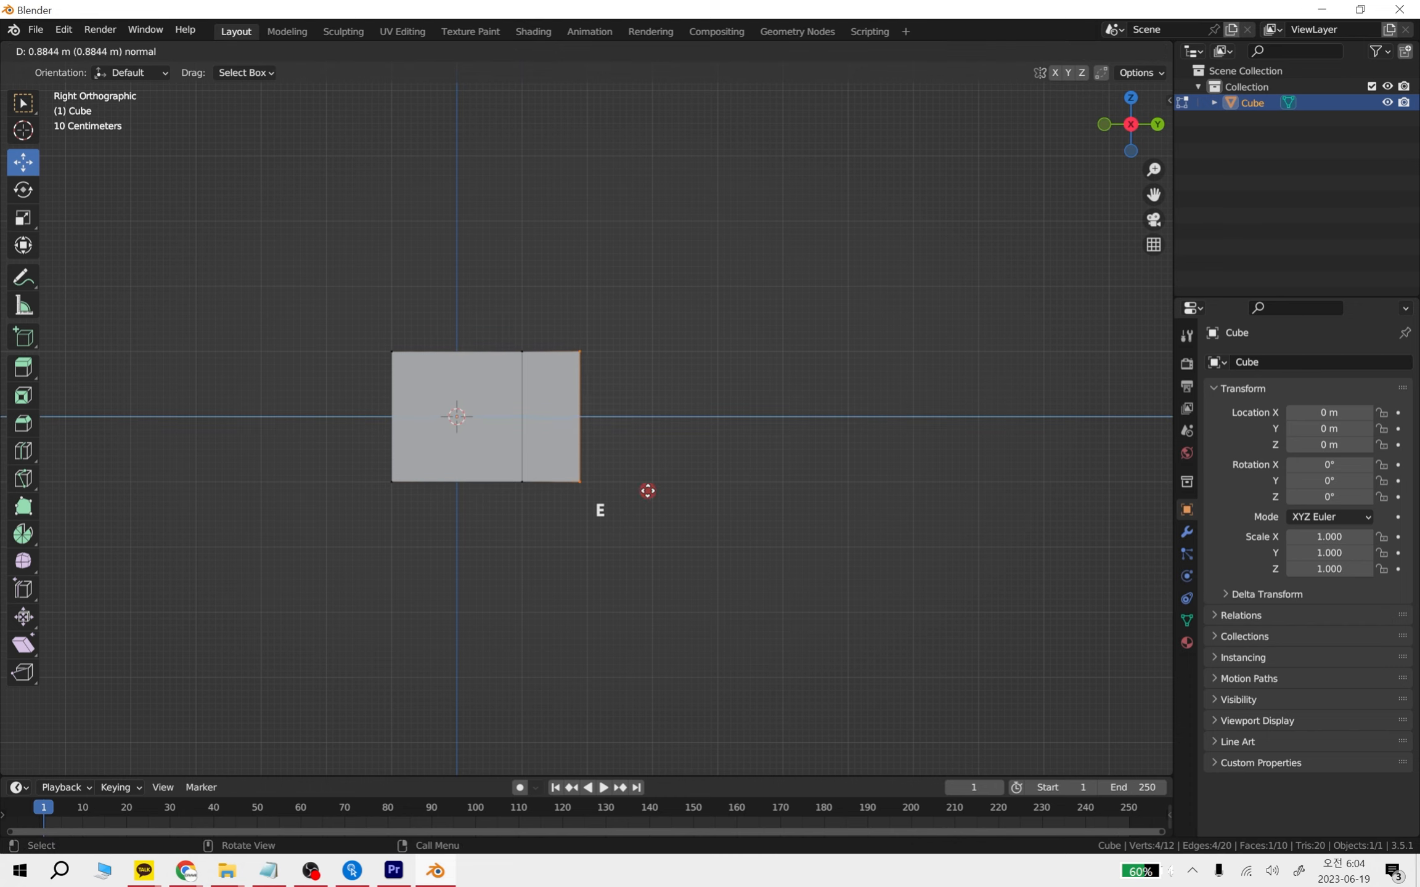
pyautogui.click(811, 504)
pyautogui.press('s')
pyautogui.click(1035, 683)
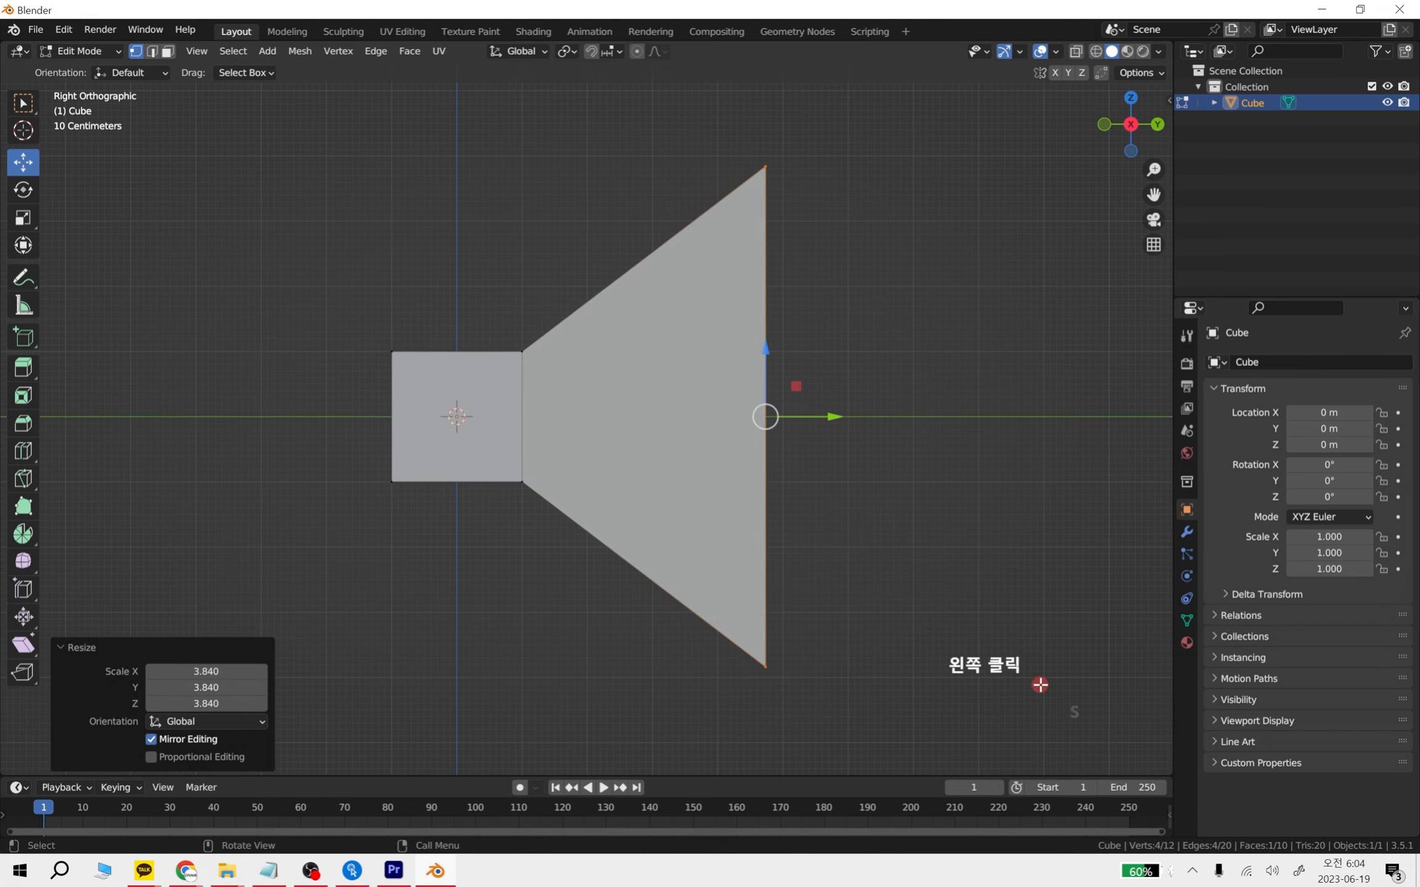
# Extrude the enlarged end along Y again and scale it to about 1.675 to widen the body further
pyautogui.scroll(-5, 849, 497)
pyautogui.keyDown('shift'); pyautogui.moveTo(849, 497); pyautogui.dragTo(601, 446, button='middle'); pyautogui.keyUp('shift')
pyautogui.press('e')
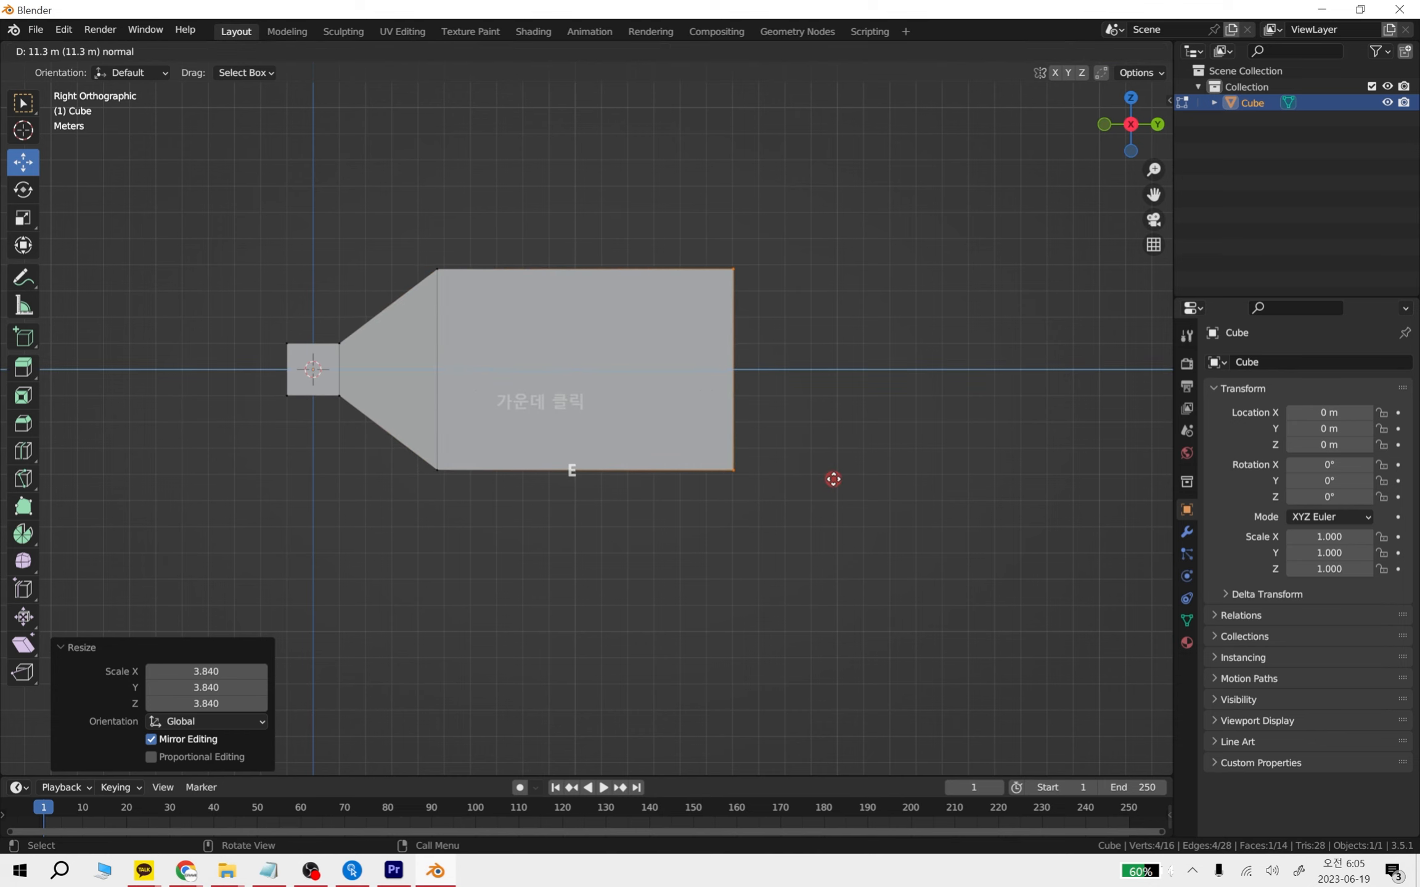
pyautogui.click(764, 481)
pyautogui.press('s')
pyautogui.click(818, 556)
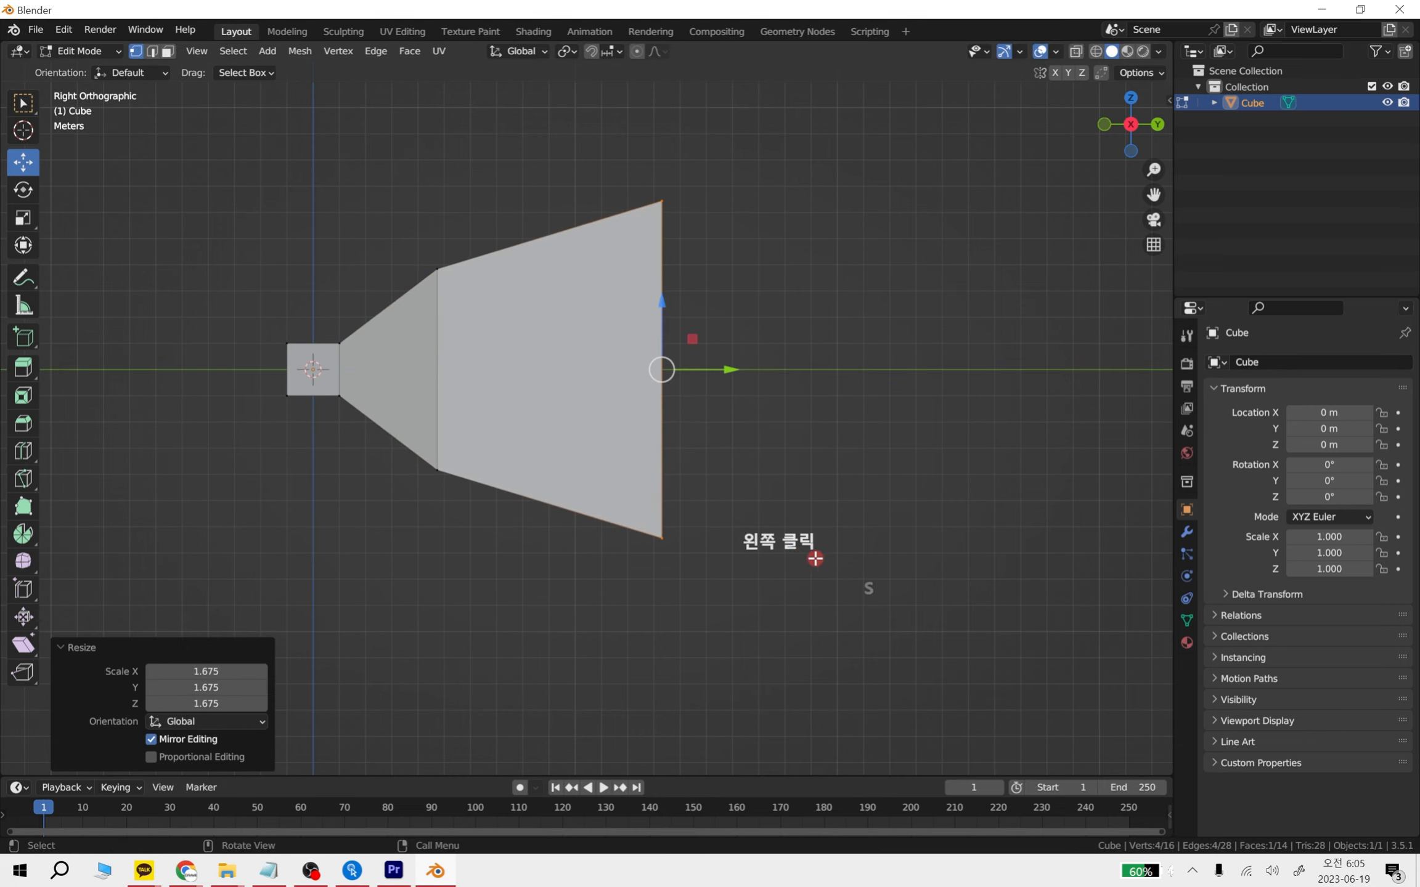
# Extrude the widest end about 14.3 m along Y to form a straight middle section
pyautogui.press('e')
pyautogui.click(1108, 573)
pyautogui.scroll(-2, 900, 543)
pyautogui.keyDown('shift'); pyautogui.moveTo(900, 543); pyautogui.dragTo(797, 531, button='middle'); pyautogui.keyUp('shift')
# Extrude the rear end about 14.39 m, scale it to about 0.394, and pull it back along Y
pyautogui.press('e')
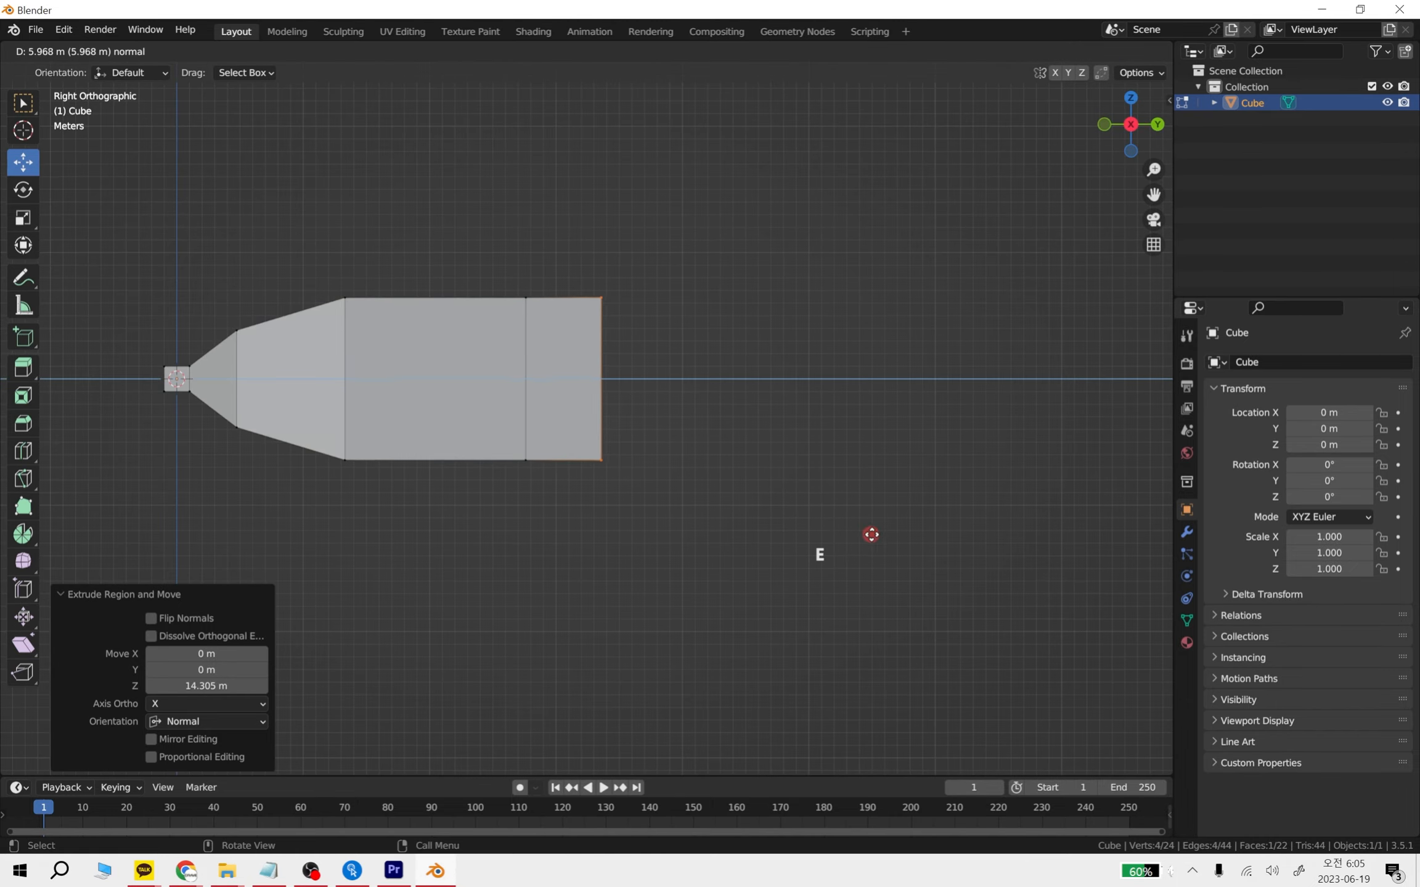
pyautogui.click(968, 559)
pyautogui.press('s')
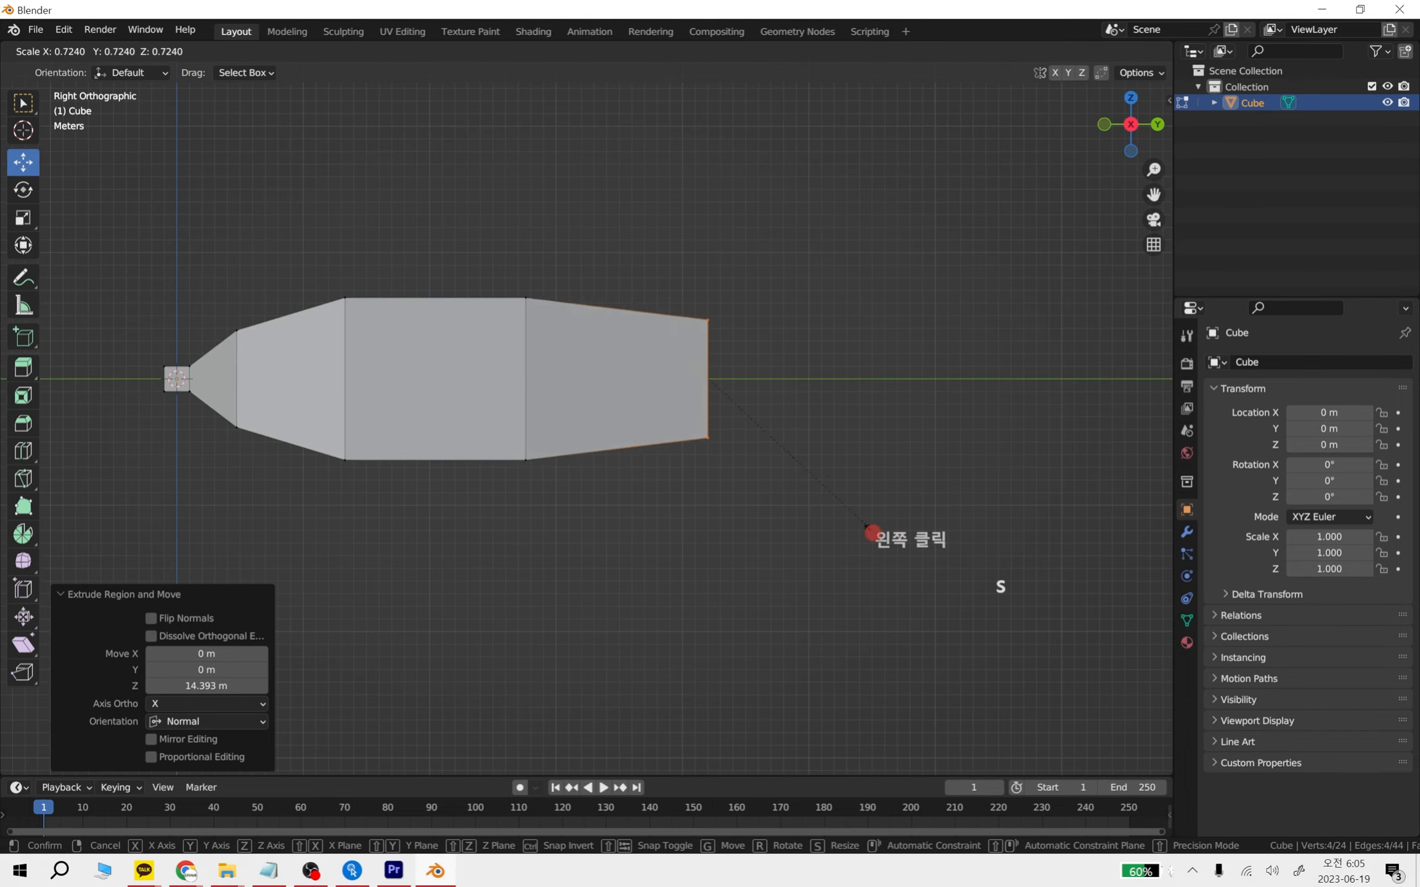
pyautogui.click(763, 490)
pyautogui.press('g')
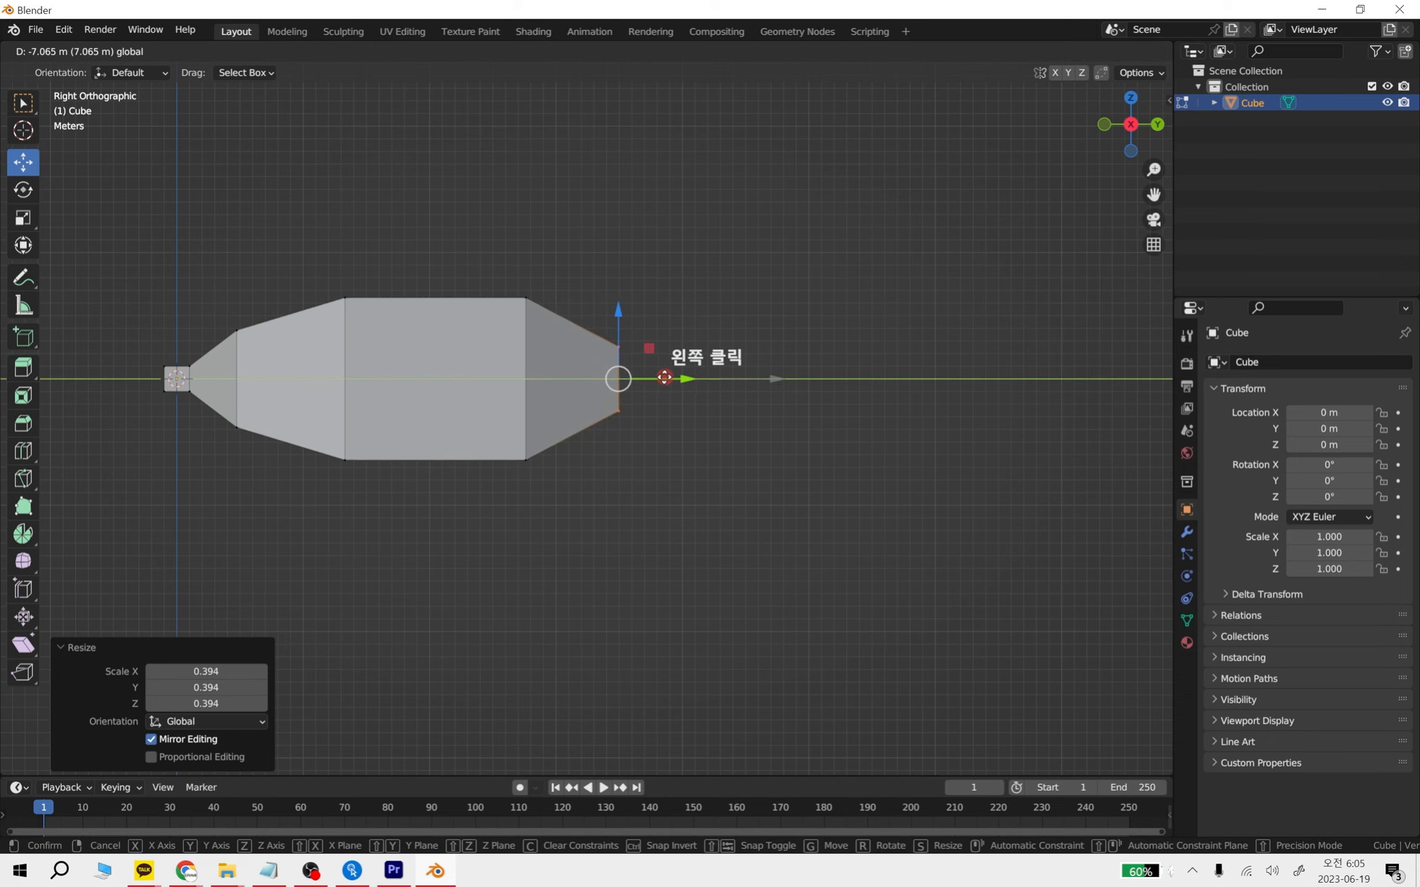
pyautogui.click(600, 410)
pyautogui.press('Tab')
pyautogui.press('Tab')
# With X-ray on, select the vertices at the body's small front end, shrink them into a narrow tip, and leave Edit Mode
pyautogui.moveTo(374, 459); pyautogui.dragTo(628, 478, button='middle')
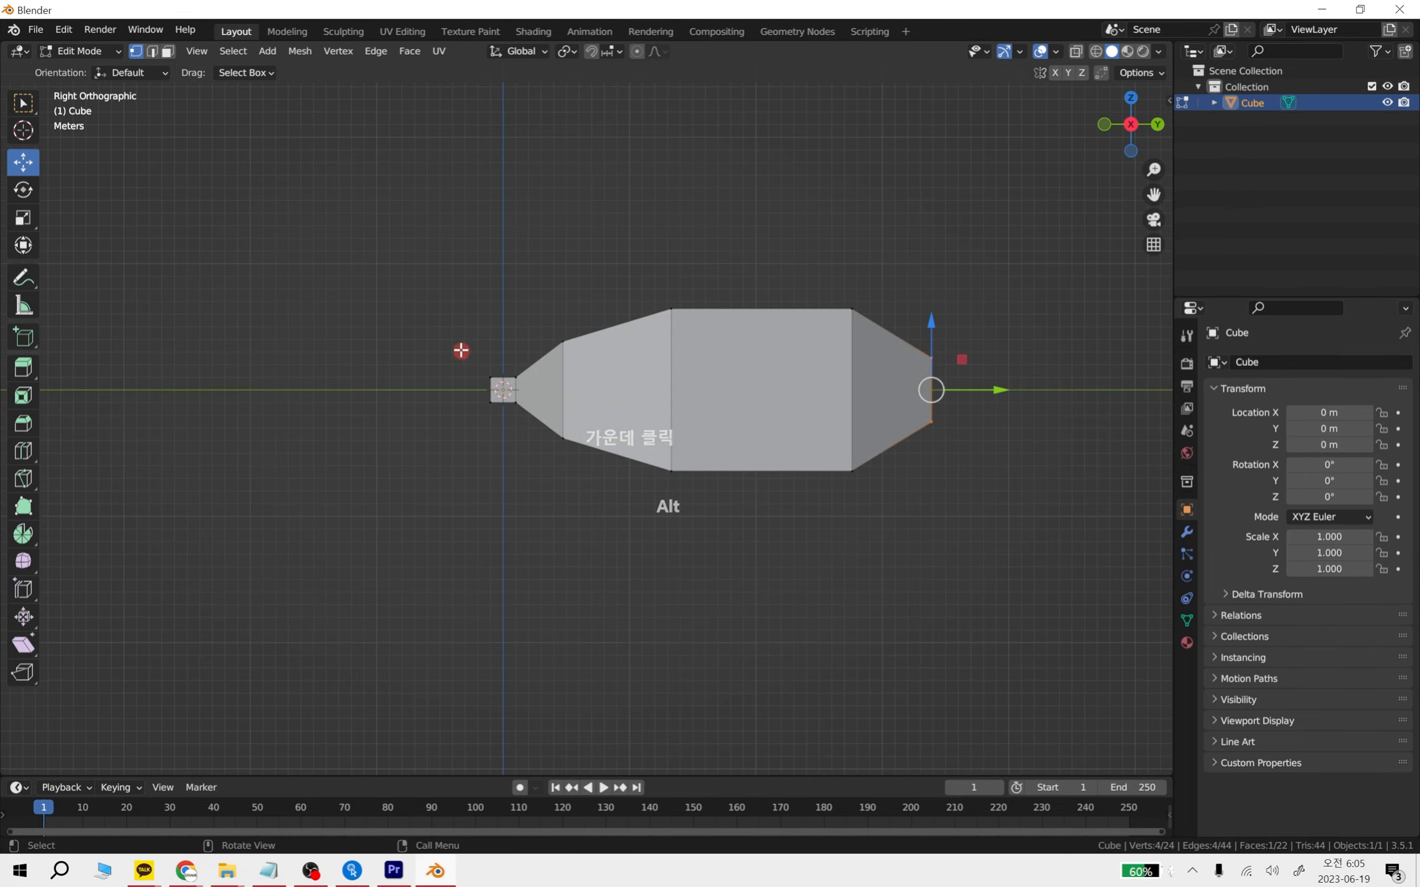
pyautogui.keyDown('alt'); pyautogui.click(508, 428); pyautogui.keyUp('alt')
pyautogui.click(1075, 47)
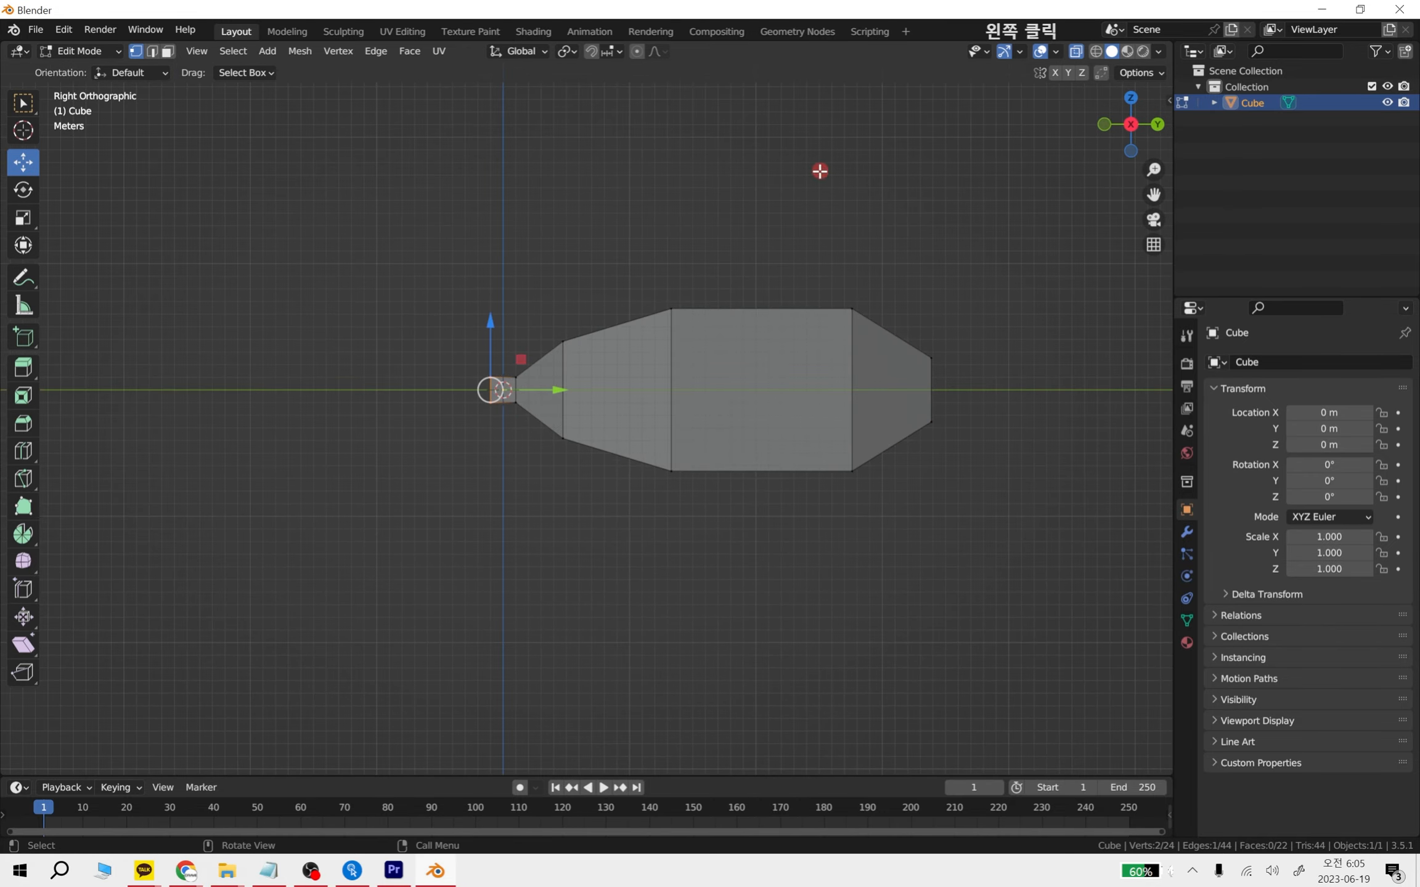
pyautogui.moveTo(446, 318); pyautogui.dragTo(518, 465)
pyautogui.press('s')
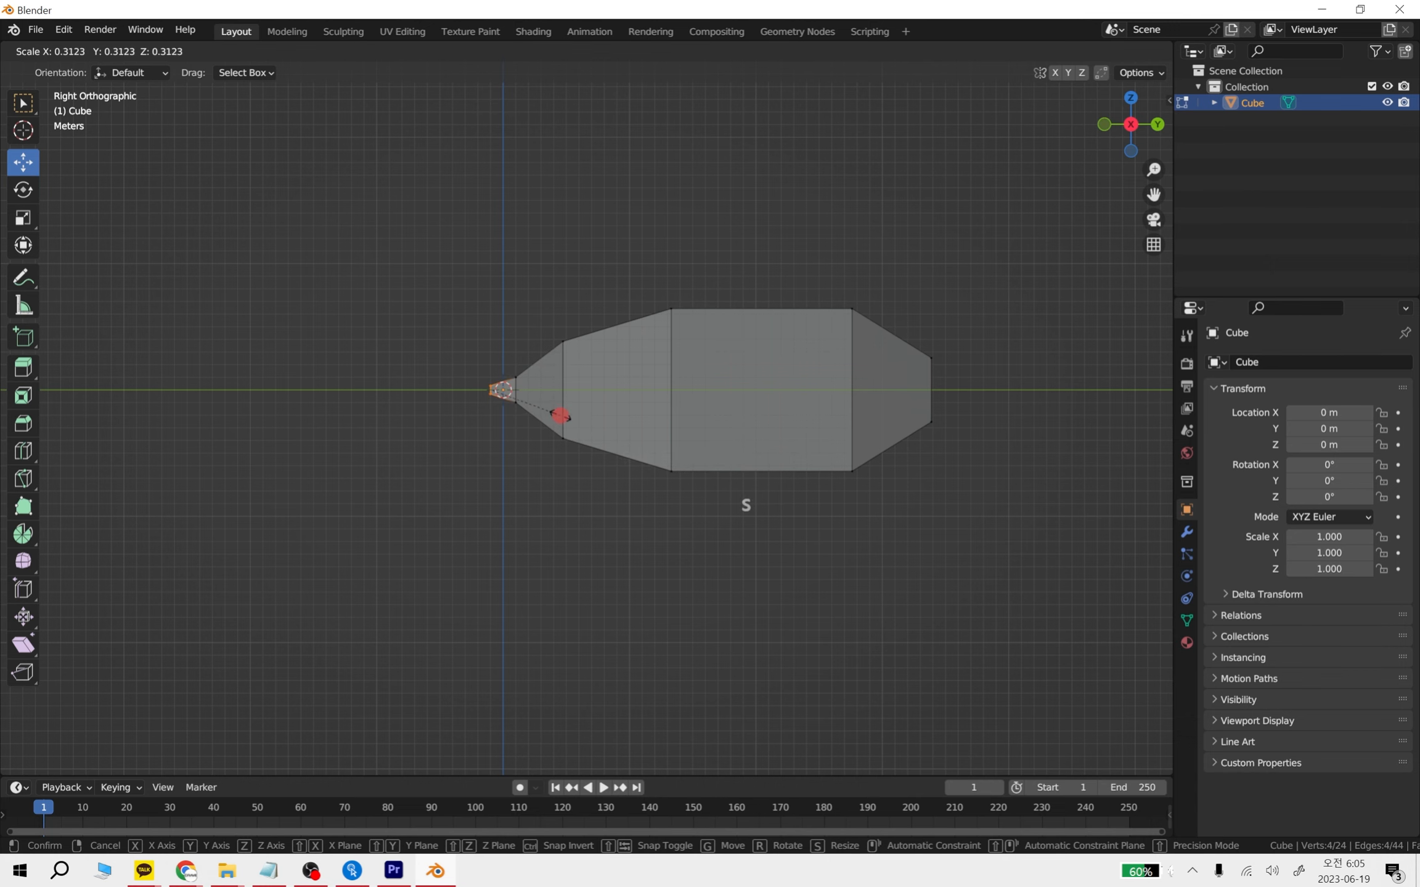
pyautogui.click(553, 414)
pyautogui.press('Tab')
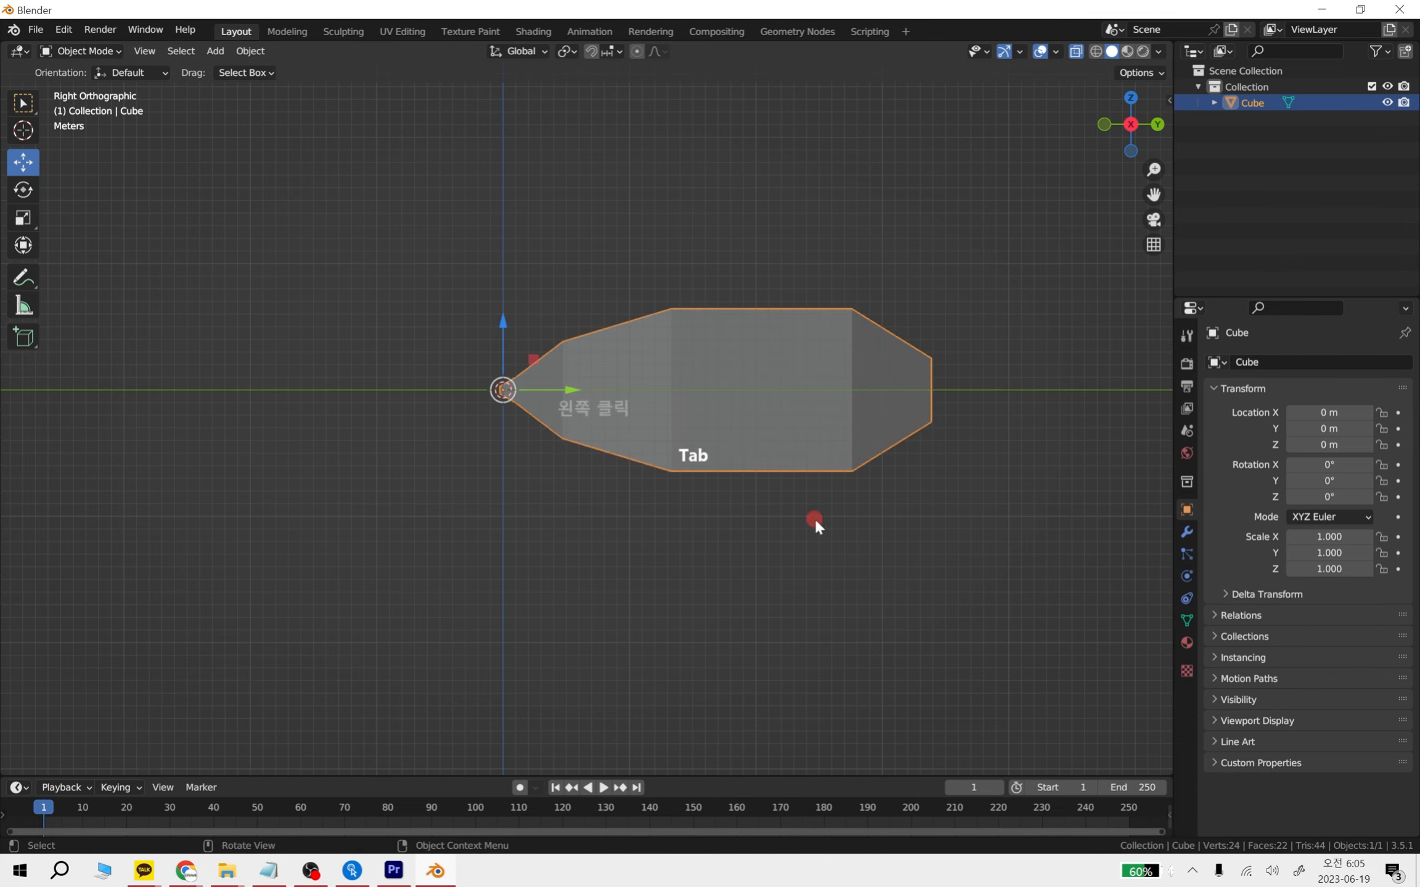
# Select the body mesh again and return it to Edit Mode
pyautogui.click(872, 540)
pyautogui.keyDown('shift'); pyautogui.moveTo(787, 327); pyautogui.dragTo(718, 366, button='middle'); pyautogui.keyUp('shift')
pyautogui.click(712, 335)
pyautogui.press('Tab')
# Try a loop cut at the rear of the body
pyautogui.hotkey('ctrl', 'r')
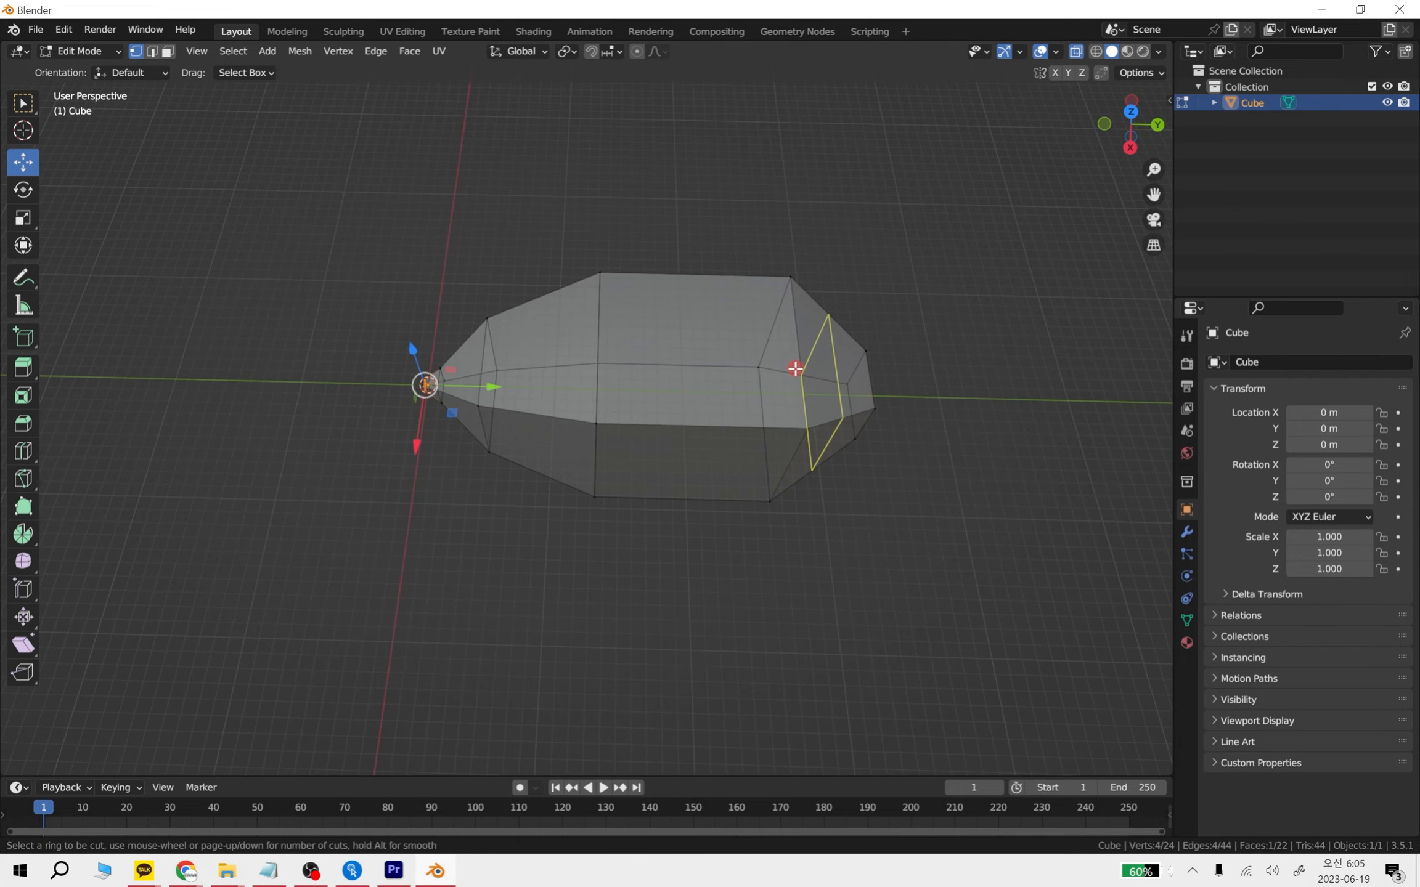
pyautogui.click(868, 383)
pyautogui.click(868, 383)
pyautogui.moveTo(866, 431); pyautogui.dragTo(958, 466, button='middle')
pyautogui.click(845, 423)
pyautogui.click(891, 435)
pyautogui.hotkey('ctrl', 'z')
pyautogui.hotkey('ctrl', 'z')
pyautogui.moveTo(878, 357); pyautogui.dragTo(751, 317, button='middle')
# Add two loop cuts running lengthwise around the sides and ends of the body
pyautogui.hotkey('ctrl', 'r')
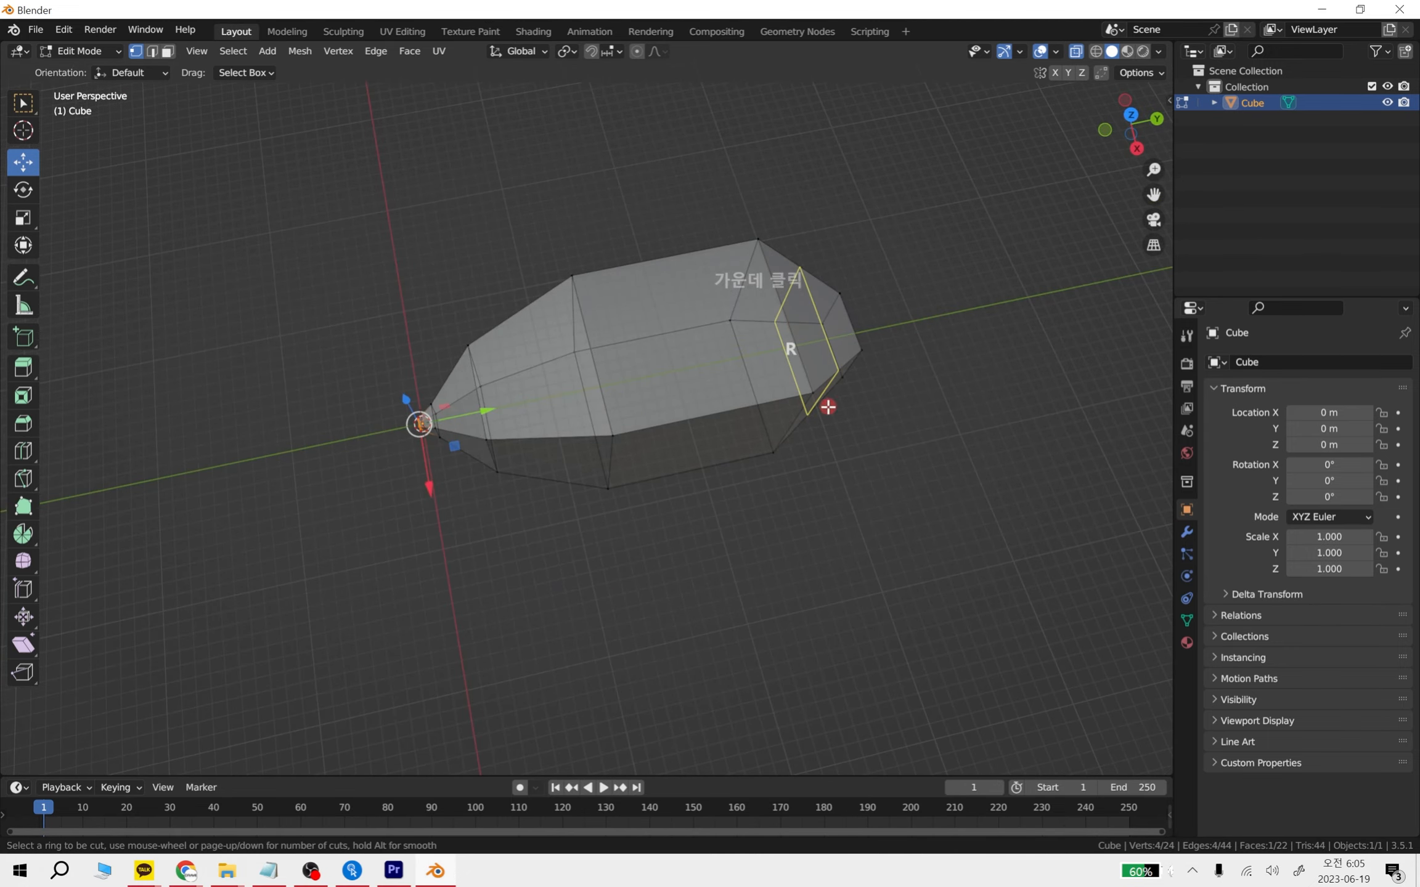
pyautogui.press('KP_Add')
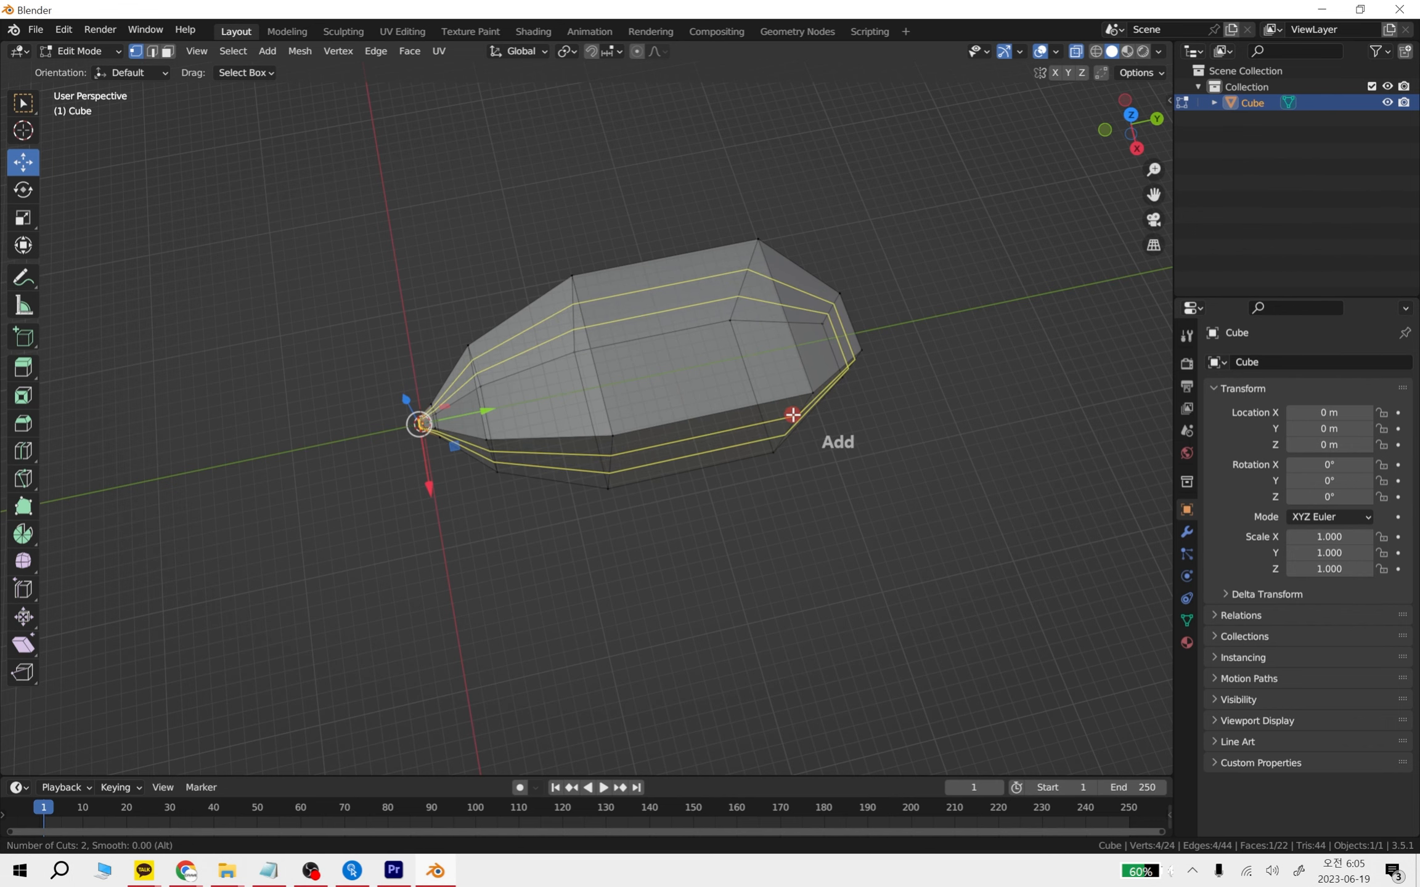
pyautogui.click(793, 415)
pyautogui.click(793, 415)
pyautogui.moveTo(793, 414); pyautogui.dragTo(597, 287, button='middle')
pyautogui.moveTo(742, 475); pyautogui.dragTo(789, 512, button='middle')
# In face selection, extrude the middle face on the body's side about 13.5 m outward as a fin
pyautogui.click(699, 383)
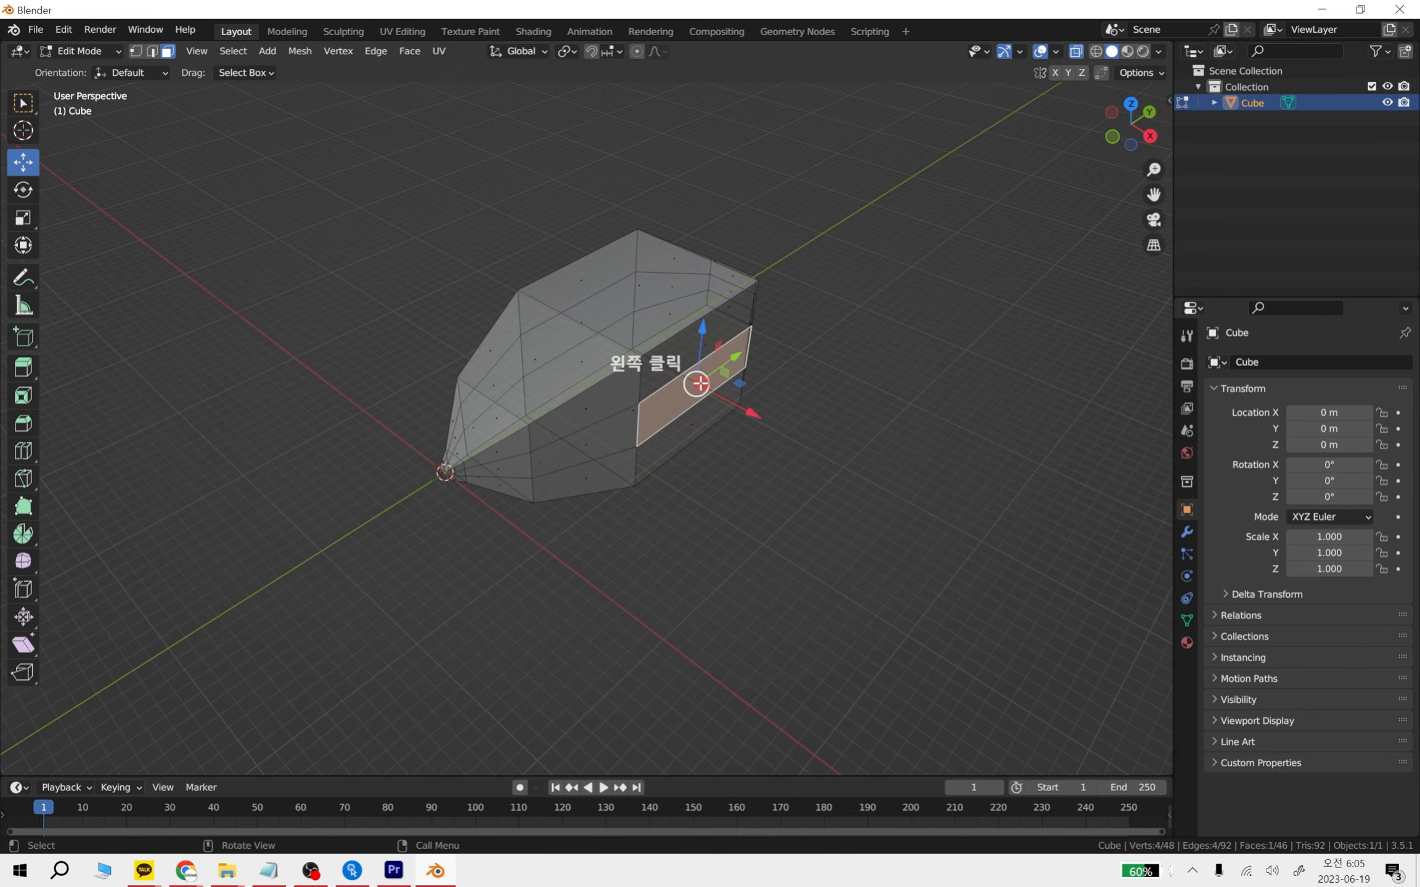
pyautogui.press('e')
pyautogui.click(863, 482)
pyautogui.press('s')
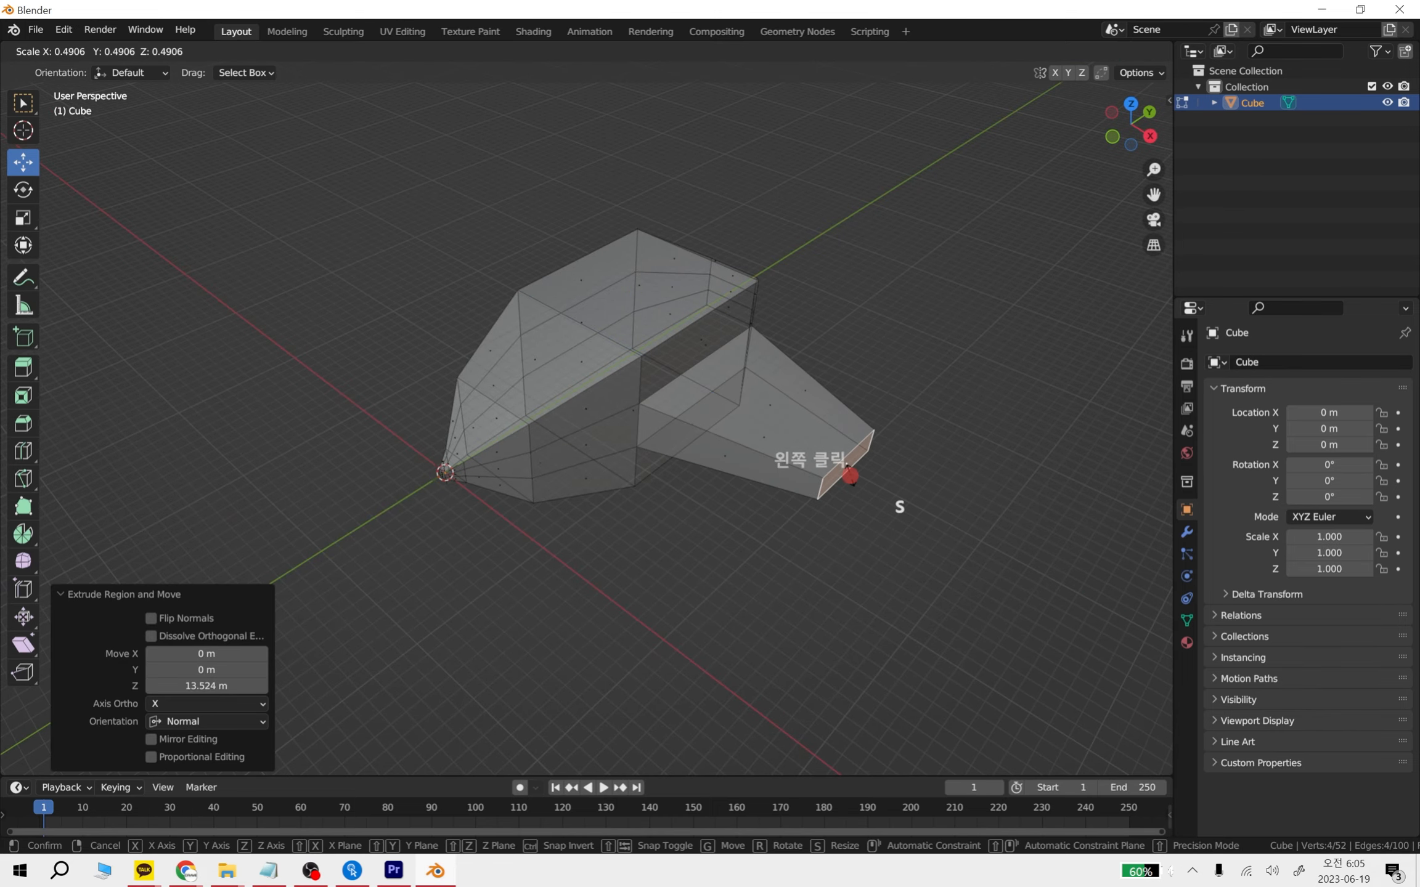
pyautogui.click(853, 473)
pyautogui.hotkey('ctrl', 'z')
pyautogui.moveTo(874, 562); pyautogui.dragTo(916, 592, button='middle')
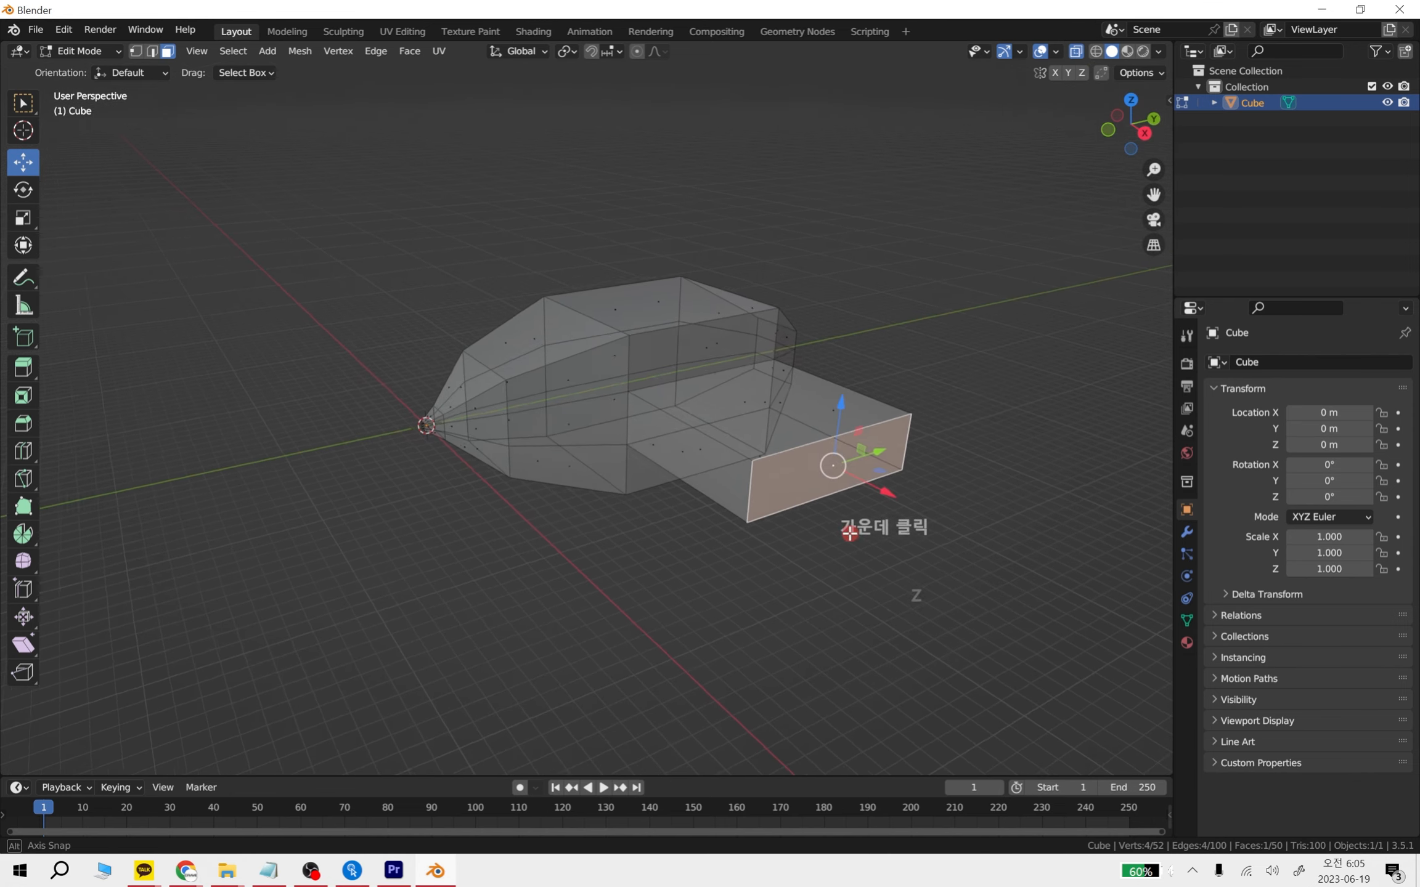
# In vertex selection, slide the fin's outer front vertices toward the rear along Y to taper the fin
pyautogui.click(135, 52)
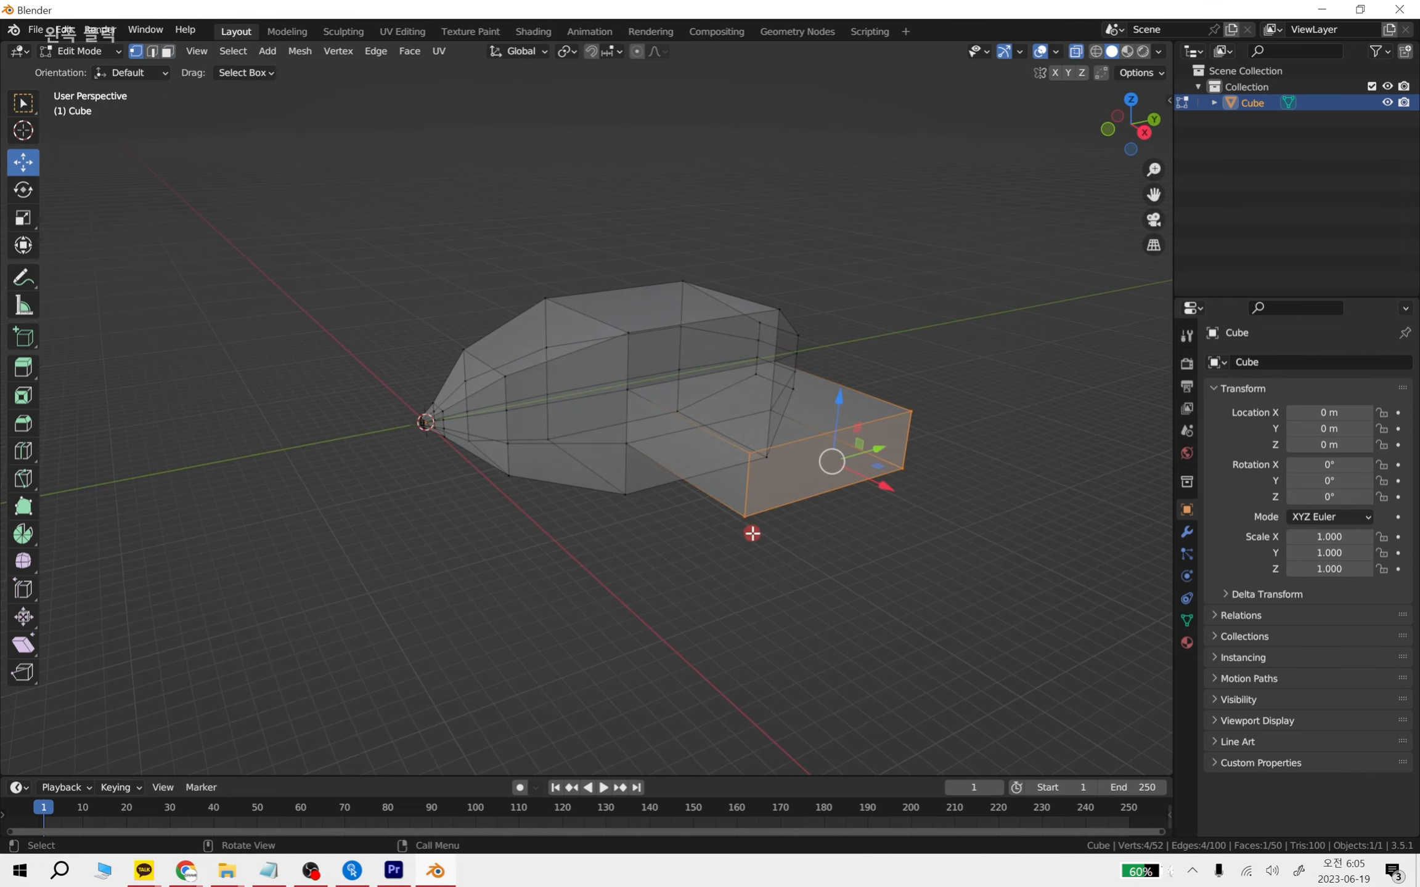
pyautogui.click(751, 486)
pyautogui.moveTo(795, 475); pyautogui.dragTo(922, 435)
pyautogui.moveTo(922, 435); pyautogui.dragTo(584, 434, button='middle')
# Extrude the matching middle face on the opposite side of the body outward as a second fin
pyautogui.click(562, 454)
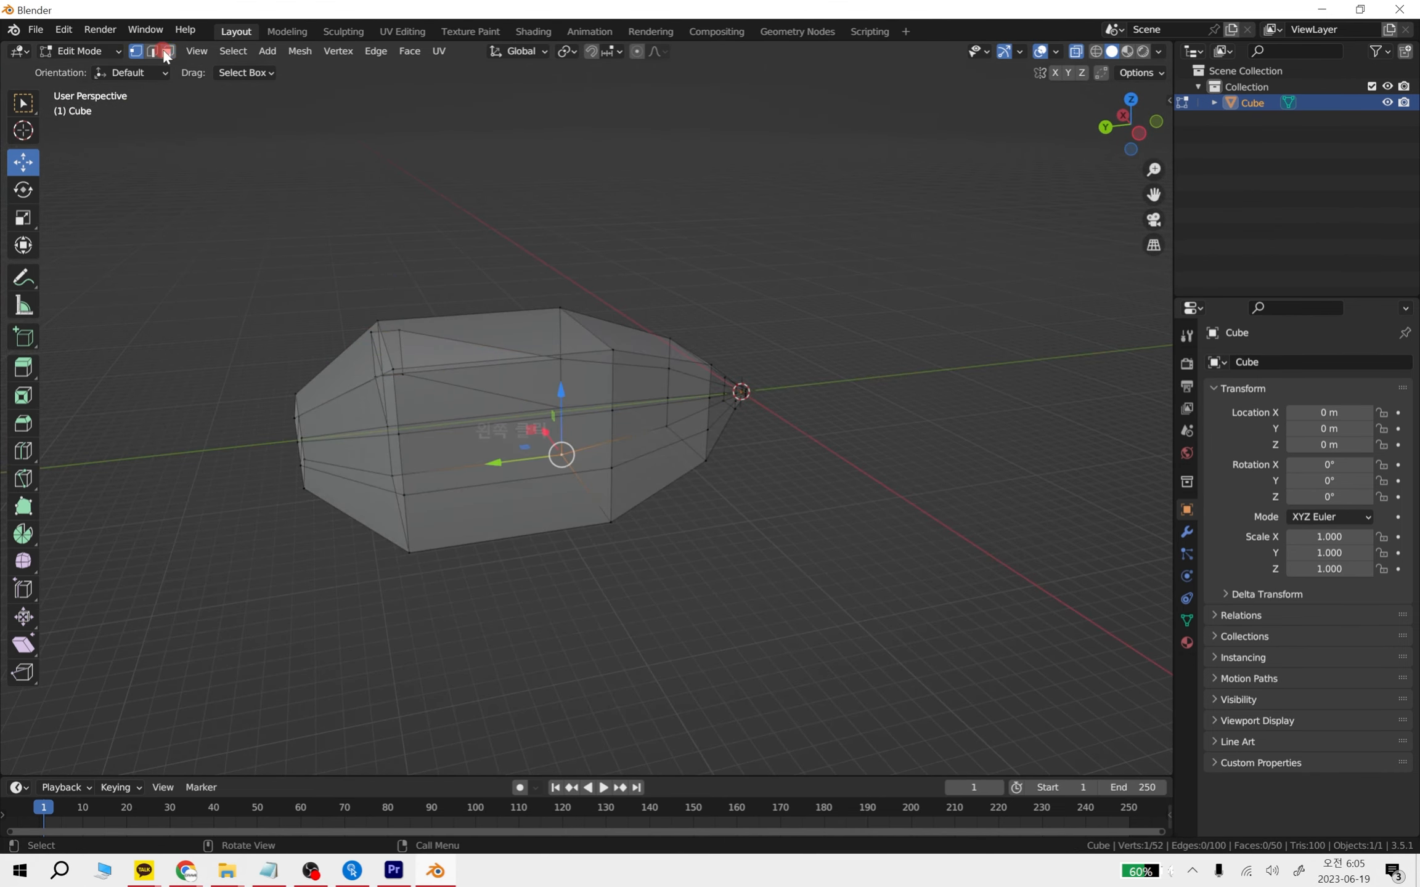
pyautogui.click(538, 433)
pyautogui.moveTo(538, 433); pyautogui.dragTo(708, 536, button='middle')
pyautogui.press('e')
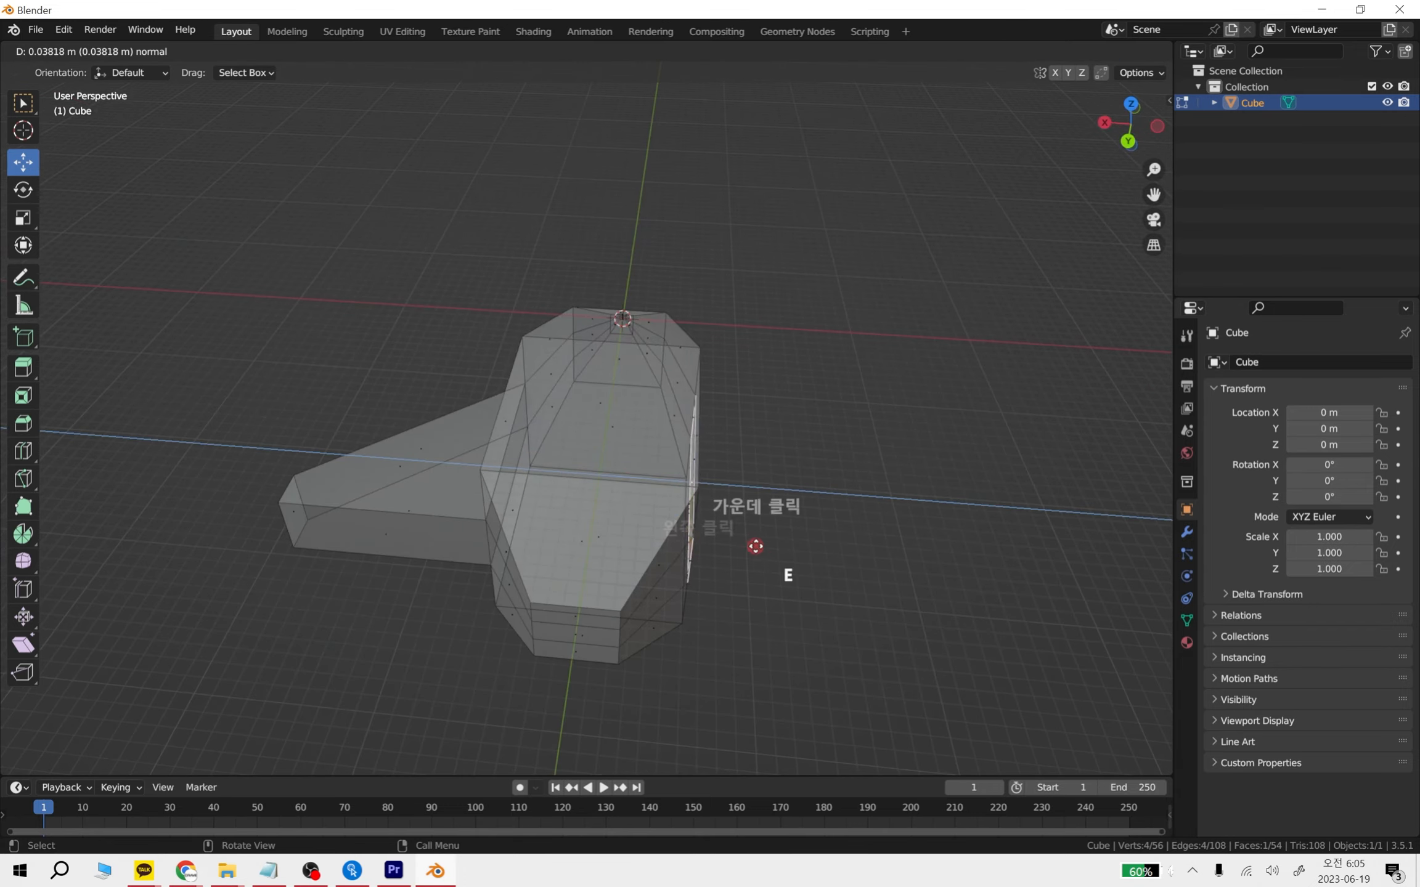
pyautogui.click(971, 571)
pyautogui.moveTo(970, 571); pyautogui.dragTo(310, 81, button='middle')
# In vertex selection, move the second fin's outer front vertices about 12.97 m along Y to taper it
pyautogui.click(136, 51)
pyautogui.moveTo(853, 574); pyautogui.dragTo(765, 462)
pyautogui.press('s')
pyautogui.press('z')
pyautogui.click(807, 514)
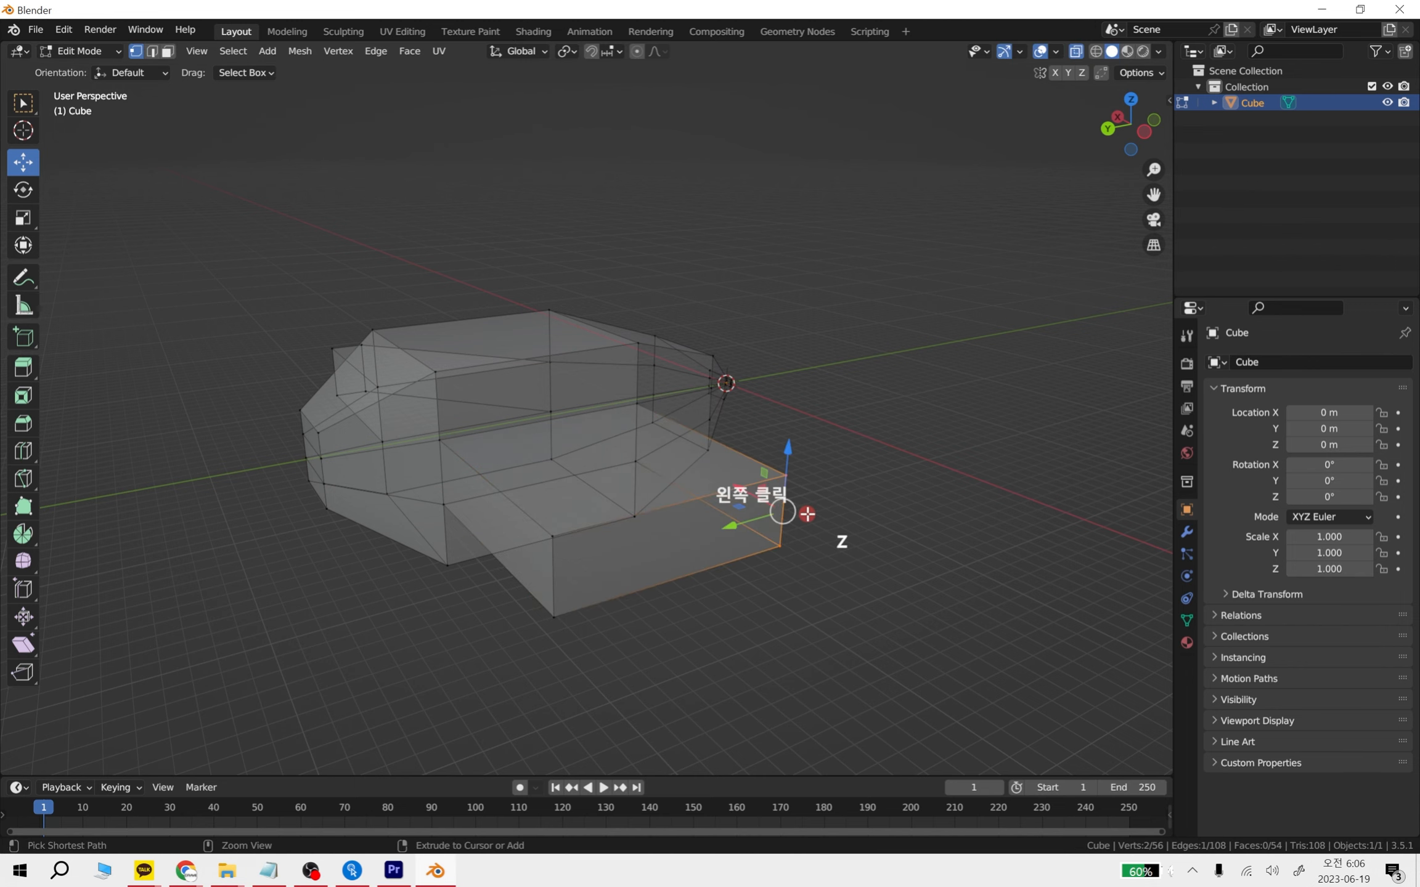
pyautogui.moveTo(733, 519); pyautogui.dragTo(524, 579)
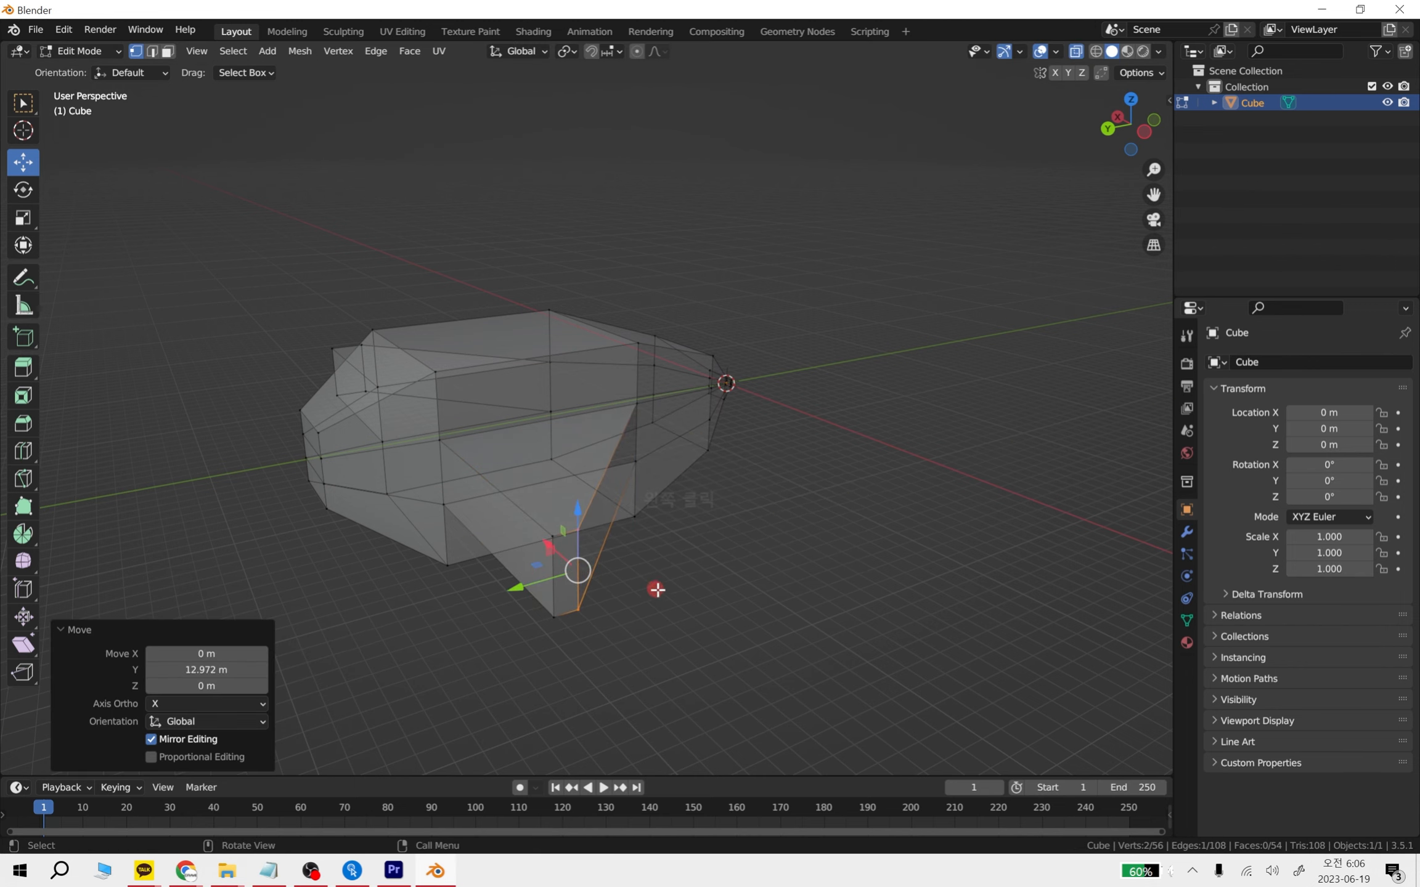
pyautogui.moveTo(613, 600); pyautogui.dragTo(671, 433, button='middle')
pyautogui.press('Tab')
pyautogui.press('Tab')
# Extrude the upper rear face about 14.6 m, scale its end to about 3.311, and raise it as a tail fin
pyautogui.press('e')
pyautogui.click(835, 441)
pyautogui.press('s')
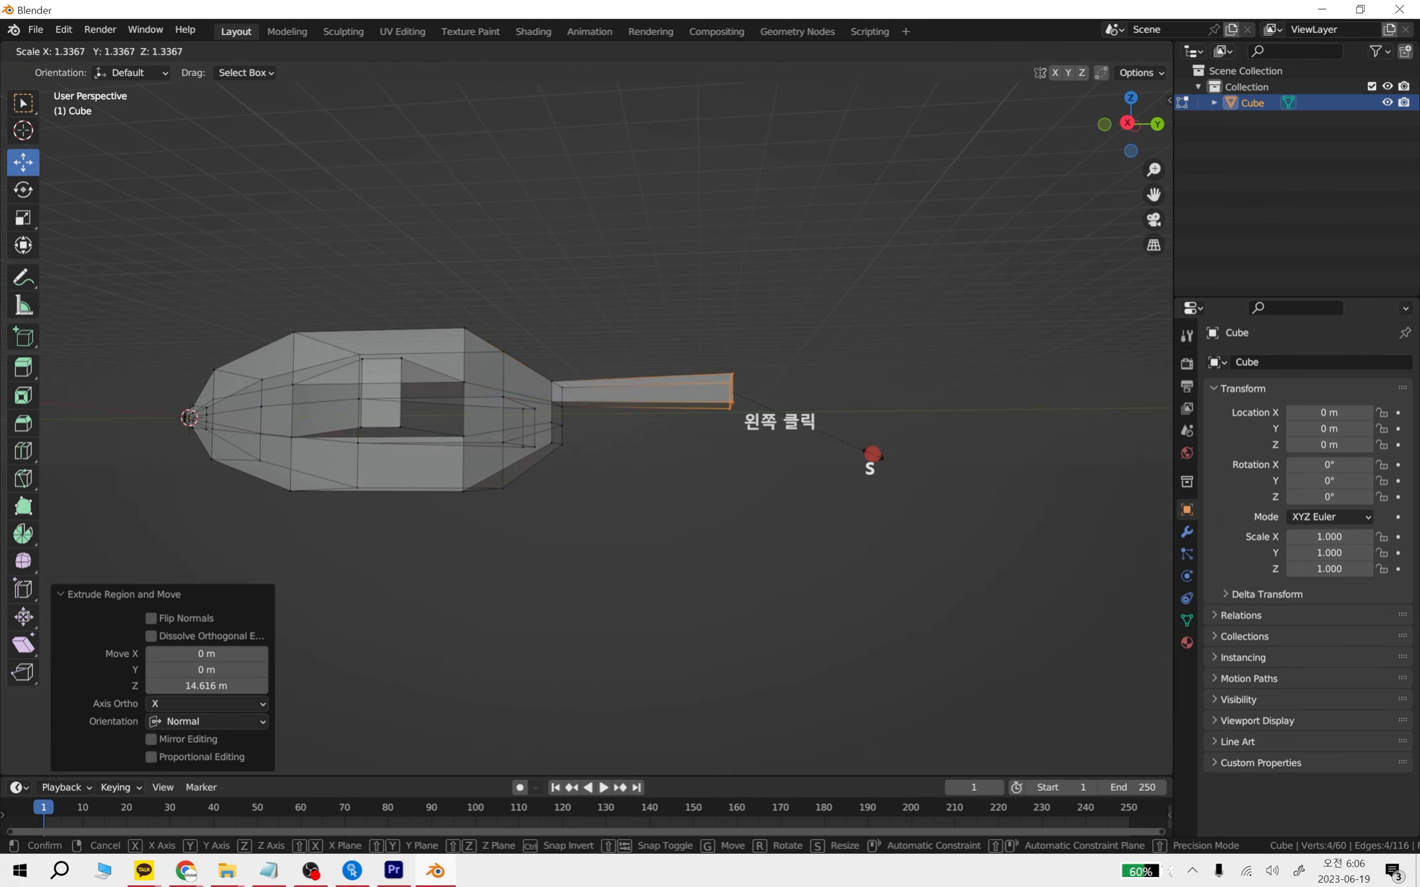
pyautogui.click(1041, 512)
pyautogui.moveTo(1041, 511); pyautogui.dragTo(848, 525, button='middle')
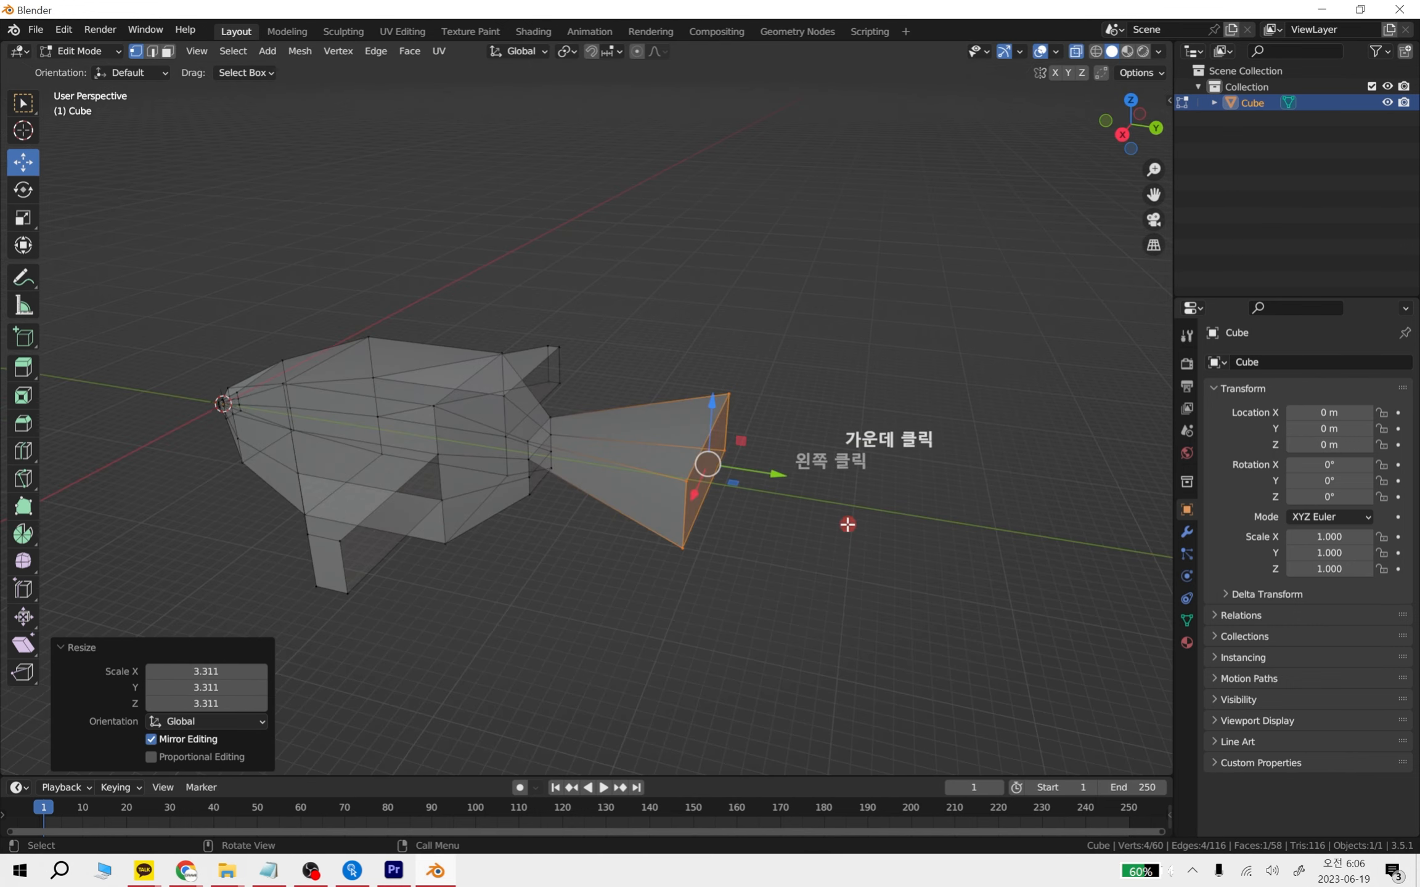
pyautogui.moveTo(706, 440); pyautogui.dragTo(675, 308)
pyautogui.moveTo(674, 308); pyautogui.dragTo(663, 513, button='middle')
# Extrude the middle rear face about 14.87 m backward and enlarge its end to form a second tail fin
pyautogui.click(643, 477)
pyautogui.scroll(5, 622, 420)
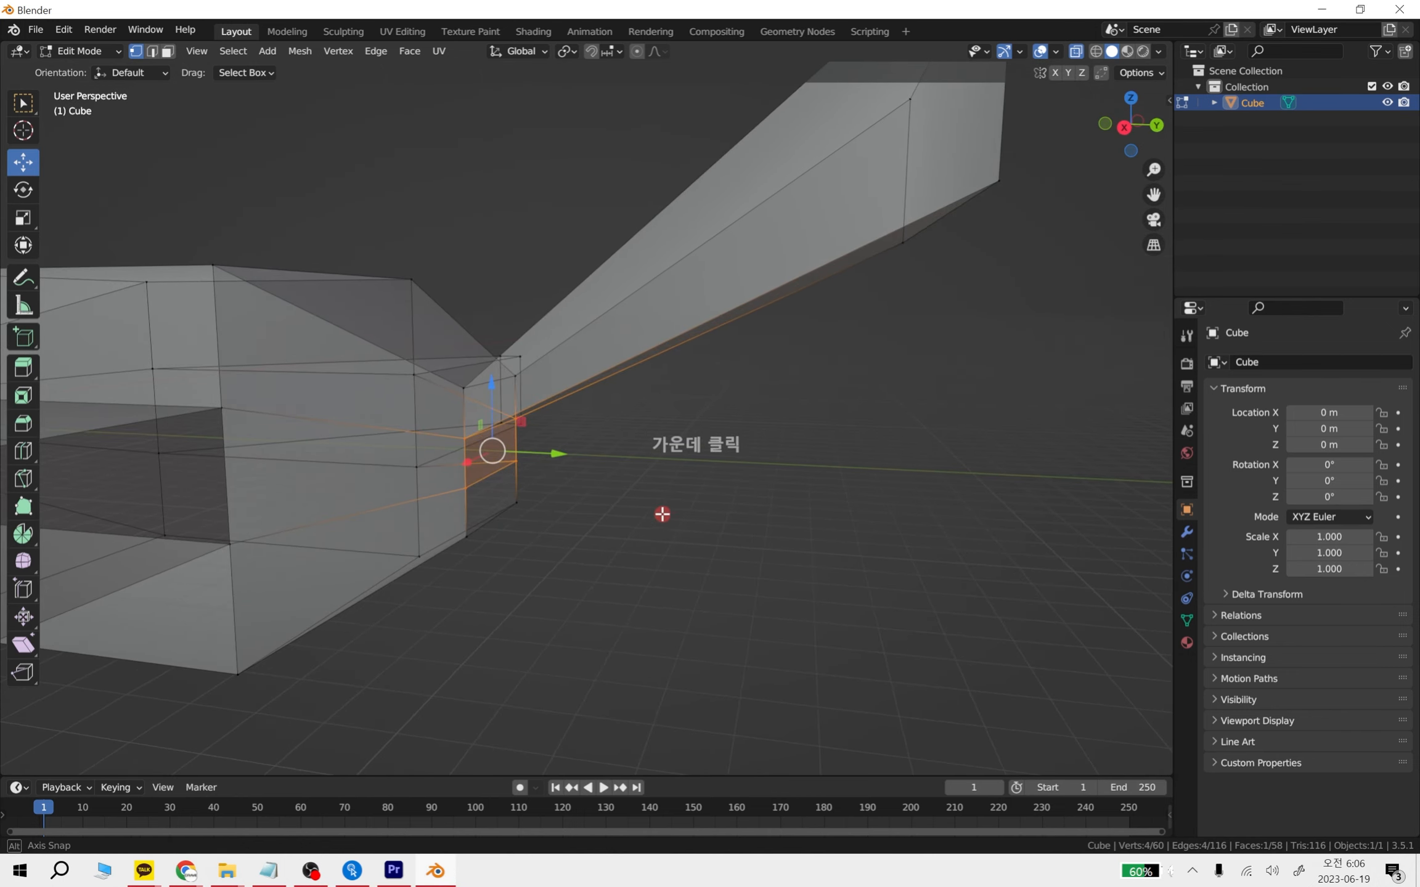
pyautogui.scroll(-4, 672, 506)
pyautogui.press('e')
pyautogui.click(874, 509)
pyautogui.press('s')
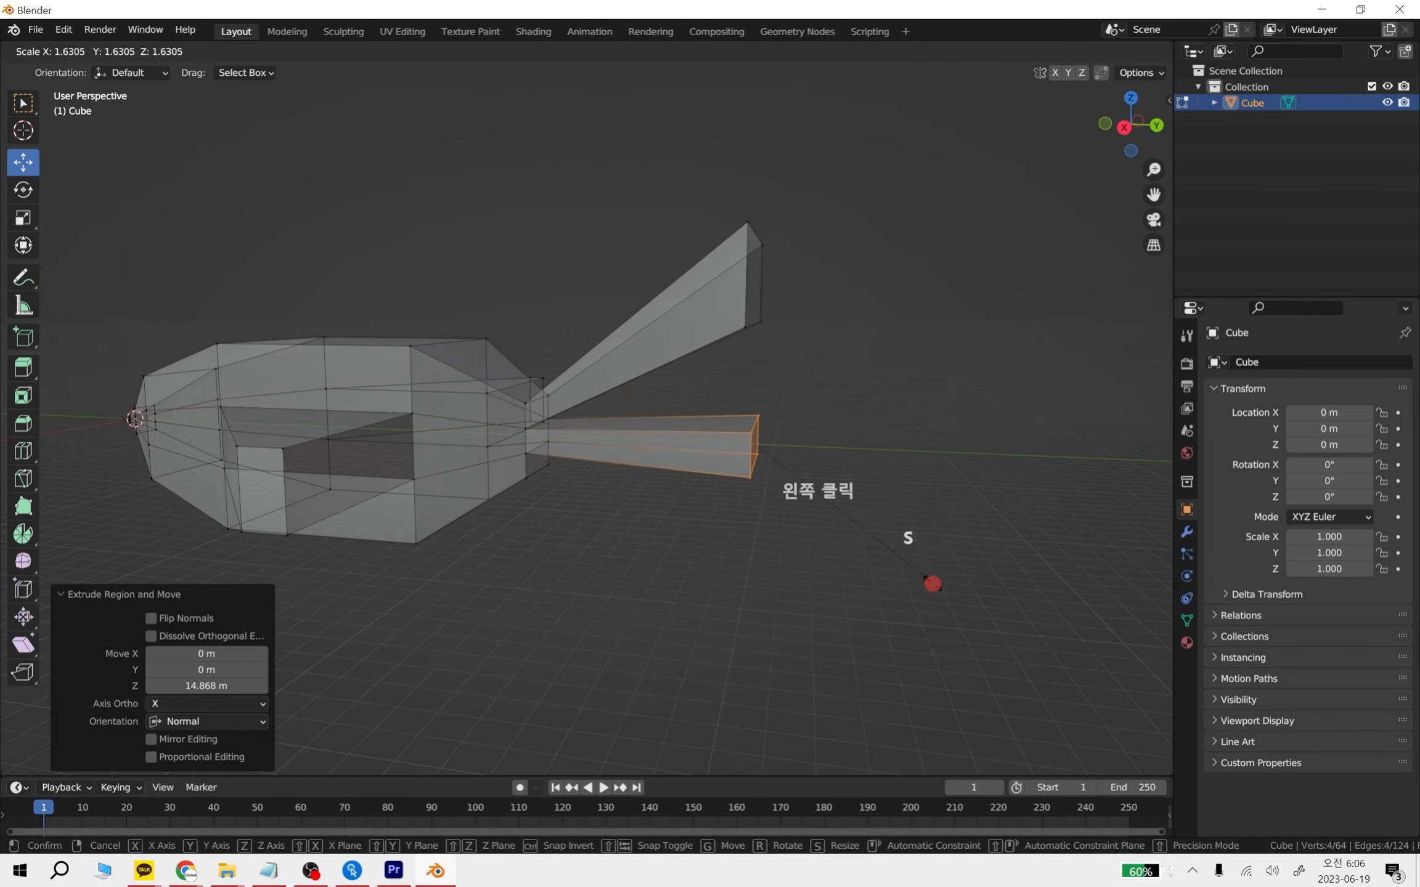
pyautogui.click(980, 705)
# Extrude the lower rear face backward, lower its end about 9.19 m along Z, and scale it to 3.060 as a third tail fin
pyautogui.moveTo(721, 619); pyautogui.dragTo(572, 443, button='middle')
pyautogui.moveTo(528, 385); pyautogui.dragTo(568, 439)
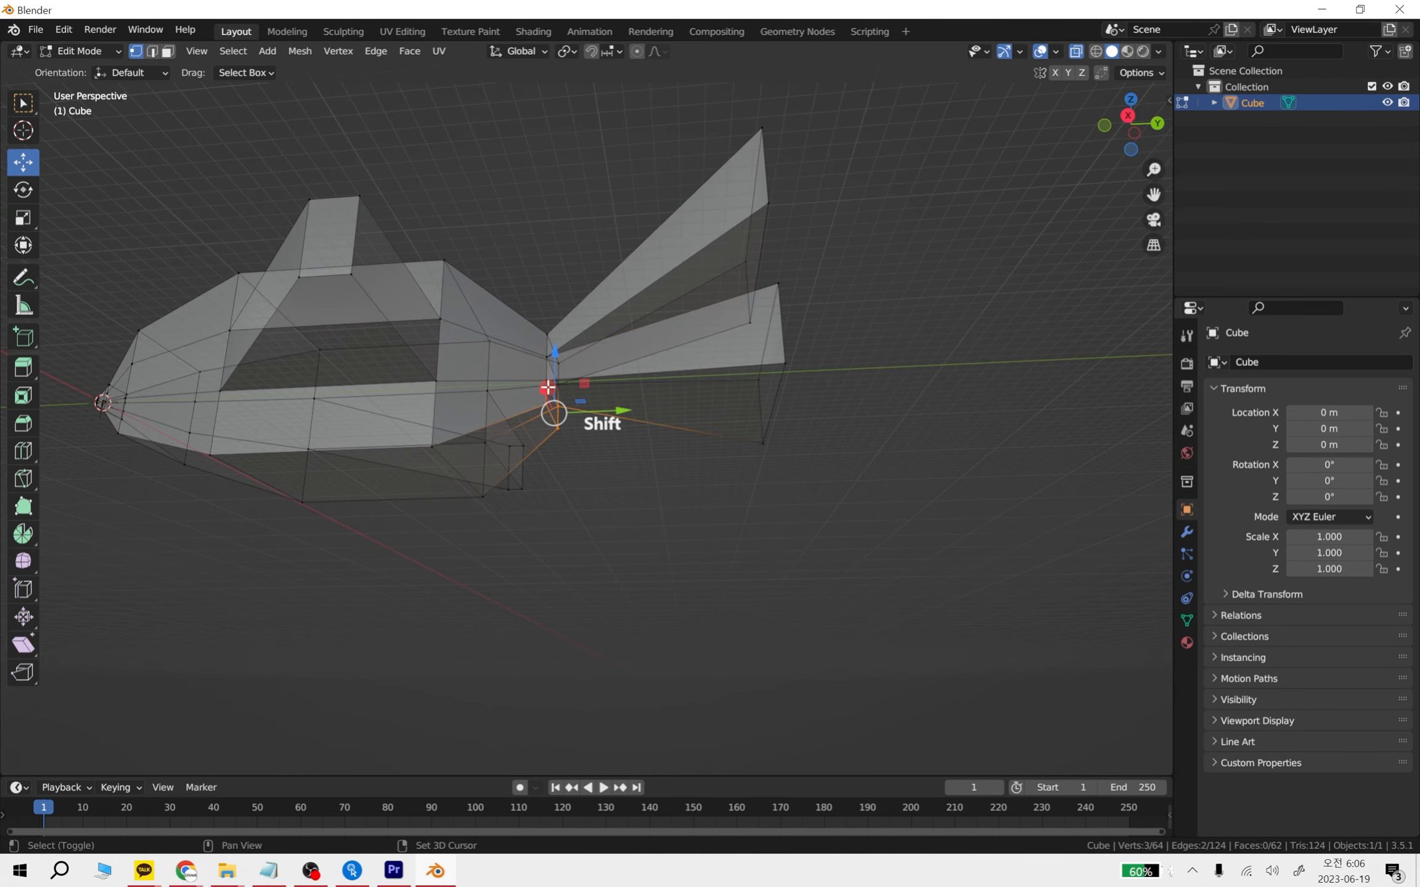
pyautogui.keyDown('shift'); pyautogui.click(547, 387); pyautogui.keyUp('shift')
pyautogui.moveTo(602, 479); pyautogui.dragTo(618, 532, button='middle')
pyautogui.press('e')
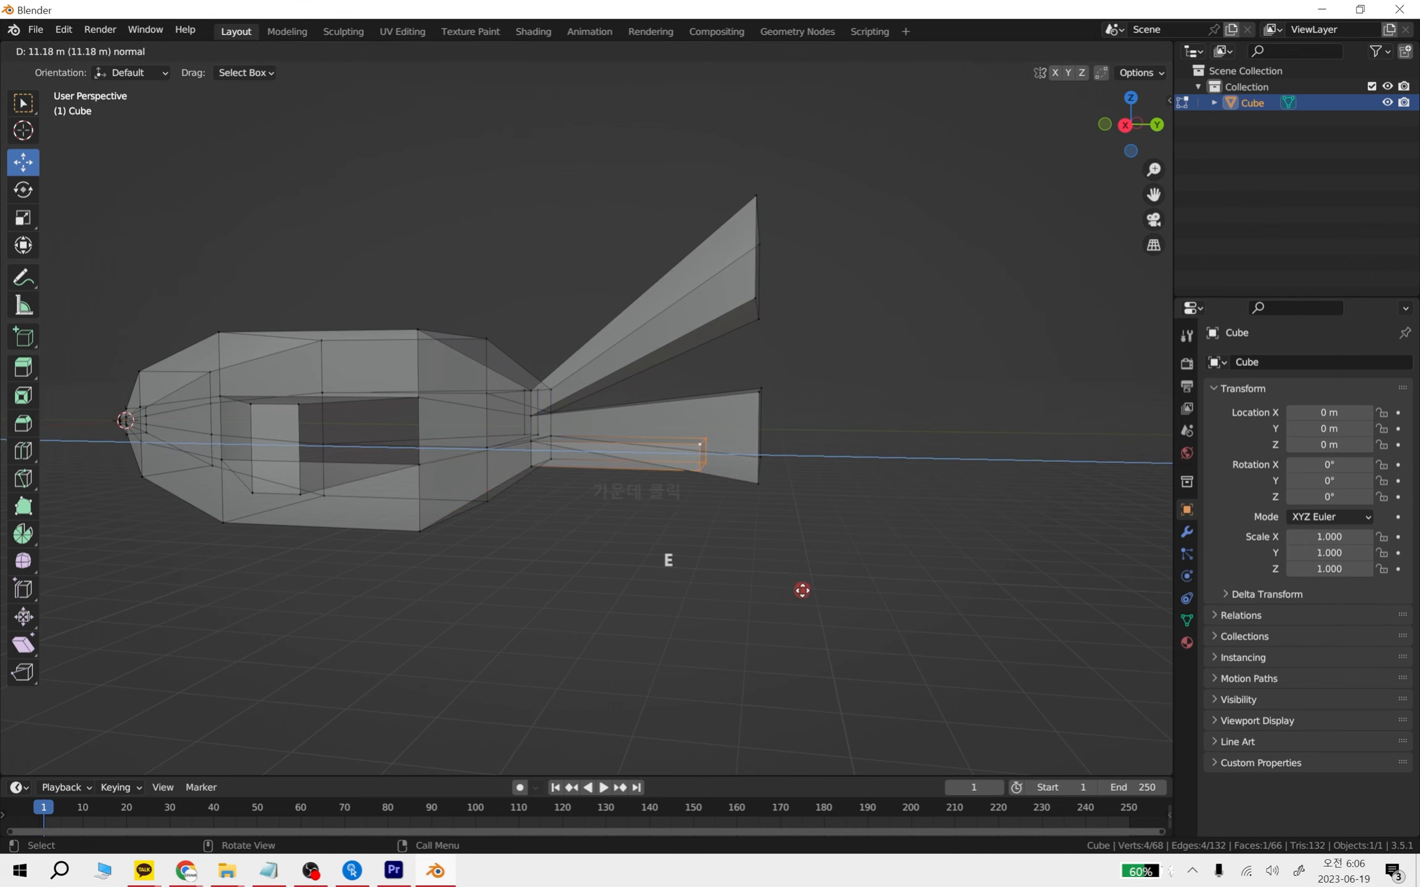
pyautogui.click(858, 594)
pyautogui.moveTo(764, 418); pyautogui.dragTo(770, 569)
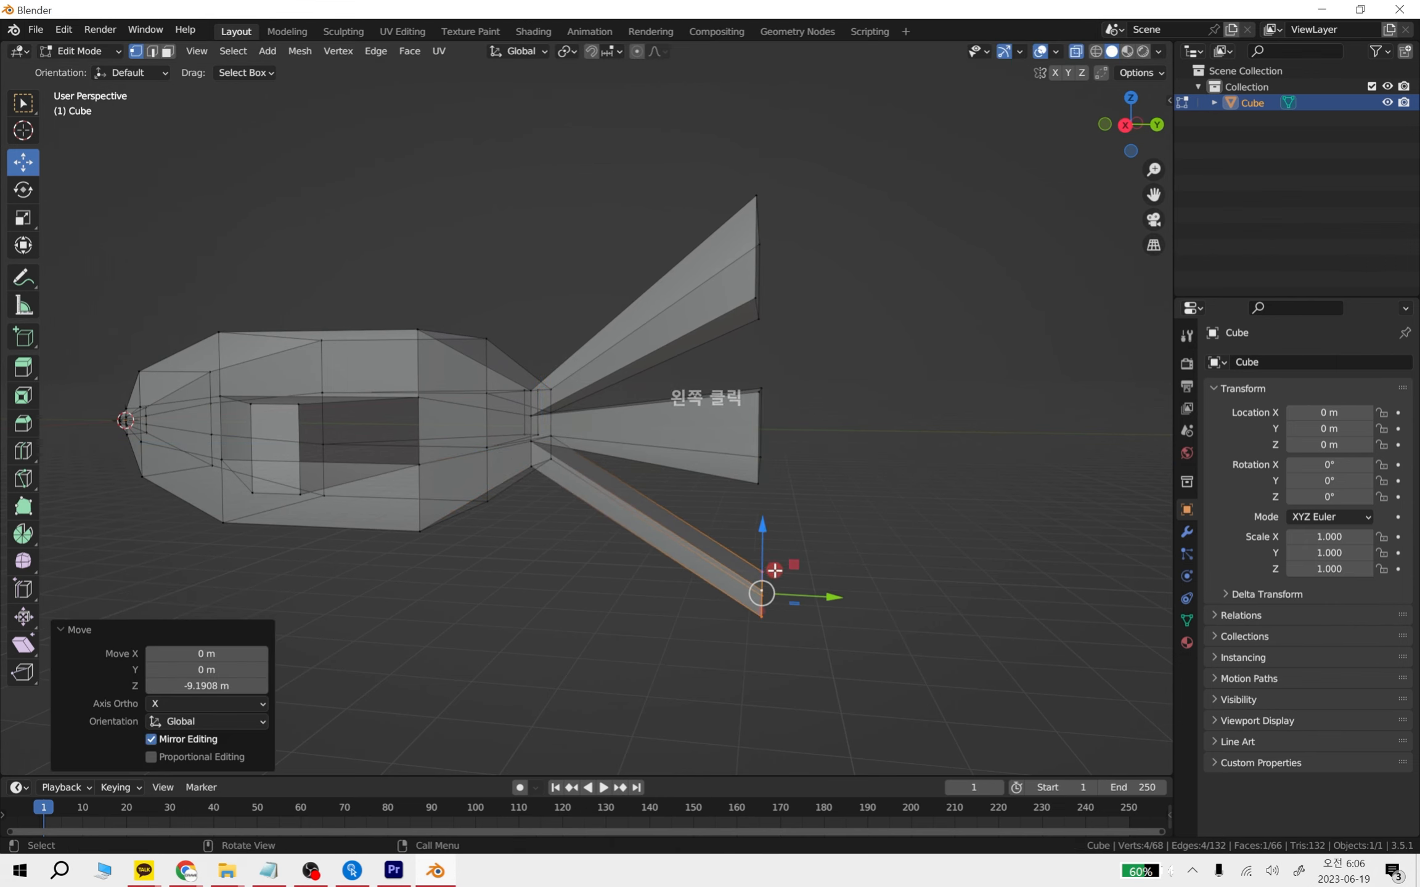
pyautogui.press('s')
pyautogui.click(833, 580)
# In the back view, select the upper tail fin's end vertices and lower them slightly along Z
pyautogui.moveTo(833, 580); pyautogui.dragTo(674, 485, button='middle')
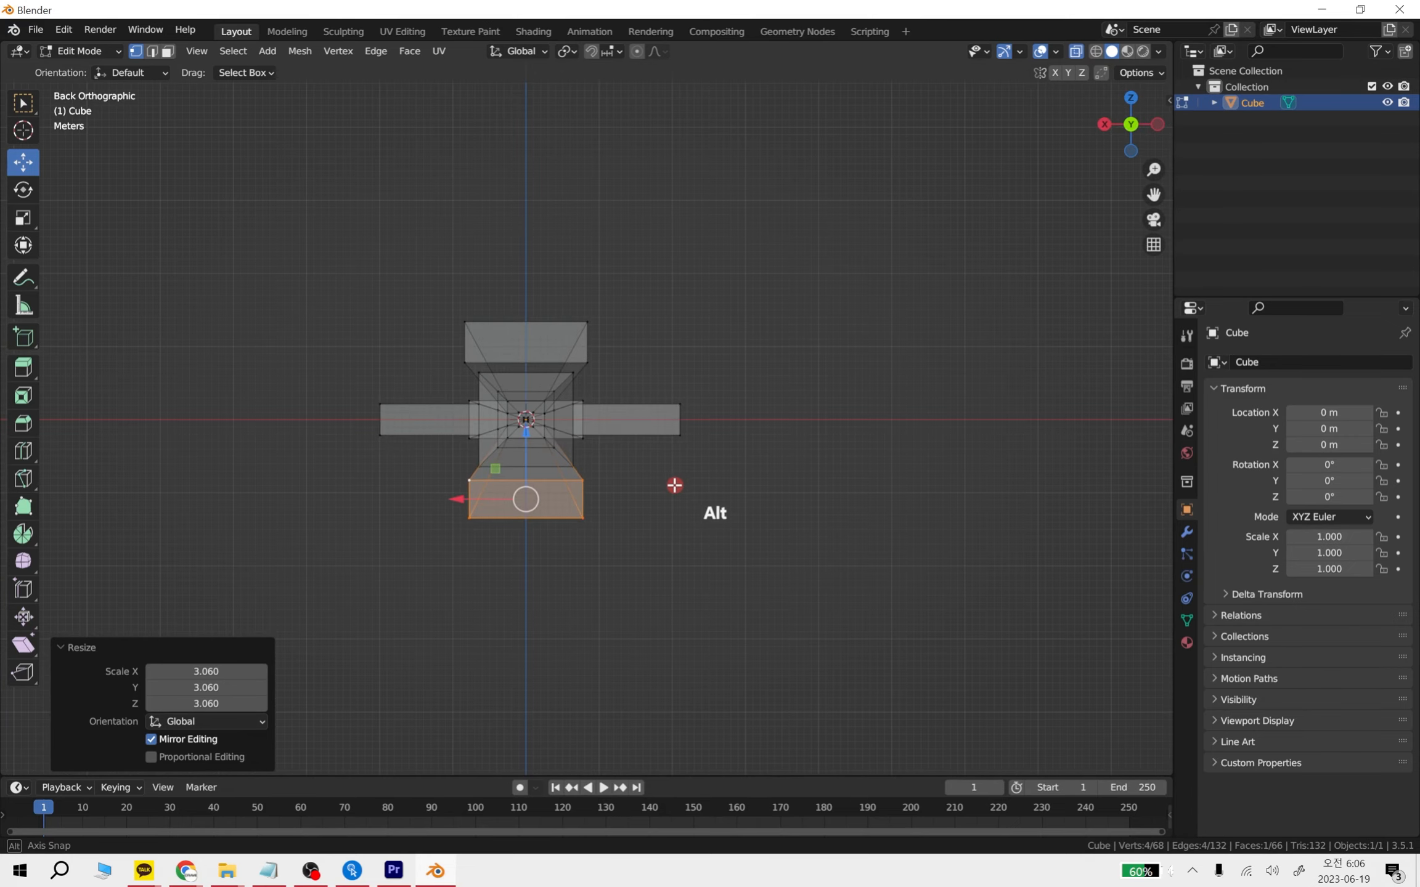
pyautogui.moveTo(544, 352); pyautogui.dragTo(535, 314, button='middle')
pyautogui.moveTo(371, 223); pyautogui.dragTo(628, 328)
pyautogui.moveTo(589, 294); pyautogui.dragTo(513, 298, button='middle')
pyautogui.moveTo(513, 298); pyautogui.dragTo(519, 316)
# Rescale the lower tail fin's end and raise it slightly along Z
pyautogui.moveTo(665, 589); pyautogui.dragTo(422, 488)
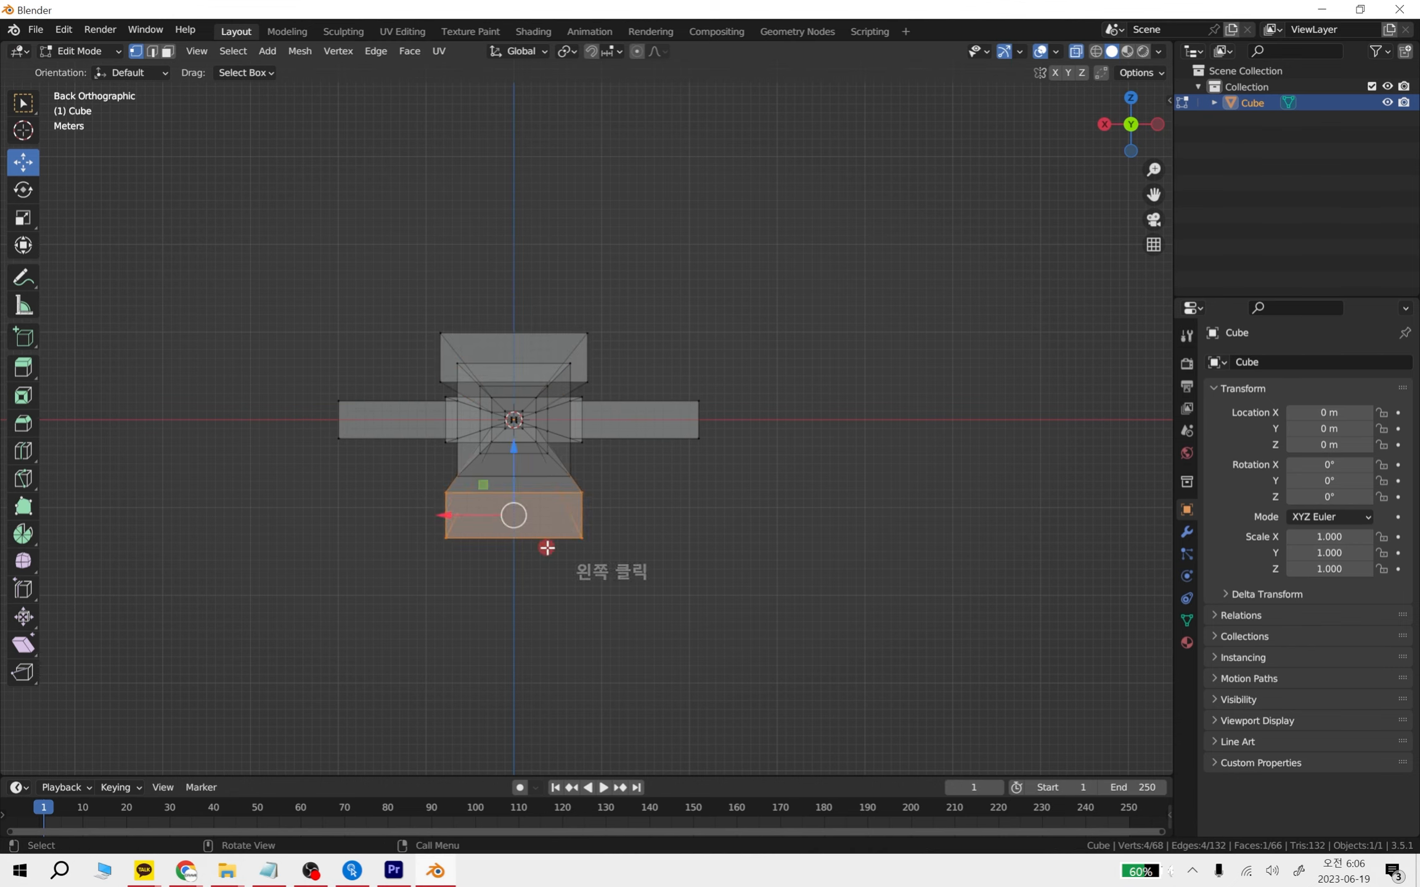
pyautogui.press('s')
pyautogui.click(550, 532)
pyautogui.moveTo(512, 479); pyautogui.dragTo(520, 447)
# Examine the whole fish from several angles in Object Mode, using Material Preview shading
pyautogui.moveTo(520, 447); pyautogui.dragTo(808, 580, button='middle')
pyautogui.press('Tab')
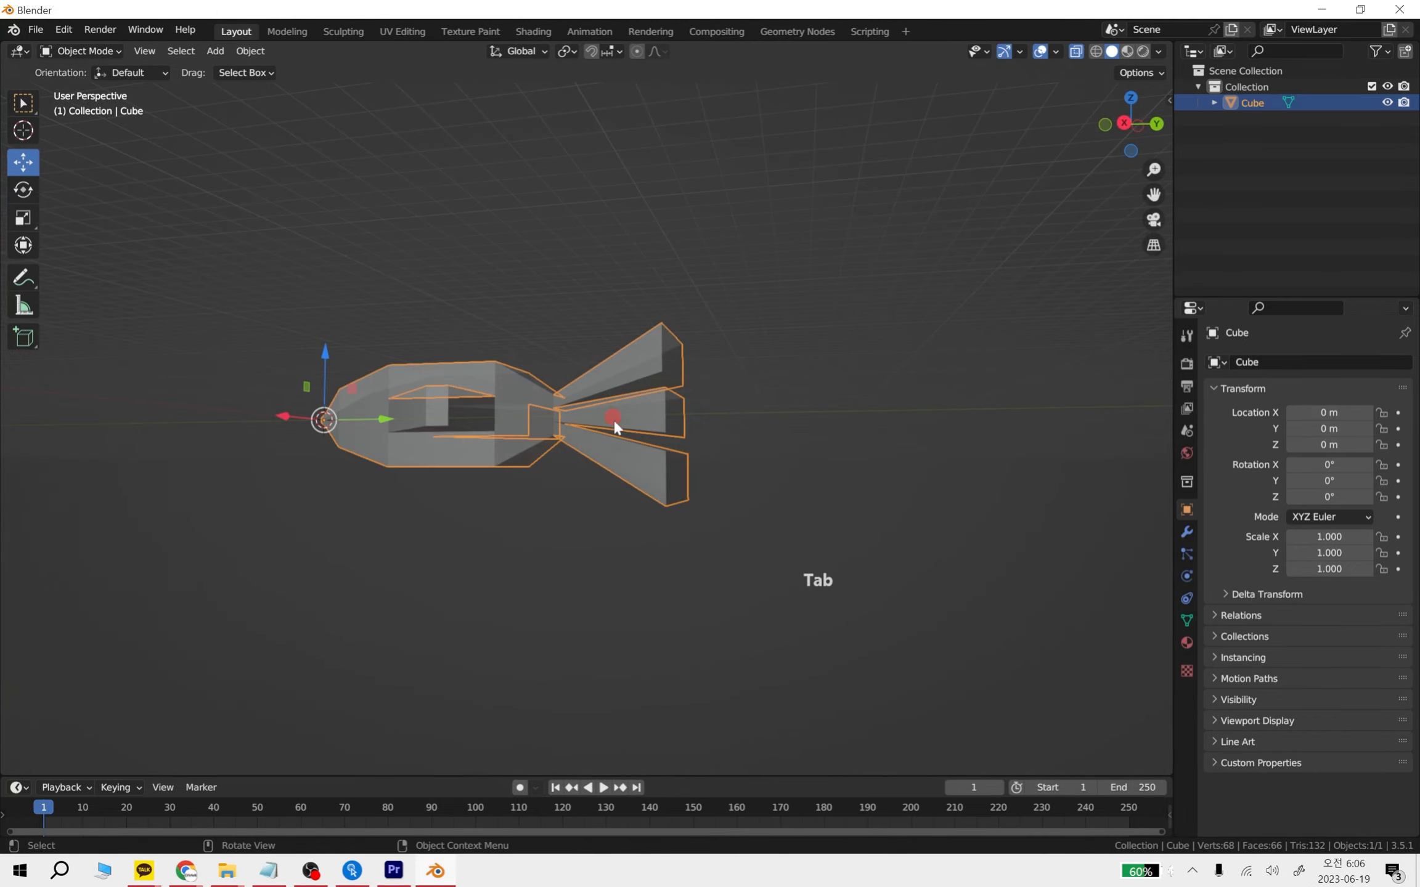
pyautogui.moveTo(616, 416); pyautogui.dragTo(682, 457, button='middle')
pyautogui.press('Tab')
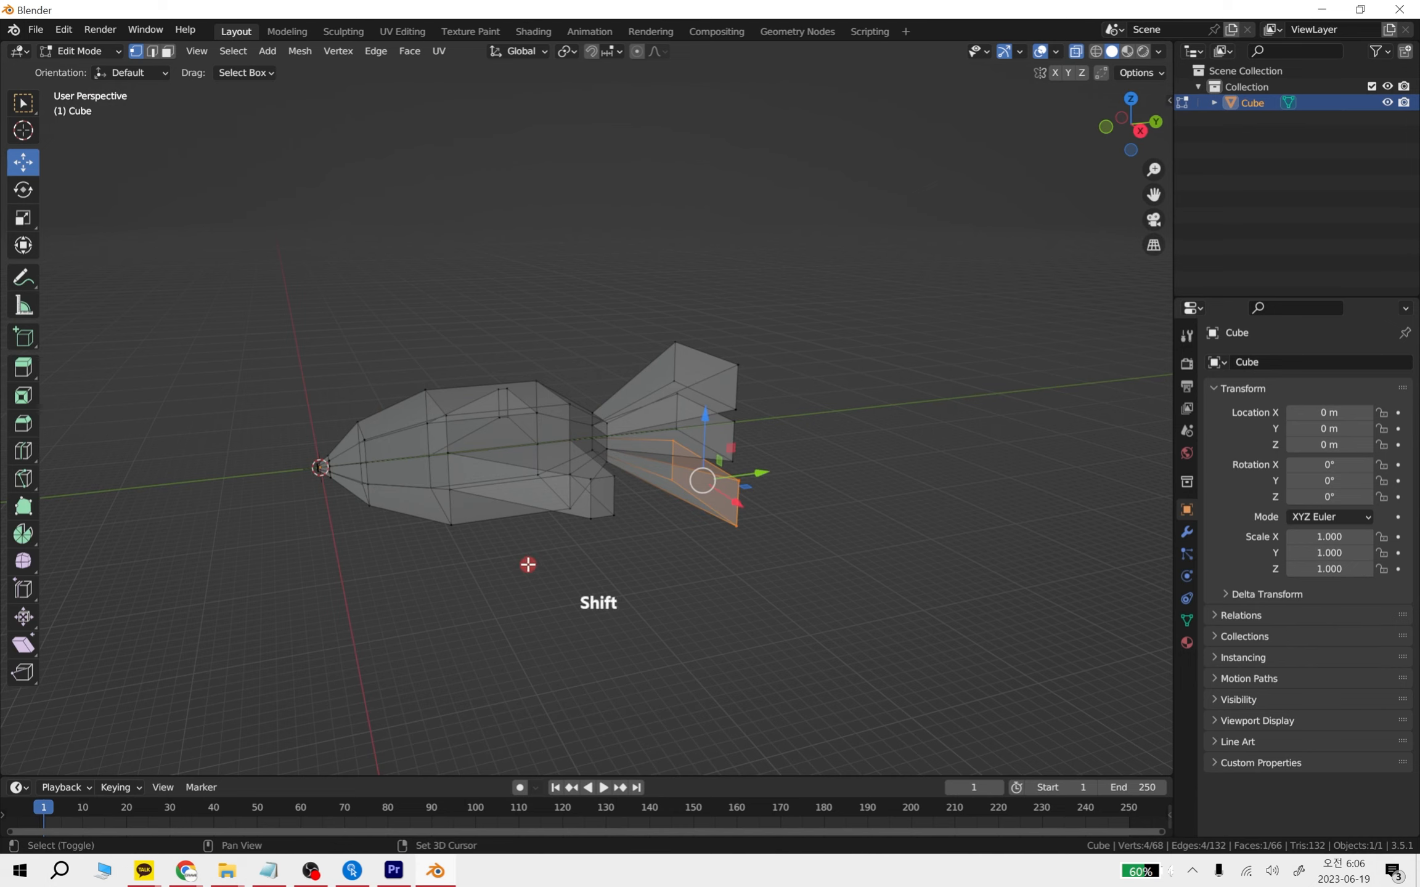
pyautogui.press('Tab')
pyautogui.moveTo(525, 563); pyautogui.dragTo(792, 533, button='middle')
pyautogui.click(887, 563)
pyautogui.moveTo(887, 563); pyautogui.dragTo(352, 218, button='middle')
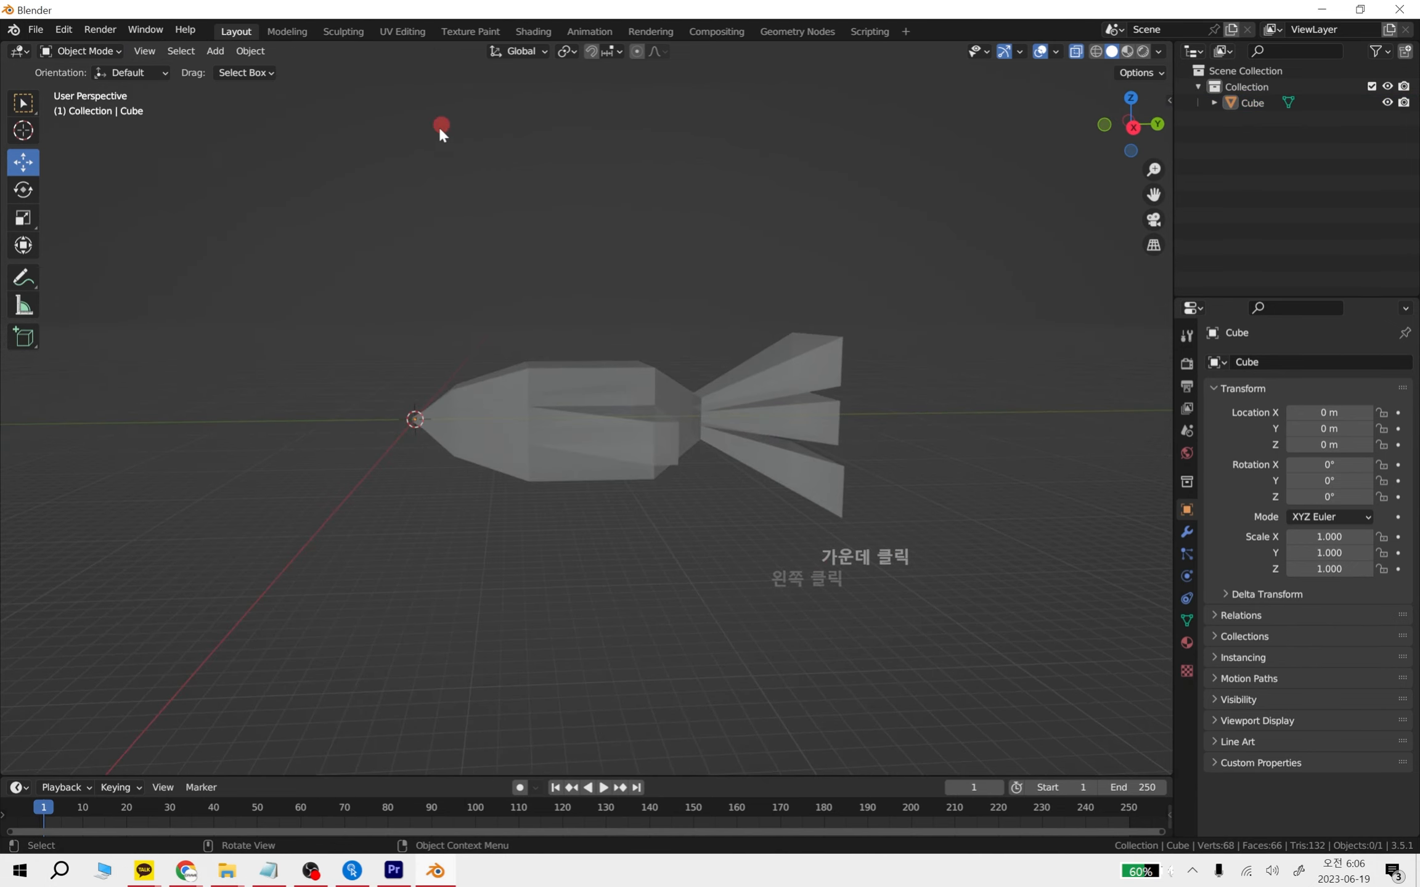
pyautogui.click(735, 439)
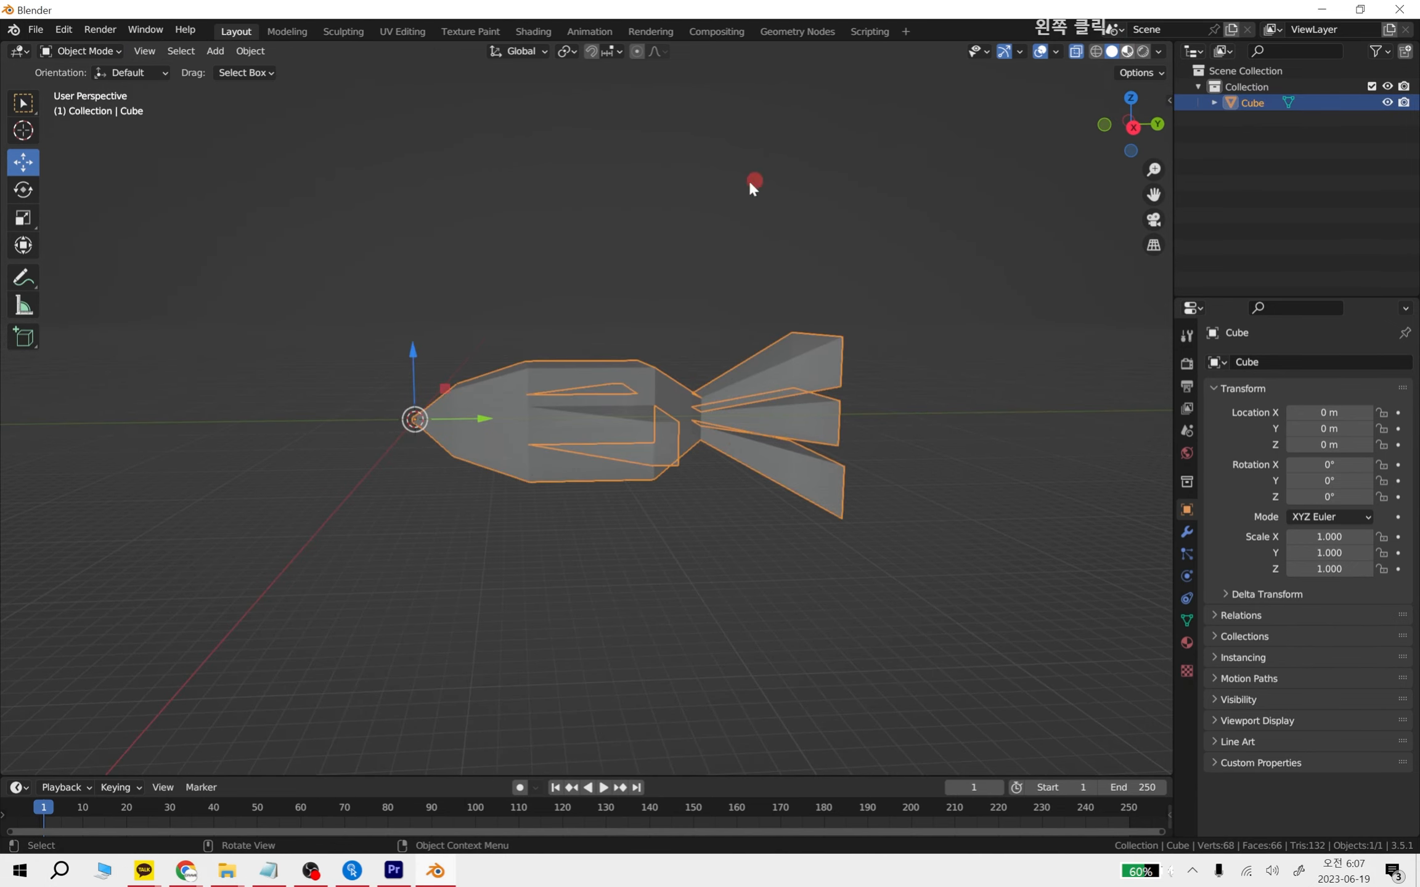
pyautogui.hotkey('alt', 'z')
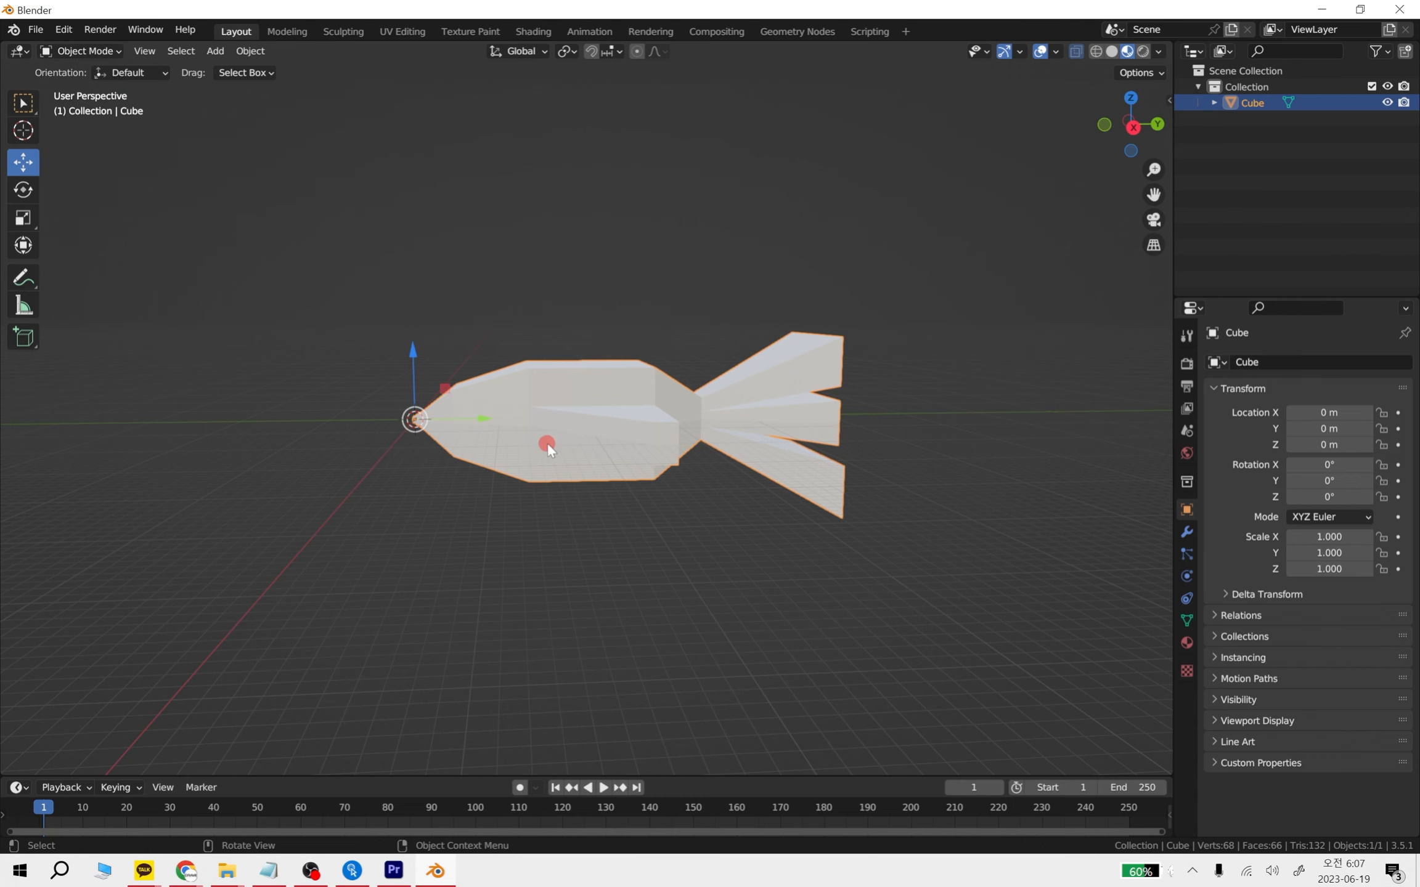
pyautogui.moveTo(546, 442); pyautogui.dragTo(1013, 541, button='middle')
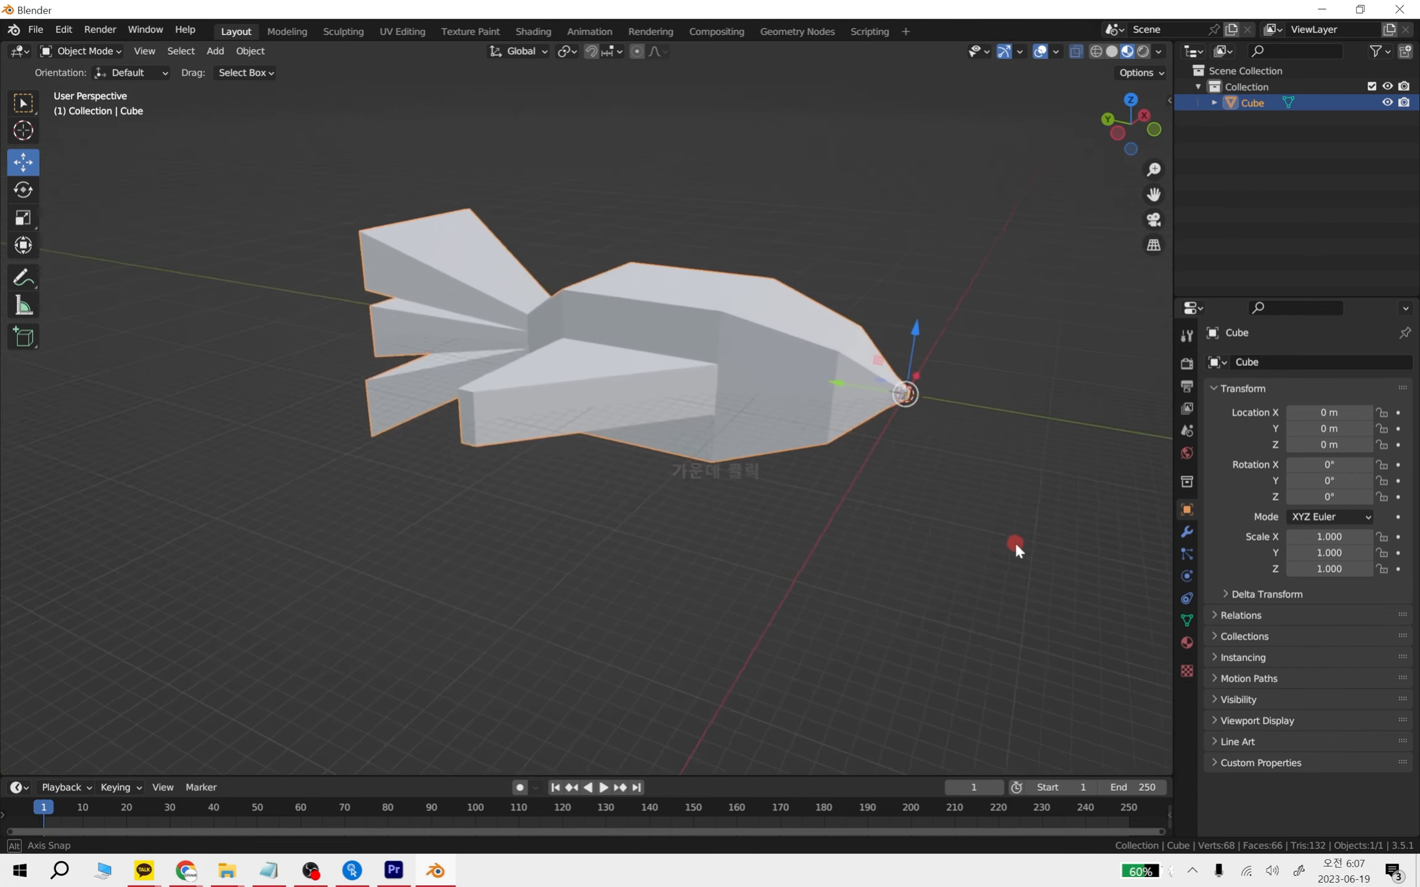
# Back in Edit Mode, scale one side fin's outer end down to about 0.178 to make a pointed tip
pyautogui.press('Tab')
pyautogui.moveTo(501, 466); pyautogui.dragTo(617, 468, button='middle')
pyautogui.click(478, 450)
pyautogui.press('s')
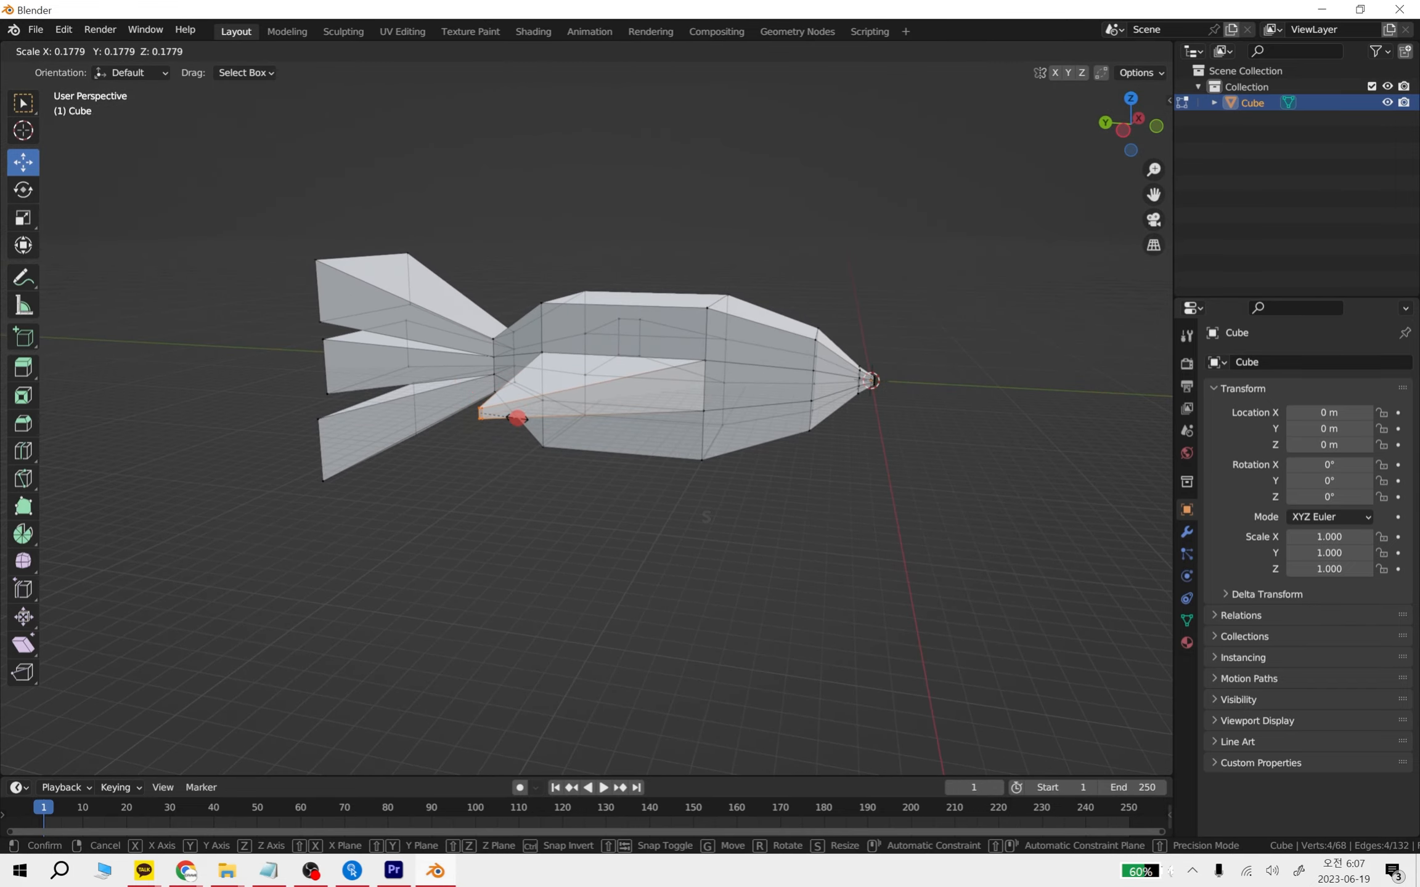
pyautogui.click(517, 418)
# Select the opposite side fin's outer end vertices and scale them down to 0.127
pyautogui.moveTo(675, 421); pyautogui.dragTo(414, 423, button='middle')
pyautogui.keyDown('shift'); pyautogui.moveTo(1030, 522); pyautogui.dragTo(621, 501, button='middle'); pyautogui.keyUp('shift')
pyautogui.moveTo(560, 474); pyautogui.dragTo(727, 674)
pyautogui.moveTo(763, 694); pyautogui.dragTo(738, 667, button='middle')
pyautogui.press('s')
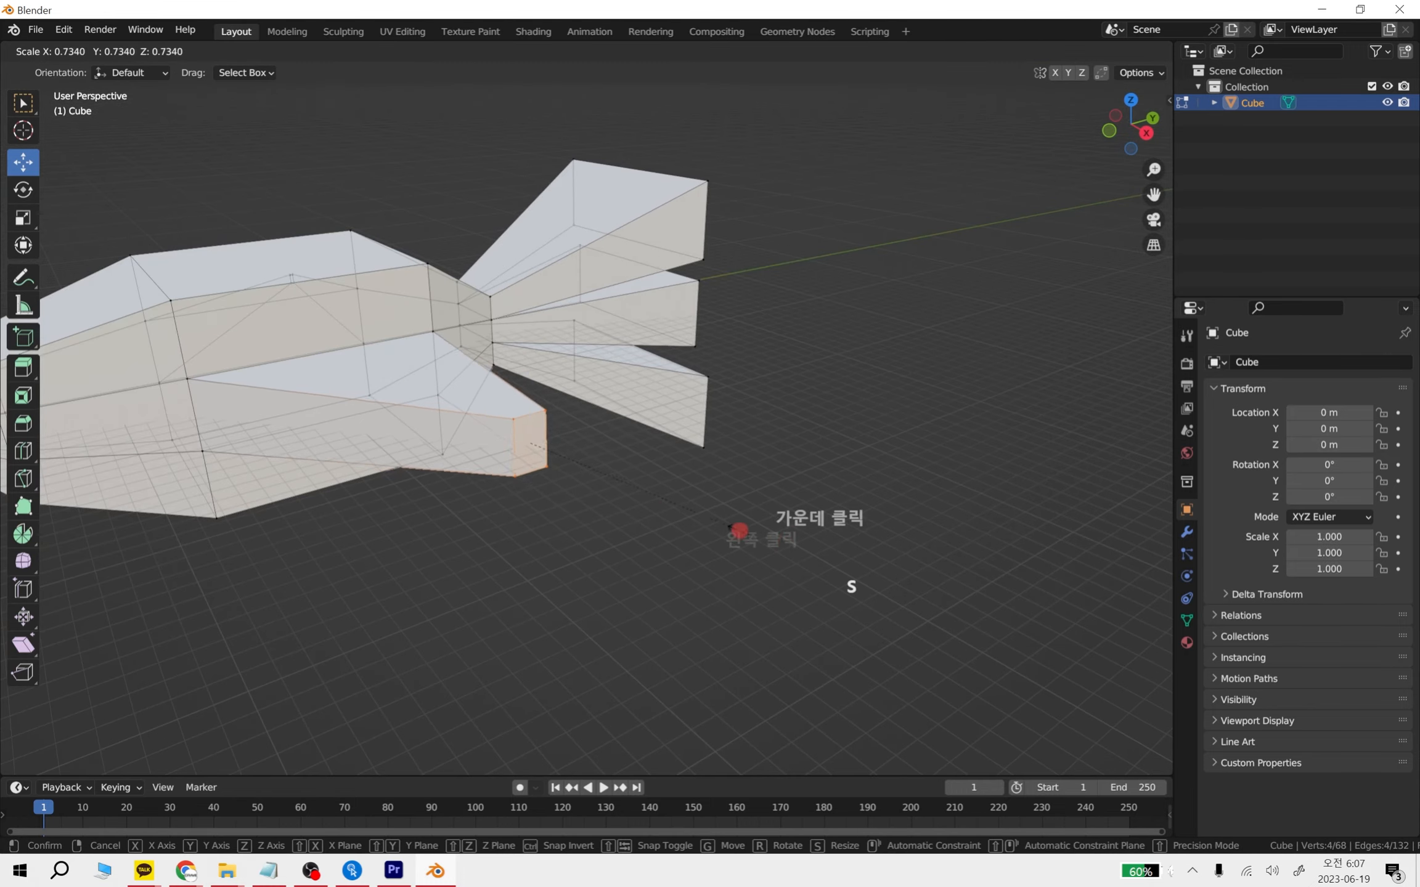
pyautogui.click(568, 455)
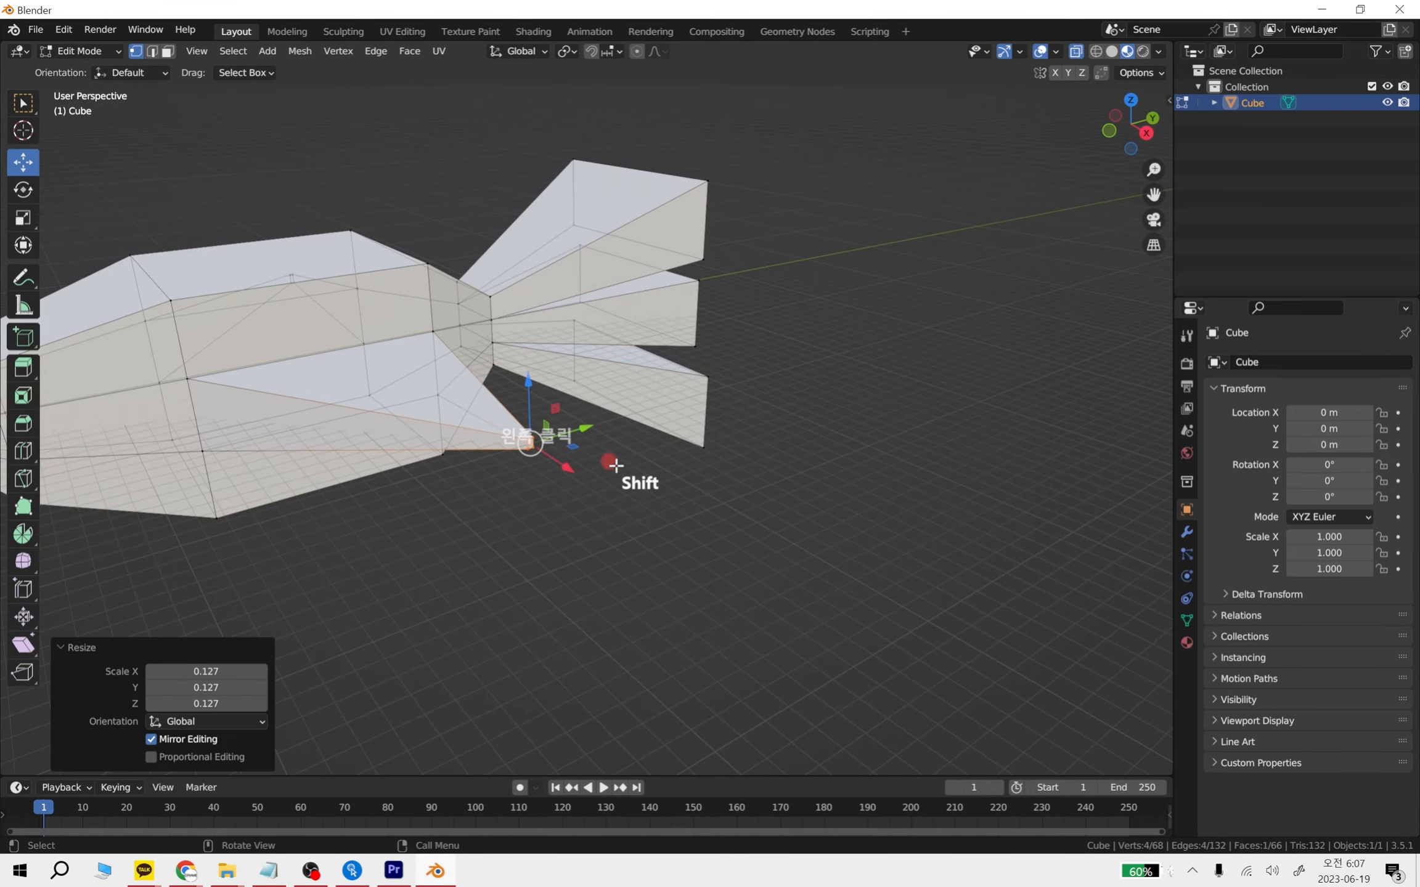
# Try to enlarge the front vertical edge where the side fin joins the body
pyautogui.keyDown('shift'); pyautogui.moveTo(615, 465); pyautogui.dragTo(715, 433, button='middle'); pyautogui.keyUp('shift')
pyautogui.click(502, 353)
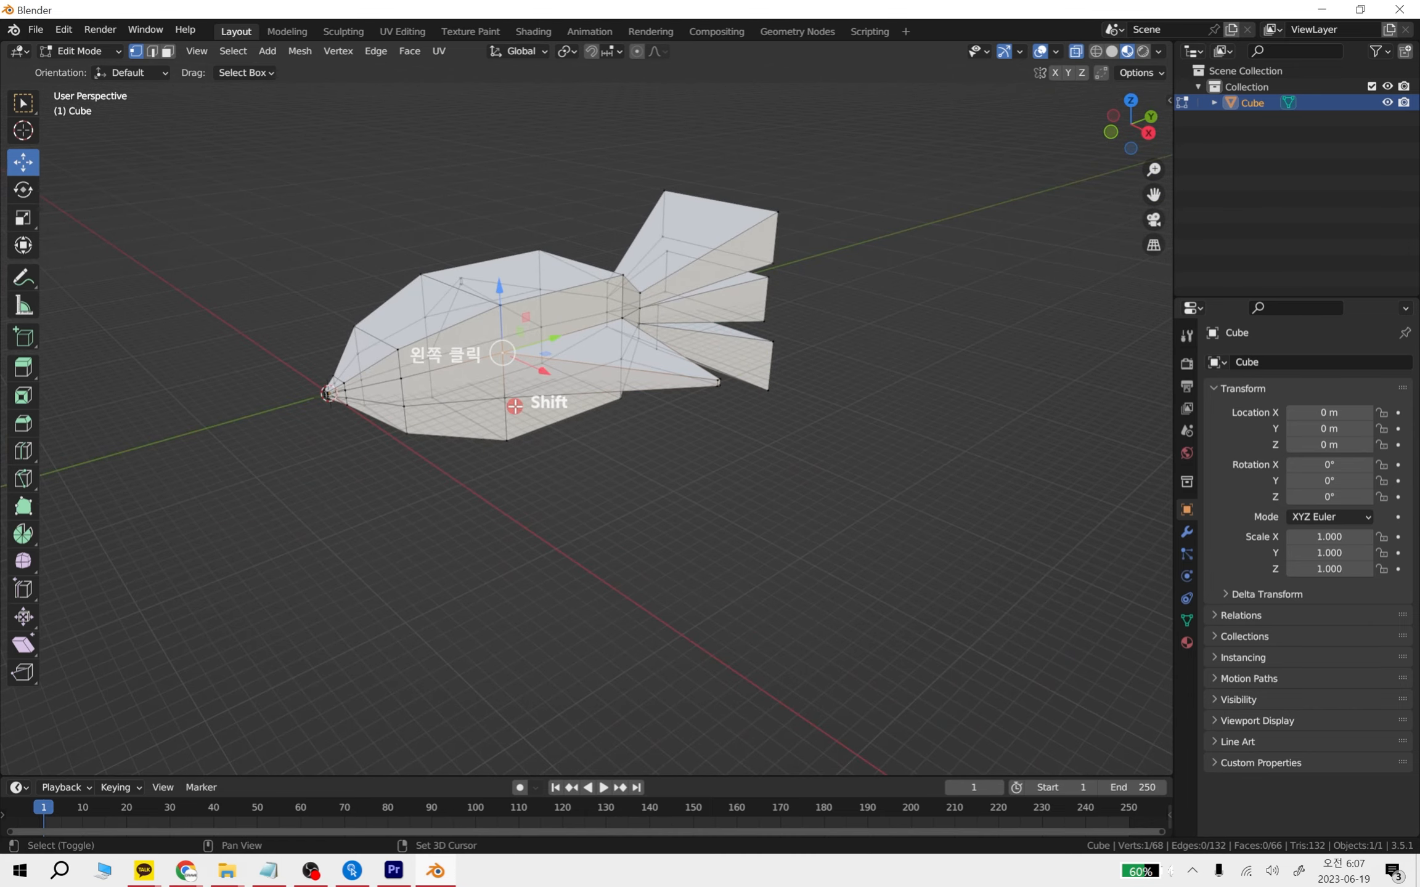
pyautogui.scroll(5, 515, 406)
pyautogui.keyDown('shift'); pyautogui.moveTo(468, 396); pyautogui.dragTo(656, 469, button='middle'); pyautogui.keyUp('shift')
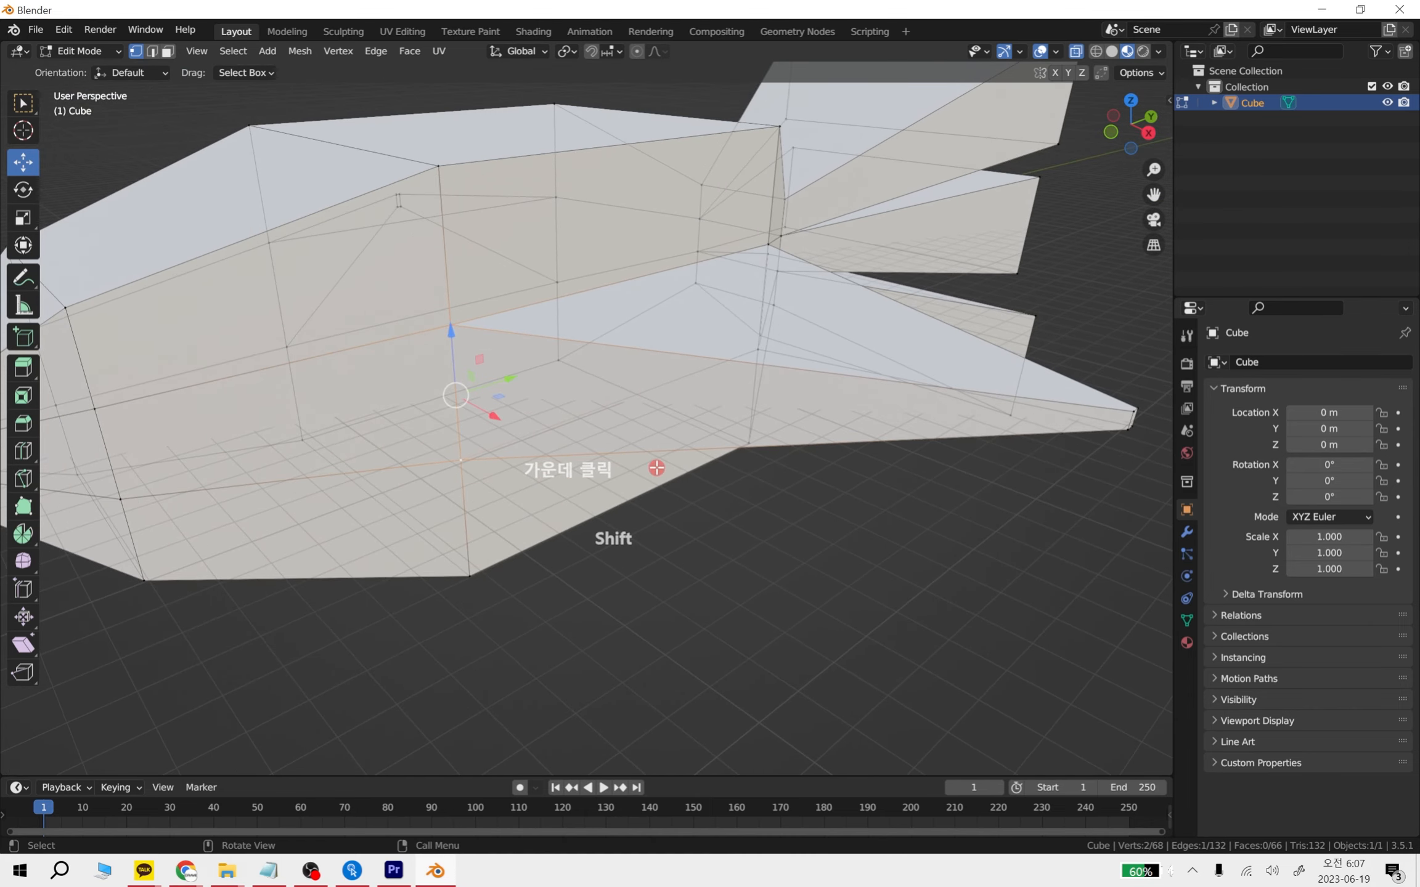
pyautogui.press('s')
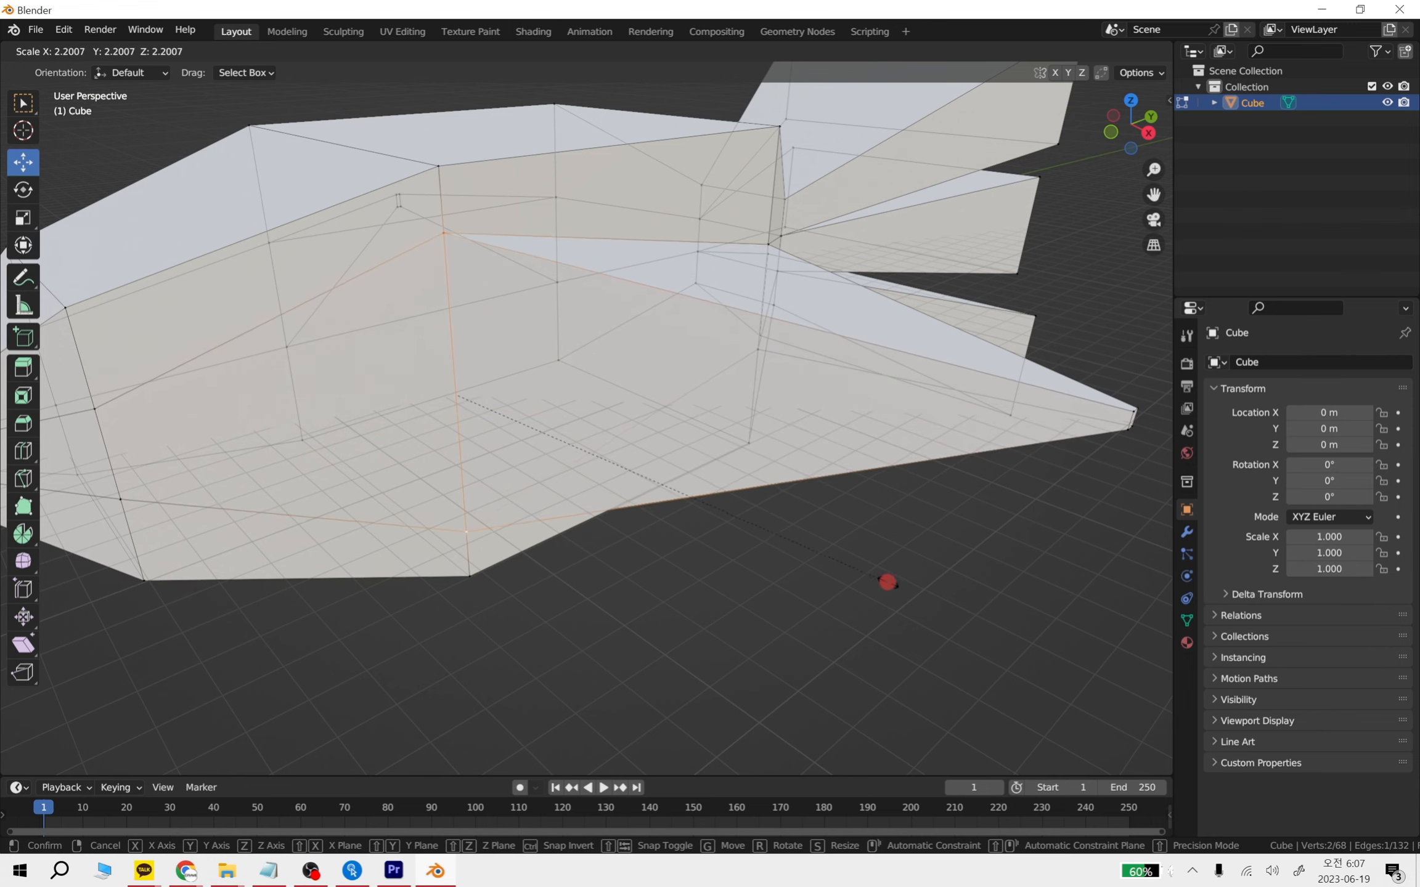
pyautogui.click(928, 586)
pyautogui.scroll(-4, 776, 599)
pyautogui.moveTo(776, 599); pyautogui.dragTo(615, 599, button='middle')
pyautogui.hotkey('ctrl', 'z')
# Clear the selection, switch to face selection, and return the viewport to Solid shading
pyautogui.moveTo(502, 406); pyautogui.dragTo(621, 488, button='middle')
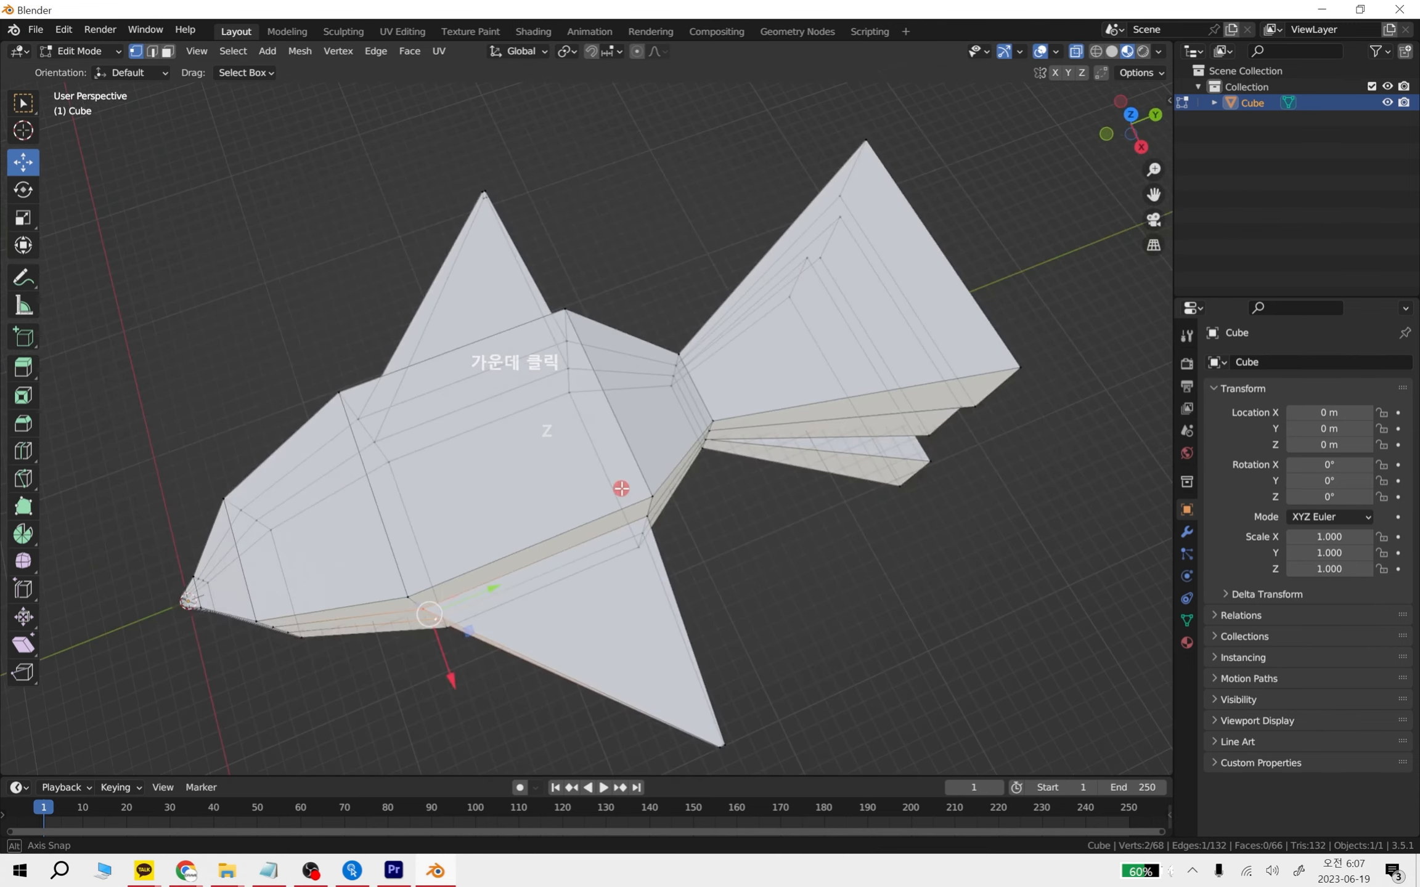
pyautogui.keyDown('shift'); pyautogui.moveTo(550, 453); pyautogui.dragTo(597, 434, button='middle'); pyautogui.keyUp('shift')
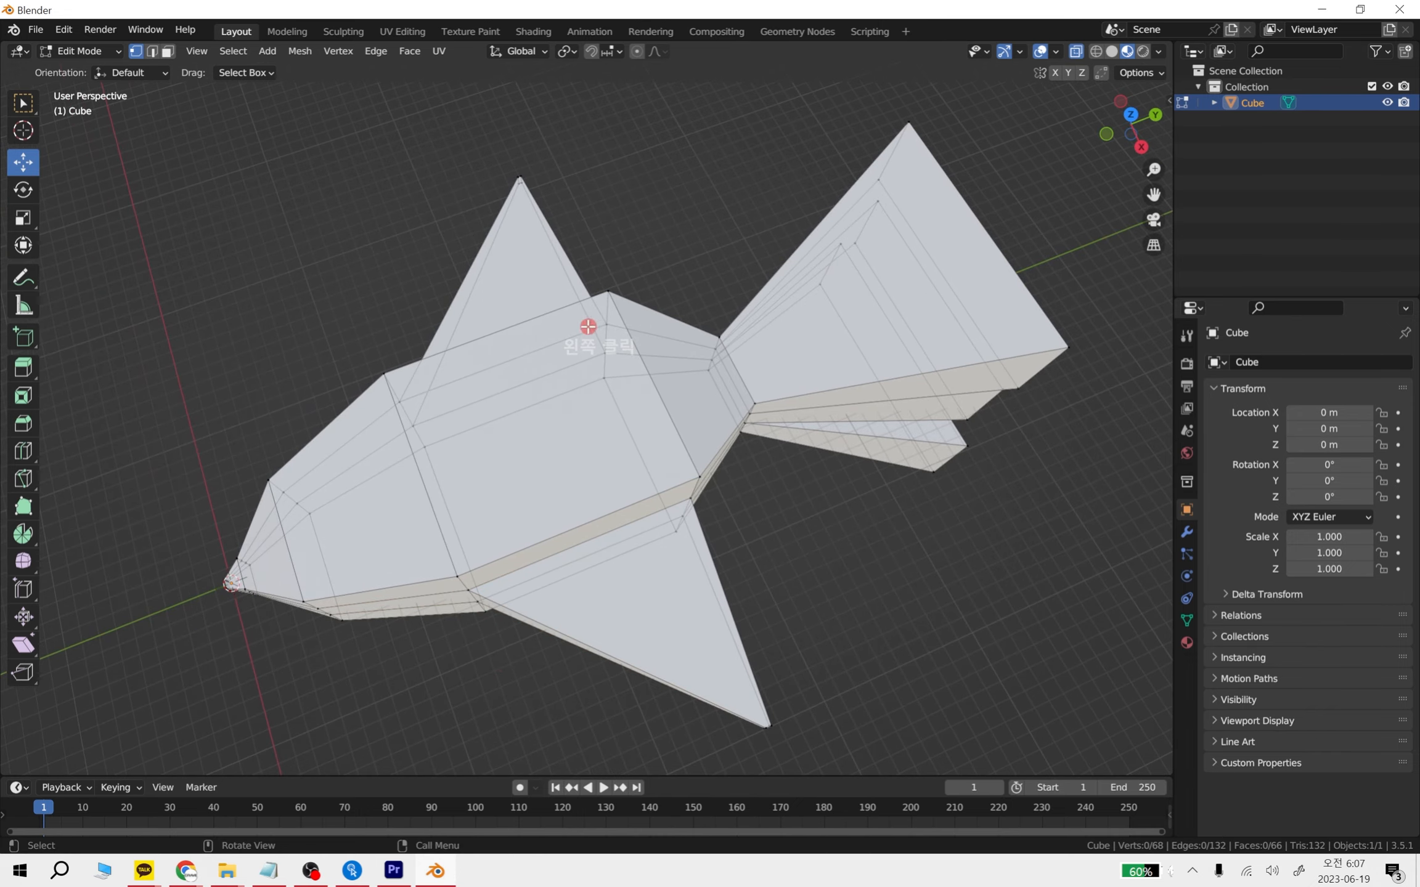
pyautogui.moveTo(605, 501); pyautogui.dragTo(563, 429, button='middle')
pyautogui.click(168, 54)
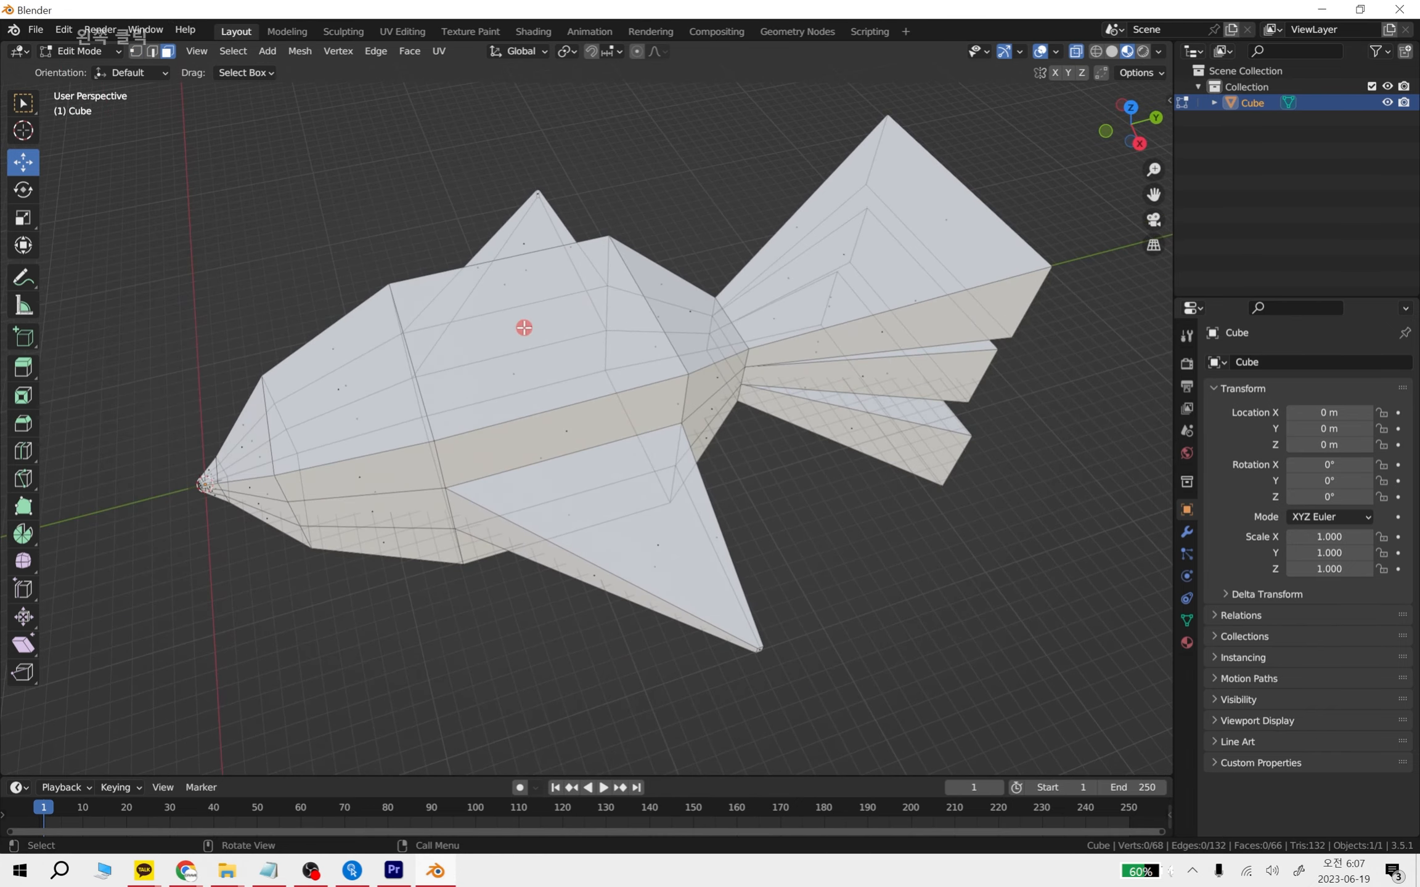
pyautogui.click(528, 325)
pyautogui.moveTo(555, 365); pyautogui.dragTo(635, 482, button='middle')
pyautogui.scroll(4, 586, 327)
pyautogui.click(383, 290)
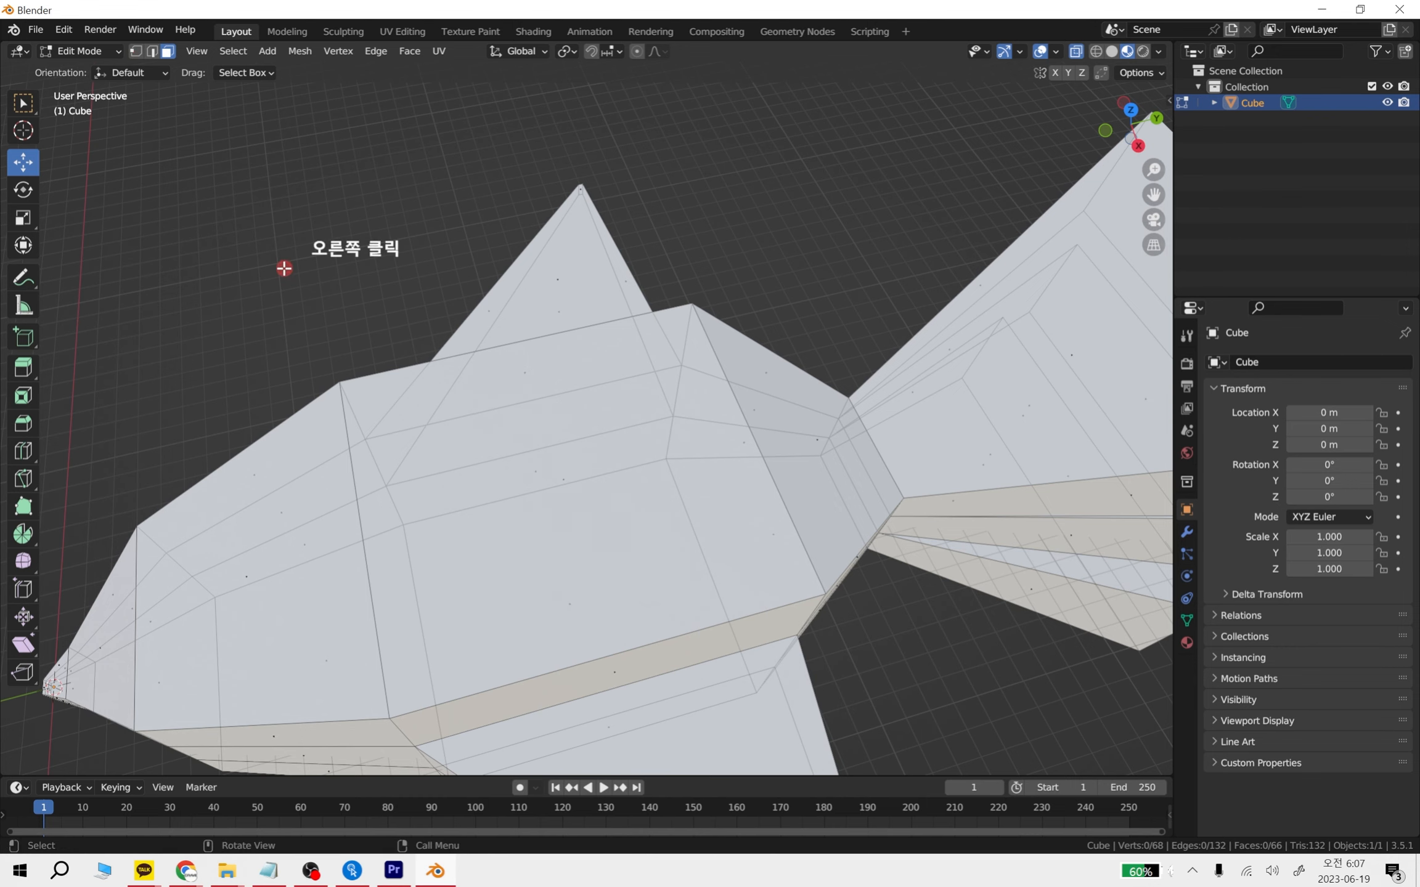
pyautogui.moveTo(580, 545); pyautogui.dragTo(478, 248, button='middle')
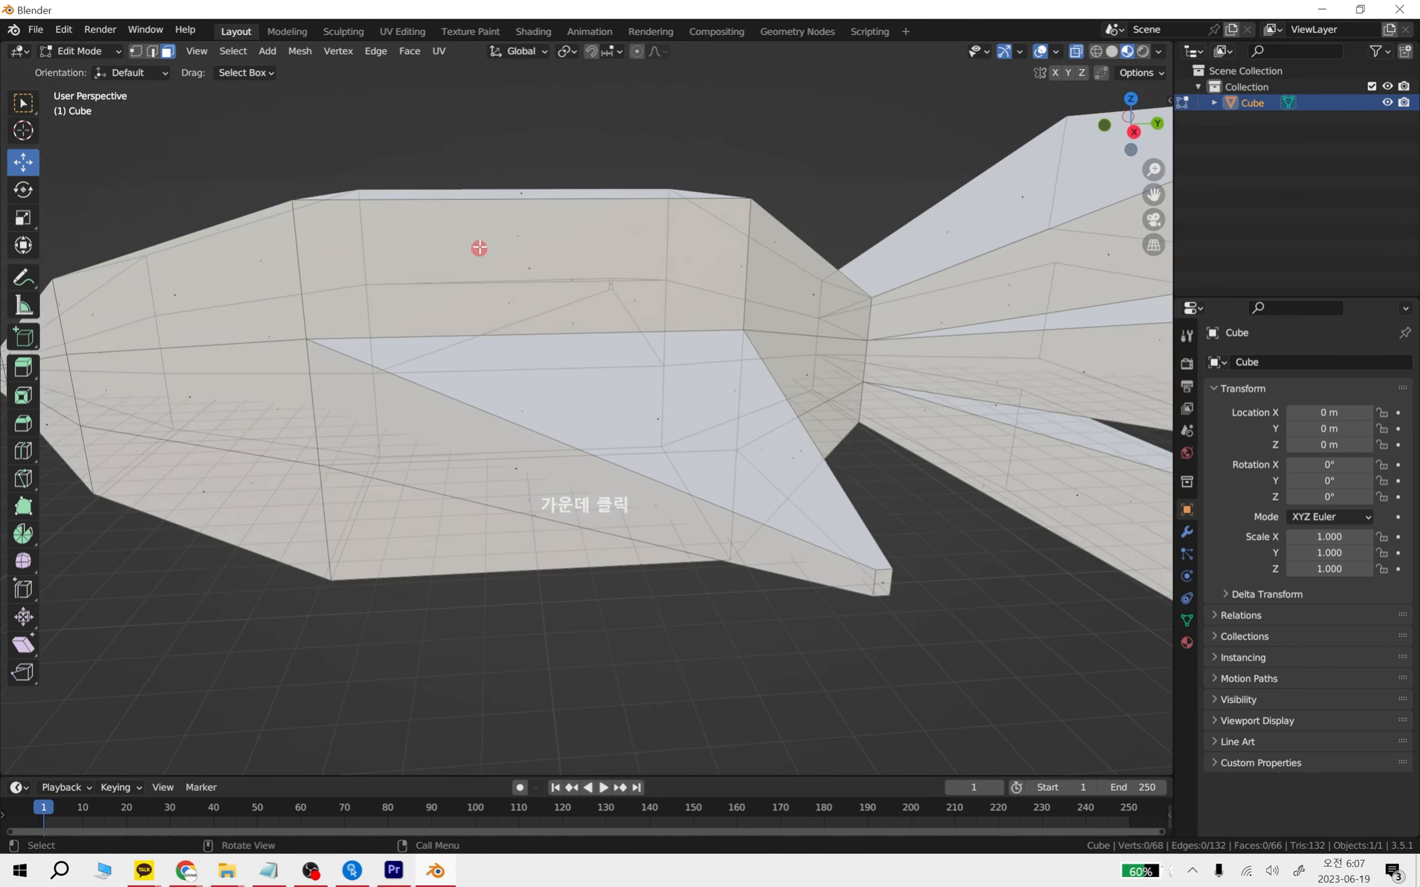
pyautogui.click(1113, 52)
pyautogui.moveTo(647, 277); pyautogui.dragTo(642, 343, button='middle')
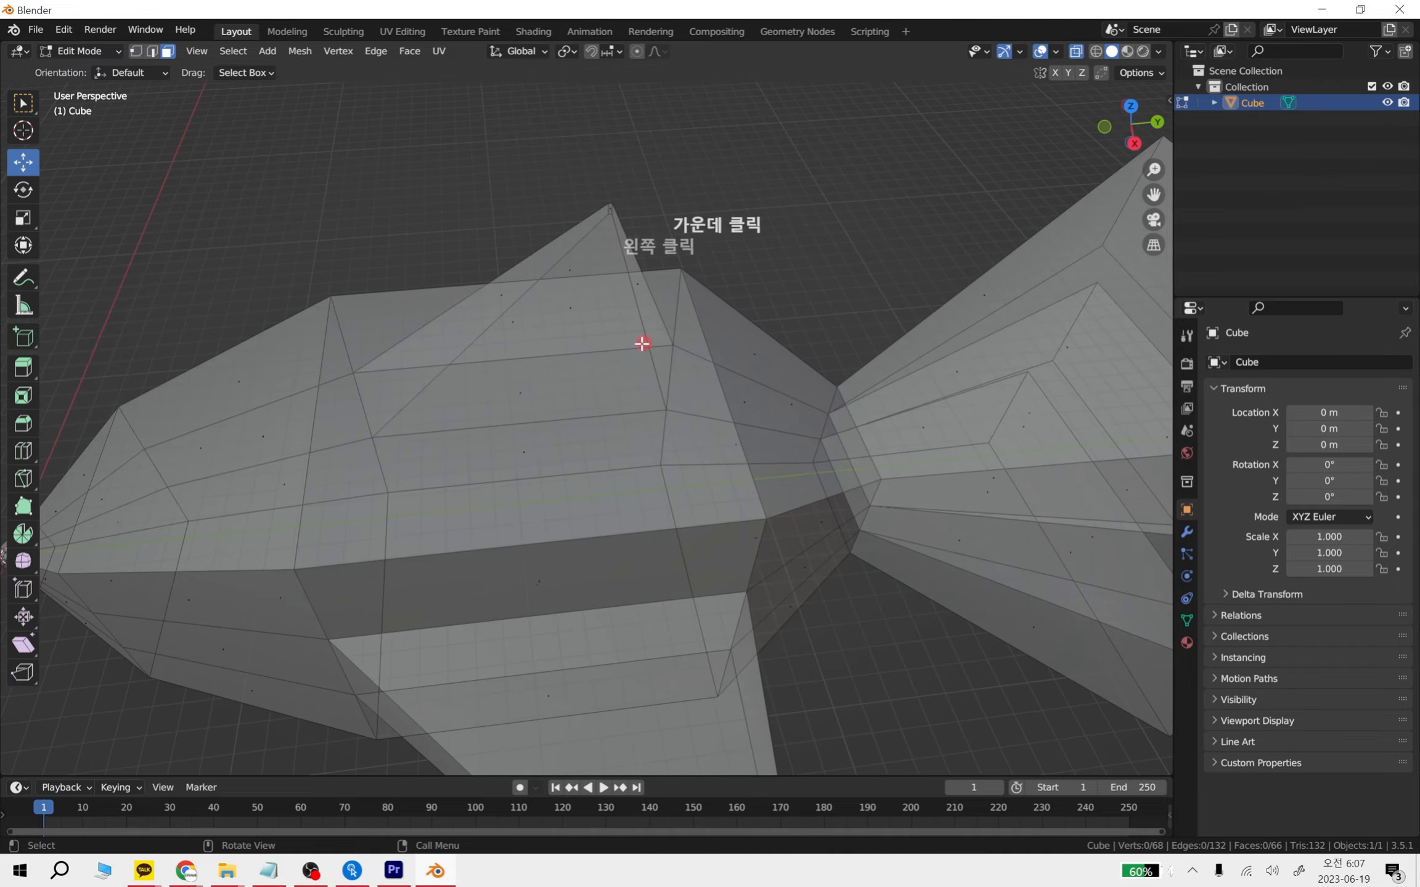
# Extrude the body's large top face in place and scale it to 0.527 to leave a smaller inner face
pyautogui.click(517, 386)
pyautogui.moveTo(517, 386); pyautogui.dragTo(801, 533, button='middle')
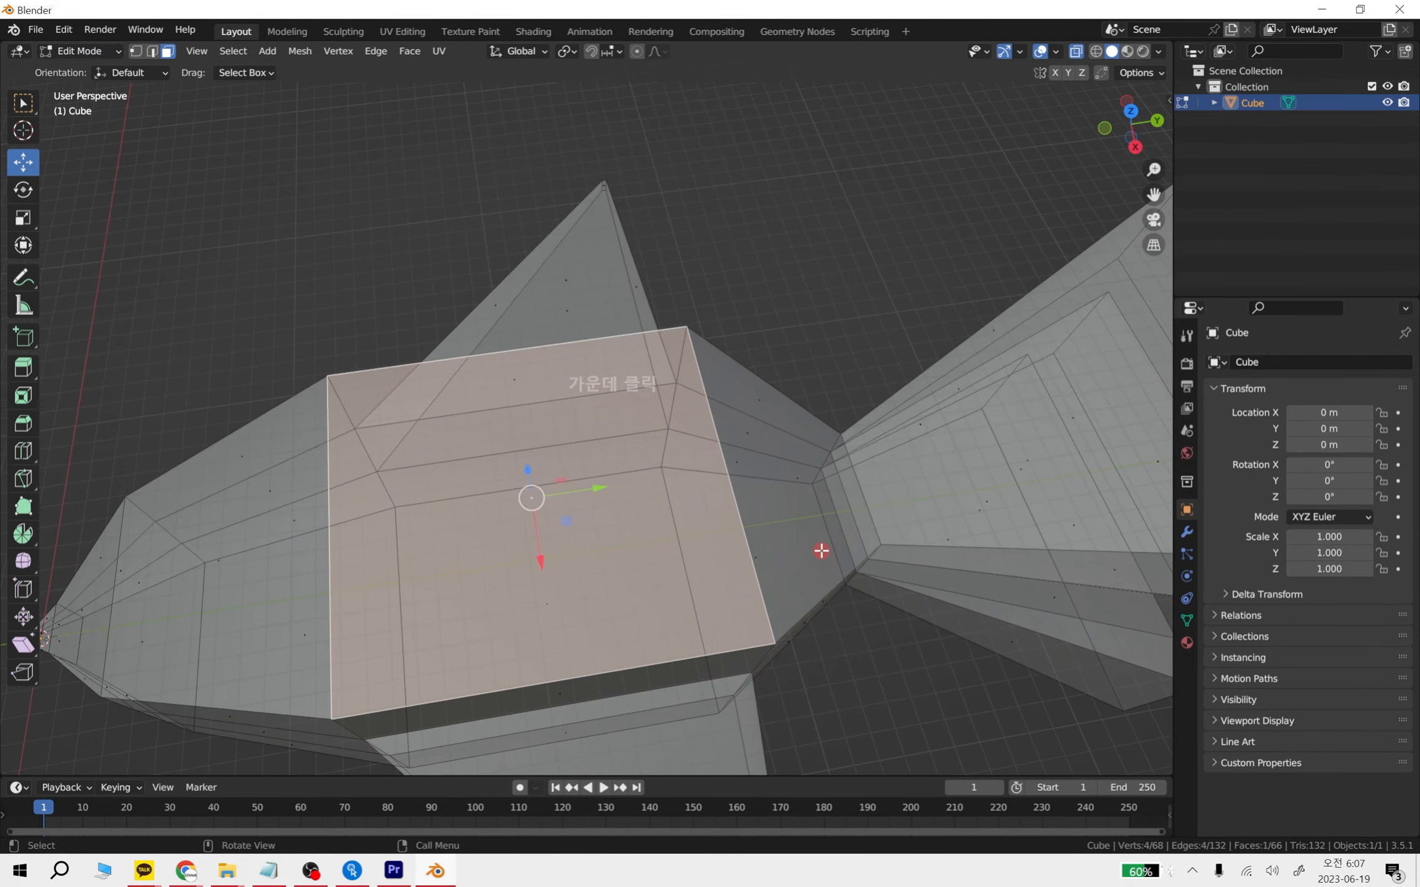
pyautogui.press('e')
pyautogui.click(798, 547)
pyautogui.press('s')
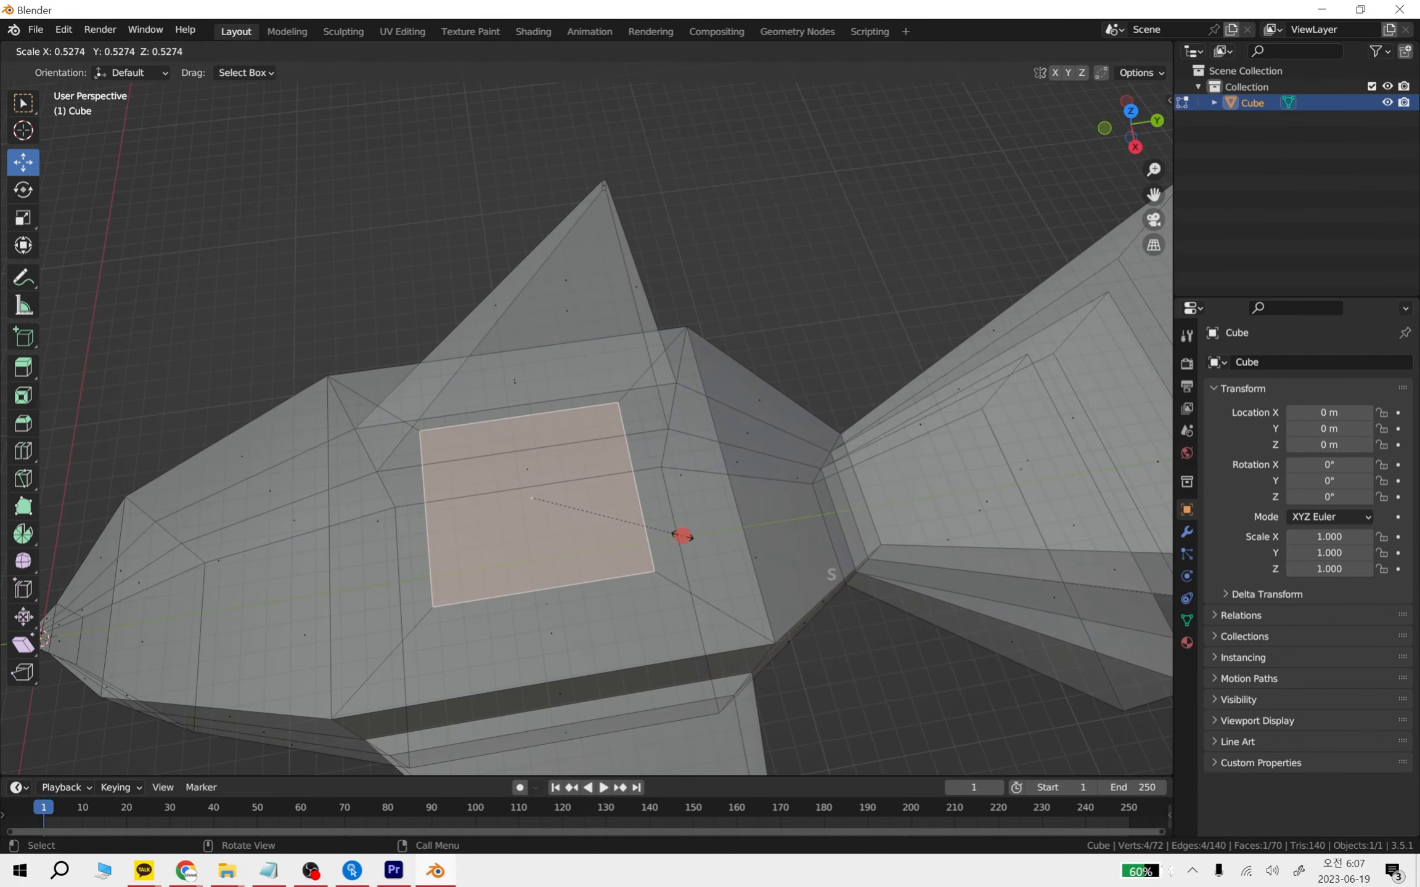
pyautogui.click(682, 536)
# Extrude the inner top face upward into a block on the fish's back
pyautogui.moveTo(680, 607); pyautogui.dragTo(674, 522, button='middle')
pyautogui.press('e')
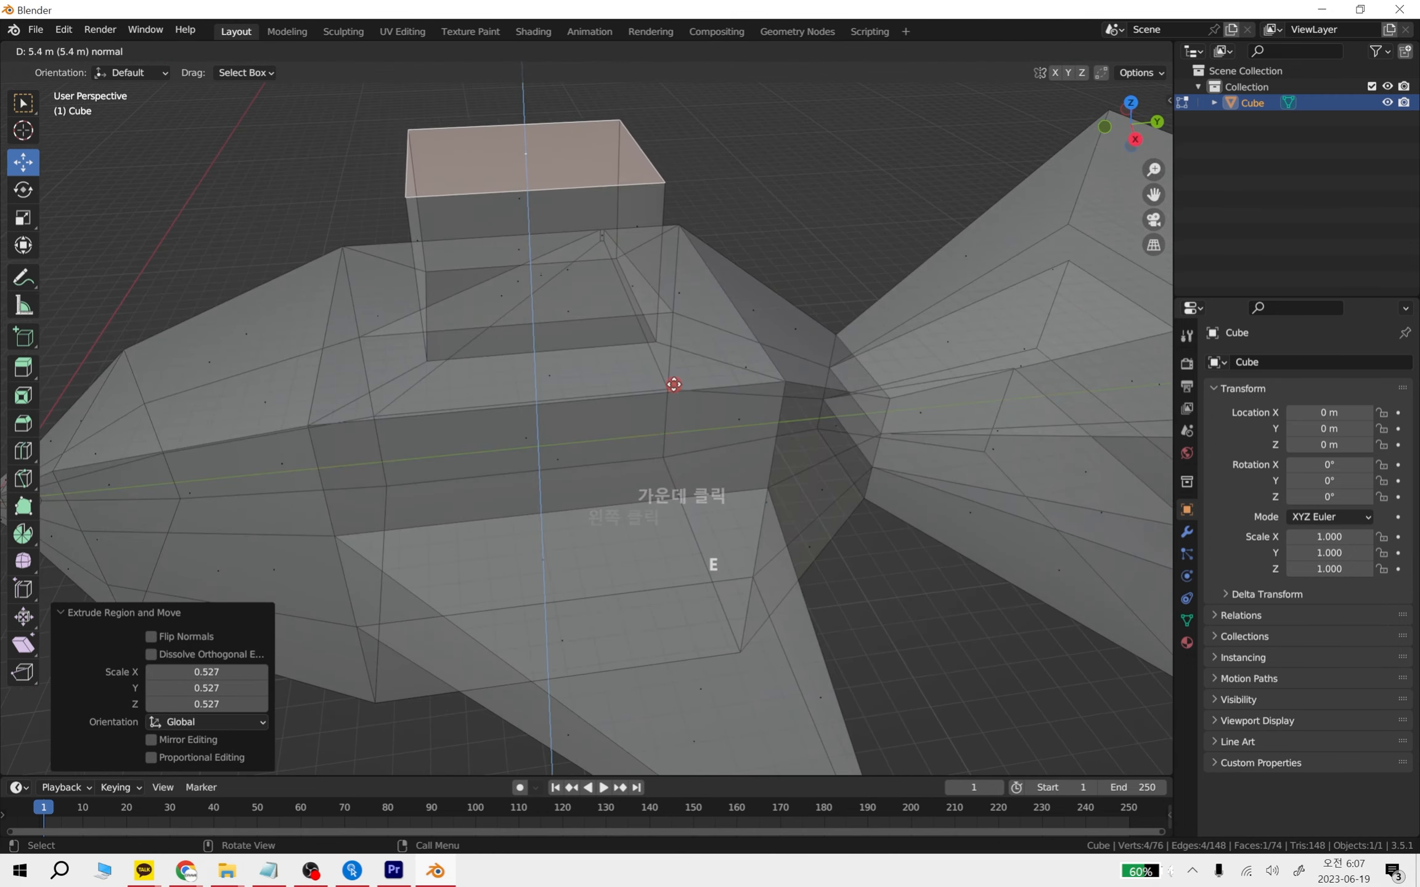
pyautogui.click(675, 374)
# Extrude the block's top face about 3.34 m, scale it to 0.294, and lower it along Z into a tapered cap
pyautogui.moveTo(736, 360); pyautogui.dragTo(757, 464, button='middle')
pyautogui.press('e')
pyautogui.click(763, 384)
pyautogui.press('s')
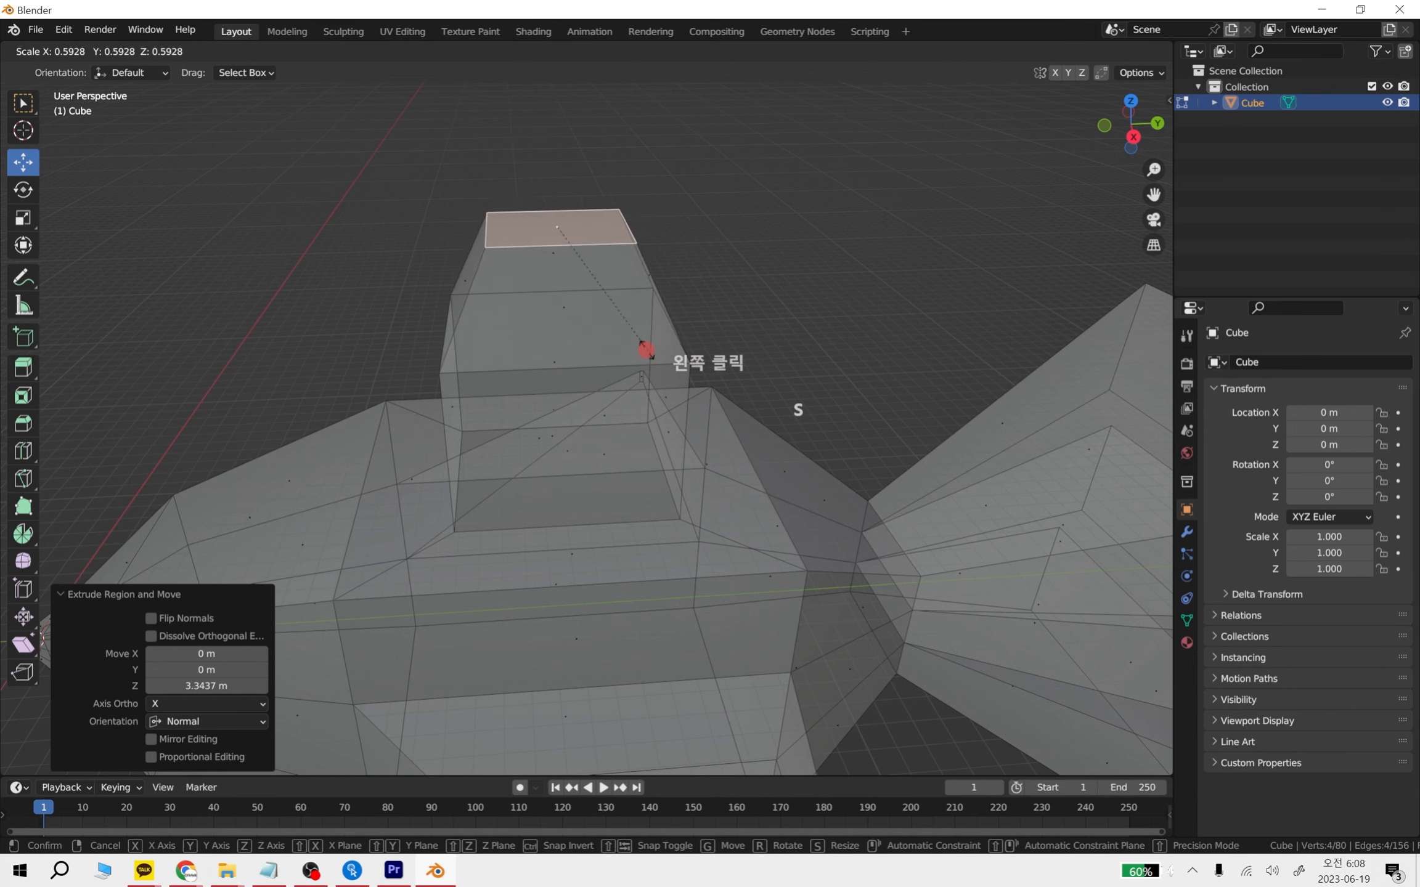
pyautogui.click(539, 301)
pyautogui.press('g')
pyautogui.press('z')
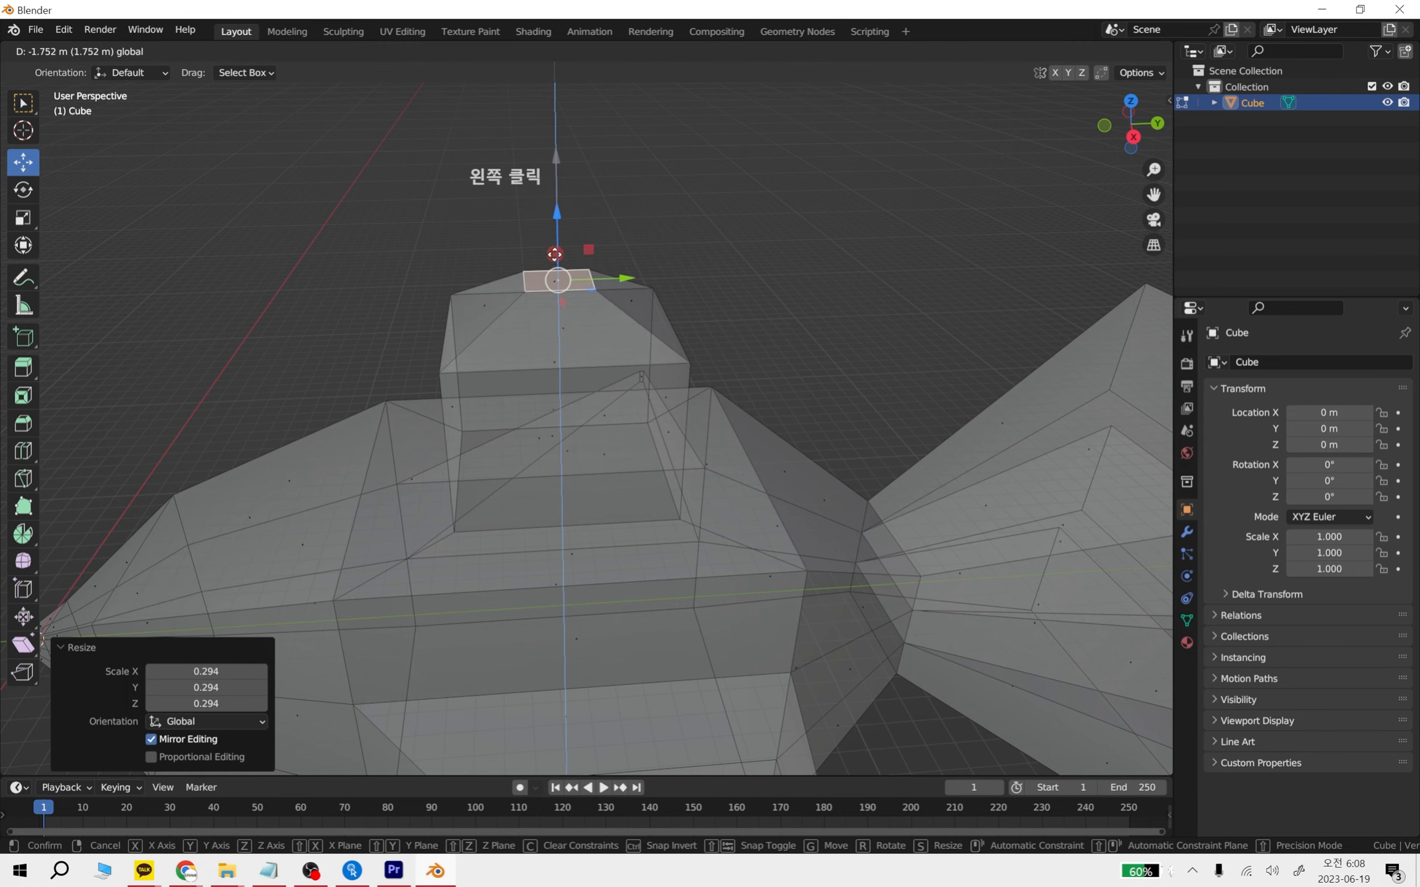
pyautogui.click(732, 416)
# In the right view, select the tapered cap and move it down about 3.5 m along Z to shorten the block
pyautogui.moveTo(732, 415); pyautogui.dragTo(641, 278, button='middle')
pyautogui.keyDown('shift'); pyautogui.moveTo(639, 271); pyautogui.dragTo(668, 377, button='middle'); pyautogui.keyUp('shift')
pyautogui.moveTo(702, 364); pyautogui.dragTo(297, 173)
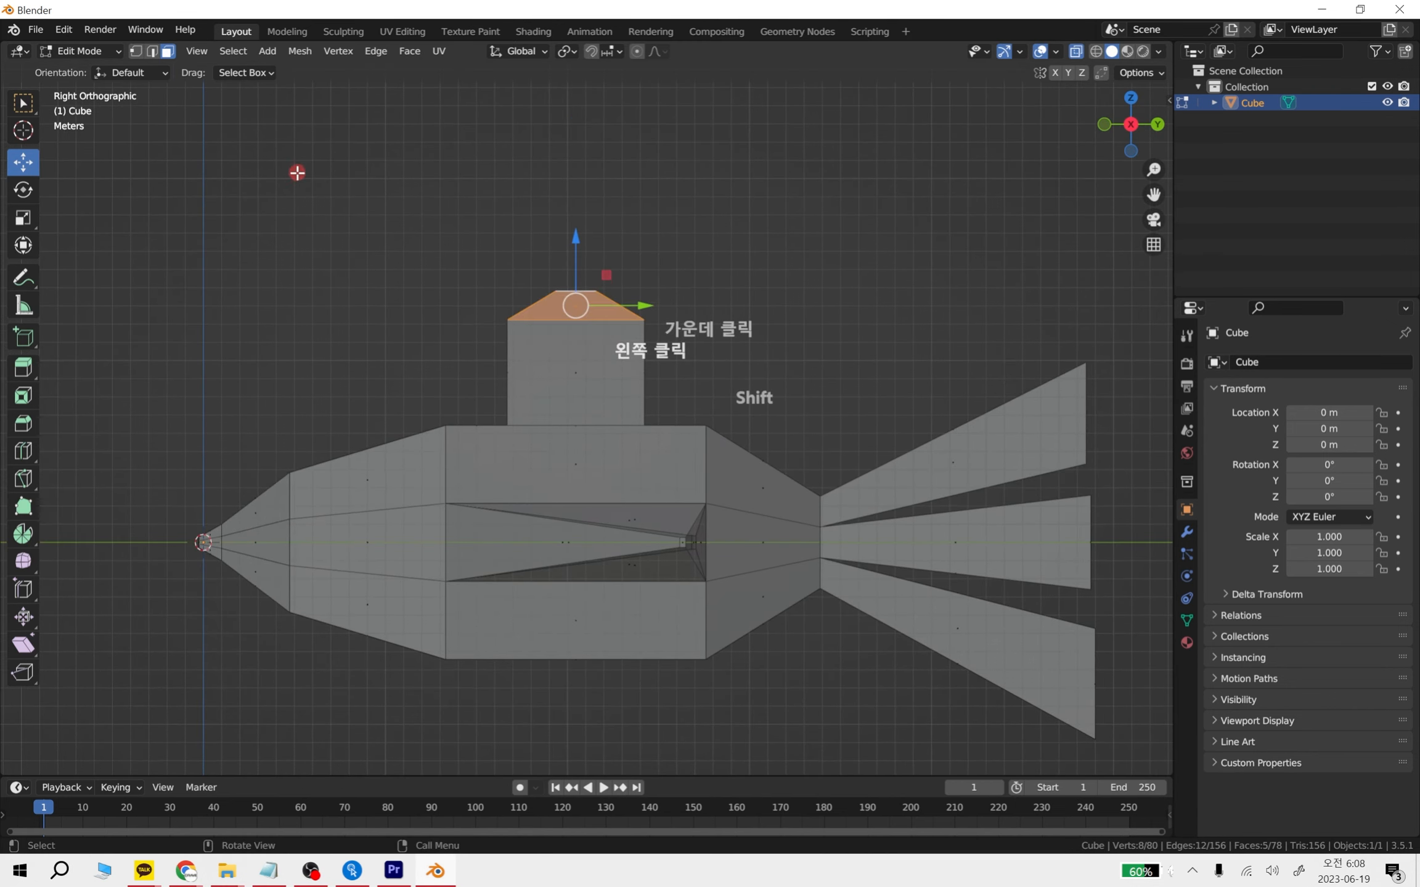
pyautogui.moveTo(578, 243); pyautogui.dragTo(578, 319)
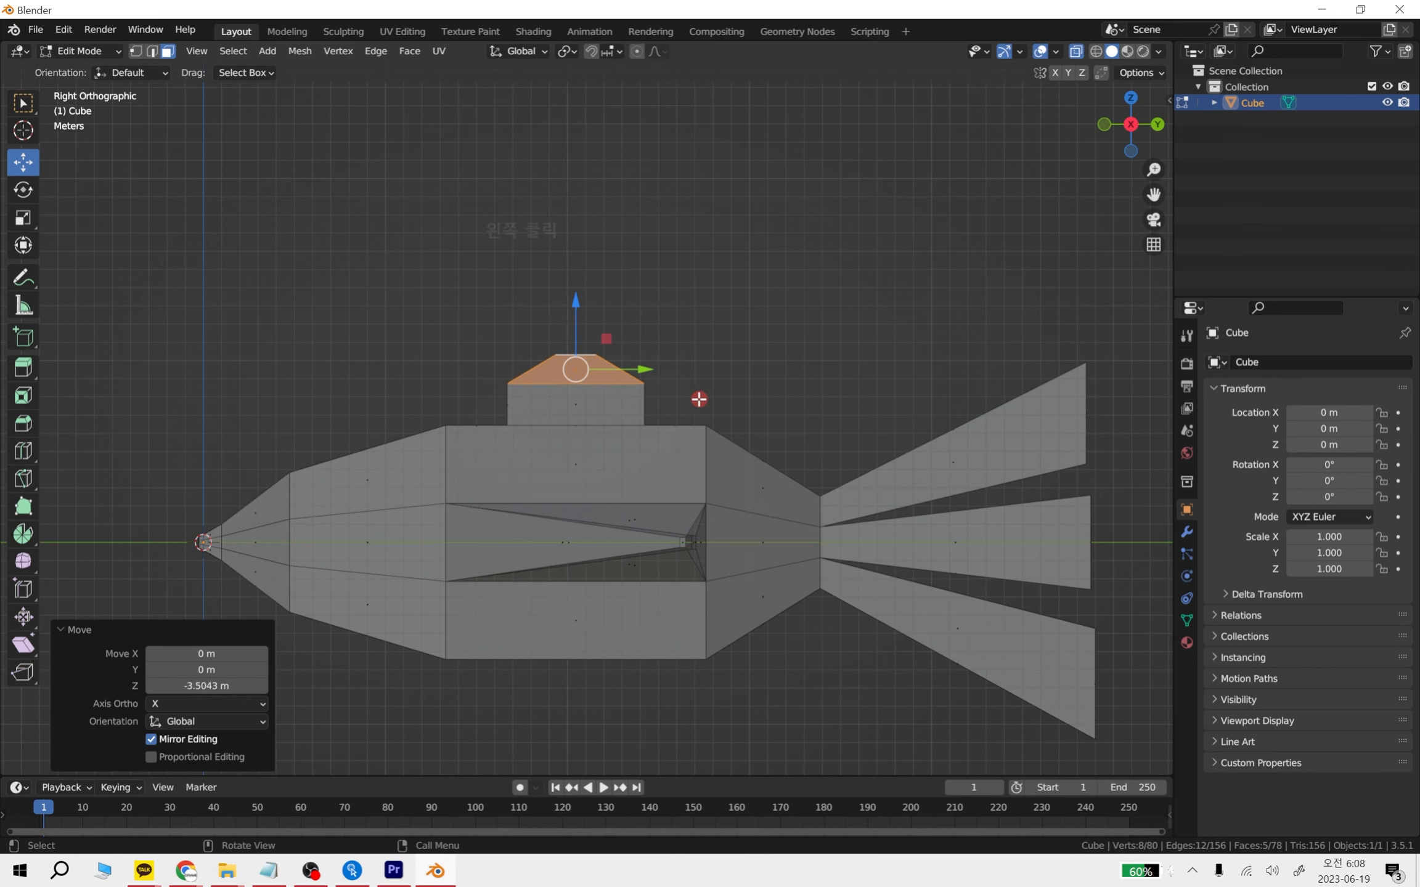
pyautogui.scroll(2, 703, 397)
pyautogui.click(422, 355)
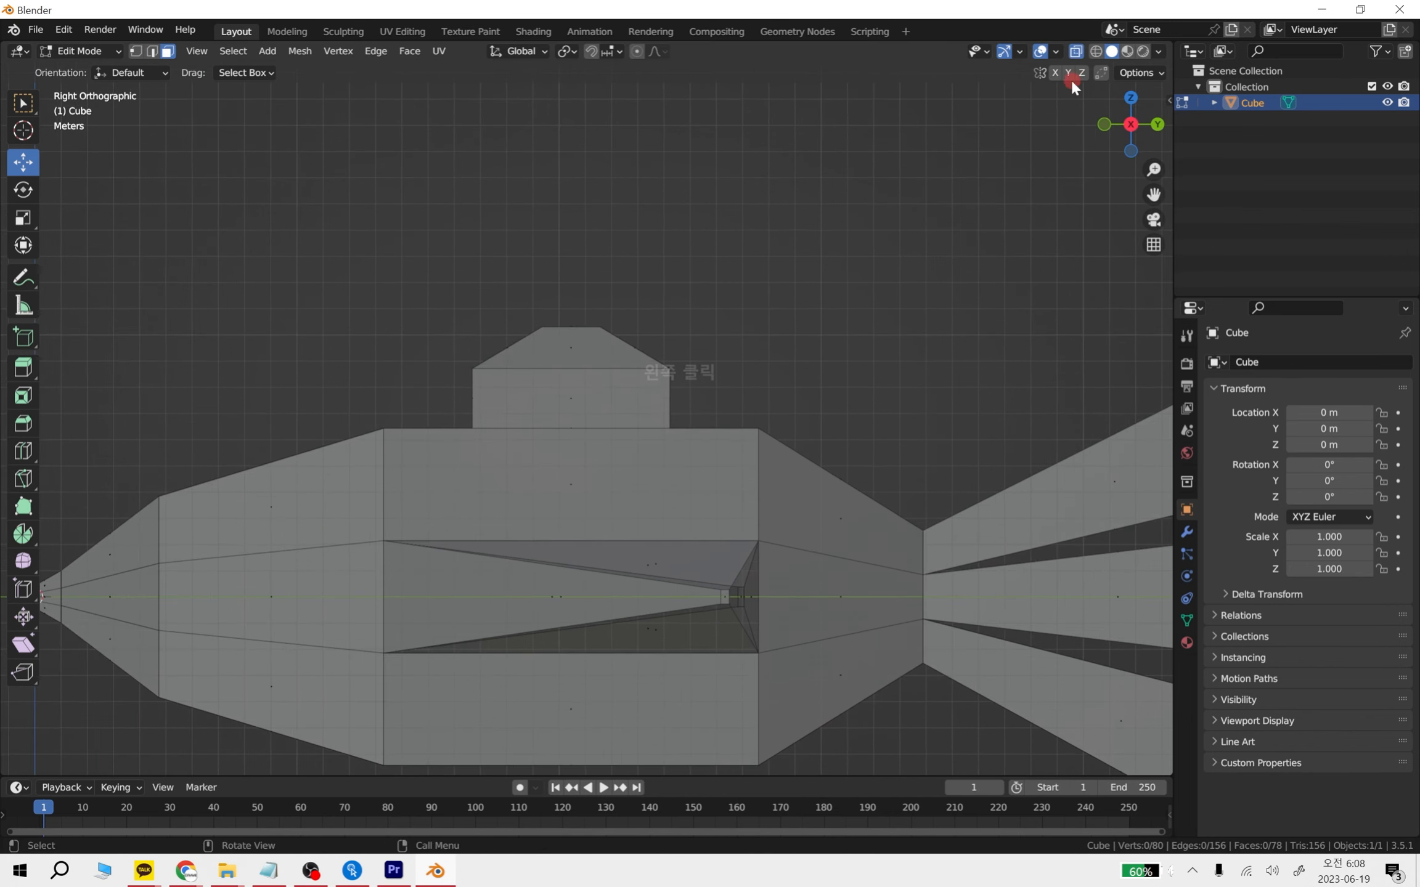
# Select the vertex loop at the base of the dorsal block's cap and scale it to 0.714
pyautogui.click(136, 51)
pyautogui.keyDown('alt'); pyautogui.click(663, 367); pyautogui.keyUp('alt')
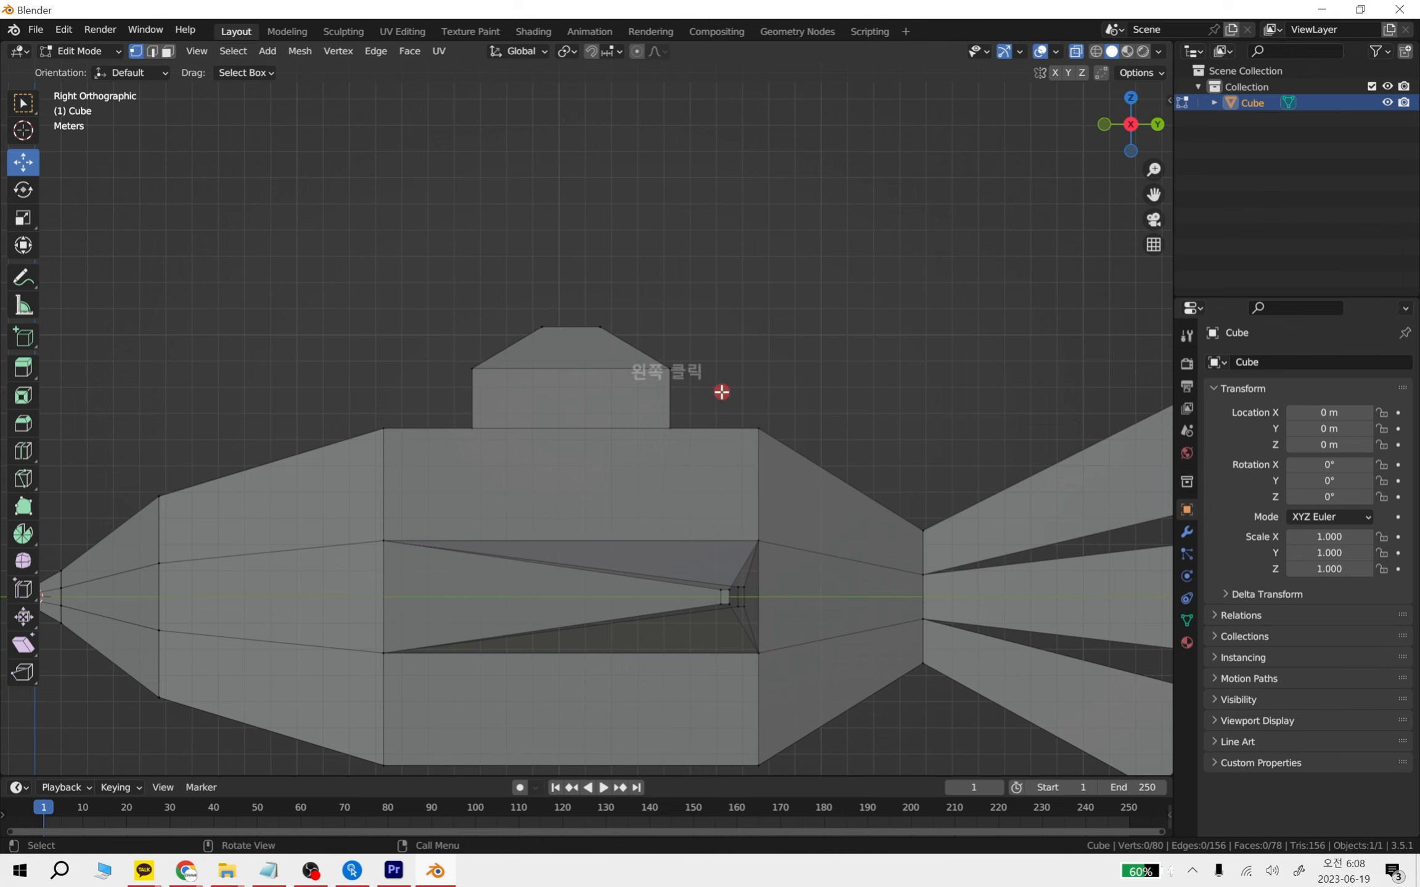
pyautogui.press('s')
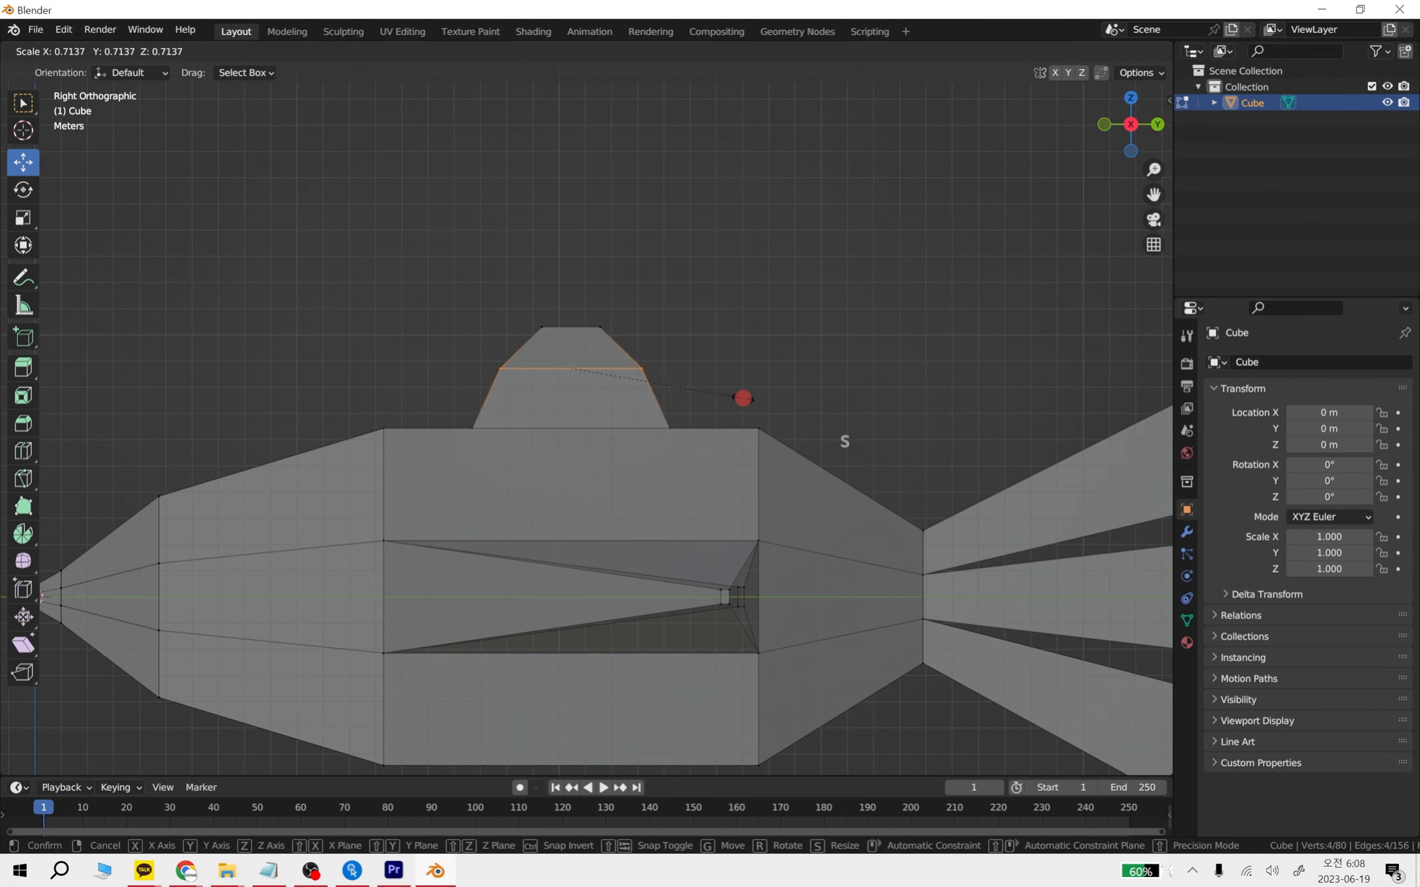
pyautogui.click(743, 397)
pyautogui.moveTo(769, 383); pyautogui.dragTo(760, 433, button='middle')
pyautogui.keyDown('shift'); pyautogui.moveTo(716, 567); pyautogui.dragTo(821, 330, button='middle'); pyautogui.keyUp('shift')
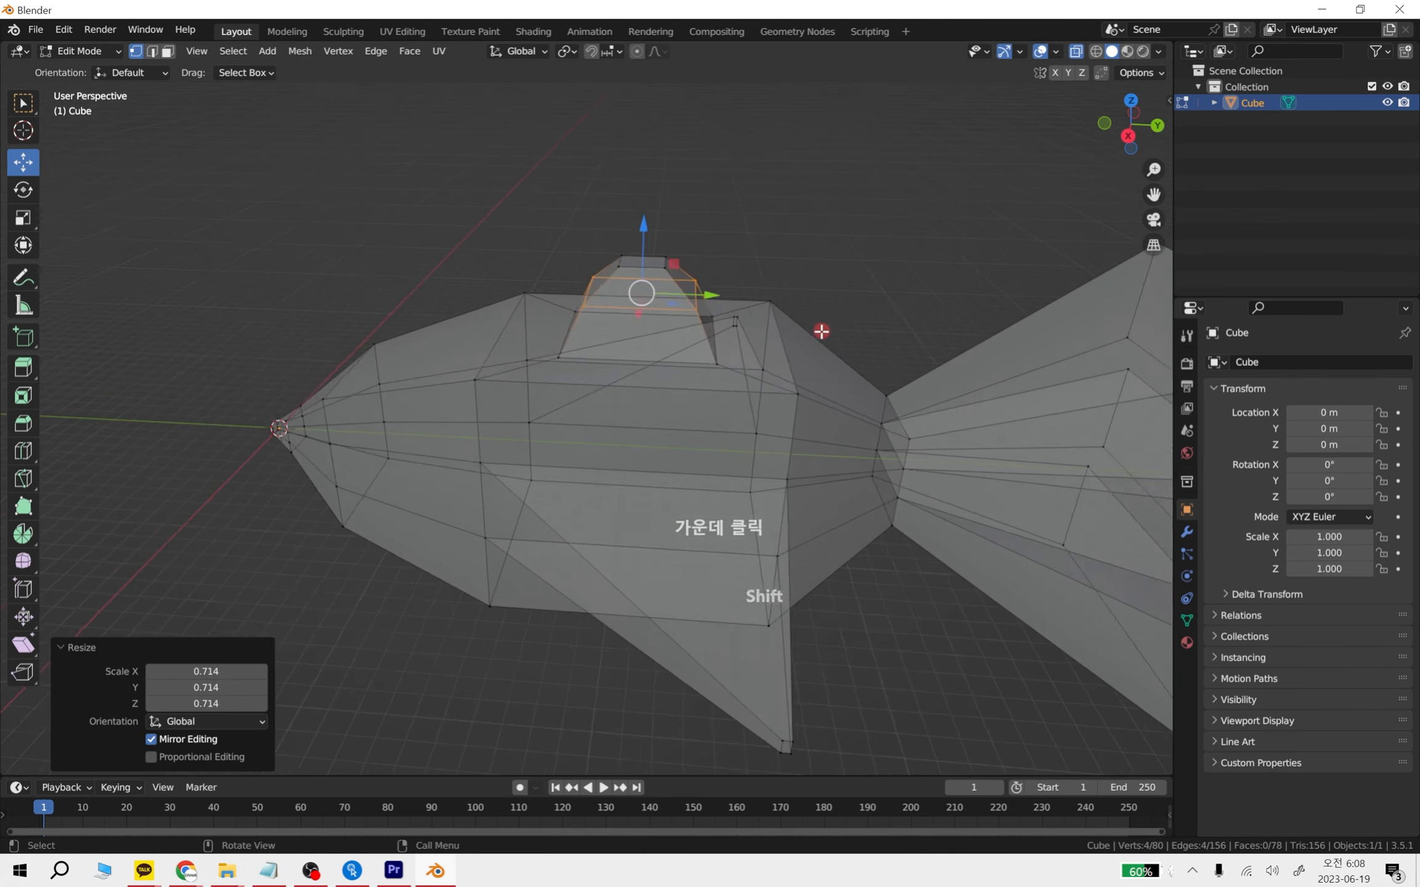
pyautogui.scroll(-2, 821, 330)
# With X-ray off, extrude the end face of the upper tail fin in place and scale it to 0.757
pyautogui.press('Tab')
pyautogui.moveTo(783, 392); pyautogui.dragTo(628, 532, button='middle')
pyautogui.click(1076, 51)
pyautogui.keyDown('shift'); pyautogui.moveTo(538, 488); pyautogui.dragTo(670, 237, button='middle'); pyautogui.keyUp('shift')
pyautogui.click(667, 234)
pyautogui.press('Tab')
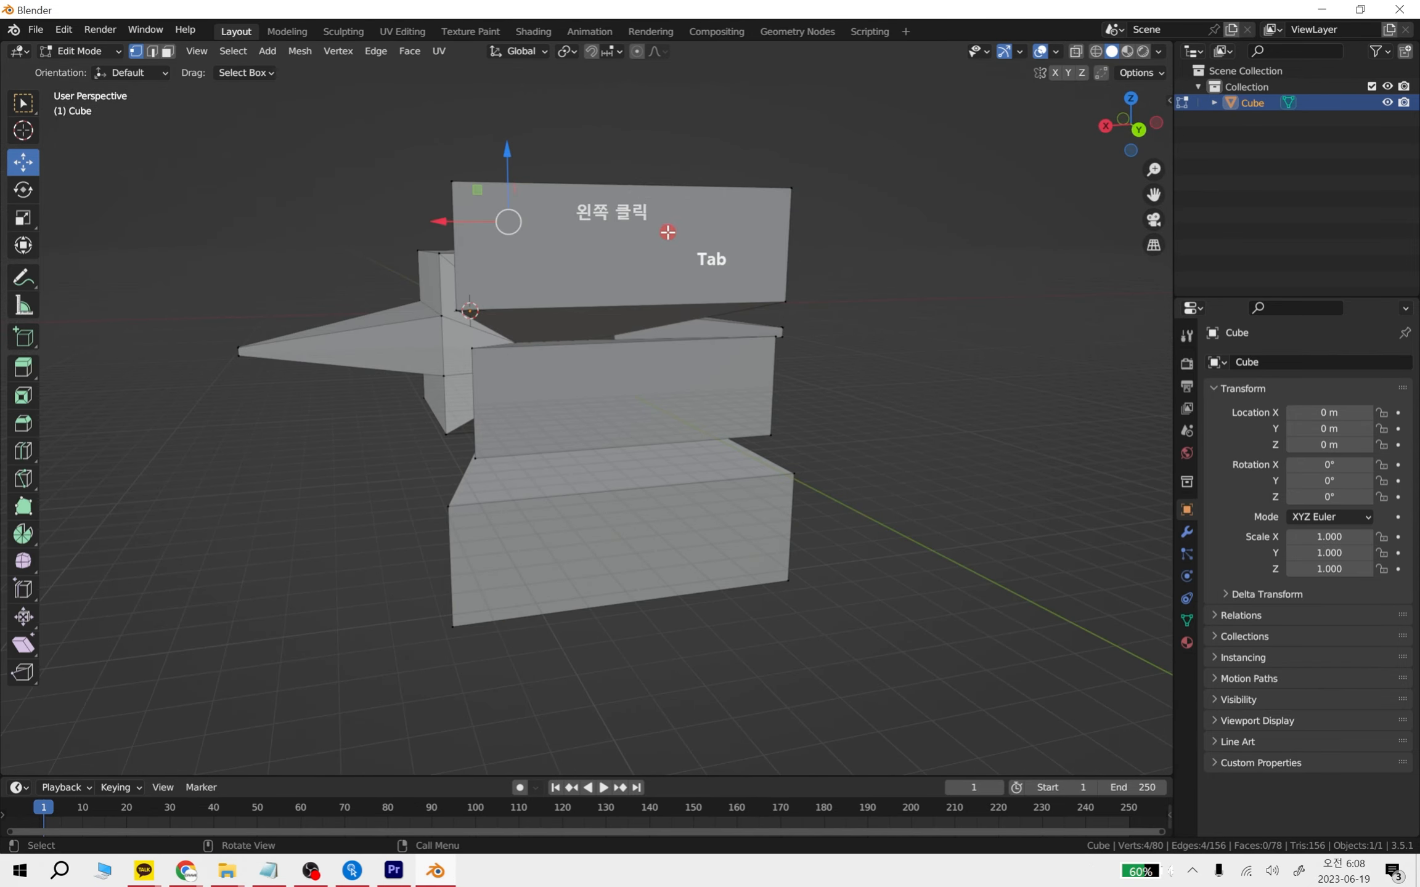
pyautogui.click(456, 209)
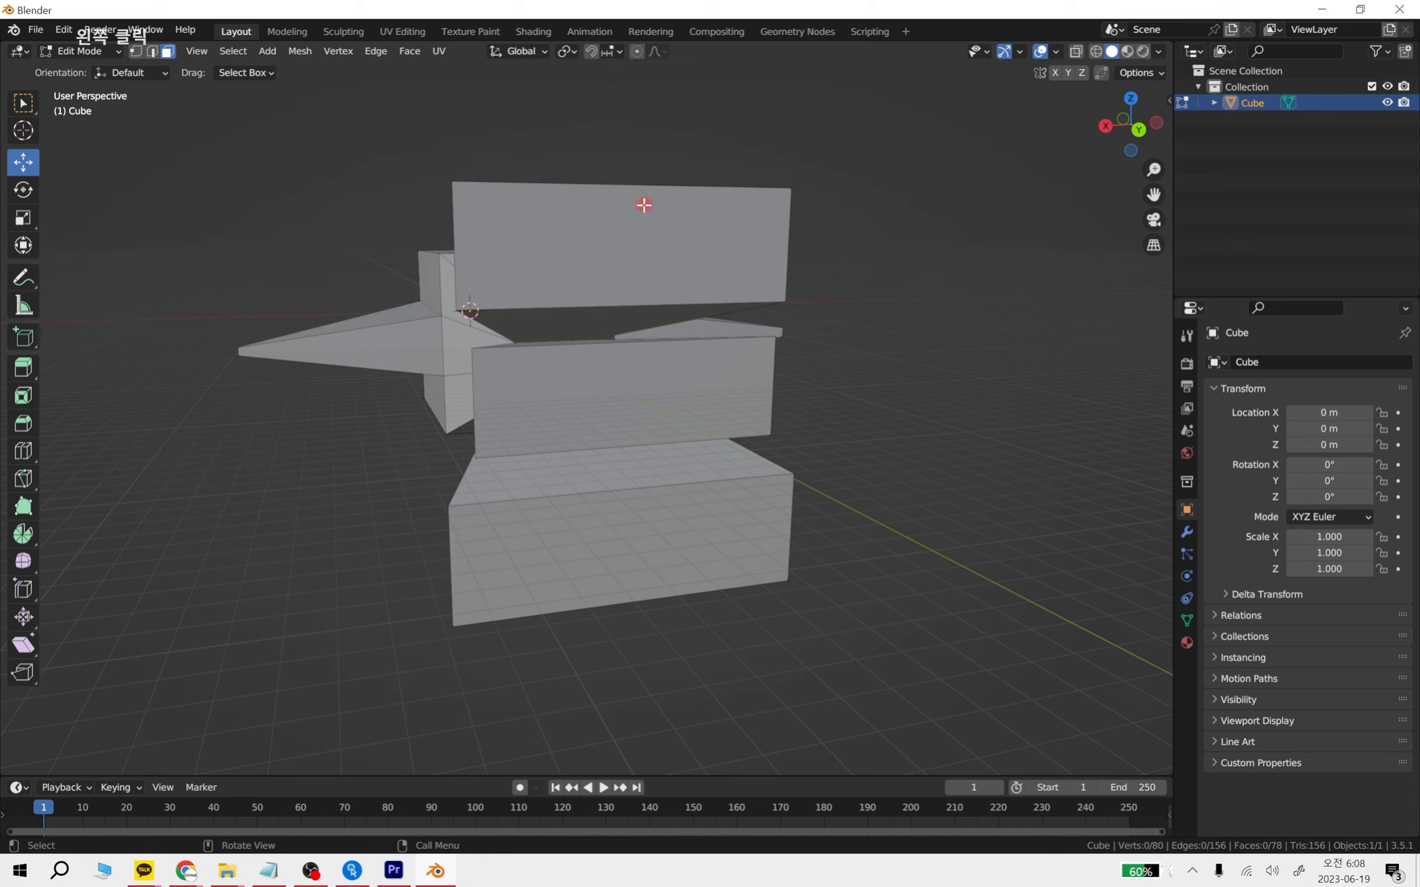
pyautogui.click(658, 232)
pyautogui.press('Tab')
pyautogui.press('Tab')
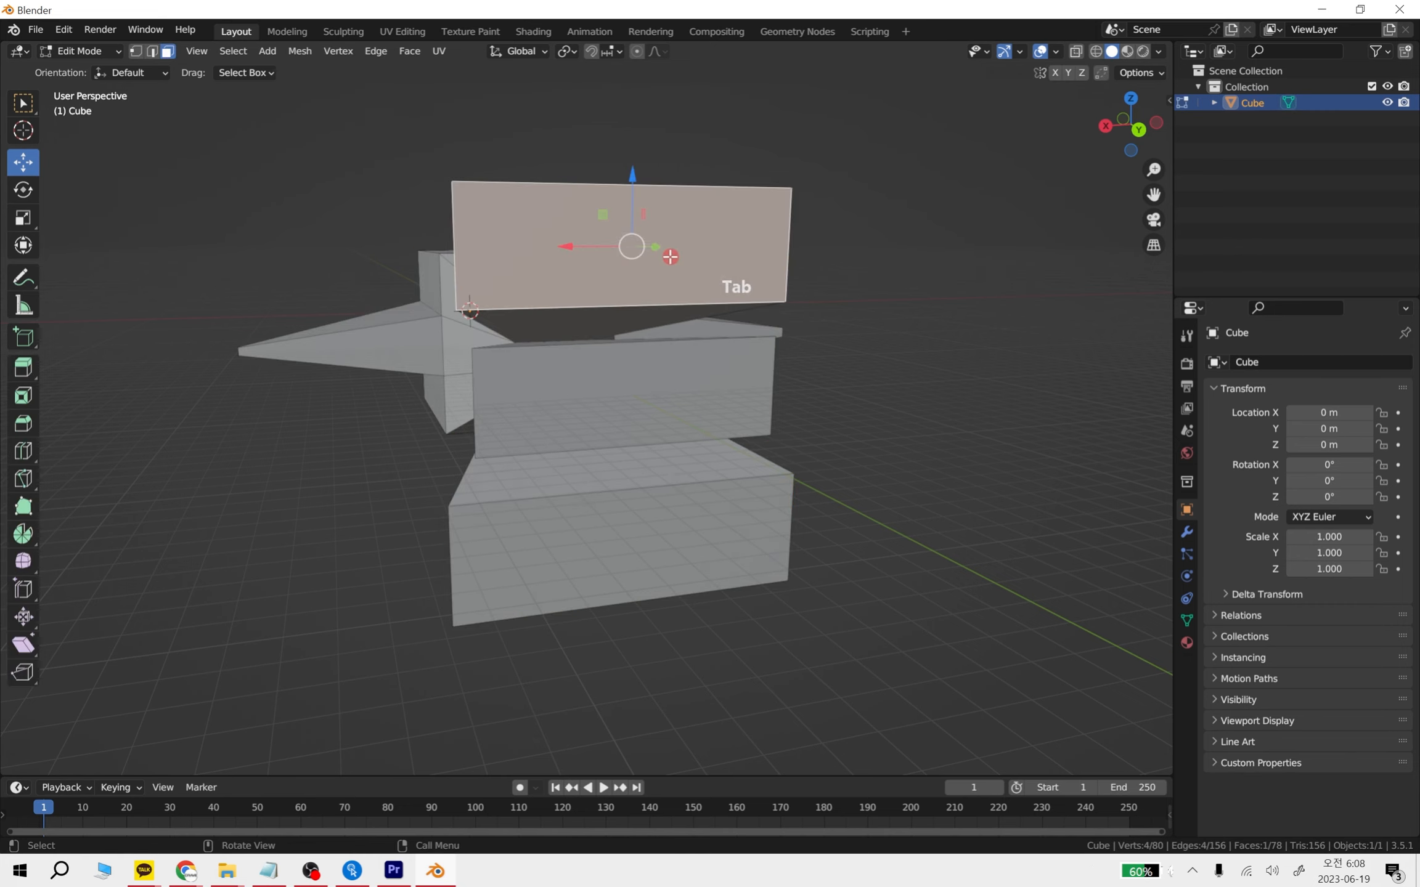
pyautogui.press('e')
pyautogui.rightClick(724, 270)
pyautogui.press('s')
pyautogui.click(702, 267)
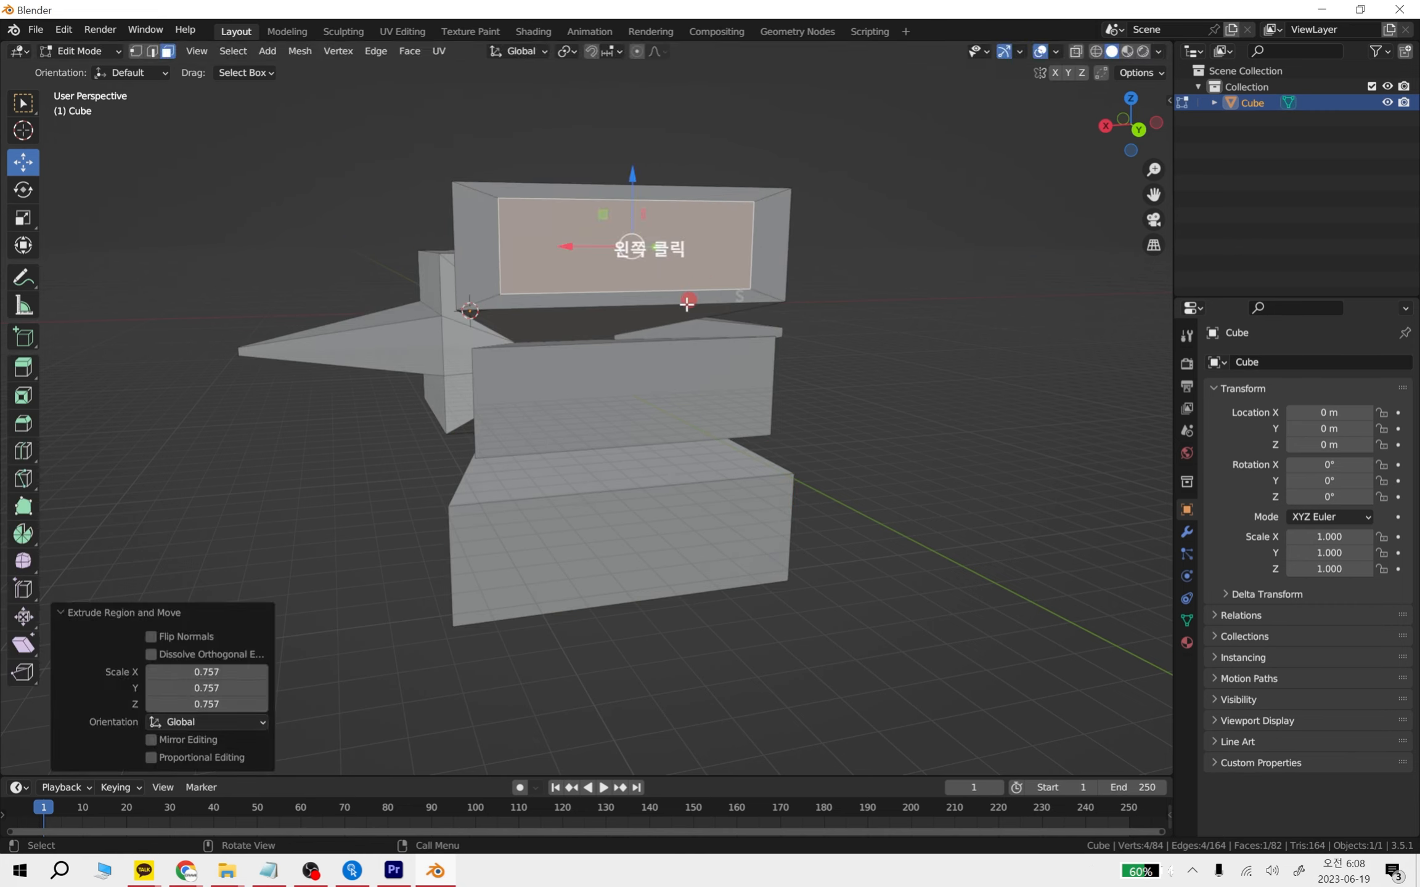
# Recess the upper tail fin's inner face into the fin along Y and lower it about 0.76 m along Z
pyautogui.moveTo(702, 267); pyautogui.dragTo(888, 296, button='middle')
pyautogui.press('e')
pyautogui.click(937, 302)
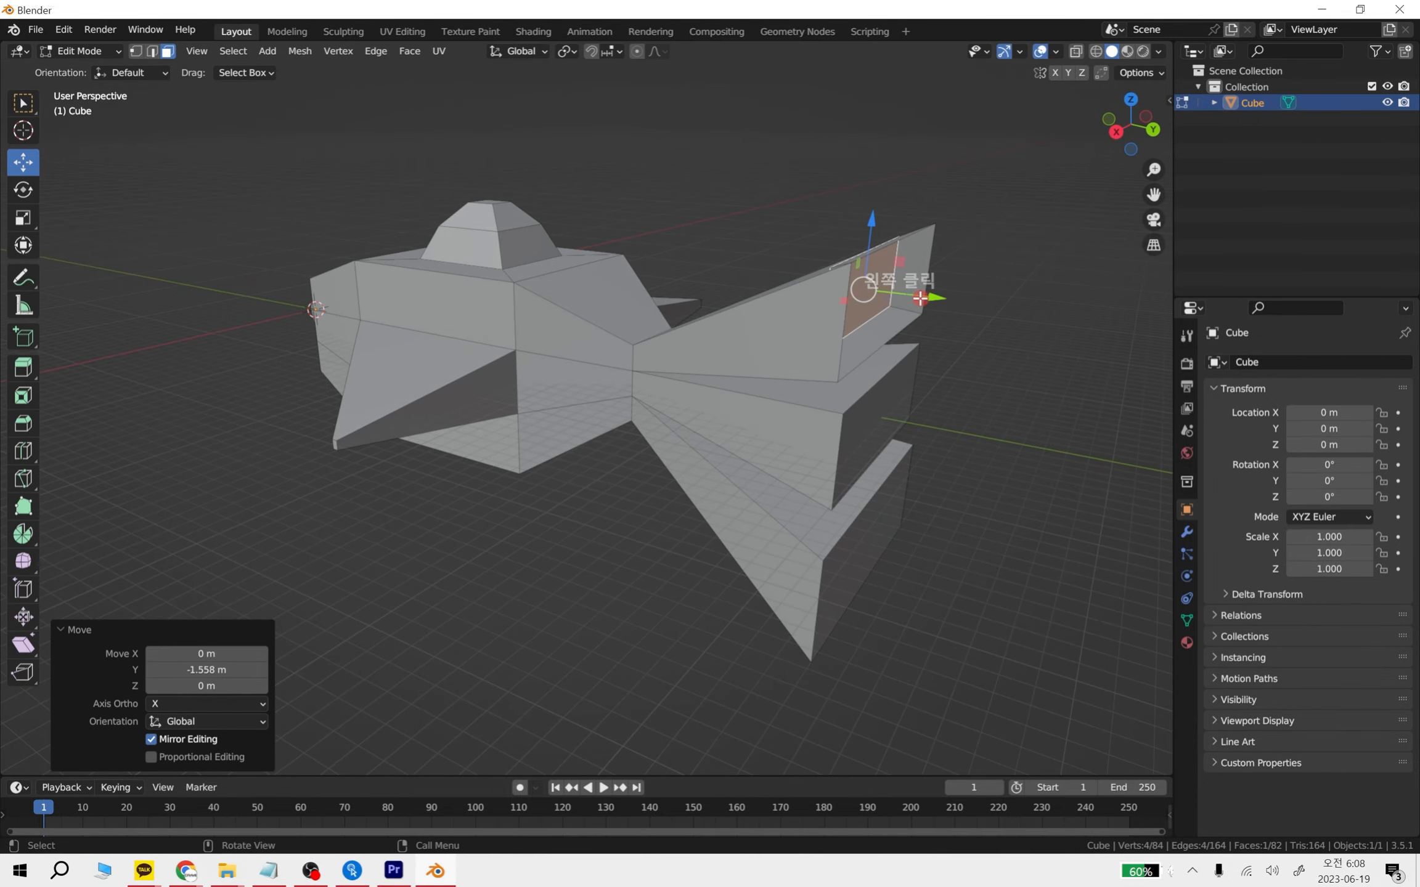
pyautogui.press('g')
pyautogui.click(960, 349)
pyautogui.moveTo(960, 348); pyautogui.dragTo(738, 368, button='middle')
pyautogui.scroll(5, 848, 265)
pyautogui.moveTo(859, 240); pyautogui.dragTo(705, 220)
# Scale the upper tail fin's recessed face to 0.688 and raise it about 0.32 m along Z
pyautogui.press('s')
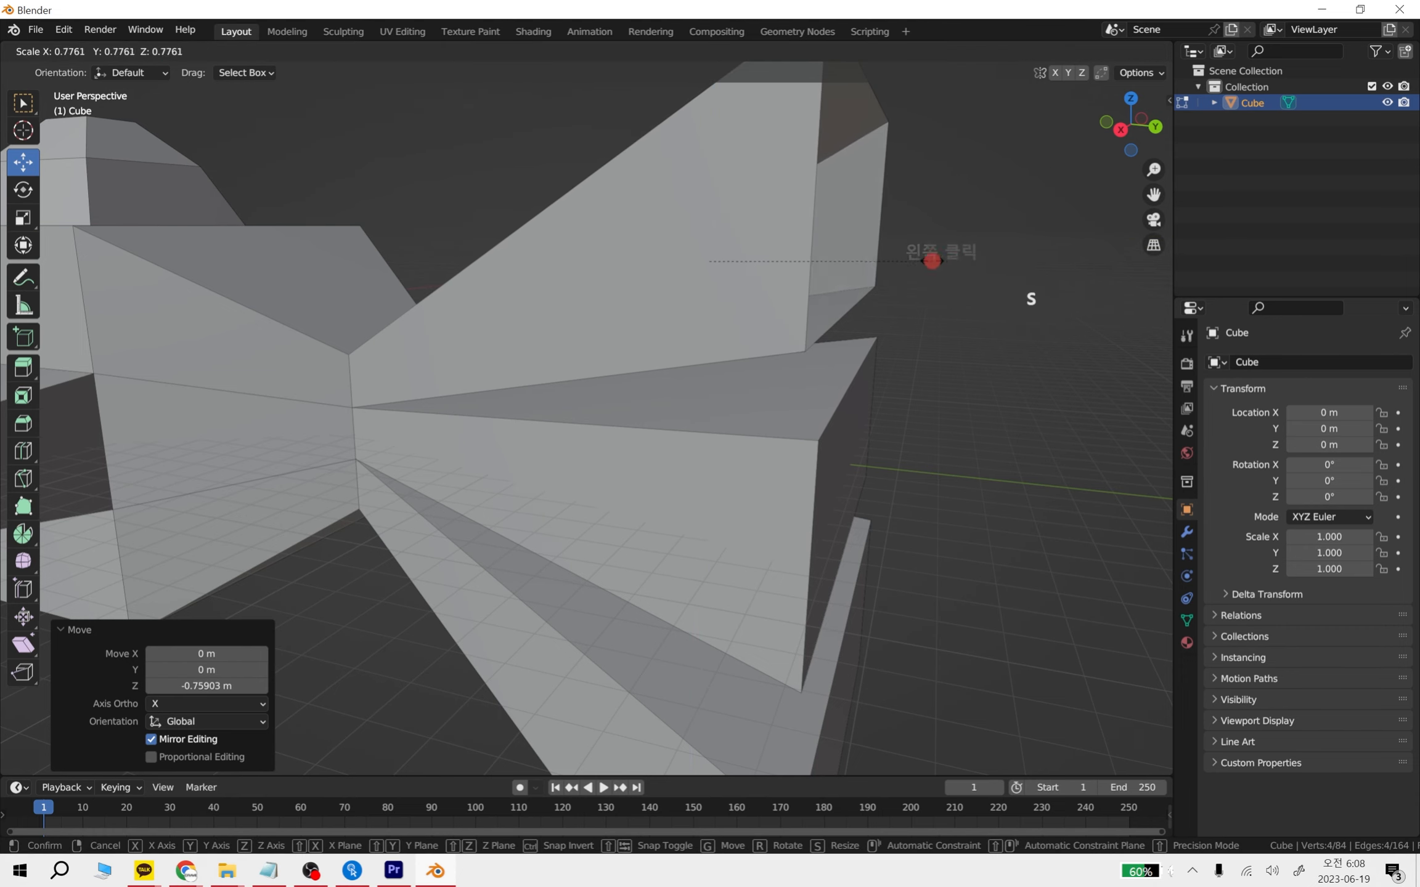
pyautogui.click(935, 275)
pyautogui.moveTo(935, 276); pyautogui.dragTo(449, 274, button='middle')
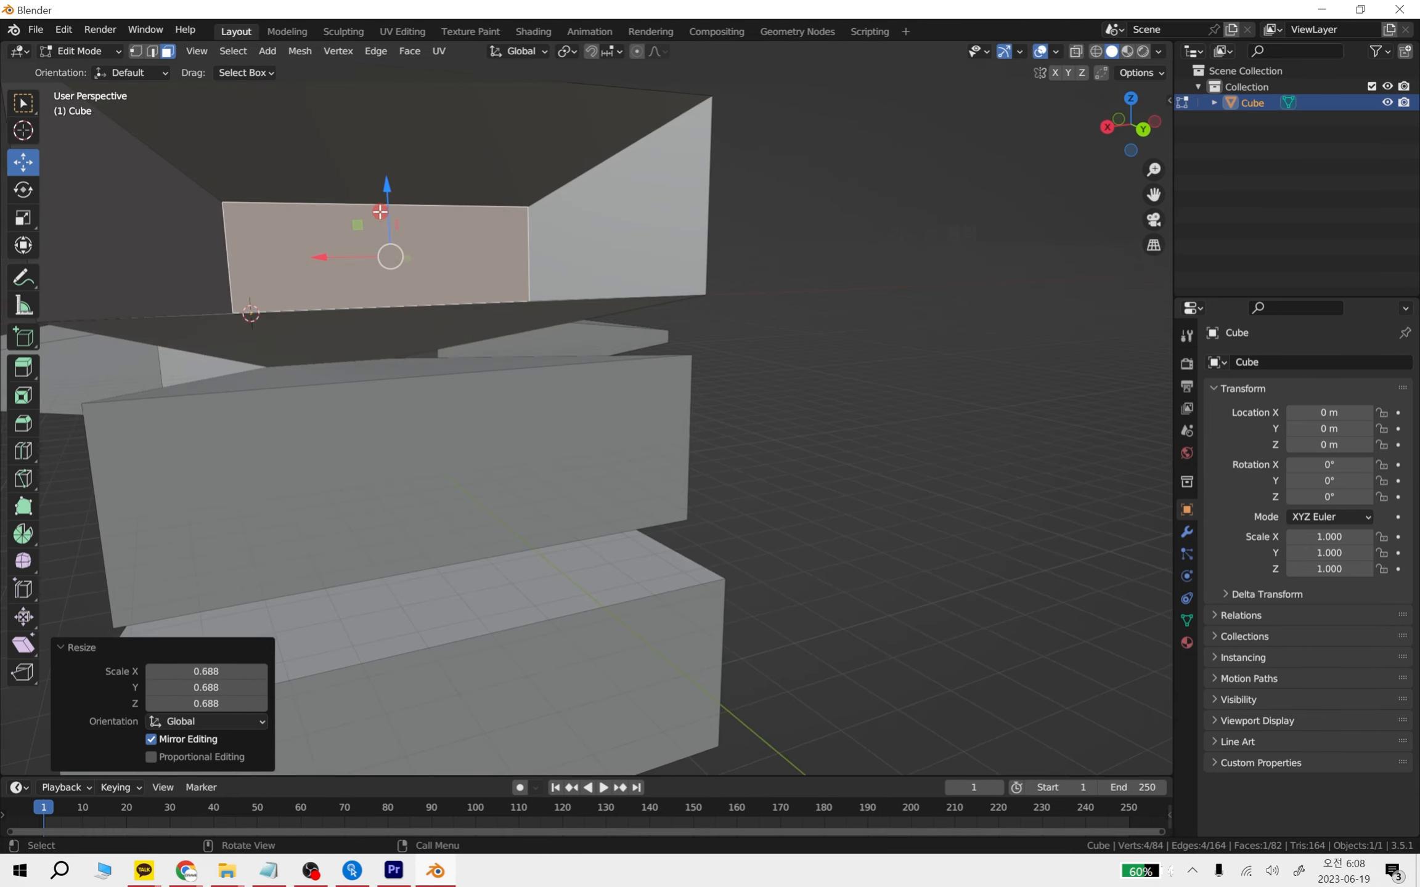
pyautogui.moveTo(379, 212); pyautogui.dragTo(383, 193)
# Extrude the middle tail fin's end face in place, scale it to 0.682, and push it inward along Y
pyautogui.moveTo(643, 439); pyautogui.dragTo(621, 387, button='middle')
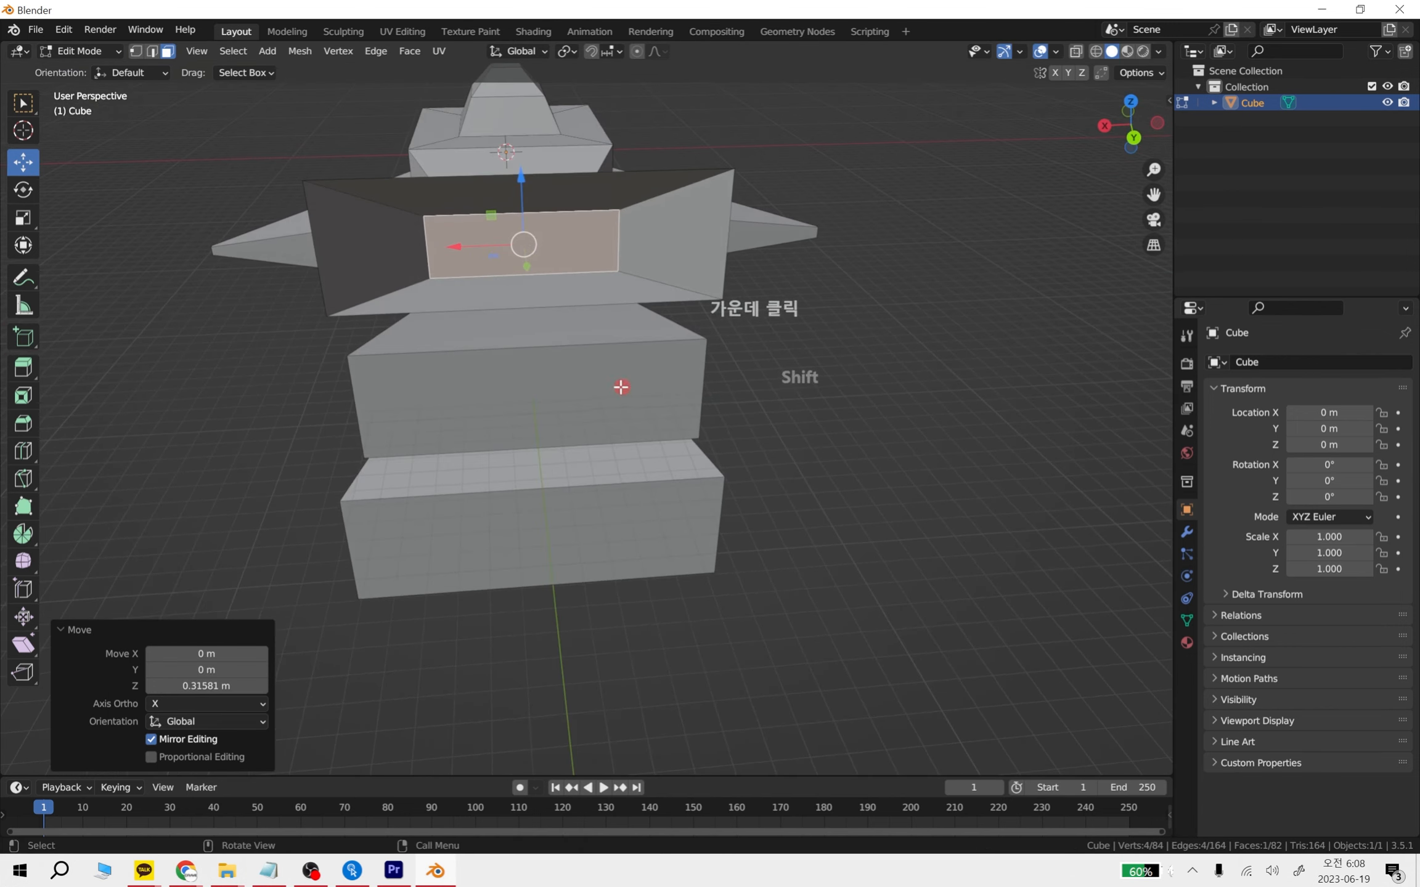
pyautogui.click(566, 386)
pyautogui.press('e')
pyautogui.press('s')
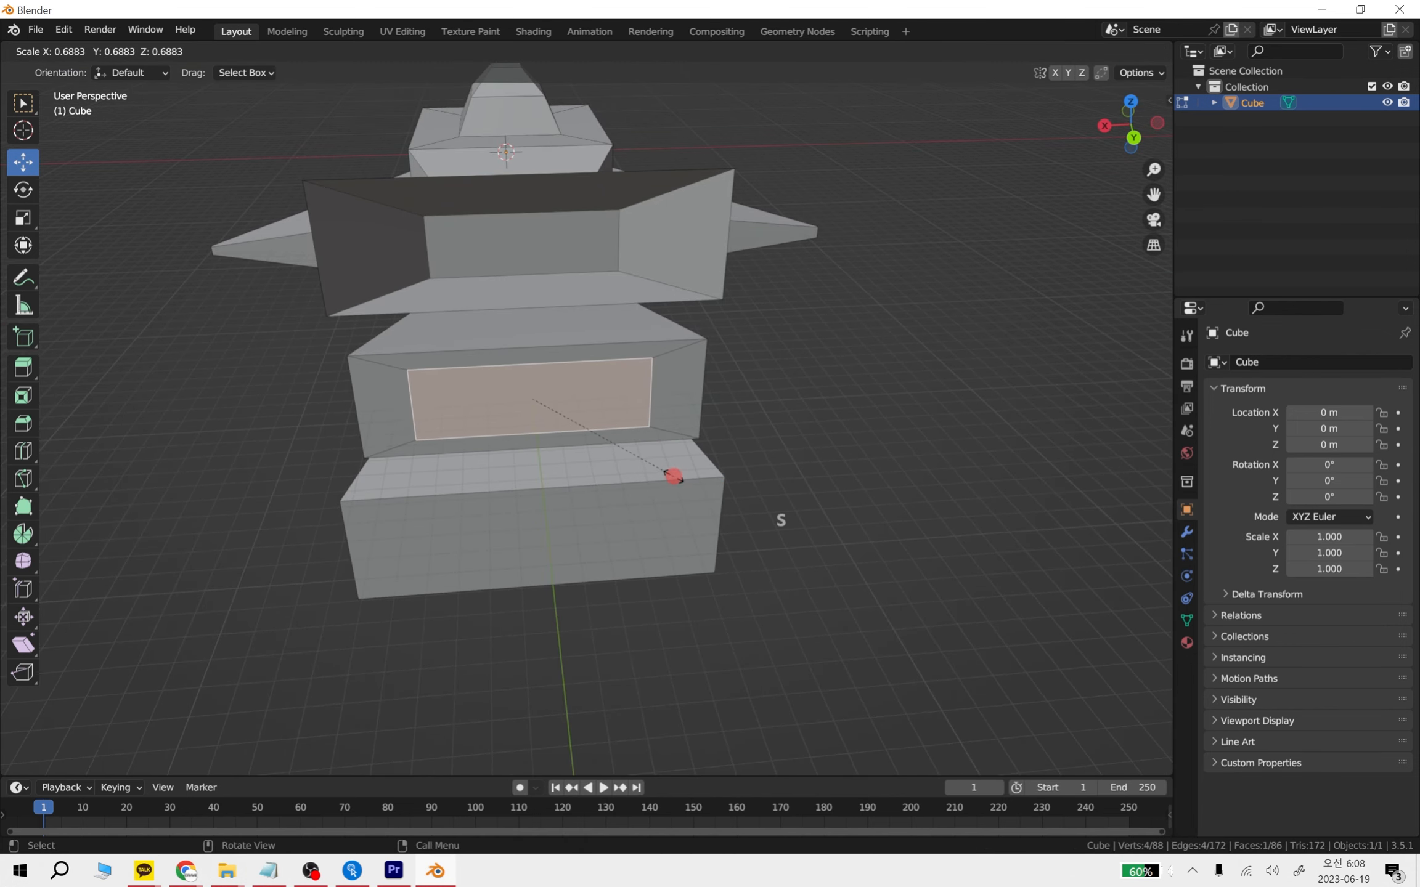
pyautogui.click(673, 472)
pyautogui.moveTo(675, 471); pyautogui.dragTo(689, 431, button='middle')
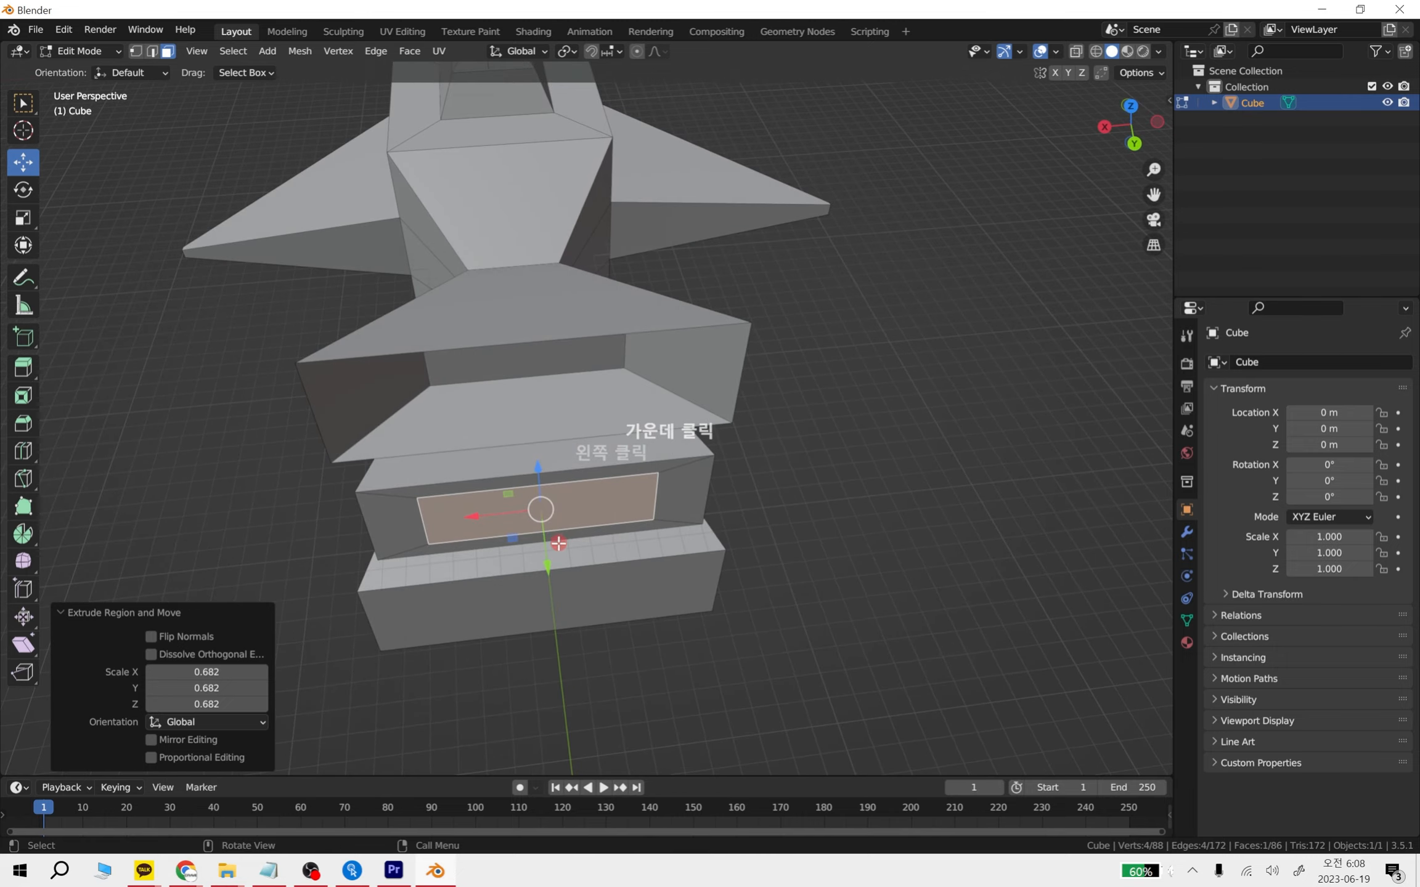
pyautogui.moveTo(535, 543); pyautogui.dragTo(533, 502)
# Extrude the end face of the lower tail fin in place and scale it to 0.606
pyautogui.moveTo(643, 611); pyautogui.dragTo(815, 542, button='middle')
pyautogui.click(622, 423)
pyautogui.press('e')
pyautogui.press('s')
pyautogui.click(624, 436)
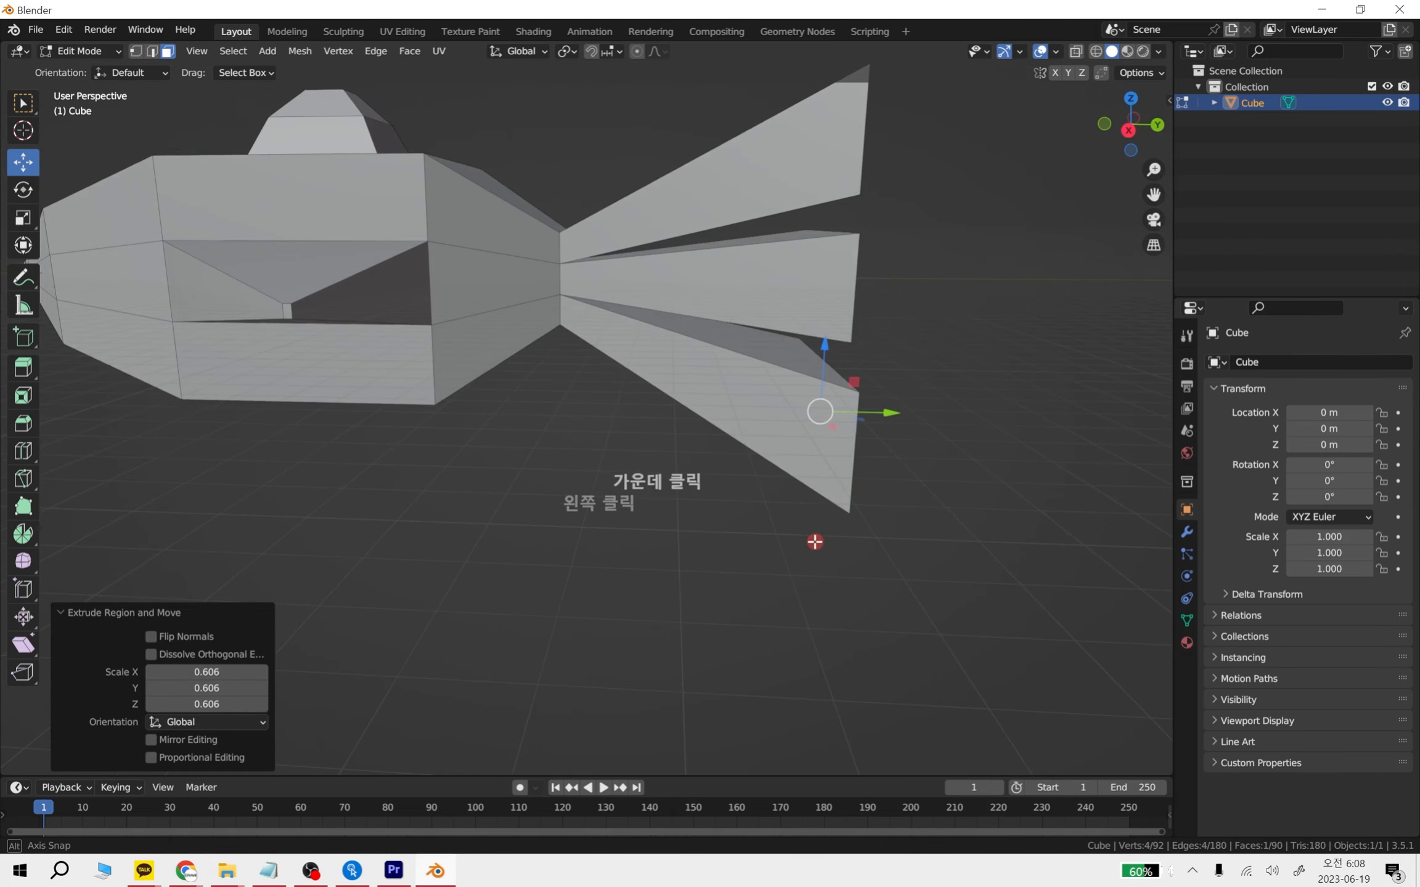
# Push the lower tail fin's inner face inward along Y and raise it about 1.97 m along Z
pyautogui.moveTo(875, 411); pyautogui.dragTo(793, 413)
pyautogui.scroll(4, 940, 470)
pyautogui.keyDown('shift'); pyautogui.moveTo(941, 471); pyautogui.dragTo(669, 358, button='middle'); pyautogui.keyUp('shift')
pyautogui.moveTo(625, 299); pyautogui.dragTo(620, 265)
pyautogui.moveTo(764, 438); pyautogui.dragTo(735, 431, button='middle')
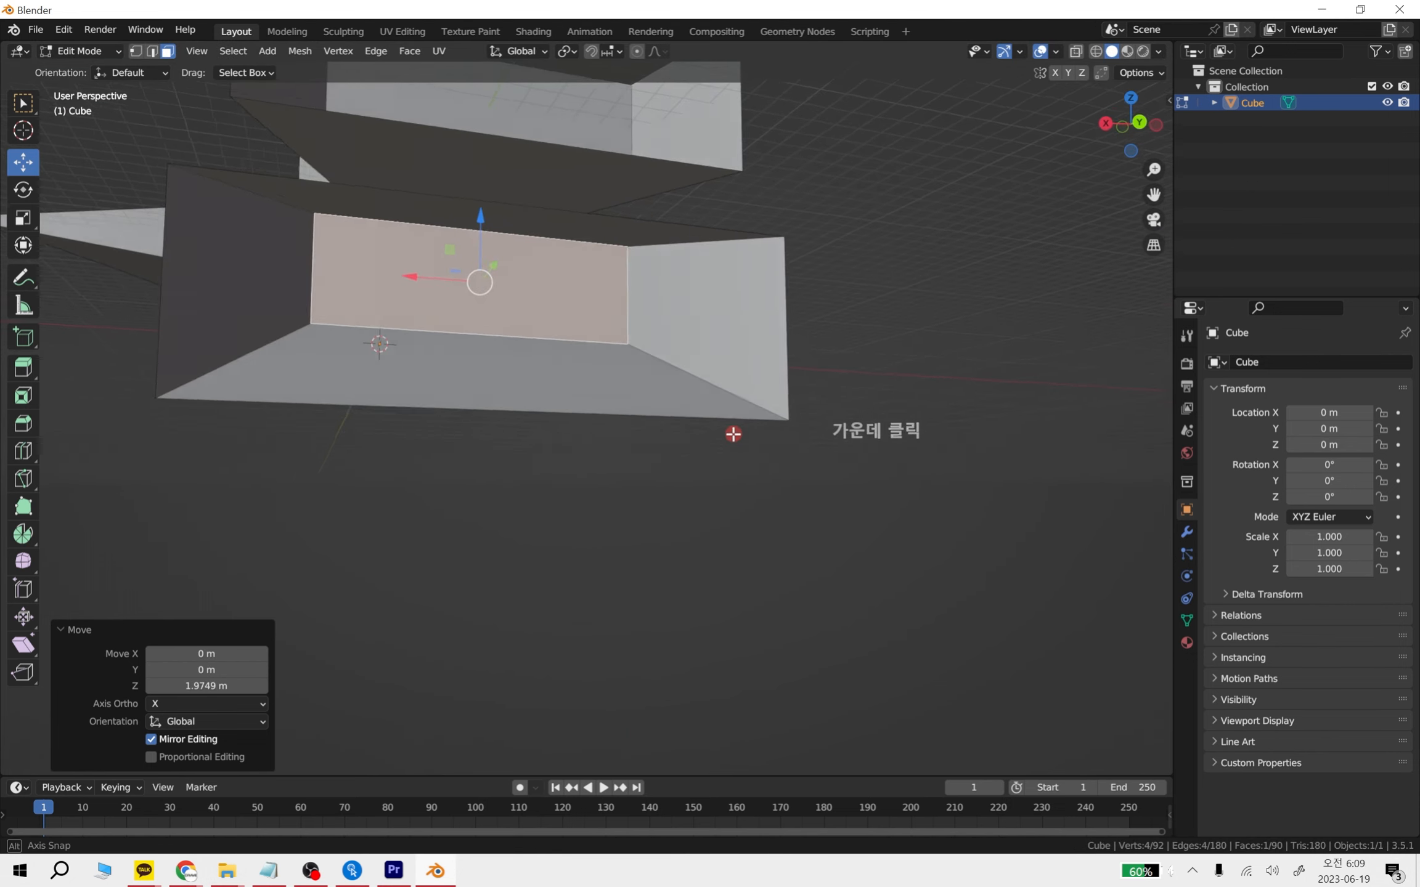
# Raise the lower tail fin's recessed face about another 0.25 m along Z and deselect it
pyautogui.moveTo(478, 229)
pyautogui.mouseDown()
pyautogui.moveTo(491, 255)
pyautogui.moveTo(482, 238)
pyautogui.mouseUp()
pyautogui.hotkey('ctrl', 'z')
pyautogui.scroll(-1, 807, 479)
pyautogui.moveTo(807, 478); pyautogui.dragTo(593, 513, button='middle')
pyautogui.moveTo(536, 320); pyautogui.dragTo(537, 303)
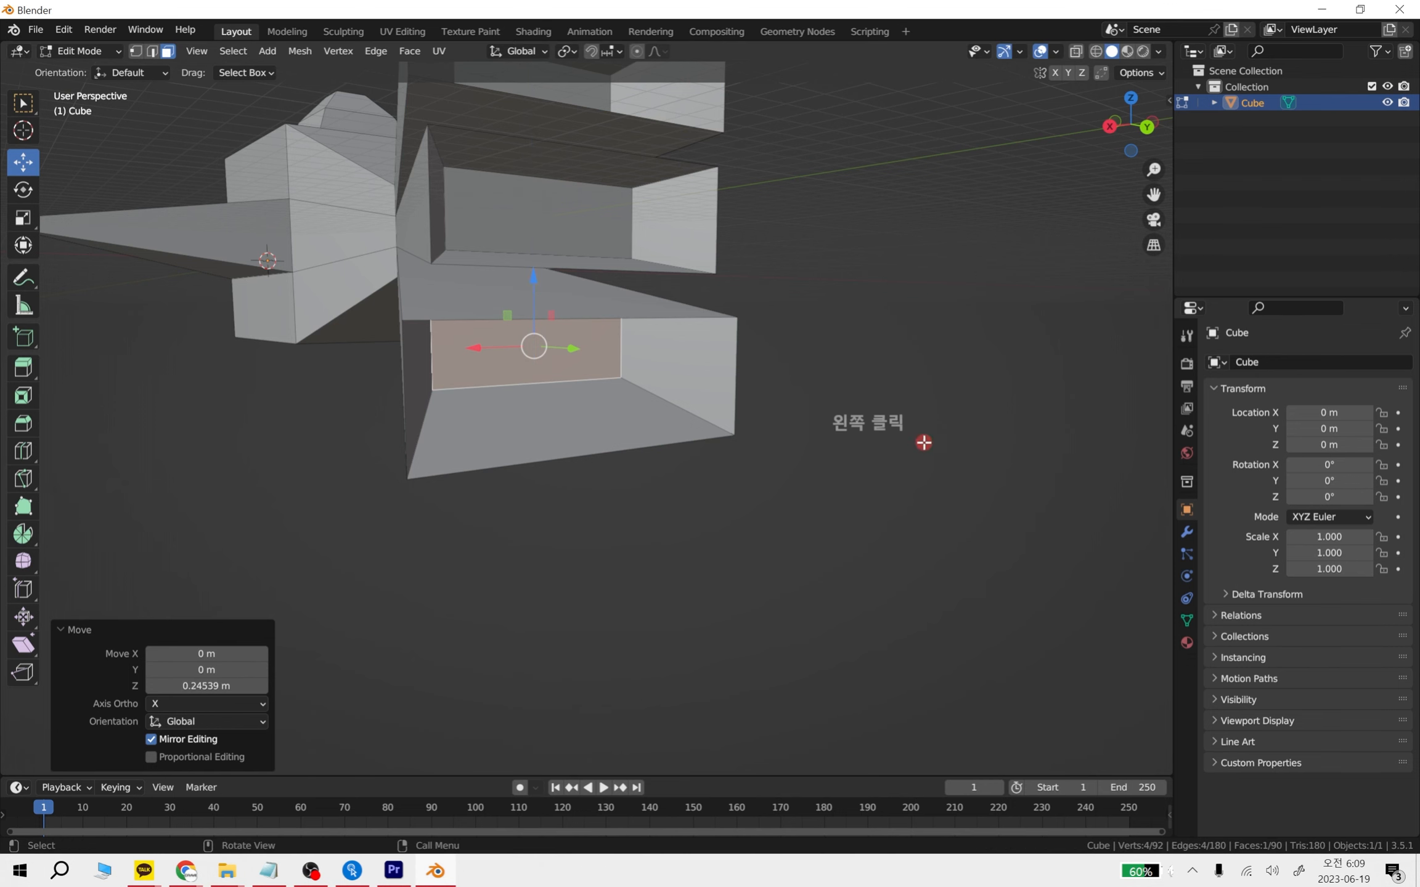
pyautogui.click(922, 444)
# Examine the fish's tail, side fins and dorsal fin from several sides
pyautogui.scroll(-3, 705, 402)
pyautogui.moveTo(543, 455); pyautogui.dragTo(308, 479, button='middle')
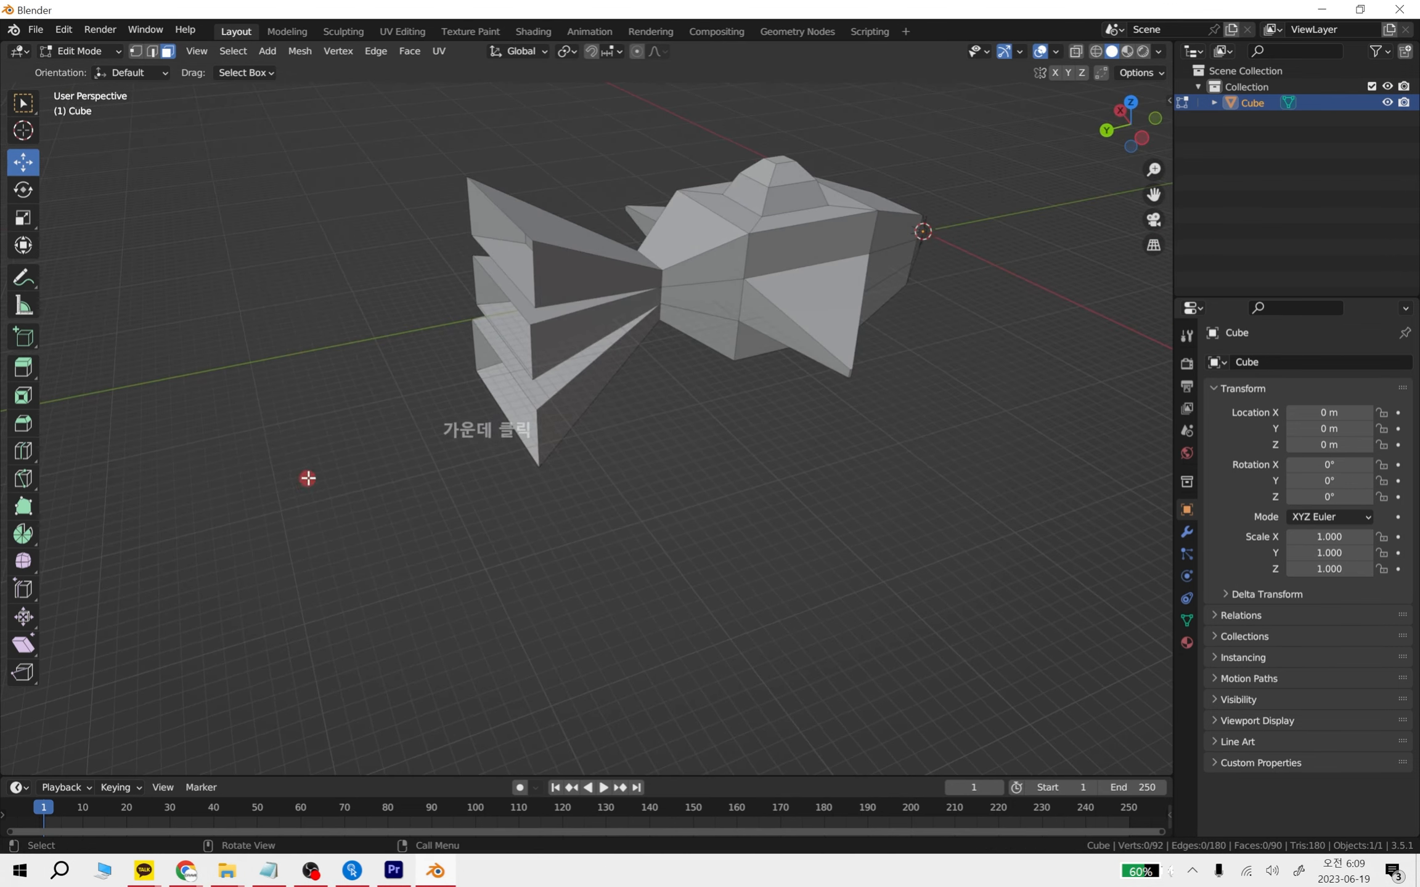
pyautogui.scroll(2, 802, 408)
pyautogui.keyDown('shift'); pyautogui.moveTo(790, 403); pyautogui.dragTo(646, 463, button='middle'); pyautogui.keyUp('shift')
pyautogui.moveTo(815, 519); pyautogui.dragTo(805, 522, button='middle')
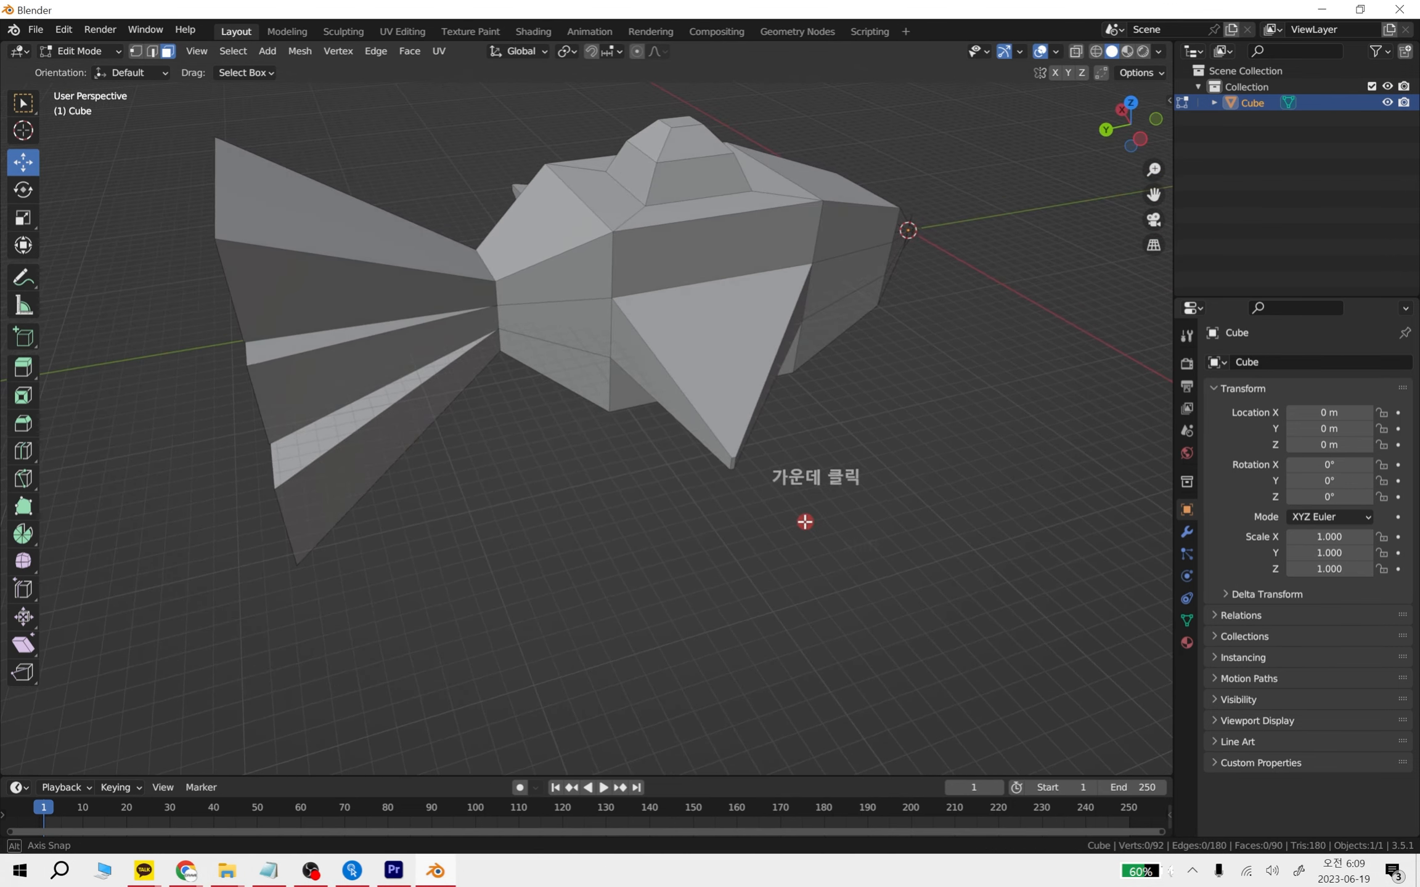
pyautogui.moveTo(511, 485); pyautogui.dragTo(908, 410, button='middle')
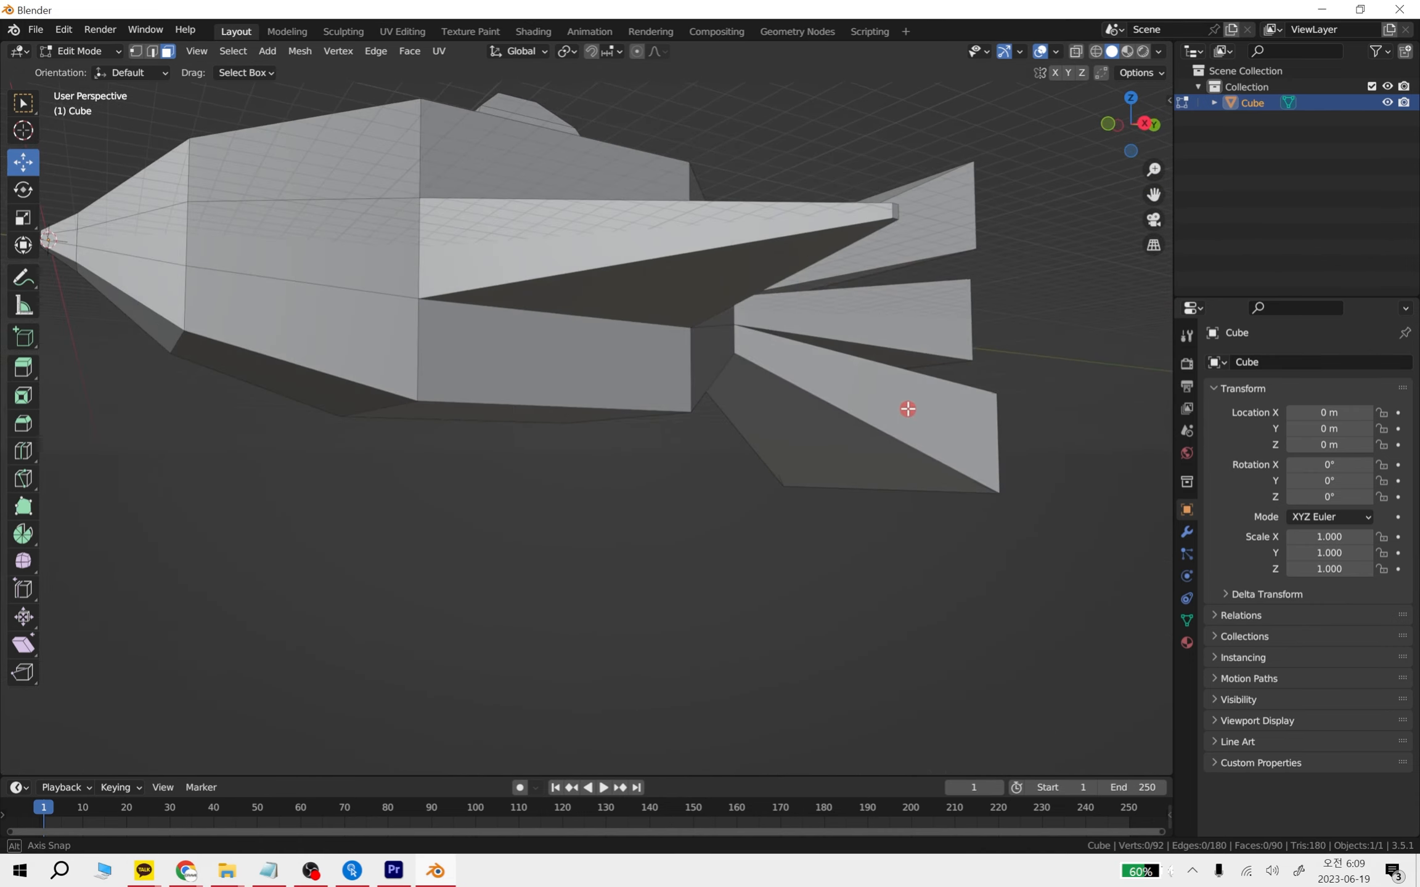
pyautogui.keyDown('shift'); pyautogui.moveTo(619, 556); pyautogui.dragTo(777, 497, button='middle'); pyautogui.keyUp('shift')
pyautogui.scroll(-4, 740, 488)
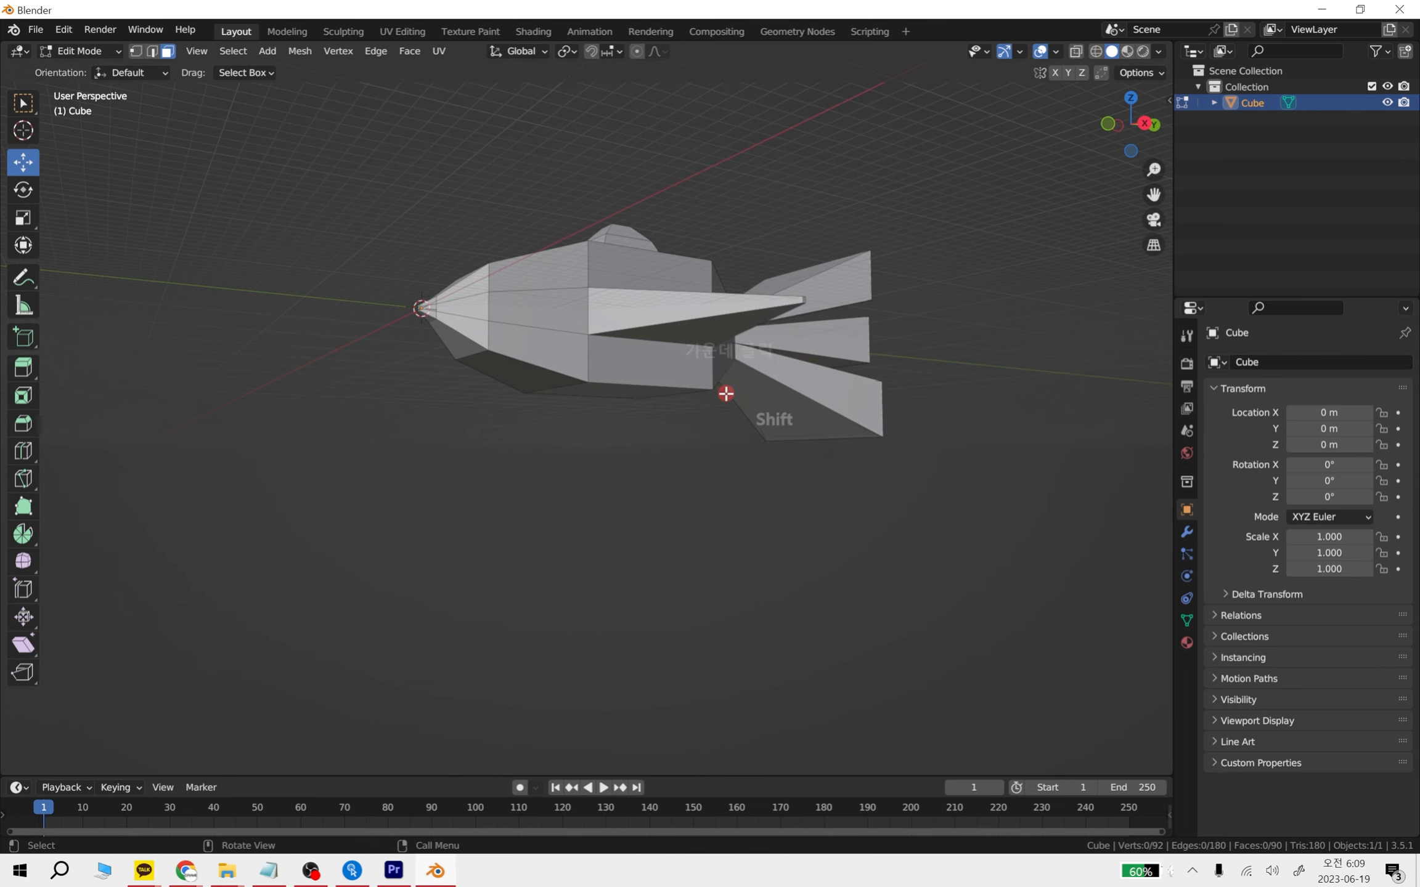
pyautogui.moveTo(725, 393); pyautogui.dragTo(719, 500, button='middle')
pyautogui.scroll(3, 783, 610)
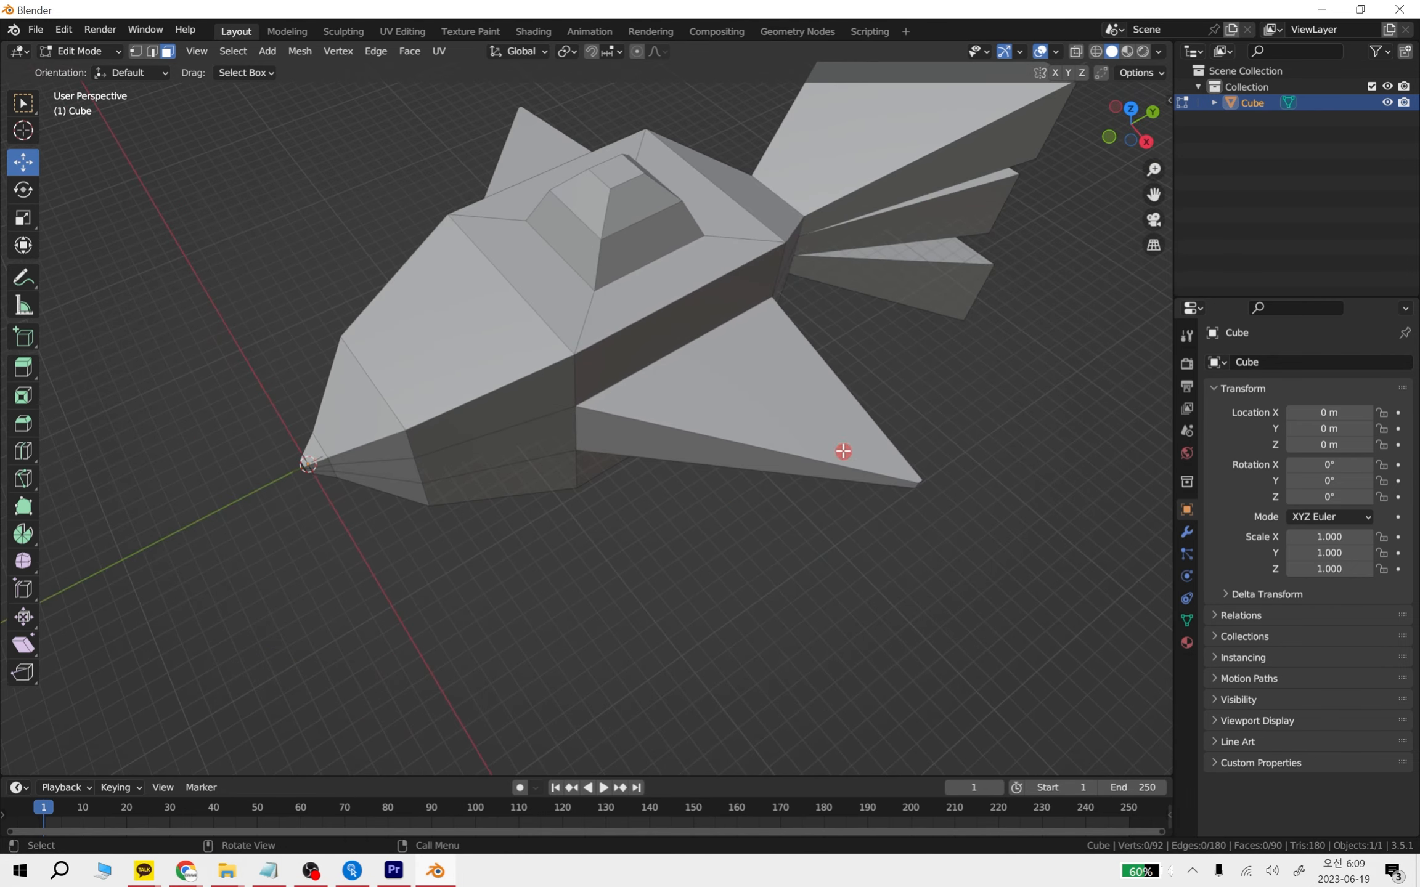
pyautogui.moveTo(925, 618); pyautogui.dragTo(900, 539, button='middle')
pyautogui.keyDown('shift'); pyautogui.moveTo(845, 386); pyautogui.dragTo(853, 590, button='middle'); pyautogui.keyUp('shift')
pyautogui.moveTo(594, 485); pyautogui.dragTo(669, 570, button='middle')
# Return to Object Mode and delete the fish
pyautogui.press('Tab')
pyautogui.click(916, 509)
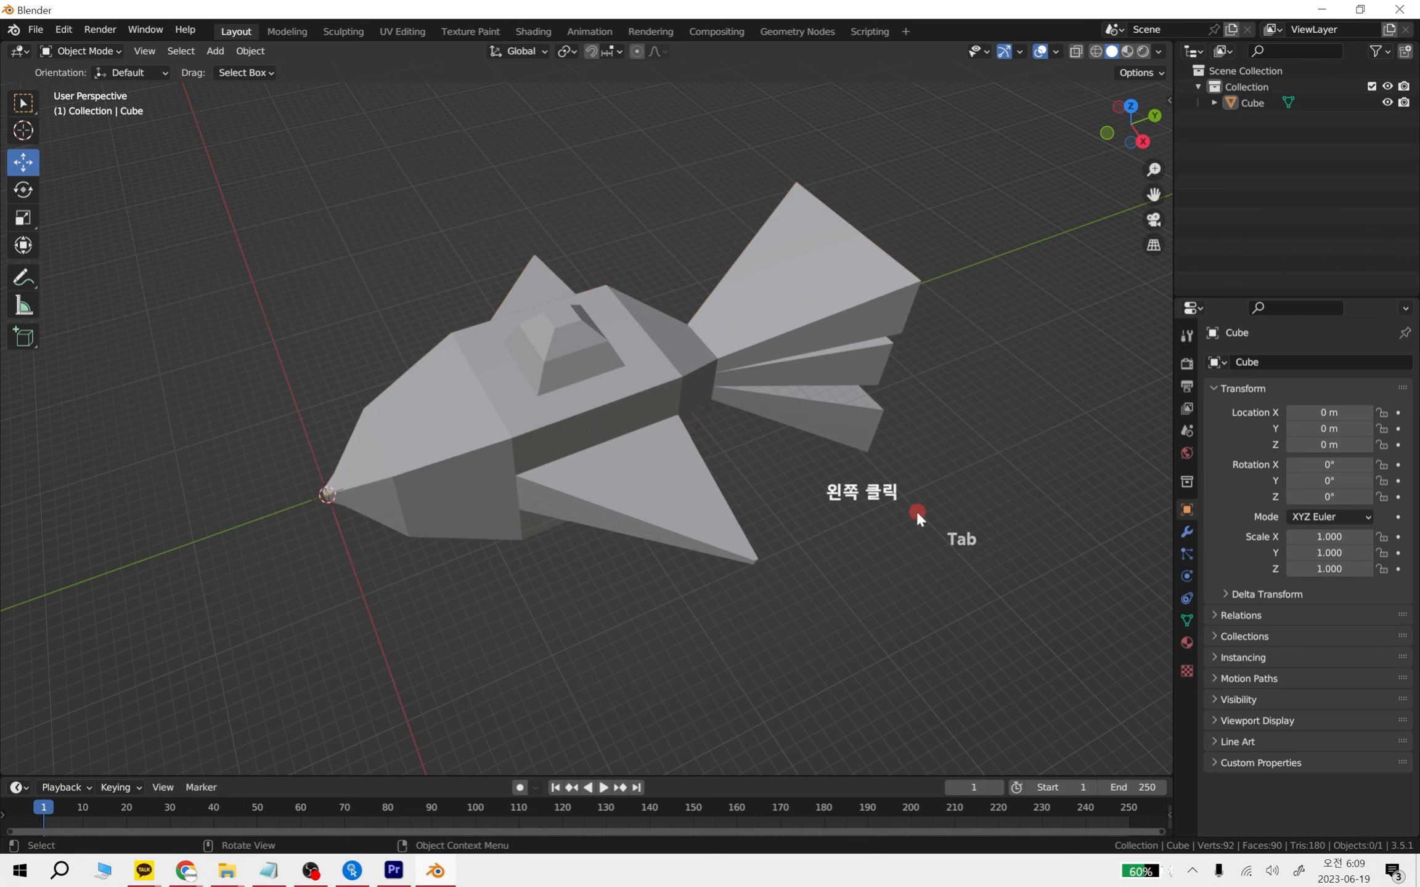
pyautogui.click(584, 387)
pyautogui.press('Delete')
pyautogui.hotkey('shift', 'a')
pyautogui.moveTo(555, 379)
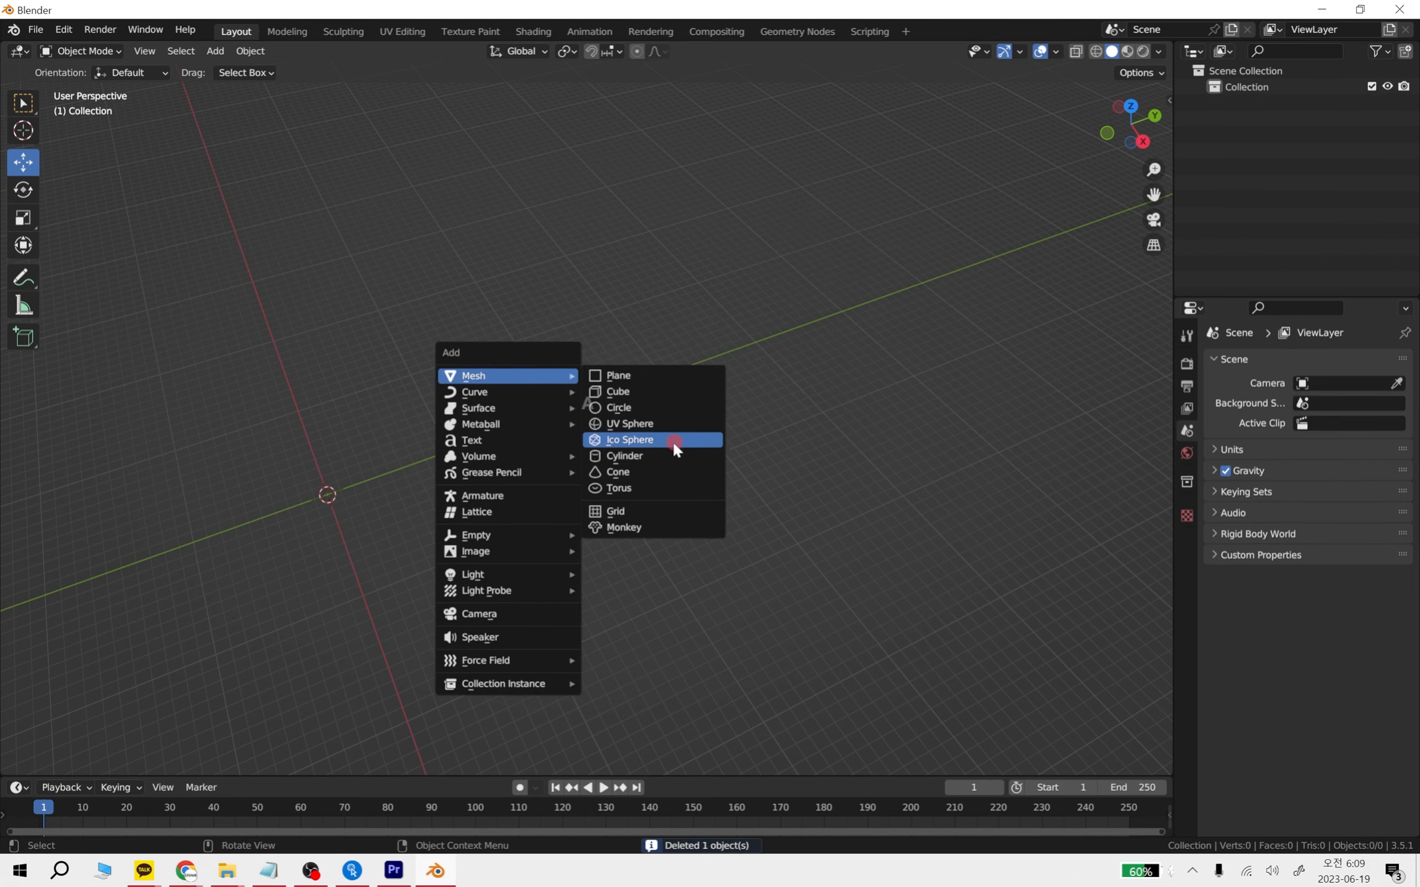
pyautogui.click(657, 457)
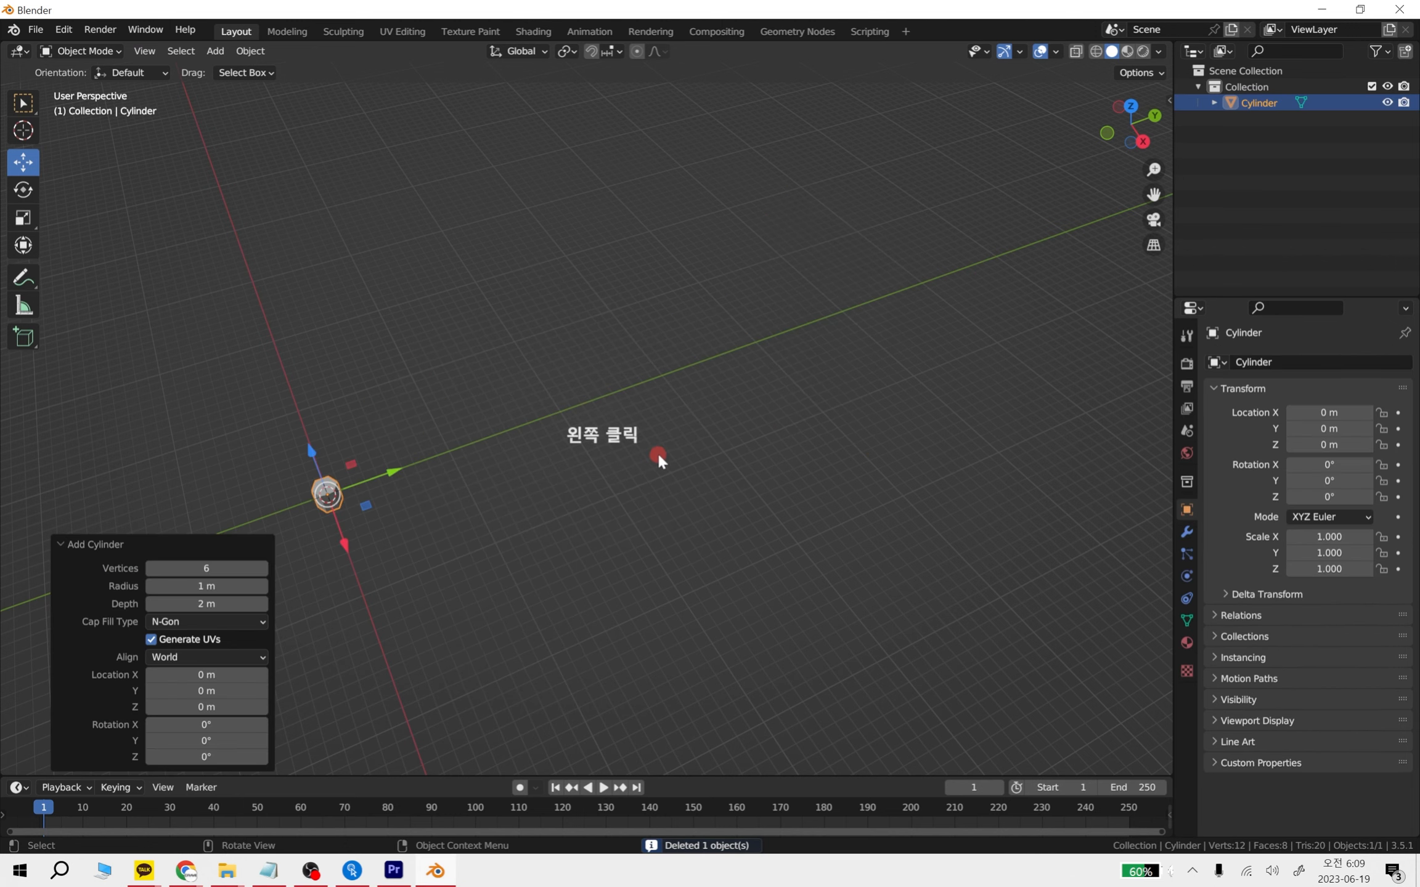
pyautogui.keyDown('shift'); pyautogui.moveTo(444, 541); pyautogui.dragTo(626, 384, button='middle'); pyautogui.keyUp('shift')
pyautogui.scroll(4, 625, 385)
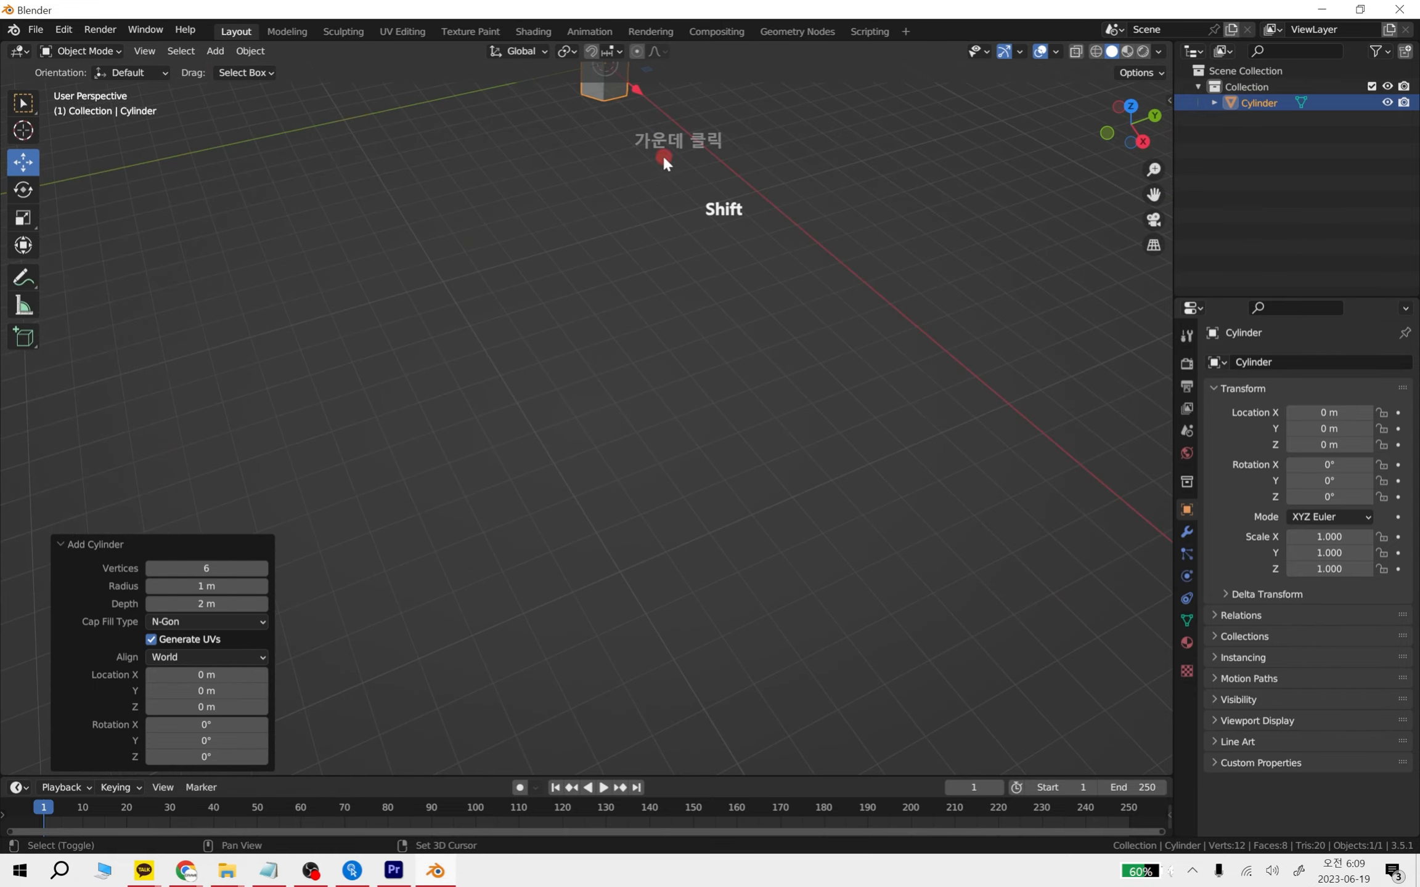
pyautogui.keyDown('shift'); pyautogui.moveTo(664, 158); pyautogui.dragTo(635, 385, button='middle'); pyautogui.keyUp('shift')
pyautogui.hotkey('ctrl', 'z')
# Add a cylinder mesh and set its vertex count to 32
pyautogui.hotkey('shift', 'a')
pyautogui.click(633, 382)
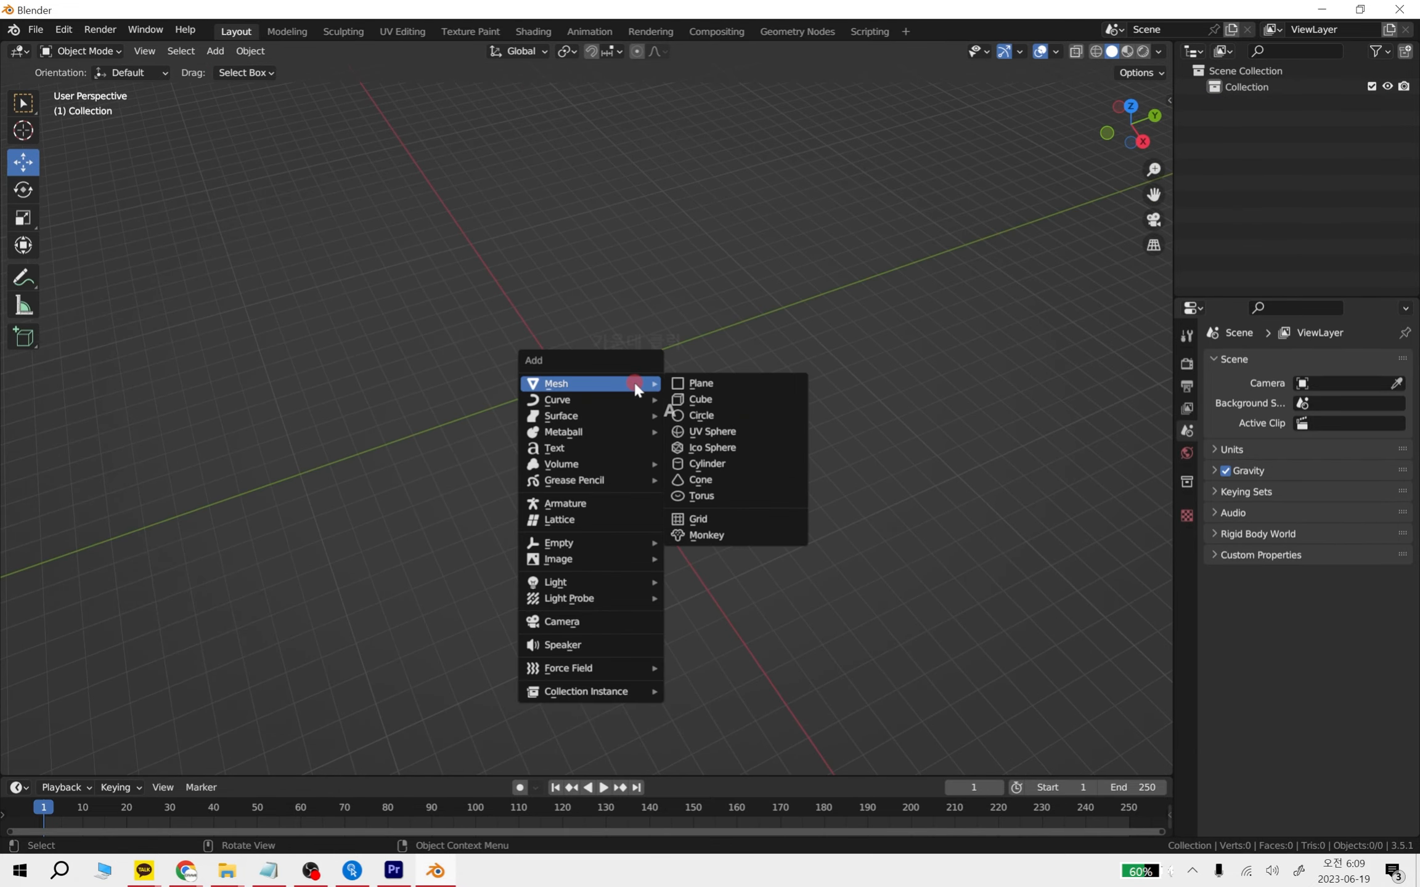
pyautogui.click(755, 463)
pyautogui.click(215, 567)
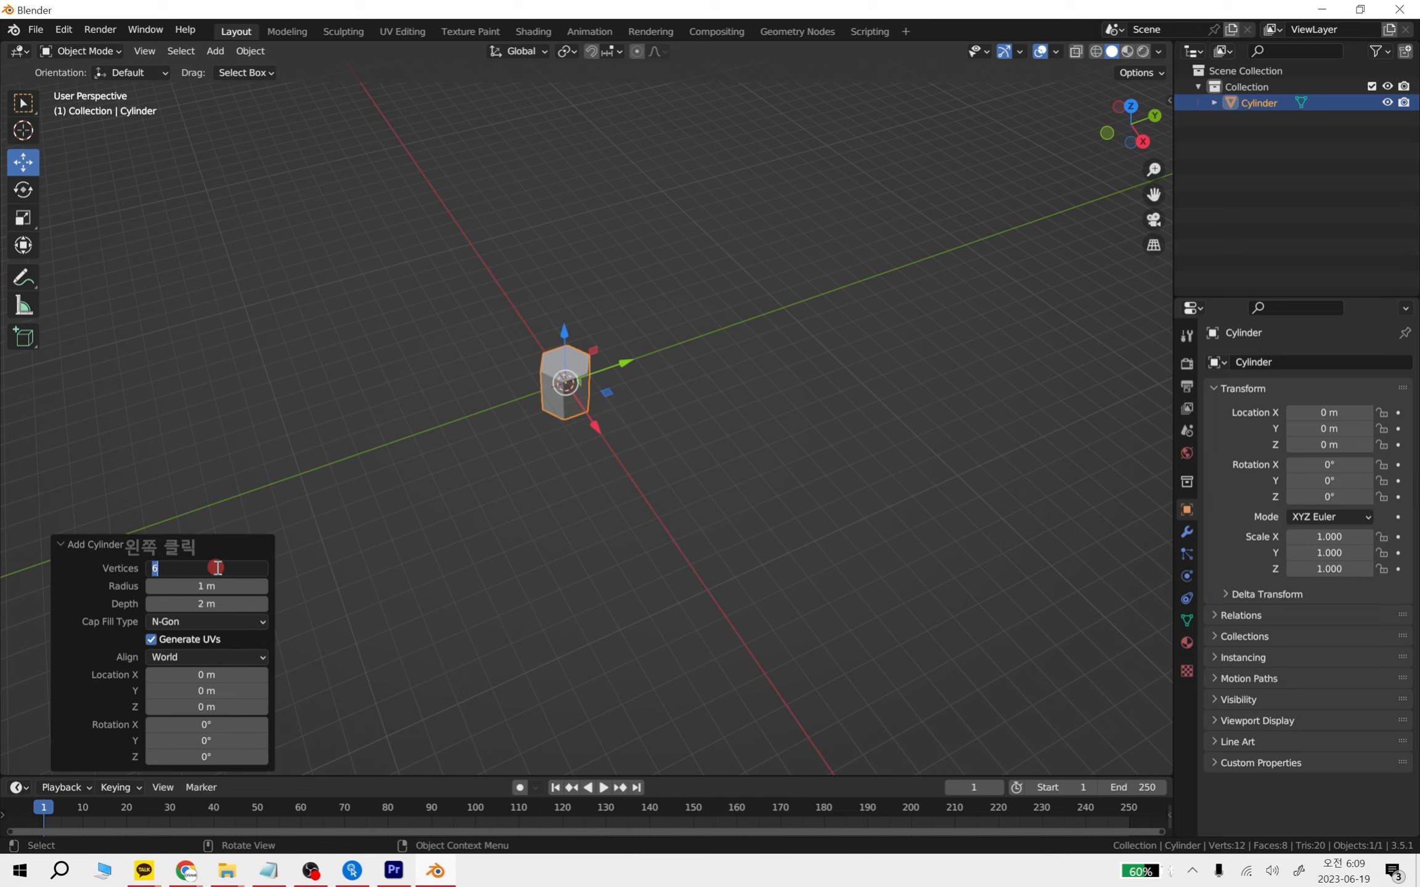
pyautogui.write('32')
pyautogui.press('Return')
# In Edit Mode, select all of the cylinder's top vertices from the right view with X-ray on
pyautogui.scroll(6, 645, 397)
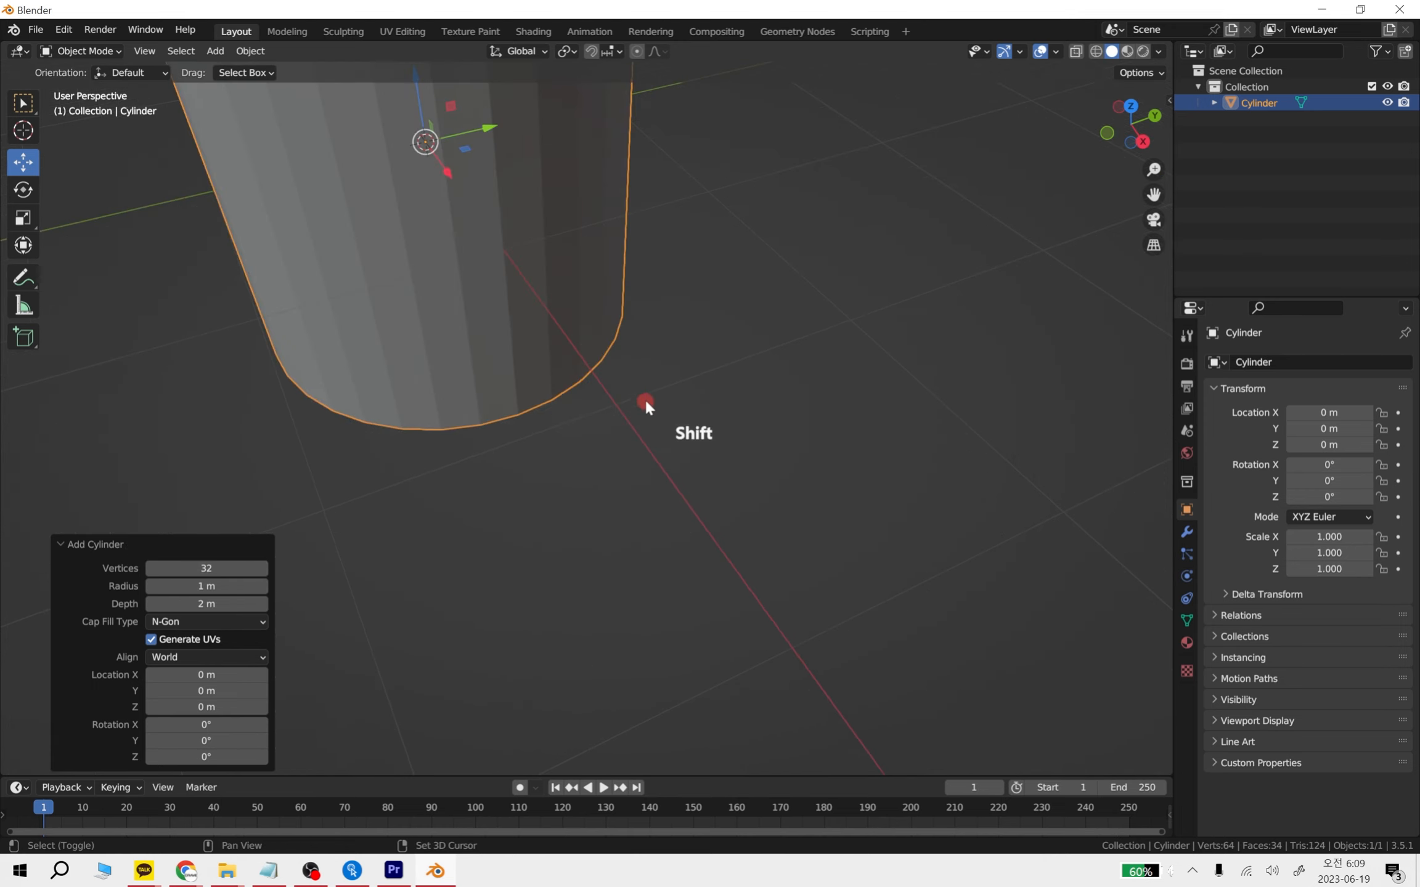
pyautogui.keyDown('shift'); pyautogui.moveTo(645, 396); pyautogui.dragTo(716, 490, button='middle'); pyautogui.keyUp('shift')
pyautogui.keyDown('shift'); pyautogui.moveTo(653, 246); pyautogui.dragTo(728, 432, button='middle'); pyautogui.keyUp('shift')
pyautogui.moveTo(728, 431); pyautogui.dragTo(795, 524, button='middle')
pyautogui.moveTo(795, 524); pyautogui.dragTo(751, 459, button='middle')
pyautogui.keyDown('shift'); pyautogui.moveTo(594, 248); pyautogui.dragTo(641, 416, button='middle'); pyautogui.keyUp('shift')
pyautogui.press('Tab')
pyautogui.scroll(7, 641, 415)
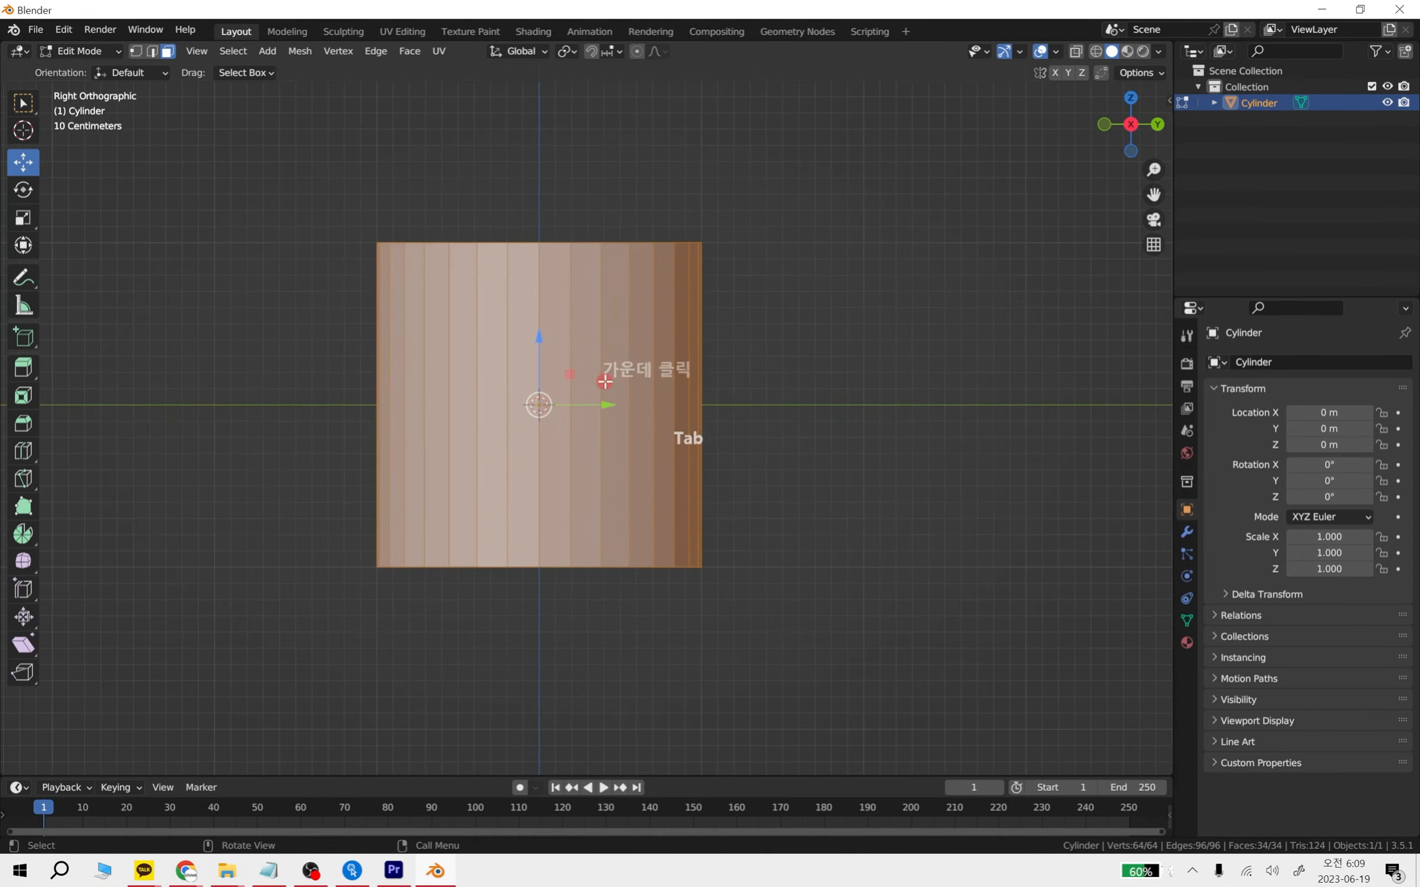
pyautogui.keyDown('shift'); pyautogui.moveTo(623, 308); pyautogui.dragTo(665, 454, button='middle'); pyautogui.keyUp('shift')
pyautogui.click(136, 51)
pyautogui.moveTo(266, 294); pyautogui.dragTo(907, 462)
pyautogui.click(1075, 51)
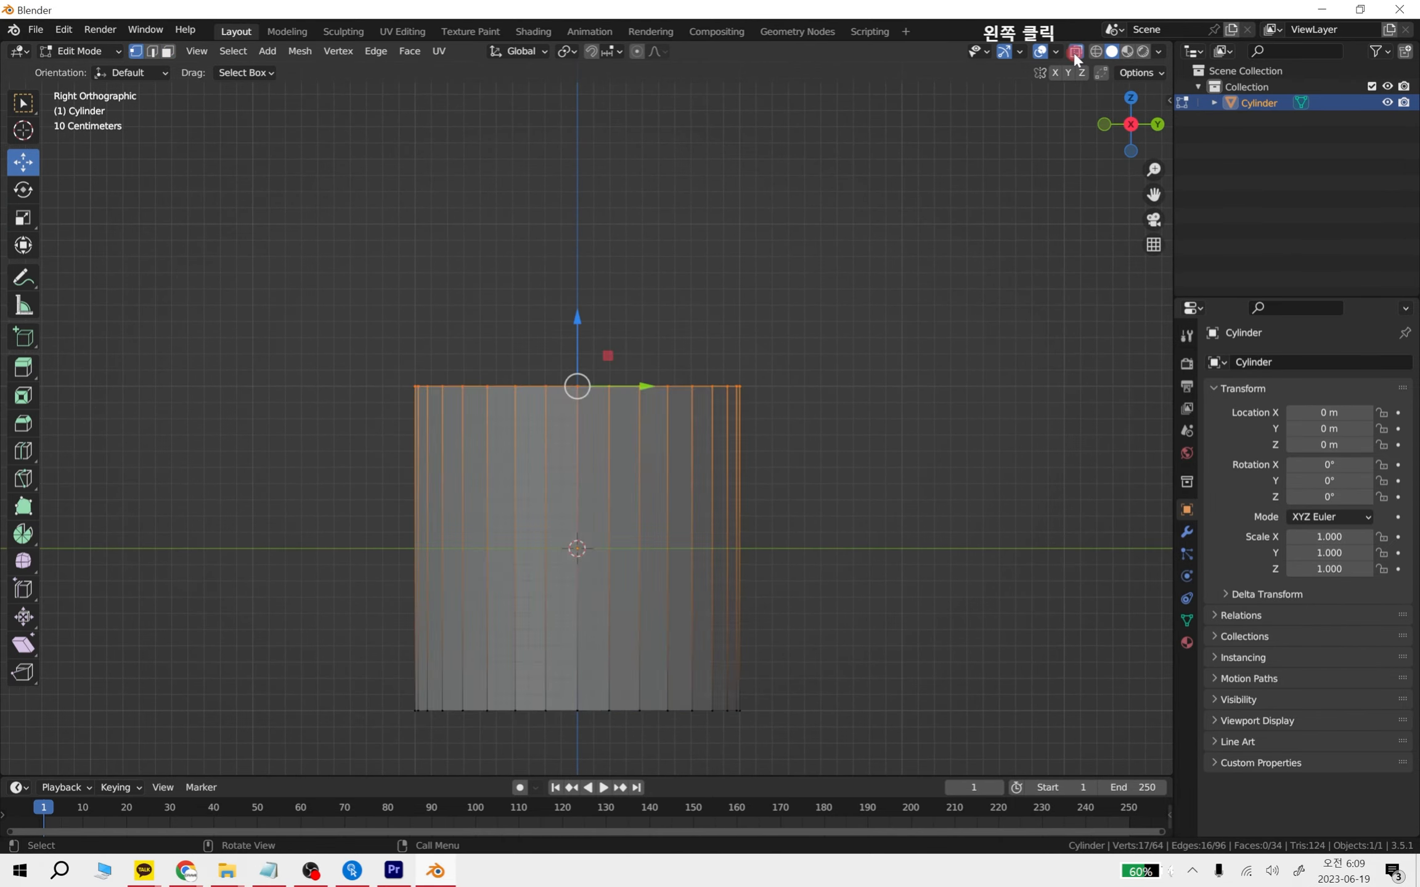
pyautogui.moveTo(224, 309); pyautogui.dragTo(776, 441)
pyautogui.press('s')
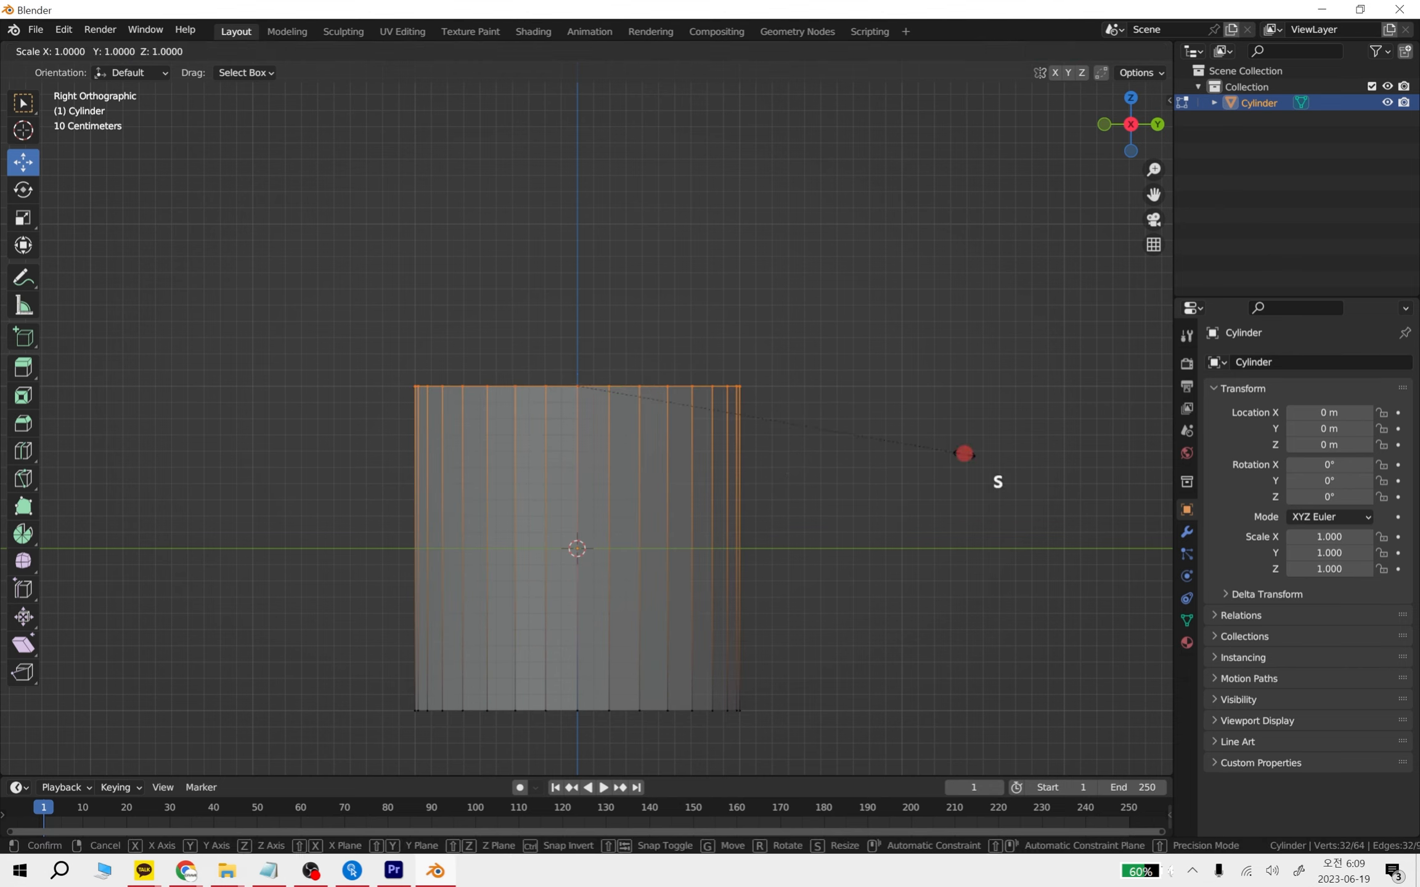
pyautogui.click(912, 445)
pyautogui.hotkey('ctrl', 'z')
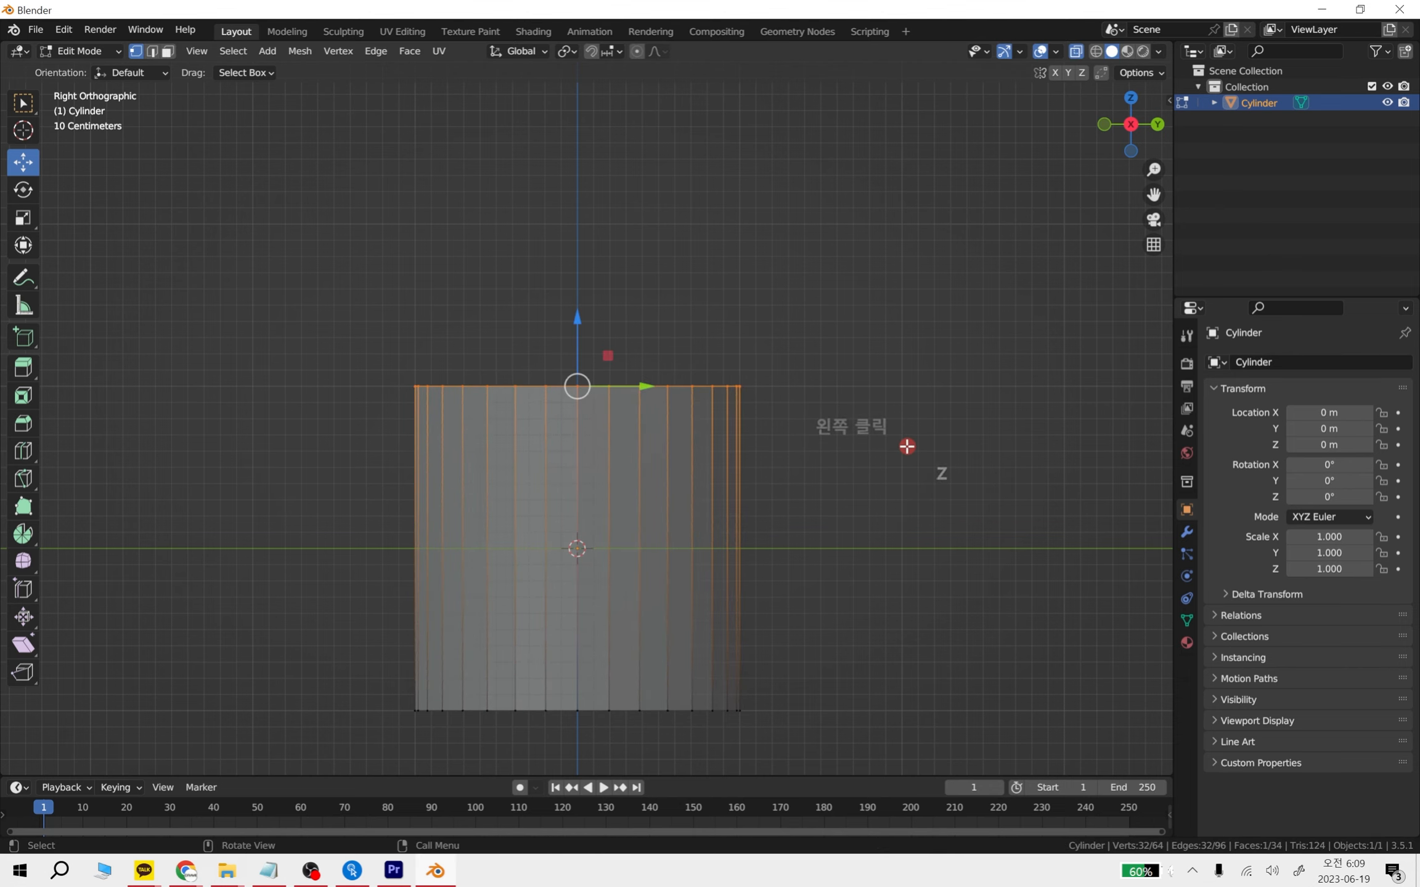
# Extrude the cylinder's top face in place and scale it to 0.377
pyautogui.press('e')
pyautogui.press('s')
pyautogui.click(687, 450)
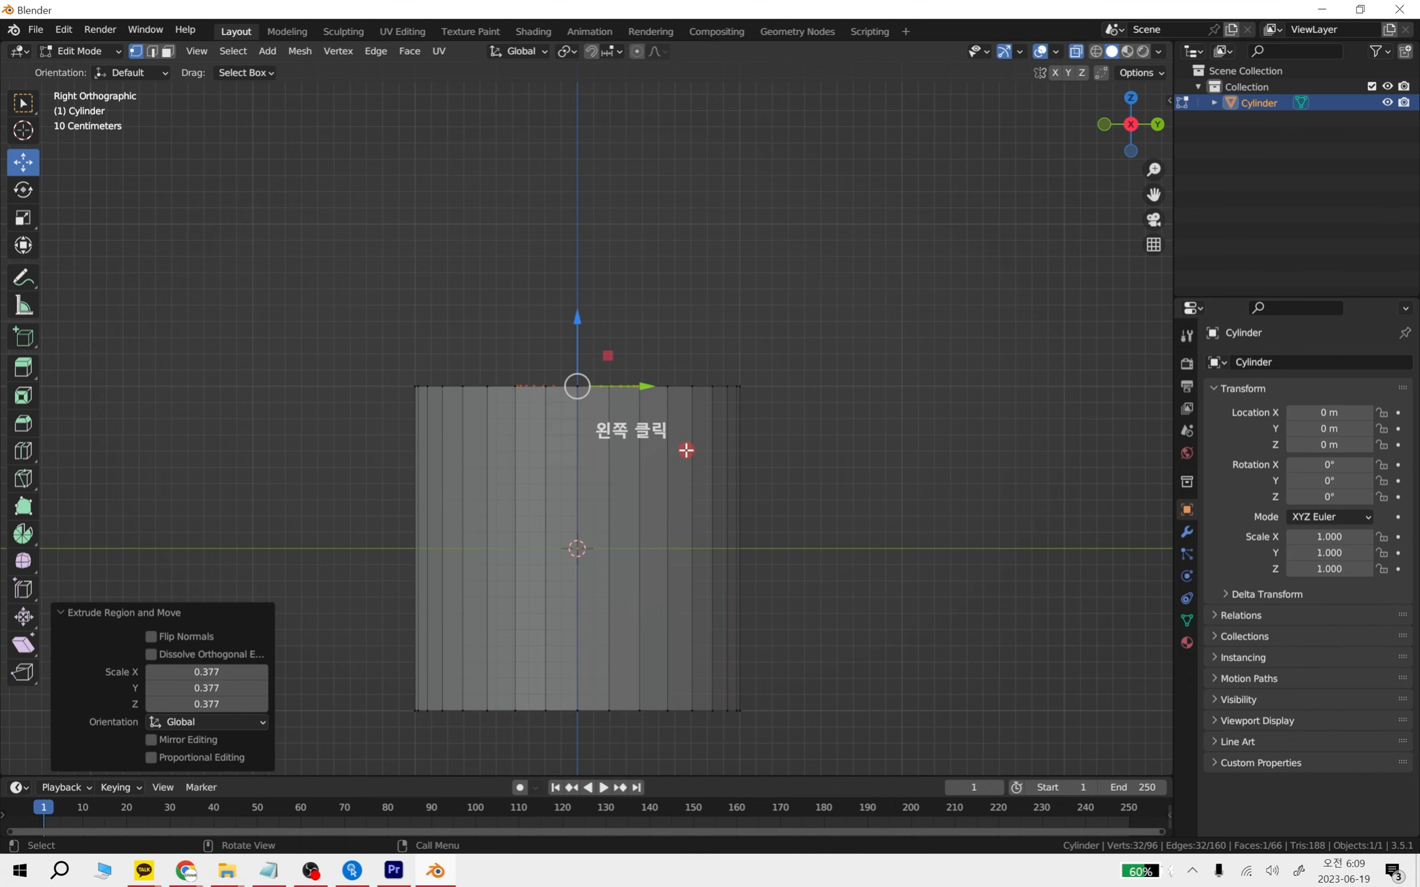
# Extrude the small inner top face upward about 0.4 m into a neck
pyautogui.press('e')
pyautogui.click(689, 386)
pyautogui.moveTo(689, 385); pyautogui.dragTo(703, 437, button='middle')
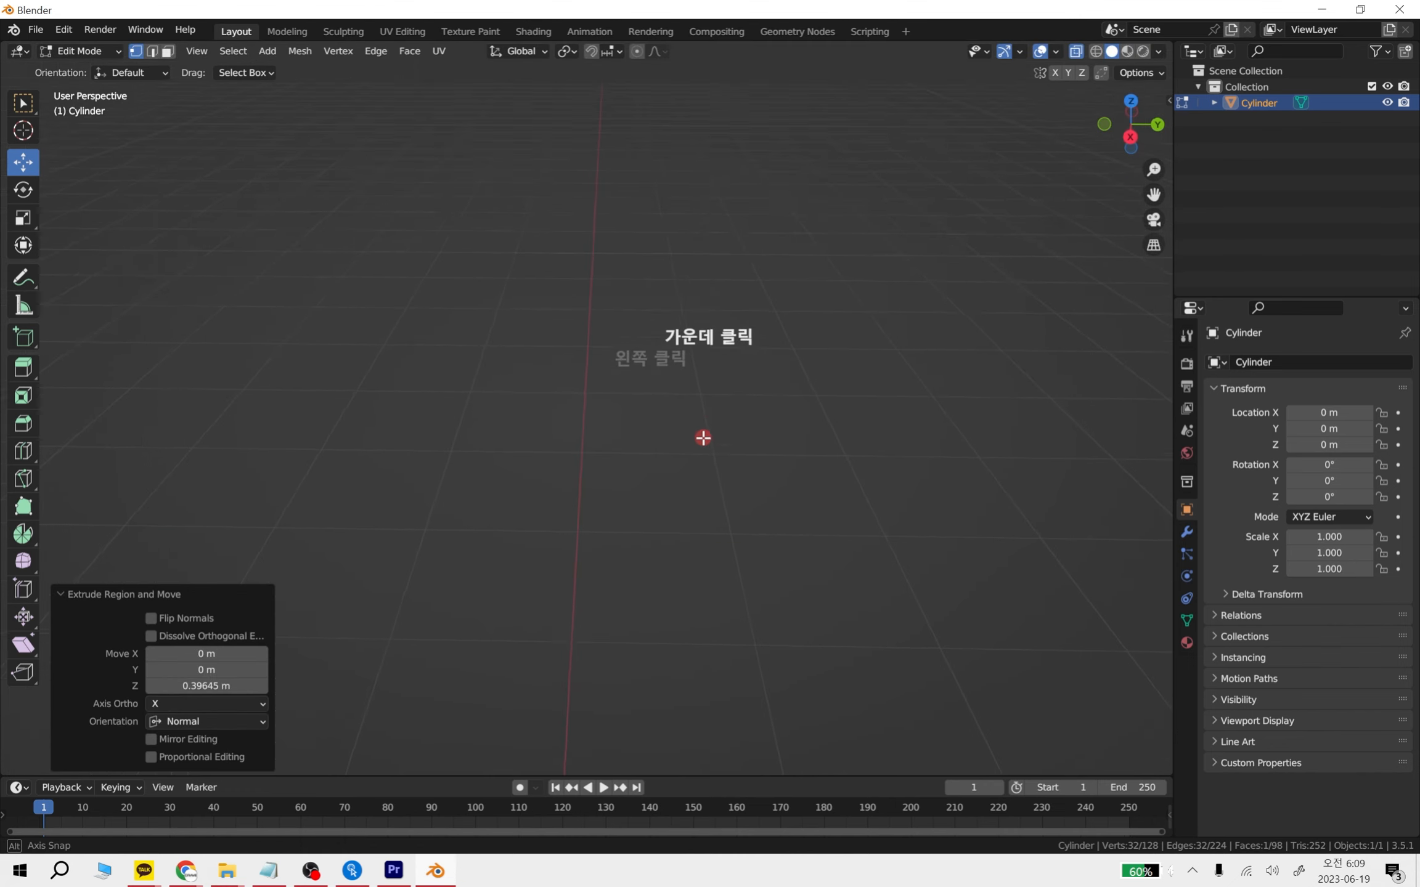
pyautogui.keyDown('shift'); pyautogui.moveTo(658, 610); pyautogui.dragTo(634, 244, button='middle'); pyautogui.keyUp('shift')
pyautogui.keyDown('shift'); pyautogui.moveTo(616, 332); pyautogui.dragTo(599, 421, button='middle'); pyautogui.keyUp('shift')
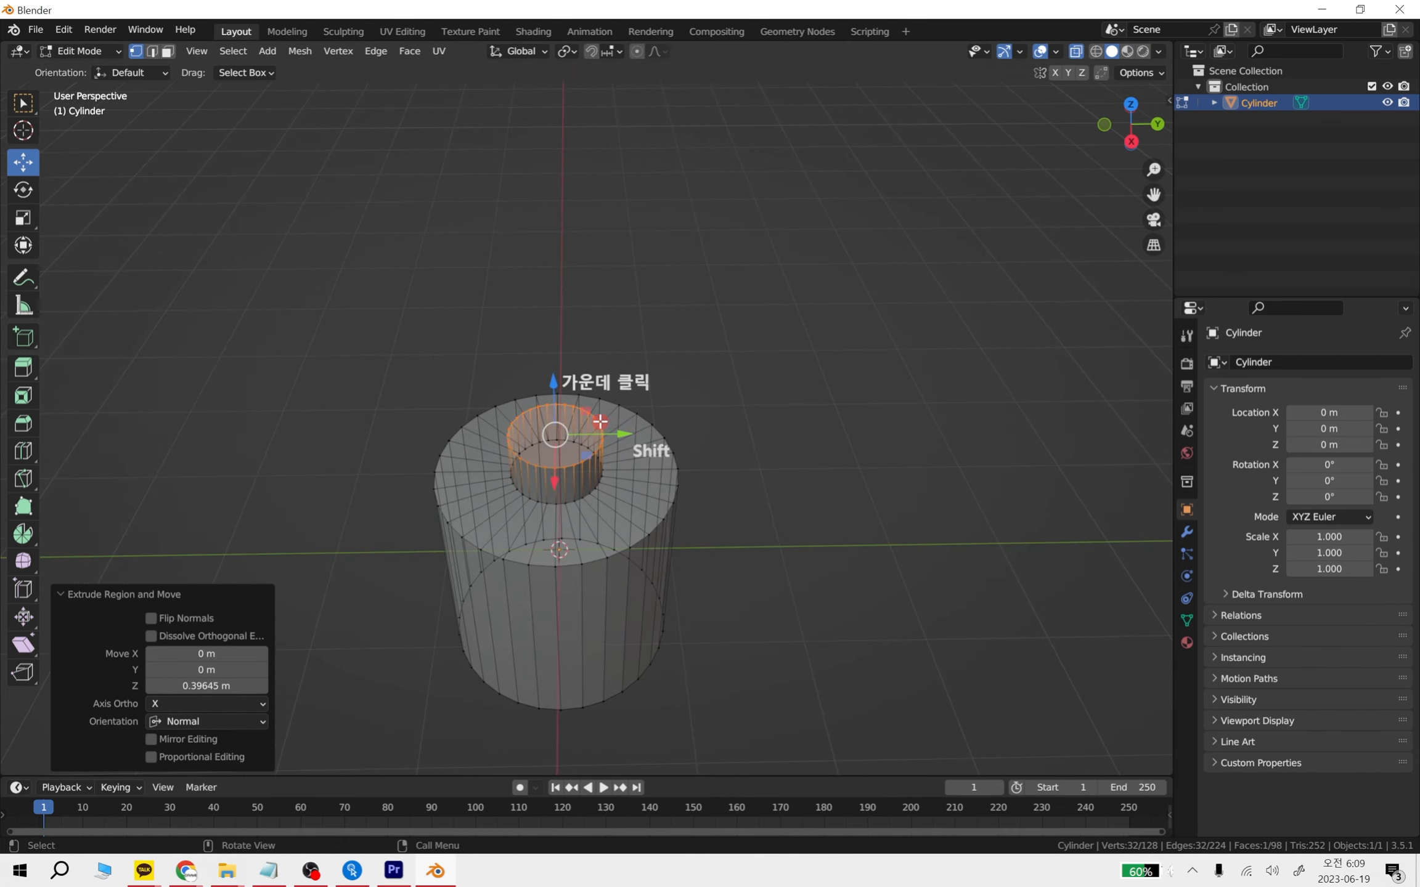
# Extrude the neck's top face in place and scale it to 0.738 to form a rim
pyautogui.press('e')
pyautogui.press('s')
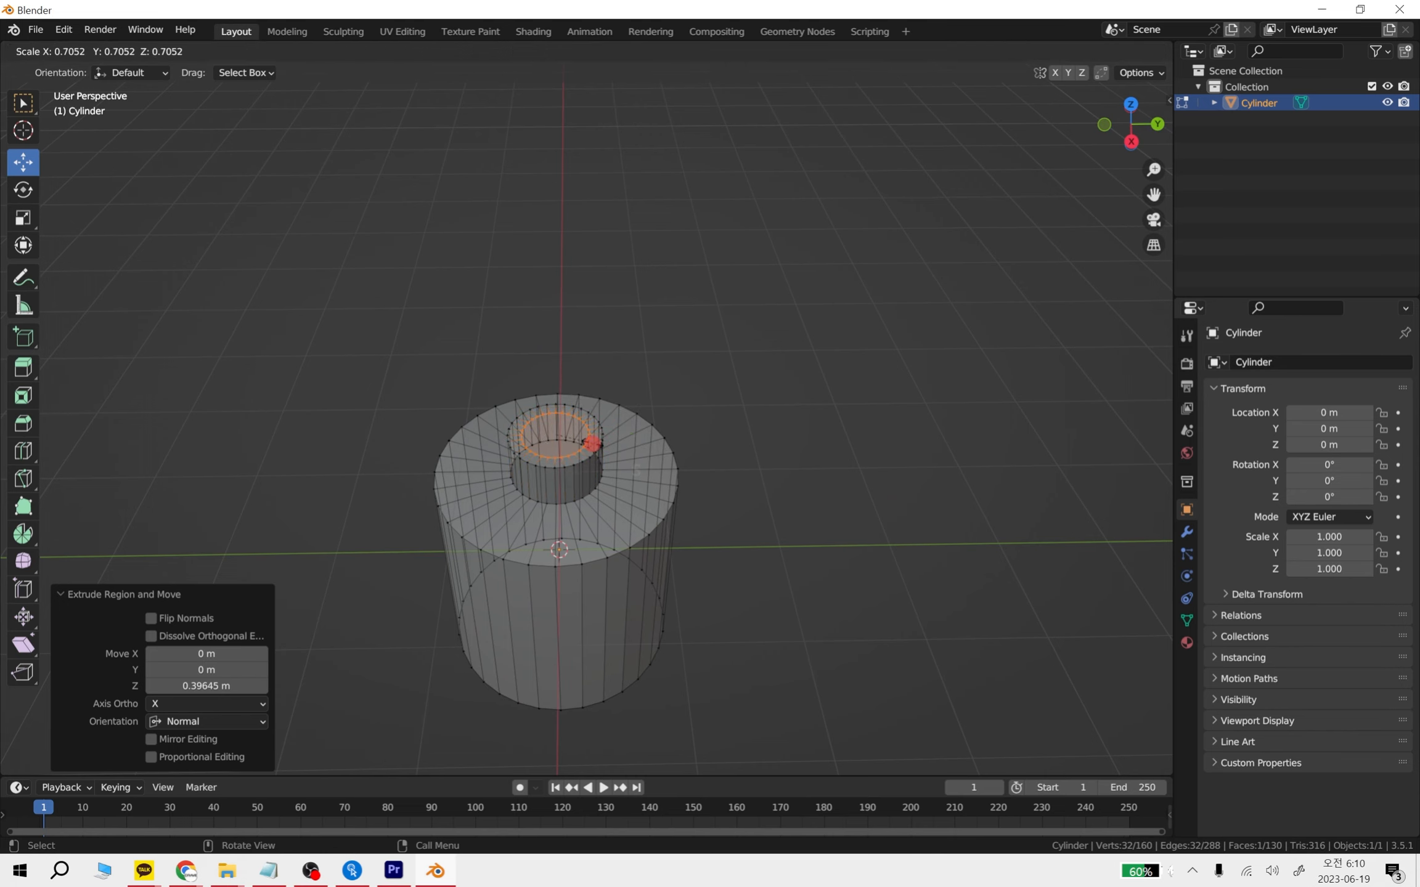
pyautogui.click(593, 443)
pyautogui.scroll(4, 583, 482)
pyautogui.keyDown('shift'); pyautogui.moveTo(596, 479); pyautogui.dragTo(653, 423, button='middle'); pyautogui.keyUp('shift')
pyautogui.scroll(-4, 573, 513)
pyautogui.scroll(2, 597, 489)
# Extrude the neck's inner face about 0.39 m downward to hollow it, and return to Object Mode
pyautogui.press('e')
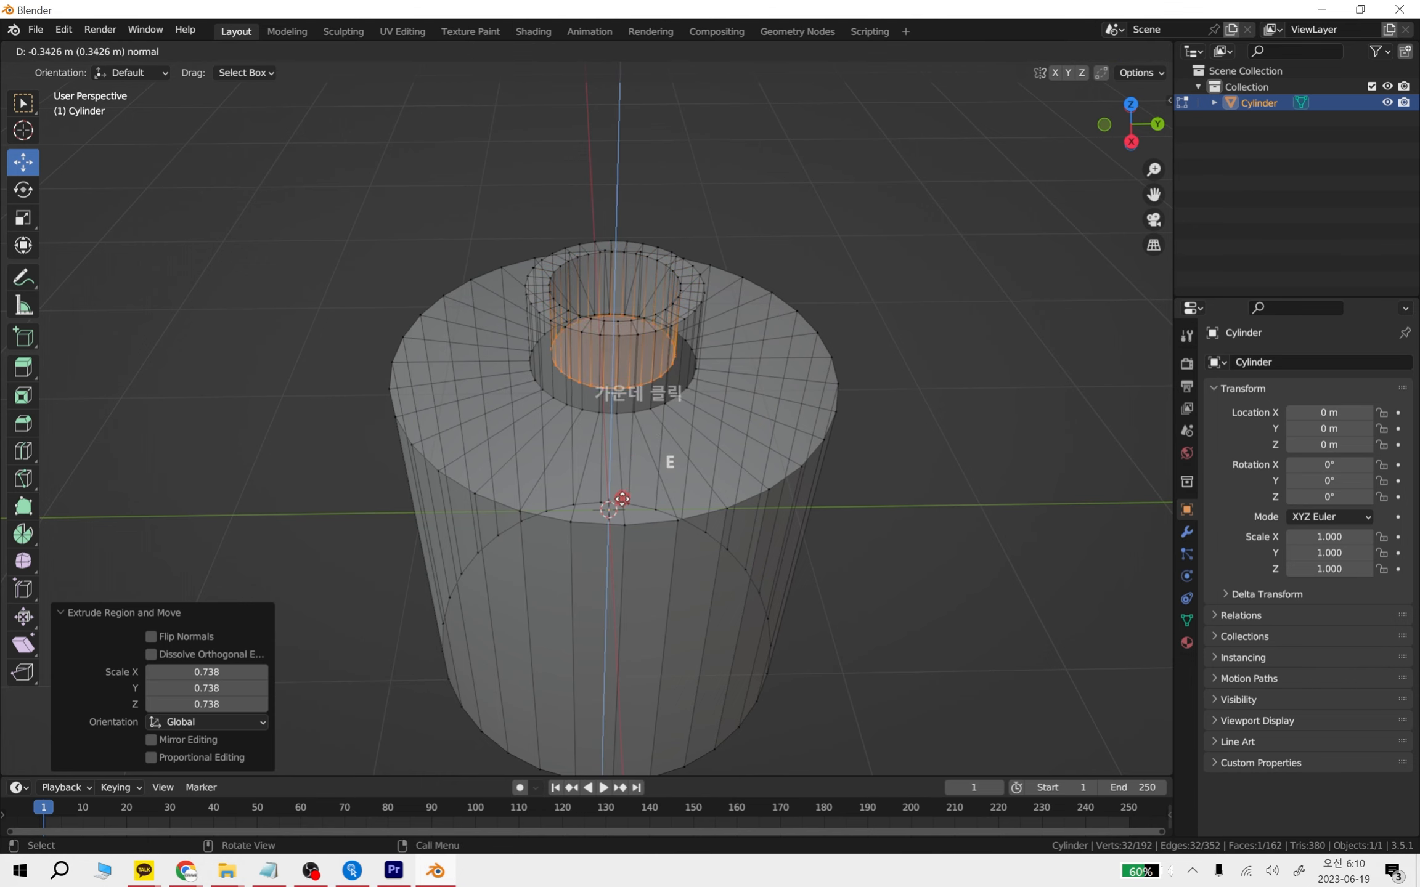
pyautogui.click(624, 507)
pyautogui.press('`')
pyautogui.click(755, 525)
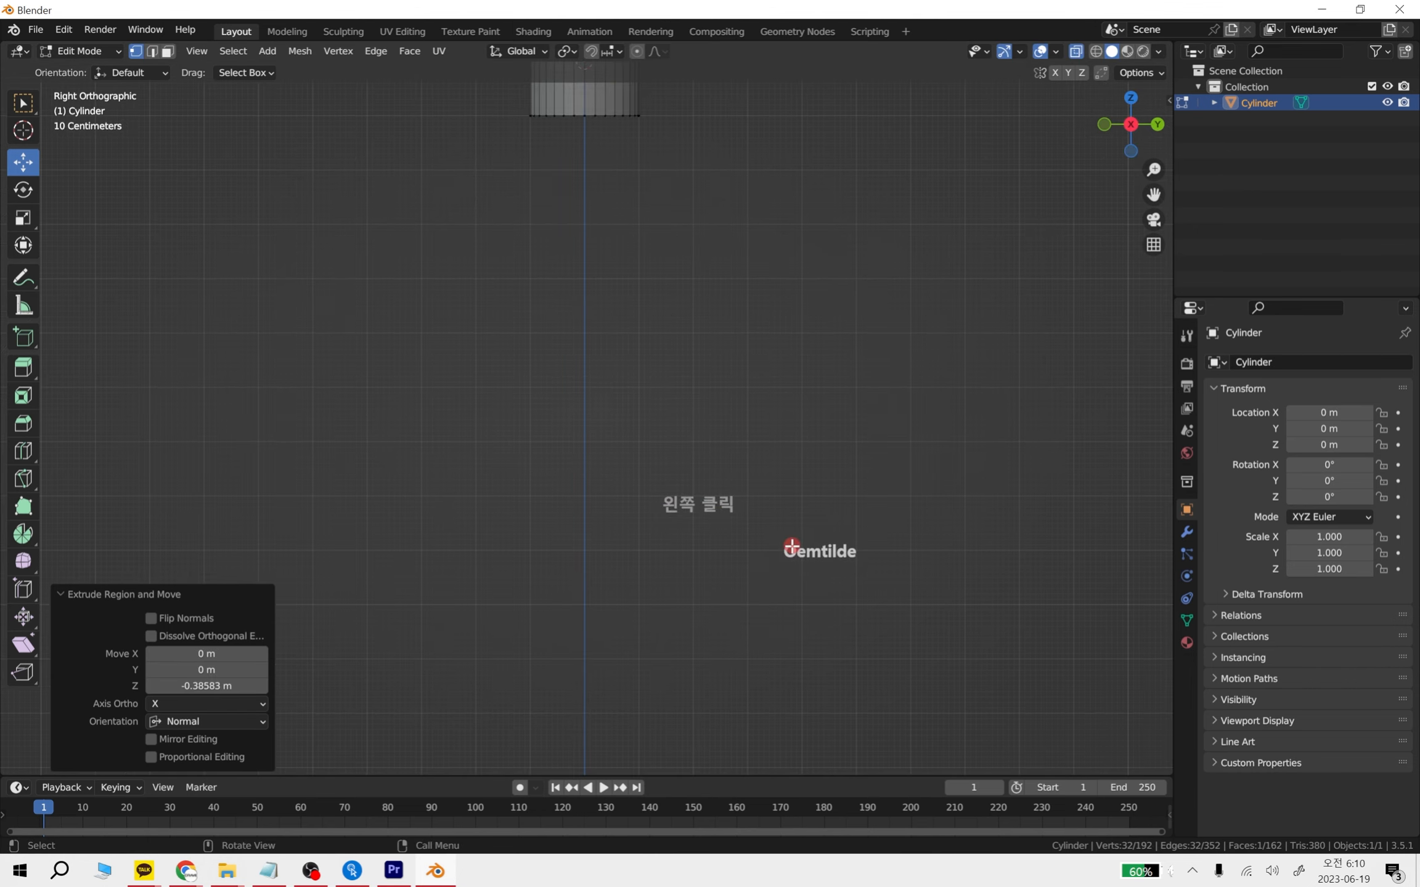
pyautogui.press('Tab')
pyautogui.moveTo(735, 452); pyautogui.dragTo(668, 464, button='middle')
pyautogui.scroll(-3, 656, 454)
pyautogui.keyDown('shift'); pyautogui.moveTo(668, 465); pyautogui.dragTo(777, 572, button='middle'); pyautogui.keyUp('shift')
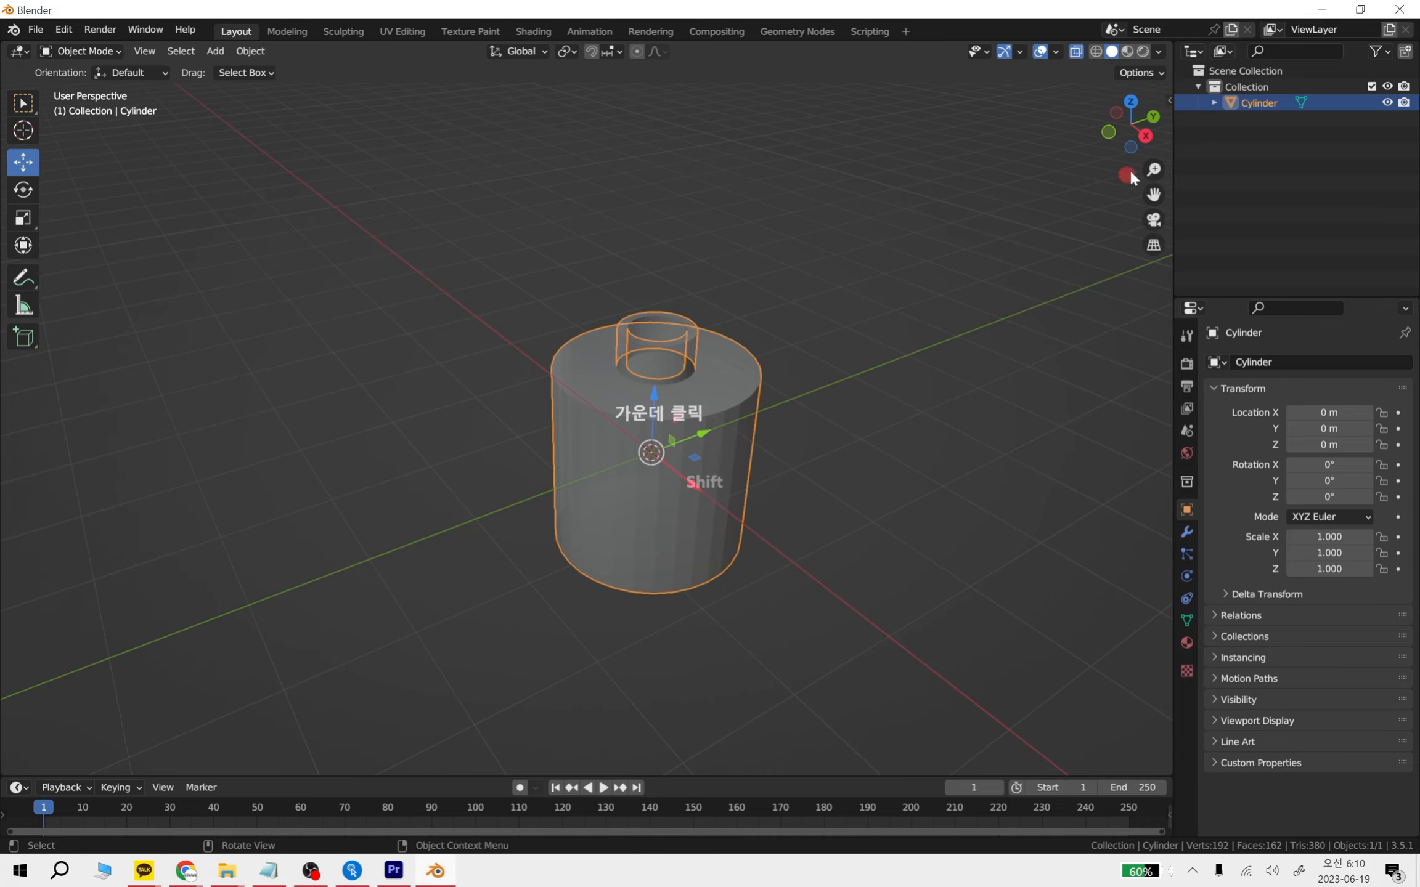
pyautogui.click(1076, 51)
pyautogui.moveTo(766, 503); pyautogui.dragTo(738, 469, button='middle')
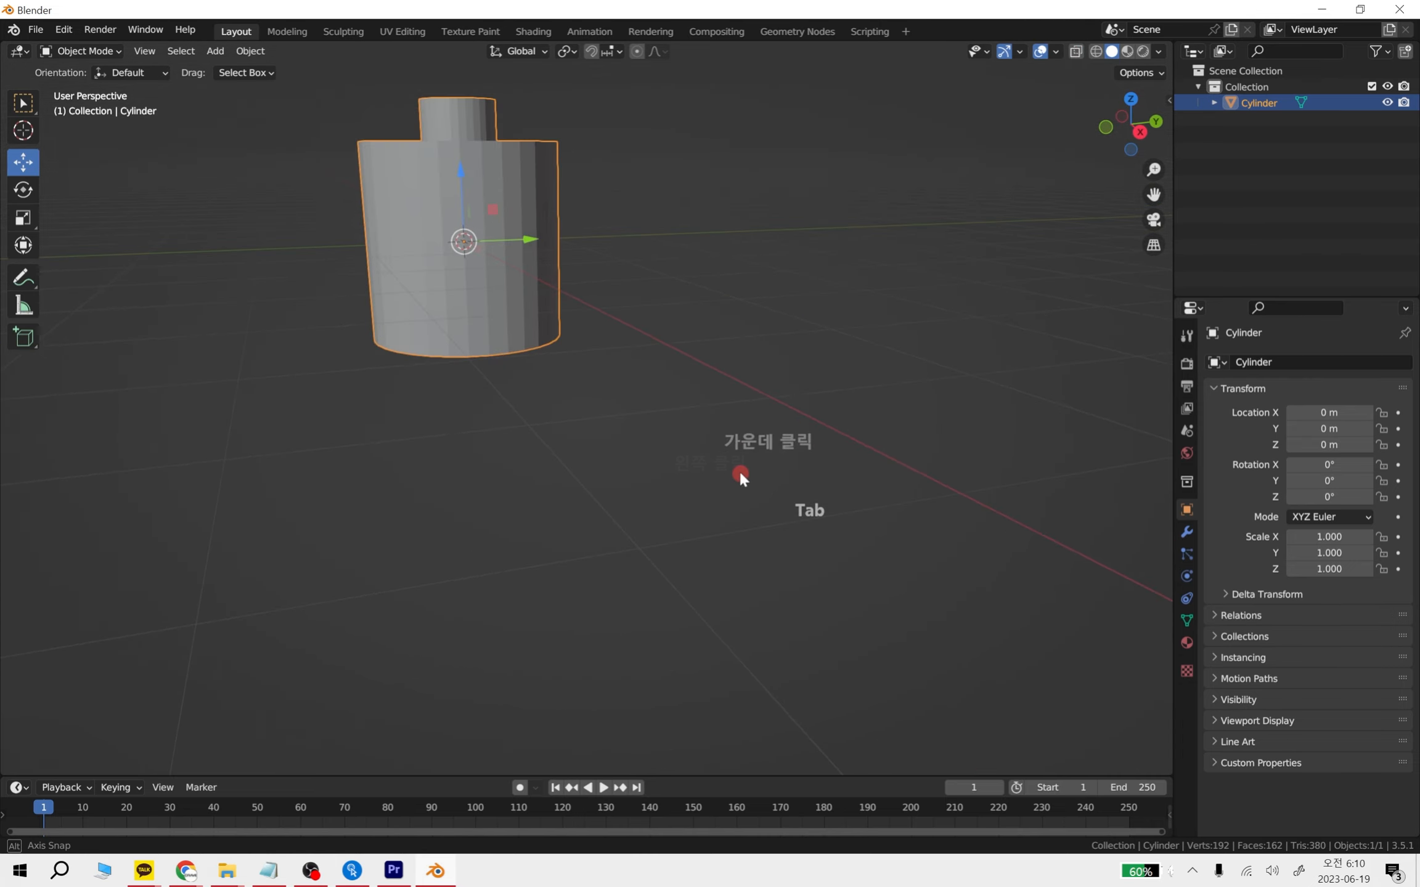
pyautogui.moveTo(667, 385)
pyautogui.keyDown('shift'); pyautogui.mouseDown(button='middle')
pyautogui.moveTo(747, 442)
pyautogui.moveTo(614, 380)
pyautogui.moveTo(677, 378)
pyautogui.mouseUp(button='middle'); pyautogui.keyUp('shift')
# In Edit Mode with X-ray on, move the cylinder's bottom vertices up about 0.36 m, and return to Object Mode
pyautogui.press('Tab')
pyautogui.moveTo(783, 431); pyautogui.dragTo(736, 462)
pyautogui.click(1078, 52)
pyautogui.press('g')
pyautogui.click(563, 331)
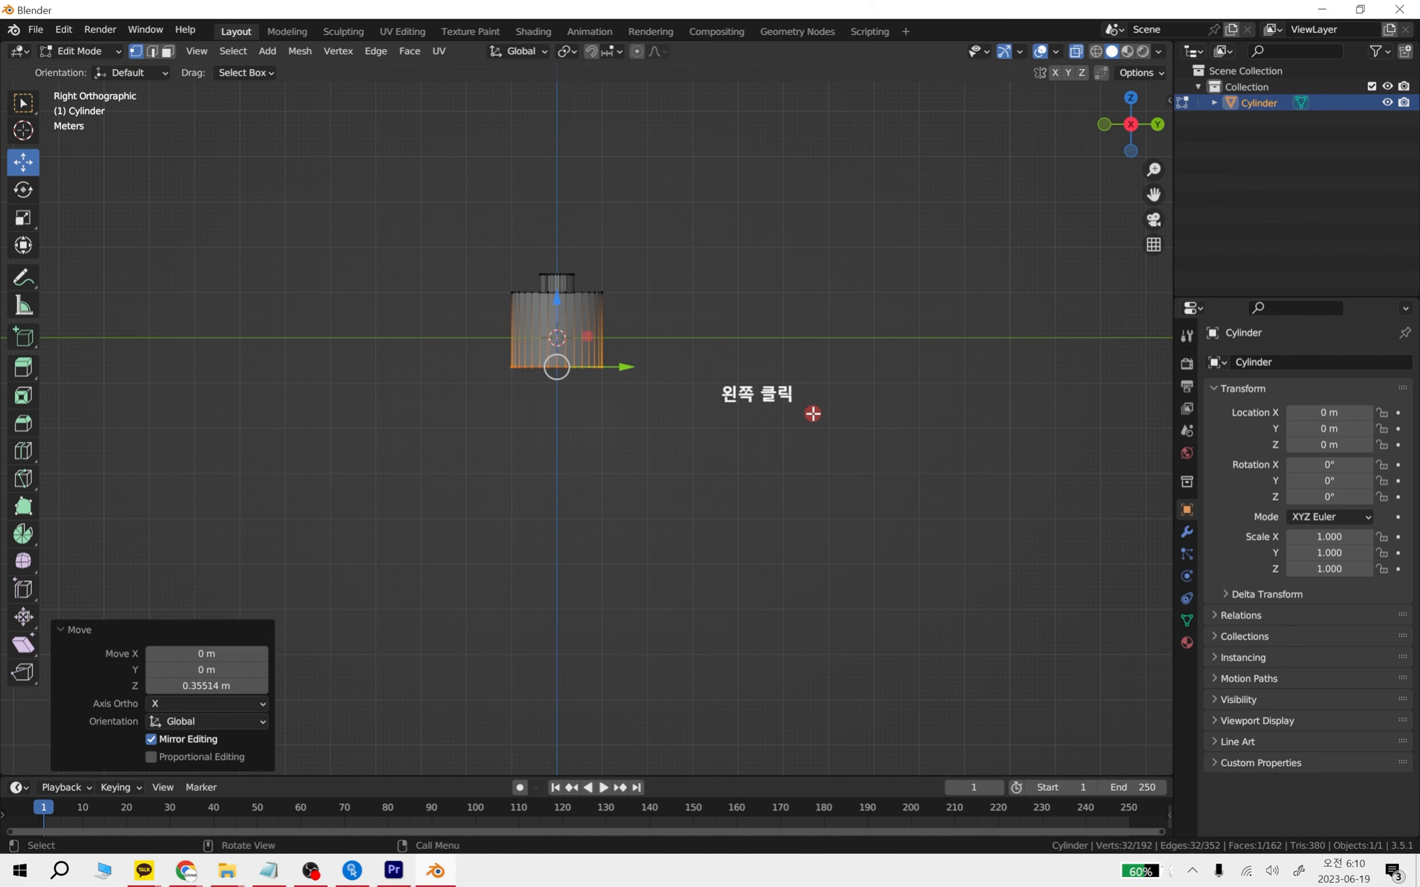
pyautogui.press('Tab')
pyautogui.moveTo(578, 434); pyautogui.dragTo(727, 424, button='middle')
# Add a Subdivision Surface modifier to the cylinder
pyautogui.press('capslock')
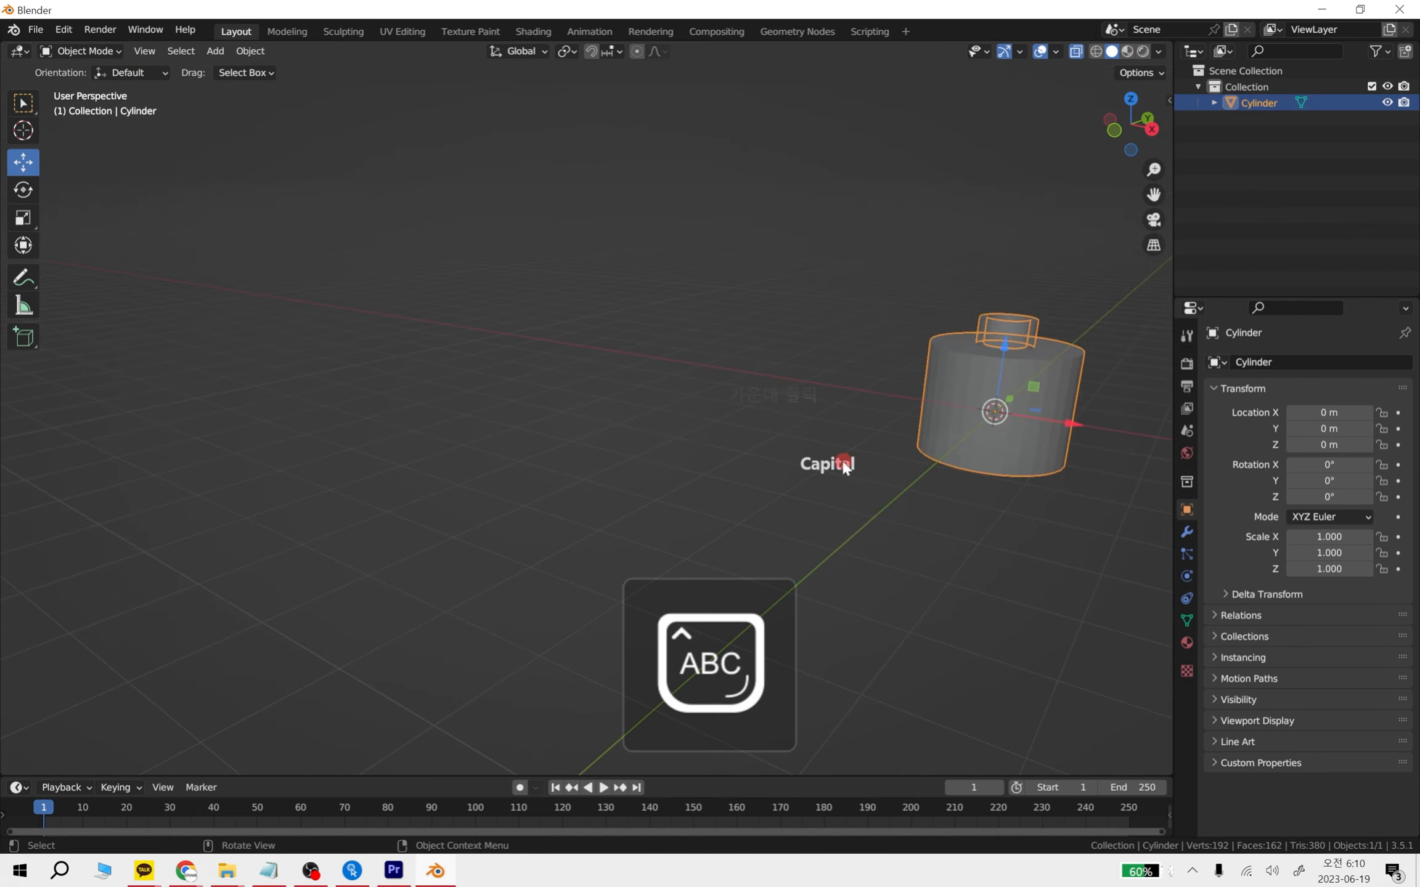
pyautogui.keyDown('shift'); pyautogui.moveTo(844, 479); pyautogui.dragTo(815, 446, button='middle'); pyautogui.keyUp('shift')
pyautogui.click(815, 446)
pyautogui.click(673, 316)
pyautogui.scroll(4, 673, 316)
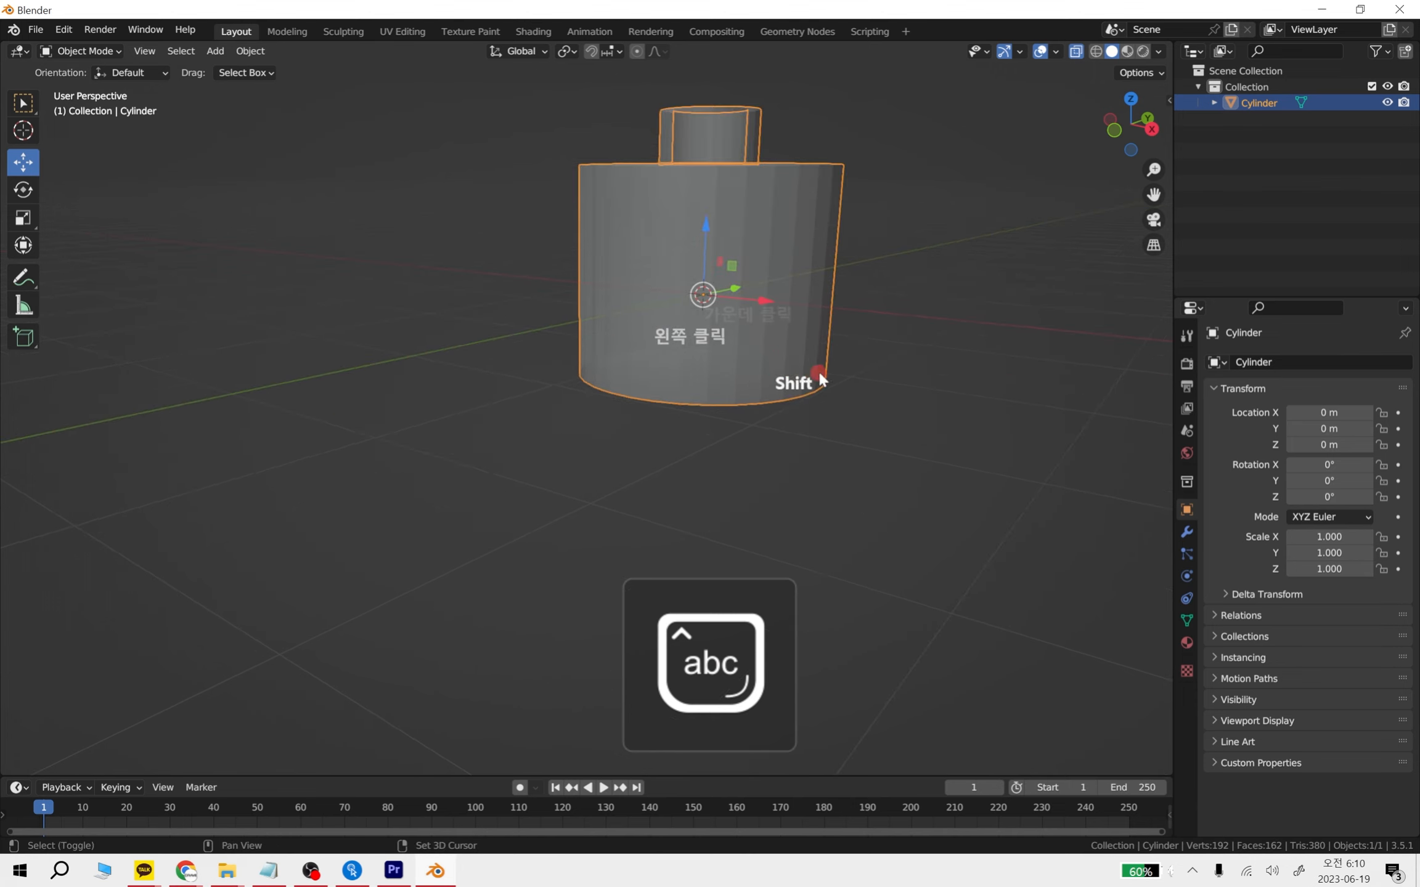
pyautogui.keyDown('shift'); pyautogui.moveTo(817, 377); pyautogui.dragTo(1275, 550, button='middle'); pyautogui.keyUp('shift')
pyautogui.click(1186, 531)
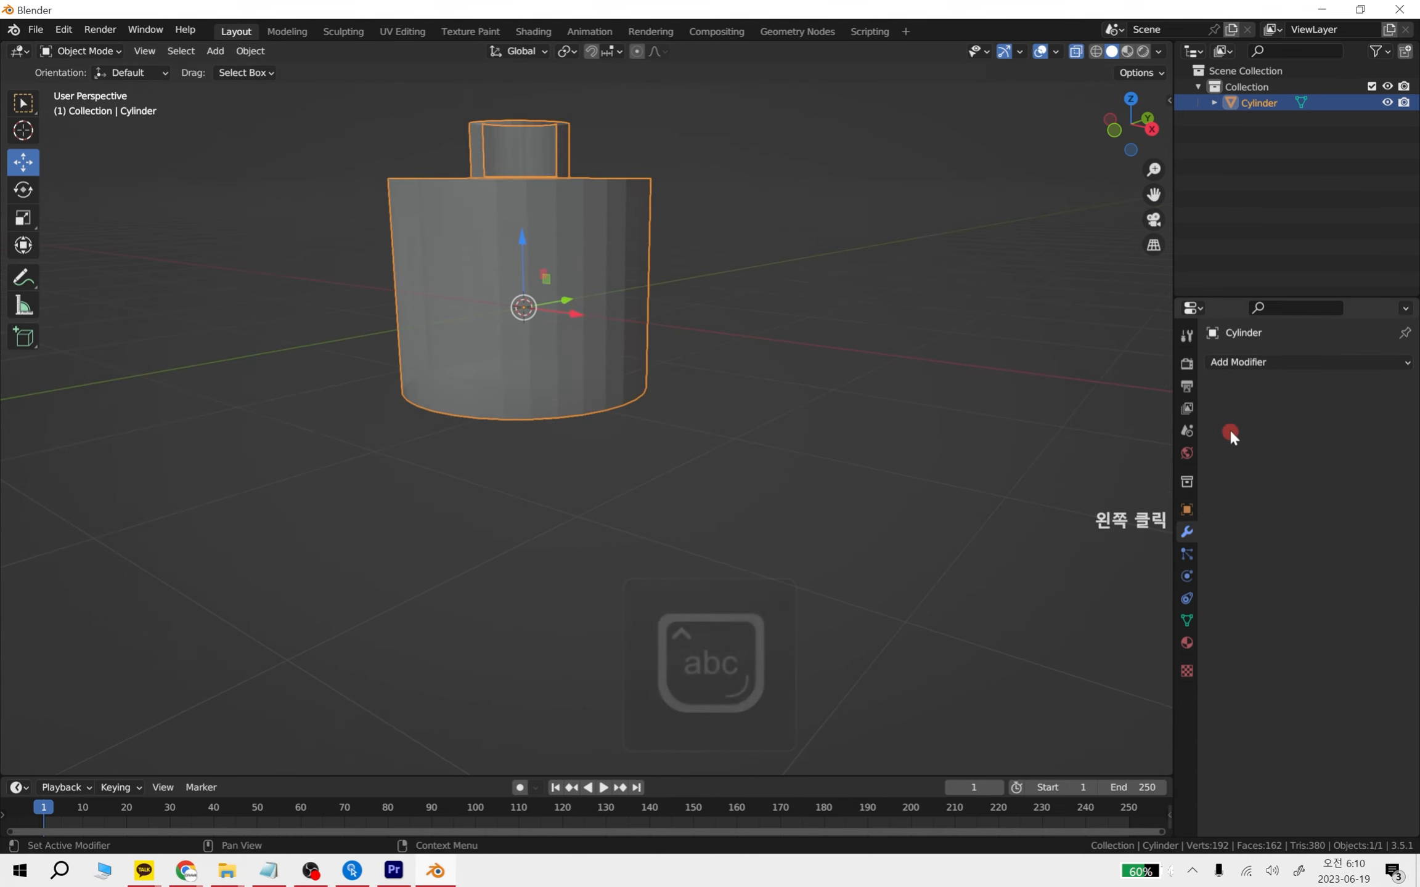
pyautogui.click(1254, 363)
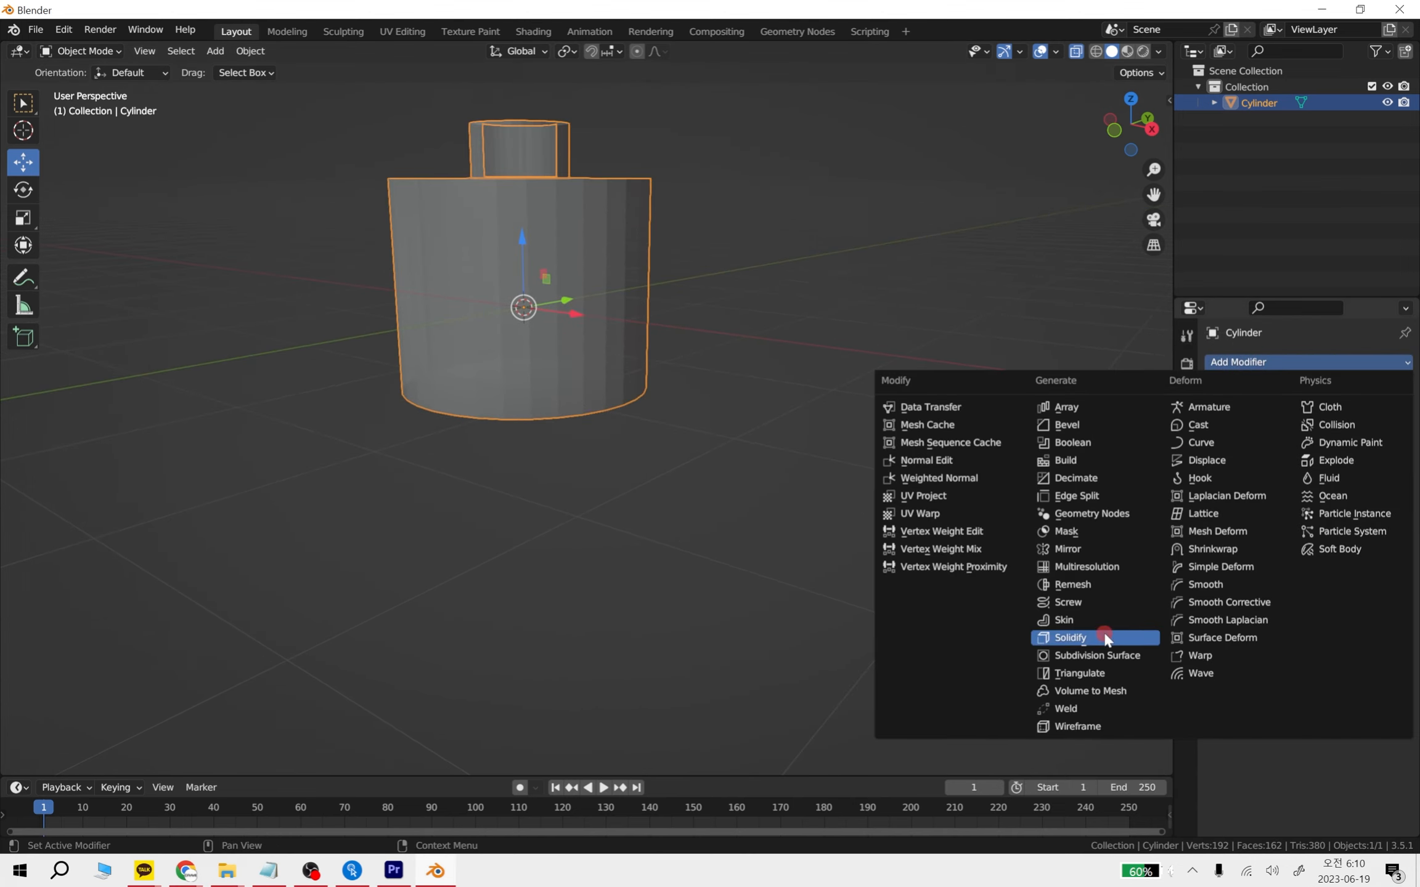
pyautogui.click(1119, 656)
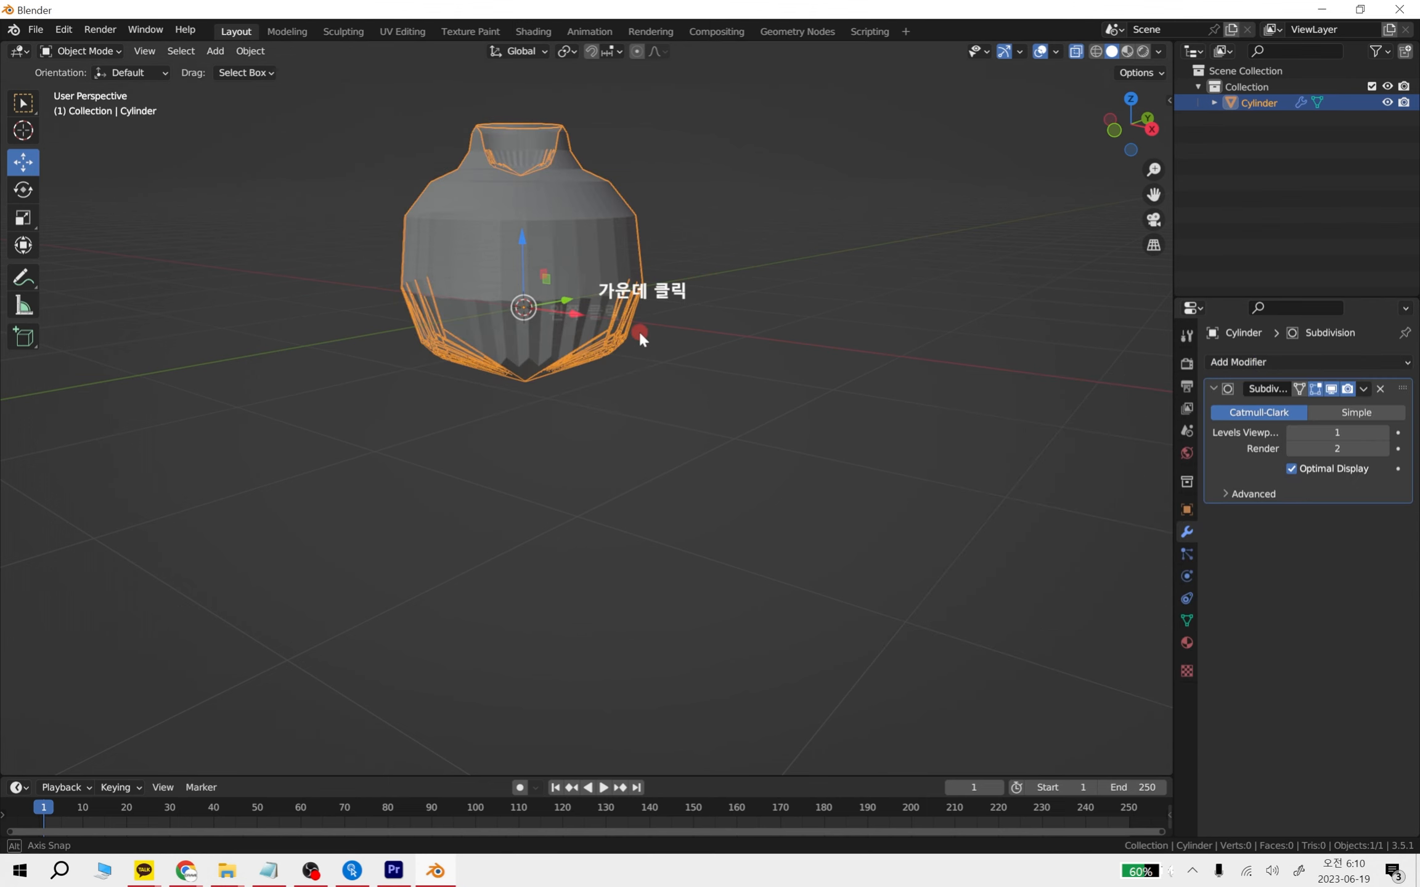
# Set the Subdivision modifier's viewport level to 3
pyautogui.moveTo(639, 329); pyautogui.dragTo(645, 355, button='middle')
pyautogui.scroll(2, 783, 472)
pyautogui.keyDown('shift'); pyautogui.moveTo(788, 459); pyautogui.dragTo(740, 403, button='middle'); pyautogui.keyUp('shift')
pyautogui.keyDown('shift'); pyautogui.moveTo(624, 453); pyautogui.dragTo(659, 492, button='middle'); pyautogui.keyUp('shift')
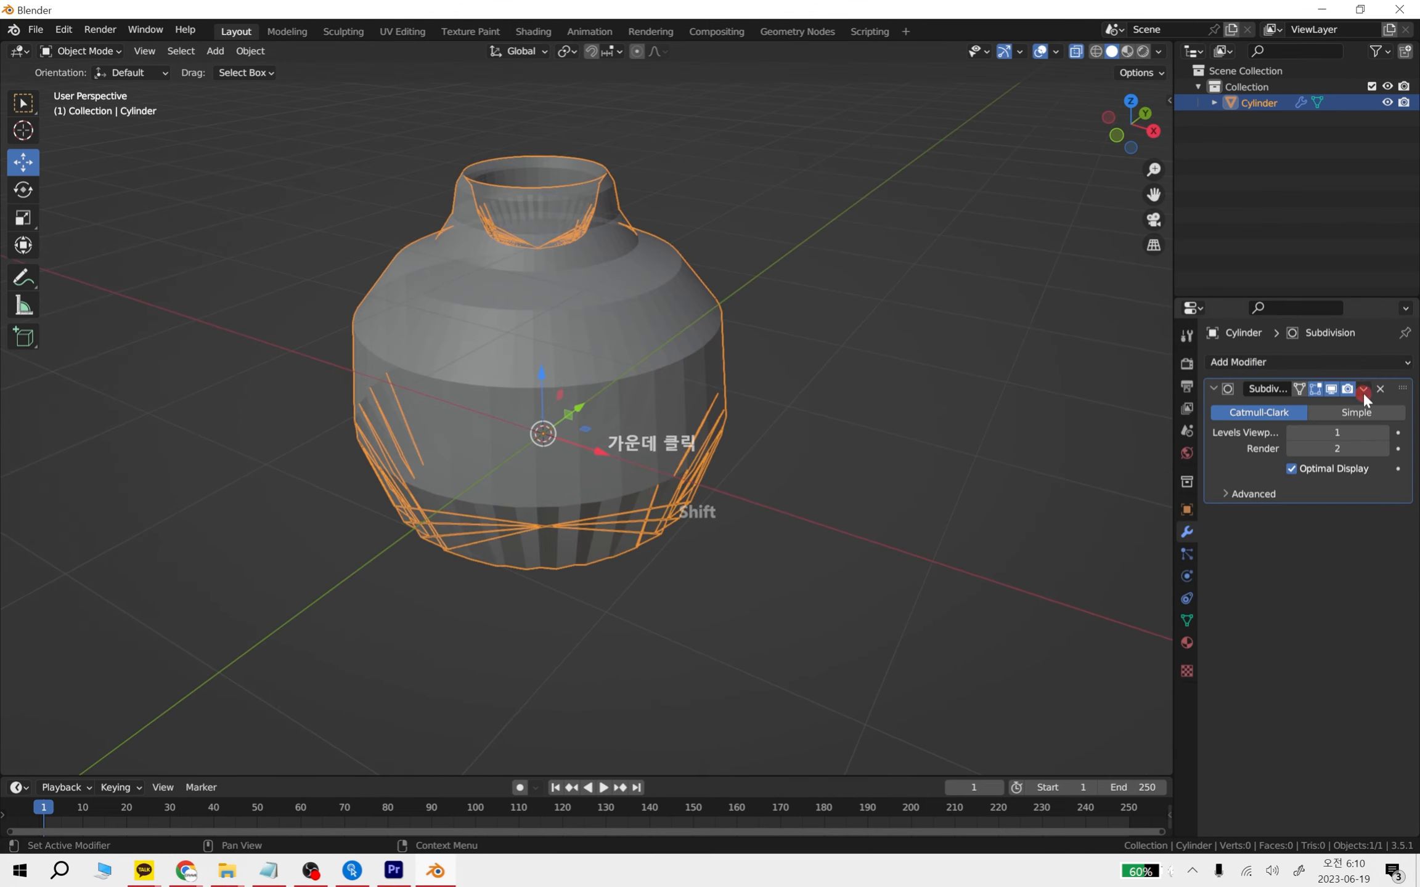
pyautogui.click(1387, 433)
pyautogui.click(1386, 434)
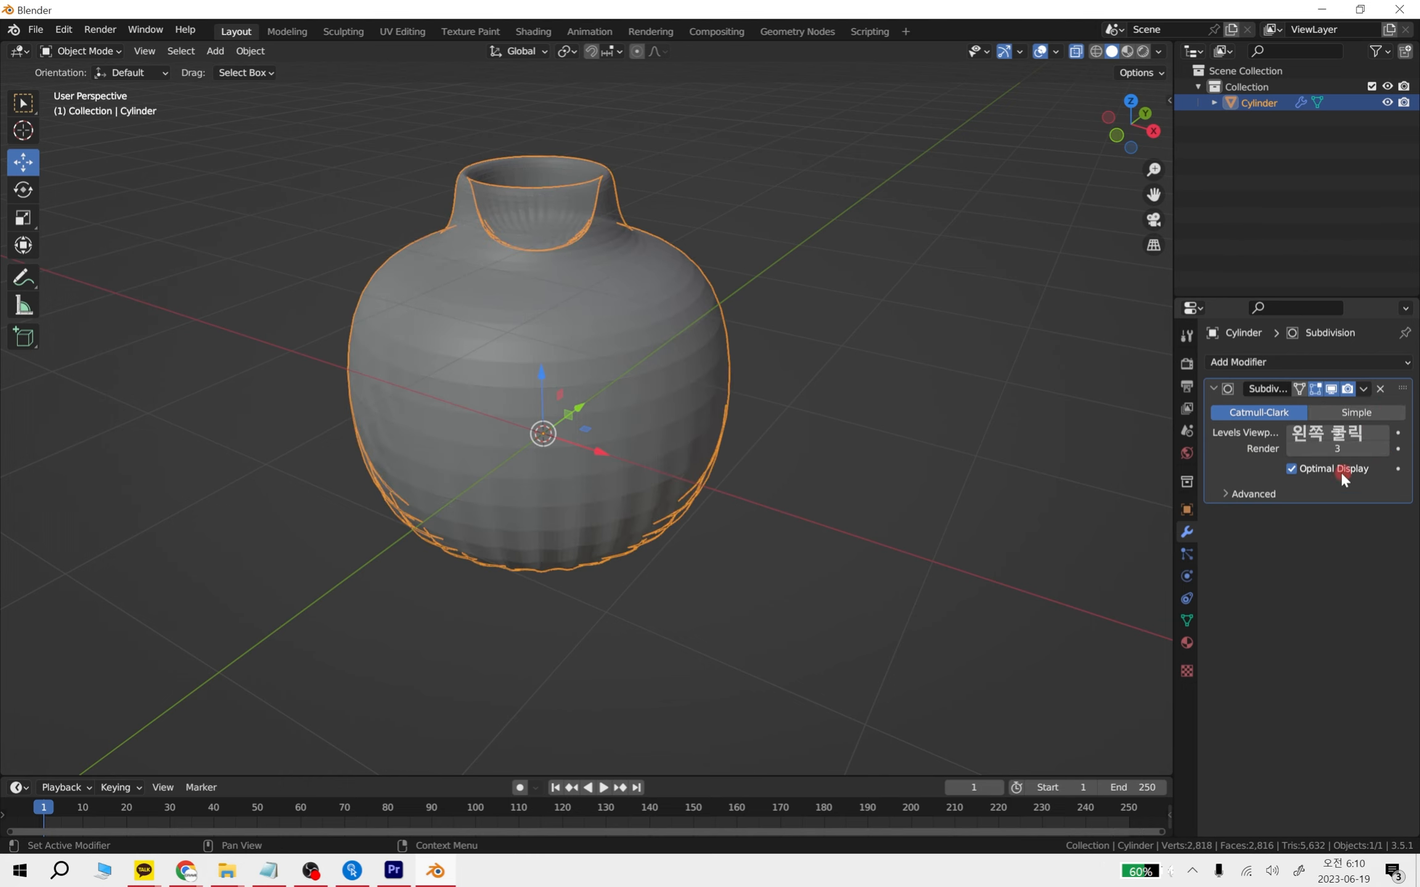
pyautogui.moveTo(652, 521); pyautogui.dragTo(640, 356, button='middle')
pyautogui.click(645, 343)
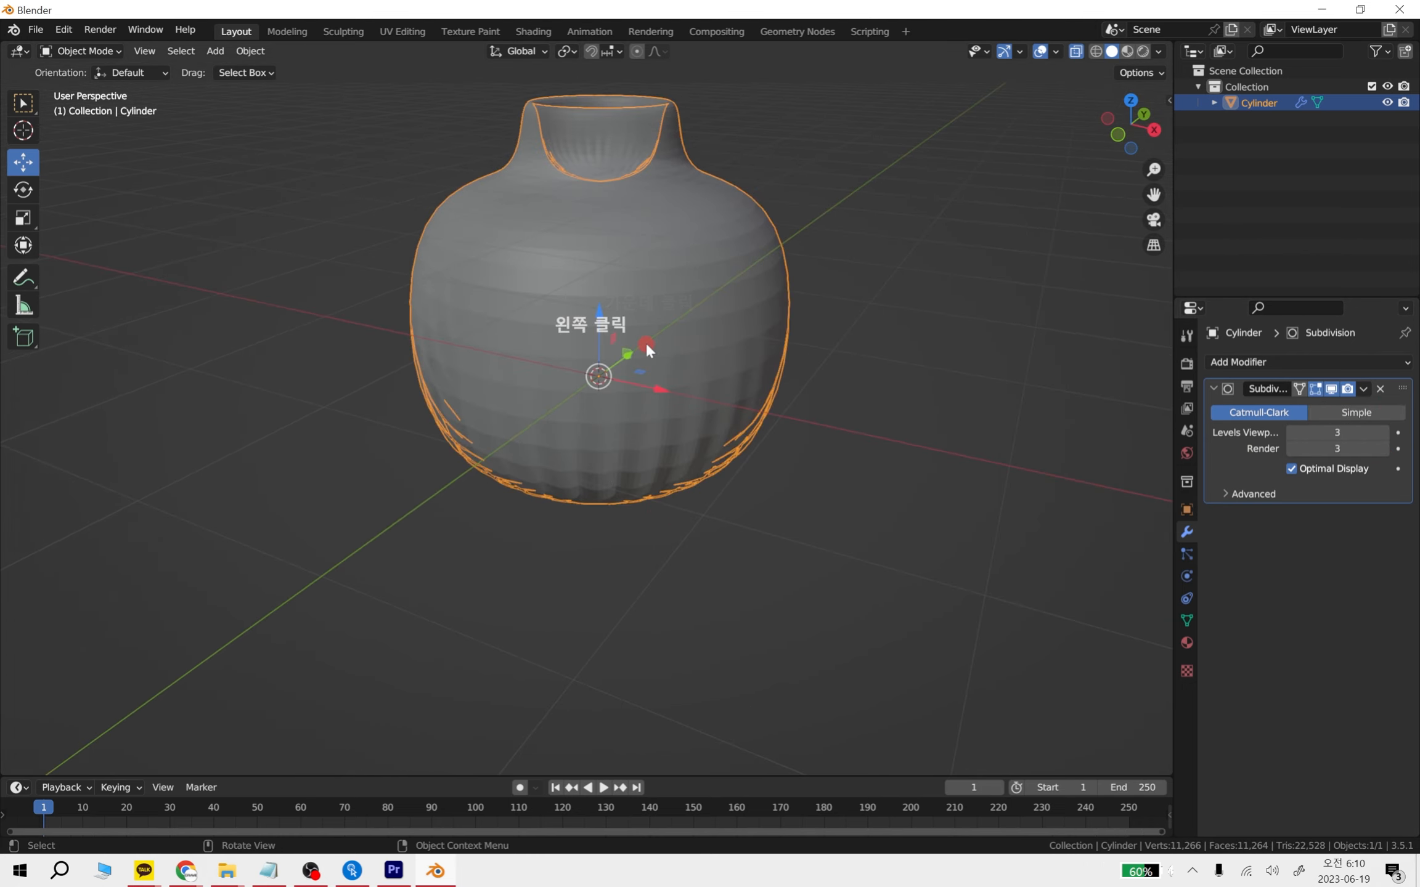
# In Edit Mode, loop cut the cylinder's body near its bottom edge (factor 0.956) and near its shoulder edge (factor -0.926)
pyautogui.press('Tab')
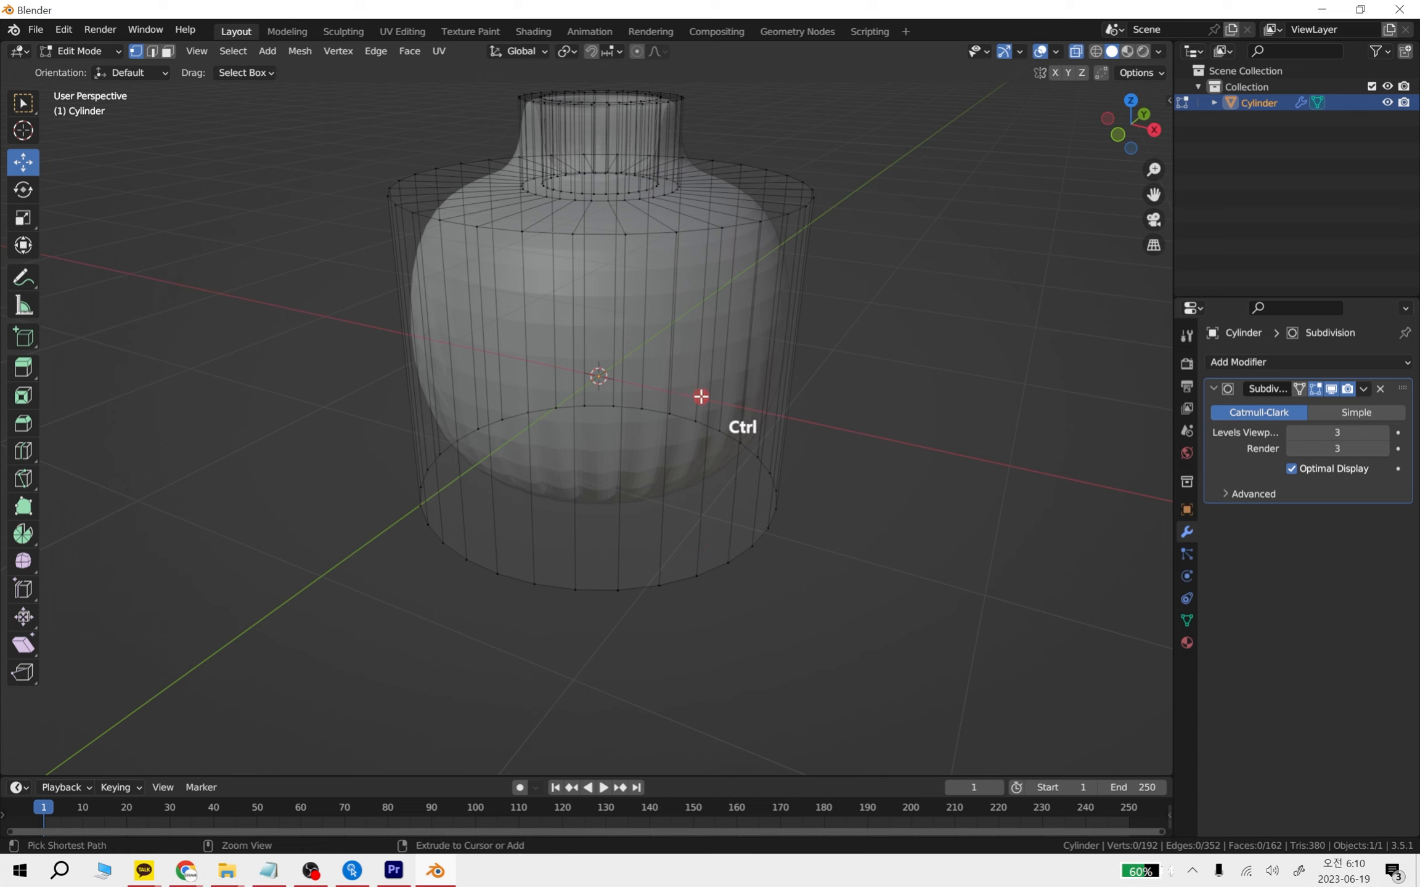
pyautogui.hotkey('ctrl', 'r')
pyautogui.click(703, 390)
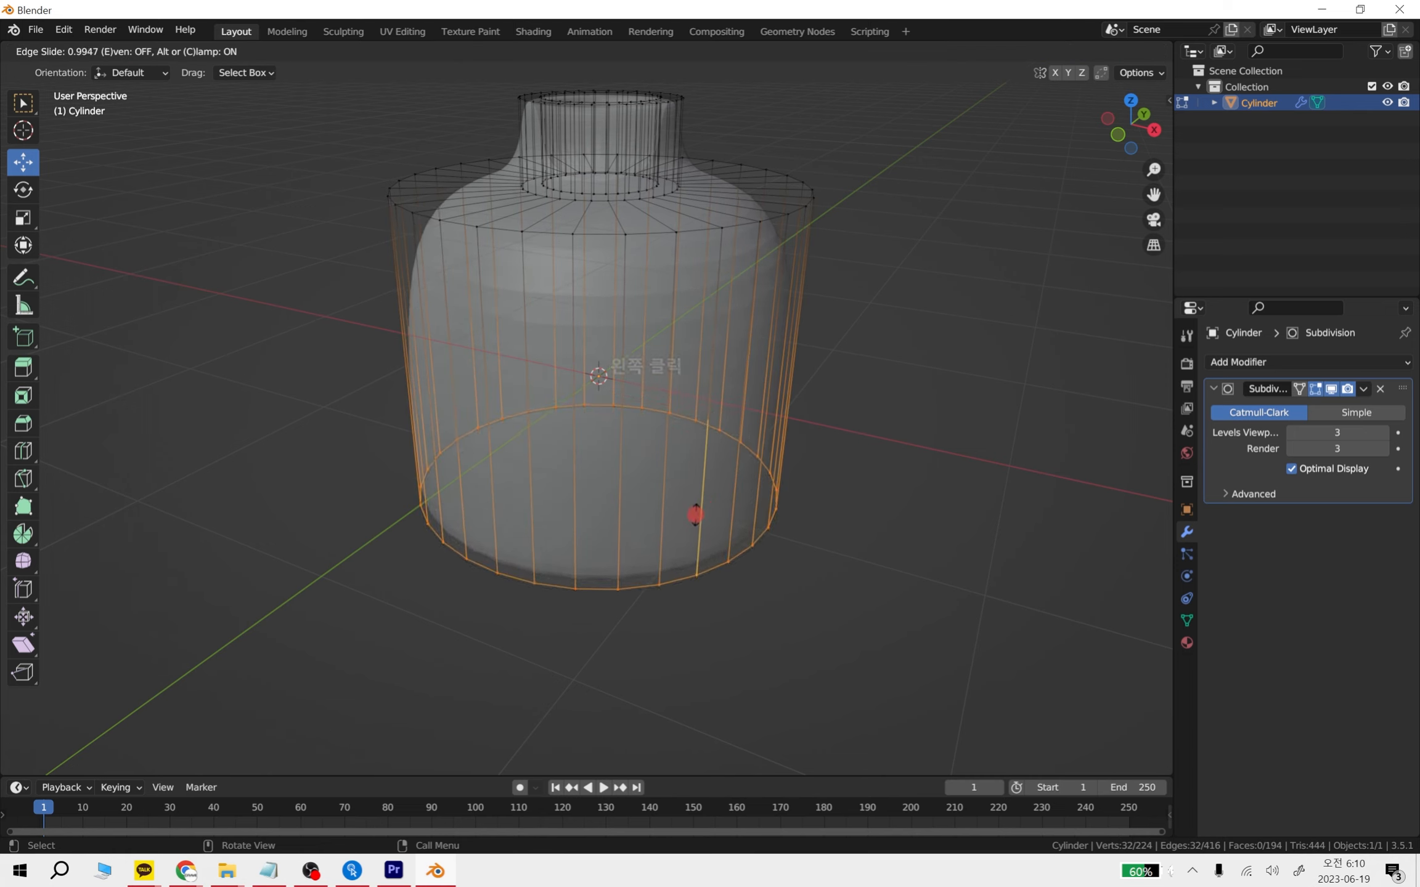
pyautogui.click(724, 394)
pyautogui.hotkey('ctrl', 'r')
pyautogui.click(763, 385)
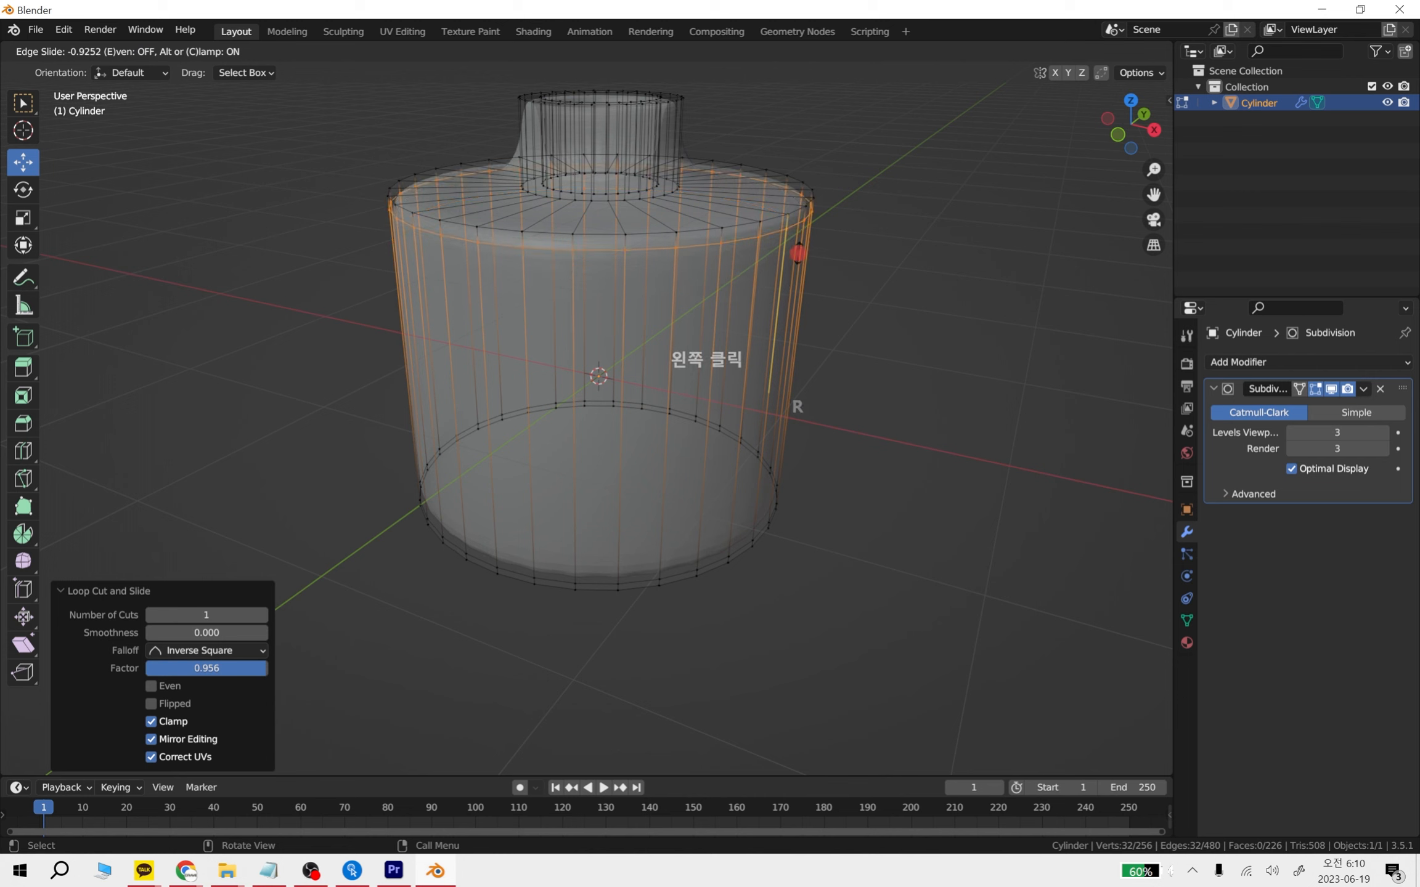
pyautogui.click(783, 228)
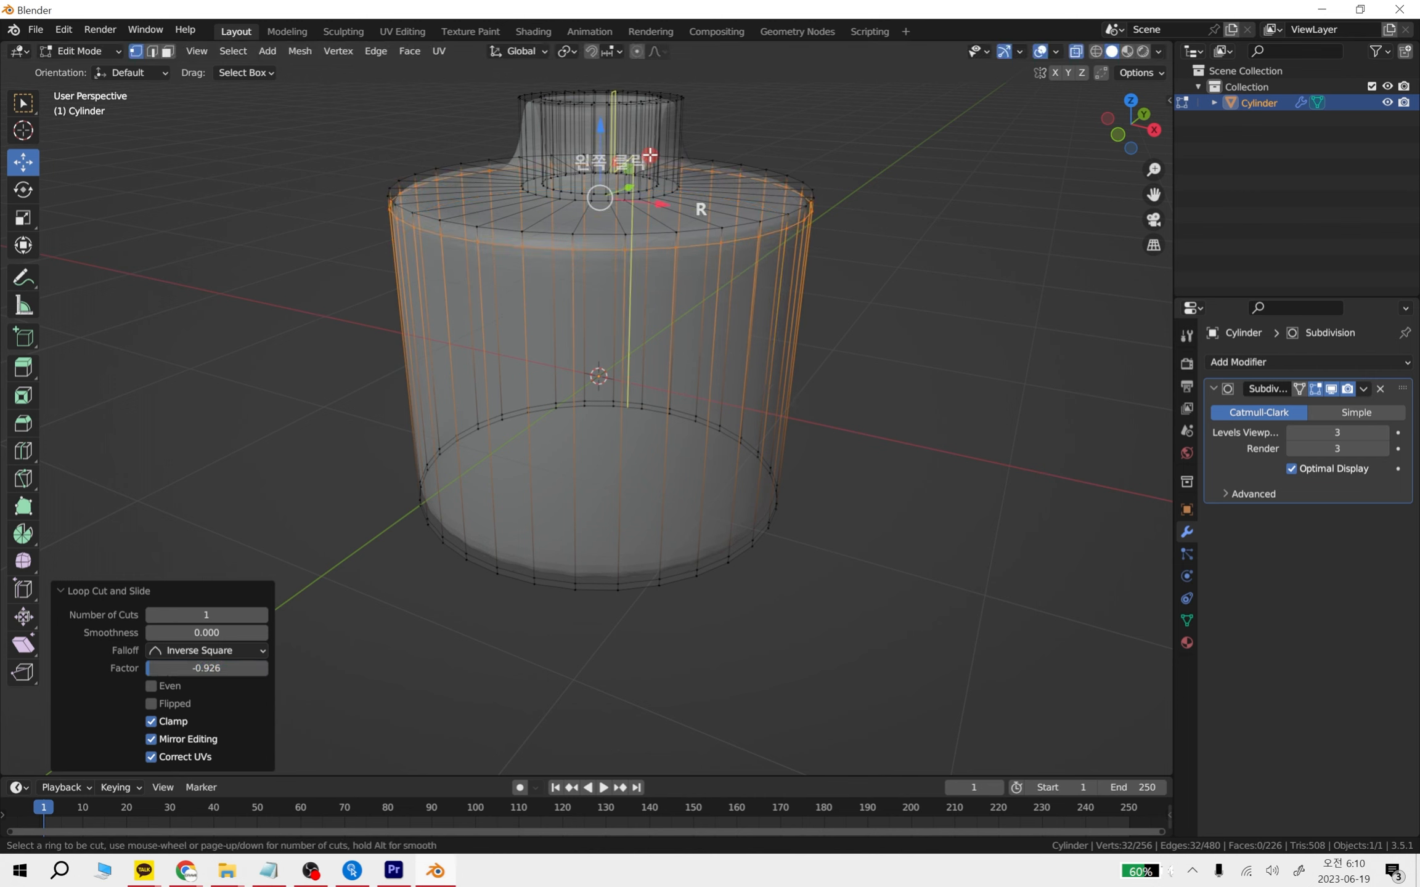
# Loop cut the neck's outer wall near its base (factor 0.896) and near the rim (factor -0.931)
pyautogui.click(678, 150)
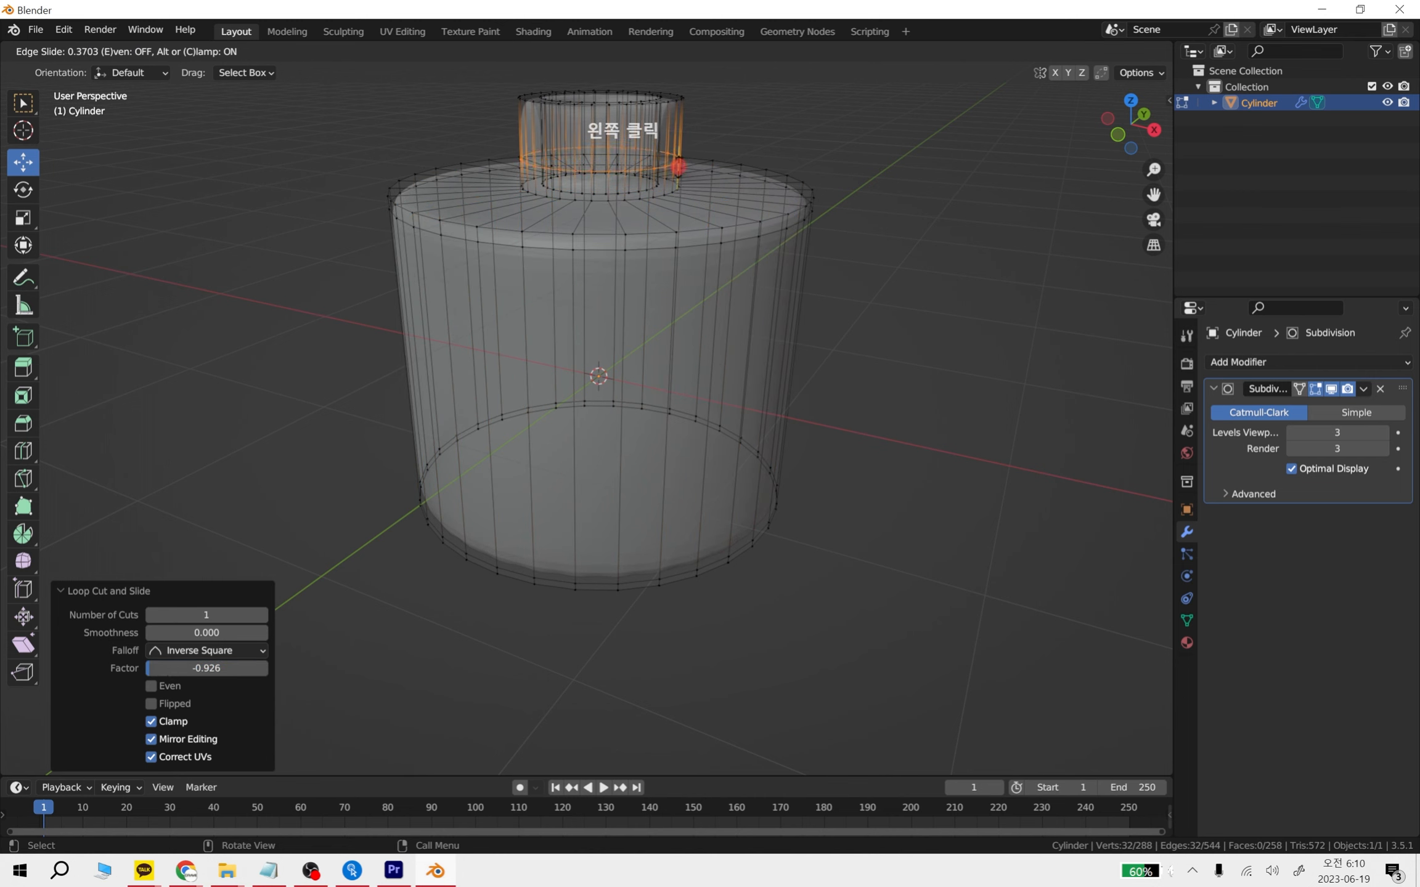
pyautogui.click(683, 192)
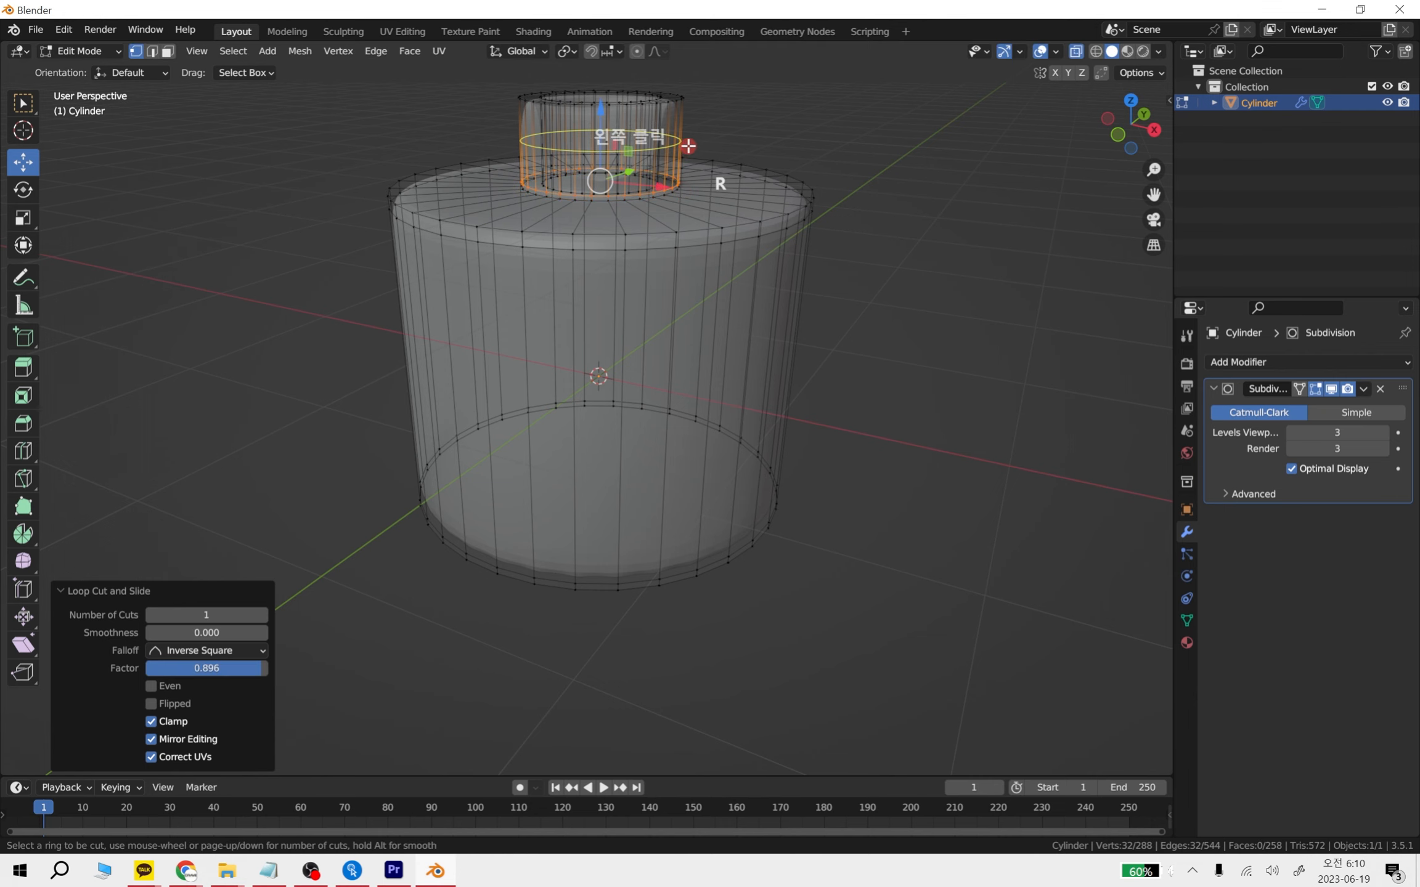
pyautogui.click(689, 142)
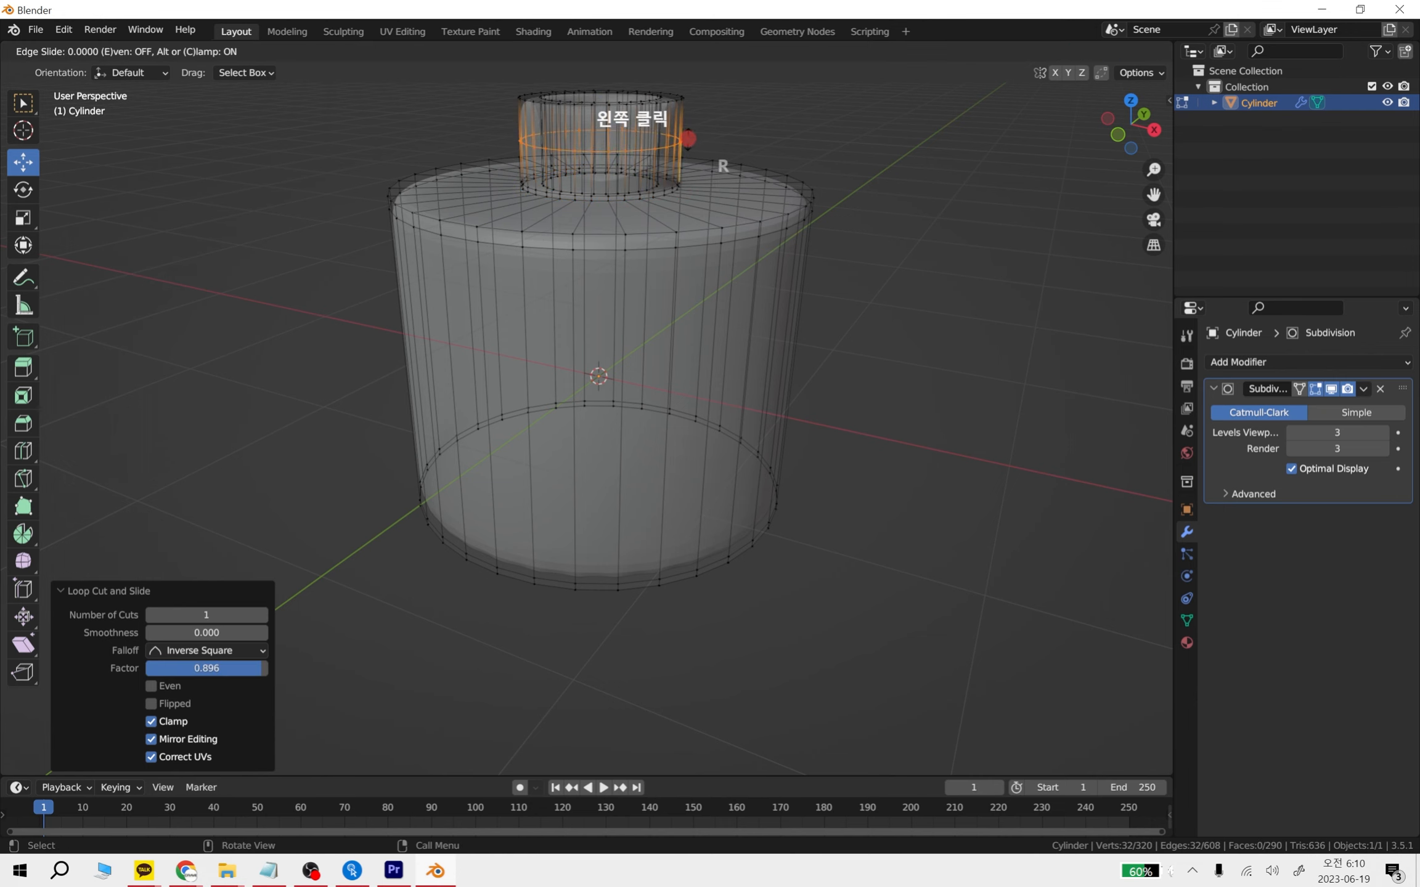
pyautogui.click(714, 101)
pyautogui.moveTo(716, 117); pyautogui.dragTo(714, 479, button='middle')
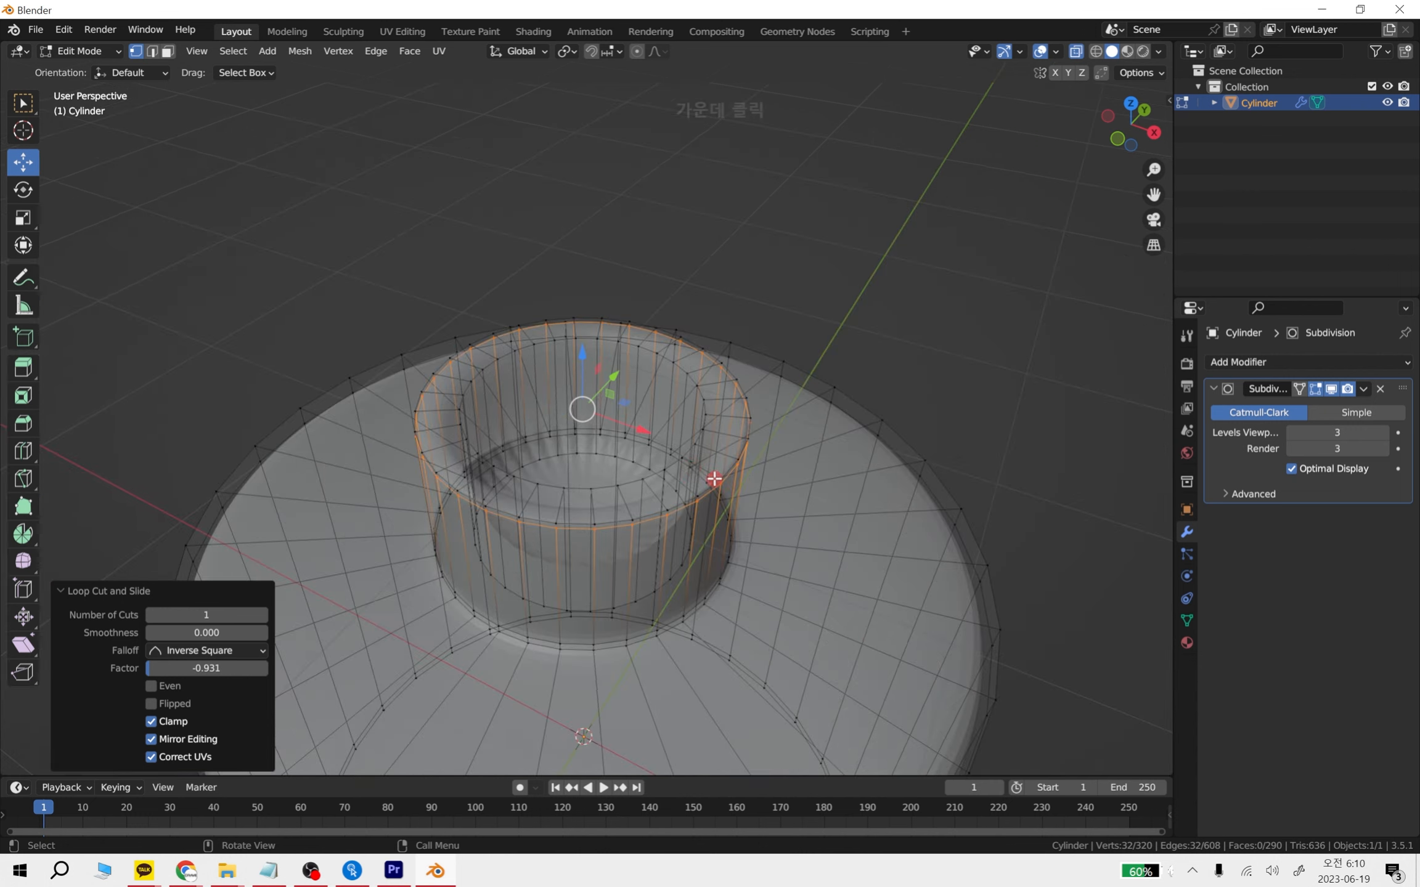
# Loop cut the neck's inner wall near the rim (factor 0.920) and near the floor of the recess
pyautogui.hotkey('ctrl', 'r')
pyautogui.click(658, 406)
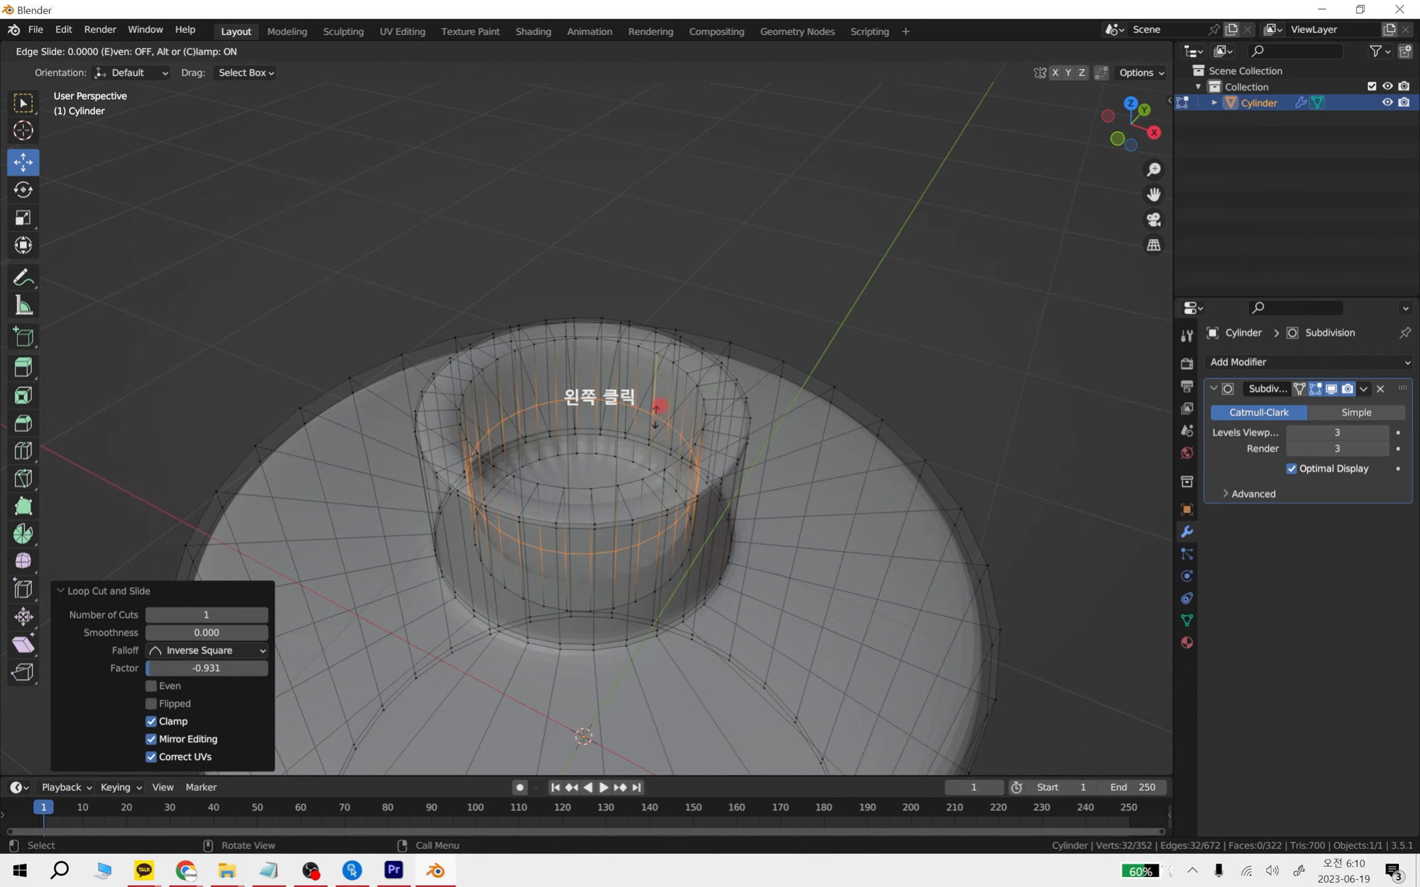
pyautogui.click(678, 369)
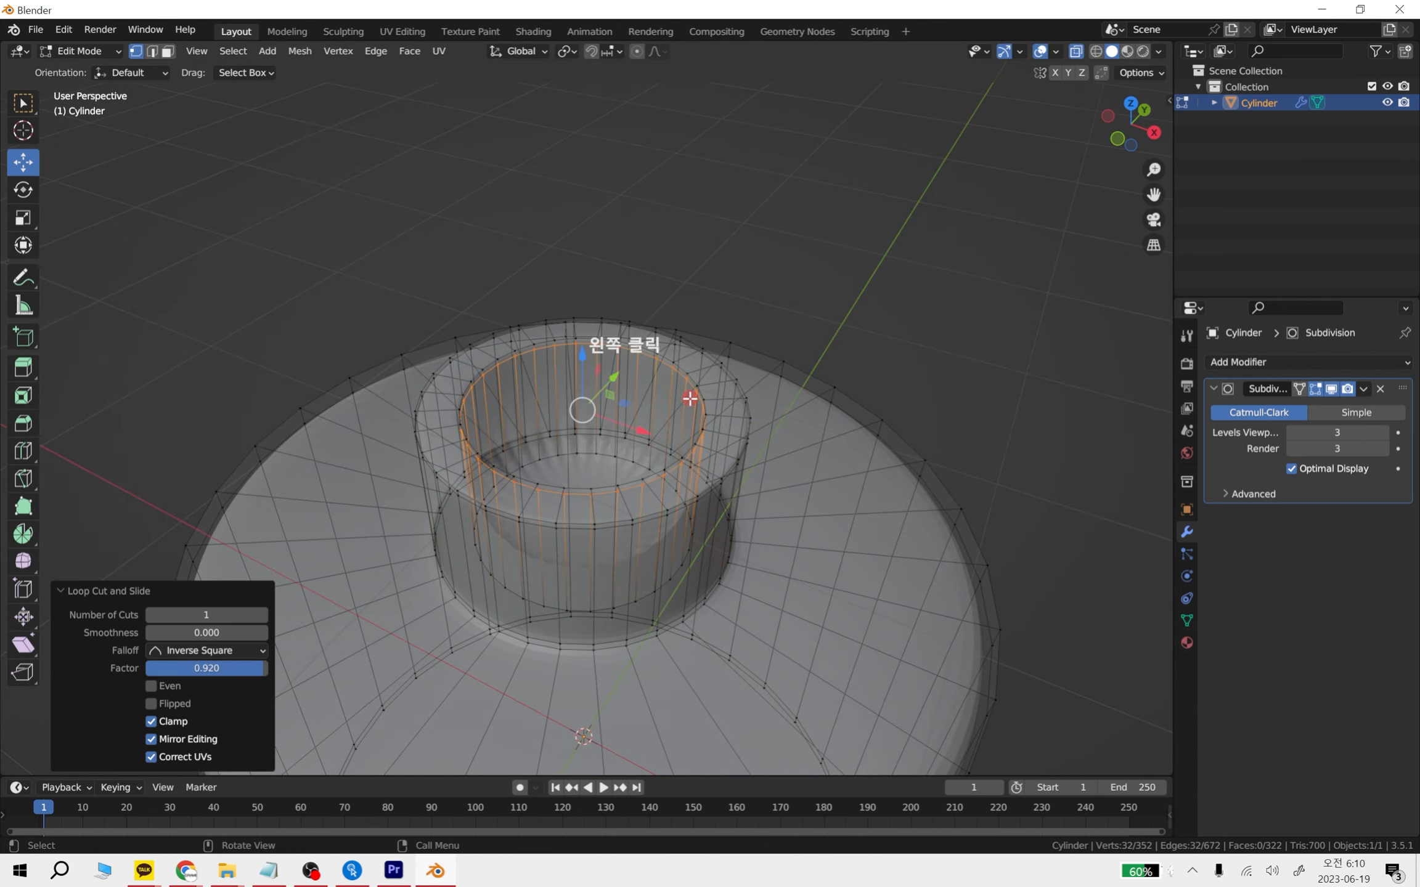
pyautogui.moveTo(674, 386); pyautogui.dragTo(678, 453, button='middle')
pyautogui.hotkey('ctrl', 'r')
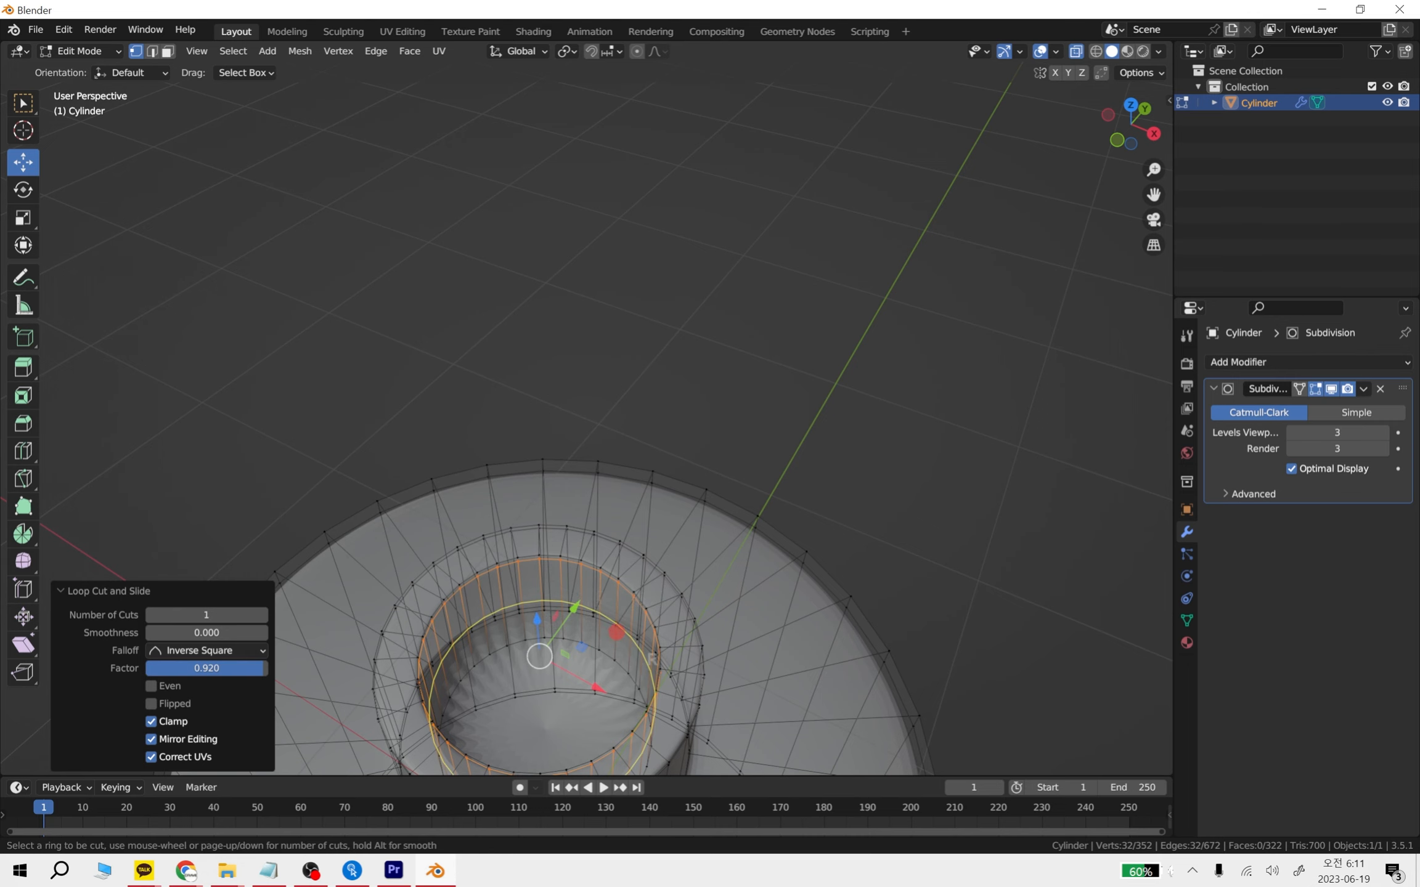
pyautogui.click(616, 632)
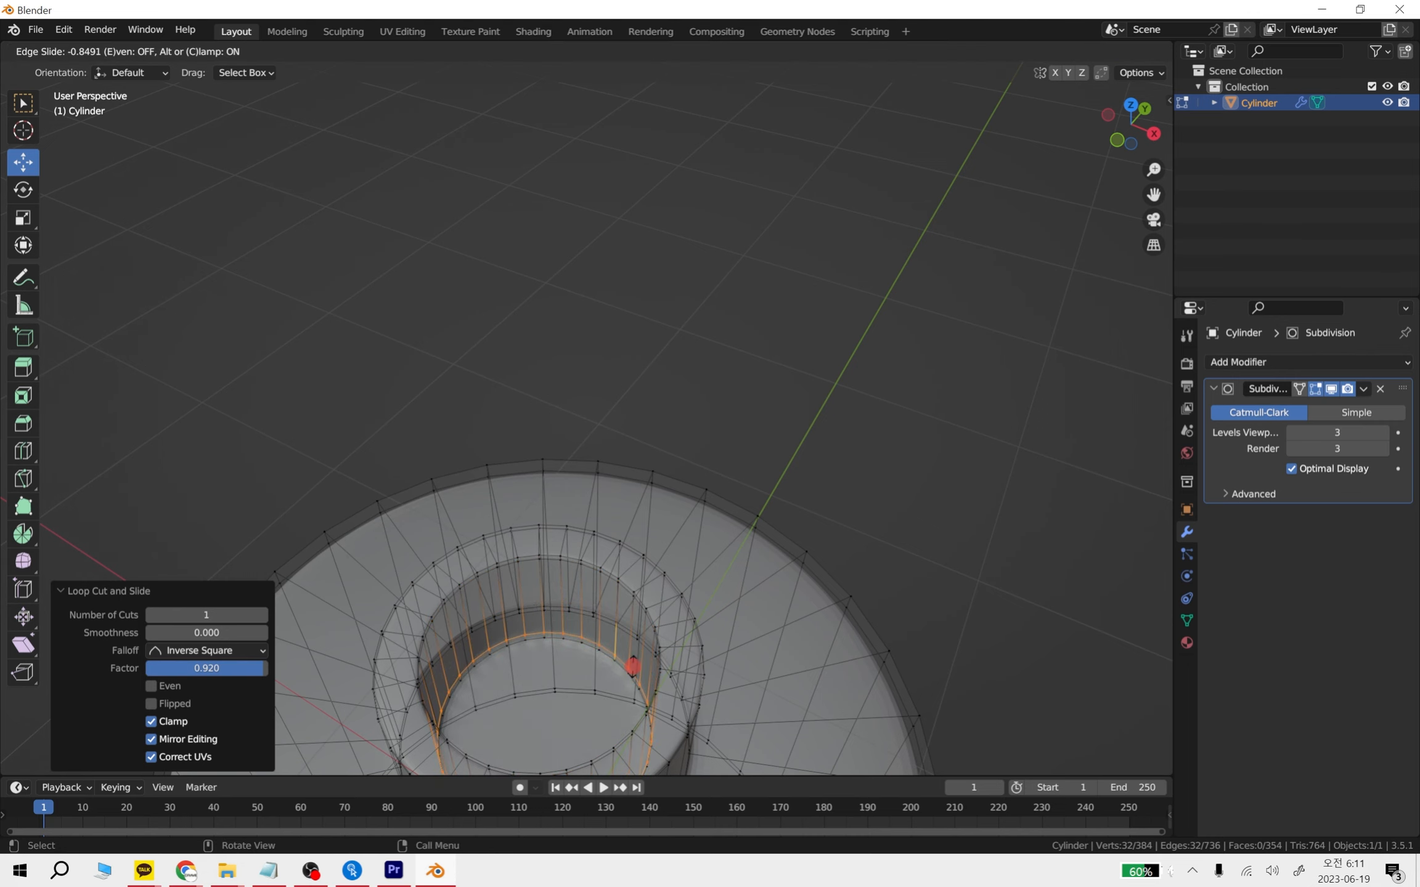
pyautogui.click(634, 670)
# Return to Object Mode, turn off X-ray and apply Shade Smooth to the cylinder
pyautogui.press('Tab')
pyautogui.scroll(-6, 801, 635)
pyautogui.click(847, 626)
pyautogui.moveTo(647, 709); pyautogui.dragTo(769, 356, button='middle')
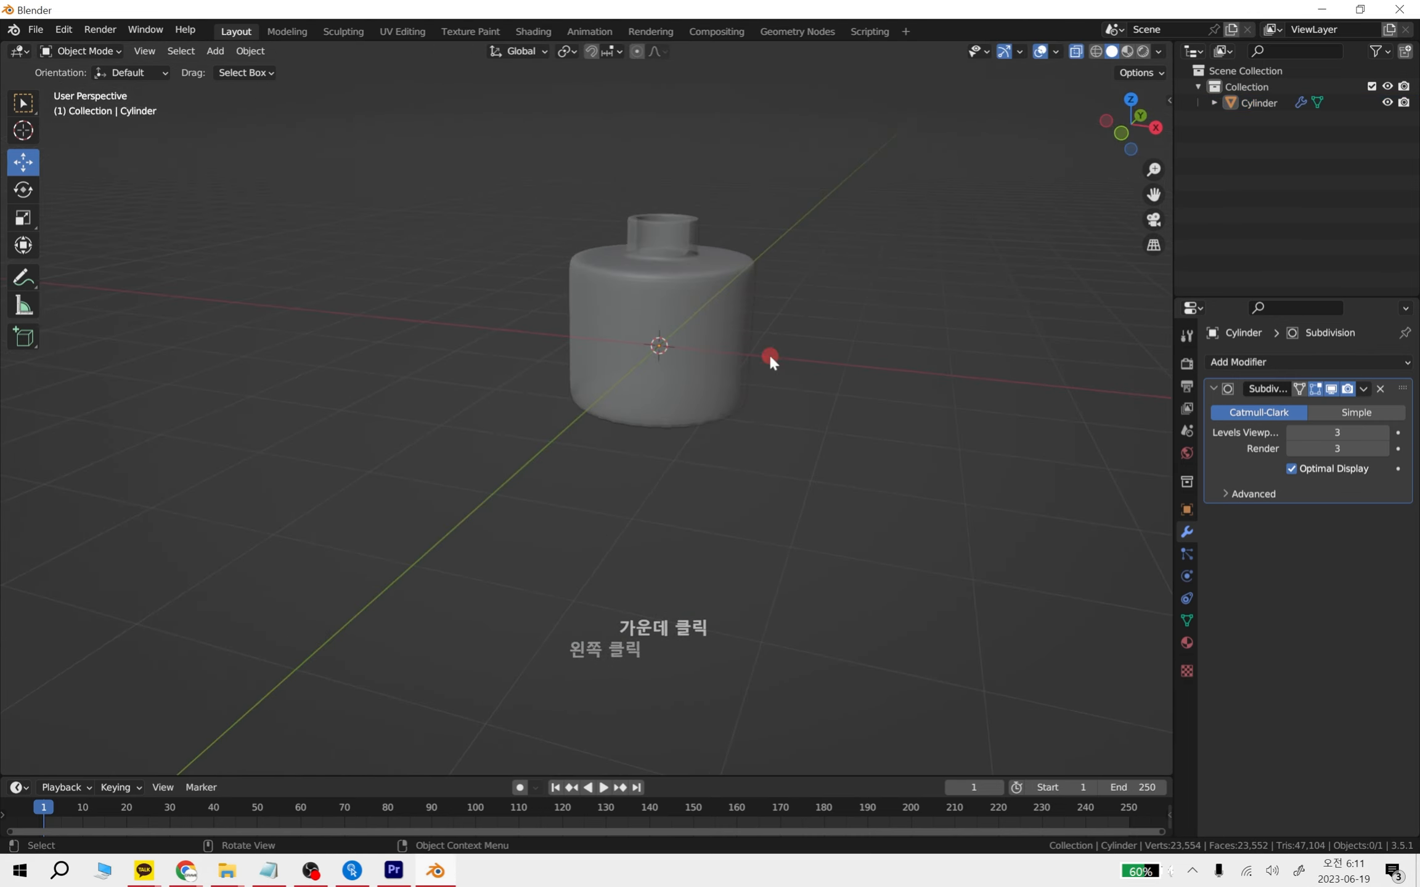
pyautogui.click(711, 290)
pyautogui.click(1076, 56)
pyautogui.scroll(4, 837, 303)
pyautogui.keyDown('shift'); pyautogui.moveTo(869, 320); pyautogui.dragTo(724, 484, button='middle'); pyautogui.keyUp('shift')
pyautogui.moveTo(724, 484)
pyautogui.mouseDown(button='middle')
pyautogui.moveTo(715, 469)
pyautogui.moveTo(732, 465)
pyautogui.mouseUp(button='middle')
pyautogui.keyDown('shift'); pyautogui.moveTo(881, 290); pyautogui.dragTo(732, 434, button='middle'); pyautogui.keyUp('shift')
pyautogui.click(641, 459)
pyautogui.rightClick(641, 458)
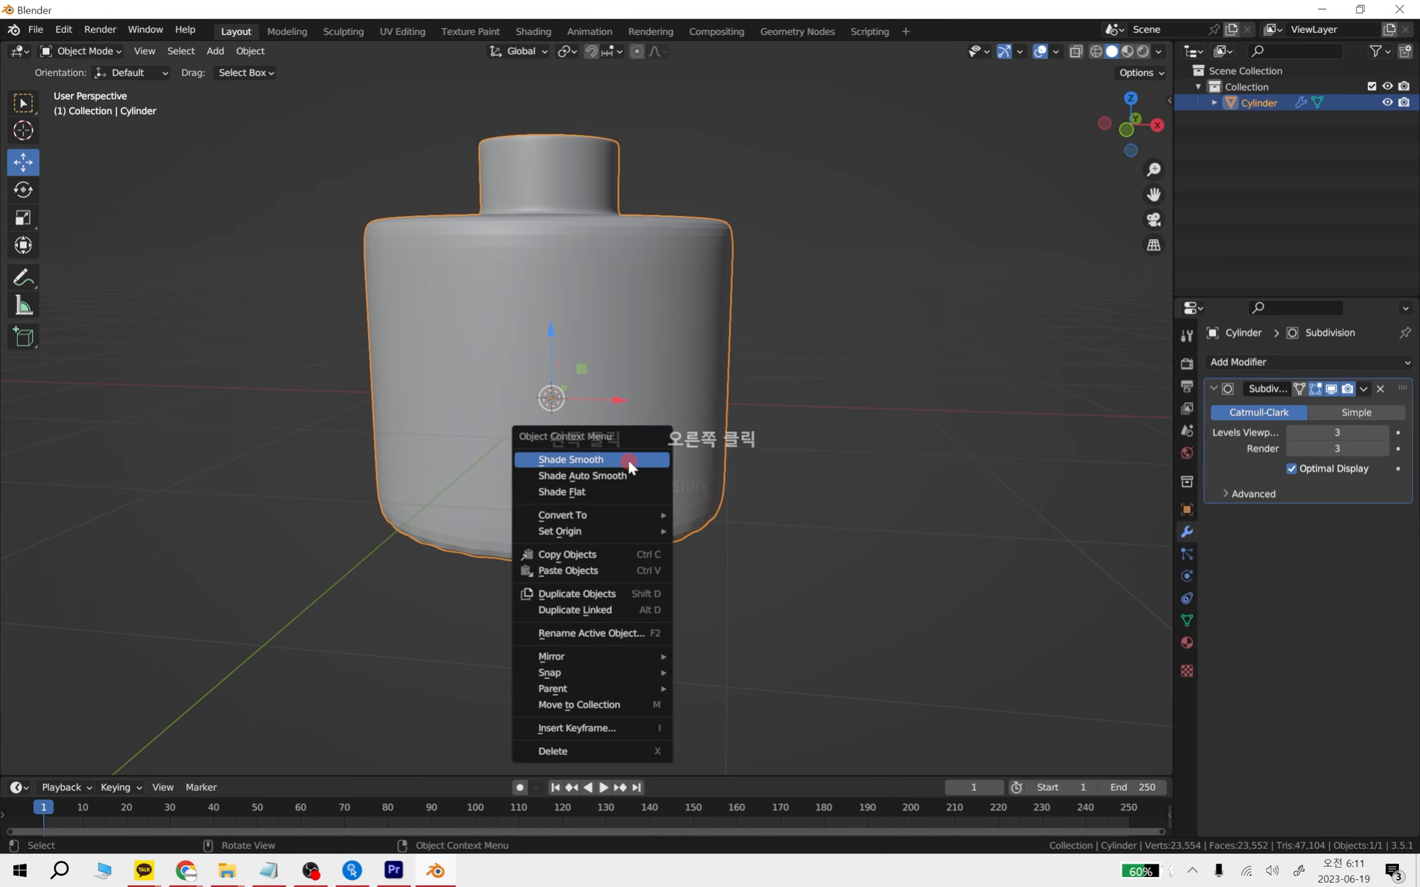
pyautogui.click(629, 459)
pyautogui.click(785, 508)
# In Edit Mode, select the edge loop just above the cylinder's bottom edge and move it up to soften the base
pyautogui.click(665, 487)
pyautogui.press('Tab')
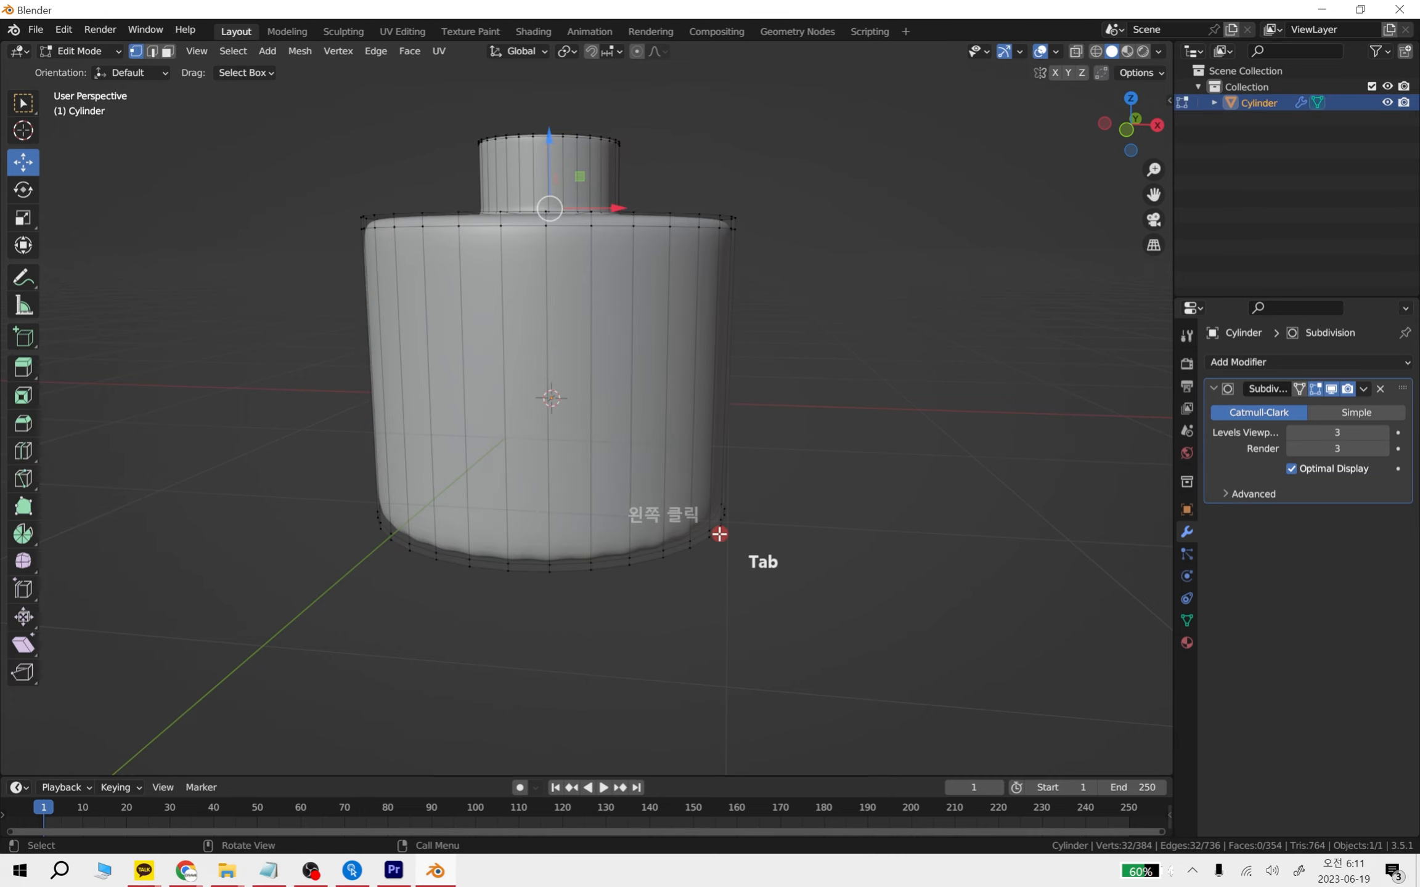
pyautogui.moveTo(709, 604); pyautogui.dragTo(633, 586, button='middle')
pyautogui.keyDown('shift'); pyautogui.moveTo(439, 512); pyautogui.dragTo(620, 544, button='middle'); pyautogui.keyUp('shift')
pyautogui.keyDown('shift'); pyautogui.moveTo(450, 455); pyautogui.dragTo(543, 523, button='middle'); pyautogui.keyUp('shift')
pyautogui.keyDown('alt'); pyautogui.click(422, 409); pyautogui.keyUp('alt')
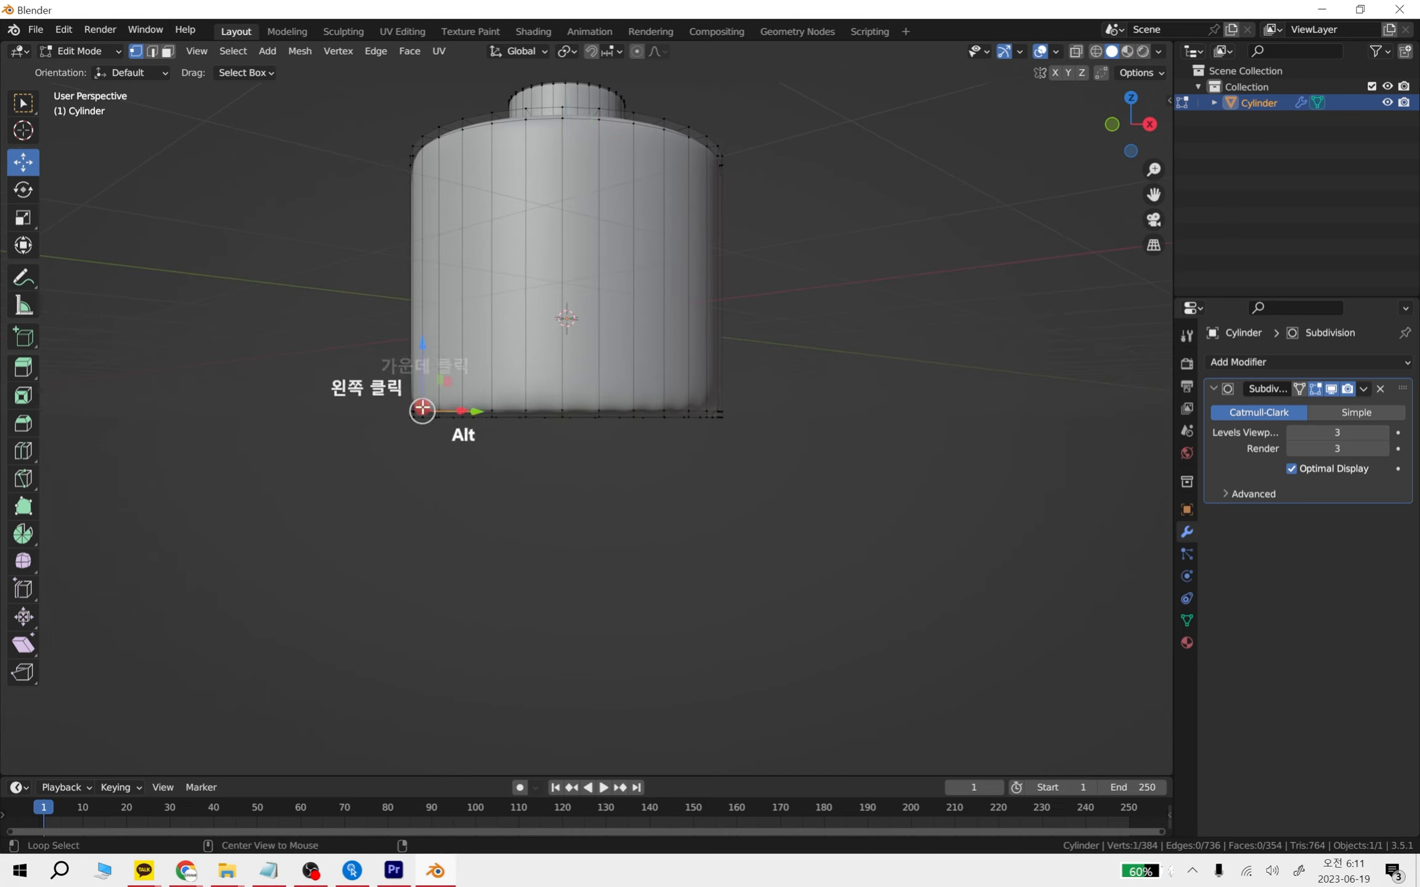
pyautogui.keyDown('alt'); pyautogui.keyDown('shift'); pyautogui.click(440, 410); pyautogui.keyUp('shift'); pyautogui.keyUp('alt')
pyautogui.moveTo(567, 380); pyautogui.dragTo(607, 368)
pyautogui.click(764, 452)
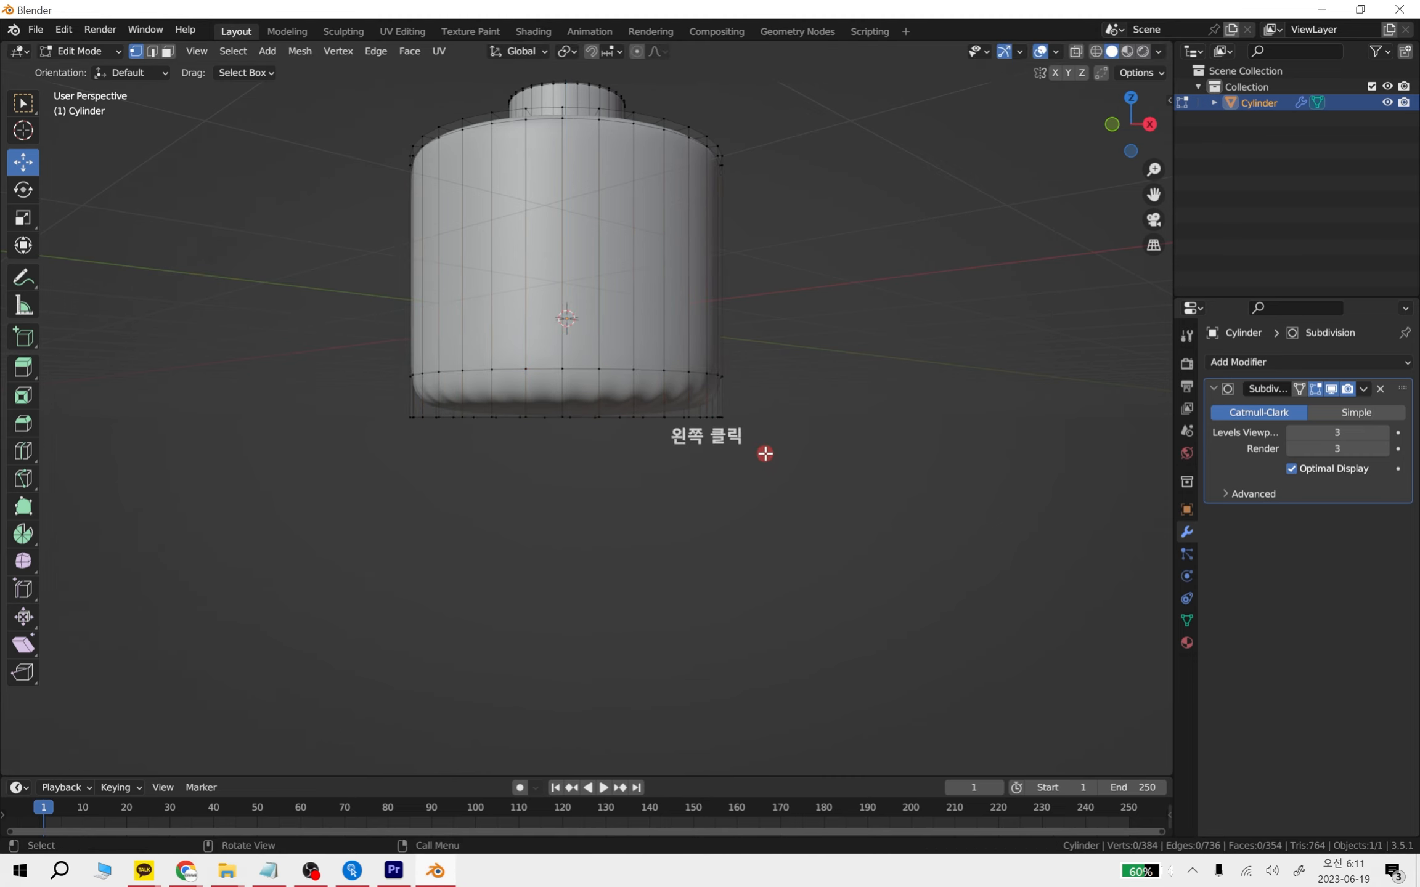
# Move the lower edge loop back down close to the cylinder's bottom edge, return to Object Mode and deselect the cylinder
pyautogui.moveTo(764, 453); pyautogui.dragTo(663, 448, button='middle')
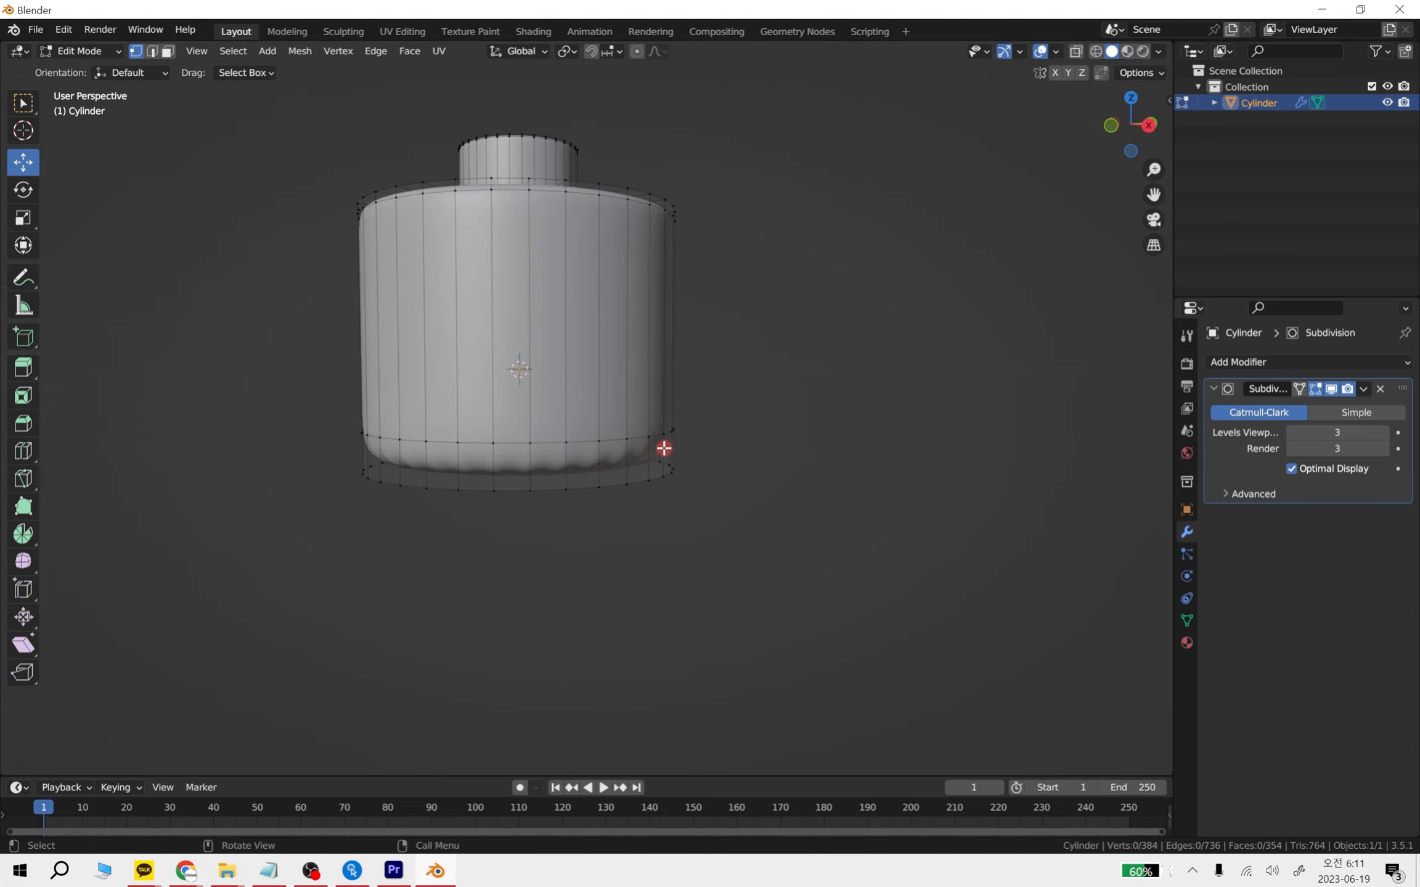
pyautogui.keyDown('alt'); pyautogui.keyDown('shift'); pyautogui.click(640, 437); pyautogui.keyUp('shift'); pyautogui.keyUp('alt')
pyautogui.moveTo(529, 379); pyautogui.dragTo(521, 430)
pyautogui.press('Tab')
pyautogui.click(800, 486)
pyautogui.moveTo(650, 533); pyautogui.dragTo(680, 435, button='middle')
# Add a cube mesh and move it straight down along Z, below the cylinder
pyautogui.hotkey('shift', 'a')
pyautogui.moveTo(680, 436)
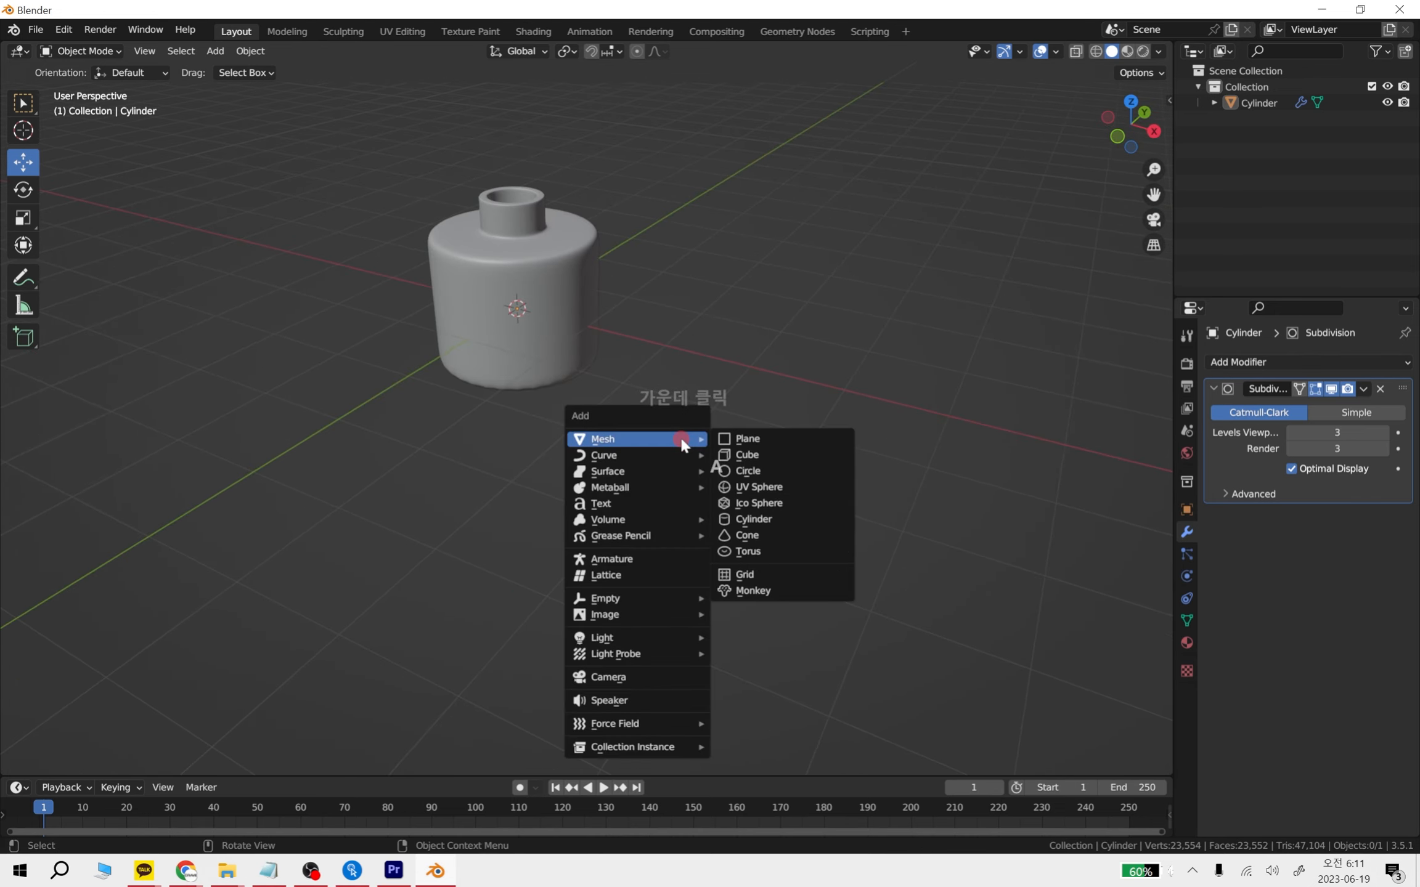
pyautogui.click(771, 458)
pyautogui.moveTo(690, 491); pyautogui.dragTo(602, 444, button='middle')
pyautogui.moveTo(612, 217); pyautogui.dragTo(595, 394)
# From the front view with X-ray on, scale the cube's top vertices inward into a taper, and return to Object Mode
pyautogui.moveTo(595, 394); pyautogui.dragTo(774, 353, button='middle')
pyautogui.press('Tab')
pyautogui.moveTo(804, 357); pyautogui.dragTo(524, 271)
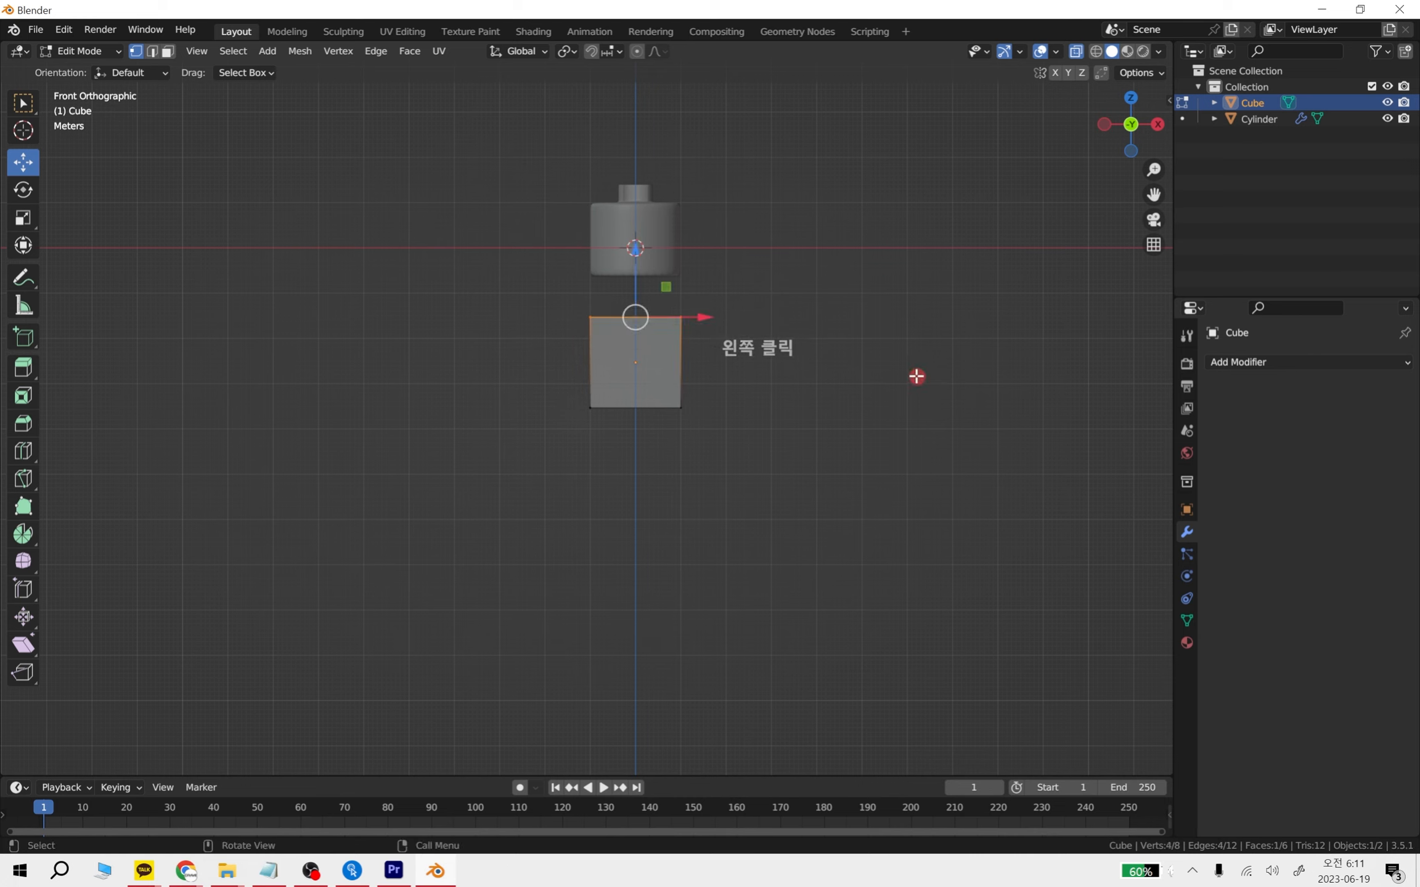
pyautogui.press('s')
pyautogui.click(824, 356)
pyautogui.press('Tab')
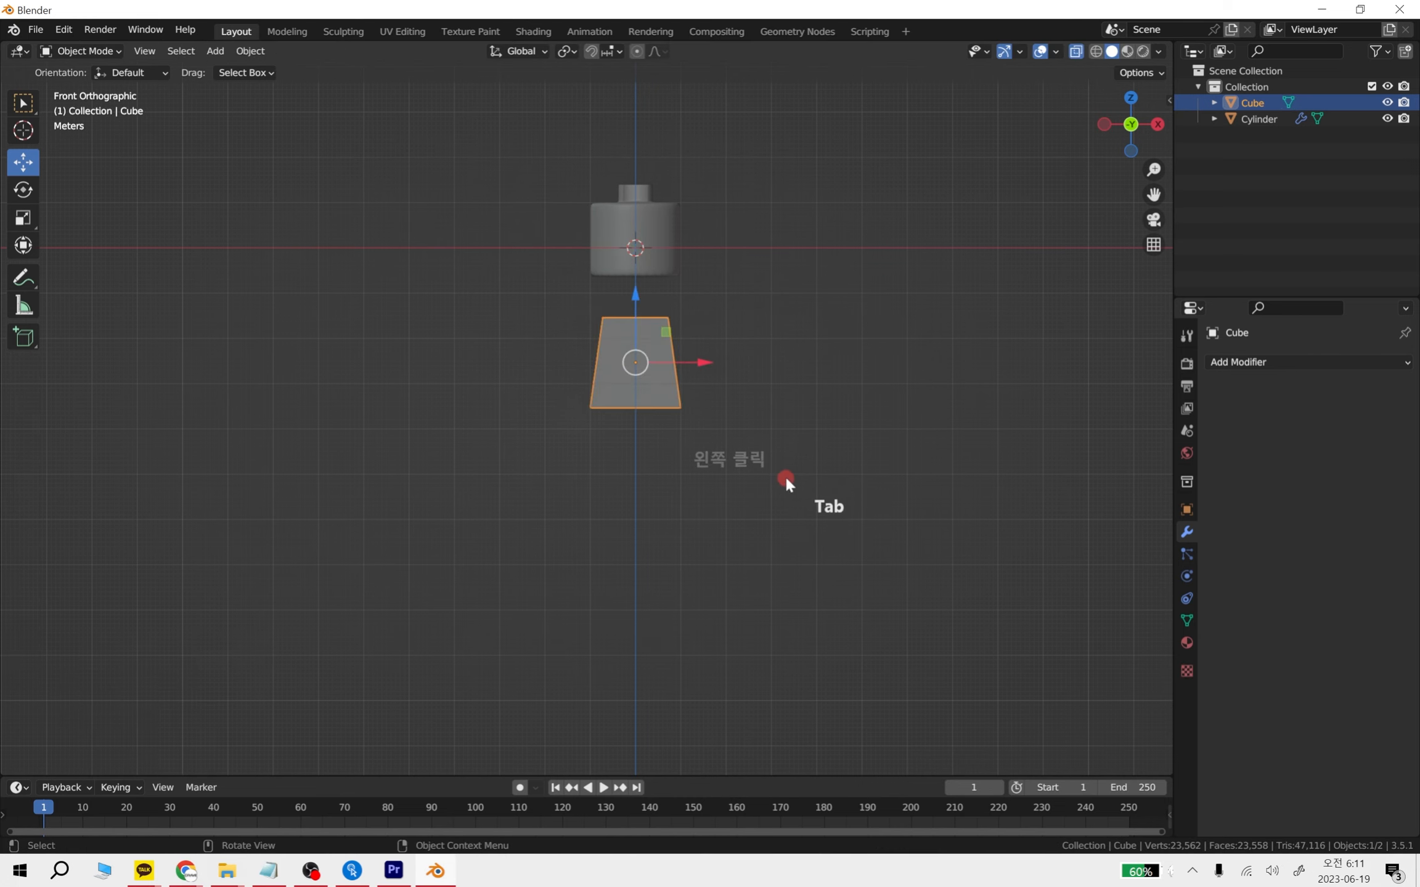
# Scale the tapered cube up uniformly by about 1.985 and move it down about 0.196 m along Z
pyautogui.press('s')
pyautogui.click(887, 477)
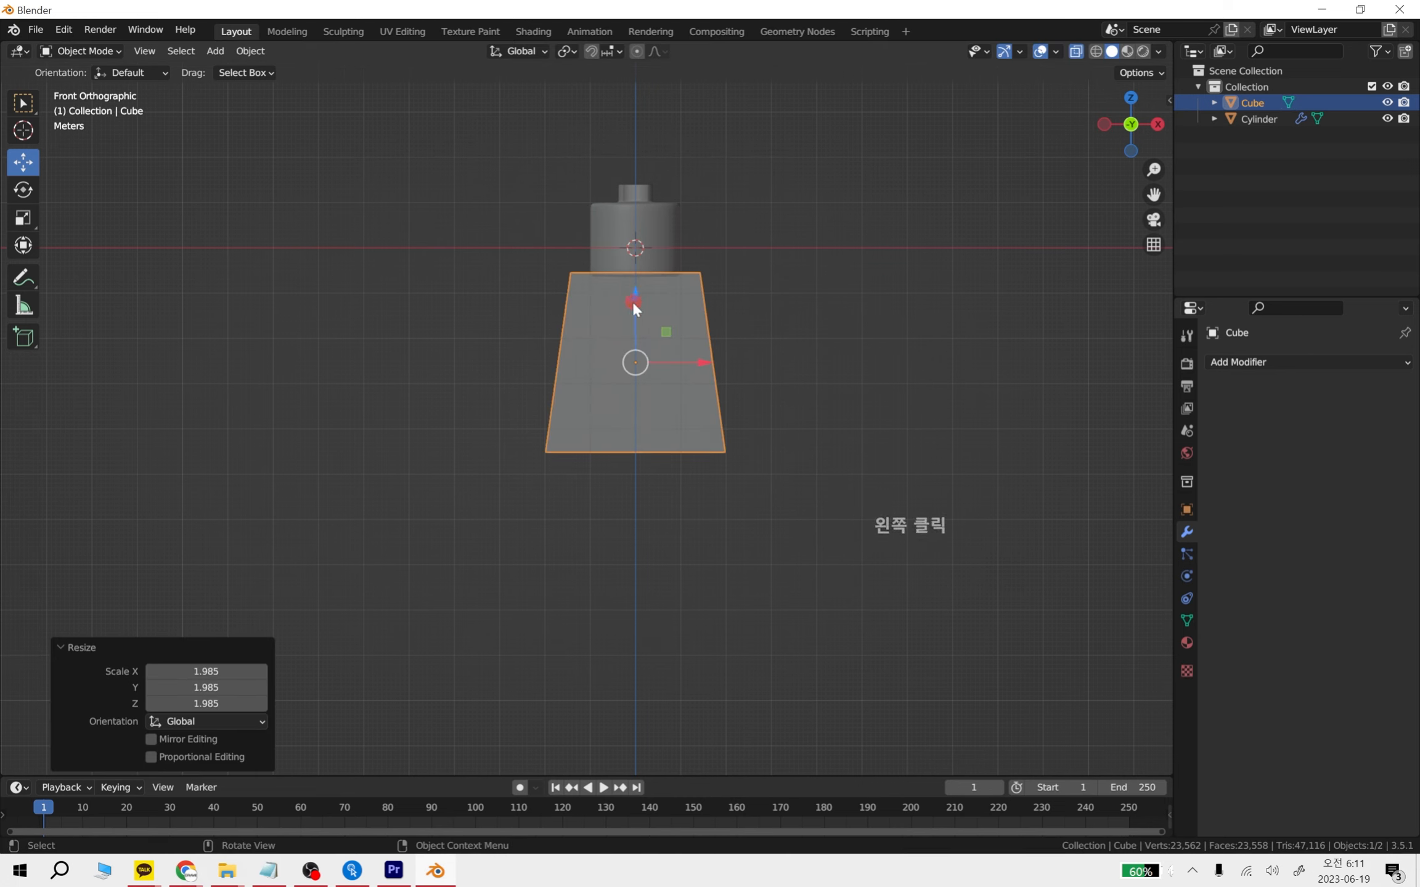
pyautogui.moveTo(634, 302); pyautogui.dragTo(634, 319)
pyautogui.scroll(2, 733, 282)
pyautogui.keyDown('shift'); pyautogui.moveTo(733, 282); pyautogui.dragTo(674, 396, button='middle'); pyautogui.keyUp('shift')
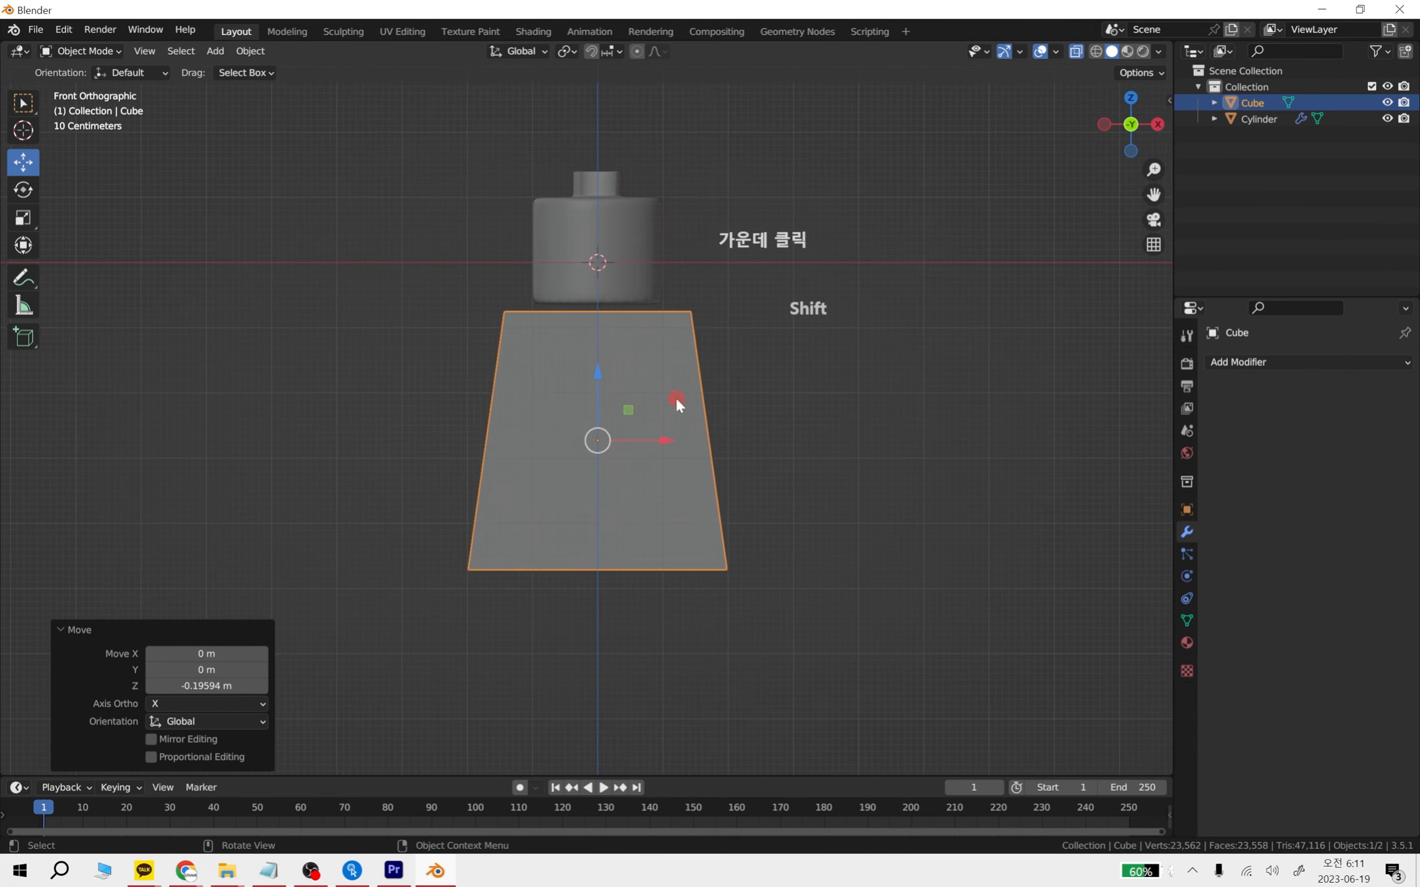
# Scale the cube down slightly, move it up about 0.17 m along Z to sit just below the cylinder, and deselect it
pyautogui.scroll(1, 629, 424)
pyautogui.moveTo(604, 407); pyautogui.dragTo(610, 397)
pyautogui.press('s')
pyautogui.click(863, 464)
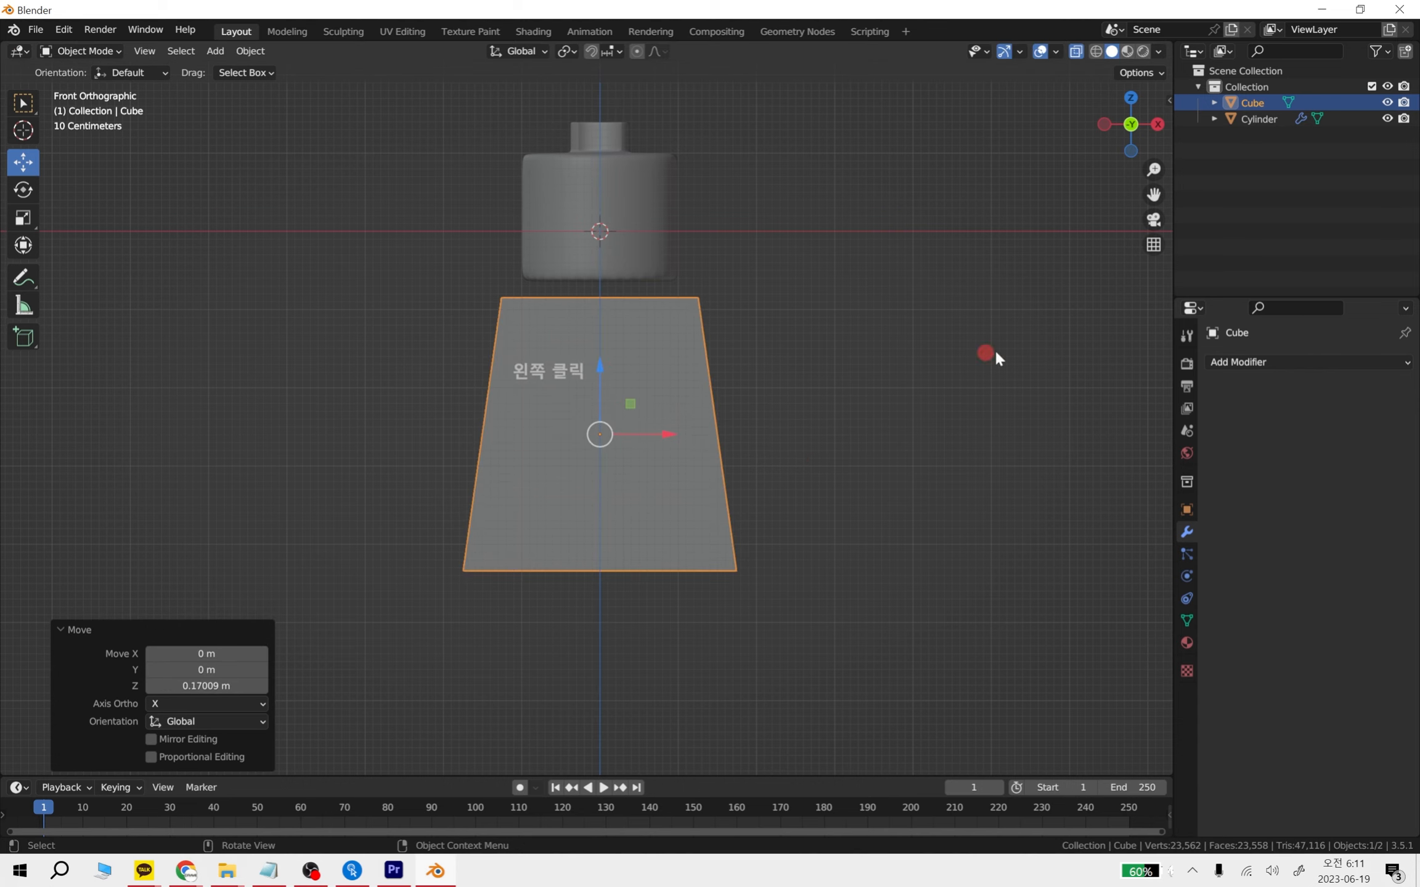
pyautogui.click(1220, 362)
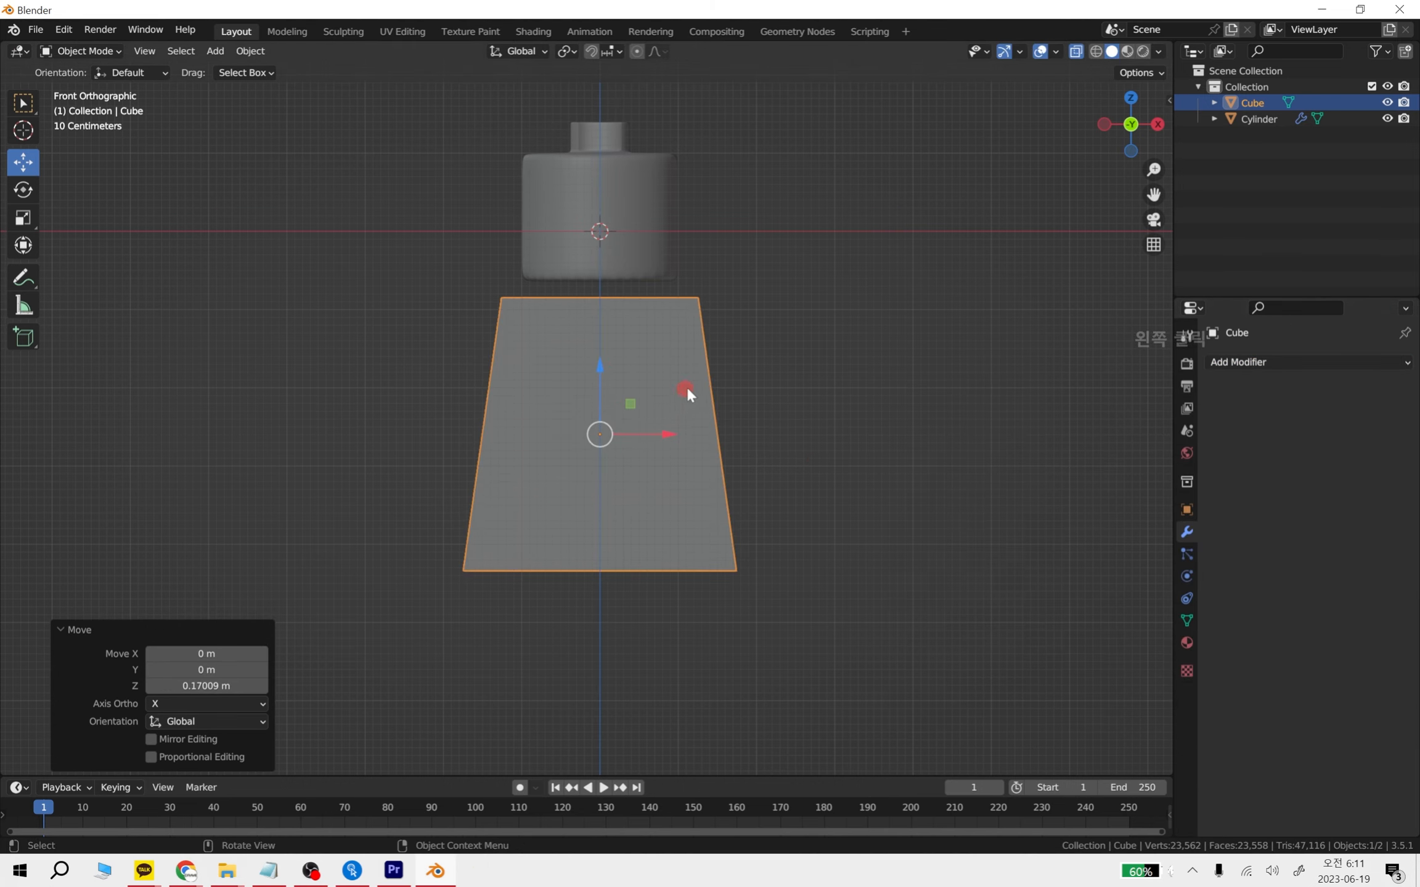
pyautogui.click(856, 431)
# From the right view, move the cube's +Y side vertices inward along Y in Edit Mode to narrow it, and return to Object Mode
pyautogui.moveTo(866, 431); pyautogui.dragTo(541, 462, button='middle')
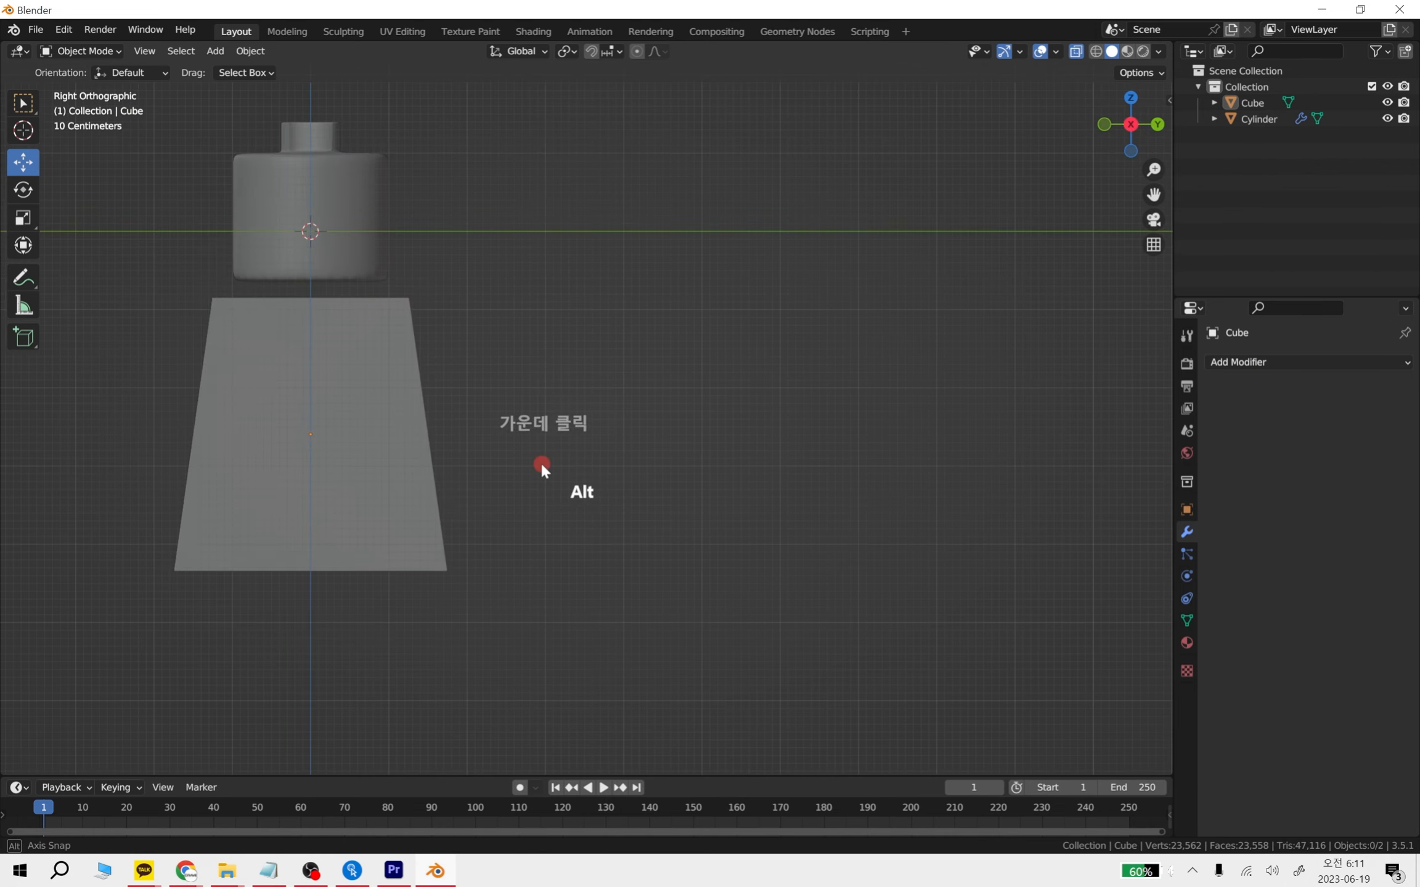
pyautogui.keyDown('shift'); pyautogui.moveTo(371, 428); pyautogui.dragTo(503, 422, button='middle'); pyautogui.keyUp('shift')
pyautogui.click(503, 421)
pyautogui.press('Tab')
pyautogui.moveTo(684, 681); pyautogui.dragTo(481, 161)
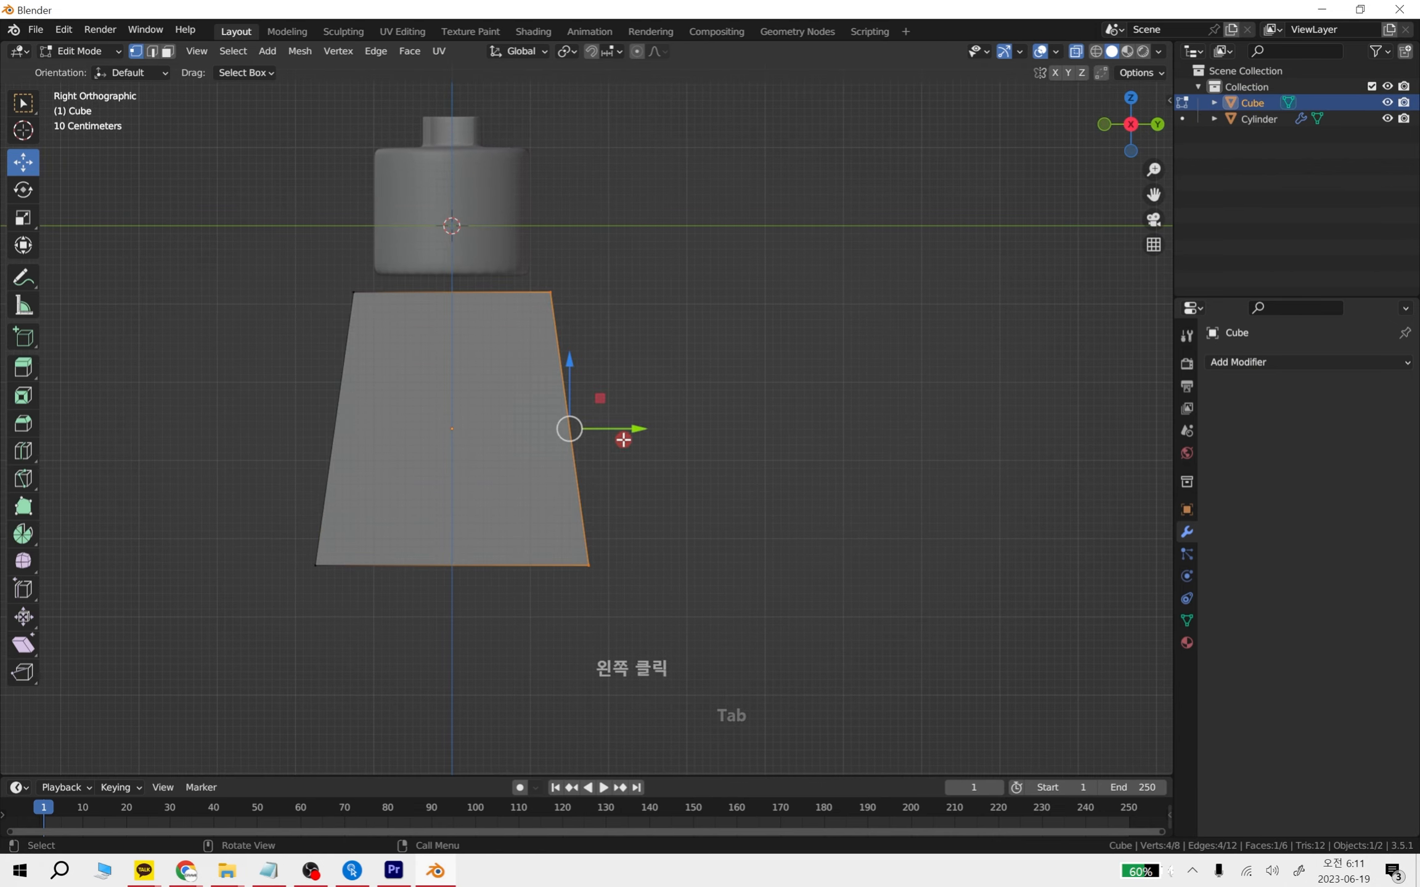
pyautogui.moveTo(599, 426); pyautogui.dragTo(547, 426)
pyautogui.press('Tab')
# Set the cube's origin to its geometry and move the cube along Y to centre it under the cylinder
pyautogui.moveTo(627, 610); pyautogui.dragTo(162, 130)
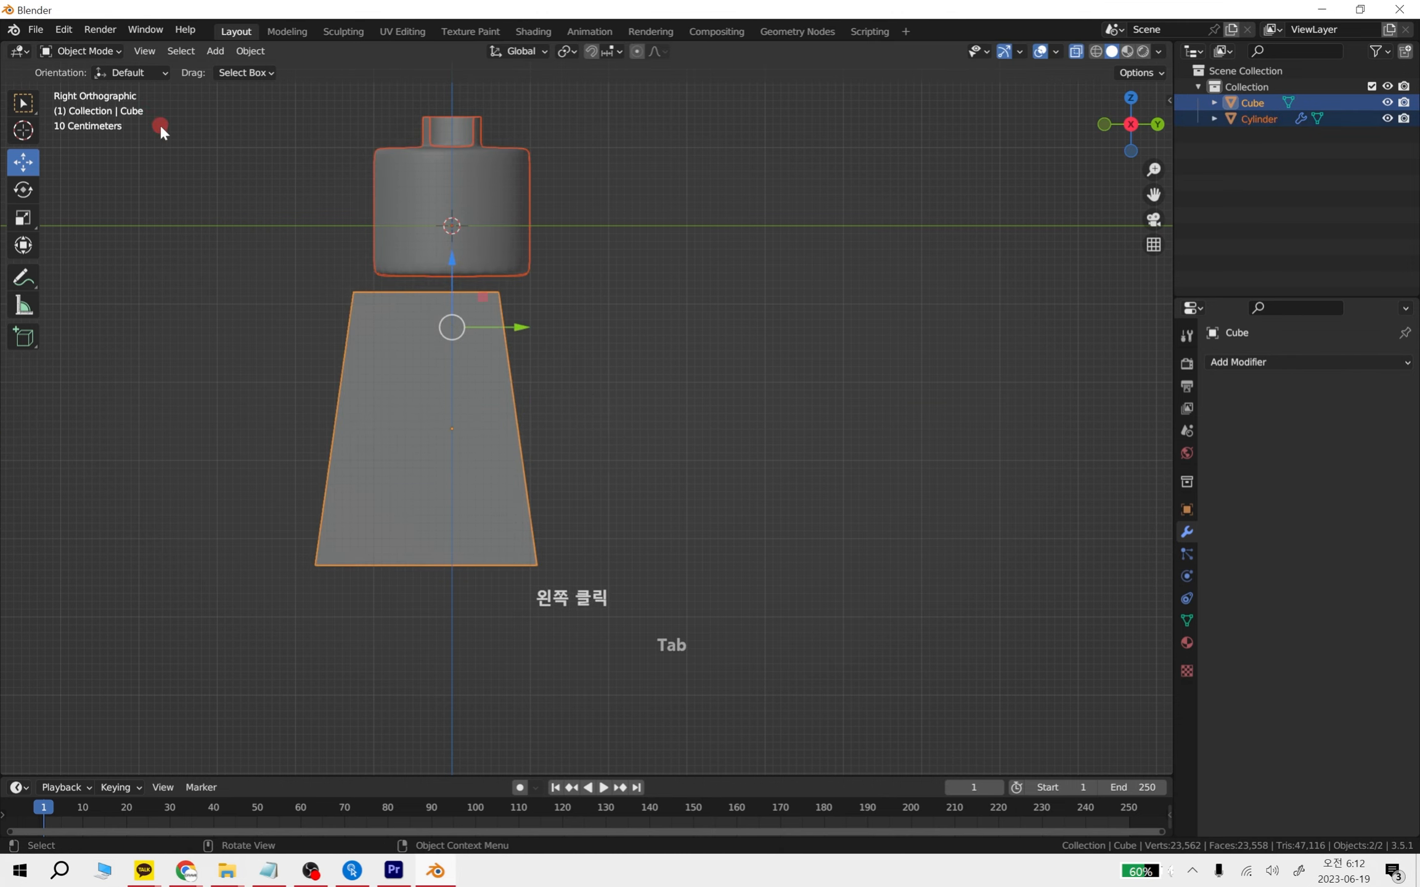
pyautogui.click(468, 418)
pyautogui.rightClick(468, 419)
pyautogui.moveTo(511, 496)
pyautogui.click(616, 510)
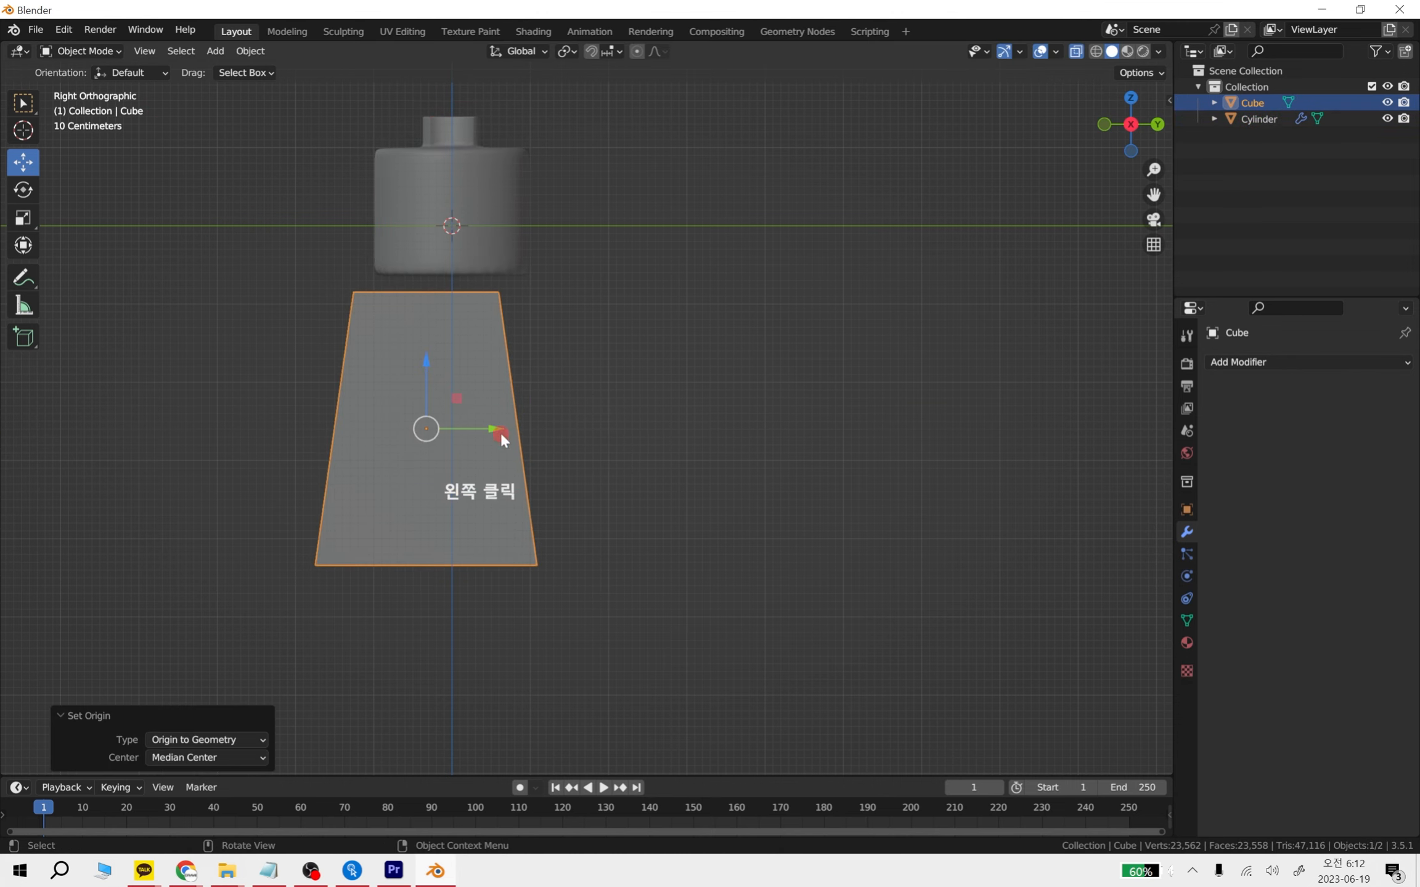
pyautogui.moveTo(501, 432); pyautogui.dragTo(514, 426)
pyautogui.click(691, 386)
# Add a Subdivision Surface modifier to the cube with the viewport and render levels at 2
pyautogui.moveTo(691, 386); pyautogui.dragTo(659, 486, button='middle')
pyautogui.click(659, 485)
pyautogui.click(1294, 362)
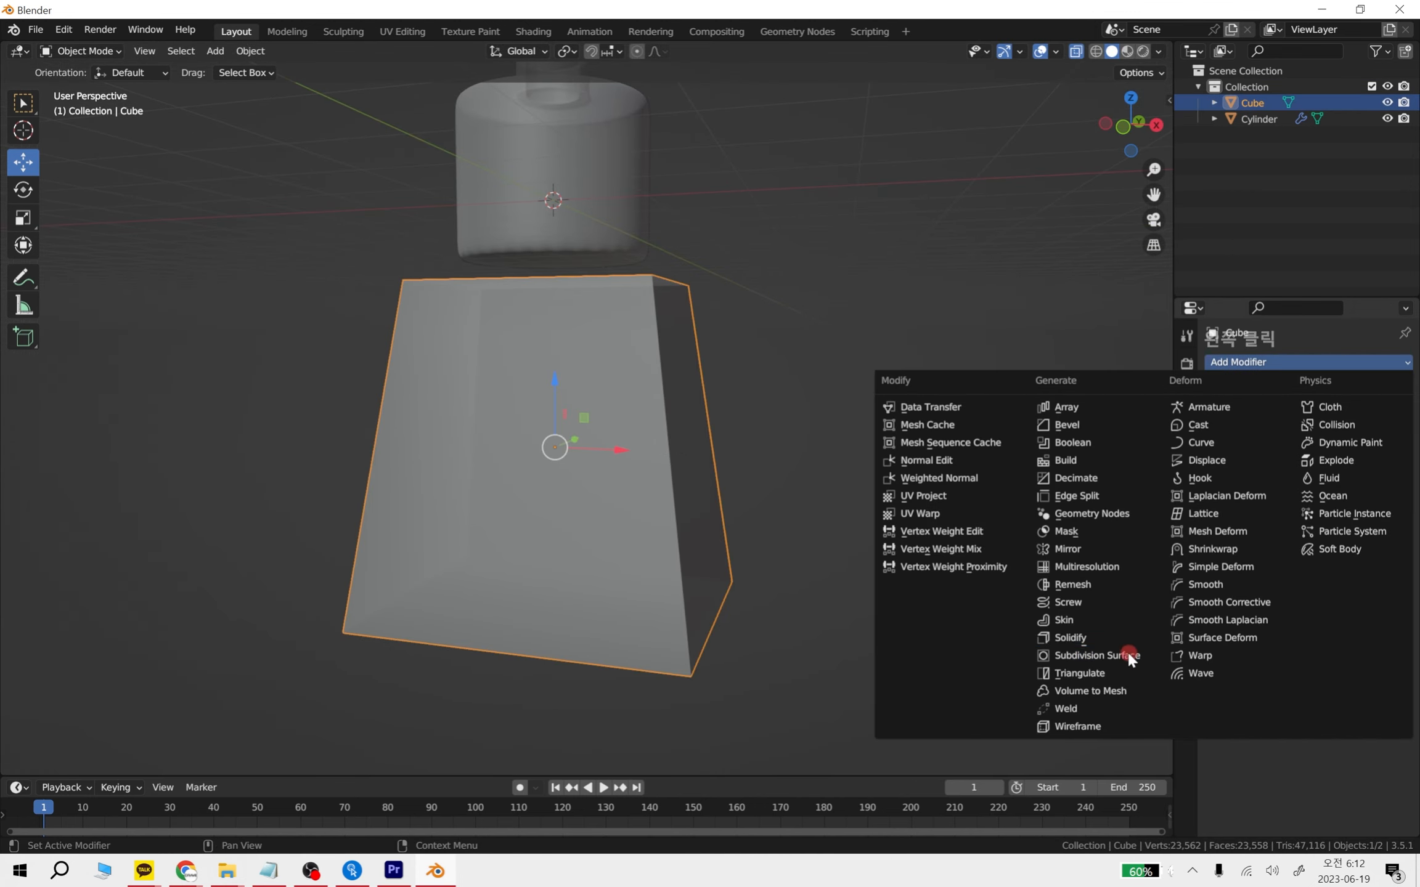
pyautogui.click(1113, 658)
pyautogui.click(1384, 433)
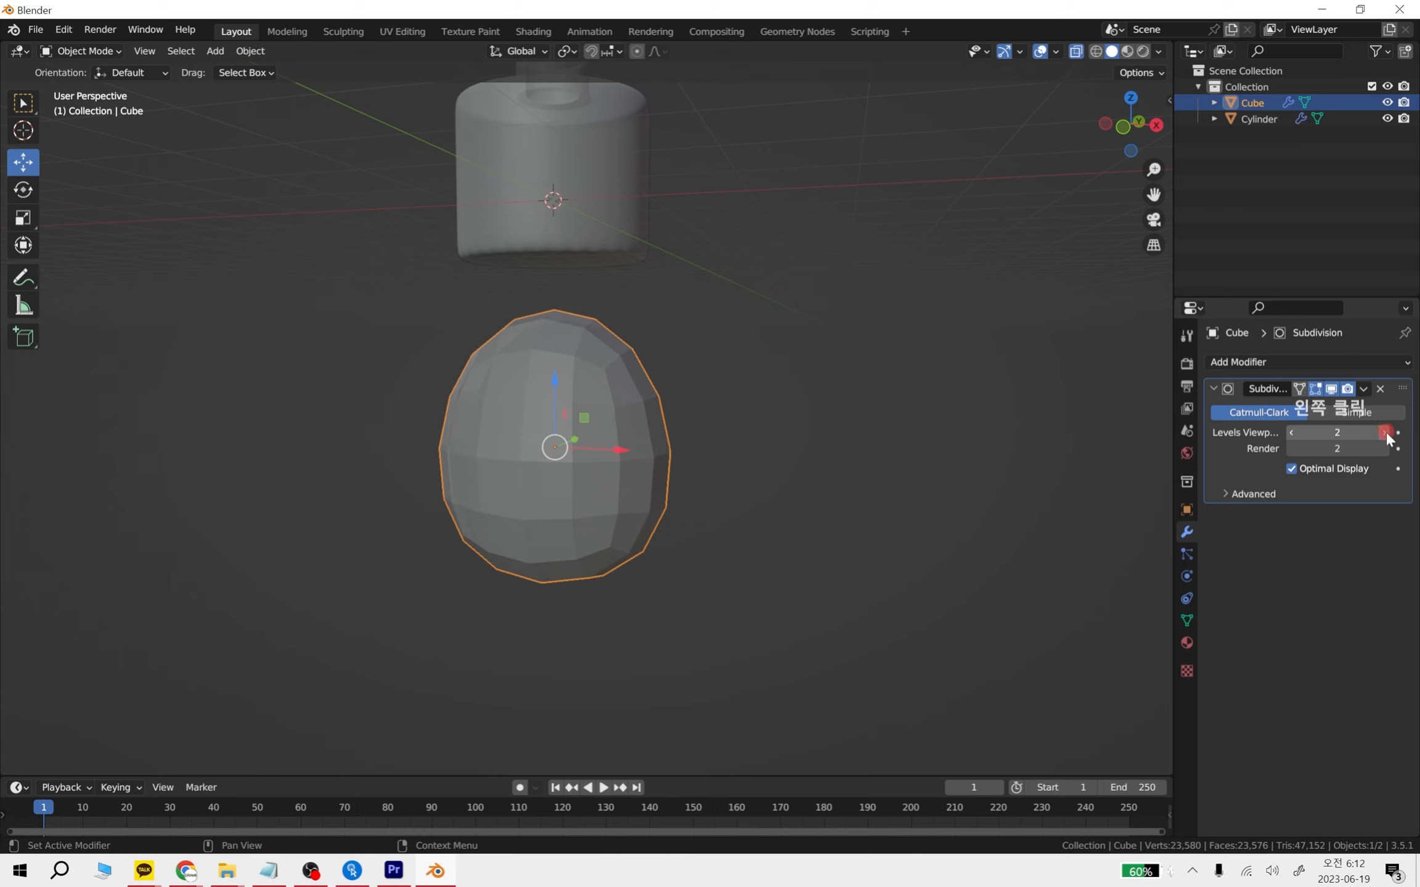
pyautogui.click(1384, 448)
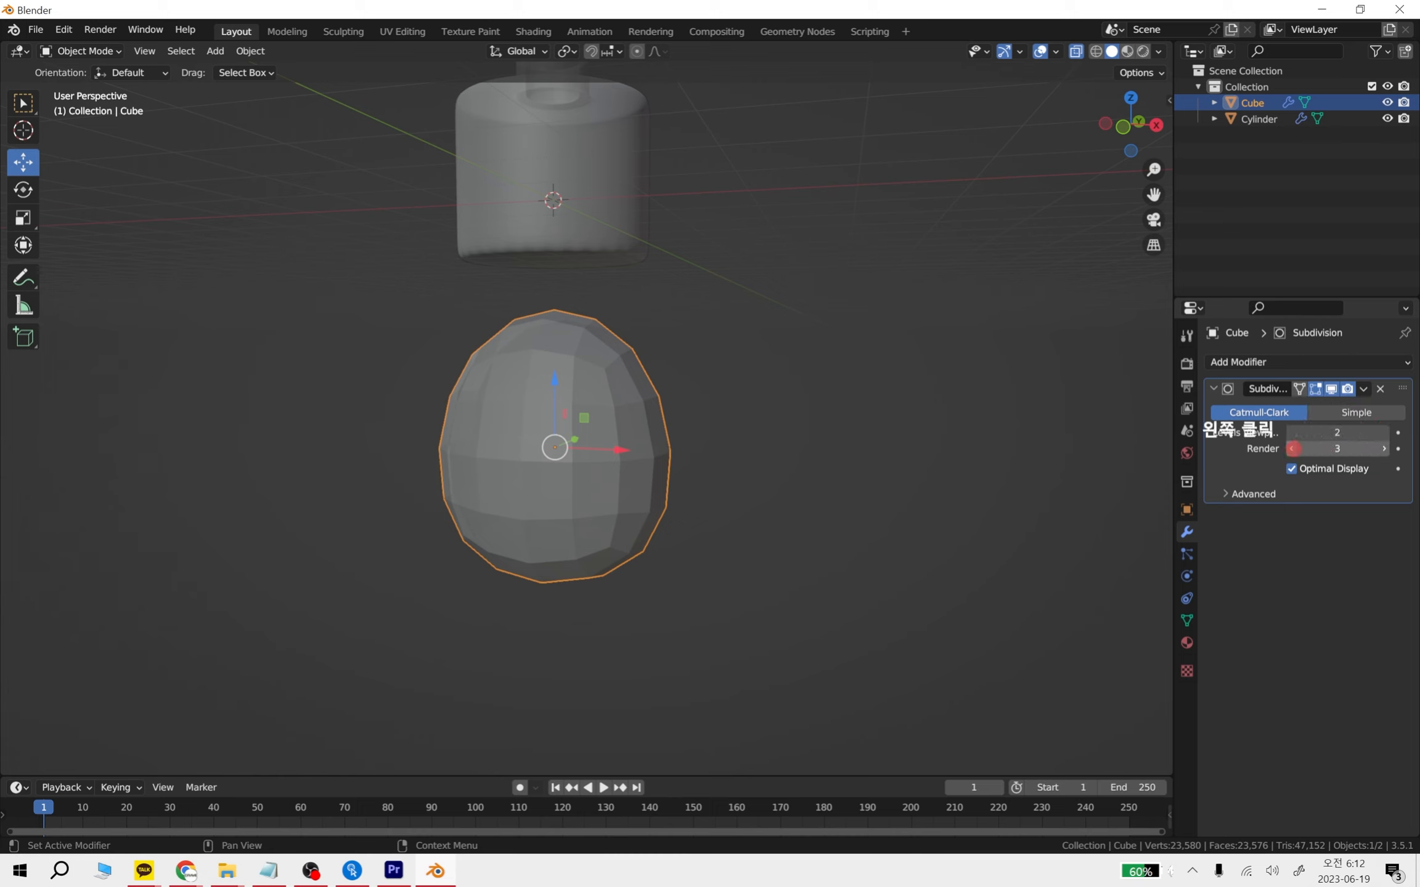
# In Edit Mode, add horizontal loop cuts close to the cube's top and bottom edges, with slide factors of about -0.967 and 0.960
pyautogui.press('Tab')
pyautogui.hotkey('ctrl', 'r')
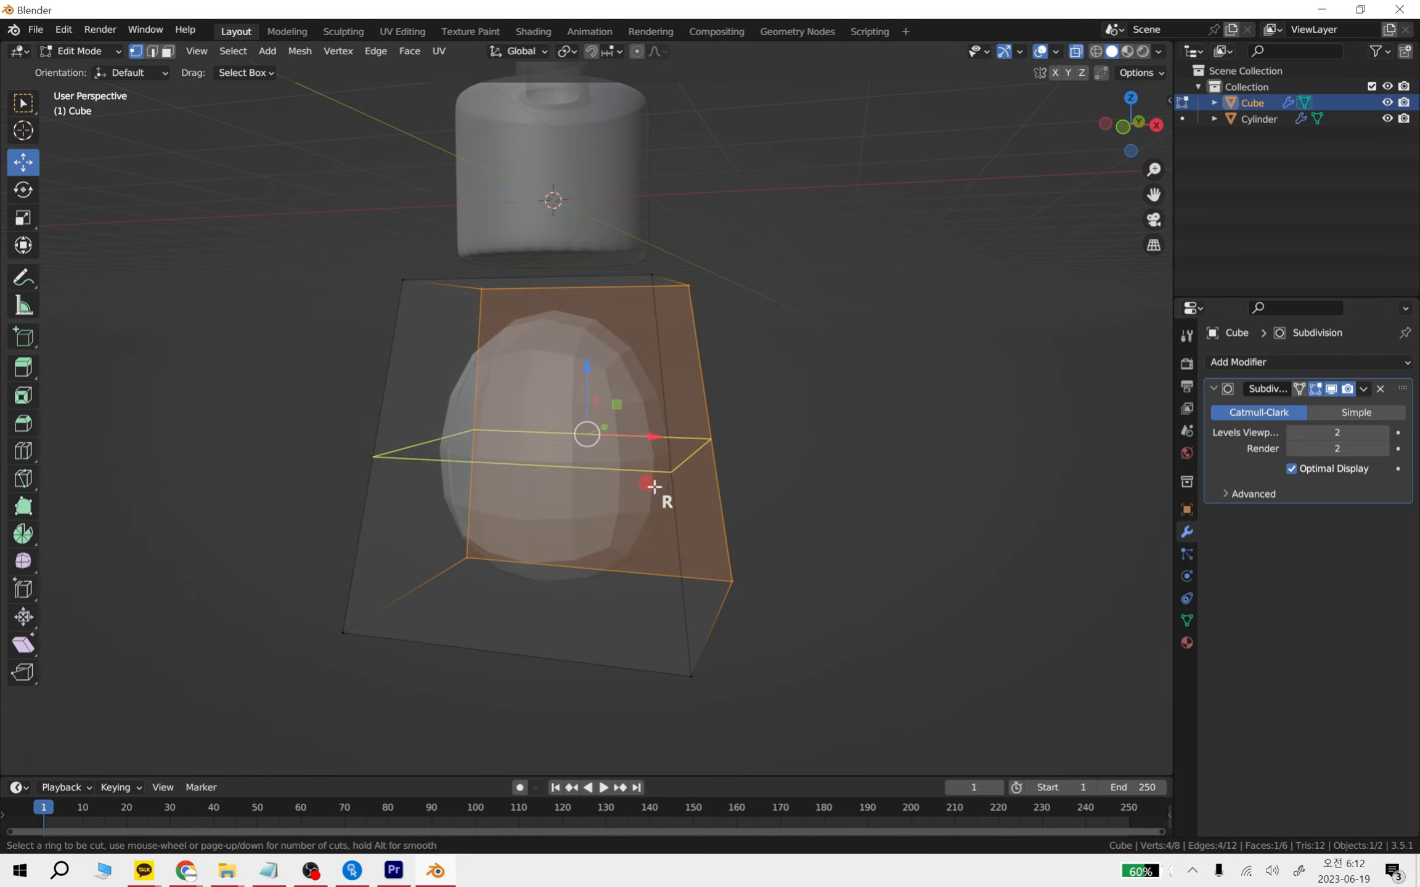
pyautogui.click(678, 487)
pyautogui.click(706, 276)
pyautogui.hotkey('ctrl', 'r')
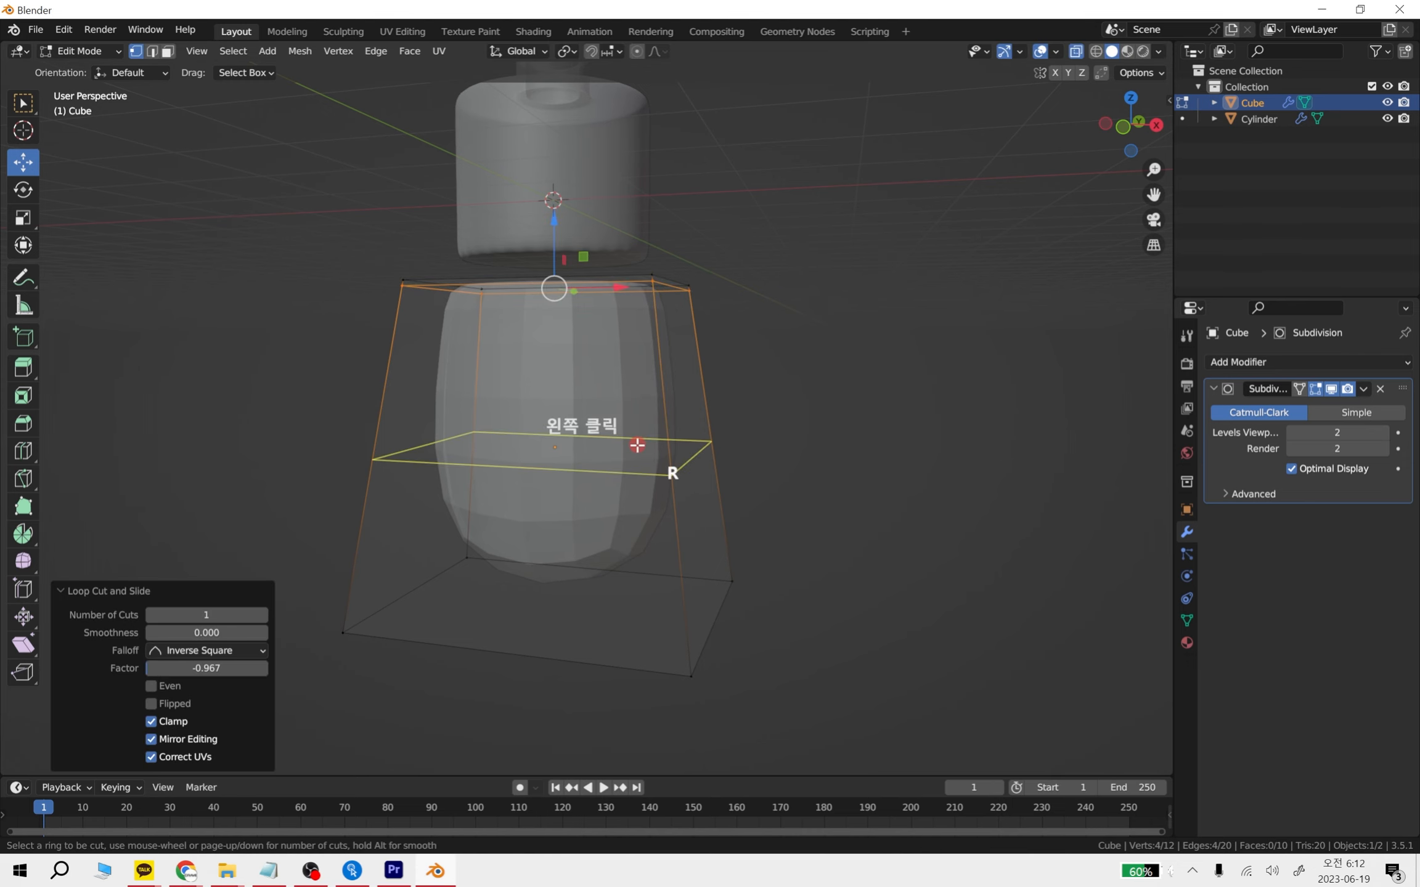
pyautogui.click(641, 463)
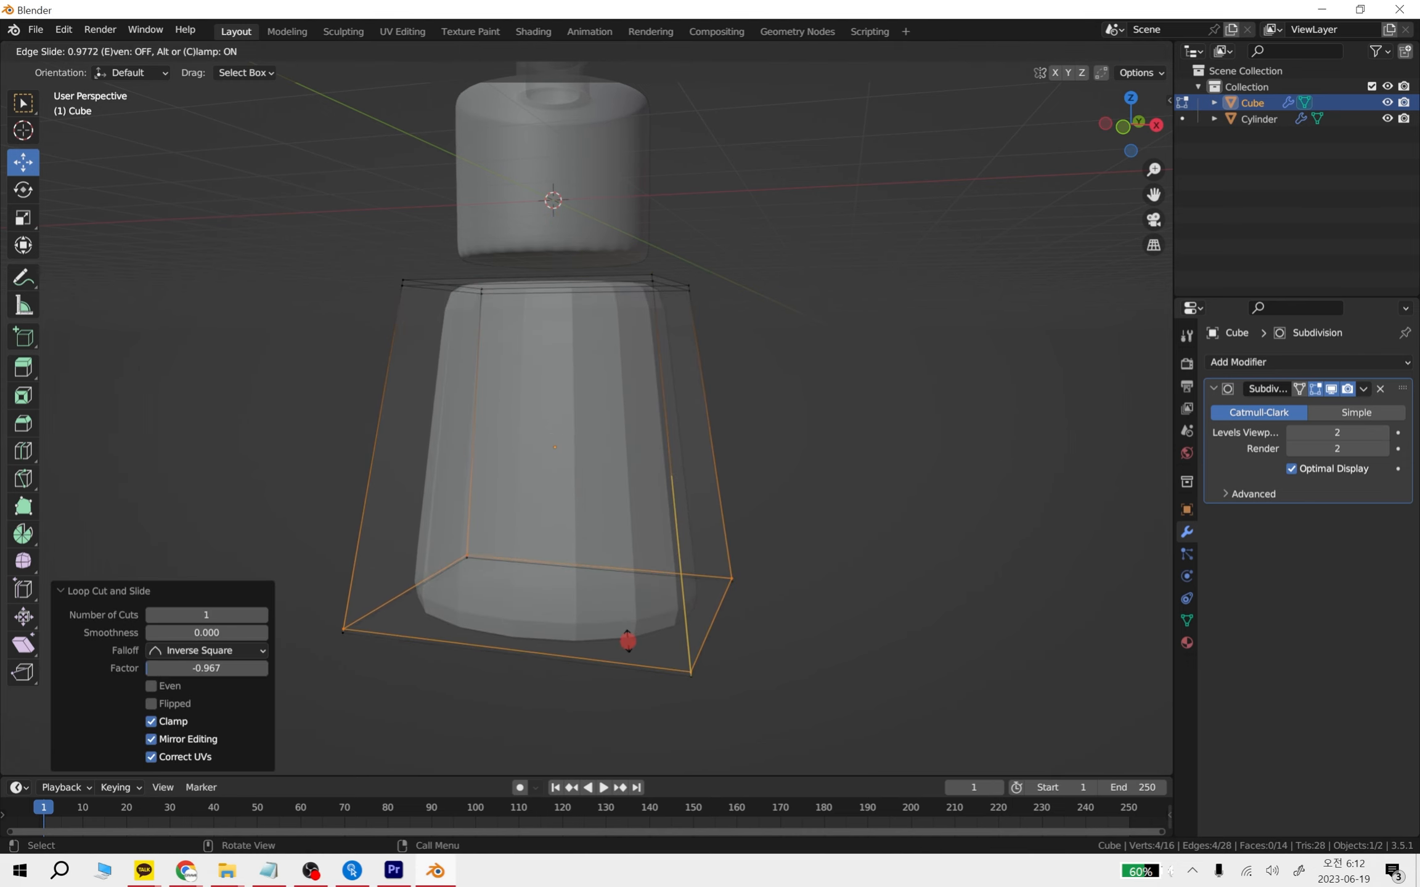
pyautogui.click(627, 640)
# Add two vertical loop cuts close to the cube's opposite Y sides, with slide factors of about -0.925 and -0.939
pyautogui.moveTo(626, 640); pyautogui.dragTo(755, 617, button='middle')
pyautogui.hotkey('ctrl', 'r')
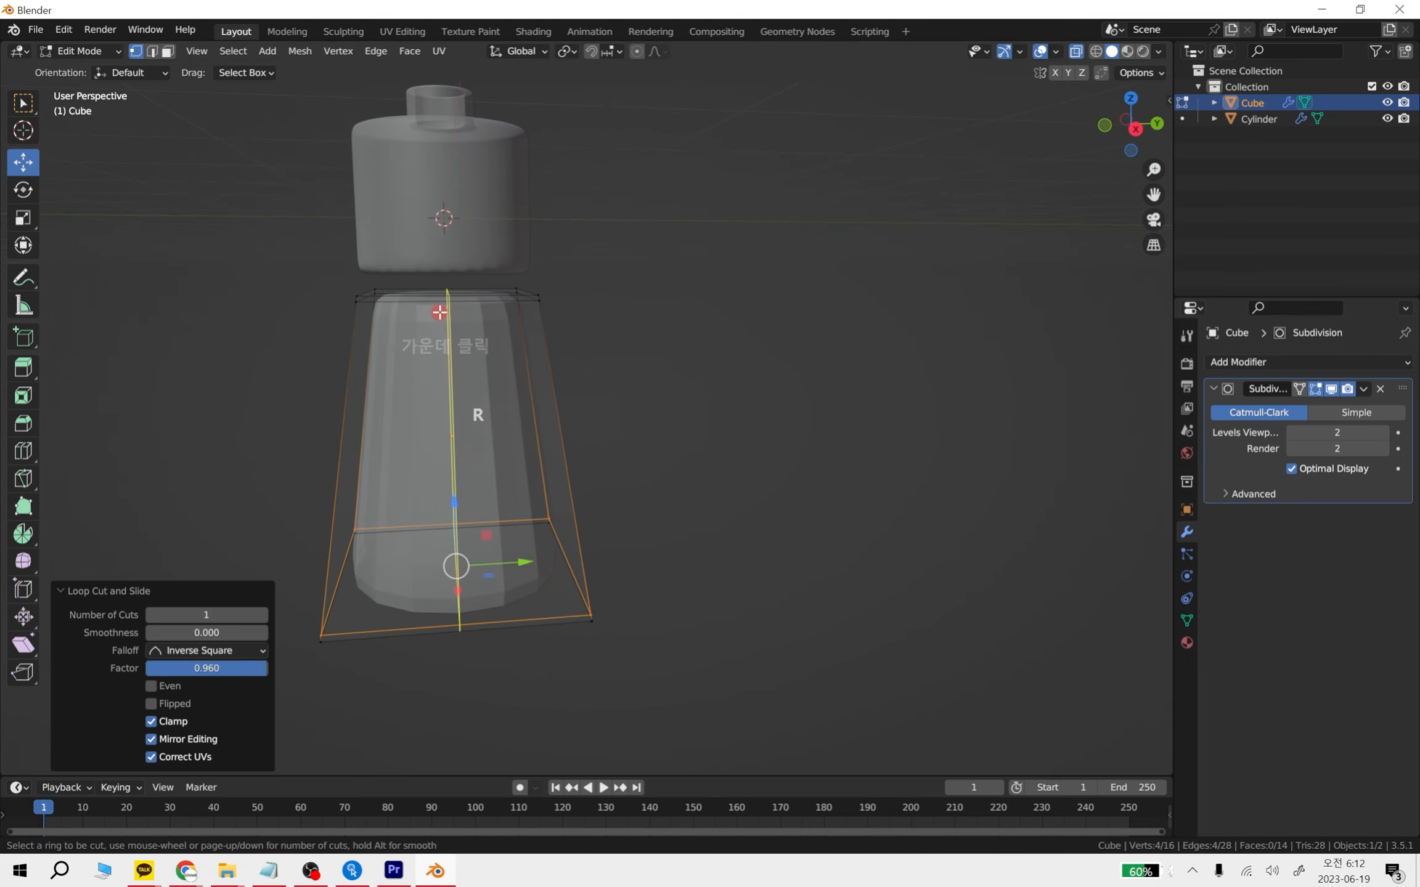
pyautogui.click(439, 313)
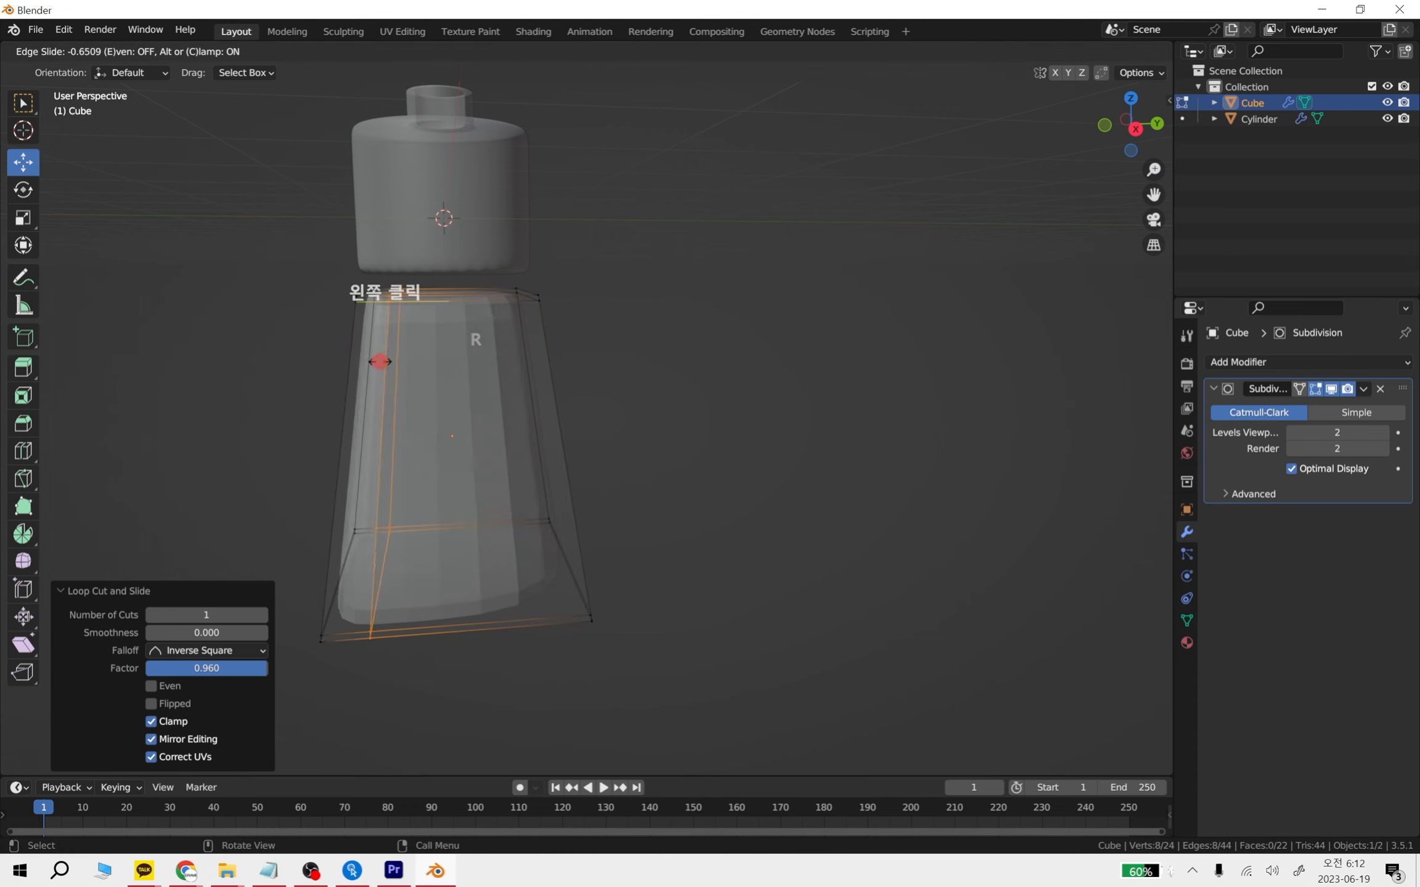
pyautogui.click(358, 385)
pyautogui.hotkey('ctrl', 'r')
pyautogui.click(484, 317)
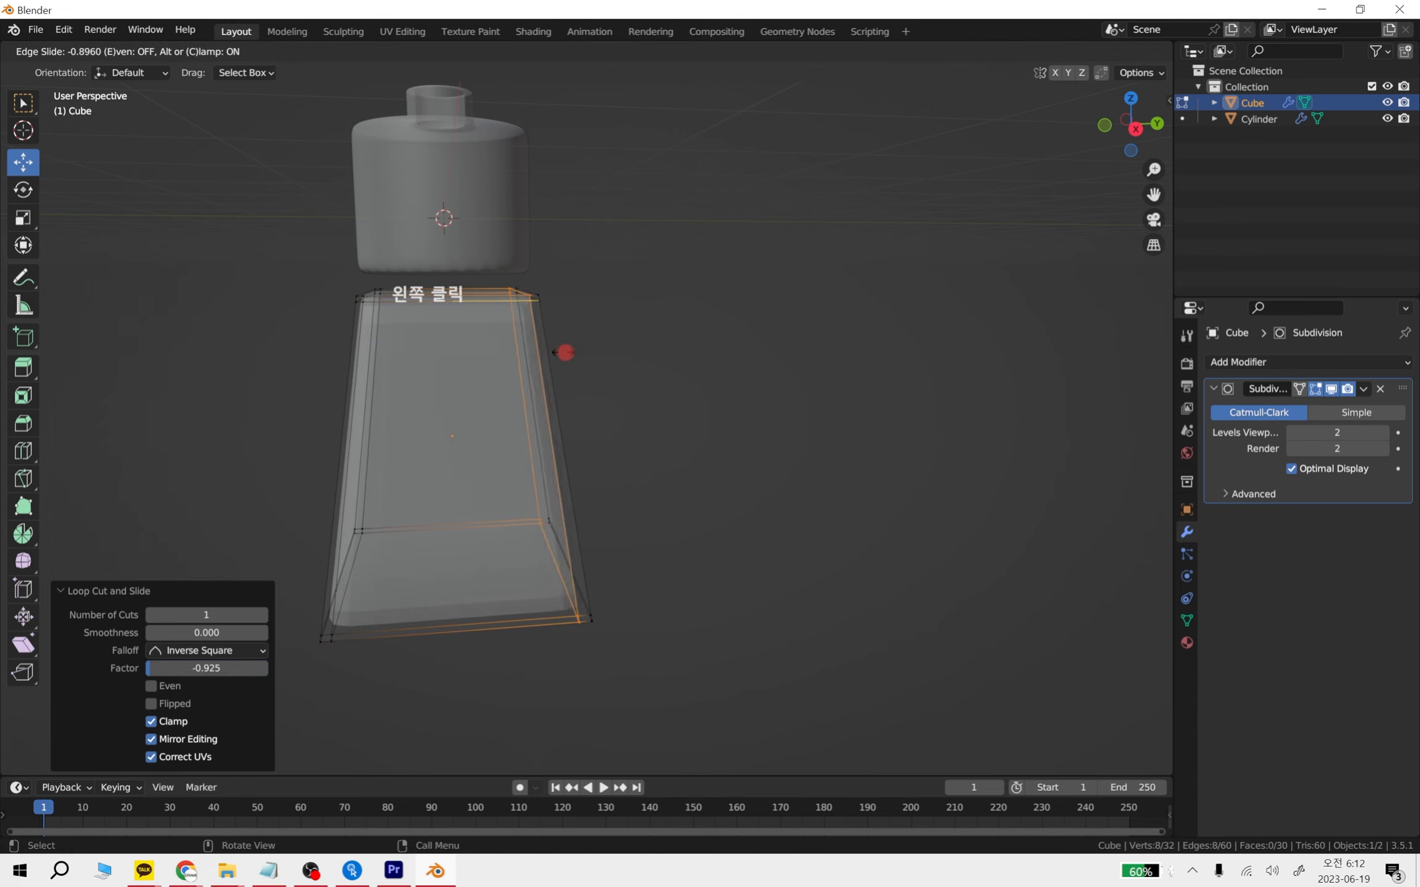
pyautogui.click(564, 374)
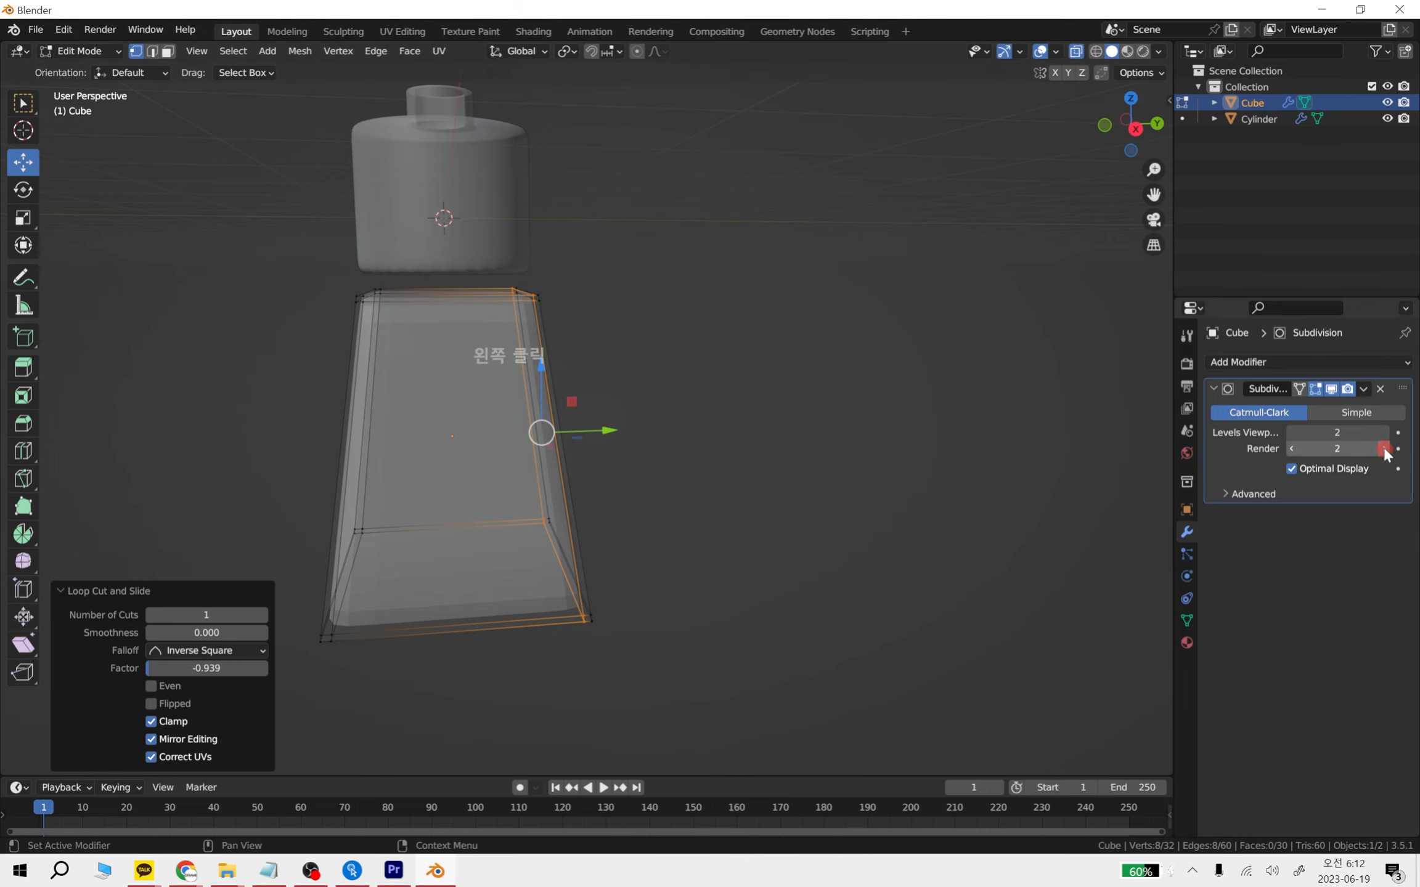
# Return to Object Mode, raise the cube's subdivision to 3 for both viewport and render, and deselect it
pyautogui.press('Tab')
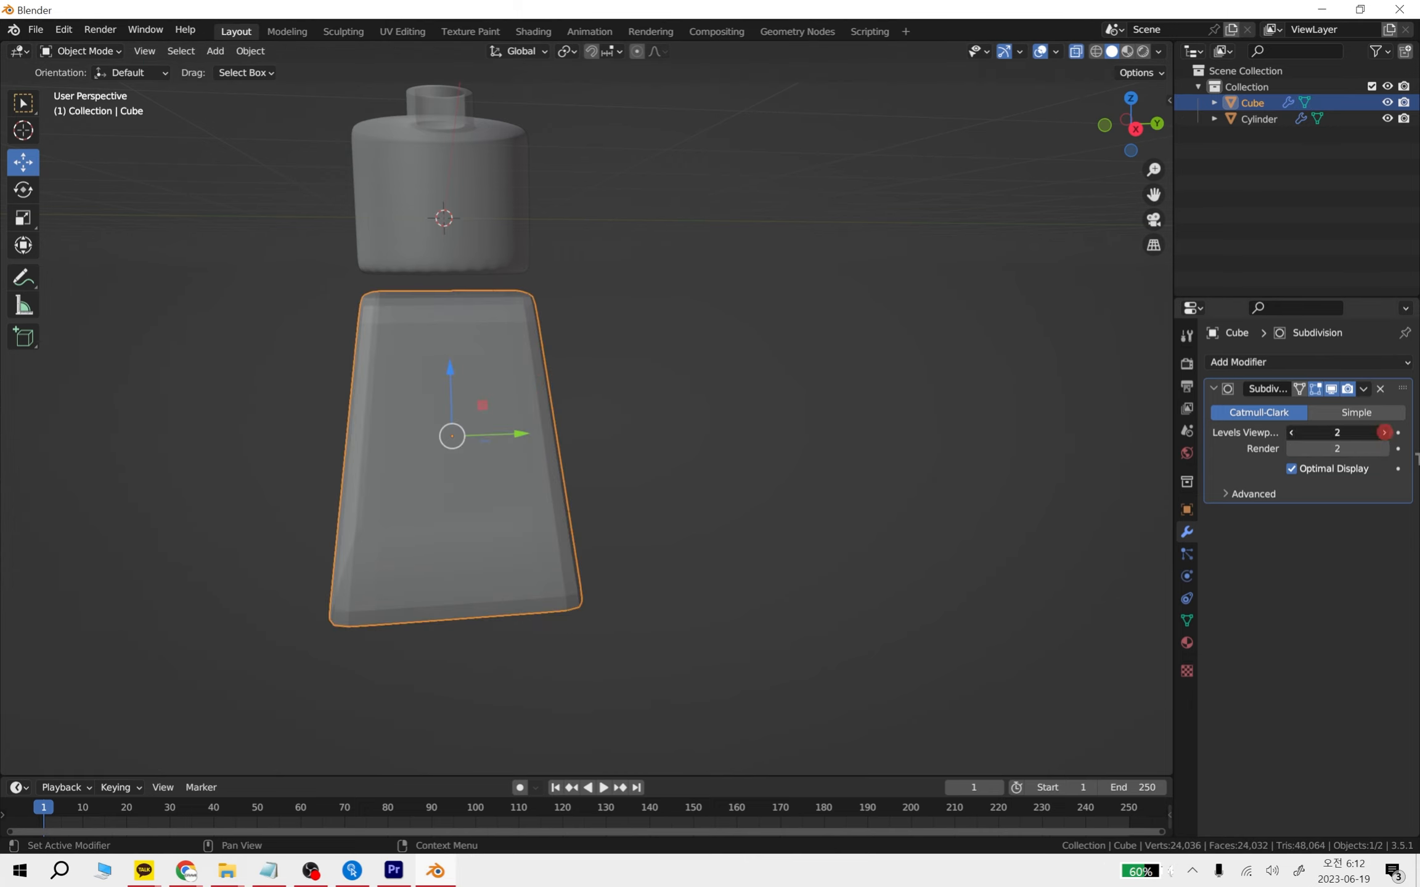
pyautogui.click(1384, 432)
pyautogui.click(1384, 449)
pyautogui.click(736, 527)
# Check the smoothed cube and cylinder from the front and at an angle, leaving the cylinder selected
pyautogui.moveTo(737, 530); pyautogui.dragTo(759, 556, button='middle')
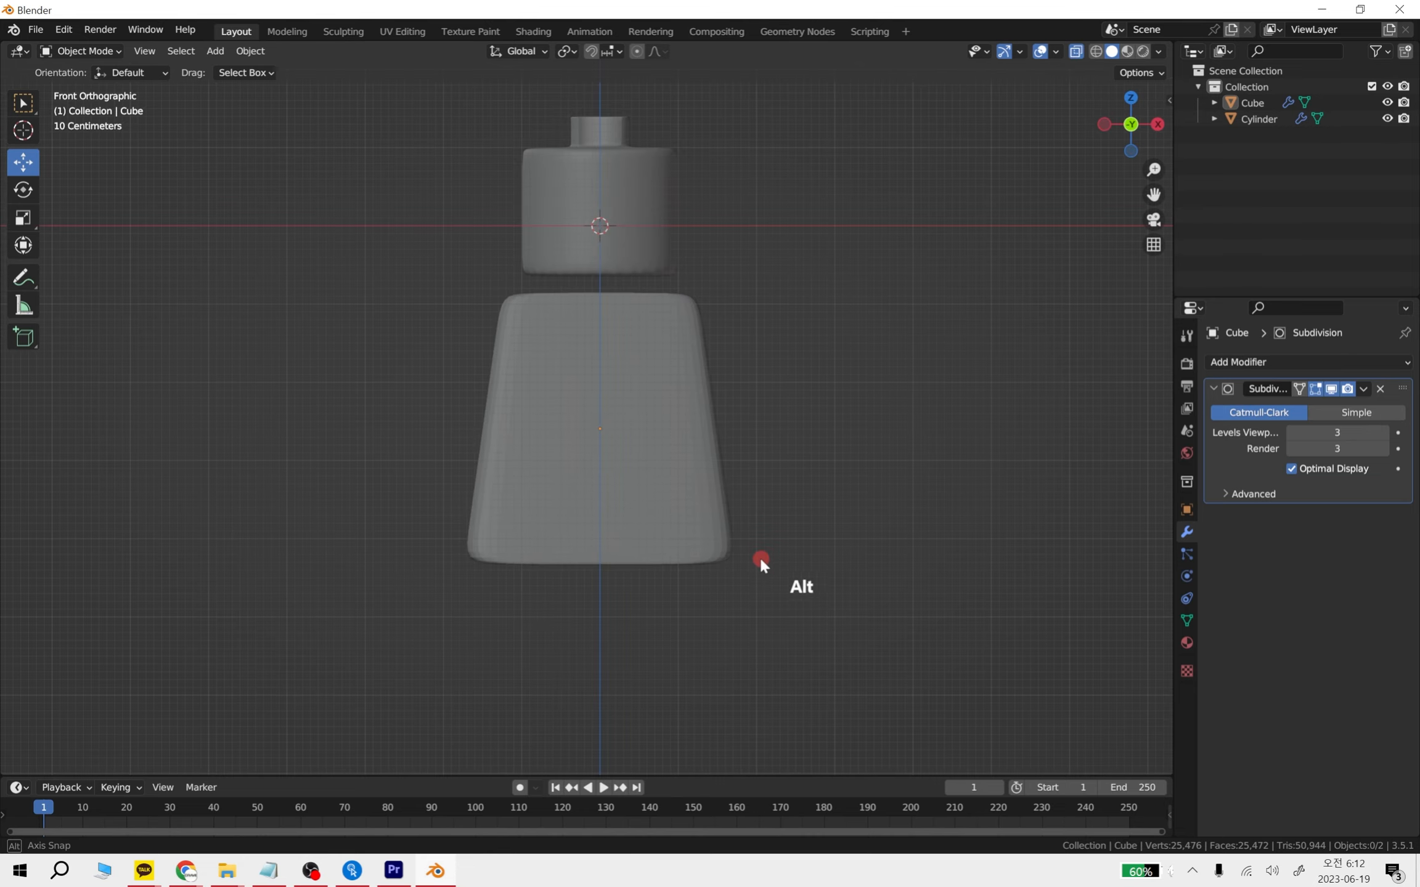
pyautogui.click(575, 372)
pyautogui.click(576, 194)
pyautogui.moveTo(903, 370); pyautogui.dragTo(649, 467, button='middle')
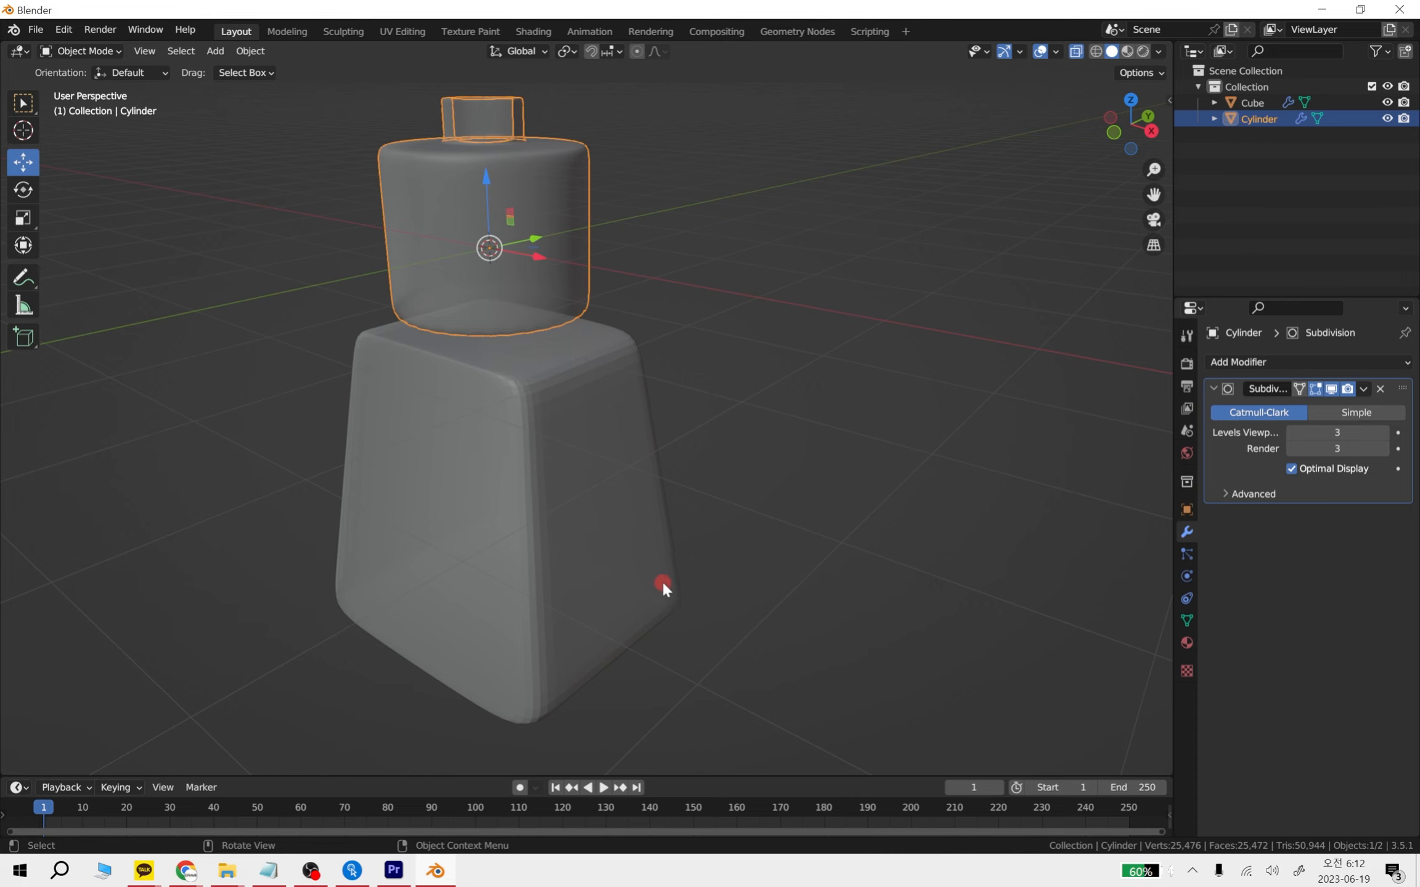